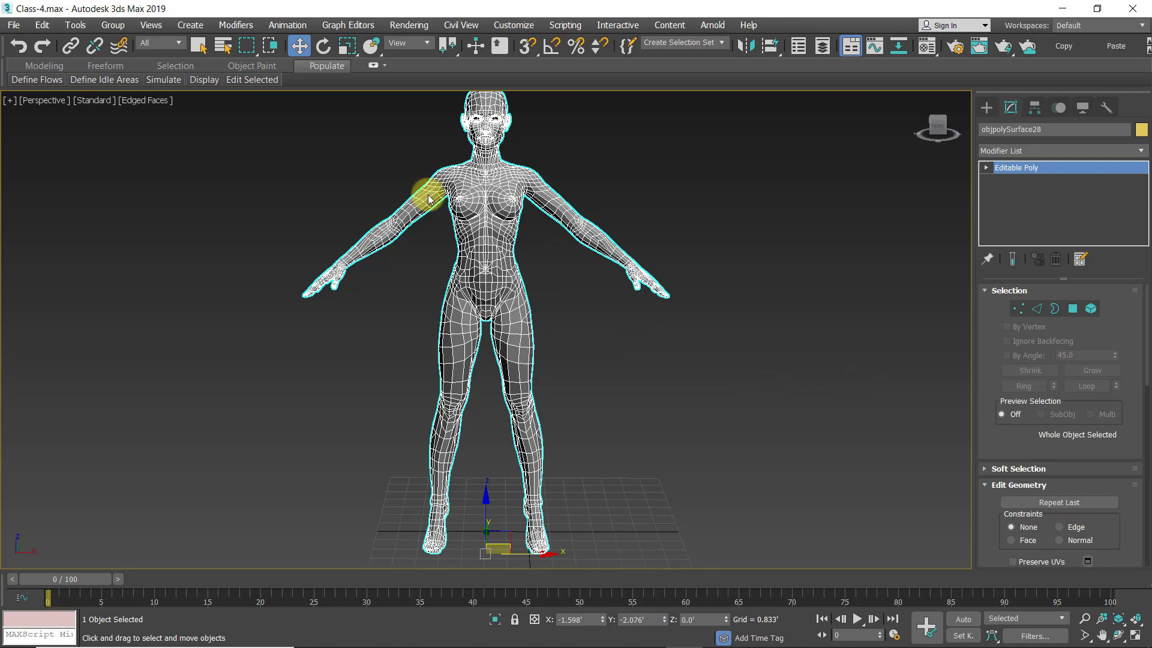
- Select the female body mesh and add an Unwrap UVW modifier to it
left_click(184, 108)
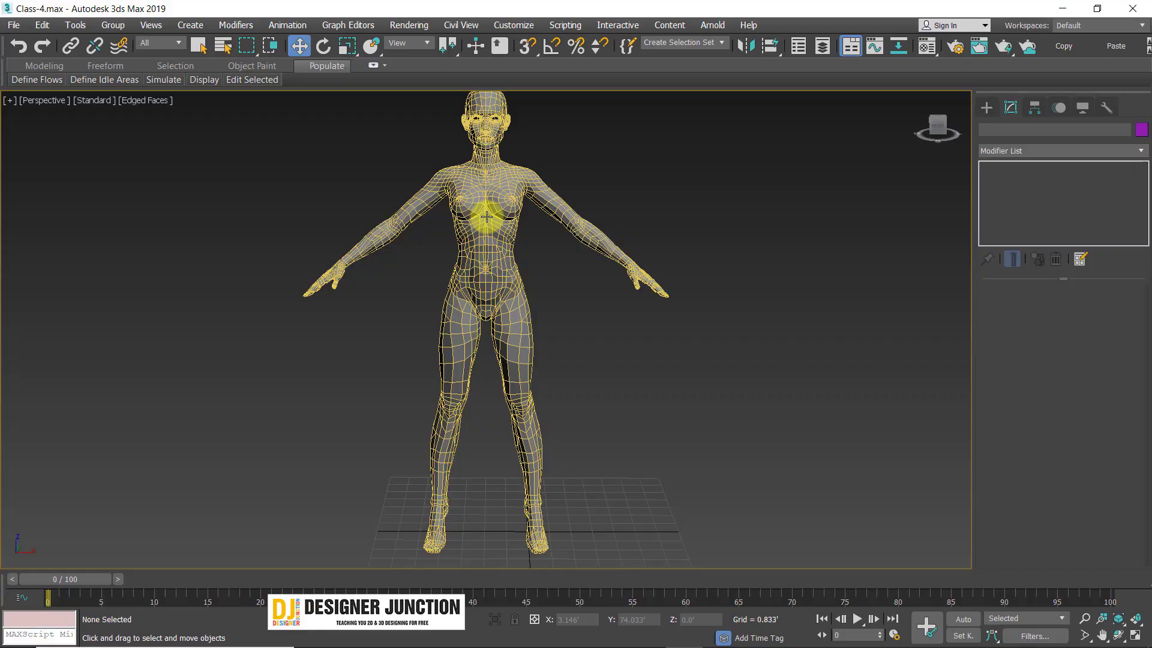
left_click(486, 216)
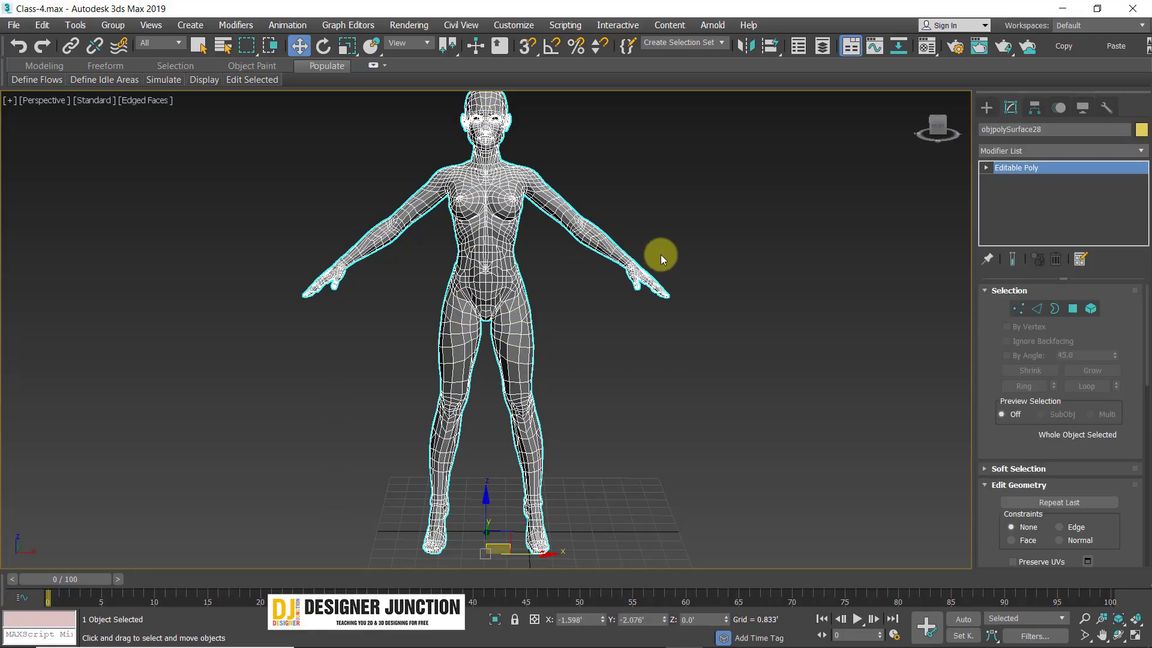
middle_click_drag(509, 302, 640, 257, "alt")
scroll(460, 236, "up", 5)
scroll(460, 236, "down", 6)
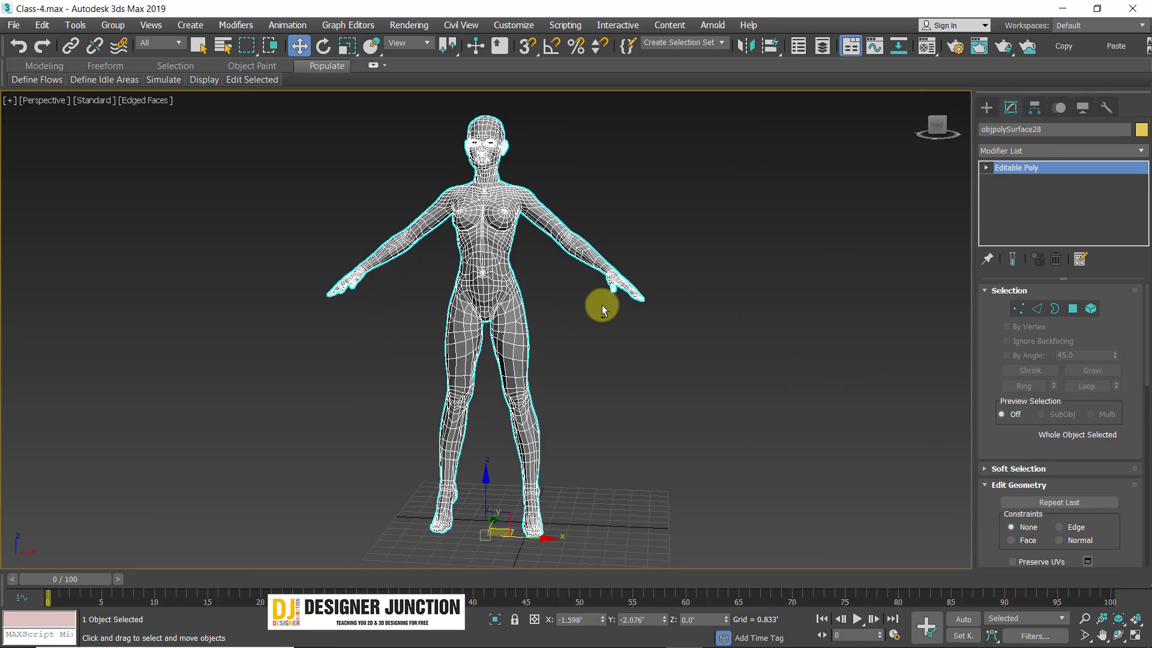
middle_click_drag(602, 305, 644, 303, "alt")
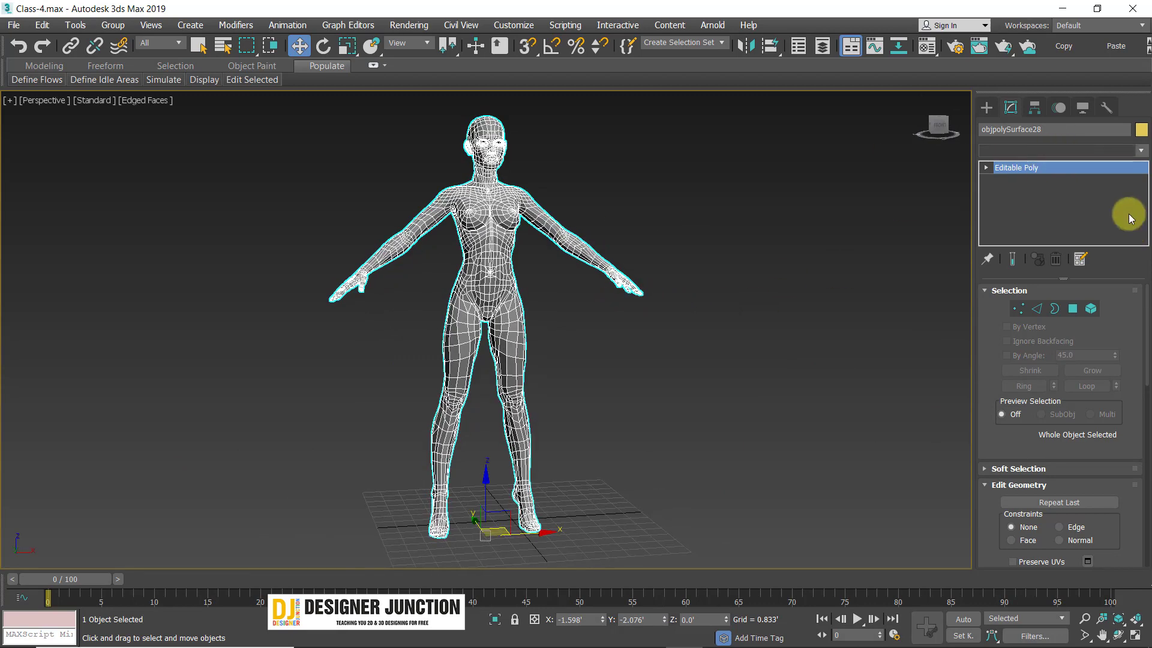
left_click(1074, 150)
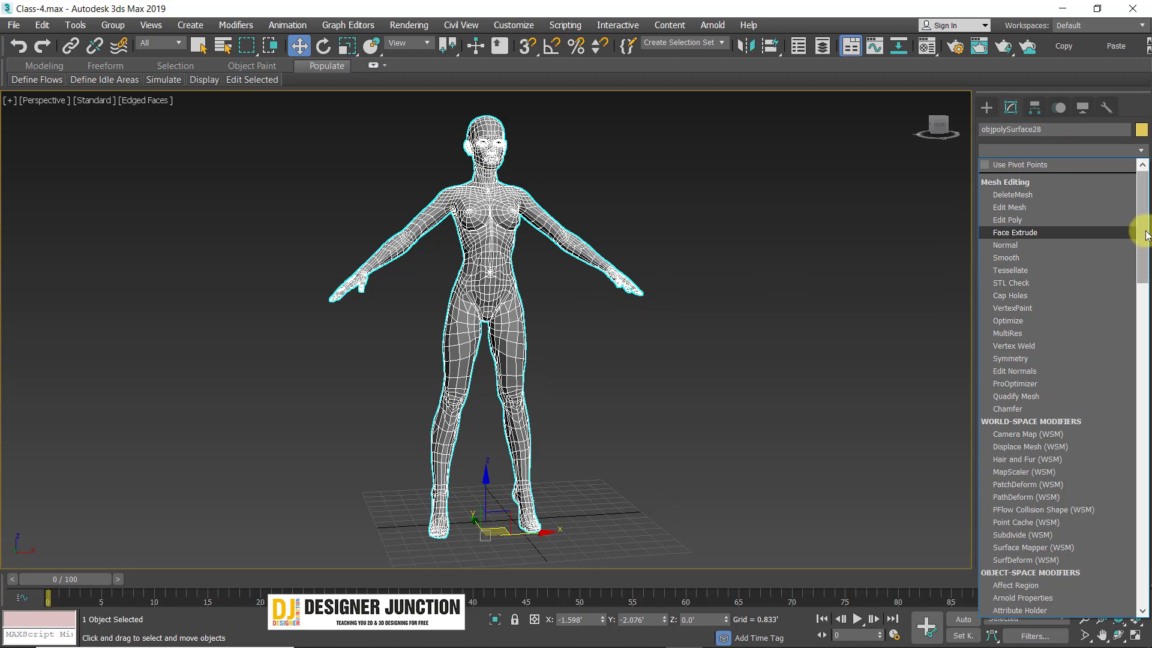
left_click_drag(1144, 232, 1054, 639)
key("u")
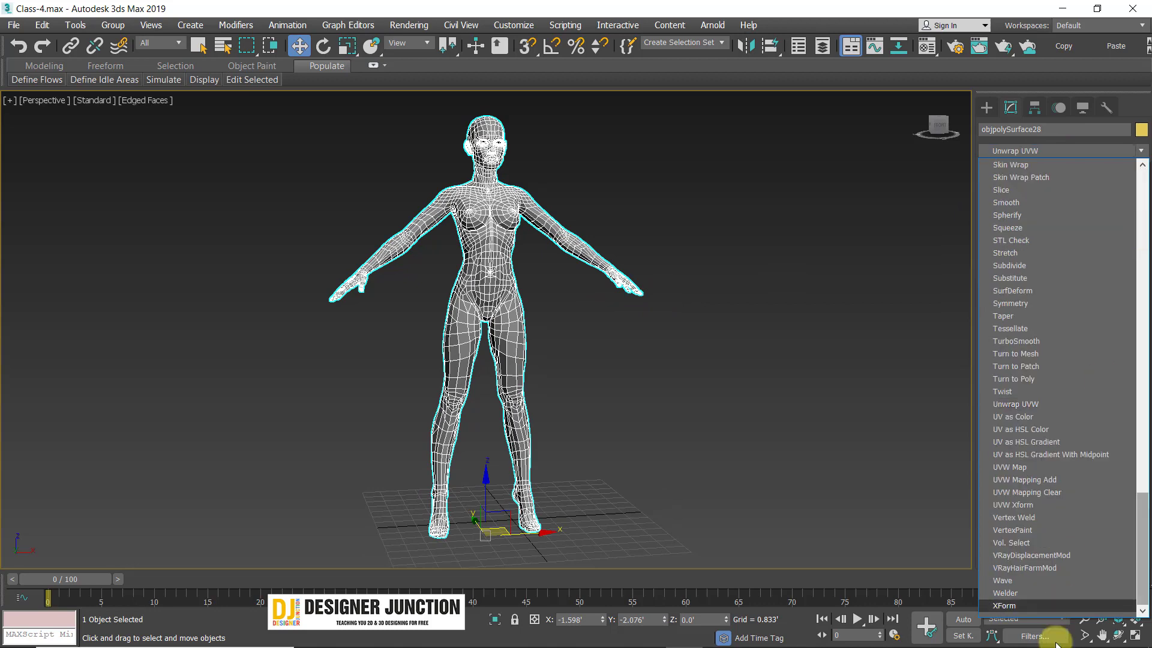
left_click(1043, 404)
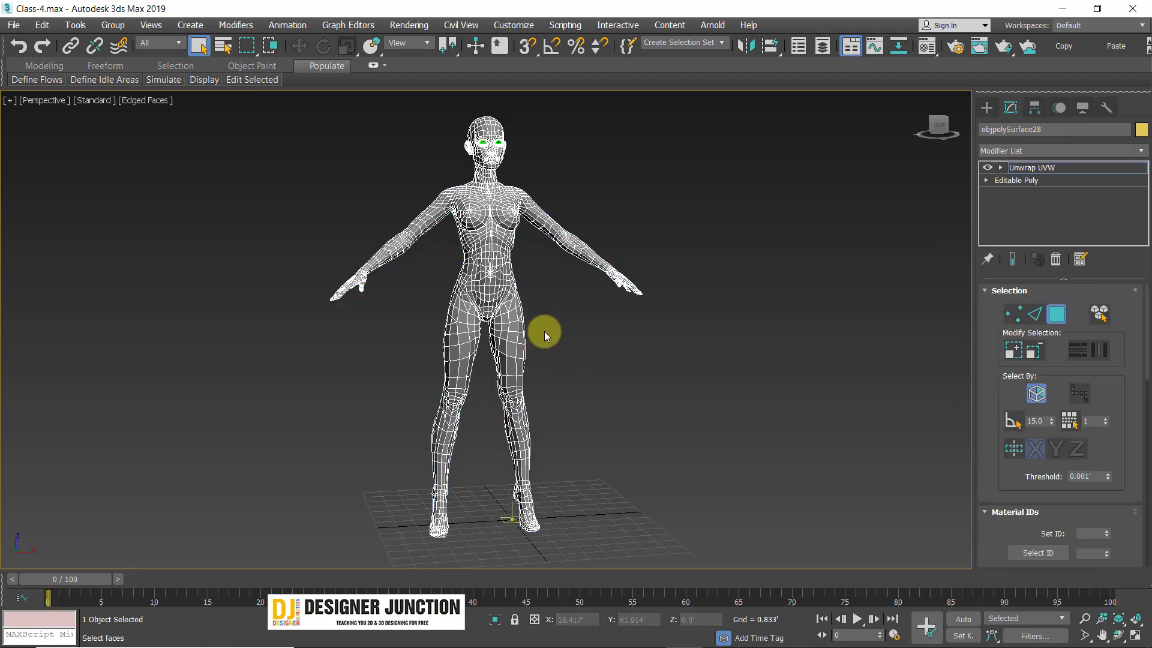
- Open the UV Editor for the body mesh and place its window beside the figure
scroll(545, 331, "up", 12)
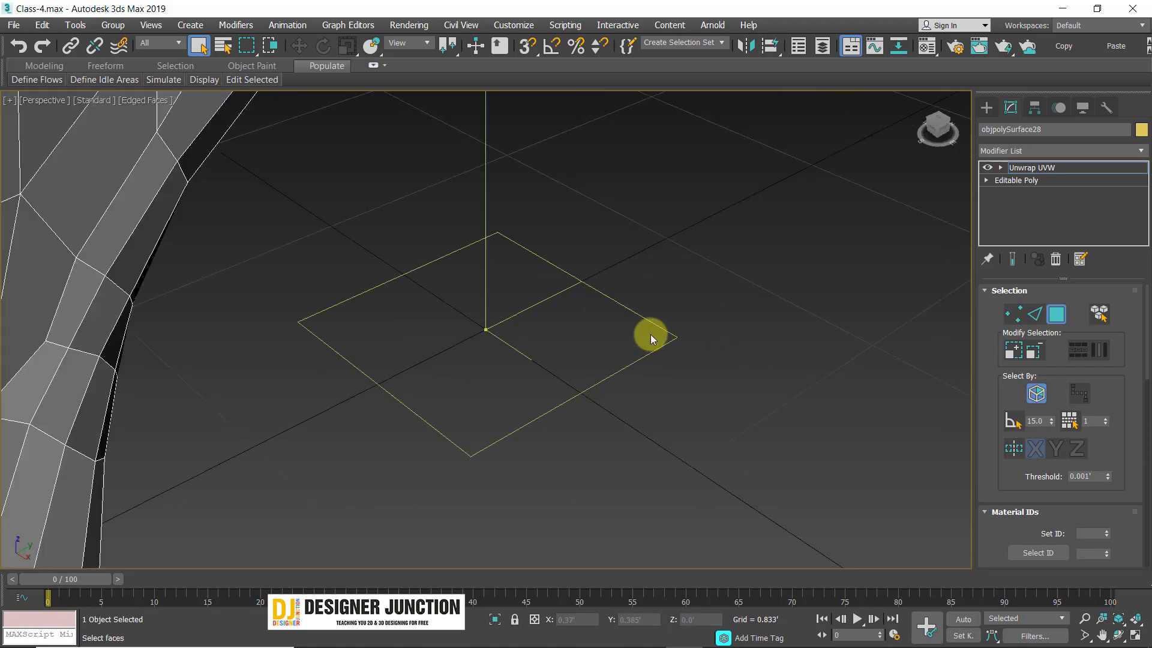
scroll(651, 339, "down", 12)
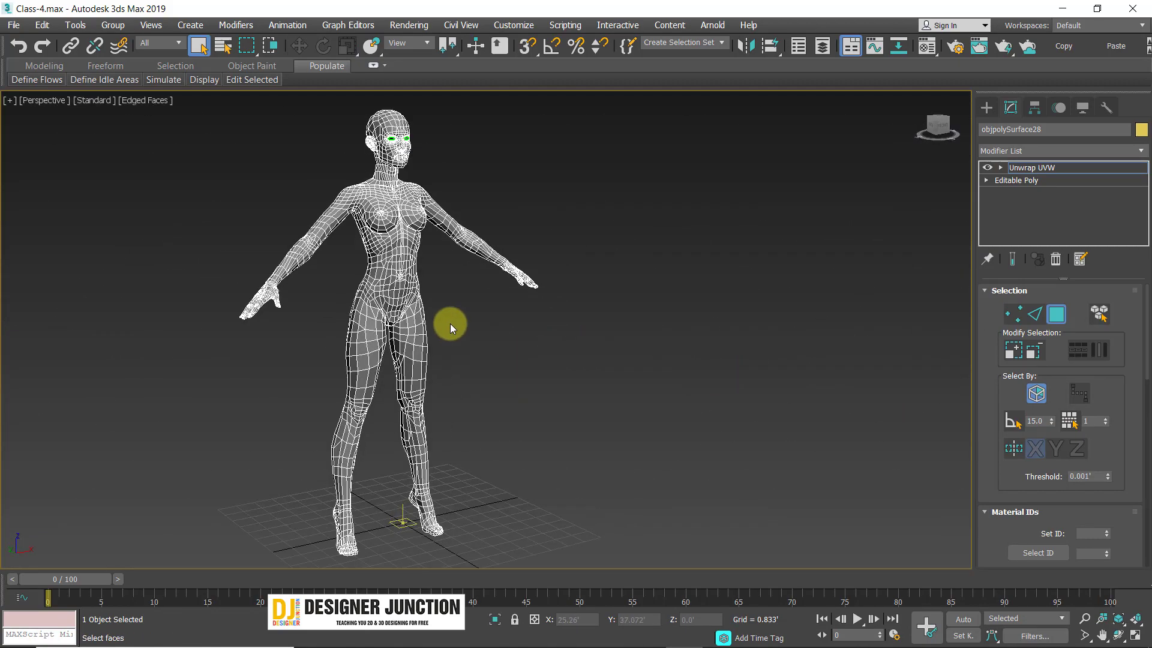
mouse_move(450, 323)
middle_mouse_down("alt")
mouse_move(293, 277)
mouse_move(323, 278)
mouse_move(306, 263)
mouse_move(374, 255)
mouse_move(450, 288)
mouse_move(437, 303)
middle_mouse_up("alt")
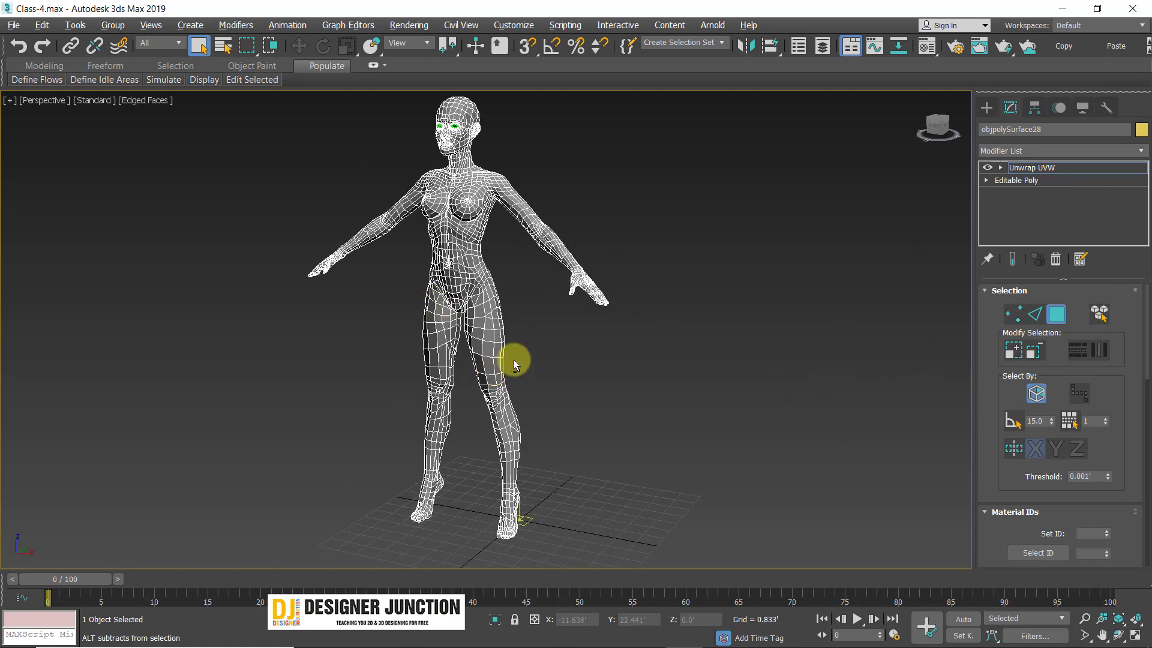
middle_click_drag(514, 360, 551, 360, "alt")
left_click_drag(994, 466, 1009, 186)
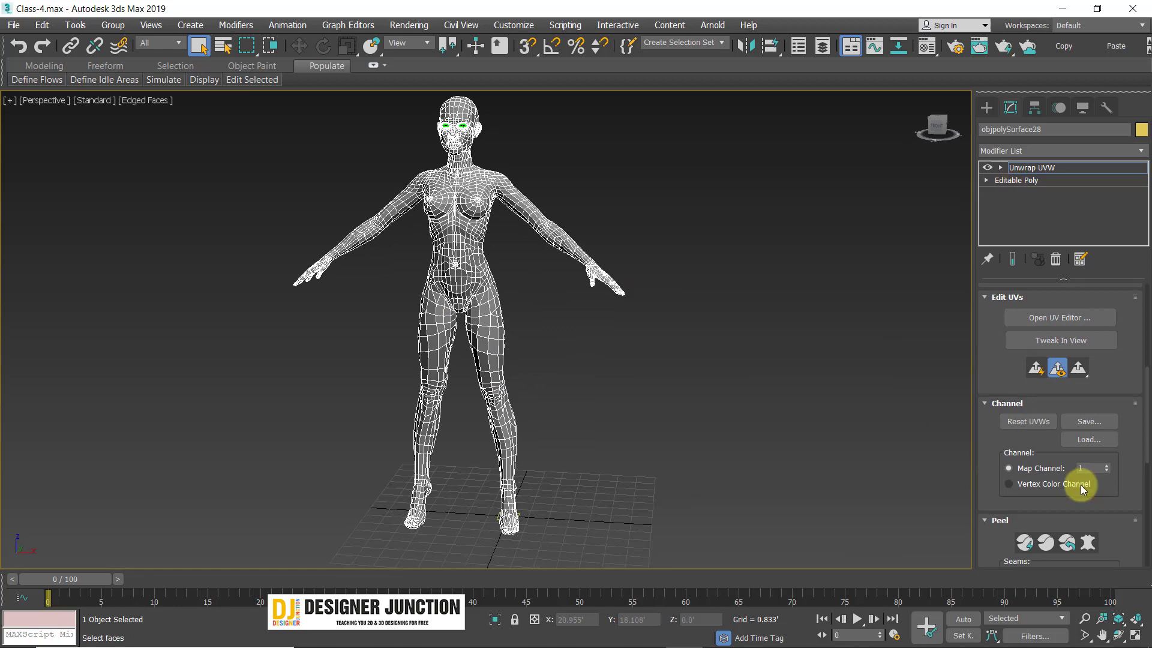
scroll(1080, 484, "down", 2)
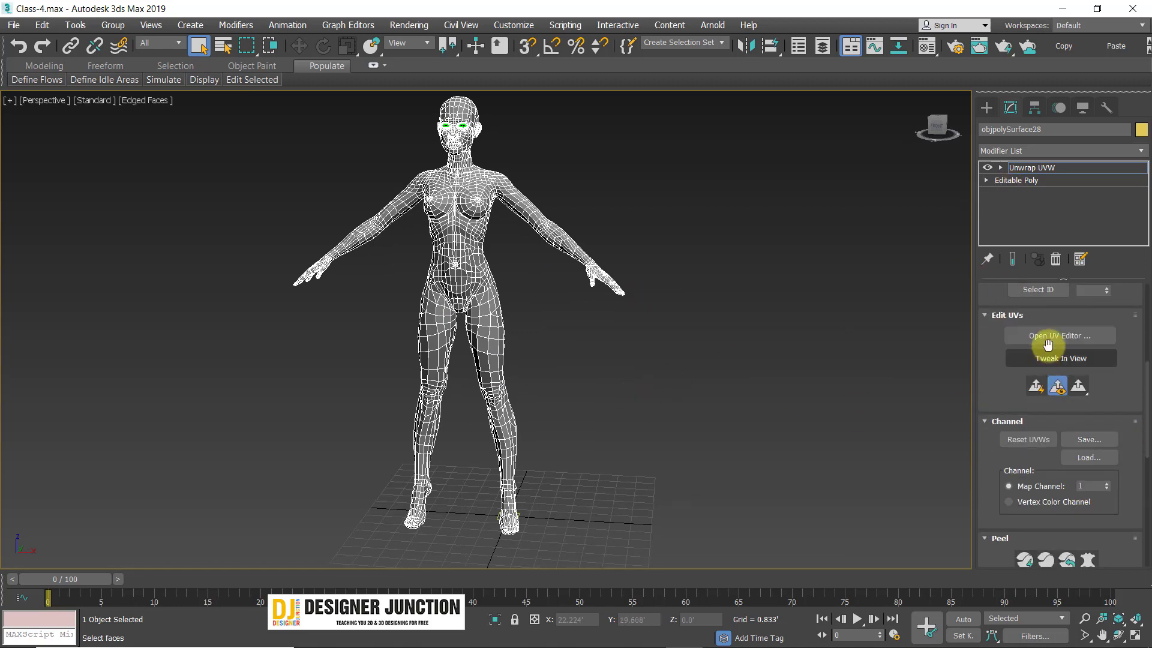
left_click_drag(1132, 340, 1134, 475)
left_click(1048, 483)
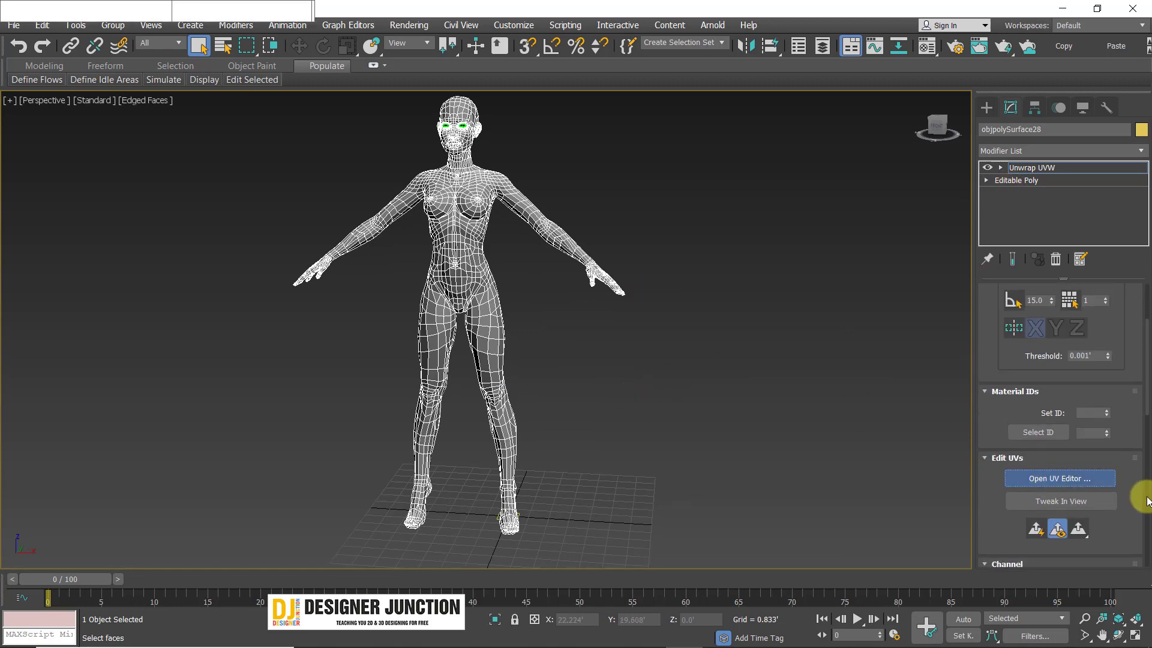
left_click_drag(193, 54, 823, 83)
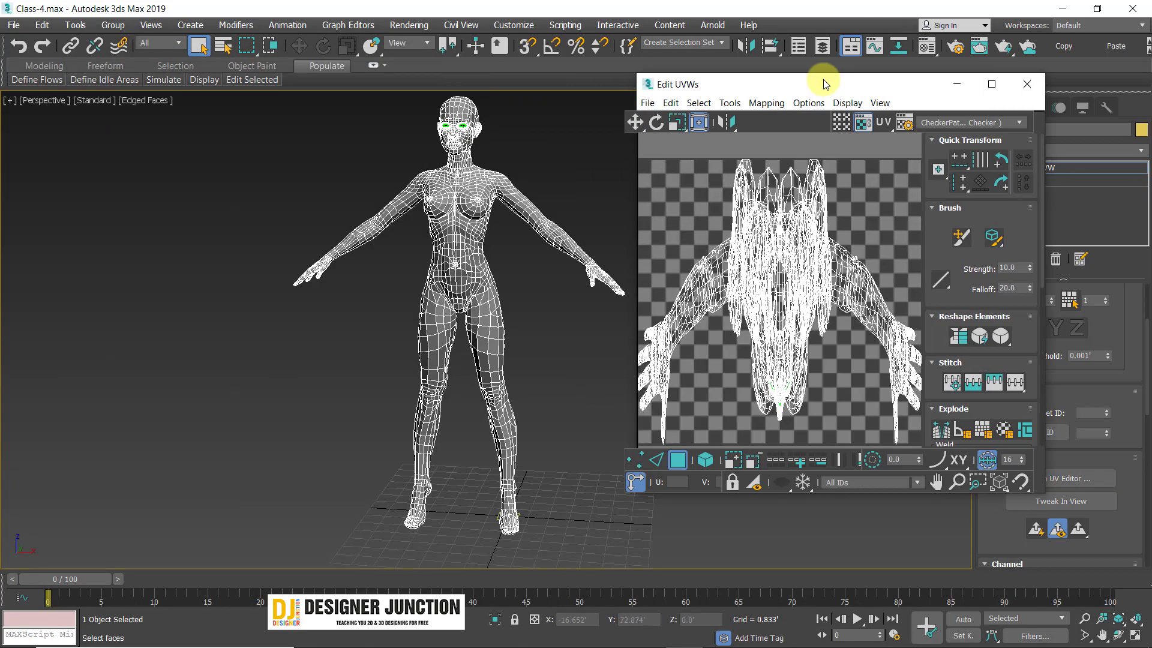
- Select all of the body's faces in the UV layout
scroll(794, 223, "down", 1)
left_click_drag(682, 159, 895, 383)
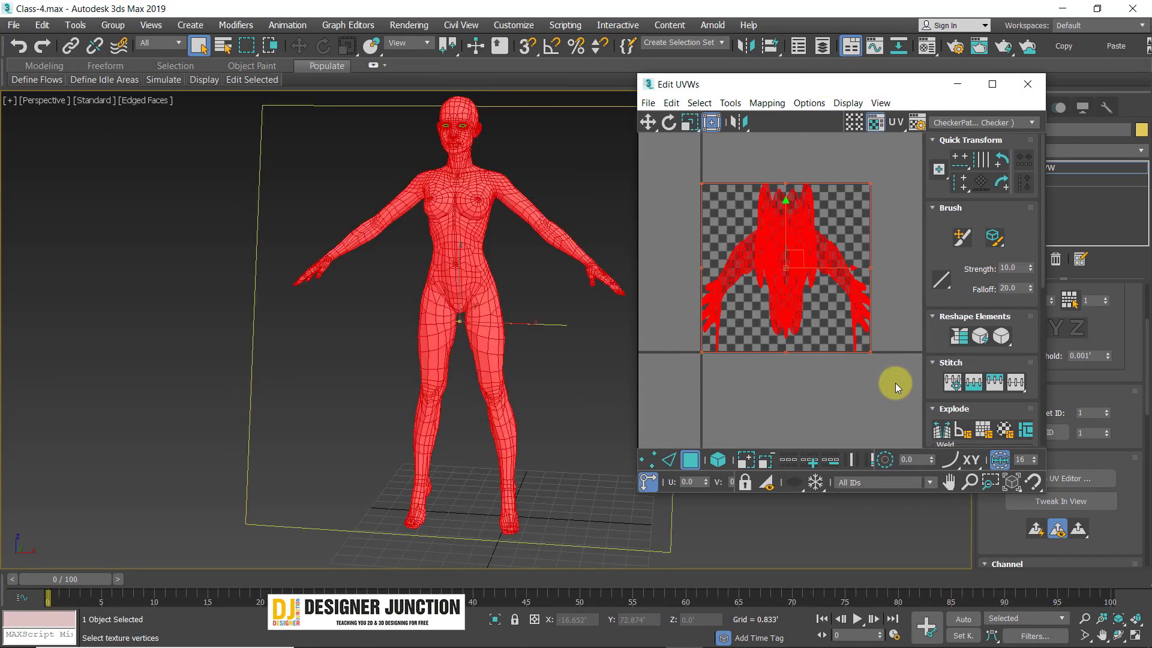
middle_click_drag(558, 294, 457, 298)
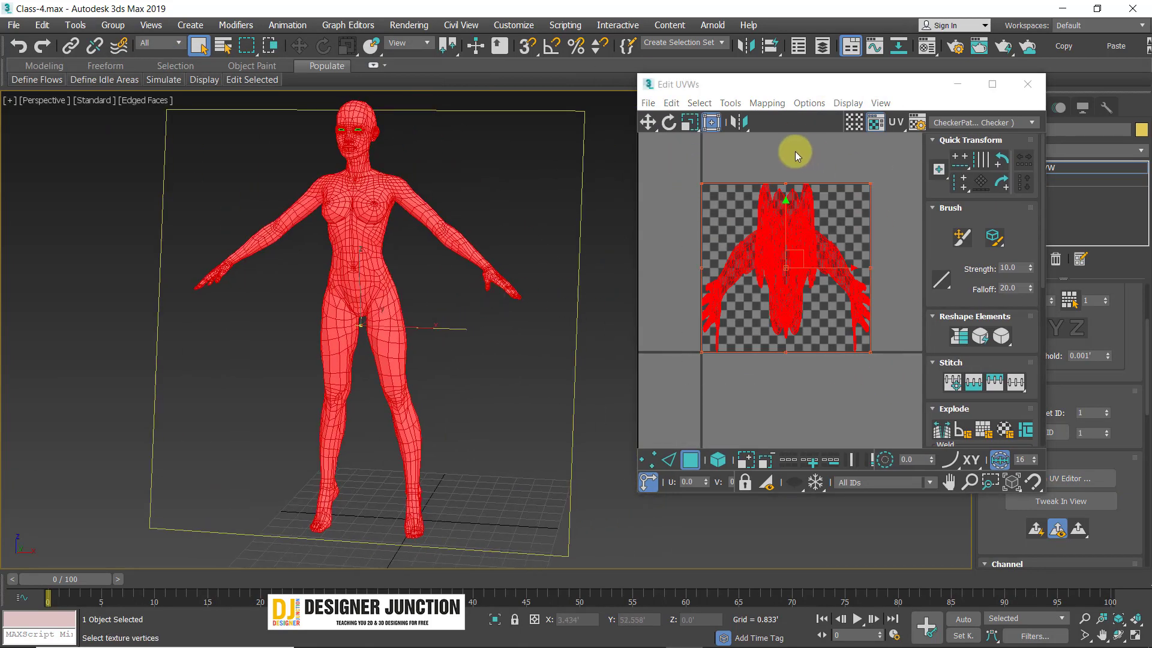
- Apply Flatten Mapping to the selected UV faces
left_click(757, 103)
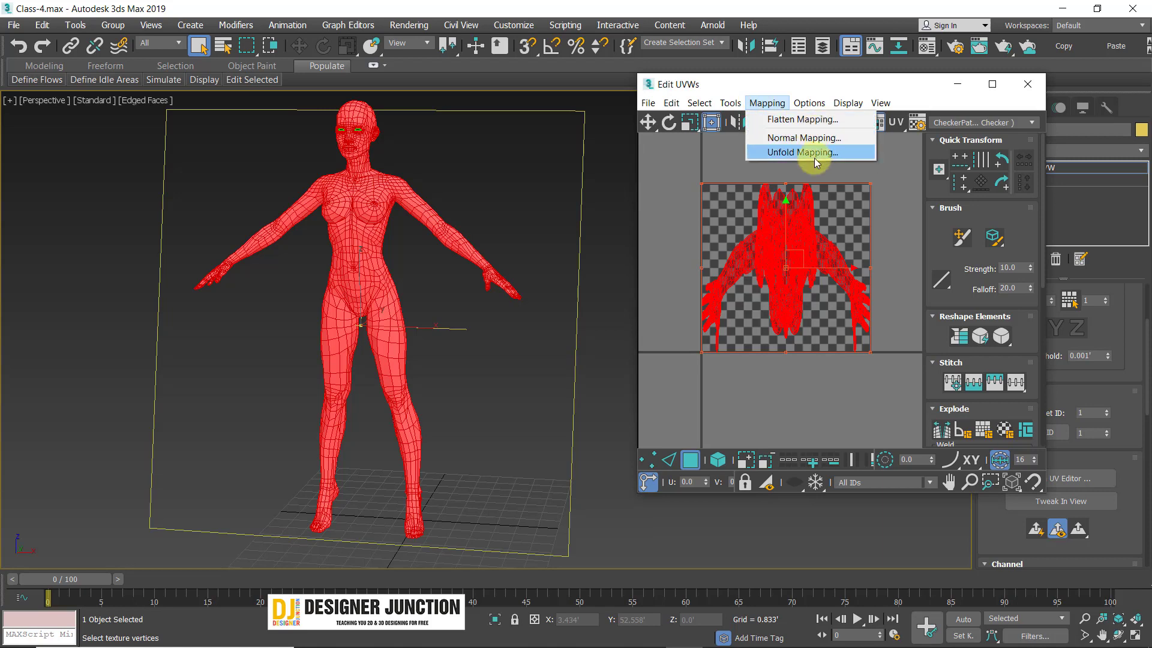
left_click(807, 119)
left_click(222, 121)
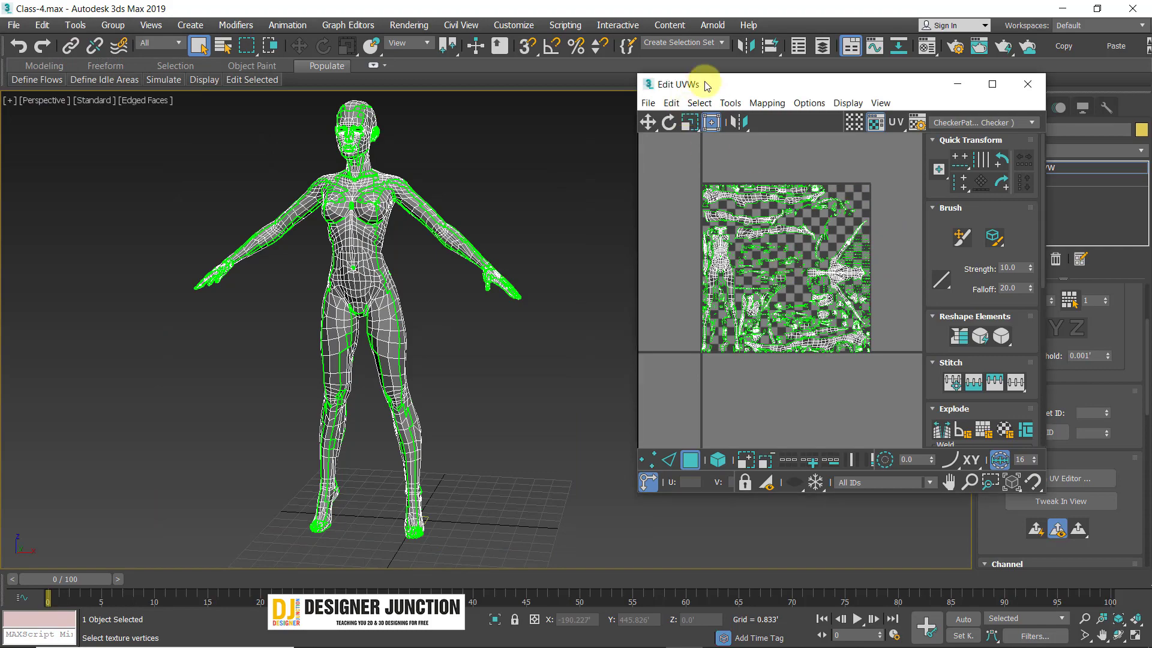
- Enlarge the UV Editor to examine the flattened pieces of the body up close, and restore the window size
double_click(678, 84)
scroll(522, 227, "up", 3)
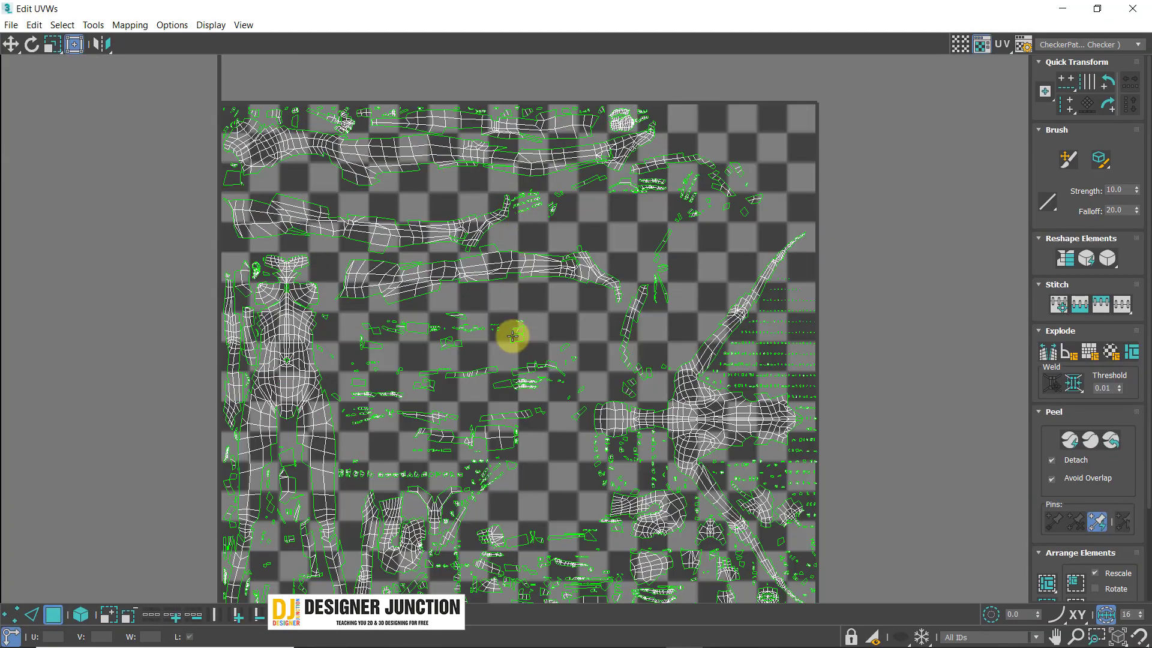
middle_click_drag(512, 335, 510, 154)
scroll(700, 232, "up", 4)
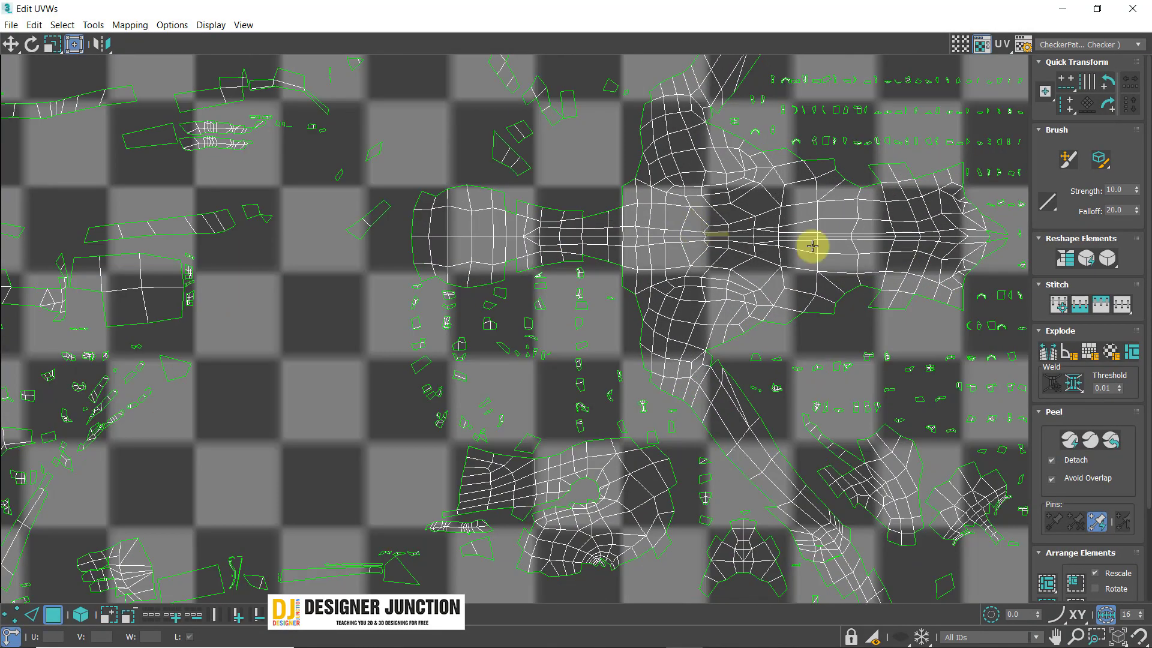
scroll(785, 236, "down", 5)
middle_click_drag(568, 218, 547, 292)
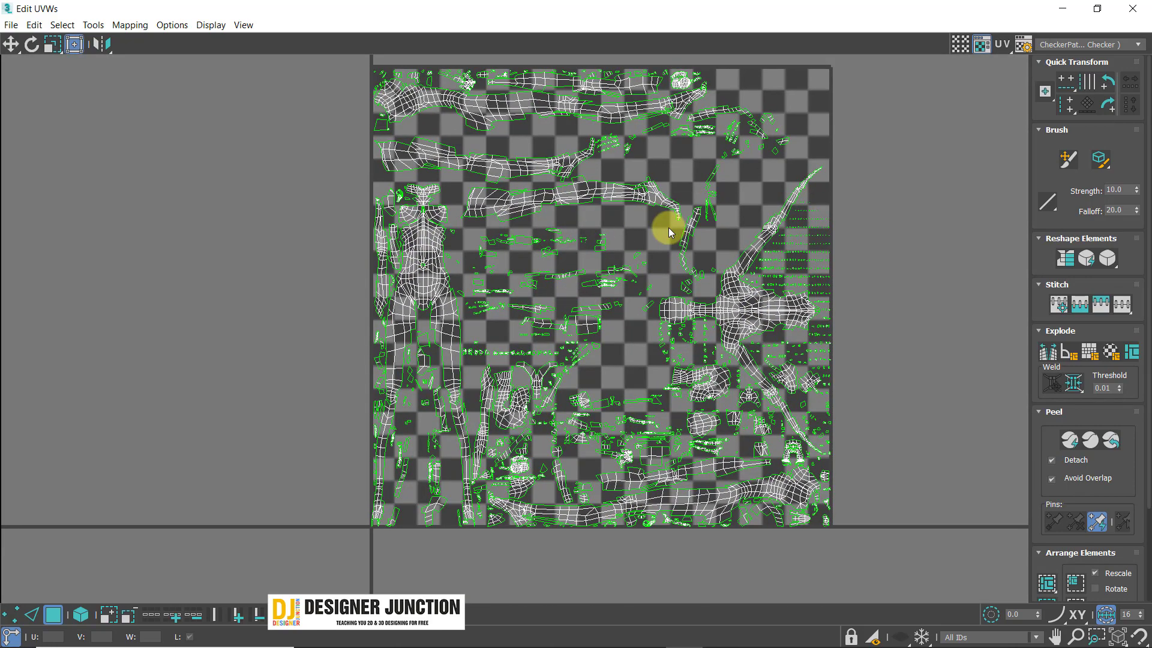
scroll(504, 347, "up", 5)
scroll(416, 372, "down", 5)
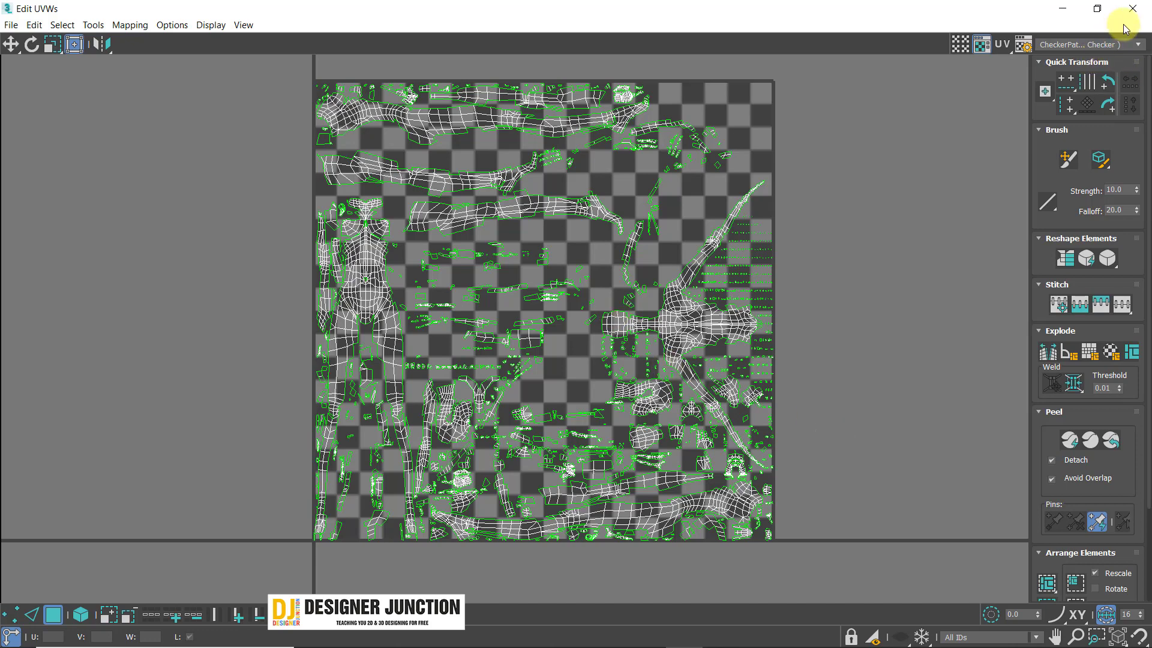
left_click(1098, 8)
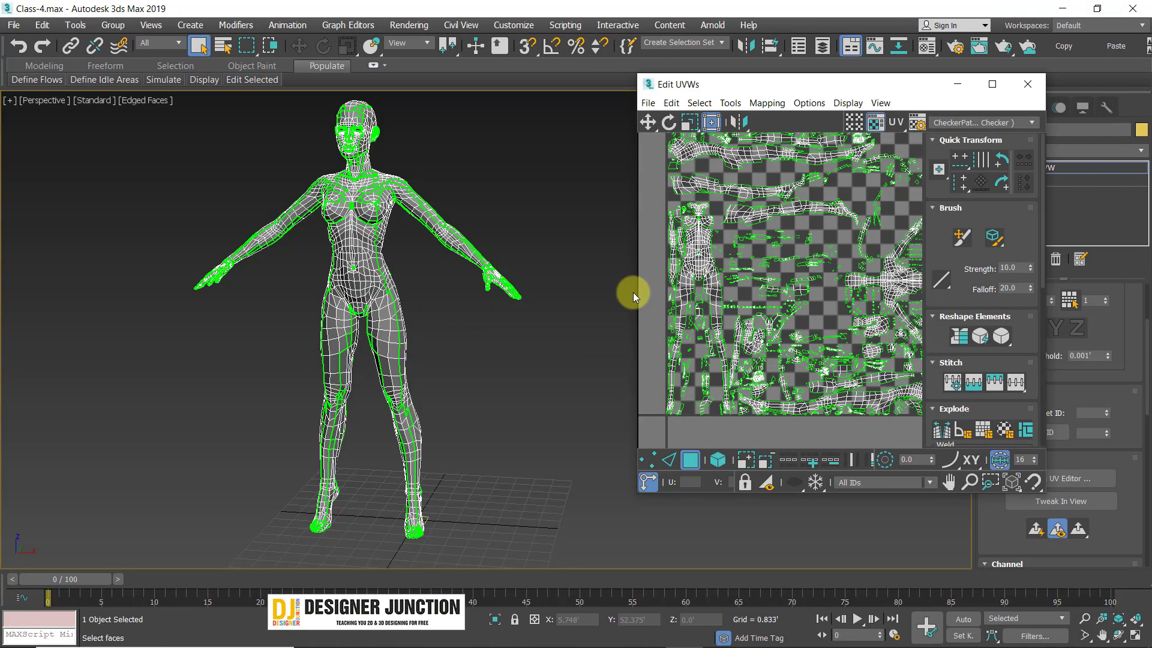
scroll(909, 239, "down", 3)
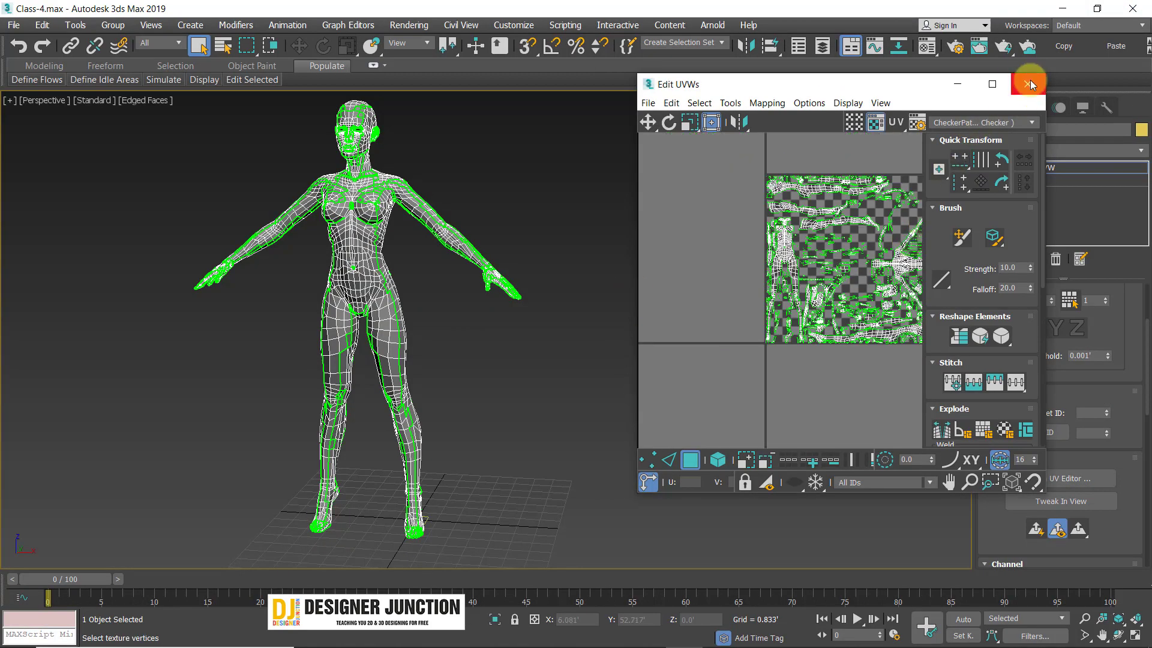
middle_click_drag(815, 177, 771, 196)
- Undo the Flatten Mapping and apply Normal Mapping with the Back/Front Mapping option to the selected faces instead
left_click(767, 103)
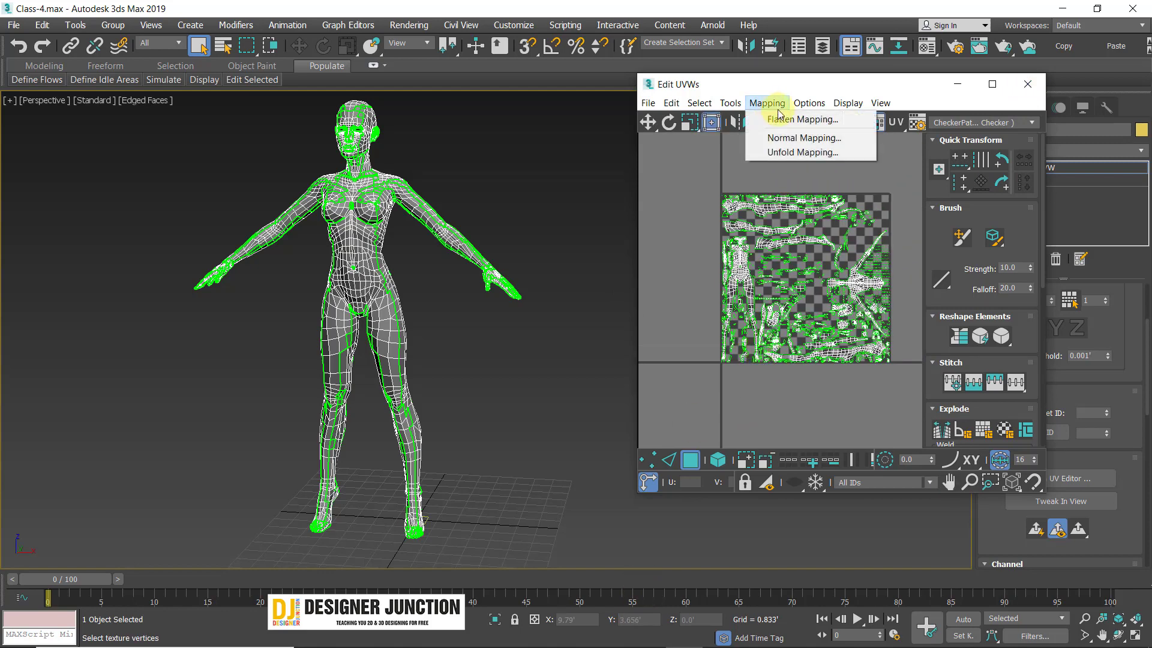
left_click(811, 407)
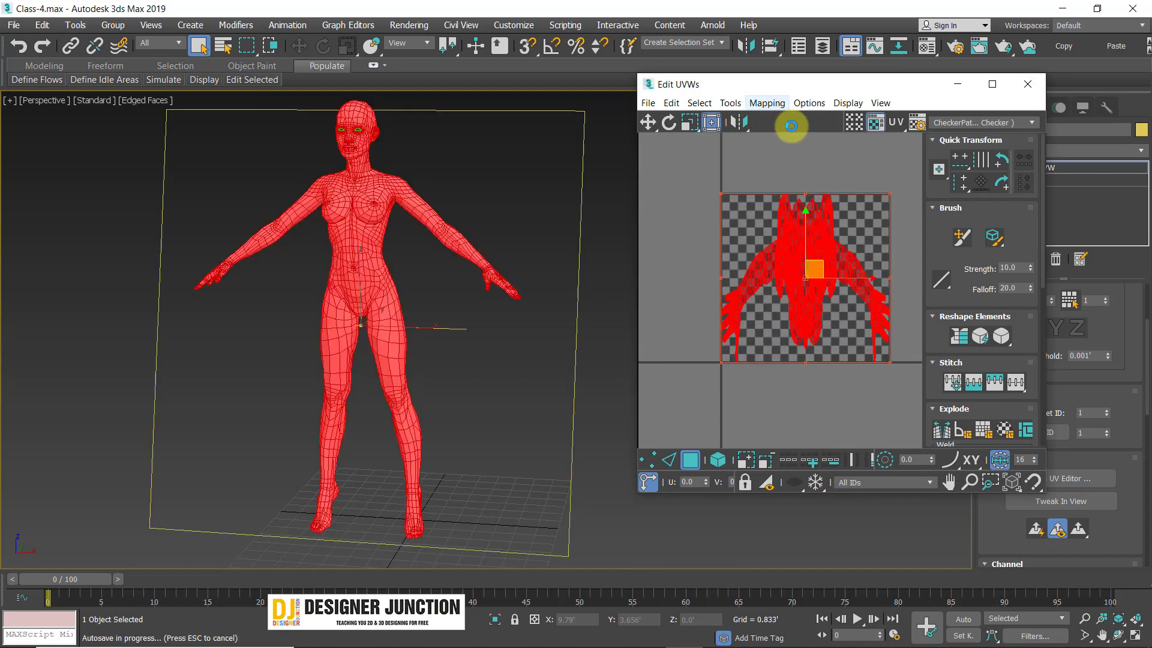
left_click(767, 103)
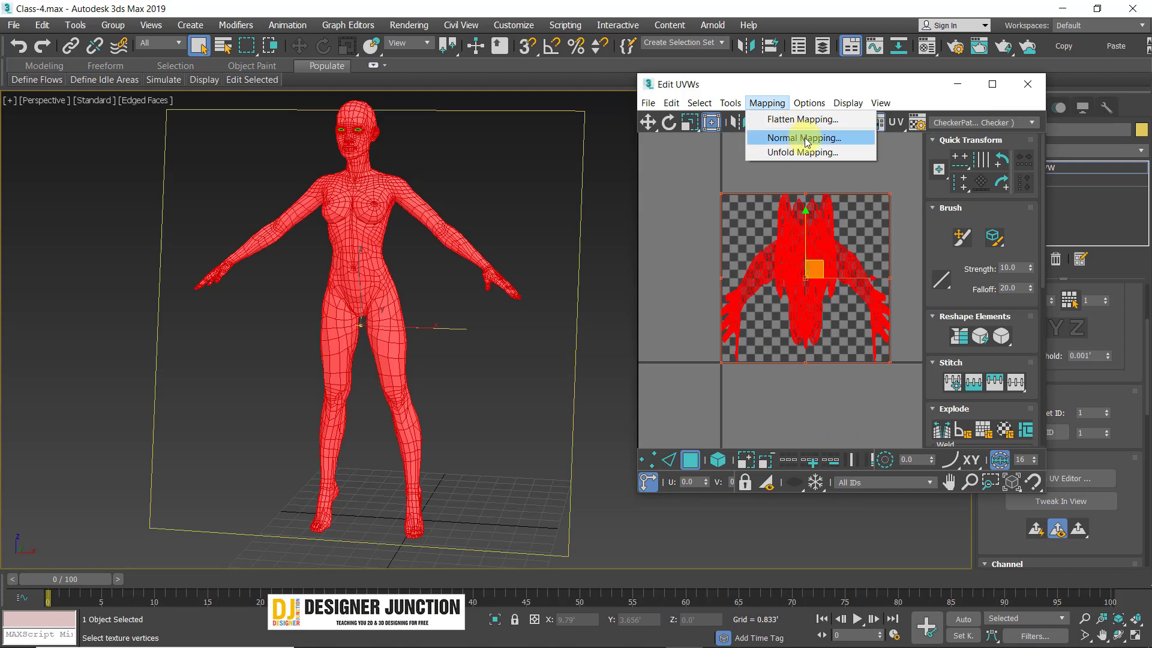
left_click(839, 139)
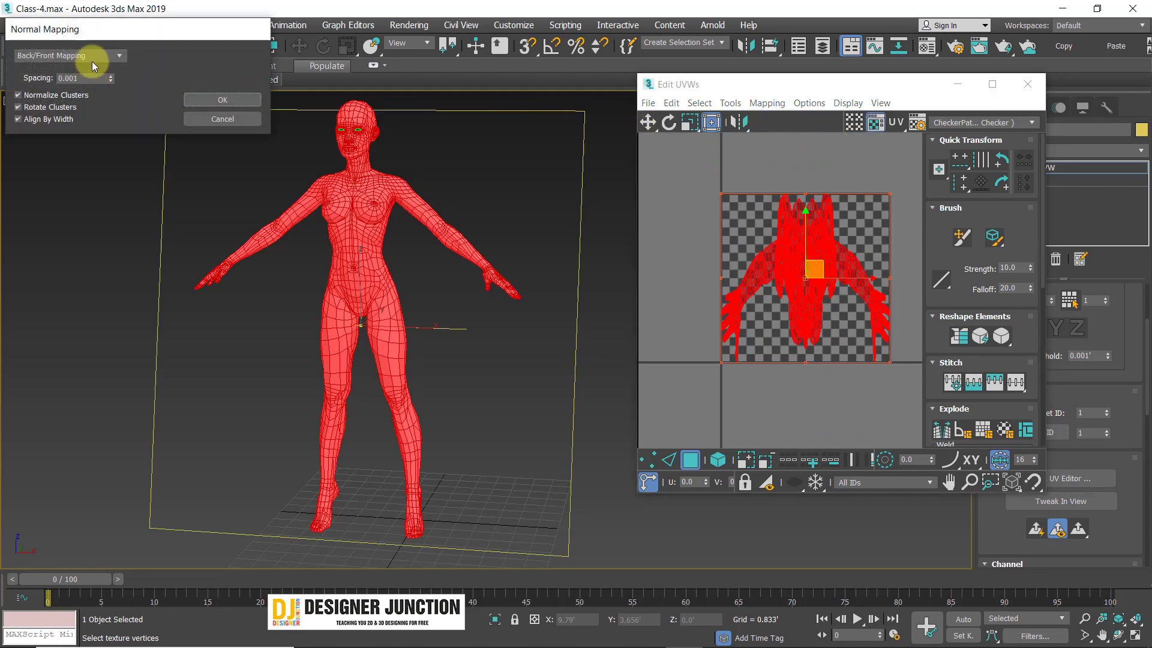
left_click(116, 56)
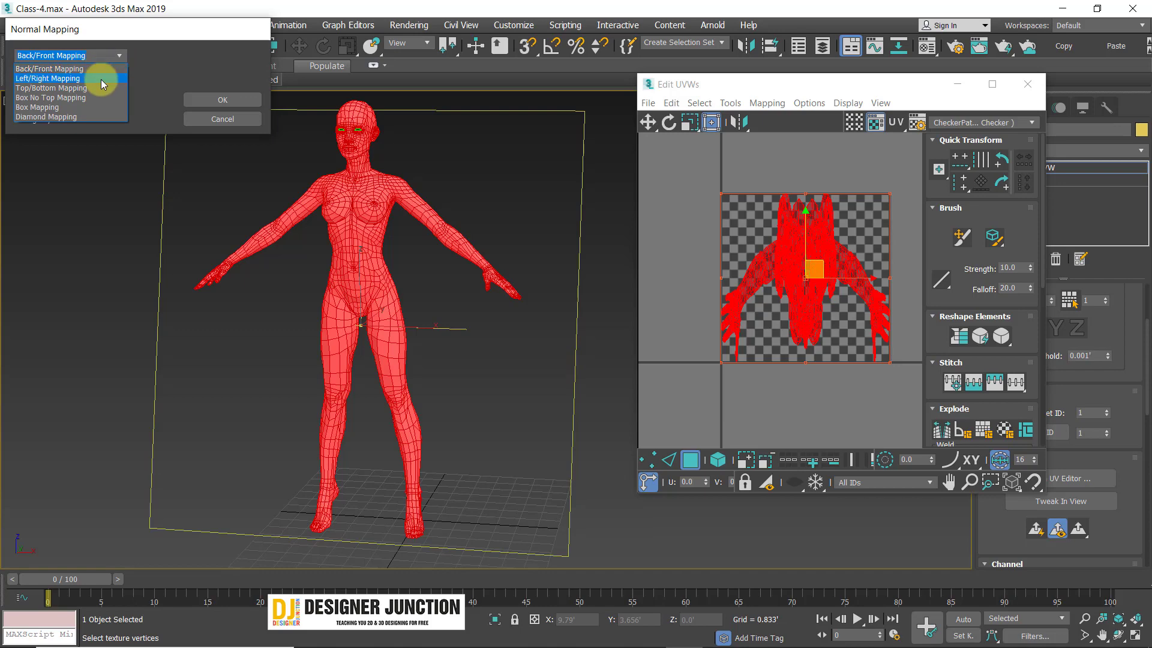
left_click(164, 90)
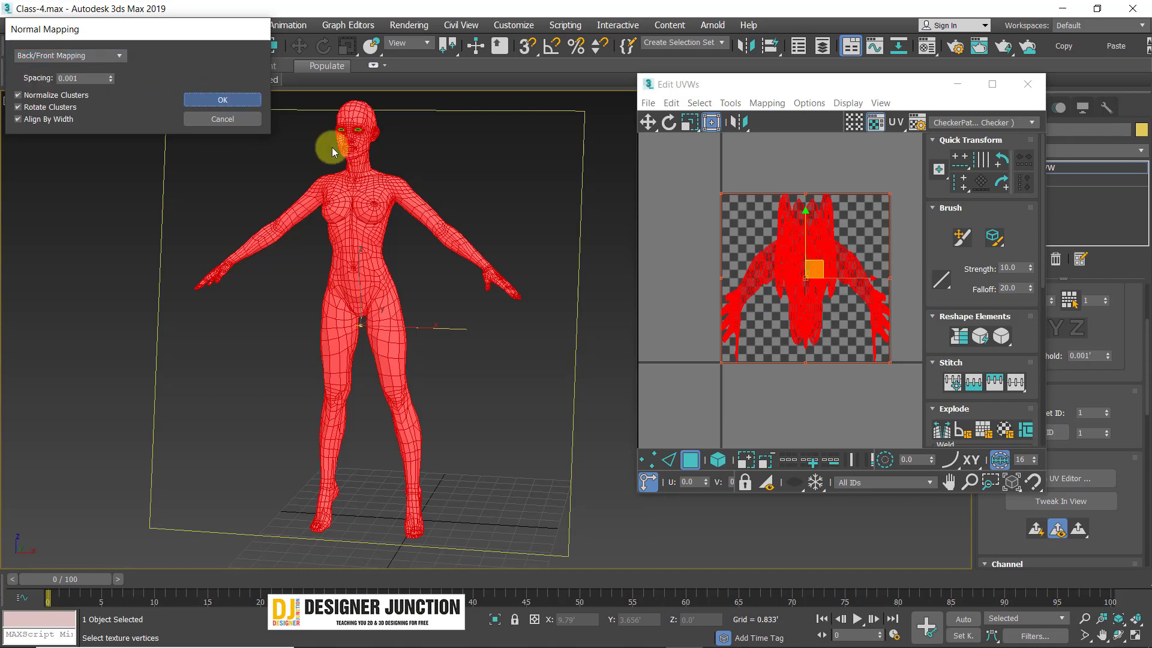
key("Return")
left_click(854, 294)
- Examine the front and back body shells in the enlarged UV Editor, and return the window to its smaller size
scroll(742, 289, "up", 5)
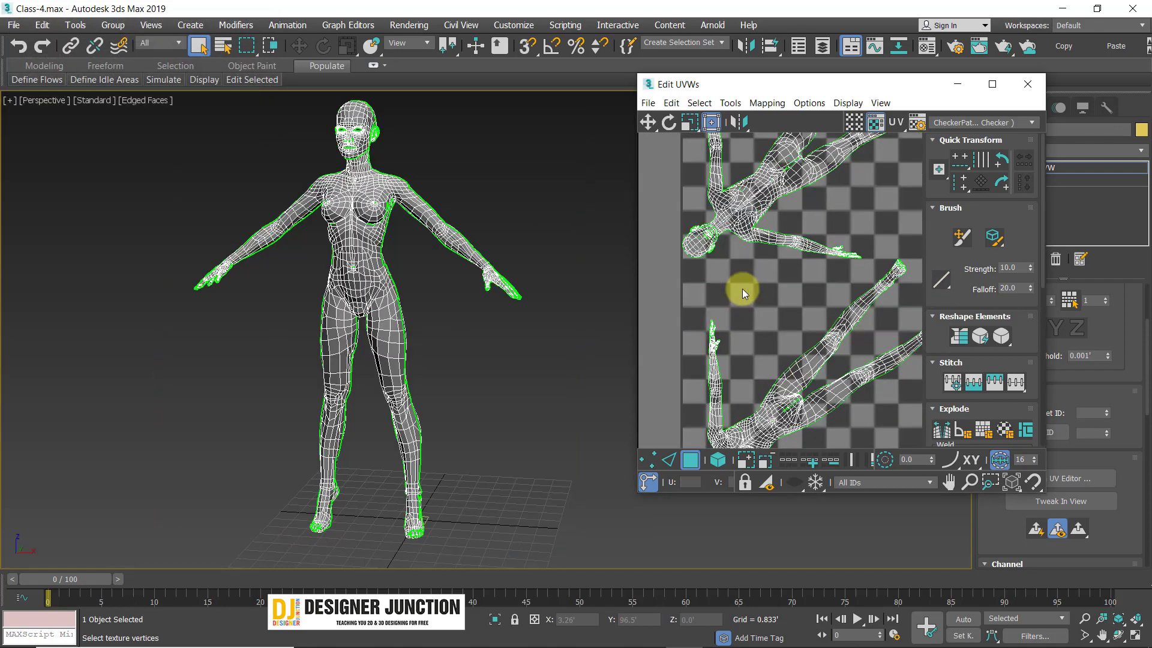
scroll(783, 330, "down", 3)
left_click(992, 84)
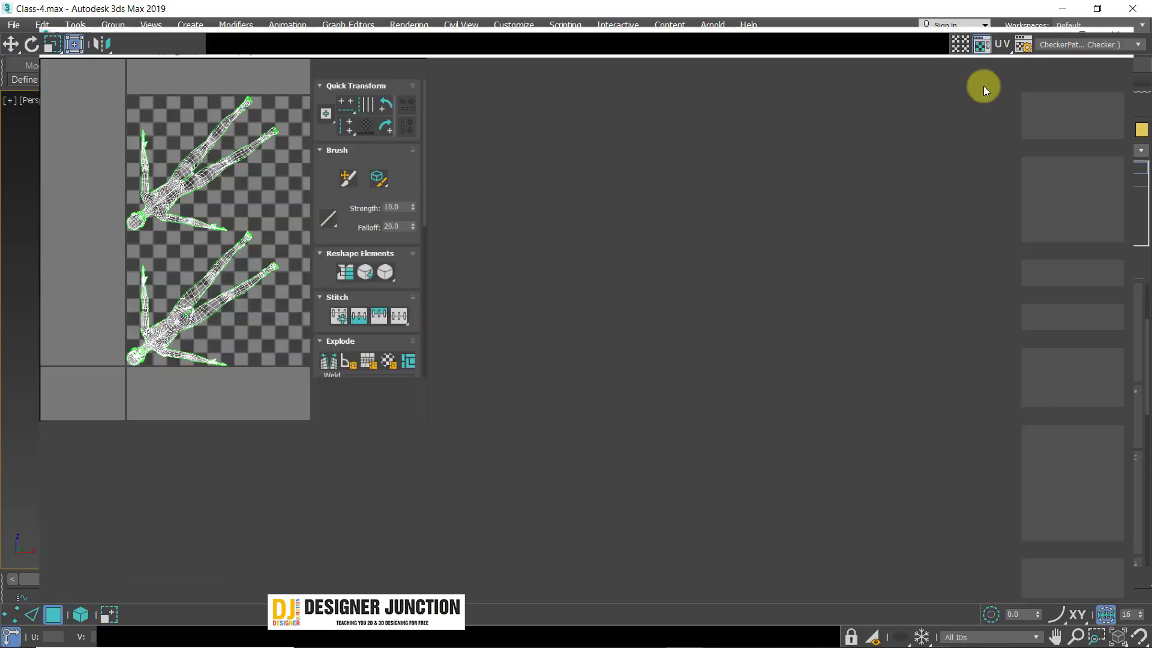
scroll(472, 513, "up", 5)
middle_click_drag(344, 555, 391, 458)
scroll(401, 458, "down", 5)
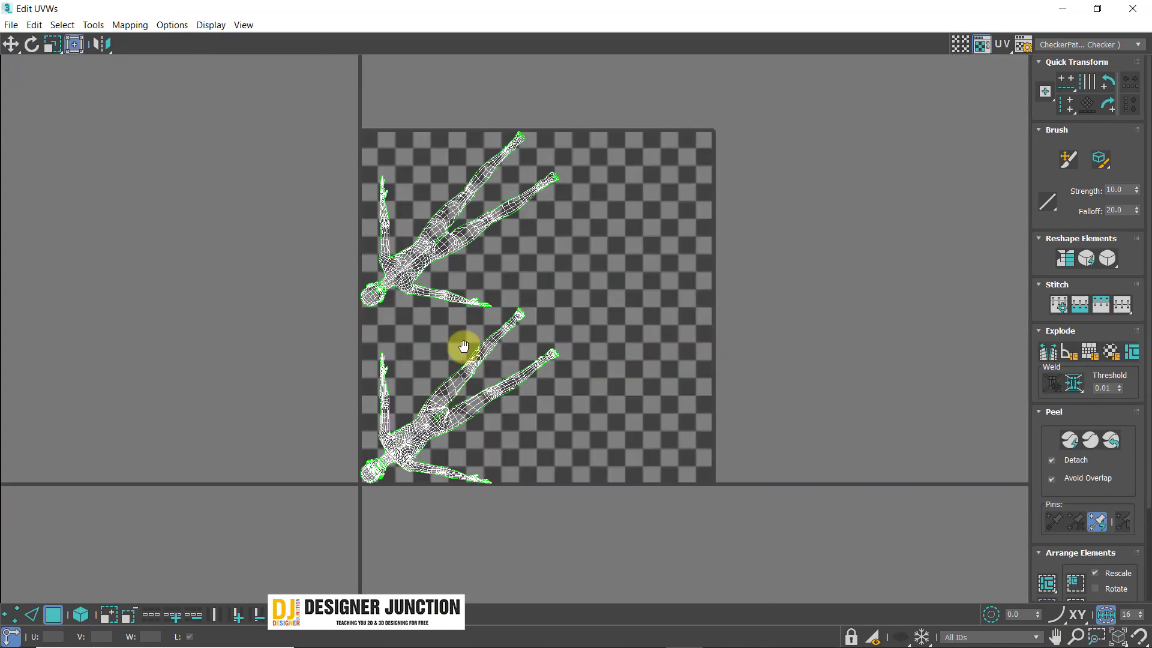
middle_click_drag(462, 345, 398, 465)
scroll(411, 367, "up", 1)
scroll(407, 375, "up", 1)
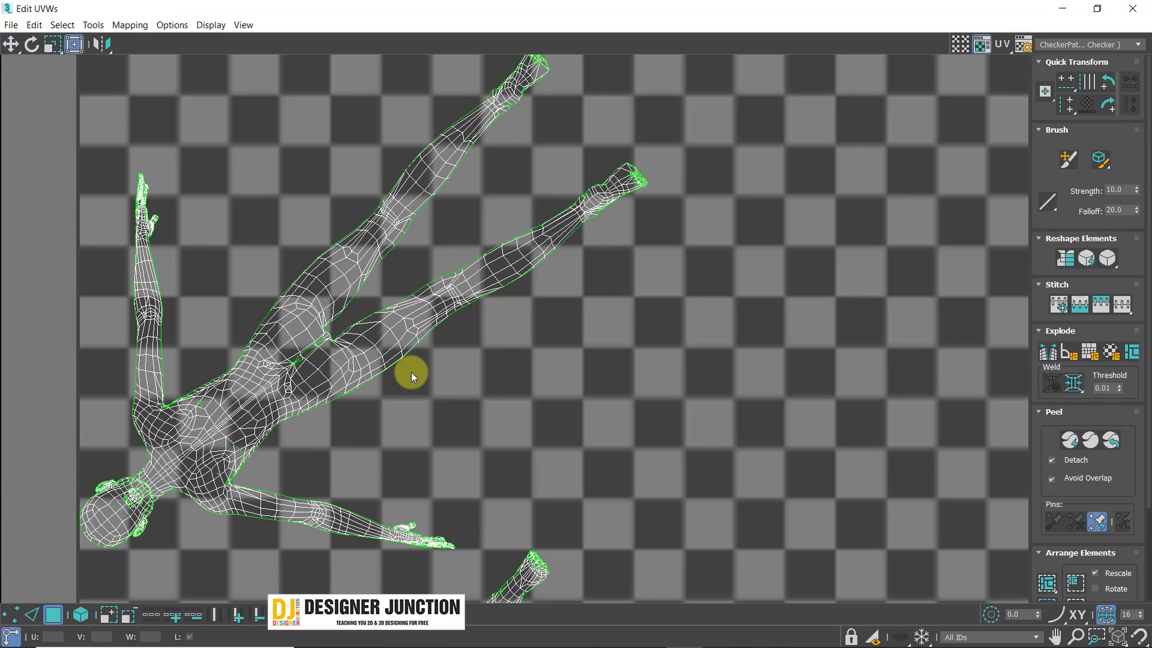
scroll(411, 372, "down", 5)
left_click(1095, 9)
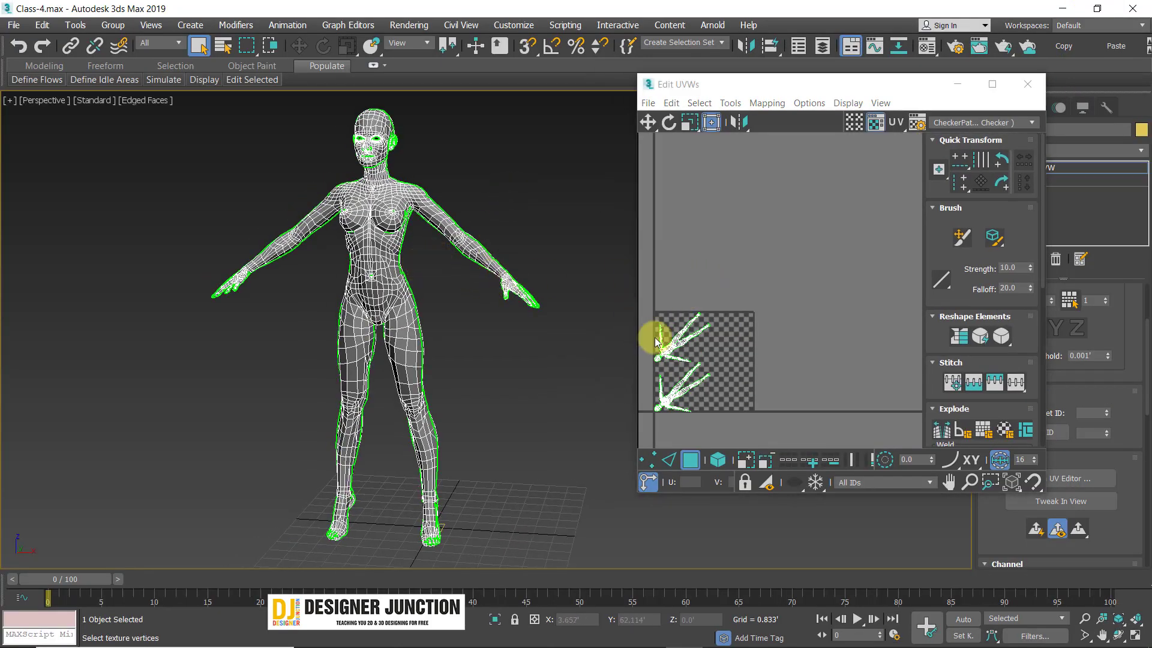
- Examine the front and back UV shells and the matching seams along the mesh's legs, side, neck and ear
scroll(682, 366, "up", 3)
middle_click_drag(682, 365, 774, 313)
scroll(784, 276, "up", 1)
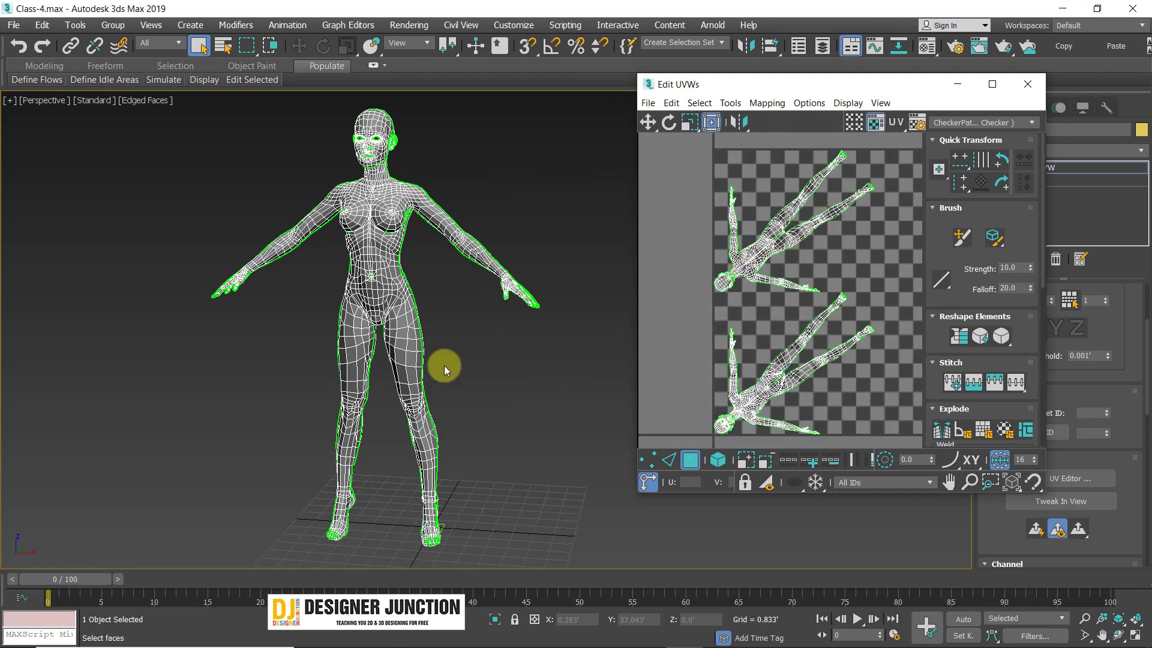
scroll(457, 474, "up", 6)
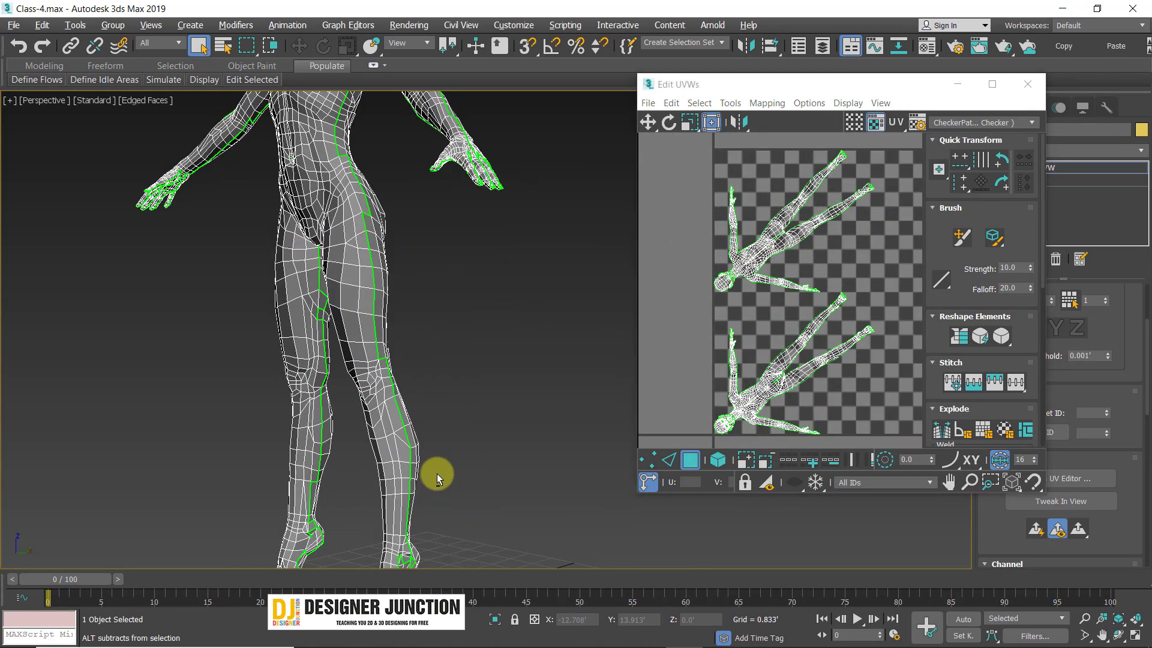
middle_click_drag(258, 341, 309, 540, "alt")
scroll(316, 336, "up", 6)
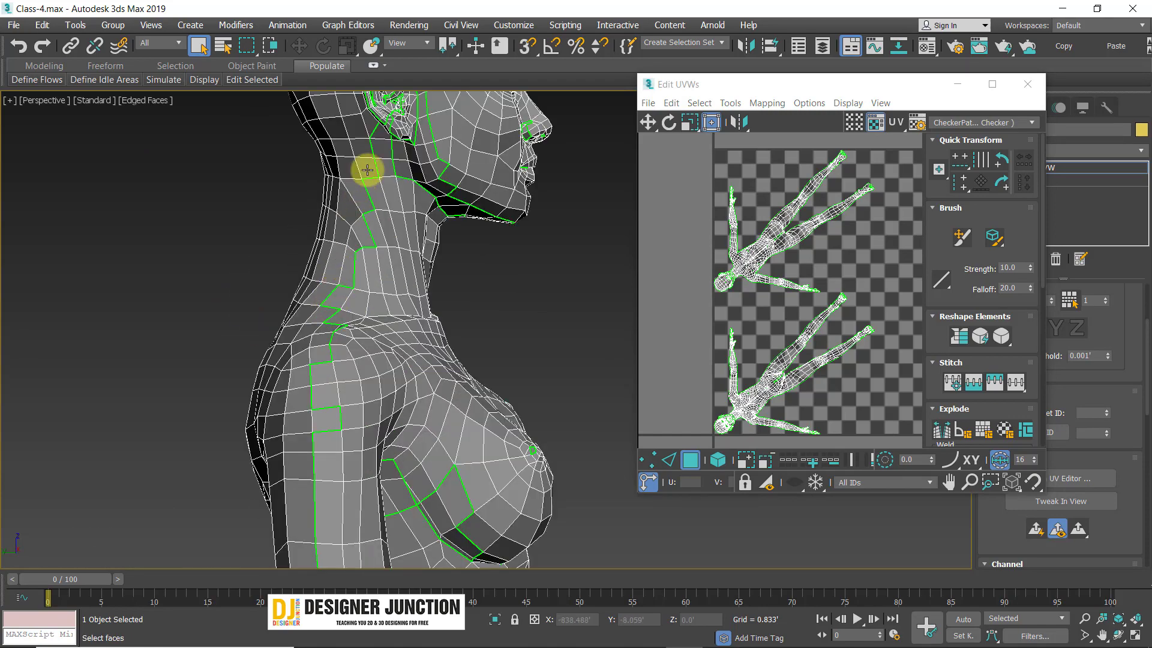
middle_click_drag(367, 170, 363, 310)
middle_click_drag(418, 287, 359, 278, "alt")
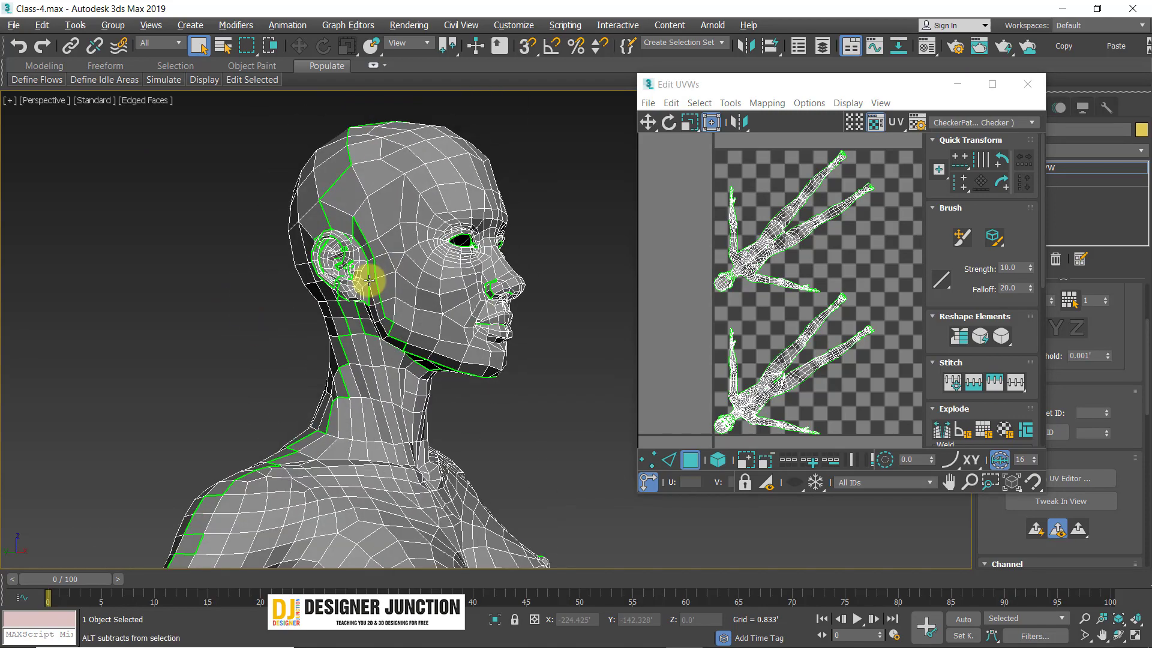
middle_click_drag(502, 376, 568, 364, "alt")
- Inspect the head area of the UV shell up close and the seams around the model's foot and toes
key("z")
scroll(742, 270, "up", 5)
scroll(807, 262, "up", 8)
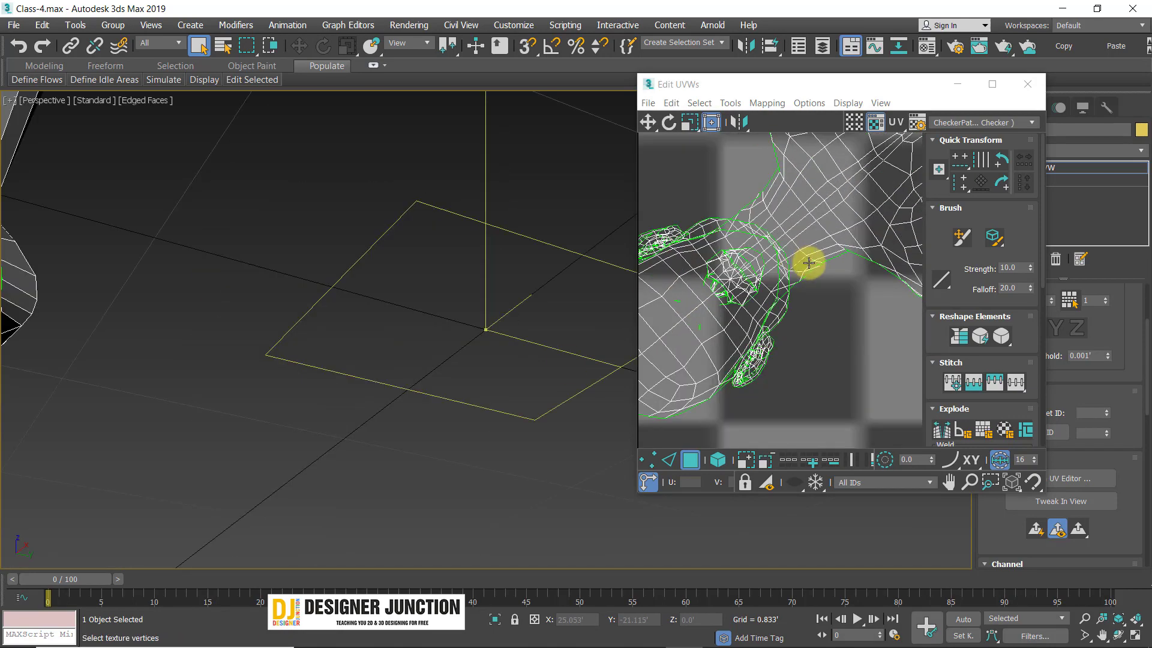
scroll(809, 262, "down", 12)
scroll(213, 225, "down", 7)
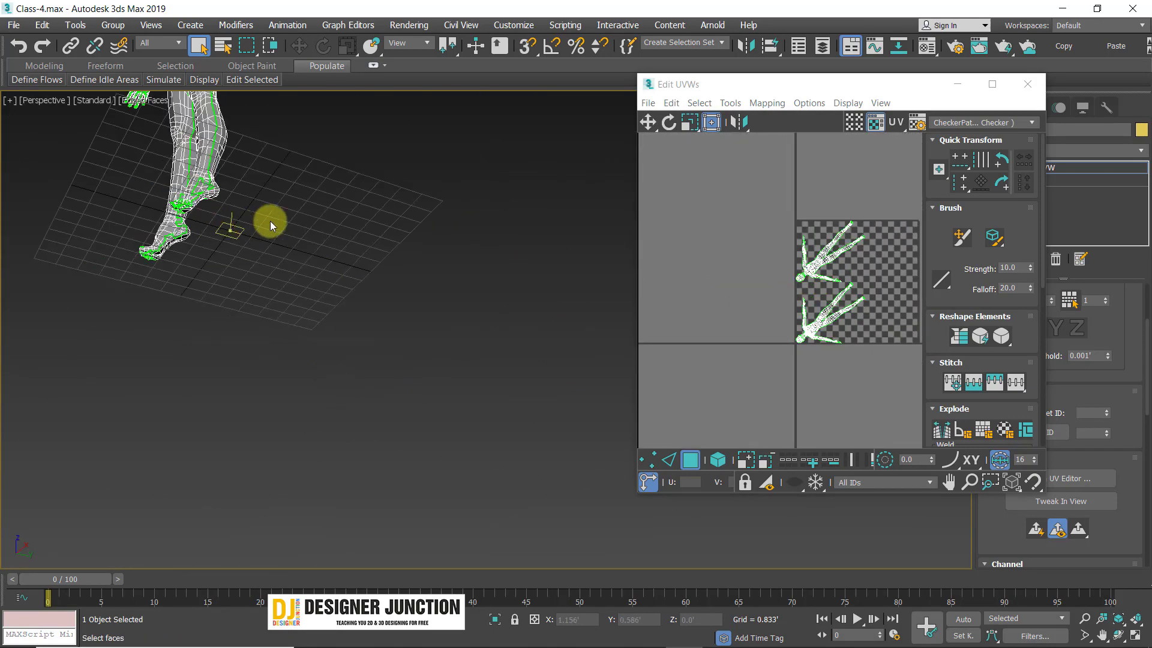
key("z")
middle_click_drag(408, 360, 381, 319, "alt")
scroll(381, 318, "down", 7)
key("z")
middle_click_drag(463, 268, 505, 312, "alt")
- Close the UV Editor, remove the Unwrap UVW modifier from the mesh and deselect it
left_click(1026, 84)
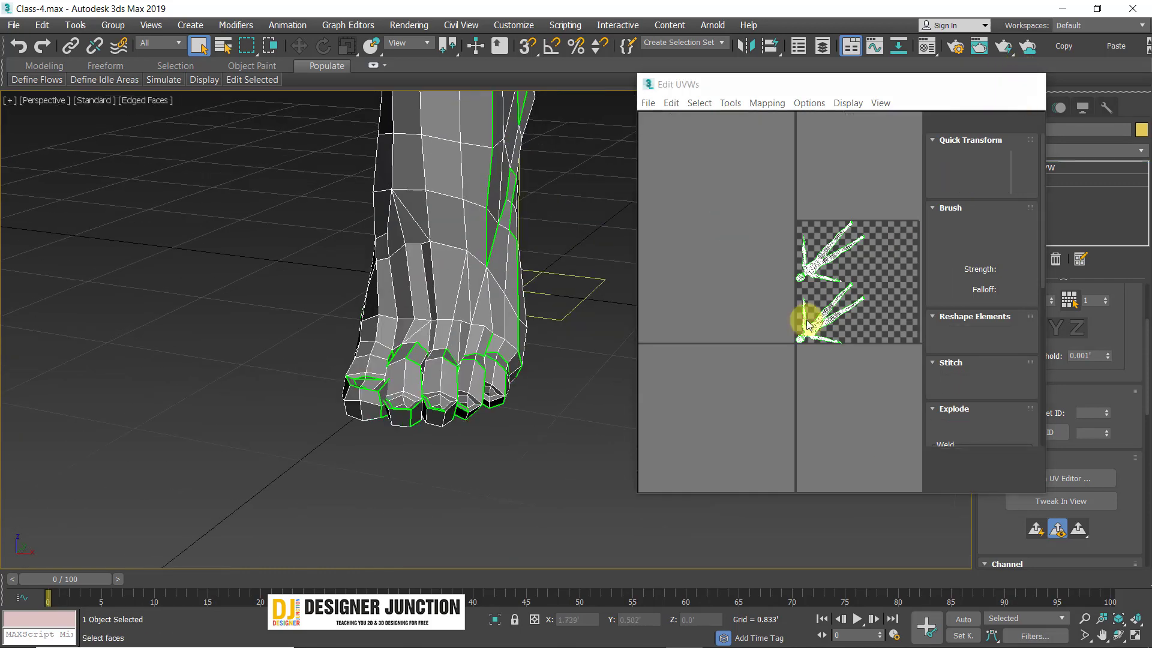
scroll(676, 261, "up", 3)
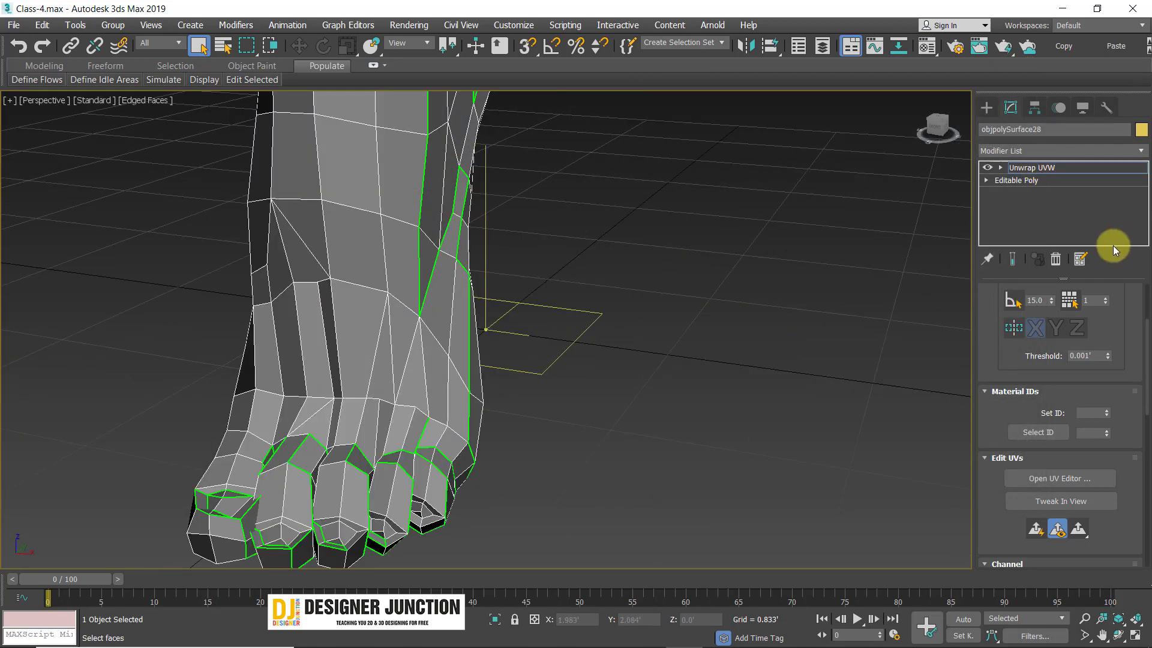
left_click(676, 333)
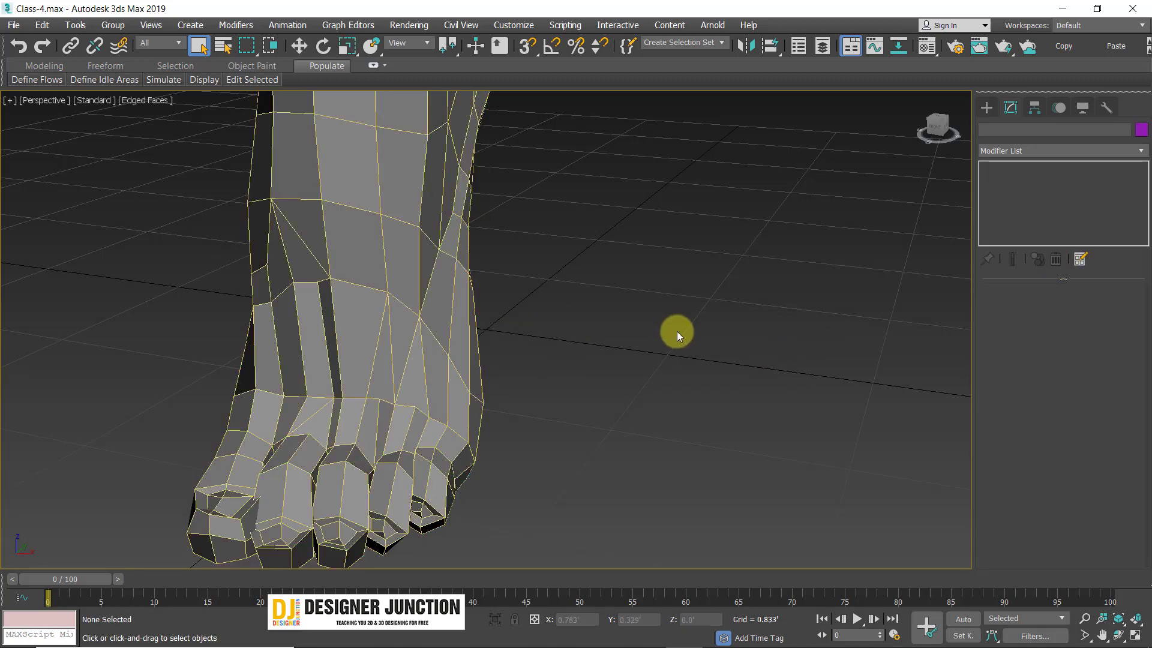
key("z")
middle_click_drag(705, 379, 660, 369, "alt")
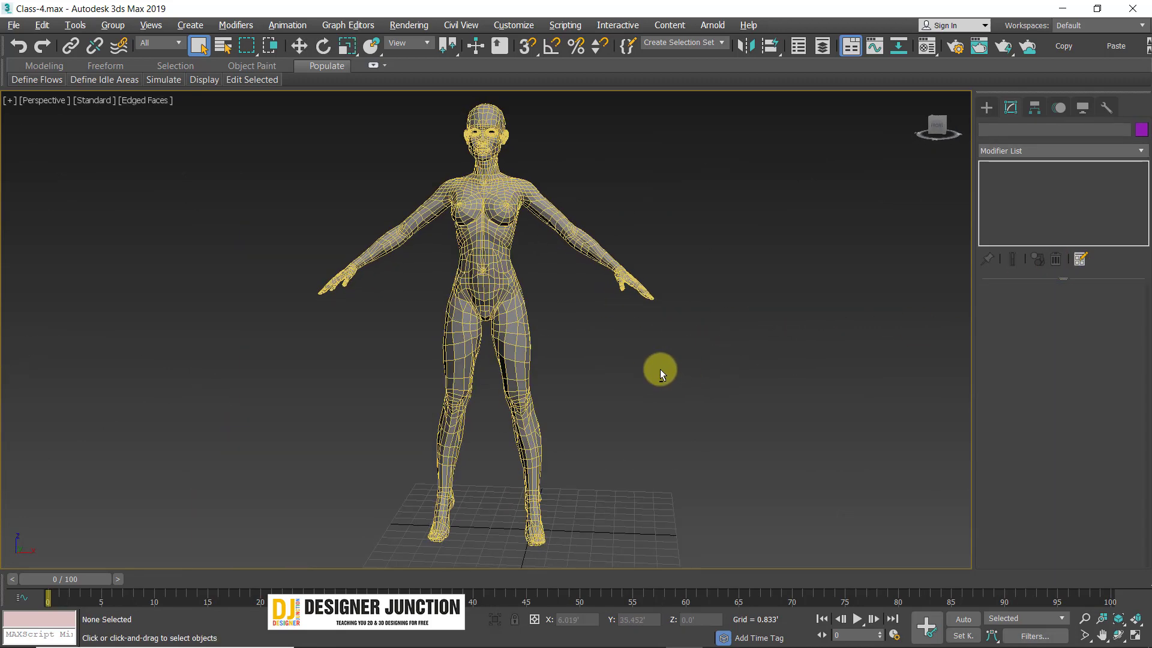
- Select the character mesh and add a fresh Unwrap UVW modifier
left_click(487, 204)
left_click(1027, 148)
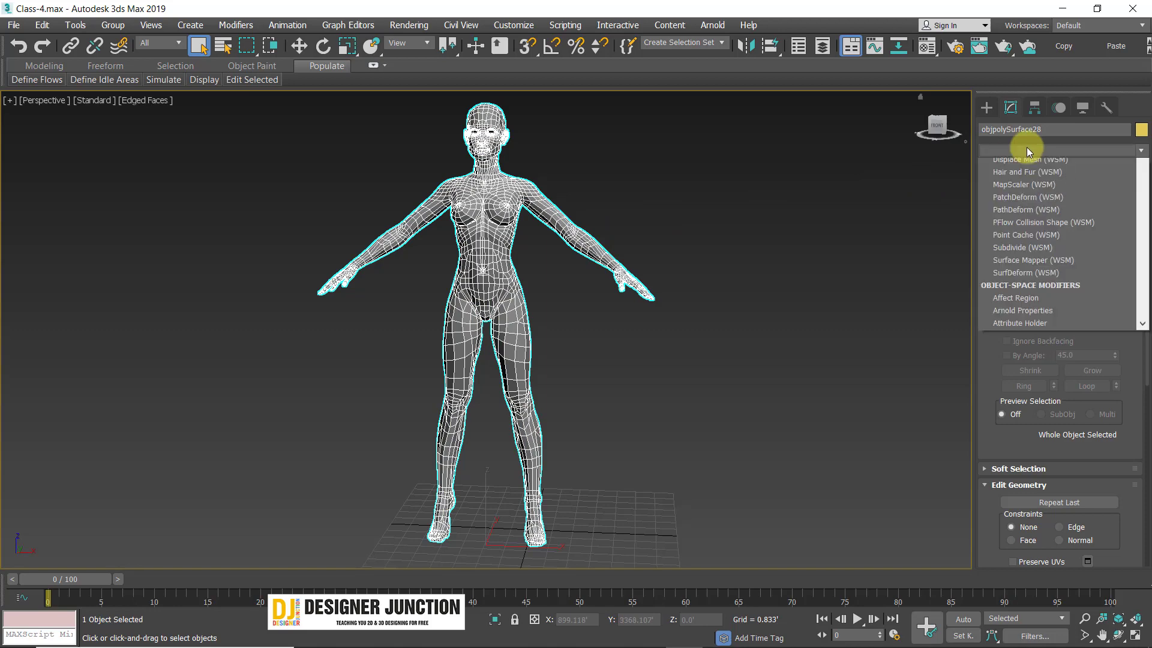
key("u")
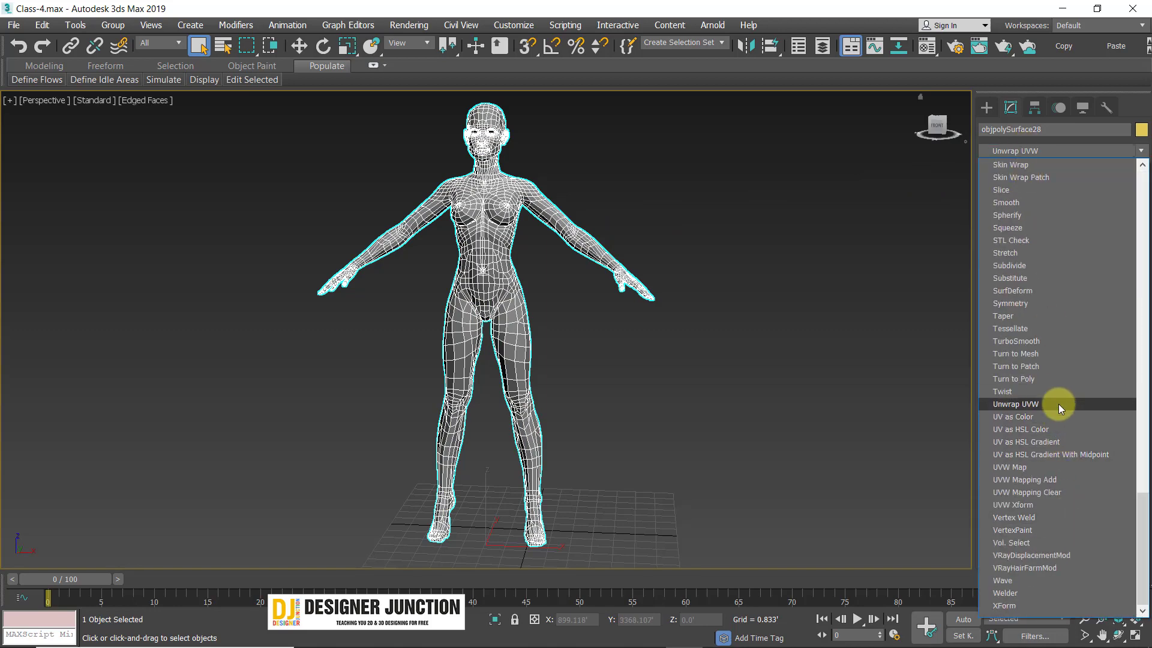
left_click(1058, 404)
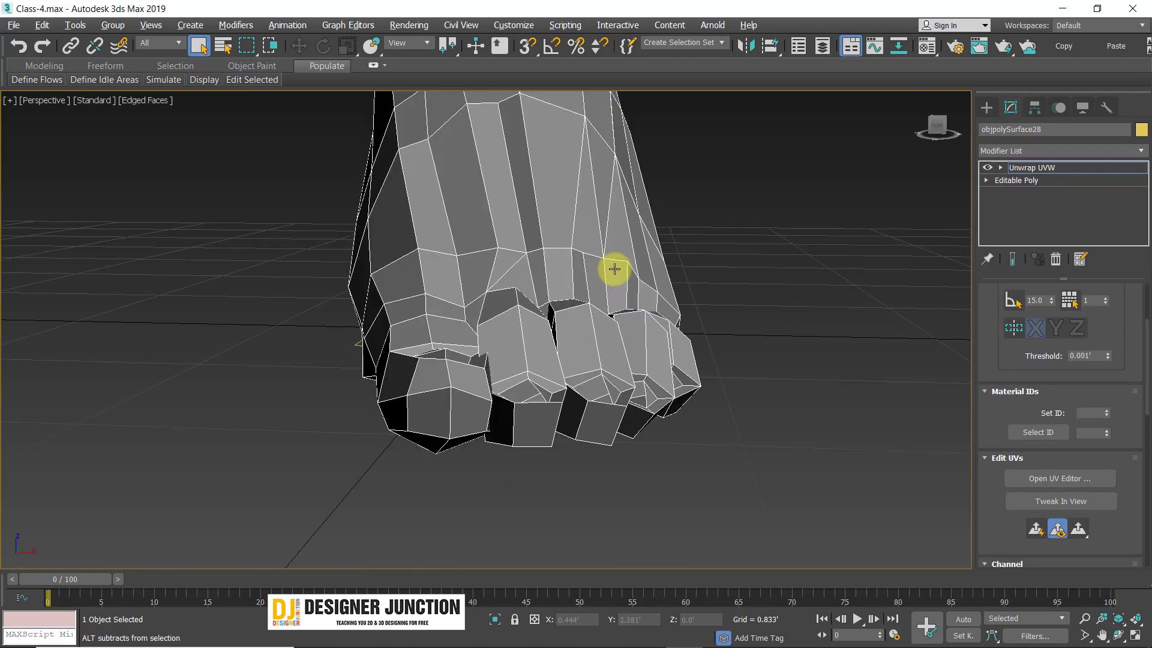
- Look over the foot without the mapping seams and switch the Unwrap UVW selection to Edge mode
middle_click_drag(612, 267, 596, 248, "alt")
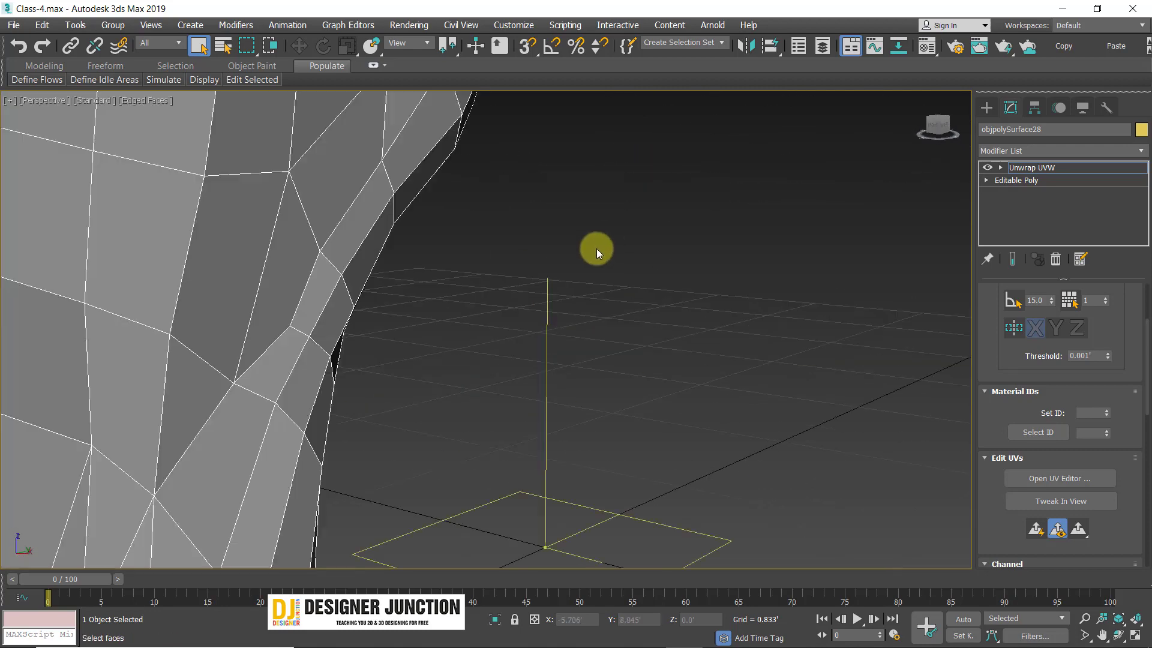
scroll(596, 249, "down", 6)
scroll(664, 272, "up", 4)
mouse_move(664, 272)
middle_mouse_down("alt")
mouse_move(598, 289)
mouse_move(666, 294)
middle_mouse_up("alt")
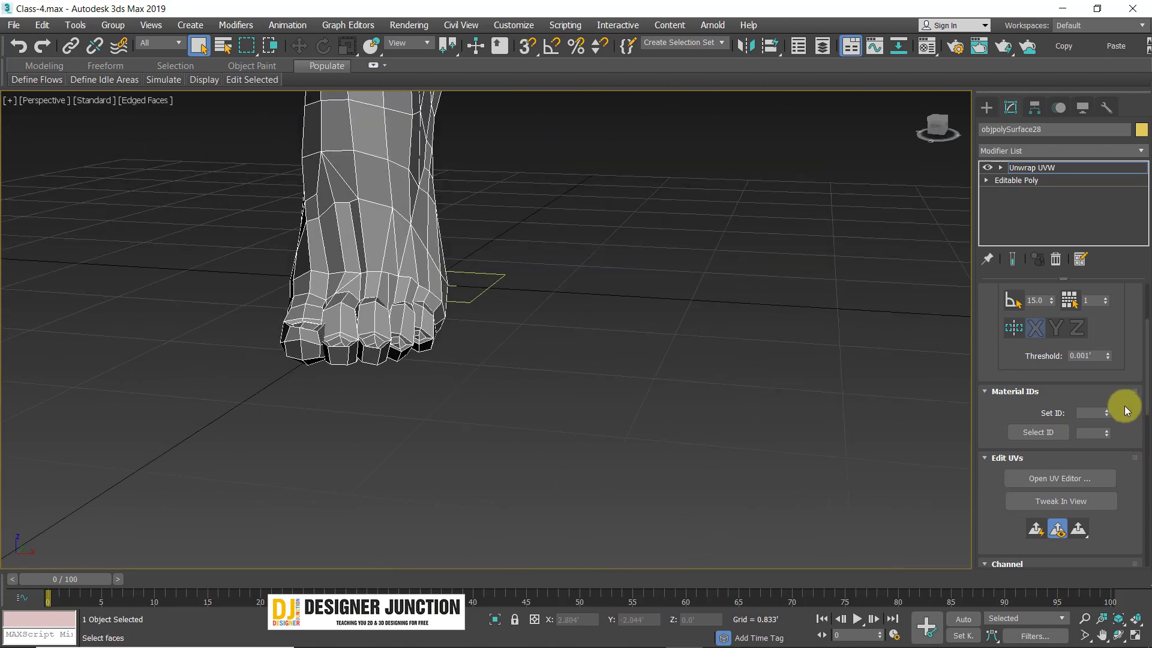
scroll(1125, 407, "down", 5)
scroll(1075, 365, "up", 4)
scroll(1063, 365, "up", 5)
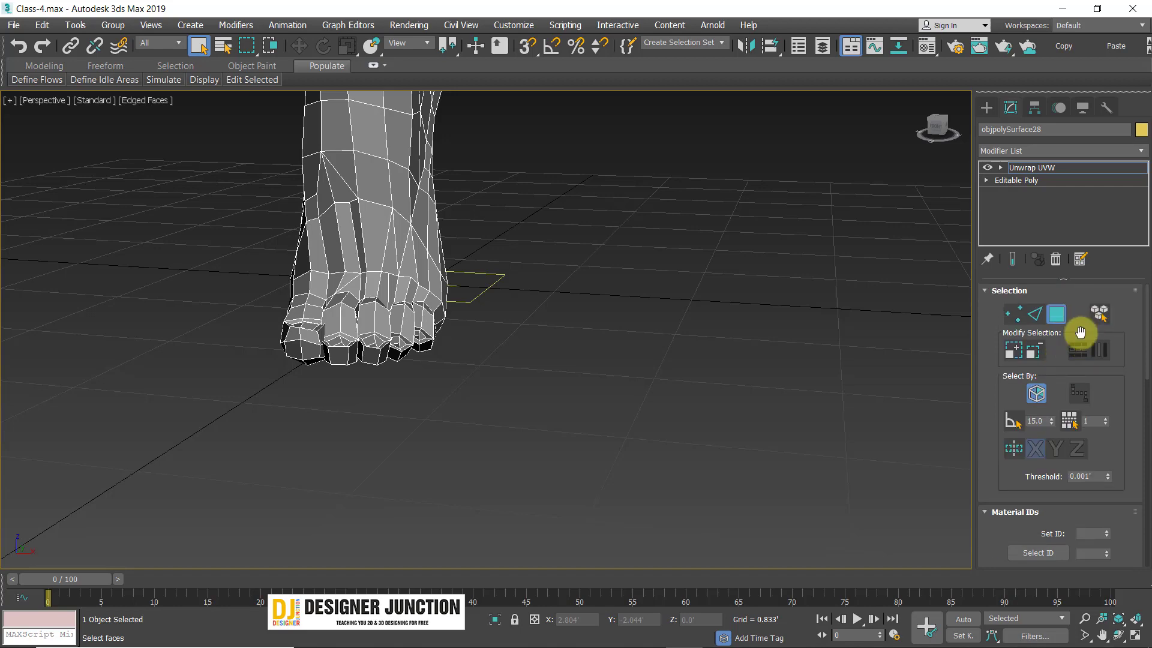
left_click(1034, 313)
- Examine the legs, arms and torso of the character to consider where the body can be split by seams
scroll(511, 413, "up", 5)
scroll(511, 413, "down", 5)
middle_click_drag(552, 282, 663, 304, "alt")
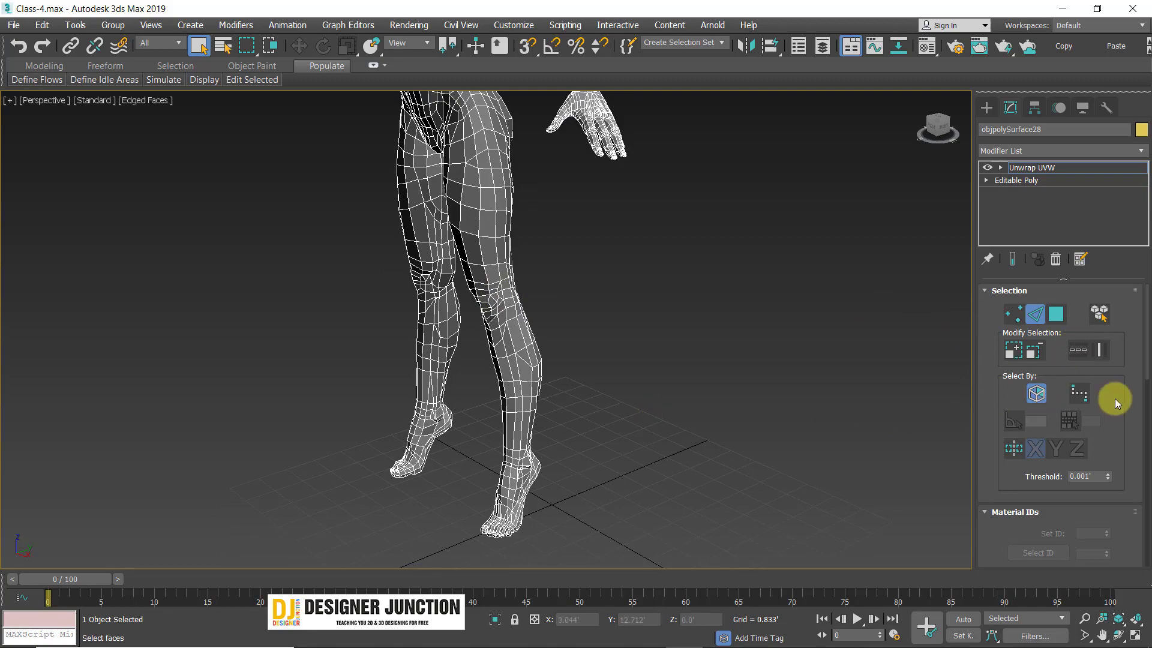
middle_click_drag(502, 159, 532, 227, "alt")
scroll(478, 219, "down", 5)
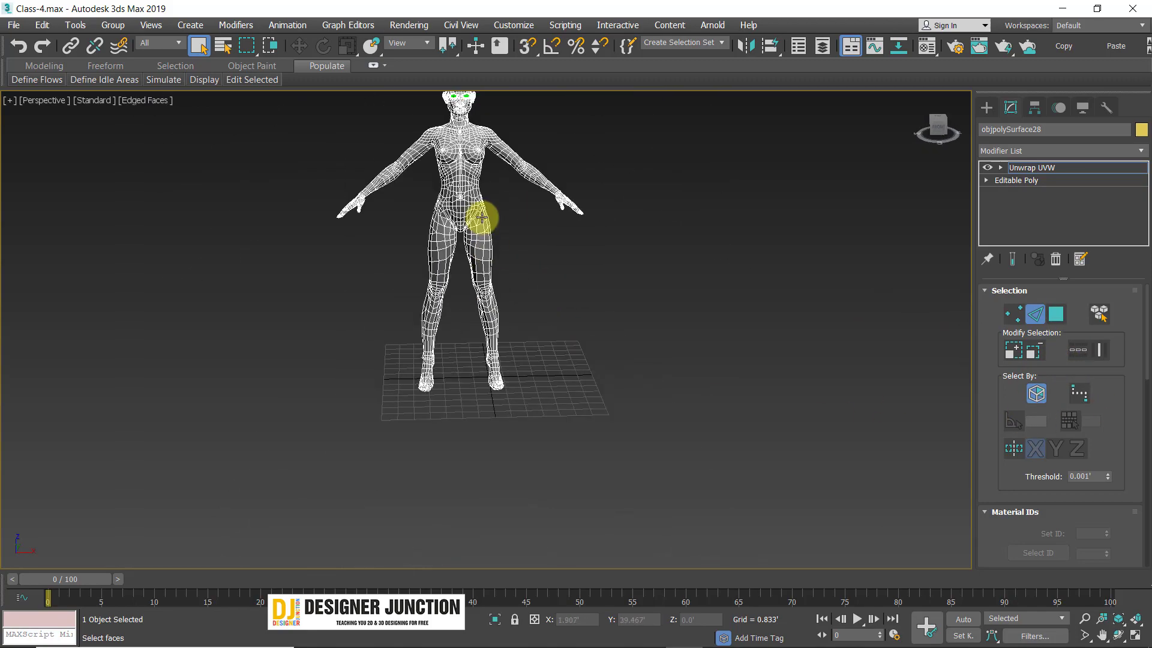
scroll(501, 296, "up", 4)
scroll(517, 300, "down", 3)
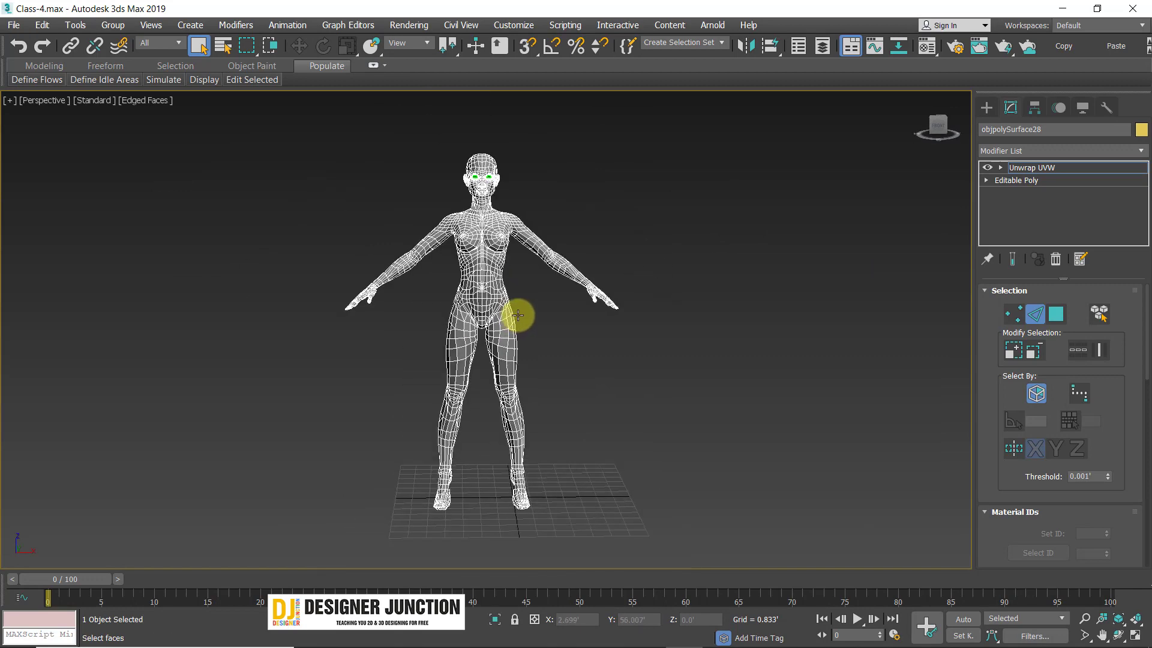
scroll(559, 315, "up", 4)
scroll(513, 204, "down", 2)
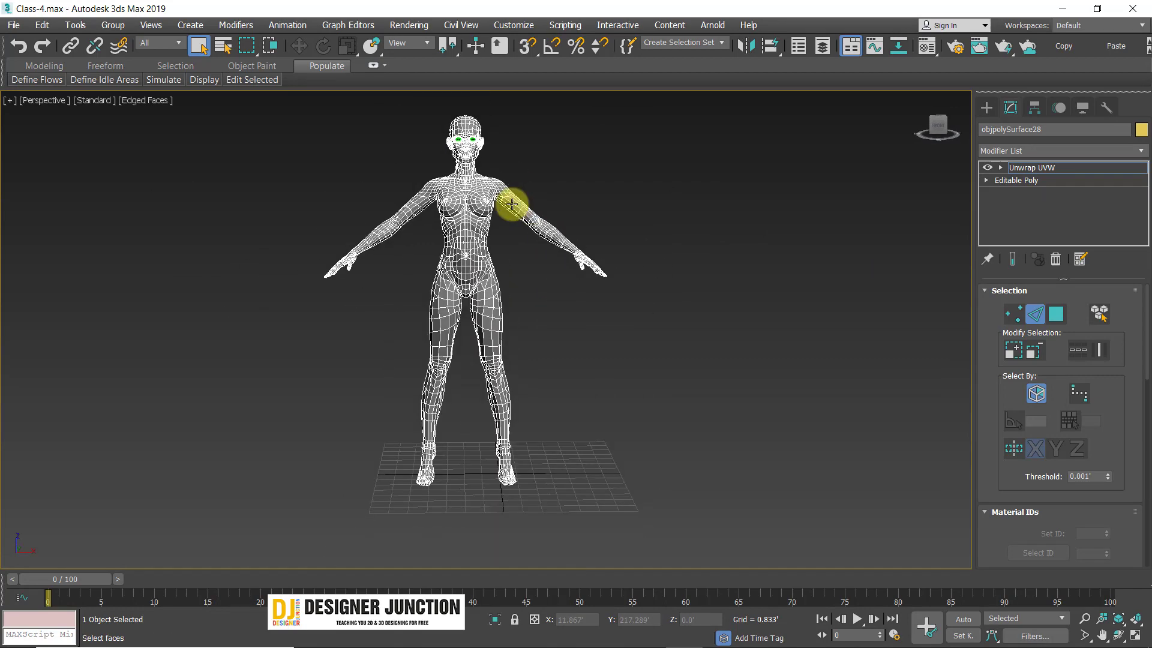
middle_click_drag(512, 205, 506, 232)
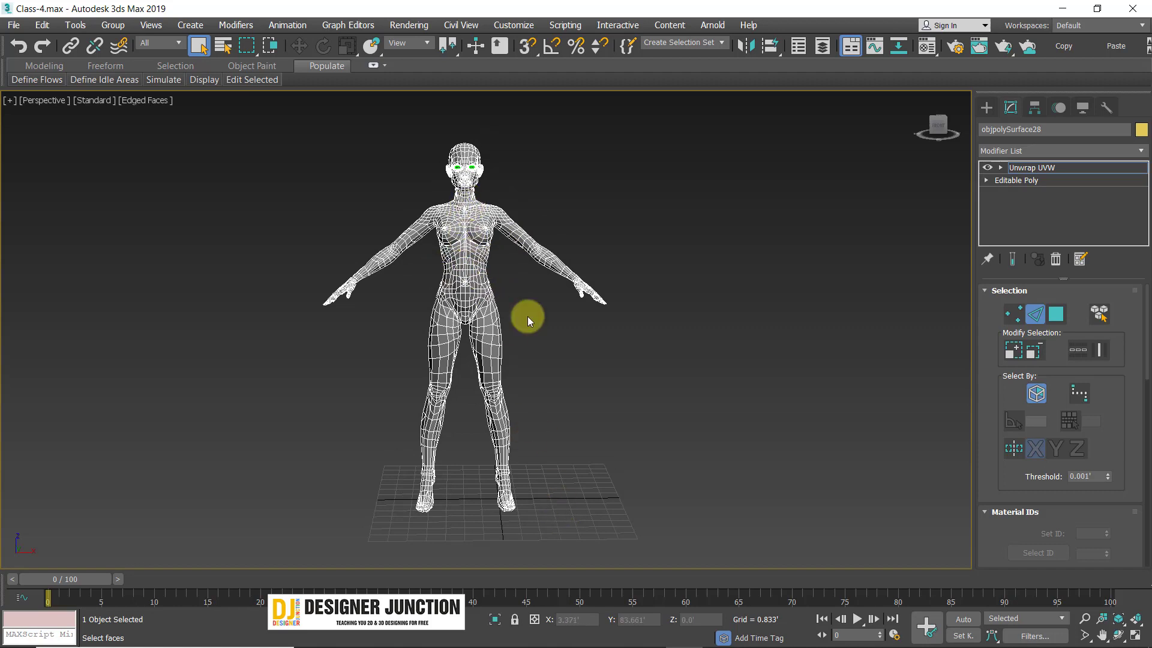
scroll(473, 206, "up", 3)
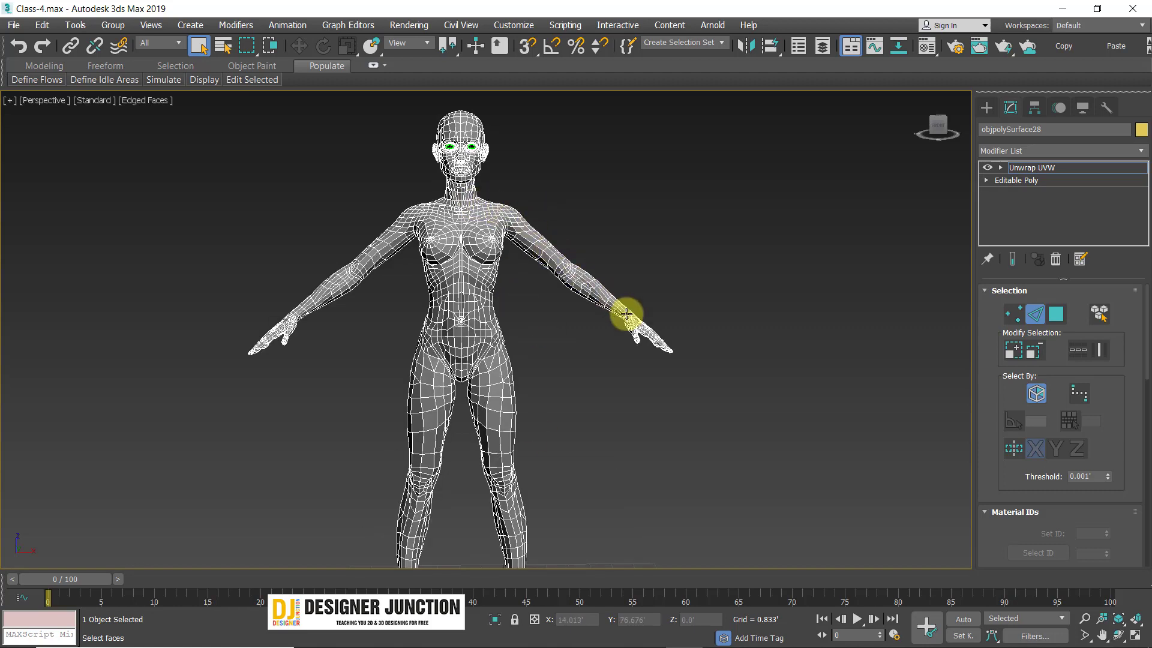
scroll(484, 252, "up", 3)
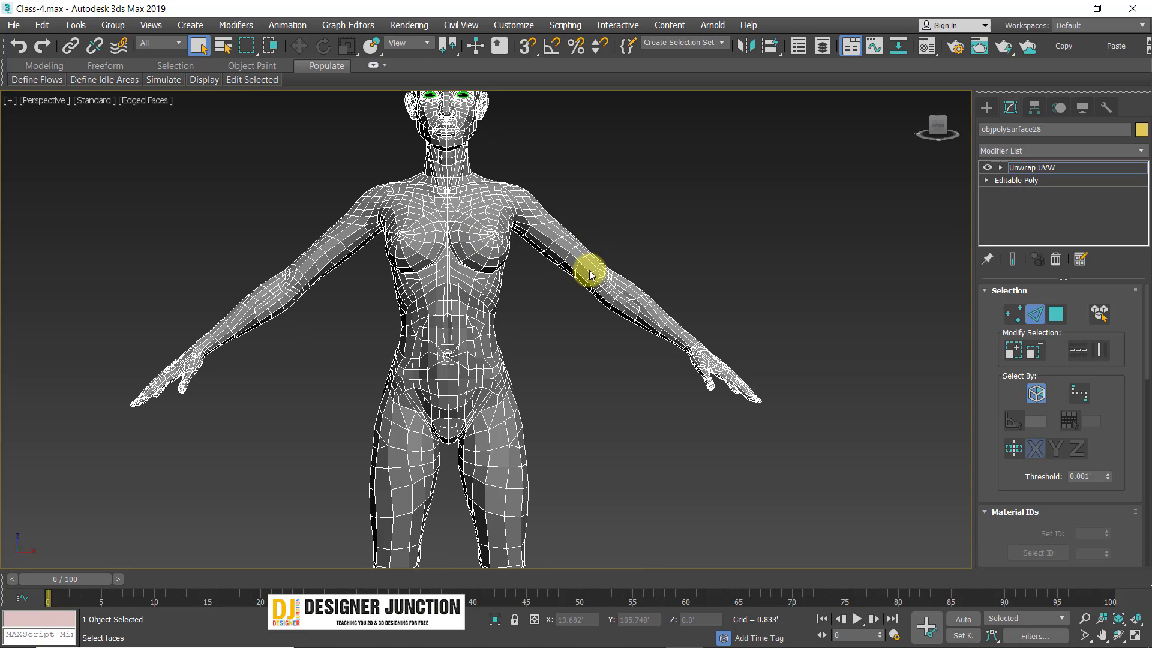
scroll(486, 259, "down", 3)
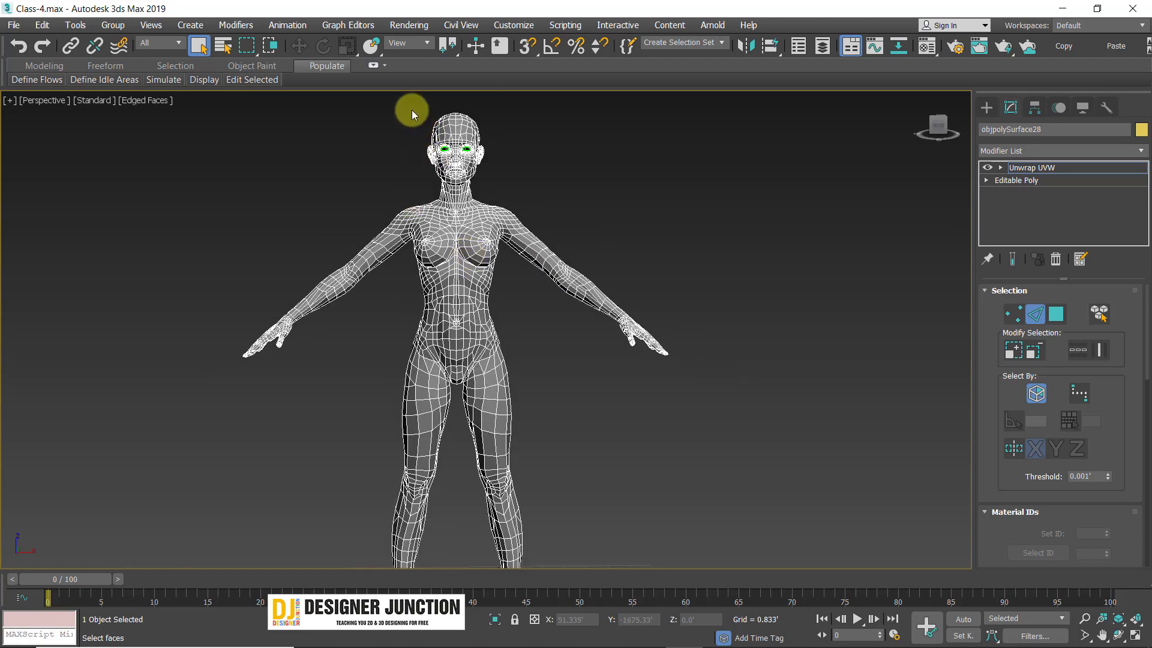
- Window-select all edges on one half of the body up to the centre line, and clear the selection
scroll(453, 158, "down", 3)
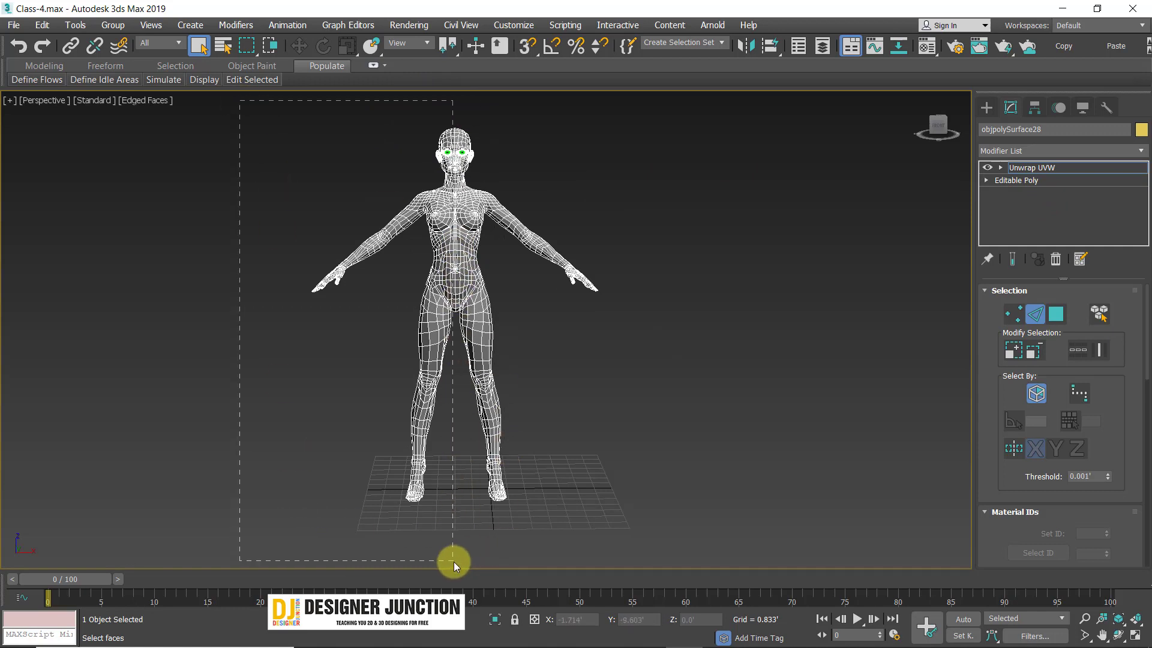
left_click_drag(455, 564, 456, 561)
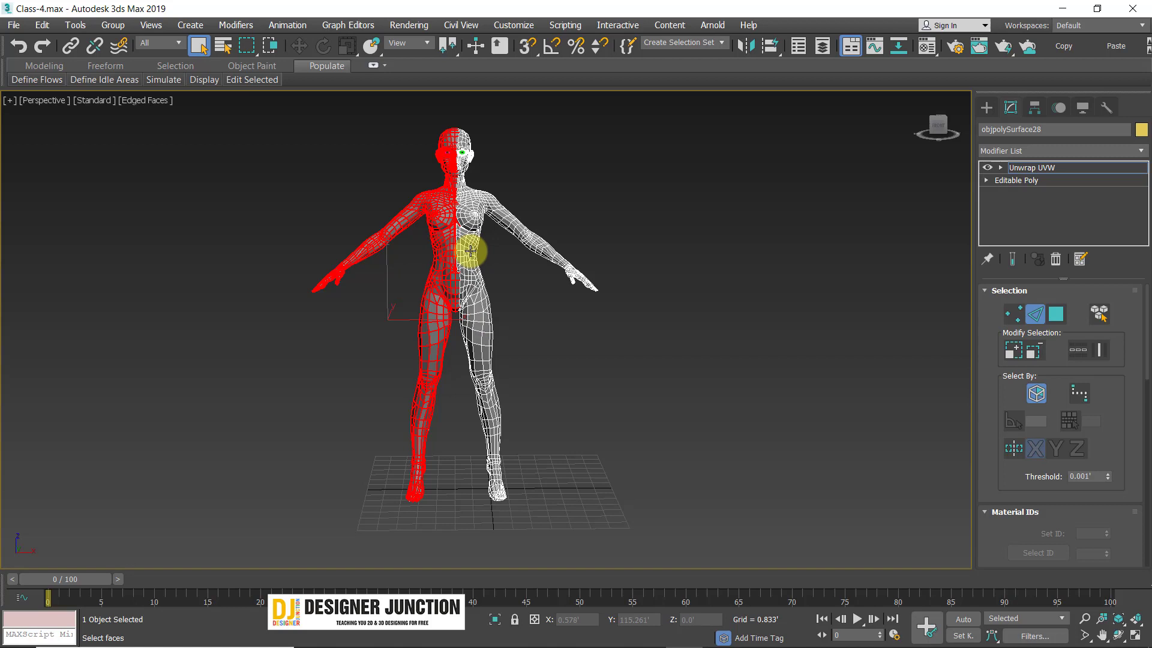
left_click(312, 193)
- Examine the edge flow on the chest and torso from several angles, following the body's centre line
scroll(520, 288, "up", 3)
mouse_move(447, 216)
middle_mouse_down("alt")
mouse_move(404, 245)
mouse_move(470, 227)
mouse_move(431, 210)
middle_mouse_up("alt")
scroll(430, 207, "down", 3)
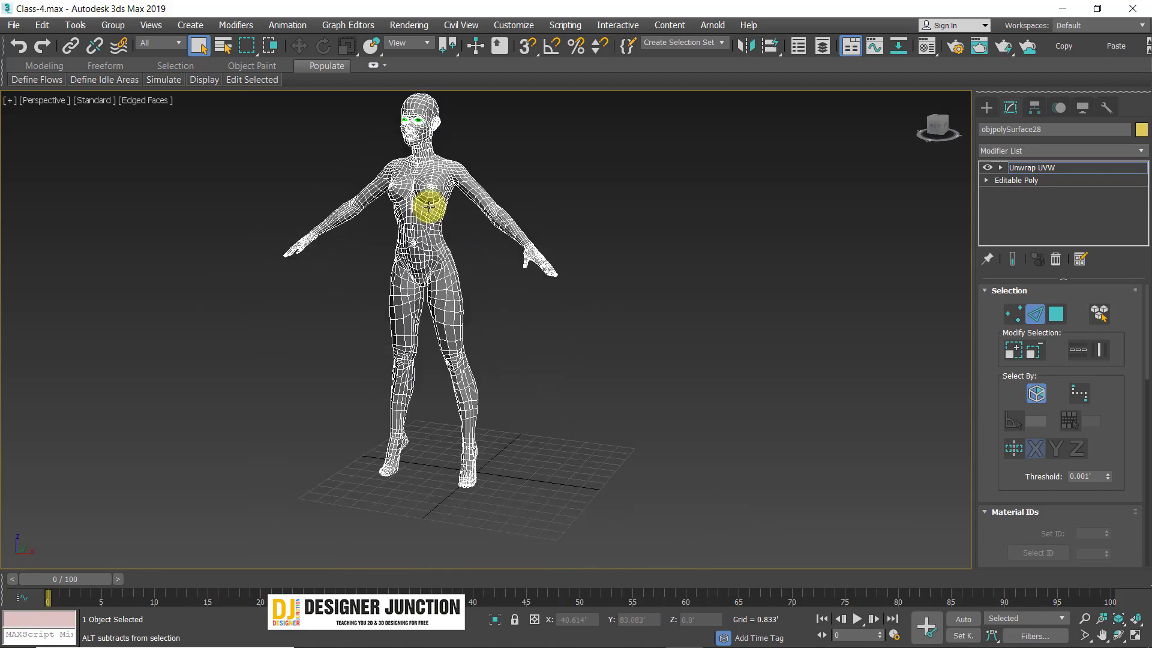
scroll(407, 158, "up", 3)
middle_click_drag(406, 159, 378, 206, "alt")
scroll(376, 208, "down", 3)
scroll(376, 207, "up", 3)
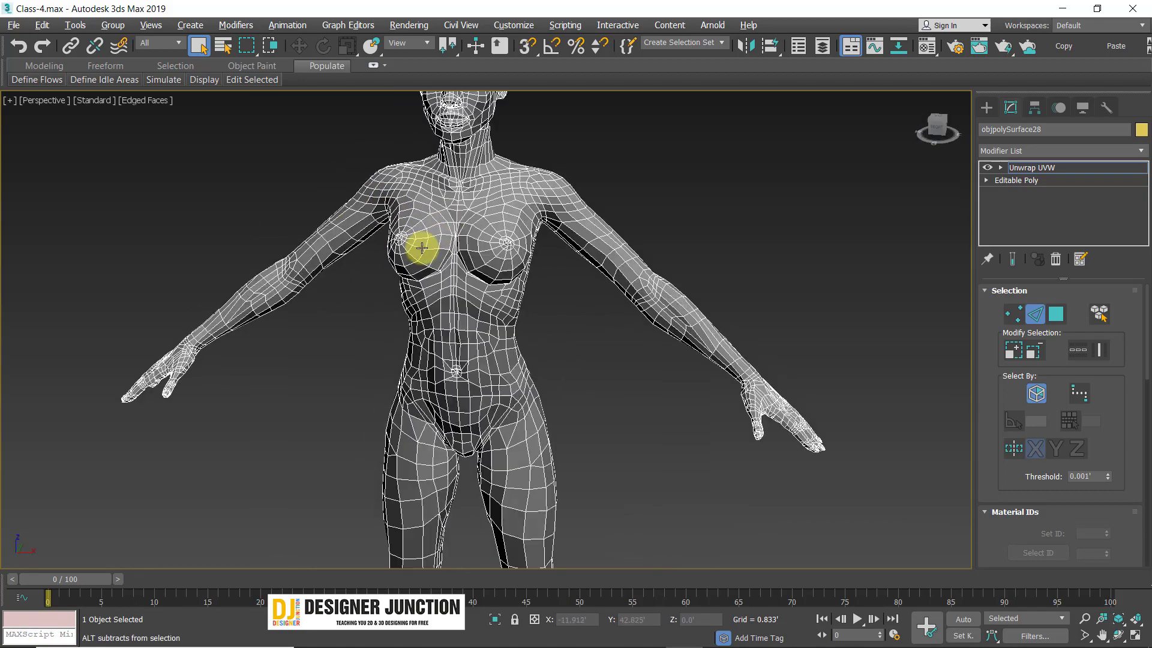
middle_click_drag(411, 244, 490, 260, "alt")
scroll(505, 317, "up", 4)
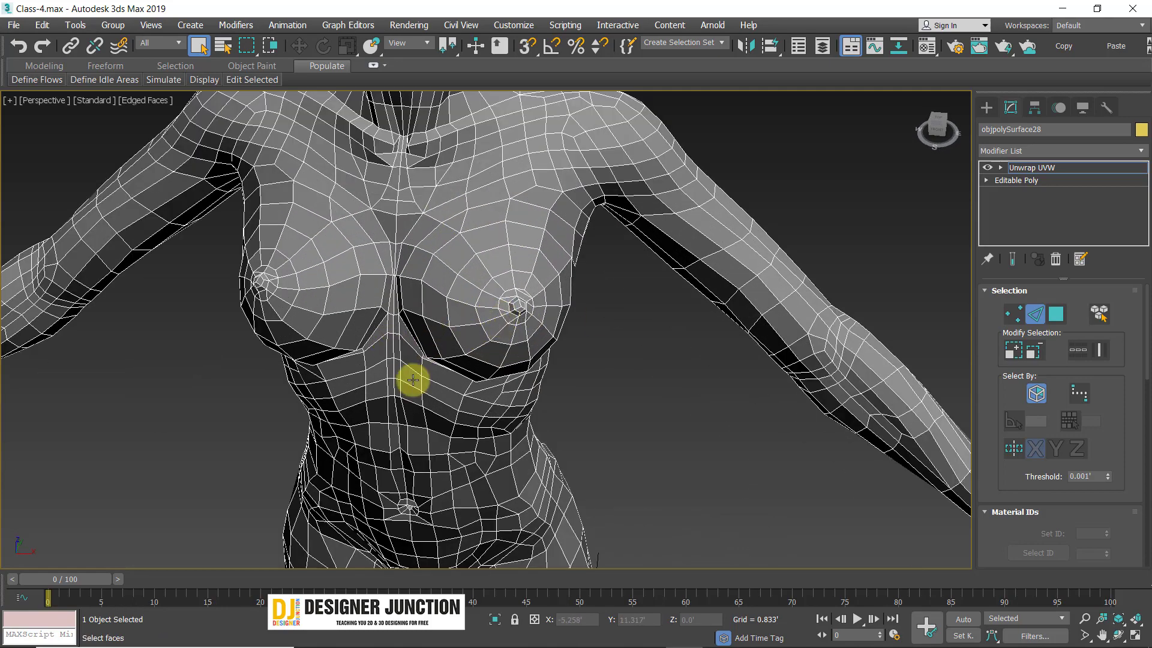
- Select the vertical centre-line edge above the navel and add the edge directly above it to the selection
scroll(420, 390, "down", 3)
scroll(435, 423, "up", 5)
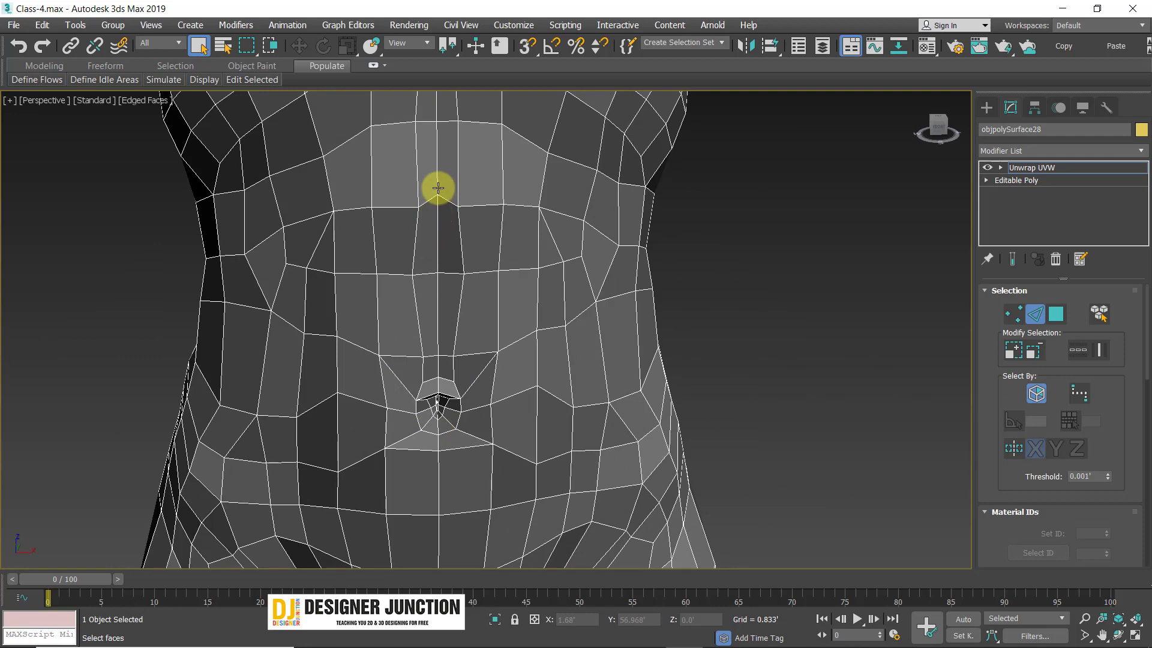
scroll(437, 216, "up", 2)
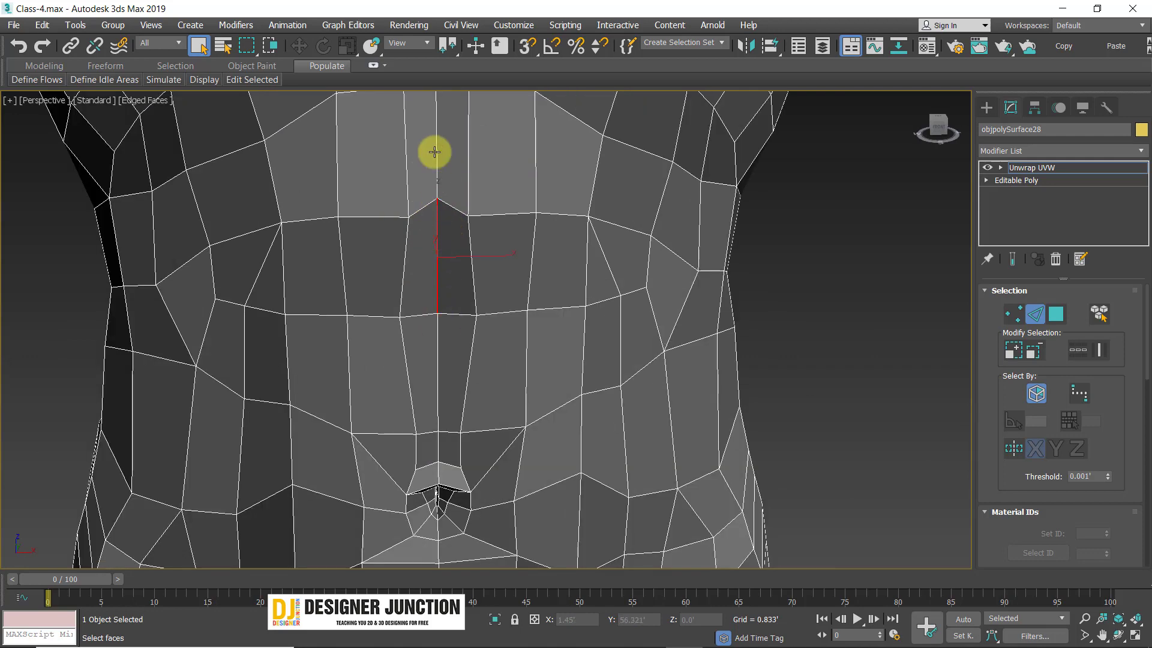
scroll(442, 296, "down", 5)
scroll(445, 270, "up", 2)
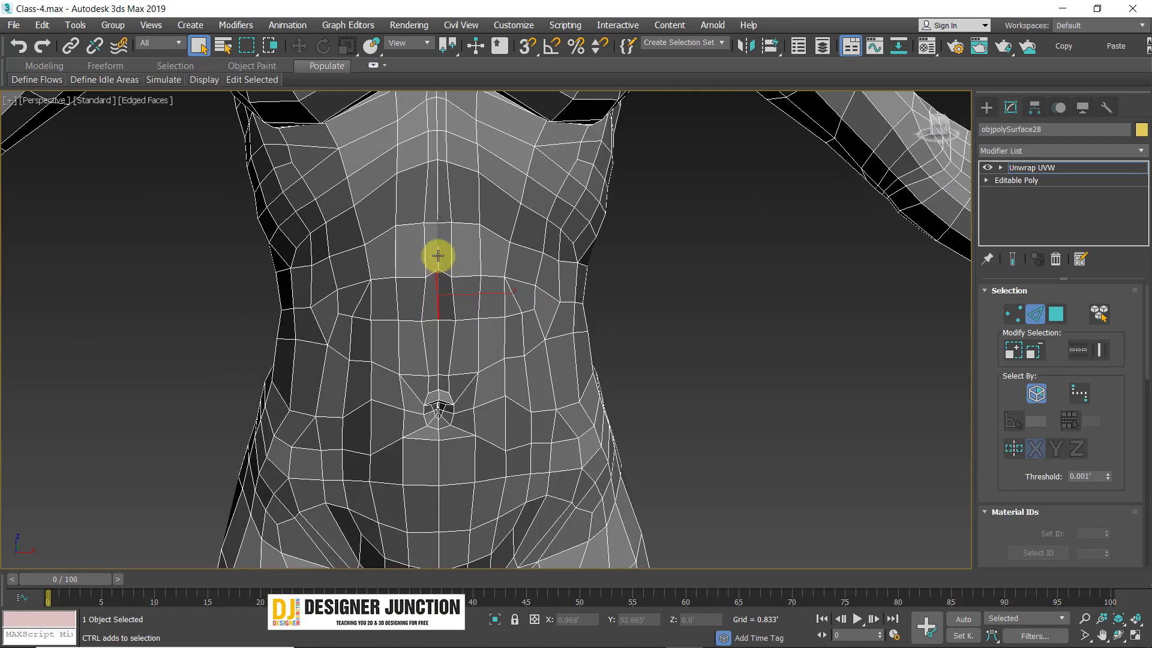
left_click(438, 256, "ctrl")
scroll(438, 193, "down", 4)
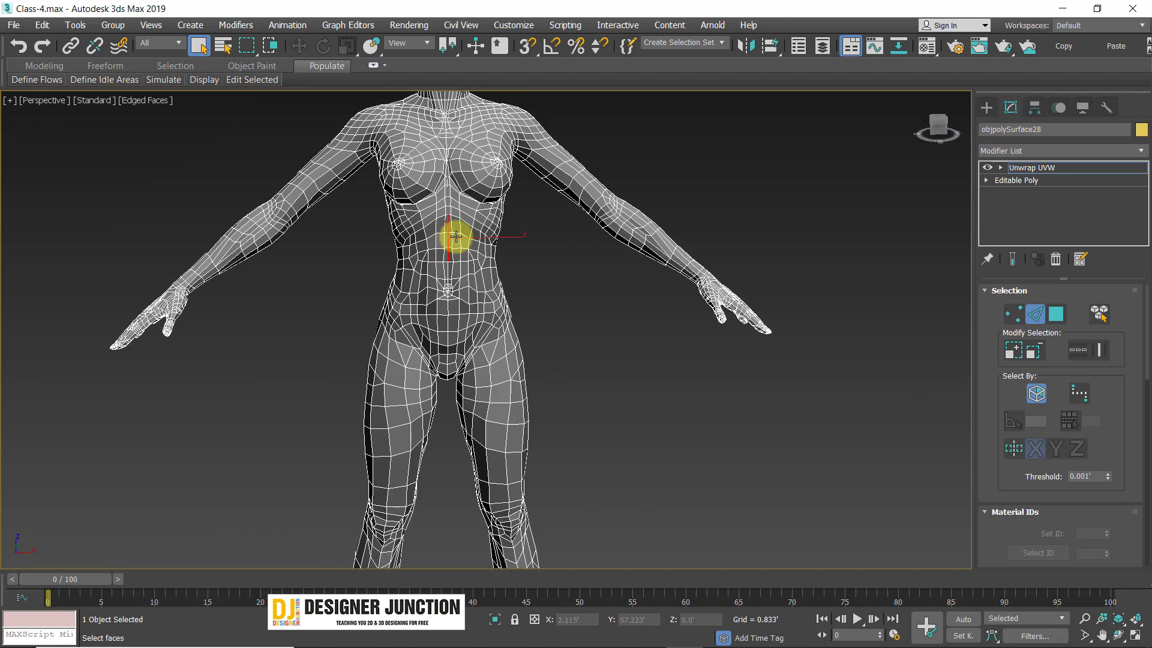
scroll(450, 262, "up", 3)
middle_click_drag(514, 283, 532, 271, "alt")
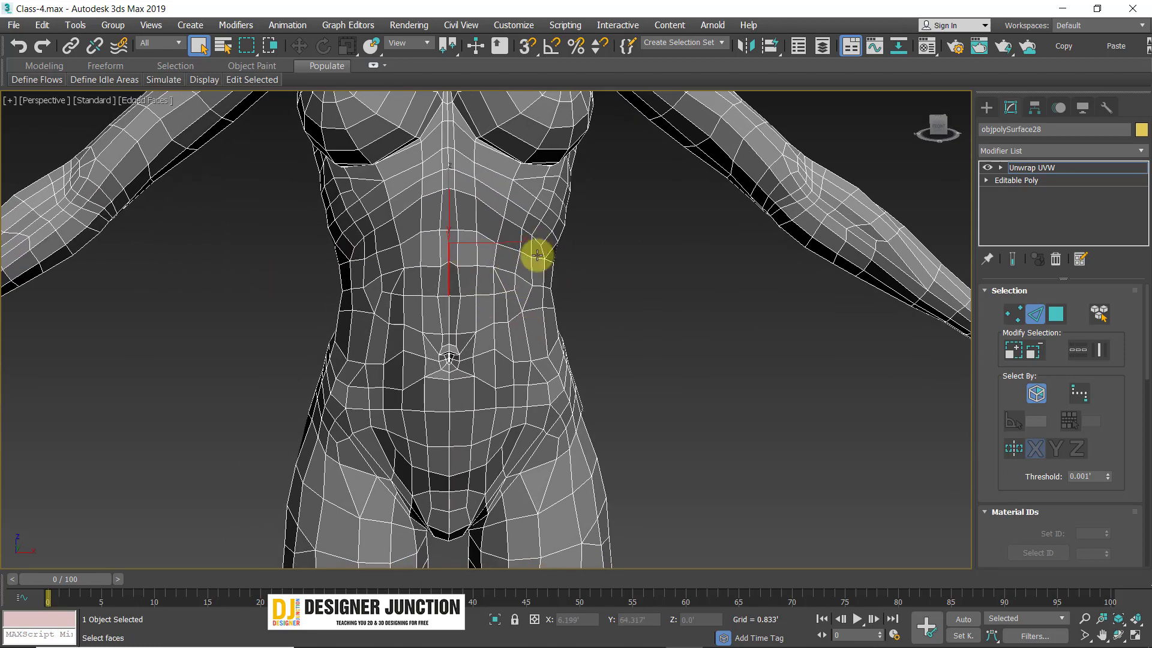
scroll(529, 283, "down", 4)
scroll(334, 226, "up", 4)
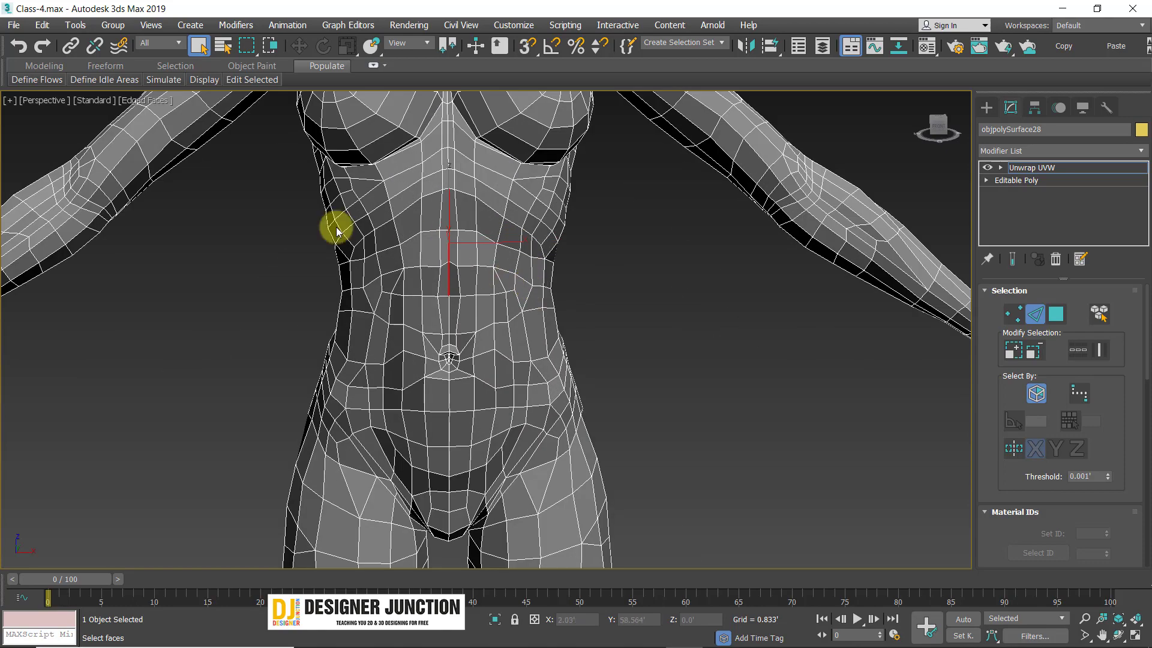
- Examine the edge flow on the abdomen and ribcage around the body's centre line
scroll(463, 279, "down", 2)
scroll(467, 285, "down", 2)
middle_click_drag(468, 286, 465, 319)
scroll(466, 318, "up", 5)
middle_click_drag(532, 306, 603, 305, "alt")
middle_click_drag(485, 304, 571, 305)
scroll(444, 304, "up", 5)
mouse_move(442, 303)
middle_mouse_down("alt")
mouse_move(513, 312)
mouse_move(452, 286)
middle_mouse_up("alt")
scroll(563, 307, "down", 5)
middle_click_drag(509, 171, 497, 355)
scroll(503, 328, "up", 5)
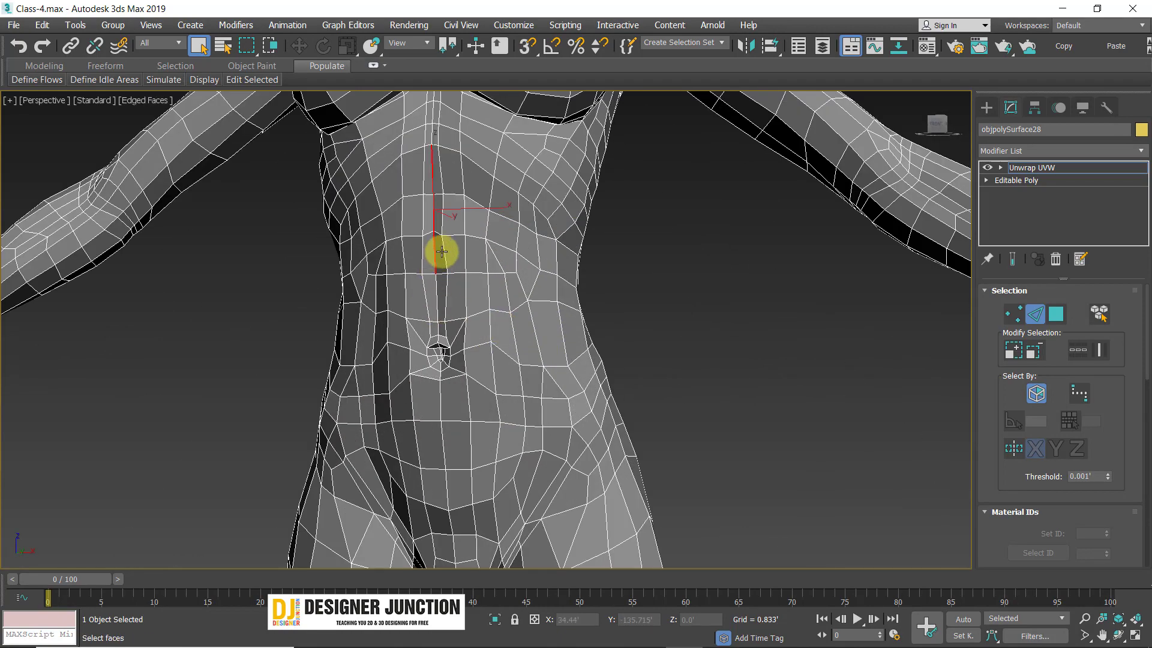
scroll(485, 245, "down", 5)
middle_click_drag(483, 246, 440, 135, "alt")
middle_click_drag(440, 134, 528, 198)
scroll(437, 249, "up", 4)
middle_click_drag(456, 186, 558, 295)
scroll(459, 315, "up", 8)
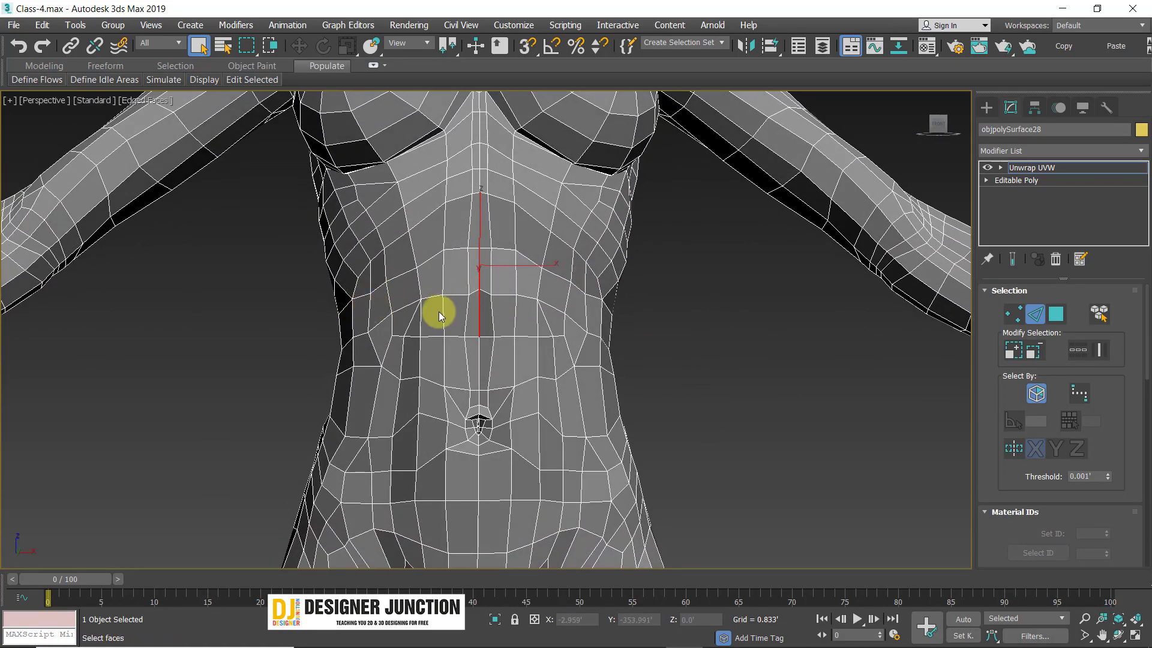
scroll(480, 312, "down", 5)
scroll(476, 309, "up", 5)
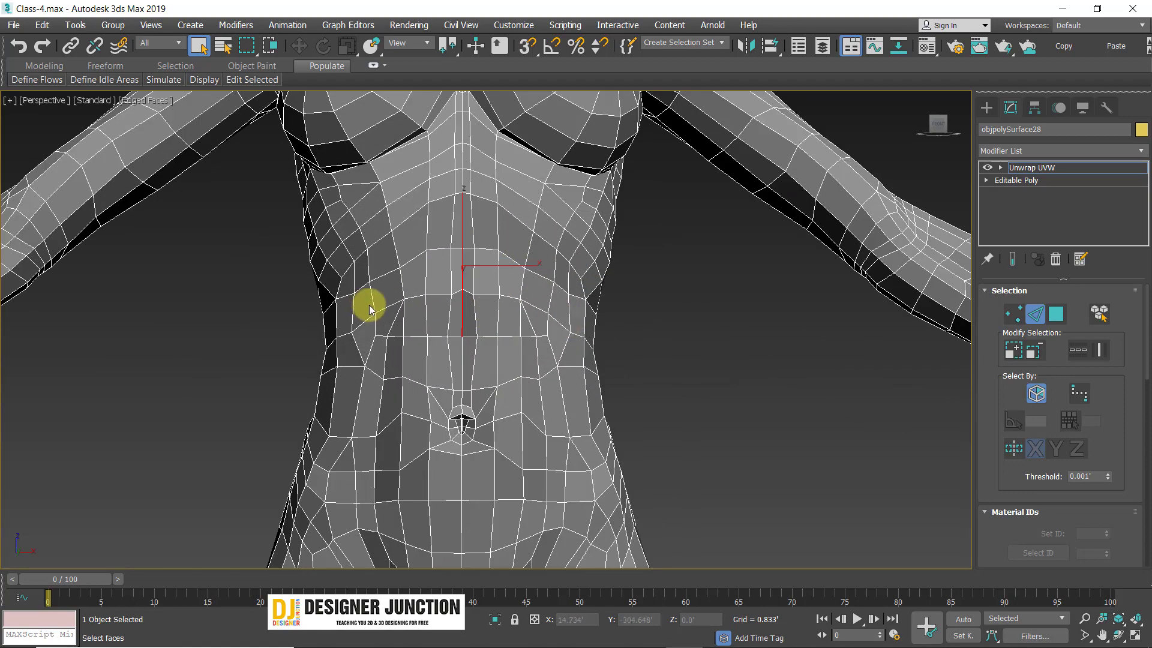
scroll(370, 310, "down", 5)
scroll(442, 309, "up", 4)
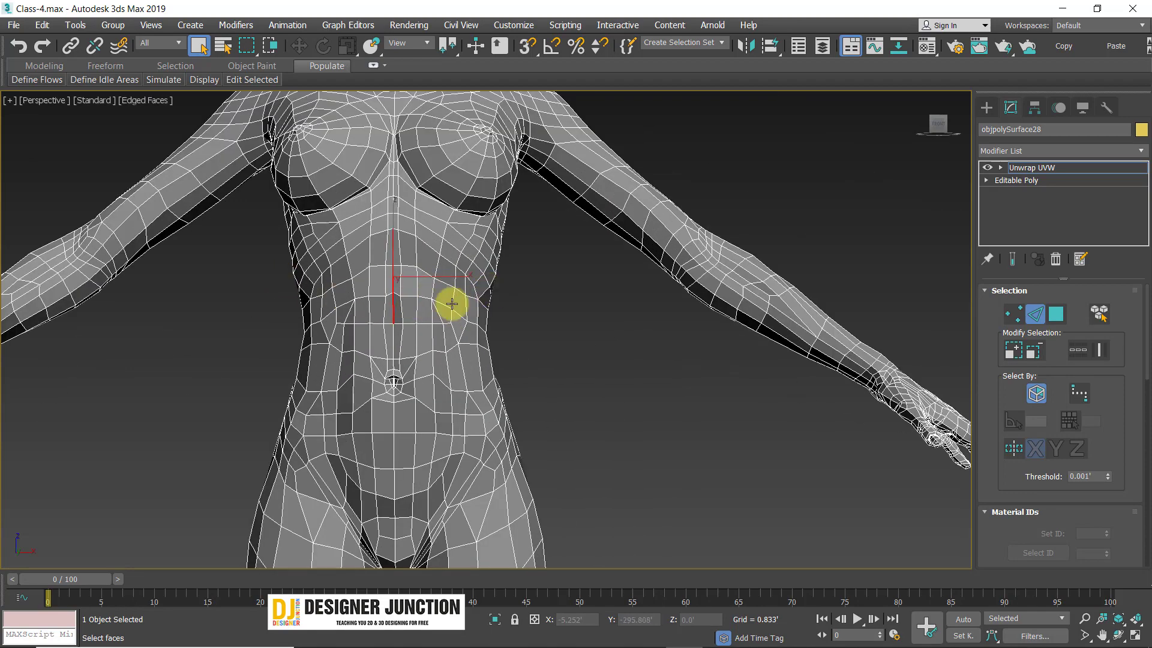
scroll(515, 335, "down", 4)
scroll(420, 300, "up", 7)
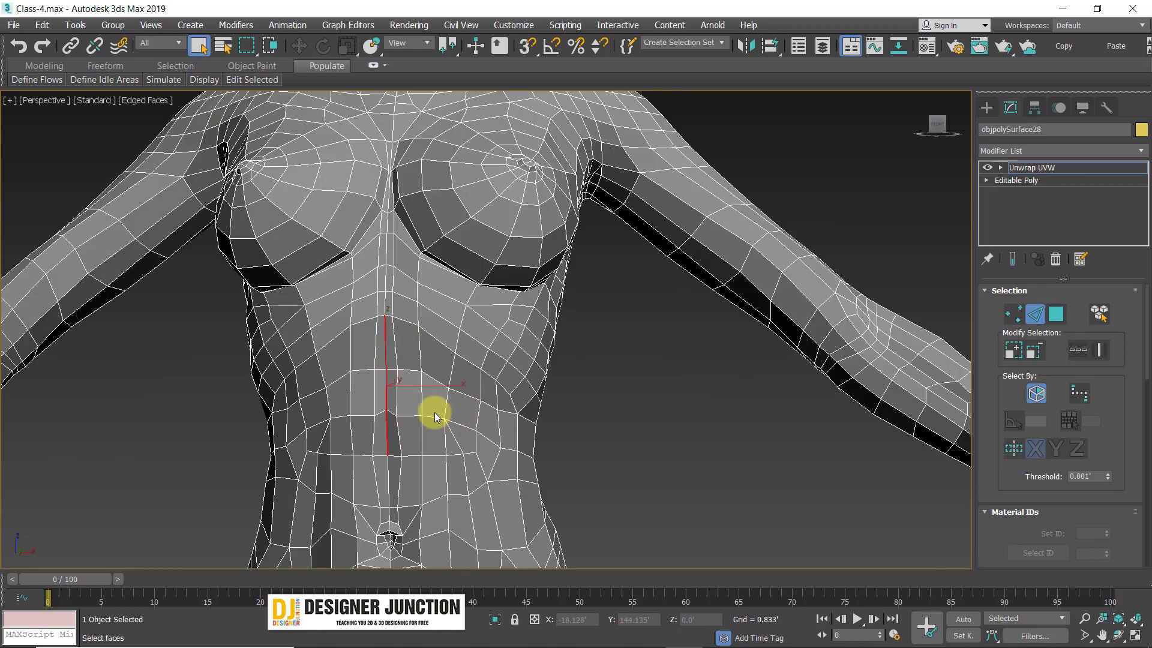
- Examine the head, shoulders, arms and legs to consider how the body can be divided into parts
middle_click_drag(535, 308, 558, 411, "alt")
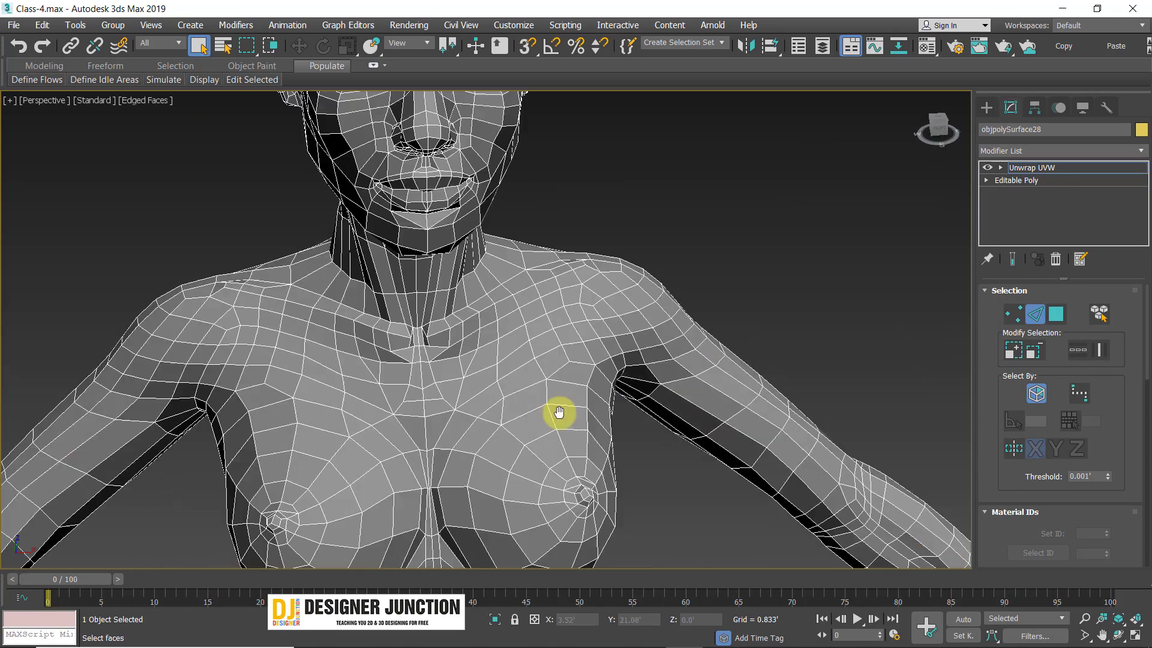
scroll(354, 382, "down", 4)
middle_click_drag(354, 381, 597, 281, "alt")
middle_click_drag(556, 412, 444, 287, "alt")
scroll(444, 287, "down", 6)
scroll(465, 381, "up", 6)
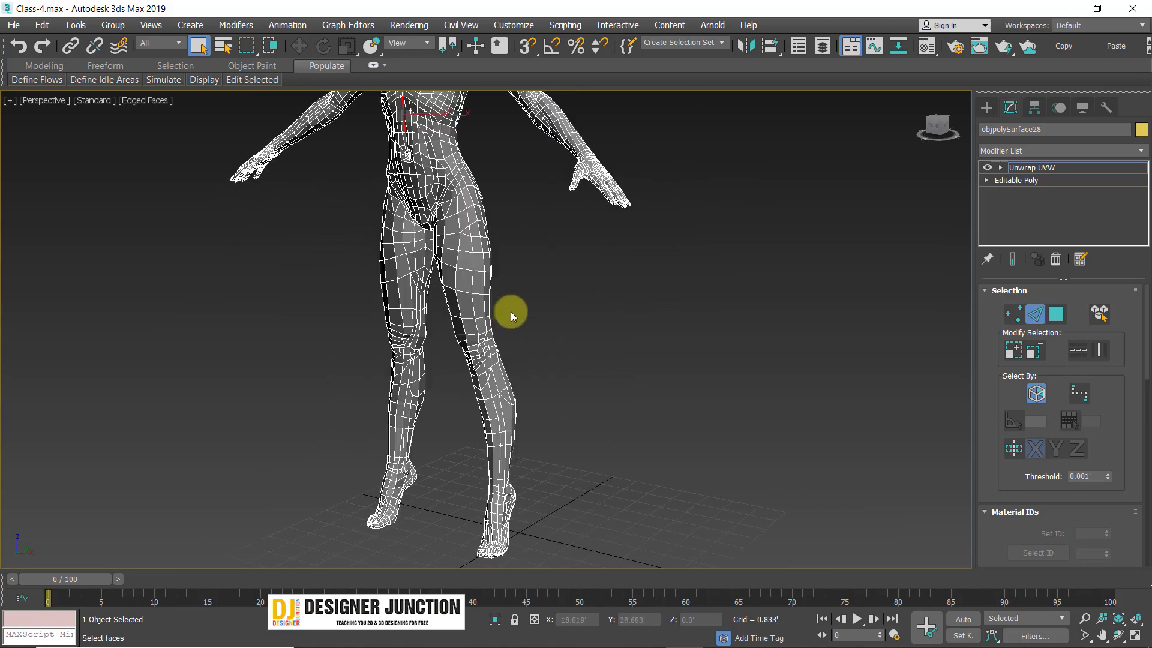
middle_click_drag(509, 311, 520, 363, "alt")
scroll(519, 362, "down", 6)
scroll(483, 285, "up", 6)
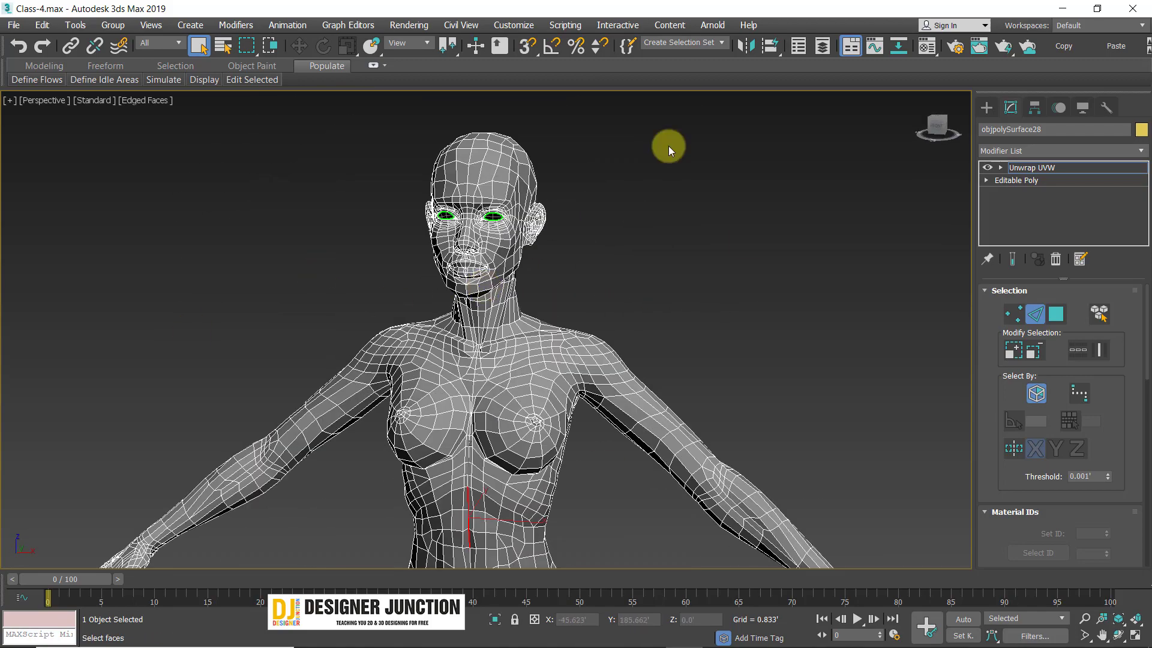
middle_click_drag(651, 424, 591, 287)
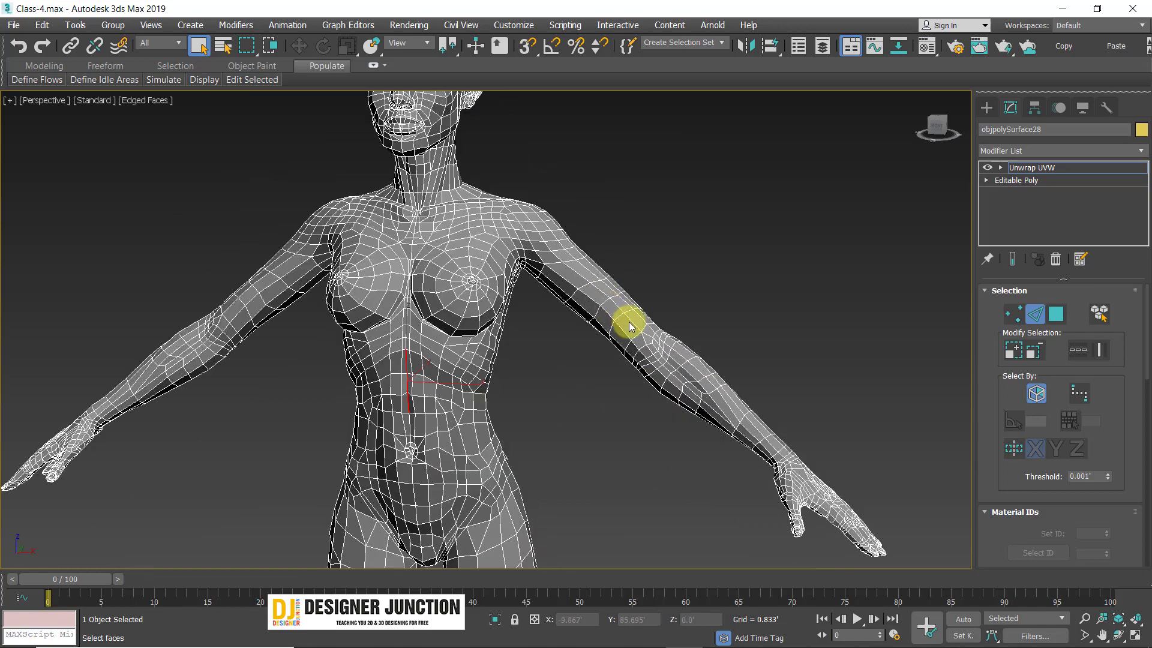
scroll(624, 328, "down", 3)
middle_click_drag(621, 331, 514, 509, "alt")
middle_click_drag(382, 378, 477, 357, "alt")
middle_click_drag(477, 357, 459, 198)
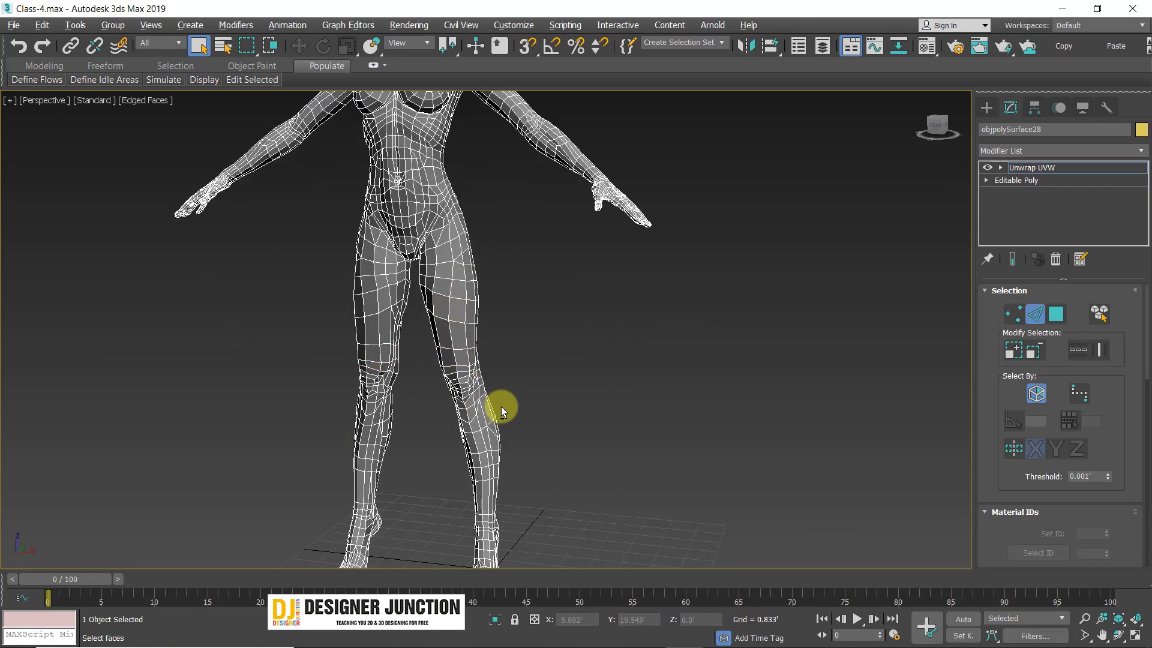
middle_click_drag(502, 408, 517, 399, "alt")
middle_click_drag(523, 111, 532, 255)
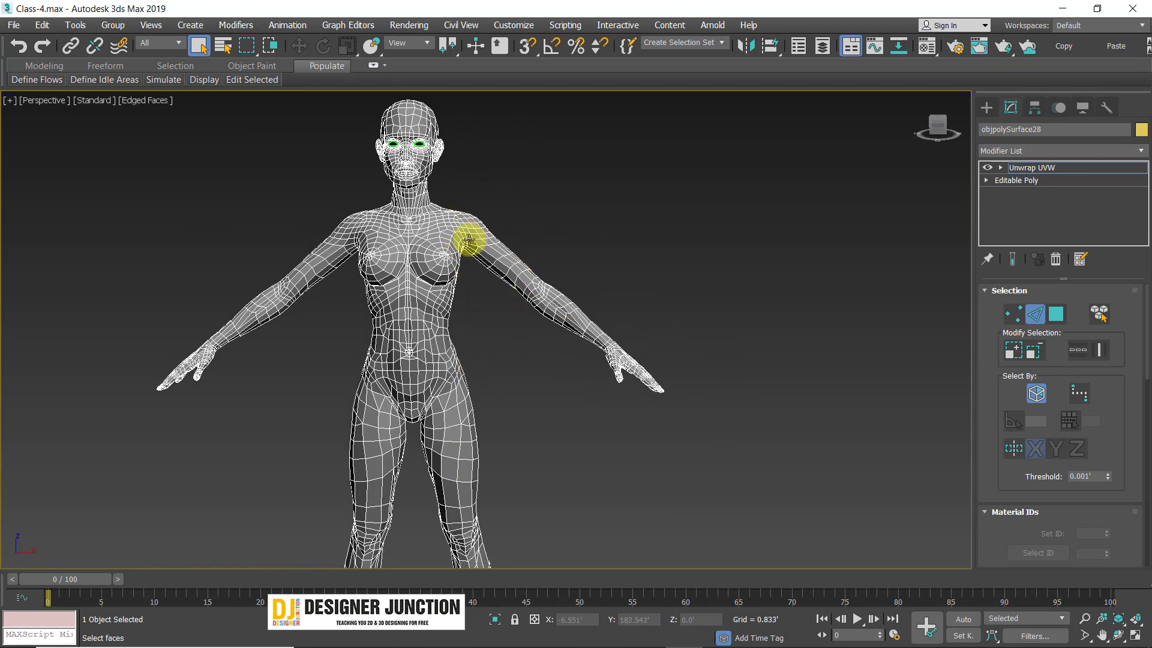
- Examine the hips and thighs, and inspect the shoulder where the arm joins the torso
scroll(466, 174, "up", 5)
scroll(479, 374, "down", 5)
middle_click_drag(483, 288, 473, 66)
scroll(455, 157, "up", 4)
middle_click_drag(455, 156, 480, 77)
scroll(470, 276, "down", 3)
scroll(477, 179, "up", 1)
scroll(477, 207, "up", 5)
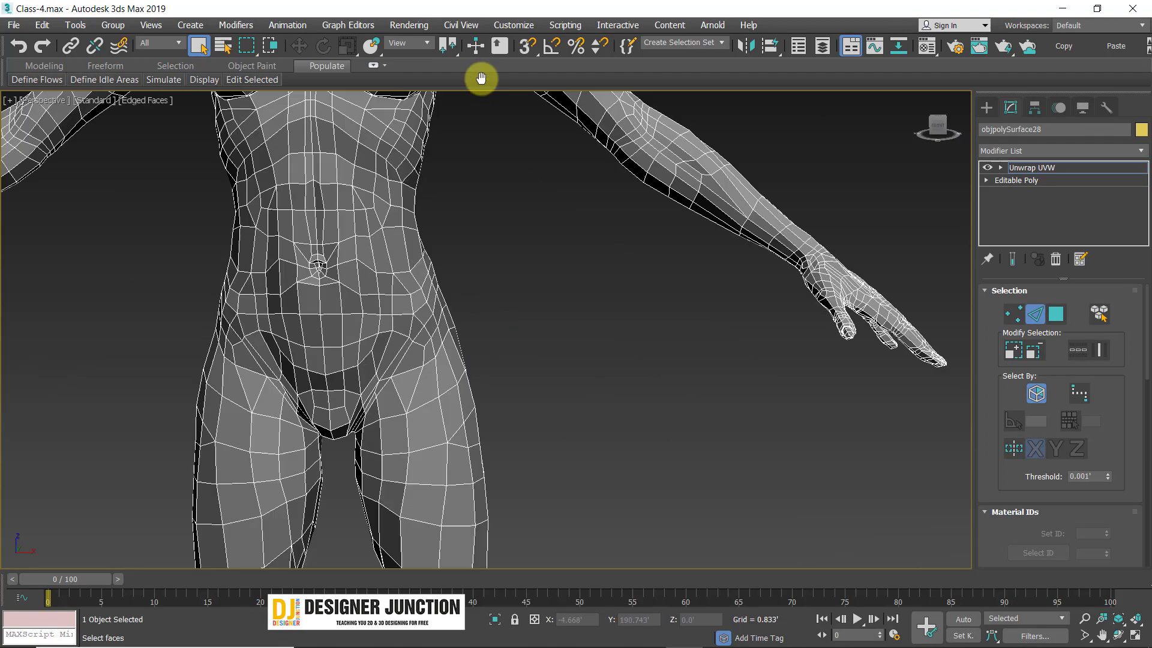
scroll(455, 207, "down", 4)
middle_click_drag(455, 358, 412, 196)
middle_click_drag(504, 183, 516, 344)
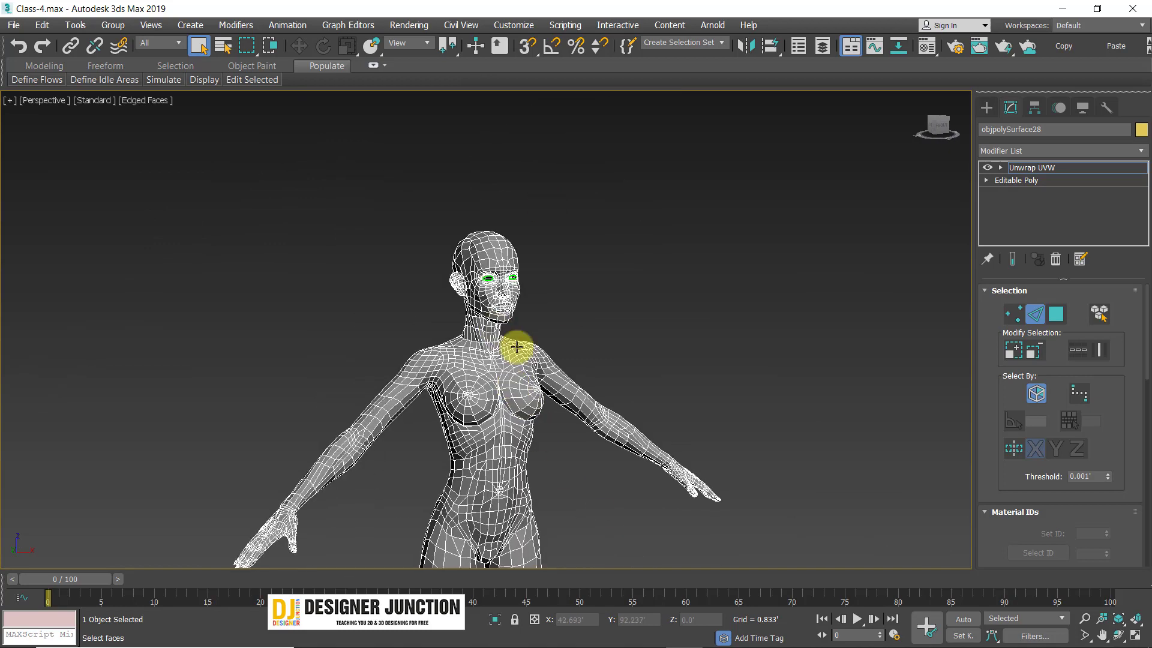
scroll(600, 444, "up", 5)
middle_click_drag(668, 430, 594, 480, "alt")
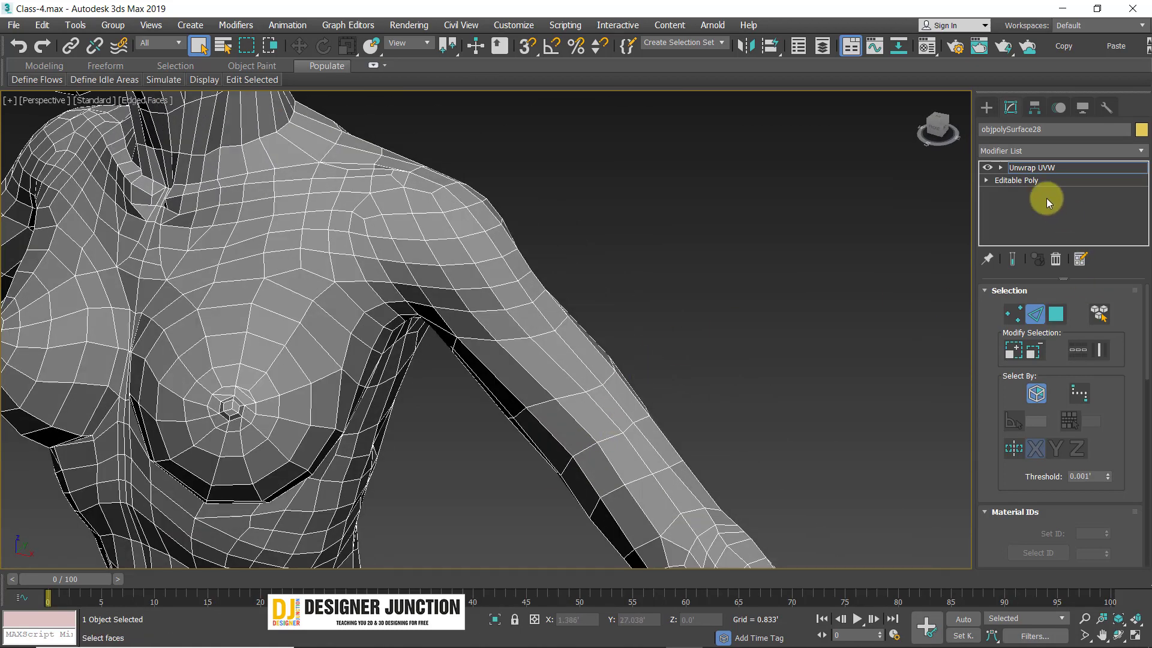
left_click(1021, 180)
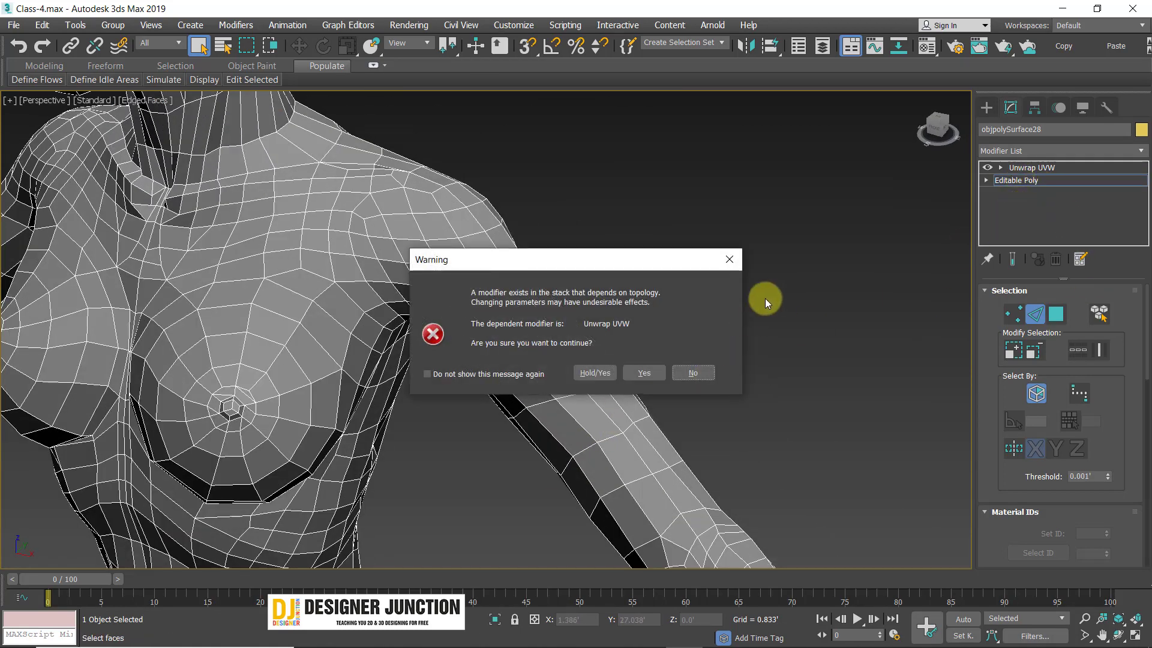
left_click(708, 373)
left_click(1041, 326)
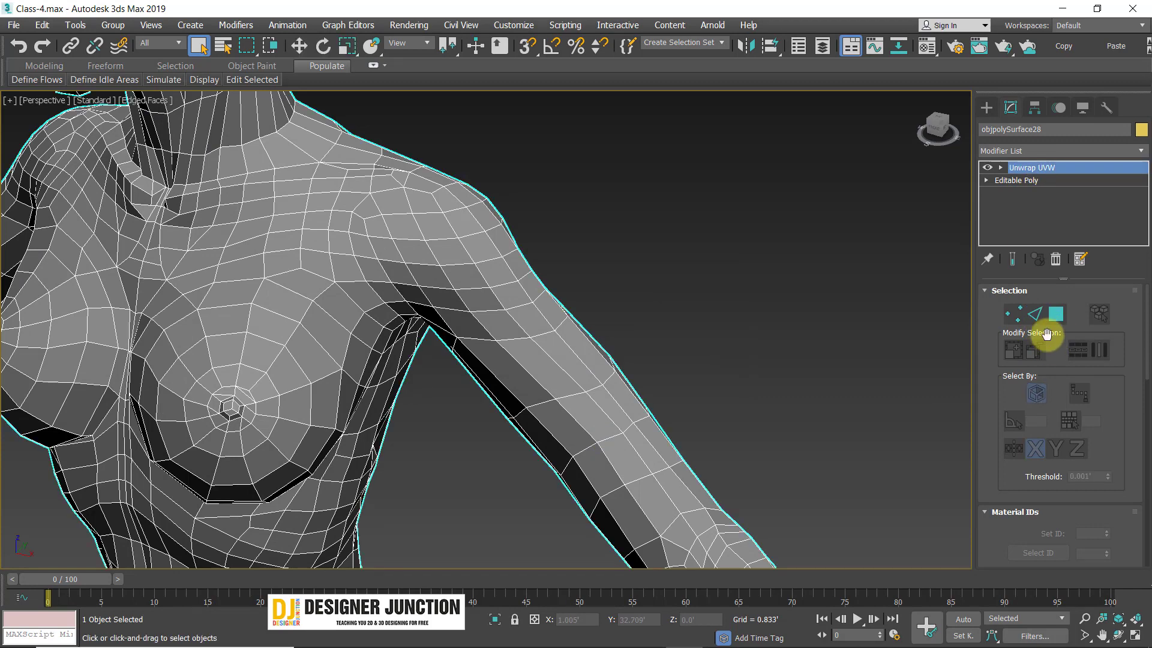
- Select the edges running down the front of the shoulder, where the arm meets the torso, towards the armpit
middle_click_drag(542, 281, 478, 334, "alt")
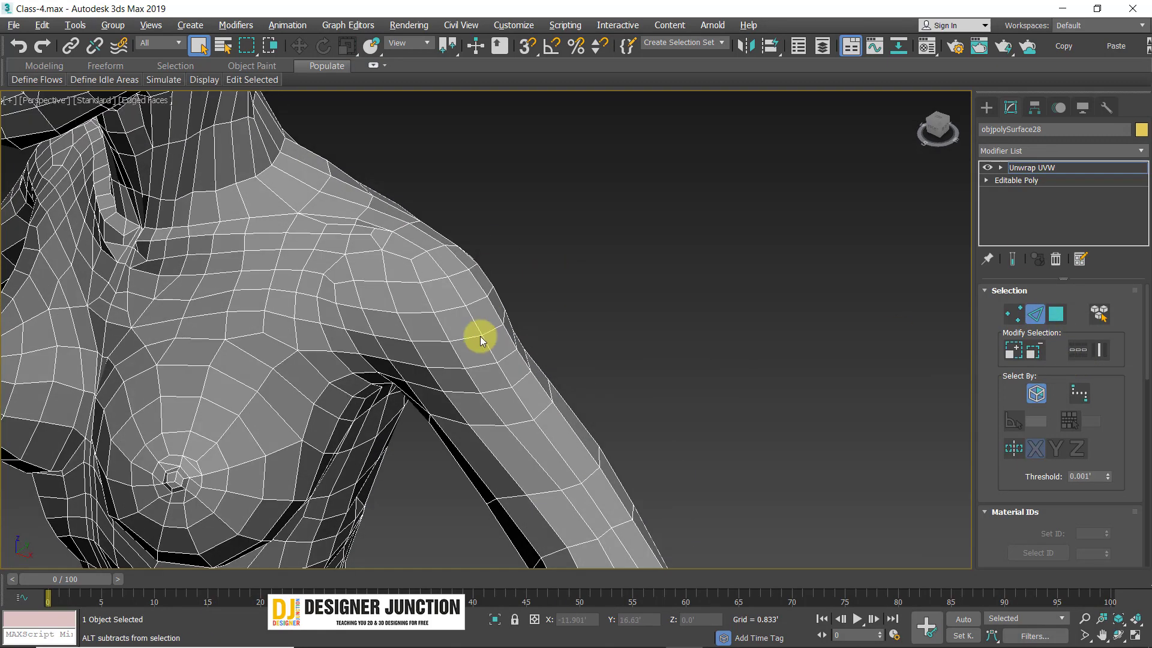
left_click(359, 302)
middle_click_drag(406, 380, 390, 412, "alt")
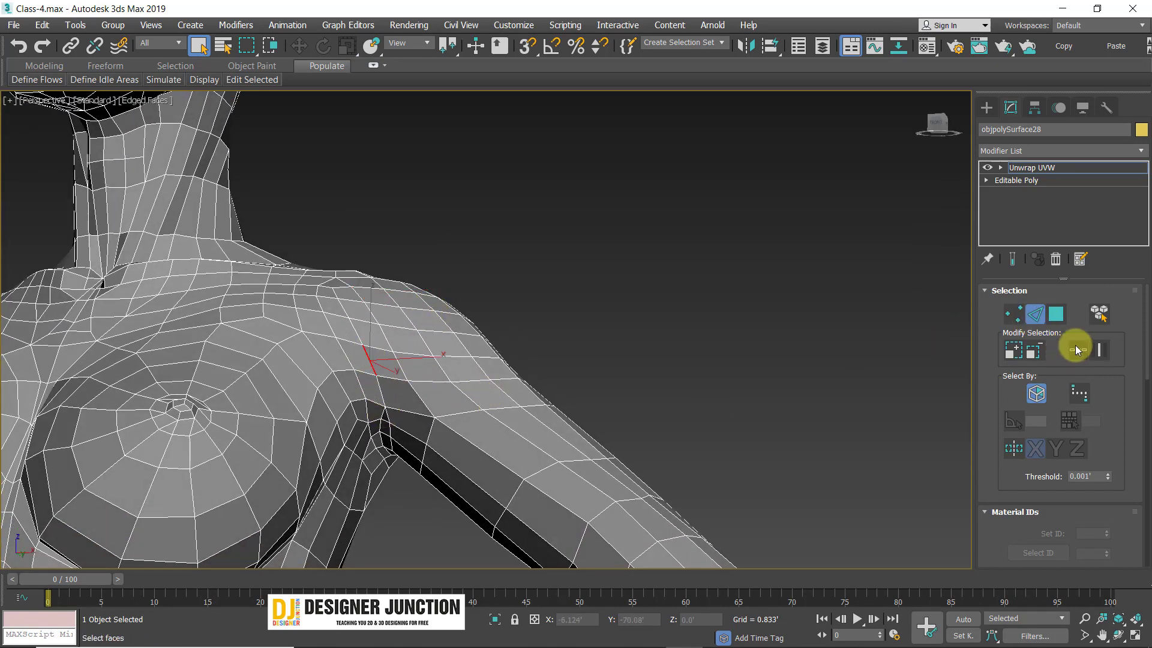
middle_click_drag(380, 364, 409, 436, "alt")
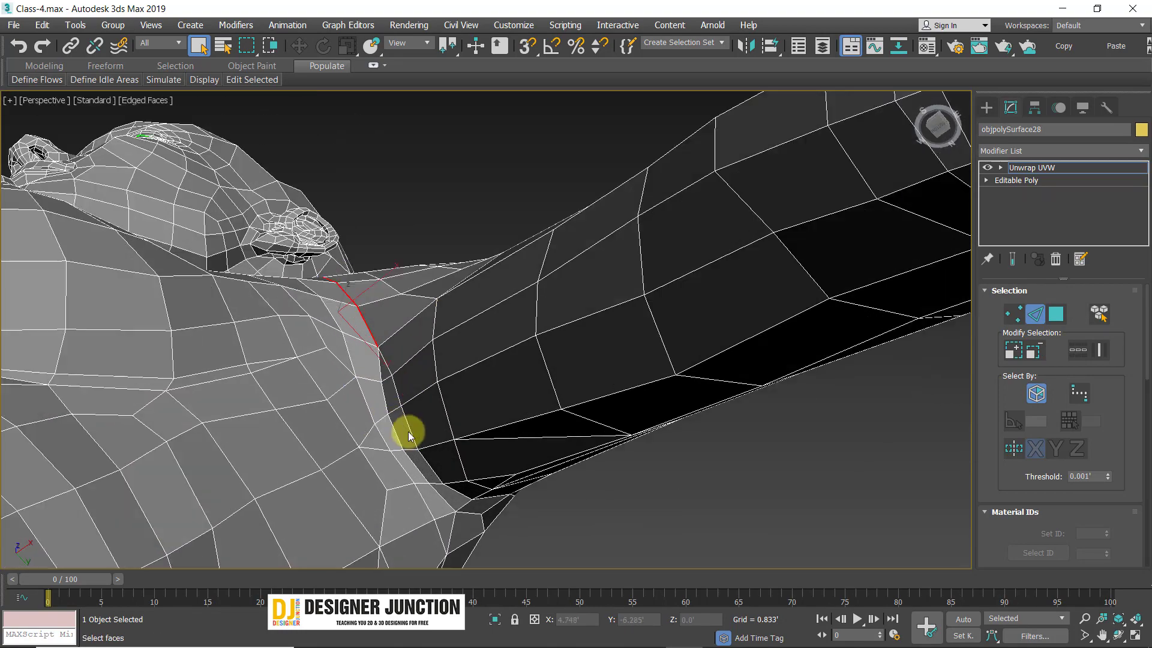
left_click(378, 372, "ctrl")
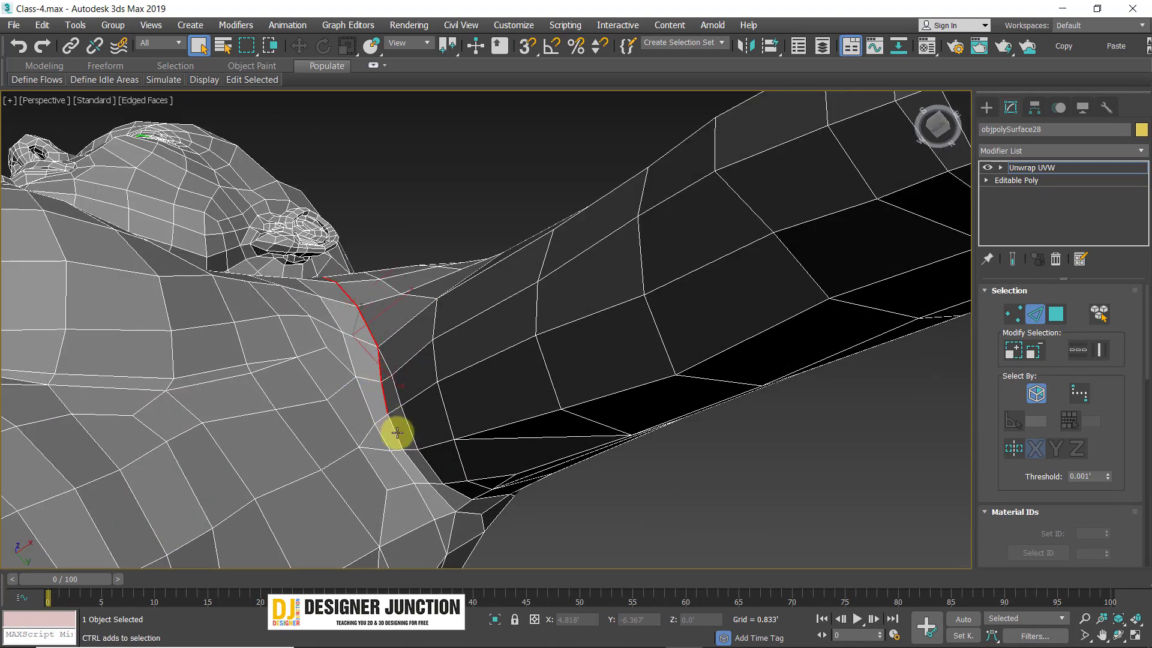
left_click(396, 432, "ctrl")
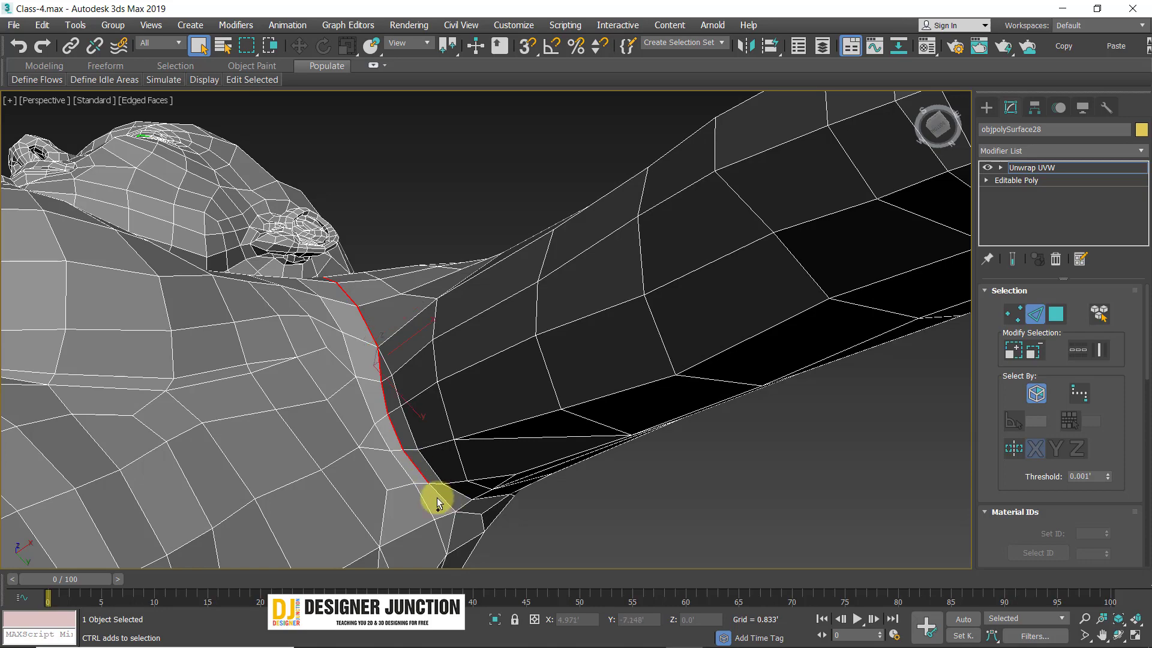
- Add the edges running beneath the arm through the armpit to the selection
middle_click_drag(442, 419, 330, 470, "alt")
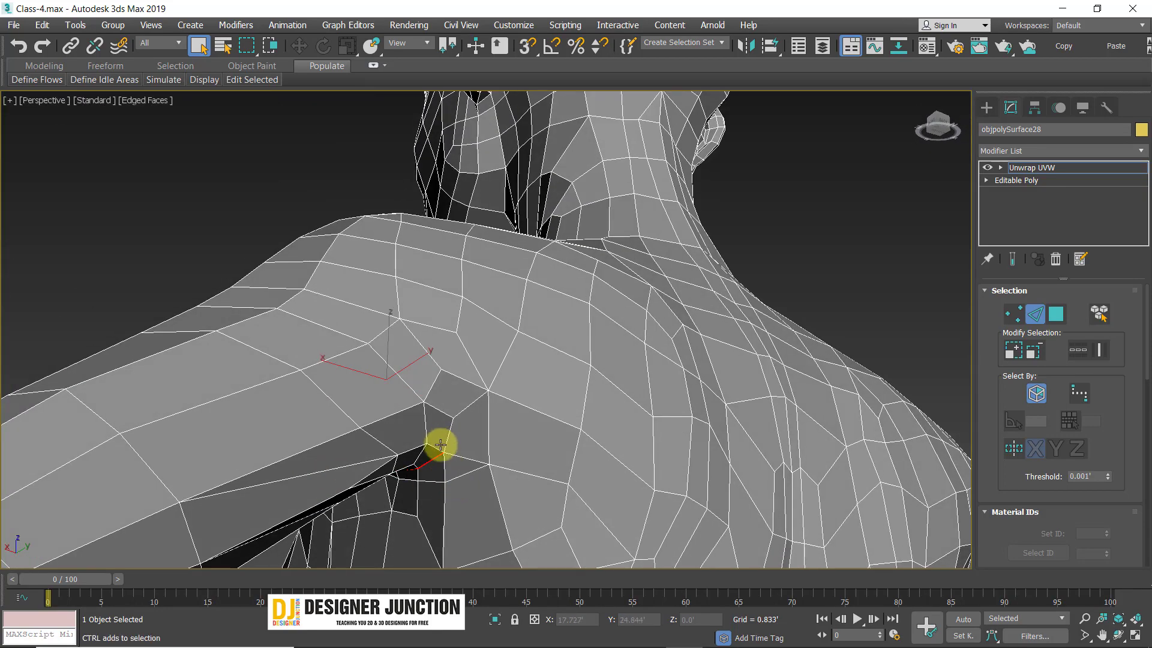
middle_click_drag(457, 455, 402, 388, "alt")
left_click(335, 386, "ctrl")
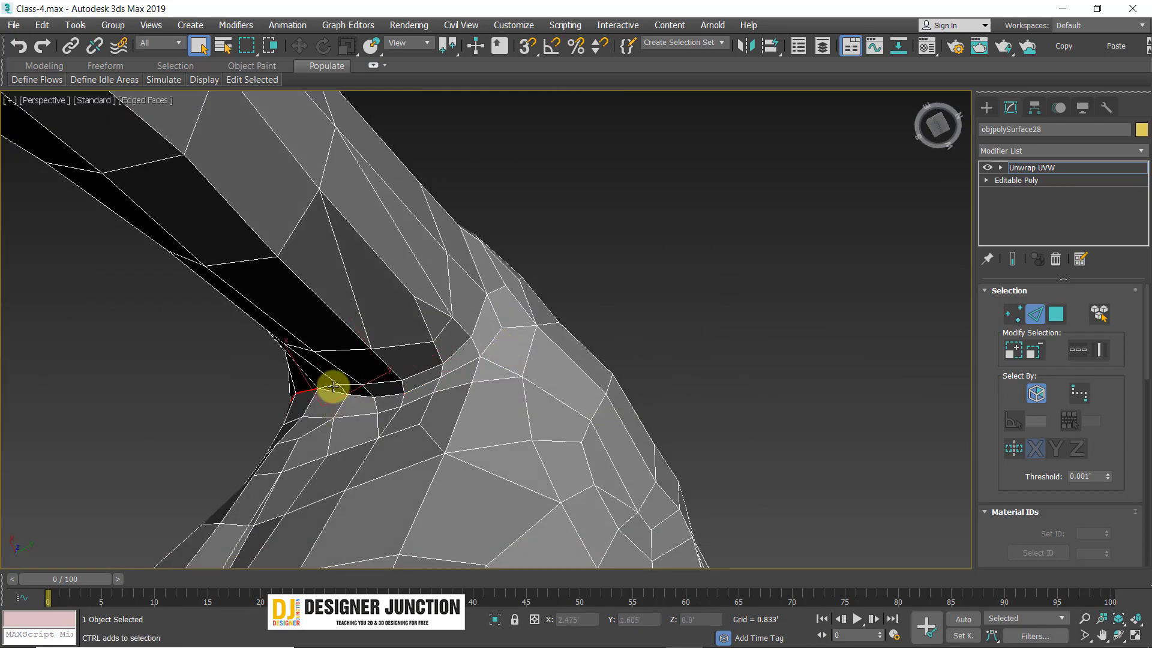
left_click(381, 382, "ctrl")
- Extend the edge selection over the top of the shoulder and down the back to the armpit
middle_click_drag(475, 309, 242, 278, "alt")
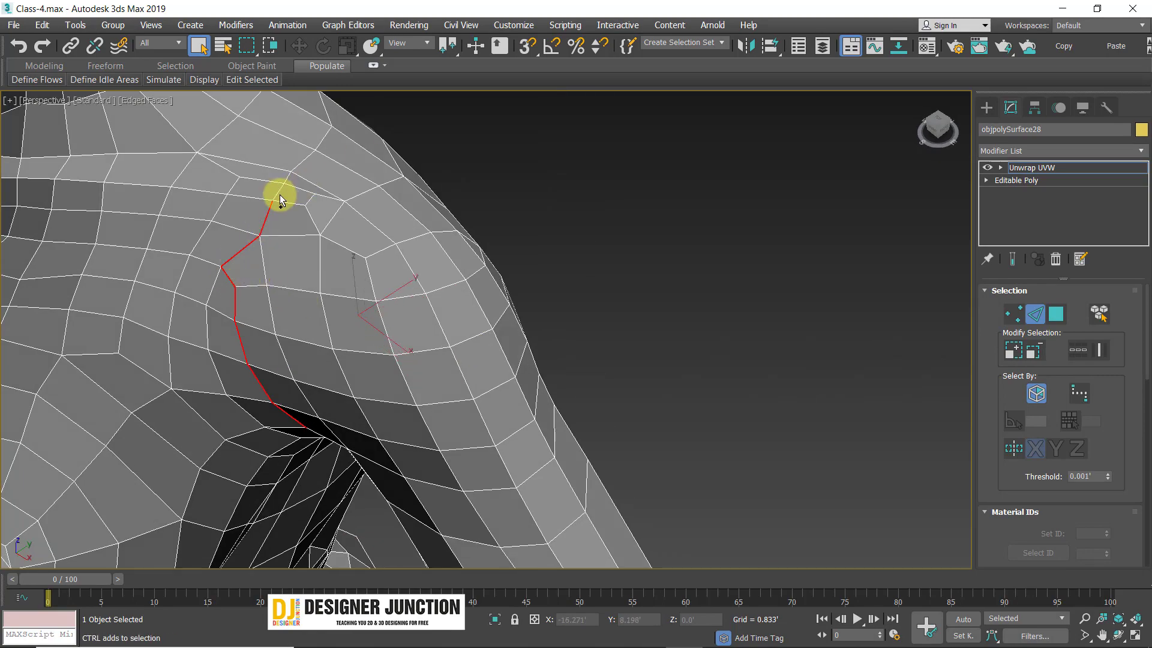
middle_click_drag(330, 206, 460, 160, "alt")
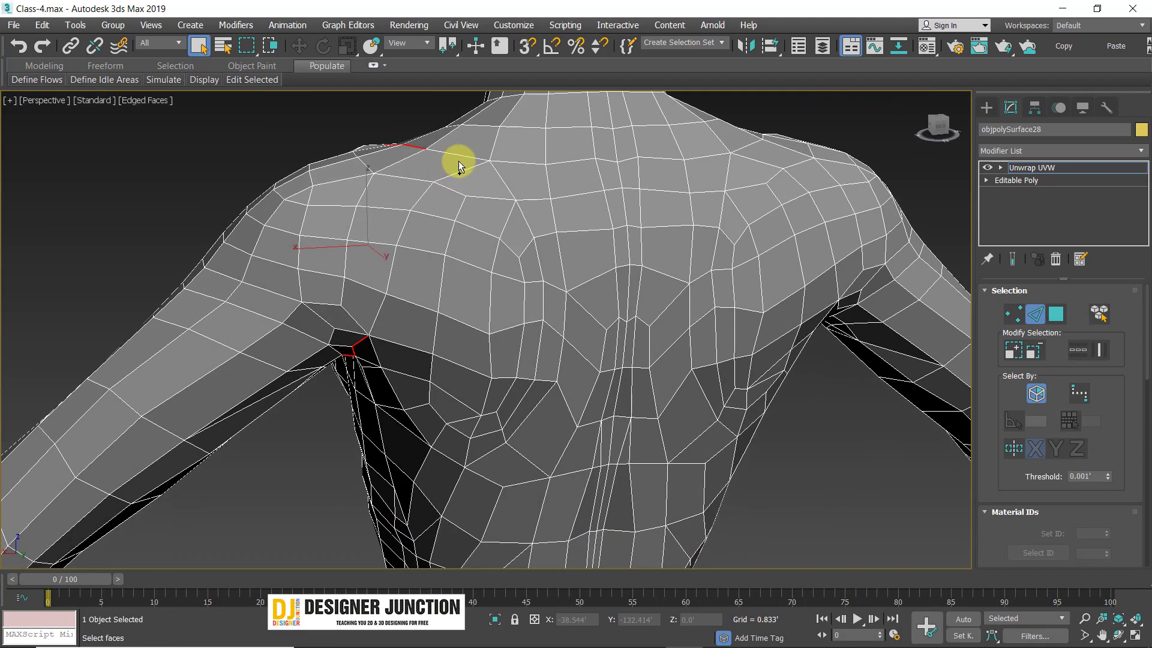
left_click(460, 156, "ctrl")
left_click(471, 167, "ctrl")
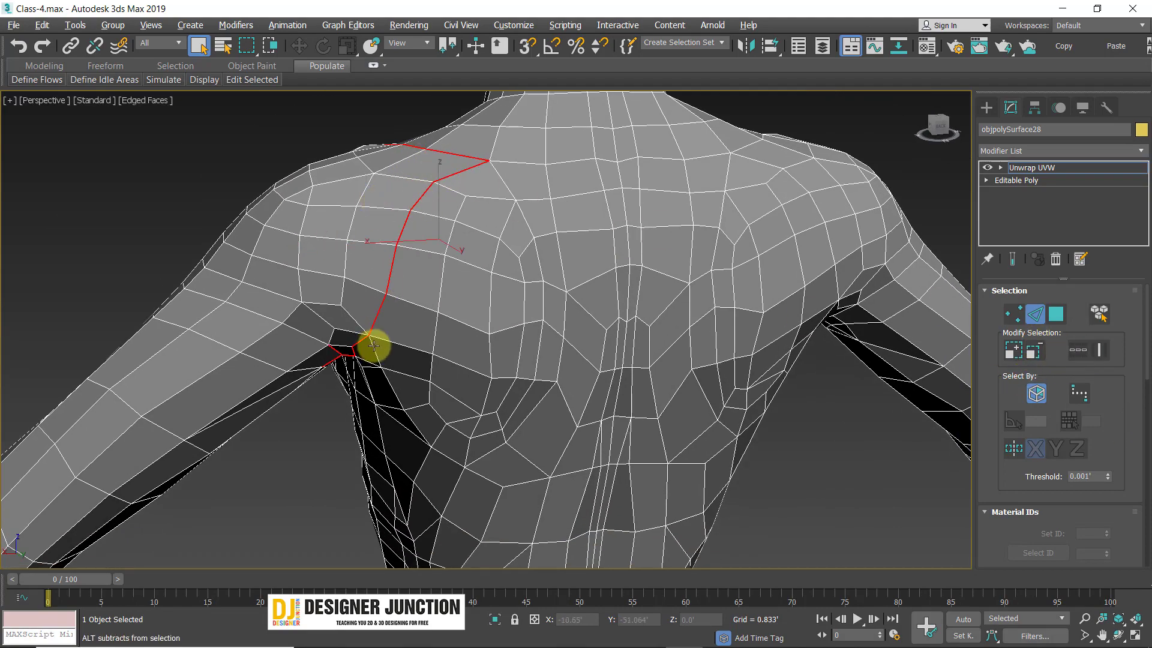
- Remove the stray edges across the upper chest and the parallel row in front of the armpit from the selection
middle_click_drag(374, 345, 558, 361, "alt")
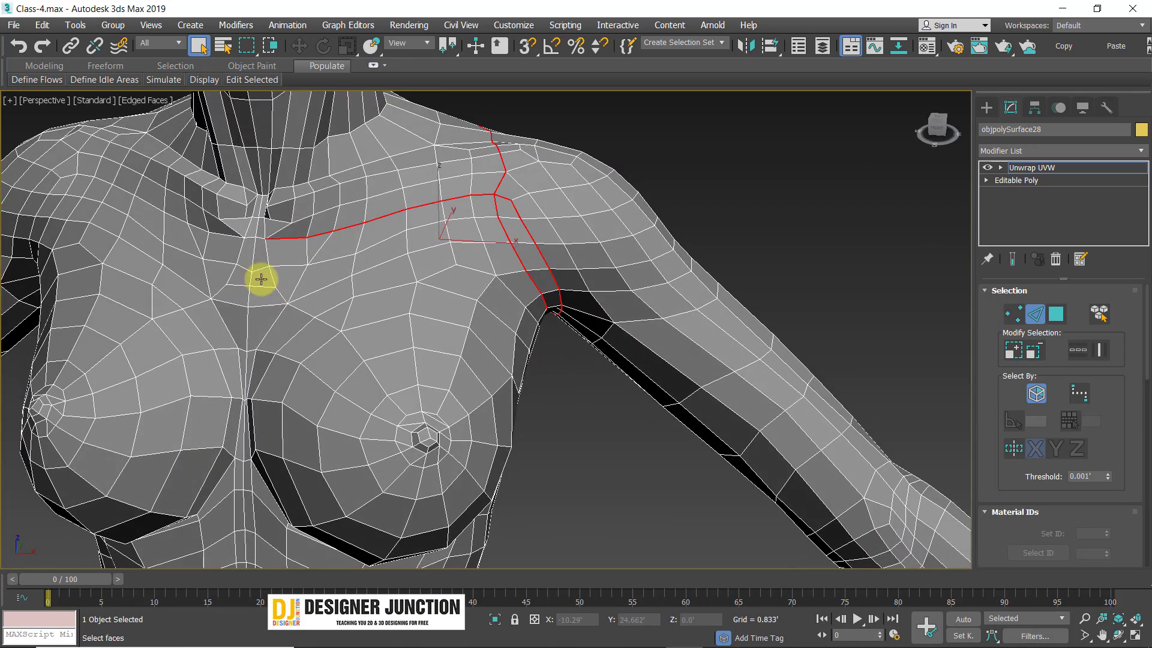
left_click_drag(434, 328, 403, 350, "alt")
middle_click_drag(401, 351, 351, 200, "alt")
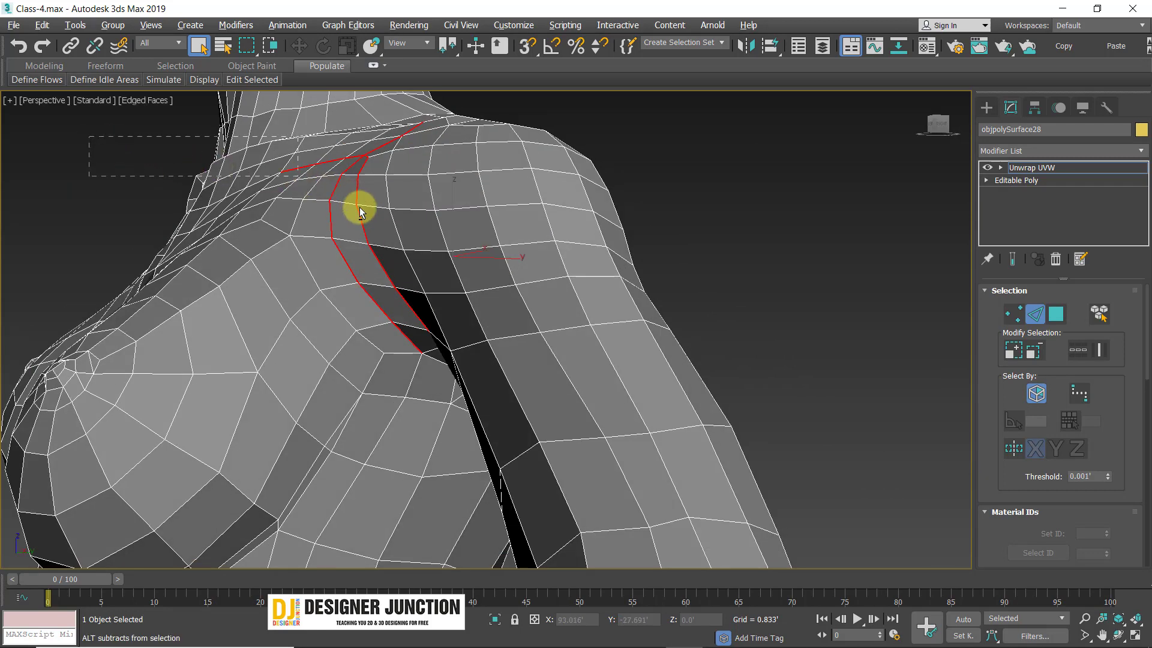
left_click_drag(359, 220, 358, 220, "alt")
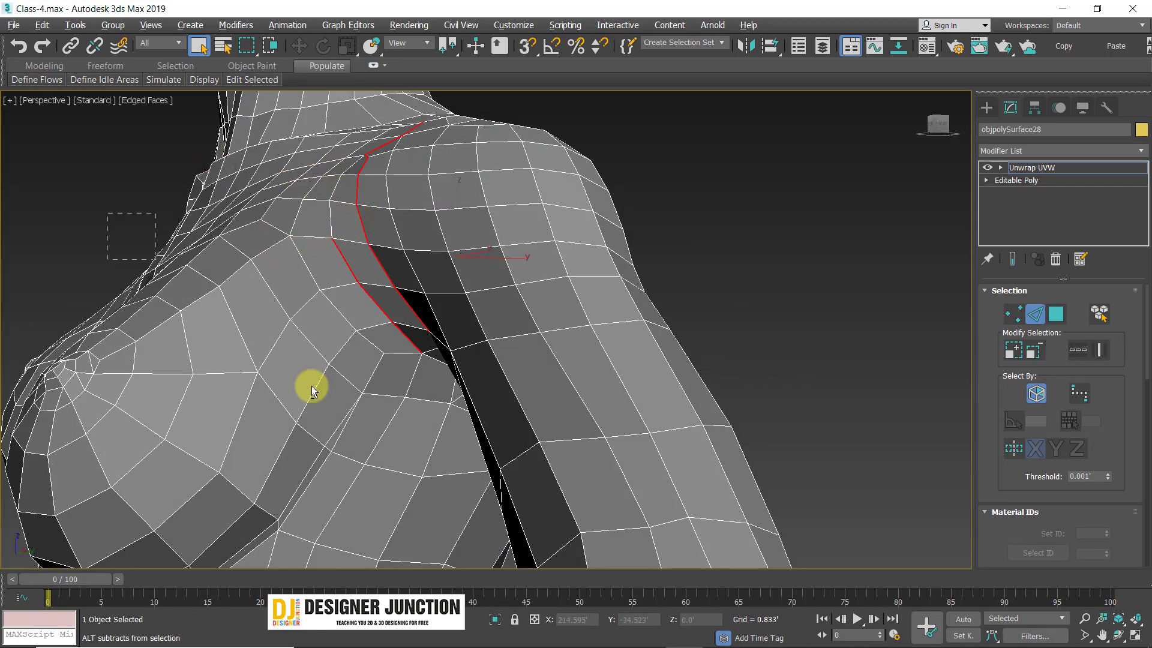
left_click_drag(345, 393, 345, 394, "alt")
middle_click_drag(345, 393, 399, 337, "alt")
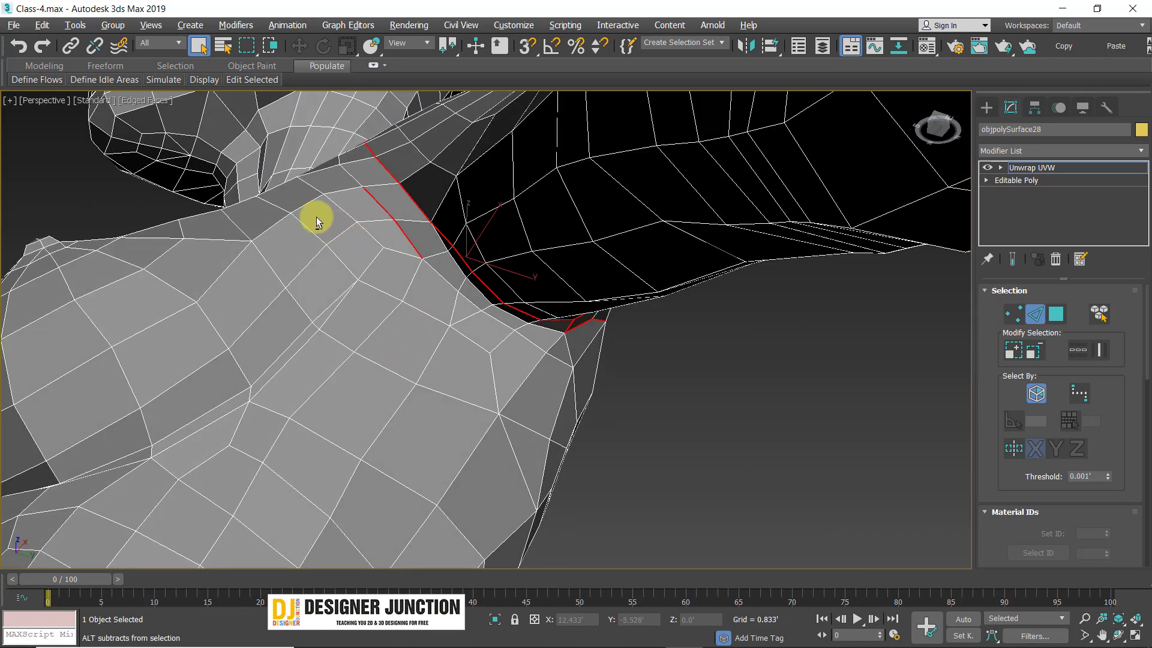
left_click_drag(316, 215, 416, 289, "alt")
middle_click_drag(507, 321, 429, 324, "alt")
middle_click_drag(516, 305, 337, 192, "alt")
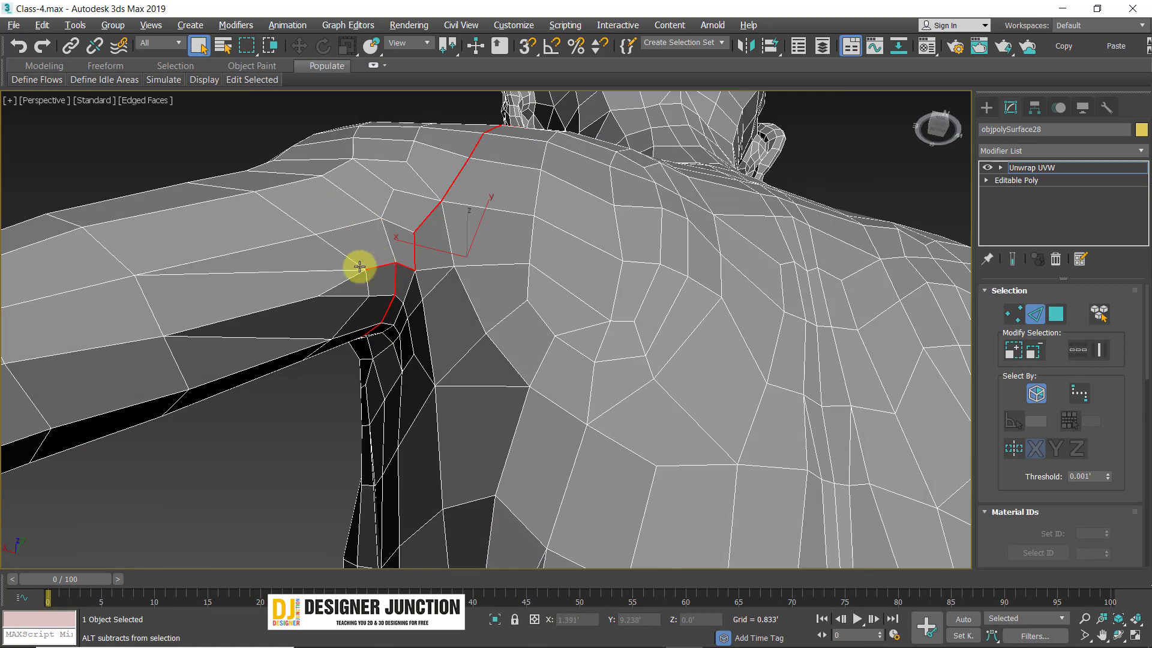
- Convert the selected edge loop around the shoulder to a peel seam
middle_click_drag(383, 298, 535, 362, "alt")
left_click_drag(1107, 366, 1020, 486)
mouse_move(438, 228)
middle_mouse_down("alt")
mouse_move(442, 255)
mouse_move(421, 228)
middle_mouse_up("alt")
left_click_drag(1126, 380, 1078, 124)
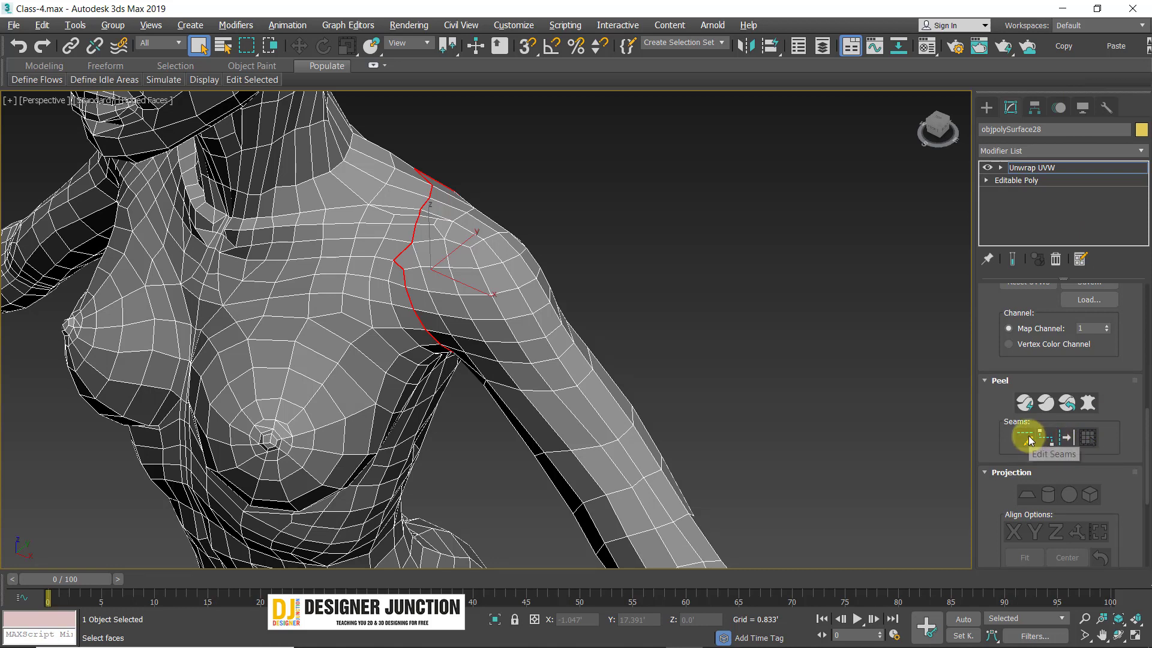
left_click(1063, 438)
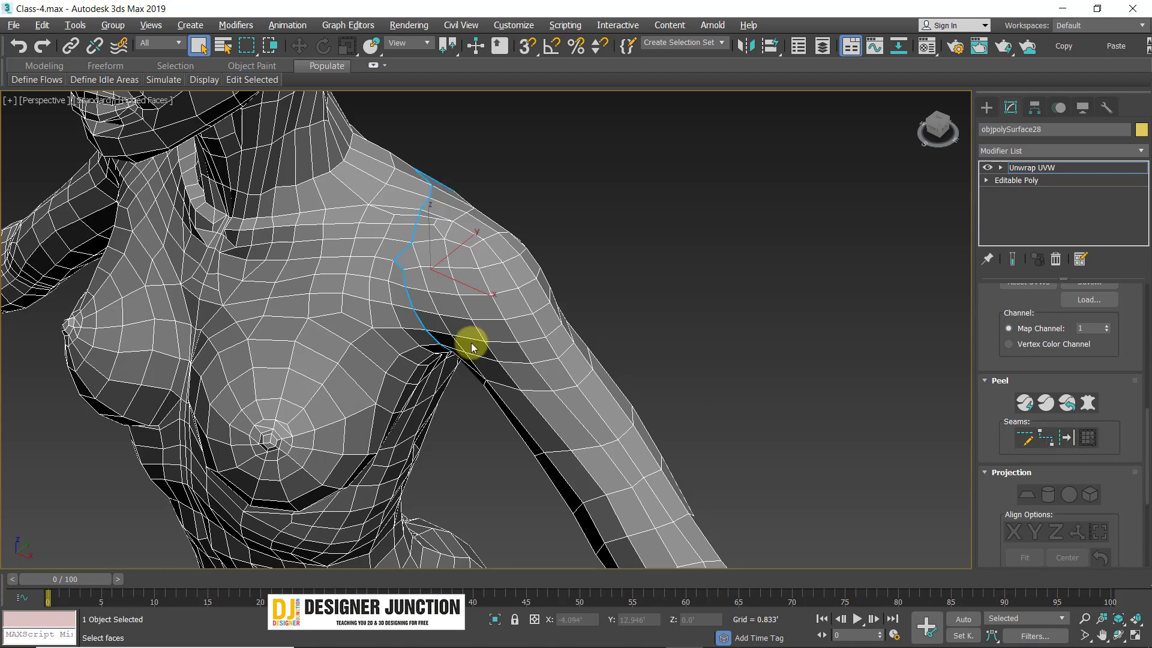
- Examine the shoulder seam and follow the arm's edges down to the hand
mouse_move(474, 342)
middle_mouse_down("alt")
mouse_move(511, 303)
mouse_move(537, 360)
mouse_move(480, 290)
mouse_move(527, 314)
mouse_move(462, 257)
mouse_move(365, 325)
mouse_move(339, 386)
mouse_move(504, 362)
mouse_move(432, 362)
mouse_move(453, 353)
middle_mouse_up("alt")
scroll(452, 353, "up", 4)
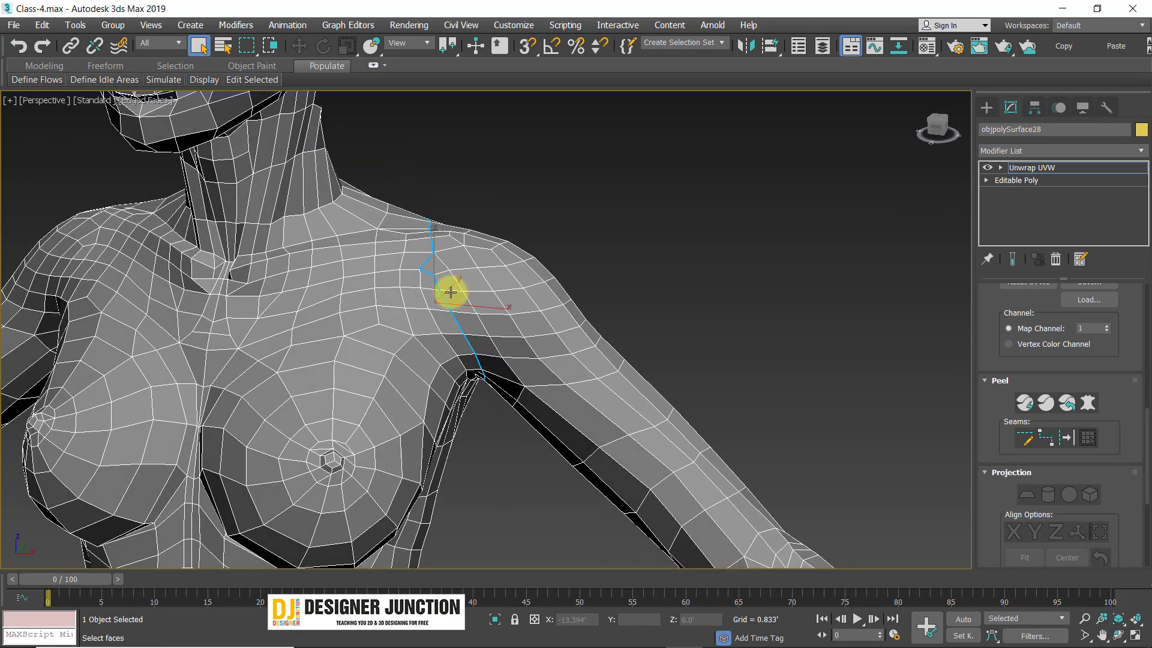
middle_click_drag(790, 501, 533, 327, "alt")
scroll(534, 352, "down", 3)
scroll(495, 352, "down", 5)
middle_click_drag(533, 327, 348, 281)
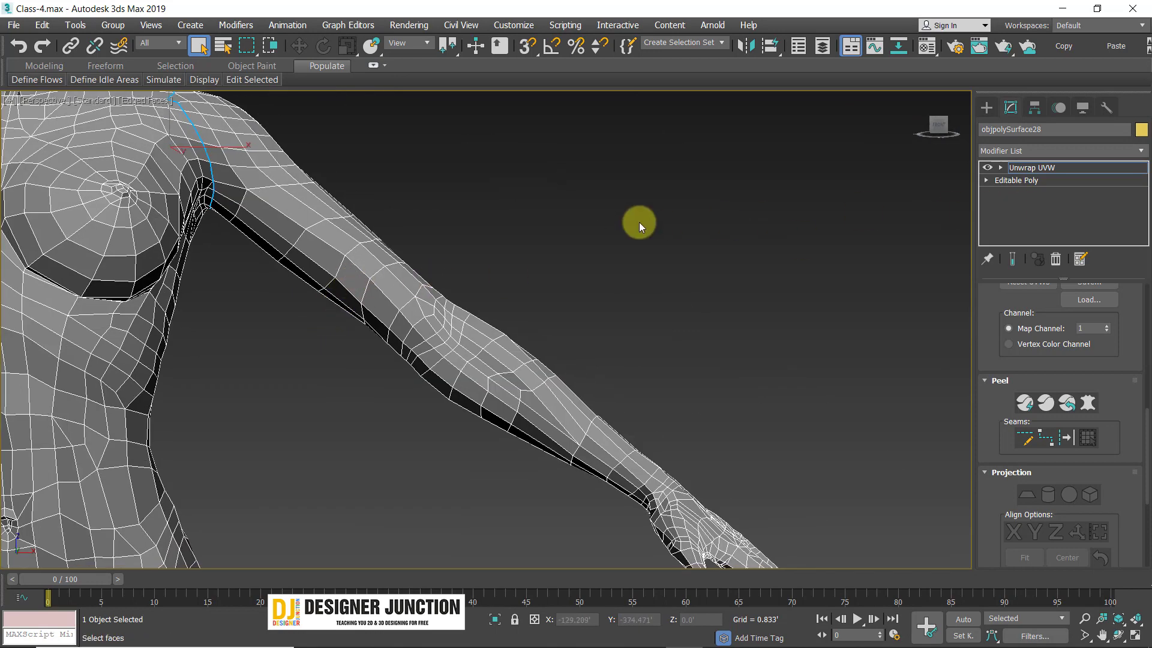
- Select a lengthwise edge on the underside of the upper arm and expand it to the full edge loop
scroll(639, 225, "up", 3)
scroll(1062, 459, "up", 5)
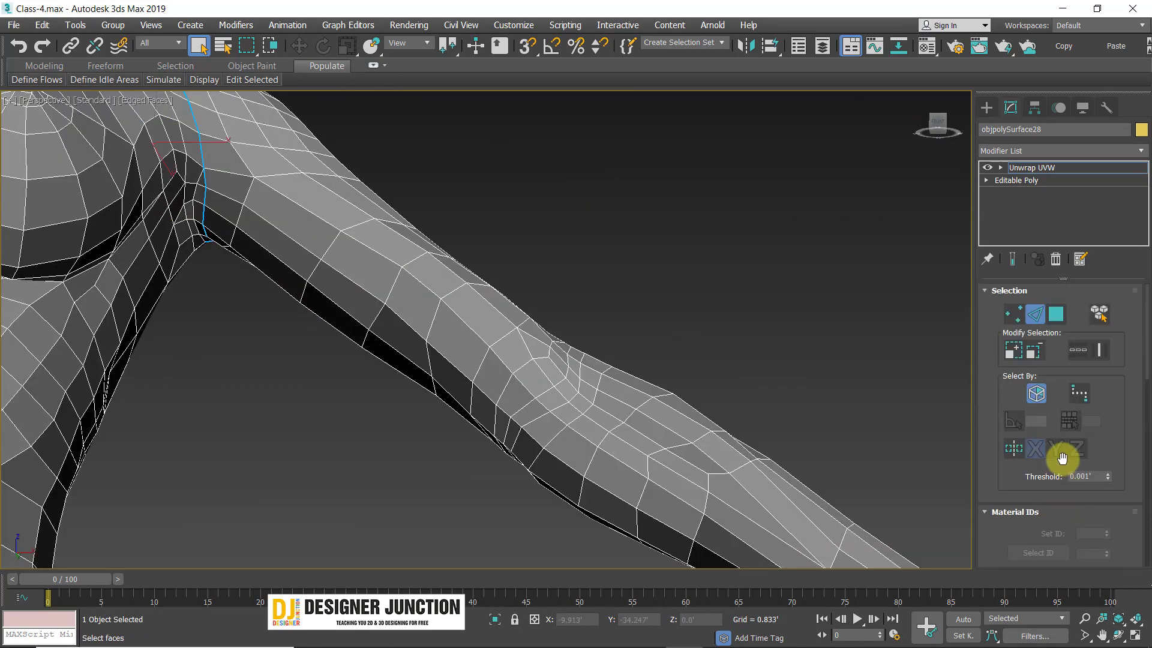
left_click(1034, 313)
left_click(1036, 314)
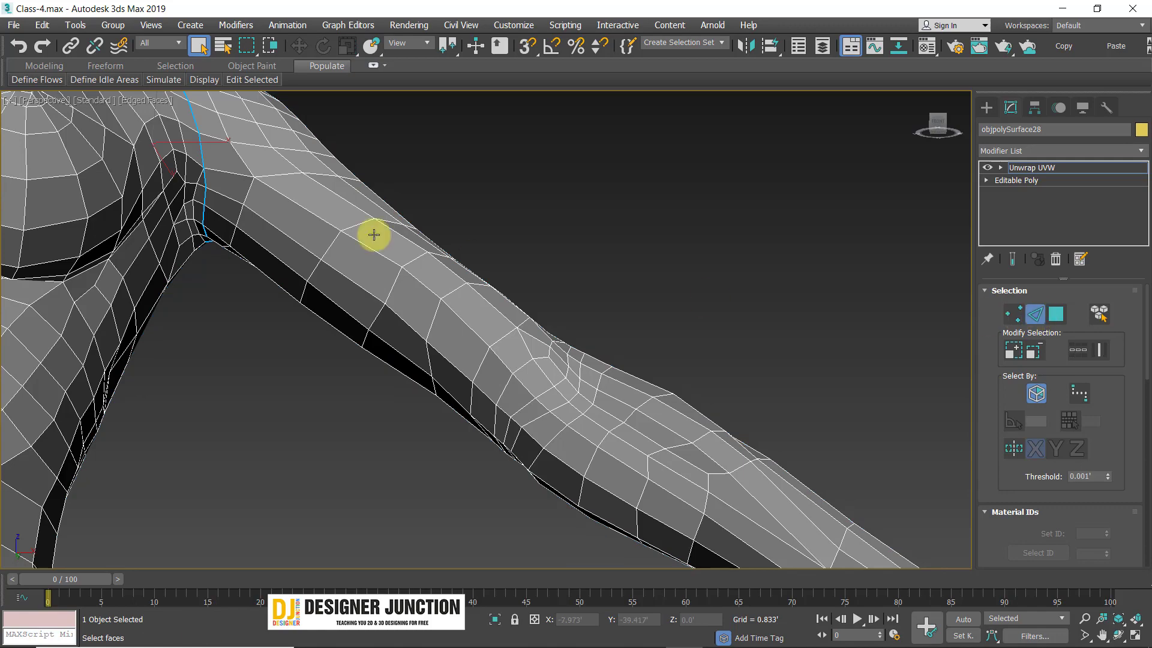
middle_click_drag(269, 273, 268, 273, "alt")
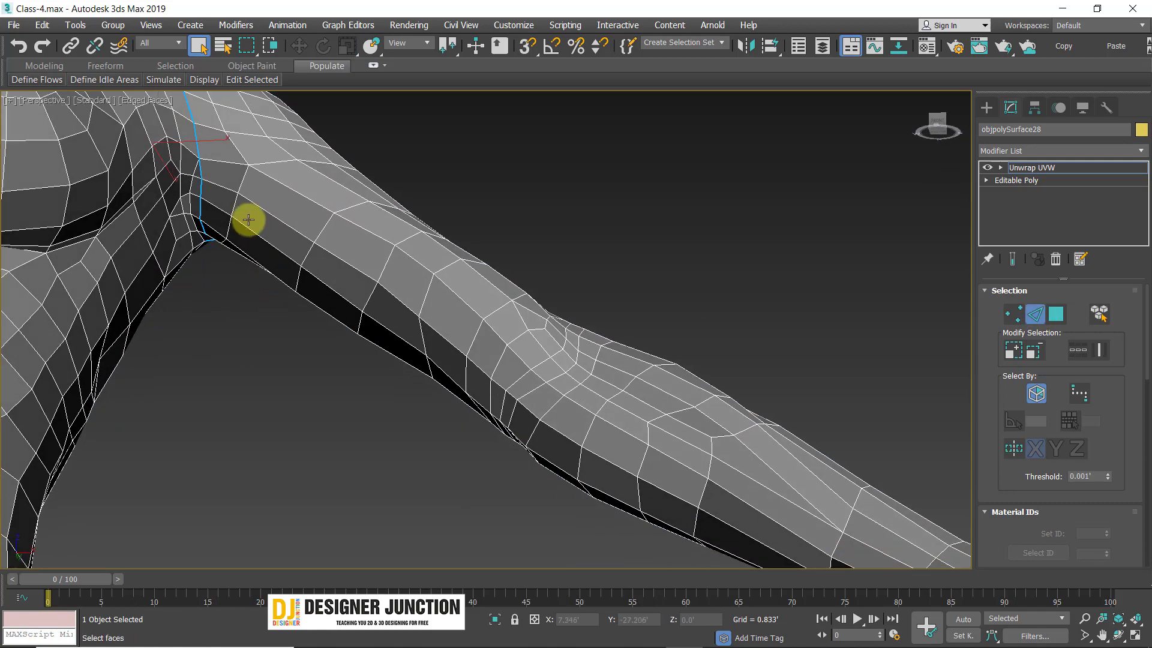
left_click(217, 186)
scroll(484, 355, "down", 2)
middle_click_drag(484, 356, 489, 327, "alt")
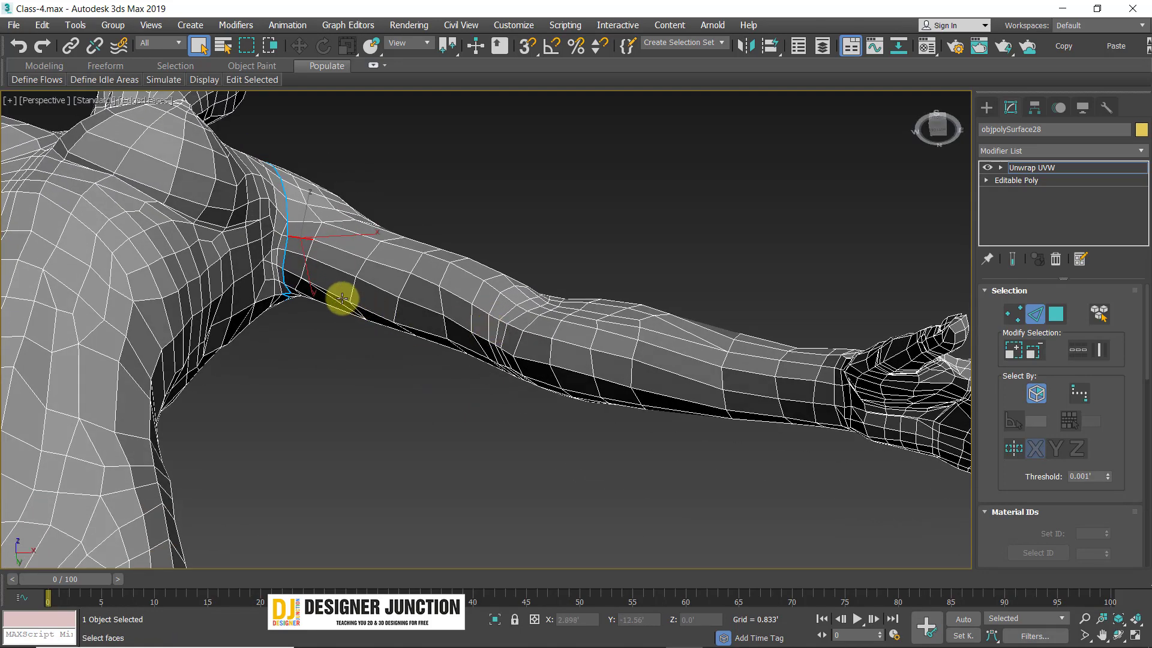
left_click(292, 252)
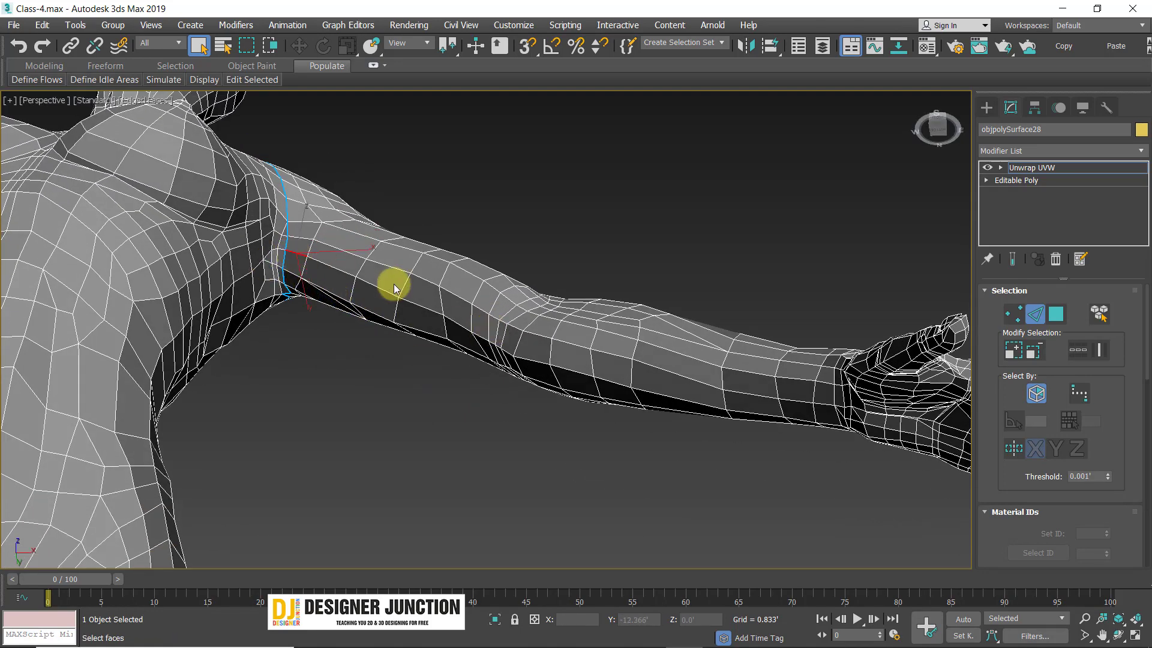
left_click(1086, 351)
- Remove the edges running across the palm from the selected loop so that it stops at the wrist
middle_click_drag(849, 386, 559, 148, "alt")
middle_click_drag(538, 235, 558, 246, "alt")
middle_click_drag(558, 246, 840, 444)
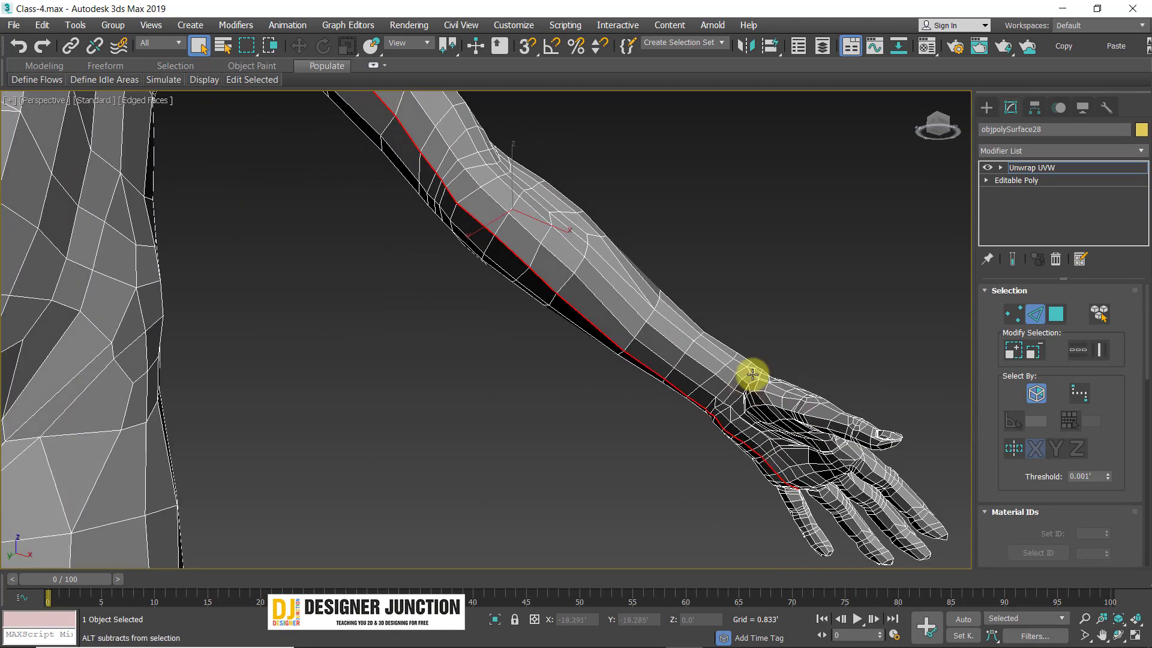
middle_click_drag(753, 374, 640, 262, "alt")
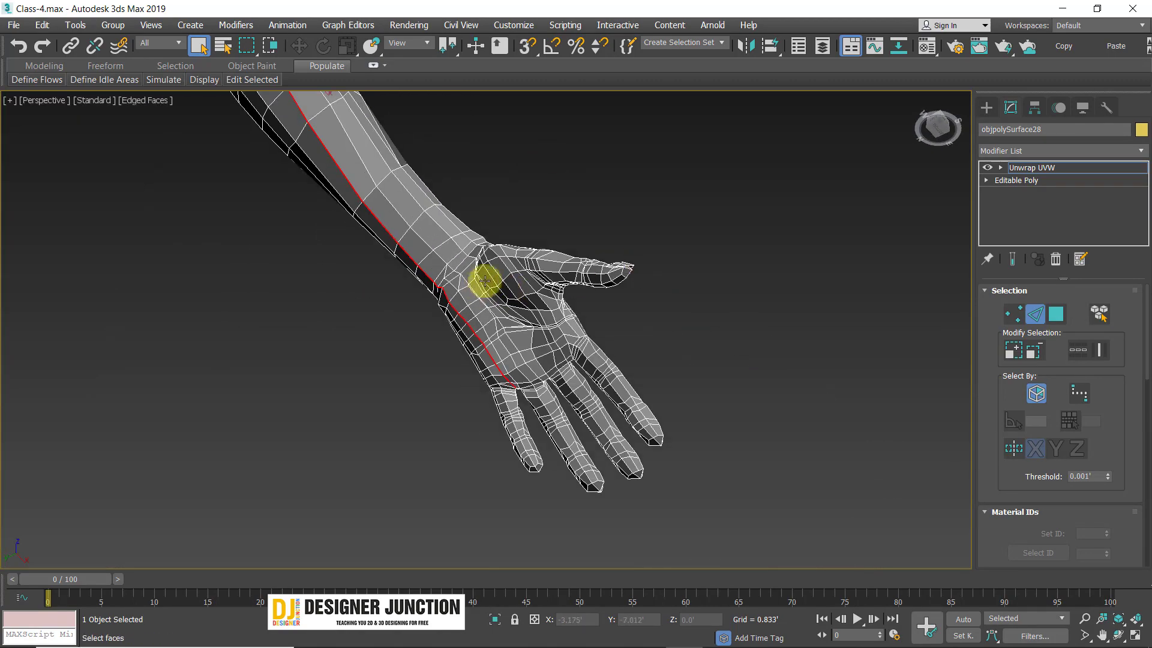
middle_click_drag(540, 409, 559, 403)
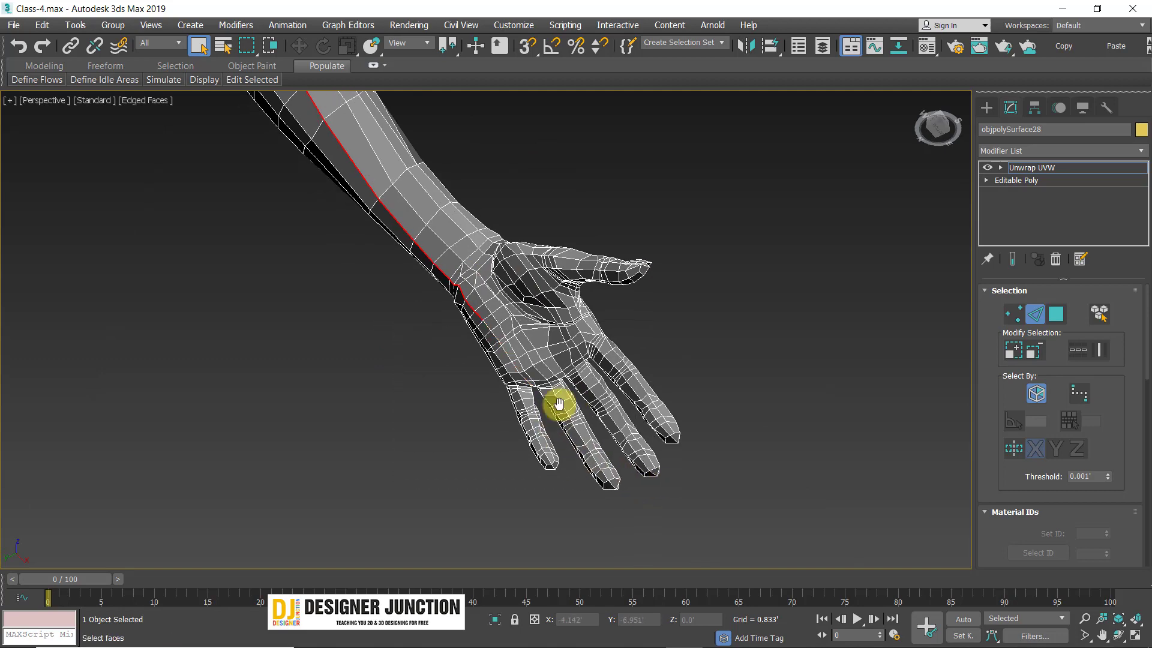
left_click_drag(437, 300, 502, 347, "alt")
scroll(455, 314, "up", 5)
scroll(472, 293, "down", 3)
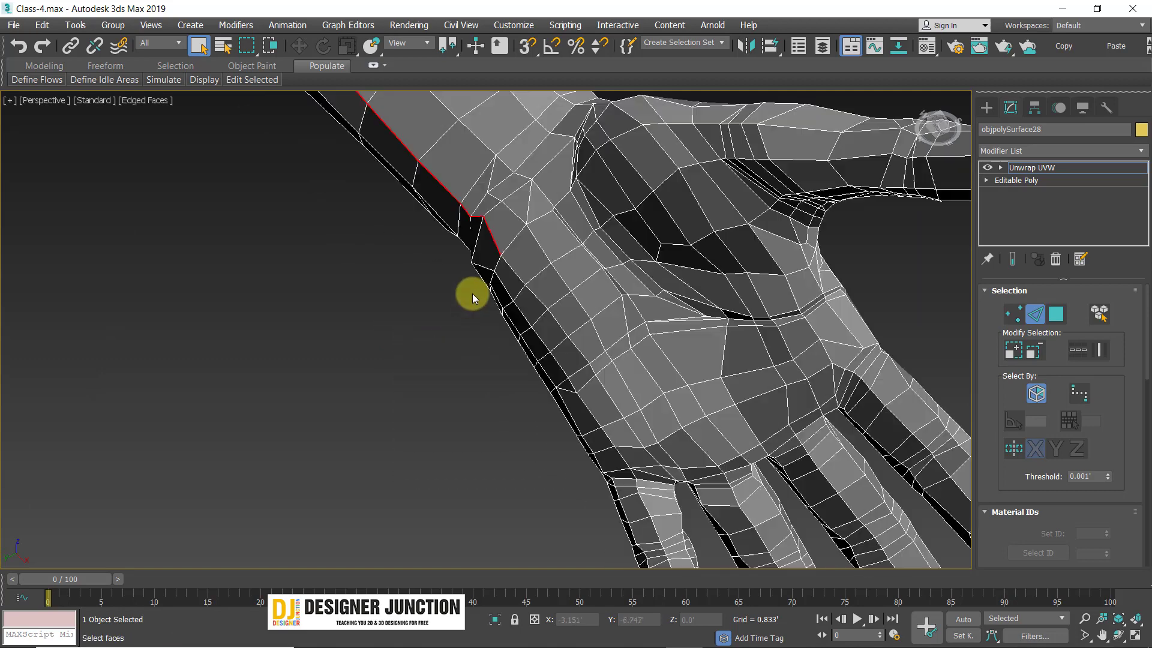
scroll(507, 250, "down", 8)
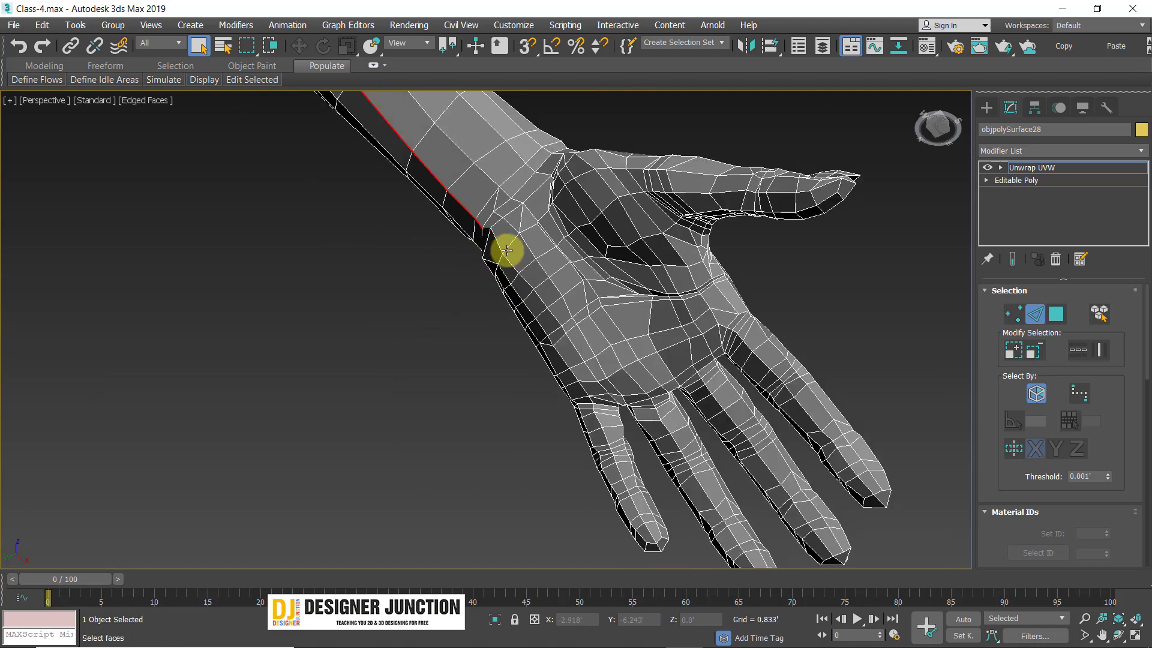
- Remove the stray edge that extends past the shoulder seam at the armpit from the selection
middle_click_drag(442, 309, 538, 208, "alt")
scroll(486, 326, "up", 4)
middle_click_drag(486, 325, 630, 278, "alt")
scroll(567, 257, "up", 6)
middle_click_drag(567, 256, 543, 297, "alt")
left_click_drag(573, 338, 571, 334)
scroll(561, 273, "up", 4)
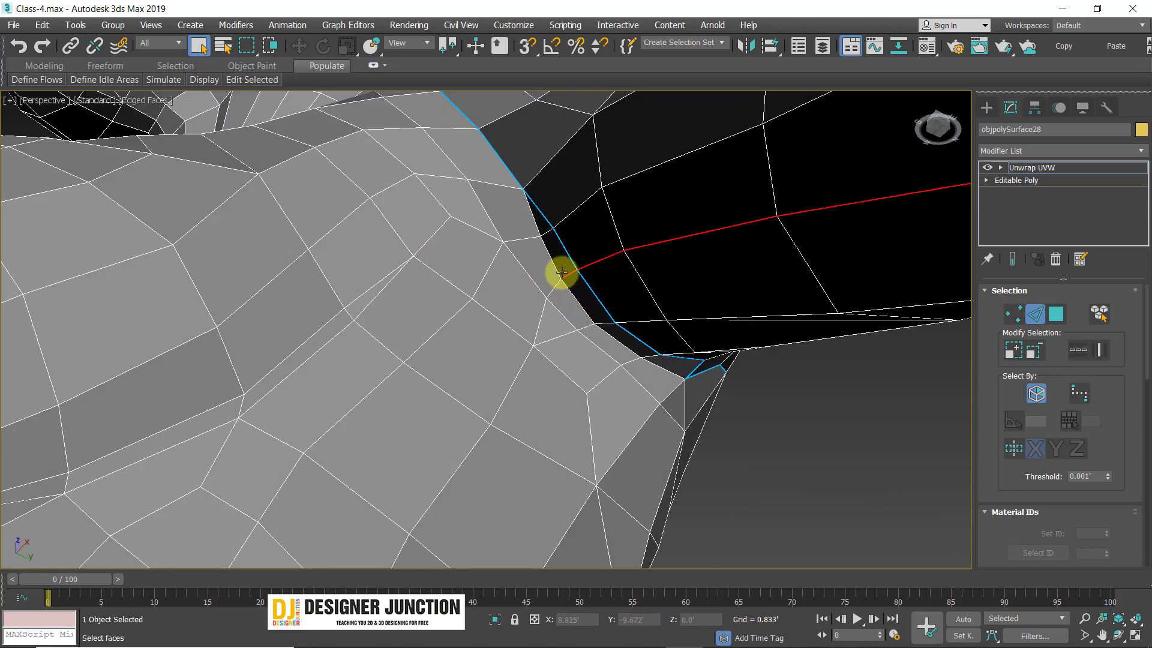
- Convert the selected edge loop along the underside of the arm to a peel seam
scroll(689, 339, "down", 10)
middle_click_drag(722, 342, 747, 357, "alt")
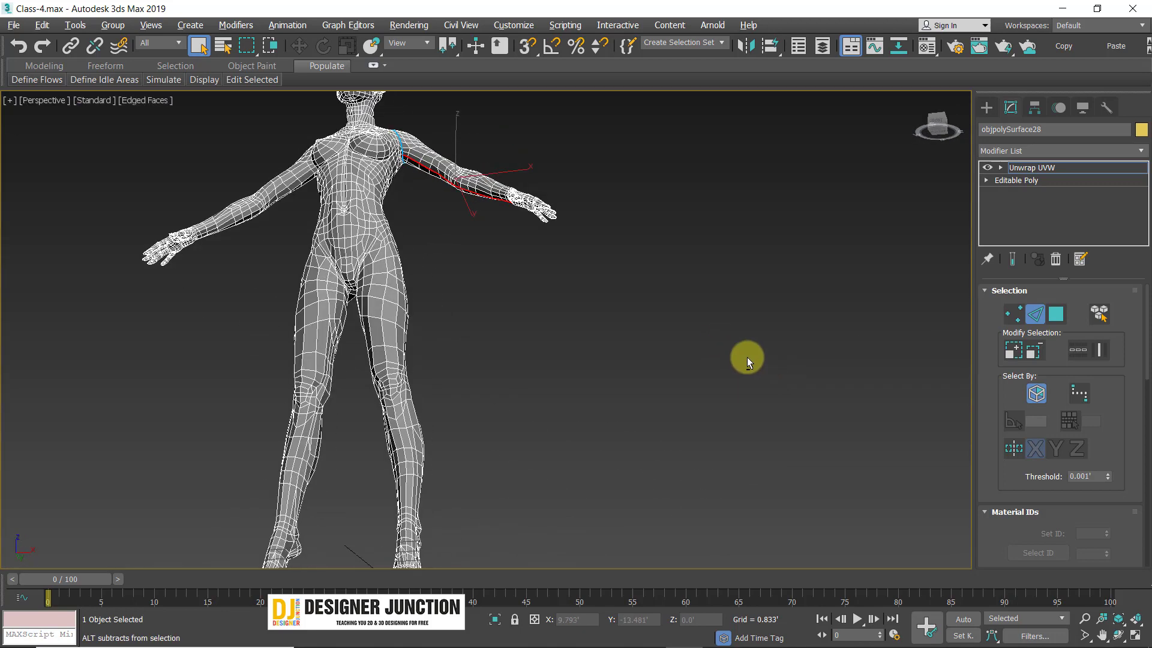
scroll(1116, 336, "down", 5)
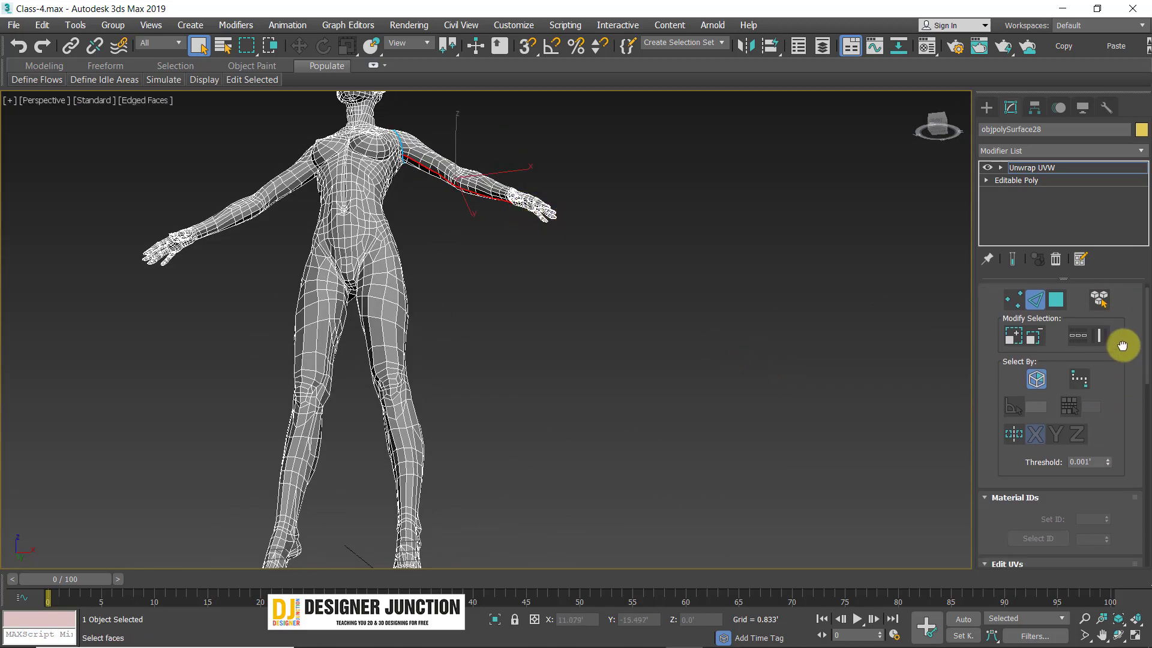
left_click_drag(1109, 535, 1117, 392)
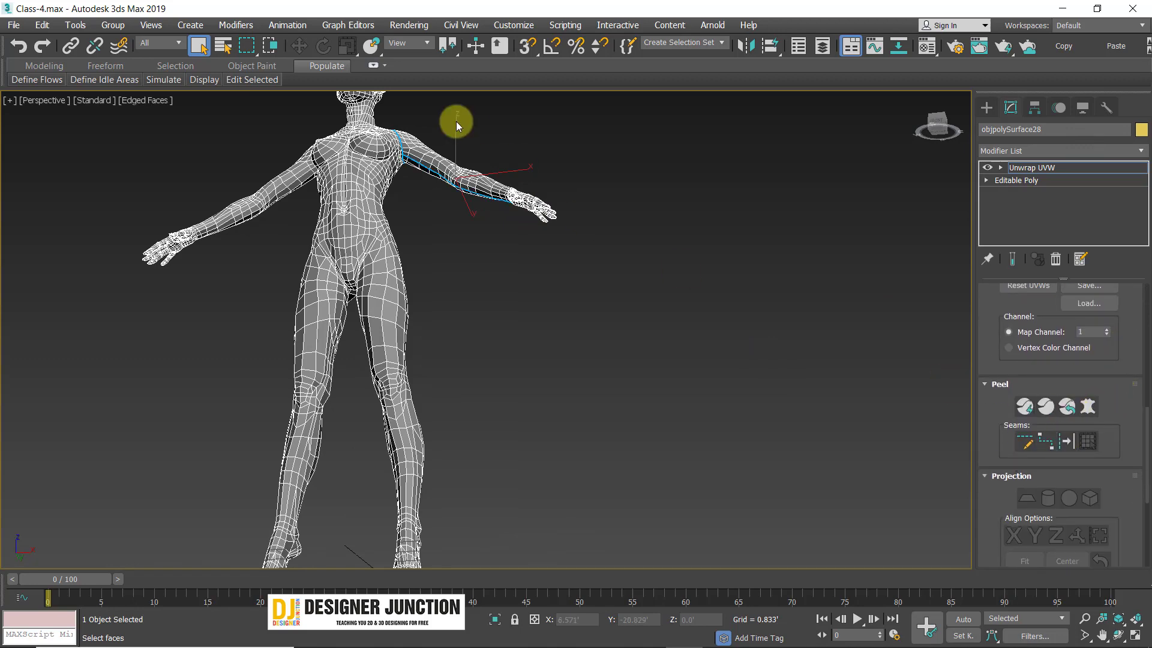
- Examine the seam along the underside of the arm from the armpit to the wrist
scroll(614, 189, "up", 1)
scroll(488, 413, "down", 5)
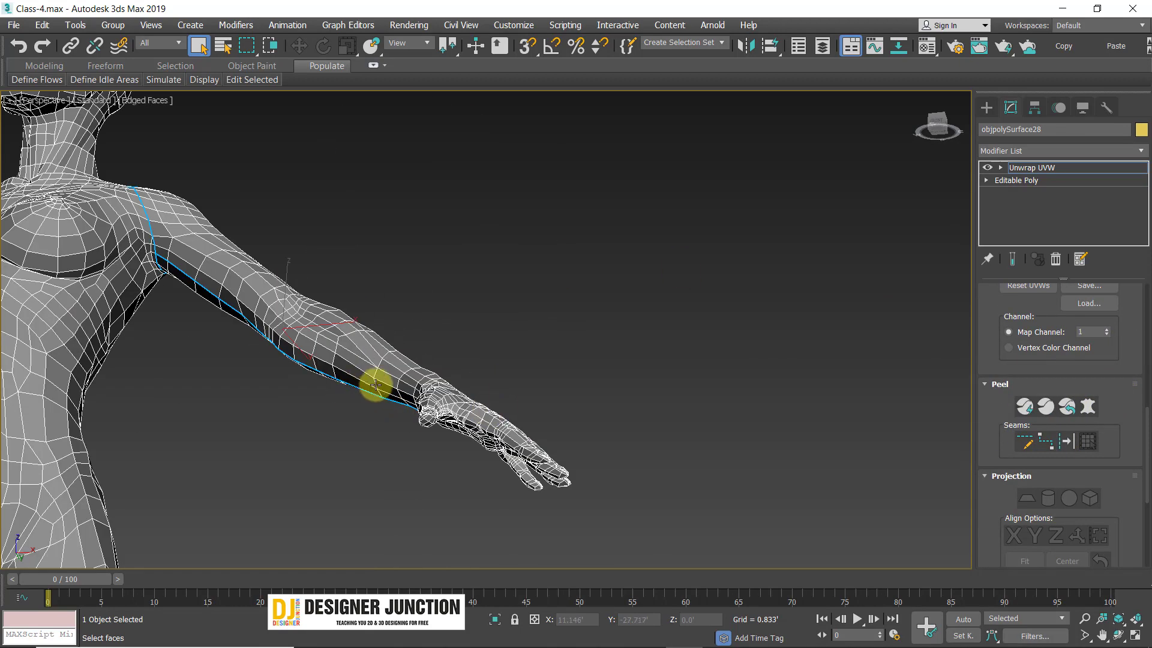
scroll(447, 390, "down", 5)
middle_click_drag(450, 378, 422, 466, "alt")
scroll(490, 335, "up", 5)
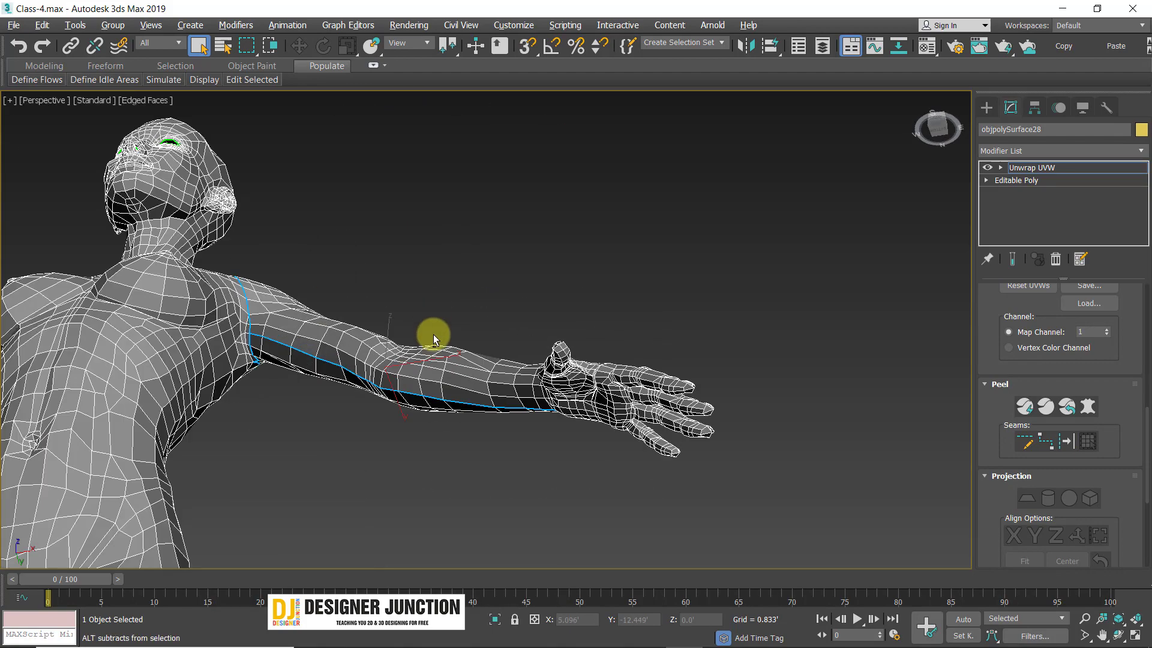
middle_click_drag(434, 336, 415, 304, "alt")
scroll(464, 336, "down", 4)
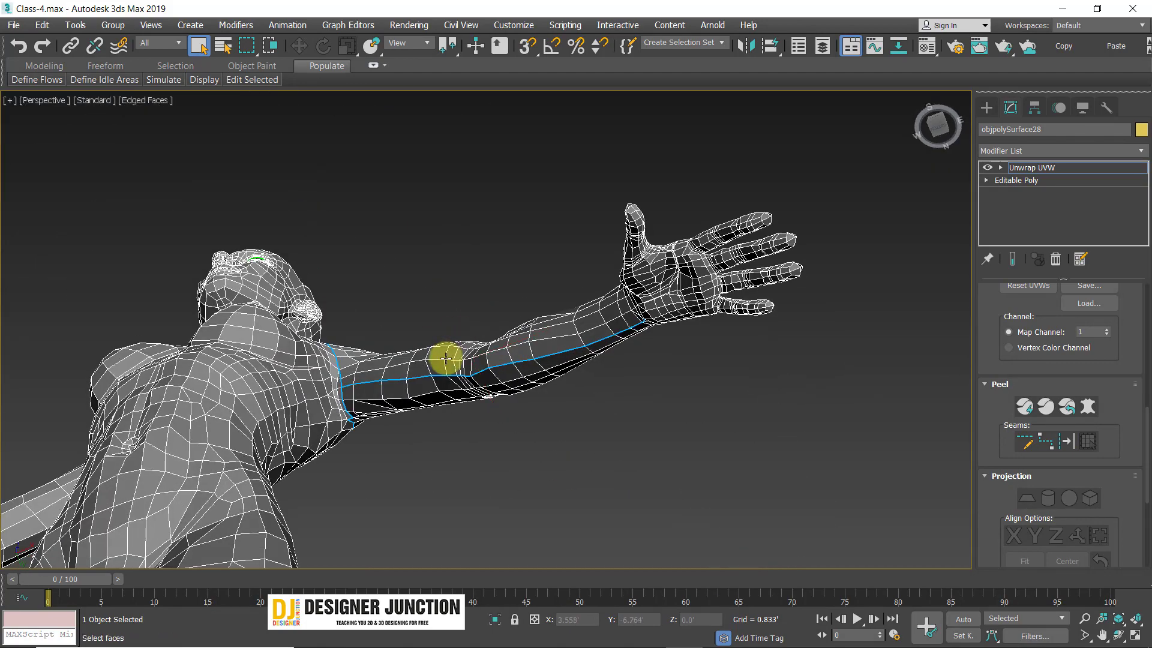
middle_click_drag(445, 358, 450, 380, "alt")
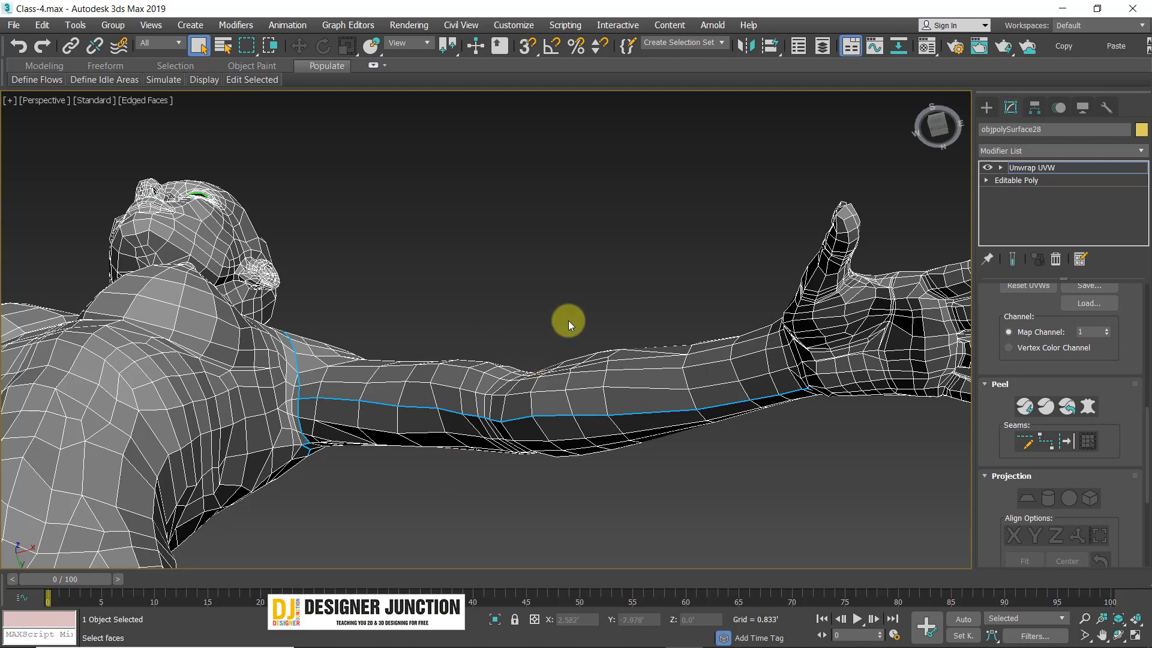
middle_click_drag(566, 319, 475, 359, "alt")
- Compare the outer and upper sides of the arm with its underside to check the placement of the seams
key("z")
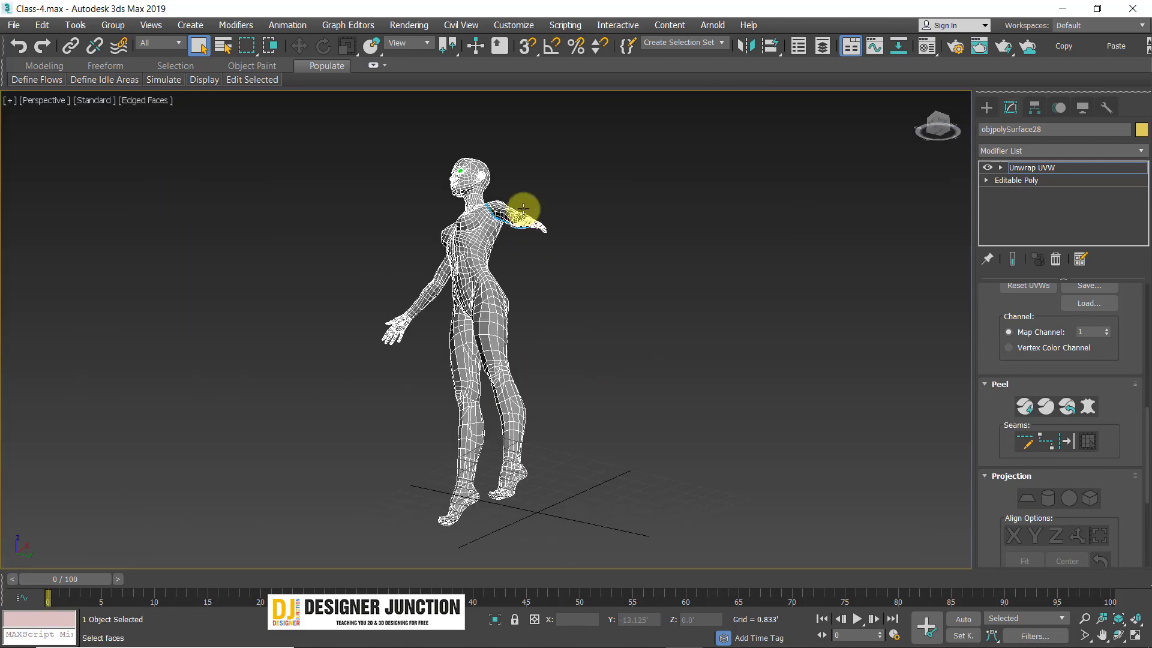
left_click_drag(517, 239, 470, 353, "alt")
middle_click_drag(471, 354, 485, 390, "alt")
scroll(489, 330, "up", 4)
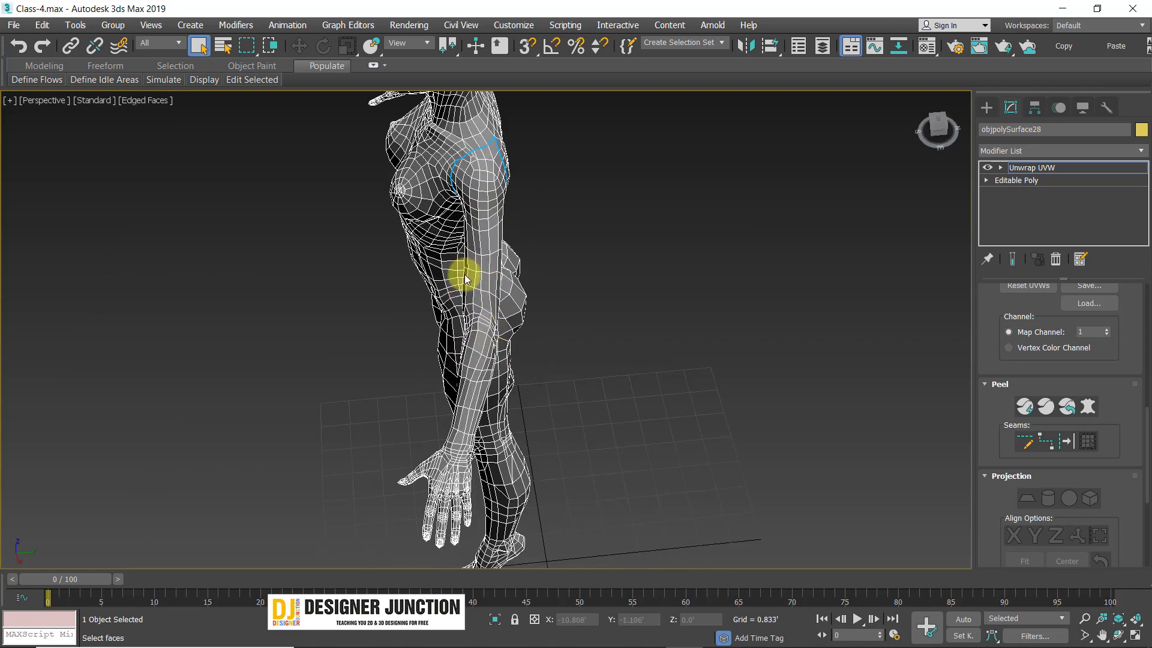
scroll(496, 275, "up", 2)
middle_click_drag(495, 322, 510, 377, "alt")
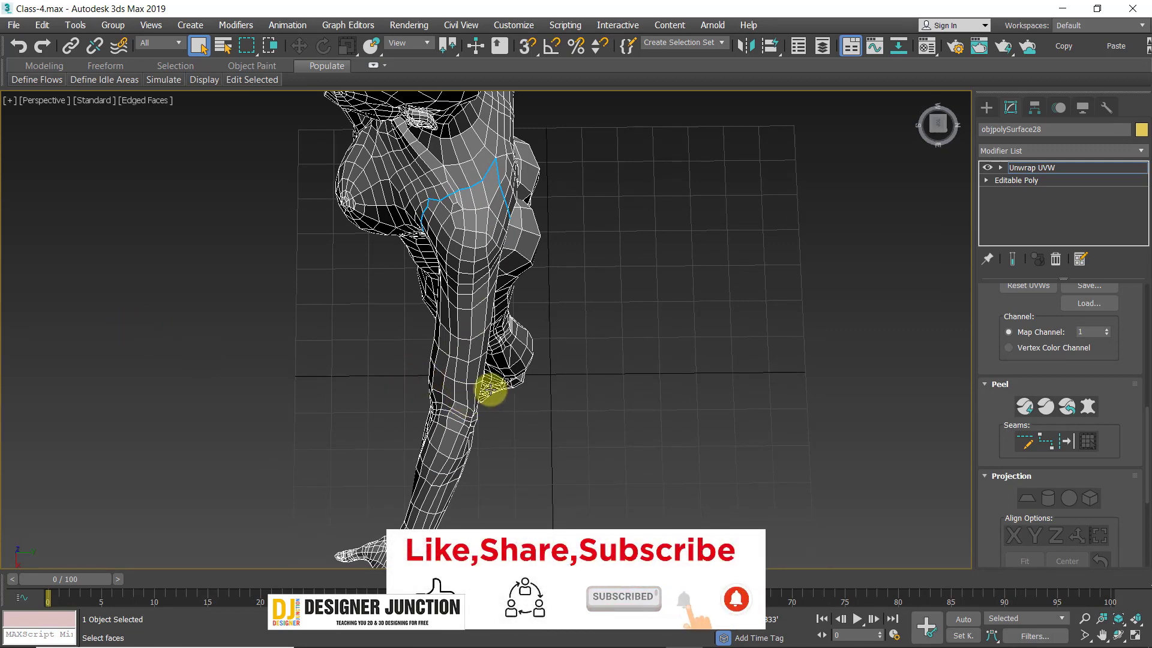
middle_click_drag(546, 430, 412, 2, "alt")
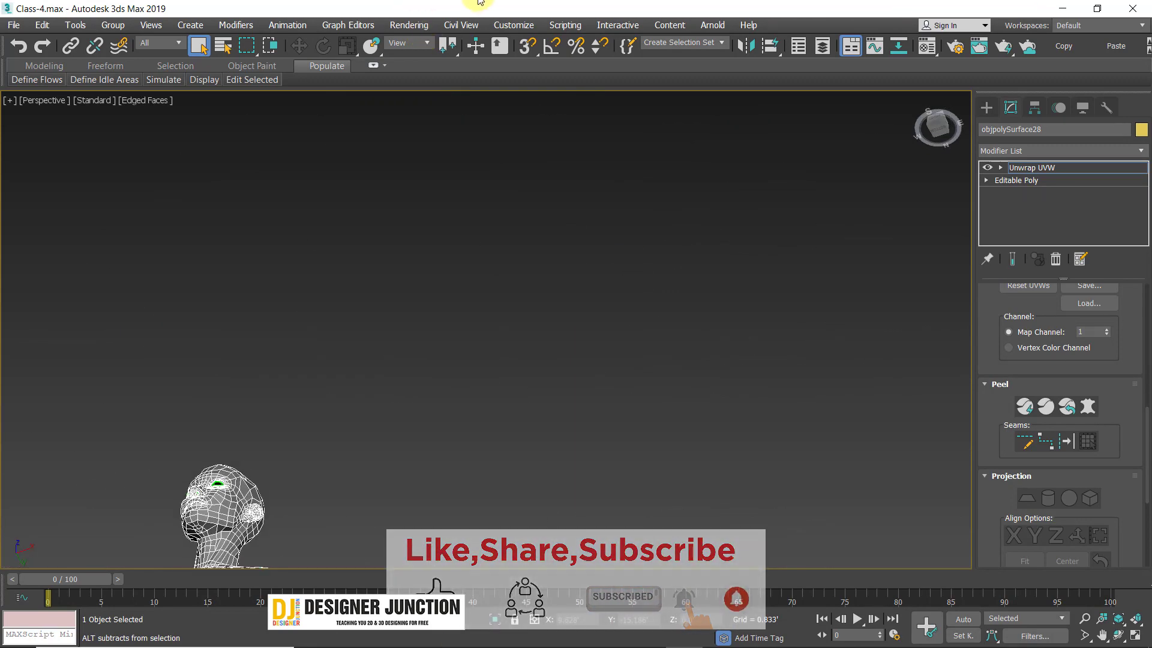
middle_click_drag(354, 192, 481, 422, "alt")
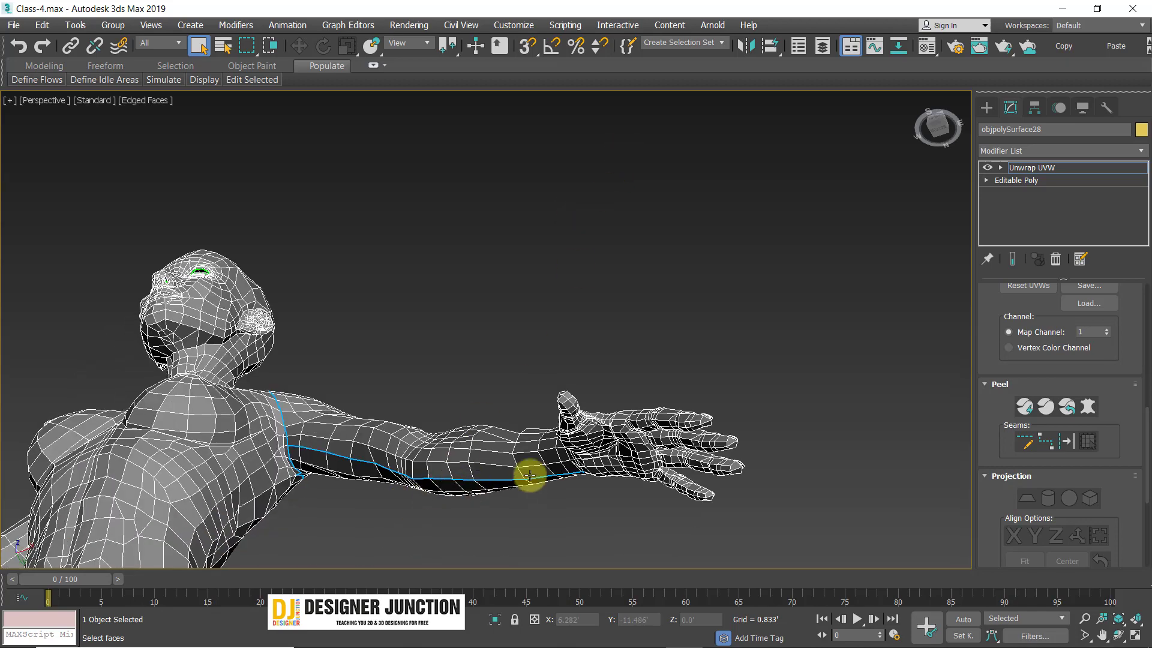
middle_click_drag(484, 475, 377, 422, "alt")
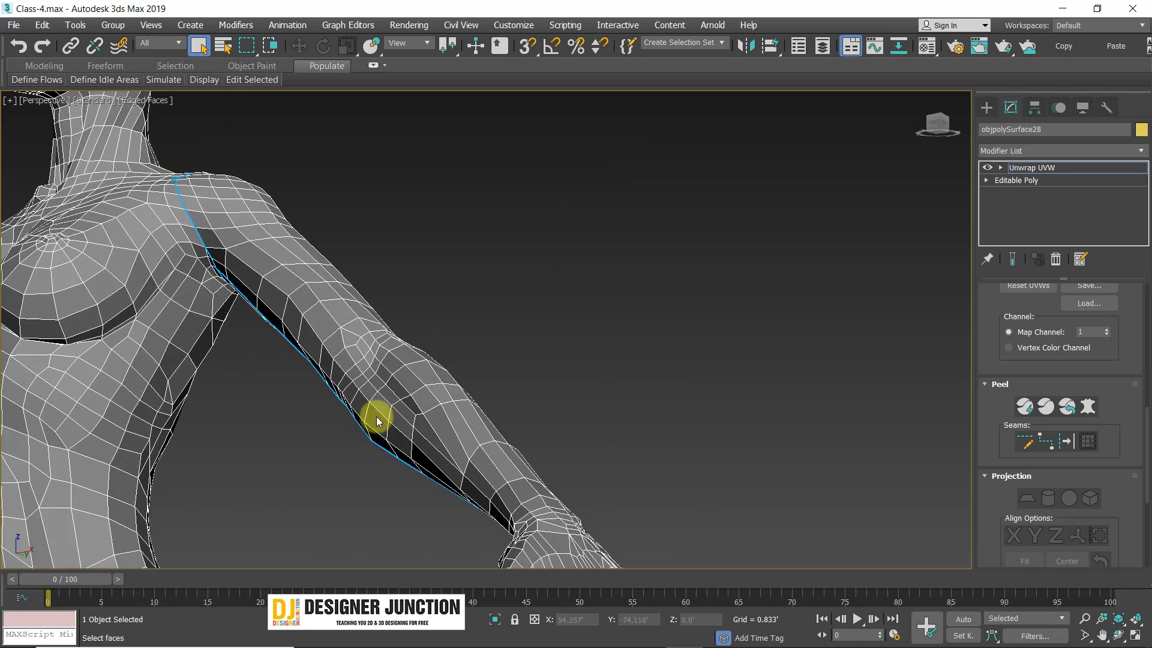
scroll(405, 430, "down", 5)
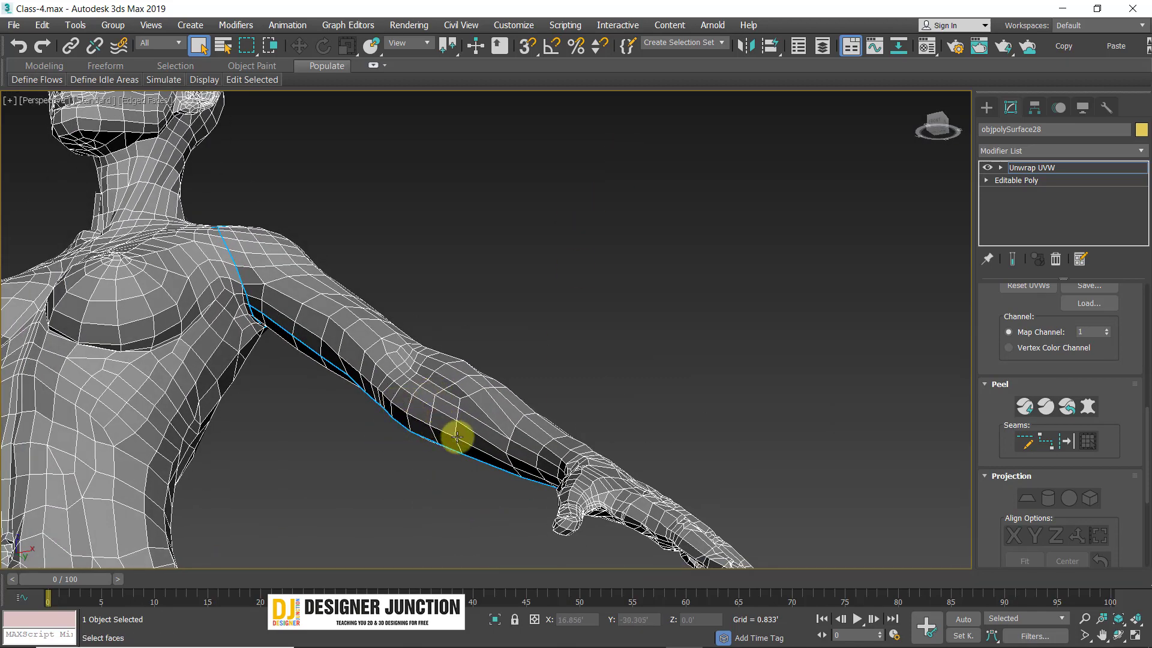
middle_click_drag(455, 437, 290, 396, "alt")
key("z")
middle_click_drag(417, 365, 534, 280, "alt")
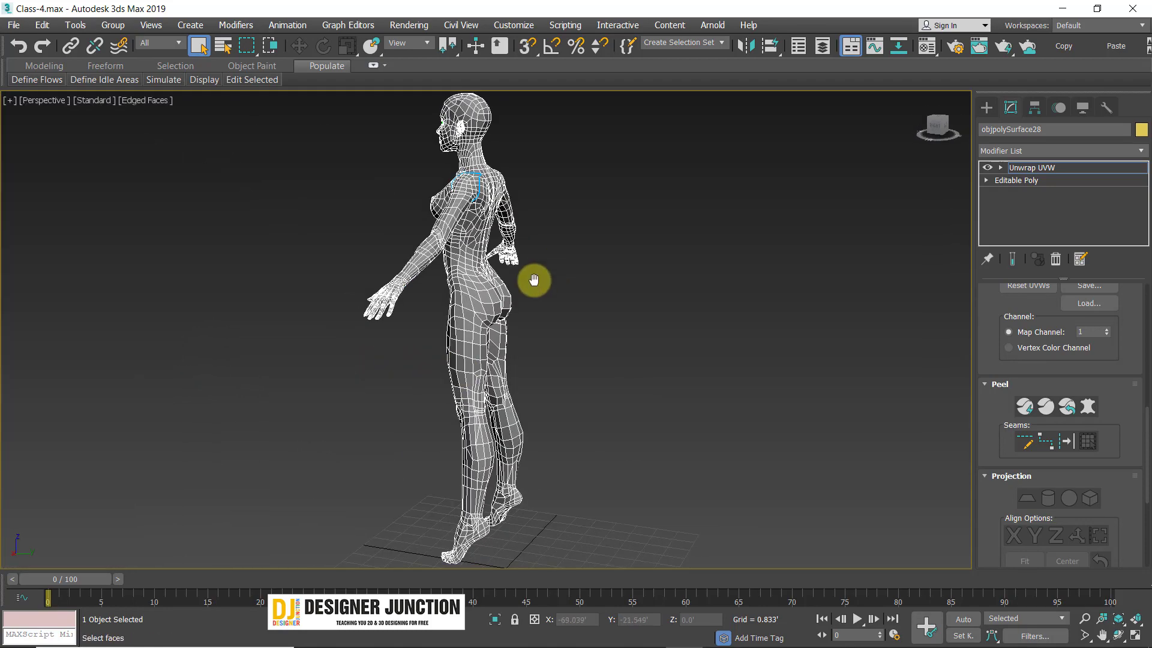
- Select a crosswise edge on the inner forearm just above the wrist
scroll(424, 314, "up", 4)
middle_click_drag(474, 198, 631, 367)
scroll(530, 404, "up", 5)
middle_click_drag(756, 456, 468, 270)
scroll(440, 343, "up", 6)
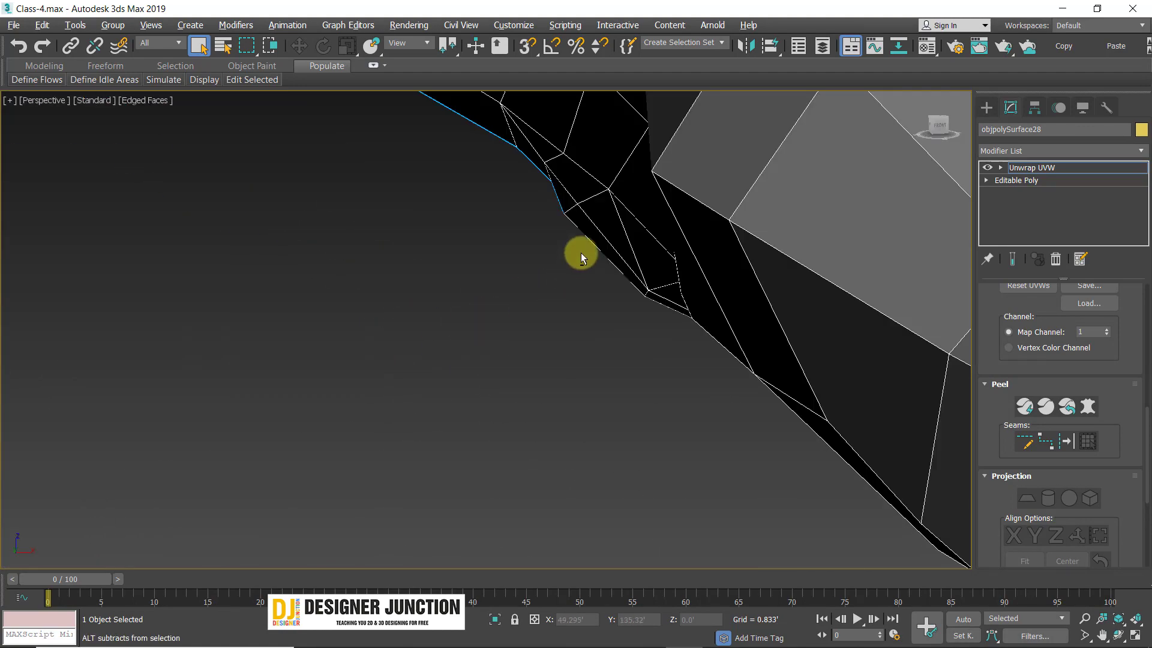
middle_click_drag(580, 256, 478, 360, "alt")
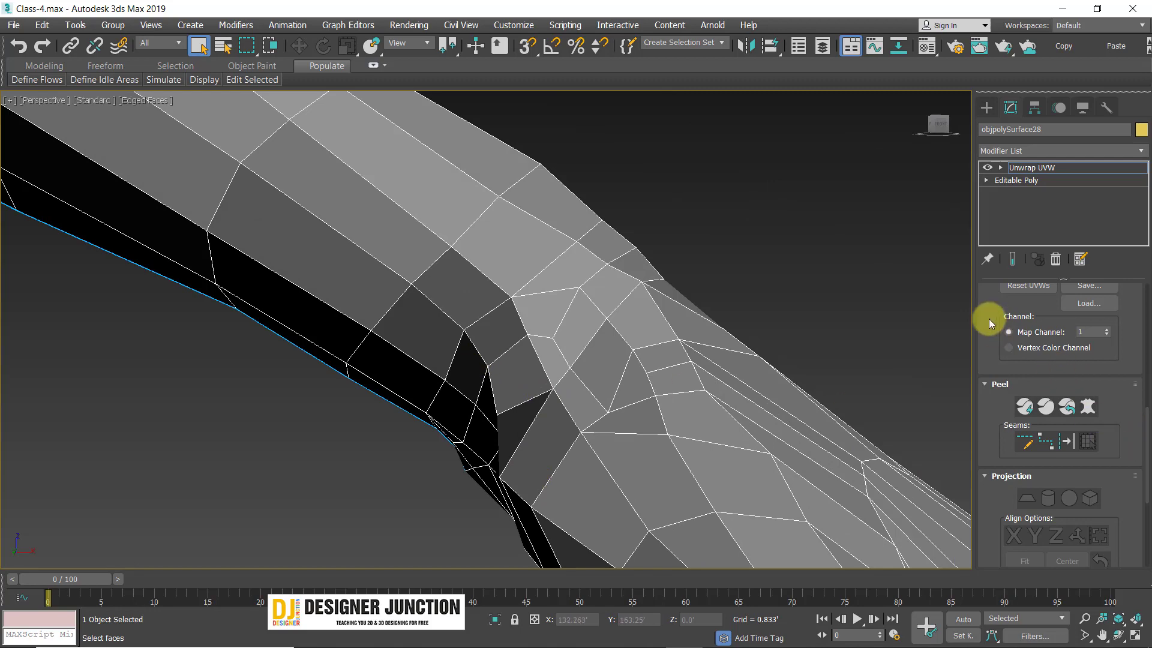
scroll(1002, 560, "up", 10)
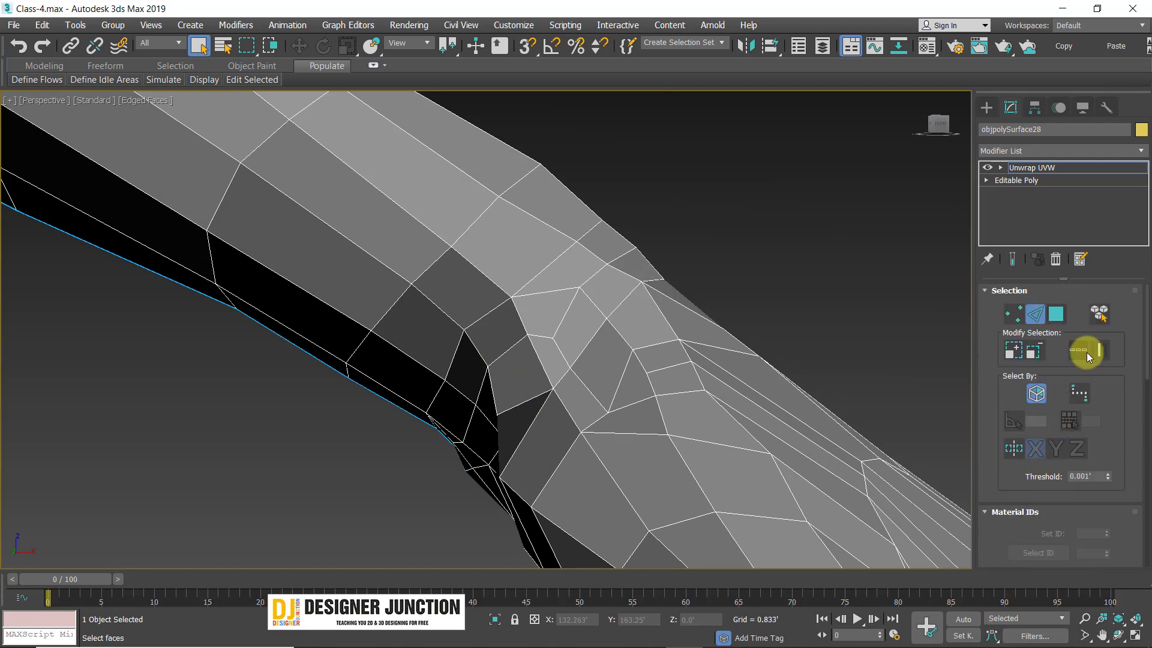
middle_click_drag(525, 365, 637, 277, "alt")
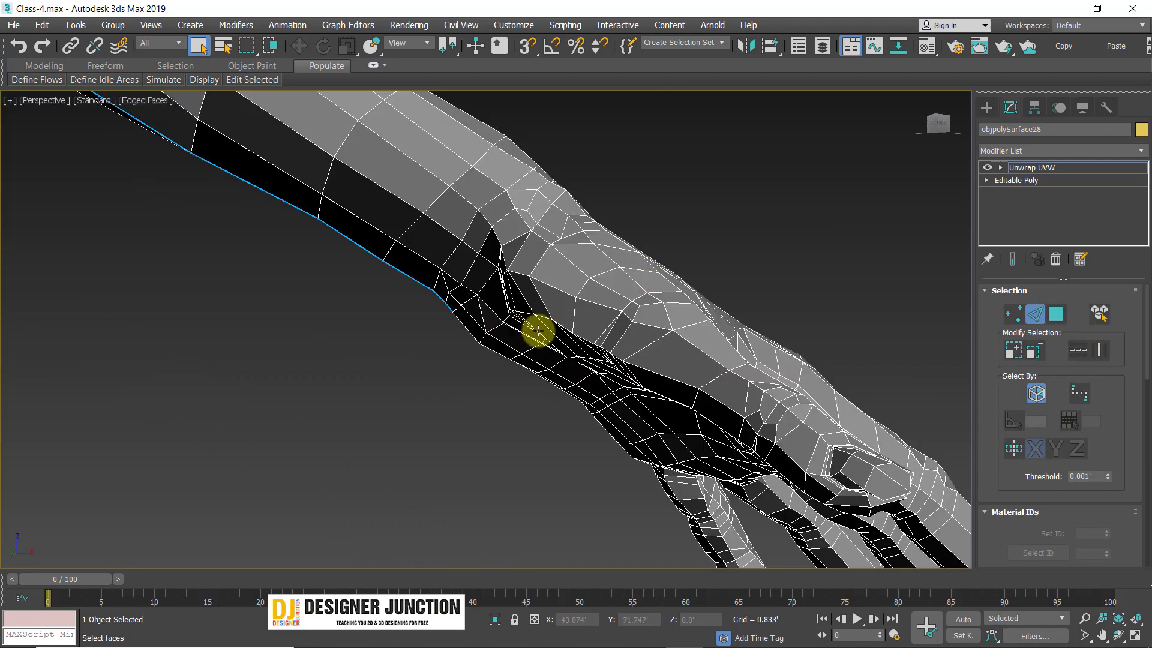
middle_click_drag(537, 332, 593, 378)
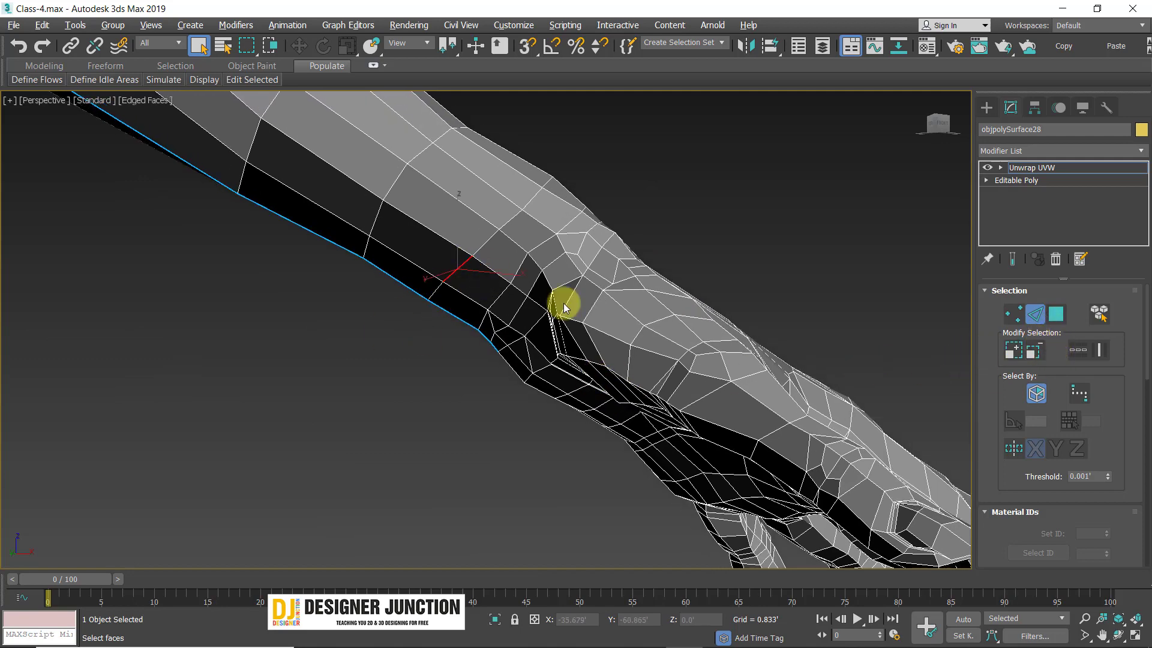
- Examine the edges around the wrist where the arm seam ends
scroll(565, 309, "down", 8)
middle_click_drag(551, 348, 513, 439, "alt")
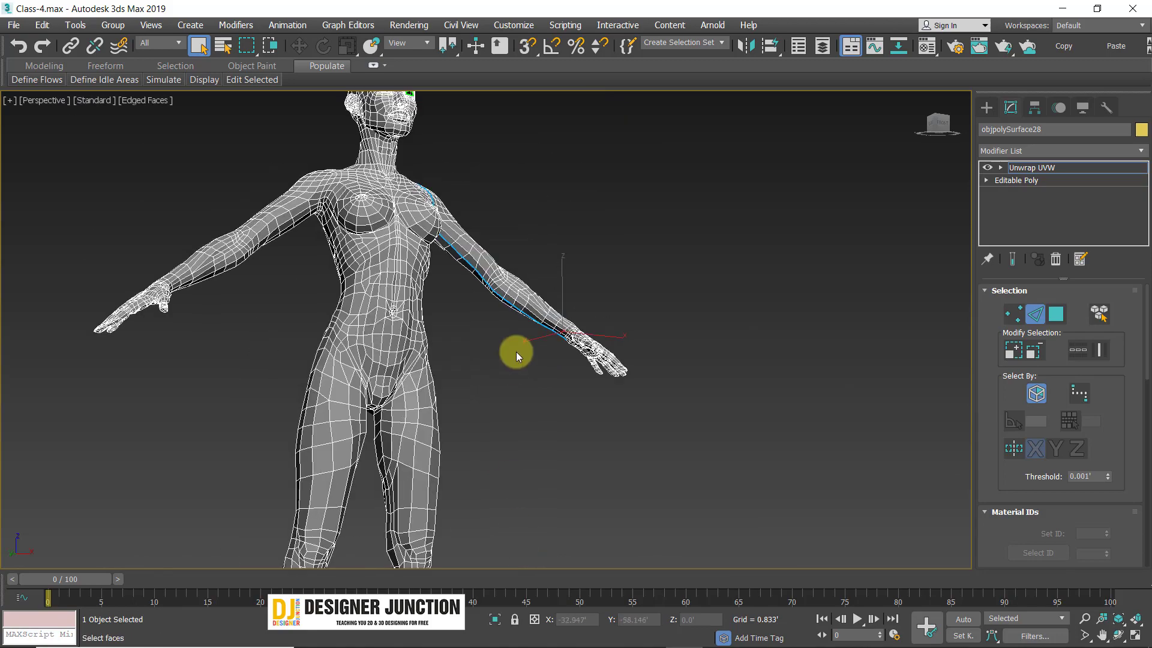
scroll(516, 352, "up", 6)
middle_click_drag(596, 272, 632, 355, "alt")
scroll(653, 295, "up", 4)
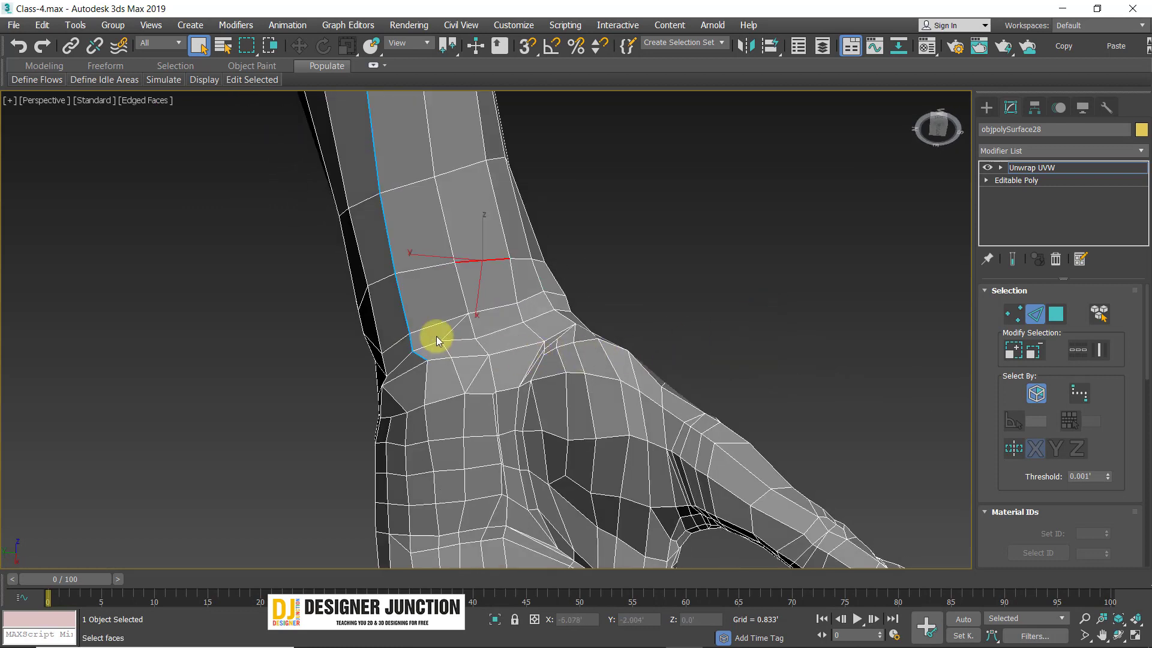
scroll(436, 341, "up", 2)
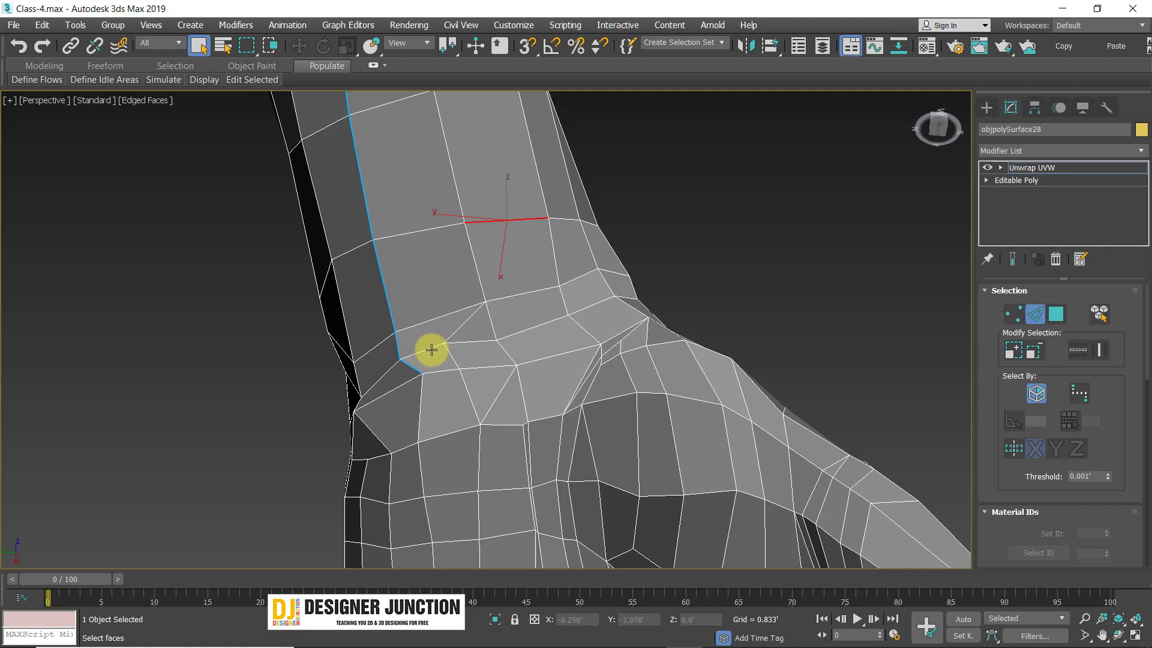
middle_click_drag(544, 345, 487, 352, "alt")
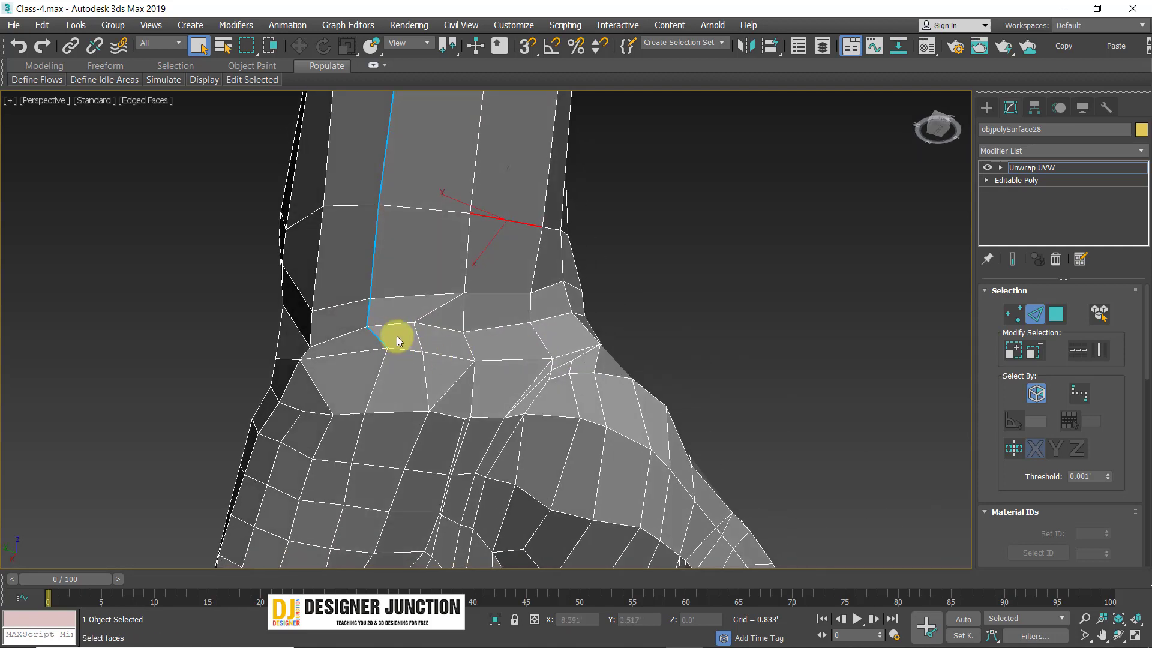
- Select the crosswise edges along the palm side of the wrist, starting where the arm seam ends
middle_click_drag(409, 329, 548, 357, "alt")
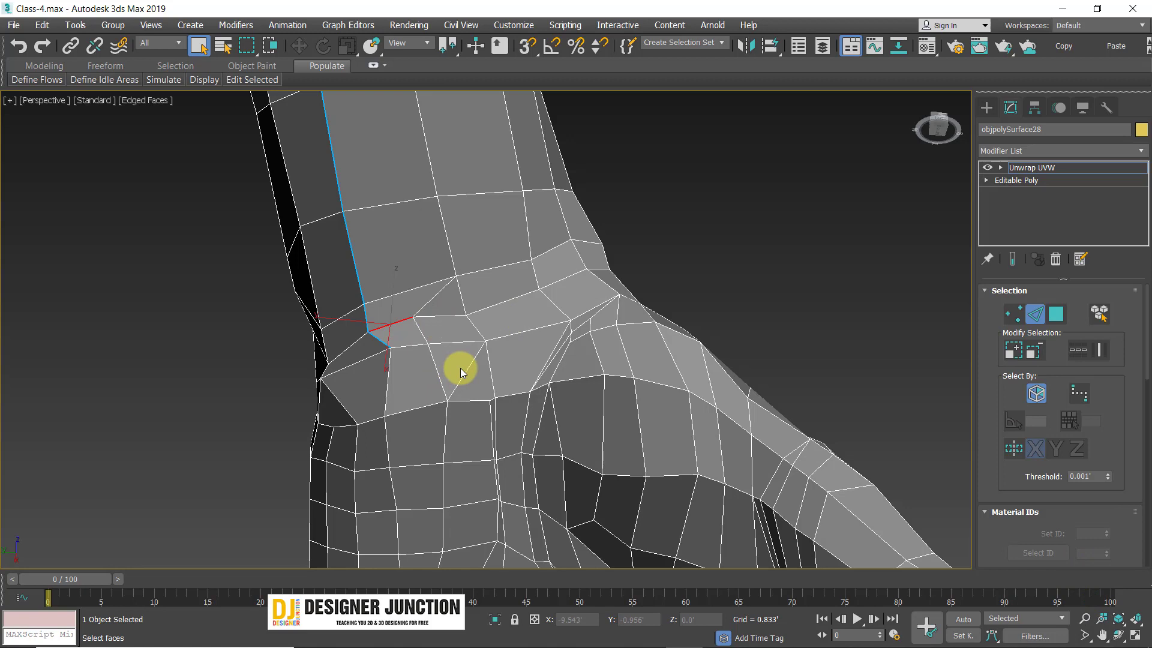
middle_click_drag(458, 412, 431, 353, "alt")
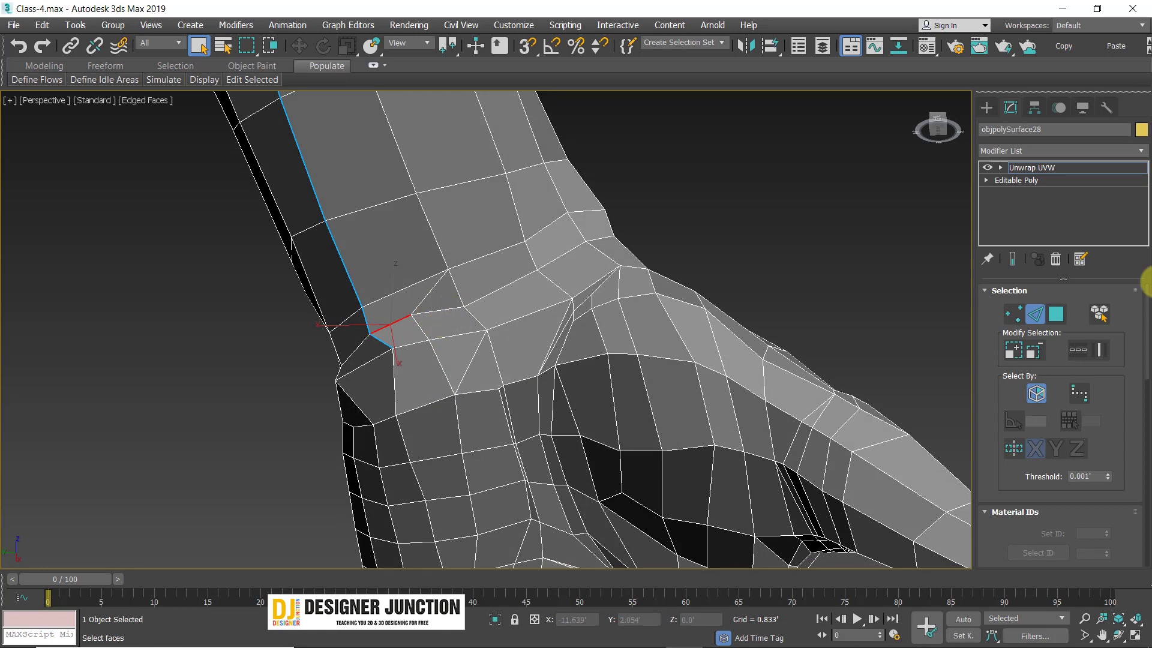
left_click(390, 336)
middle_click_drag(518, 307, 771, 382, "alt")
scroll(460, 381, "up", 3)
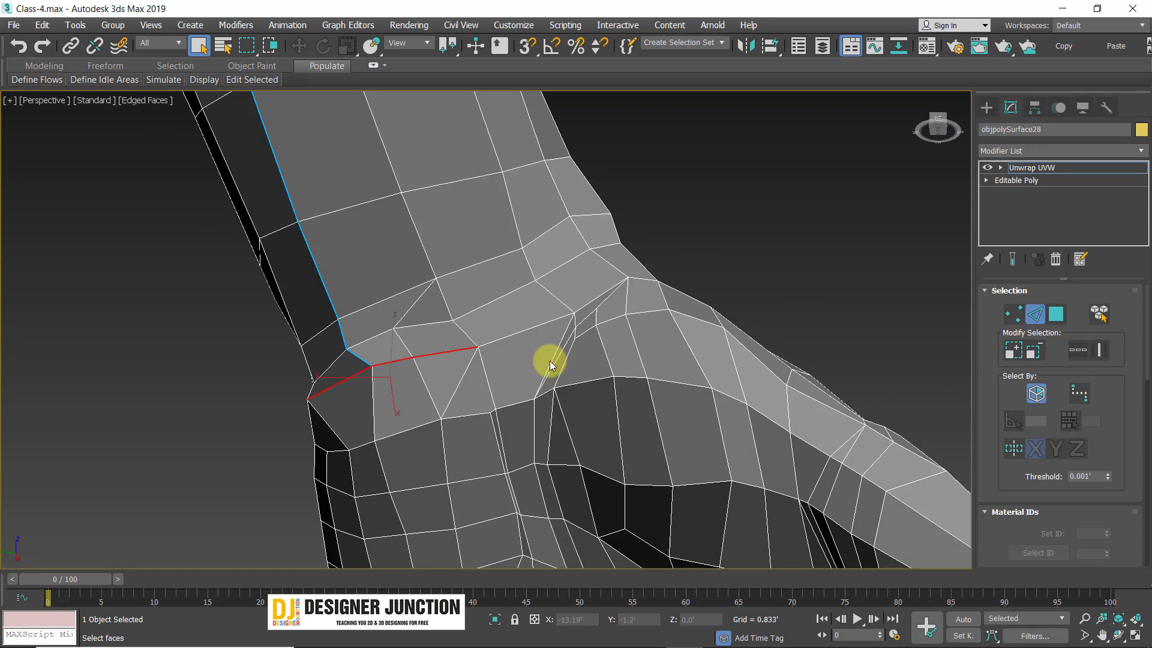
left_click(515, 334, "ctrl")
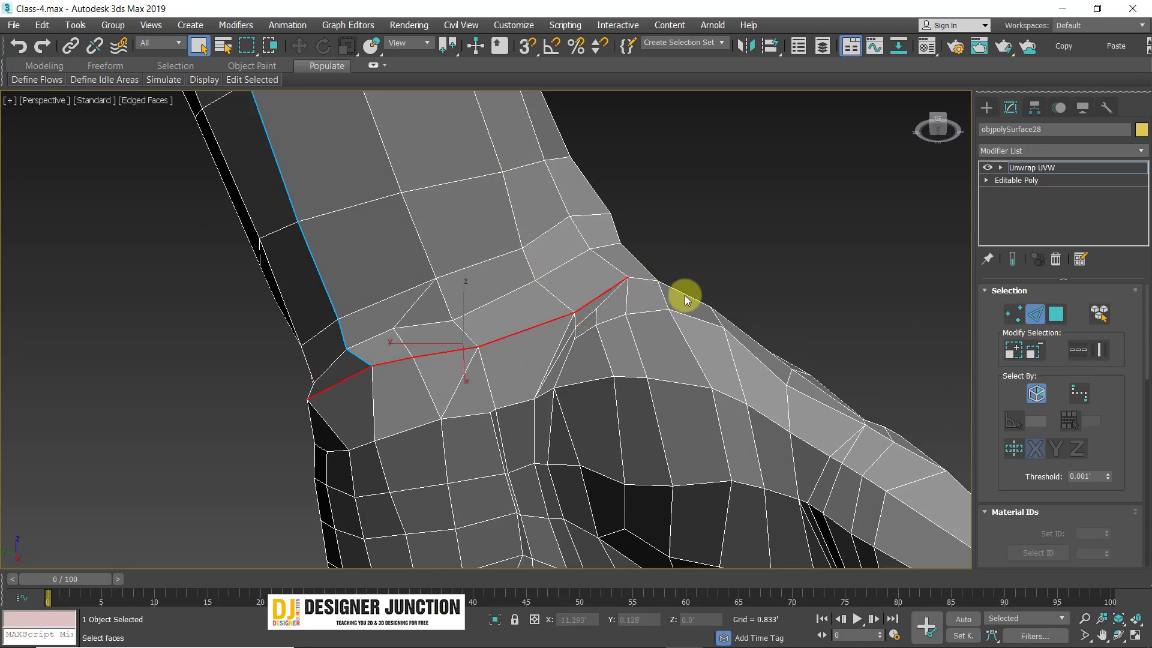
- Extend the edge selection around the thumb side and back of the wrist to close the loop at the arm seam
middle_click_drag(685, 295, 603, 315, "alt")
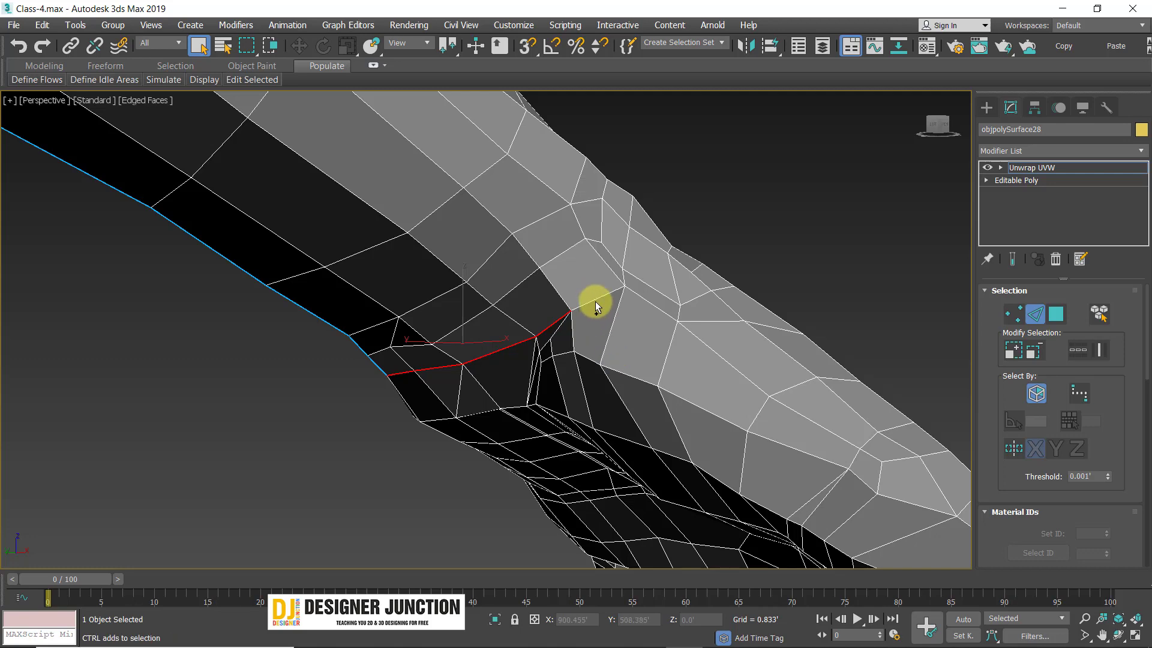
middle_click_drag(728, 293, 568, 348, "alt")
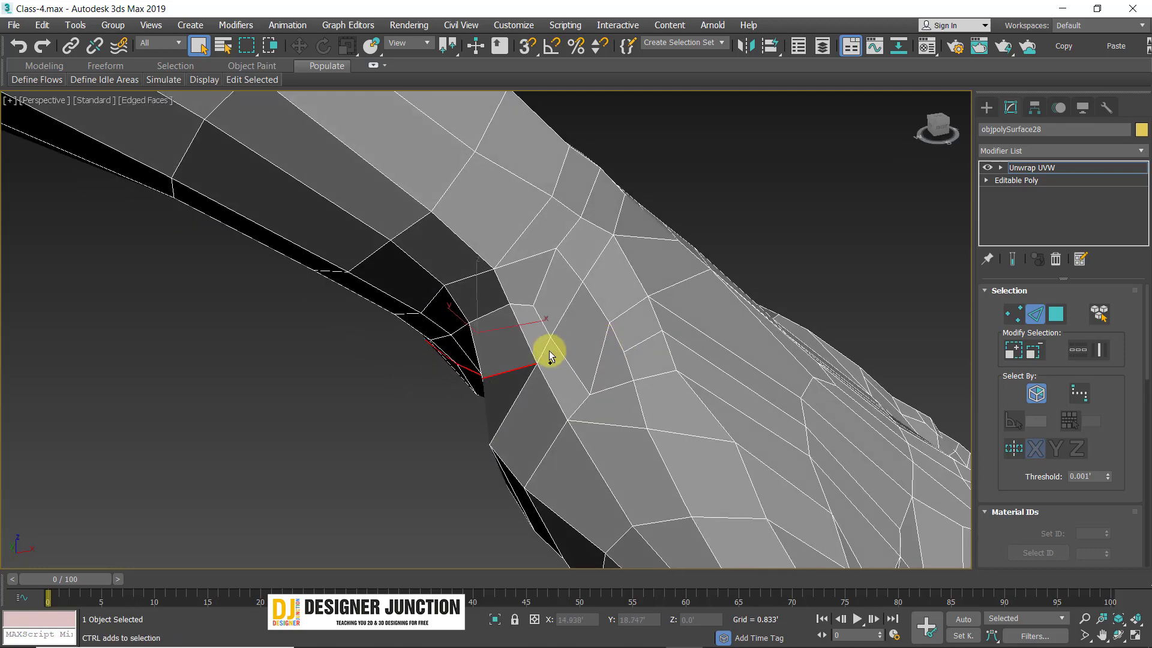
middle_click_drag(687, 271, 434, 298, "alt")
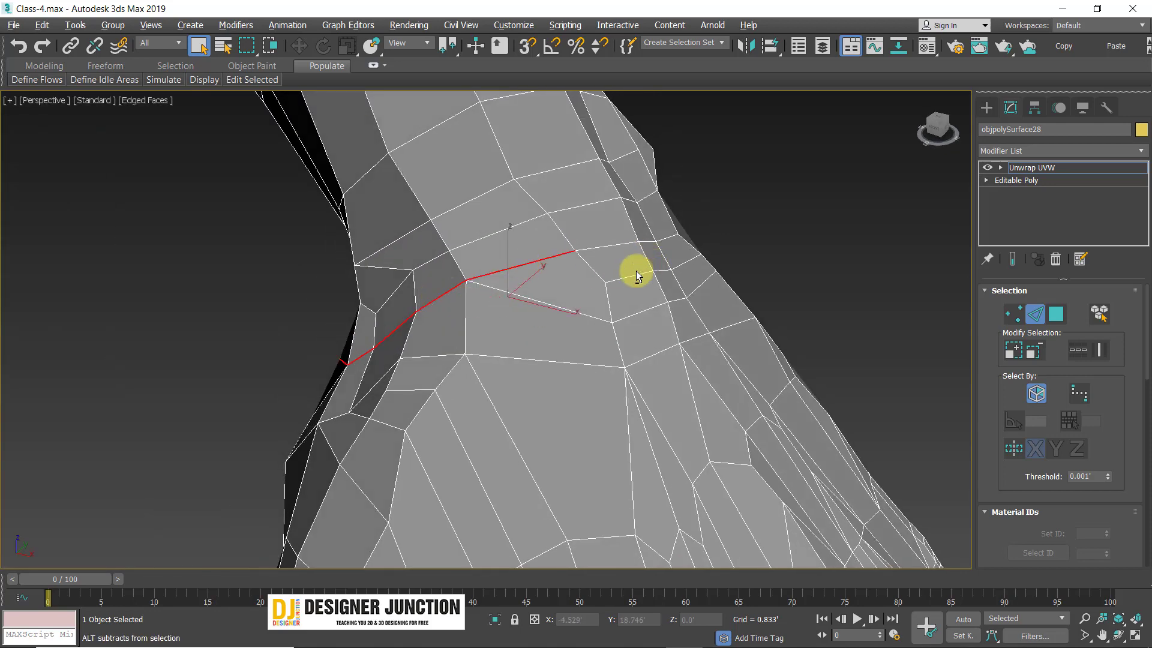
middle_click_drag(637, 275, 532, 280, "alt")
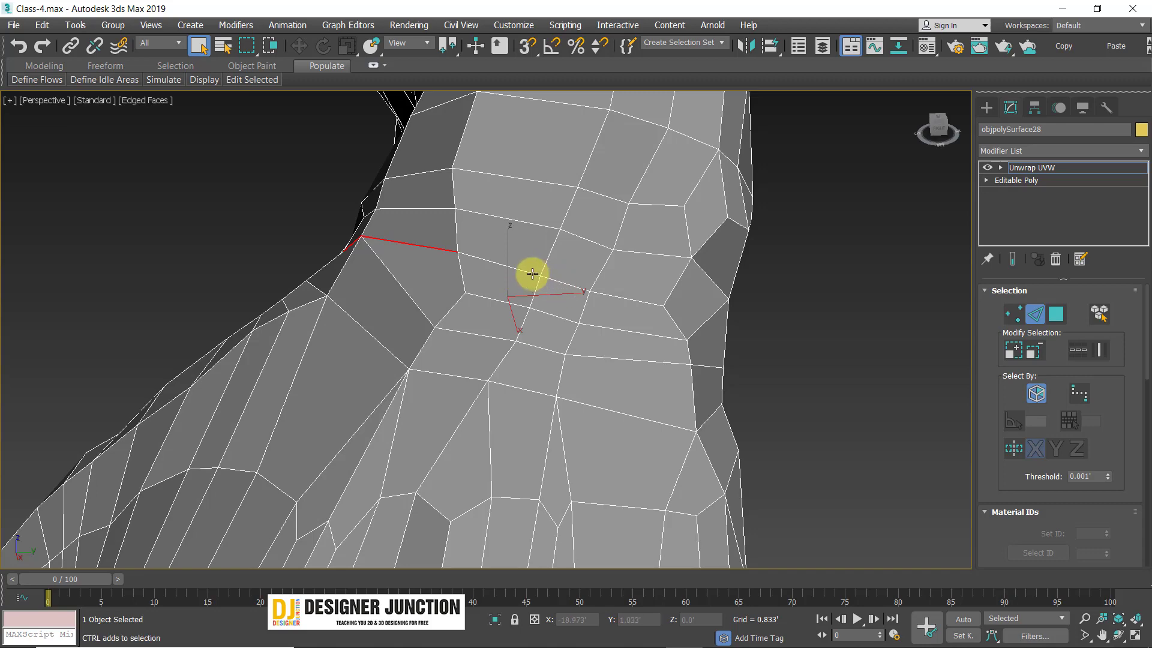
middle_click_drag(725, 337, 693, 324, "alt")
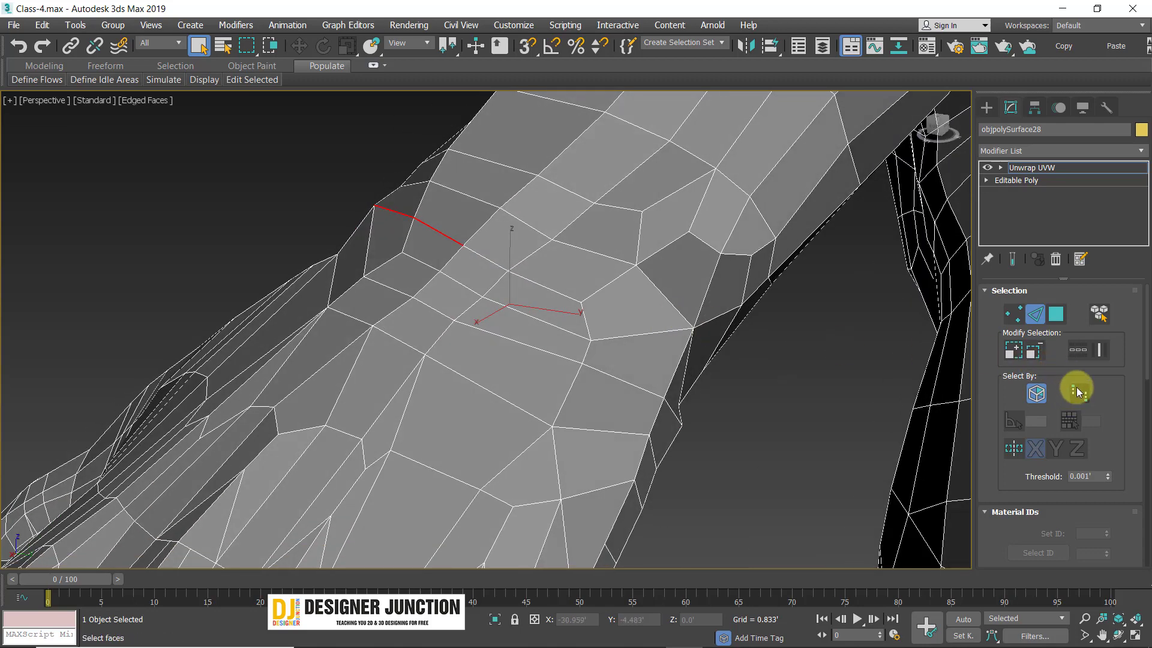
middle_click_drag(602, 312, 575, 375, "alt")
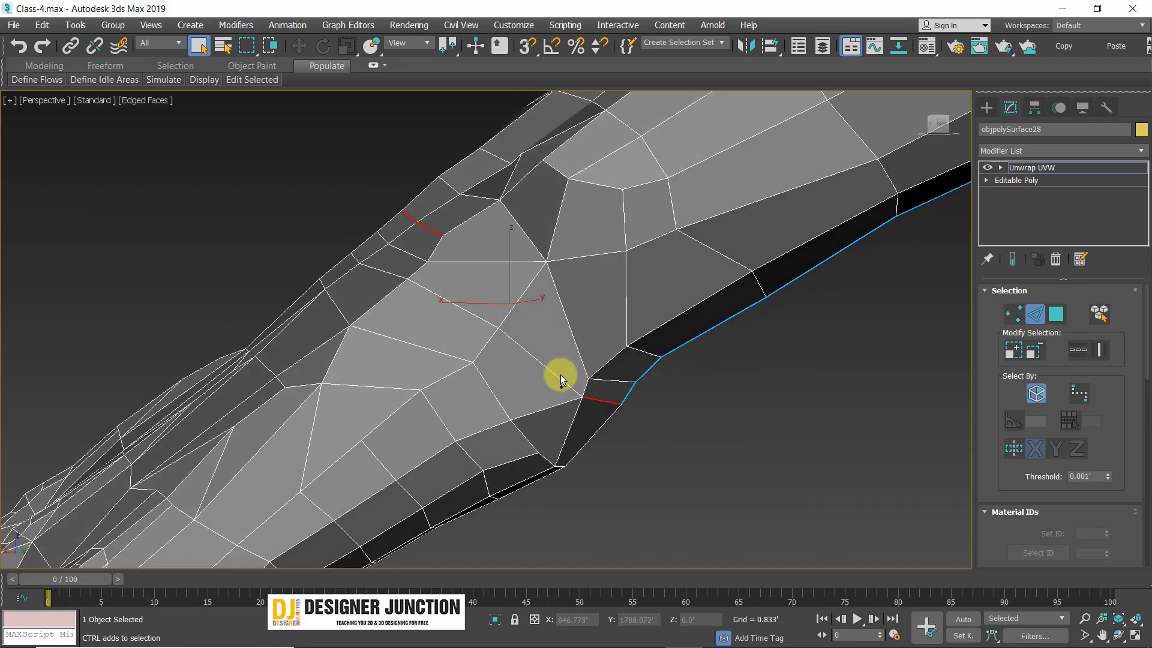
left_click(552, 372, "ctrl")
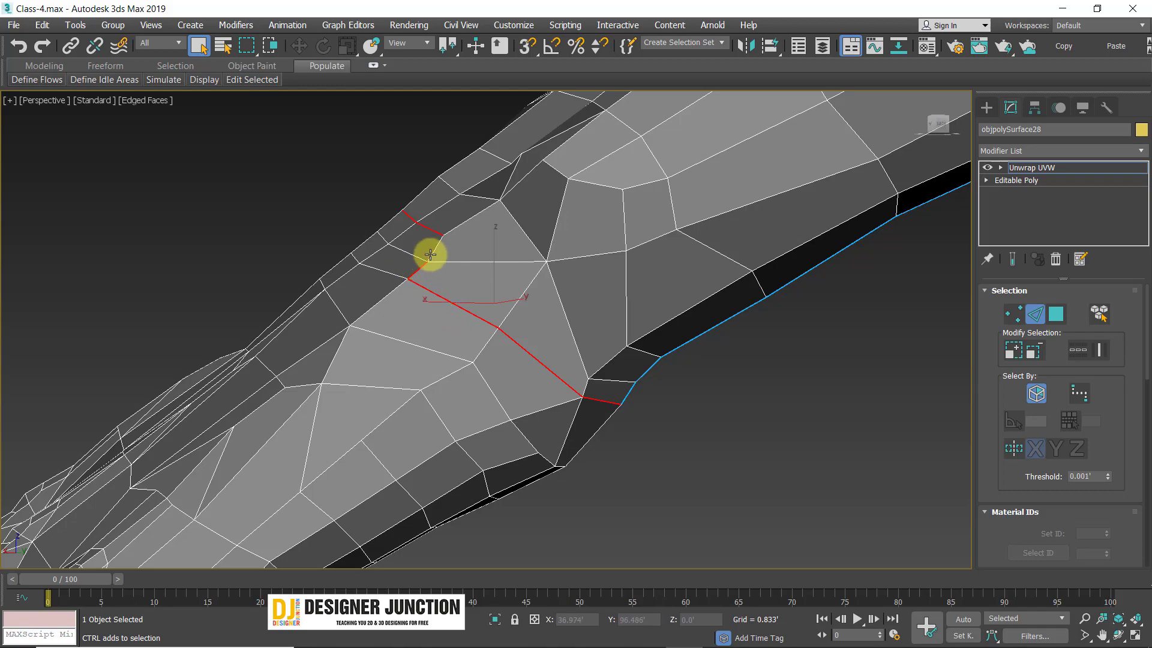
- Convert the selected edge loop around the wrist to seams
middle_click_drag(621, 319, 760, 357, "alt")
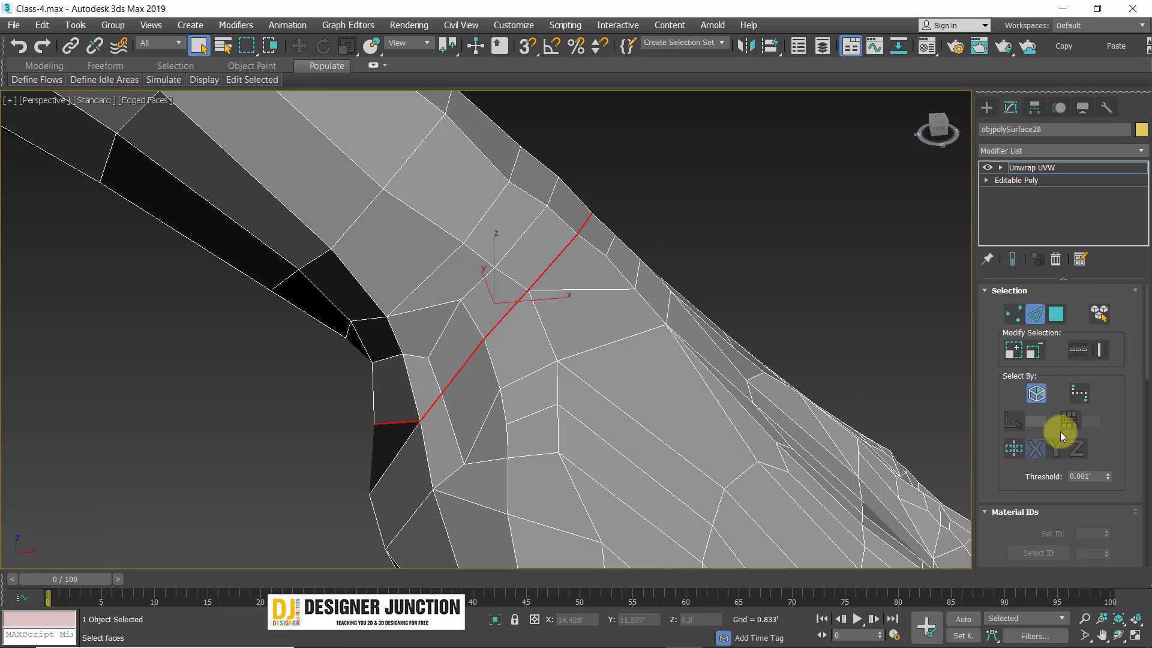
left_click_drag(1128, 396, 1122, 307)
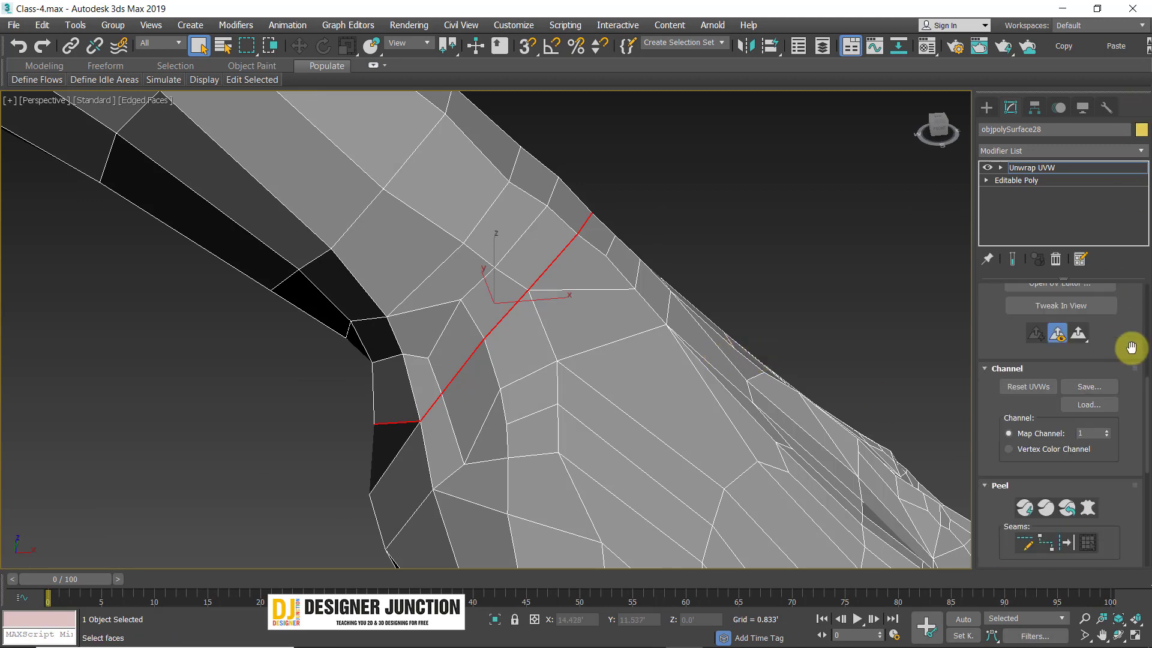
left_click_drag(1131, 348, 1135, 227)
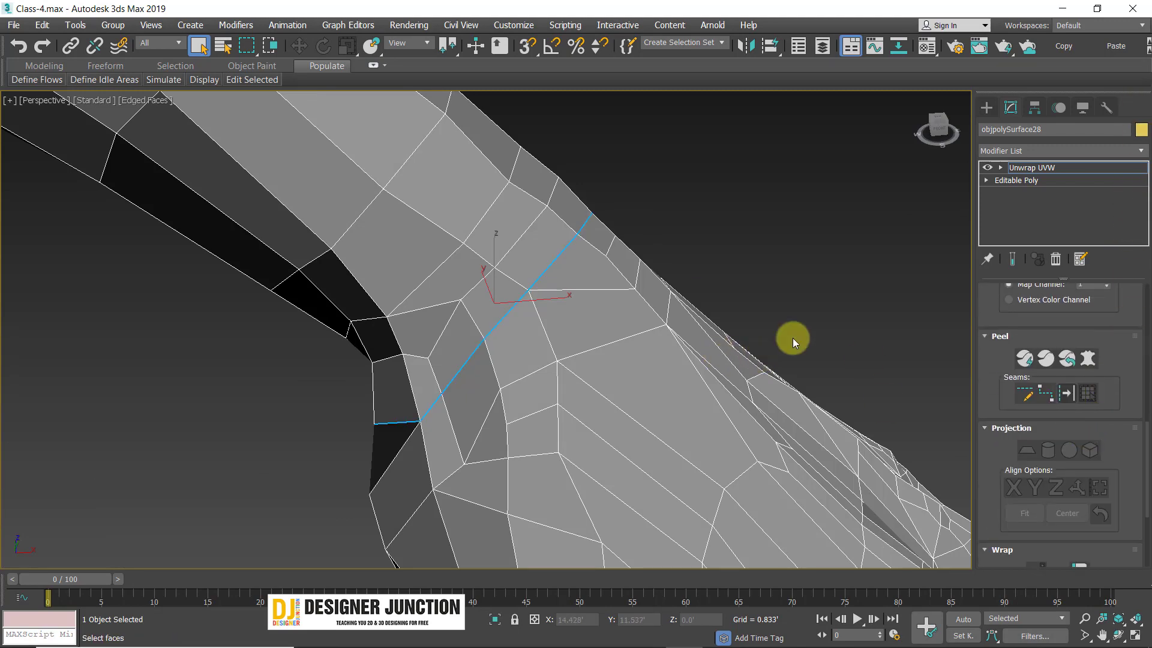
- Examine the seams at the shoulder, along the arm and around the wrist, as well as the hand below them
middle_click_drag(793, 339, 560, 396, "alt")
scroll(553, 336, "down", 5)
middle_click_drag(553, 337, 514, 348, "alt")
scroll(528, 360, "up", 3)
scroll(514, 347, "down", 5)
middle_click_drag(373, 235, 496, 352)
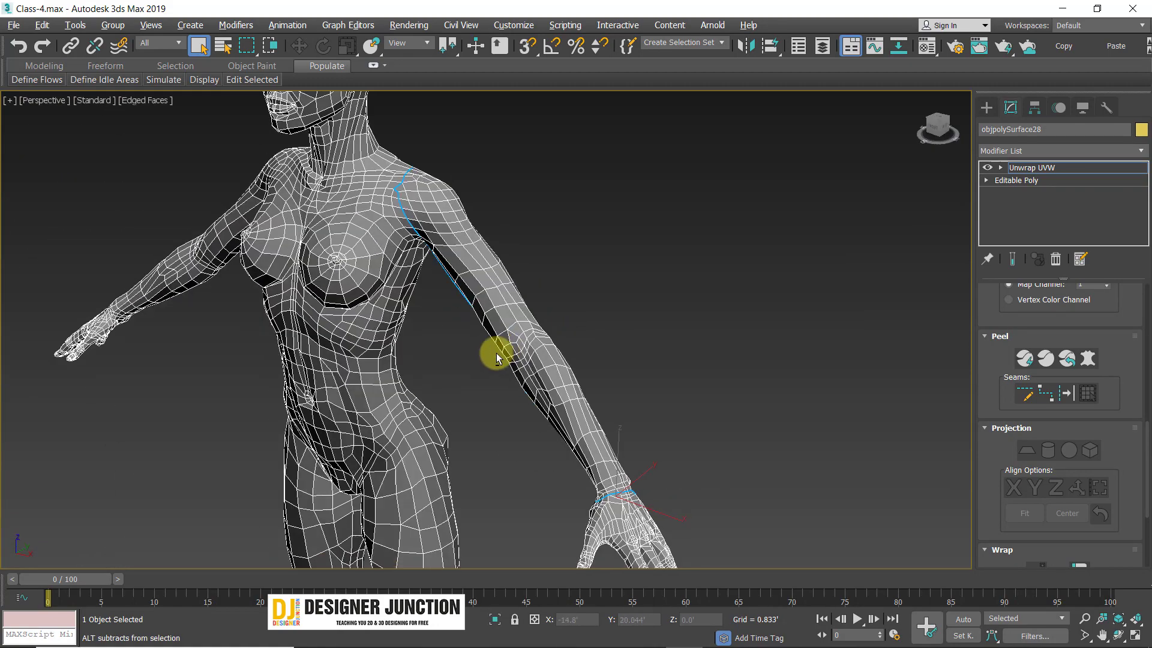
middle_click_drag(565, 353, 522, 306, "alt")
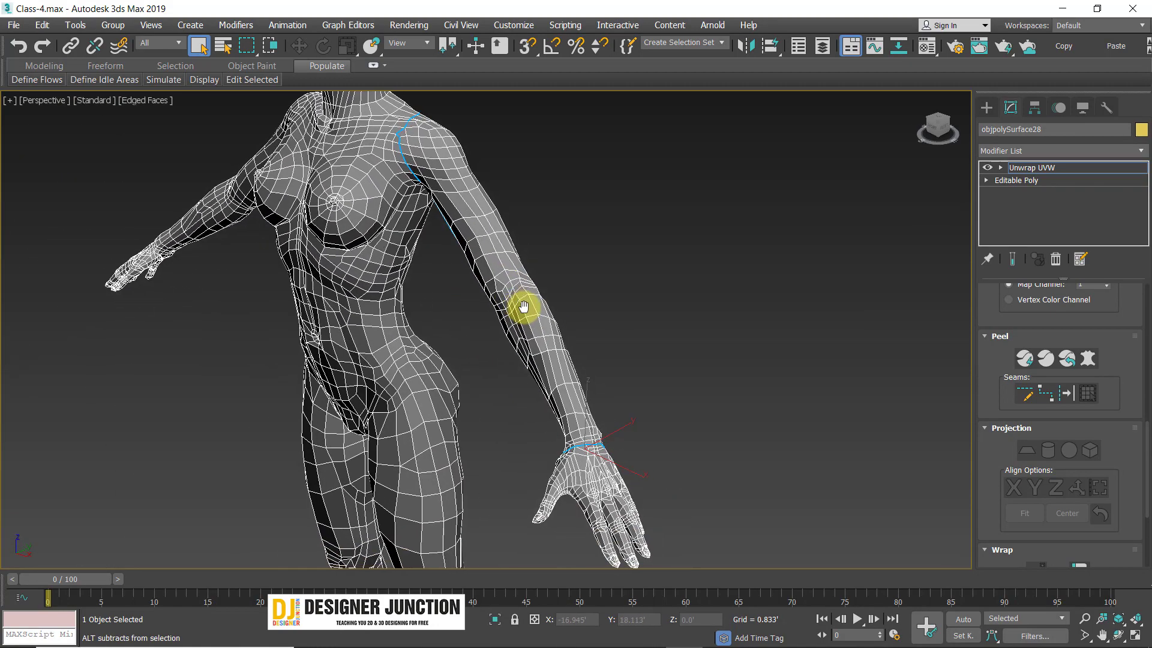
scroll(610, 463, "up", 5)
scroll(569, 373, "down", 5)
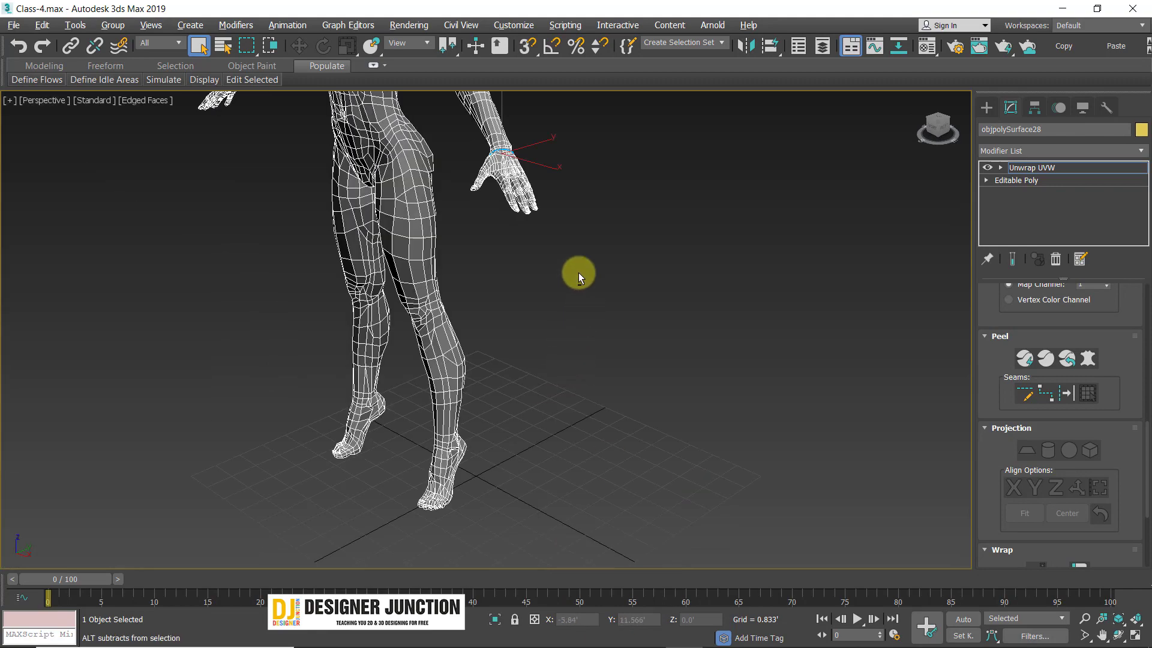
middle_click_drag(578, 272, 576, 468, "alt")
scroll(633, 489, "down", 10)
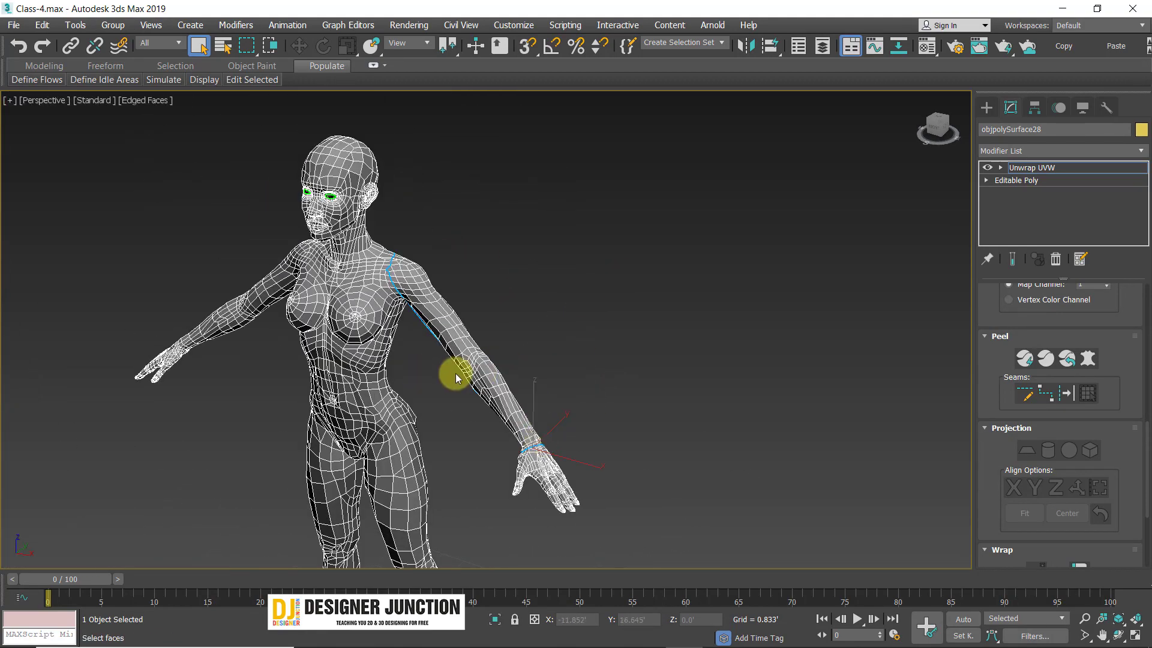
middle_click_drag(456, 374, 297, 246)
scroll(351, 249, "up", 10)
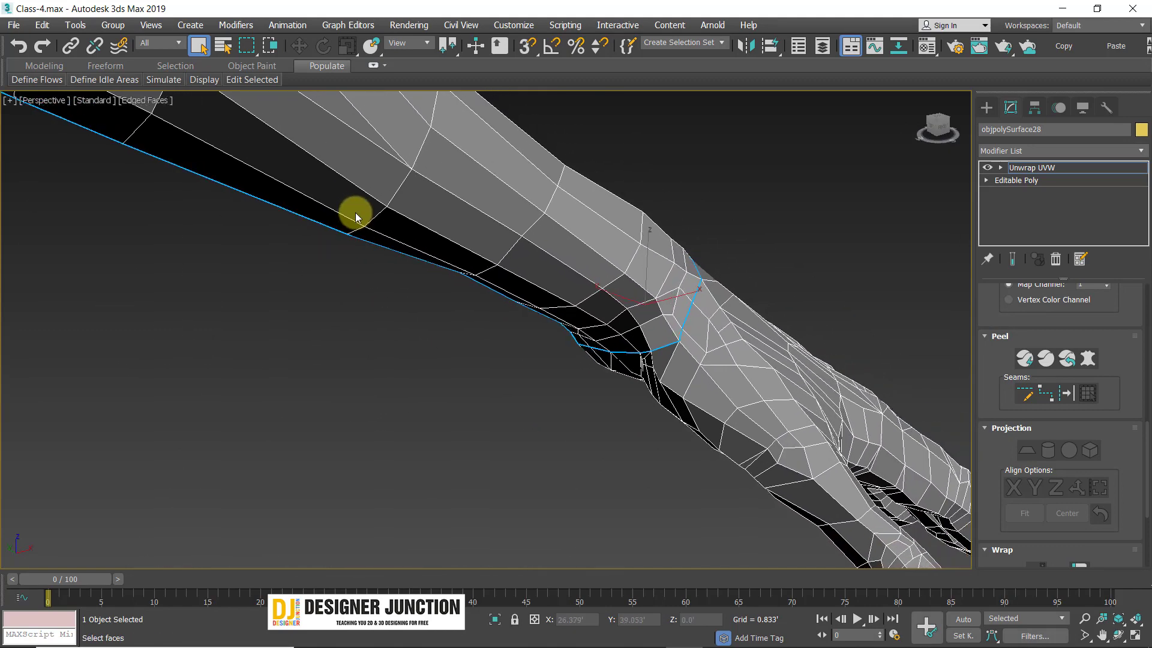
middle_click_drag(888, 338, 398, 299)
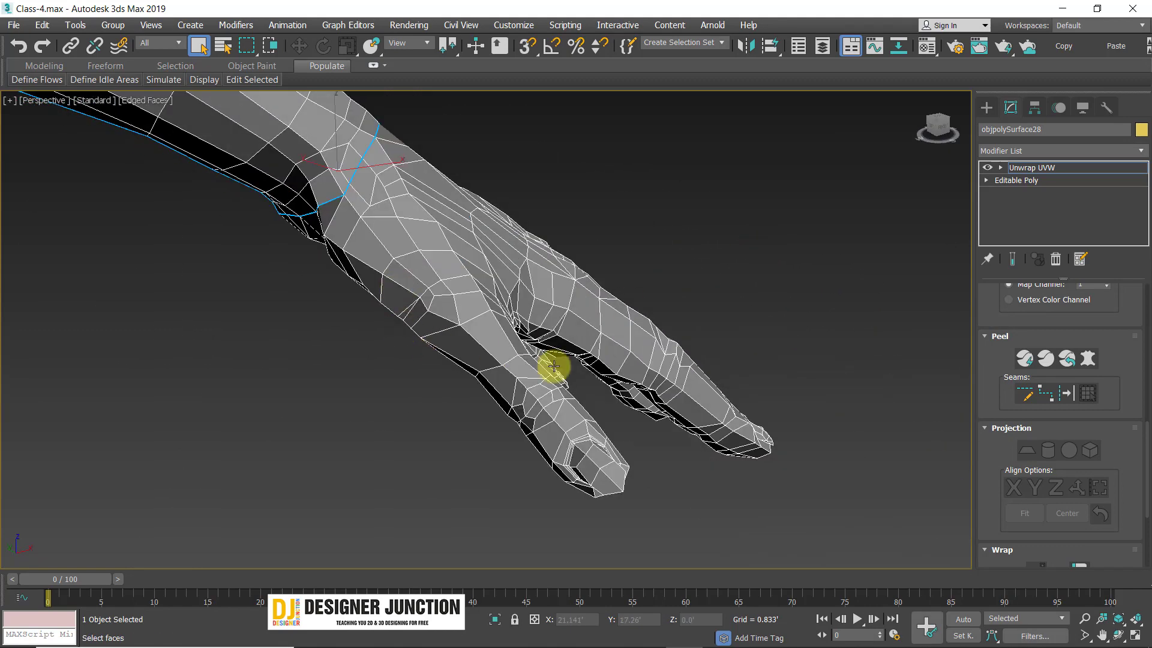
middle_click_drag(488, 360, 518, 354, "alt")
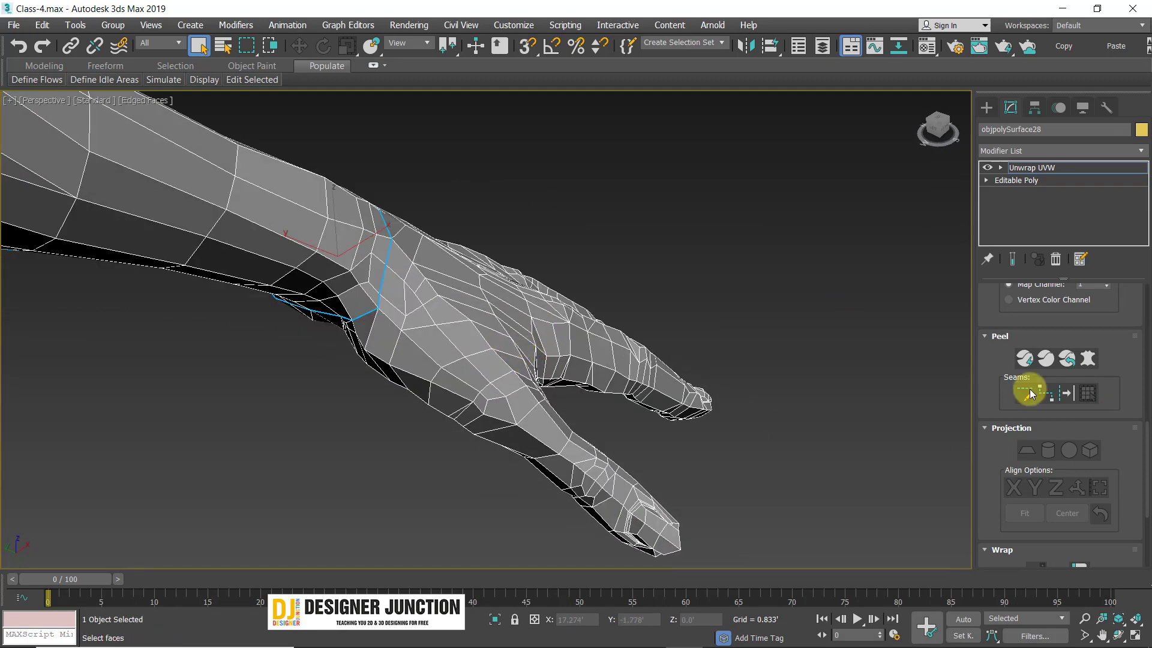
- Select the edges running from the wrist seam along the side of the hand and thumb, and expand them with Loop
scroll(1060, 308, "up", 10)
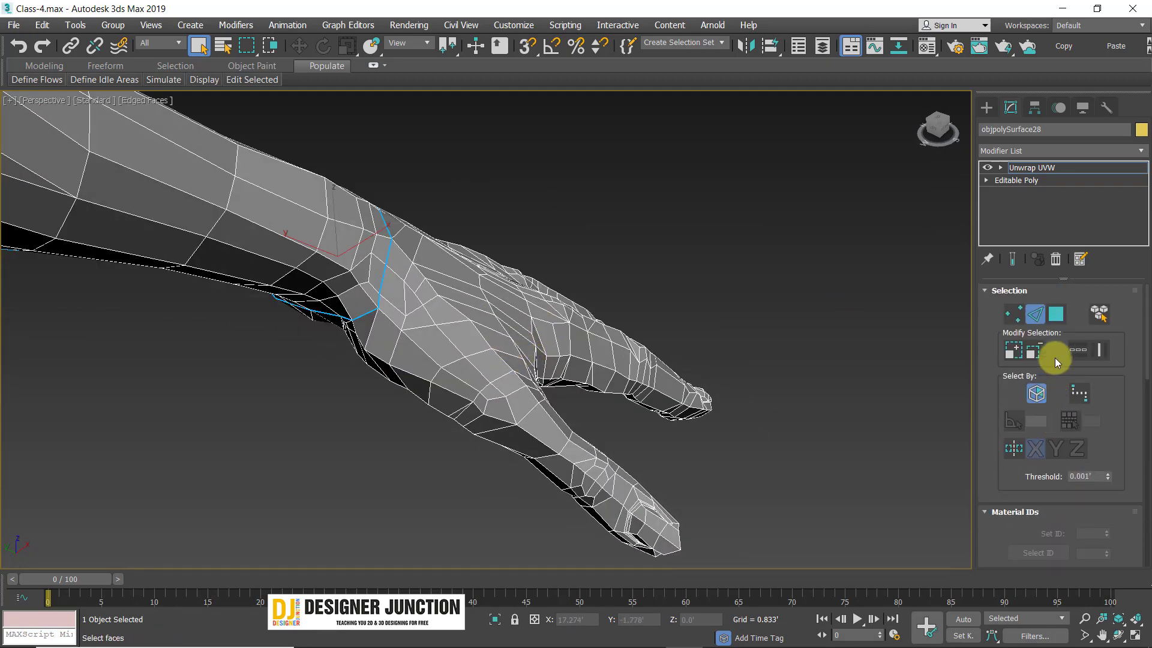
middle_click_drag(442, 347, 447, 284, "alt")
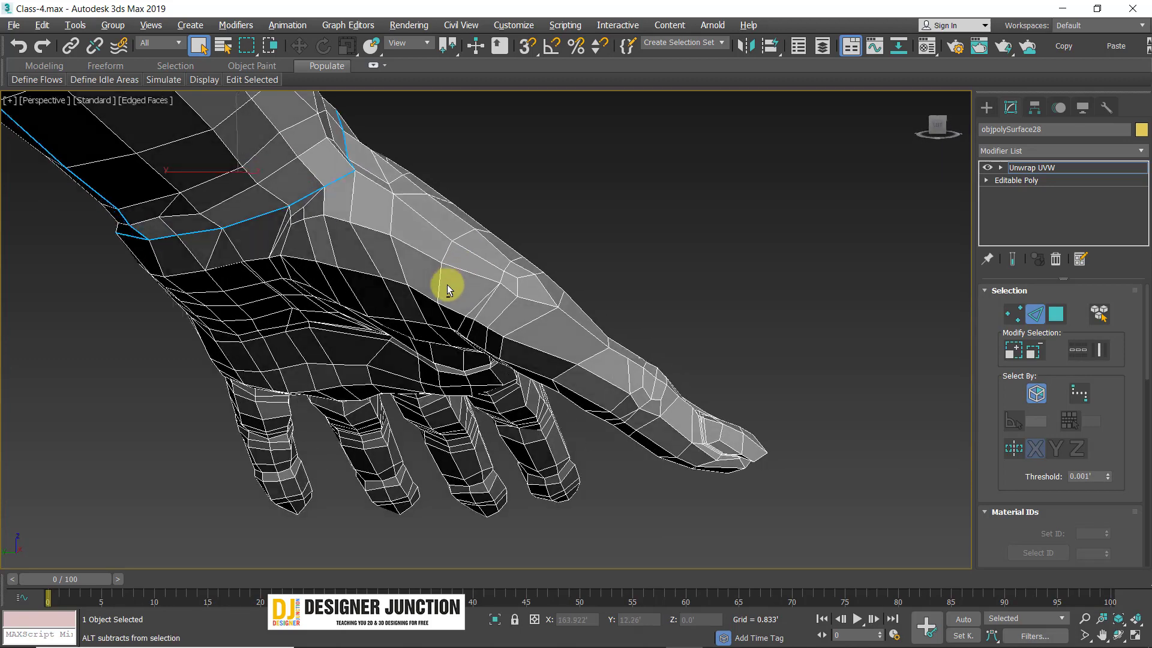
scroll(342, 206, "up", 3)
middle_click_drag(342, 206, 321, 240)
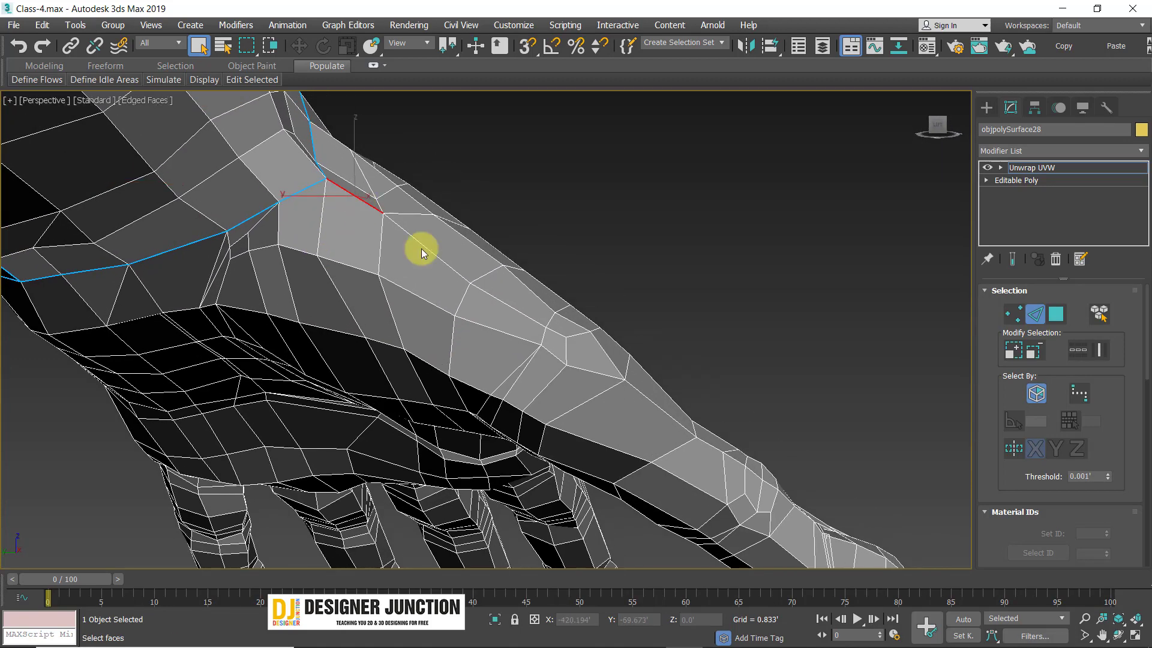
middle_click_drag(421, 249, 498, 272, "alt")
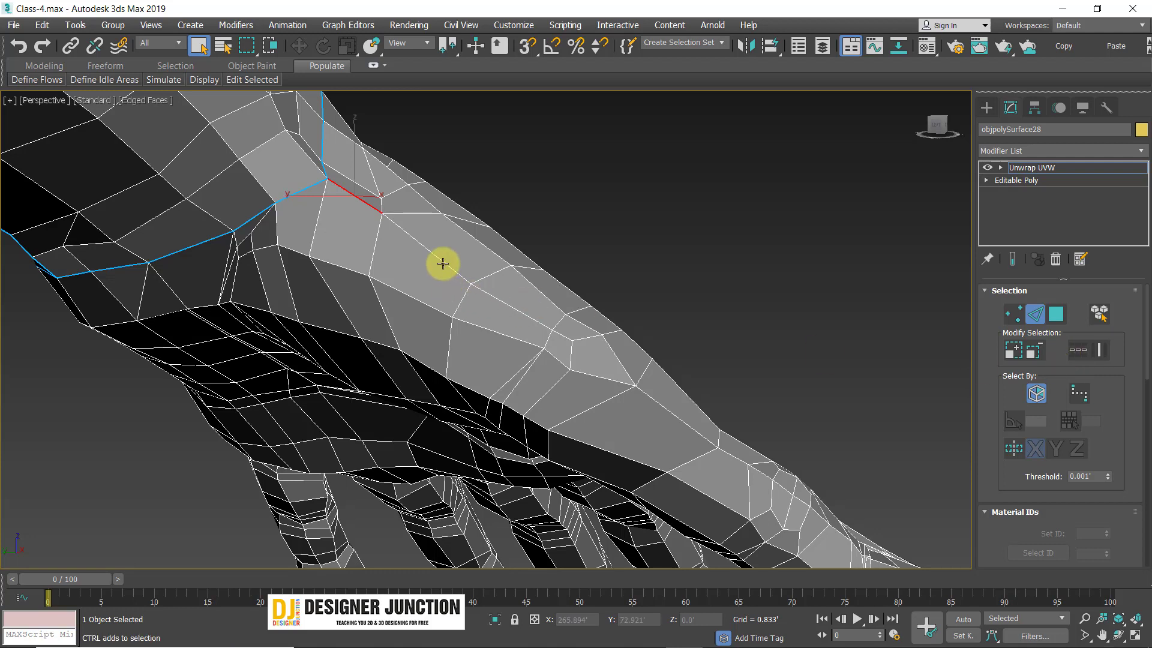
left_click(523, 315, "ctrl")
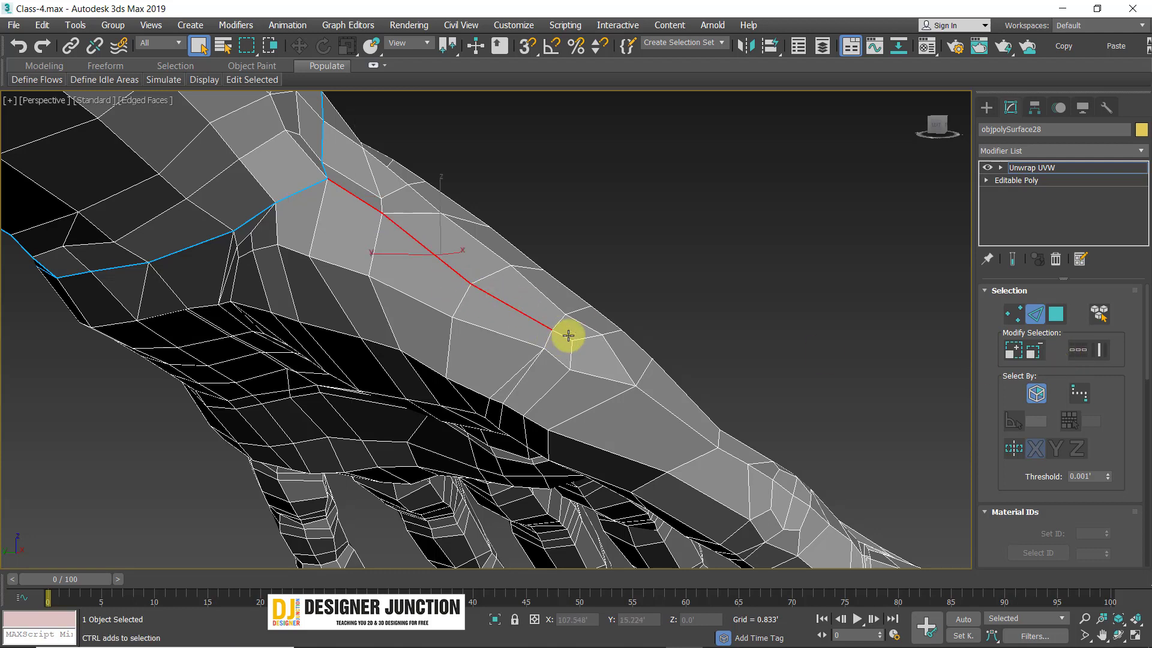
left_click(596, 378, "ctrl")
middle_click_drag(794, 465, 615, 344)
left_click(505, 299, "ctrl")
left_click(1079, 355)
- Select the edge loops running along both sides and around the tips of the index, middle and ring fingers
middle_click_drag(606, 294, 376, 208, "alt")
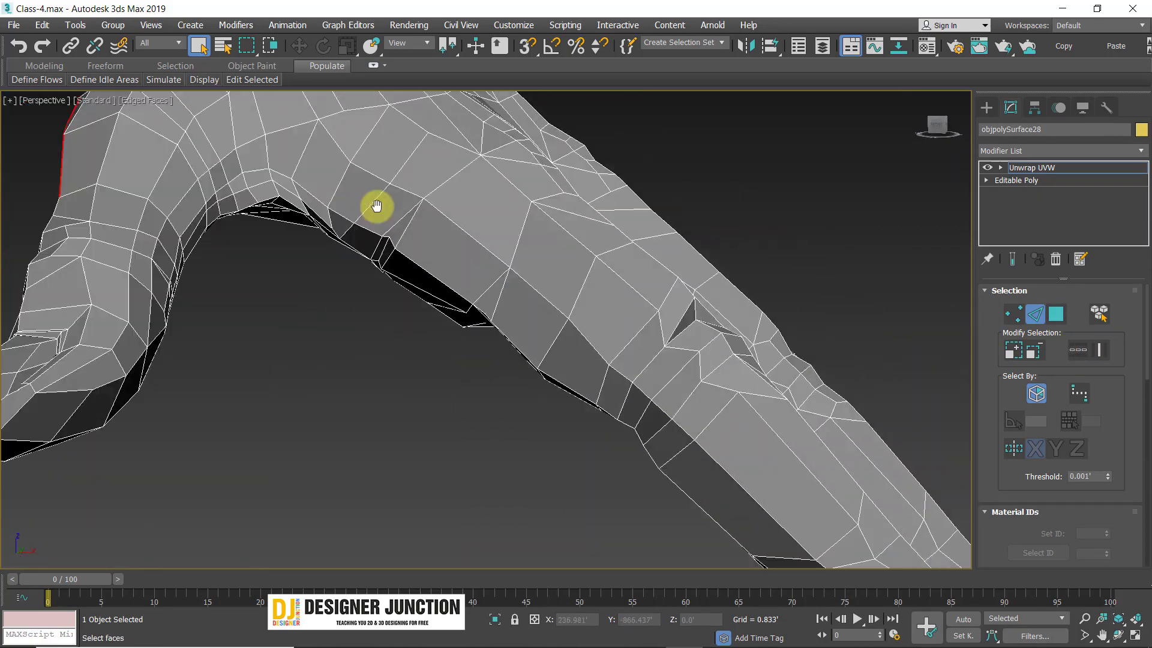
scroll(375, 208, "down", 3)
middle_click_drag(654, 354, 556, 301)
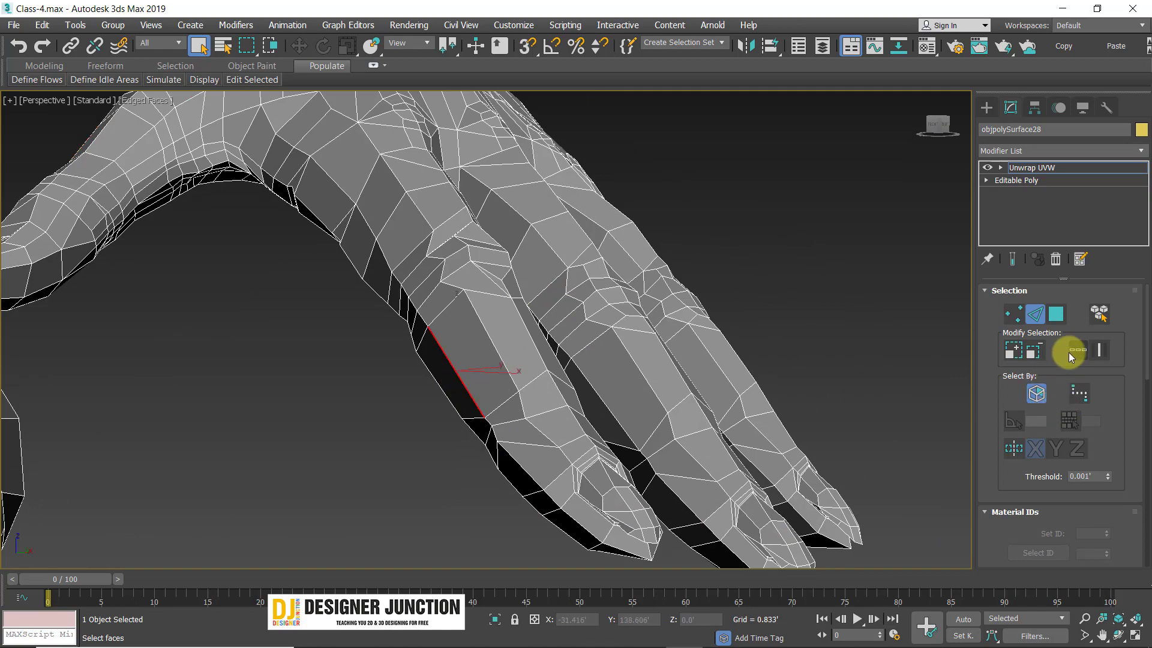
middle_click_drag(690, 384, 651, 483, "alt")
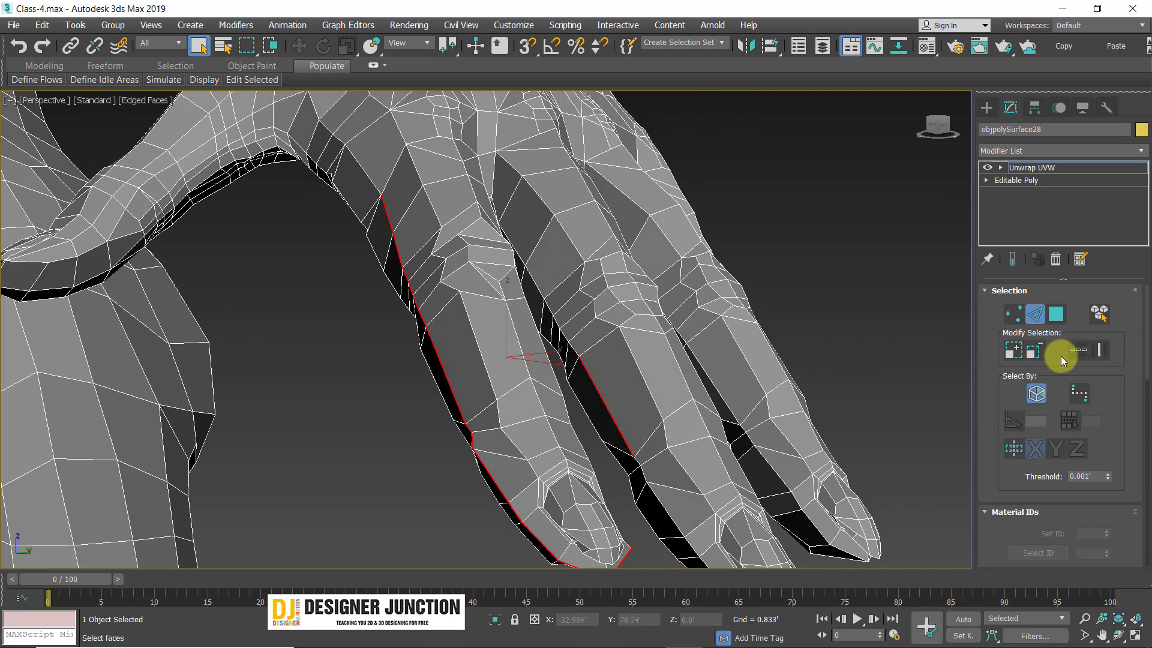
middle_click_drag(658, 398, 776, 357, "alt")
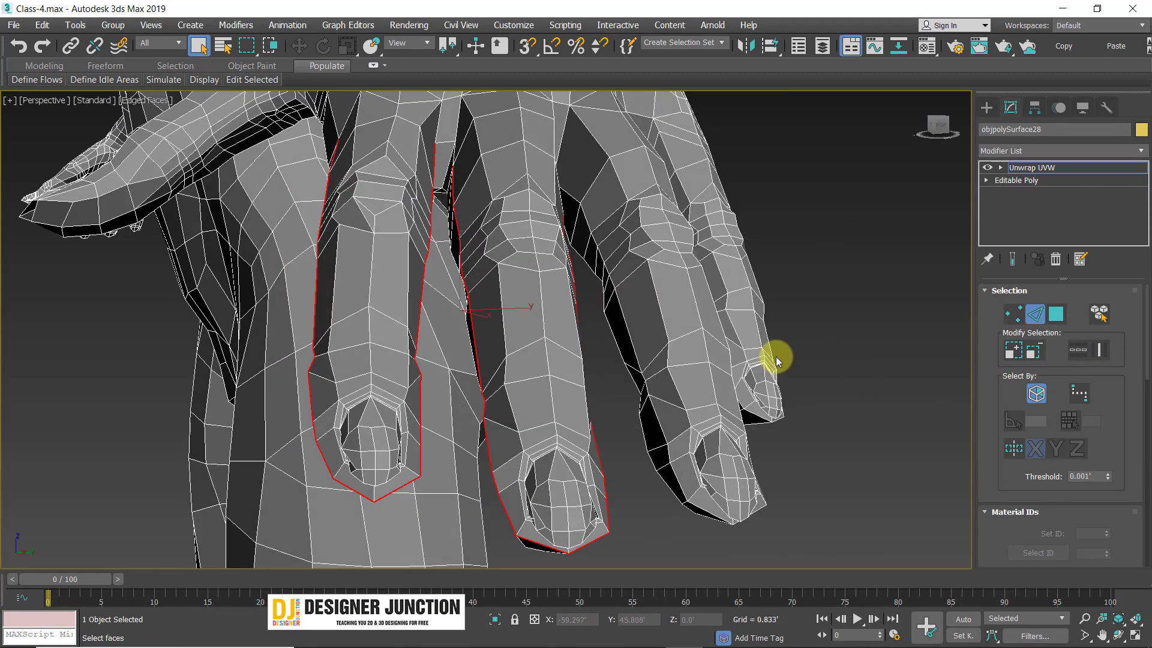
left_click(634, 349, "ctrl")
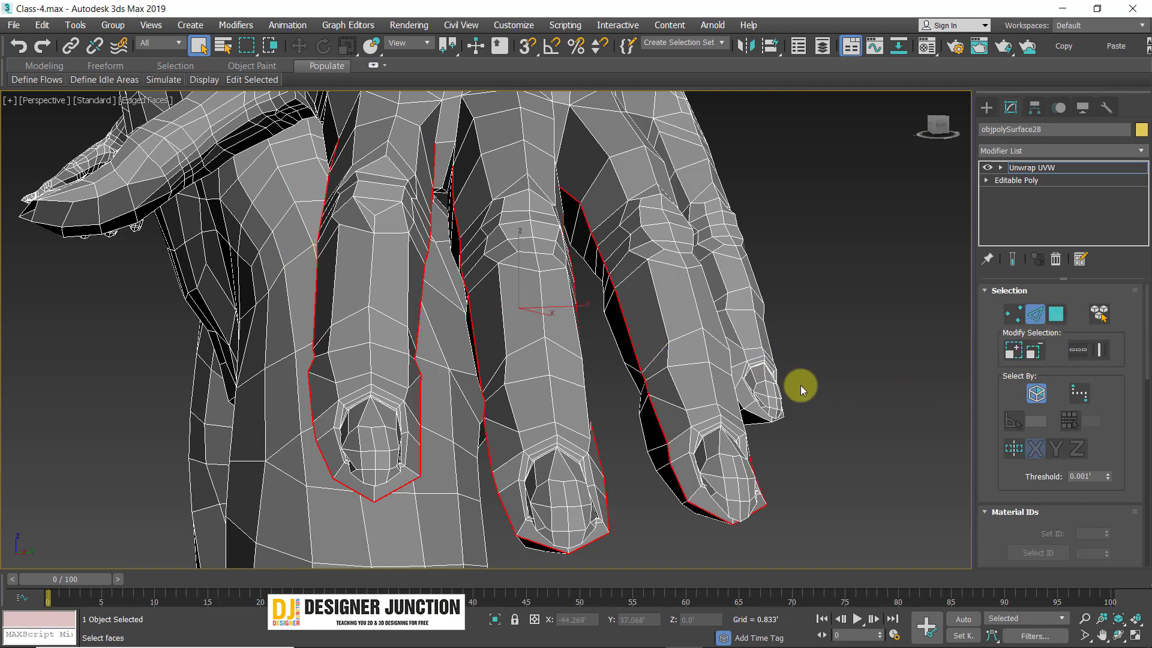
- Add the edges along both sides of the little finger to the selected finger edges
middle_click_drag(802, 385, 694, 411, "alt")
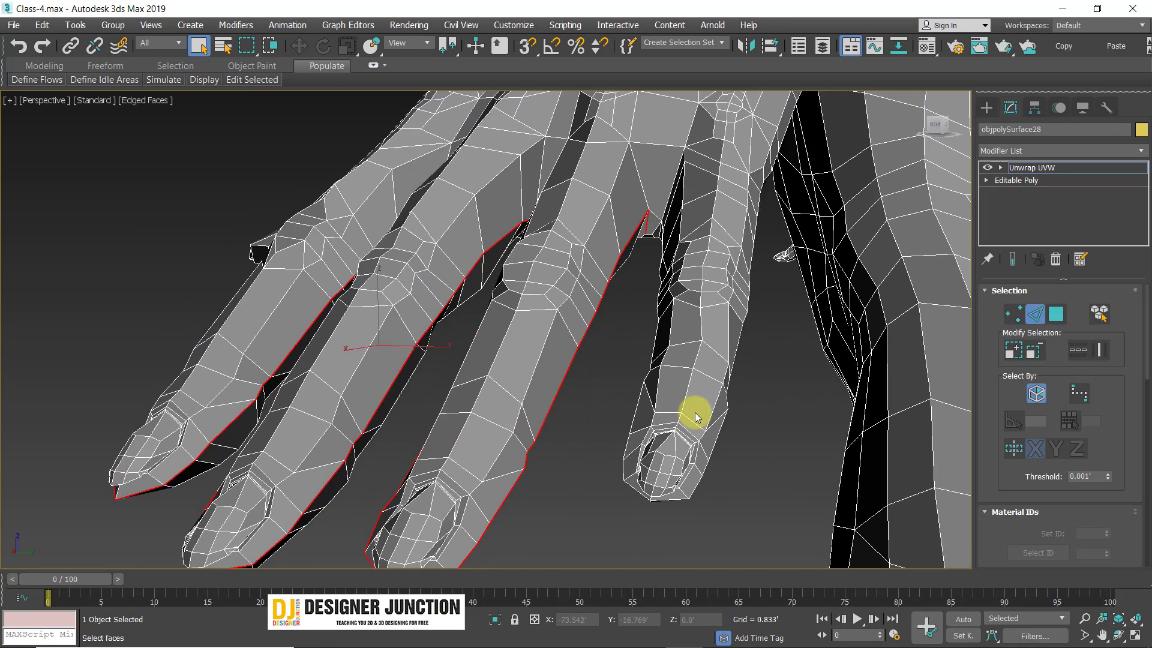
scroll(696, 408, "up", 5)
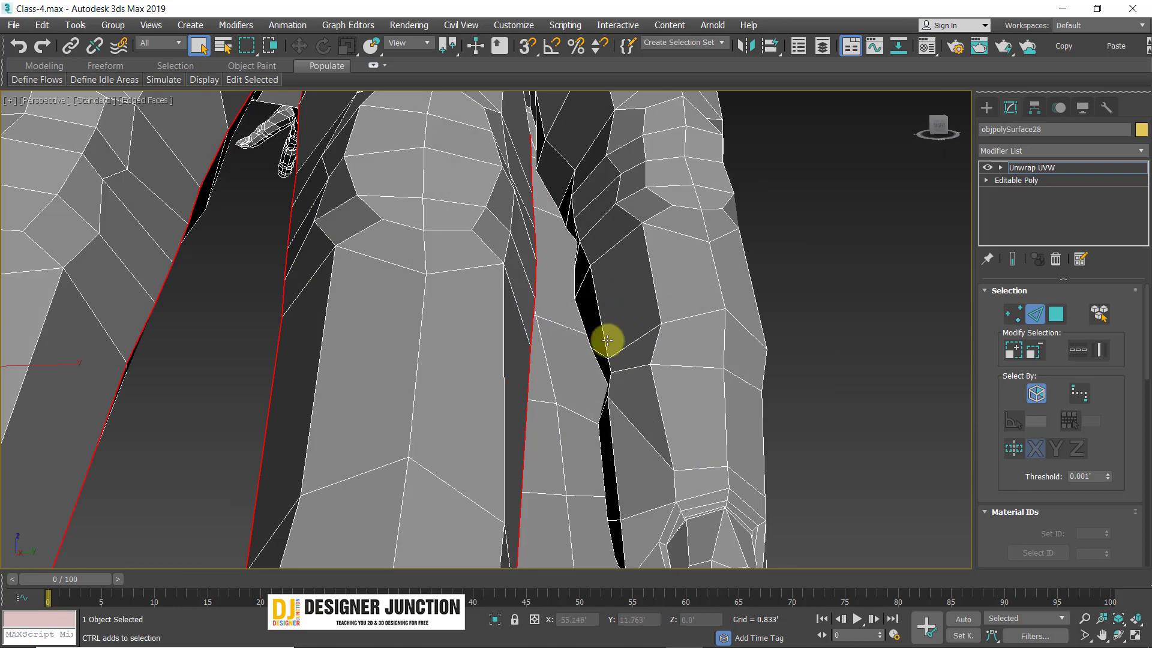
scroll(774, 366, "down", 10)
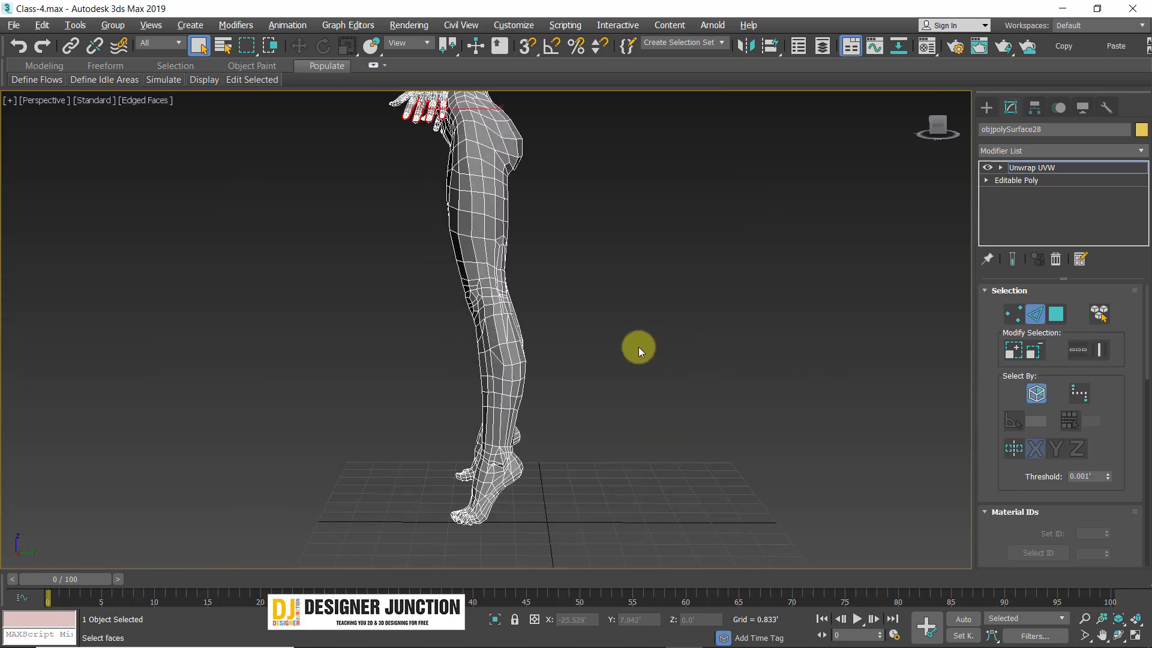
middle_click_drag(638, 347, 624, 326, "alt")
middle_click_drag(528, 198, 504, 388)
scroll(459, 339, "up", 6)
middle_click_drag(420, 290, 336, 327, "alt")
middle_click_drag(264, 344, 401, 345)
scroll(401, 345, "up", 3)
middle_click_drag(480, 360, 606, 366, "alt")
middle_click_drag(666, 354, 400, 356)
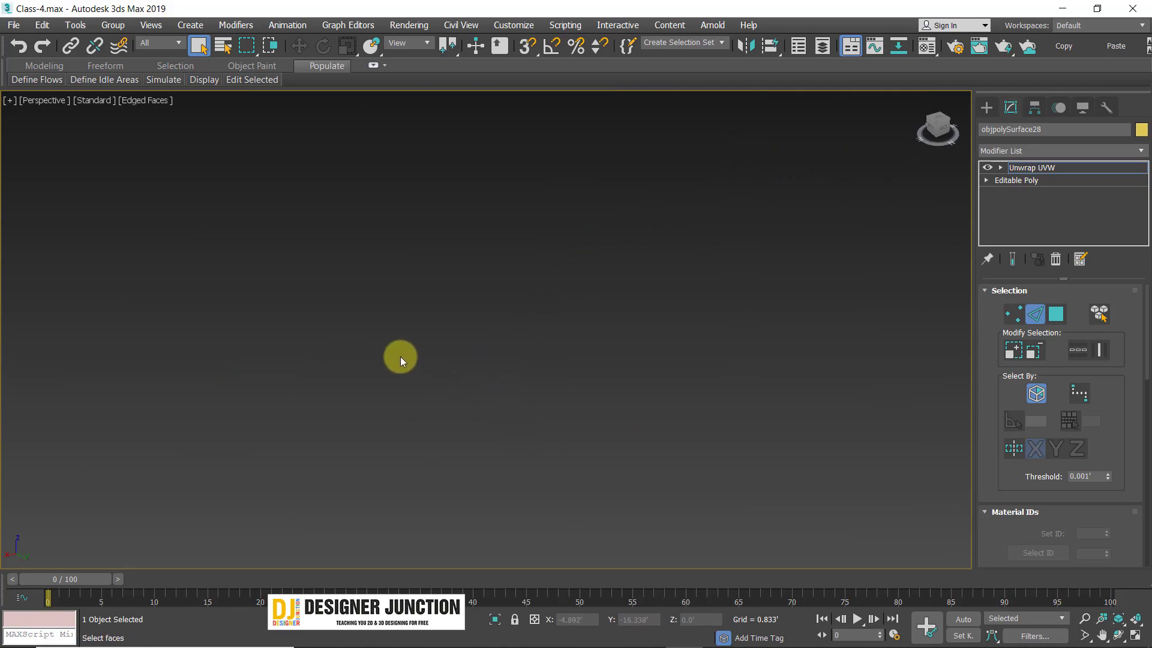
scroll(469, 347, "down", 8)
middle_click_drag(470, 347, 493, 330, "alt")
scroll(489, 324, "down", 2)
middle_click_drag(445, 258, 564, 441)
scroll(543, 355, "up", 8)
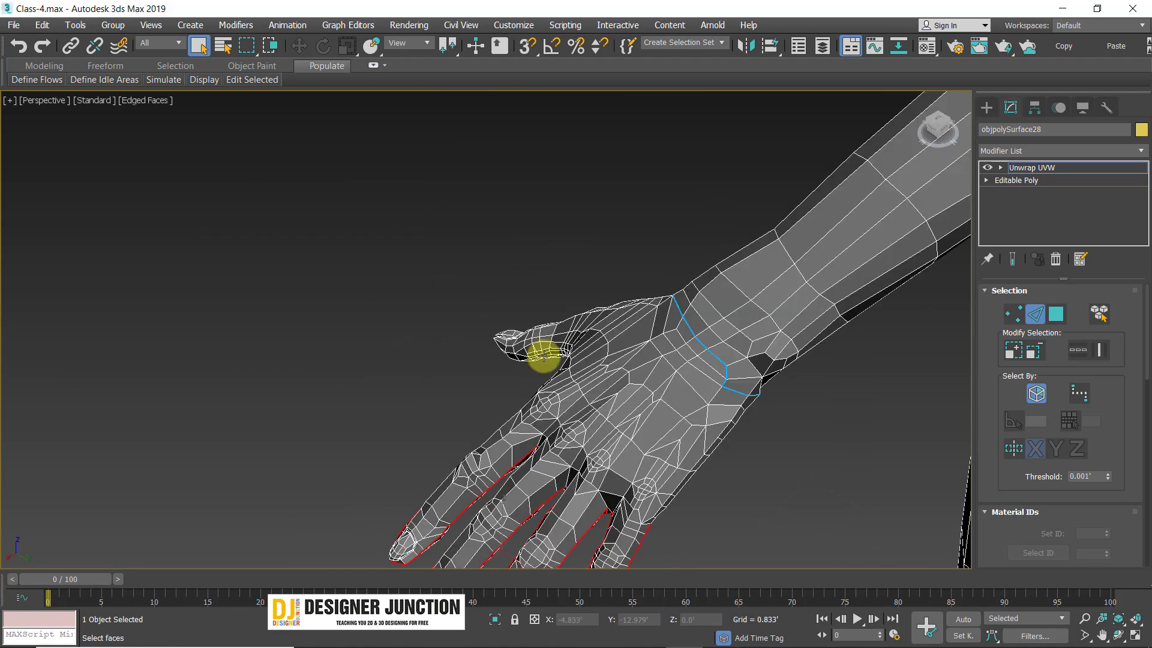
- Select the remaining edges around the little finger's tip so its two sides are joined
middle_click_drag(592, 365, 549, 208, "alt")
scroll(592, 409, "up", 4)
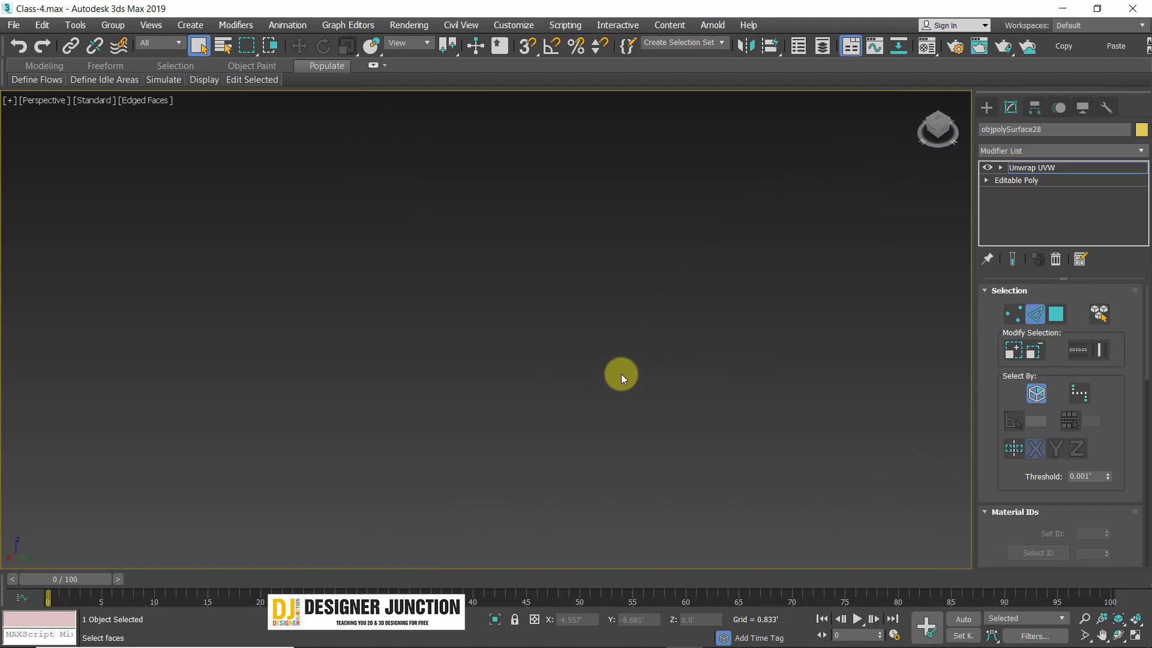
scroll(621, 374, "down", 3)
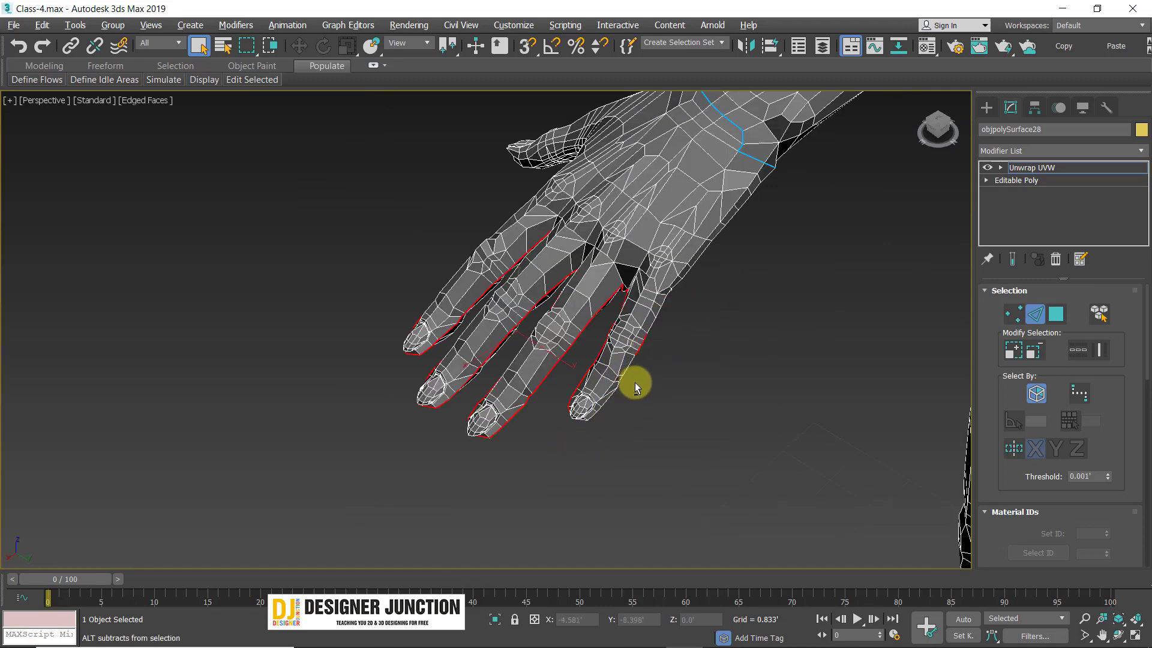
middle_click_drag(655, 342, 648, 282, "alt")
middle_click_drag(612, 315, 546, 409)
scroll(577, 348, "up", 3)
scroll(545, 410, "up", 2)
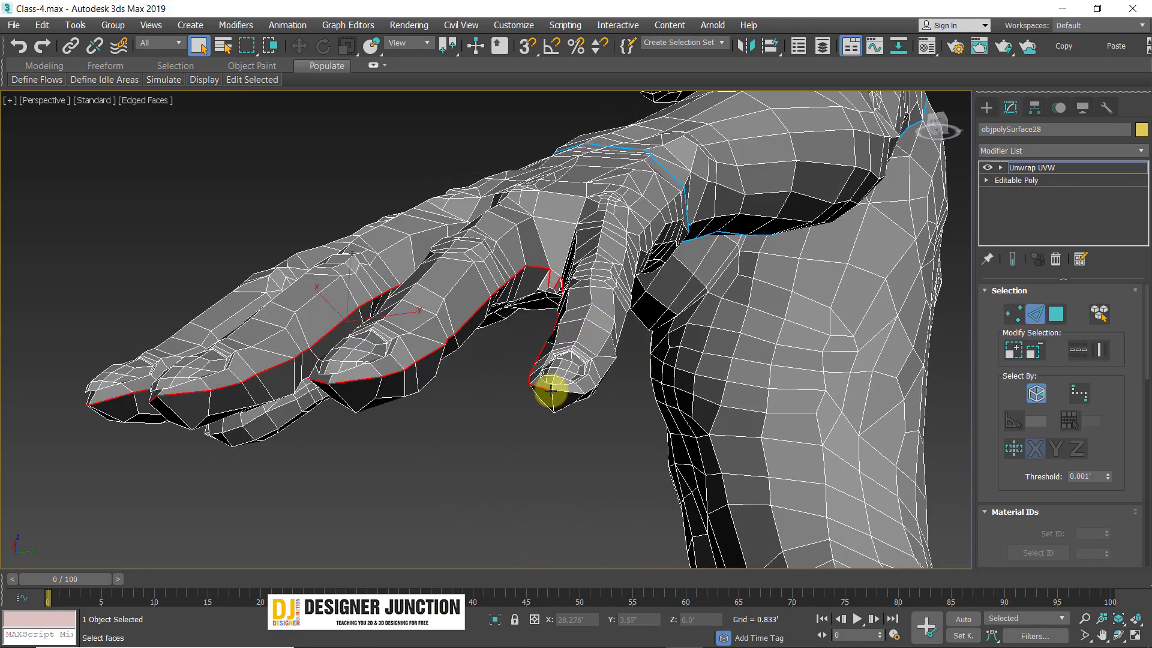
- Extend the edge selection from the index finger's side onto the palm's edge between index finger and thumb
middle_click_drag(705, 315, 814, 317, "alt")
scroll(624, 281, "down", 5)
middle_click_drag(427, 284, 527, 368)
scroll(527, 368, "up", 5)
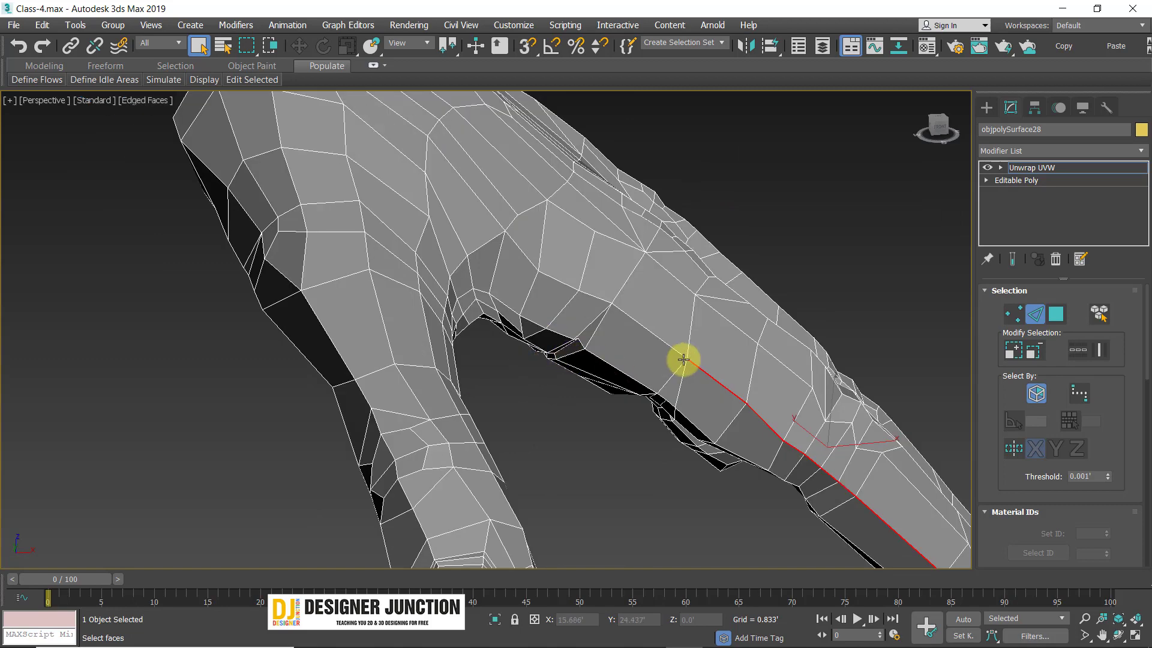
left_click(594, 298, "ctrl")
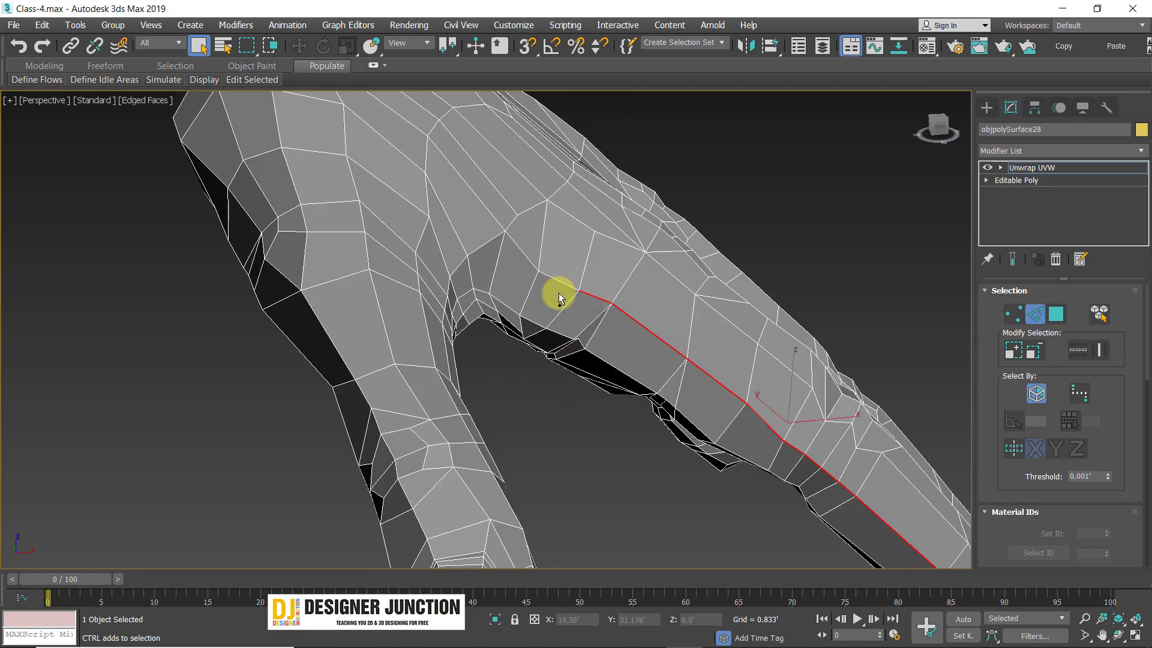
left_click(559, 284, "ctrl")
mouse_move(586, 291)
middle_mouse_down("alt")
mouse_move(552, 295)
mouse_move(575, 298)
middle_mouse_up("alt")
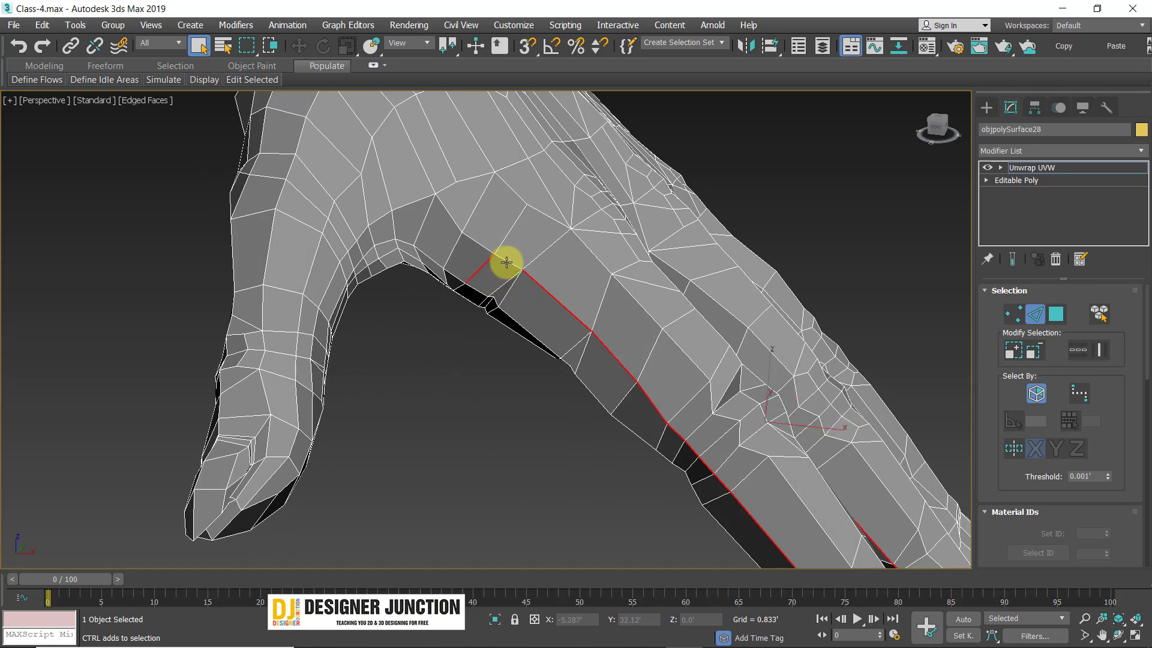
middle_click_drag(506, 264, 490, 235, "alt")
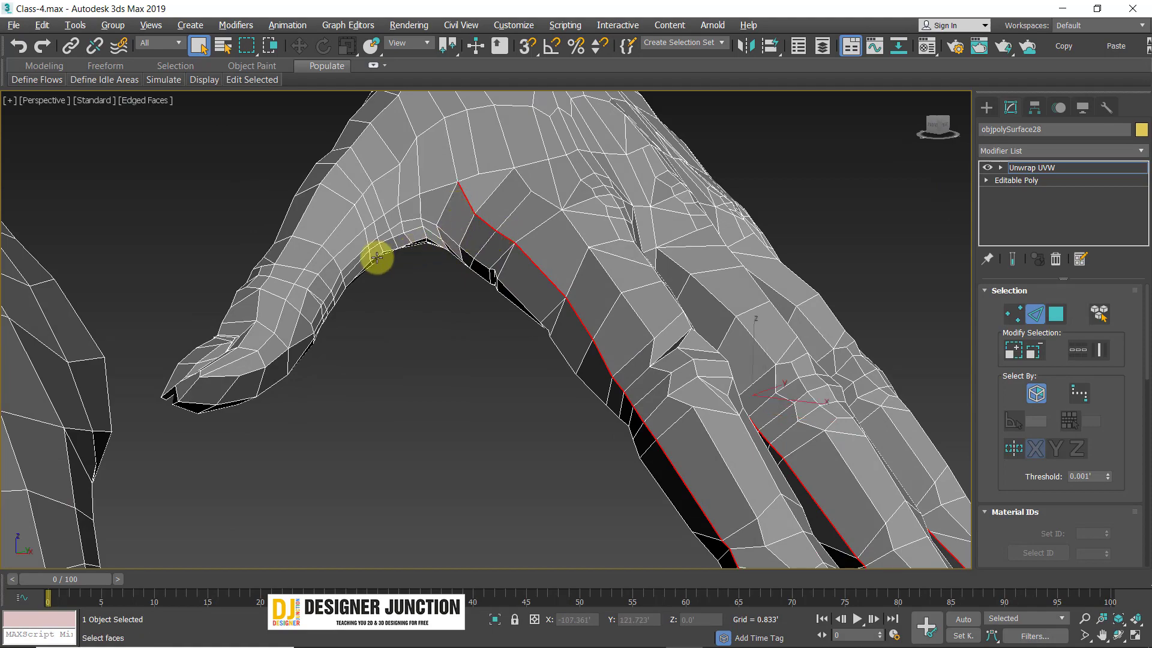
- Continue the edge selection across the web of the hand and along the inner side of the thumb to its tip
middle_click_drag(377, 257, 411, 259, "alt")
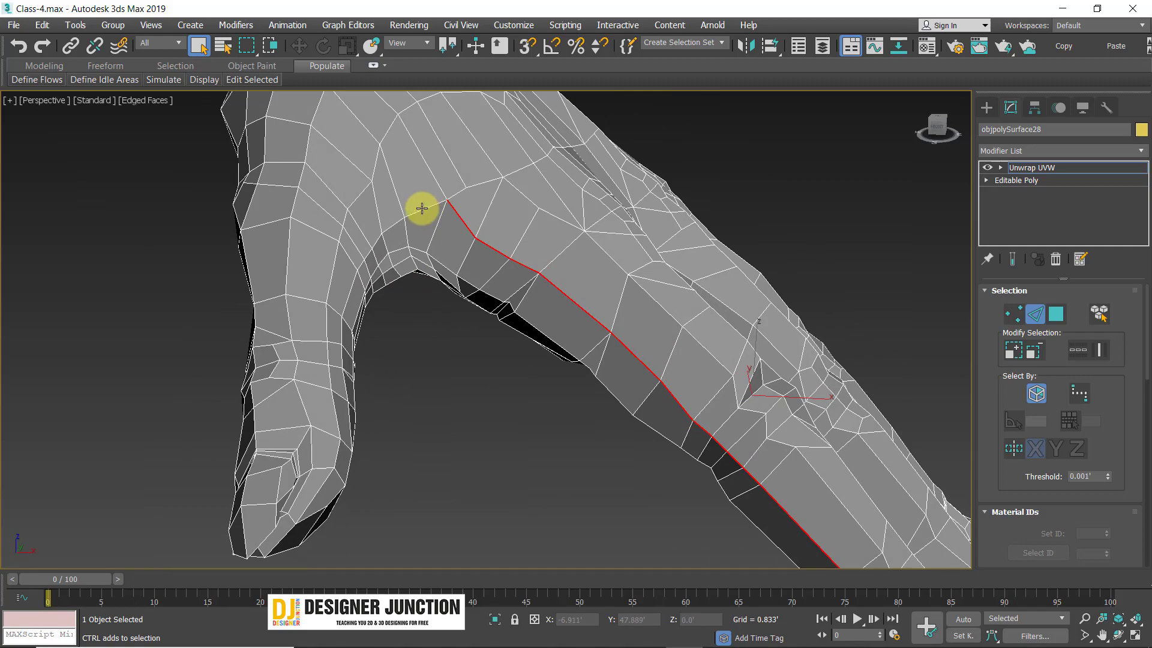
mouse_move(377, 239)
middle_mouse_down("alt")
mouse_move(404, 257)
mouse_move(348, 283)
mouse_move(374, 252)
middle_mouse_up("alt")
middle_click_drag(553, 232, 518, 244, "alt")
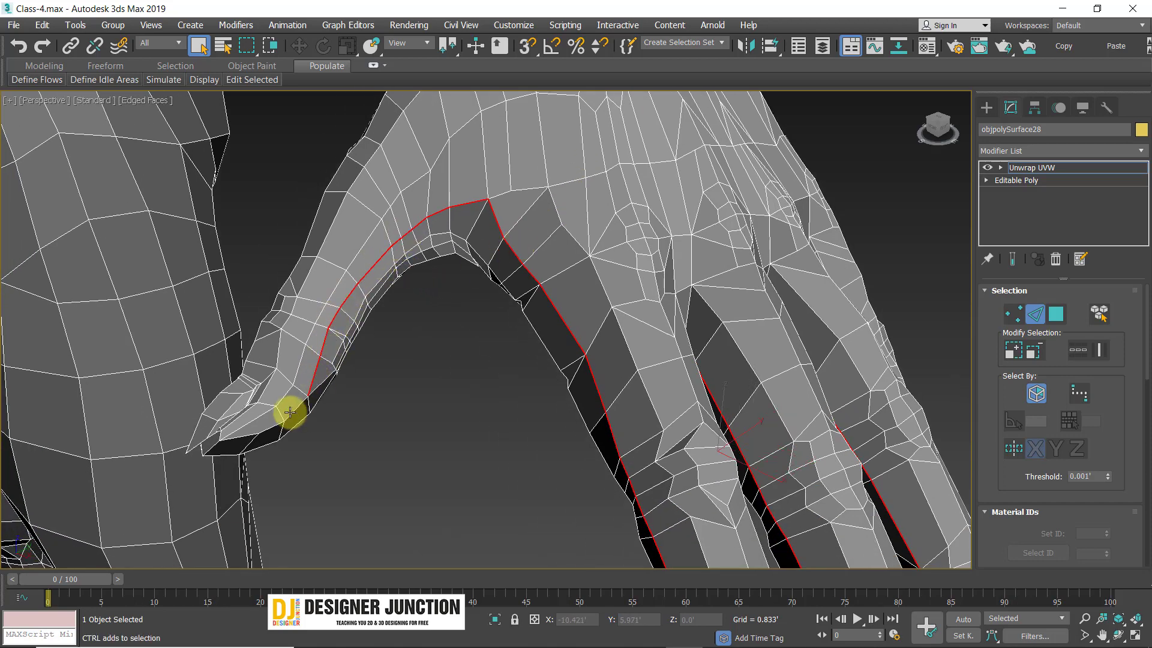
middle_click_drag(231, 437, 805, 407, "alt")
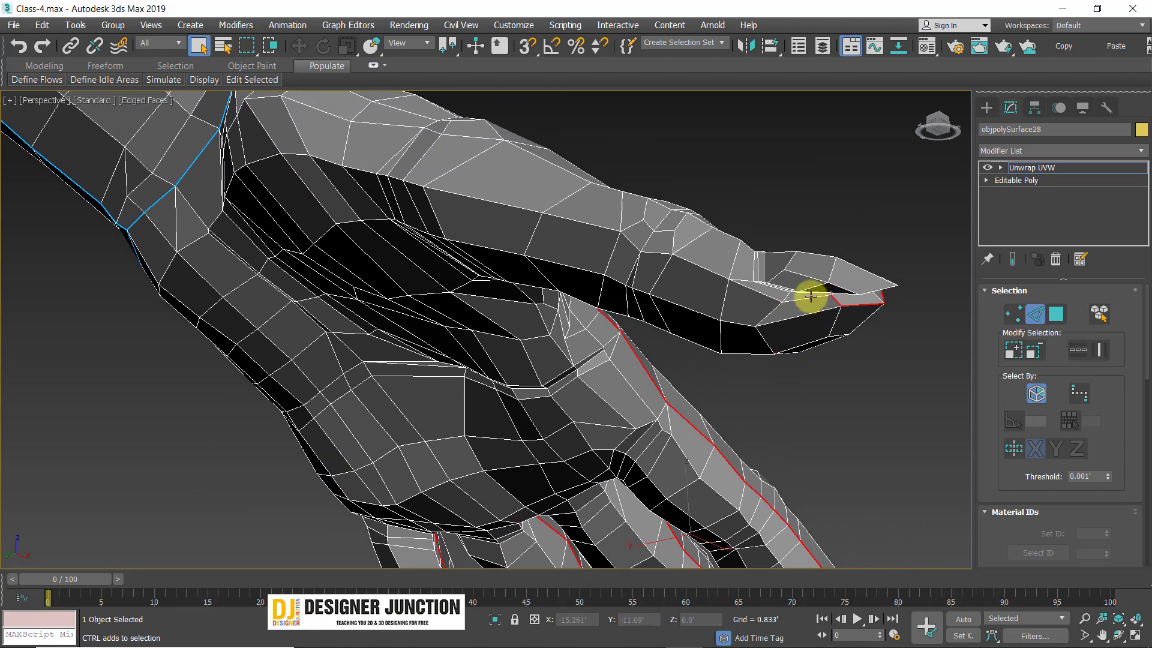
- Select the edges from the thumb's tip along its outer side to join the selection coming from the wrist seam
left_click(811, 296, "ctrl")
left_click(665, 260, "ctrl")
middle_click_drag(539, 219, 611, 294, "alt")
middle_click_drag(474, 162, 544, 293, "alt")
- Convert the selected edges around the hand, thumb and fingers to seams
scroll(1118, 423, "down", 10)
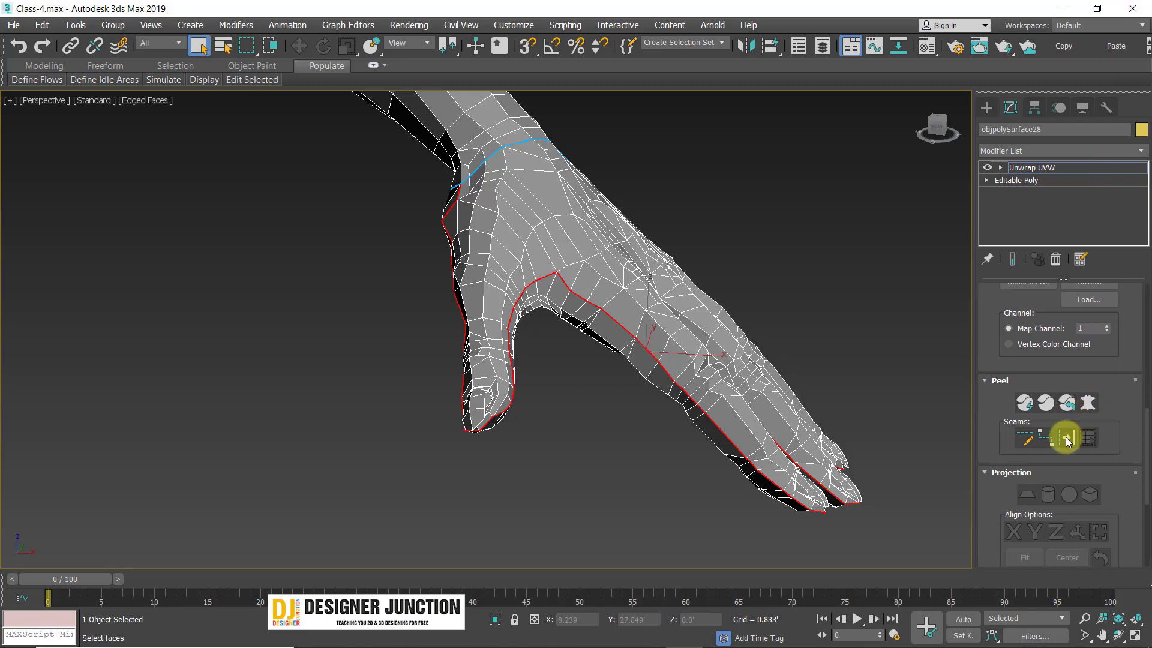
middle_click_drag(847, 391, 804, 321, "alt")
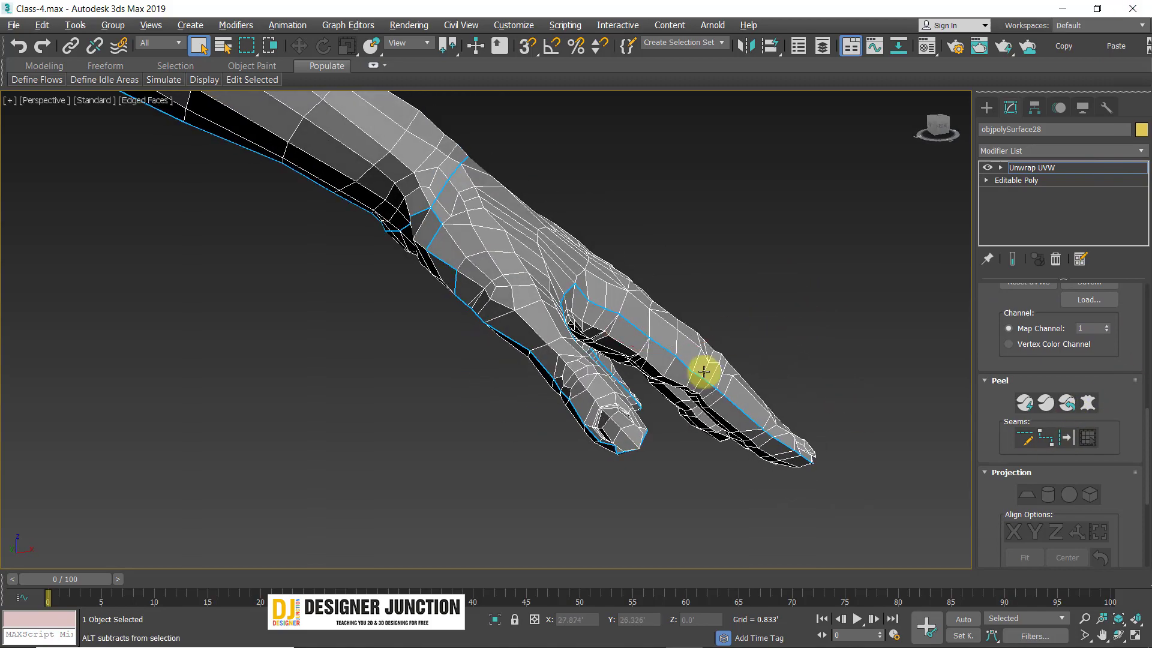
middle_click_drag(700, 372, 720, 391, "alt")
- Select edges across the front of the lower abdomen below the navel and expand them with Loop
scroll(552, 248, "down", 5)
middle_click_drag(551, 248, 434, 165)
scroll(536, 241, "down", 2)
scroll(433, 165, "down", 1)
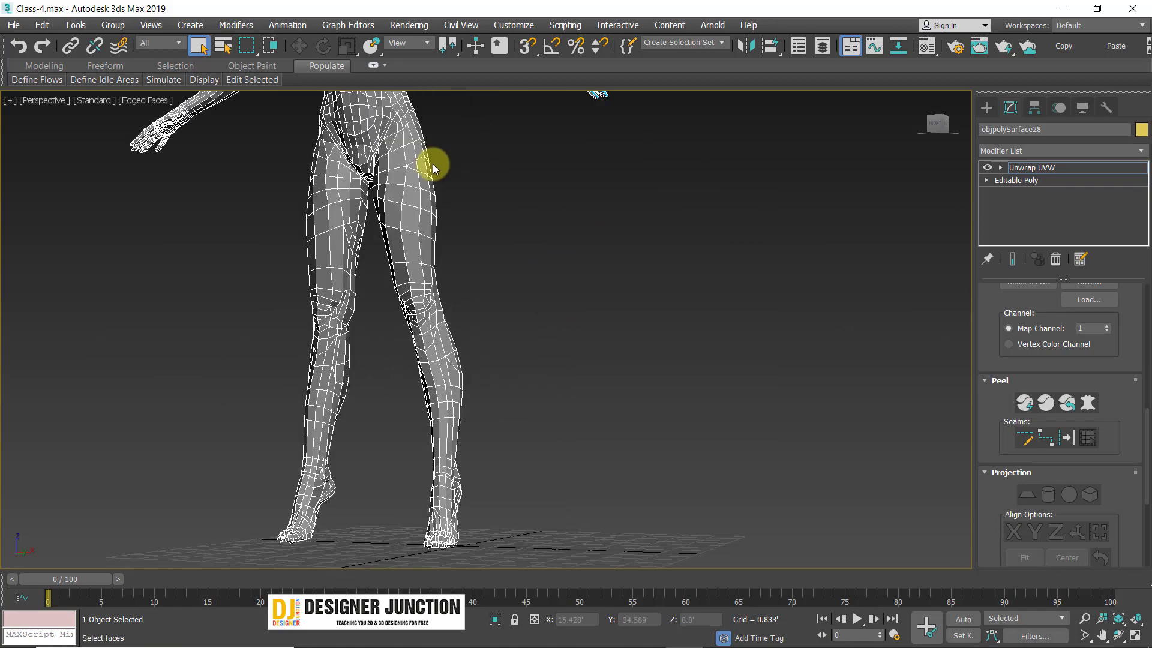
scroll(451, 177, "up", 3)
scroll(560, 381, "down", 3)
scroll(514, 352, "up", 2)
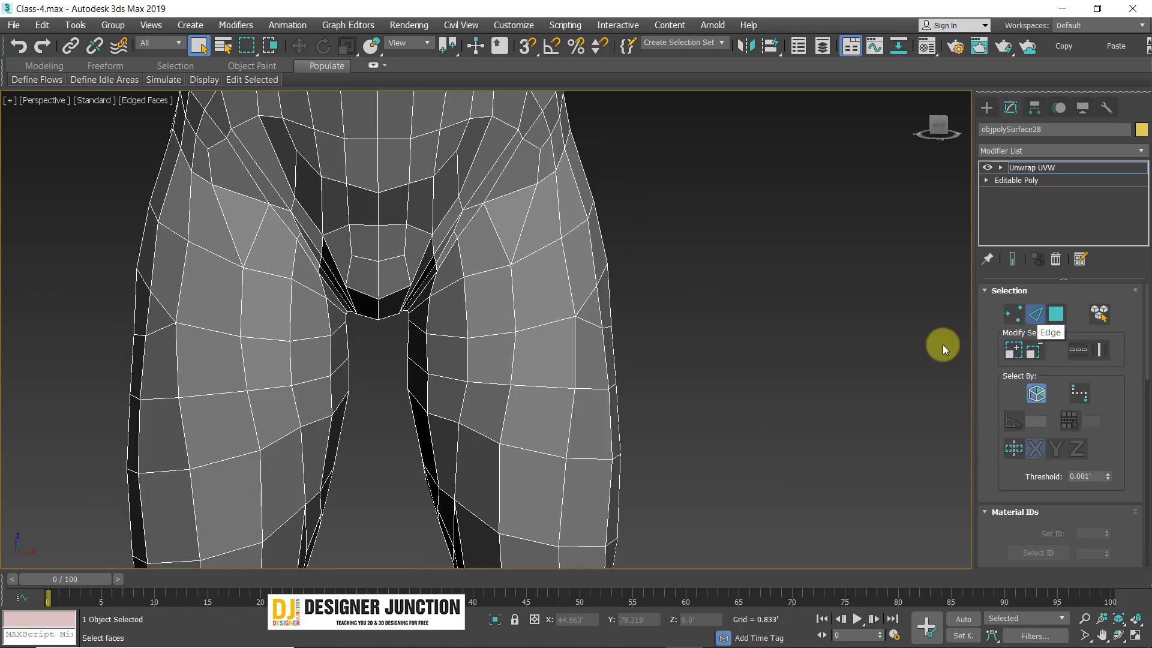
middle_click_drag(425, 306, 389, 357, "alt")
scroll(526, 322, "down", 4)
scroll(532, 282, "up", 4)
scroll(354, 315, "up", 3)
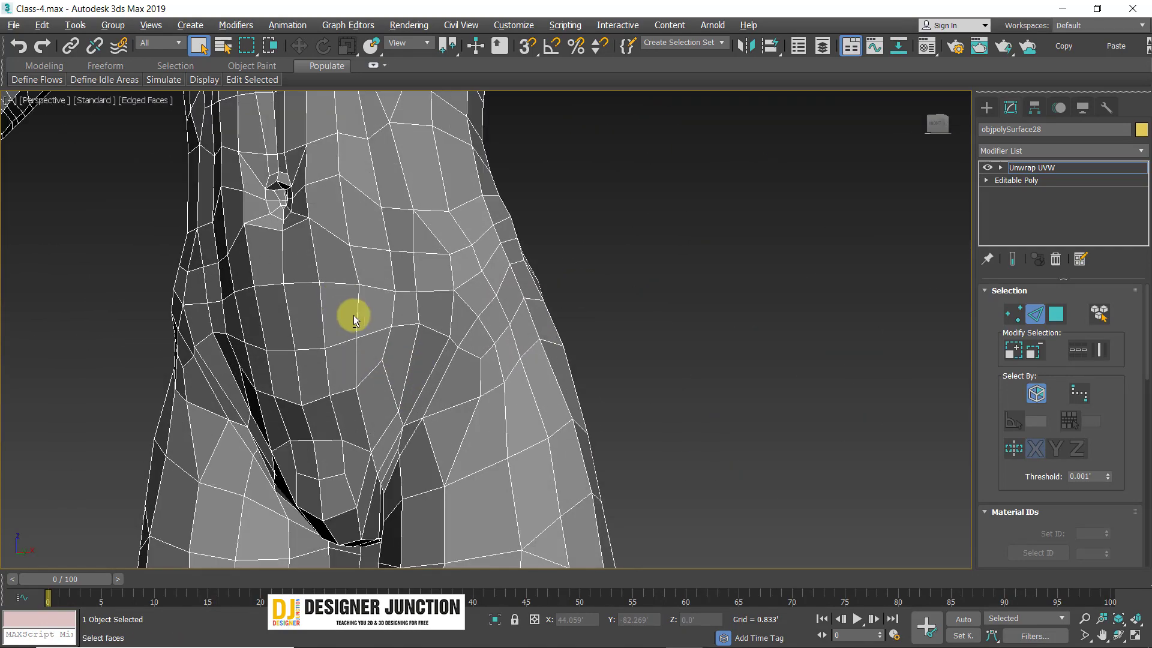
middle_click_drag(354, 315, 425, 308, "alt")
mouse_move(351, 336)
middle_mouse_down("alt")
mouse_move(316, 336)
mouse_move(339, 353)
middle_mouse_up("alt")
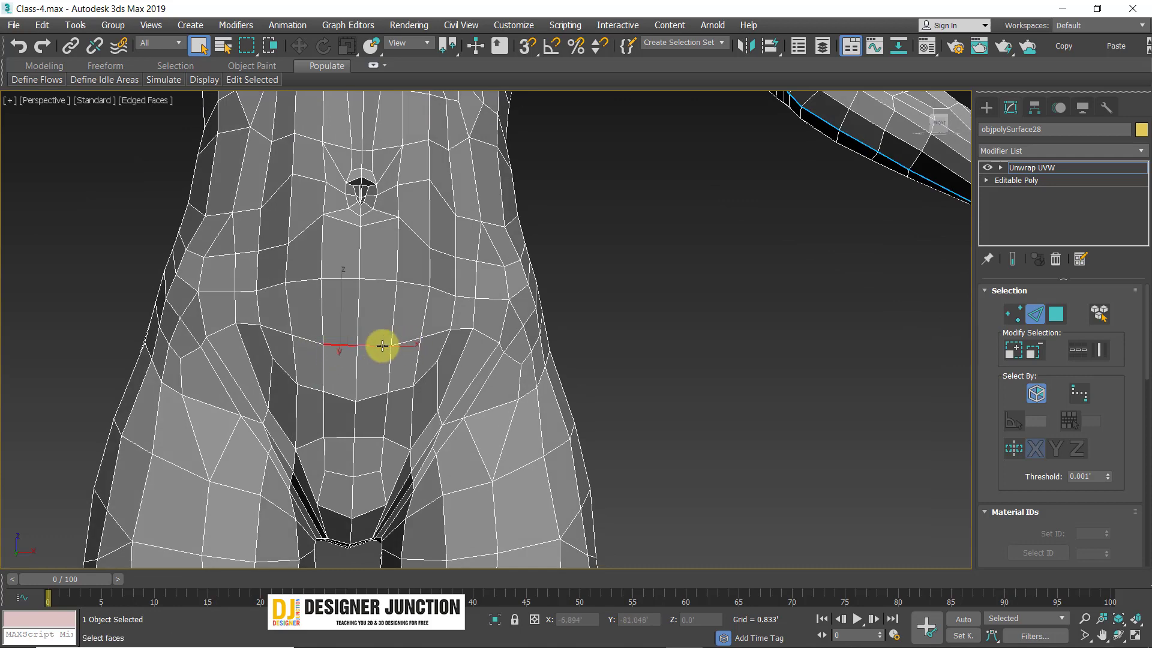
left_click(1091, 351)
- Add the edges over the hips and across the buttocks to complete a closed loop around the pelvis
middle_click_drag(586, 358, 503, 328, "alt")
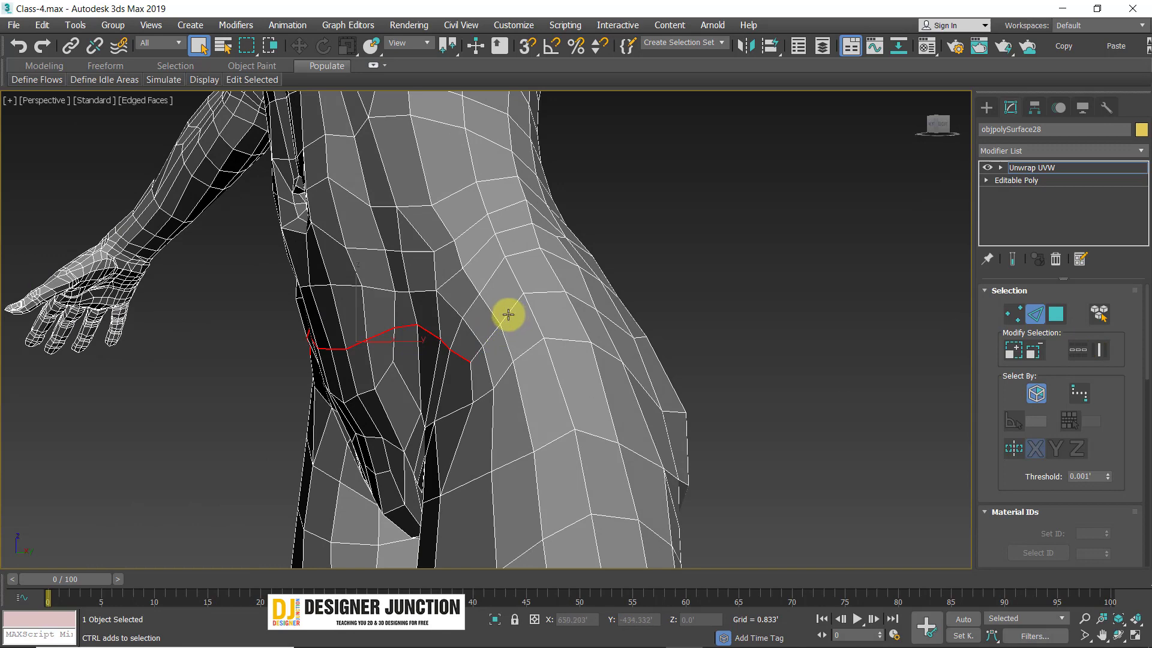
left_click(510, 315, "ctrl")
middle_click_drag(703, 362, 539, 375, "alt")
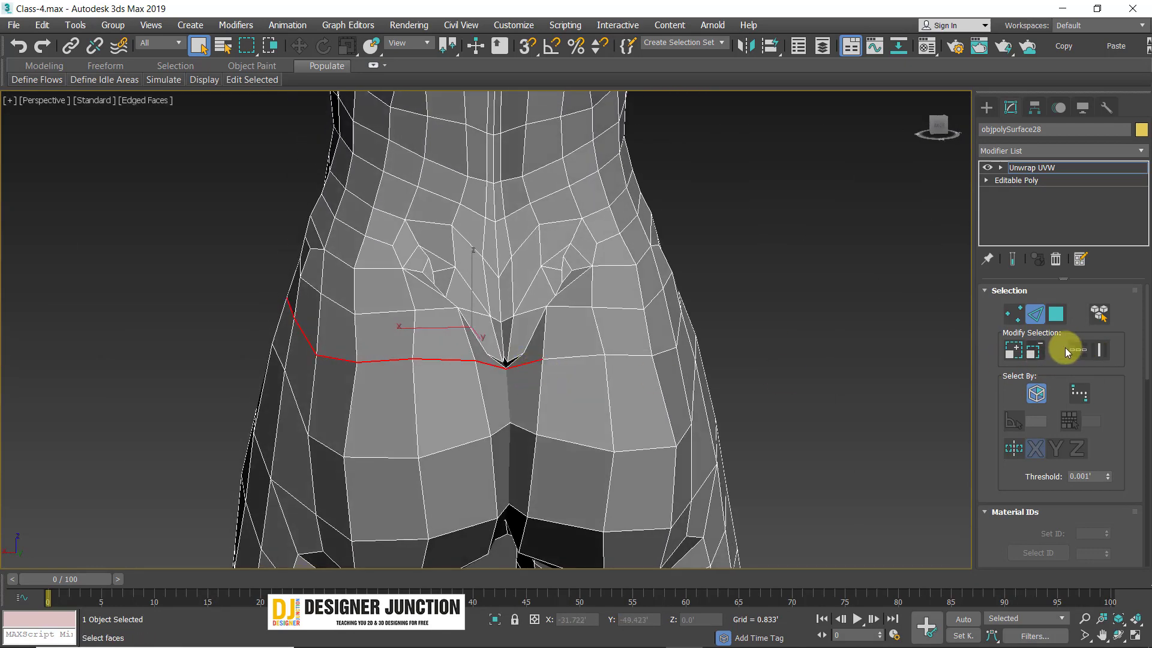
middle_click_drag(757, 373, 463, 360, "alt")
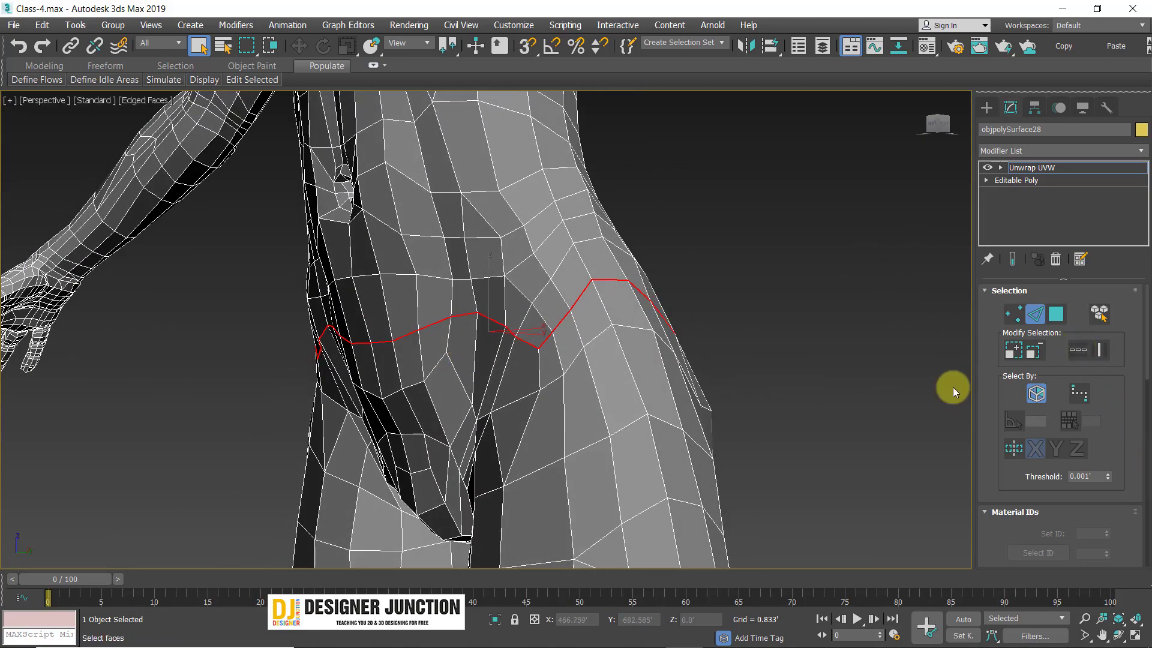
- Convert the selected edge loop around the pelvis to seams
left_click_drag(1121, 441, 1056, 250)
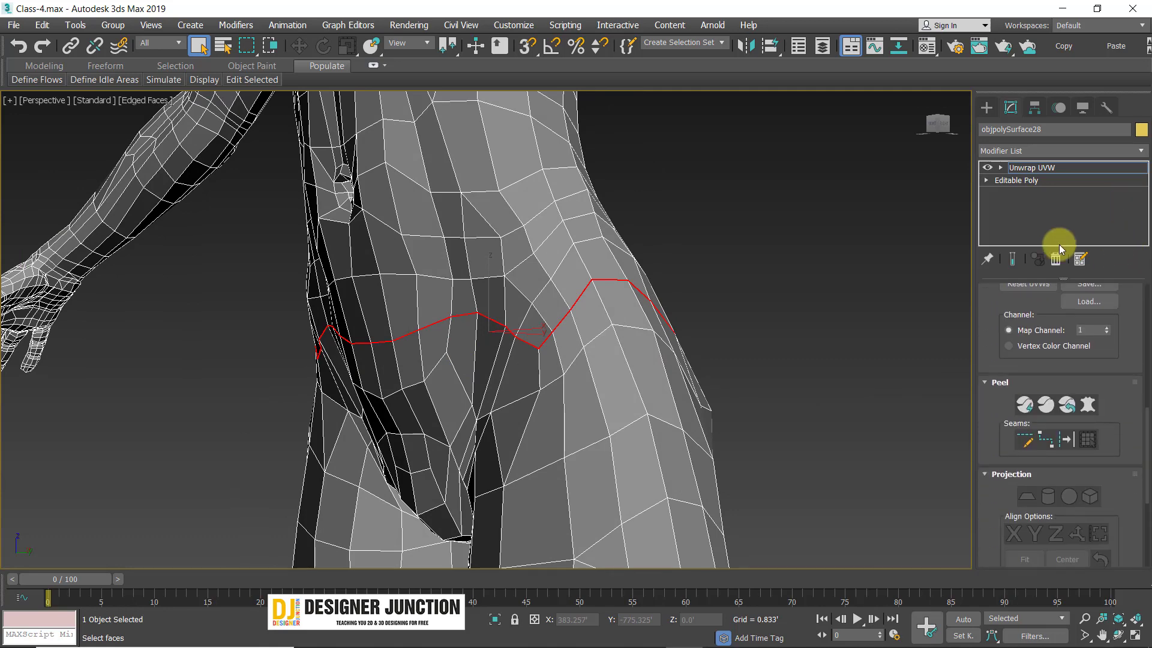
middle_click_drag(636, 323, 399, 313, "alt")
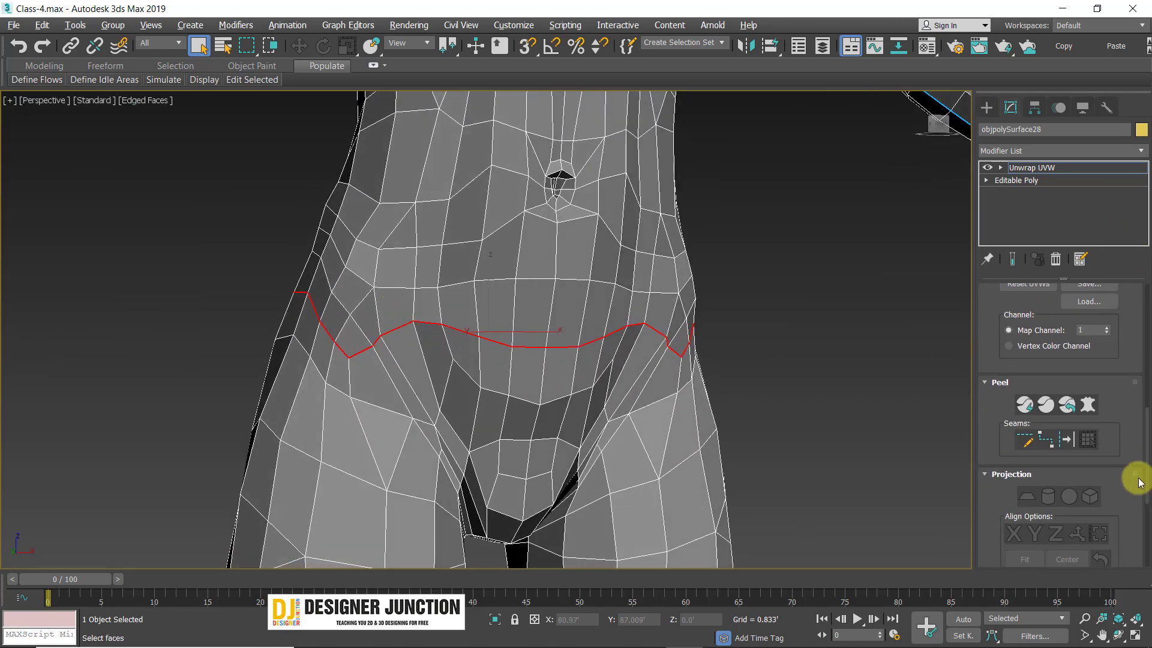
left_click(1061, 441)
middle_click_drag(318, 368, 321, 315, "alt")
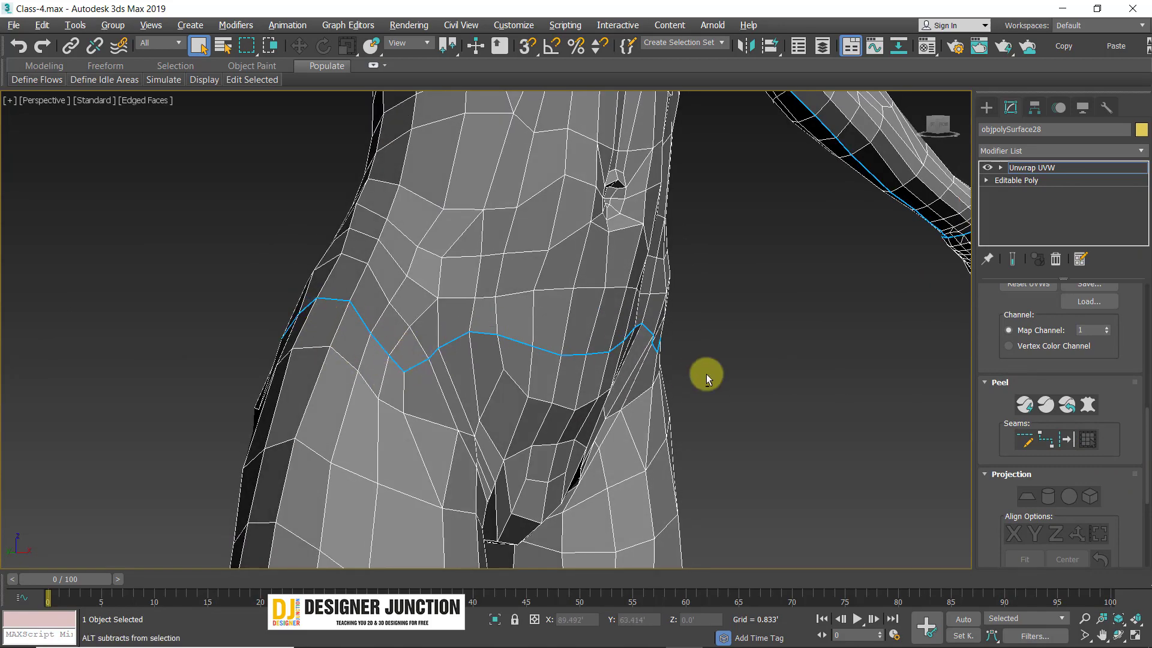
- Try to select the edges running from the hip seam up the side of the waist
middle_click_drag(706, 373, 444, 373, "alt")
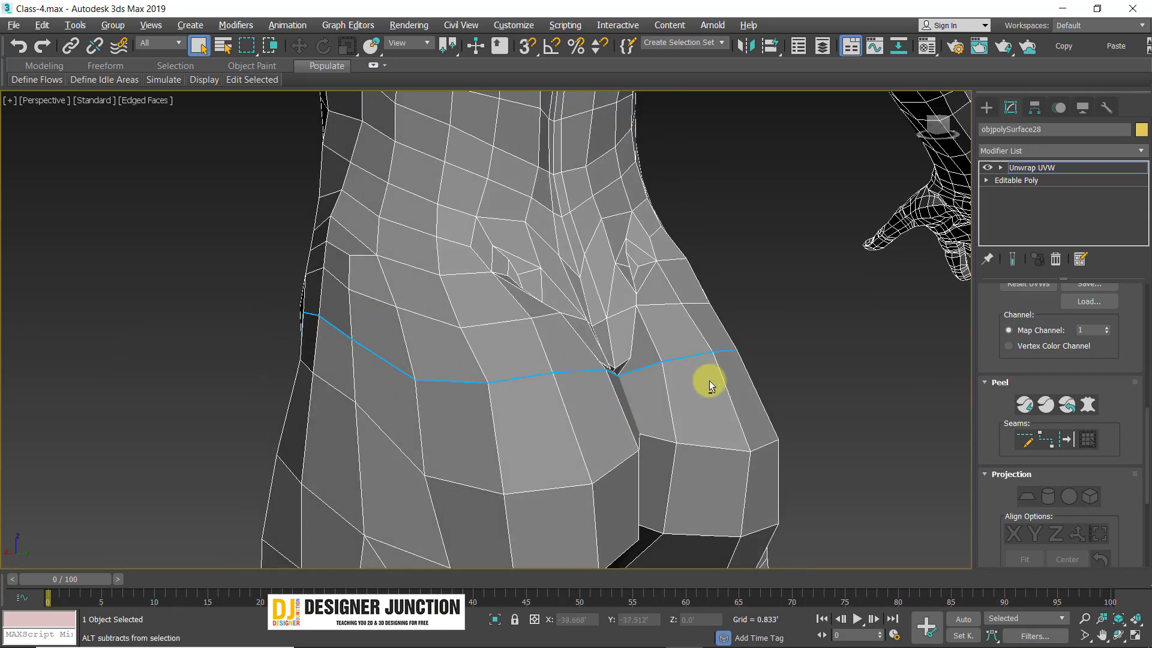
middle_click_drag(709, 380, 473, 466, "alt")
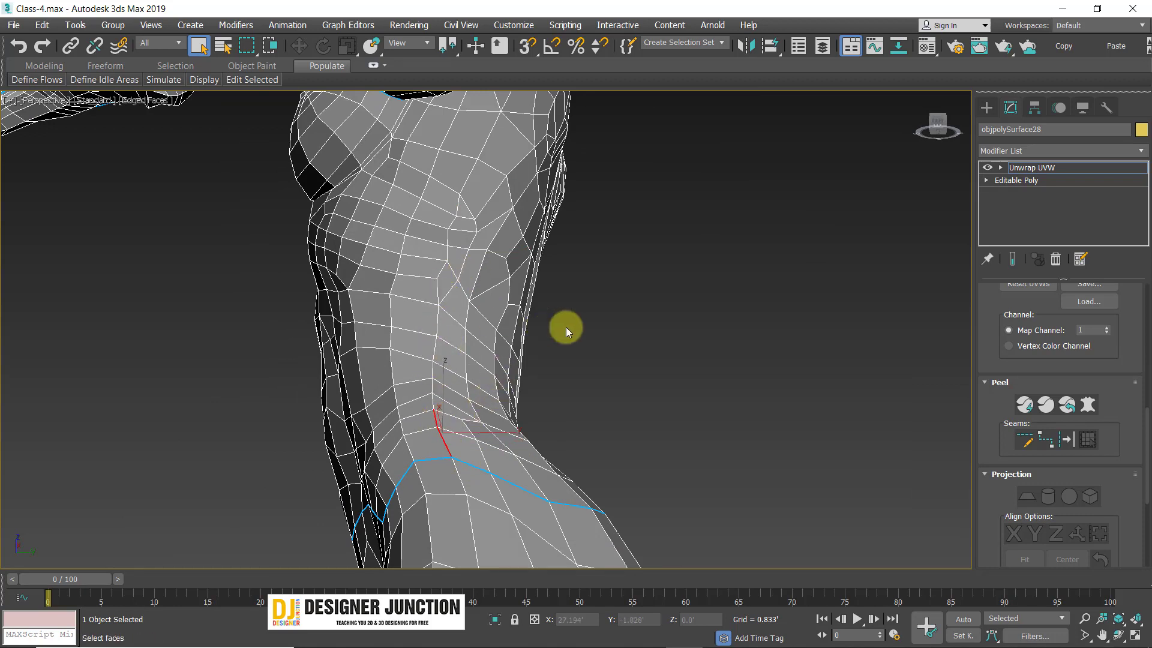
scroll(1107, 384, "up", 10)
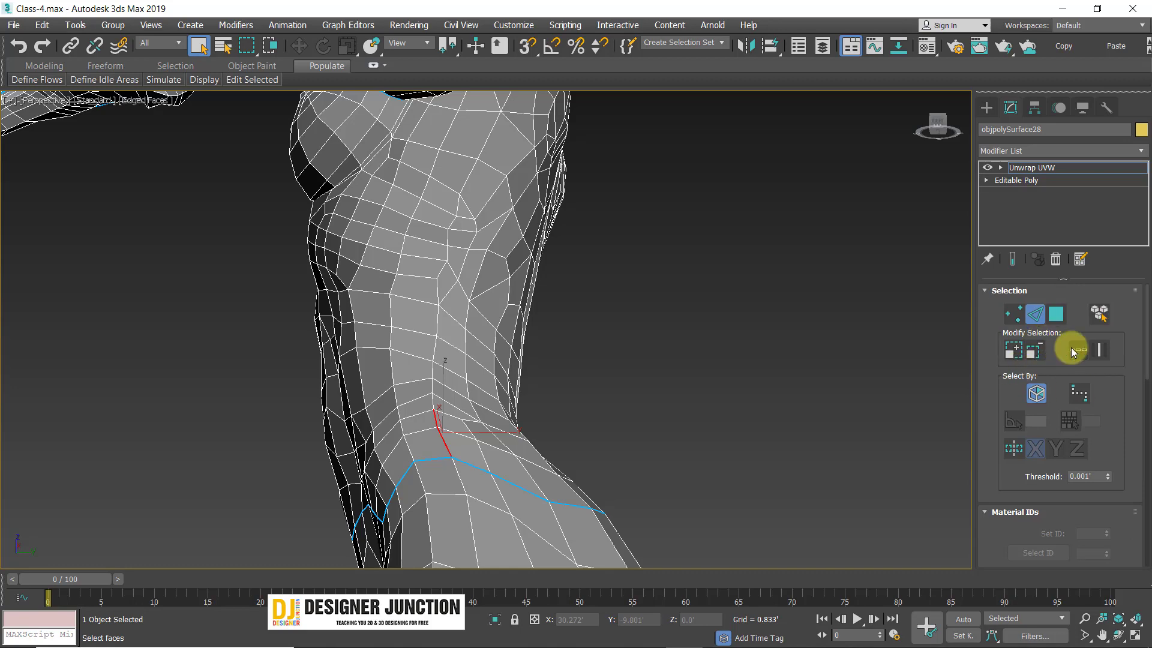
- Examine the legs from the hip seam down to the feet from several angles
scroll(538, 283, "down", 5)
middle_click_drag(561, 399, 635, 357)
scroll(532, 303, "down", 3)
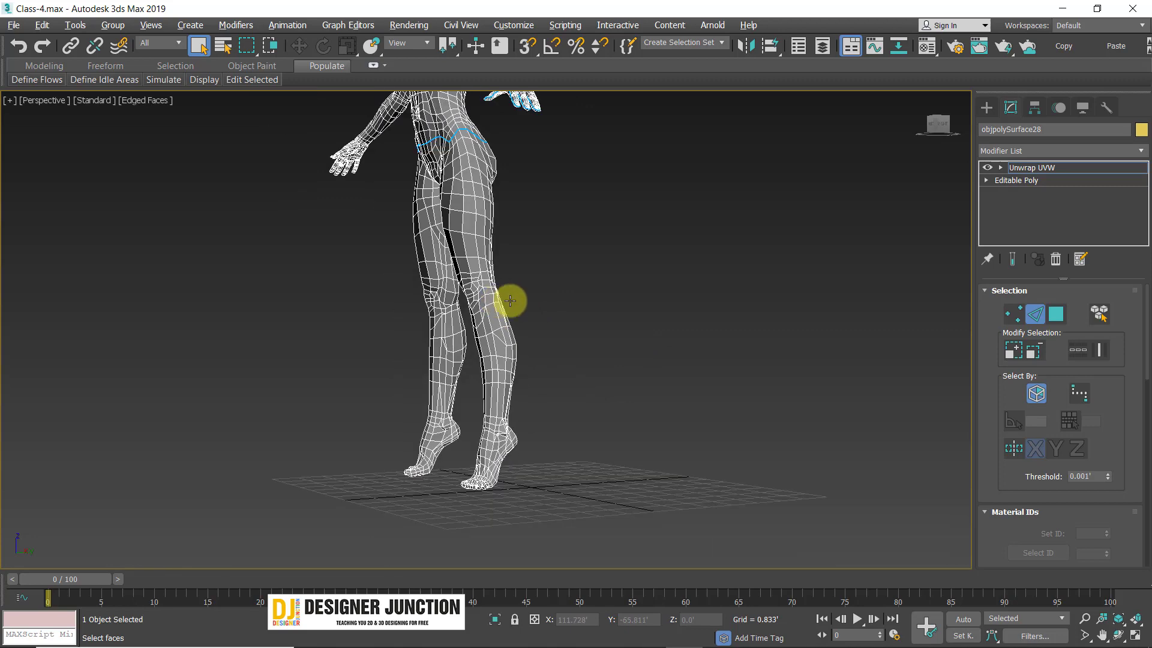
middle_click_drag(509, 301, 622, 301, "alt")
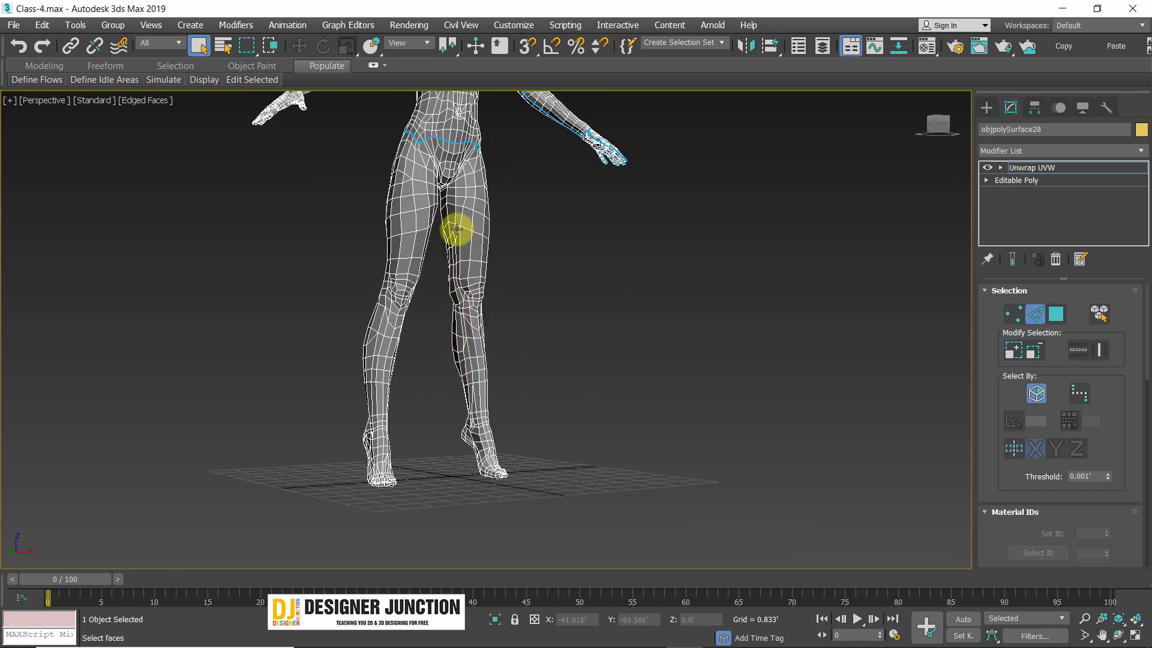
middle_click_drag(480, 391, 427, 270, "alt")
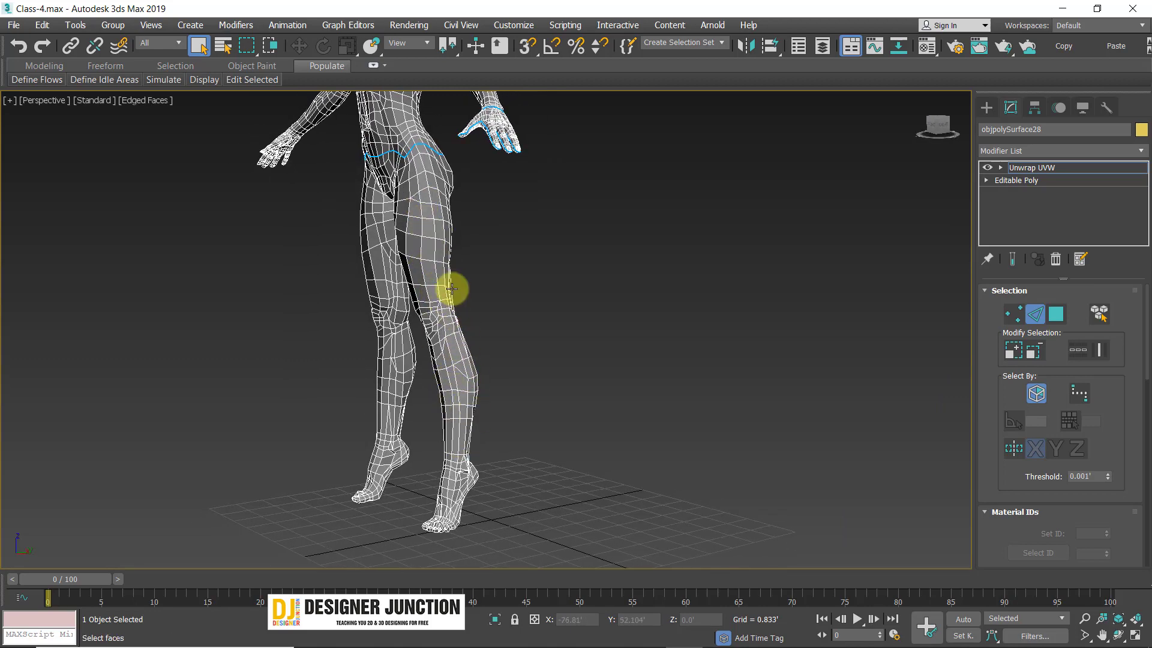
middle_click_drag(442, 365, 555, 385, "alt")
scroll(415, 380, "up", 3)
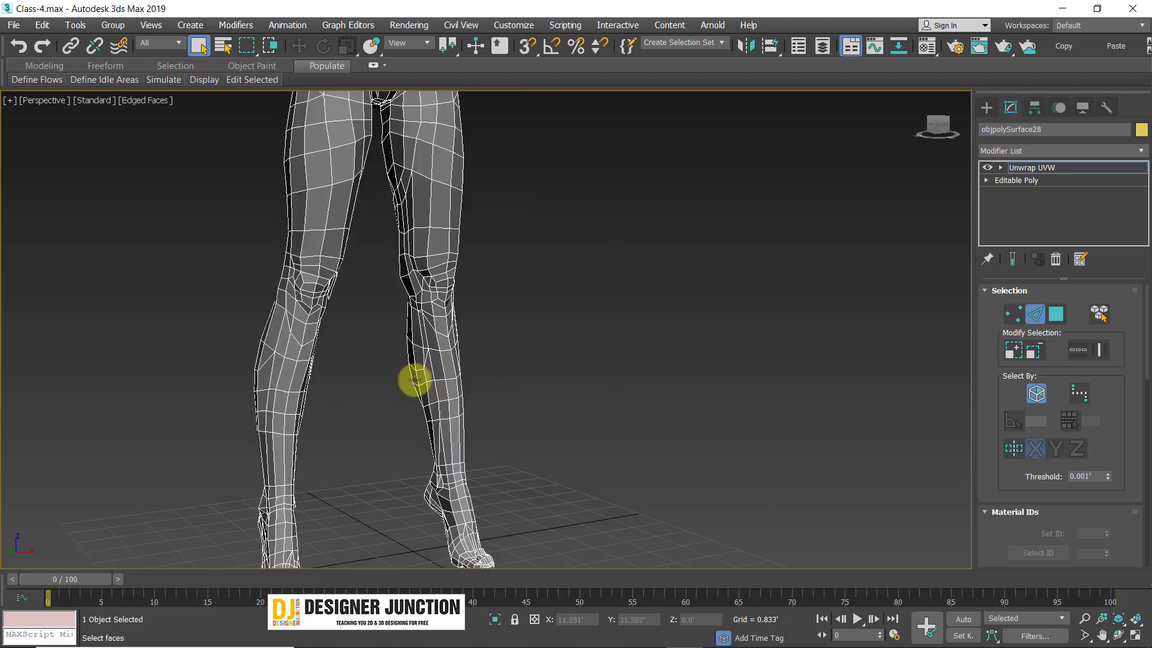
middle_click_drag(414, 380, 428, 423, "alt")
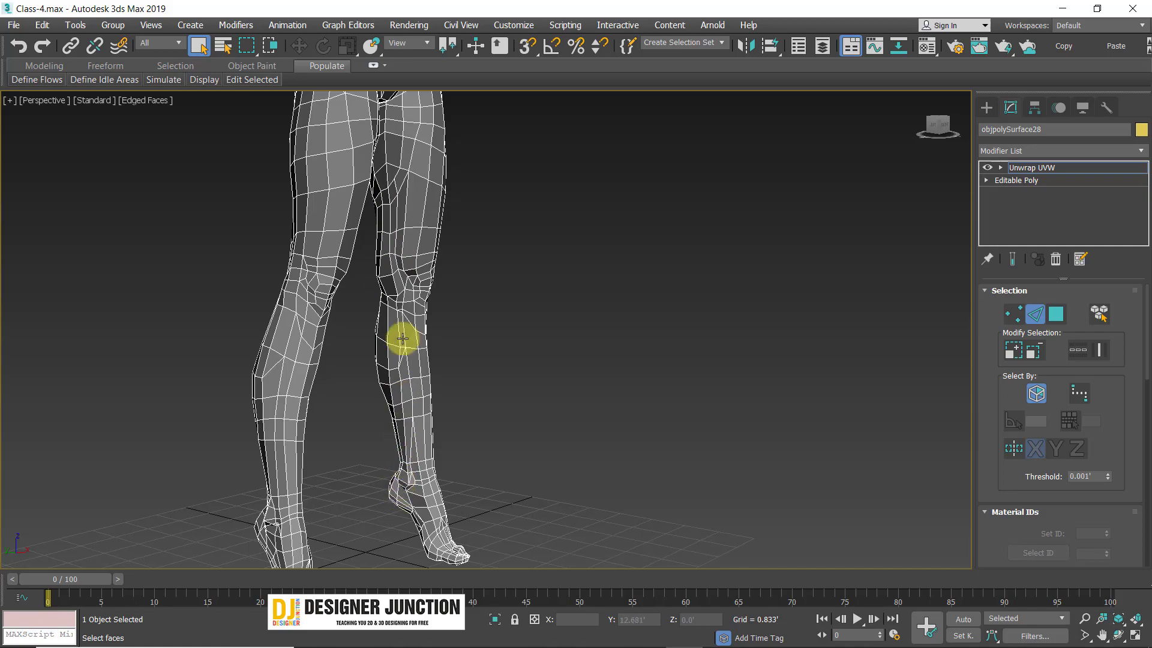
- Select the edge loop running along the side of the torso from the armpit through the hip seam and down the thigh
middle_click_drag(538, 245, 414, 485, "alt")
scroll(476, 317, "up", 3)
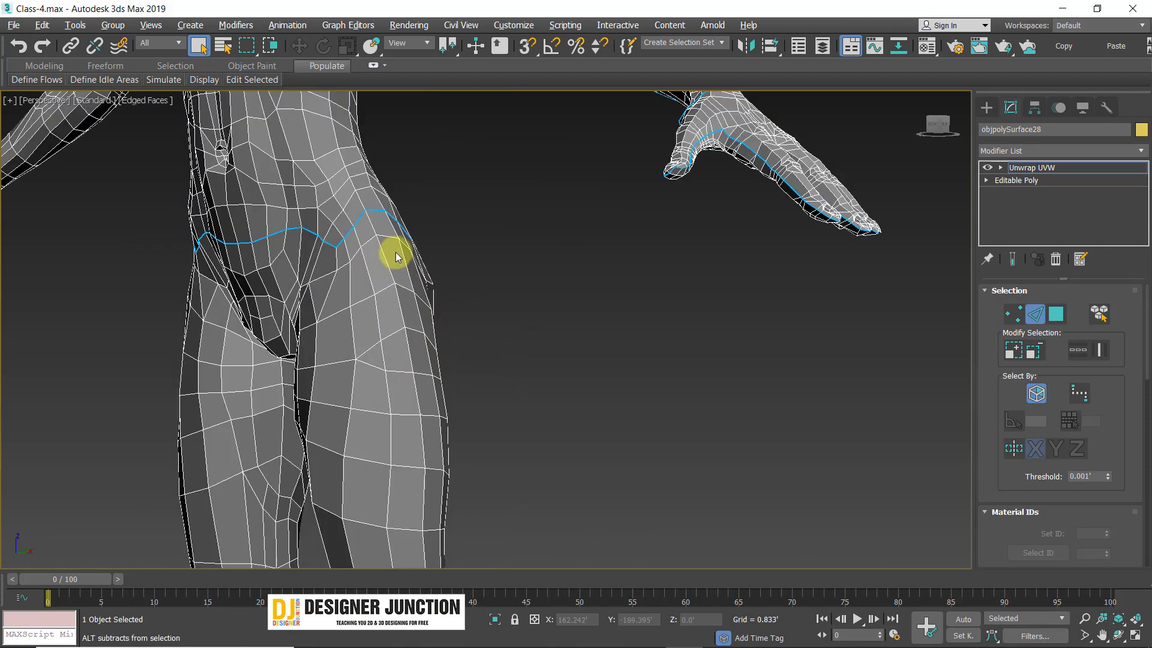
middle_click_drag(396, 255, 454, 463)
scroll(447, 435, "down", 2)
middle_click_drag(439, 406, 432, 453, "alt")
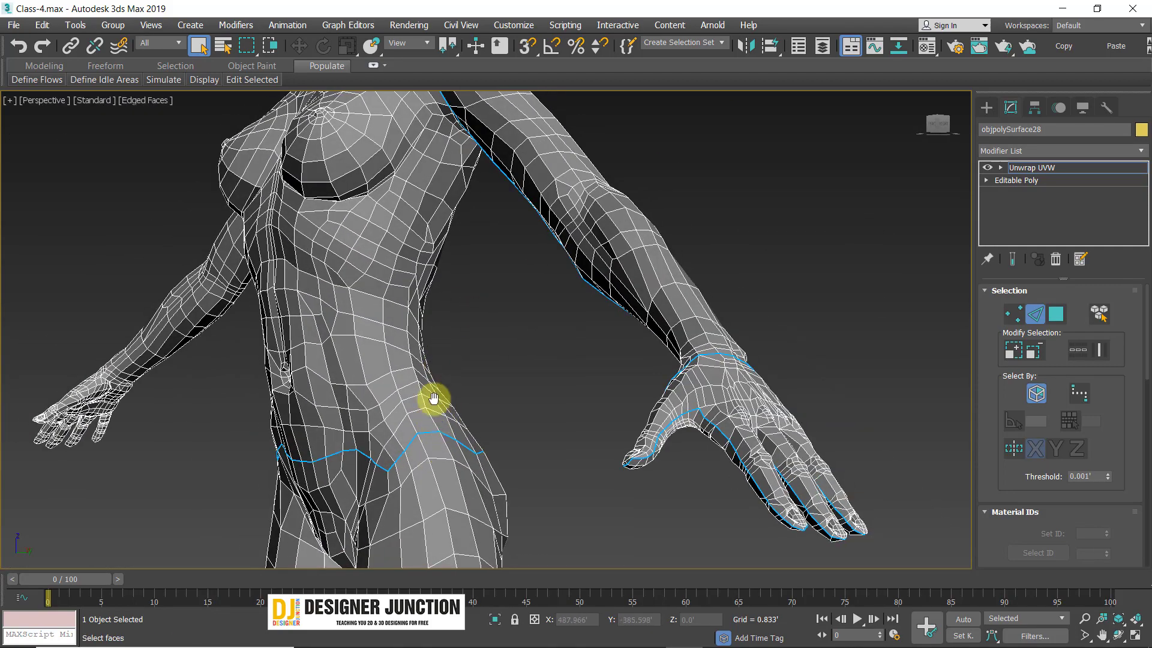
scroll(410, 378, "up", 3)
middle_click_drag(410, 379, 396, 435, "alt")
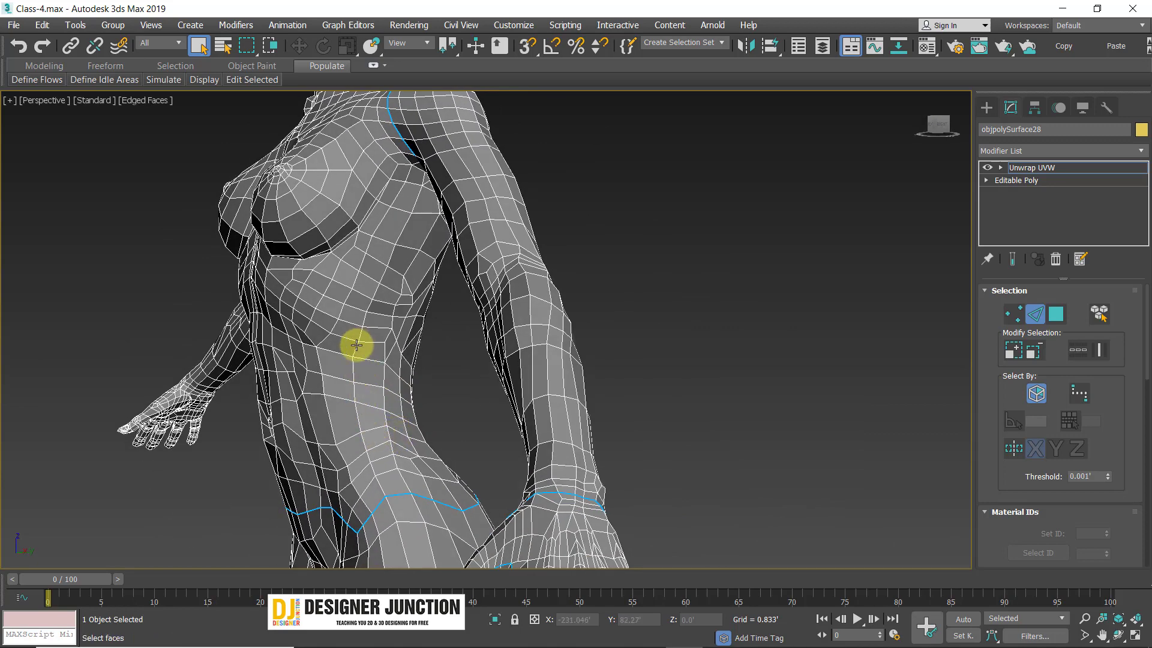
left_click(1078, 352)
middle_click_drag(452, 443, 445, 174, "alt")
scroll(434, 335, "down", 4)
middle_click_drag(434, 335, 447, 348, "alt")
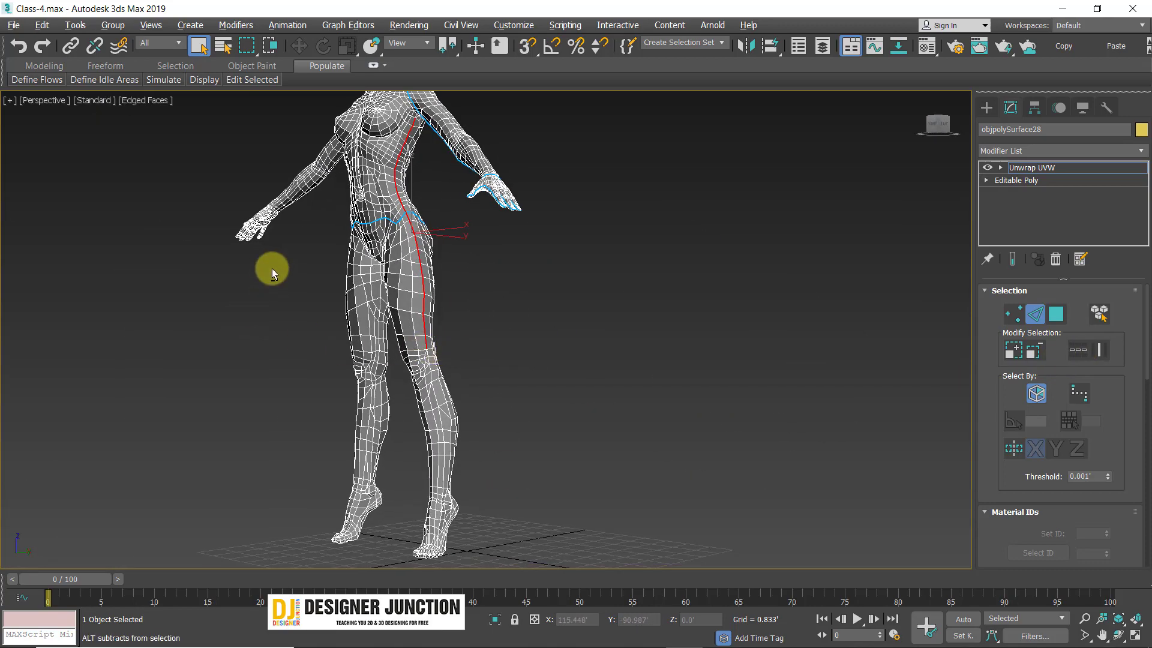
- Deselect the thigh edges below the hip seam so only the edges along the side of the torso remain selected
left_click_drag(590, 420, 589, 419, "alt")
middle_click_drag(411, 241, 591, 487)
scroll(440, 319, "up", 5)
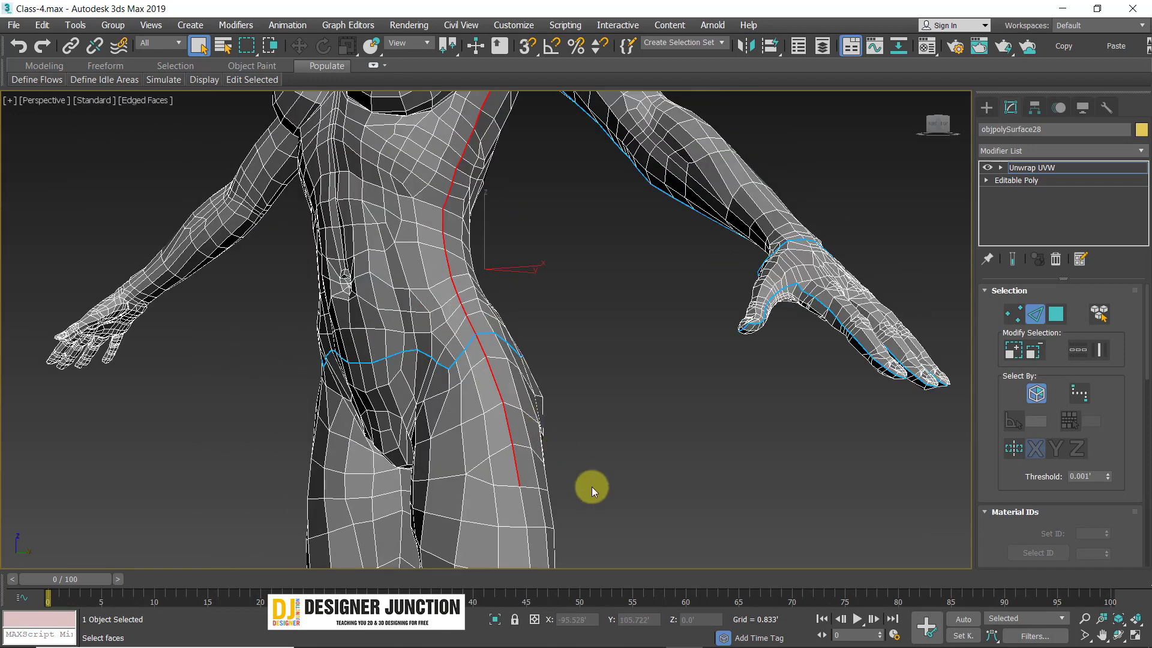
left_click_drag(493, 390, 496, 391, "alt")
scroll(507, 372, "up", 3)
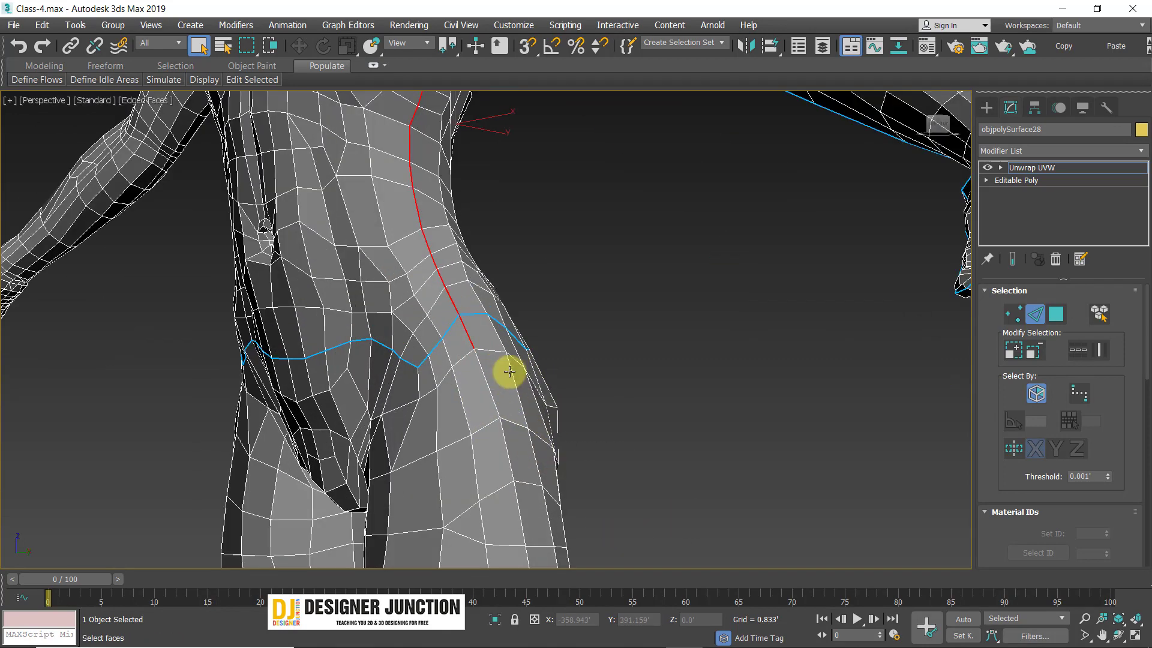
left_click_drag(708, 495, 465, 347, "alt")
- Extend the side selection through the armpit to meet the arm seam and check the line down to the hip seam
mouse_move(516, 278)
middle_mouse_down("alt")
mouse_move(514, 390)
mouse_move(522, 240)
mouse_move(530, 275)
middle_mouse_up("alt")
scroll(530, 276, "up", 5)
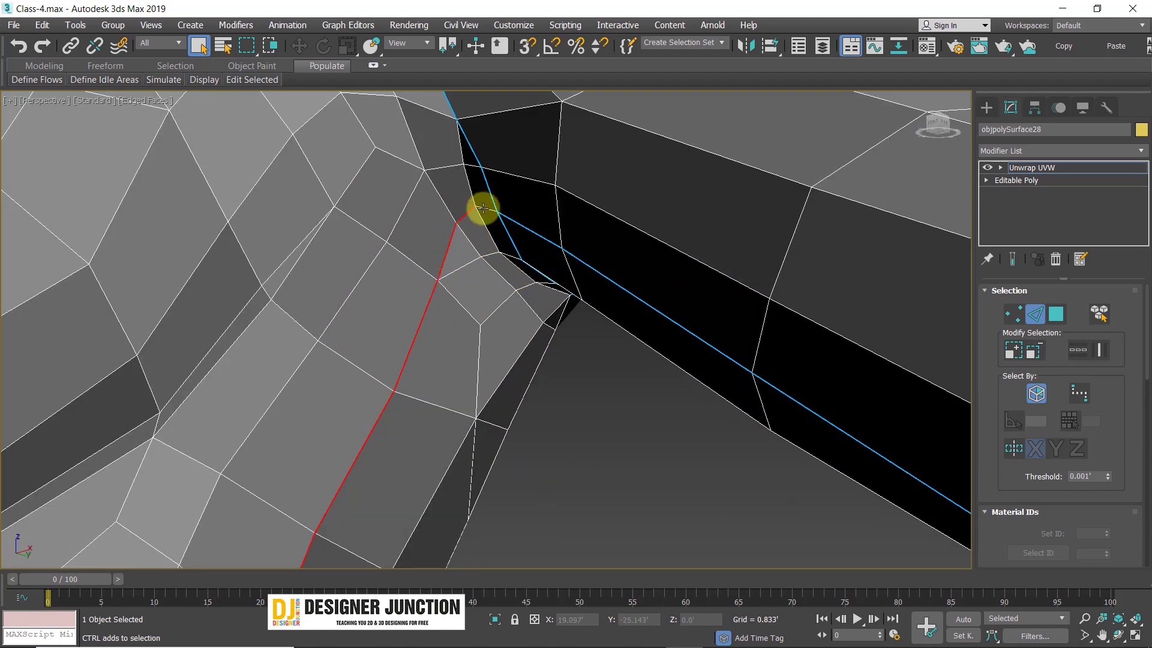
scroll(560, 258, "down", 5)
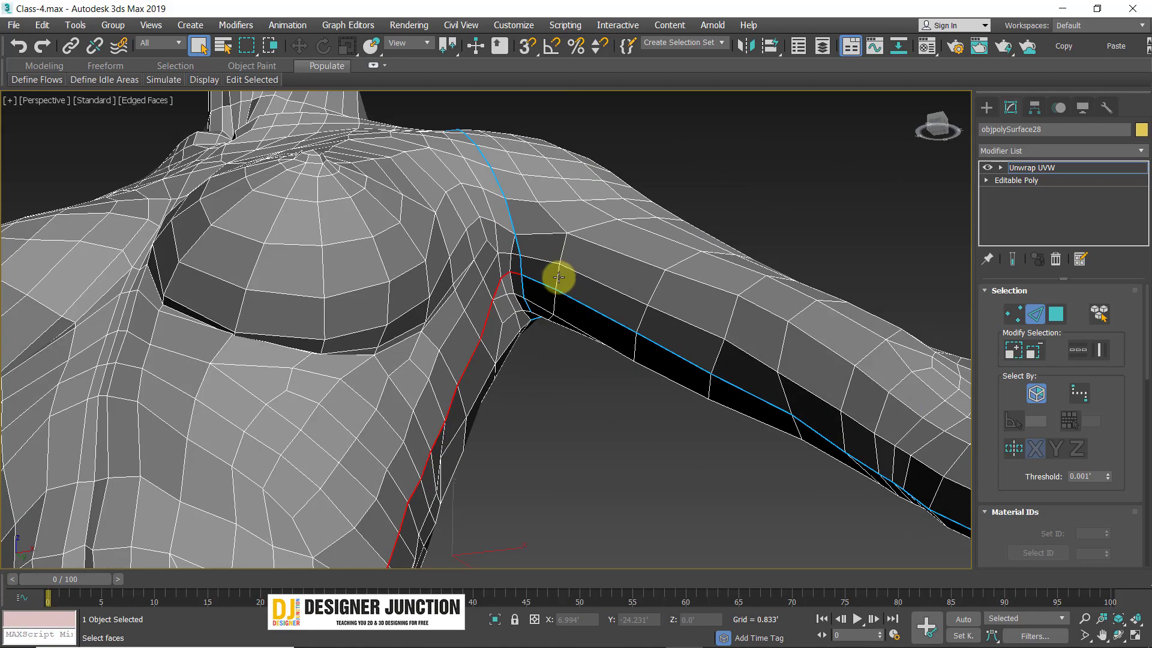
scroll(514, 308, "down", 6)
middle_click_drag(488, 226, 483, 264, "alt")
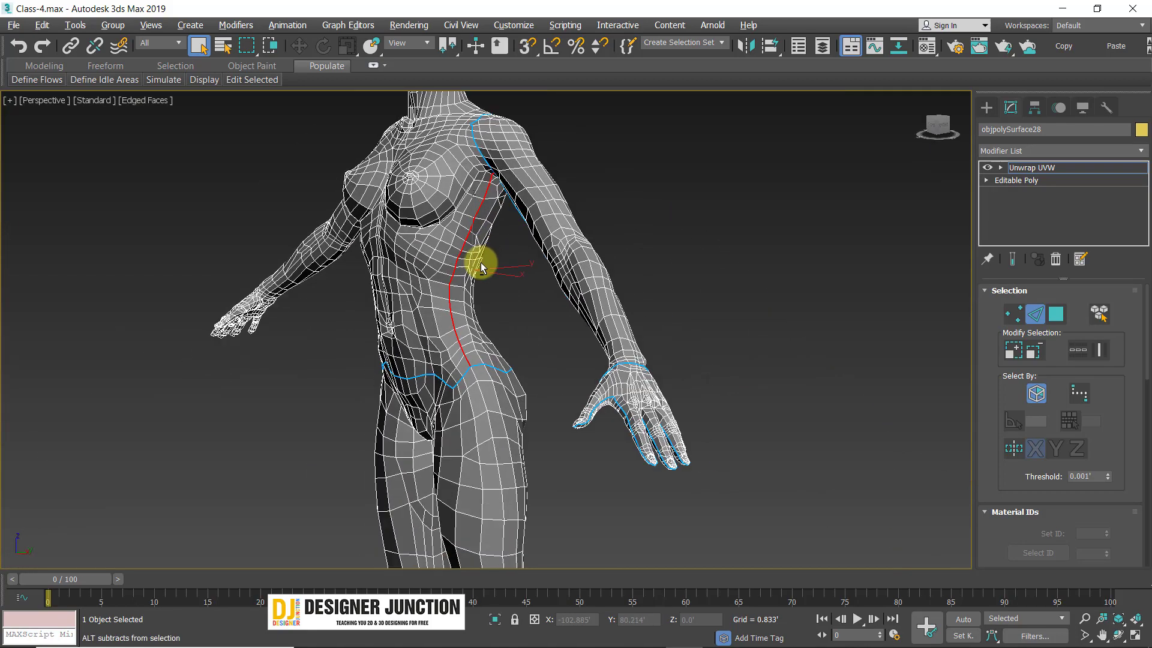
scroll(501, 307, "up", 5)
middle_click_drag(502, 304, 517, 293, "alt")
middle_click_drag(495, 192, 481, 281)
middle_click_drag(480, 281, 487, 321, "alt")
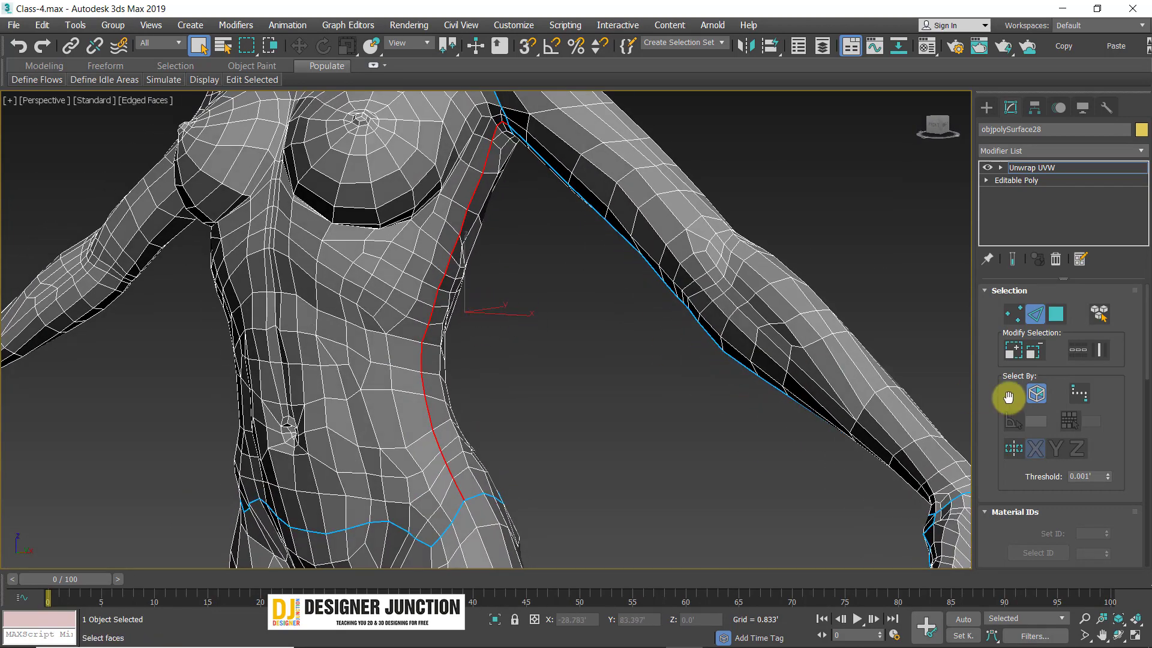
- Convert the selected edges along the side of the torso to seams
left_click_drag(1117, 482, 1100, 200)
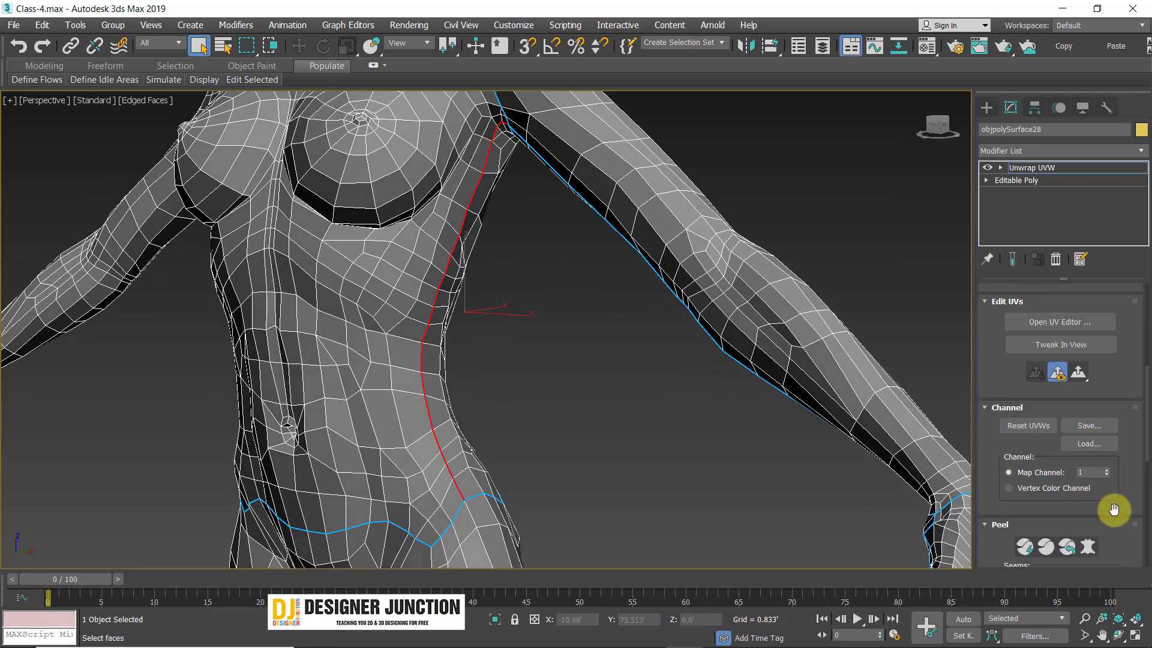
left_click_drag(1114, 506, 1095, 362)
left_click(1067, 394)
middle_click_drag(427, 404, 406, 360, "alt")
scroll(408, 361, "down", 4)
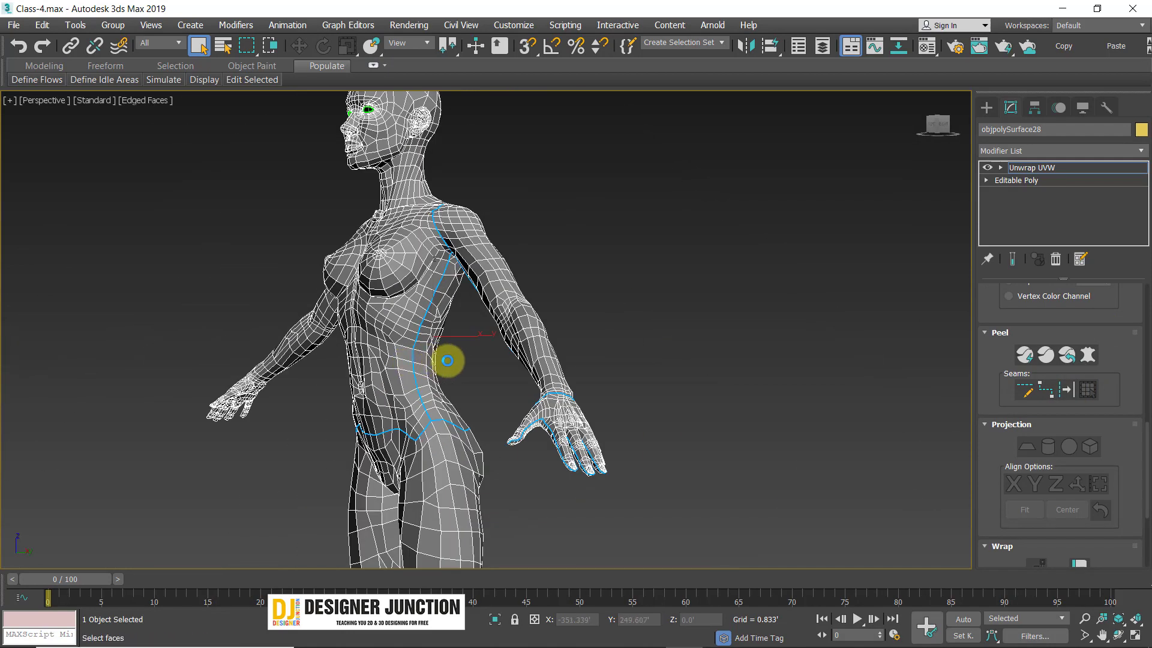
middle_click_drag(455, 412, 567, 359, "alt")
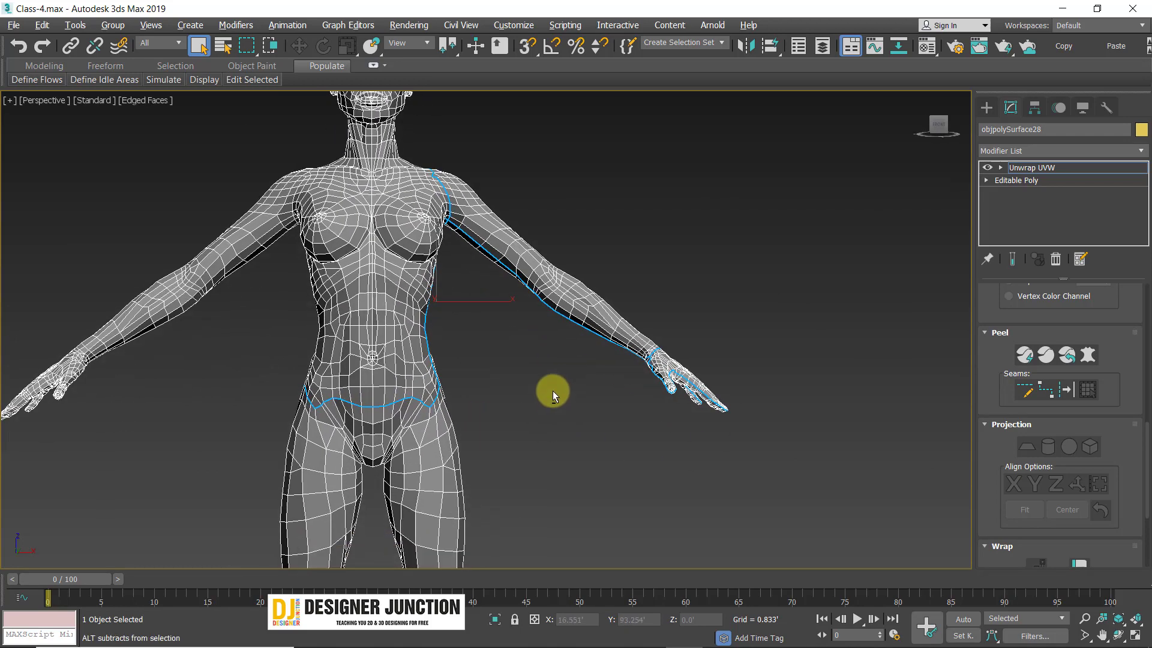
- Select the complete edge loop around the base of the neck
middle_click_drag(510, 383, 462, 532, "alt")
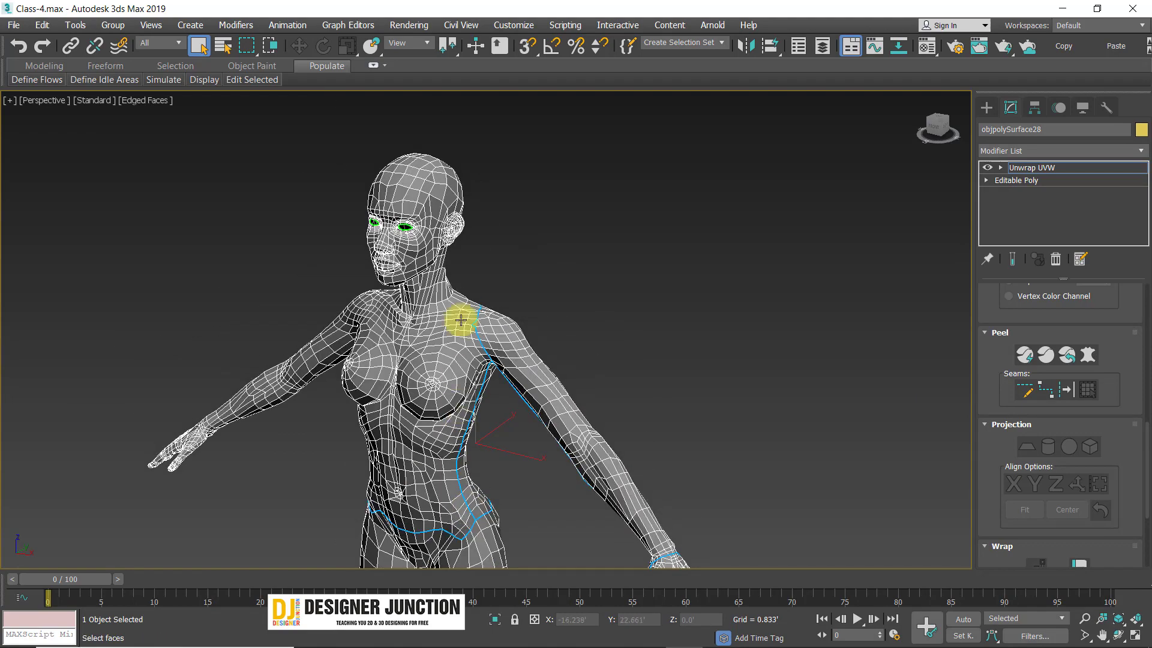
scroll(460, 321, "up", 10)
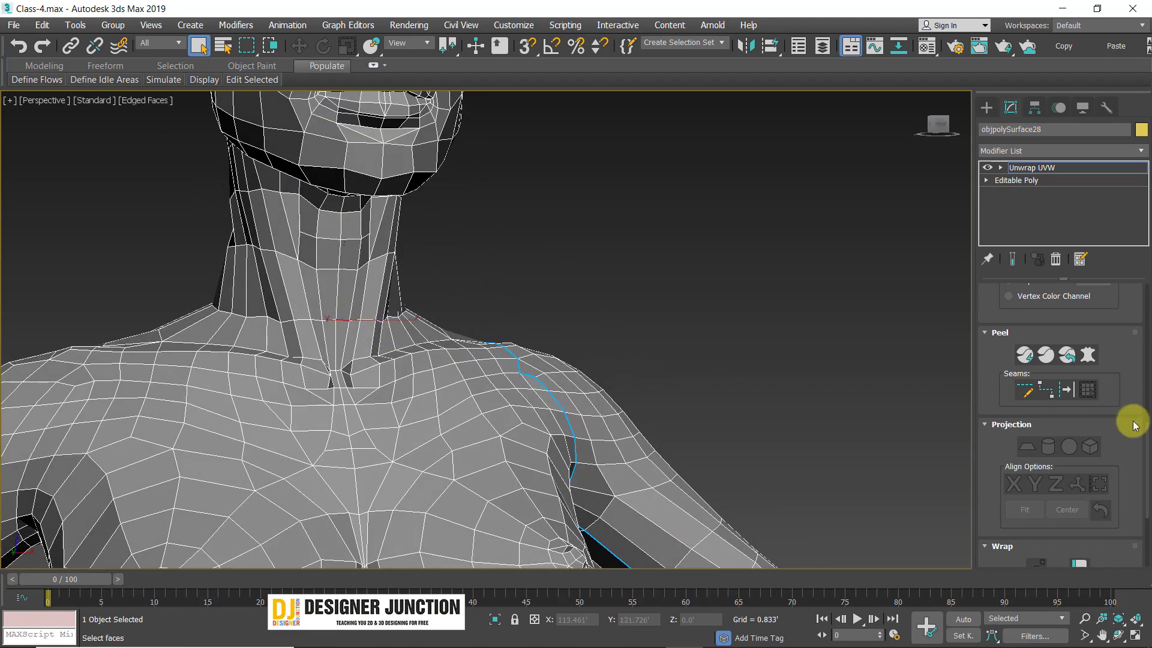
left_click_drag(1142, 360, 1124, 437)
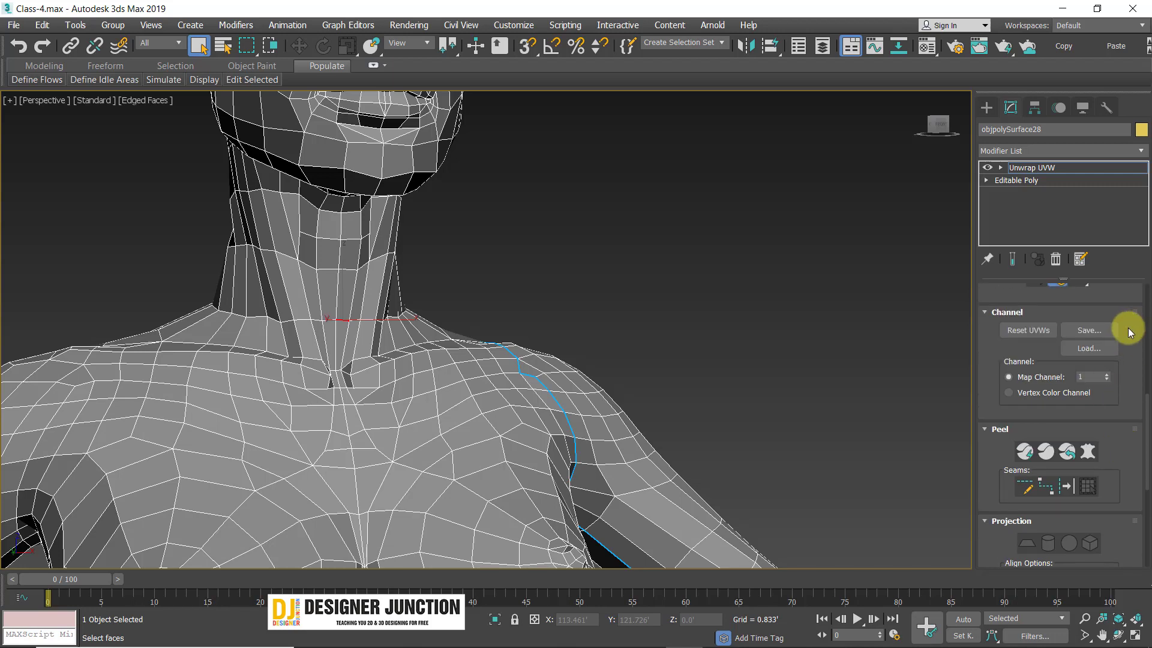
left_click_drag(1132, 334, 1127, 534)
left_click_drag(1114, 348, 1111, 390)
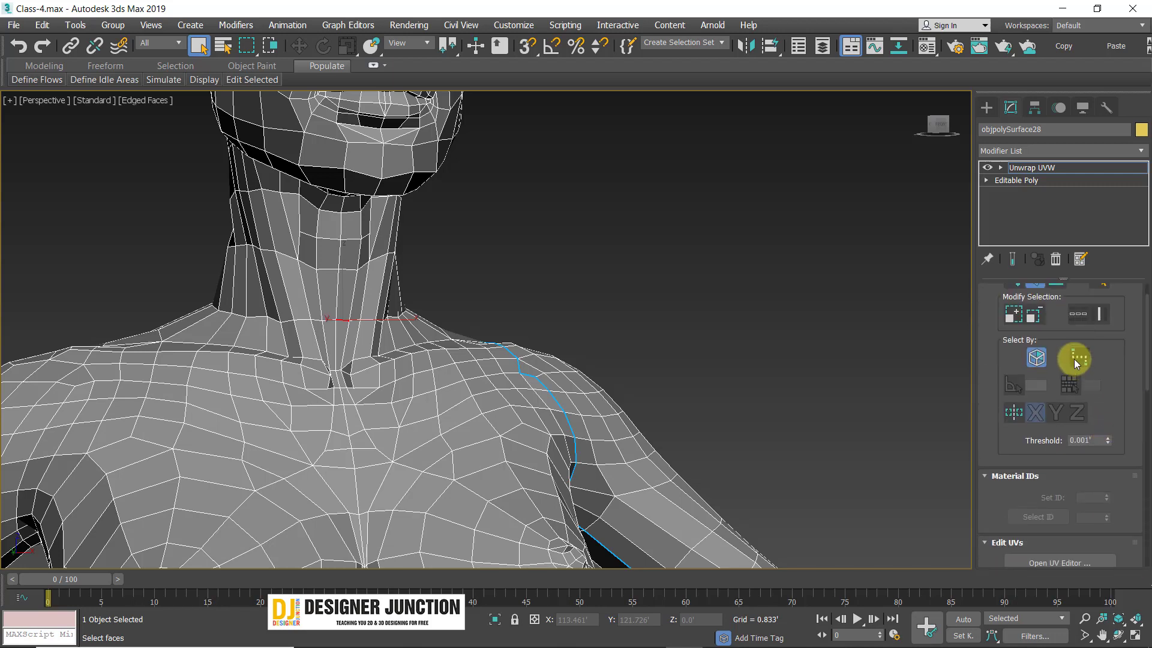
scroll(1079, 327, "up", 1)
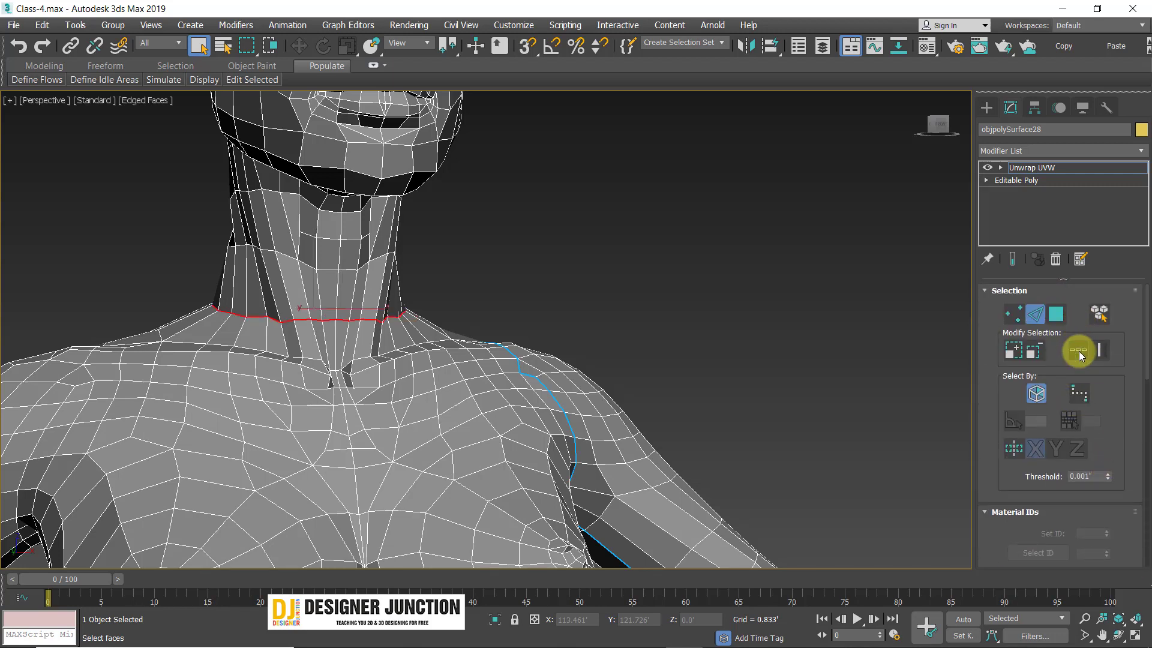
- Convert the selected edge loop around the base of the neck to seams
mouse_move(720, 354)
middle_mouse_down("alt")
mouse_move(468, 367)
mouse_move(702, 367)
middle_mouse_up("alt")
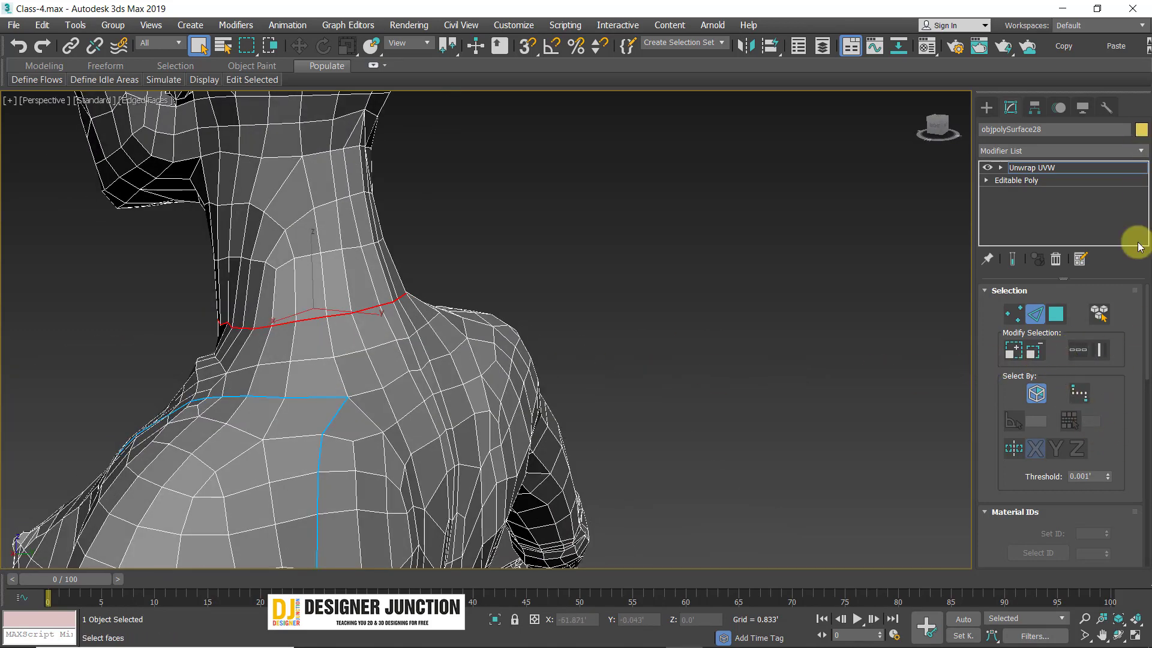
scroll(1128, 455, "down", 5)
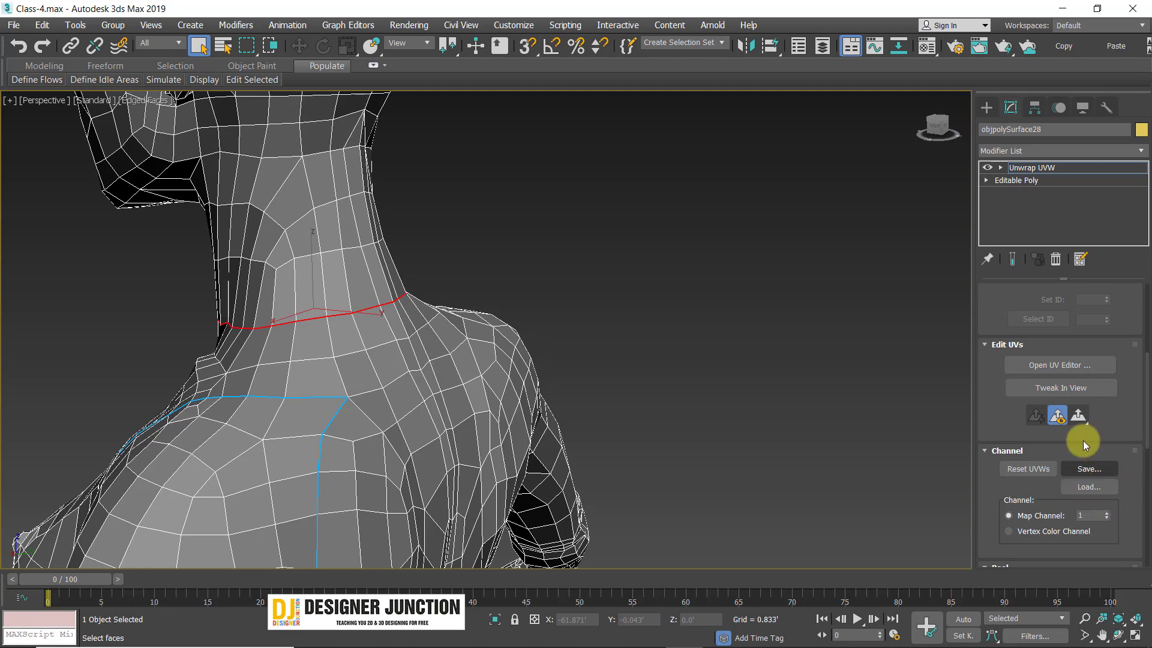
scroll(1088, 424, "down", 4)
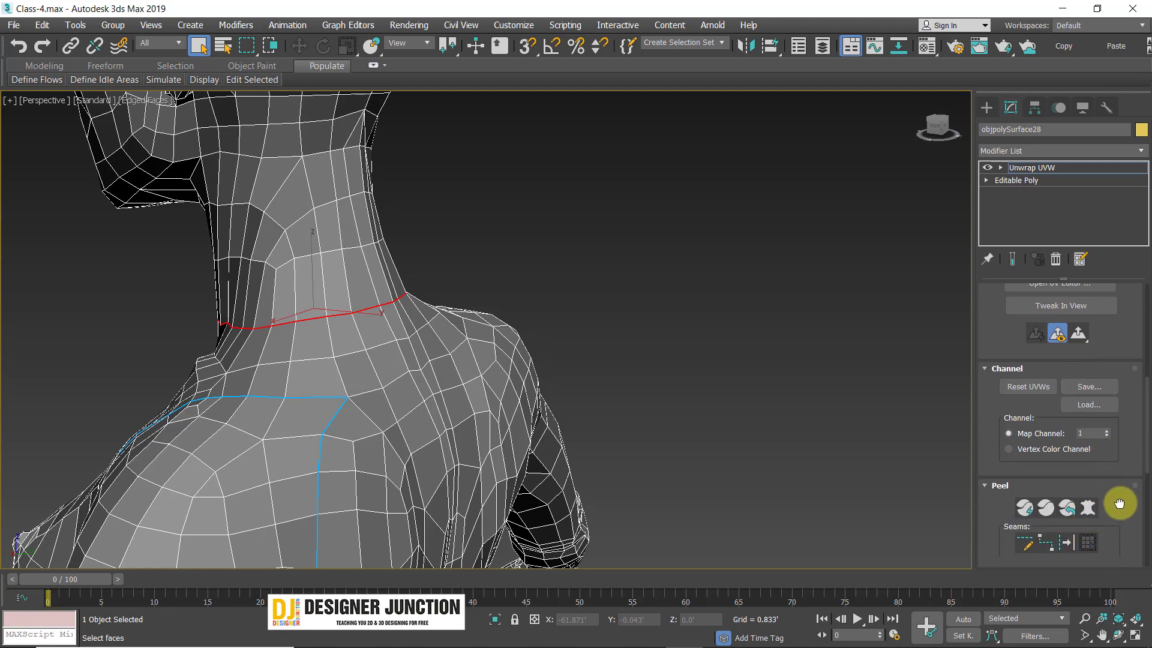
left_click(1068, 404)
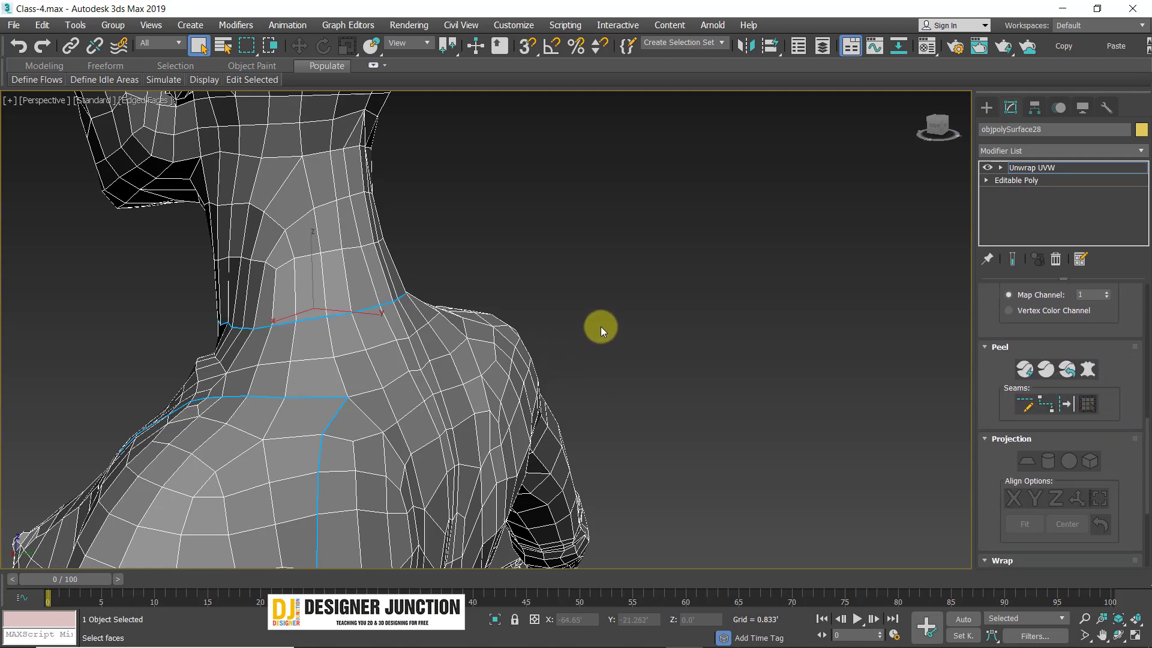
- Use Edit Seams to draw a seam across the top of the shoulder from the arm seam toward the neck seam
middle_click_drag(321, 359, 417, 283, "alt")
scroll(432, 323, "down", 4)
scroll(440, 298, "down", 2)
scroll(468, 240, "up", 6)
scroll(423, 270, "down", 4)
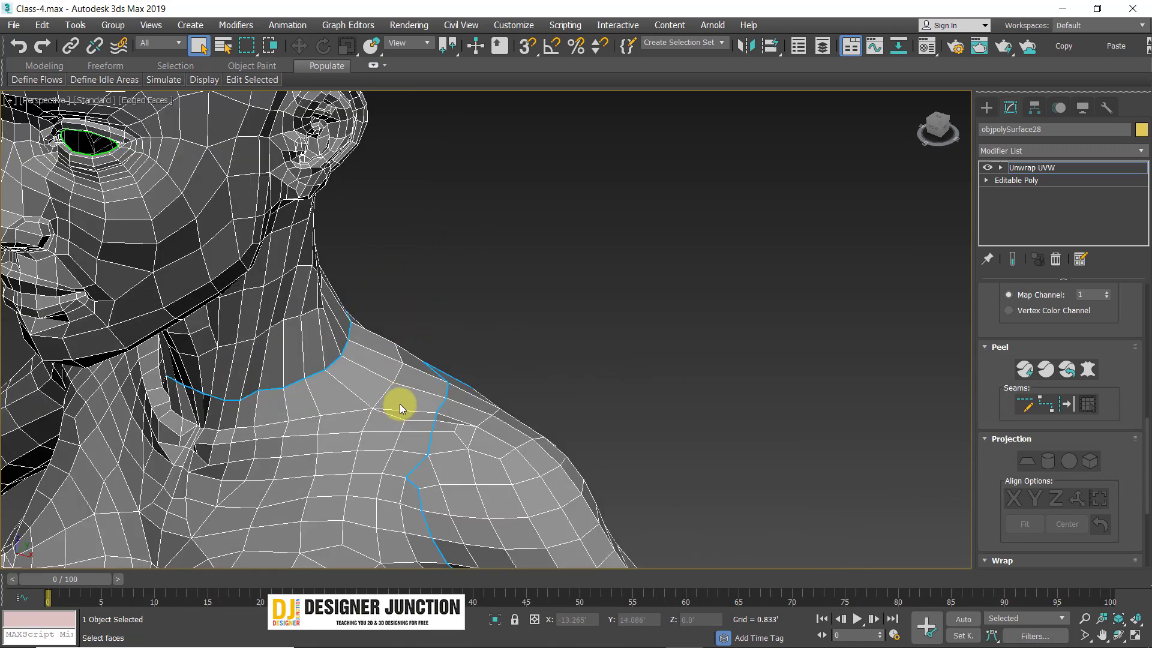
scroll(1117, 358, "up", 10)
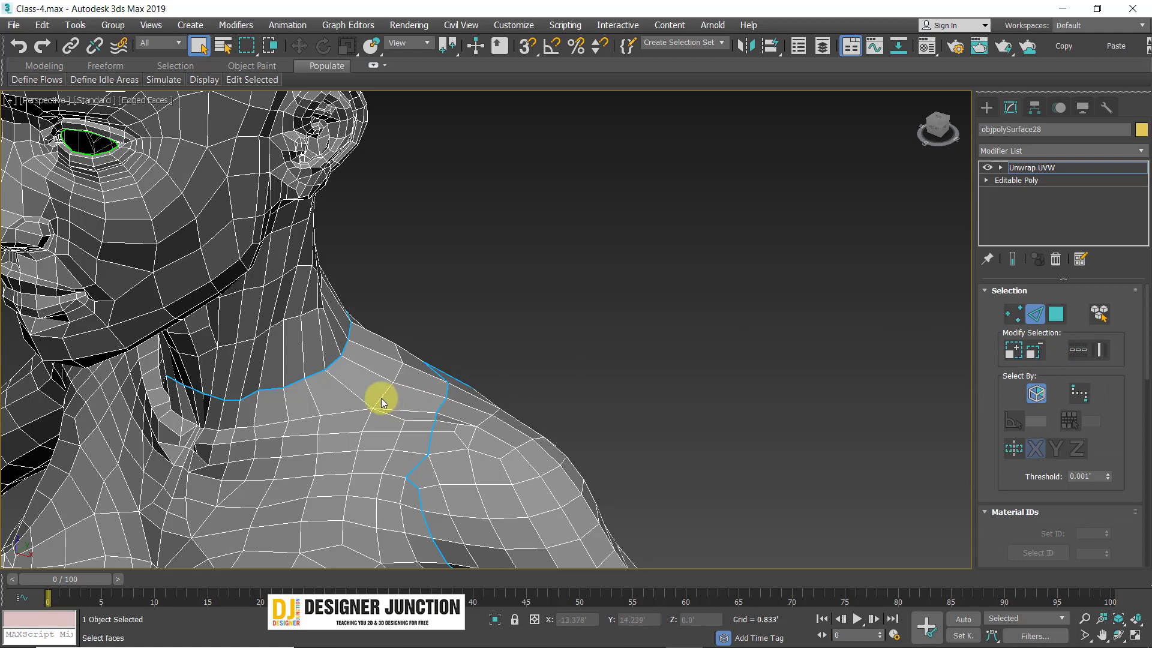
scroll(1020, 443, "down", 8)
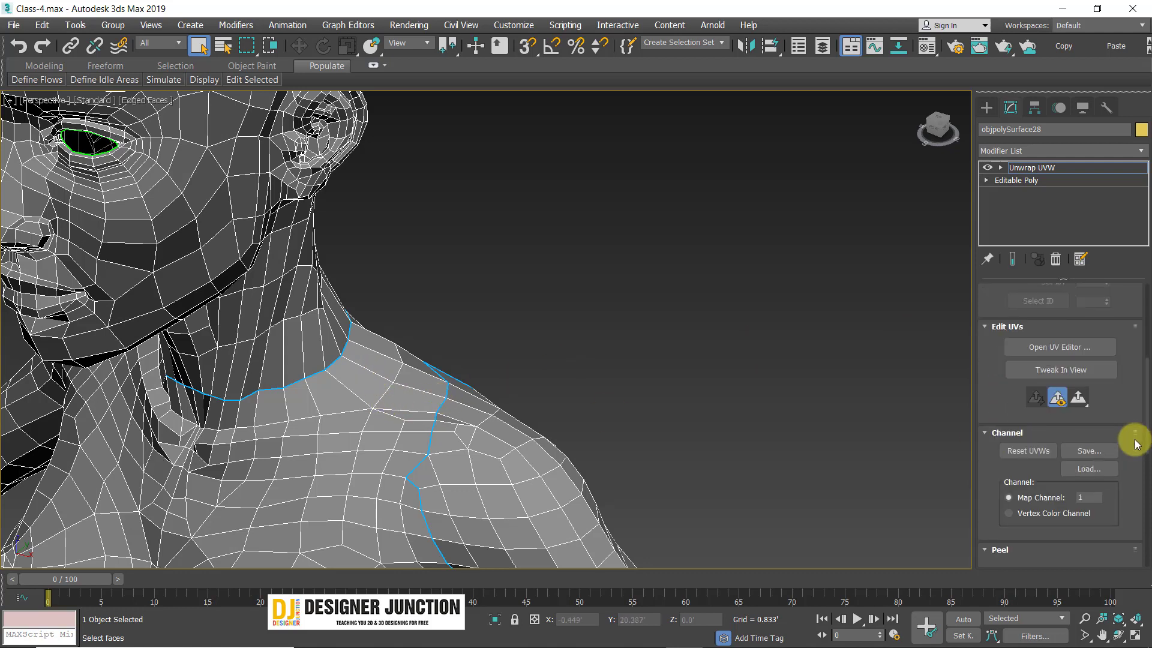
left_click(1024, 444)
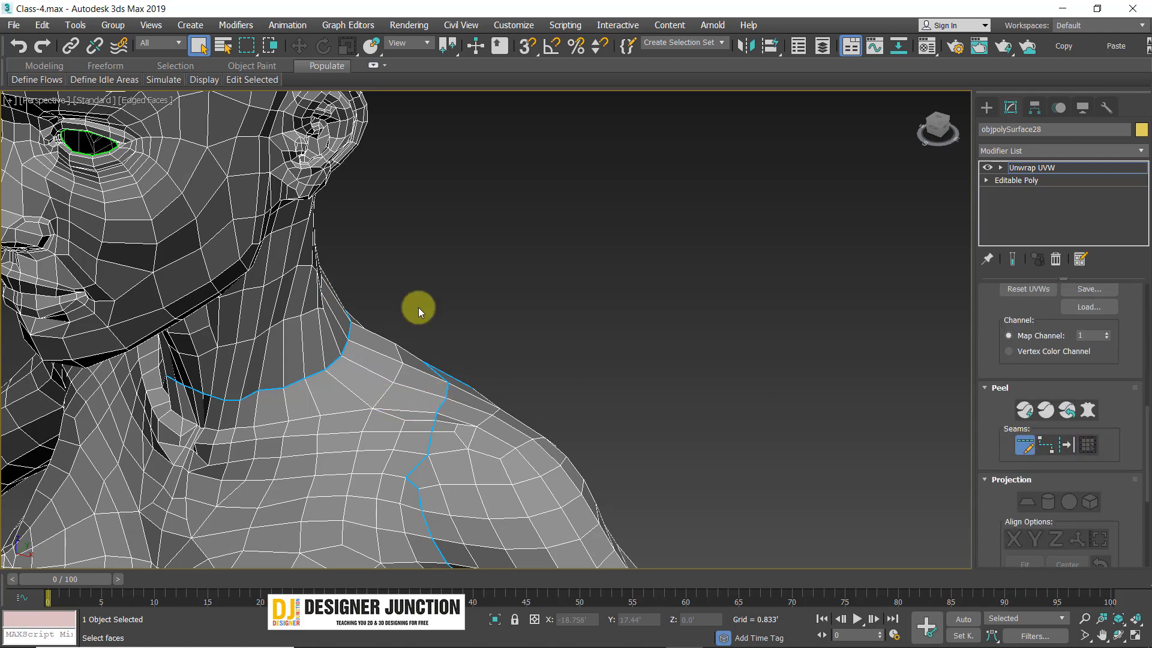
scroll(420, 396, "up", 5)
scroll(491, 387, "down", 5)
scroll(456, 408, "up", 4)
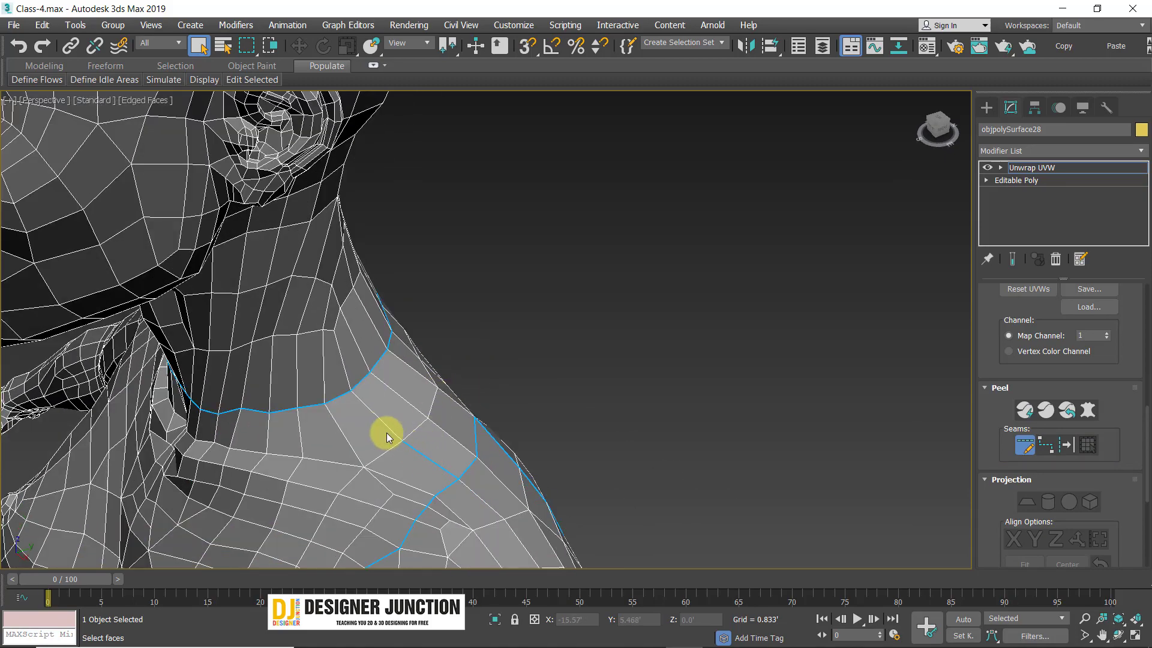
- Try to lay a point-to-point seam from the upper inner thigh down past the knee to the calf
scroll(388, 425, "down", 5)
middle_click_drag(393, 426, 424, 265, "alt")
scroll(464, 409, "down", 2)
scroll(461, 258, "down", 3)
middle_click_drag(449, 419, 429, 272)
scroll(433, 324, "up", 3)
middle_click_drag(441, 327, 503, 324, "alt")
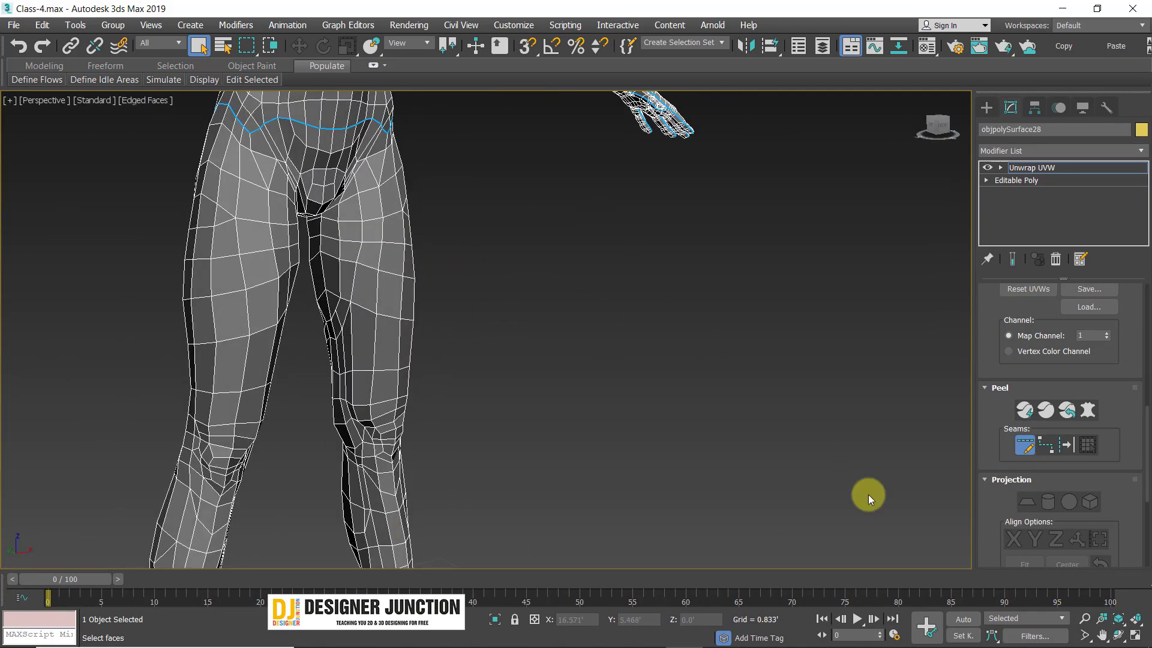
left_click(1048, 448)
scroll(582, 493, "down", 1)
middle_click_drag(583, 493, 651, 363, "alt")
scroll(610, 398, "down", 1)
middle_click_drag(608, 408, 604, 439, "alt")
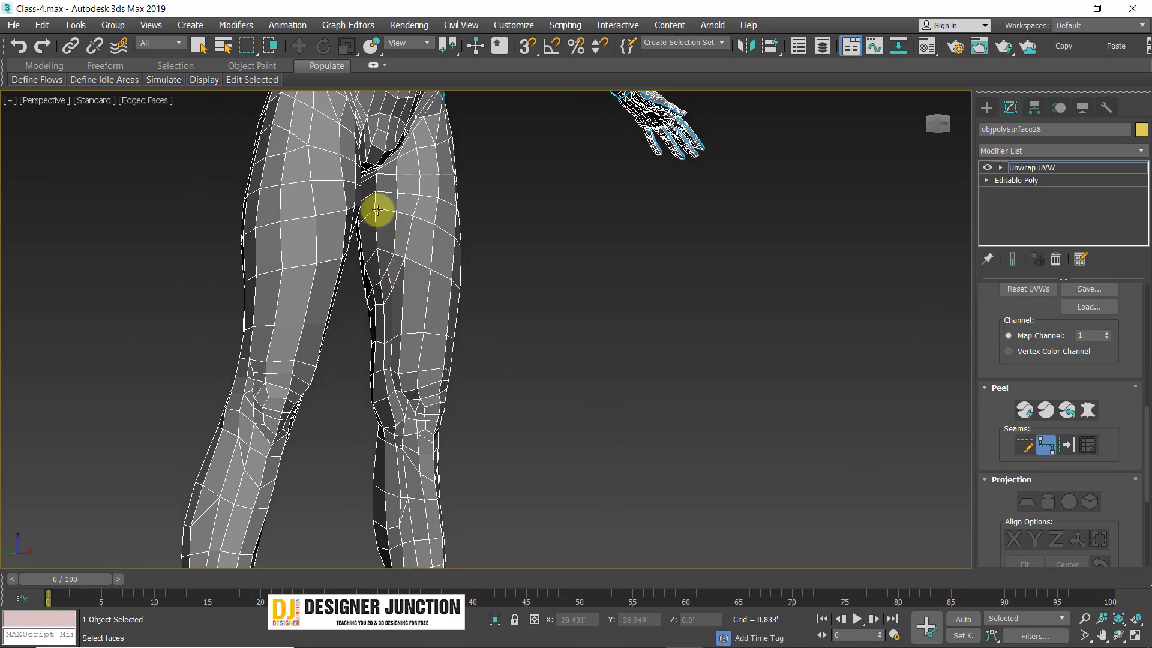
left_click(382, 521)
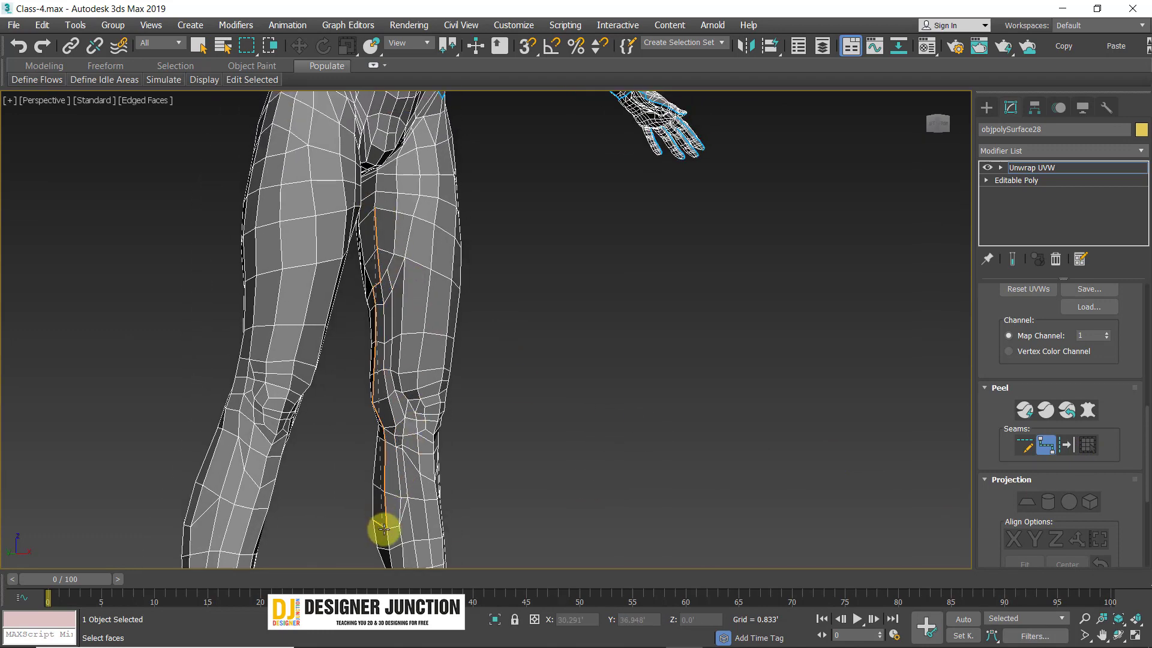
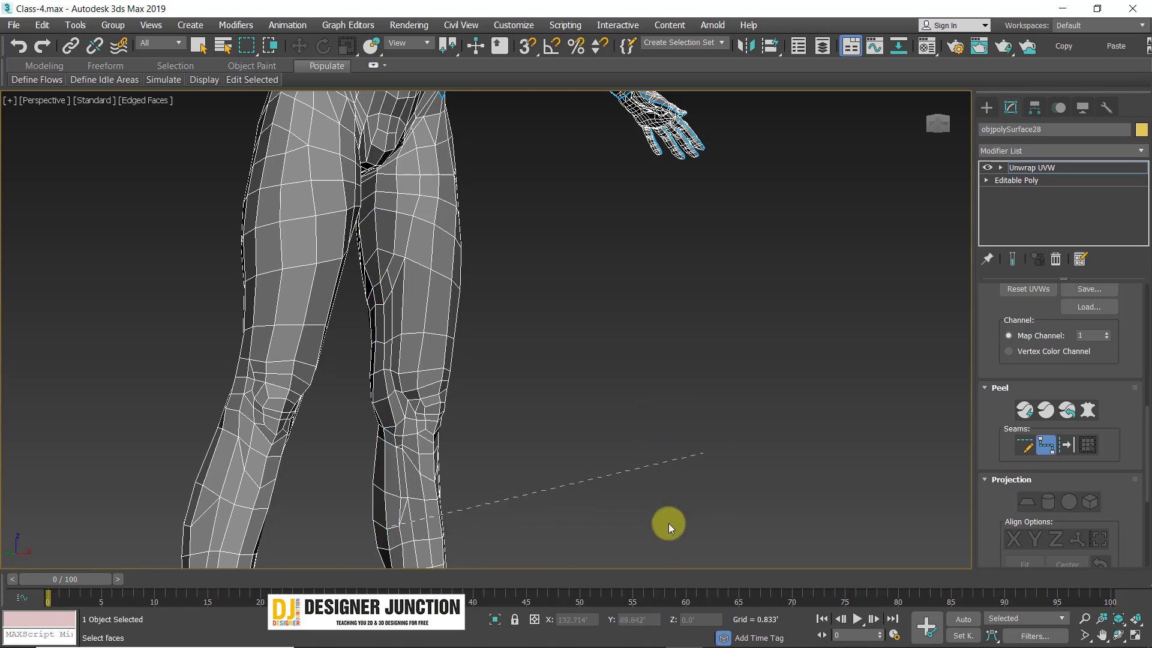
- Restart the point-to-point seam tool and examine the legs and feet from several sides for a suitable seam start
middle_click_drag(610, 448, 541, 468, "alt")
scroll(557, 418, "down", 5)
scroll(739, 432, "up", 4)
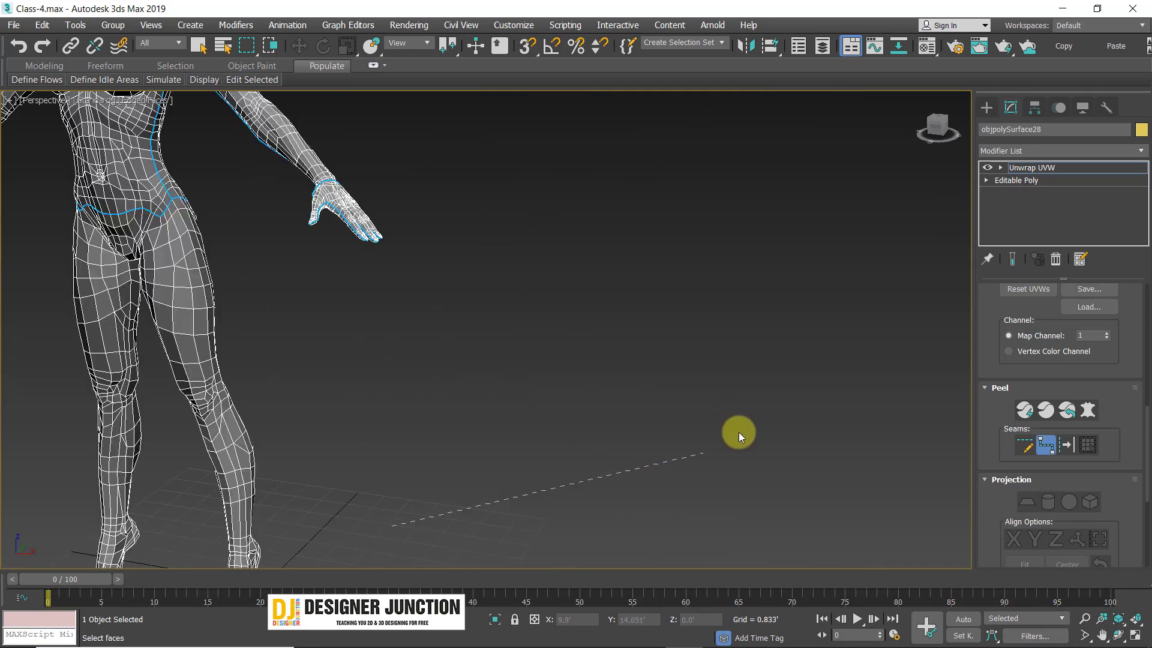
middle_click_drag(531, 412, 597, 385, "alt")
middle_click_drag(597, 384, 676, 349)
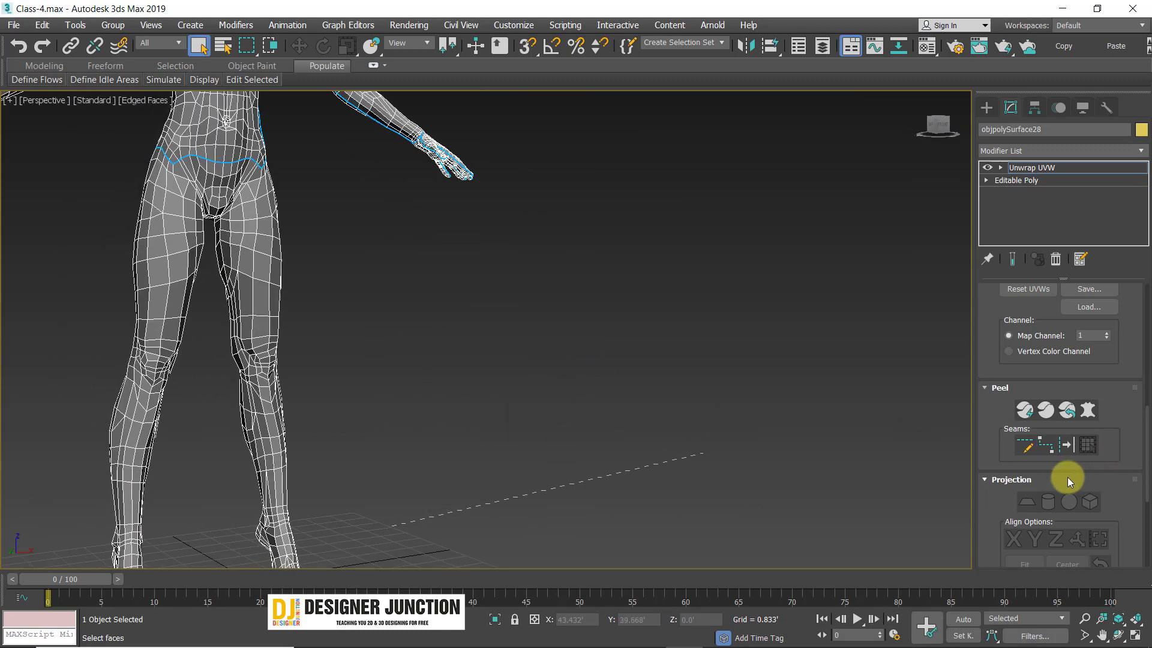
left_click(1047, 447)
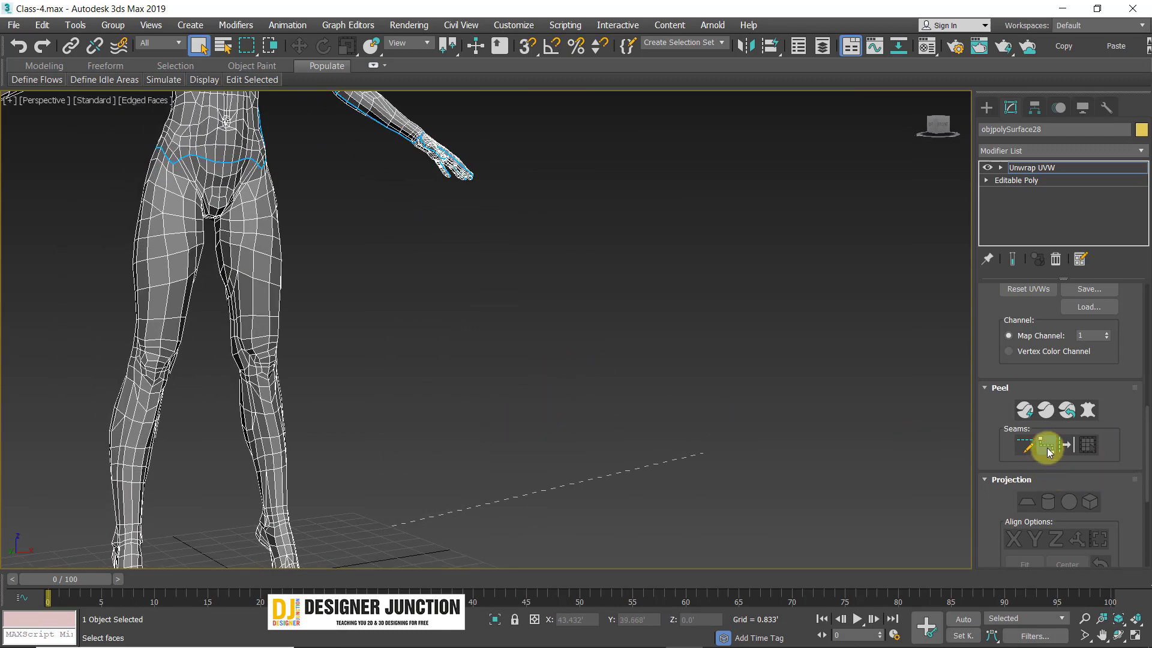
middle_click_drag(571, 378, 414, 119, "alt")
scroll(503, 263, "down", 3)
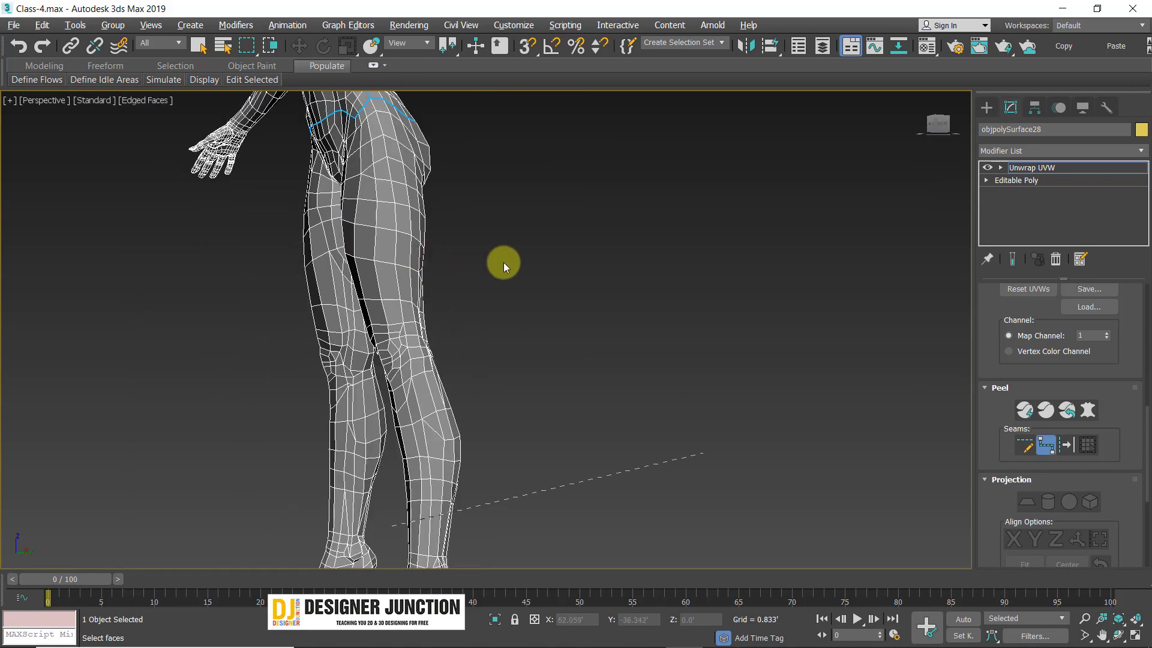
middle_click_drag(504, 264, 543, 243, "alt")
middle_click_drag(542, 243, 469, 18)
scroll(383, 403, "up", 4)
middle_click_drag(384, 404, 479, 419, "alt")
scroll(377, 429, "up", 5)
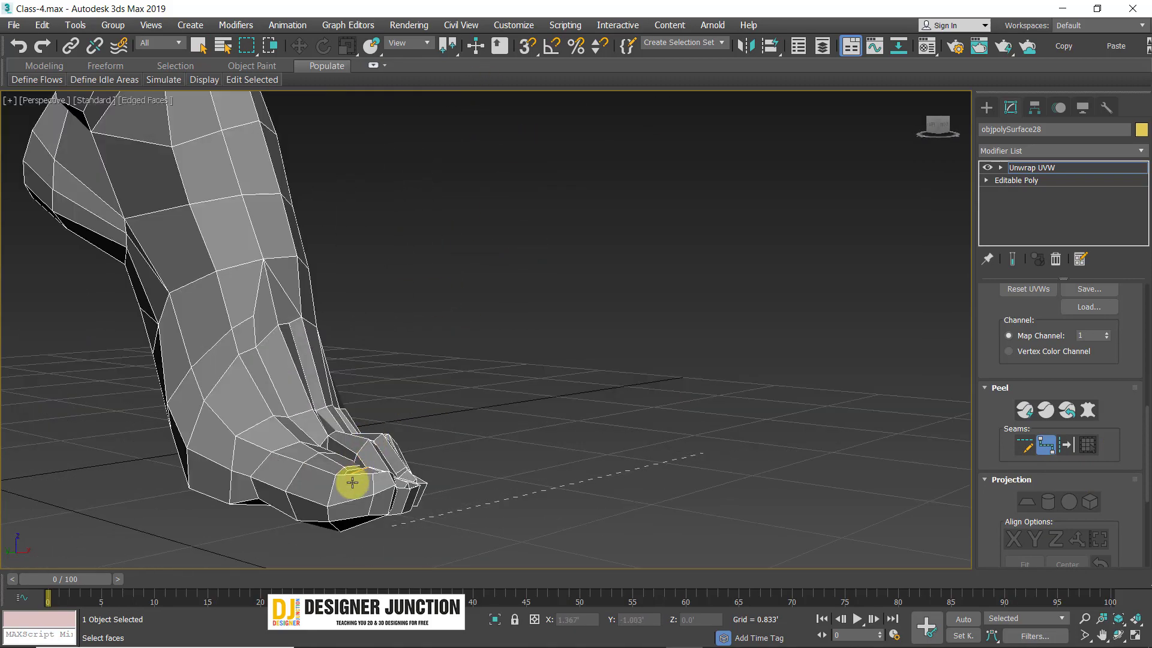
middle_click_drag(419, 470, 355, 485, "alt")
middle_click_drag(355, 484, 540, 405)
scroll(587, 351, "up", 2)
scroll(587, 351, "up", 2)
middle_click_drag(587, 351, 602, 410, "alt")
scroll(570, 347, "down", 5)
scroll(622, 396, "up", 1)
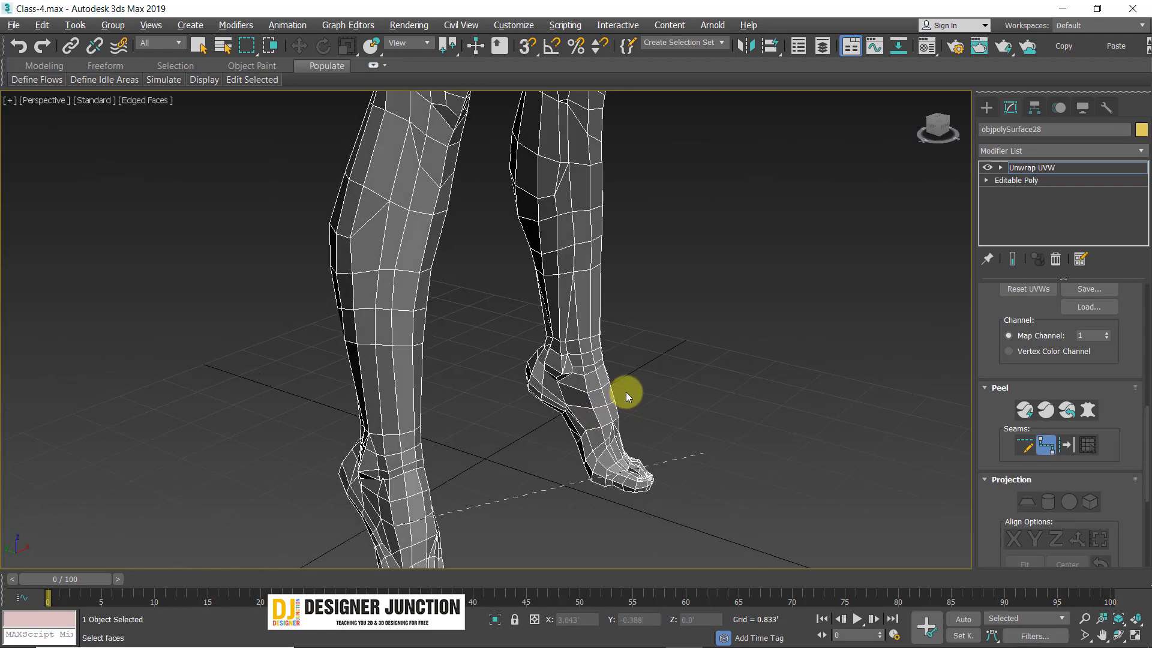
- Draw a point-to-point seam from the inner ankle up the inner calf to just above the knee
scroll(602, 420, "up", 3)
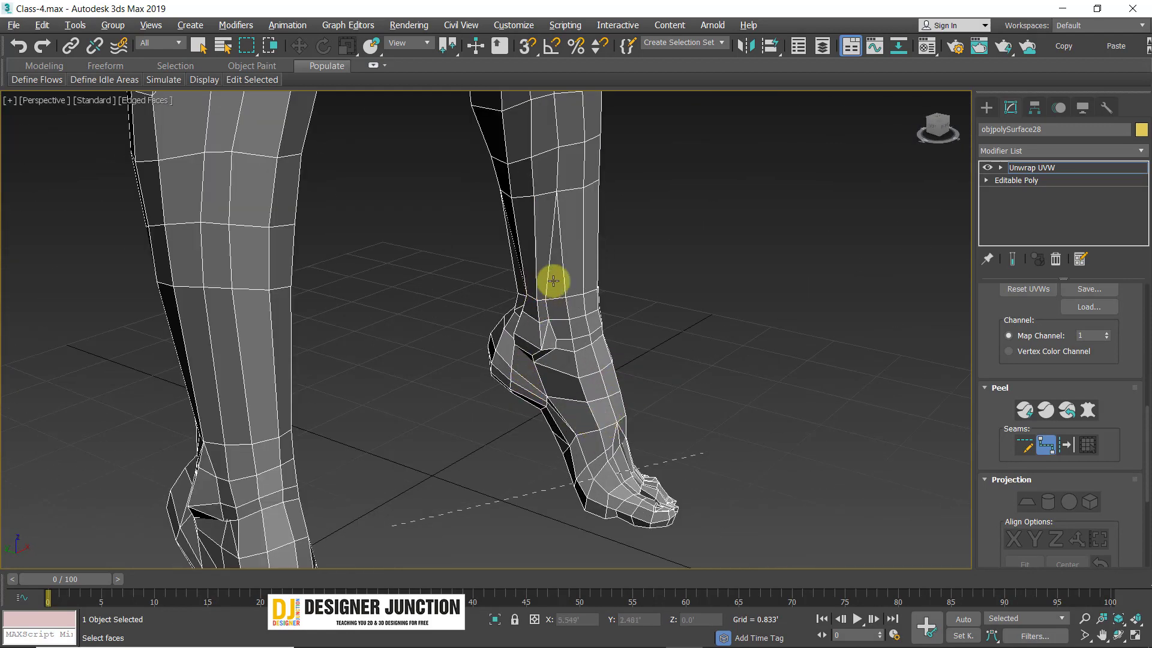
scroll(553, 277, "up", 5)
middle_click_drag(424, 530, 400, 520, "alt")
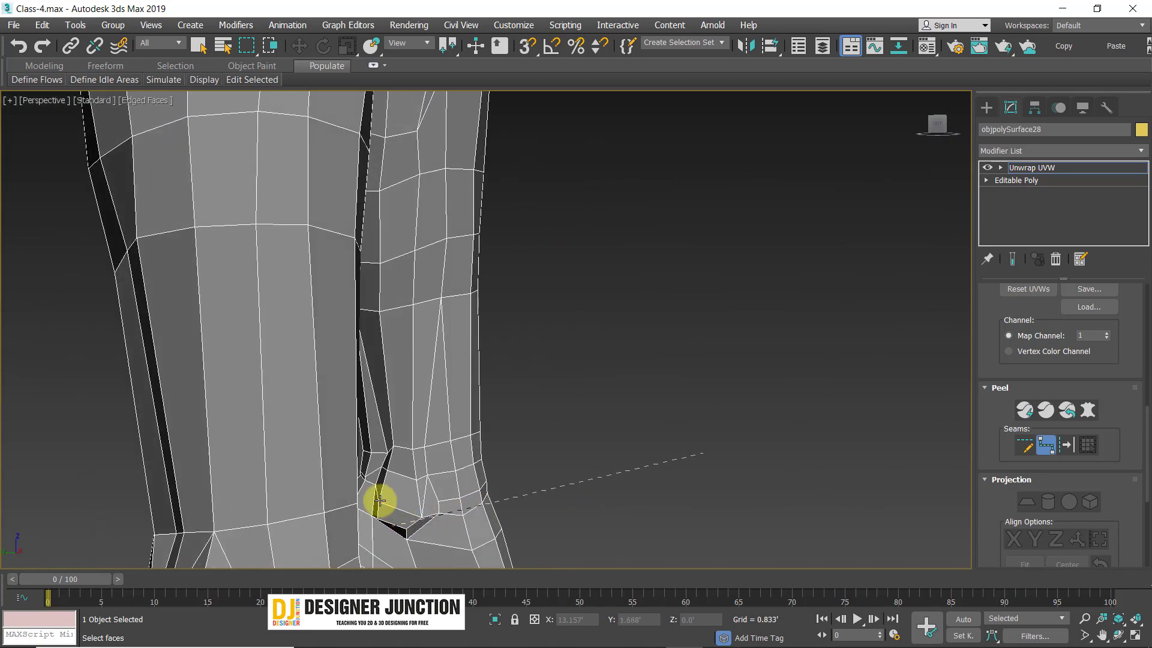
left_click(380, 500)
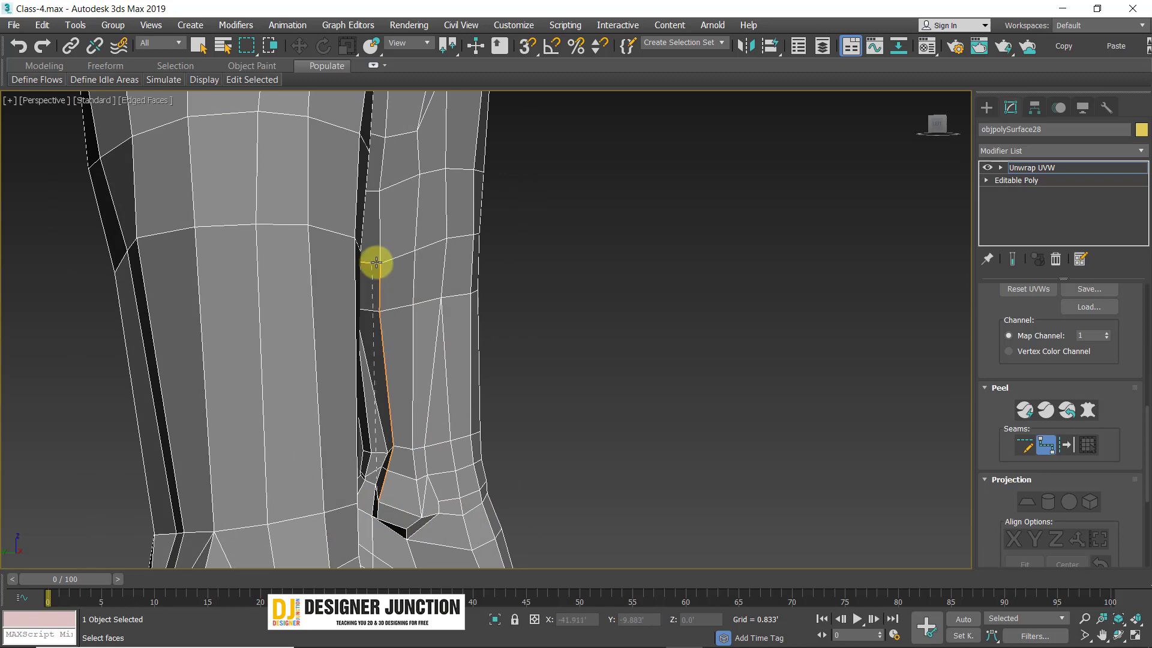
left_click(378, 262)
middle_click_drag(406, 227, 296, 395)
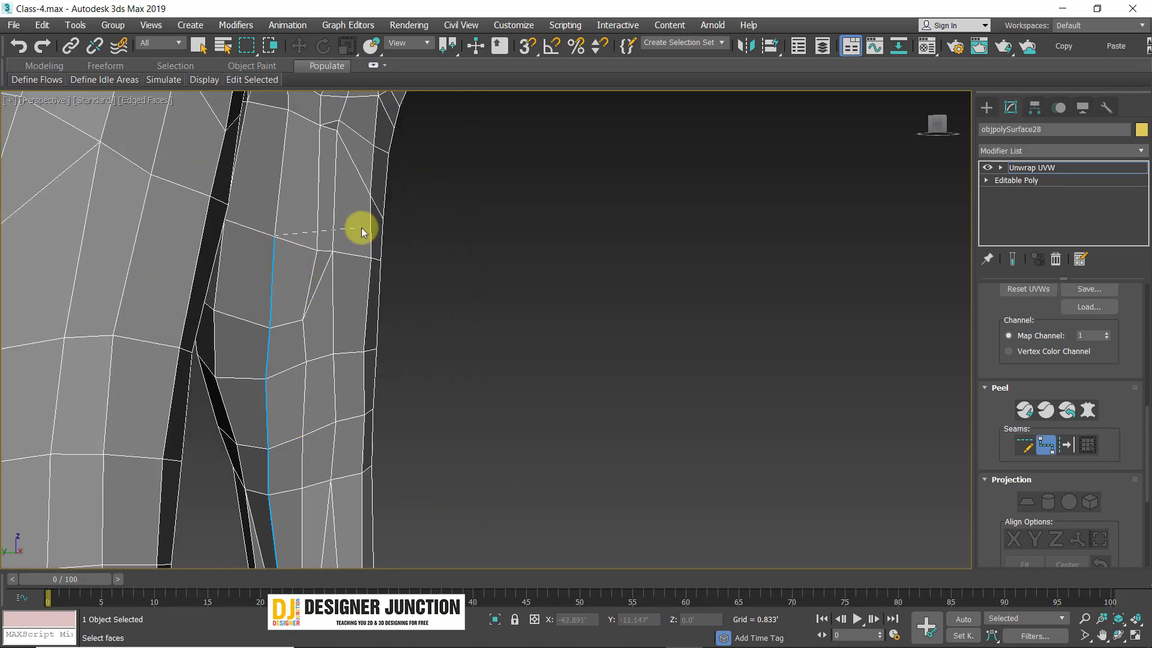
scroll(360, 226, "down", 5)
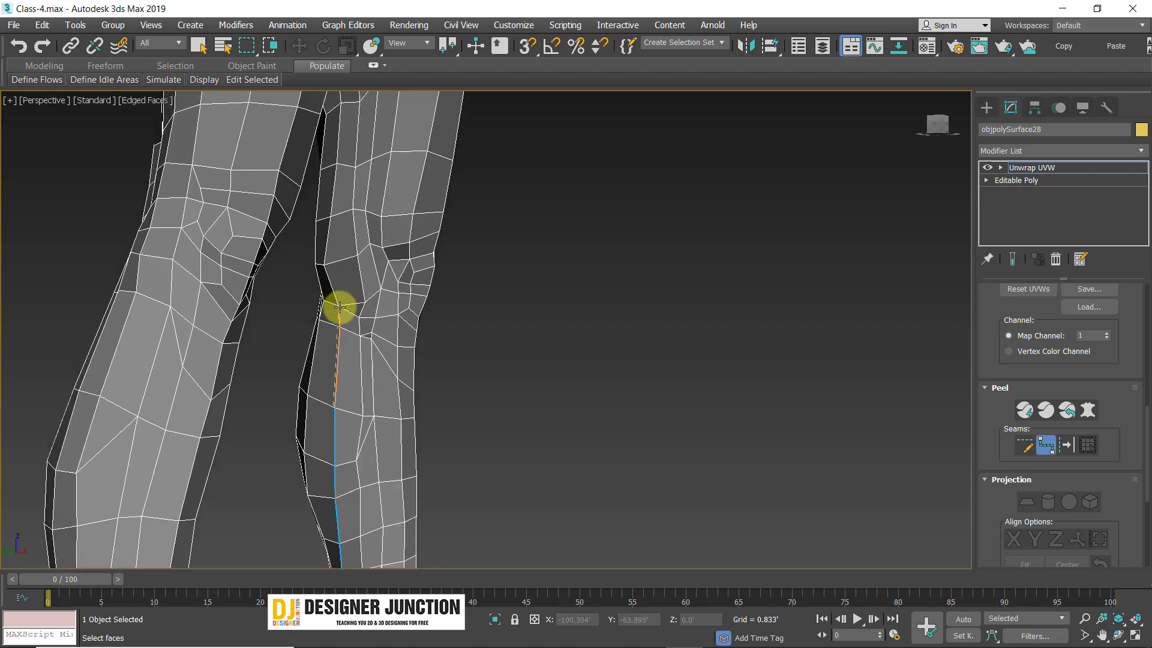
left_click(339, 304)
middle_click_drag(341, 226, 307, 284)
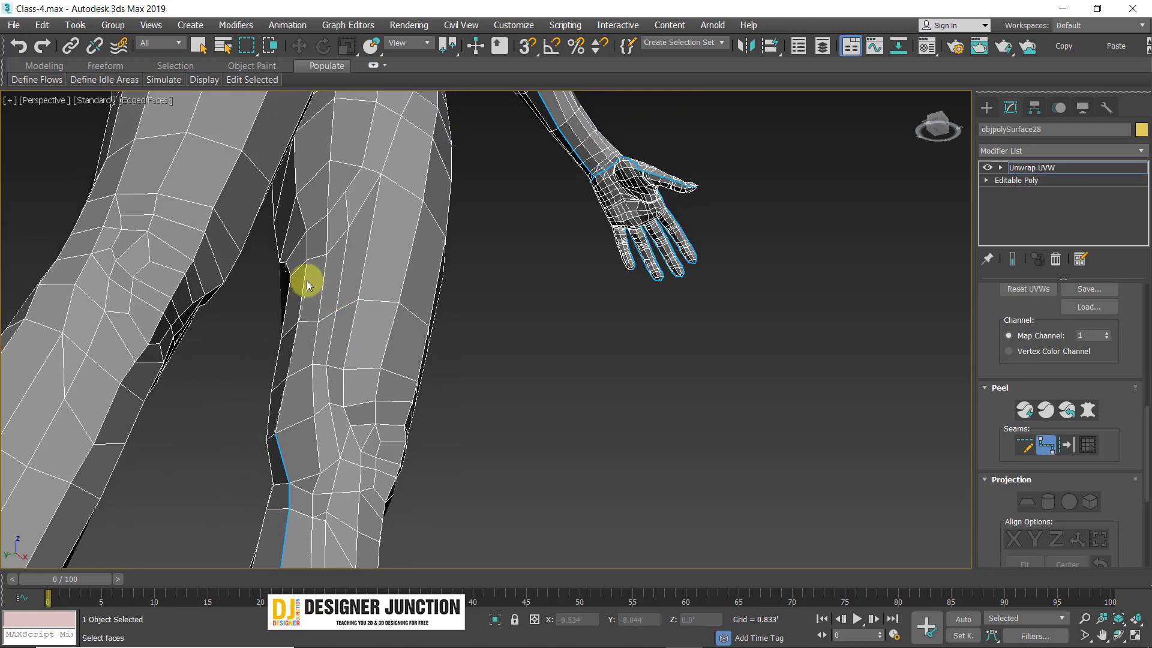
- Extend the leg seam from above the knee up the inner thigh to the crotch
middle_click_drag(424, 200, 291, 340, "alt")
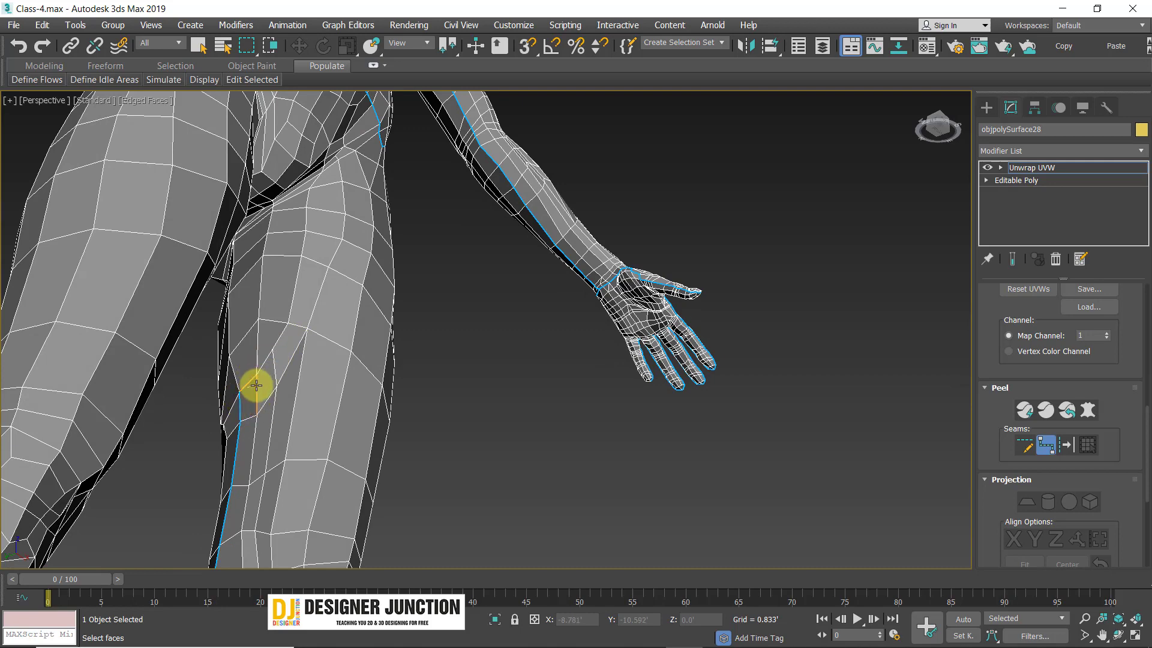
middle_click_drag(273, 268, 279, 313, "alt")
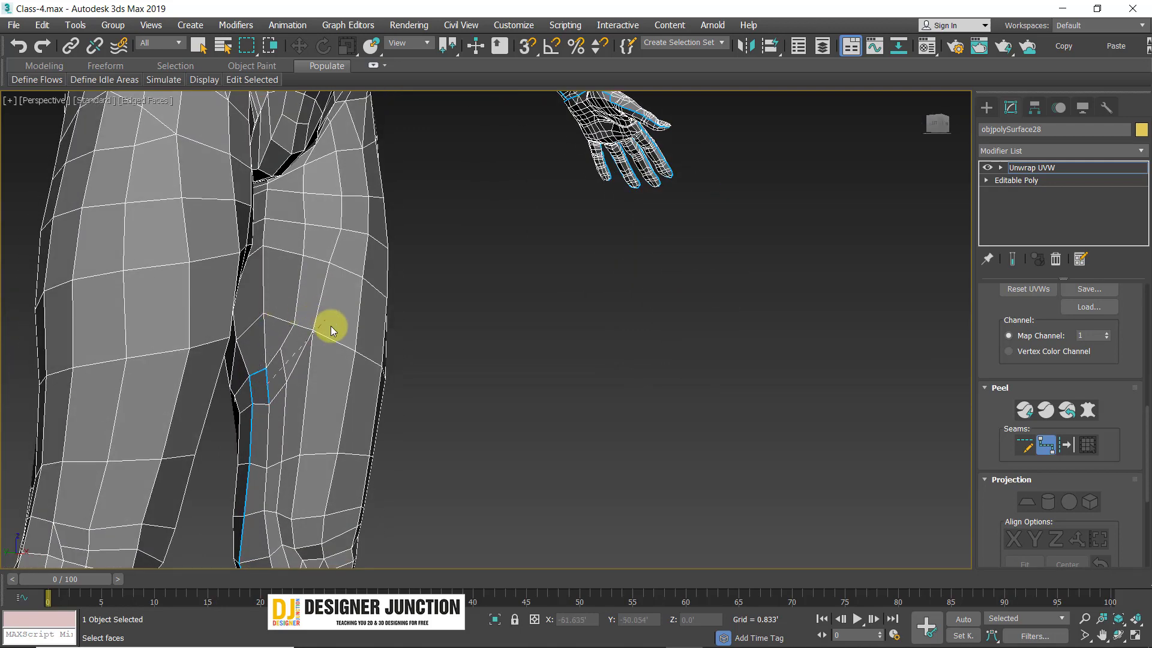
scroll(262, 378, "up", 2)
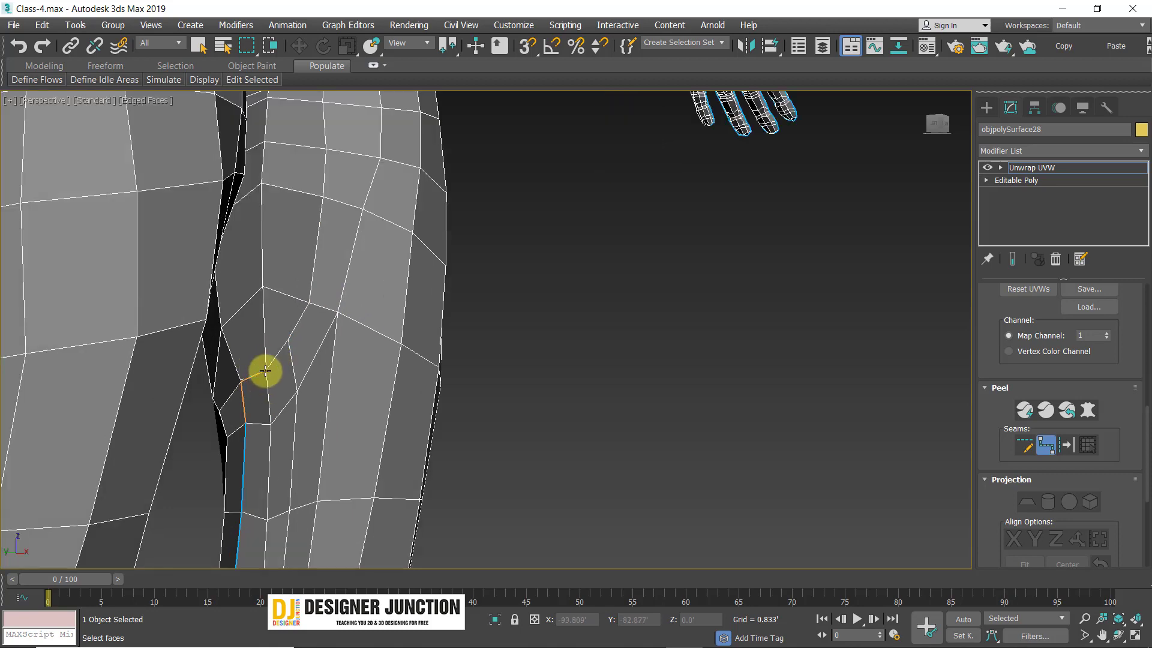
left_click(265, 371)
left_click(262, 187)
middle_click_drag(325, 240, 312, 401)
middle_click_drag(275, 304, 274, 277, "alt")
scroll(268, 375, "up", 2)
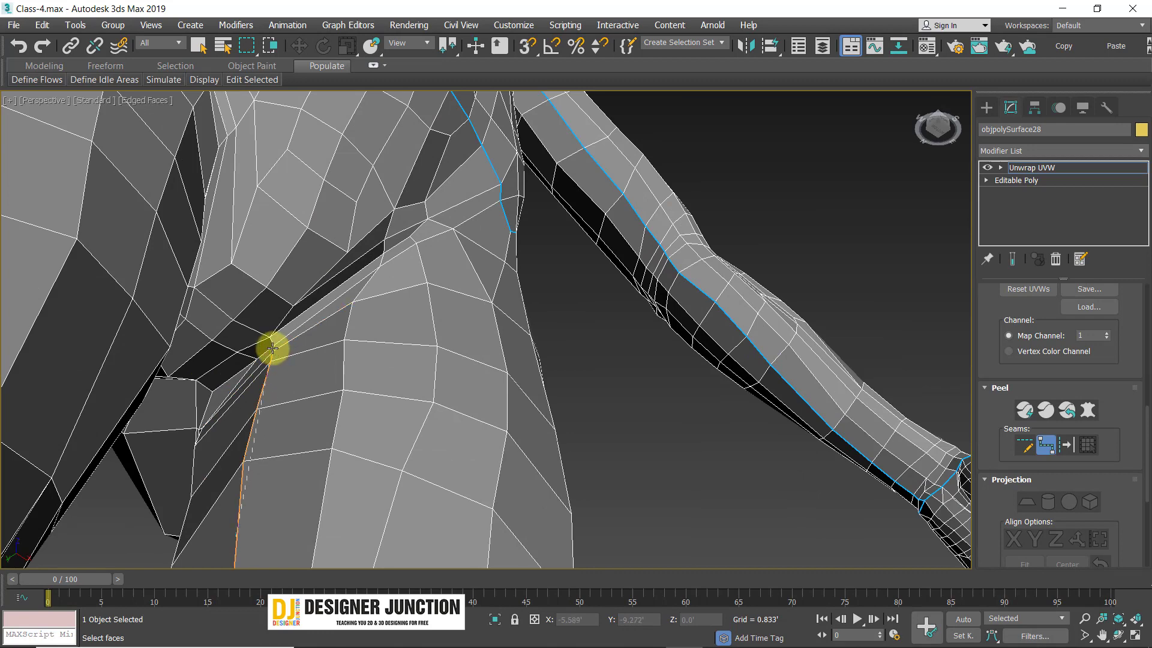
left_click(272, 348)
- Continue the leg seam from the crotch along the groin crease until it meets the pelvis seam
middle_click_drag(373, 354, 283, 329, "alt")
middle_click_drag(335, 301, 291, 327, "alt")
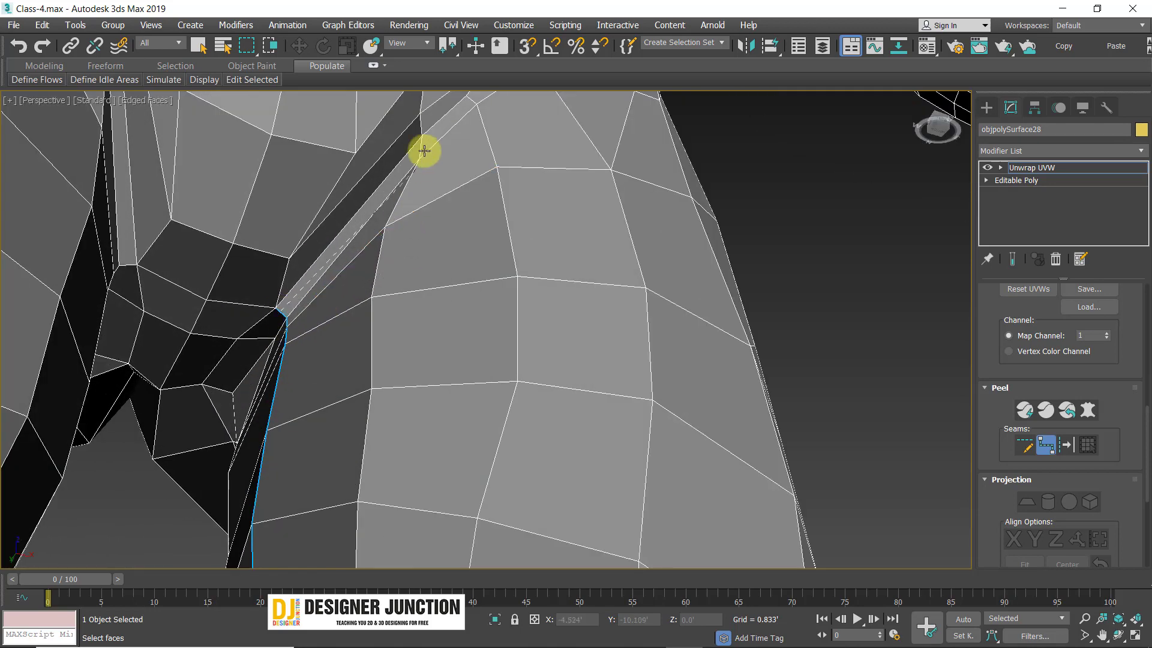
scroll(305, 297, "up", 2)
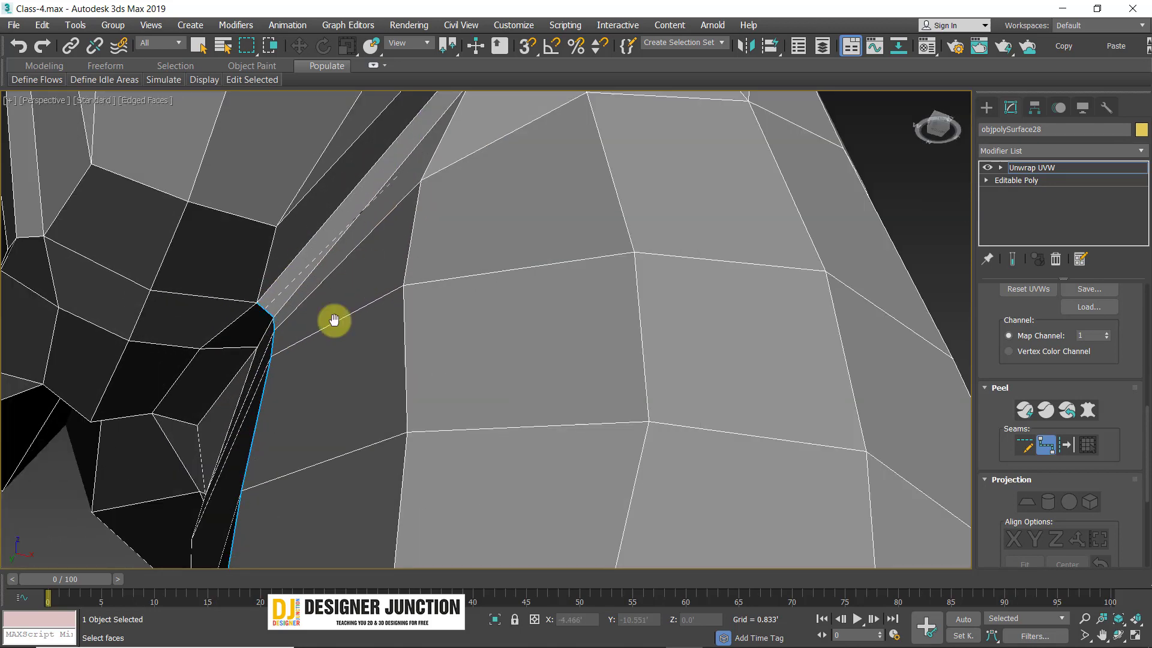
middle_click_drag(334, 320, 366, 339)
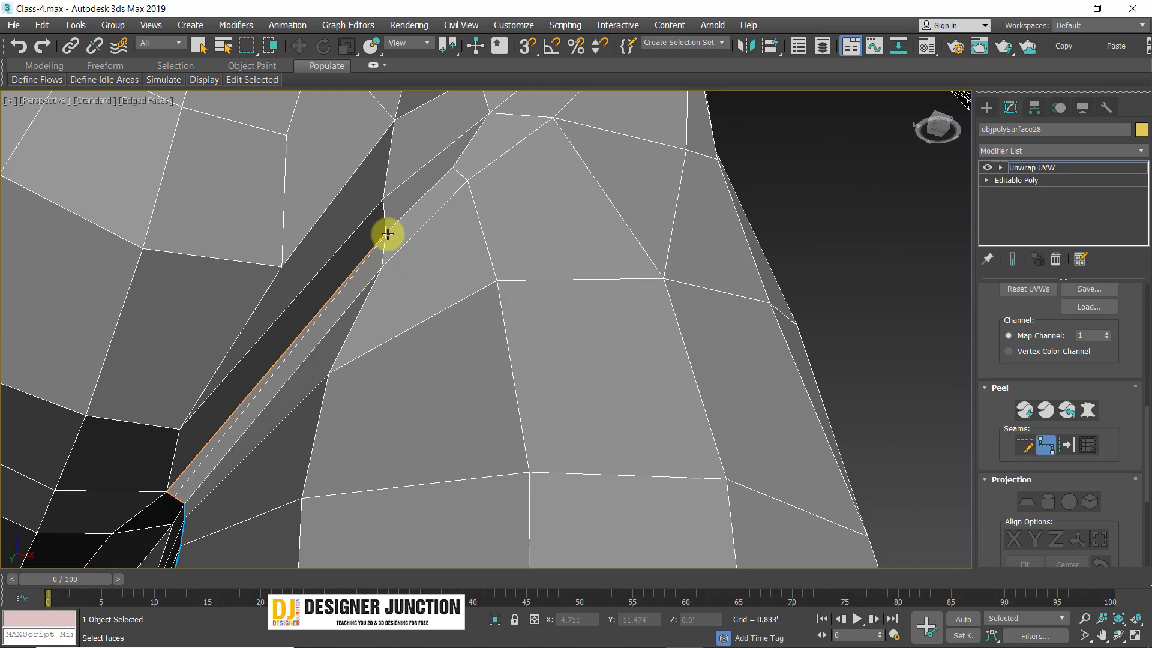
left_click(388, 234)
middle_click_drag(548, 237, 431, 449, "alt")
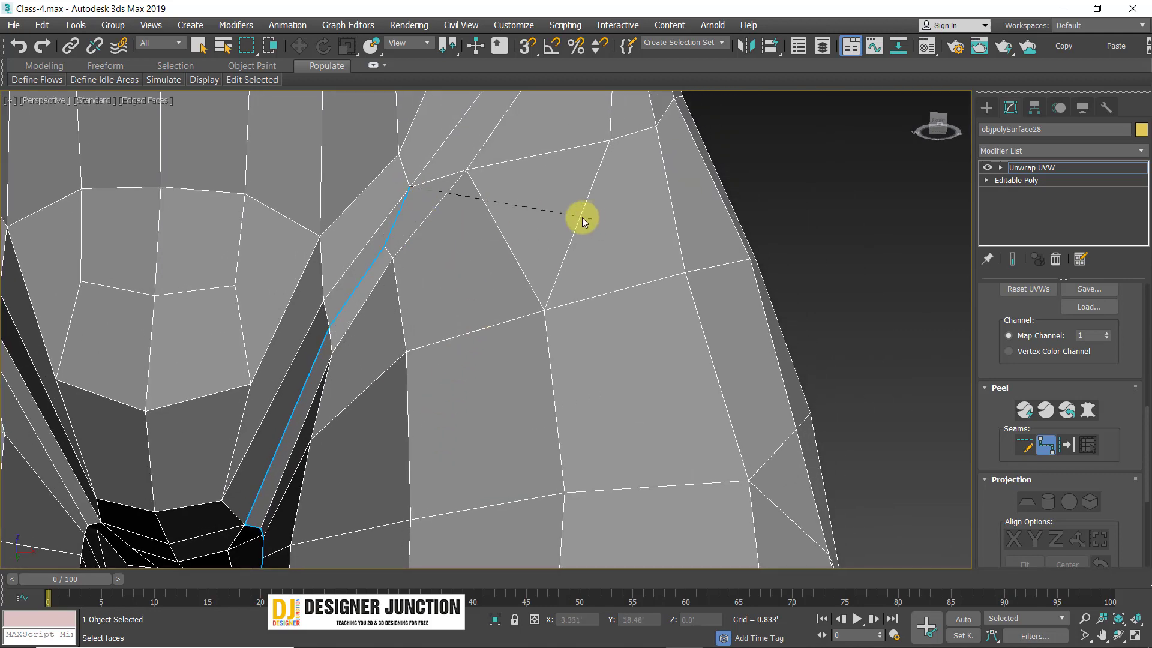
scroll(582, 217, "down", 2)
middle_click_drag(566, 214, 510, 282, "alt")
middle_click_drag(510, 282, 506, 399)
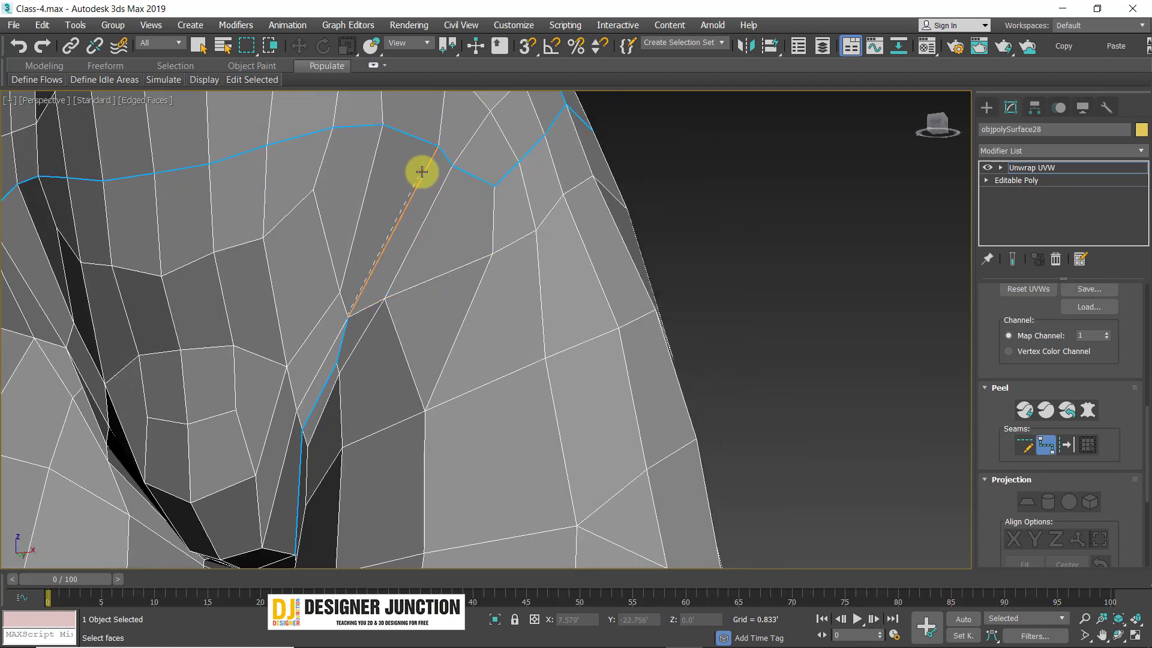
left_click(437, 150)
- Examine the new seam around the hip, groin and inner thigh, comparing both legs
middle_click_drag(438, 150, 557, 294, "alt")
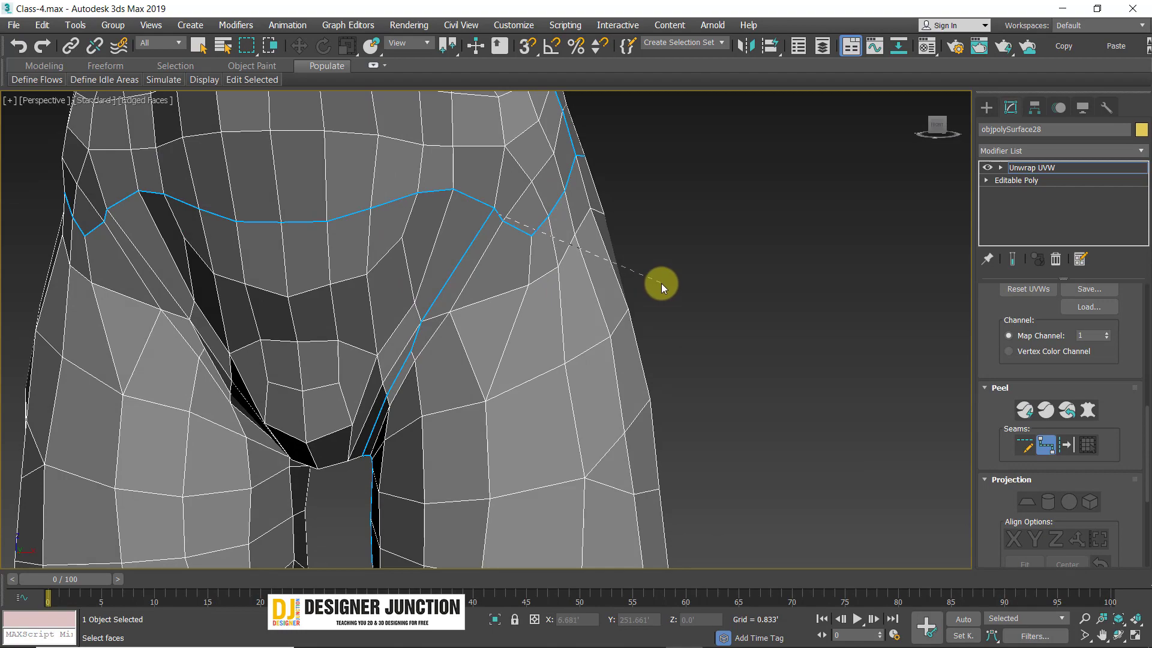
middle_click_drag(754, 340, 620, 318, "alt")
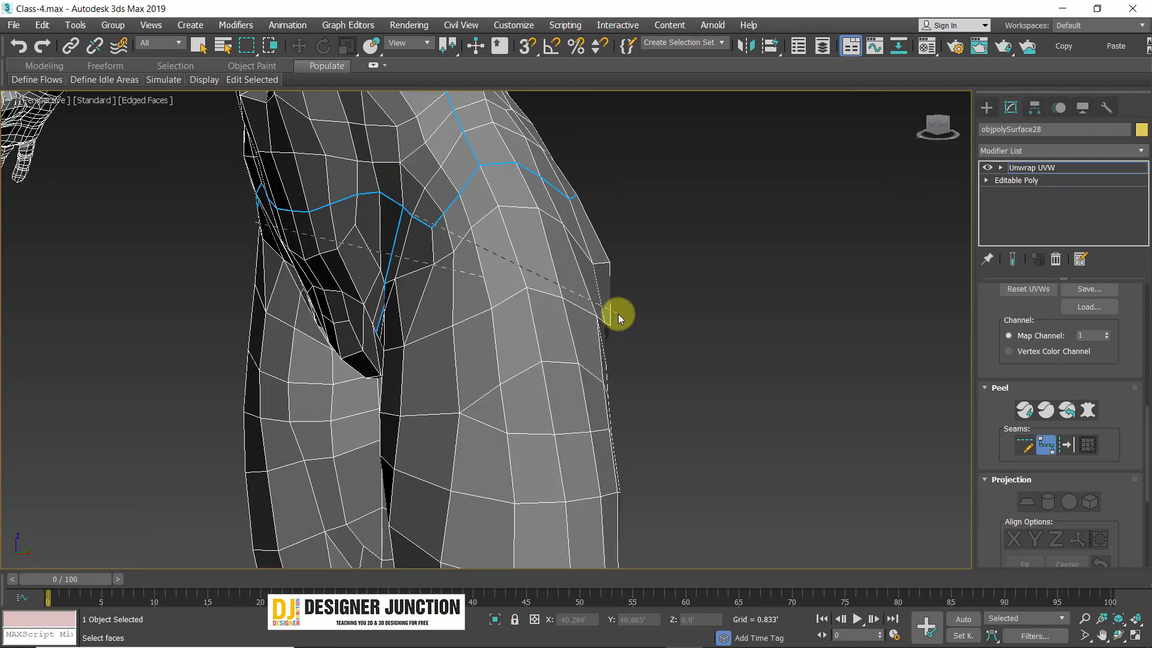
middle_click_drag(618, 364, 522, 283, "alt")
middle_click_drag(474, 279, 488, 312, "alt")
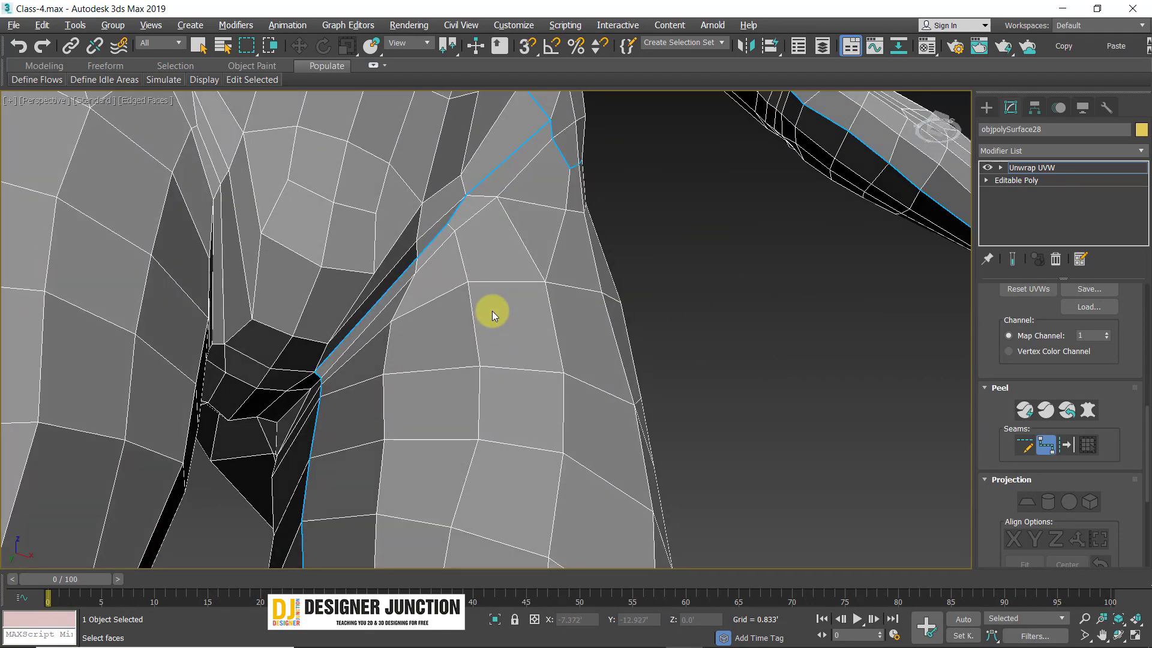
middle_click_drag(504, 241, 443, 336, "alt")
middle_click_drag(572, 216, 476, 349, "alt")
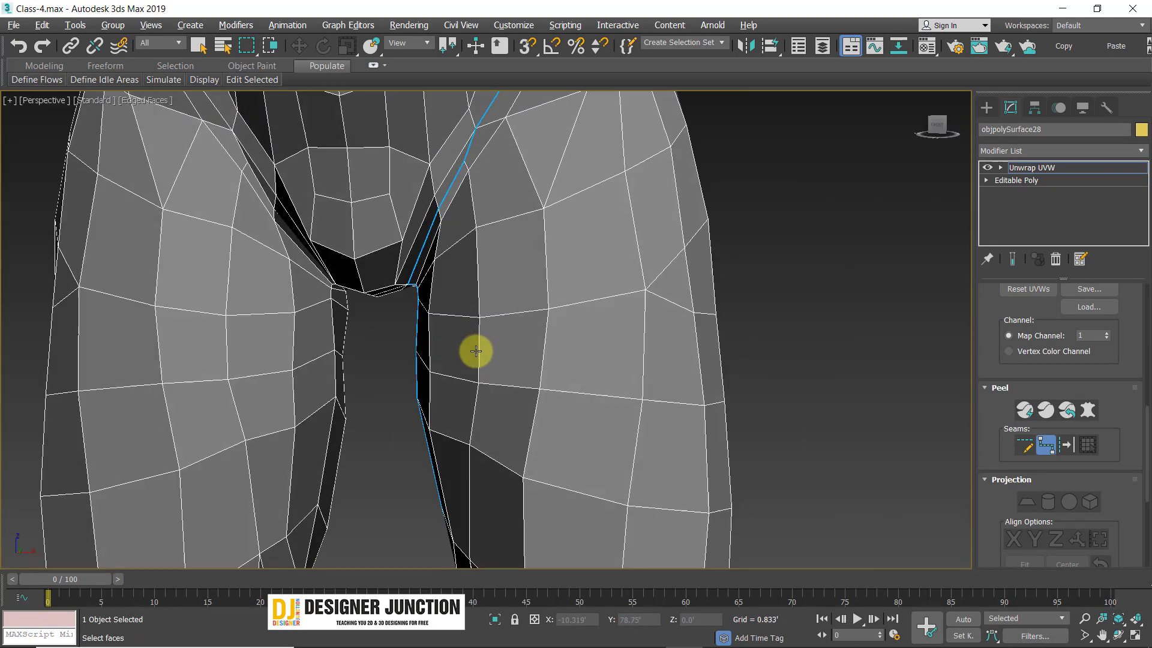
scroll(480, 347, "down", 6)
middle_click_drag(566, 348, 484, 185, "alt")
middle_click_drag(540, 267, 600, 330, "alt")
middle_click_drag(578, 390, 480, 337, "alt")
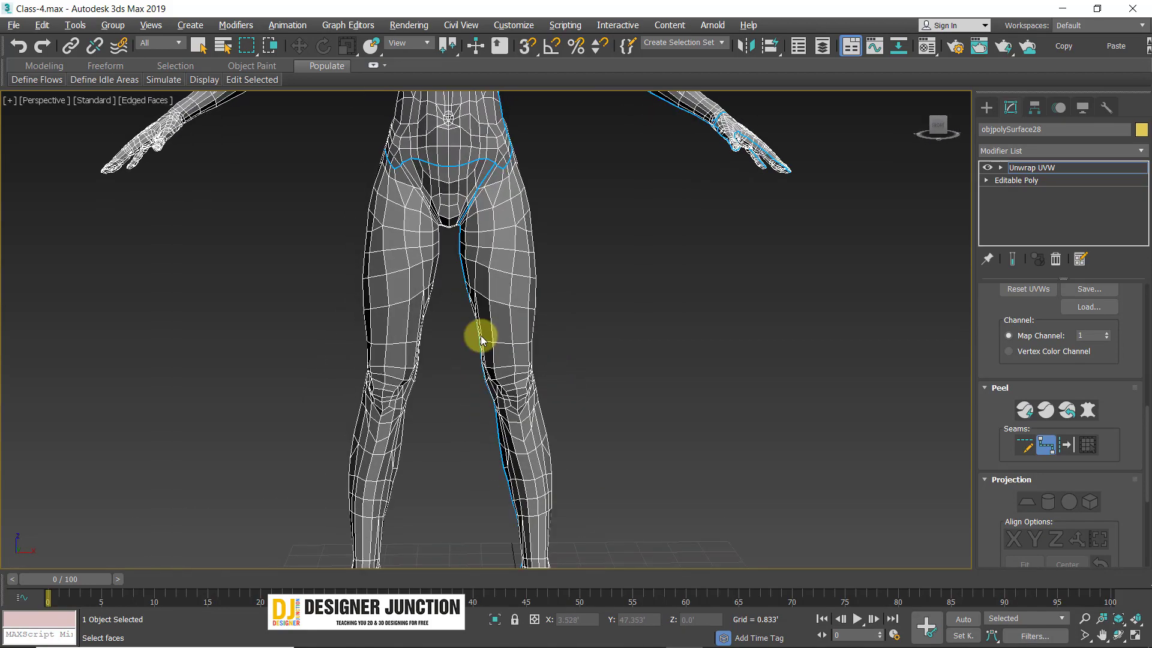
- Examine the lower end of the leg seam and the edge flow around the ankle and heel
middle_click_drag(533, 540, 534, 414)
middle_click_drag(477, 441, 548, 229, "alt")
scroll(574, 442, "up", 2)
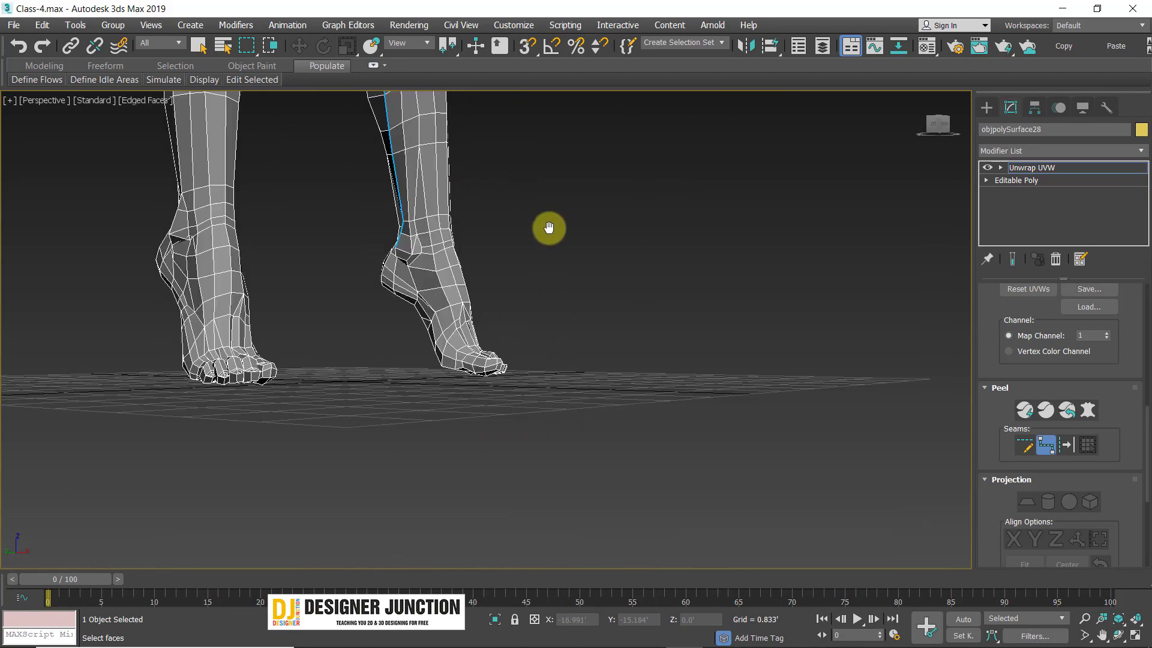
scroll(480, 322, "up", 5)
middle_click_drag(481, 321, 519, 419)
scroll(519, 418, "down", 4)
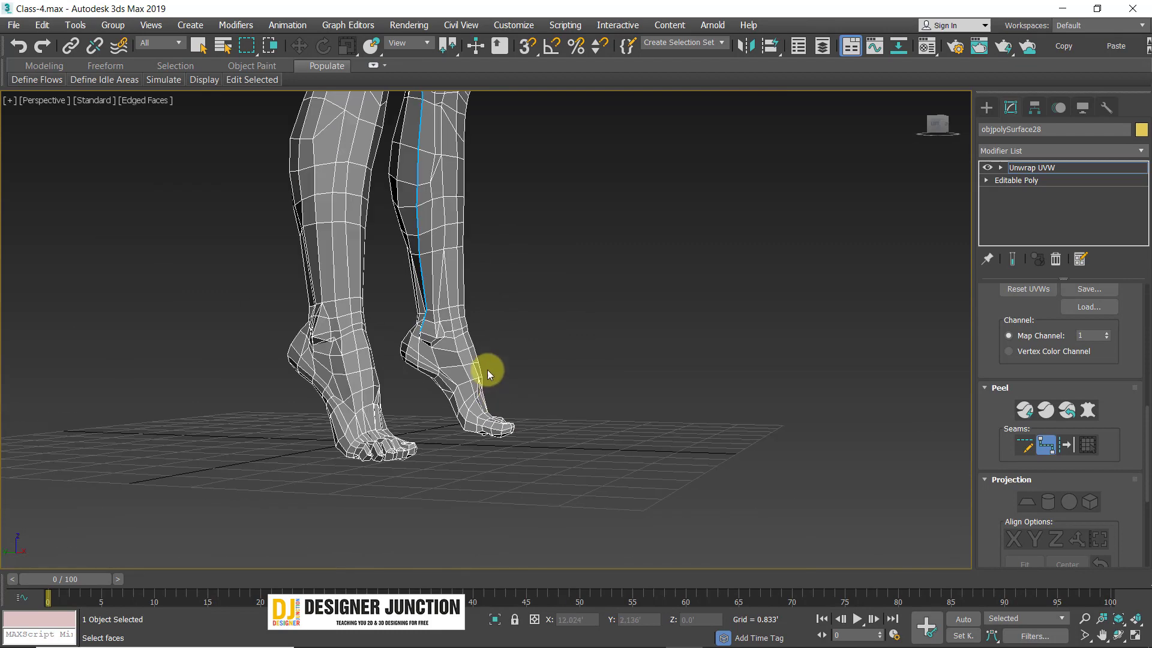
scroll(488, 368, "up", 5)
scroll(468, 407, "down", 2)
scroll(481, 352, "up", 3)
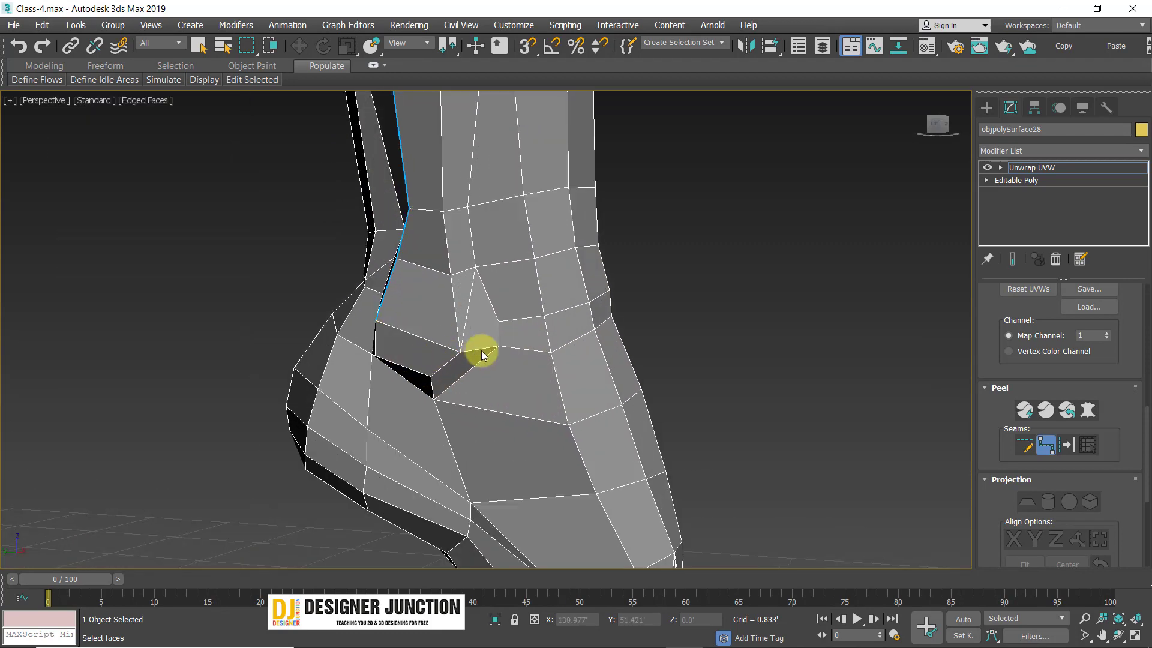
middle_click_drag(481, 352, 601, 342, "alt")
scroll(582, 405, "down", 4)
scroll(531, 343, "down", 3)
middle_click_drag(532, 343, 489, 336, "alt")
middle_click_drag(488, 336, 457, 321)
scroll(495, 321, "up", 3)
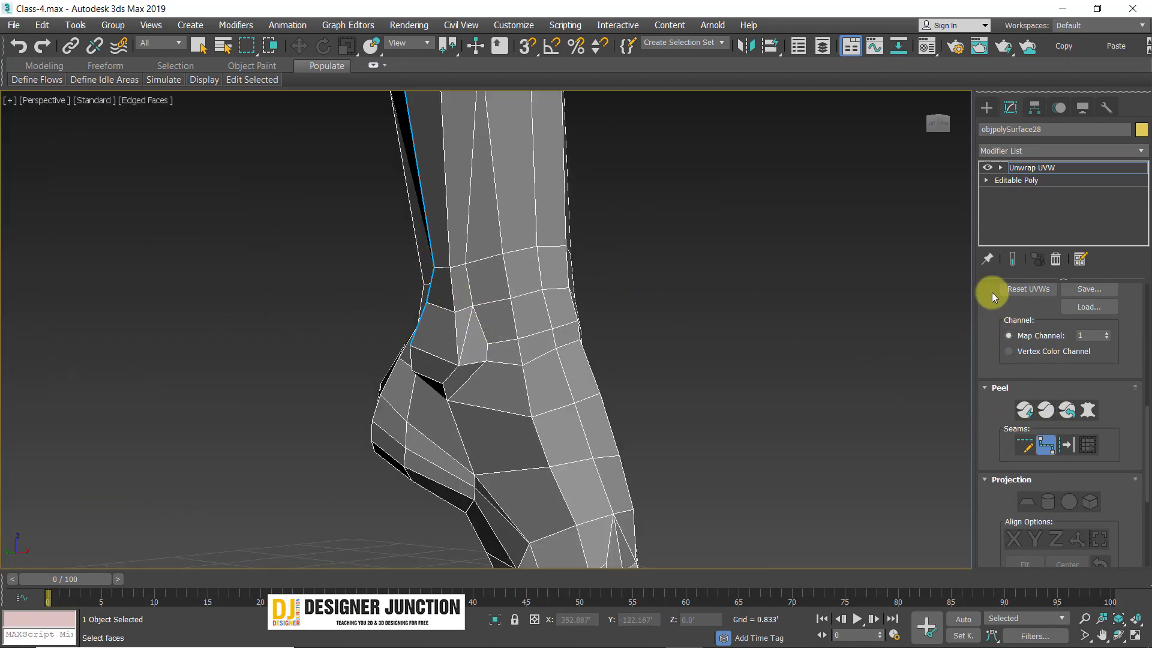
left_click(1047, 447)
left_click(452, 283)
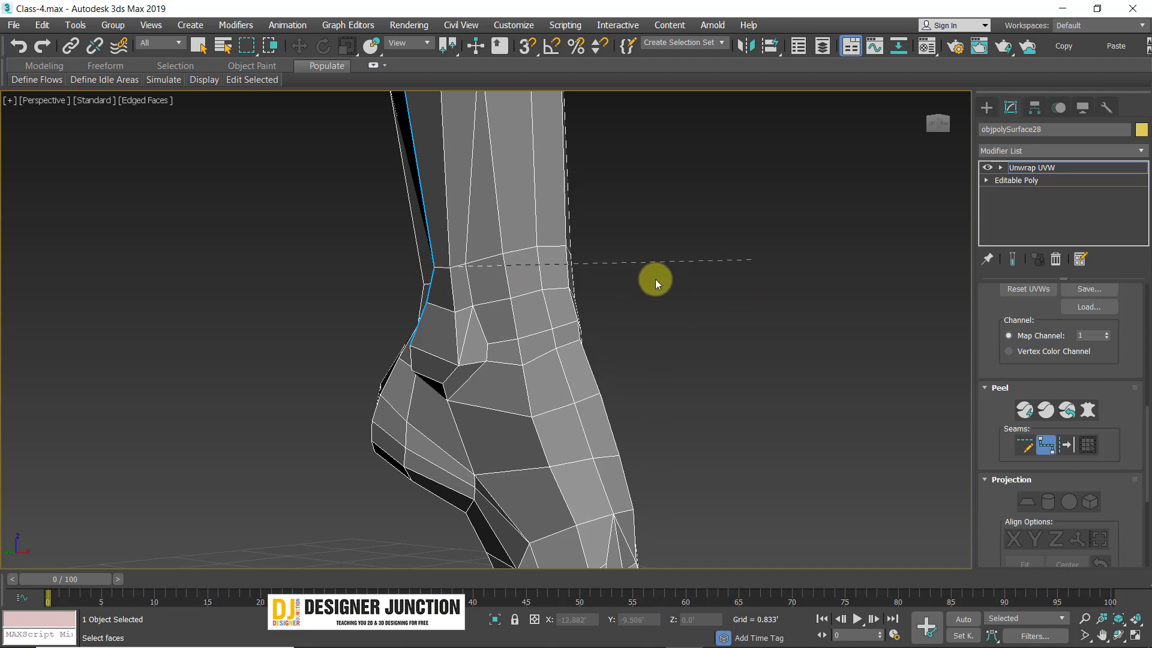
scroll(599, 280, "down", 6)
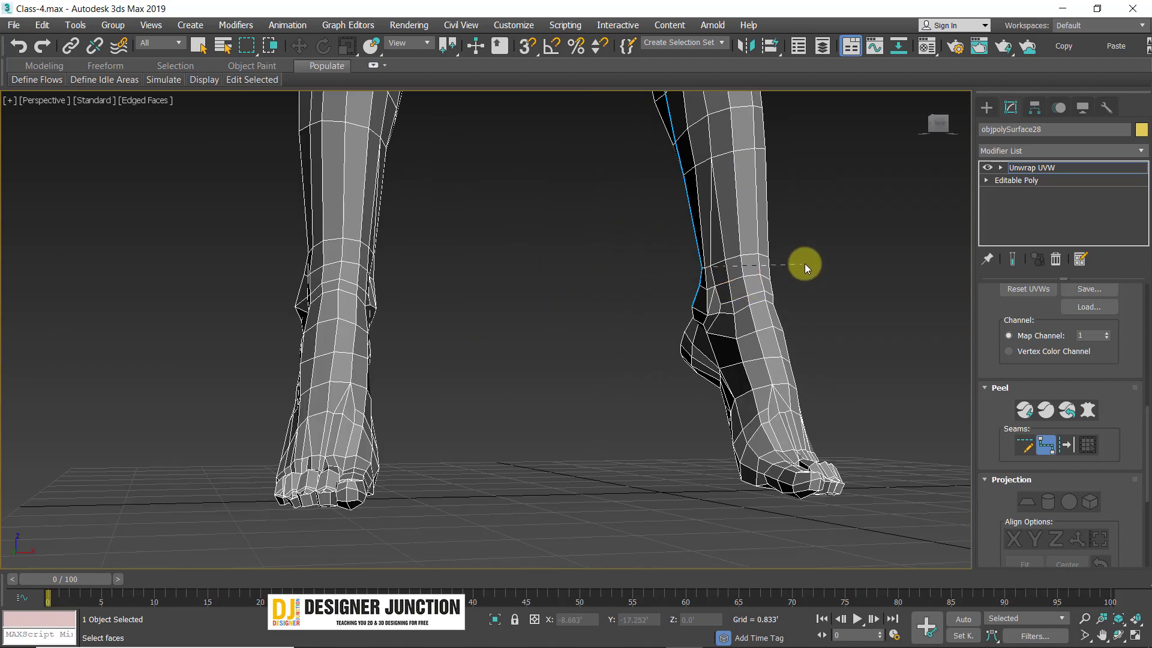
scroll(804, 264, "up", 3)
scroll(799, 307, "down", 5)
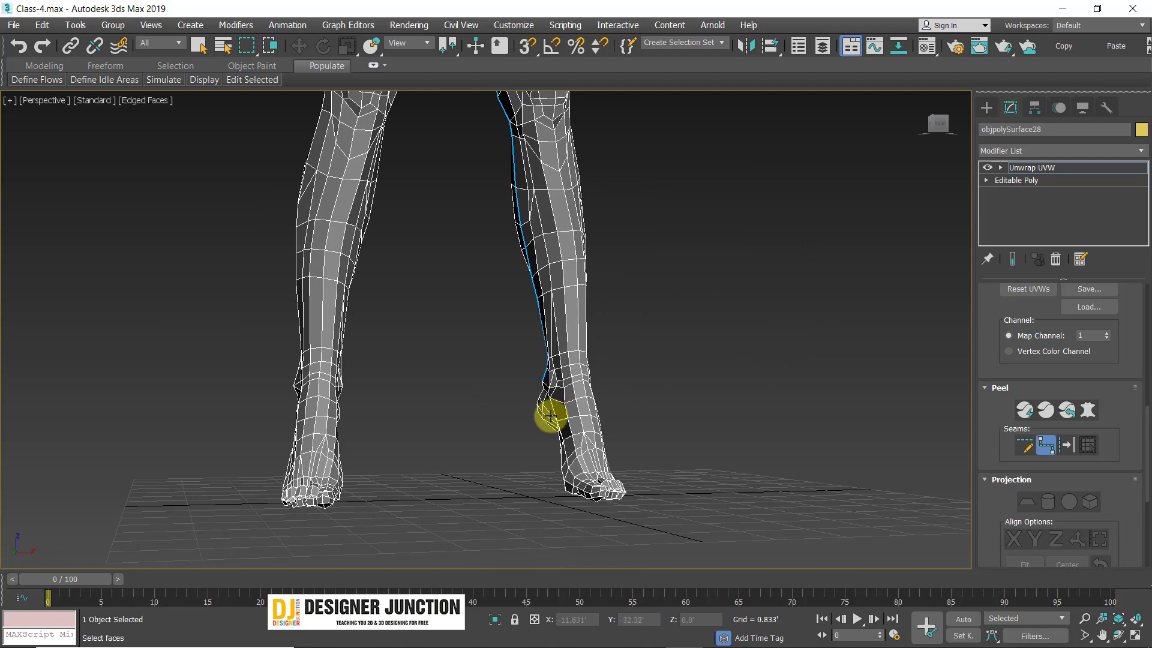
scroll(550, 415, "up", 8)
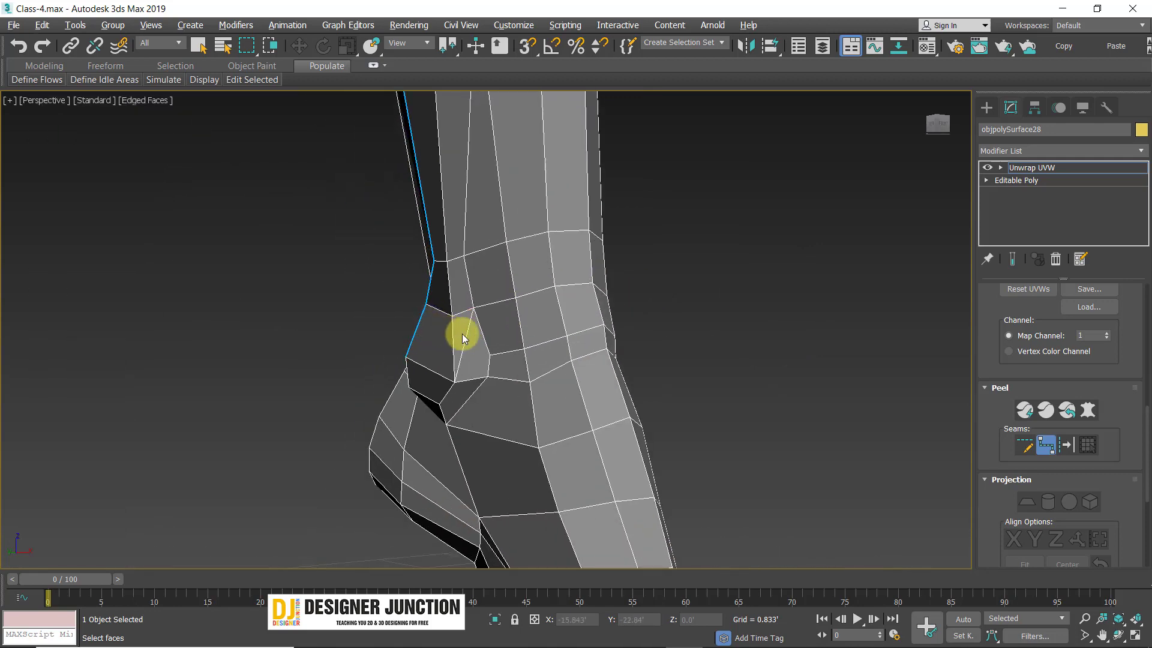
- Start a point-to-point seam around the ankle, running from the leg seam across the inner ankle to the front
mouse_move(462, 333)
middle_mouse_down("alt")
mouse_move(308, 301)
mouse_move(470, 343)
middle_mouse_up("alt")
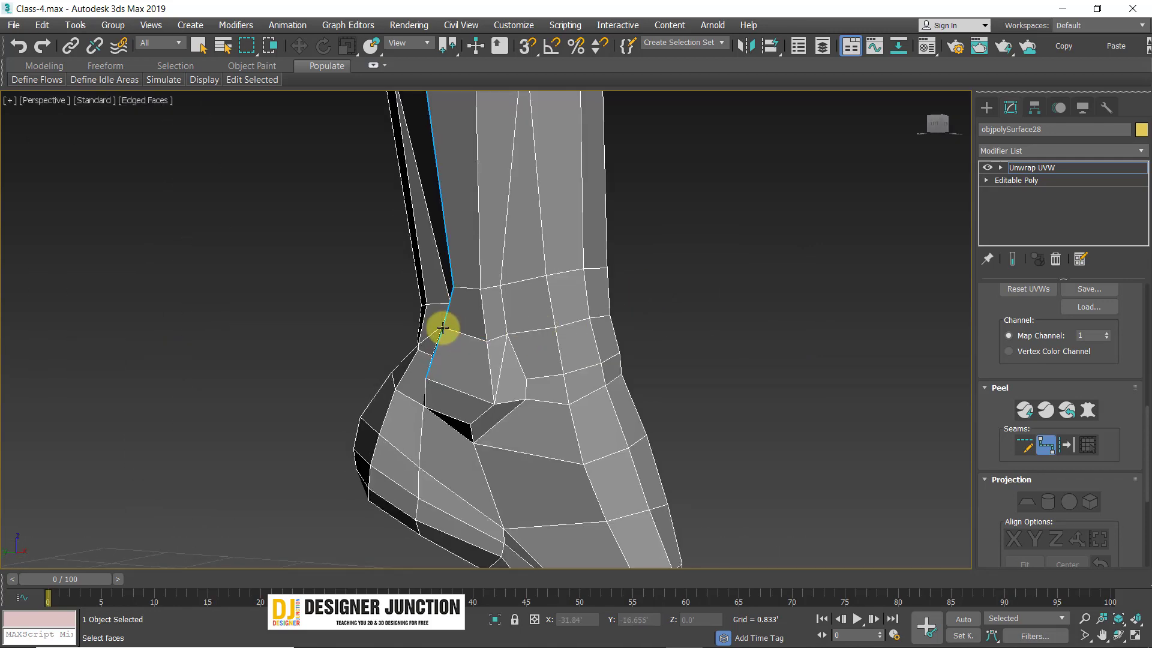
left_click(442, 327)
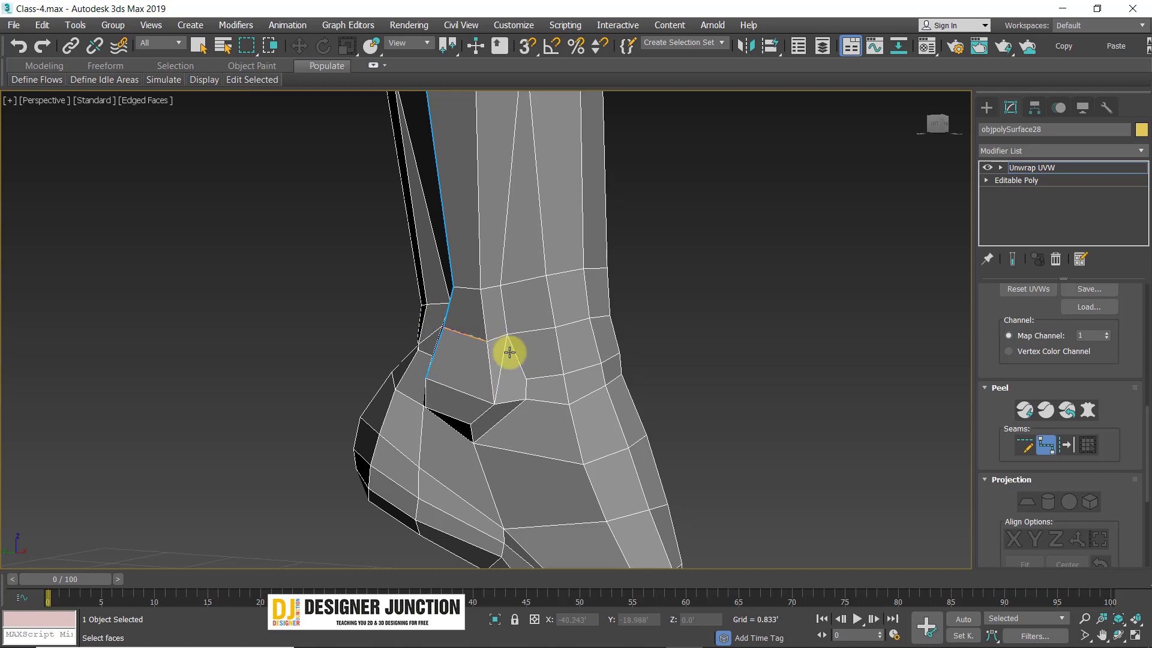
left_click(590, 320)
middle_click_drag(589, 319, 839, 354)
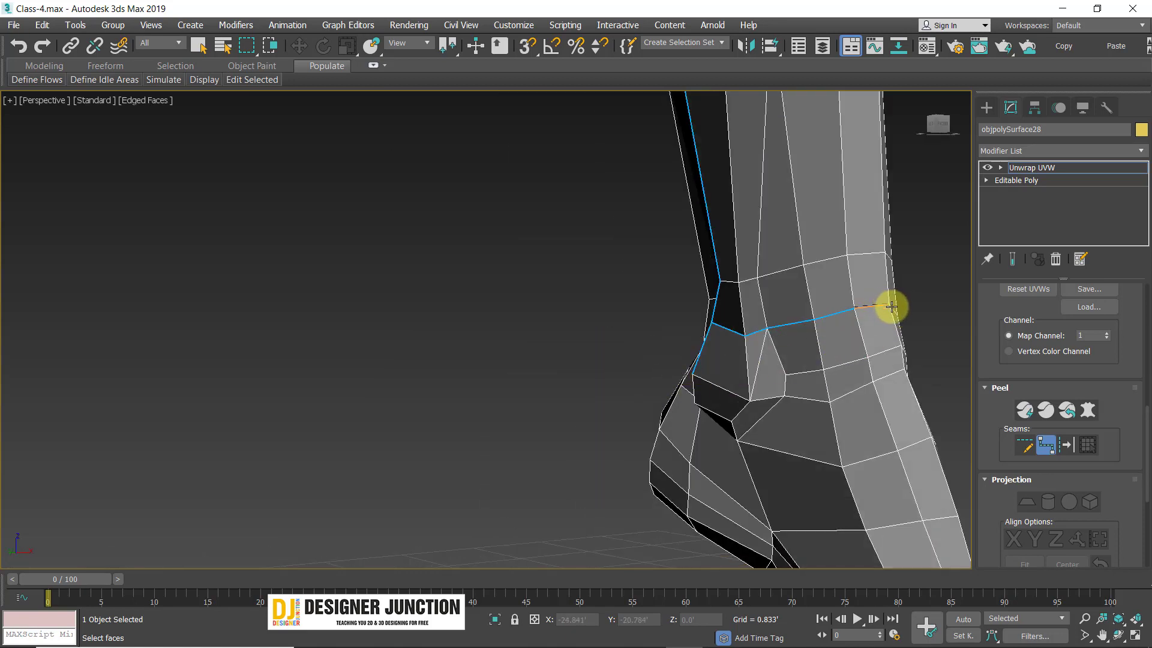
scroll(891, 306, "down", 8)
scroll(804, 336, "up", 3)
- Continue the ankle seam across the outer ankle and around the back of the heel until it closes at the leg seam
middle_click_drag(882, 334, 609, 360)
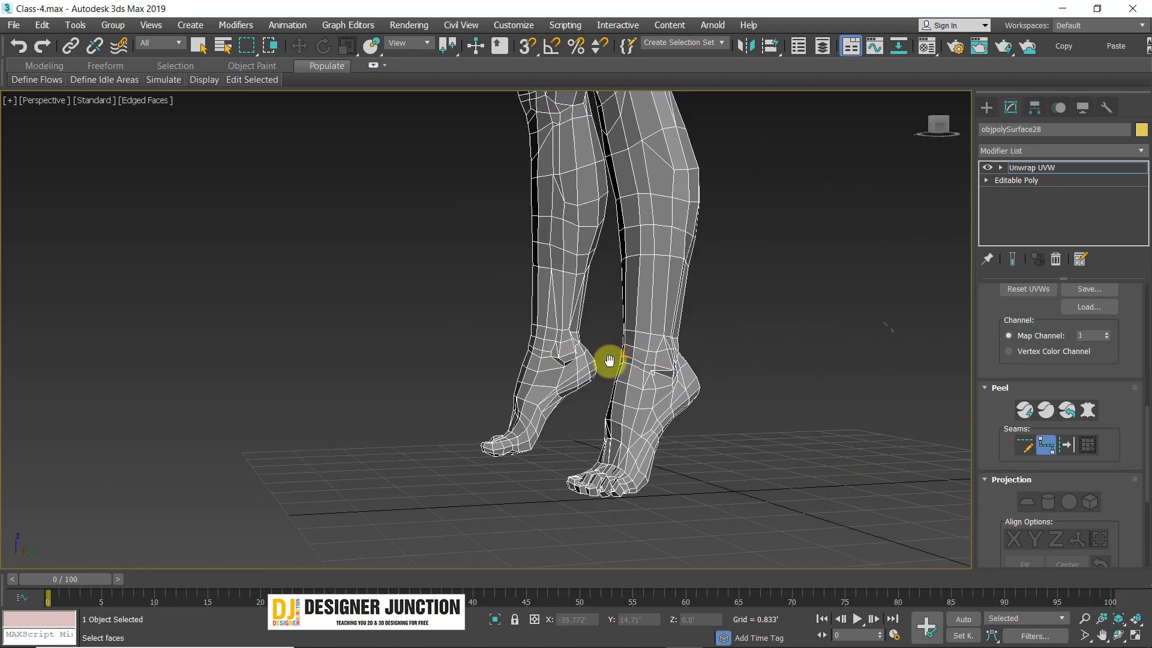
scroll(624, 359, "up", 6)
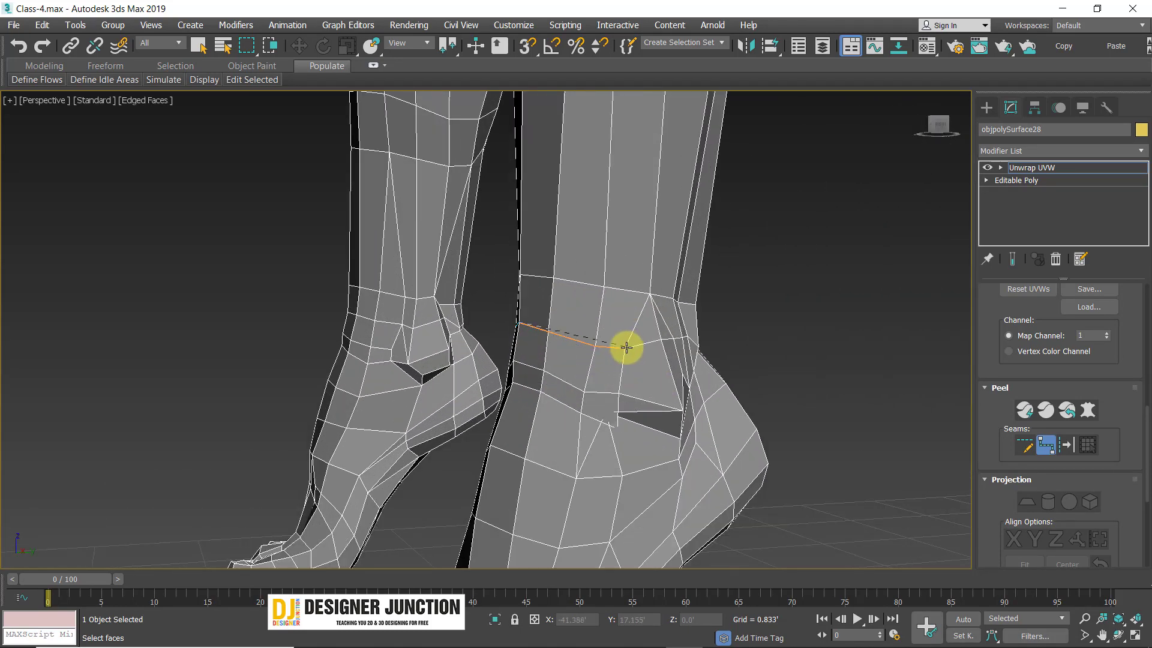
left_click(626, 347)
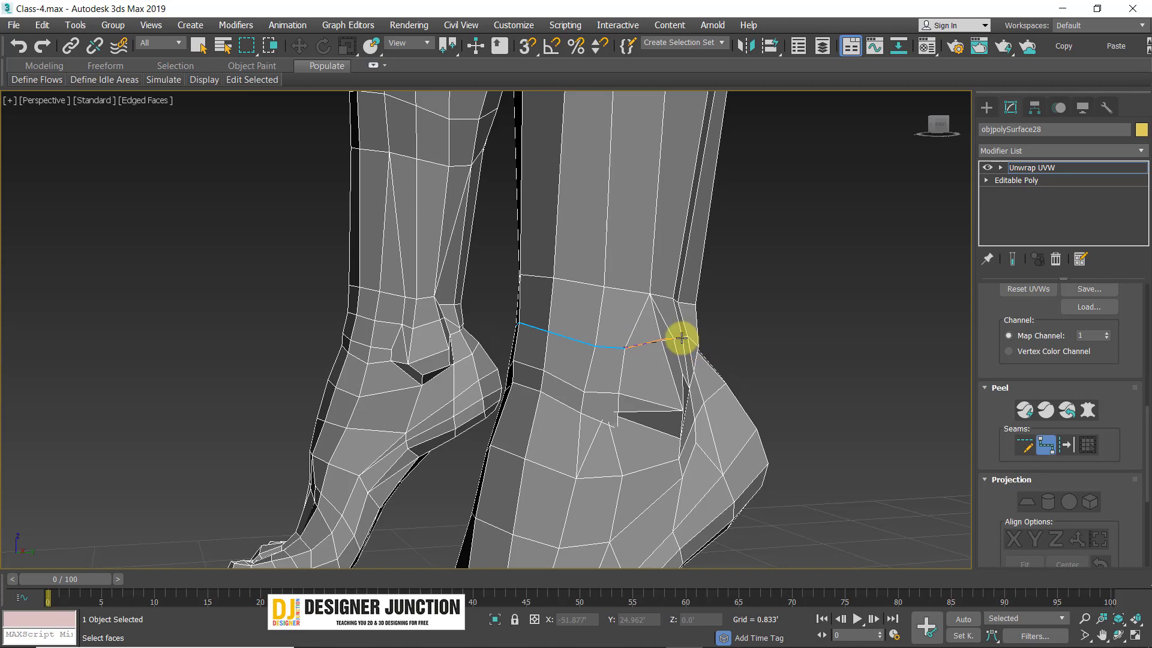
middle_click_drag(772, 373, 499, 375, "alt")
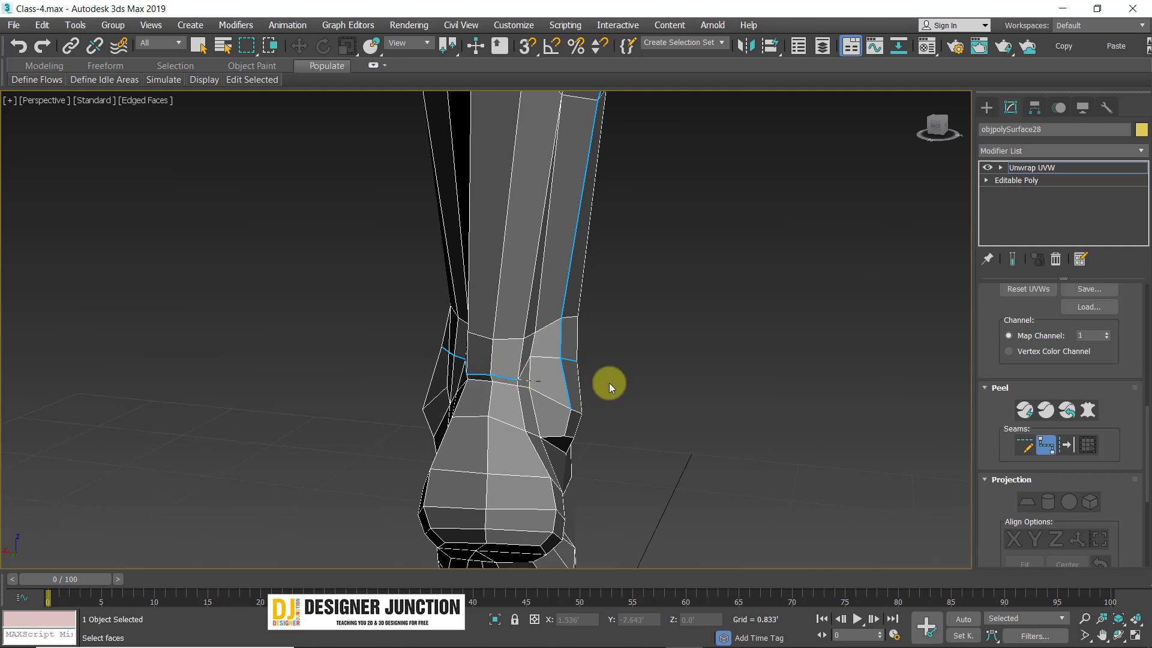
middle_click_drag(610, 384, 539, 304, "alt")
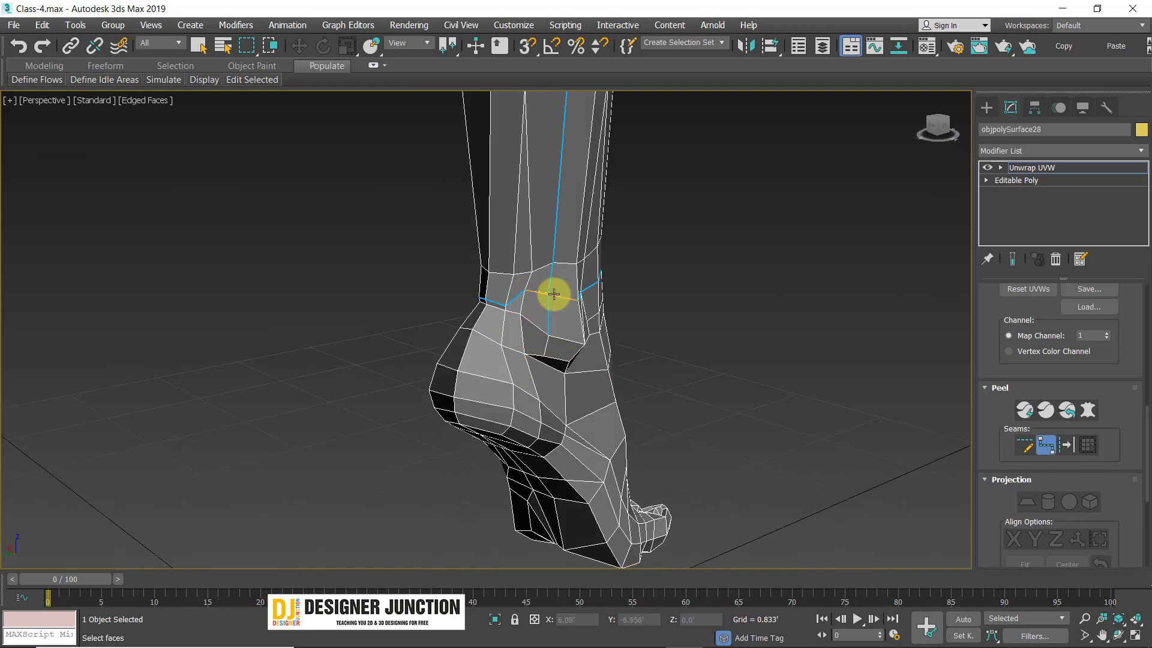
middle_click_drag(811, 315, 681, 287, "alt")
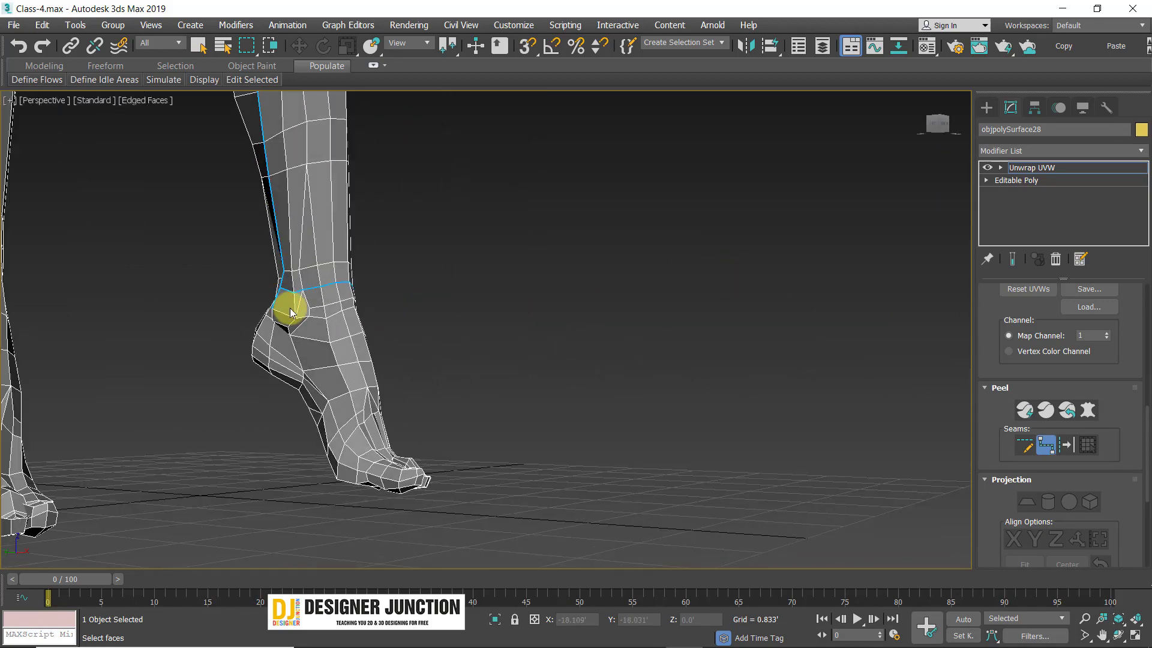
- Examine the foot, sole and toes below the ankle seam from several angles
scroll(290, 312, "up", 5)
middle_click_drag(323, 312, 396, 246, "alt")
scroll(292, 343, "up", 4)
scroll(404, 322, "up", 3)
scroll(400, 321, "down", 5)
scroll(390, 234, "down", 3)
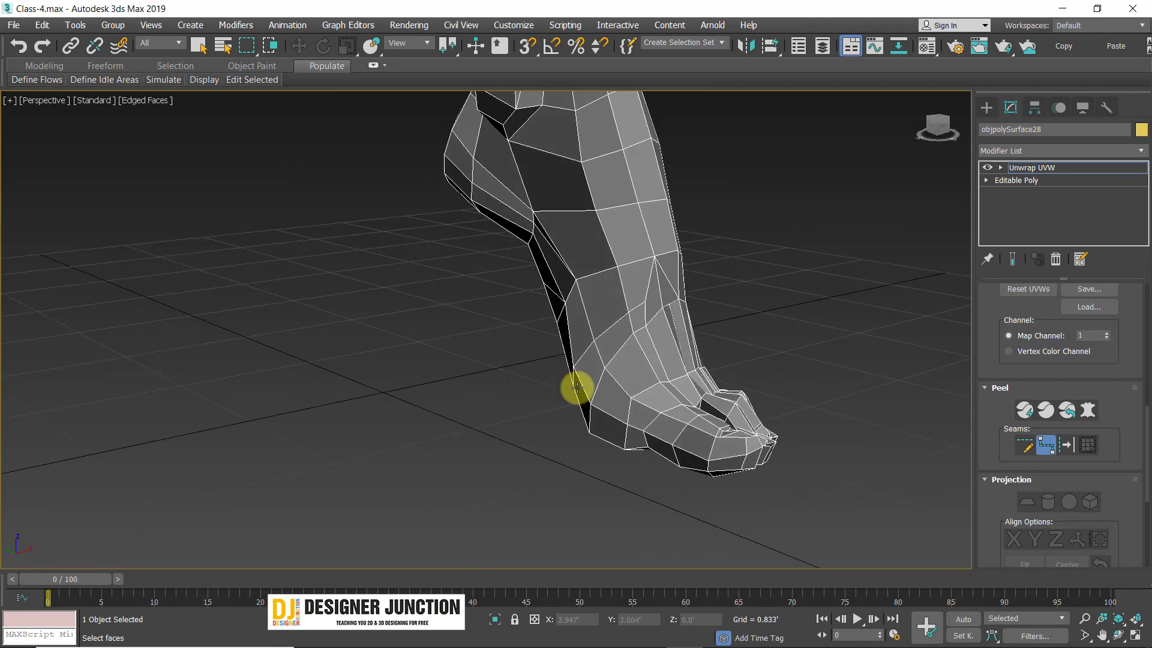
scroll(458, 189, "down", 2)
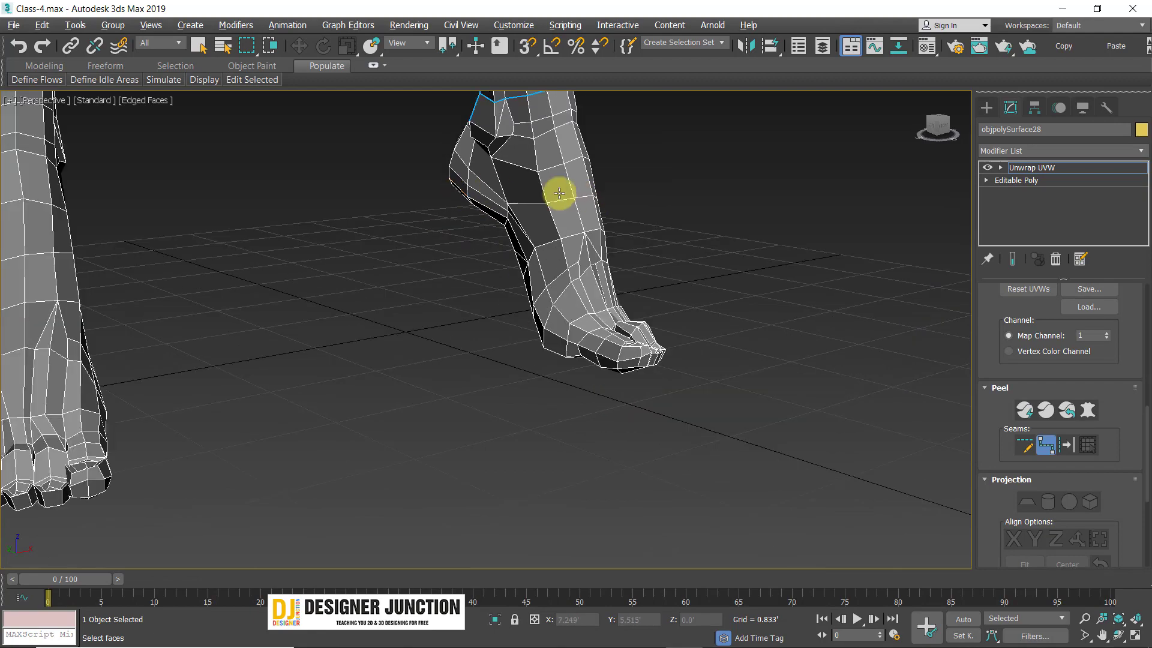
scroll(516, 180, "up", 3)
middle_click_drag(559, 191, 594, 312, "alt")
scroll(456, 375, "down", 3)
scroll(390, 431, "up", 3)
scroll(386, 444, "down", 3)
scroll(594, 312, "up", 5)
middle_click_drag(477, 334, 742, 266)
scroll(742, 266, "down", 1)
scroll(488, 523, "down", 2)
middle_click_drag(477, 434, 516, 437, "alt")
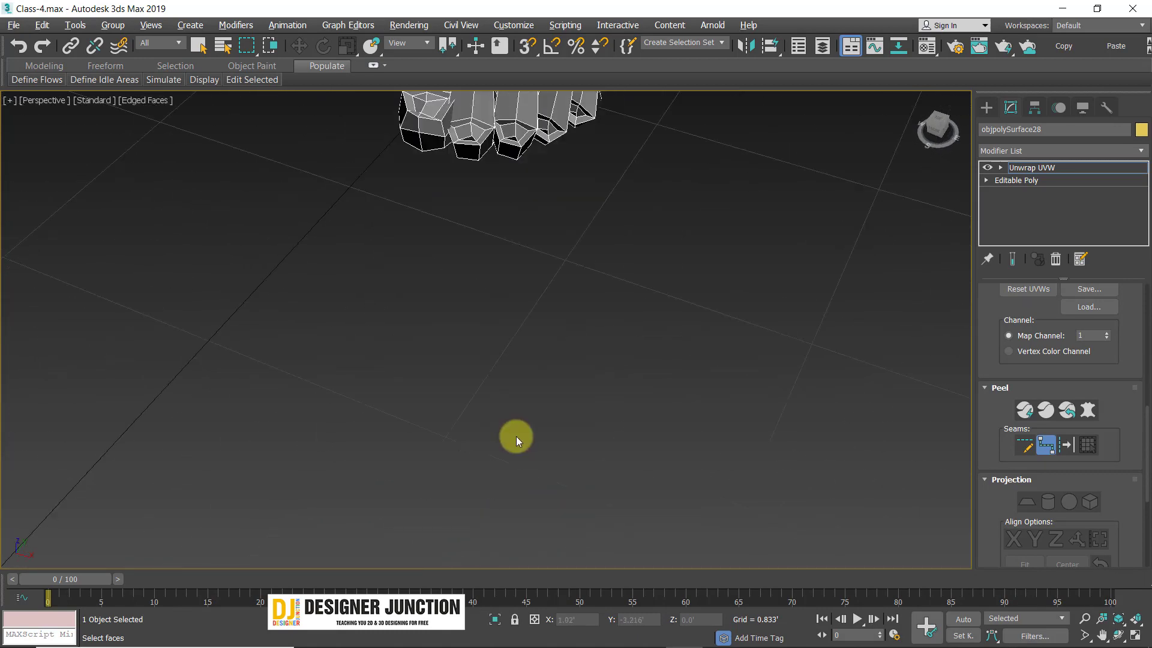
middle_click_drag(528, 156, 560, 416)
scroll(557, 459, "up", 3)
scroll(527, 425, "up", 1)
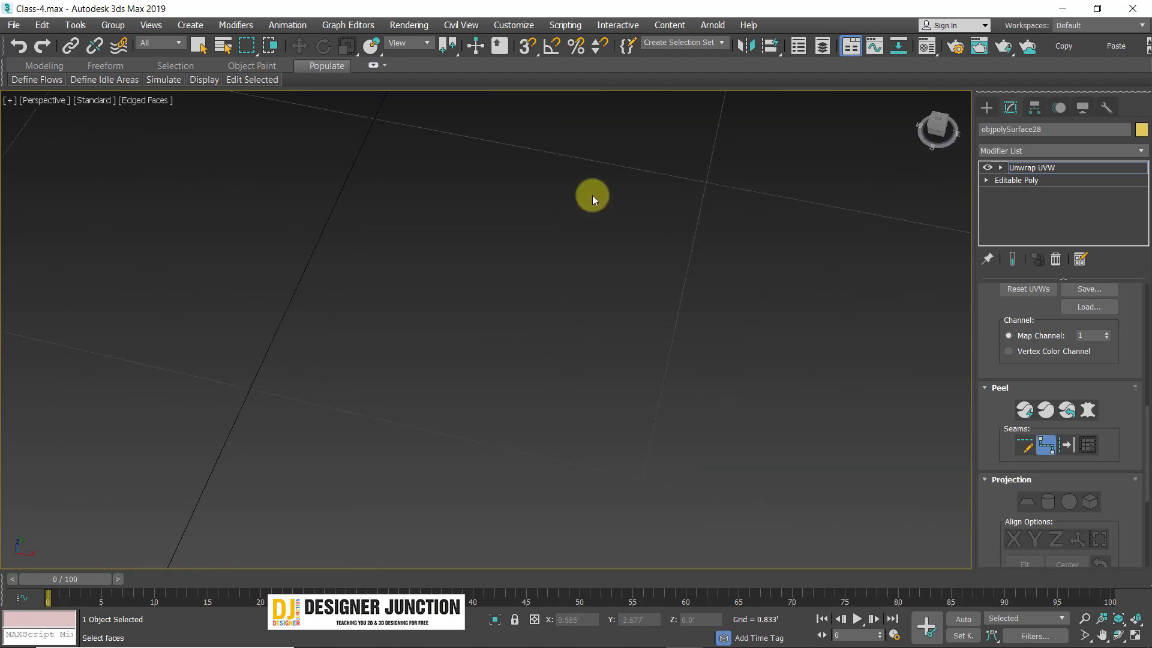
- Review the seams placed along the legs, pelvis, torso and arm over the whole body
scroll(605, 180, "down", 5)
middle_click_drag(610, 174, 556, 346)
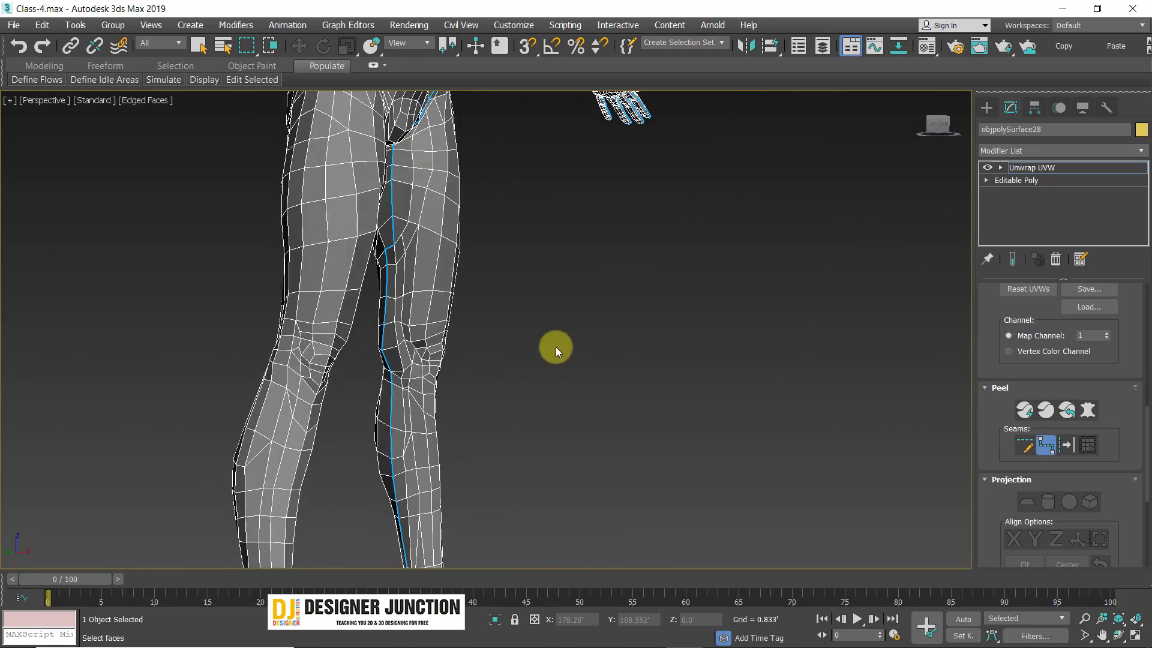
scroll(555, 347, "down", 4)
middle_click_drag(492, 367, 444, 362, "alt")
middle_click_drag(559, 327, 498, 427)
middle_click_drag(498, 427, 501, 352, "alt")
scroll(501, 351, "up", 3)
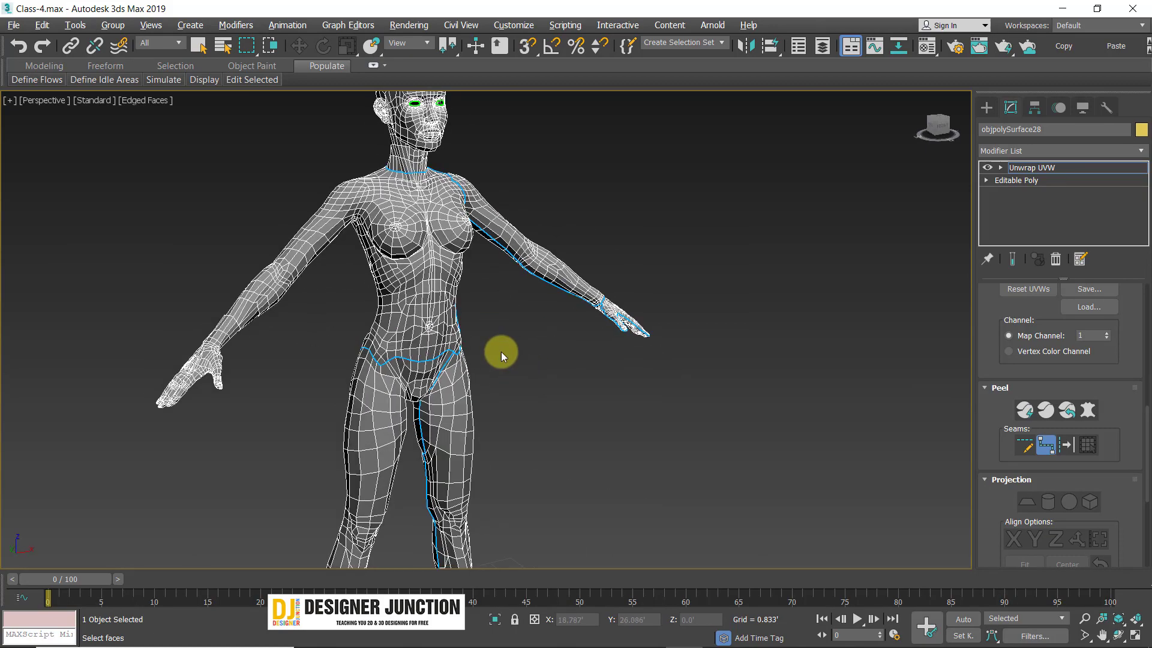
middle_click_drag(620, 284, 430, 336, "alt")
middle_click_drag(429, 336, 471, 447)
scroll(471, 448, "up", 3)
middle_click_drag(447, 198, 544, 372)
scroll(414, 249, "up", 3)
- Examine the neck seam and the edge flow around the head, ears and jaw from both sides
middle_click_drag(398, 226, 239, 357, "alt")
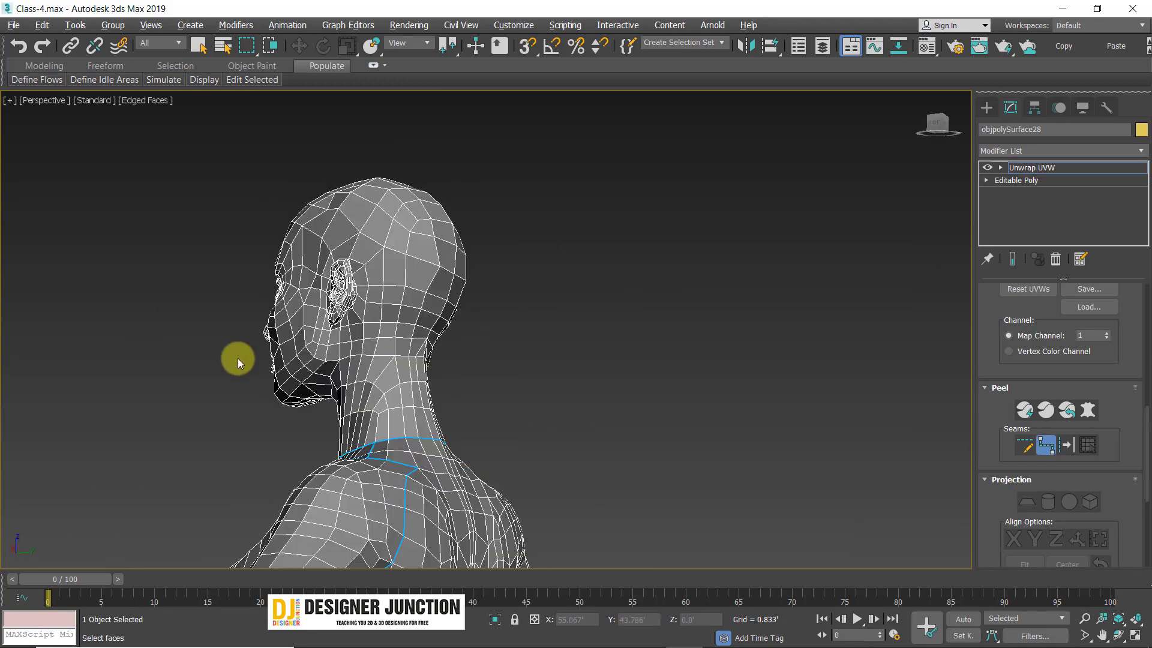
scroll(240, 357, "up", 3)
middle_click_drag(404, 425, 453, 436, "alt")
scroll(404, 419, "down", 3)
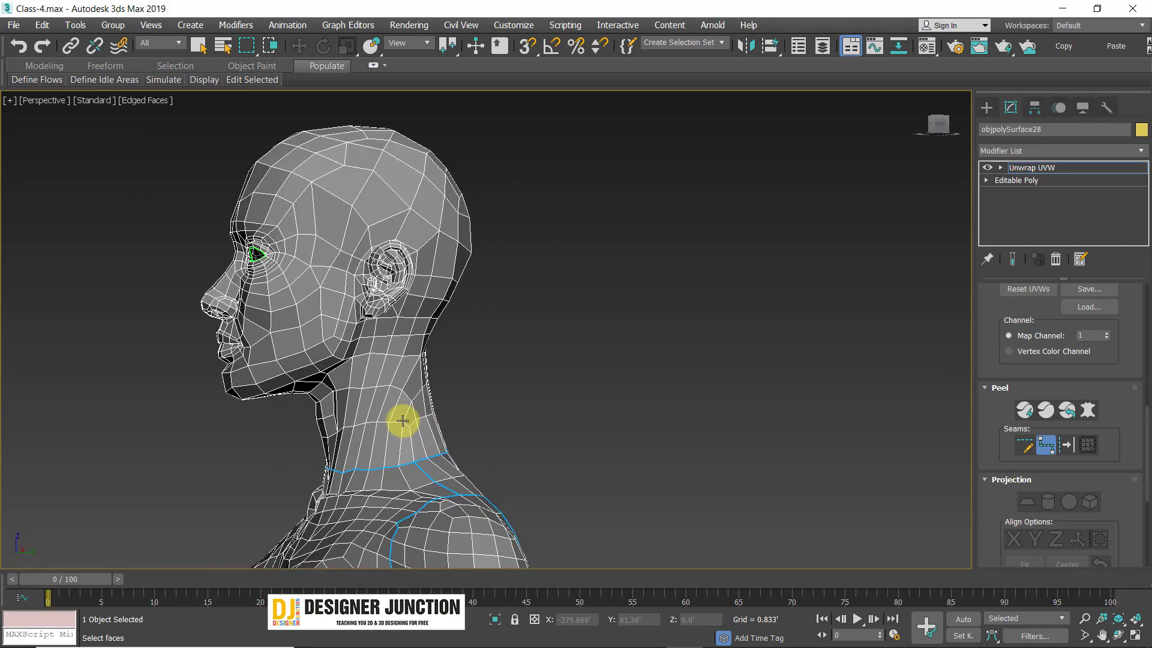
middle_click_drag(412, 400, 411, 425)
middle_click_drag(289, 298, 407, 257, "alt")
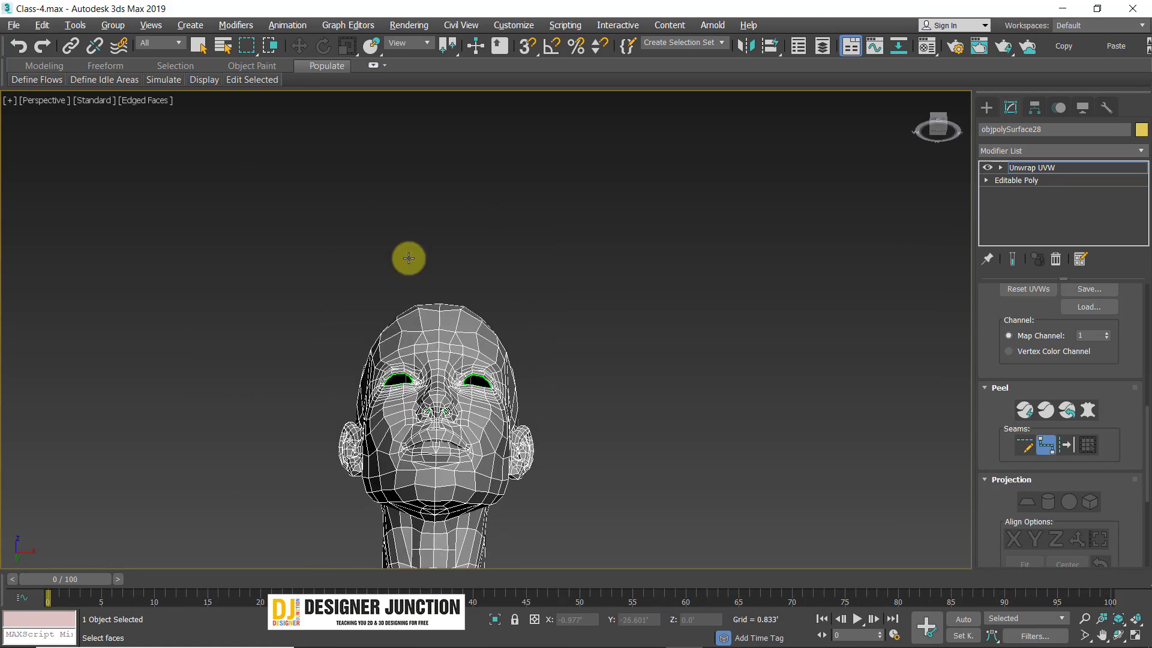
middle_click_drag(403, 335, 386, 282)
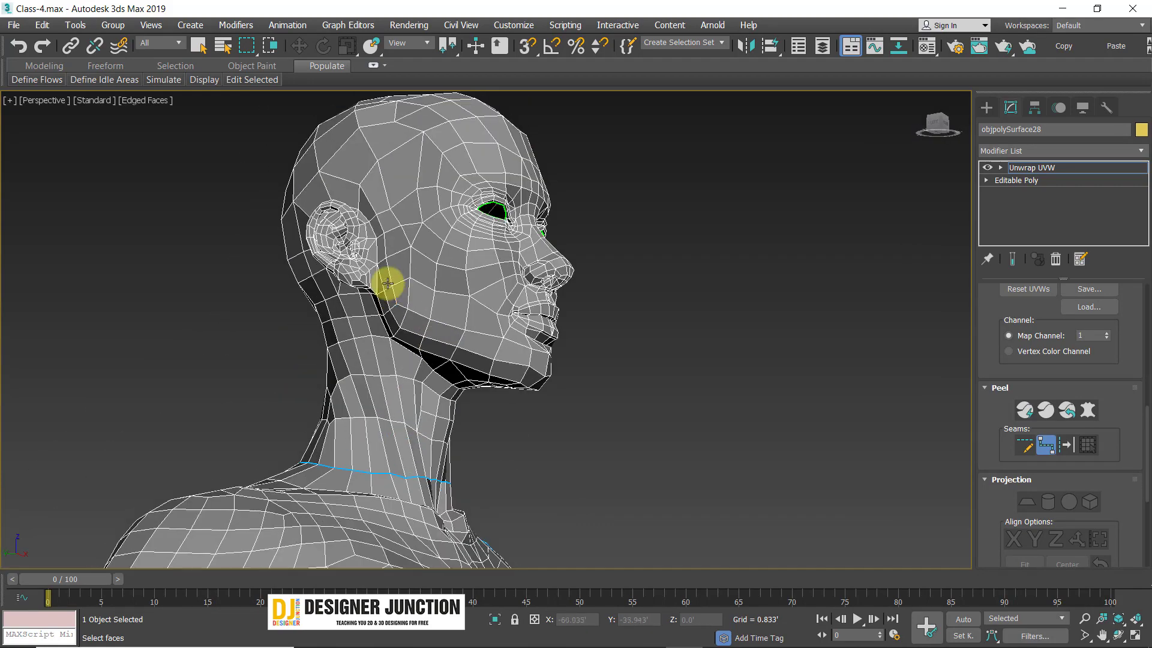
scroll(478, 309, "up", 3)
middle_click_drag(478, 308, 560, 389, "alt")
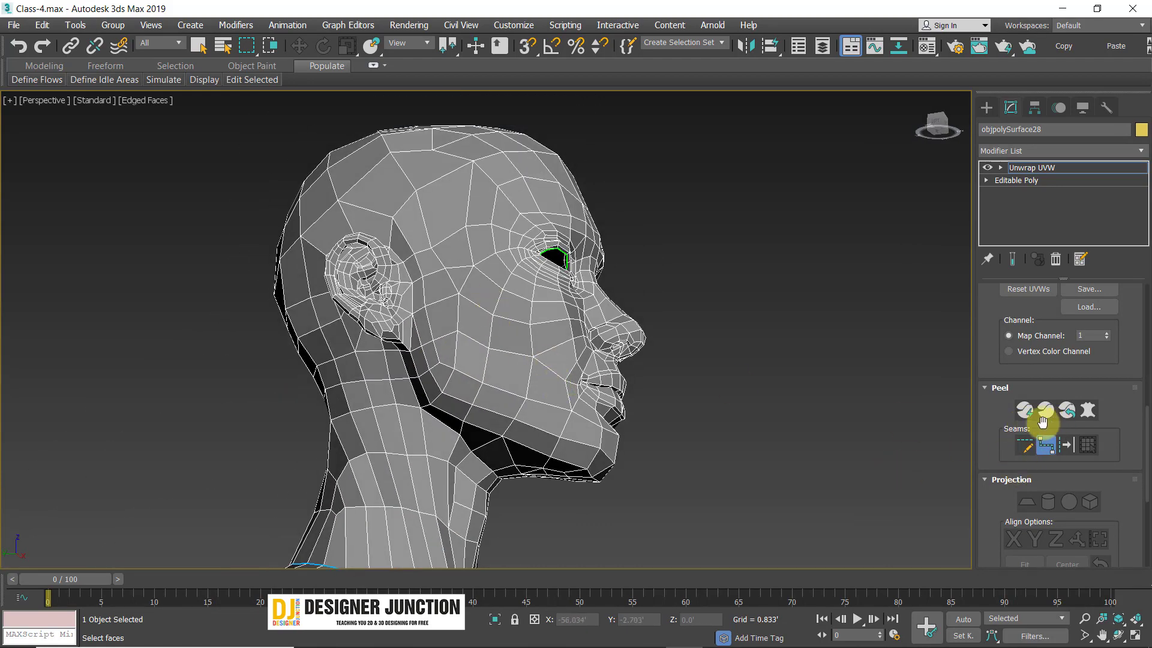
- Create a seam from below the character's right ear along the jawline to the chin
scroll(385, 354, "up", 2)
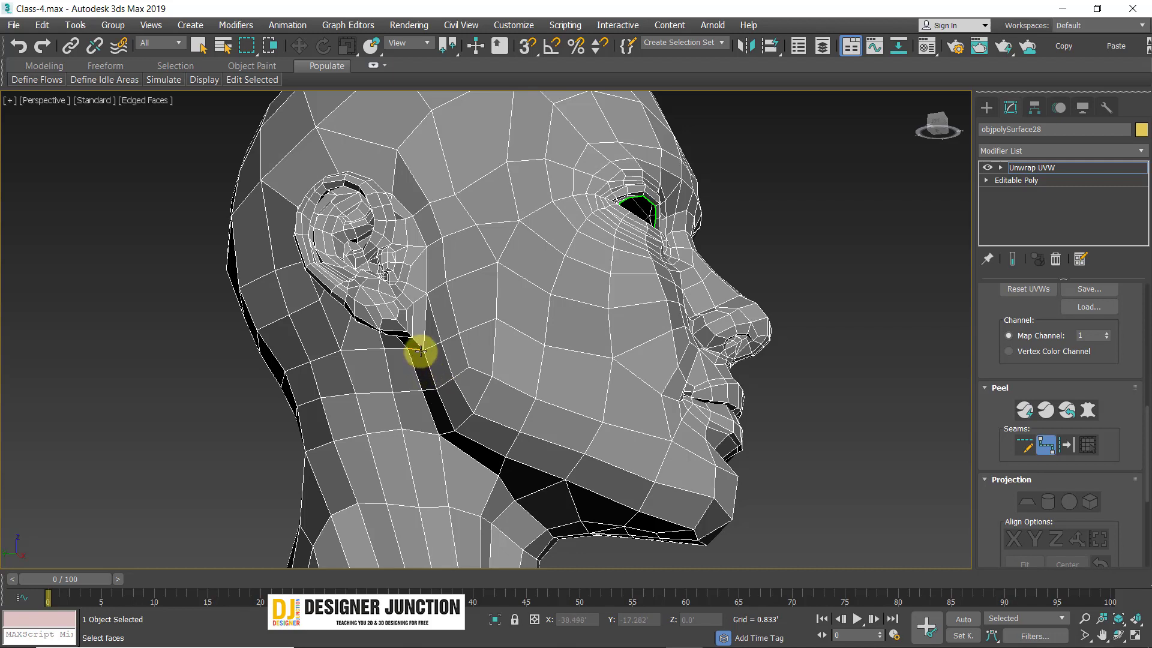
left_click(424, 351)
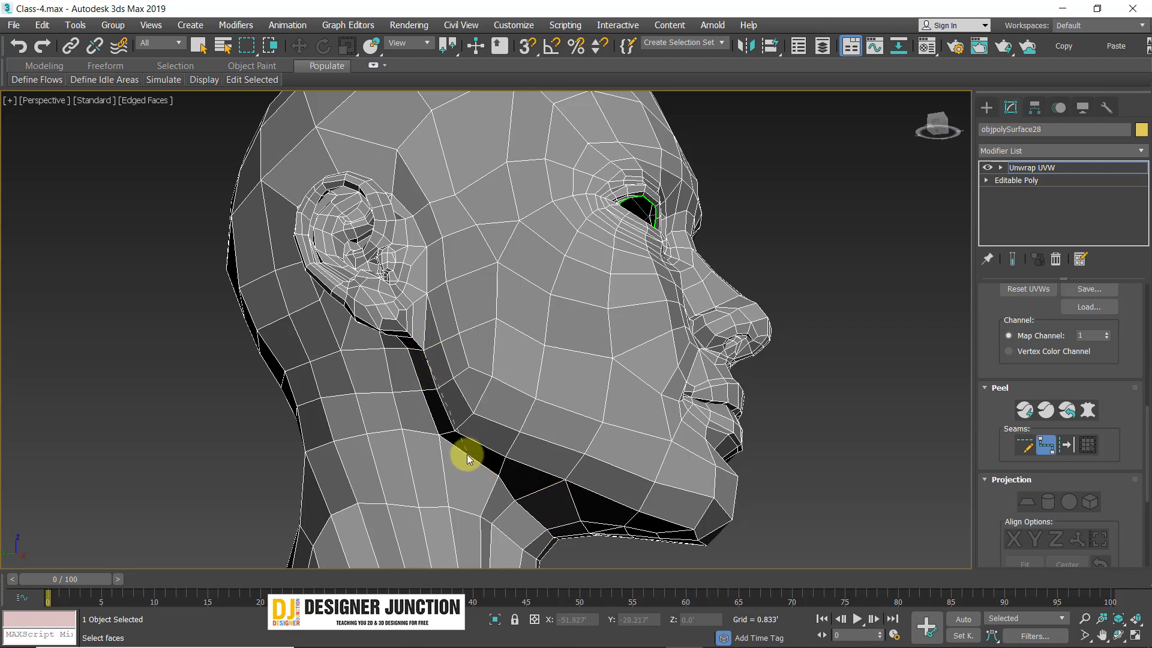
left_click(454, 429)
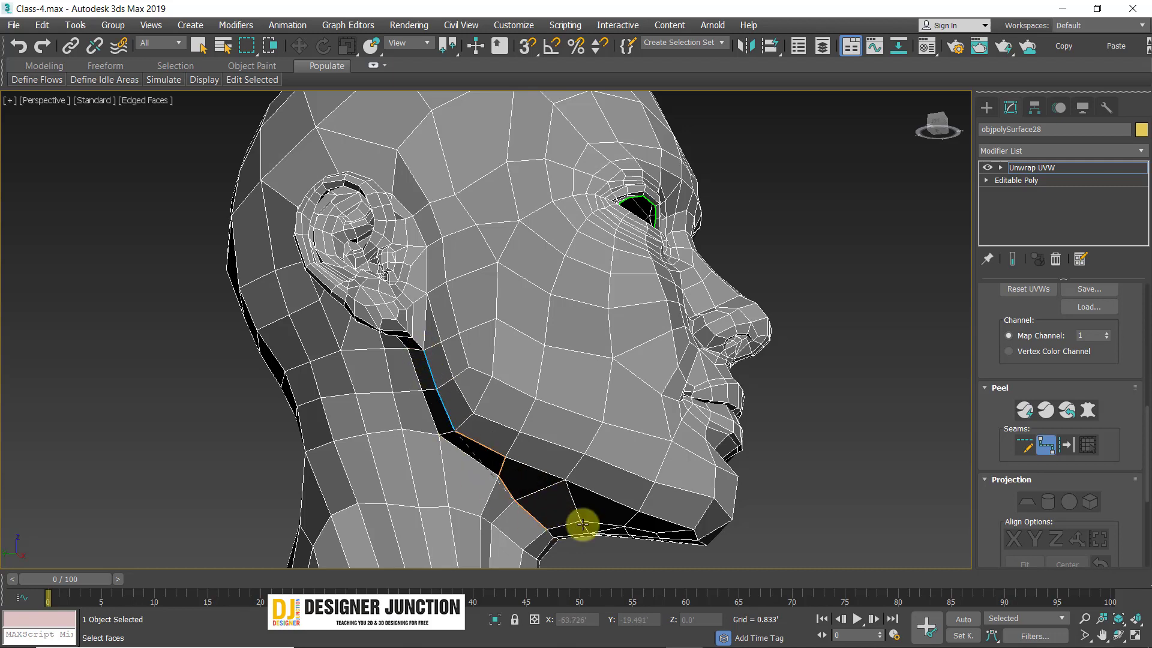
left_click(569, 482)
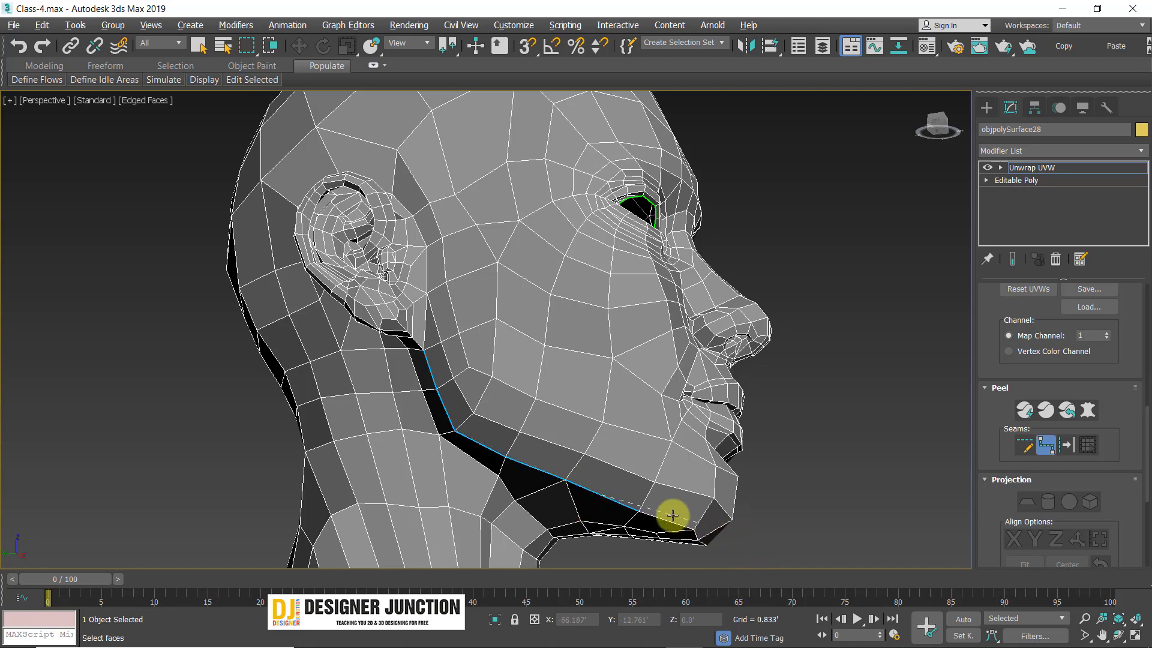
middle_click_drag(672, 514, 514, 217, "alt")
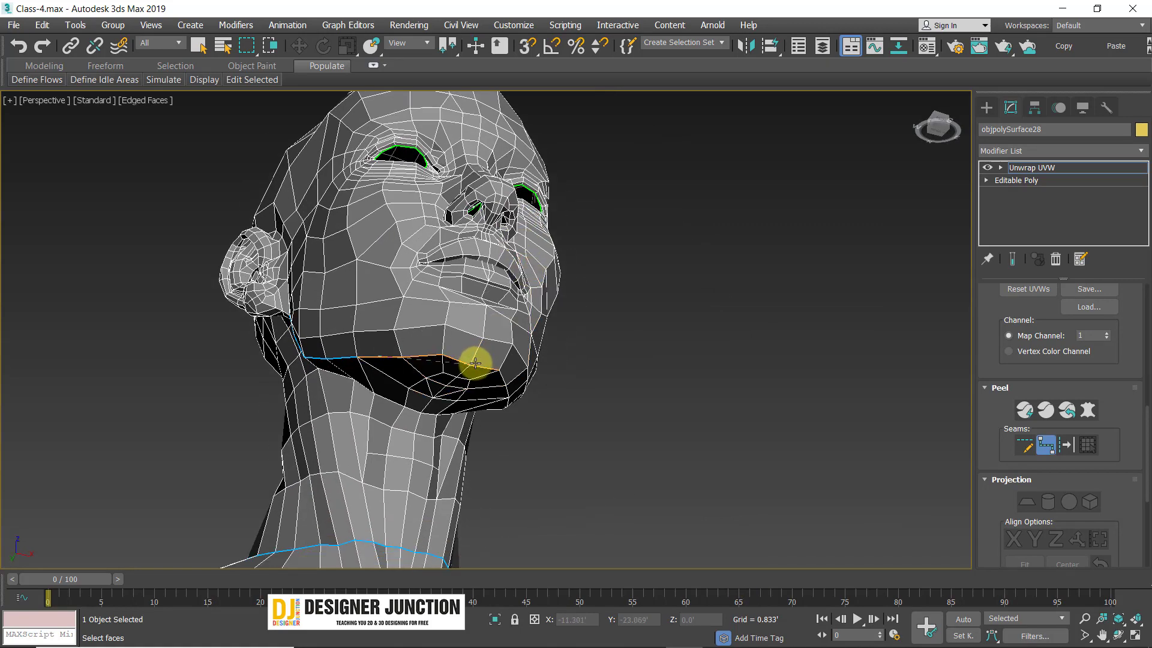
left_click(506, 371)
- Continue the jaw seam from the chin along the left jawline and up in front of the left ear
middle_click_drag(712, 408, 528, 417, "alt")
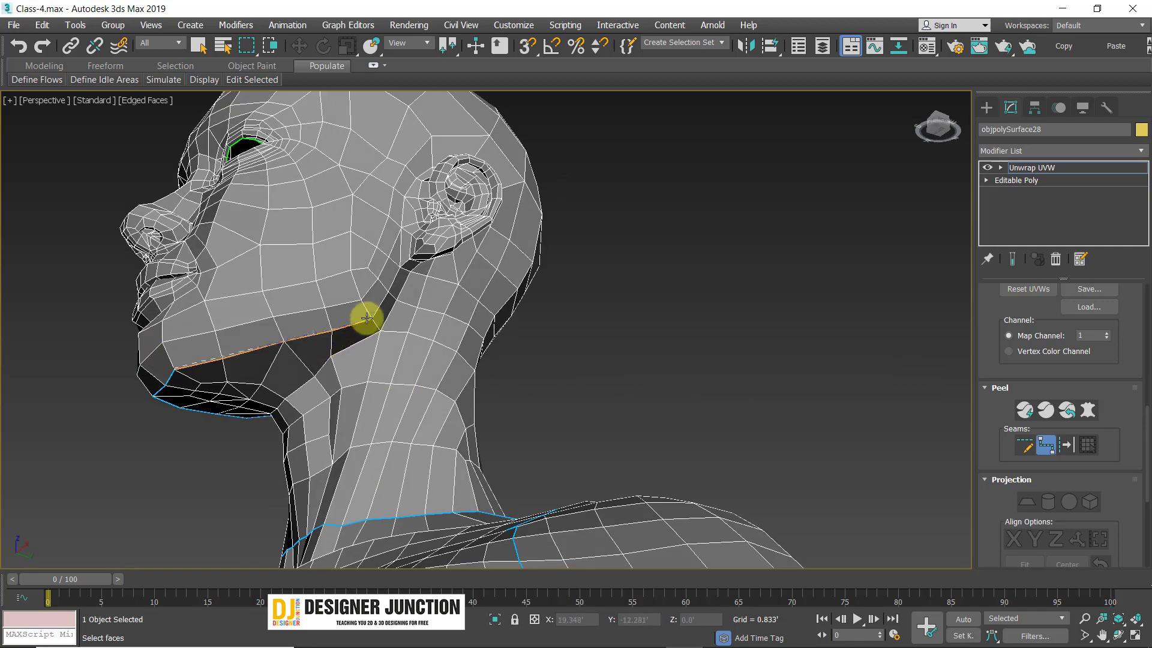
left_click(373, 317)
left_click(402, 267)
middle_click_drag(403, 268, 416, 312, "alt")
middle_click_drag(416, 149, 527, 450)
left_click(477, 208)
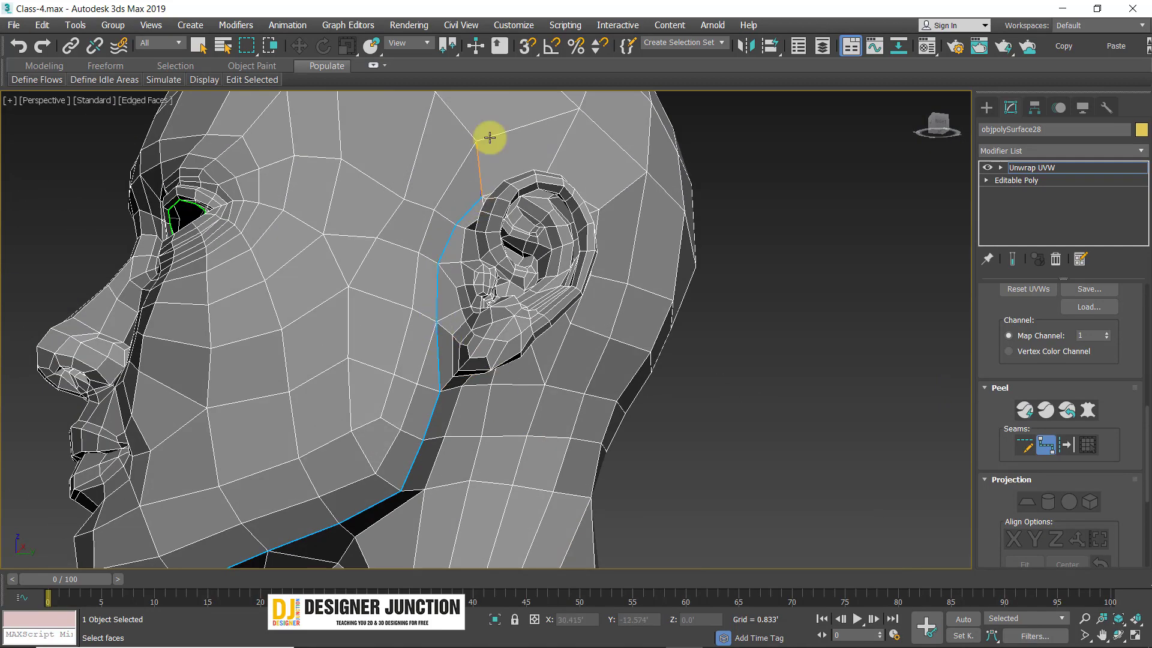
- Extend the face seam from above the left ear up the temple to the hairline at the top of the forehead
middle_click_drag(488, 138, 576, 198, "alt")
middle_click_drag(434, 156, 623, 310)
scroll(623, 310, "down", 3)
left_click(512, 276)
middle_click_drag(514, 293, 674, 252, "alt")
left_click(454, 226)
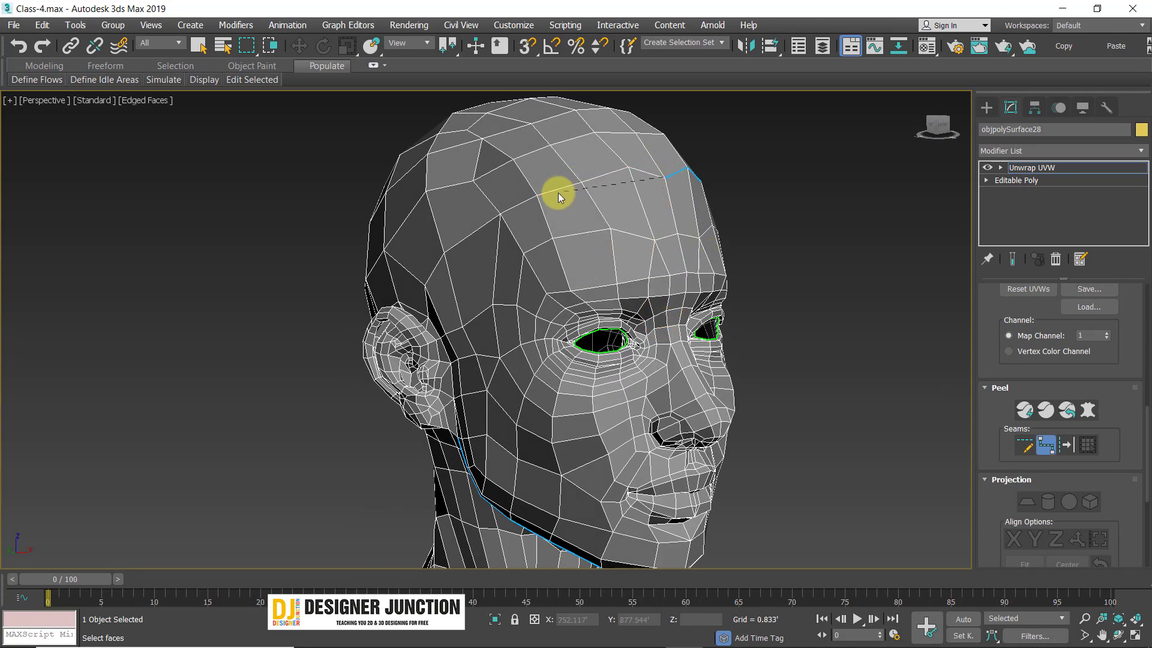
- Continue the face seam across the forehead and down the right temple to just above the right ear
left_click(541, 192)
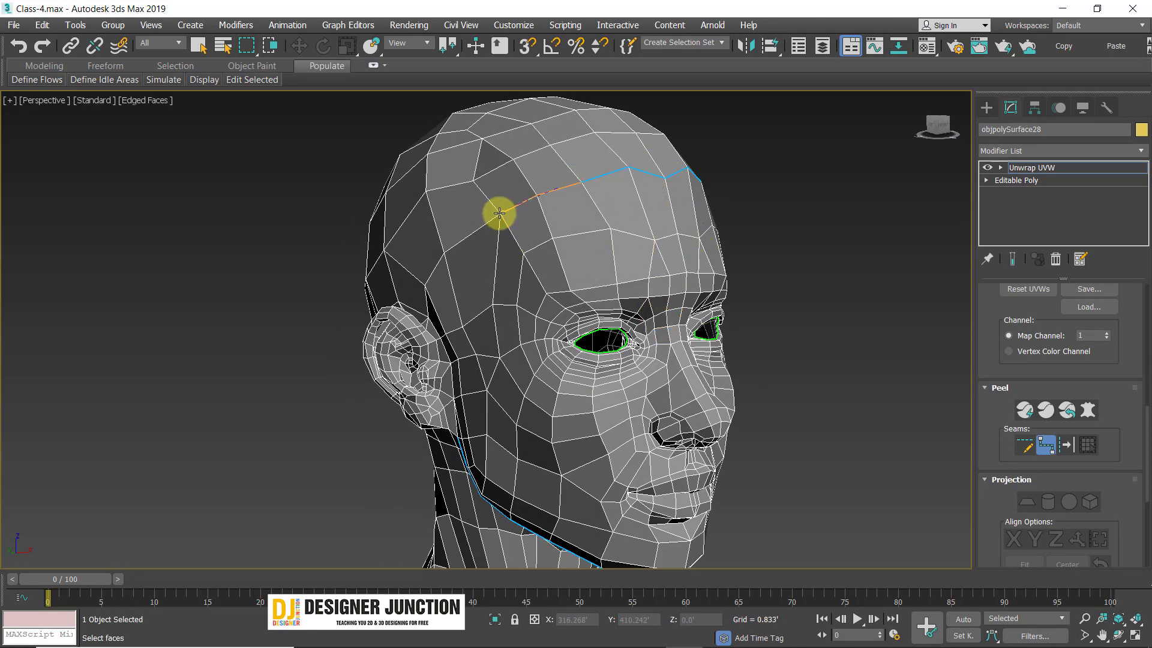
middle_click_drag(507, 372, 483, 357, "alt")
scroll(484, 354, "up", 3)
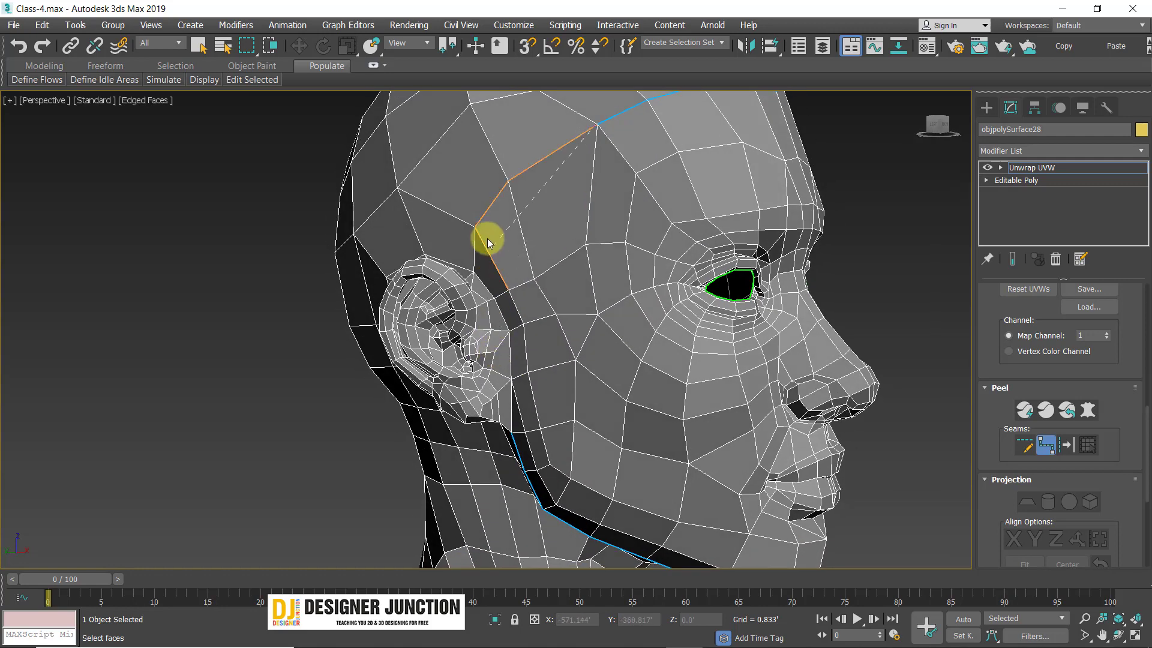
left_click(474, 228)
middle_click_drag(540, 391, 517, 374, "alt")
scroll(516, 376, "down", 1)
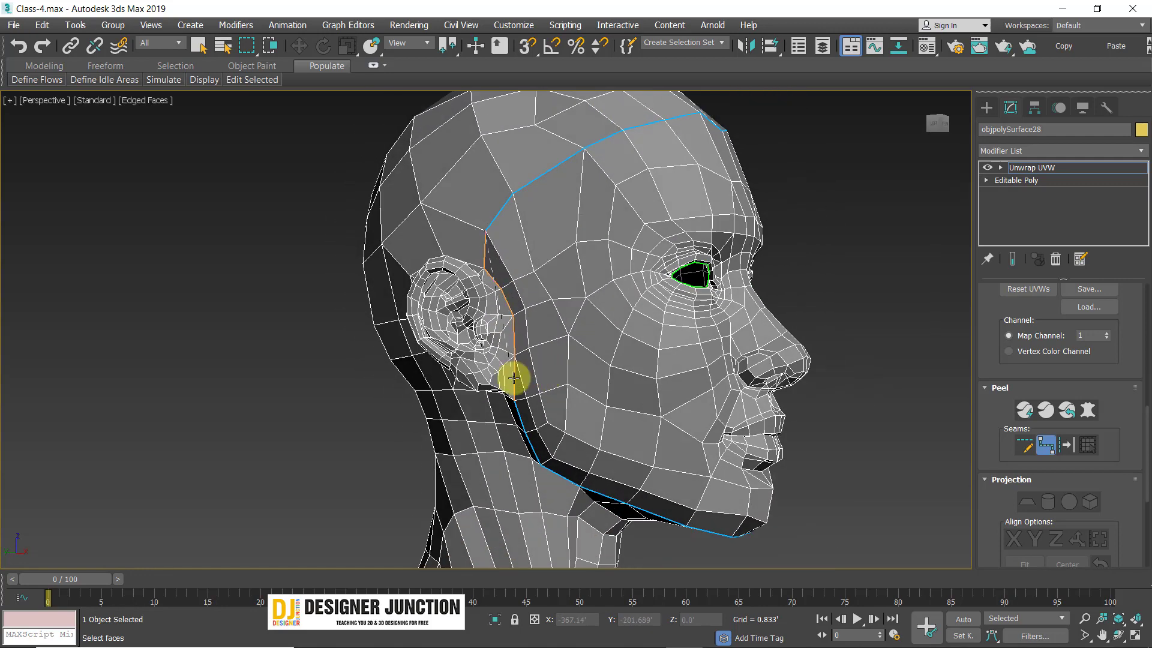
- Close the face seam by running it down in front of the right ear to the existing jaw seam
scroll(516, 373, "up", 3)
left_click(515, 286)
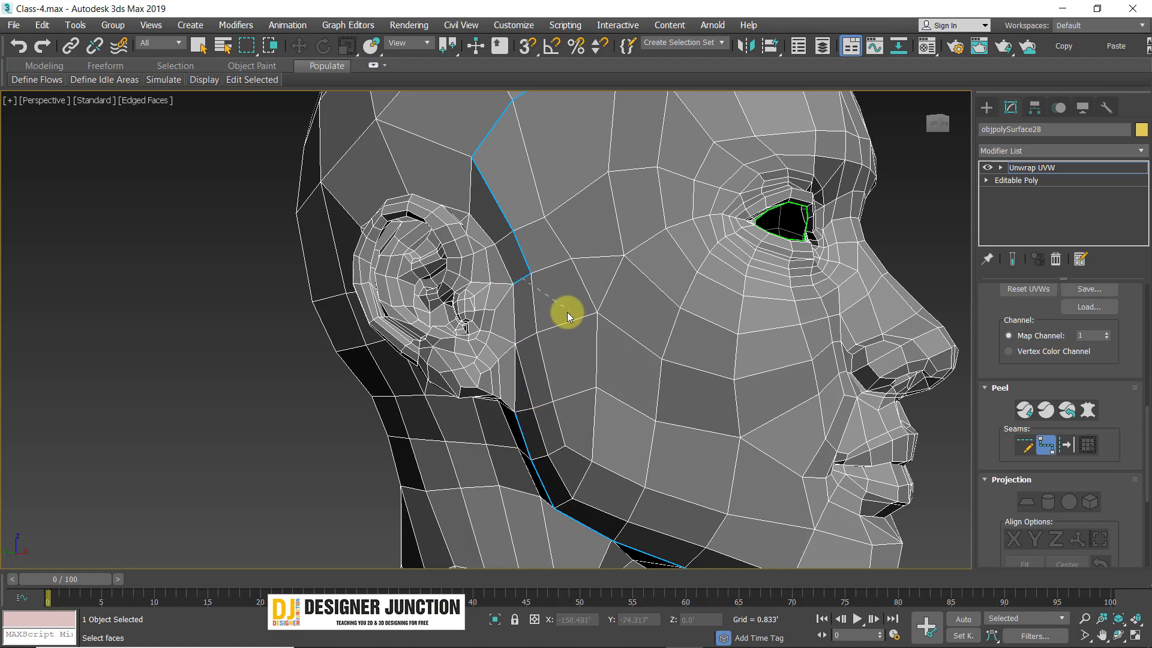
key("ctrl+z")
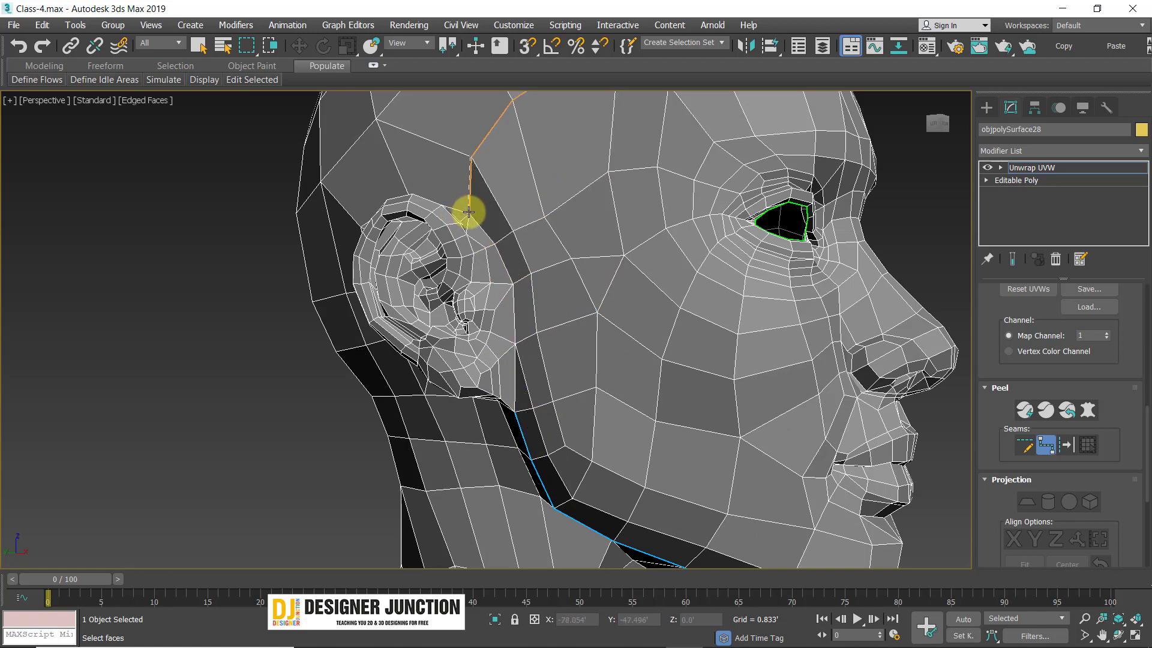
left_click(469, 211)
left_click(514, 284)
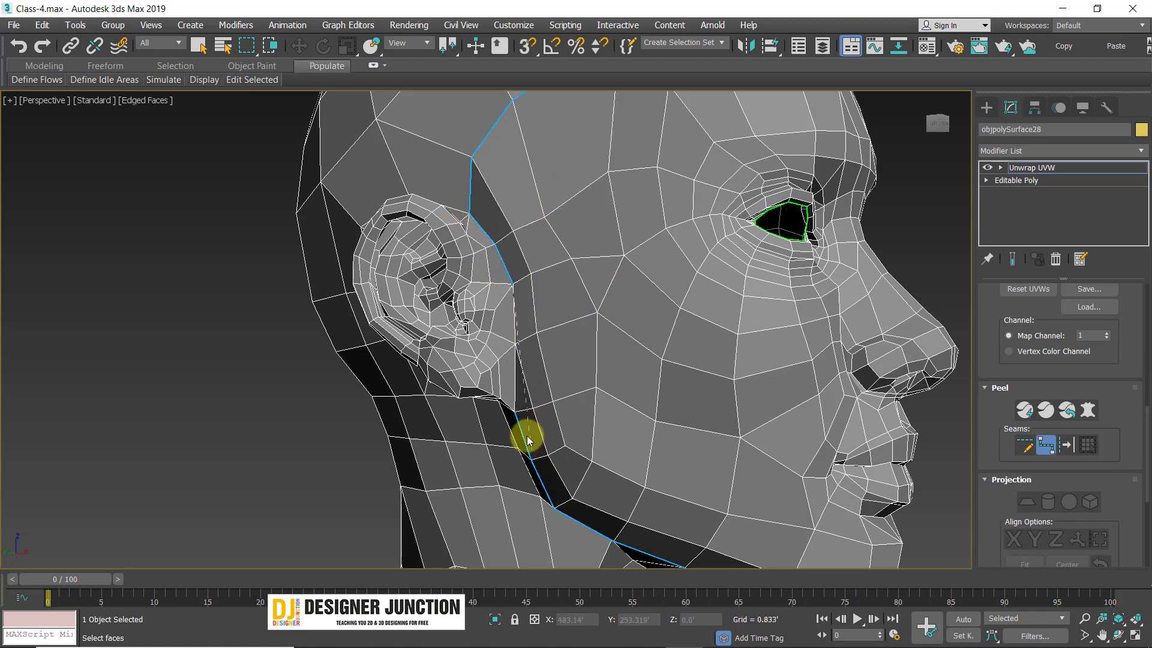
left_click(515, 412)
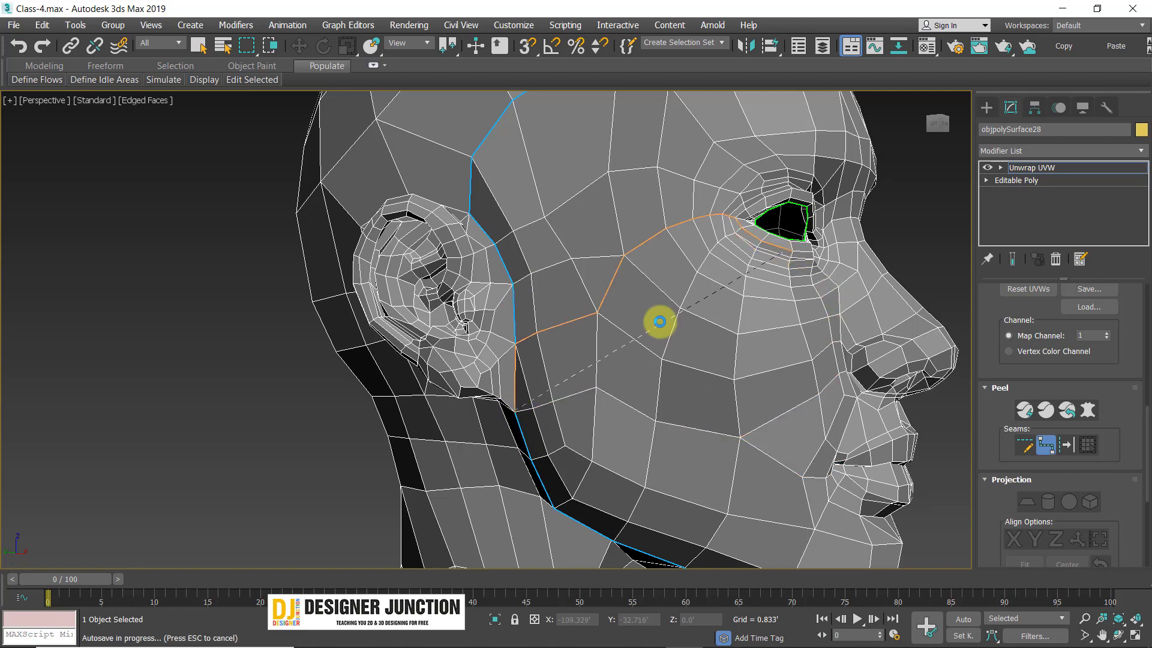
- Examine the closed face seam from the front and both sides, along with the edge flow around the left ear
scroll(669, 361, "down", 5)
middle_click_drag(688, 352, 601, 354, "alt")
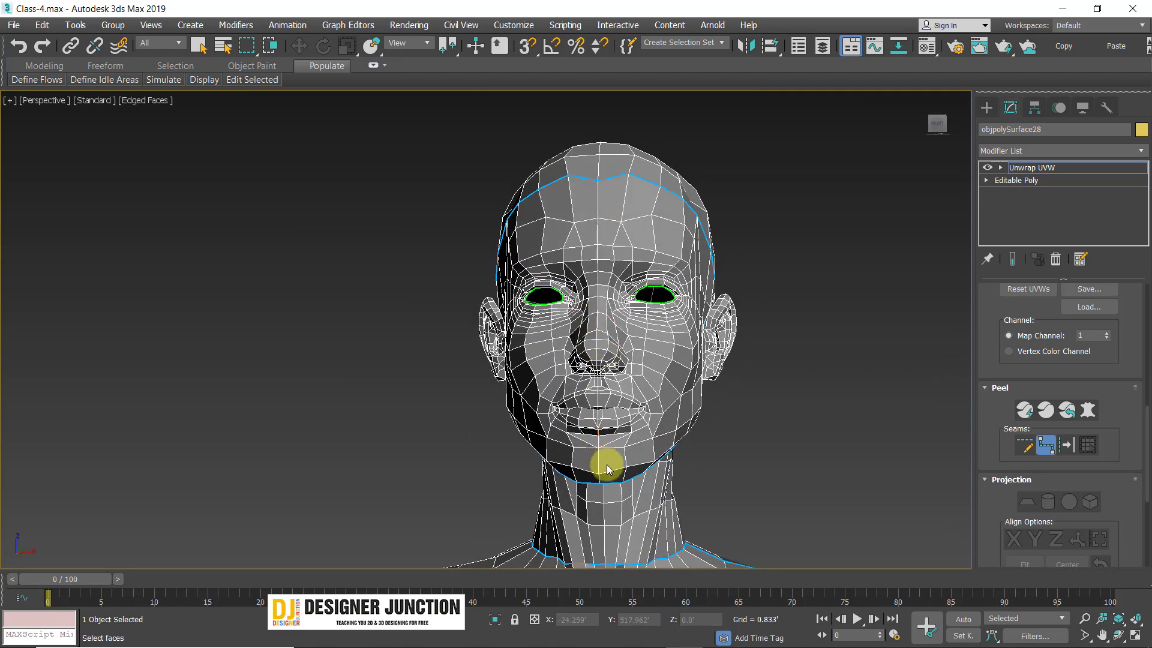
middle_click_drag(406, 324, 491, 328, "alt")
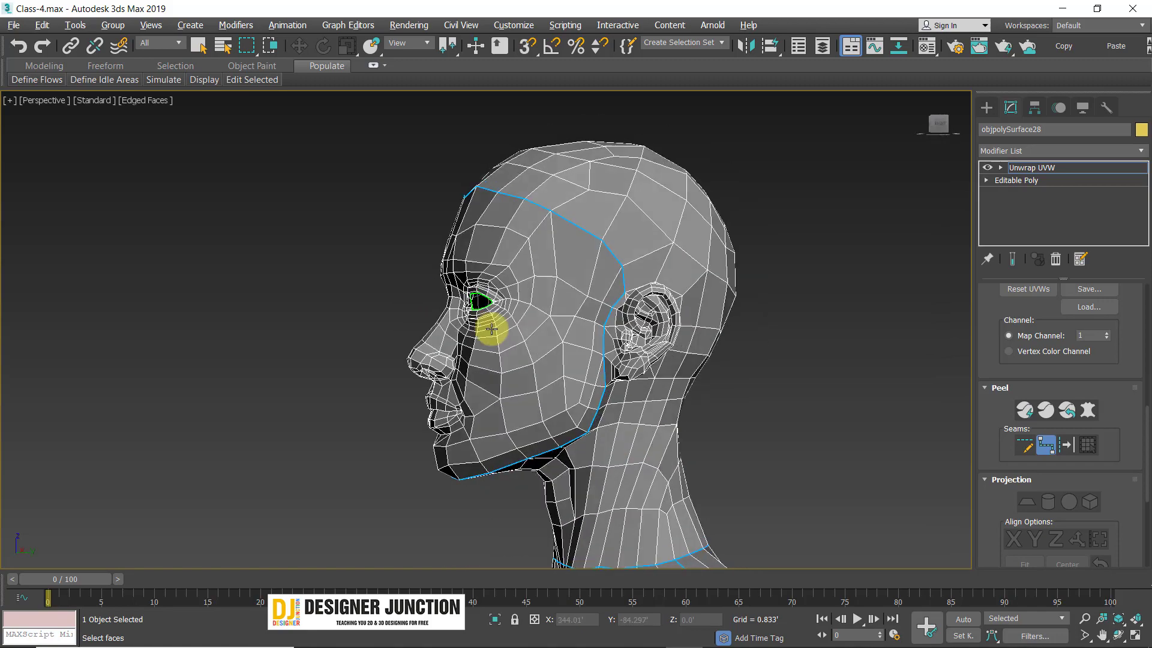
mouse_move(607, 339)
middle_mouse_down()
mouse_move(565, 332)
mouse_move(740, 354)
mouse_move(614, 333)
middle_mouse_up()
scroll(592, 337, "up", 5)
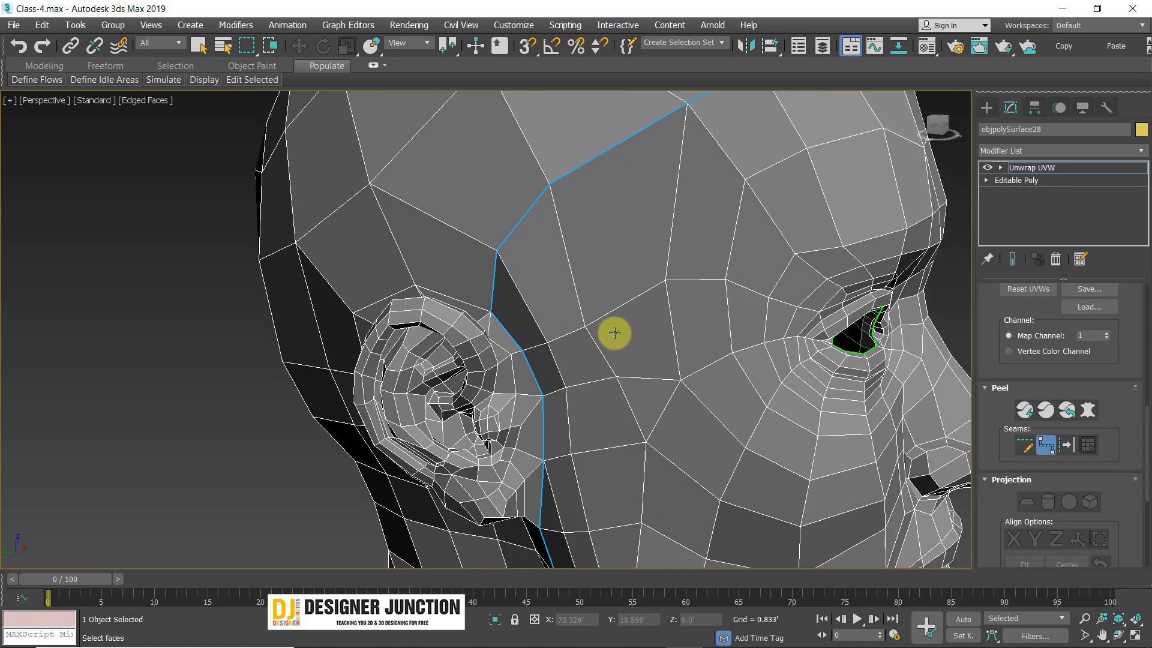
scroll(600, 327, "down", 5)
middle_click_drag(548, 308, 630, 381, "alt")
middle_click_drag(559, 386, 447, 360, "alt")
scroll(584, 355, "up", 2)
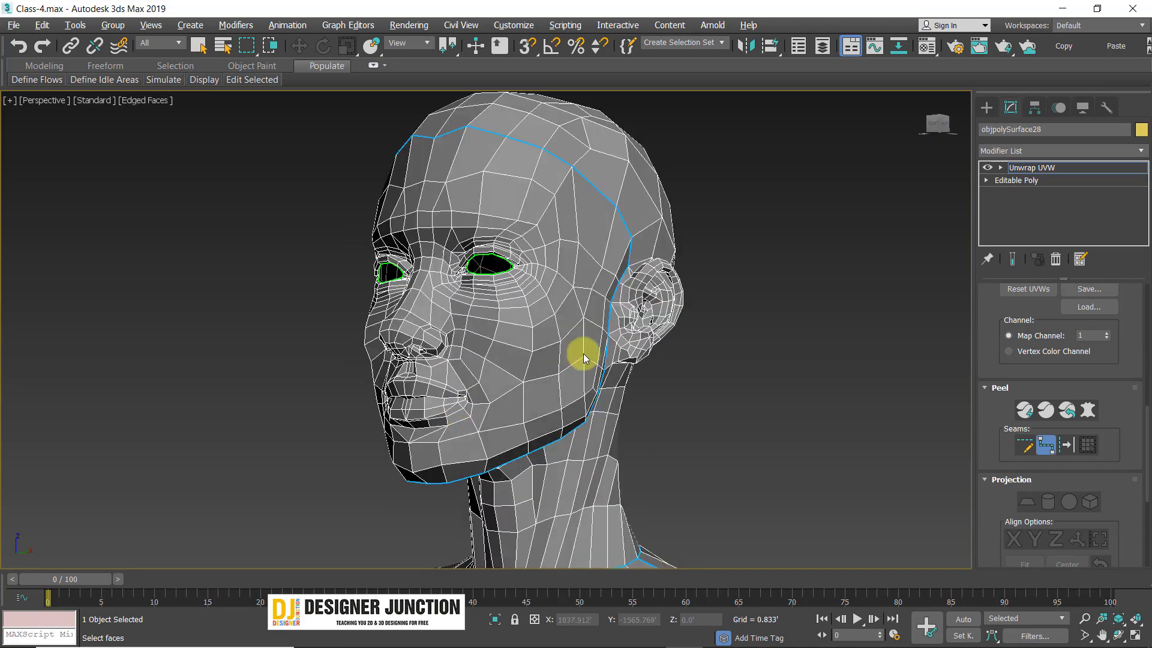
middle_click_drag(584, 358, 627, 306, "alt")
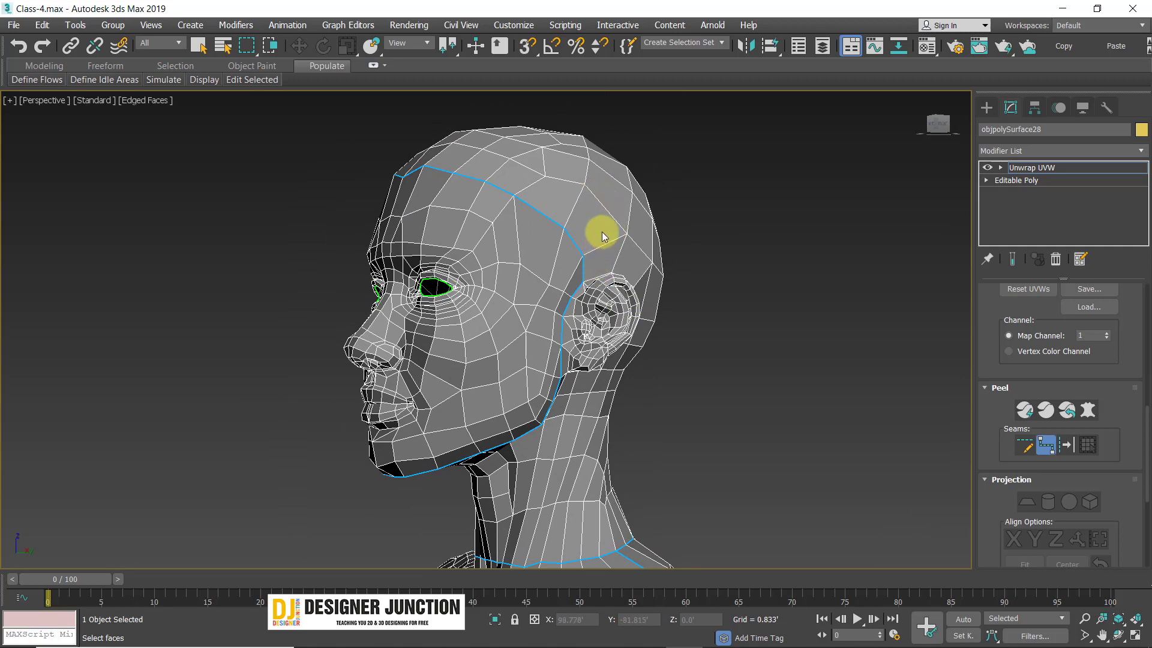
middle_click_drag(582, 274, 532, 228, "alt")
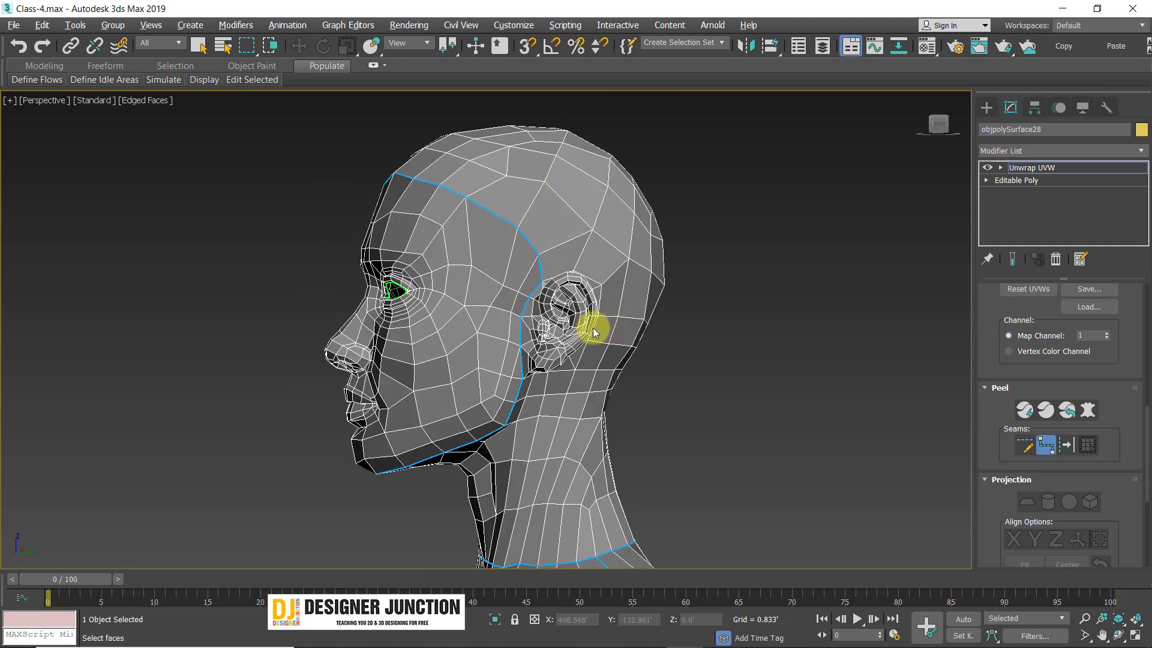
middle_click_drag(594, 327, 564, 339, "alt")
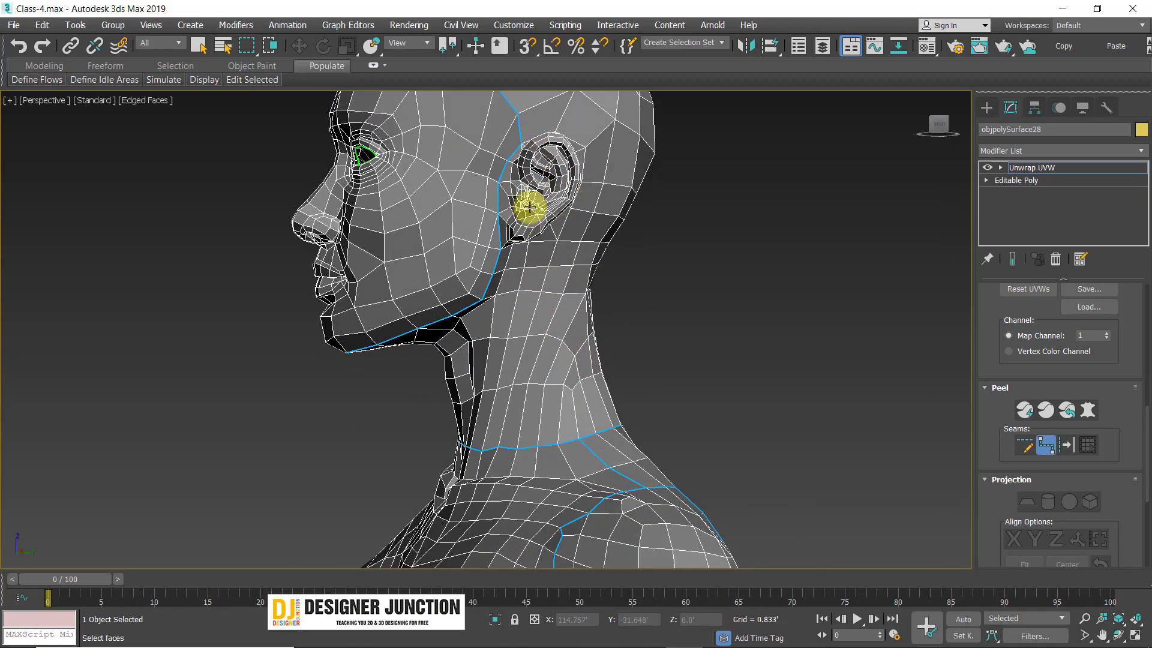
- Create a seam up the left side of the neck from the neck-base seam to the jaw seam below the left ear
scroll(541, 147, "up", 3)
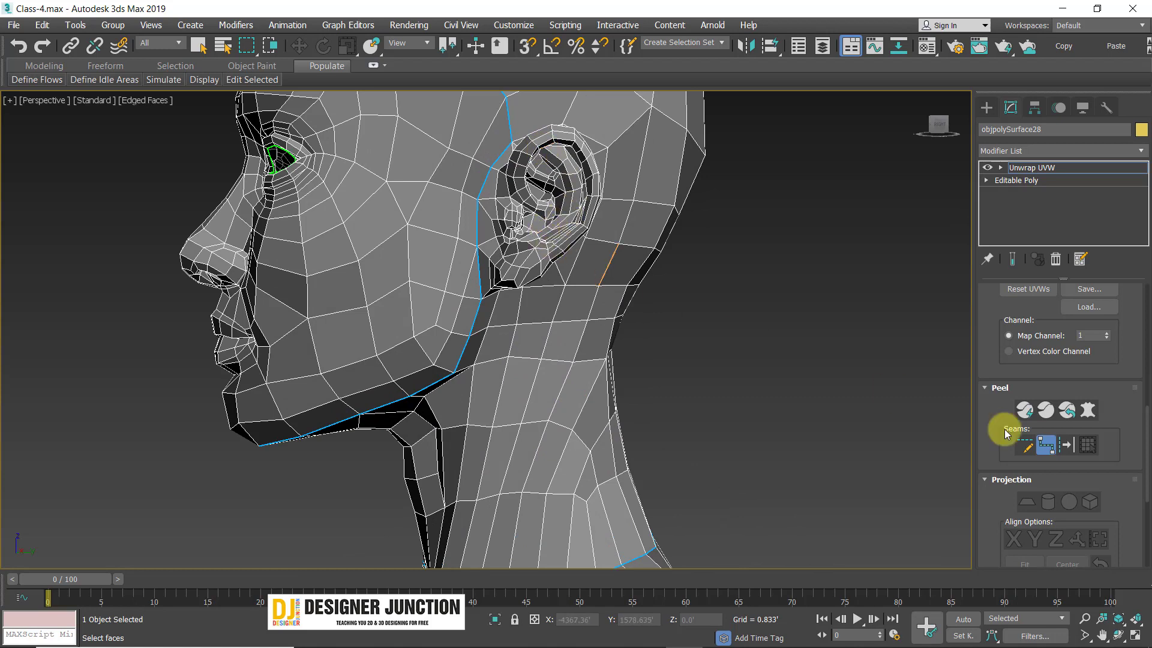
middle_click_drag(676, 352, 610, 203)
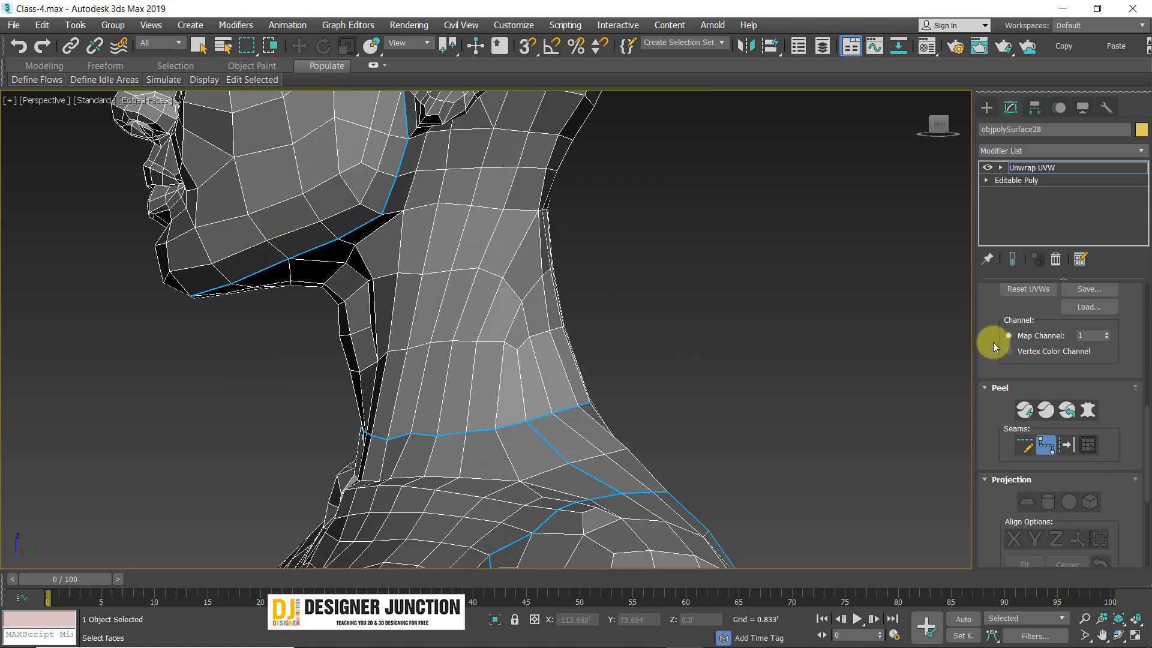
scroll(995, 360, "up", 1)
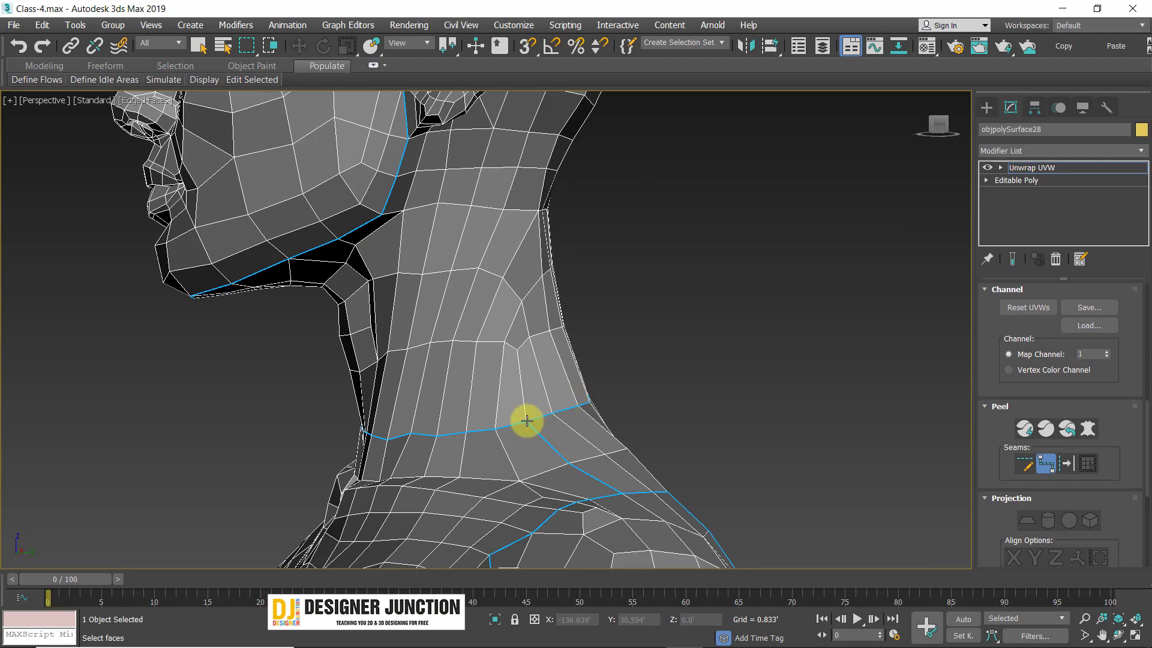
left_click(526, 421)
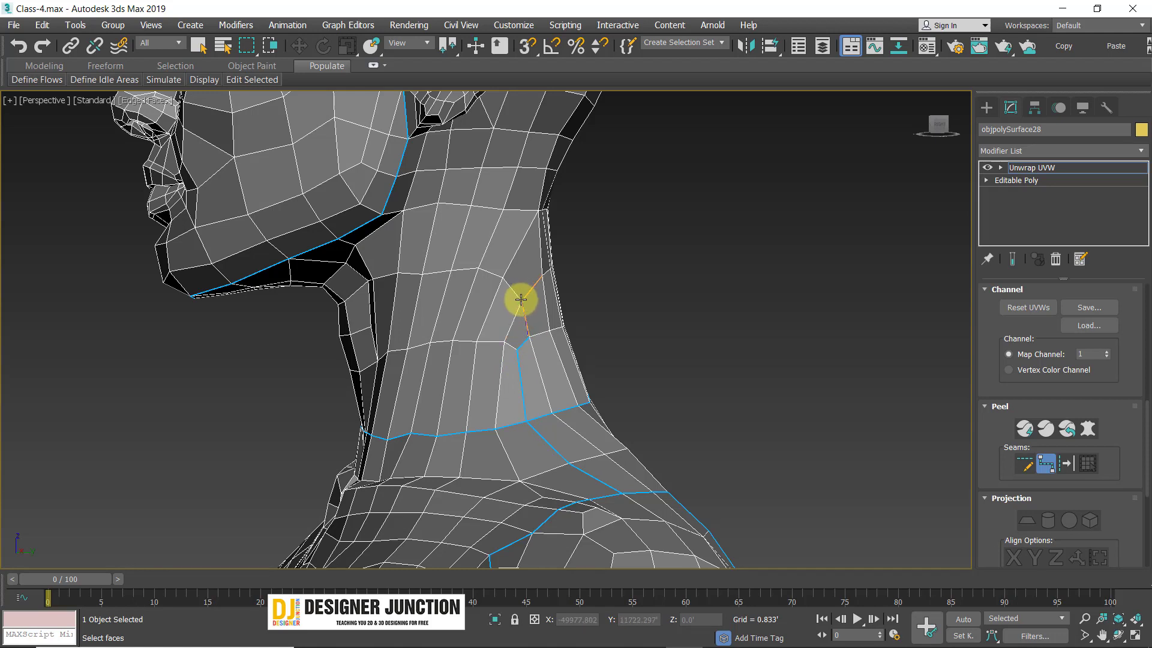
left_click(504, 278)
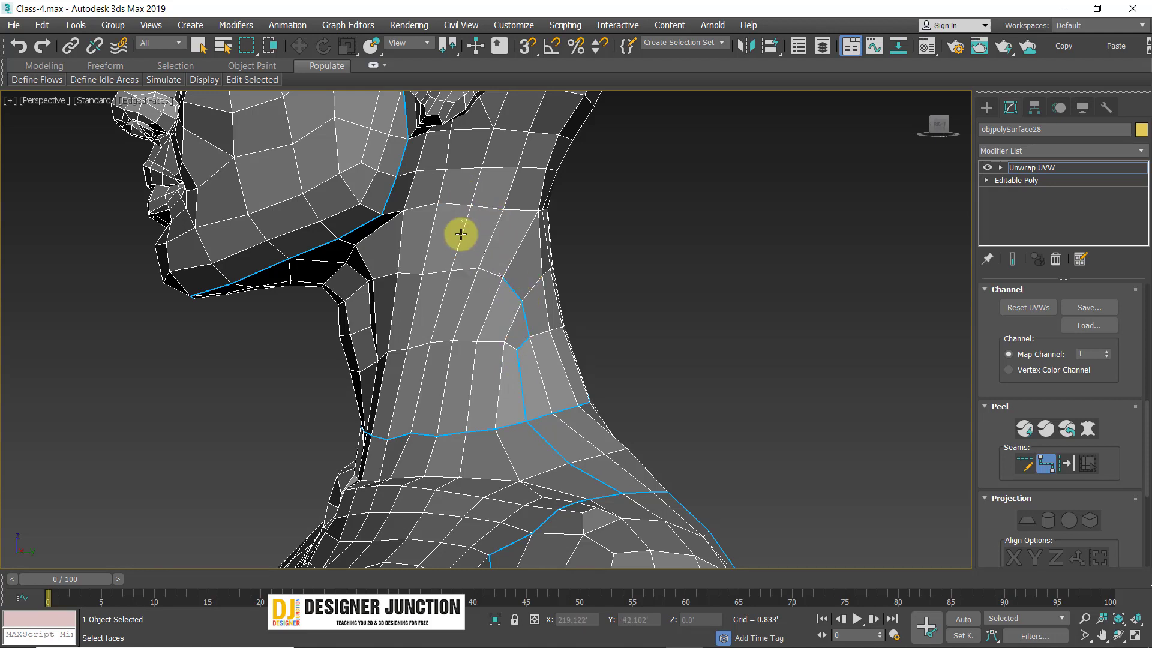
middle_click_drag(458, 222, 497, 234)
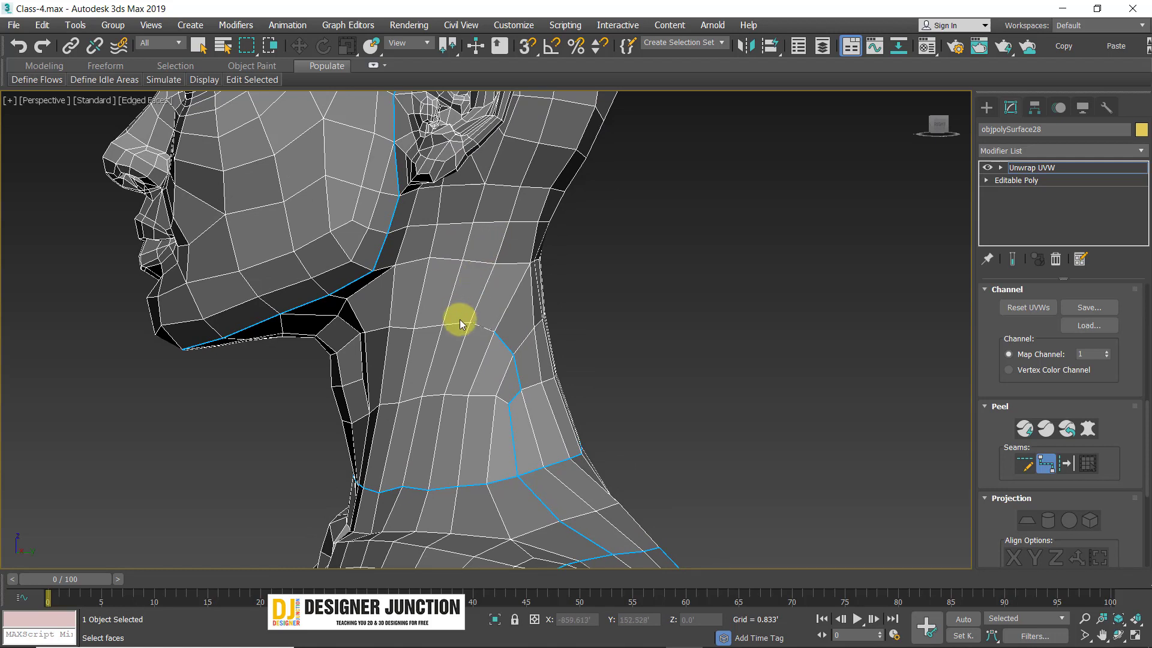
left_click(442, 323)
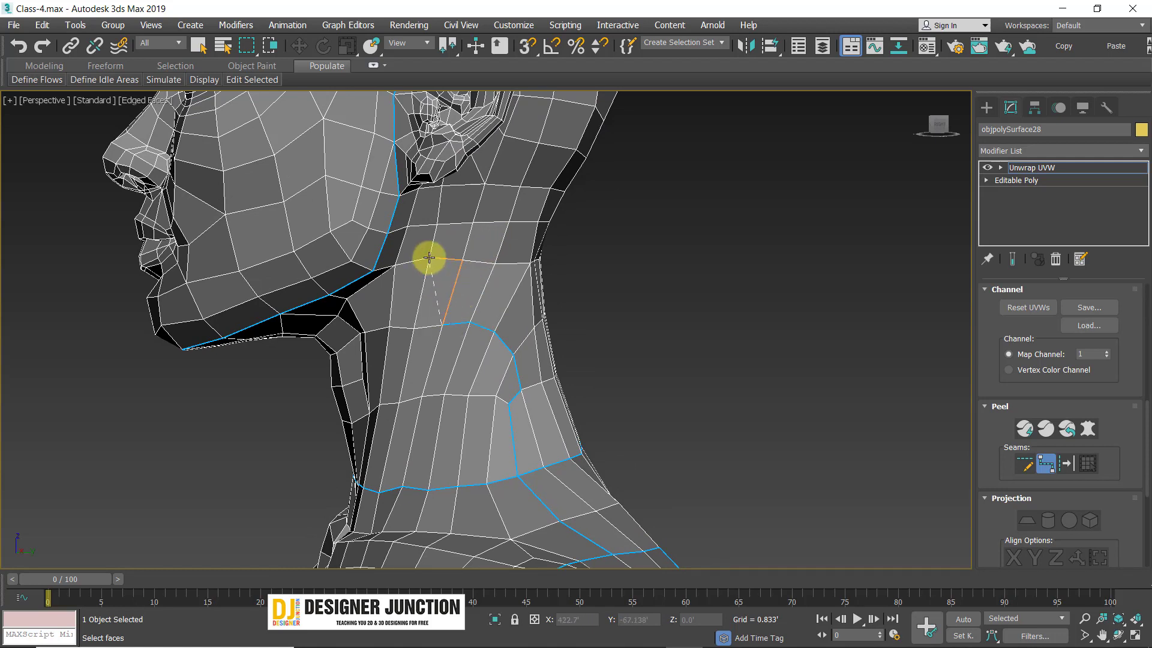
left_click(429, 258)
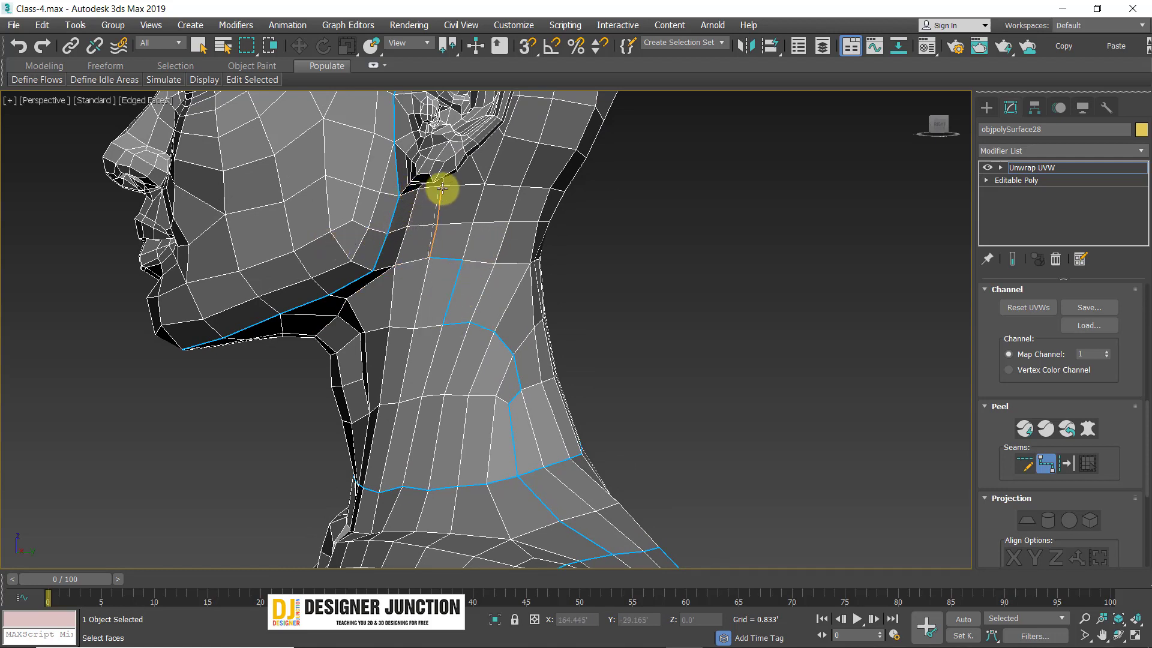
left_click(440, 186)
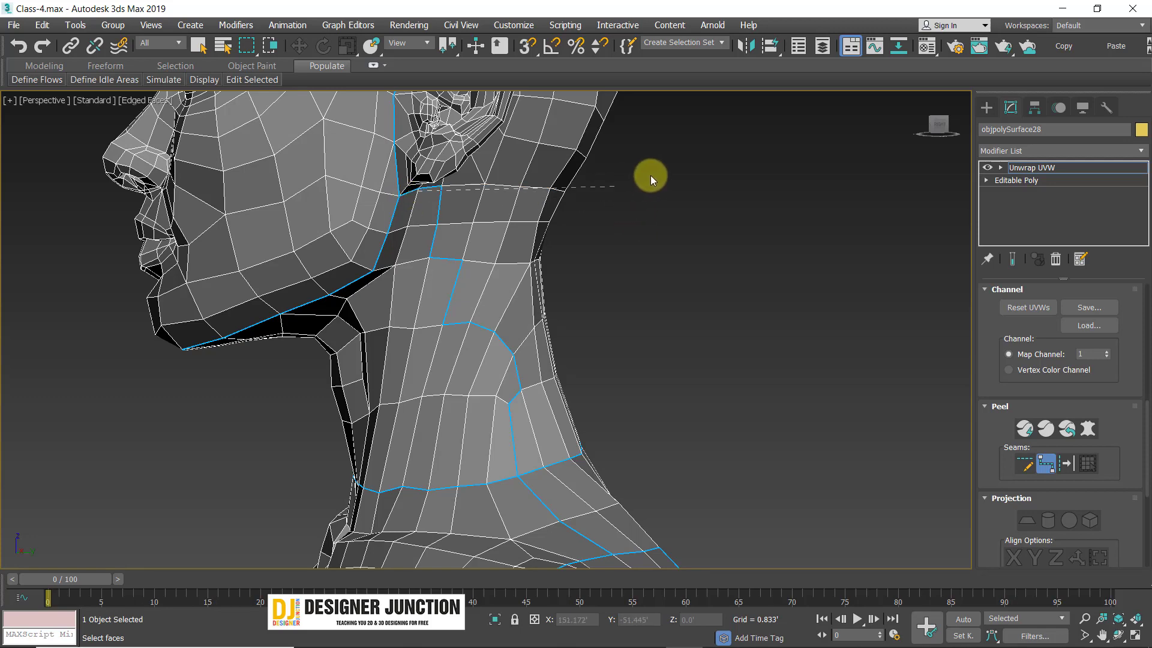
- Create a seam around the right shoulder, running from the armpit up over the front and around the back
scroll(750, 270, "down", 6)
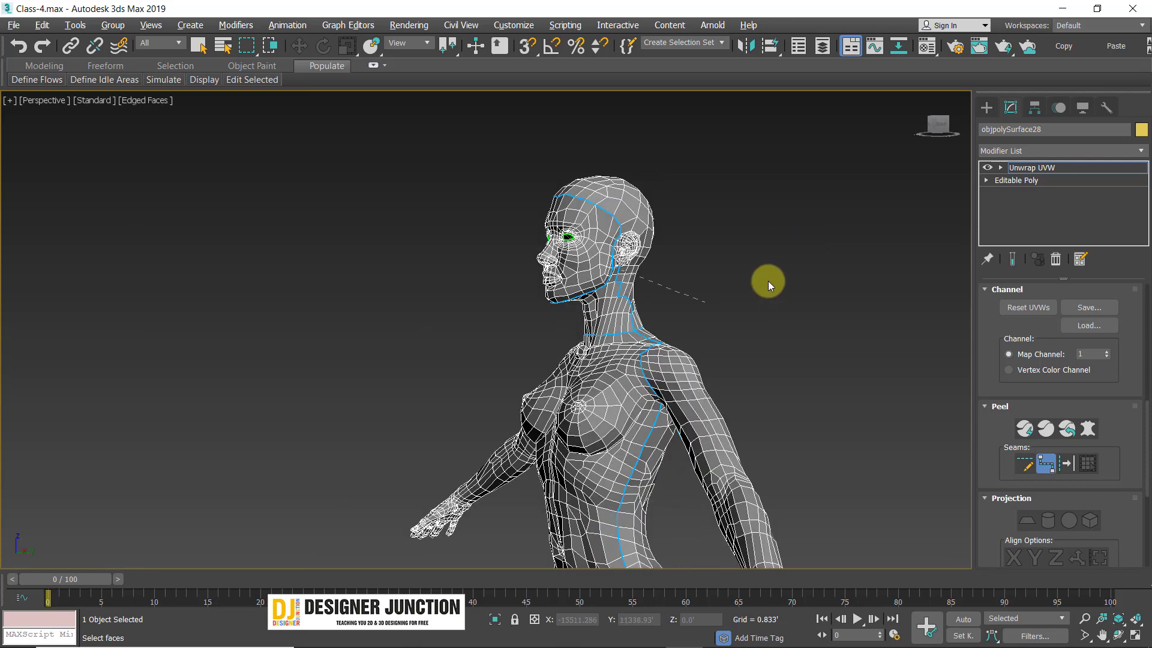
middle_click_drag(746, 314, 438, 354, "alt")
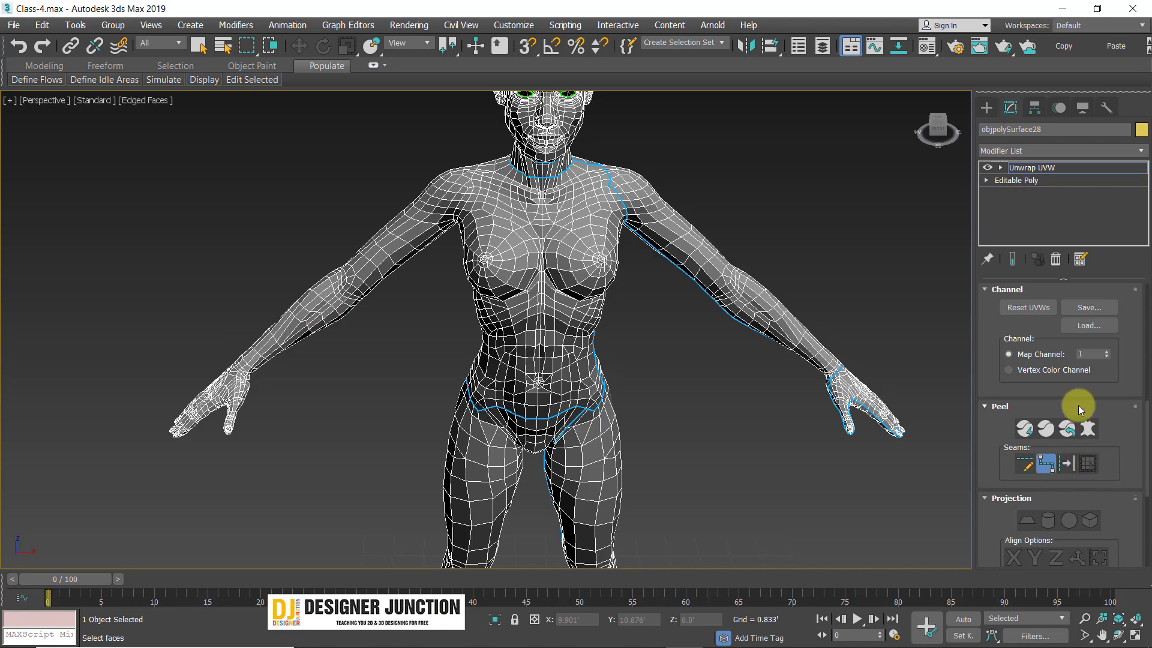
left_click_drag(992, 353, 989, 380)
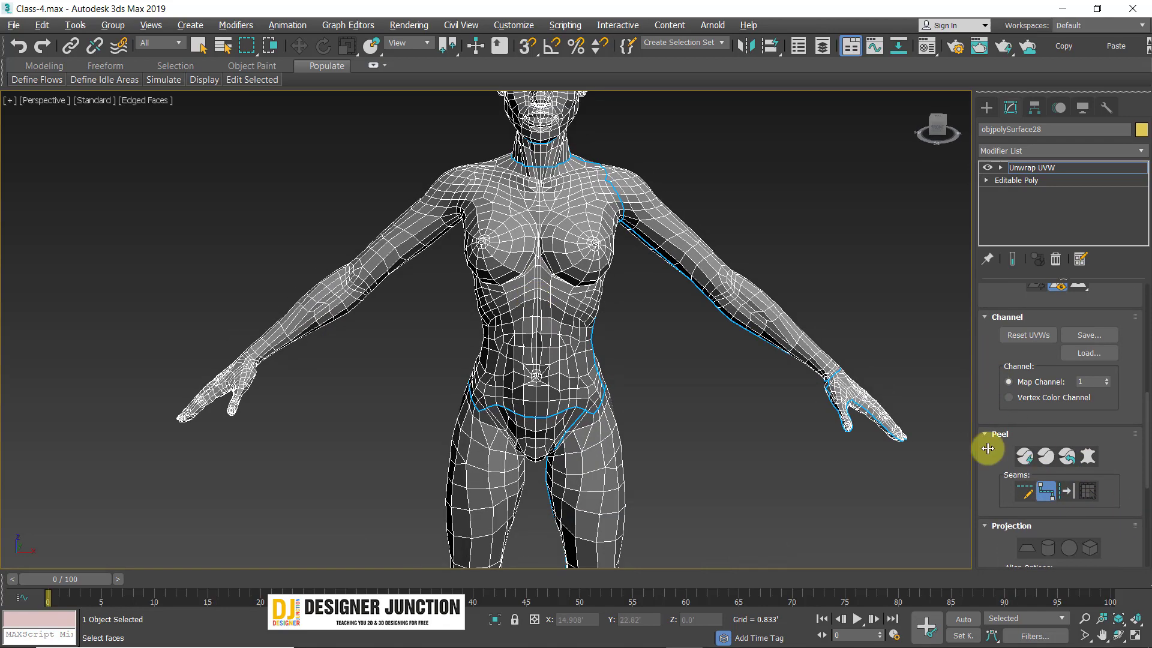
scroll(512, 404, "up", 8)
middle_click_drag(462, 203, 521, 390)
left_click(511, 404)
left_click(510, 366)
left_click(521, 316)
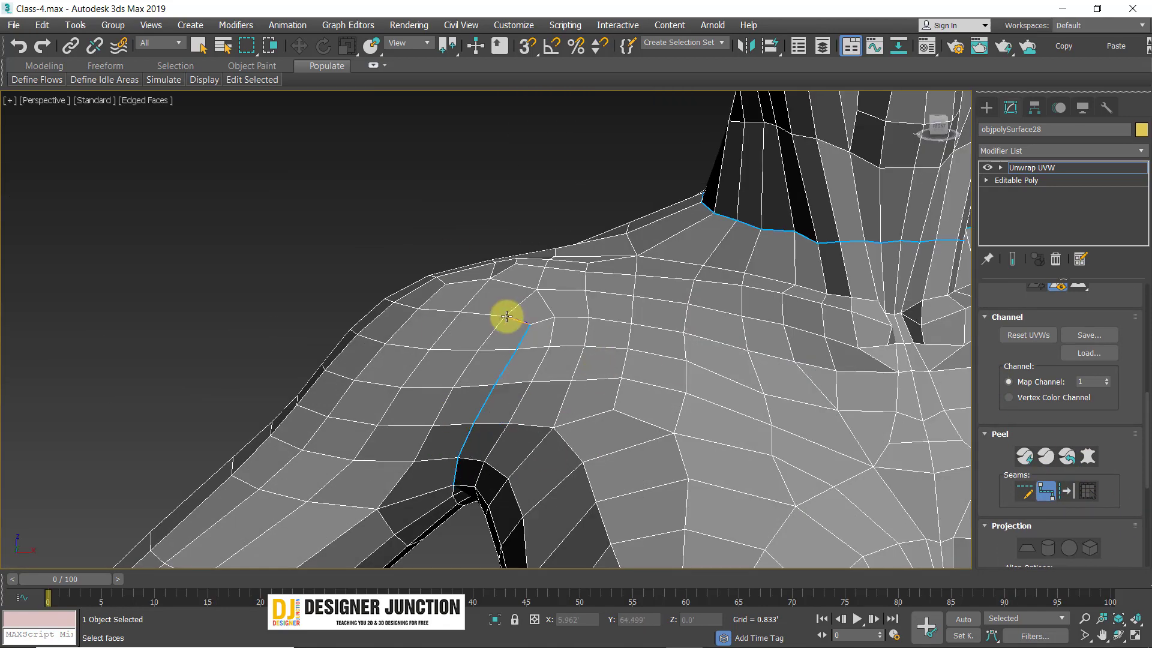
middle_click_drag(507, 314, 396, 367, "alt")
left_click(290, 190)
- Extend the right arm's underside seam to the hand and run it around the wrist
middle_click_drag(373, 108, 492, 440, "alt")
scroll(435, 260, "up", 5)
left_click(437, 257)
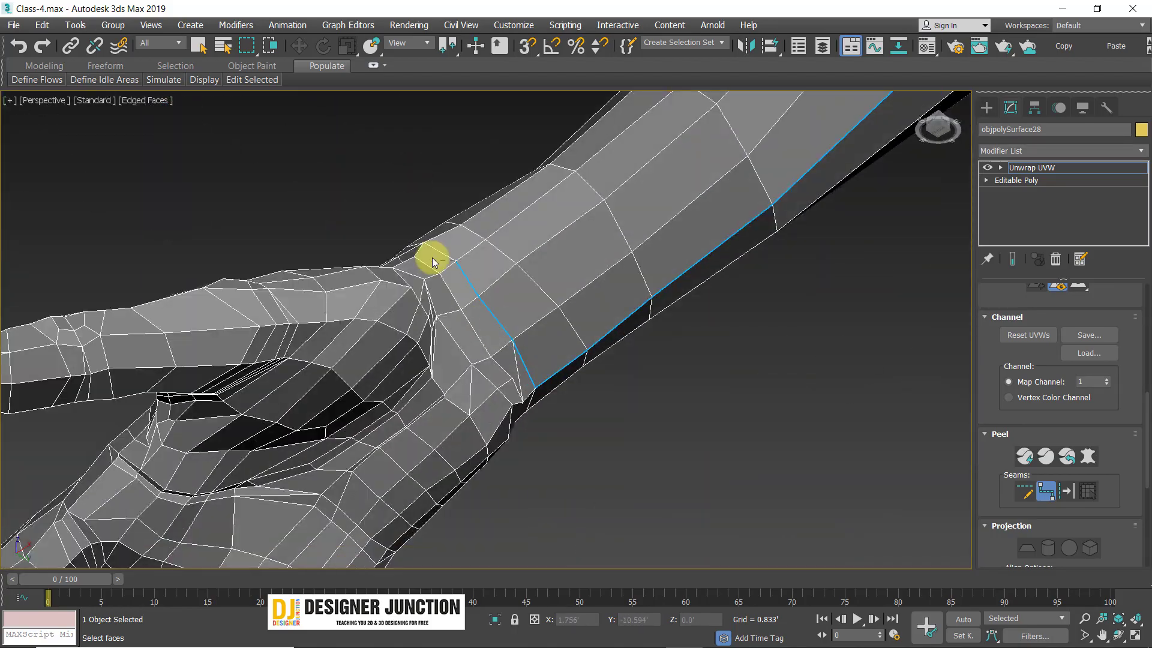
- Continue the seam from the right wrist along the side of the hand toward the fingers
scroll(437, 257, "down", 8)
middle_click_drag(437, 258, 541, 371, "alt")
scroll(844, 237, "down", 6)
middle_click_drag(200, 430, 407, 314)
scroll(470, 280, "up", 4)
scroll(406, 313, "up", 4)
left_click(519, 188)
left_click(481, 264)
left_click(334, 340)
middle_click_drag(334, 339, 454, 282)
left_click(312, 371)
- Select the edge loops running along the sides of the right hand's fingers
middle_click_drag(187, 492, 565, 424, "alt")
scroll(470, 432, "down", 5)
scroll(597, 487, "up", 6)
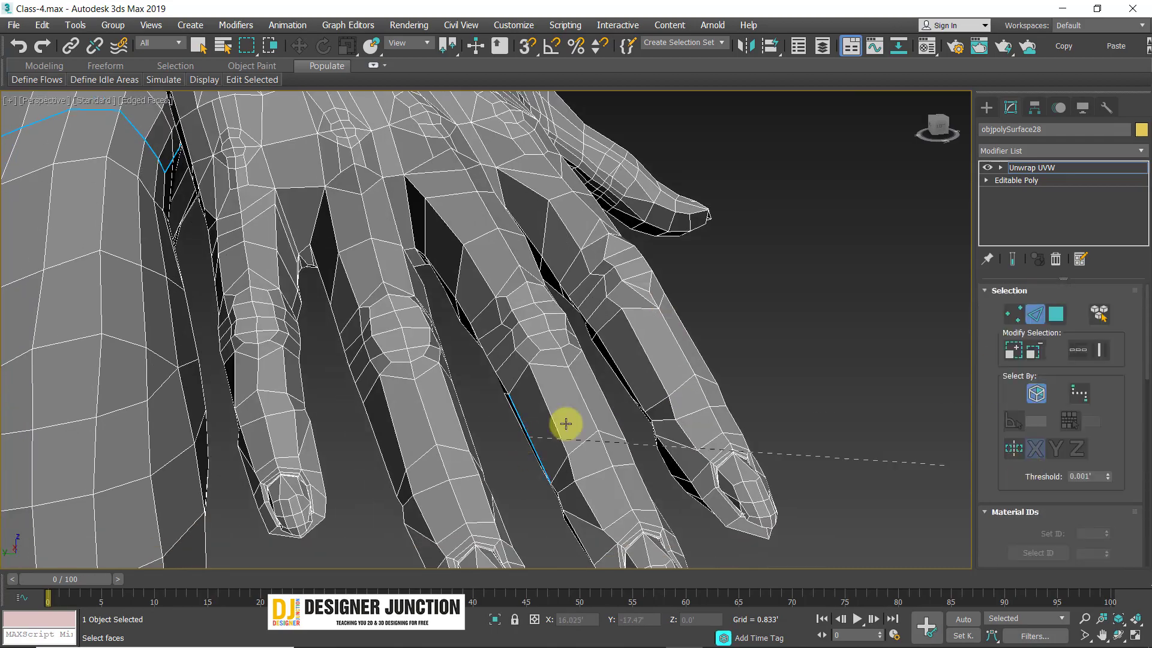
left_click(1099, 349)
middle_click_drag(576, 360, 686, 401, "alt")
left_click(552, 380, "ctrl")
left_click(1099, 350)
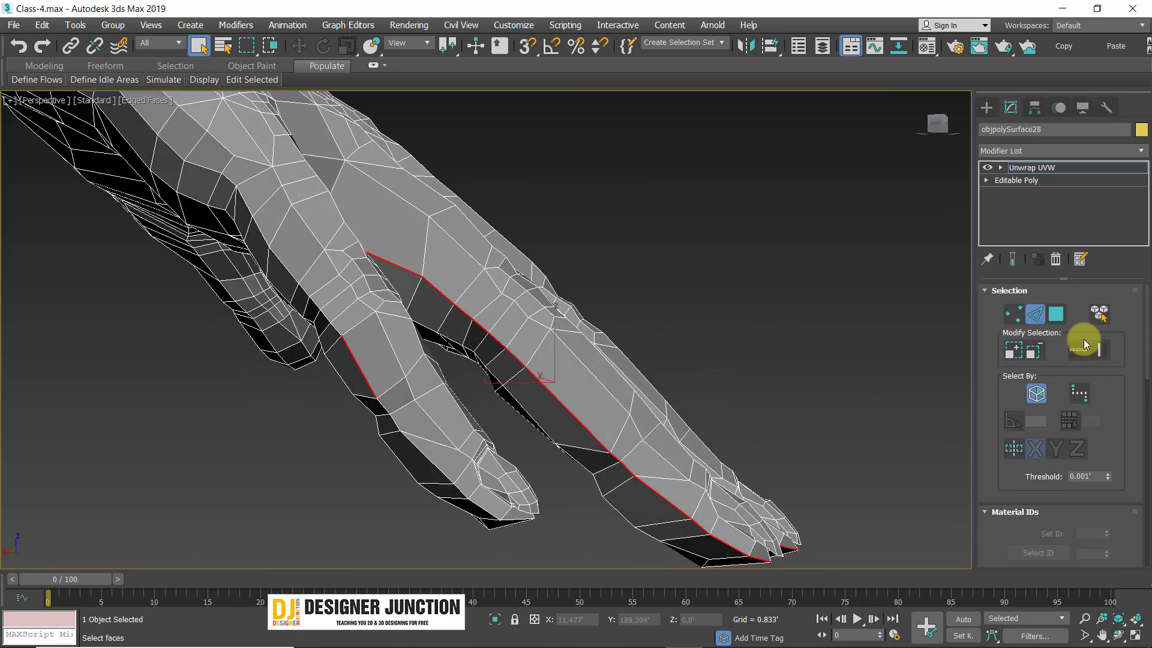
- Add the remaining finger and thumb edges of the right hand to the selection and convert it to seams
scroll(378, 254, "down", 4)
middle_click_drag(378, 254, 480, 390)
scroll(696, 385, "up", 3)
left_click(349, 419, "ctrl")
left_click(275, 368, "ctrl")
middle_click_drag(480, 390, 344, 337)
scroll(344, 336, "down", 4)
mouse_move(365, 398)
middle_mouse_down("alt")
mouse_move(447, 462)
mouse_move(372, 396)
middle_mouse_up("alt")
scroll(372, 395, "up", 4)
scroll(1077, 503, "down", 3)
scroll(1076, 503, "down", 5)
left_click(1066, 427)
- Connect the right index finger's seam across the web of the hand to the thumb's seam with point-to-point seams
middle_click_drag(492, 267, 489, 342, "alt")
left_click(1046, 427)
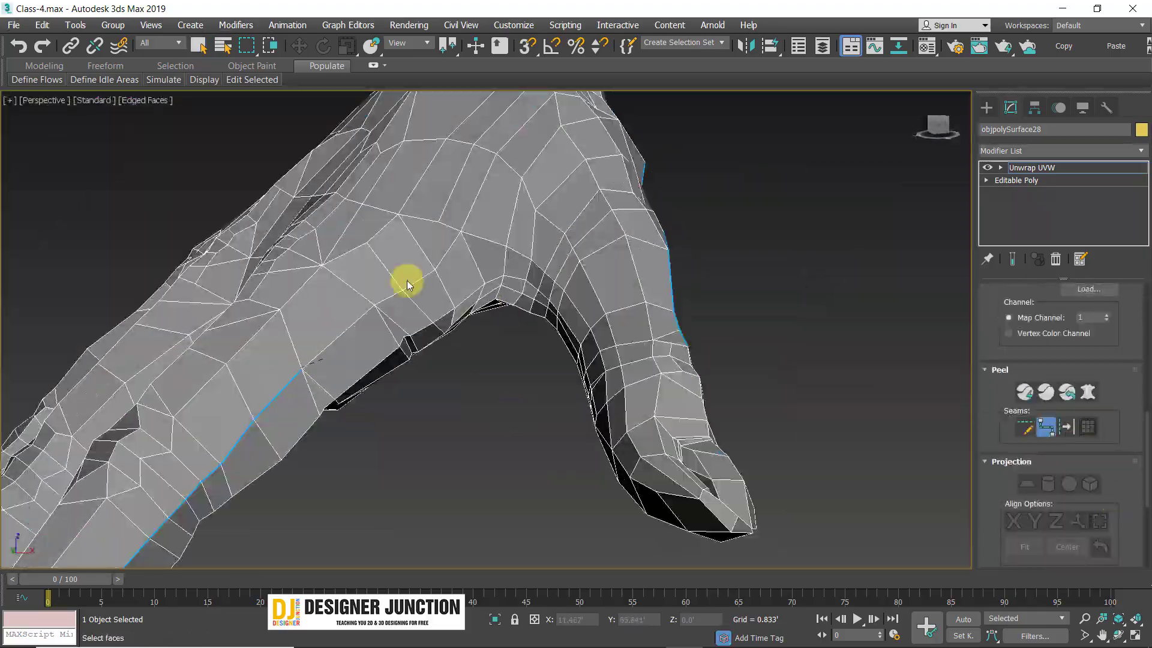
left_click(318, 357)
left_click(603, 274)
left_click(712, 478)
- Examine the seams on both arms, the torso and the right side of the head and neck
middle_click_drag(798, 507, 474, 408, "alt")
scroll(729, 426, "down", 5)
scroll(474, 408, "up", 3)
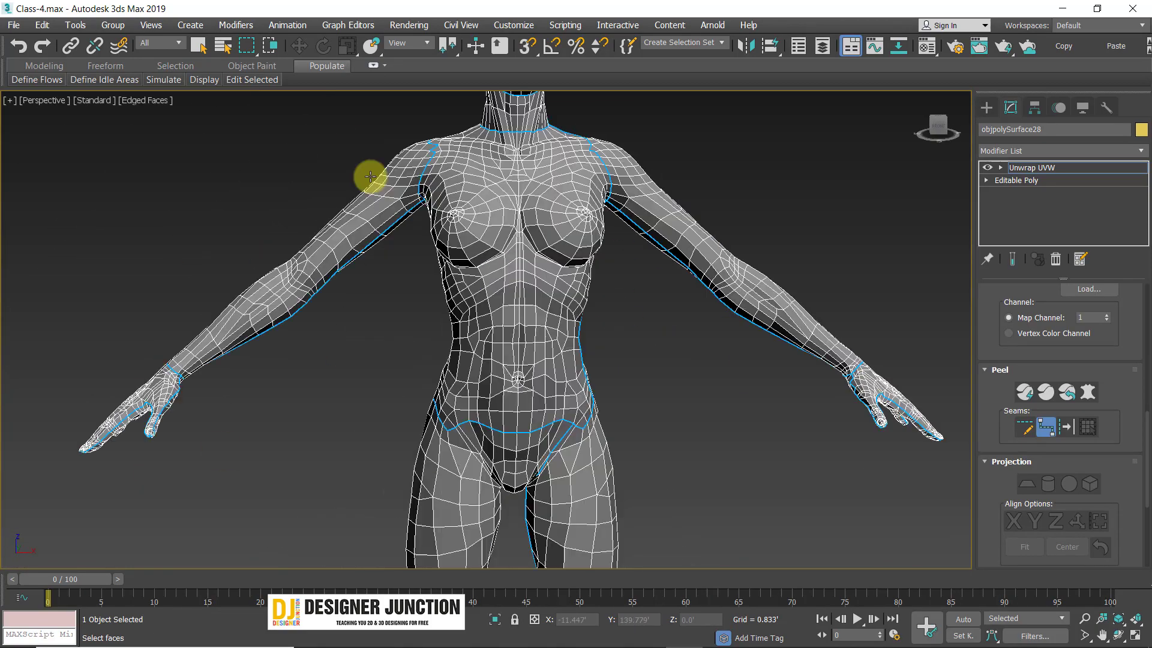
middle_click_drag(370, 178, 522, 262, "alt")
scroll(516, 262, "down", 5)
middle_click_drag(483, 389, 487, 564)
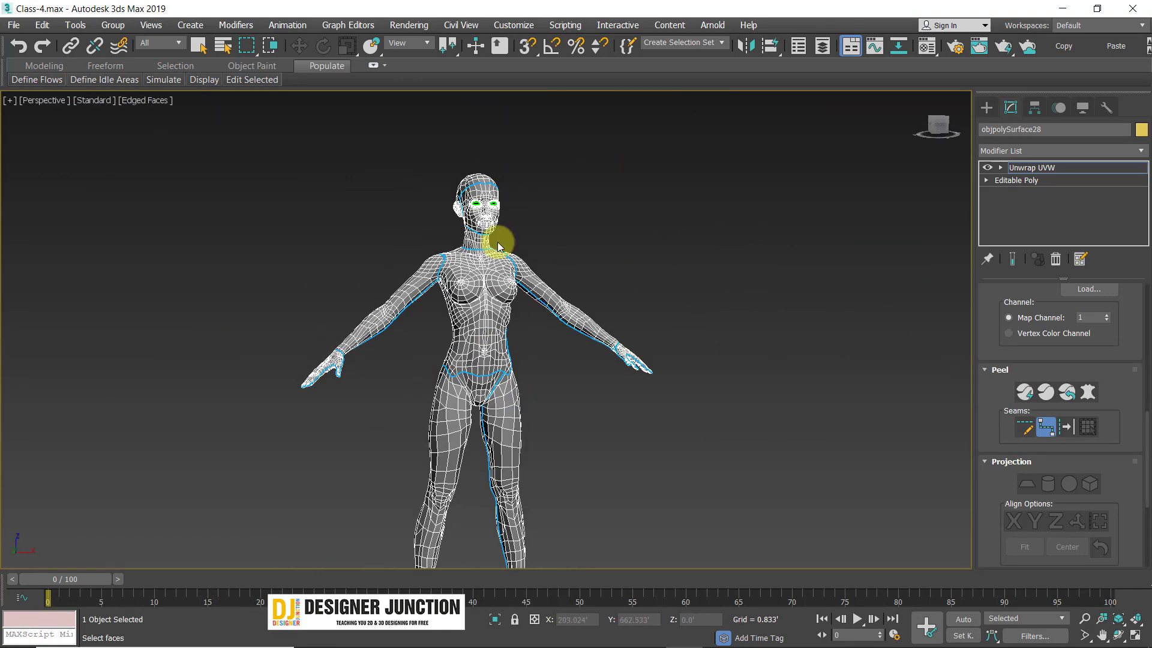
scroll(498, 246, "up", 5)
middle_click_drag(499, 247, 625, 239, "alt")
middle_click_drag(625, 238, 539, 516)
scroll(442, 370, "up", 3)
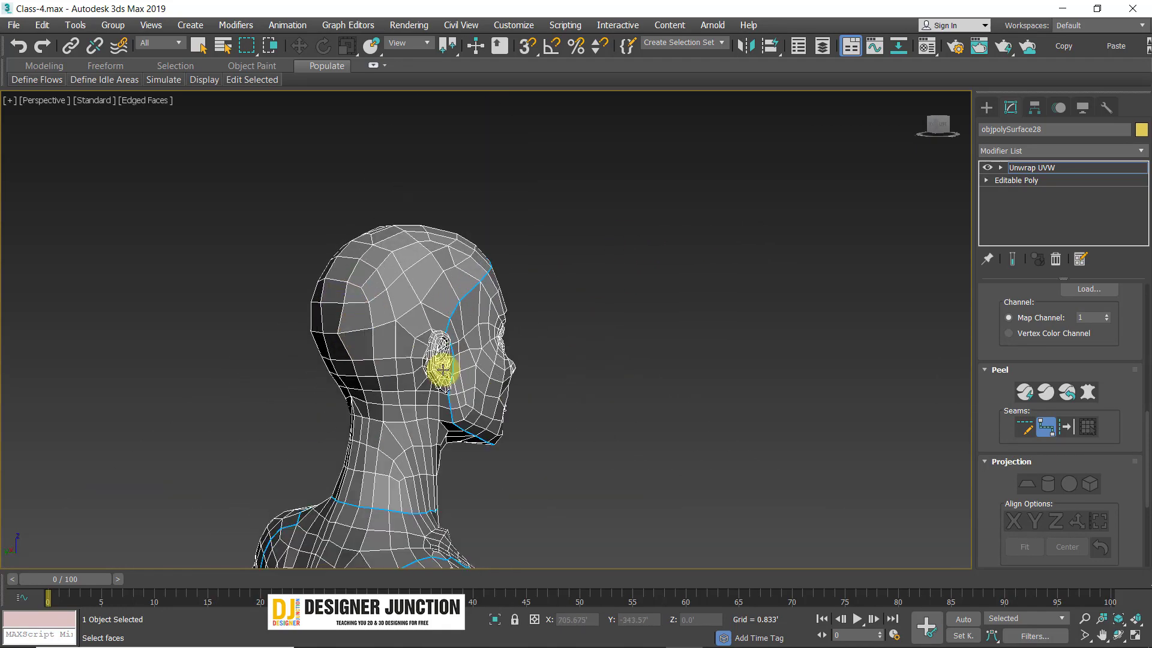
- Activate Point-to-Point Seams and mark a seam from the right earlobe up behind the right ear
middle_click_drag(468, 364, 648, 270, "alt")
scroll(573, 420, "down", 5)
middle_click_drag(478, 150, 467, 294)
scroll(466, 288, "up", 5)
middle_click_drag(418, 247, 490, 420, "alt")
scroll(490, 420, "up", 3)
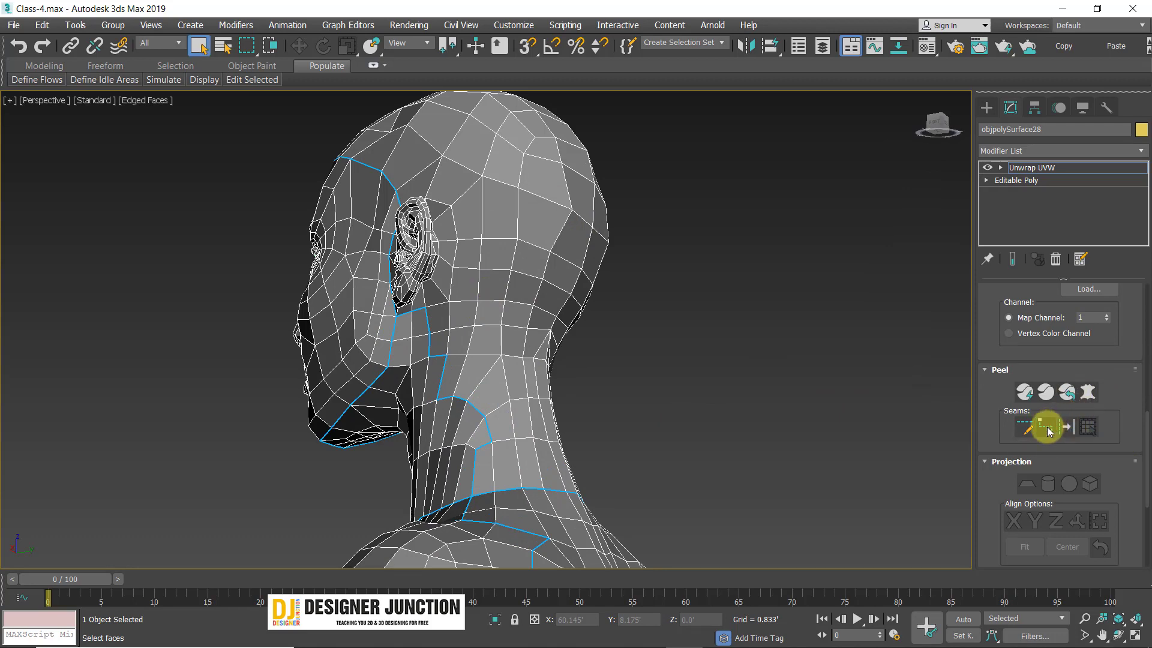
left_click(1046, 427)
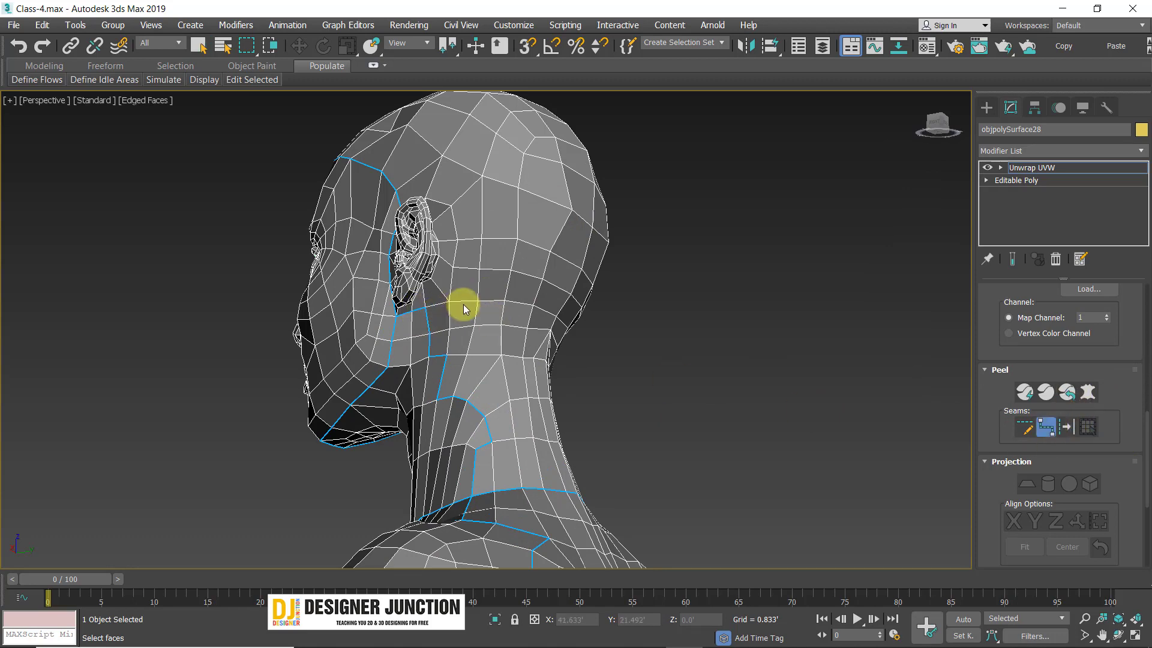
middle_click_drag(474, 303, 528, 339, "alt")
left_click(553, 284)
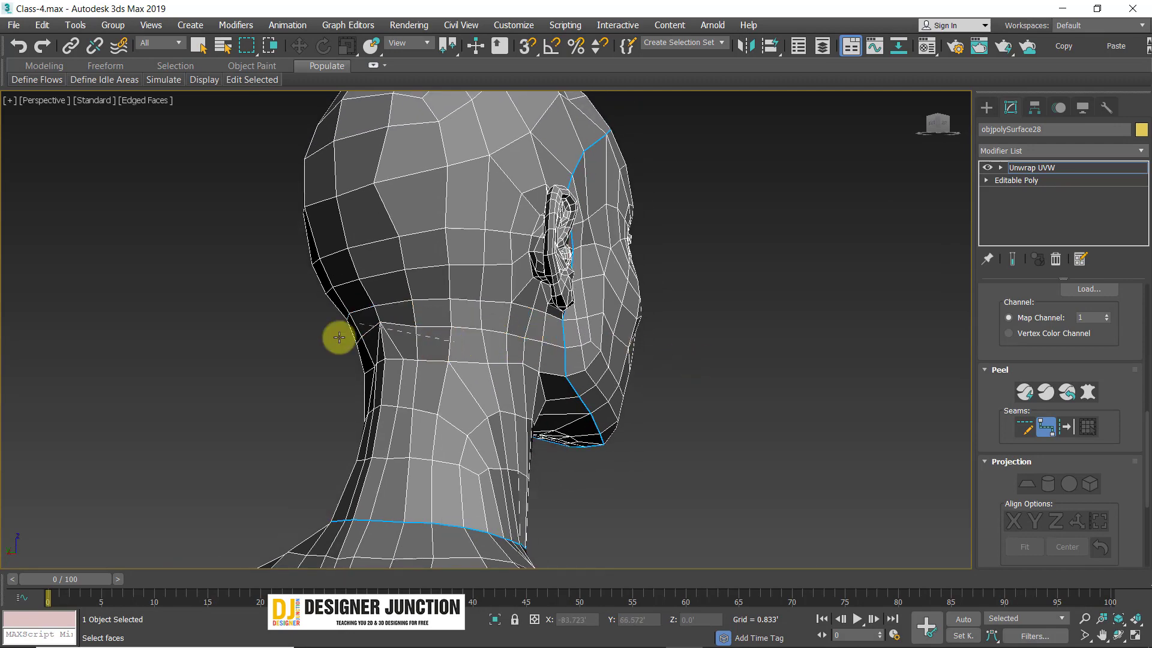
middle_click_drag(339, 337, 261, 327, "alt")
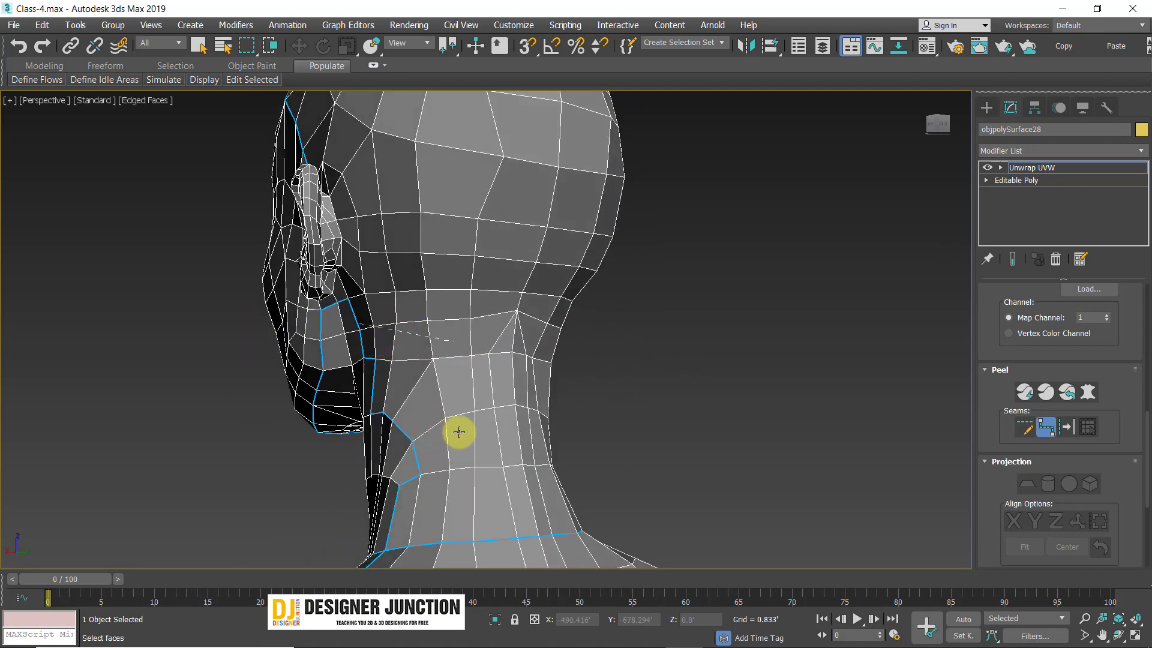
middle_click_drag(597, 334, 502, 427, "alt")
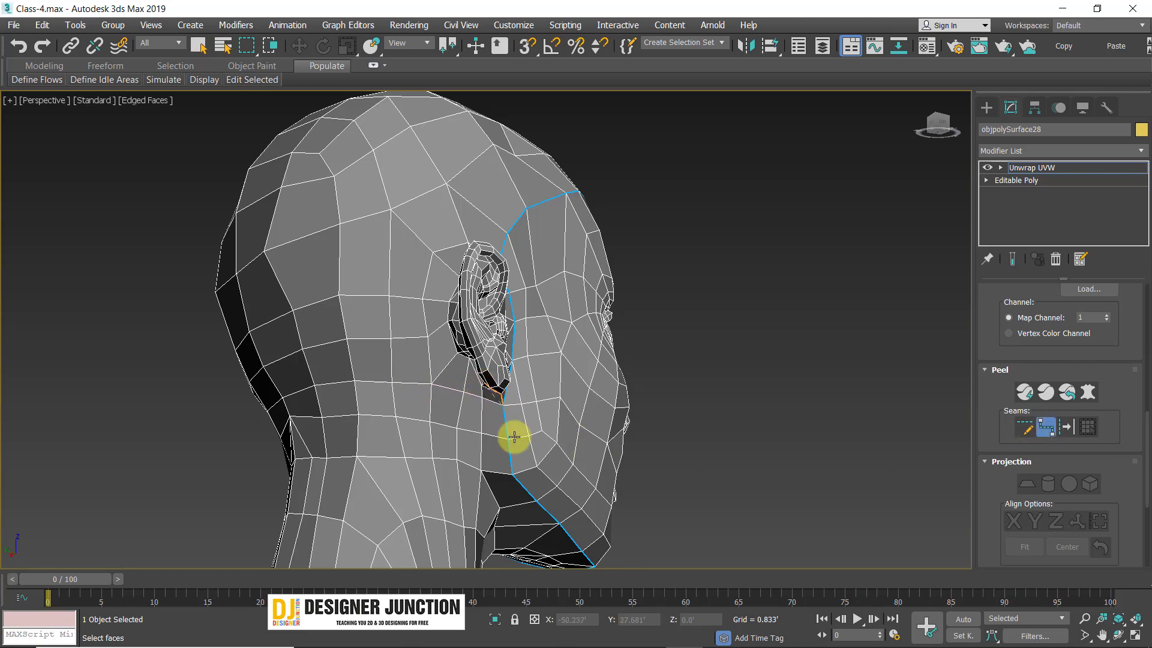
middle_click_drag(514, 437, 581, 404, "alt")
scroll(513, 516, "up", 3)
left_click(582, 468)
middle_click_drag(588, 525, 547, 397)
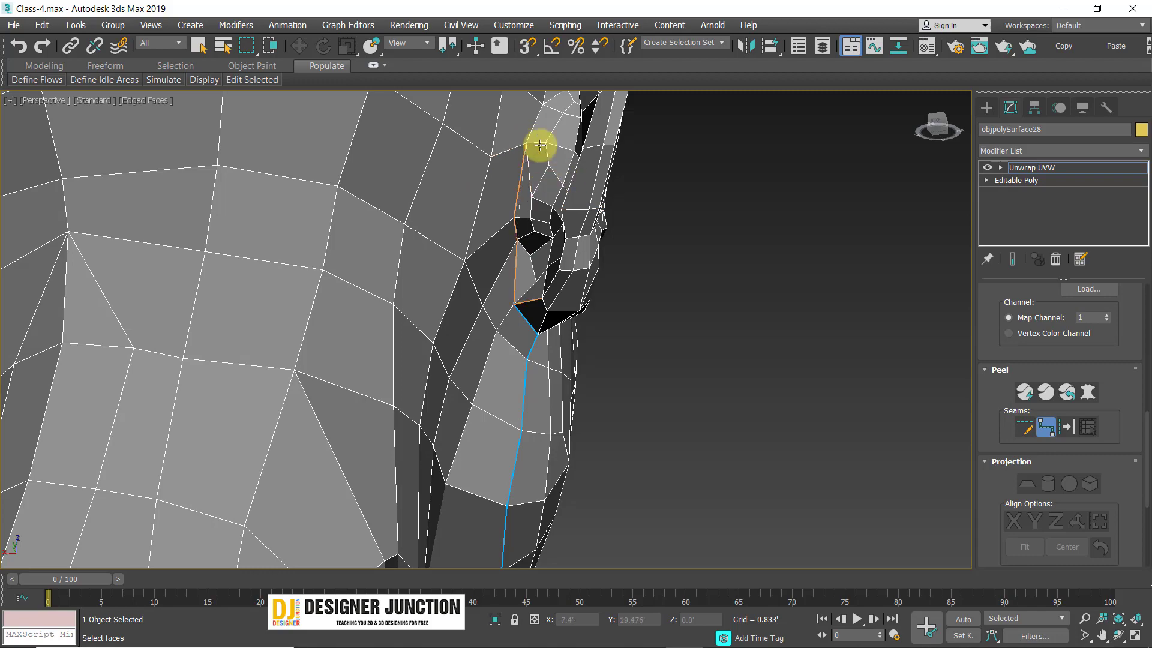
left_click(538, 146)
middle_click_drag(538, 146, 503, 270)
- Mark a seam behind the left ear, from the earlobe up to the face seam above the ear
key("z")
middle_click_drag(630, 162, 514, 214, "alt")
scroll(507, 162, "up", 10)
middle_click_drag(443, 305, 456, 376, "alt")
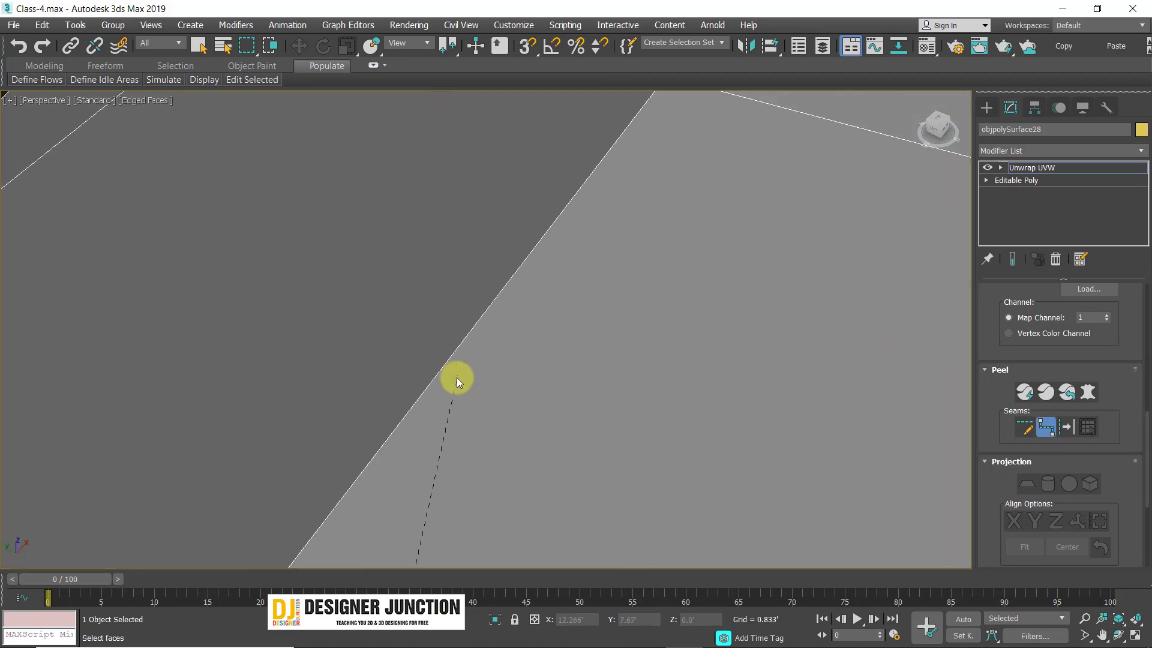
scroll(456, 376, "down", 8)
scroll(419, 483, "up", 3)
middle_click_drag(532, 471, 604, 386, "alt")
scroll(689, 398, "down", 3)
middle_click_drag(689, 398, 517, 363, "alt")
scroll(516, 371, "up", 6)
scroll(517, 371, "down", 3)
scroll(517, 364, "up", 3)
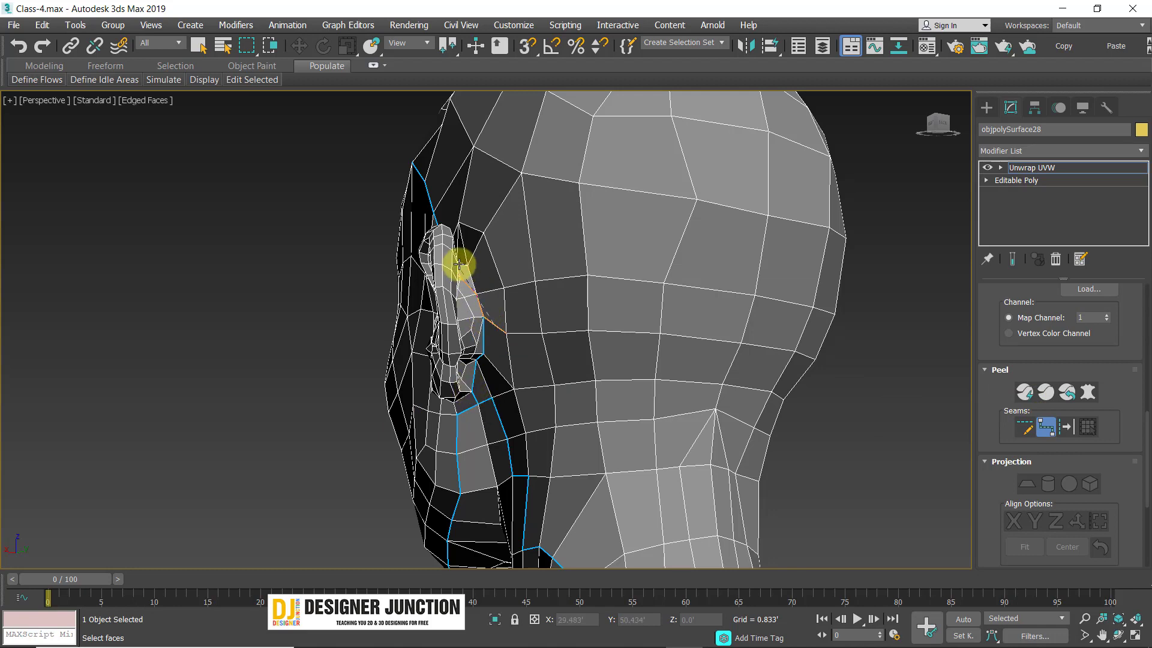
middle_click_drag(547, 290, 622, 347, "alt")
scroll(671, 367, "down", 6)
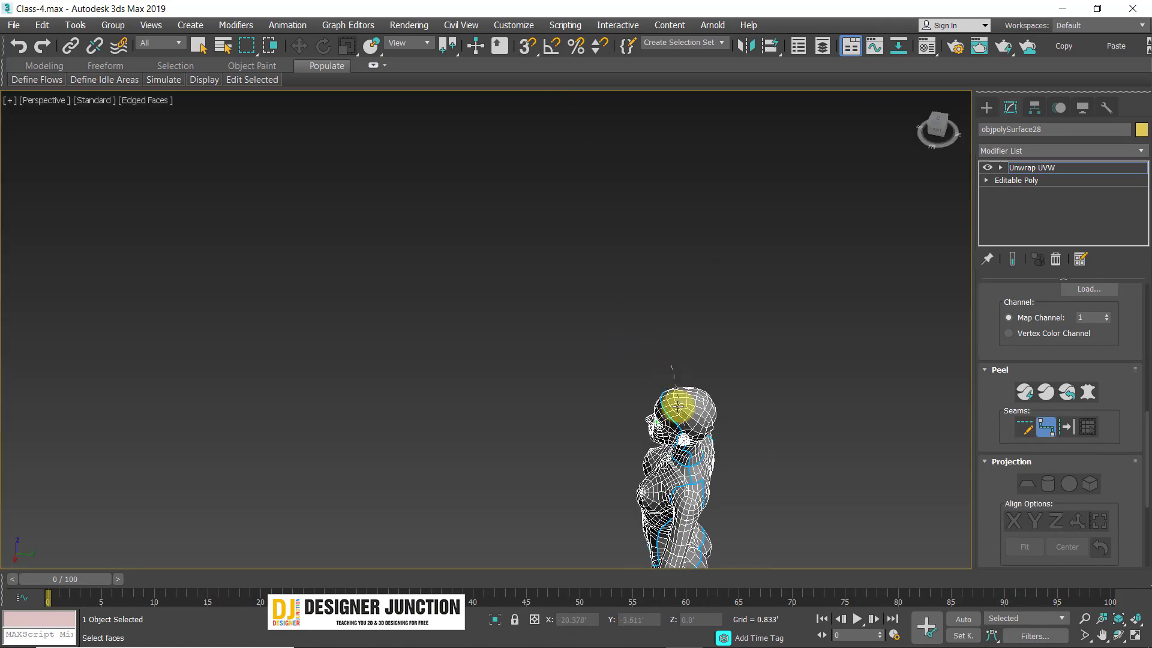
scroll(697, 437, "up", 2)
scroll(699, 438, "up", 8)
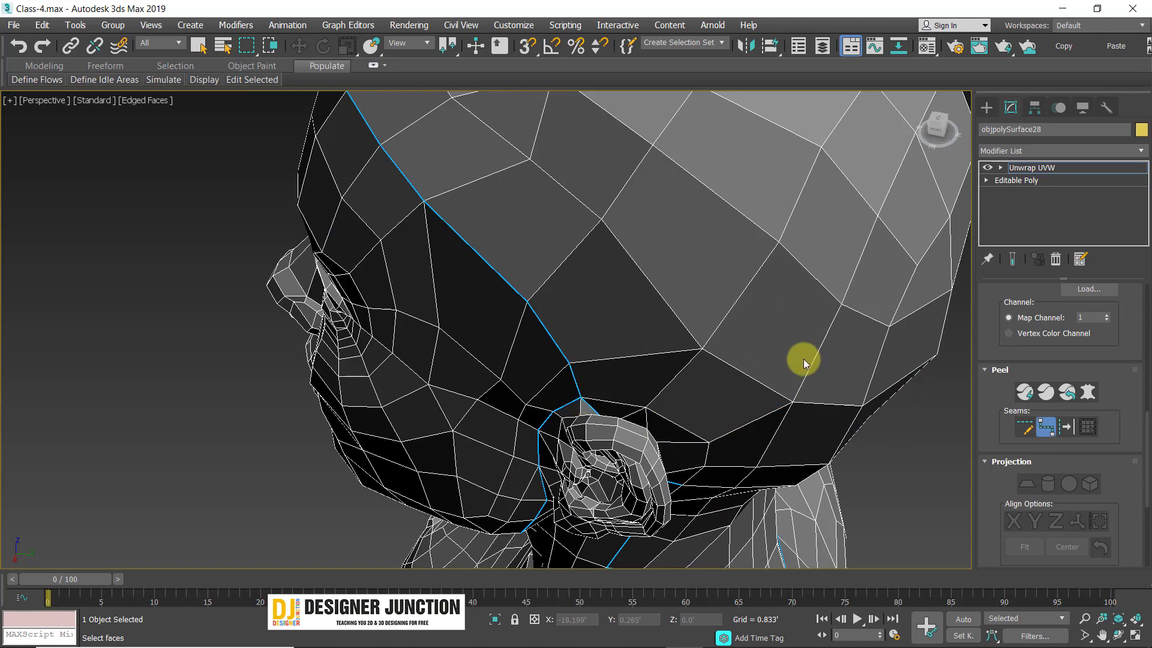
- Examine the seams on the face, neck, shoulders and legs from several angles
scroll(716, 370, "down", 8)
middle_click_drag(690, 360, 485, 197, "alt")
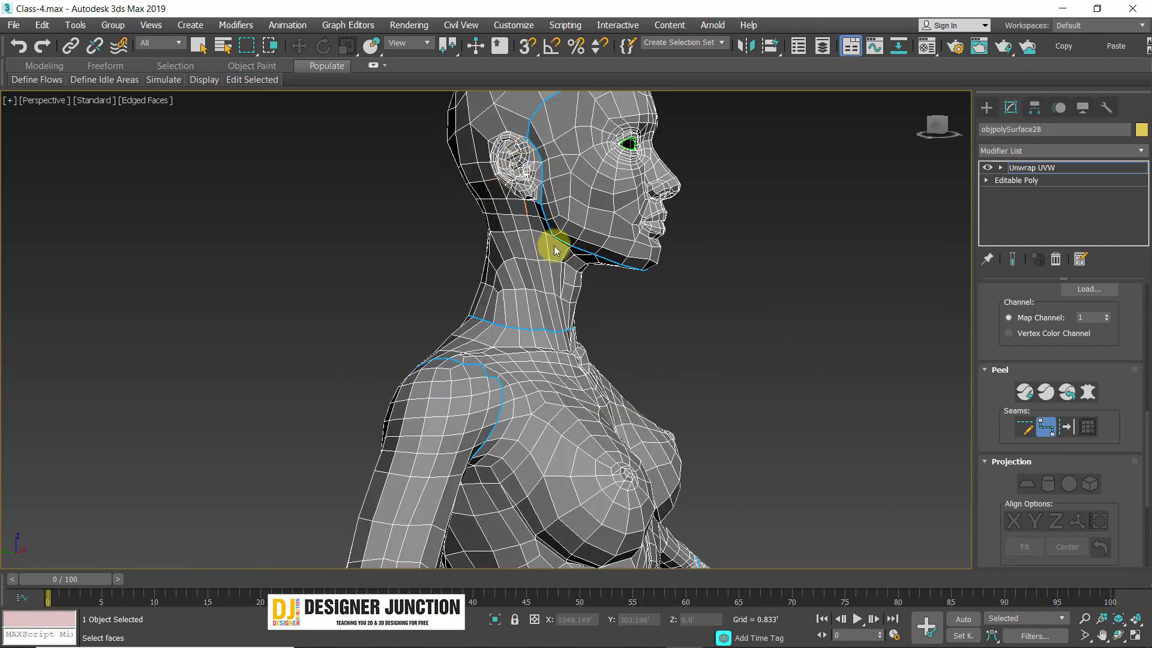
scroll(488, 254, "down", 8)
middle_click_drag(555, 251, 587, 249, "alt")
scroll(555, 239, "up", 10)
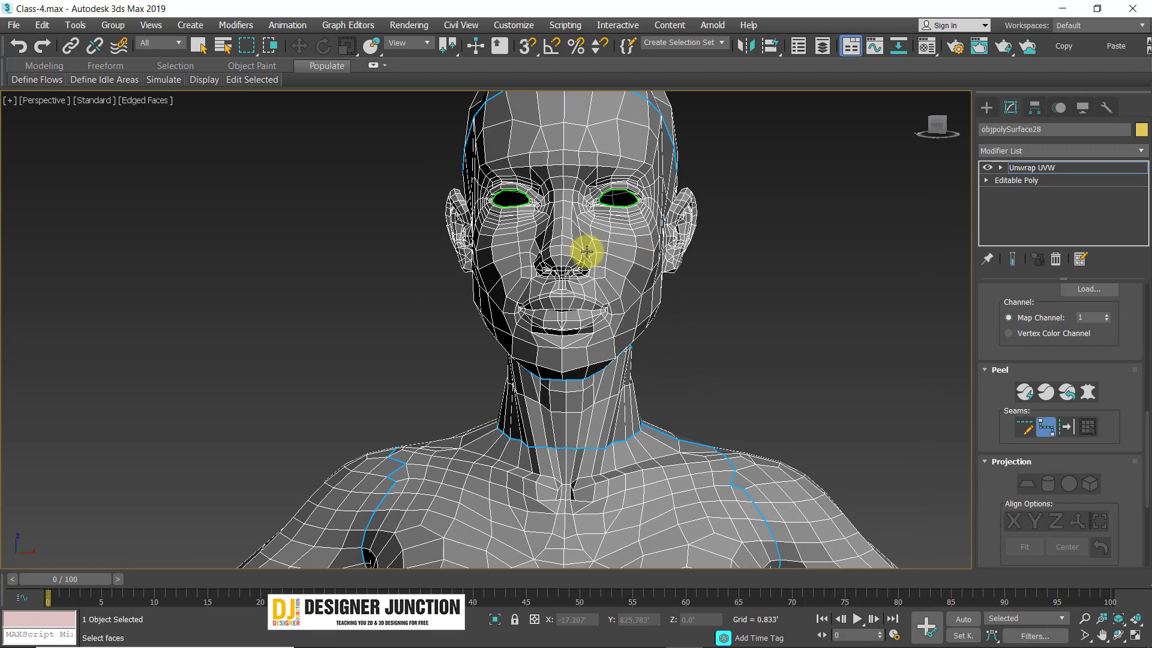
scroll(587, 251, "down", 10)
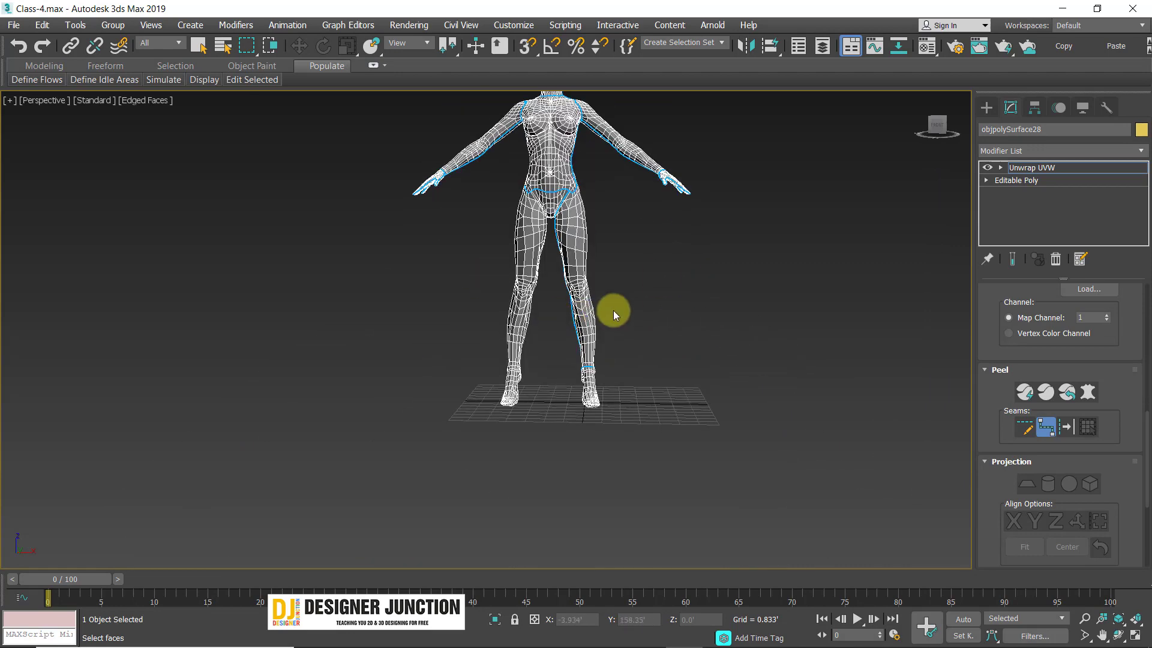
scroll(525, 265, "up", 5)
scroll(588, 276, "down", 3)
middle_click_drag(588, 275, 514, 243, "alt")
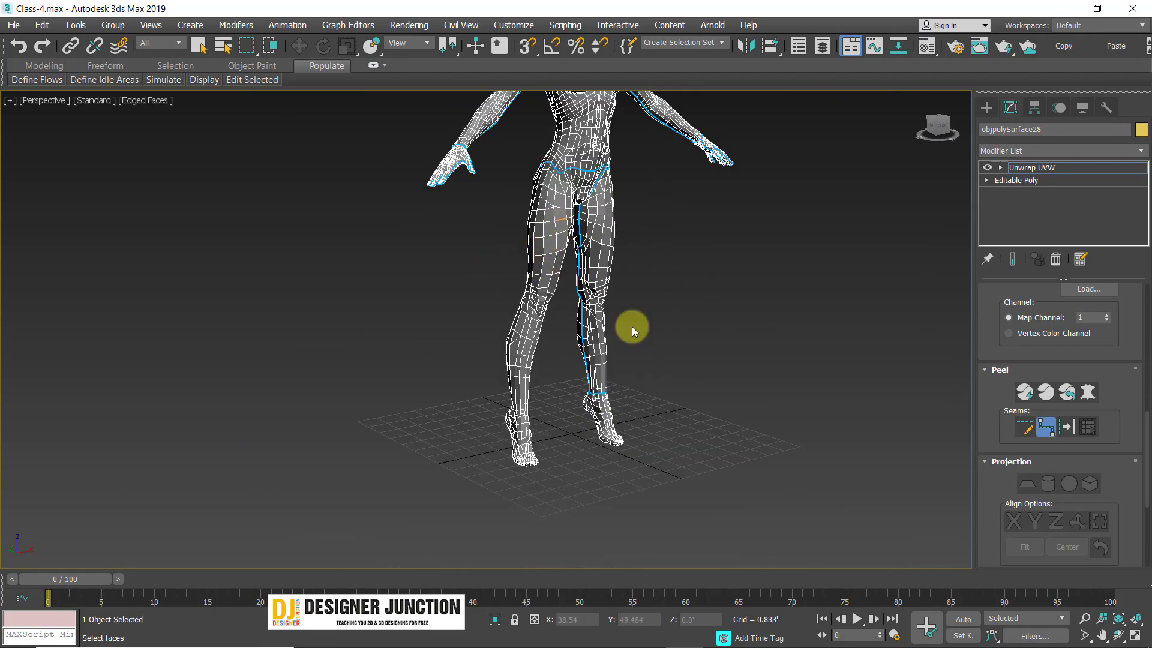
- Mark a Point-to-Point seam down the inner side of the right thigh, from the groin toward the knee
scroll(1067, 473, "up", 5)
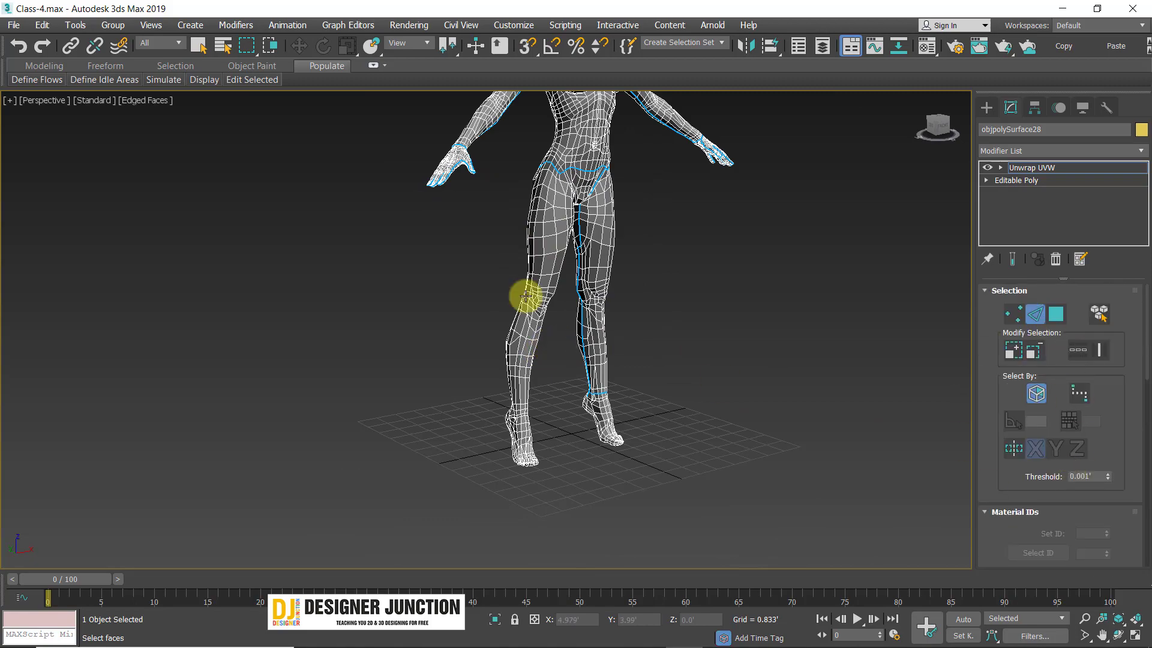
scroll(527, 296, "up", 3)
middle_click_drag(527, 296, 462, 282, "alt")
scroll(1124, 442, "down", 6)
scroll(1018, 307, "up", 6)
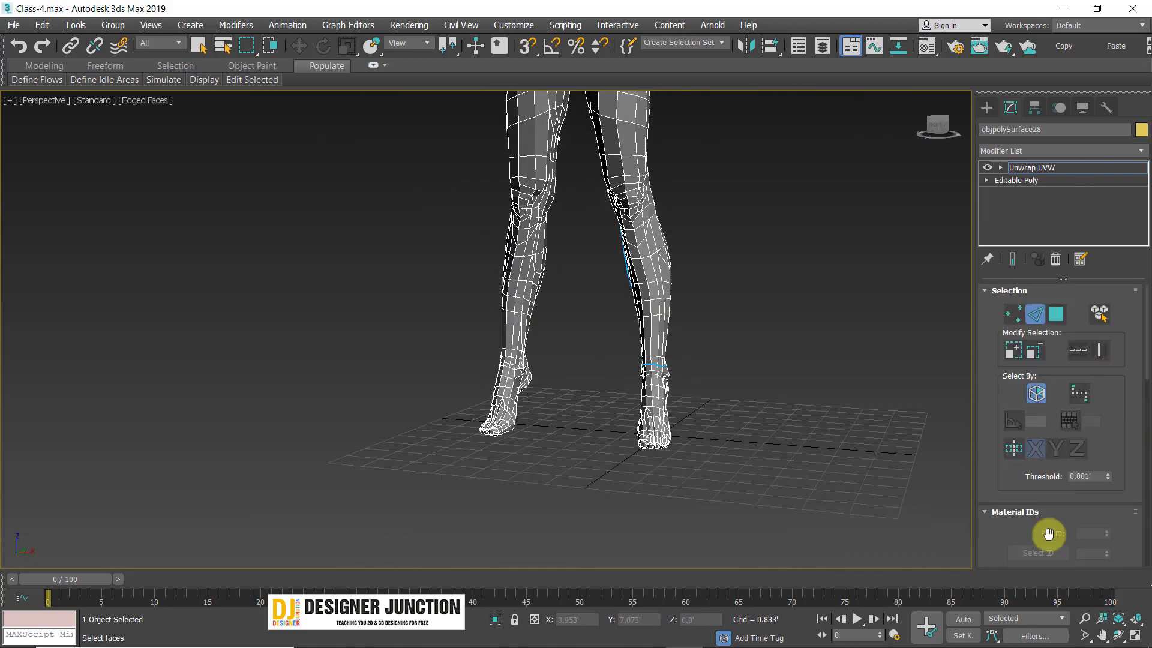
scroll(1080, 528, "down", 7)
scroll(590, 237, "up", 6)
scroll(591, 237, "down", 3)
middle_click_drag(591, 237, 643, 360, "alt")
scroll(574, 390, "up", 5)
left_click(706, 368)
left_click(624, 373)
scroll(635, 360, "up", 3)
scroll(642, 448, "down", 4)
left_click(636, 459)
middle_click_drag(636, 458, 625, 348)
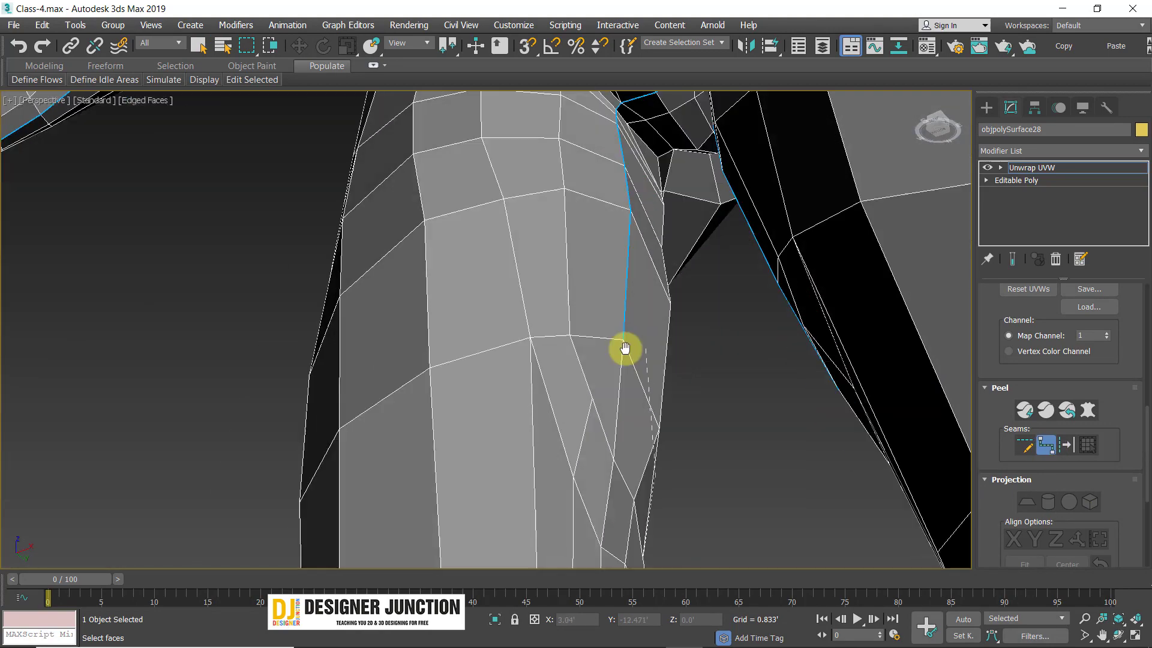
left_click(612, 360)
- Undo the last inner-thigh seam segment and extend the seam past the right knee and calf to the ankle
scroll(600, 348, "down", 8)
scroll(432, 360, "up", 6)
scroll(403, 318, "down", 7)
middle_click_drag(404, 319, 486, 278, "alt")
scroll(460, 234, "up", 3)
scroll(500, 310, "up", 3)
key("ctrl+z")
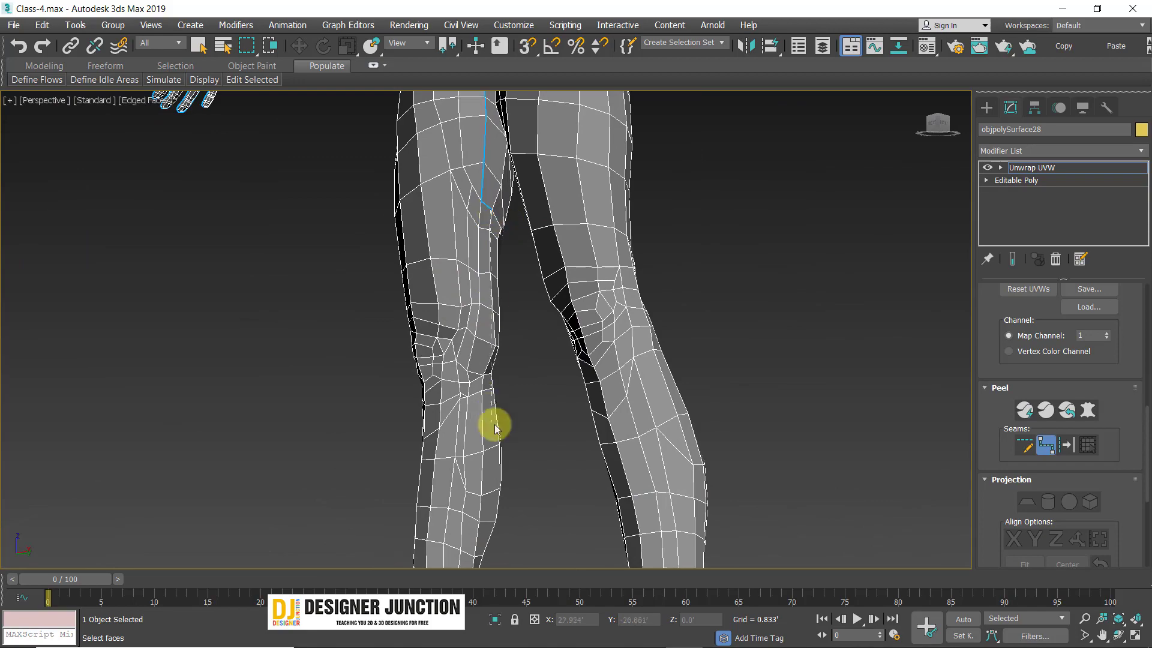
left_click(499, 443)
middle_click_drag(579, 482, 542, 332)
scroll(439, 462, "up", 4)
left_click(437, 385)
left_click(454, 512)
scroll(558, 462, "down", 5)
scroll(542, 332, "up", 5)
left_click(430, 499)
scroll(535, 461, "down", 3)
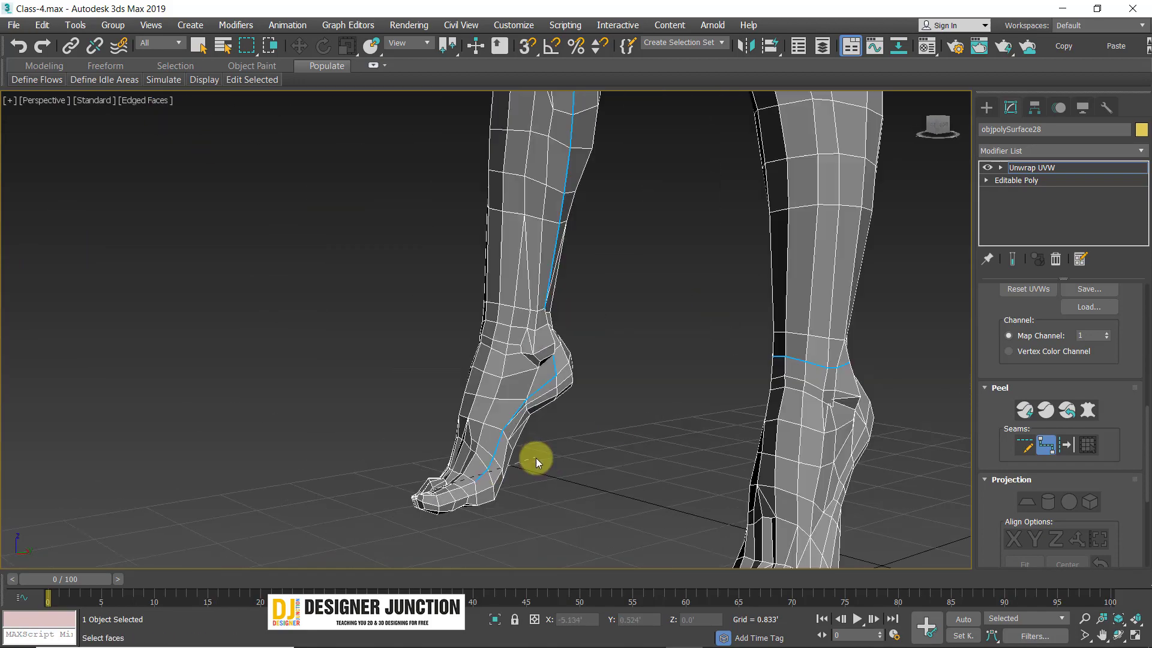
- Mark a seam loop around the right ankle that meets the inner-leg seam, and end seam editing
scroll(536, 460, "down", 4)
middle_click_drag(536, 461, 576, 480, "alt")
scroll(702, 240, "up", 4)
middle_click_drag(702, 240, 493, 203, "alt")
scroll(494, 204, "down", 4)
scroll(494, 203, "up", 3)
middle_click_drag(493, 360, 540, 344, "alt")
scroll(539, 331, "up", 3)
left_click(537, 329)
left_click(420, 315)
scroll(414, 326, "down", 3)
scroll(744, 339, "up", 3)
middle_click_drag(406, 334, 834, 354, "alt")
left_click(744, 341)
left_click(681, 344)
middle_click_drag(834, 354, 365, 283)
left_click(497, 369)
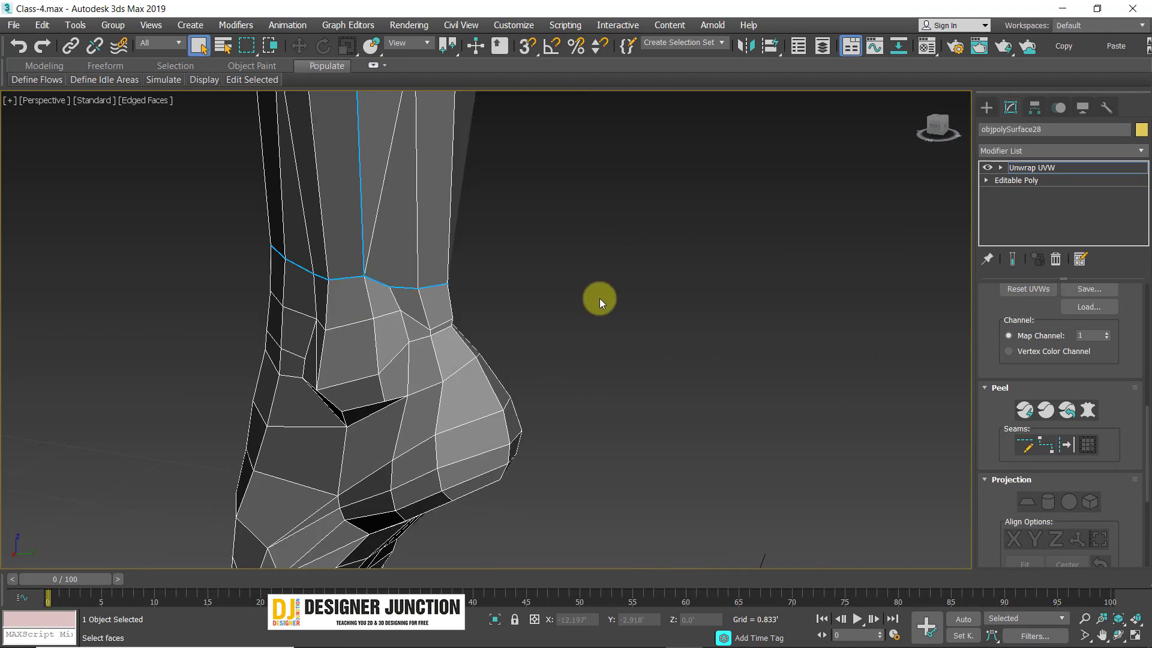
- Examine the seams on the back, hips and rear of the legs
key("z")
middle_click_drag(591, 270, 701, 342, "alt")
scroll(496, 410, "up", 3)
middle_click_drag(496, 410, 579, 421, "alt")
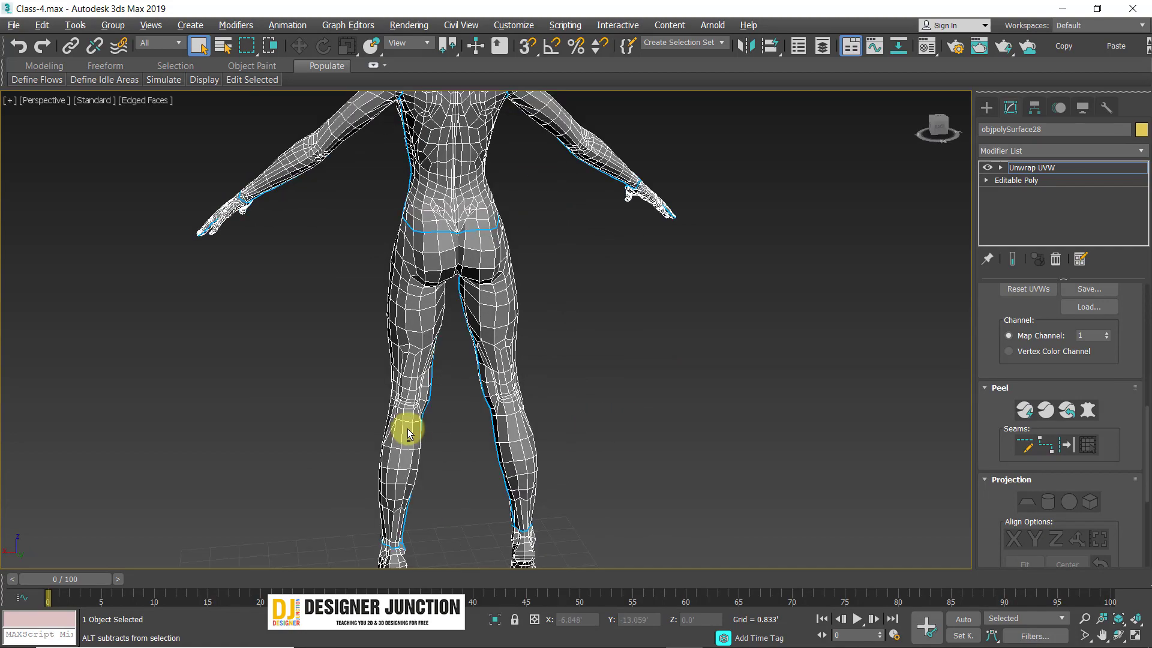
middle_click_drag(408, 430, 384, 393, "alt")
scroll(488, 315, "down", 4)
scroll(497, 199, "up", 4)
middle_click_drag(462, 291, 431, 211, "alt")
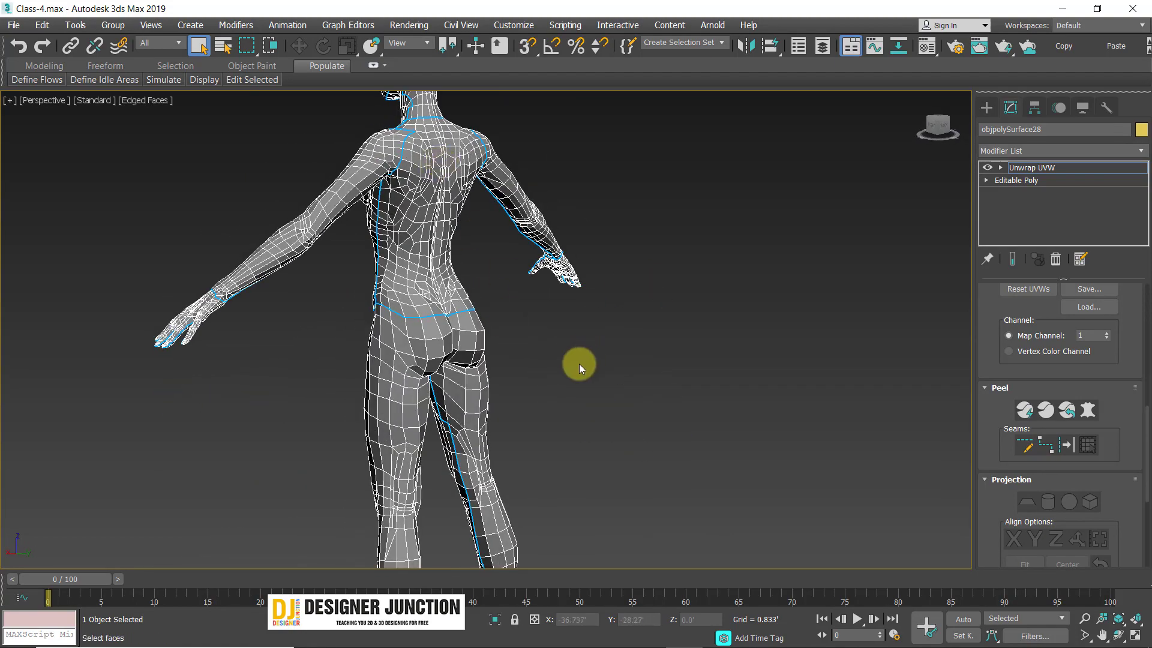
middle_click_drag(579, 364, 630, 375, "alt")
scroll(648, 367, "down", 3)
middle_click_drag(576, 257, 575, 98)
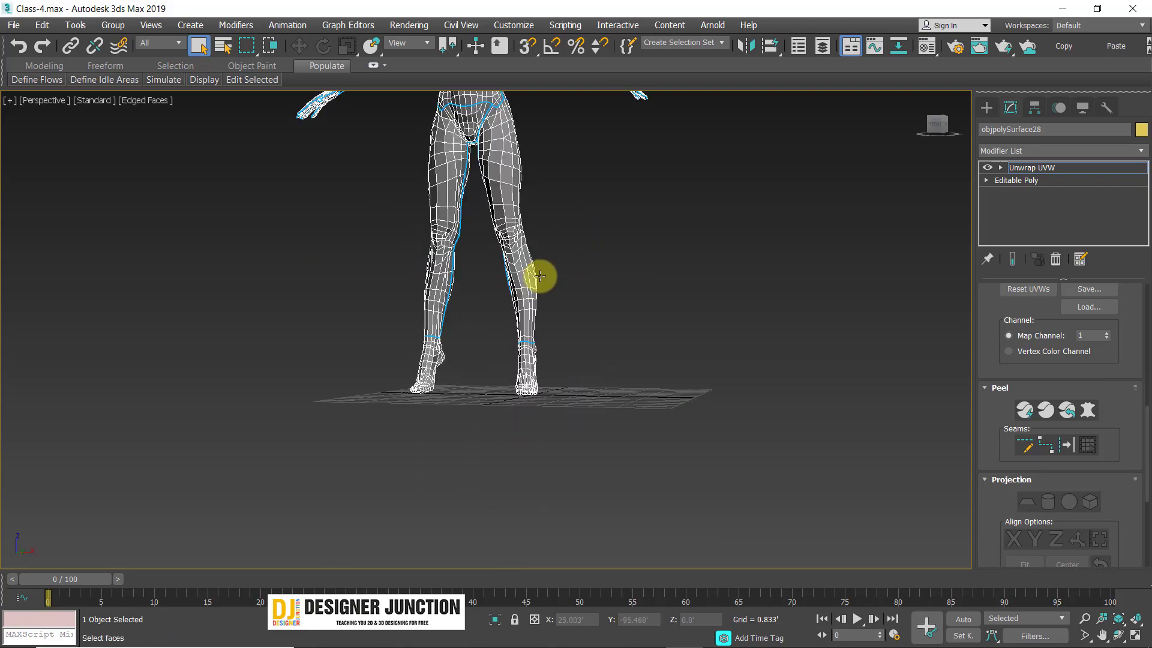
- Examine the inner-leg and ankle seams on both legs, including the right calf up close
scroll(543, 336, "down", 3)
scroll(602, 419, "up", 3)
middle_click_drag(601, 419, 408, 297, "alt")
scroll(482, 324, "up", 3)
scroll(422, 243, "down", 3)
scroll(370, 213, "down", 3)
scroll(371, 214, "down", 2)
middle_click_drag(375, 259, 393, 243, "alt")
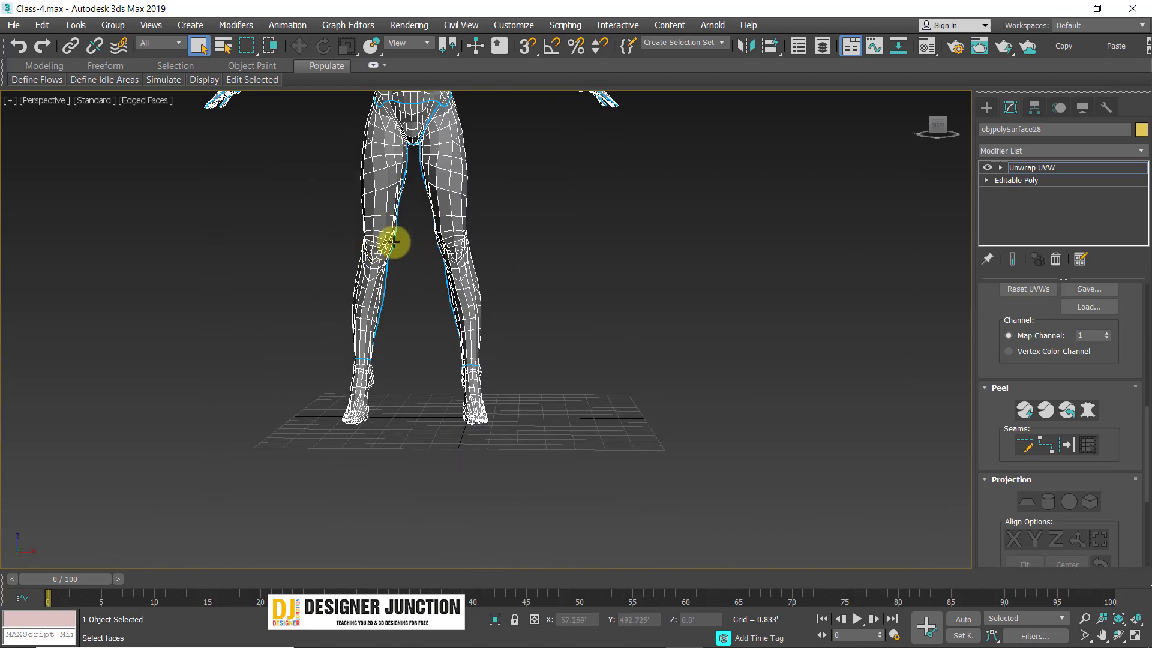
scroll(364, 309, "up", 4)
middle_click_drag(364, 308, 488, 360)
scroll(391, 311, "up", 5)
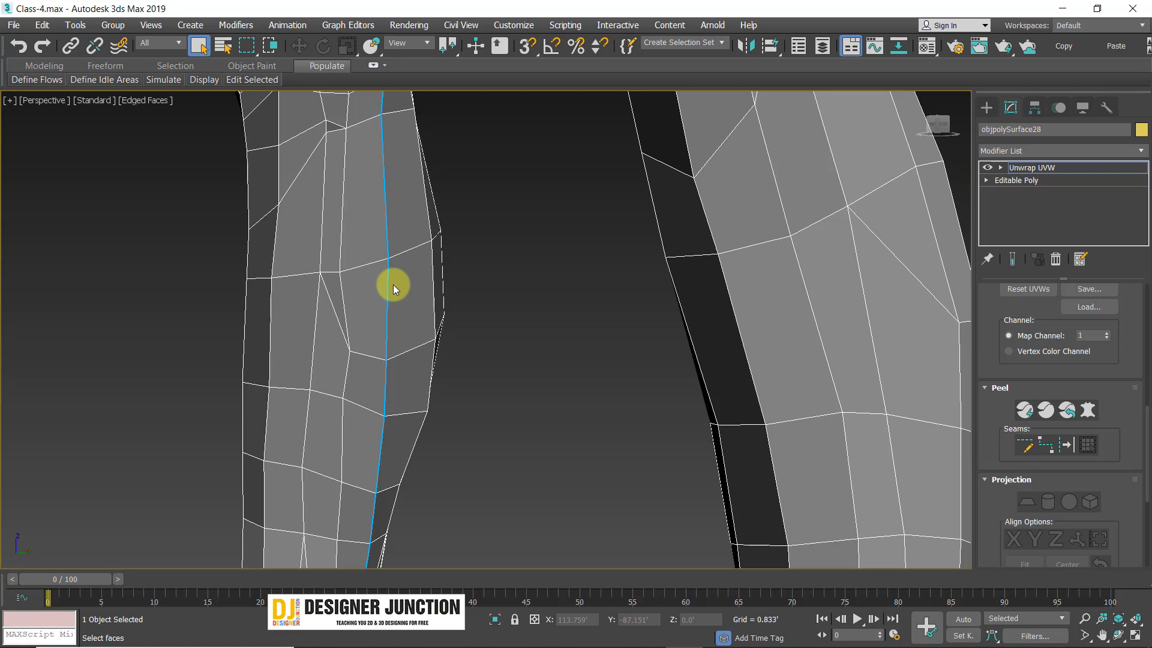
scroll(393, 288, "down", 6)
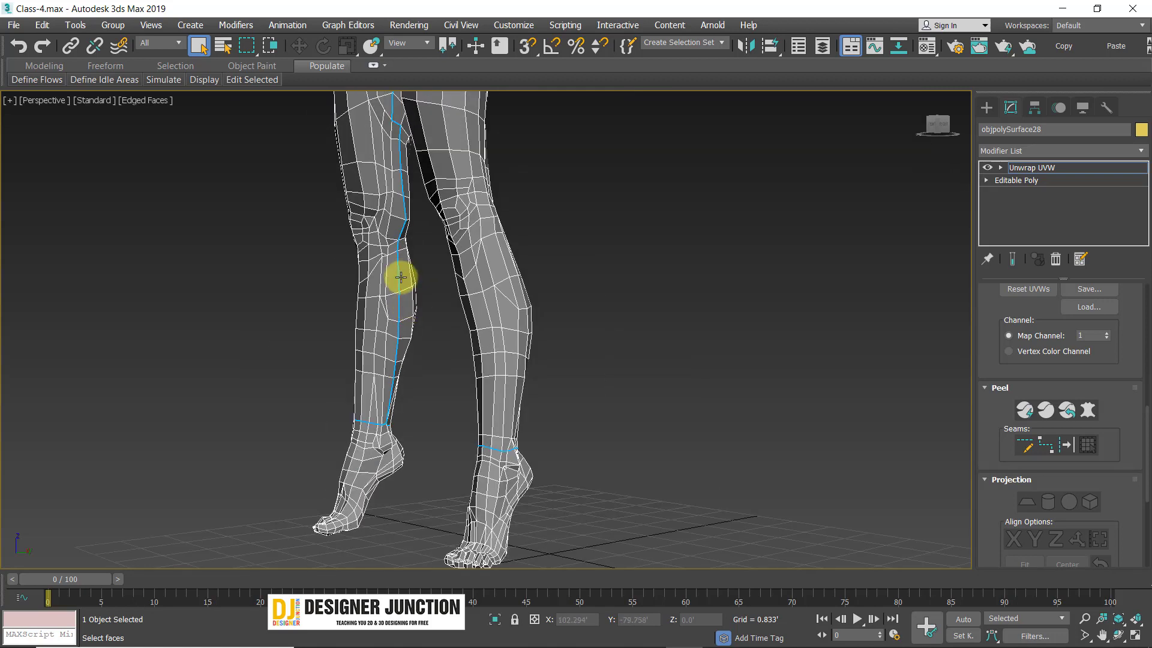
scroll(400, 275, "up", 8)
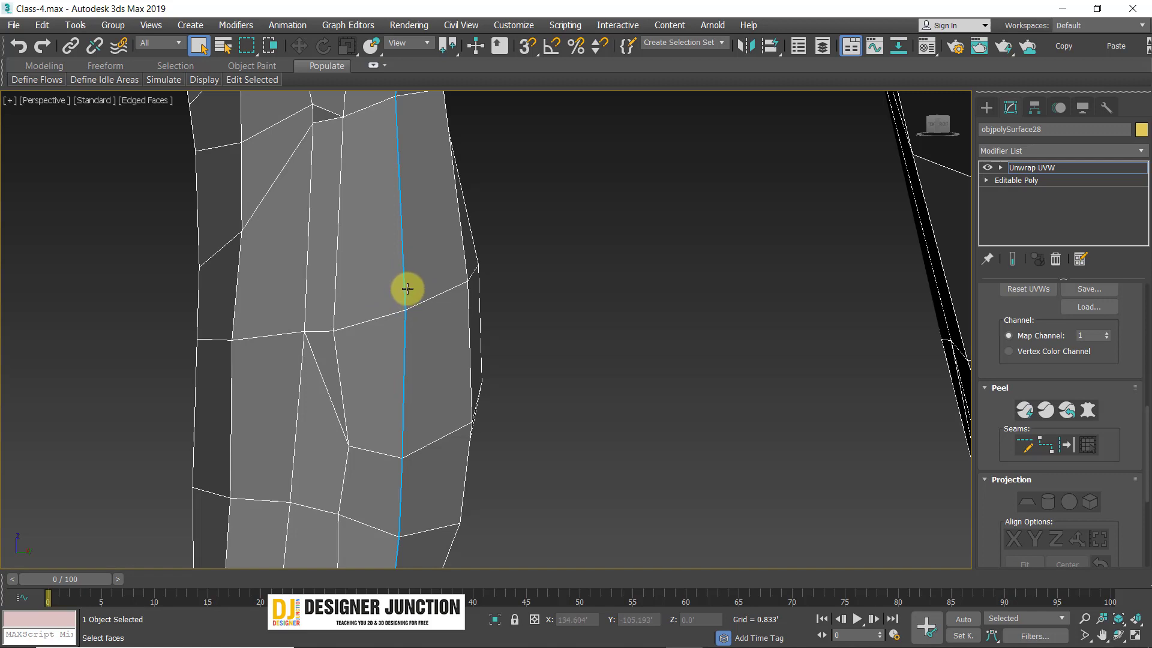
scroll(408, 290, "down", 5)
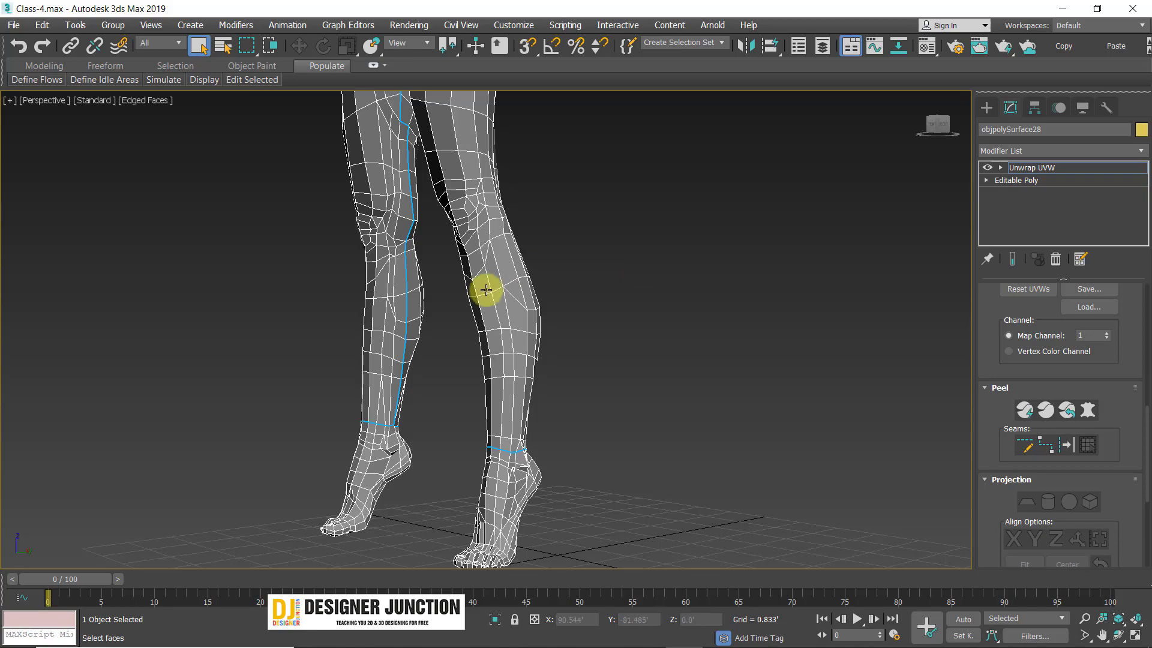
scroll(377, 374, "down", 6)
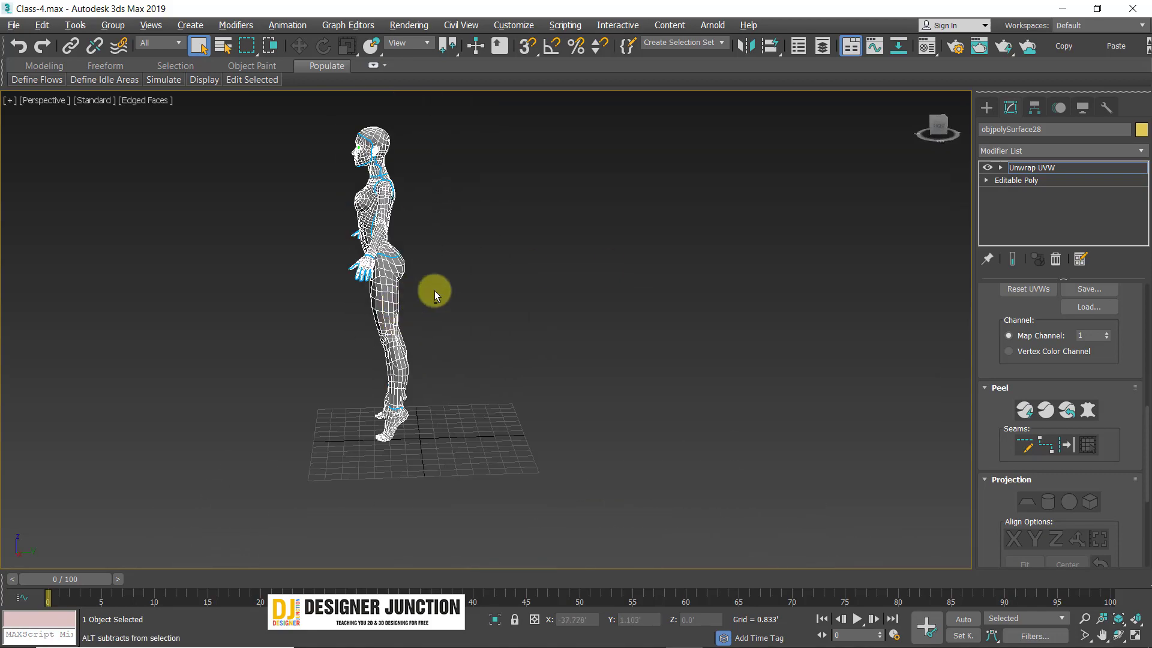
- Examine the seams on the torso, left arm and hand, shoulders, neck and head
middle_click_drag(435, 290, 398, 160, "alt")
scroll(398, 160, "up", 6)
middle_click_drag(452, 252, 304, 290, "alt")
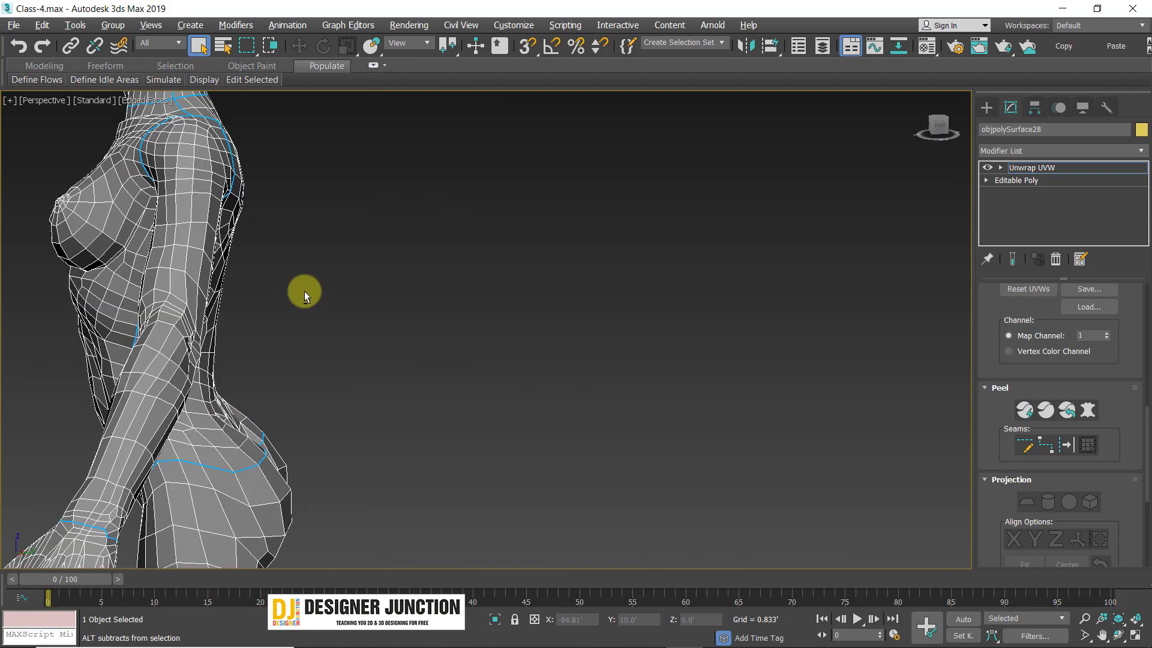
scroll(172, 276, "down", 2)
scroll(142, 308, "down", 2)
scroll(141, 308, "up", 3)
middle_click_drag(142, 308, 304, 257, "alt")
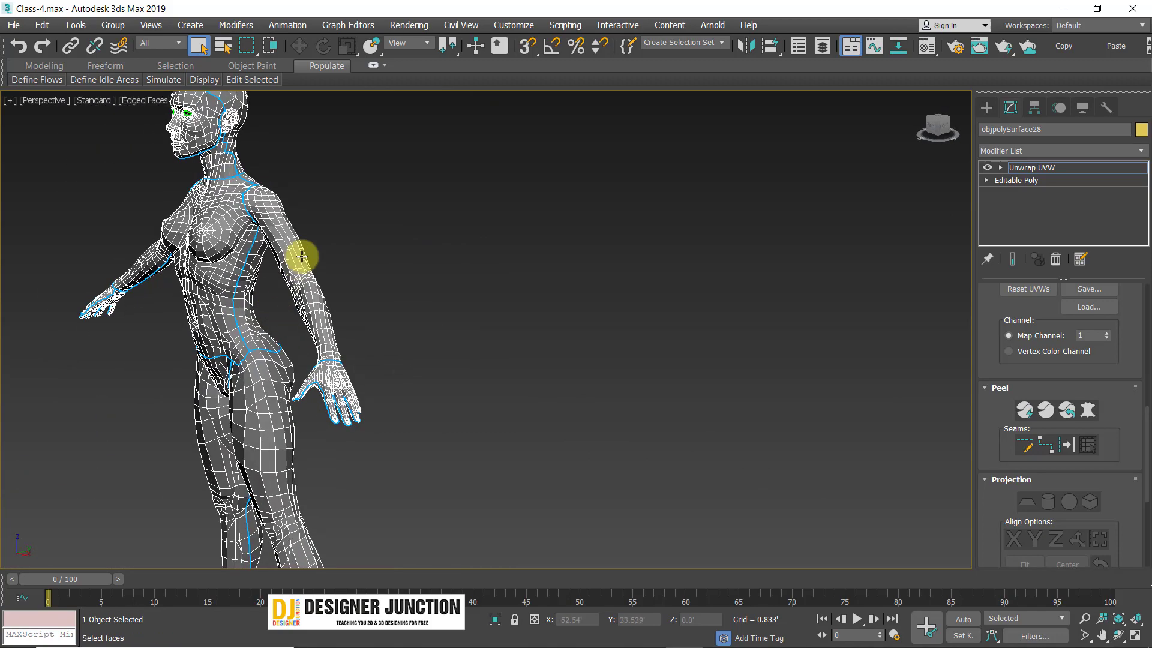
scroll(324, 308, "up", 5)
middle_click_drag(324, 308, 360, 264, "alt")
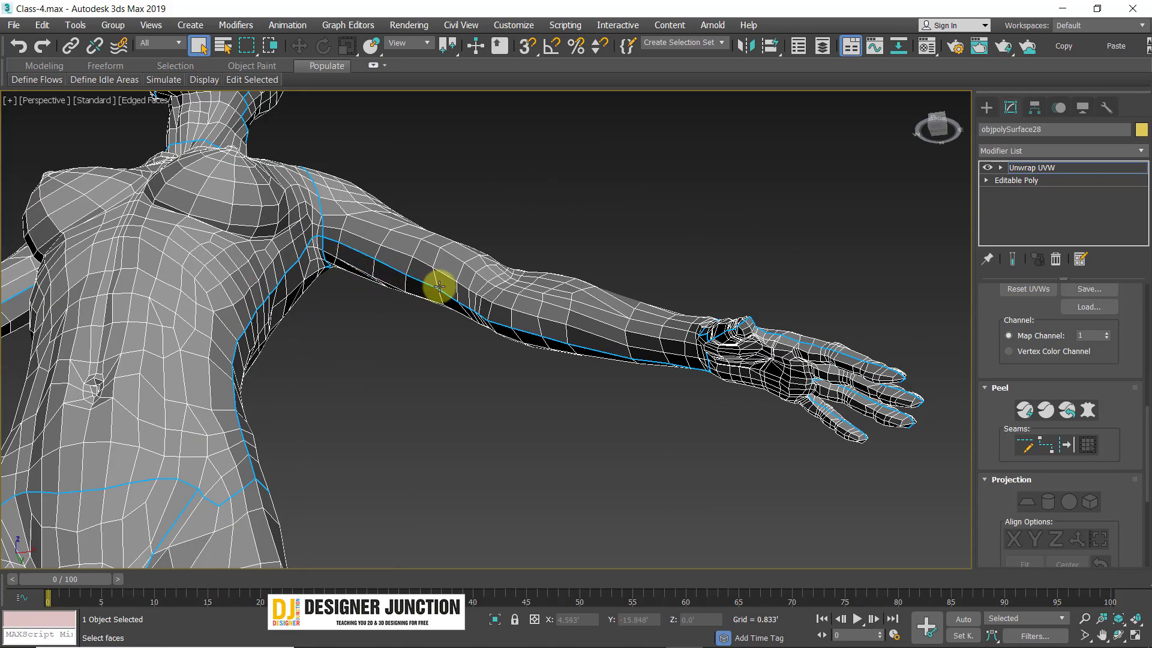
scroll(657, 360, "down", 6)
middle_click_drag(624, 364, 591, 426, "alt")
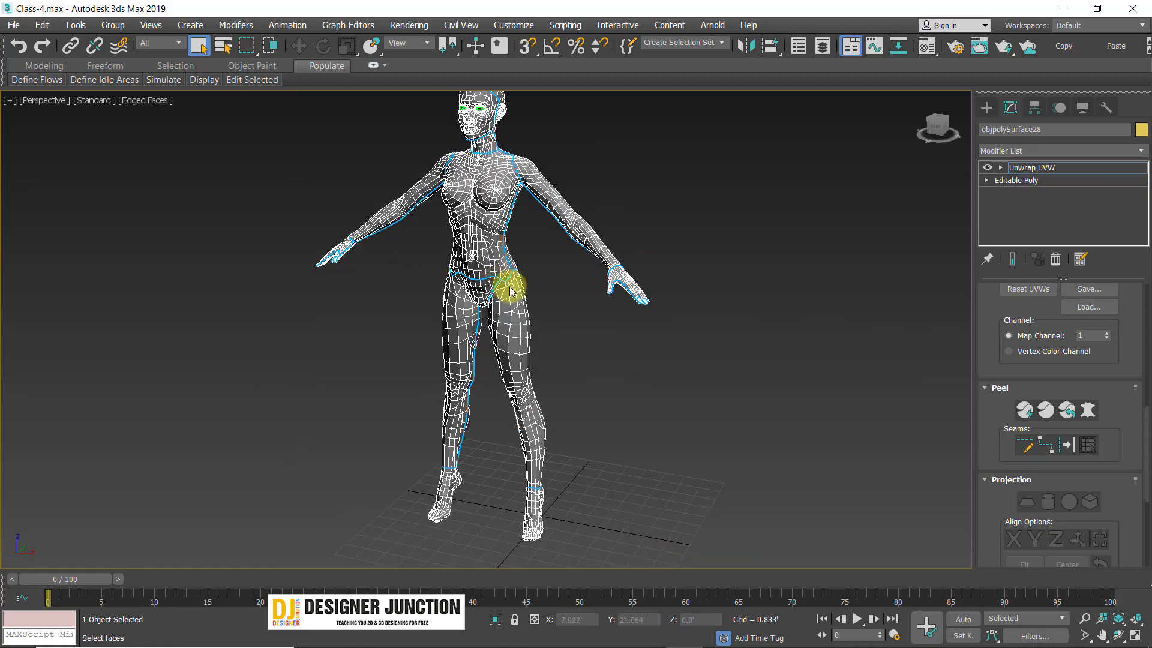
scroll(513, 283, "up", 3)
scroll(519, 277, "down", 4)
middle_click_drag(556, 322, 506, 250, "alt")
scroll(411, 200, "up", 4)
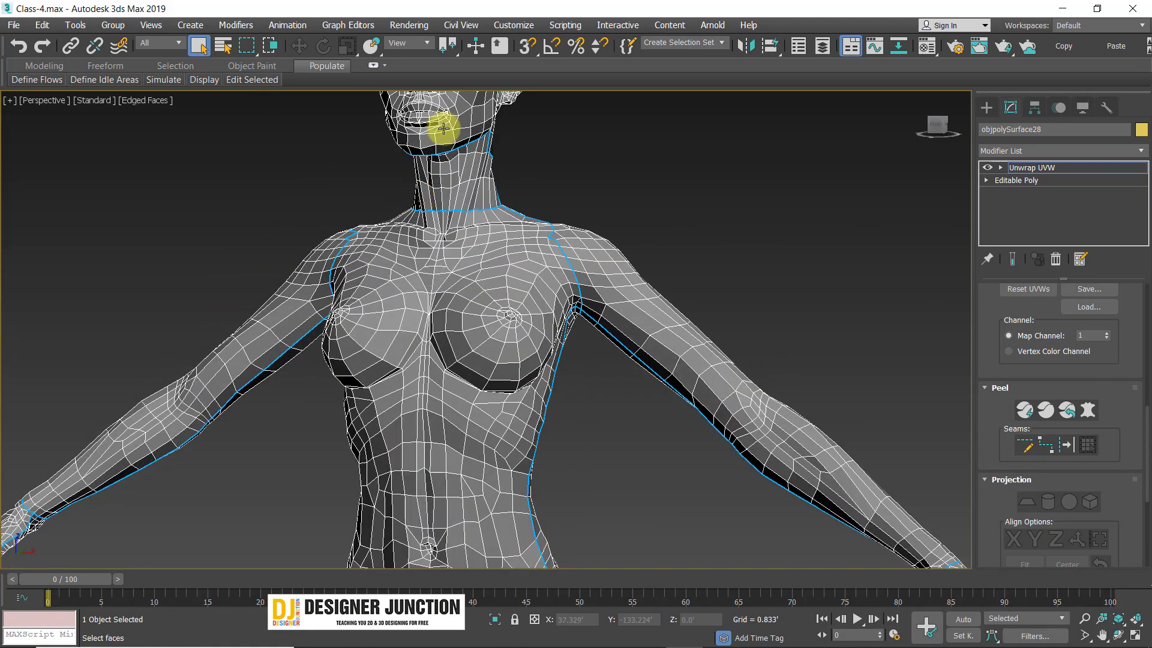
middle_click_drag(442, 121, 458, 258)
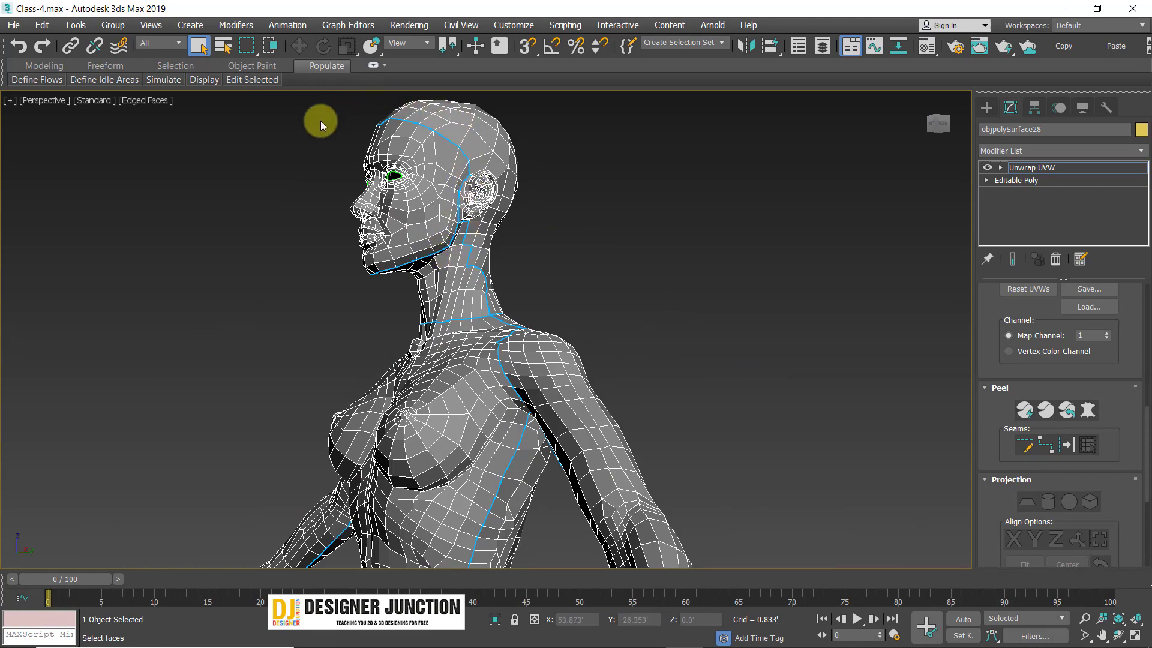
- Examine the feet, toes and ankle seams up close, including the left foot in see-through display
middle_click_drag(507, 341, 506, 316, "alt")
scroll(505, 374, "down", 5)
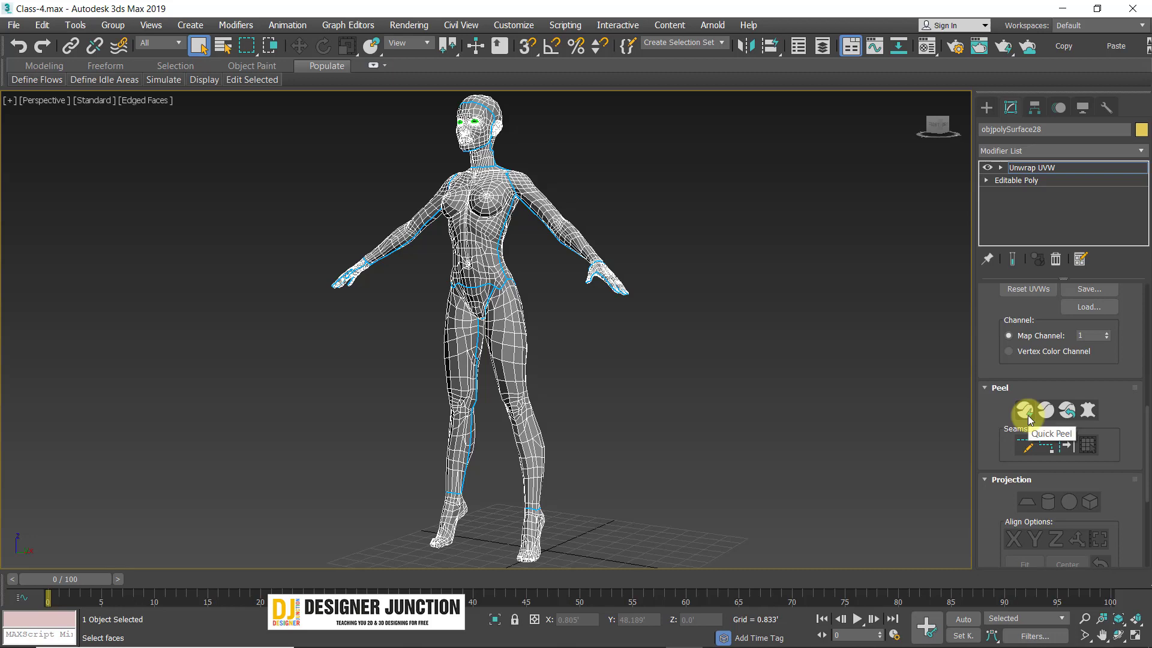
scroll(506, 347, "up", 10)
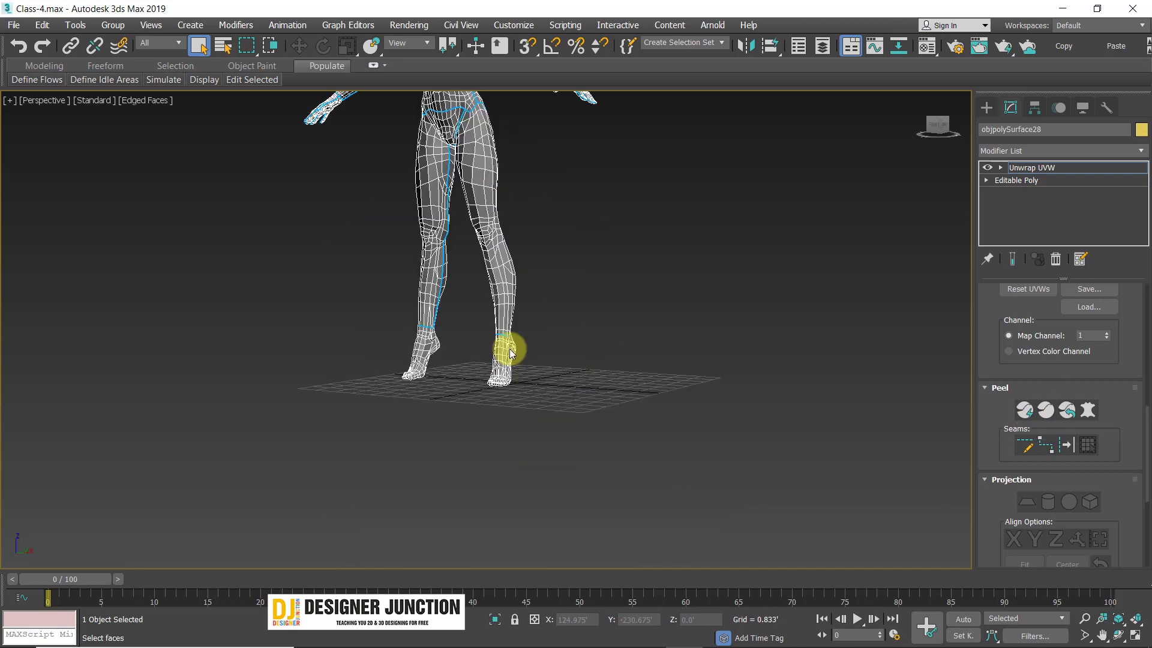
middle_click_drag(611, 481, 584, 438, "alt")
key("alt+x")
scroll(561, 420, "up", 3)
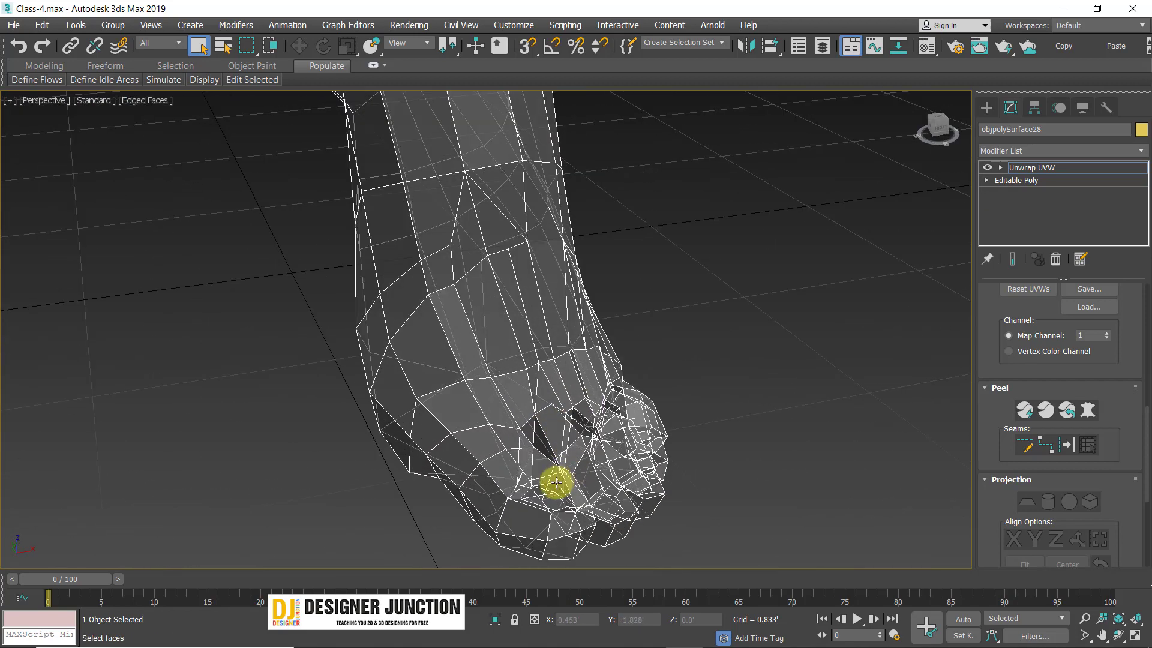
middle_click_drag(558, 478, 510, 427, "alt")
scroll(512, 420, "up", 2)
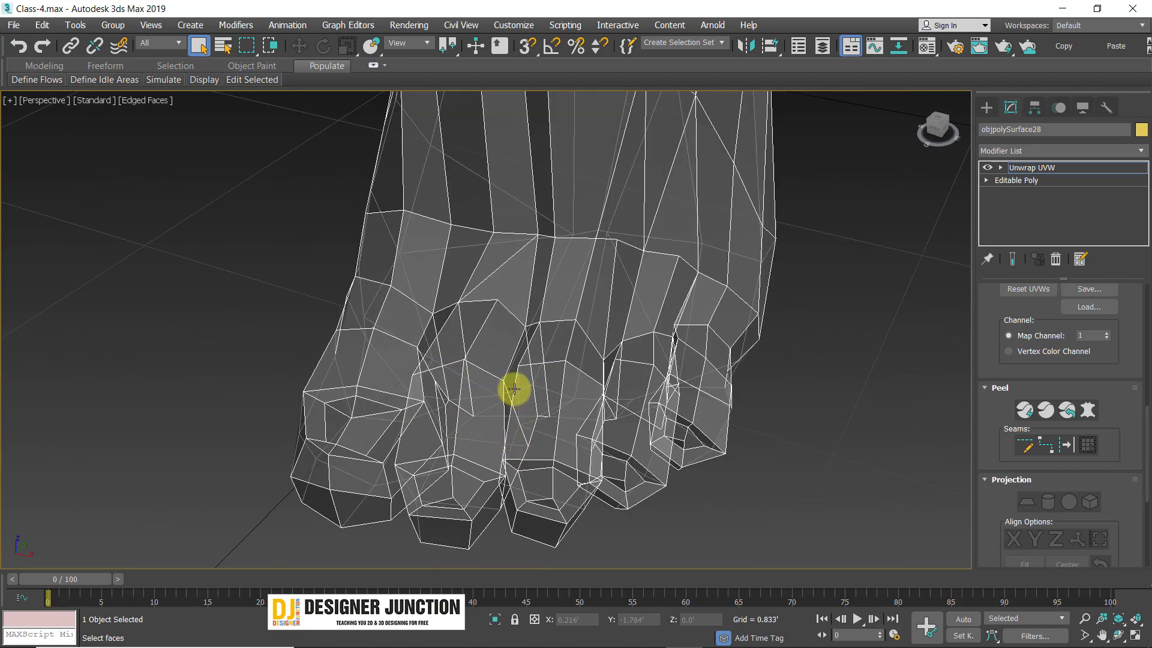
scroll(611, 420, "down", 2)
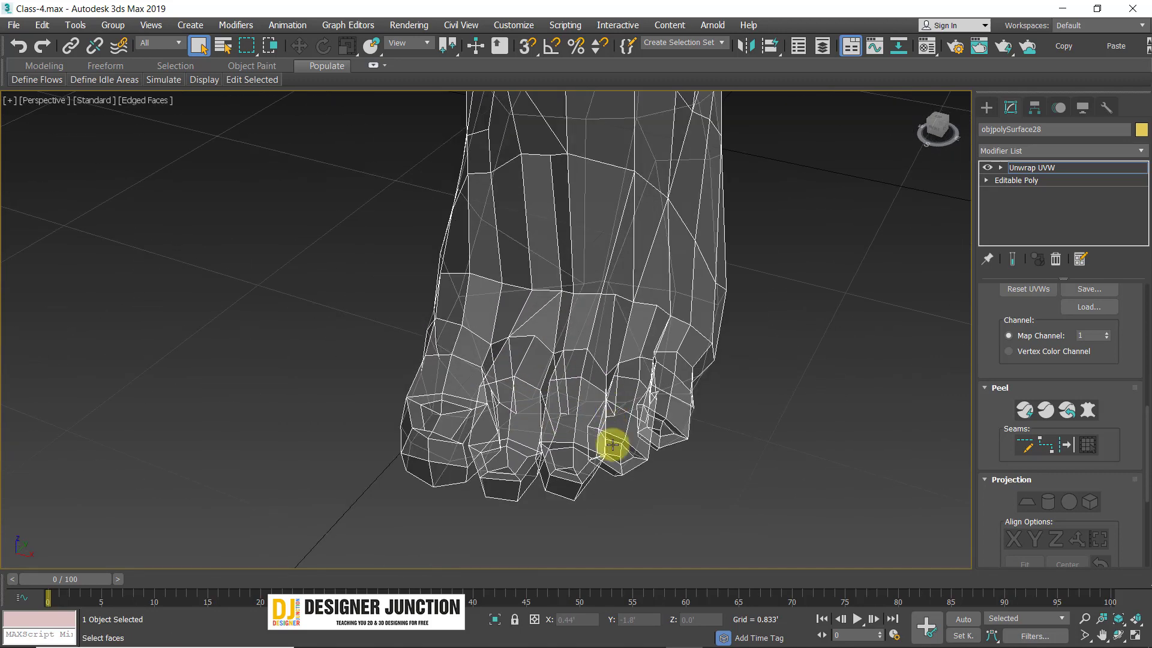
key("alt+x")
scroll(585, 337, "down", 5)
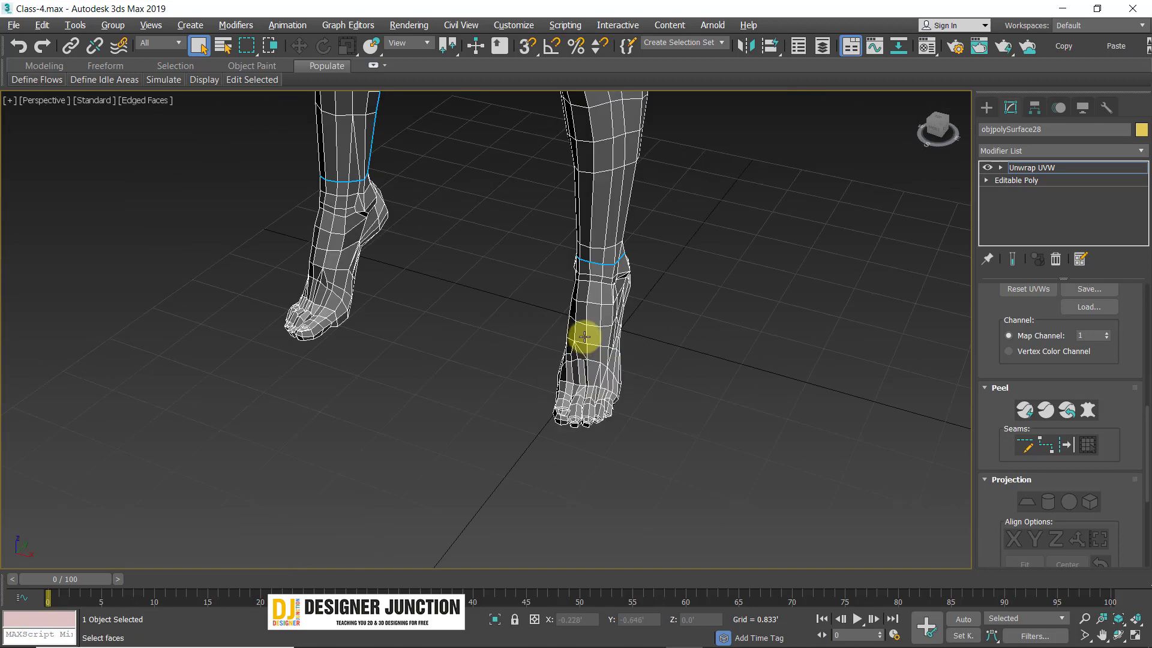
middle_click_drag(581, 353, 668, 324, "alt")
middle_click_drag(464, 379, 514, 397)
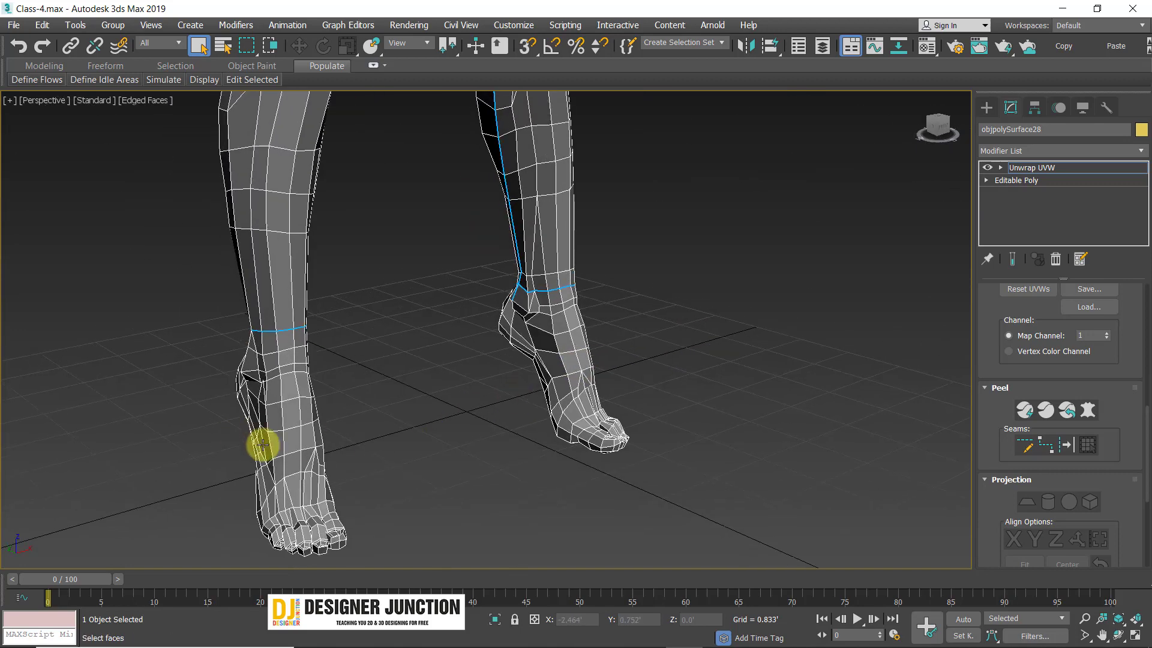
middle_click_drag(260, 444, 609, 461, "alt")
scroll(538, 465, "down", 4)
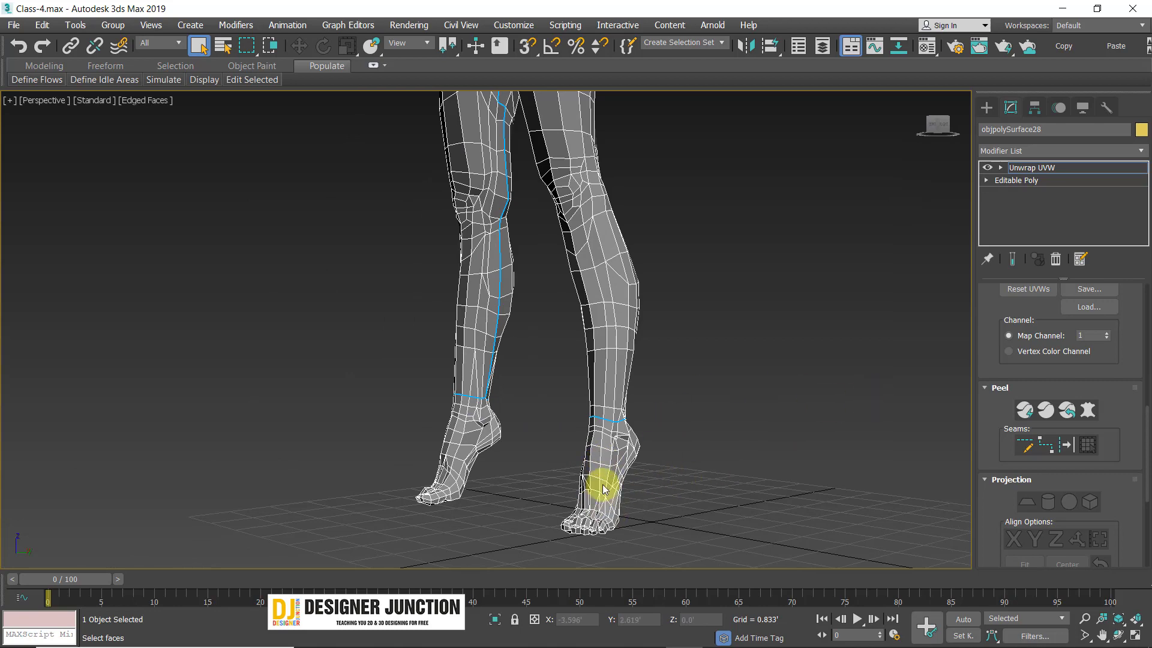
scroll(584, 515, "up", 3)
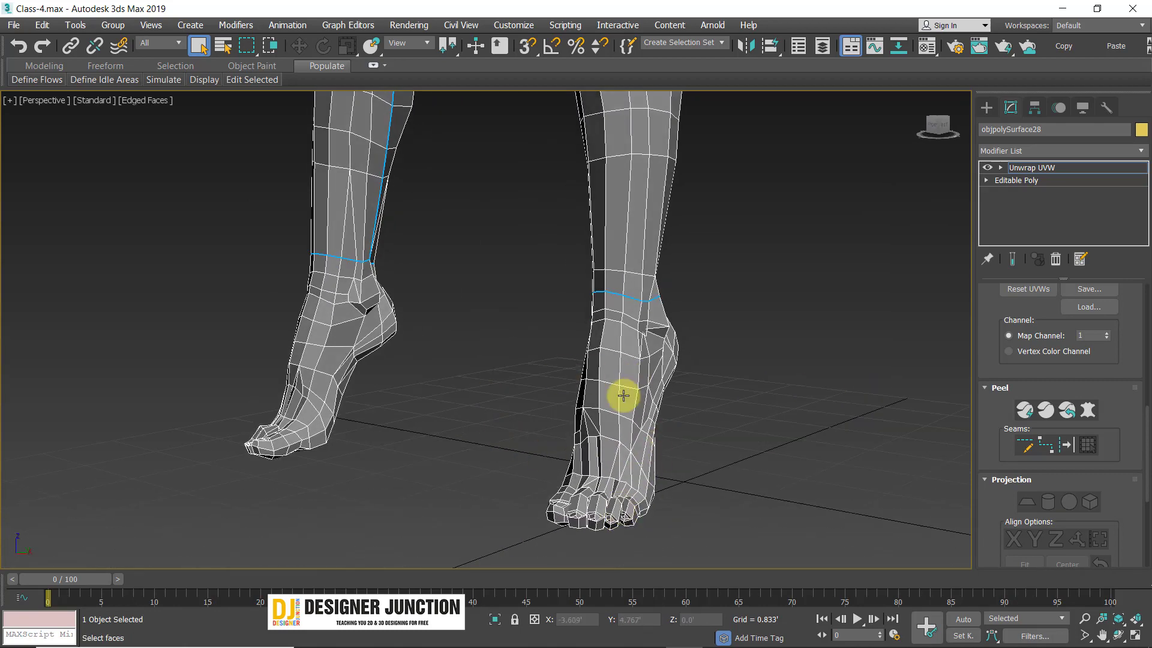
- Examine the seams on the thighs, knees and hips, and view the whole seam layout from the front
scroll(576, 325, "down", 5)
middle_click_drag(563, 177, 525, 345)
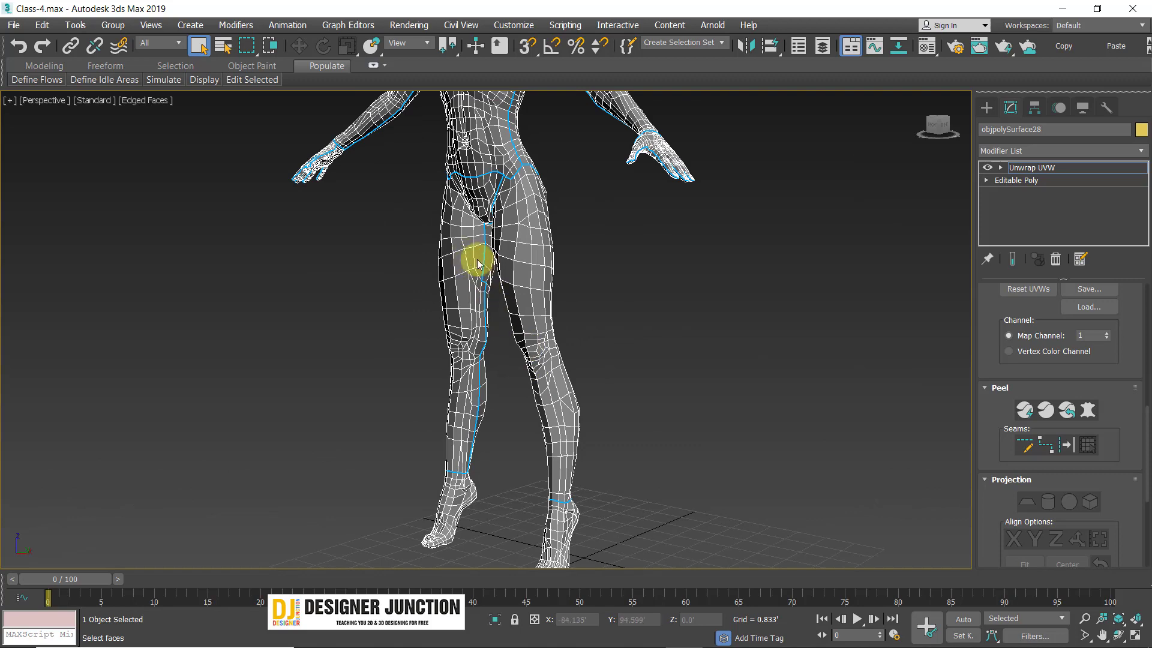
scroll(484, 265, "up", 3)
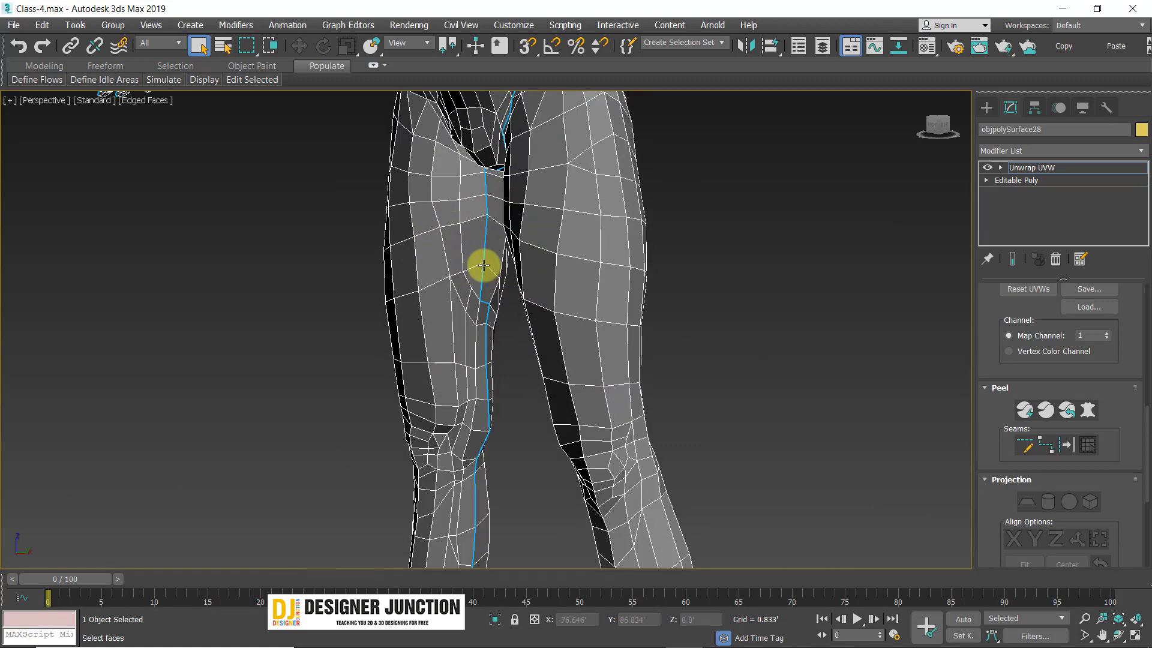
middle_click_drag(483, 263, 502, 453)
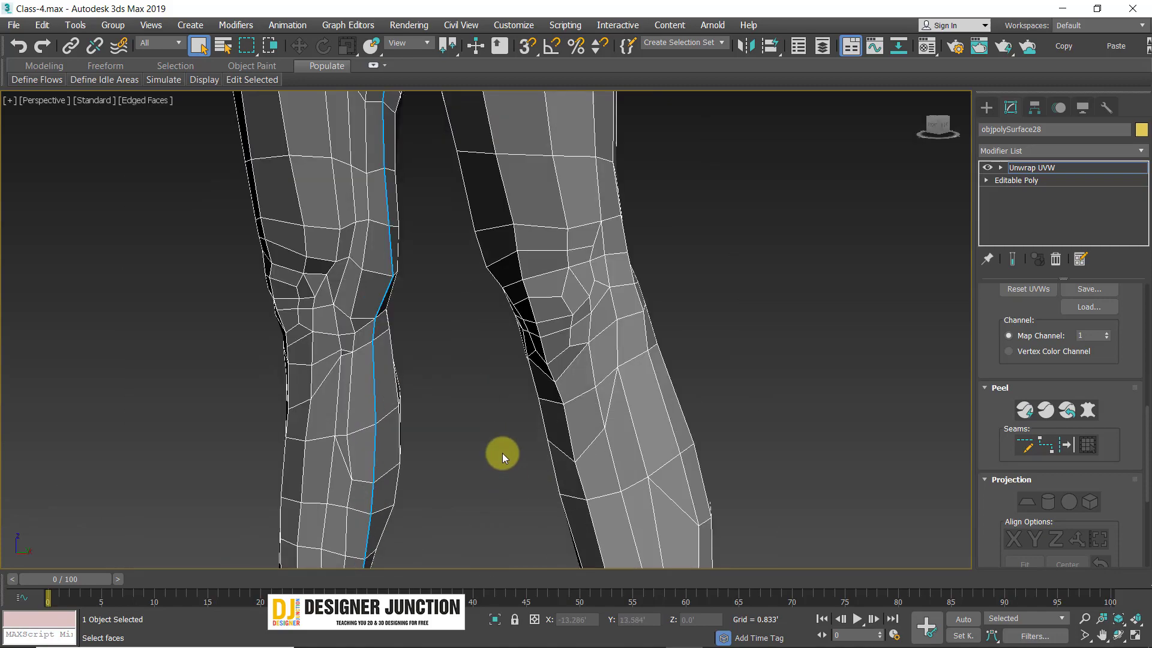
scroll(464, 335, "down", 5)
scroll(514, 339, "up", 3)
middle_click_drag(515, 342, 434, 413, "alt")
middle_click_drag(433, 413, 442, 279)
scroll(441, 279, "down", 6)
middle_click_drag(481, 210, 389, 305)
scroll(452, 324, "up", 2)
scroll(430, 318, "up", 1)
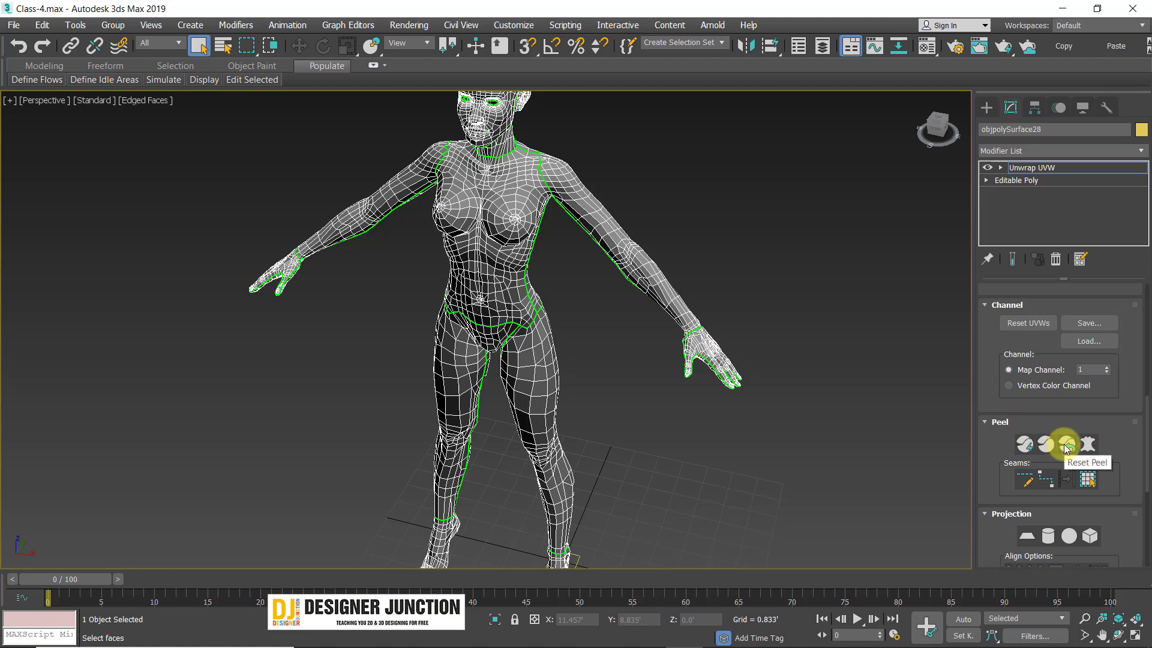
- Run Reset Peel and Quick Peel on the character, and maximize the UV editor
left_click(1068, 447)
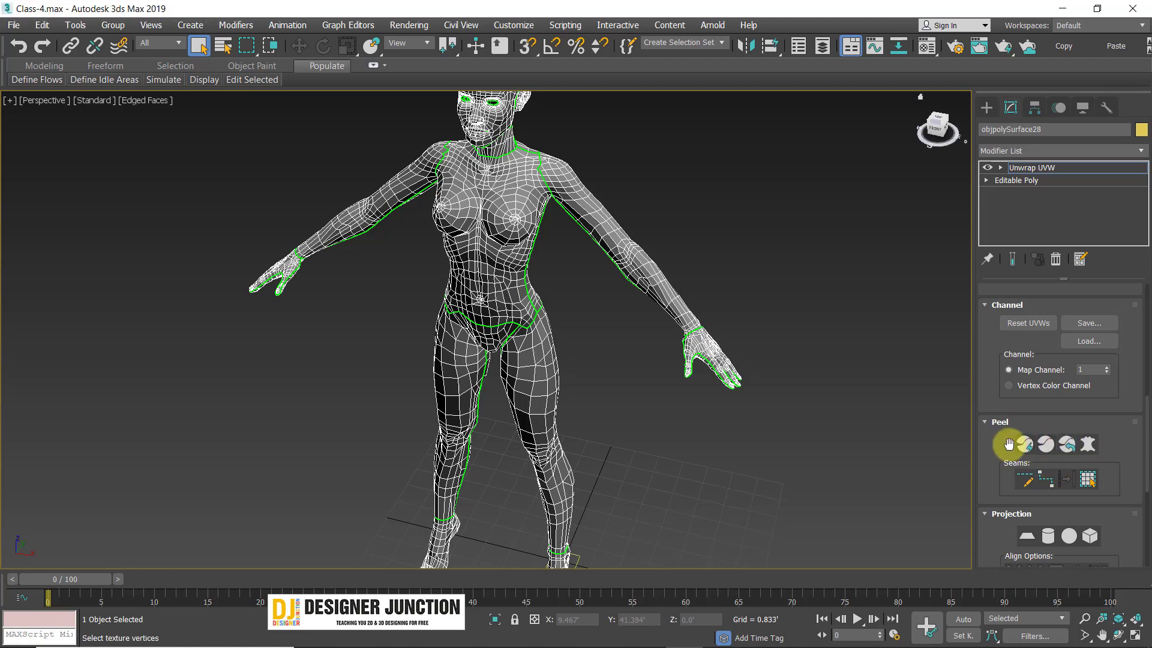
left_click(1026, 444)
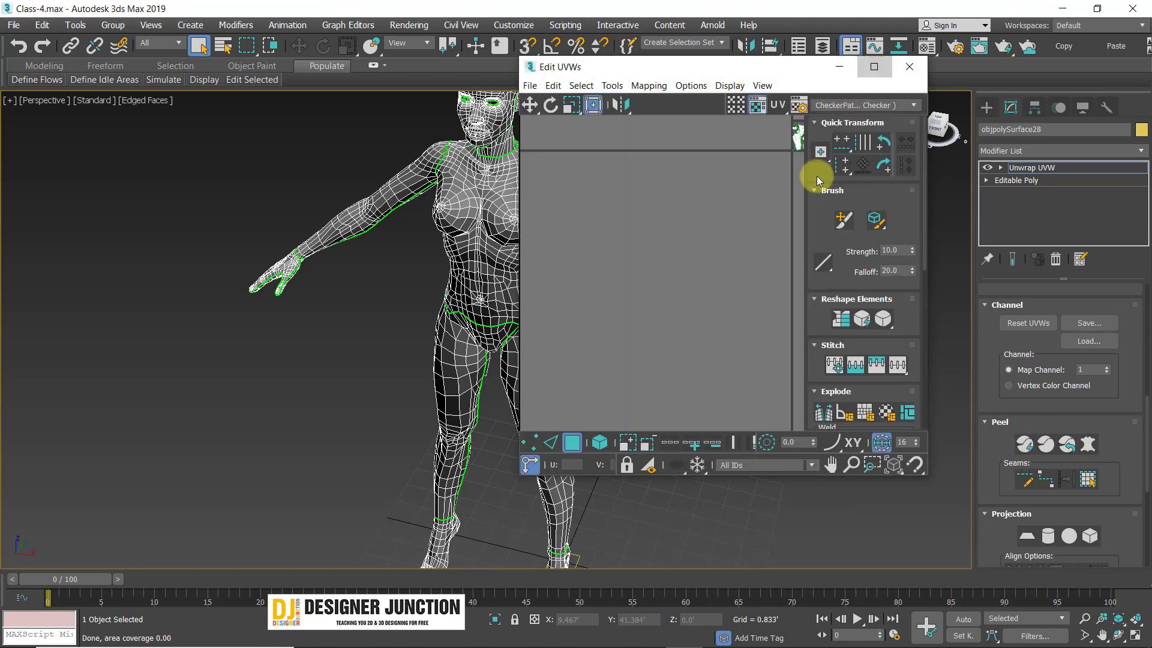
left_click(874, 66)
- Examine the peeled face, arm and hand UV shells, including the fingers of both hands up close
scroll(725, 146, "up", 9)
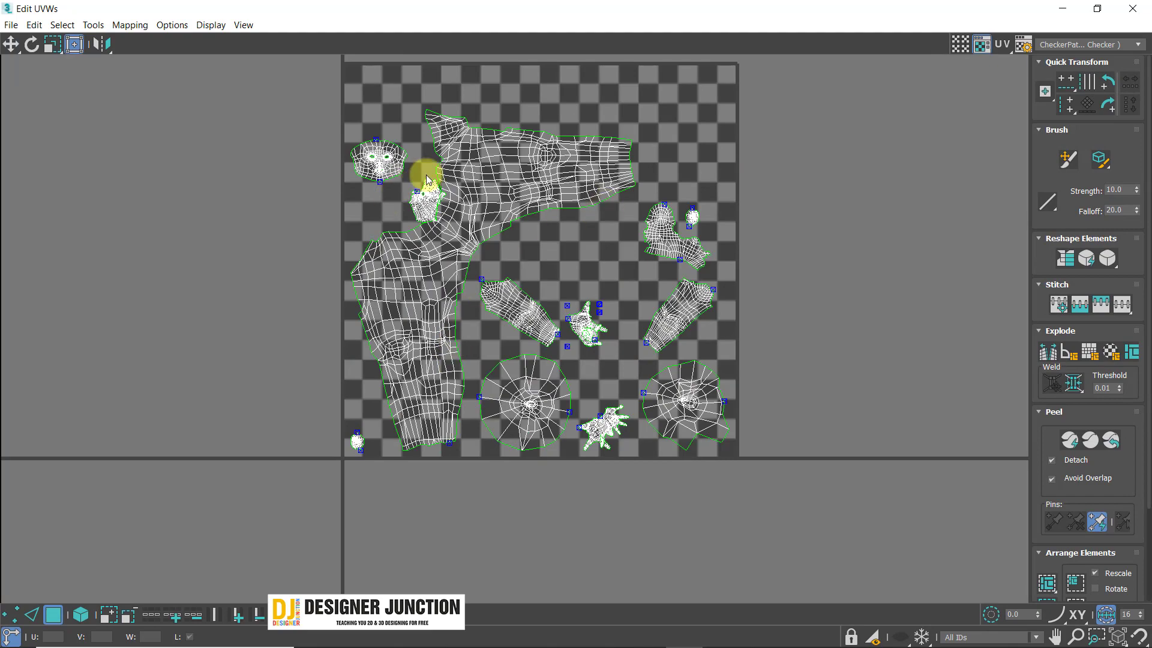
scroll(427, 179, "up", 6)
scroll(517, 192, "down", 3)
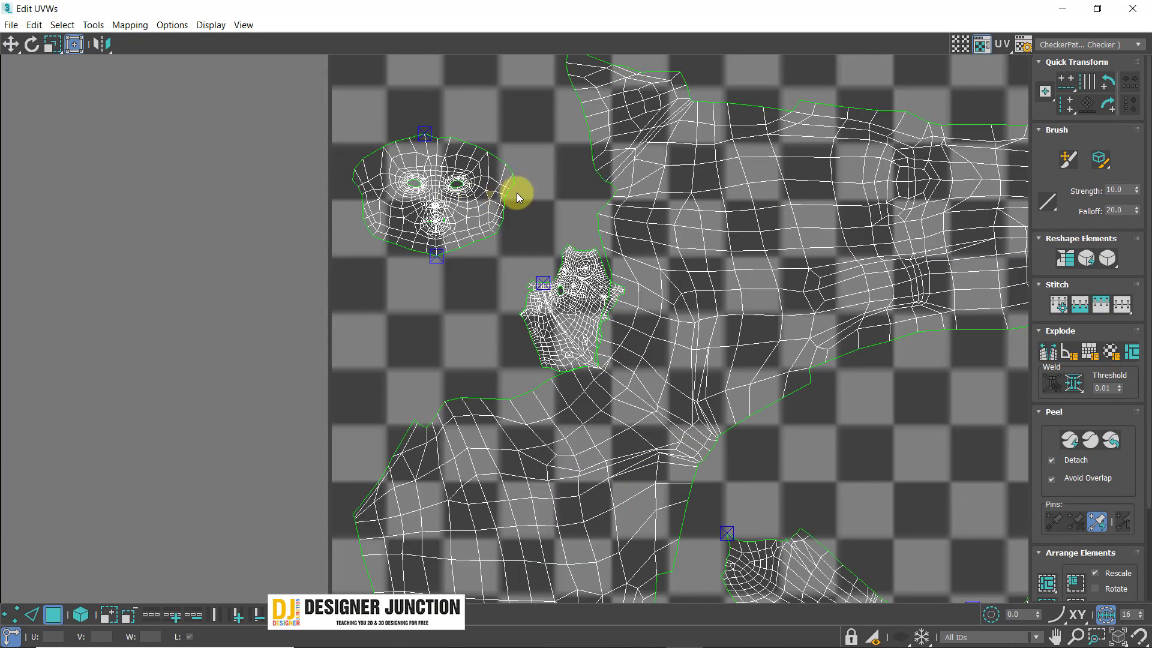
scroll(686, 214, "down", 3)
scroll(690, 228, "down", 4)
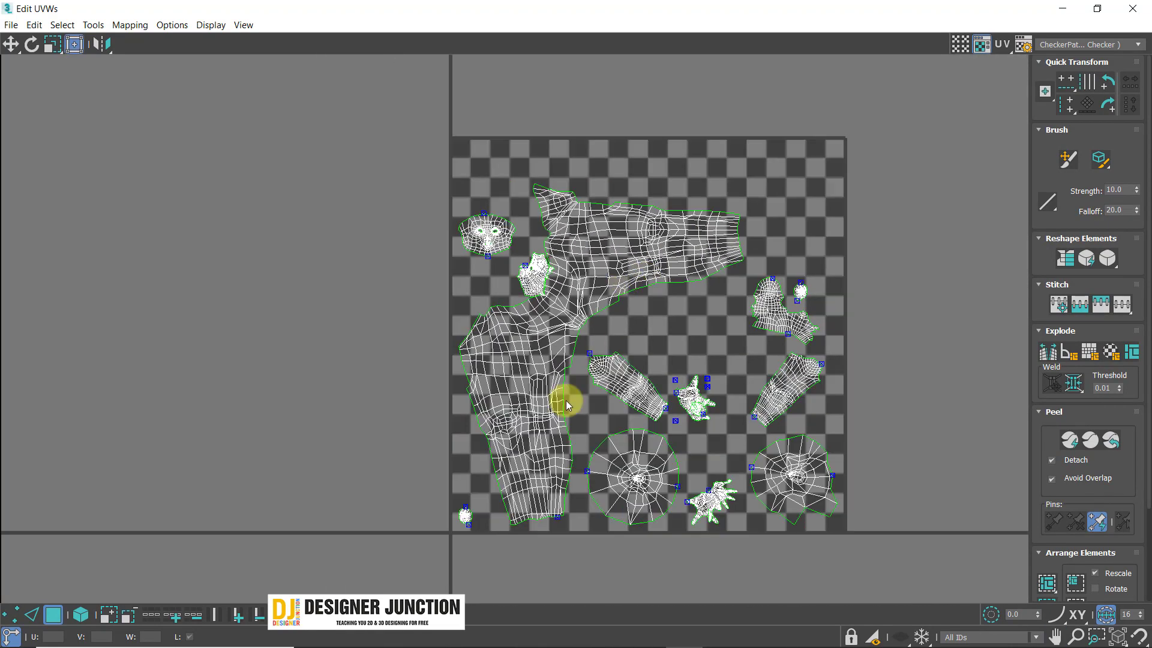
scroll(768, 413, "up", 8)
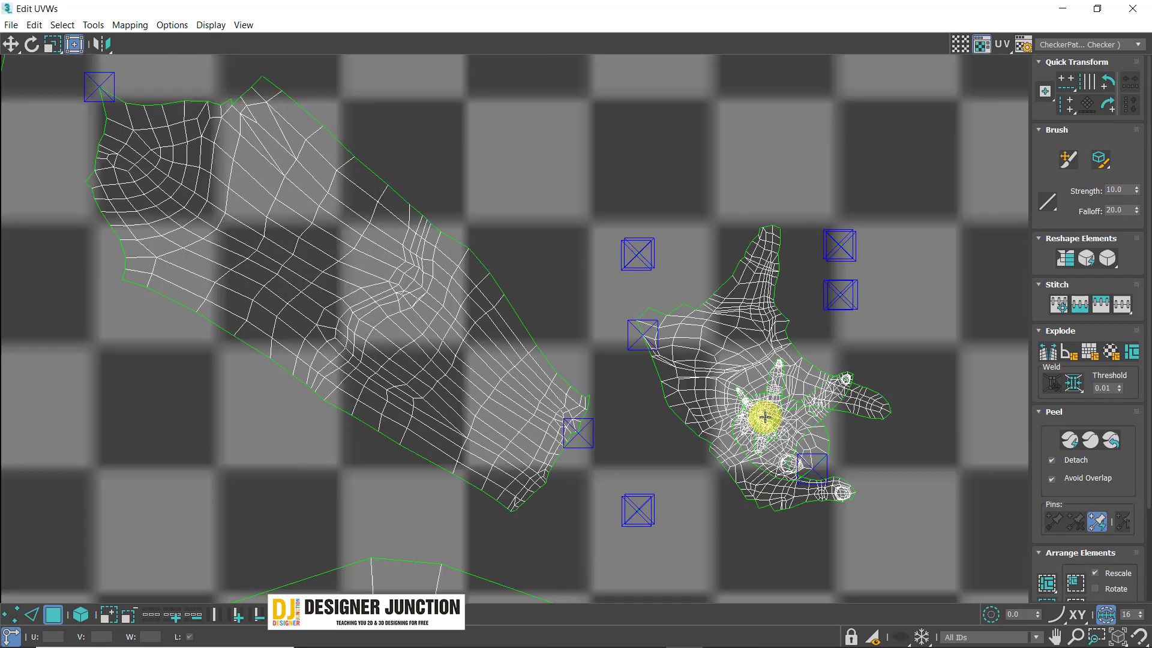
scroll(586, 244, "down", 3)
scroll(586, 236, "down", 3)
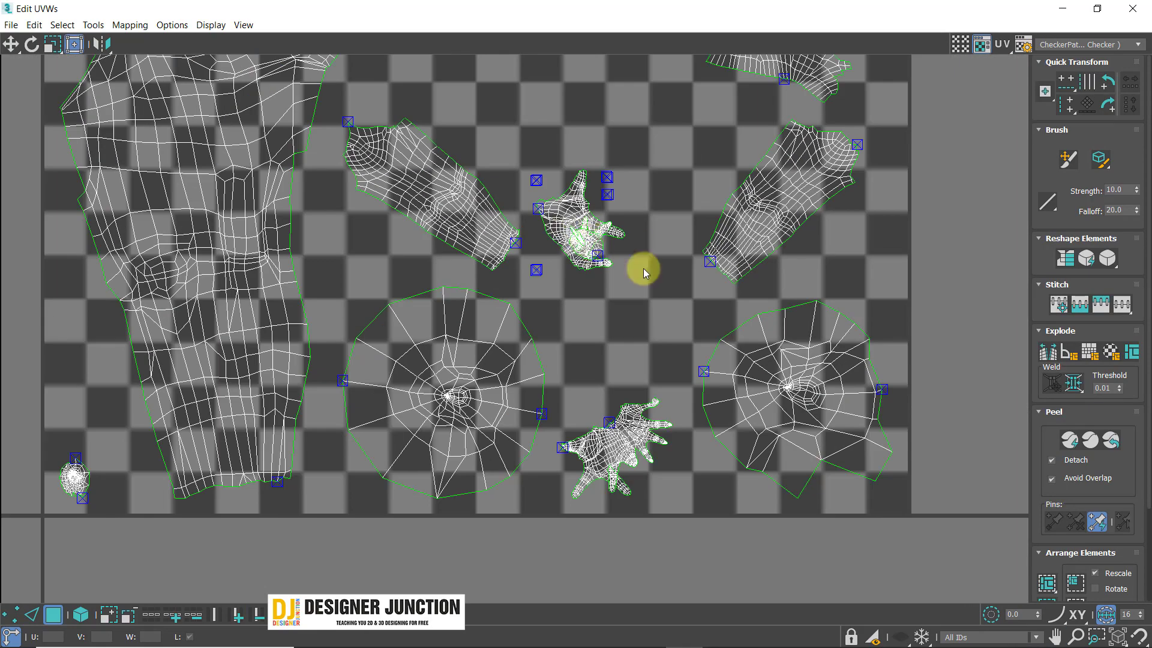
scroll(619, 498, "up", 6)
scroll(601, 378, "up", 4)
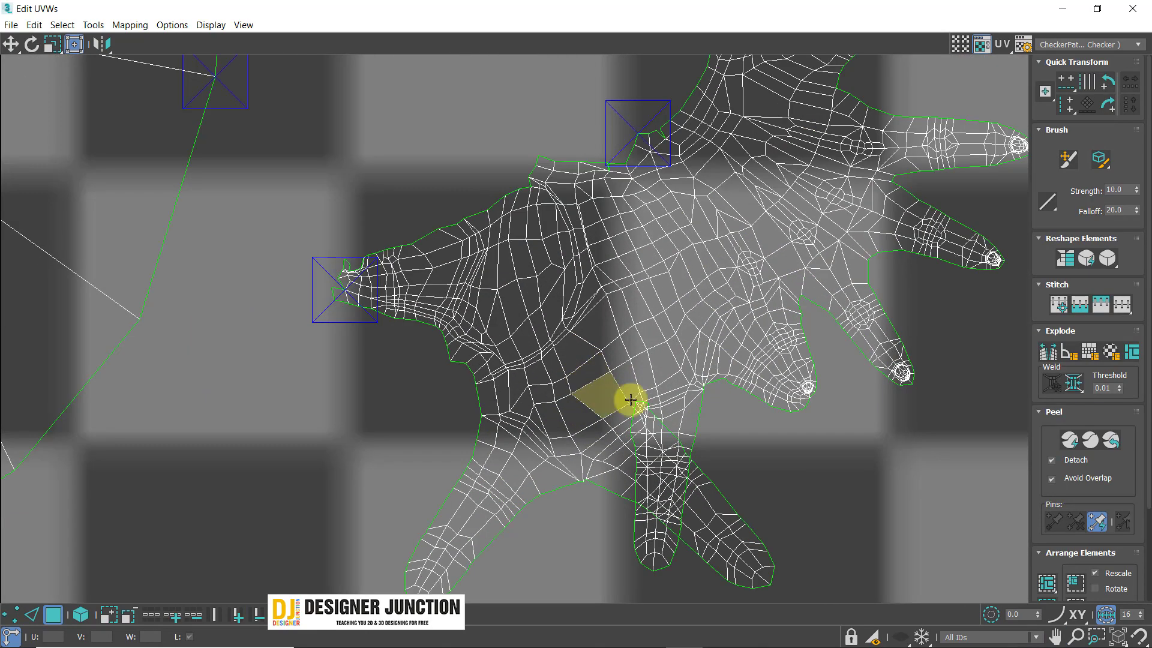
scroll(618, 244, "down", 4)
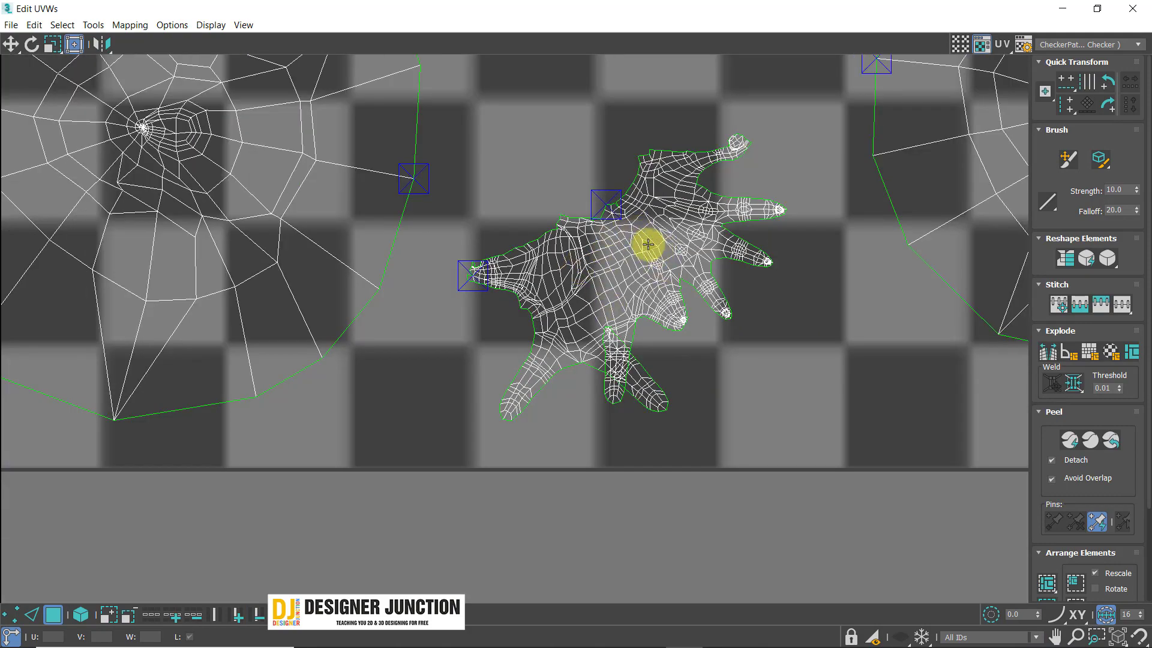
scroll(642, 246, "down", 4)
scroll(633, 430, "up", 5)
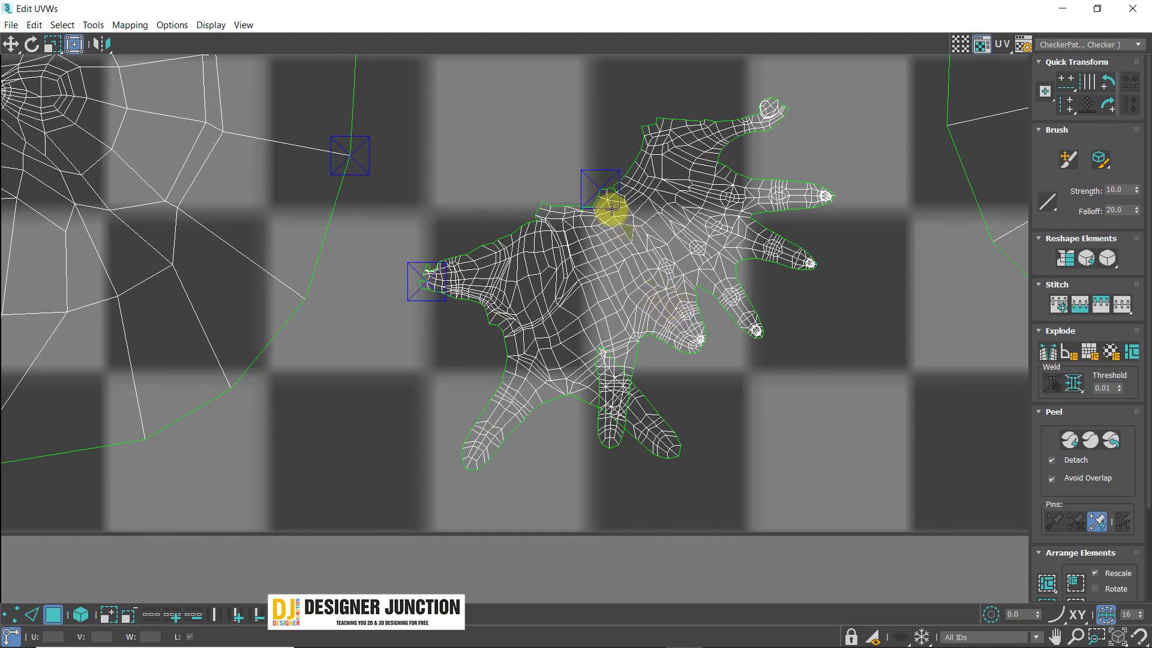
scroll(798, 168, "down", 5)
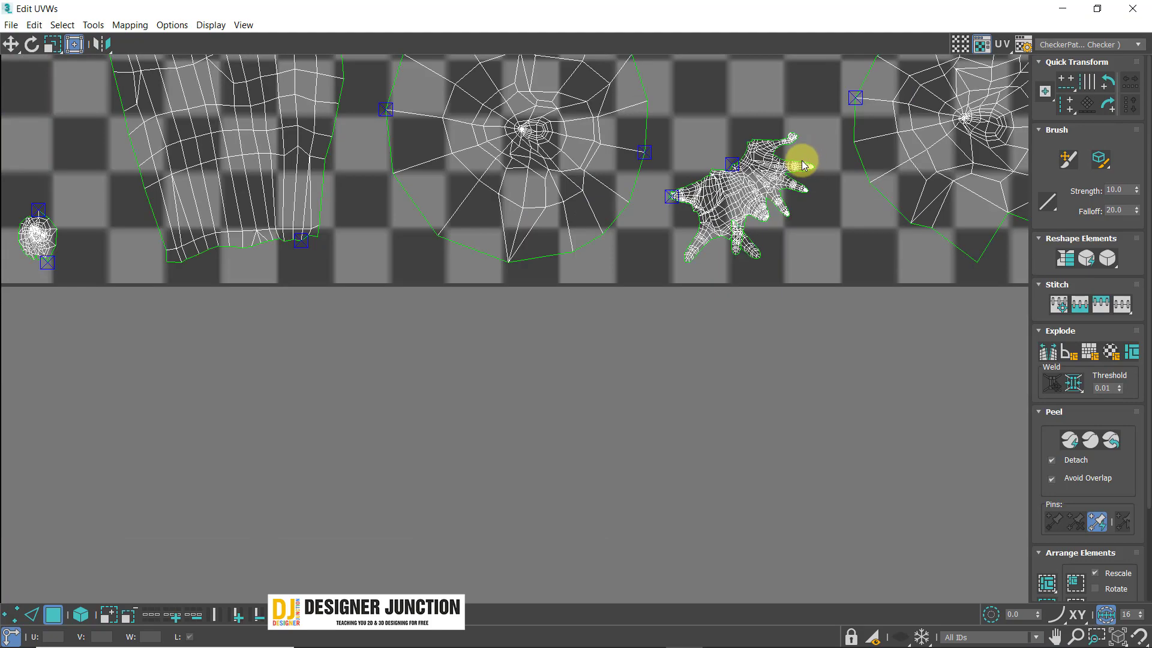
scroll(602, 262, "up", 5)
scroll(602, 313, "down", 5)
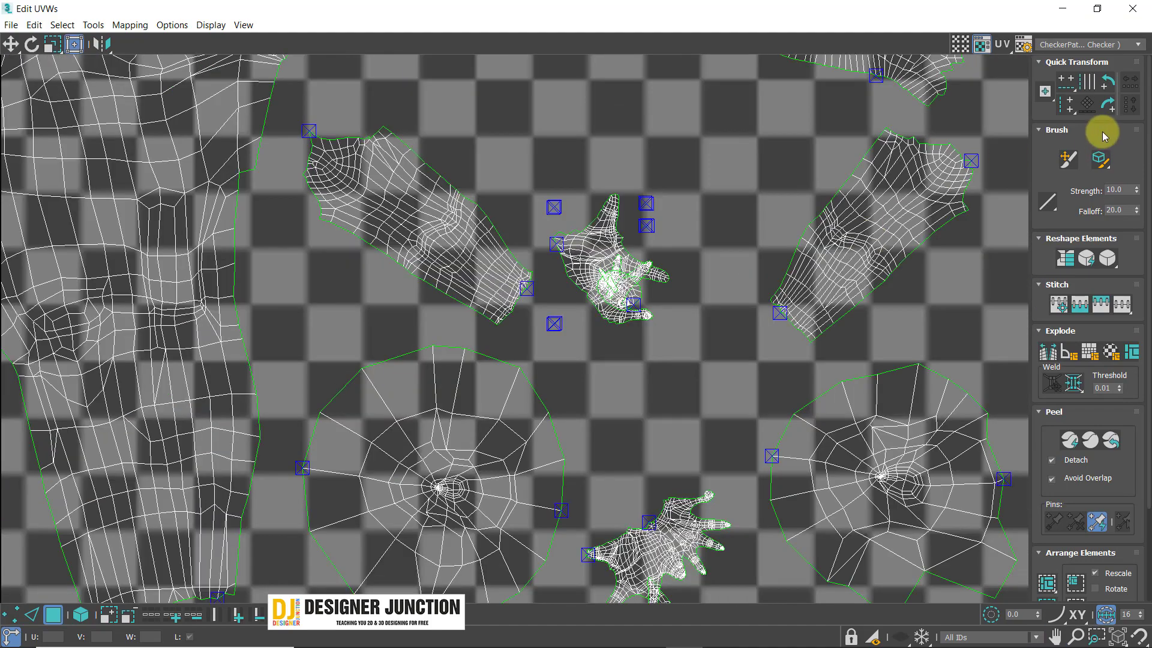
- Examine the torso, leg, arm and foot UV shells across the whole peeled layout
scroll(816, 304, "down", 3)
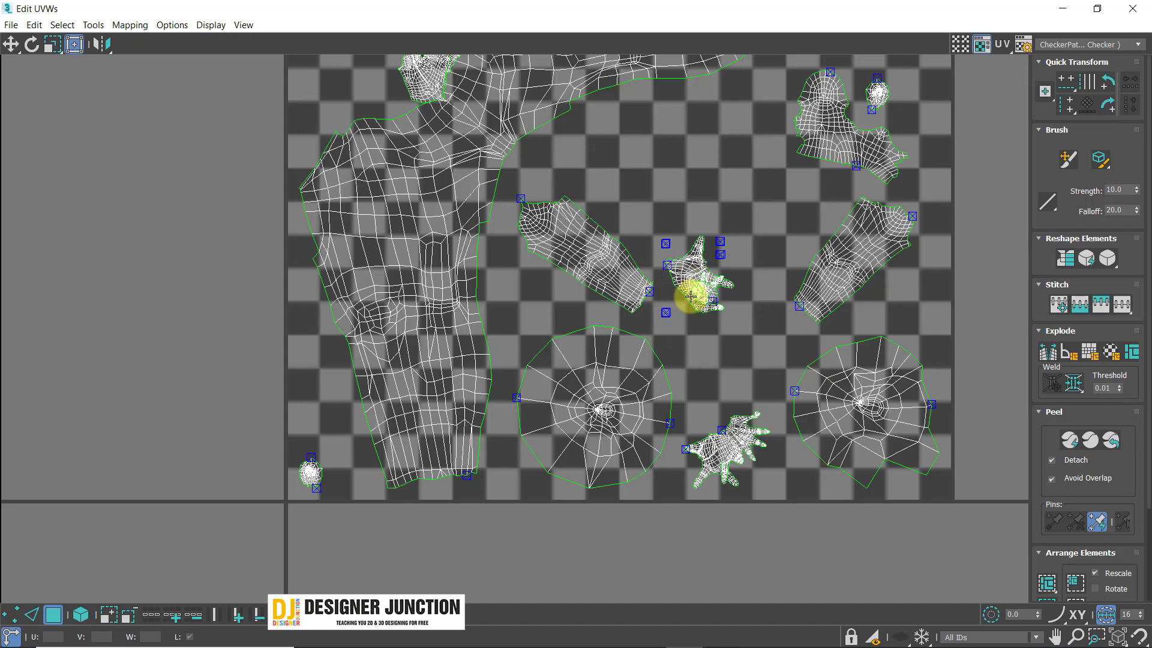
middle_click_drag(691, 296, 599, 391)
scroll(779, 182, "up", 3)
middle_click_drag(759, 491, 663, 296)
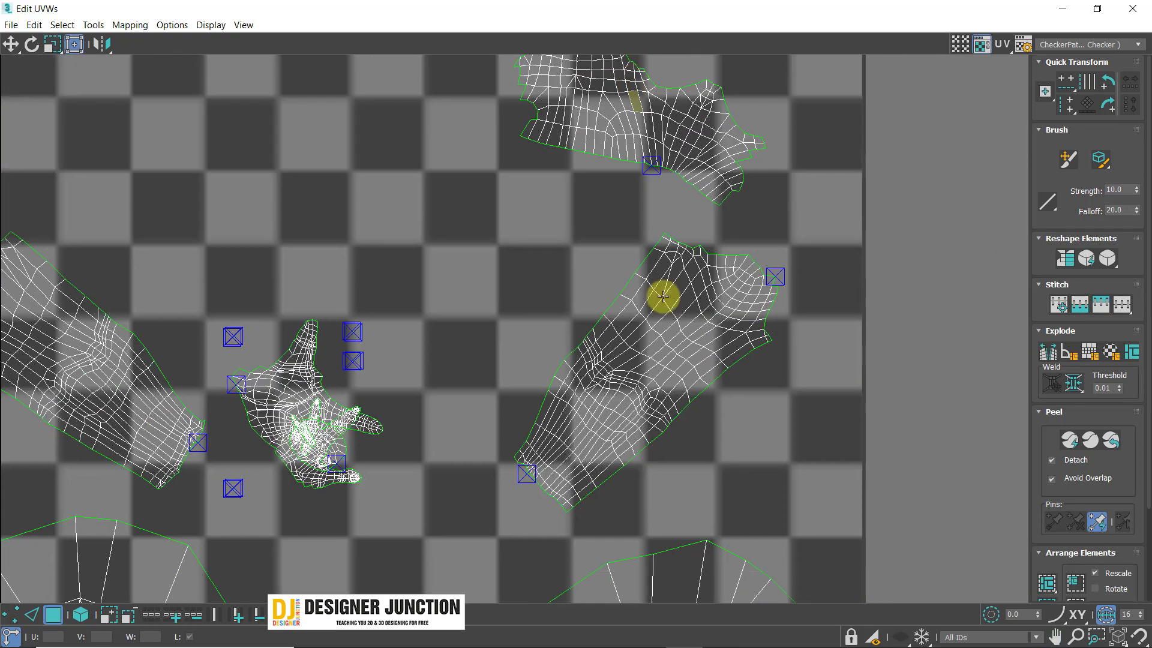
middle_click_drag(659, 217, 629, 375)
scroll(628, 371, "down", 6)
scroll(463, 281, "up", 4)
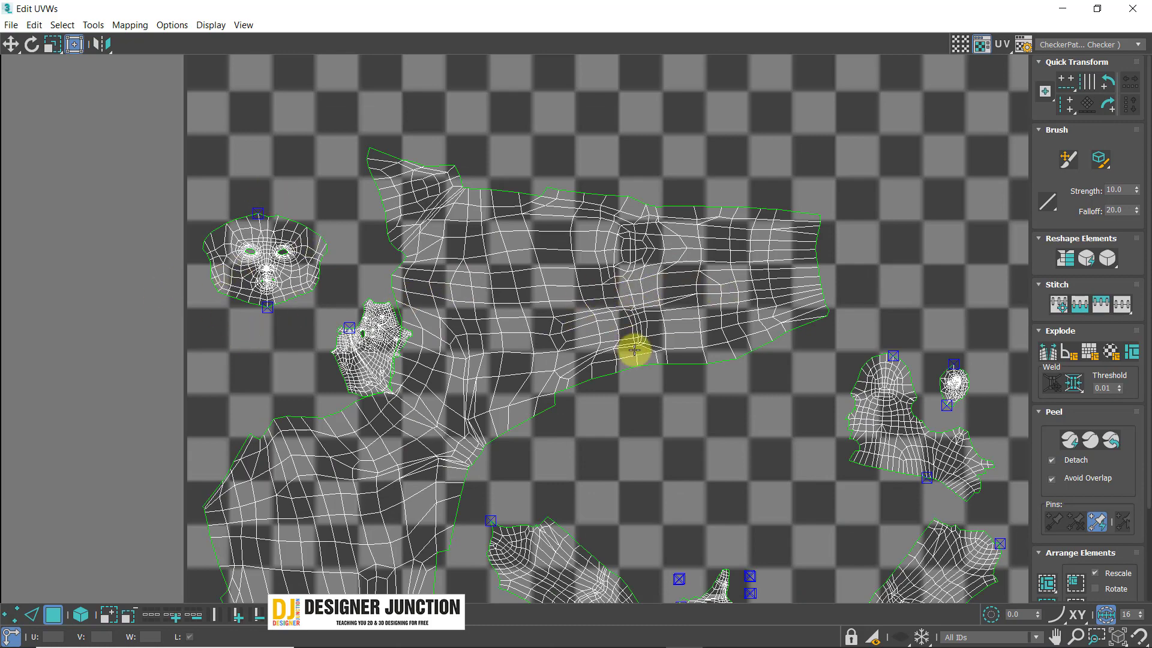
scroll(632, 350, "down", 5)
scroll(567, 314, "up", 6)
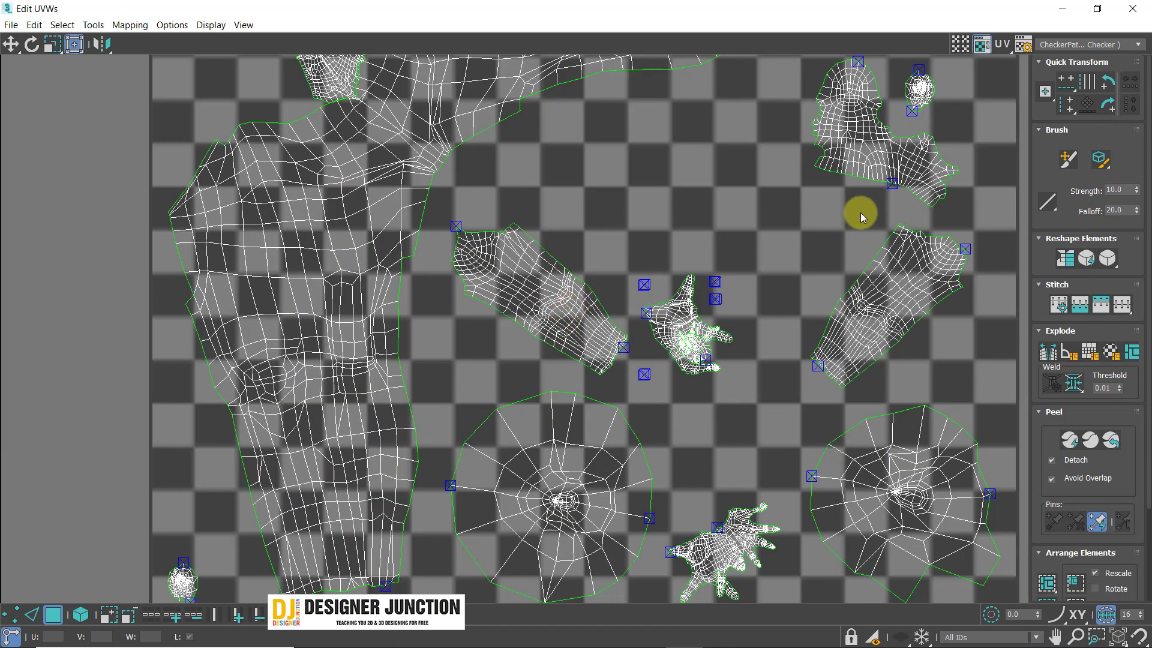
scroll(638, 259, "down", 2)
scroll(638, 261, "up", 3)
scroll(638, 261, "down", 3)
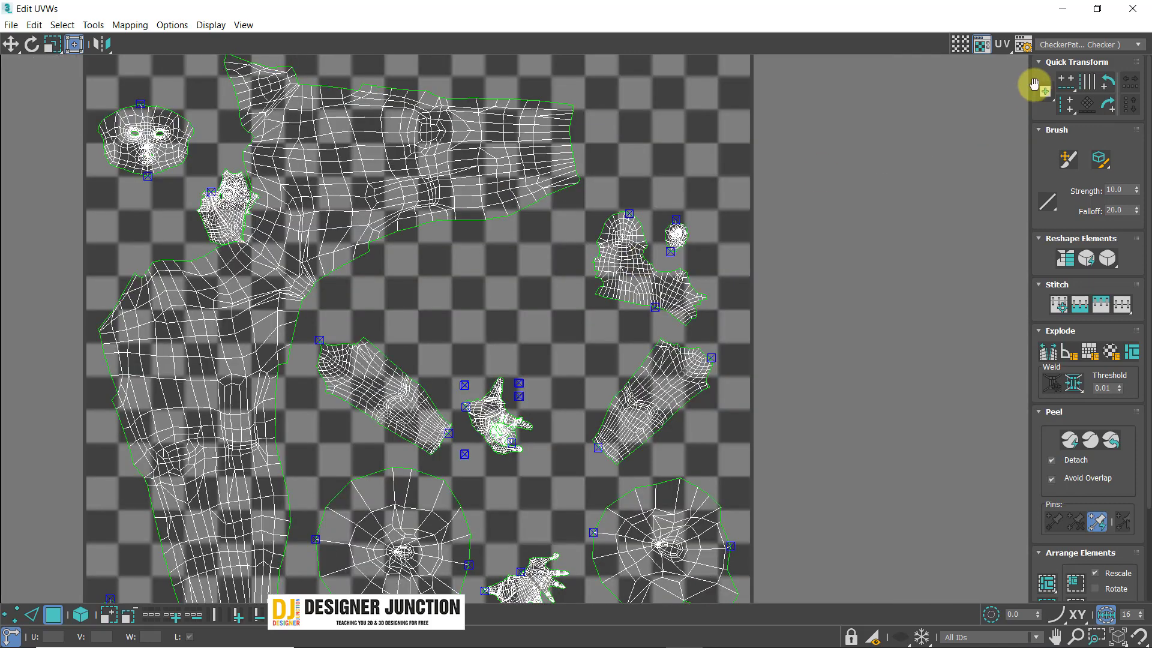
- Switch the displayed map to Texture Checker and restore the UV editor to a floating window
left_click(1067, 44)
left_click(1067, 44)
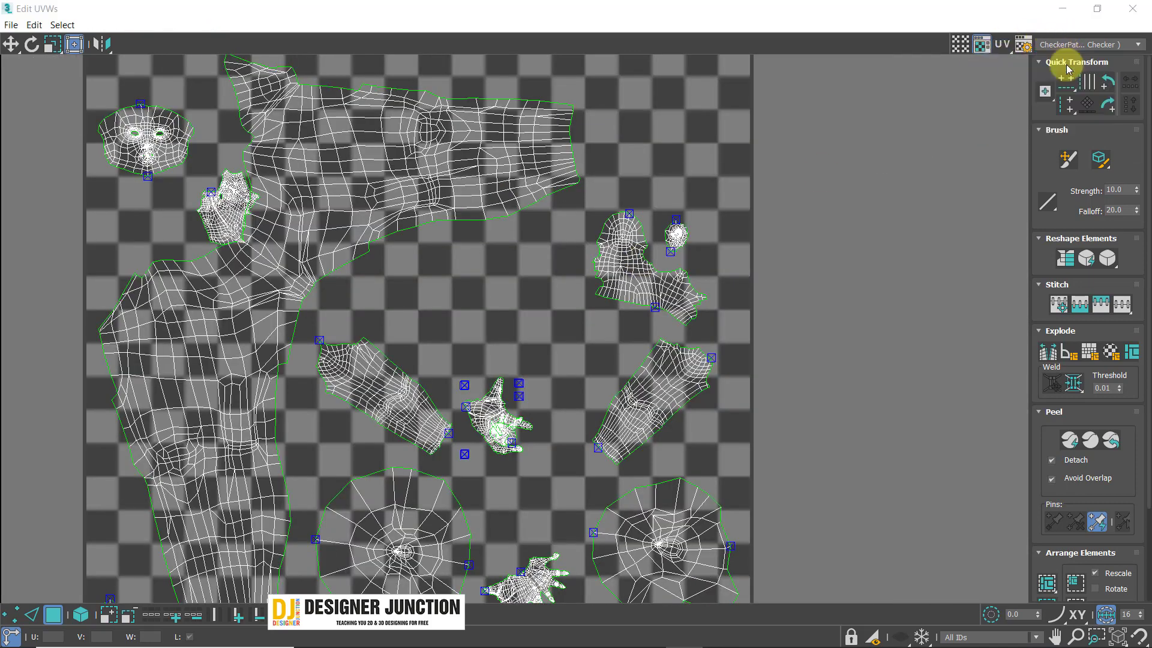
left_click(1067, 43)
left_click(1073, 44)
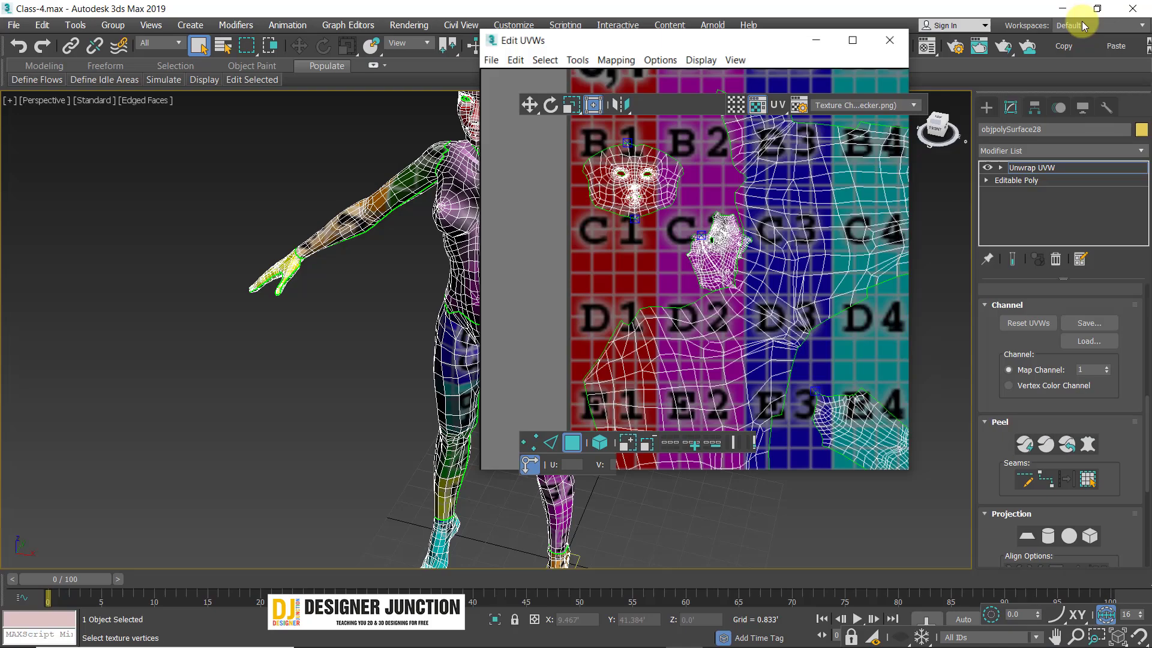
- Select the hand's UV shell between the two arm shells, and move the UV editor clear of the model
scroll(188, 228, "up", 4)
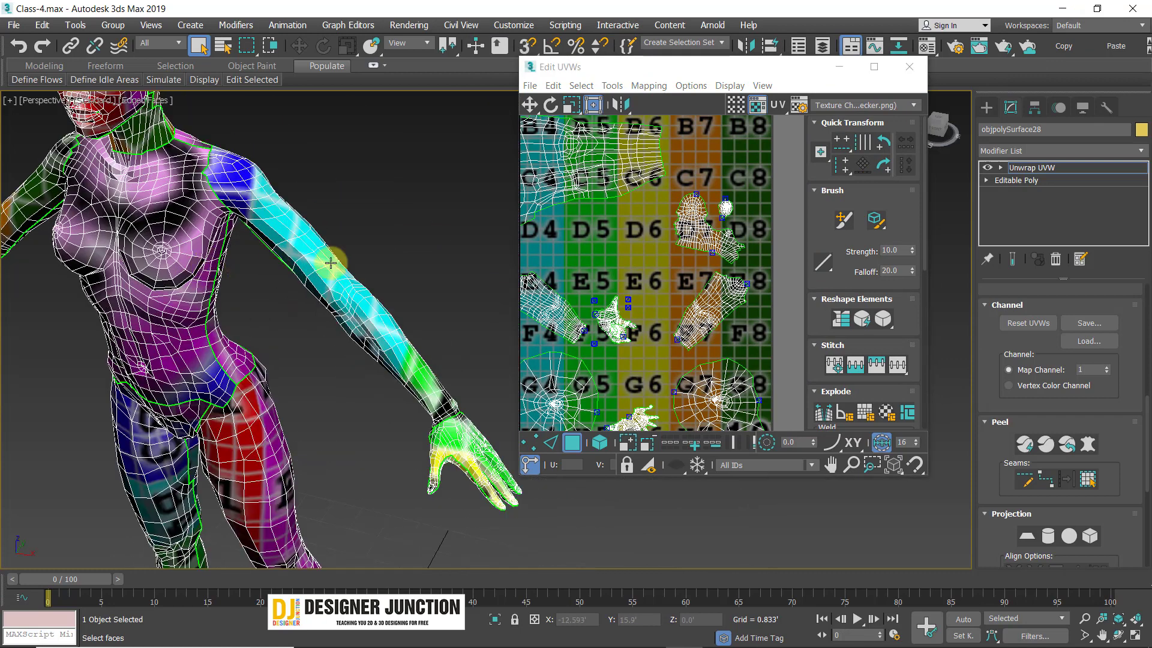
left_click(635, 347)
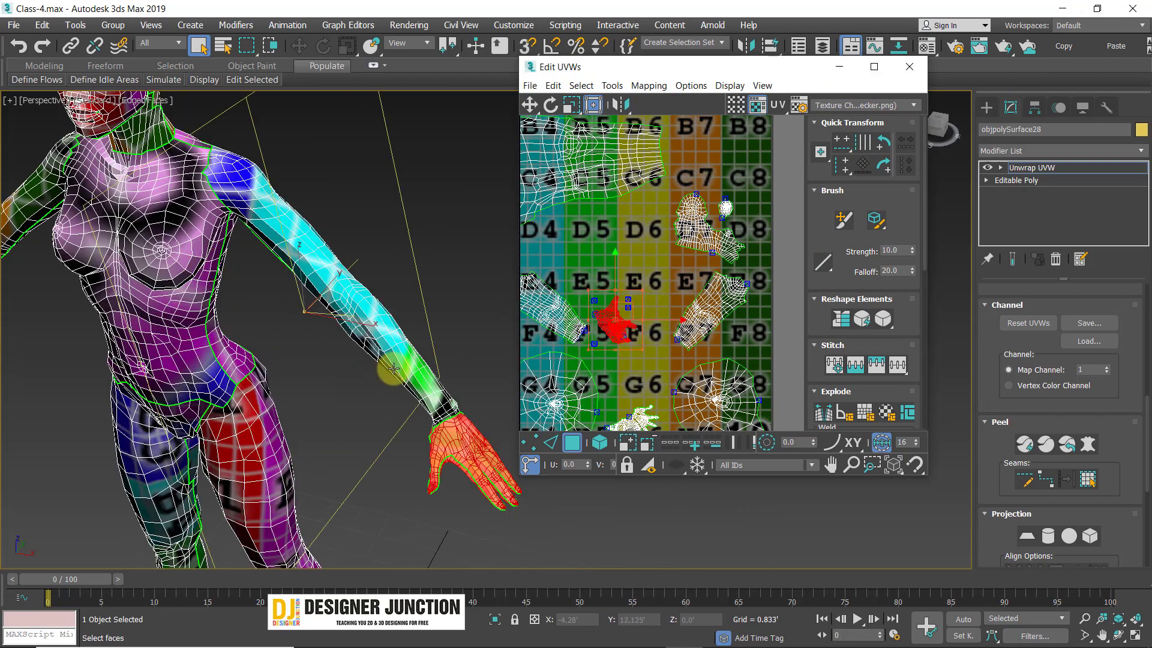
middle_click_drag(400, 346, 489, 267, "alt")
left_click_drag(668, 66, 728, 59)
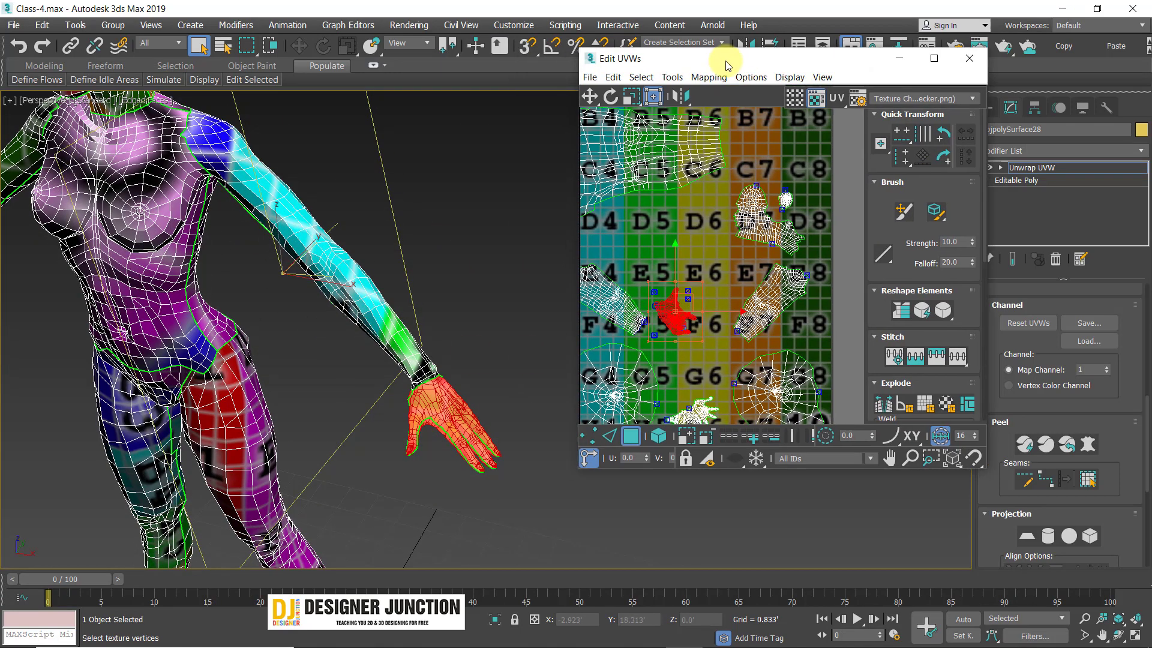
- Close the UV editor and use Edit Seams to add a seam edge across the web between the hand's middle and ring fingers
left_click(970, 62)
left_click(390, 478)
scroll(458, 432, "up", 10)
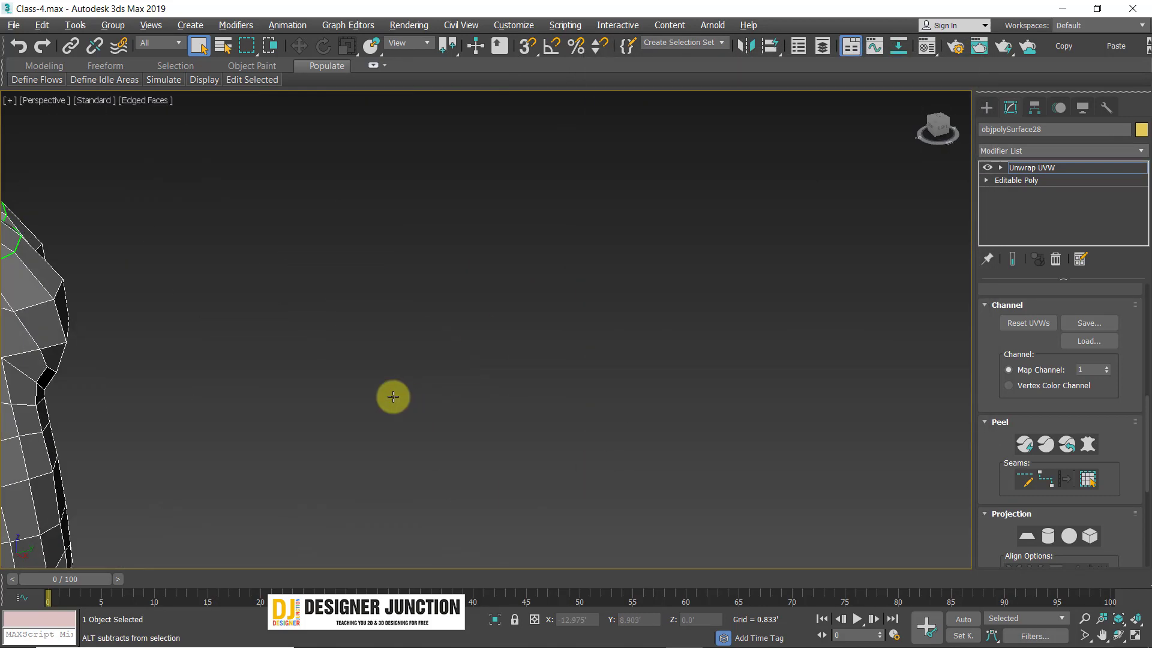
mouse_move(393, 397)
middle_mouse_down("alt")
mouse_move(370, 368)
mouse_move(555, 270)
middle_mouse_up("alt")
middle_click_drag(225, 224, 344, 336)
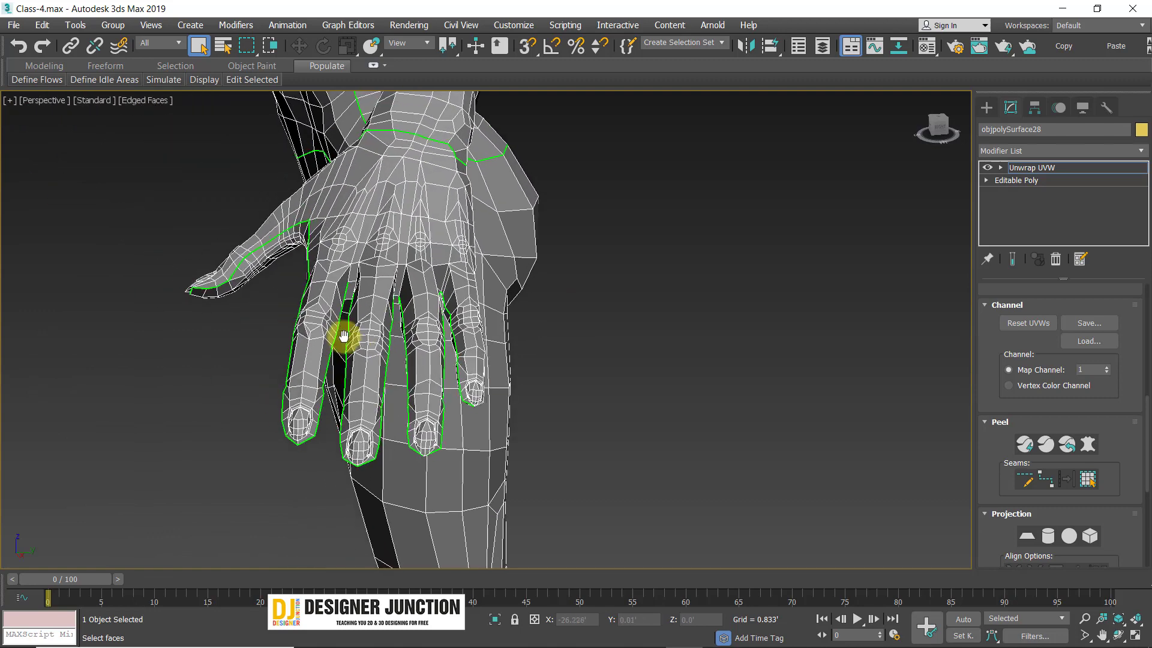
scroll(343, 336, "up", 5)
scroll(453, 292, "up", 5)
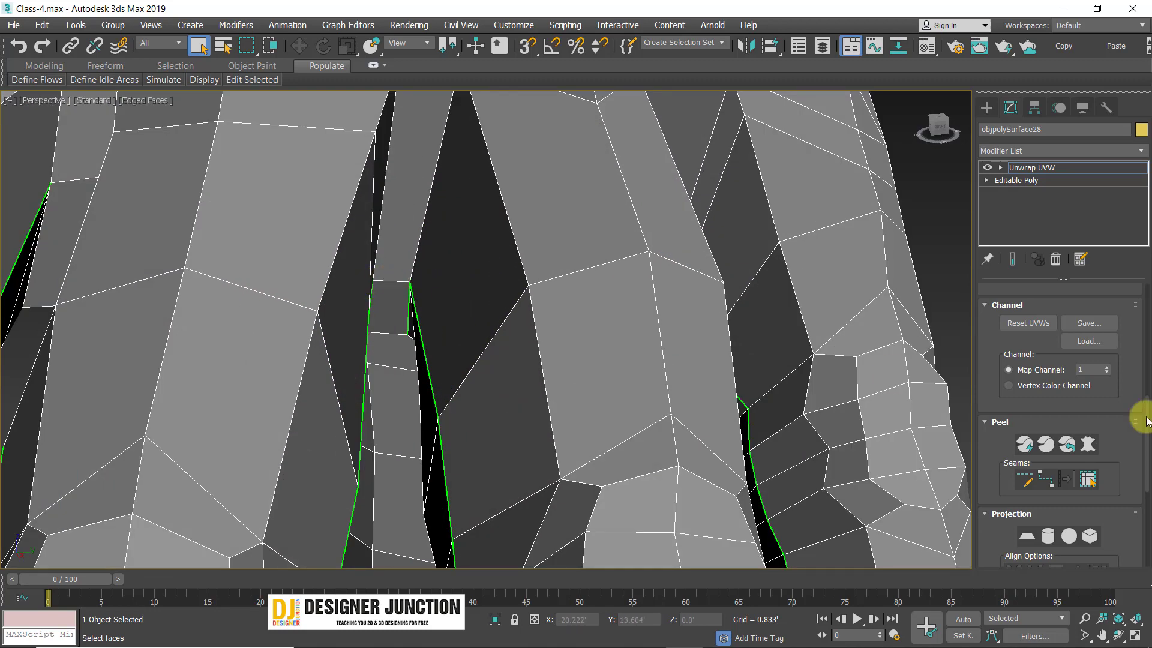
left_click_drag(1130, 435, 1111, 470)
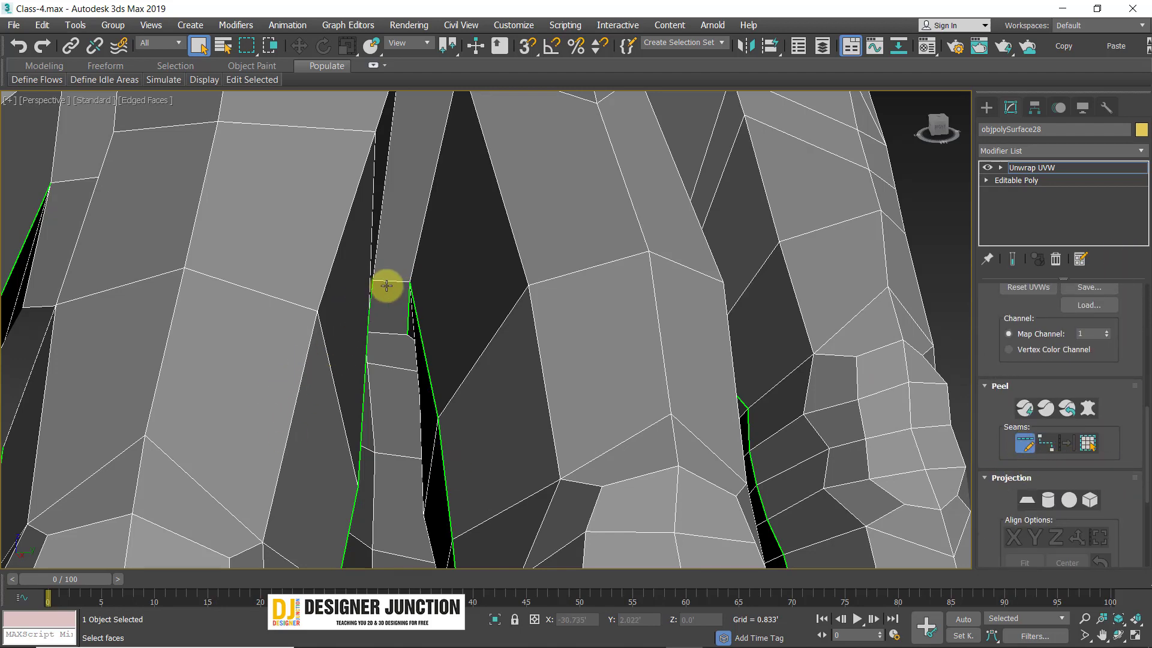
scroll(408, 312, "down", 5)
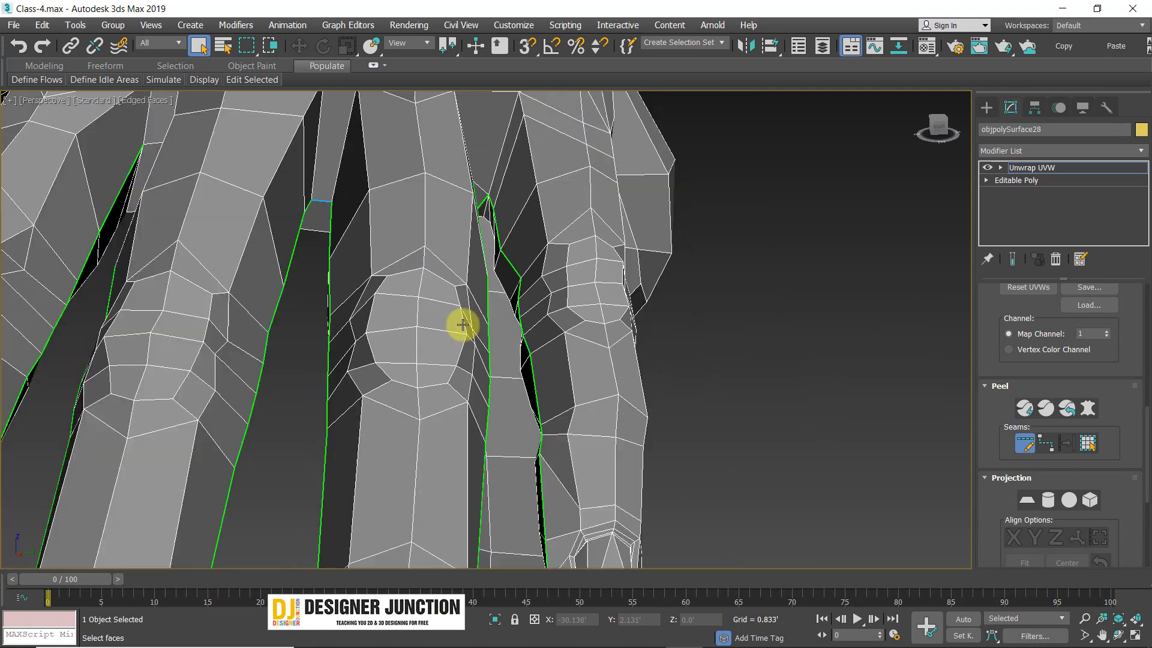
- Add the missing seam edges across the web between the index and middle fingers of the same hand
scroll(320, 229, "up", 3)
middle_click_drag(319, 229, 822, 436)
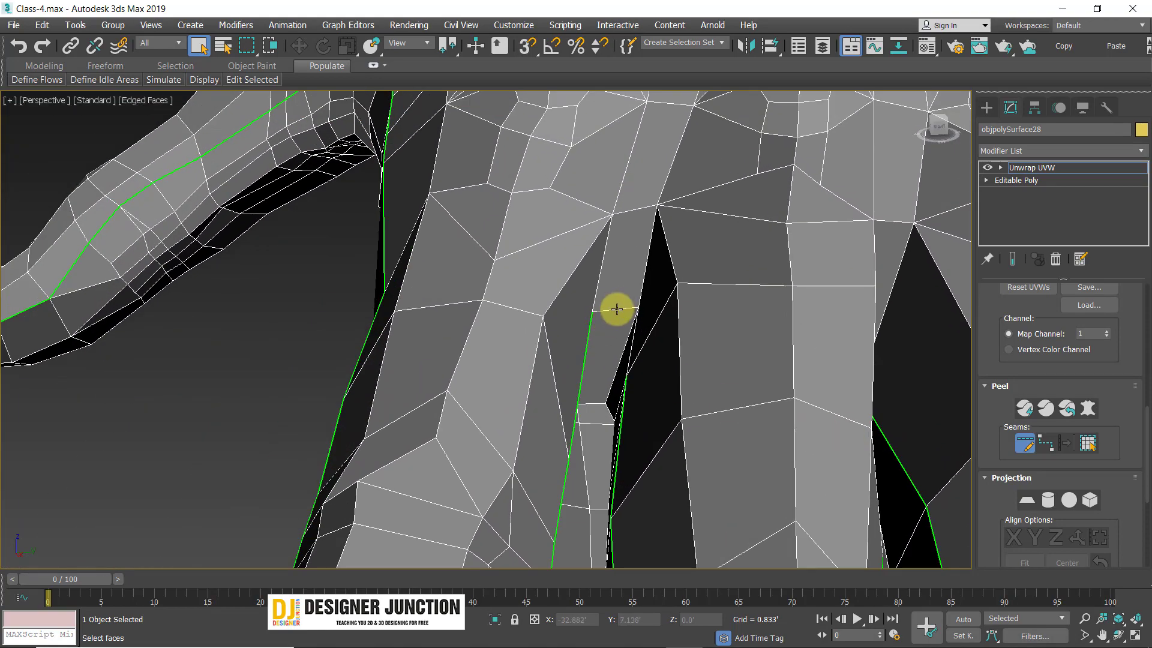
scroll(617, 309, "down", 10)
middle_click_drag(581, 329, 444, 402)
scroll(706, 387, "up", 5)
scroll(789, 323, "down", 2)
middle_click_drag(828, 297, 611, 409)
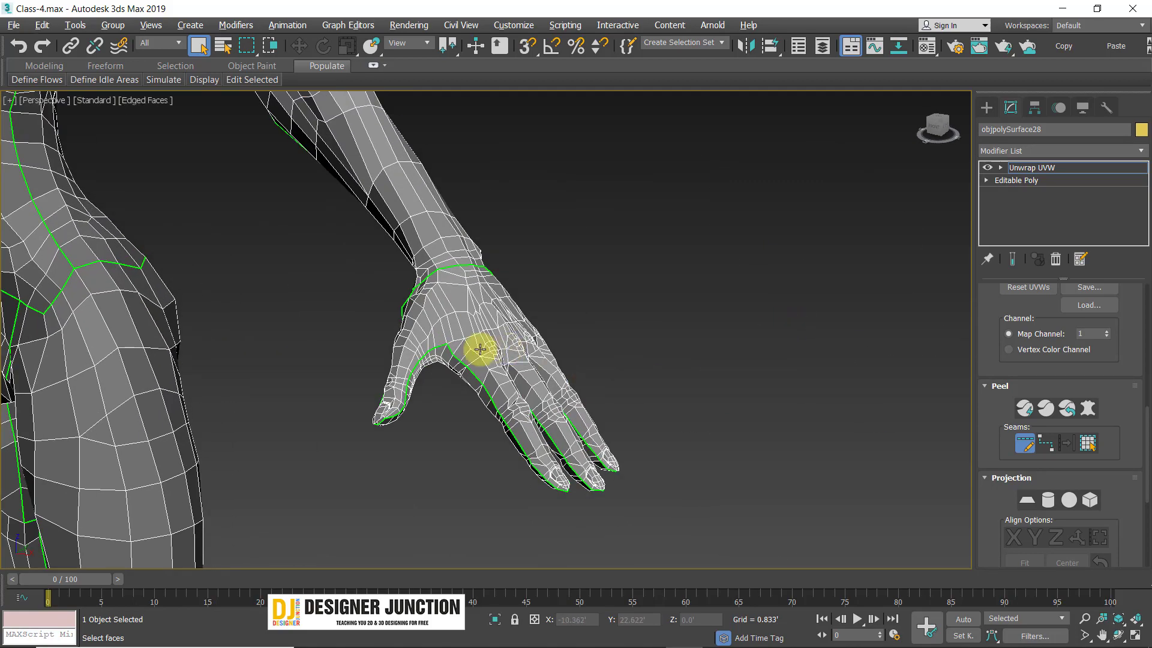
middle_click_drag(480, 349, 372, 355, "alt")
middle_click_drag(288, 292, 714, 278)
middle_click_drag(191, 410, 443, 333)
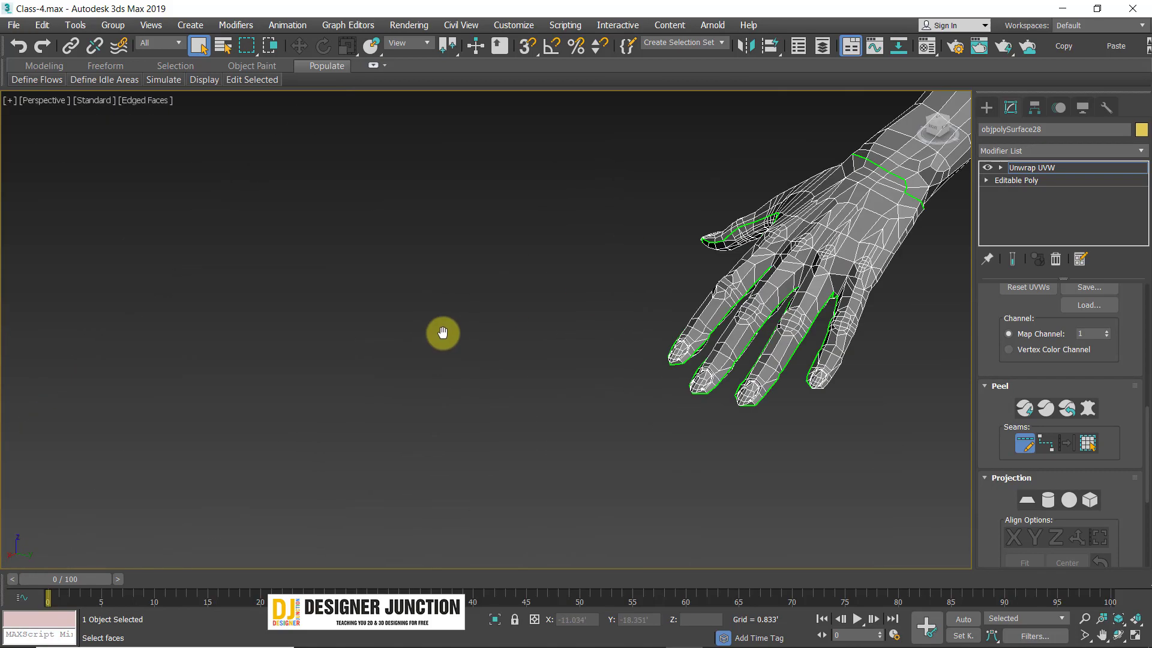
middle_click_drag(666, 318, 264, 399)
middle_click_drag(431, 379, 606, 382, "alt")
middle_click_drag(528, 384, 229, 281)
scroll(586, 267, "up", 2)
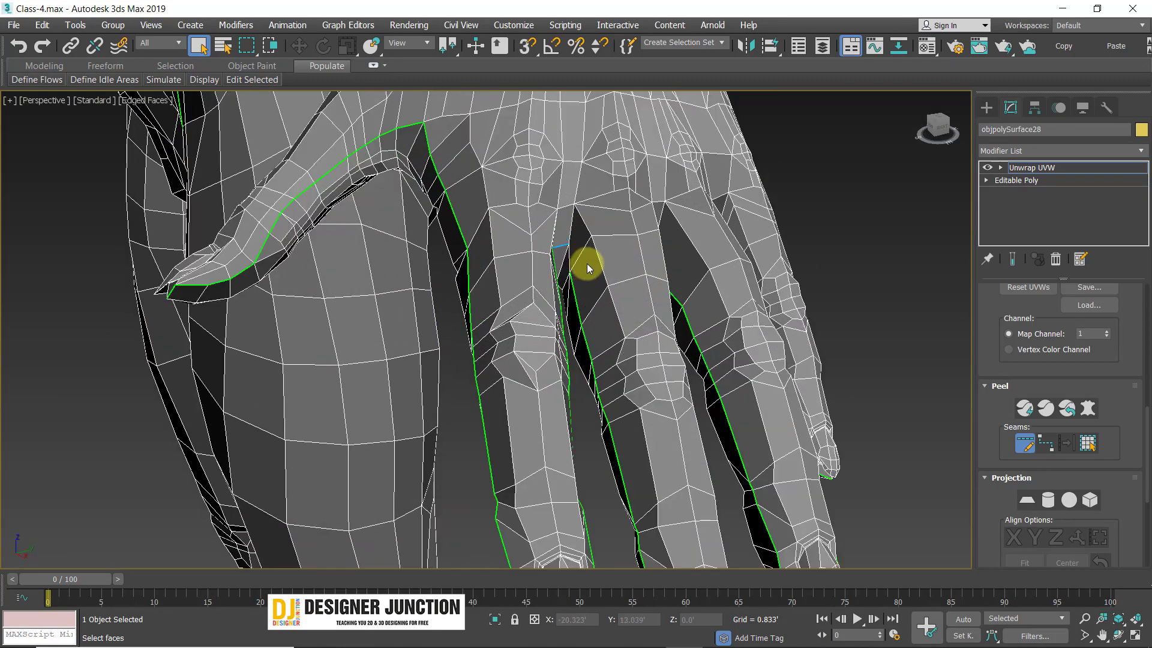
scroll(587, 264, "up", 4)
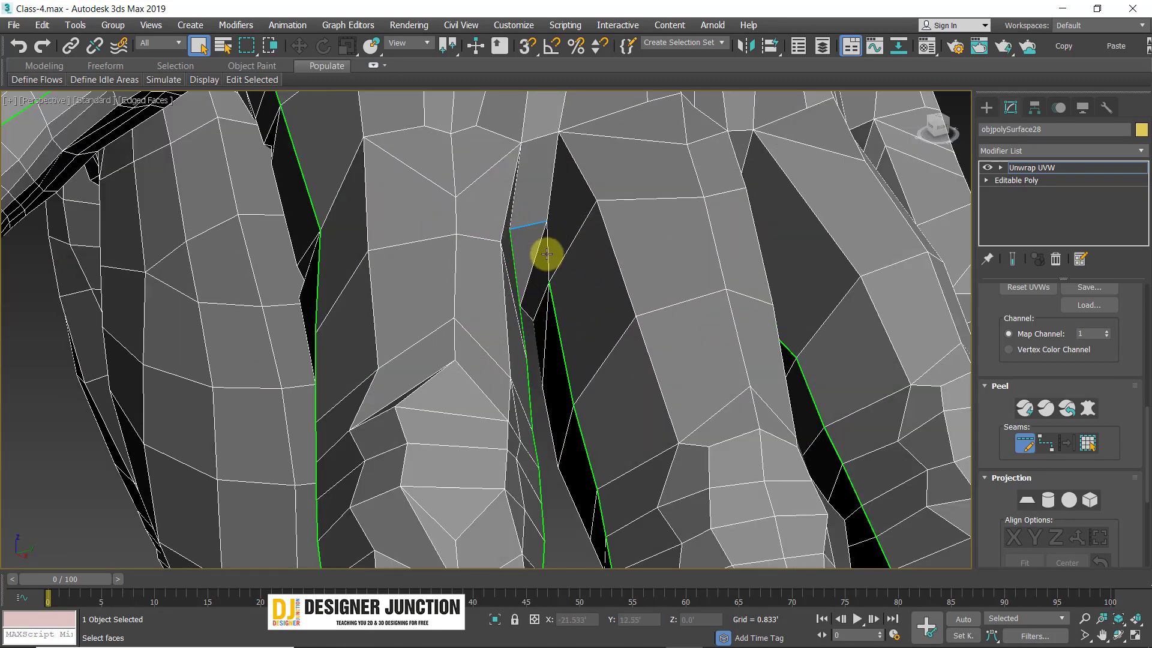
scroll(550, 261, "down", 3)
- Add a seam edge across the web between the ring and little fingers to close the gap in the hand seam
middle_click_drag(525, 256, 258, 316)
scroll(247, 314, "down", 5)
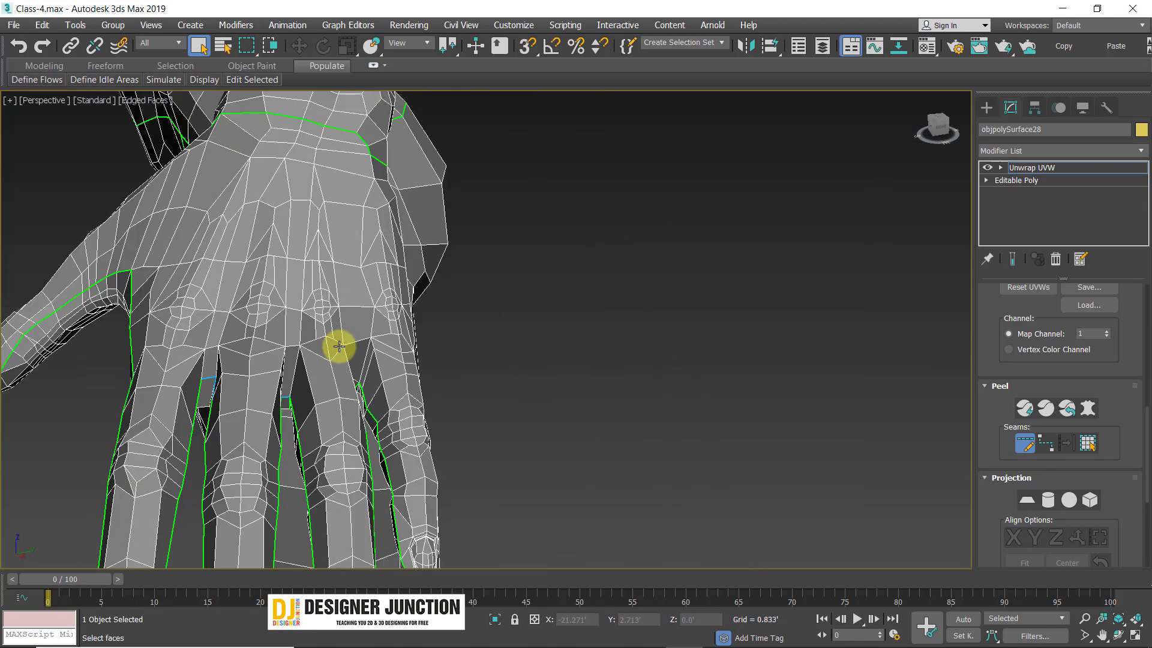
middle_click_drag(339, 346, 728, 460, "alt")
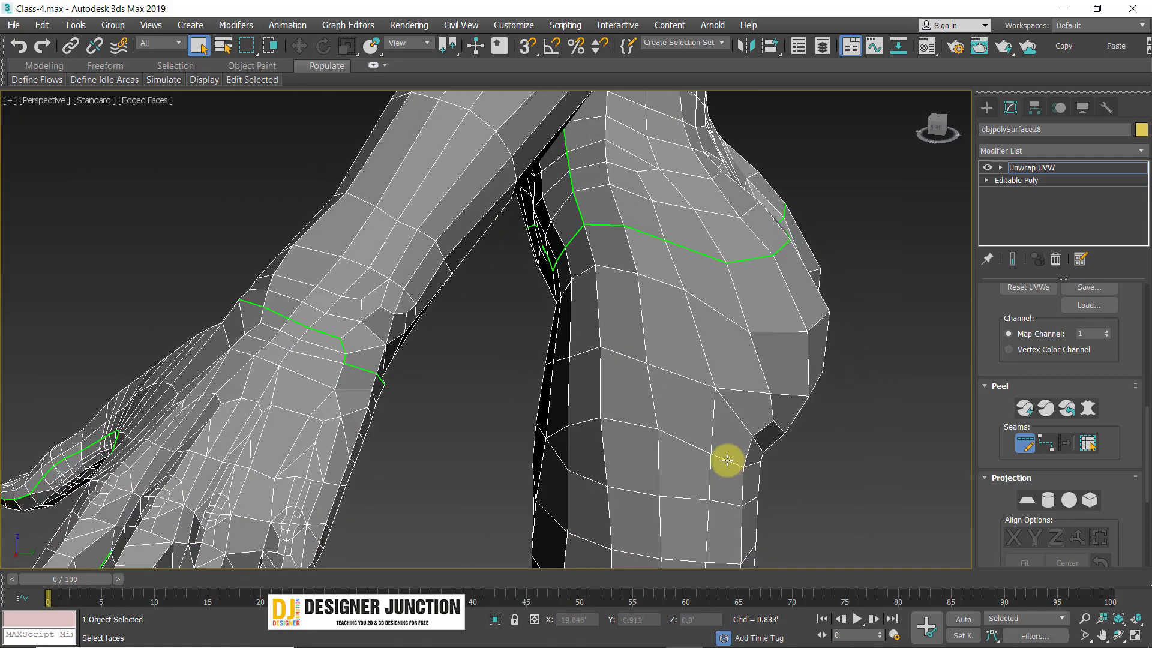
scroll(556, 433, "down", 4)
middle_click_drag(556, 433, 526, 435, "alt")
middle_click_drag(525, 434, 596, 364)
scroll(531, 313, "up", 5)
middle_click_drag(662, 132, 553, 368)
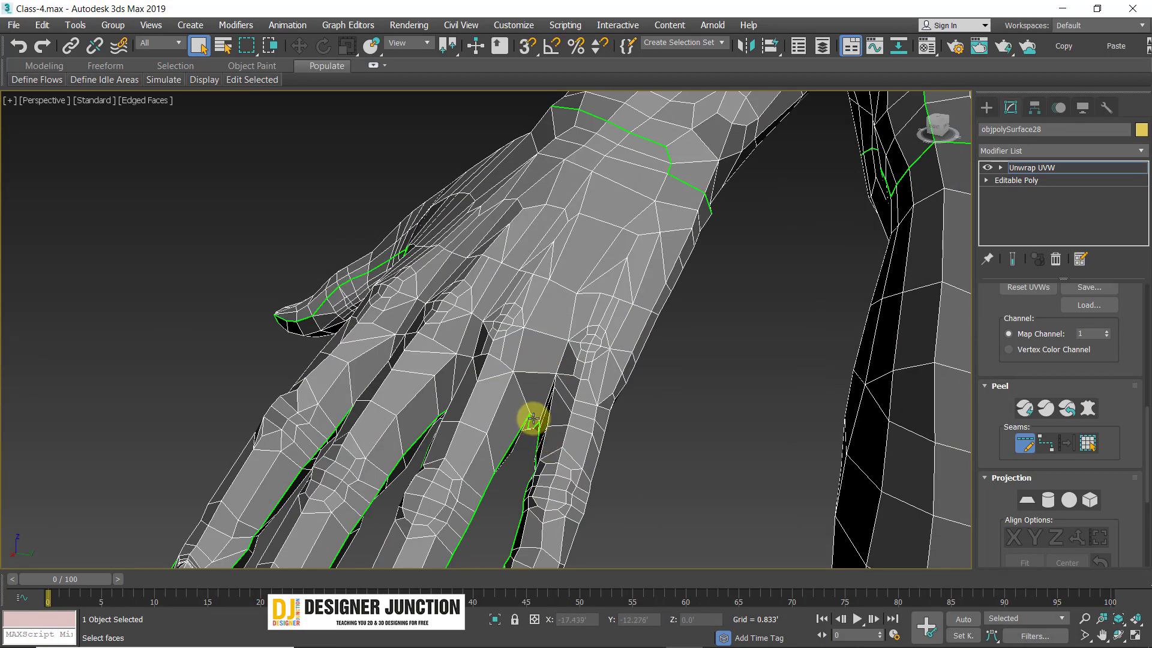
scroll(536, 424, "up", 5)
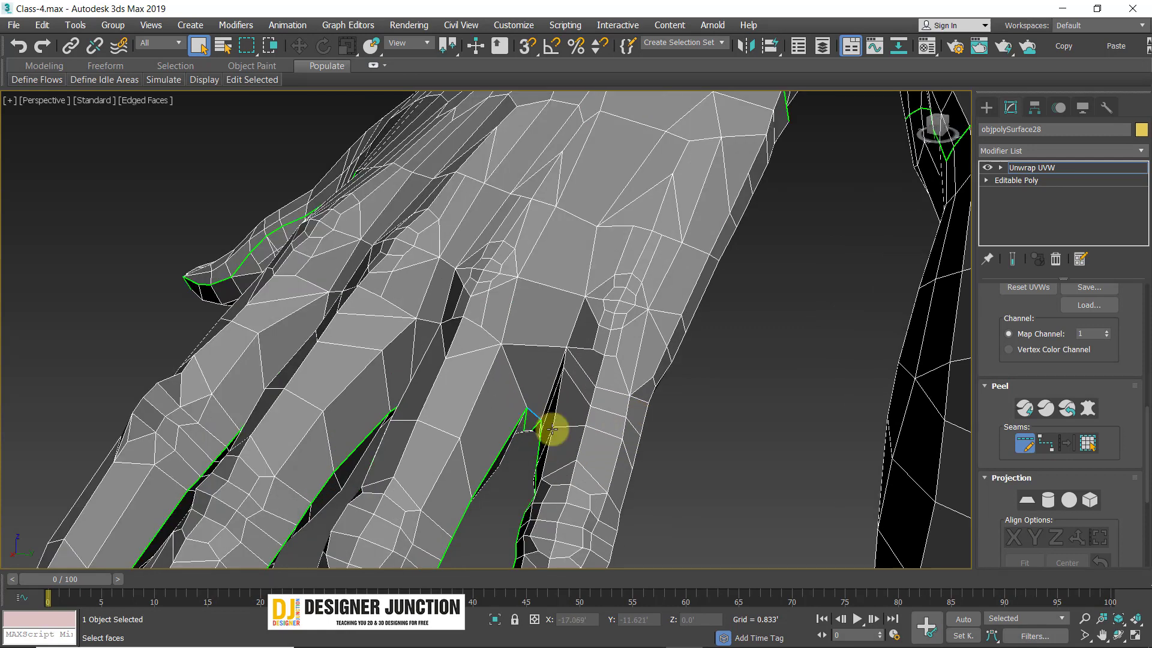
- Check the finger web seams up close and turn off seam editing
middle_click_drag(553, 432, 509, 425)
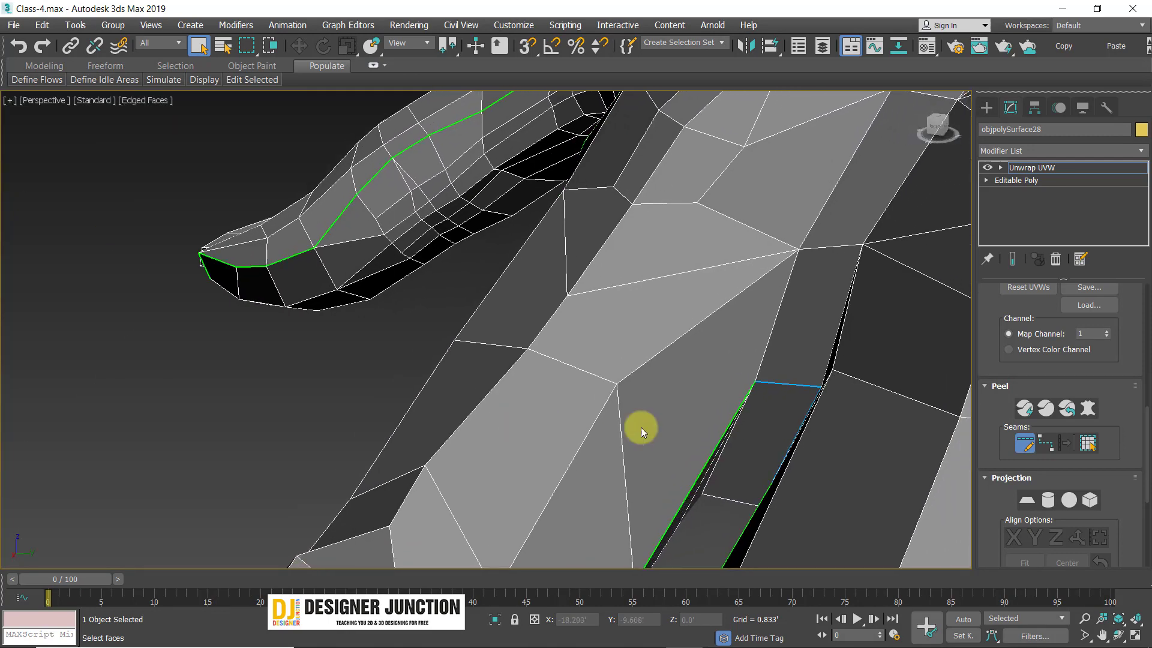
middle_click_drag(664, 382, 278, 310)
middle_click_drag(815, 445, 436, 323)
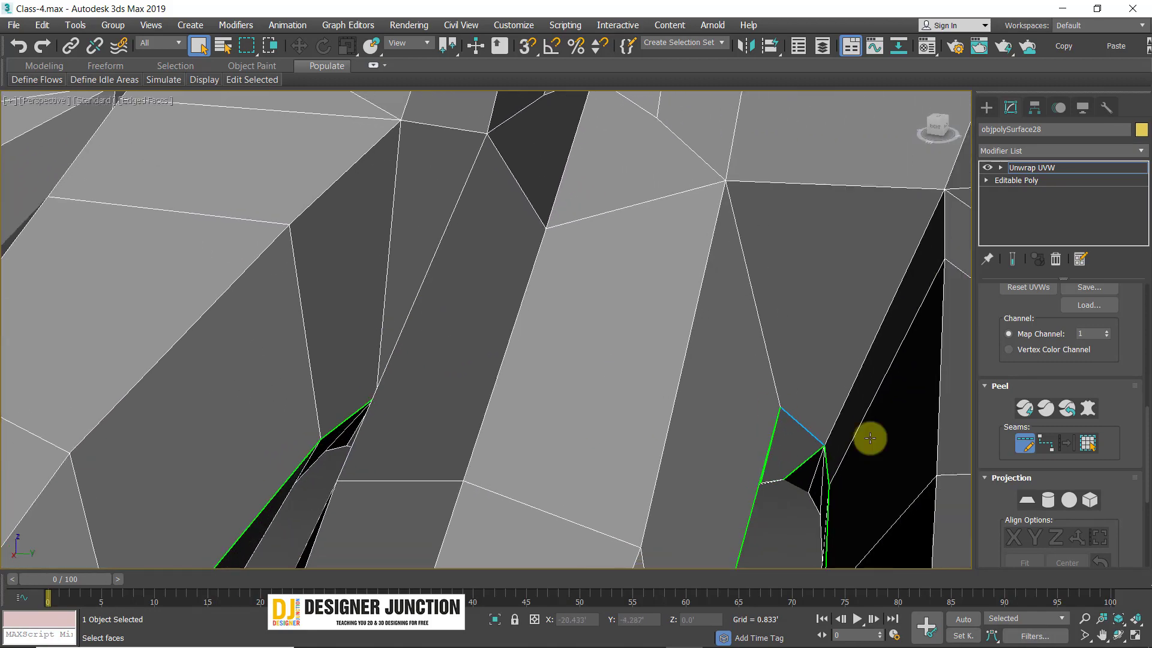
middle_click_drag(869, 439, 593, 364)
scroll(747, 392, "down", 5)
scroll(758, 372, "down", 6)
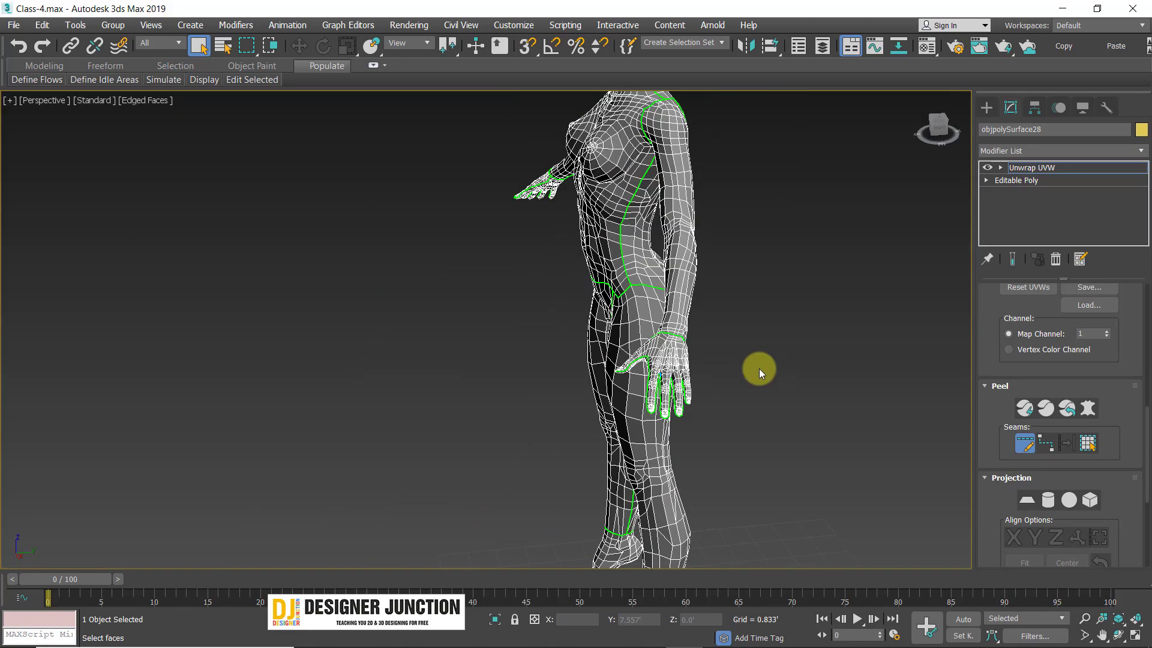
left_click(1020, 170)
- Reset the peel and unwrap the body again along the updated seams using Peel Mode and Quick Peel
middle_click_drag(951, 258, 933, 430, "alt")
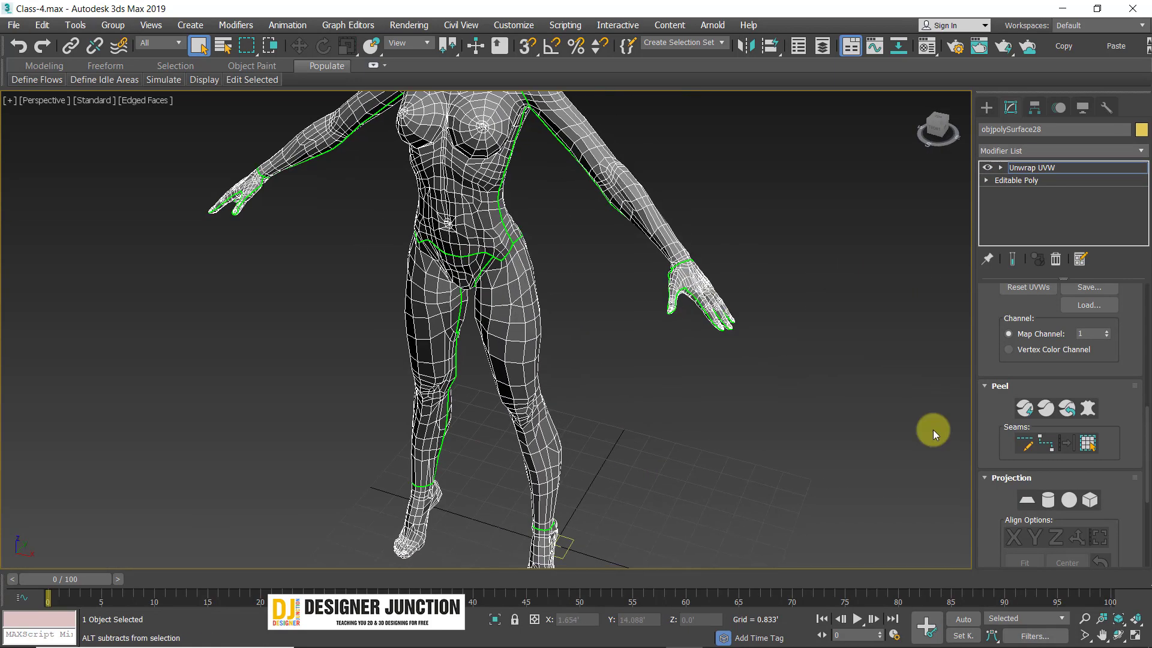
left_click(1063, 419)
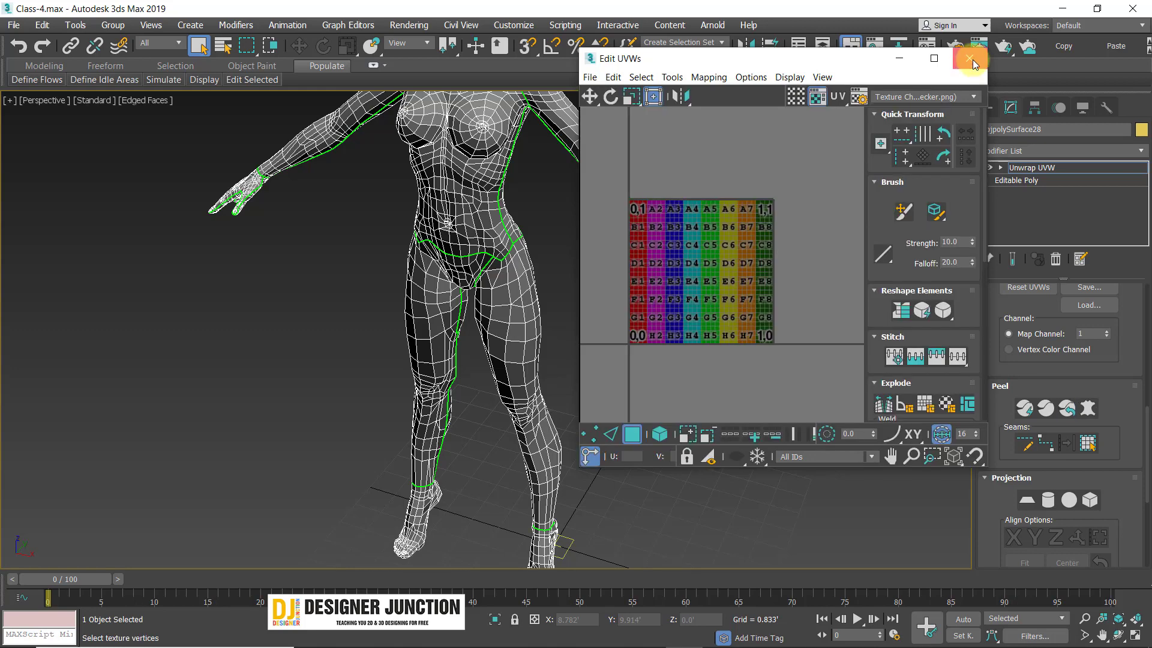
left_click(970, 58)
left_click(1046, 408)
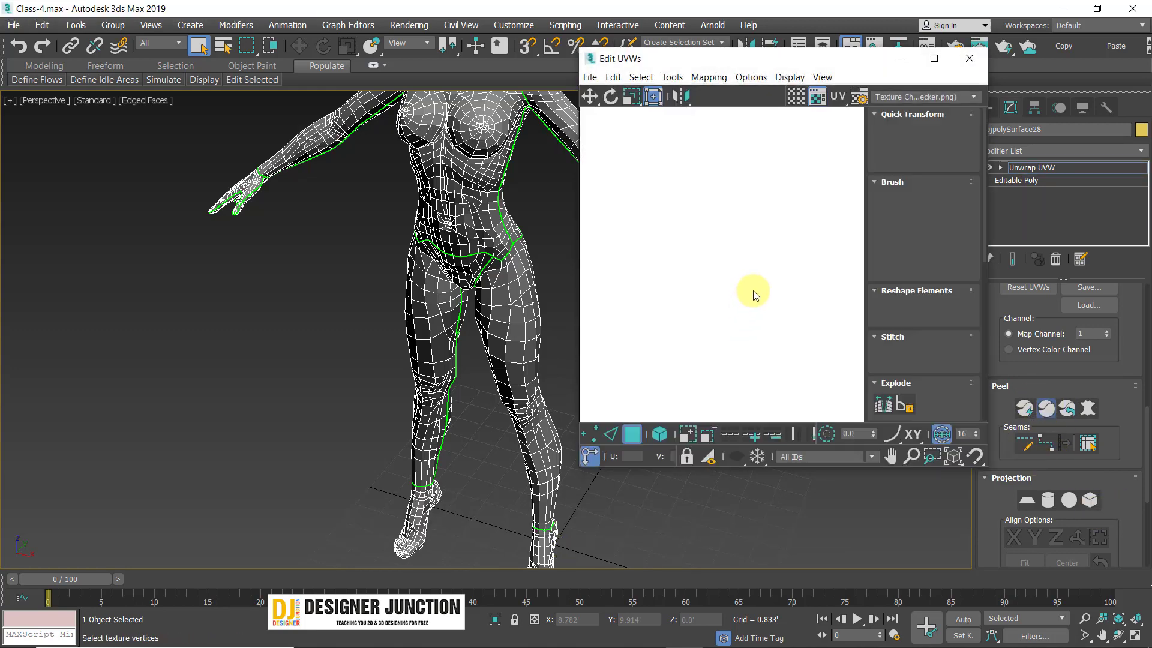
scroll(665, 264, "up", 3)
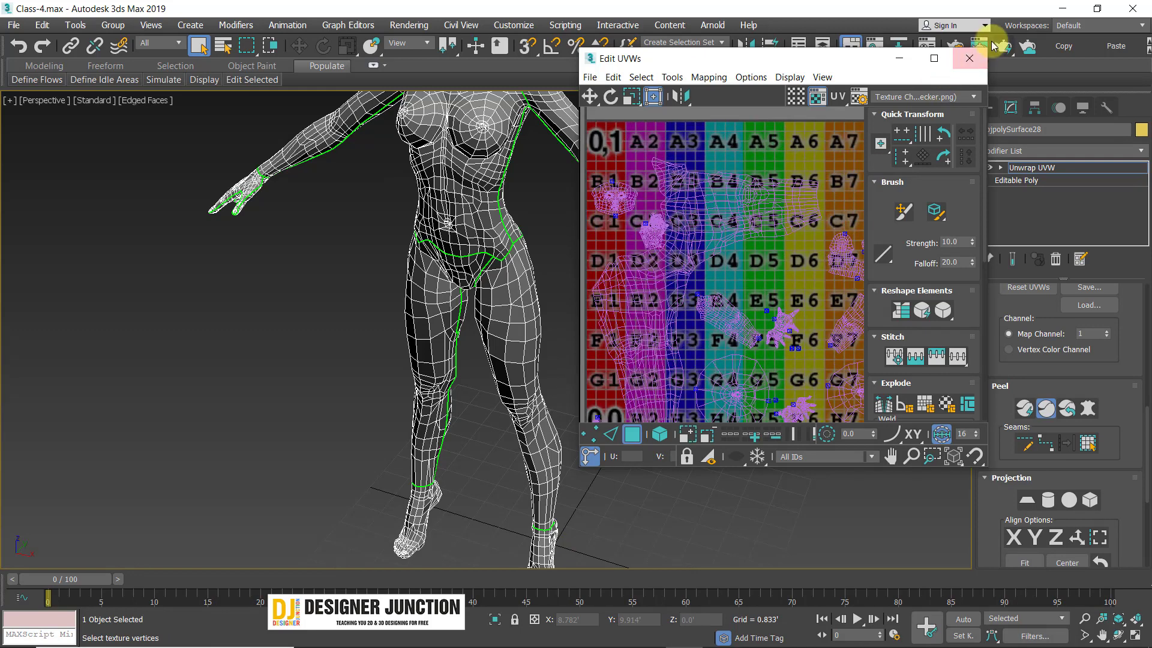
left_click(969, 58)
left_click(1024, 408)
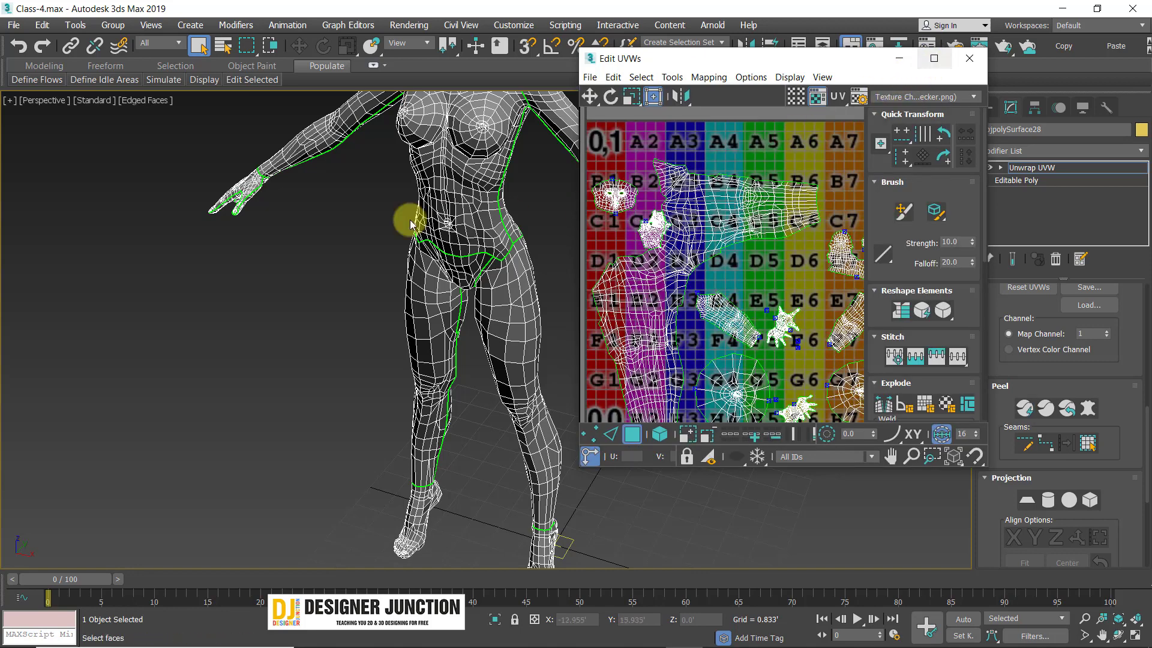
- Switch the displayed map to CheckerPattern and hide the edged faces on the model
scroll(337, 283, "down", 5)
left_click(933, 96)
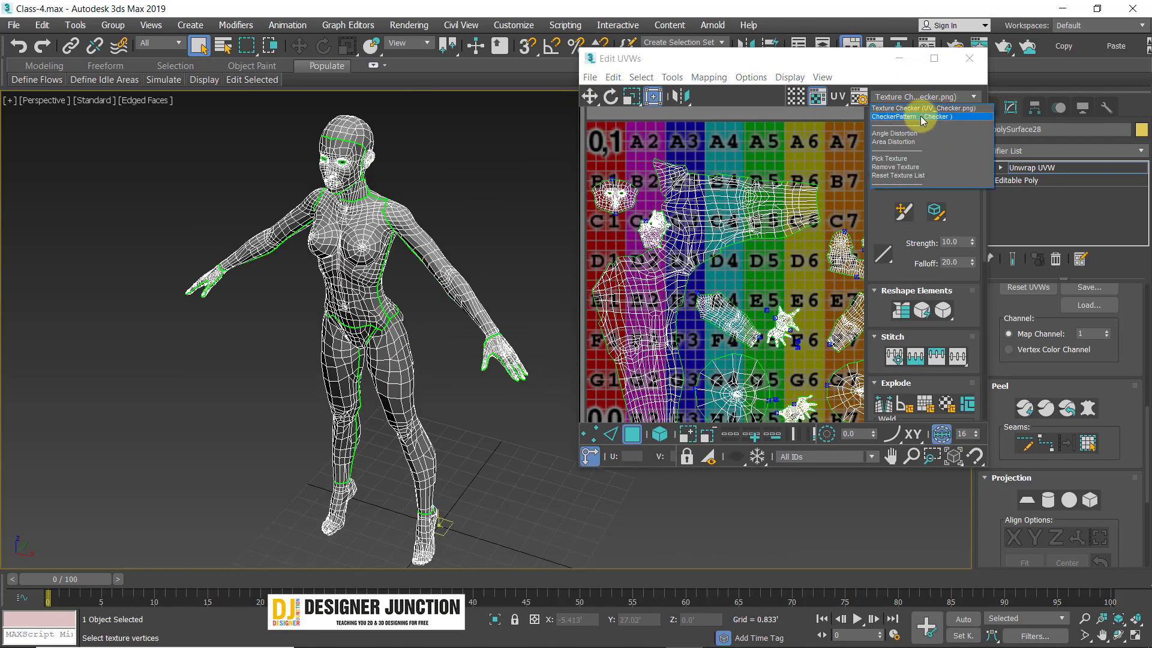
left_click(903, 109)
mouse_move(360, 321)
middle_mouse_down("alt")
mouse_move(395, 321)
mouse_move(365, 312)
middle_mouse_up("alt")
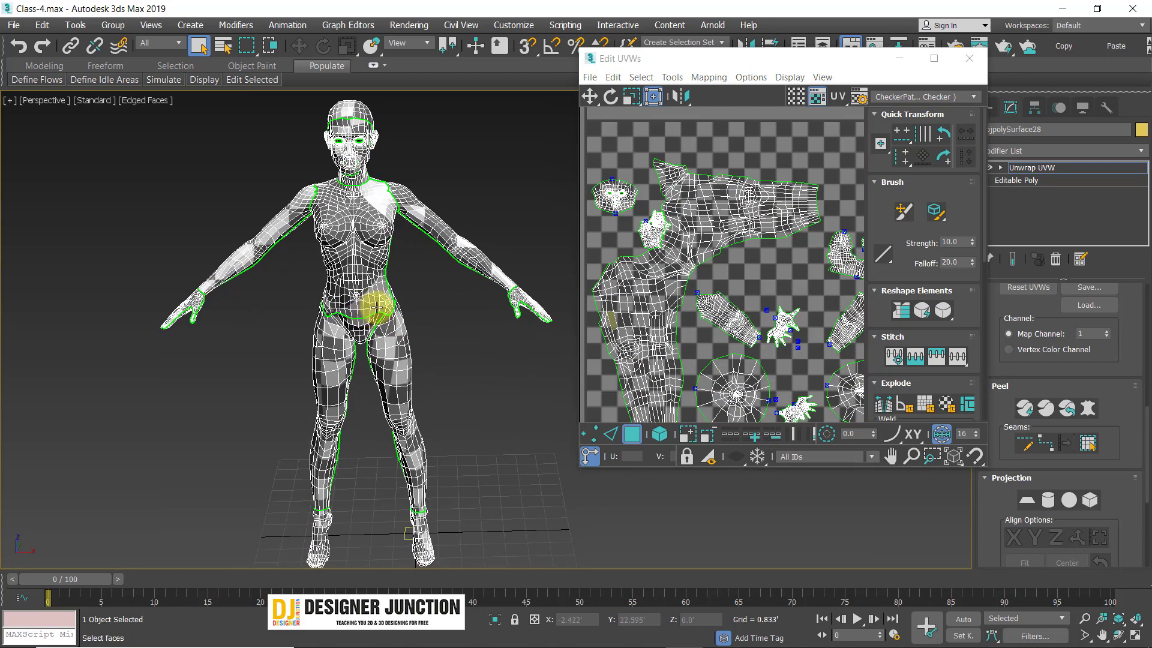
key("F4")
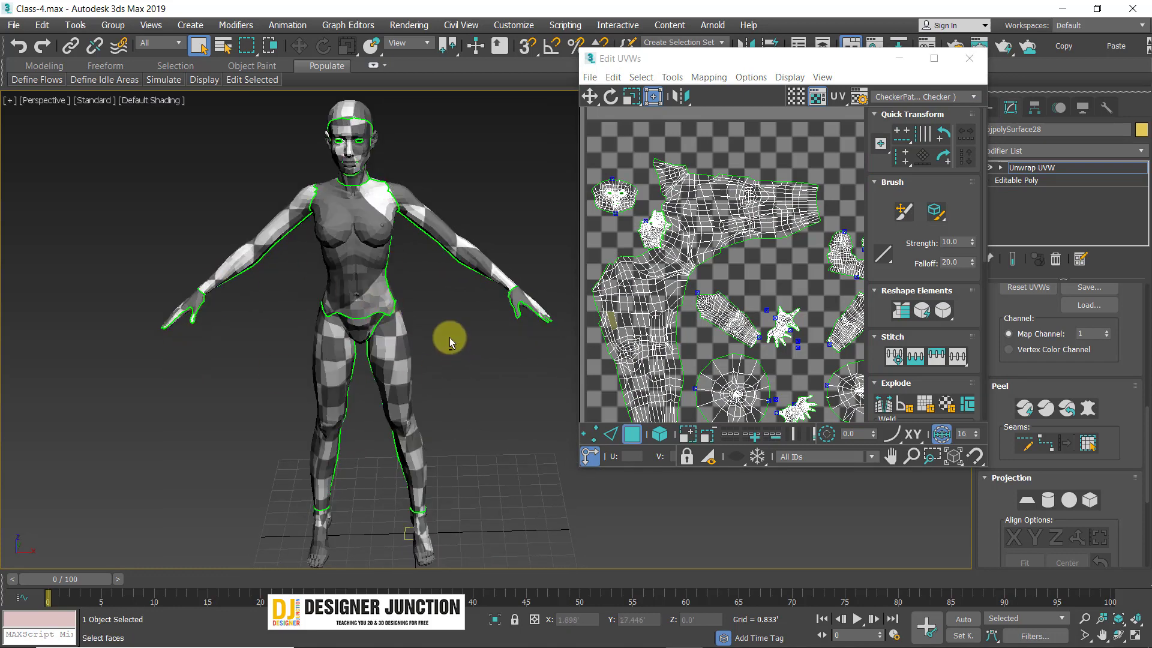
- Examine the checker pattern across the legs, hips and back of the model for stretching and size differences
middle_click_drag(450, 340, 324, 381, "alt")
scroll(396, 381, "up", 5)
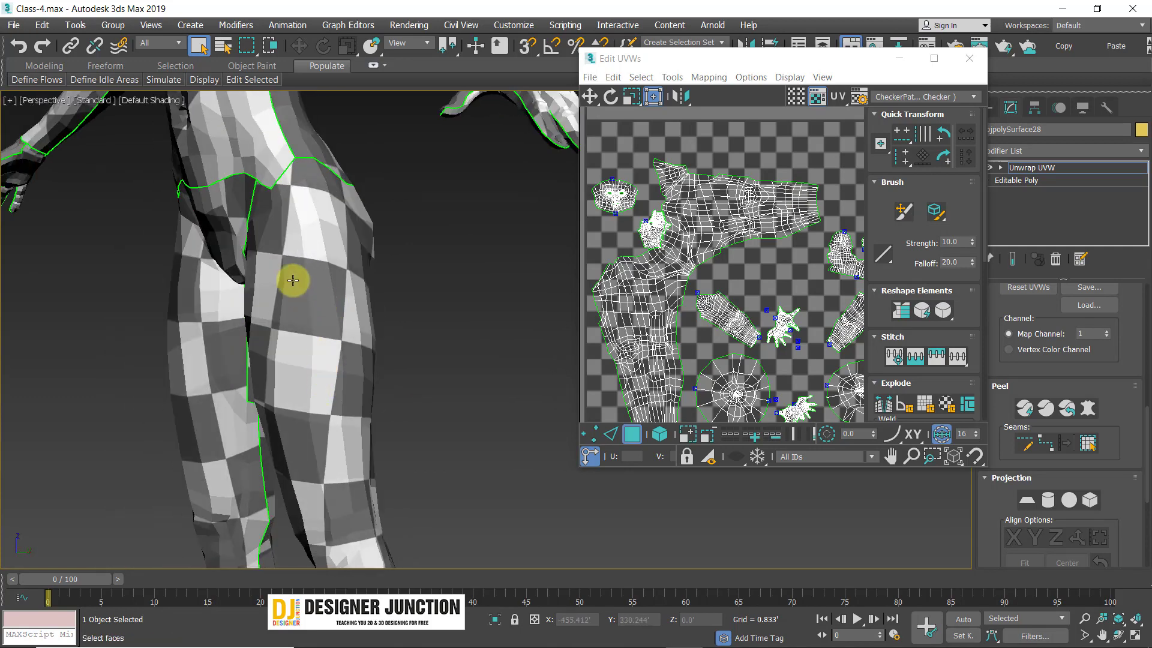
middle_click_drag(291, 344, 368, 180, "alt")
middle_click_drag(381, 386, 389, 337, "alt")
scroll(308, 360, "down", 5)
middle_click_drag(360, 348, 384, 485)
mouse_move(352, 295)
middle_mouse_down("alt")
mouse_move(349, 225)
mouse_move(283, 290)
mouse_move(336, 288)
middle_mouse_up("alt")
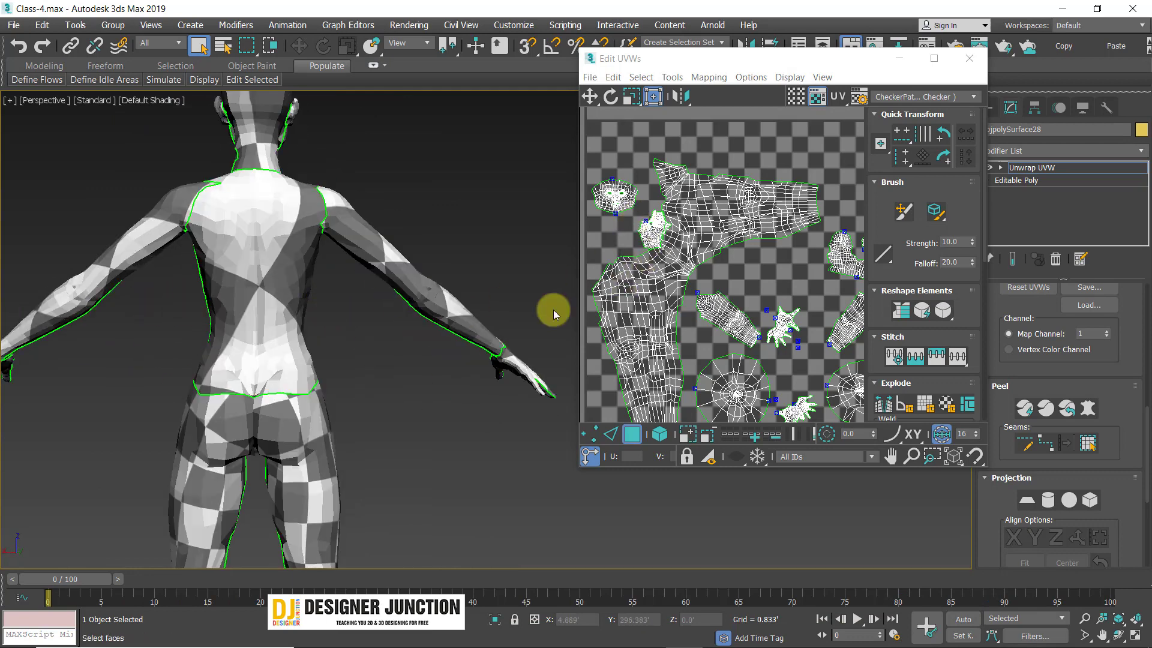
scroll(745, 257, "down", 3)
- Turn on element selection in the UV editor and select the joined torso and leg UV shell
left_click(269, 294)
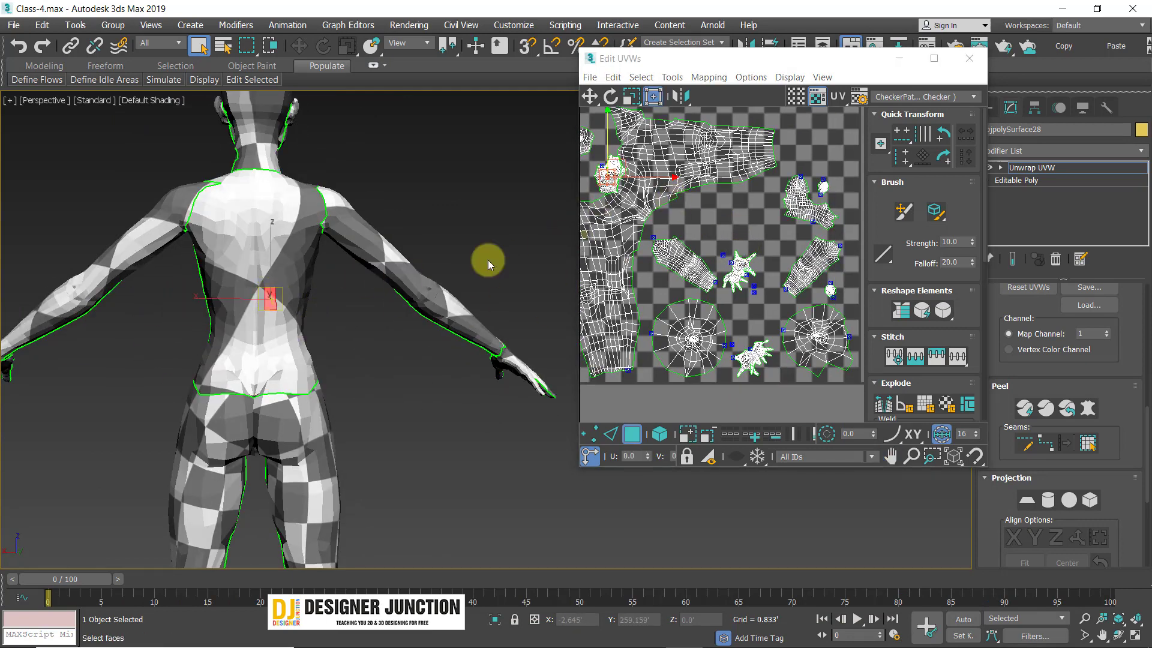
scroll(601, 170, "up", 5)
middle_click_drag(602, 170, 696, 252)
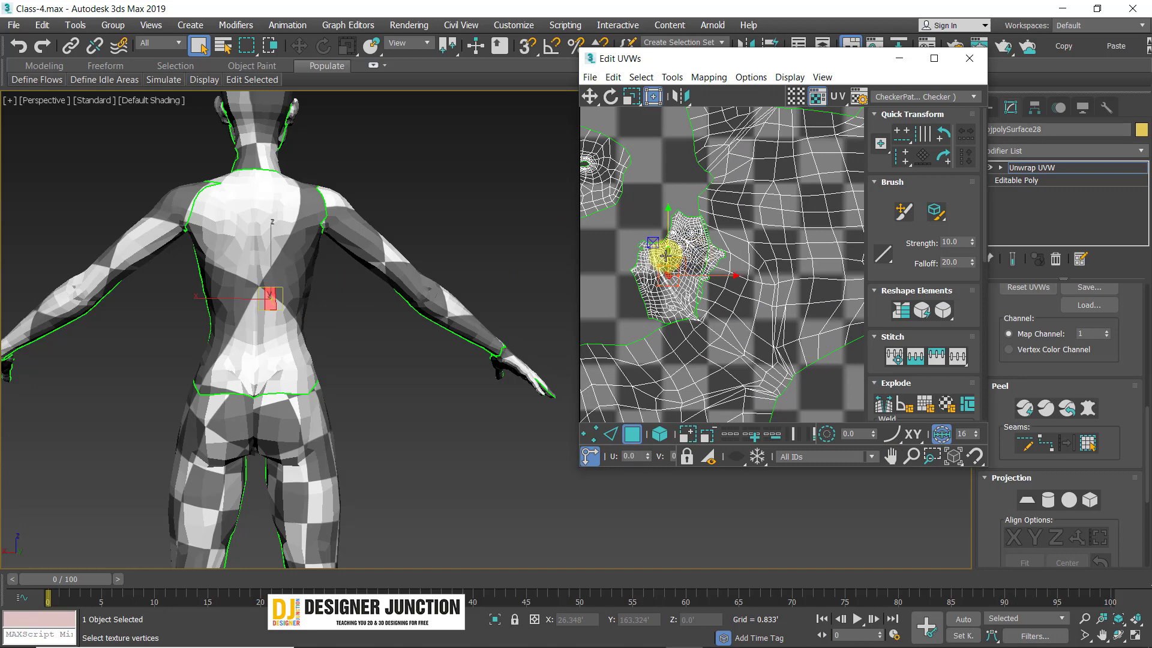
scroll(663, 257, "down", 4)
left_click(666, 435)
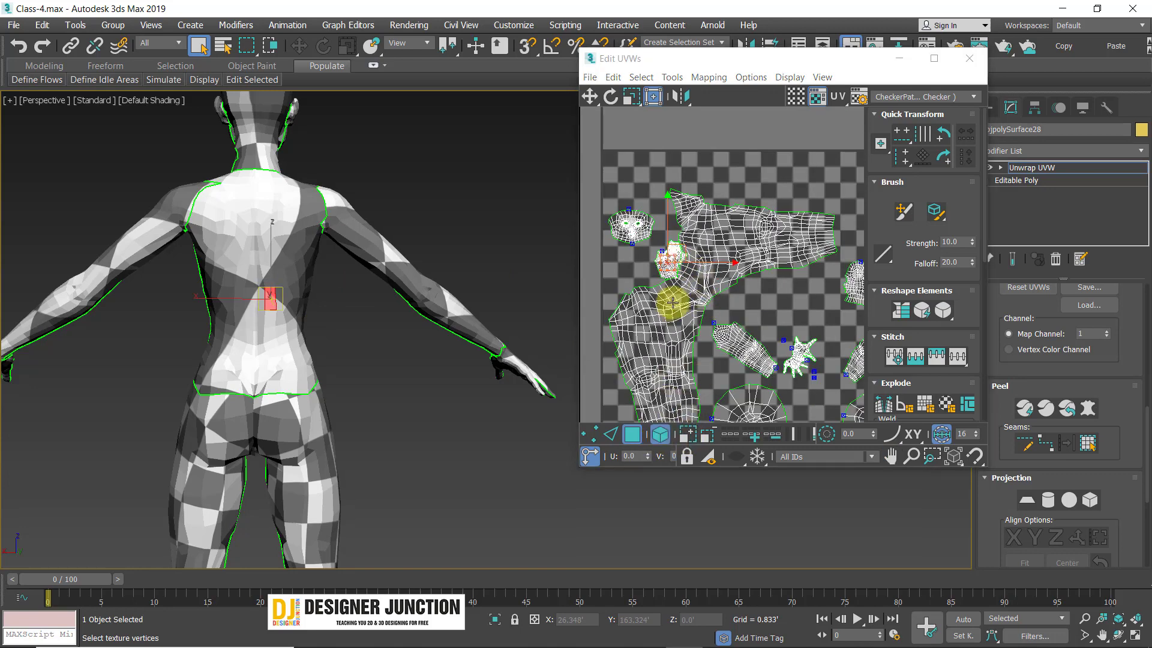
double_click(663, 257)
scroll(658, 283, "down", 3)
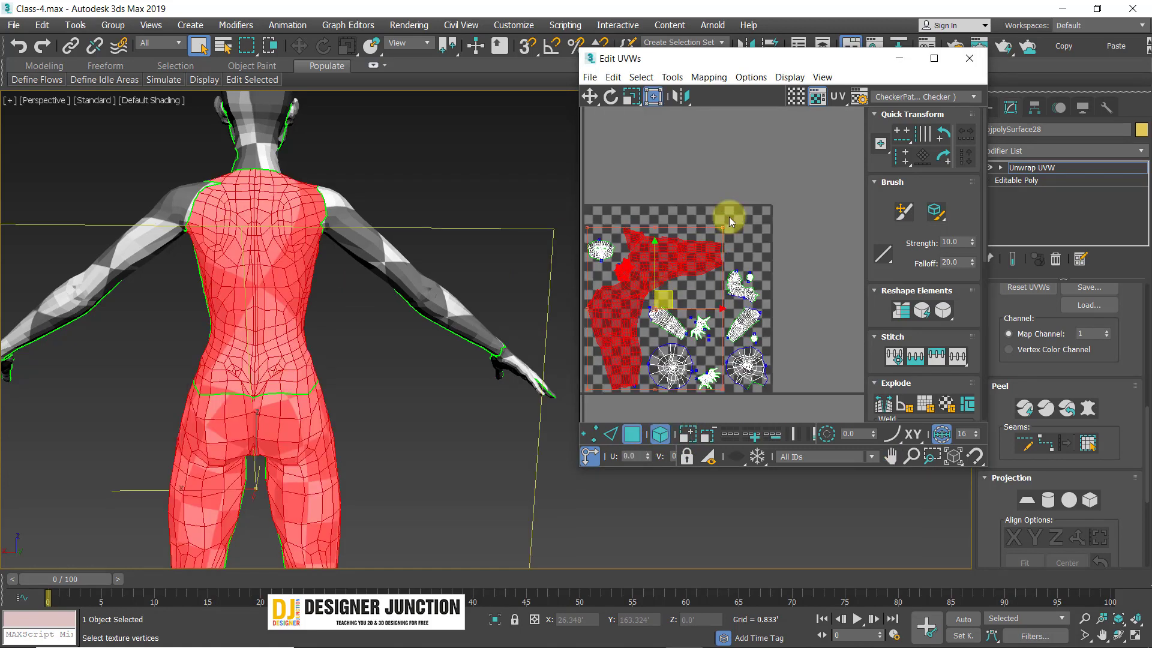
- Move the selected torso and leg UV shell up out of the other shells, above the checker tile, and clear the selection
left_click(755, 191)
left_click(684, 273)
scroll(686, 276, "down", 2)
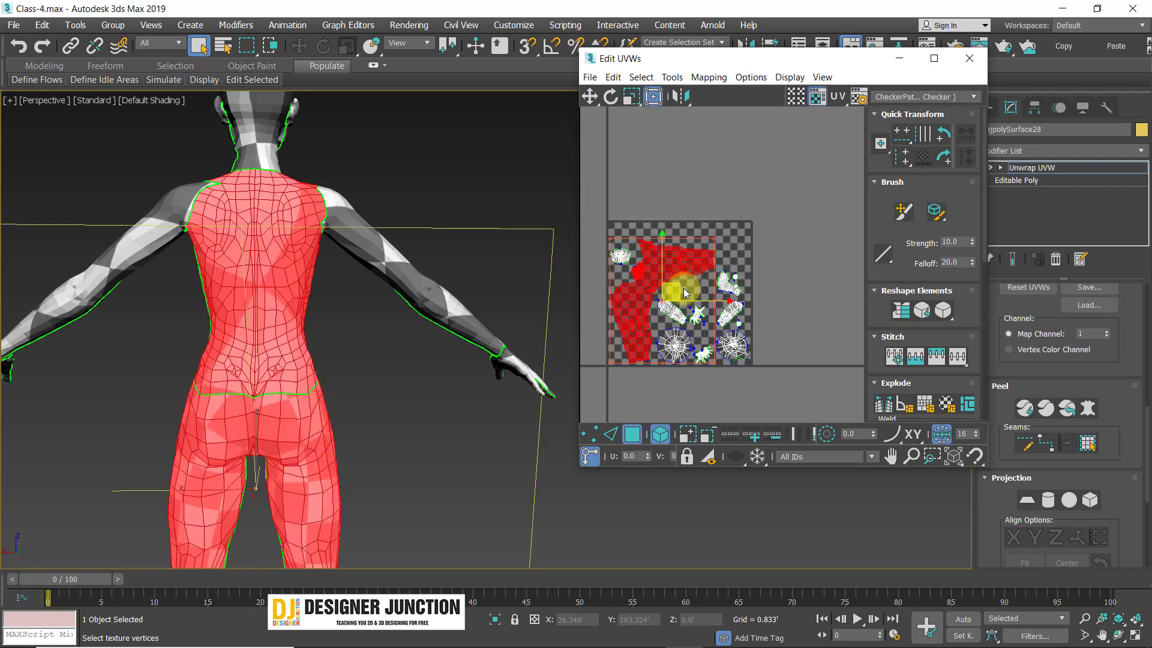
left_click_drag(685, 293, 739, 174)
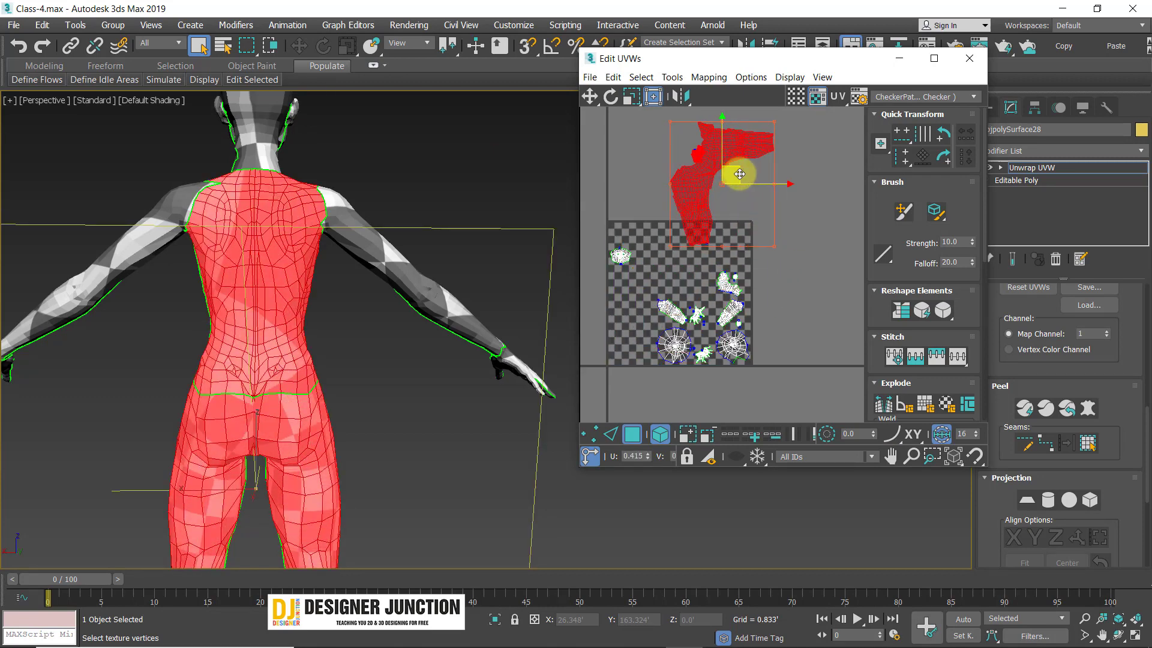
left_click(781, 248)
- Examine the torso portion of the UV shell and the matching hip seam on the model's back up close
scroll(689, 141, "up", 6)
middle_click_drag(689, 141, 687, 305)
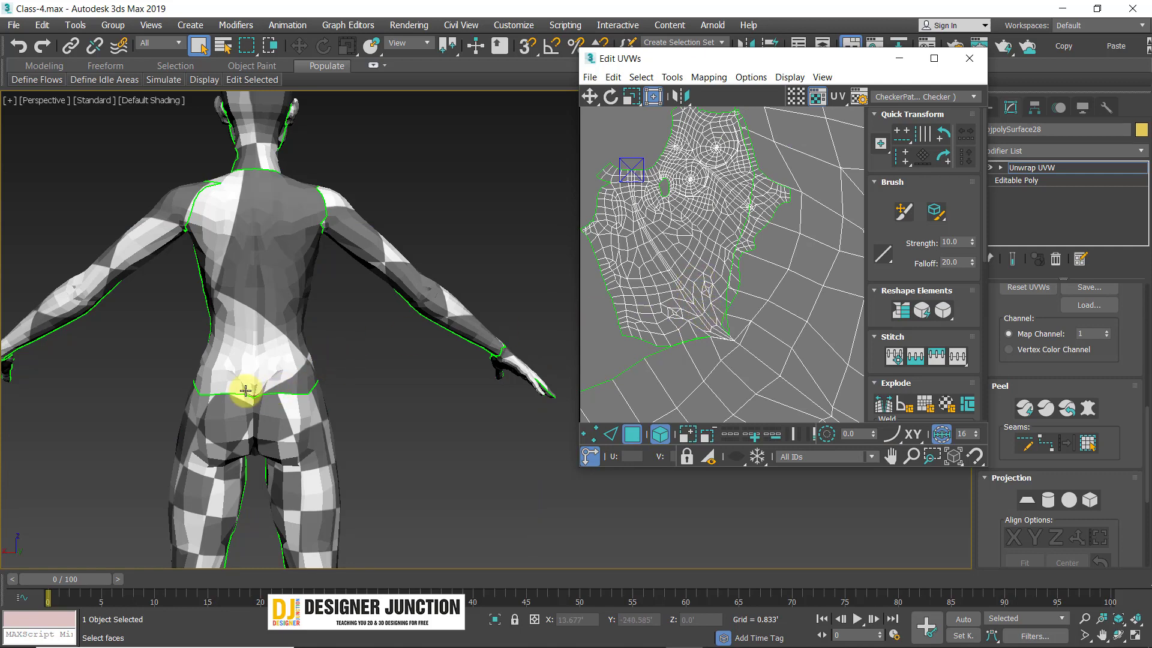
middle_click_drag(246, 390, 192, 404, "alt")
scroll(334, 393, "up", 4)
scroll(196, 403, "up", 5)
scroll(196, 403, "down", 5)
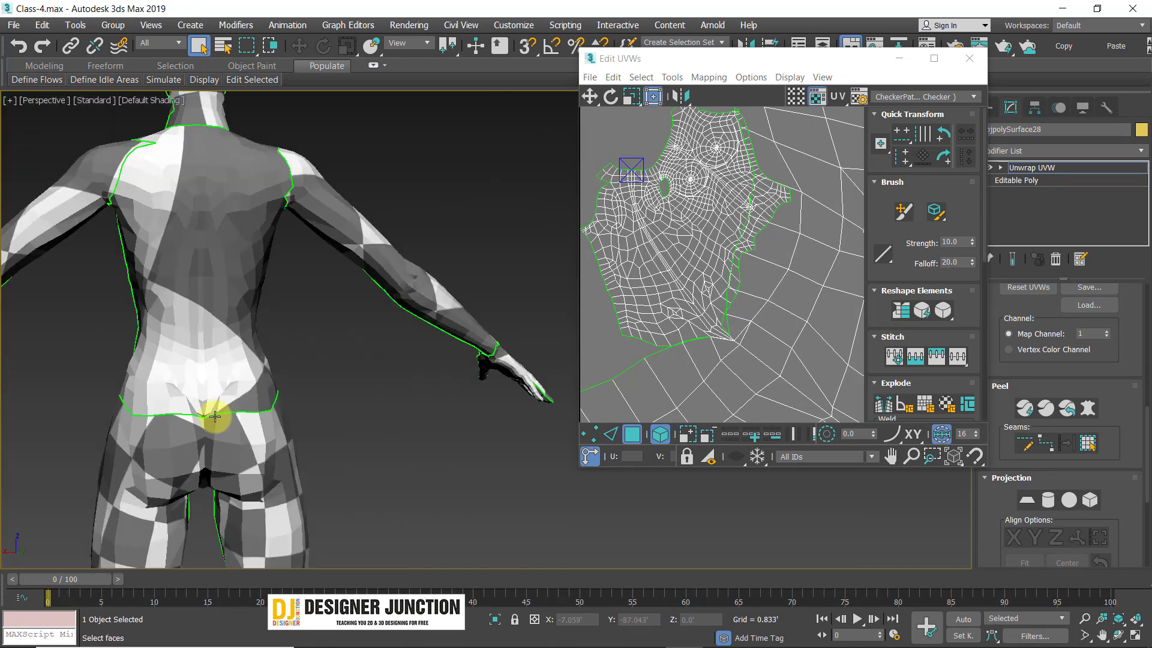
- Maximize the UV editor and bring all of the UV shells into view
middle_click_drag(259, 285, 244, 306, "alt")
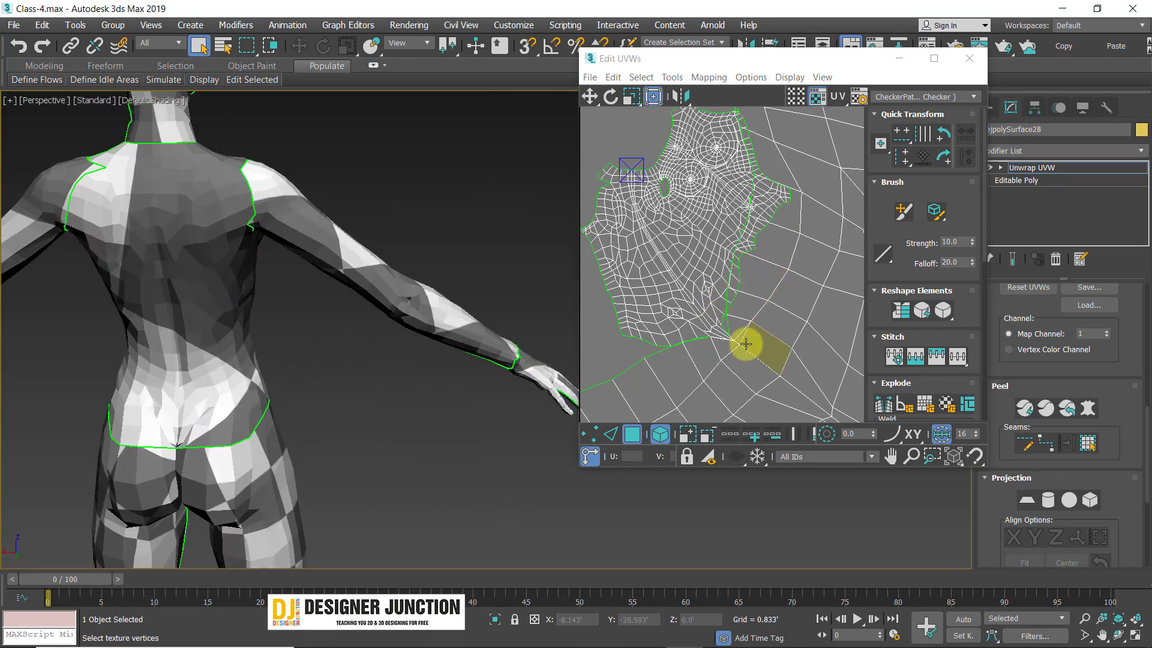
scroll(707, 249, "down", 3)
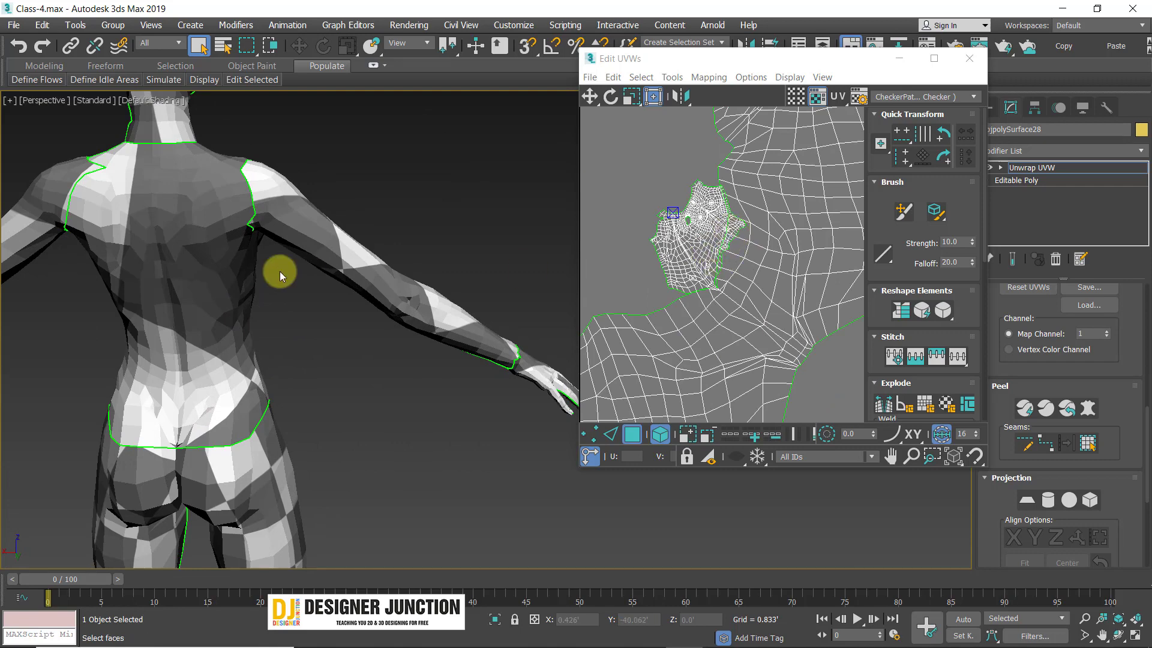
right_click(689, 275)
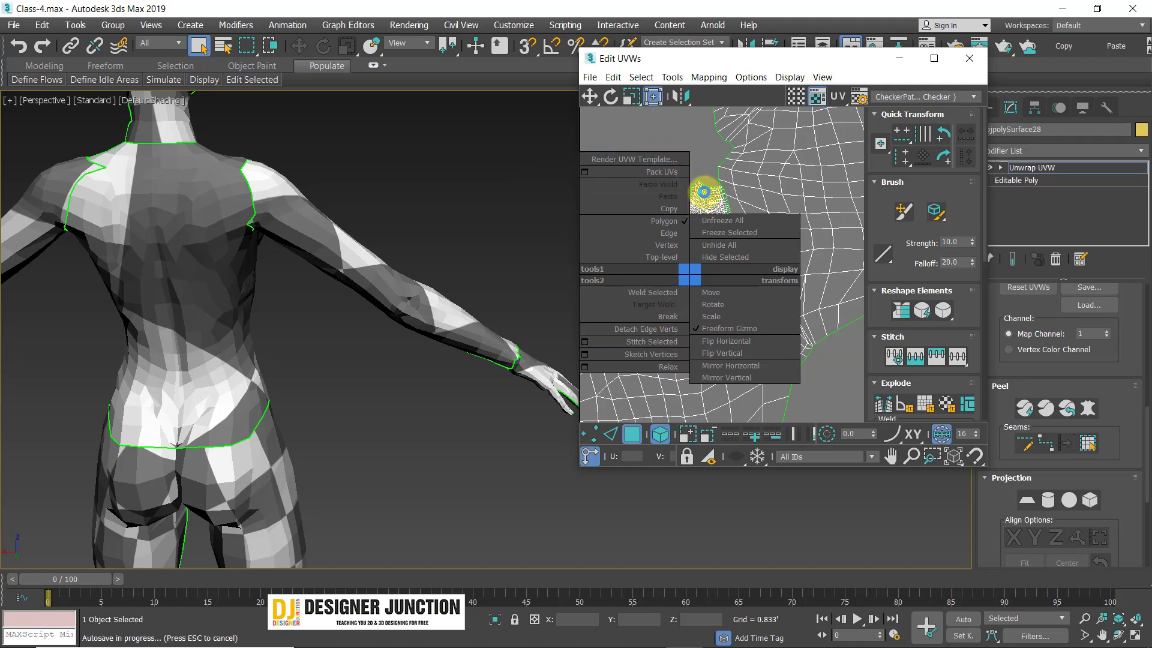
scroll(706, 162, "down", 5)
left_click(934, 58)
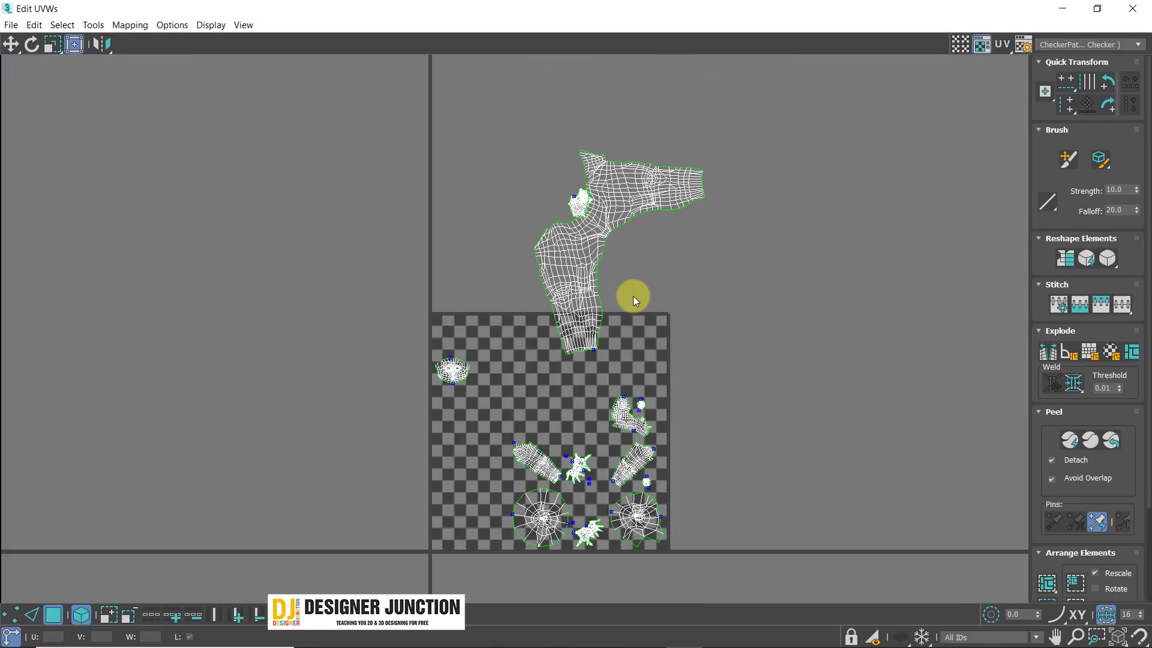
- Move the two large round UV shells out of the checker tile, one to each side of it
scroll(594, 298, "up", 3)
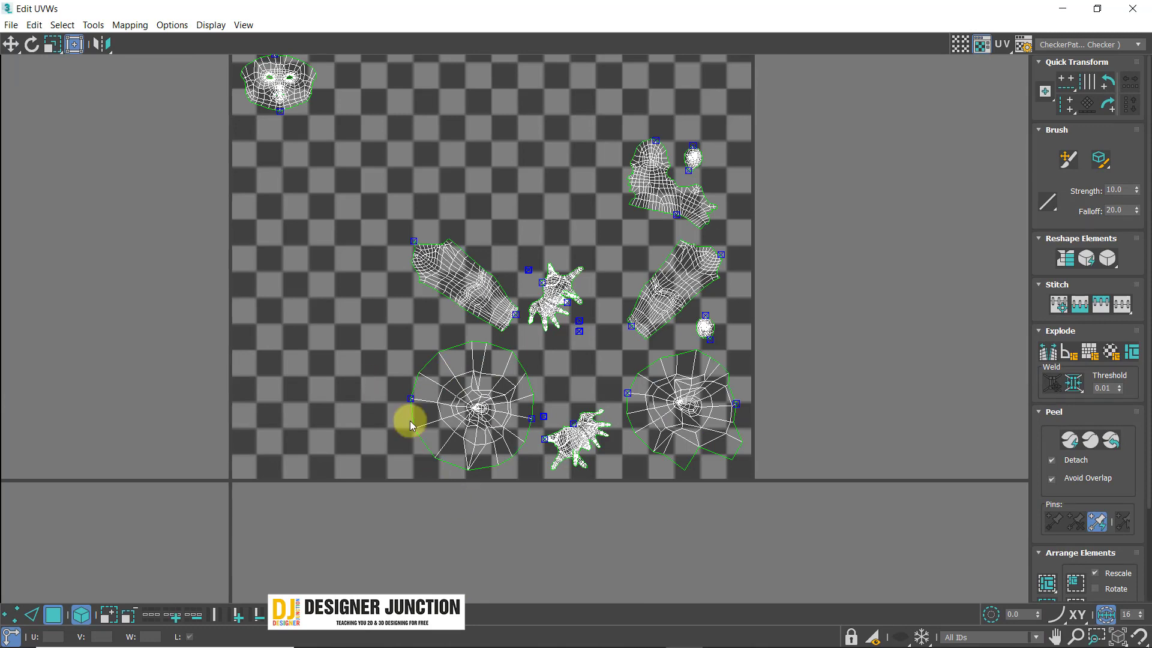
left_click_drag(410, 425, 35, 318)
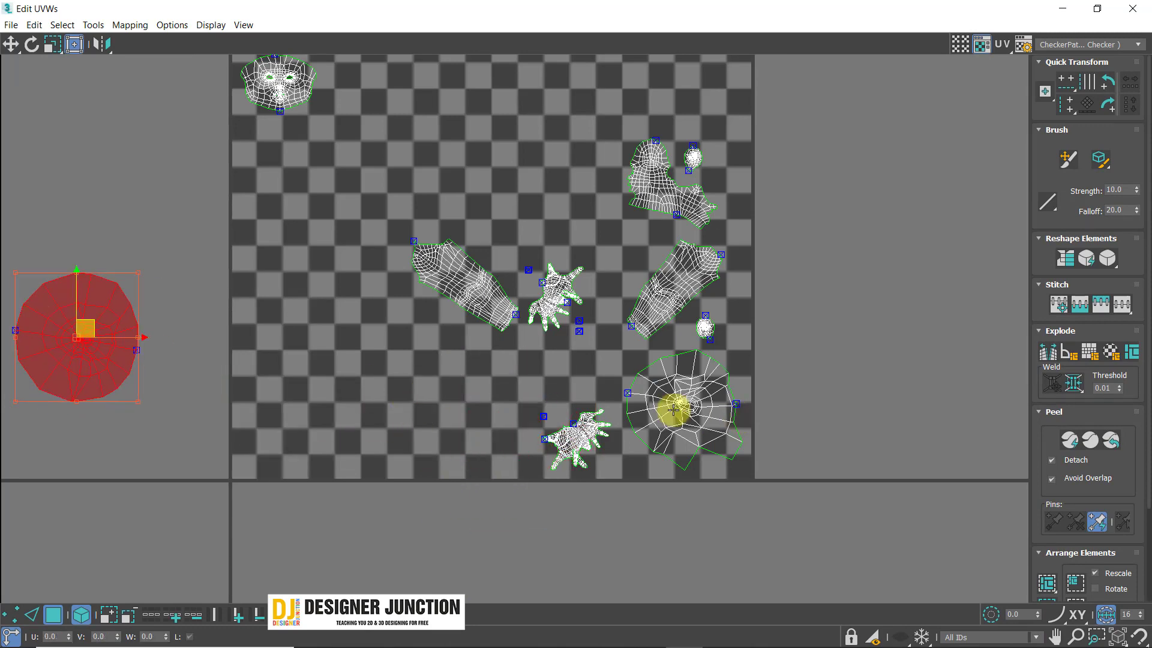
left_click_drag(673, 410, 902, 291)
- Examine the two hand shells and the neighbouring arm shells up close in the UV layout
left_click(586, 443)
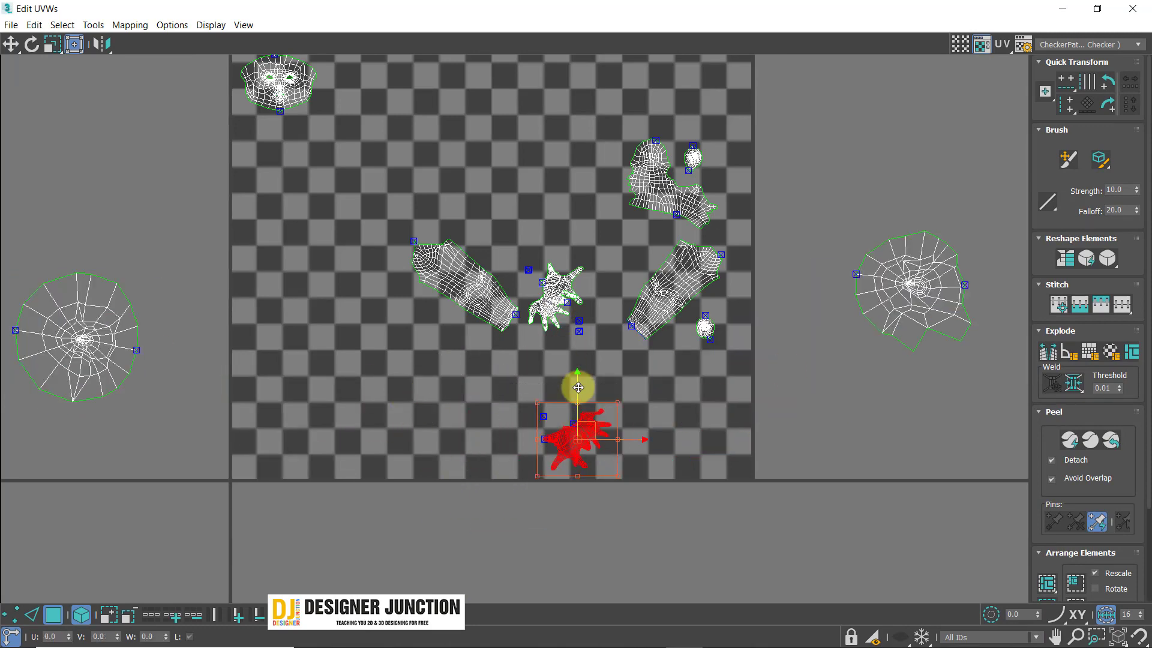
scroll(582, 447, "up", 5)
left_click(660, 430)
middle_click_drag(487, 160, 489, 361)
scroll(522, 200, "down", 4)
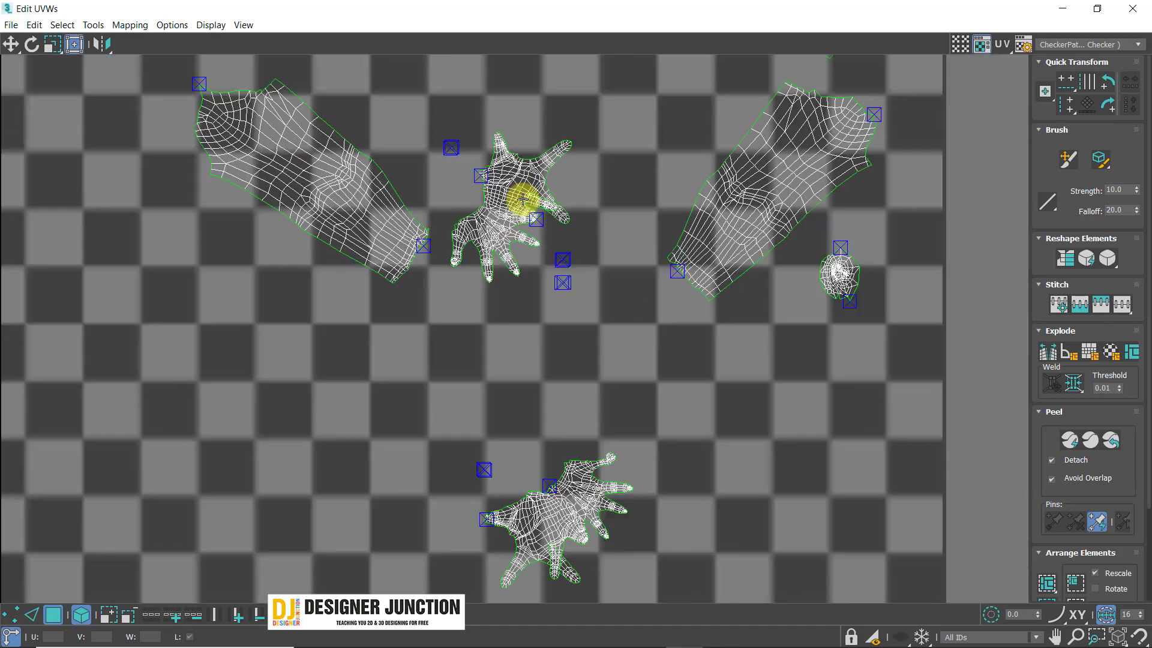
scroll(523, 209, "up", 2)
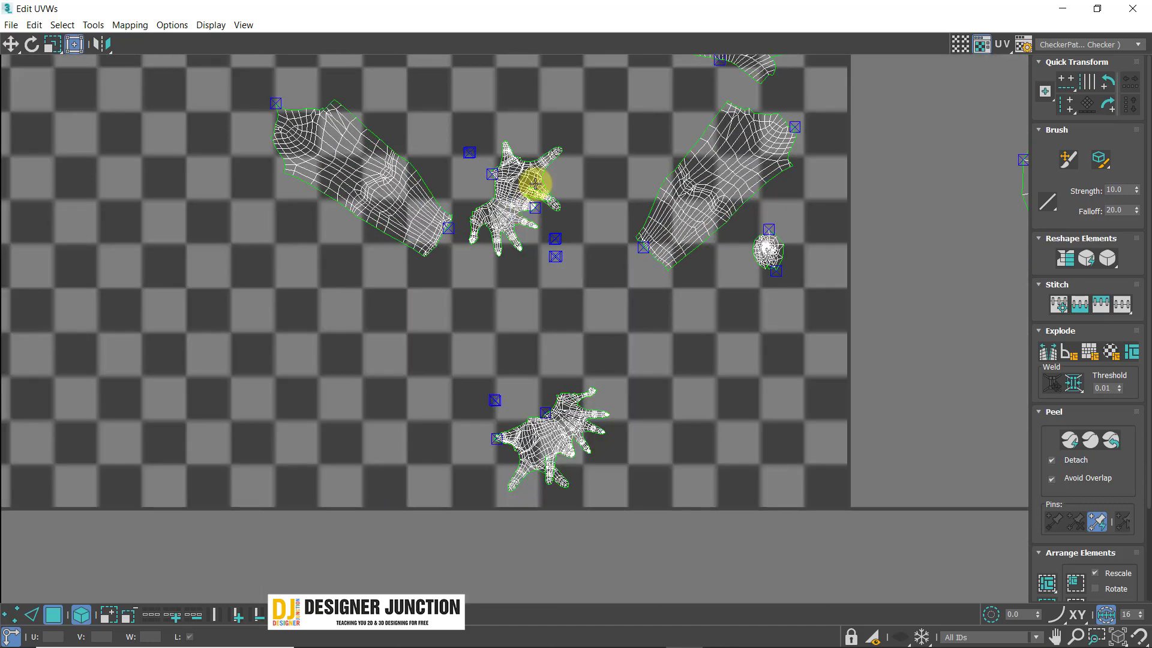
double_click(390, 8)
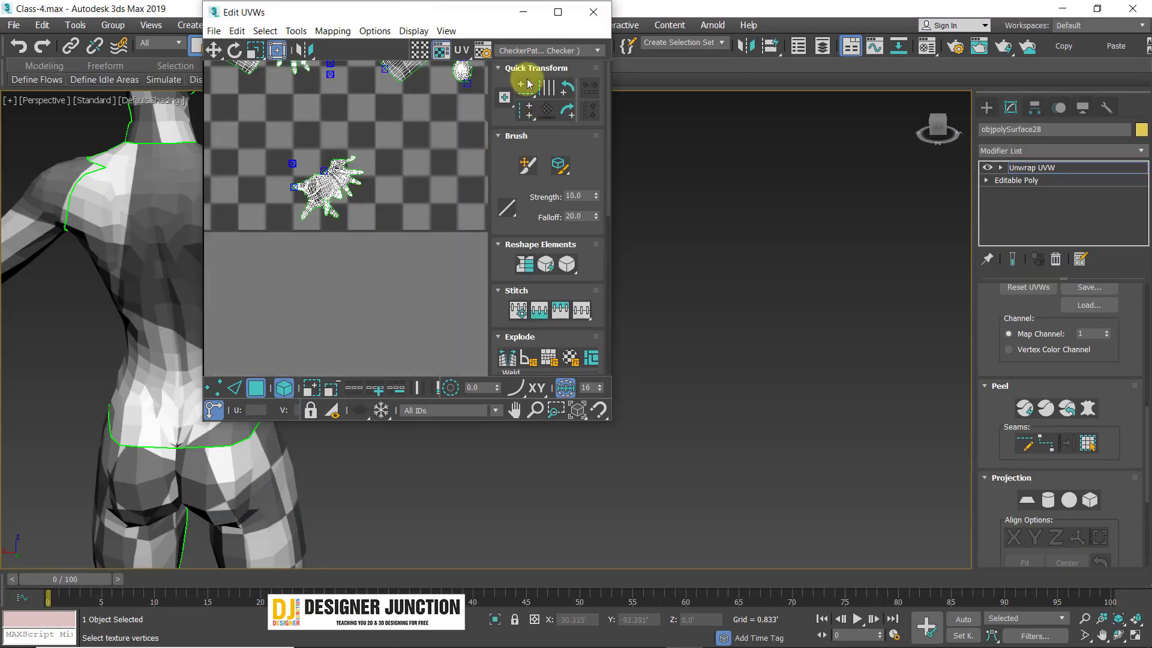
left_click(557, 12)
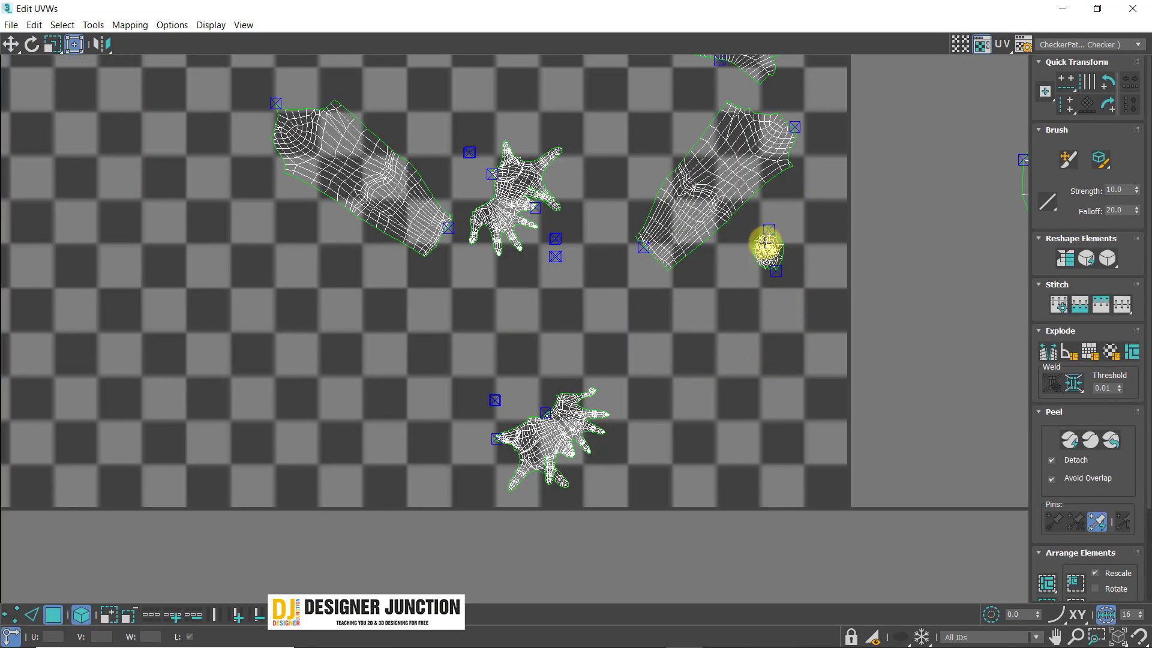
- Move the small round shell next to the arm shell out past the checker tile's right edge and clear the selection
left_click_drag(765, 243, 925, 246)
left_click(783, 258)
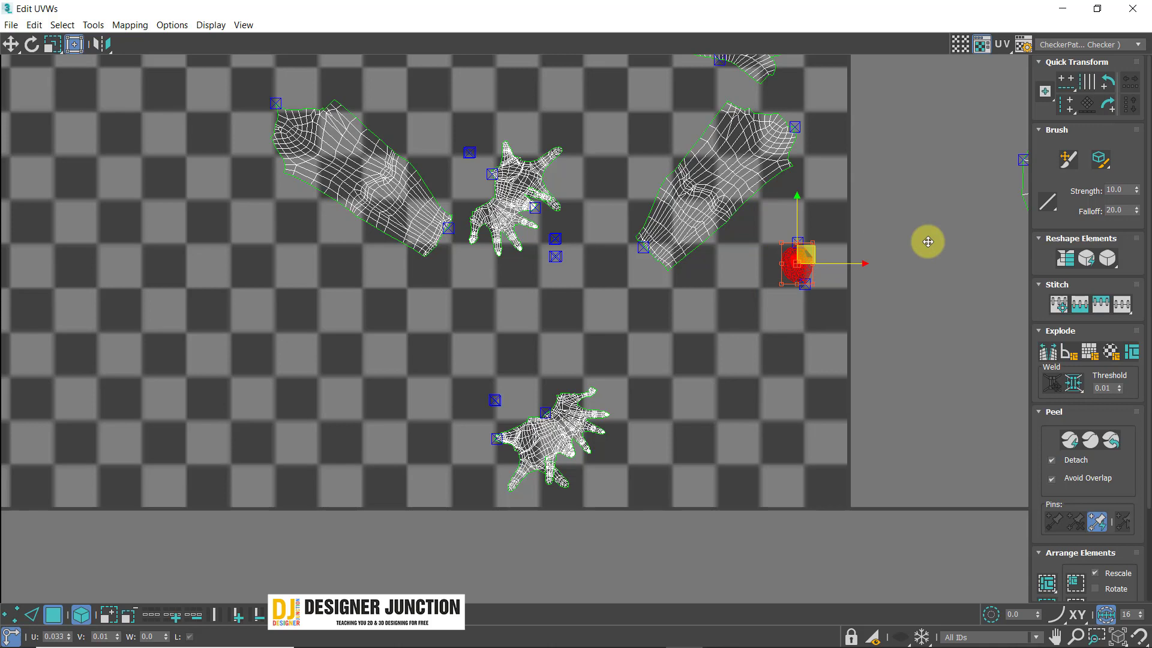
left_click(912, 380)
left_click(570, 430)
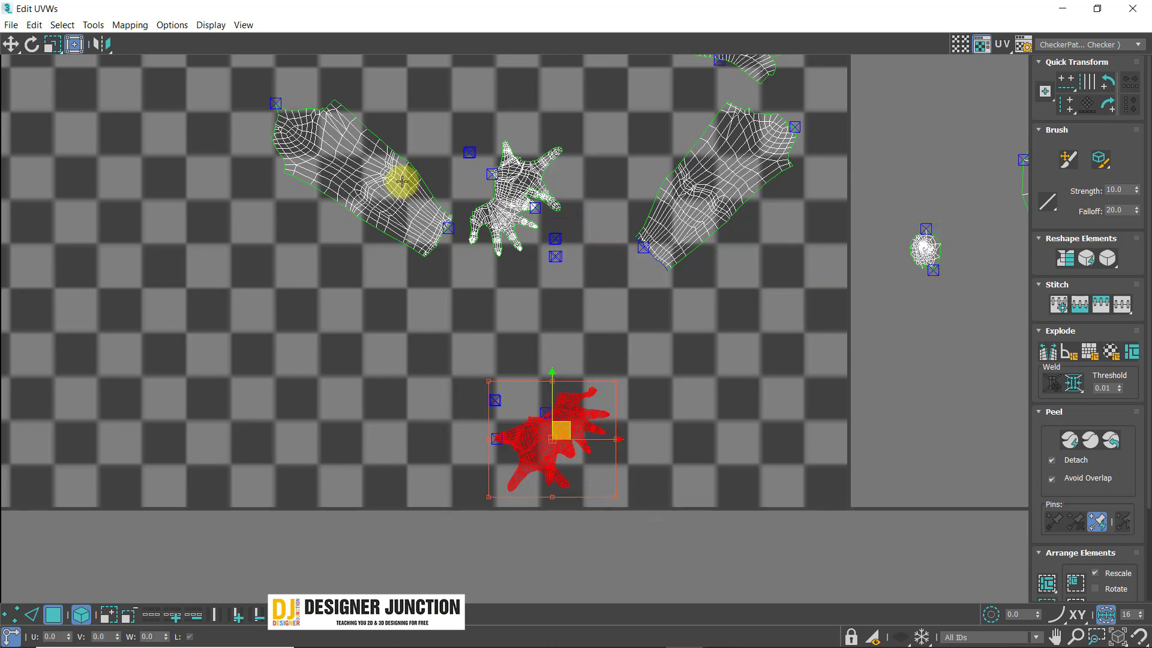
left_click(128, 25)
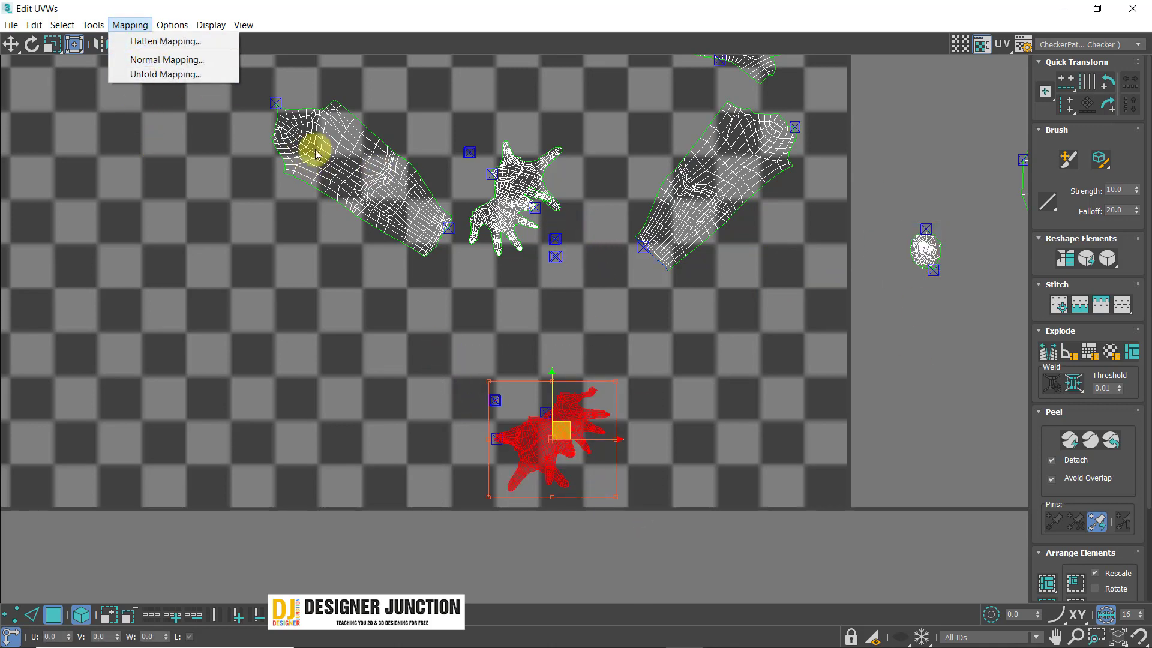
left_click(877, 362)
- Move the joined torso and leg UV shell clear of the checker tile to its right side and clear the selection
scroll(599, 209, "down", 3)
middle_click_drag(549, 172, 555, 316)
scroll(585, 225, "up", 1)
middle_click_drag(553, 138, 536, 255)
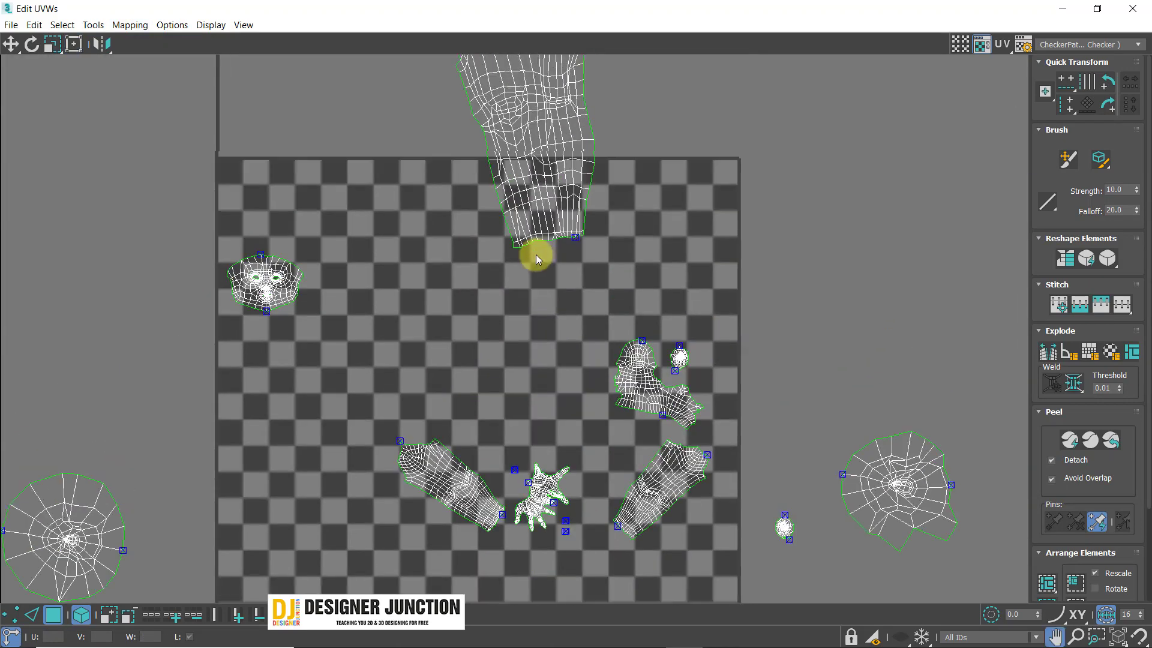
left_click(532, 192)
scroll(532, 174, "down", 2)
left_click_drag(532, 128, 776, 252)
scroll(830, 191, "down", 3)
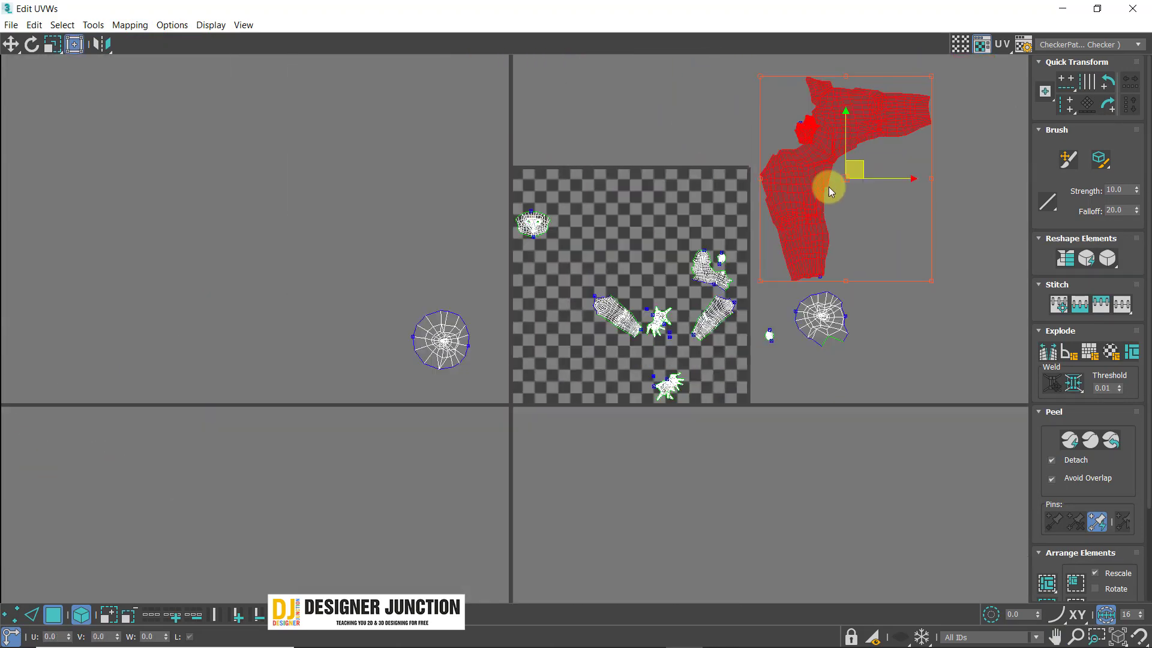
left_click(854, 224)
- Move the face shell and the left-hand arm shell out of the checker tile into the empty area on its left
scroll(740, 121, "up", 10)
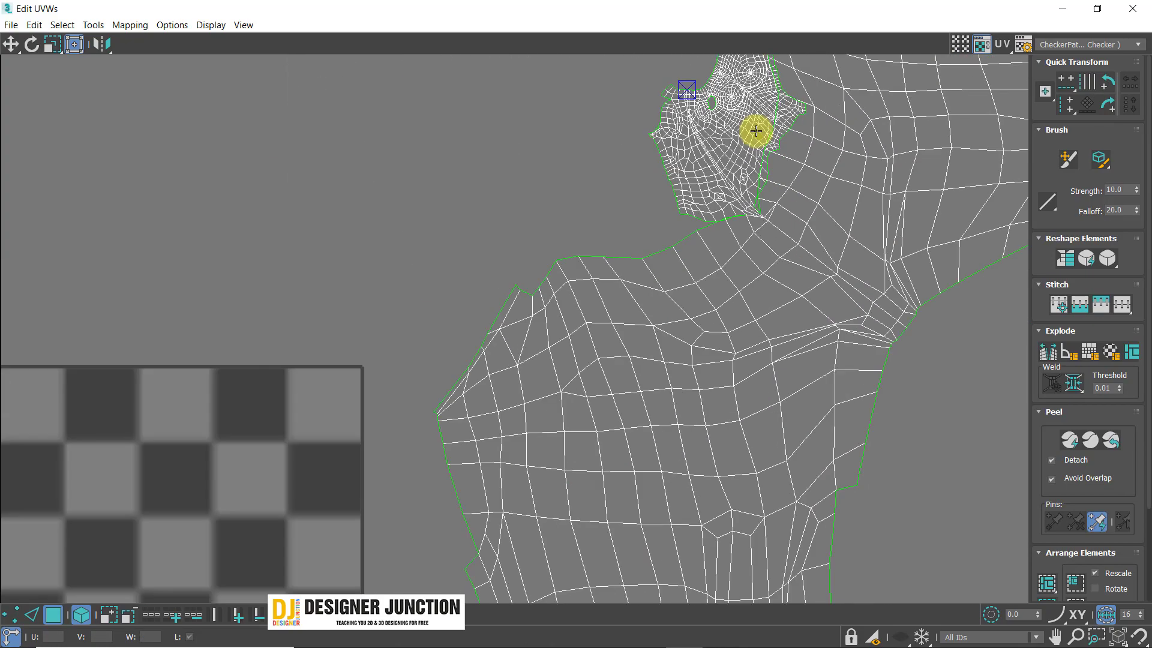
scroll(754, 132, "down", 10)
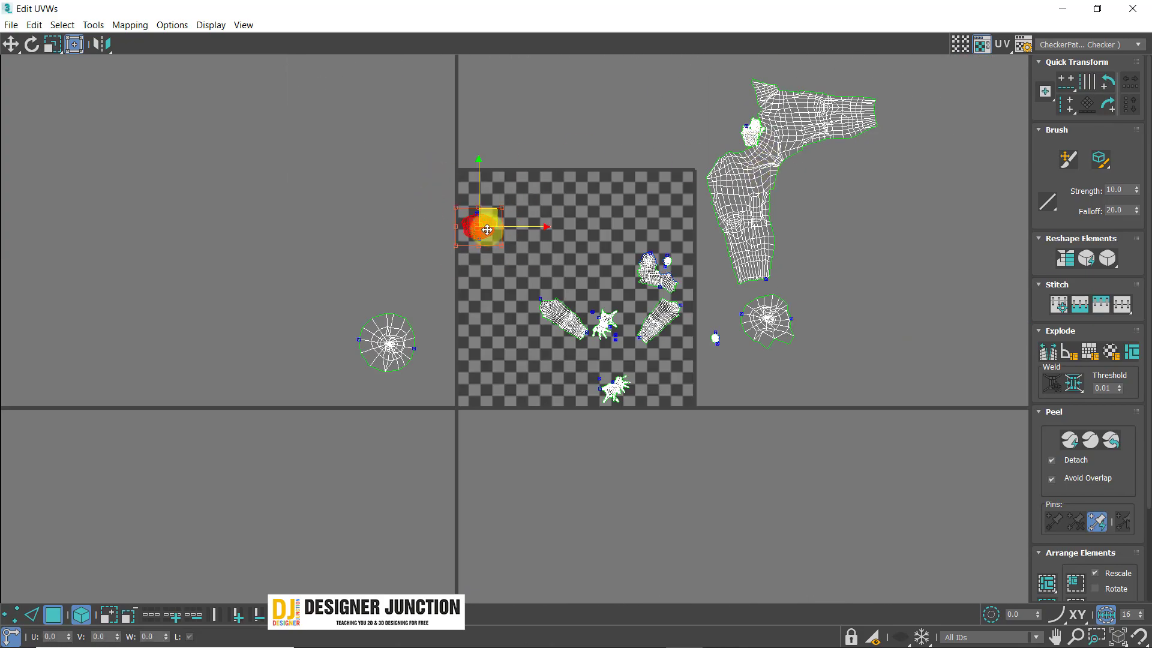
left_click_drag(486, 229, 402, 229)
left_click(437, 257)
scroll(388, 228, "up", 5)
scroll(388, 223, "down", 5)
middle_click_drag(467, 234, 408, 165)
left_click_drag(488, 244, 375, 198)
left_click(358, 107)
- Move one hand shell left of the checker tile and the other hand shell below it, clearing the selection
scroll(501, 258, "up", 4)
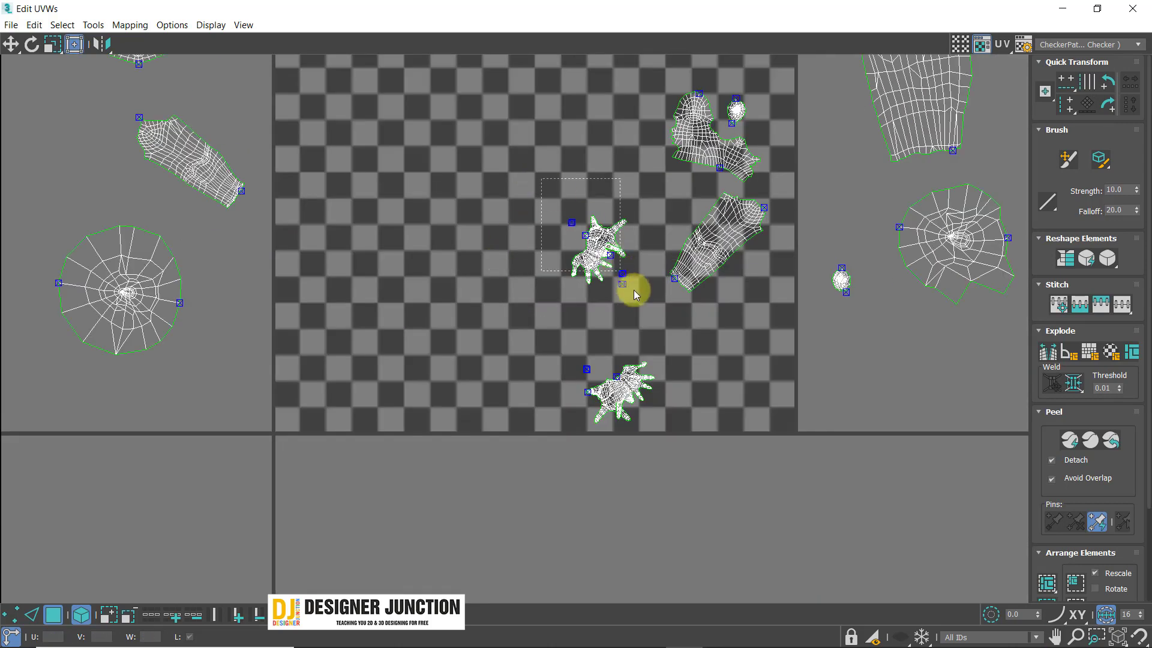
left_click_drag(636, 294, 228, 364)
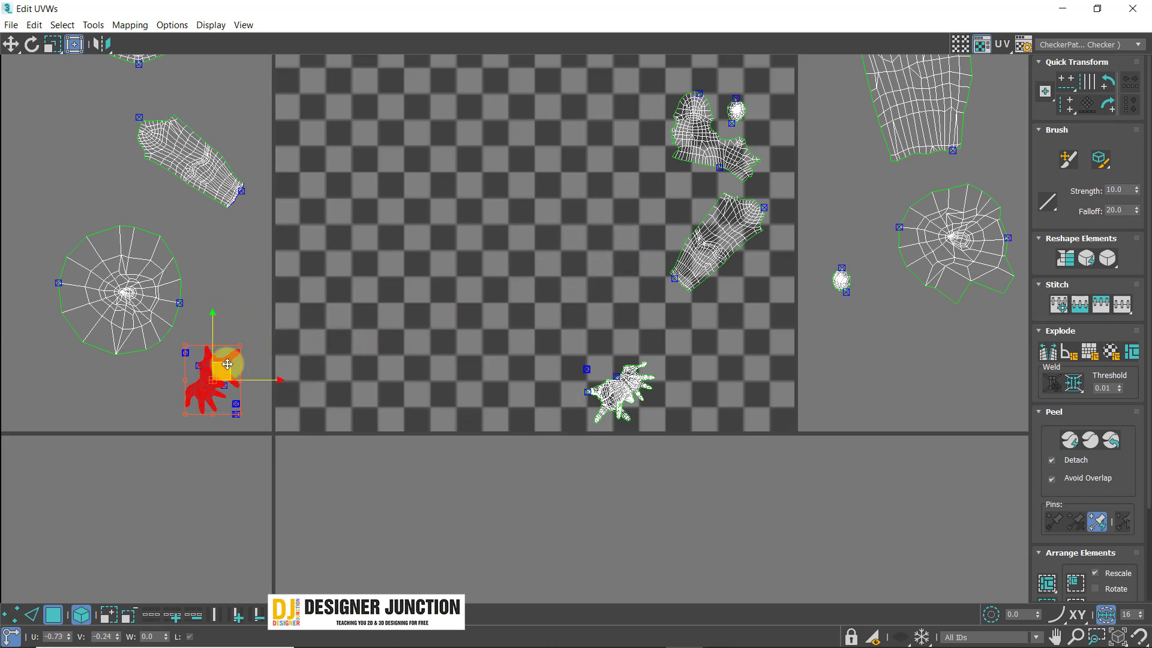
left_click(223, 296)
left_click_drag(513, 334, 663, 430)
left_click_drag(637, 378, 350, 486)
left_click(517, 242)
- Move the L-shaped shell away from the small round shell, up toward the upper right corner of the checker tile
middle_click_drag(607, 147, 546, 319)
left_click(647, 306)
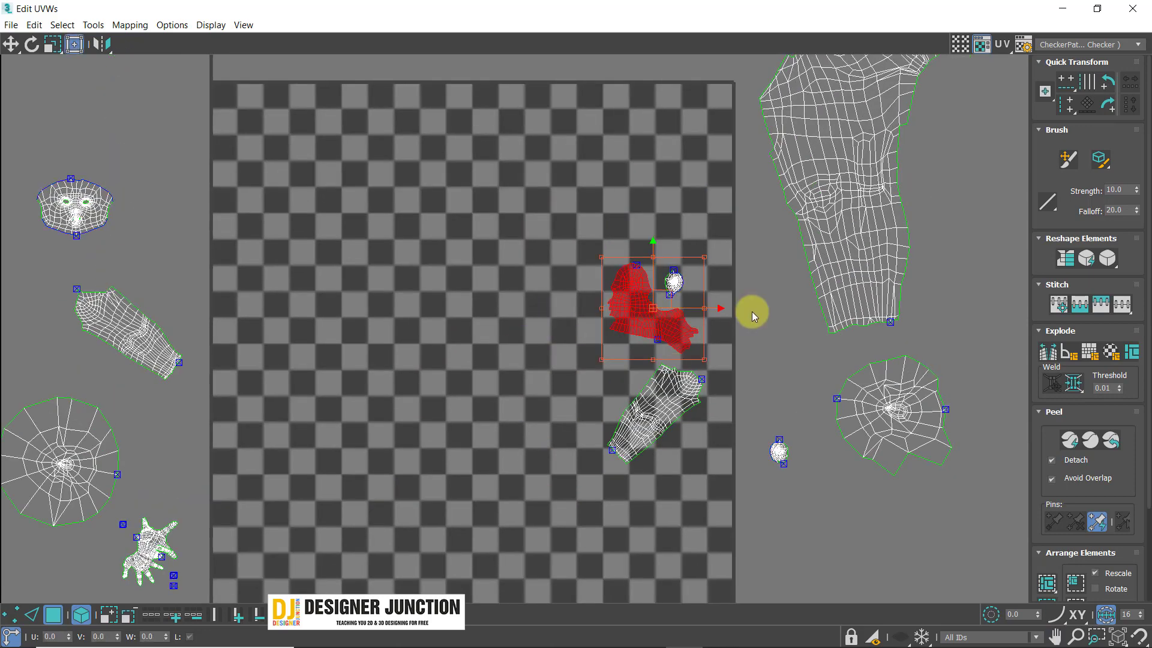
scroll(651, 306, "up", 5)
left_click(566, 354)
left_click_drag(641, 327, 654, 195)
scroll(648, 128, "down", 4)
left_click_drag(677, 144, 697, 81)
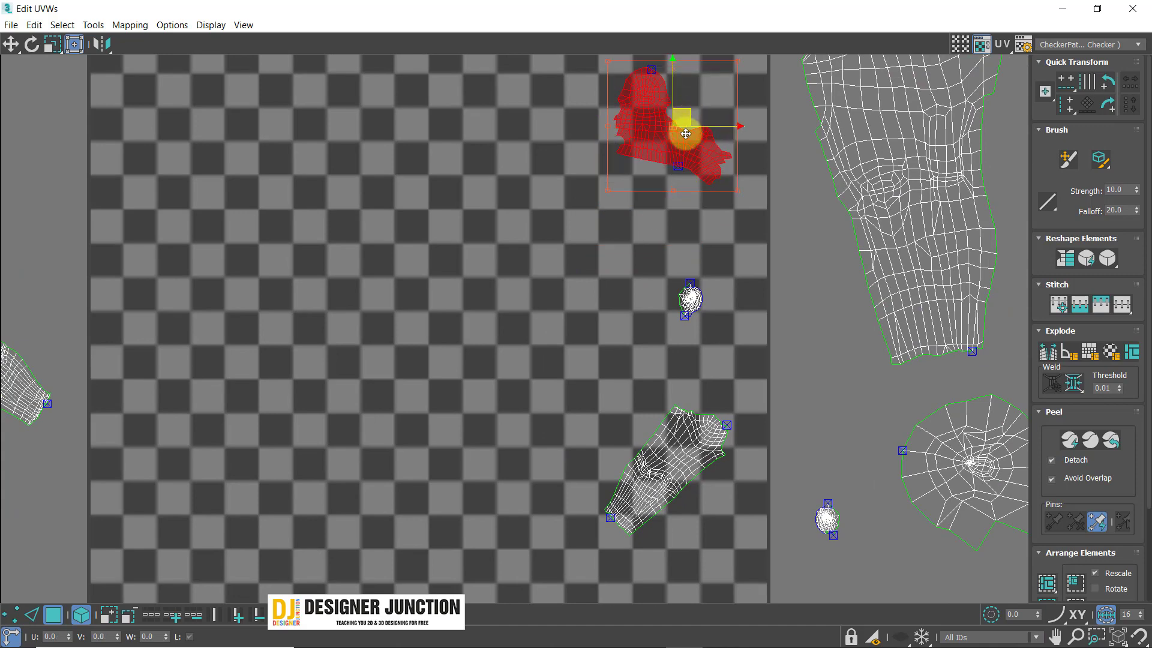
scroll(686, 128, "down", 5)
left_click_drag(649, 204, 731, 251)
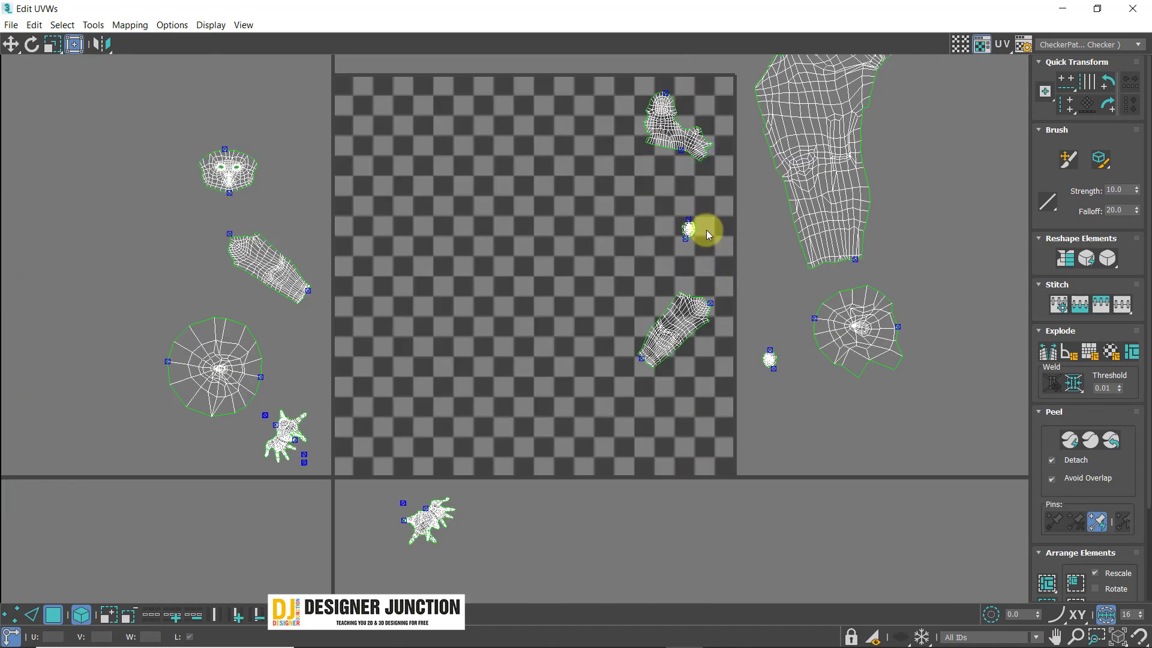
- Inspect the small round shell inside the checker tile and review the spread-out shell layout
scroll(706, 231, "up", 5)
left_click(599, 233)
scroll(694, 249, "up", 3)
scroll(696, 258, "down", 10)
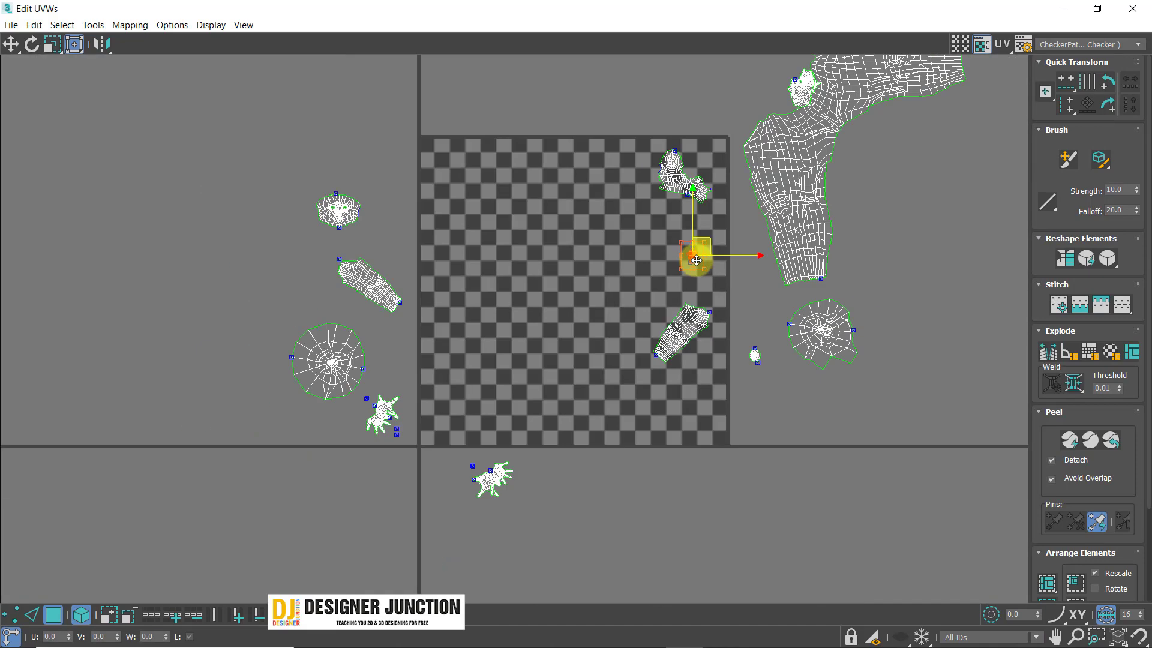
left_click(818, 147)
middle_click_drag(843, 192, 802, 265)
left_click(466, 351)
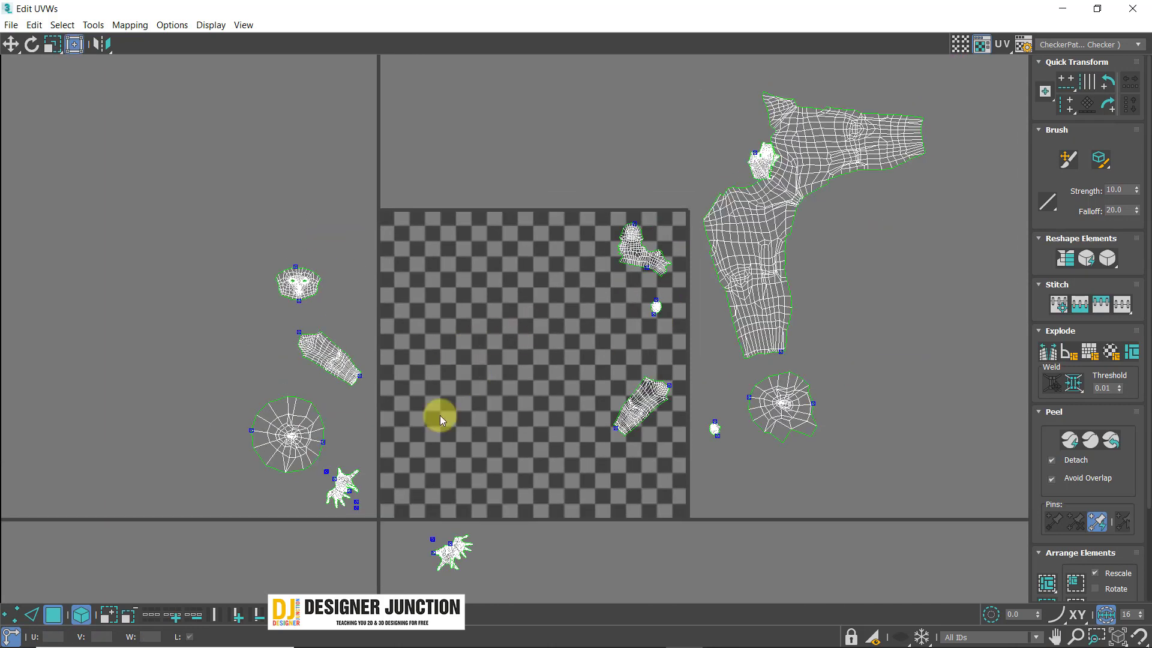
- Select the face UV shell, restore the UV editor to a floating window beside the model, and frame the head from the front
scroll(360, 354, "up", 5)
left_click_drag(191, 175, 444, 342)
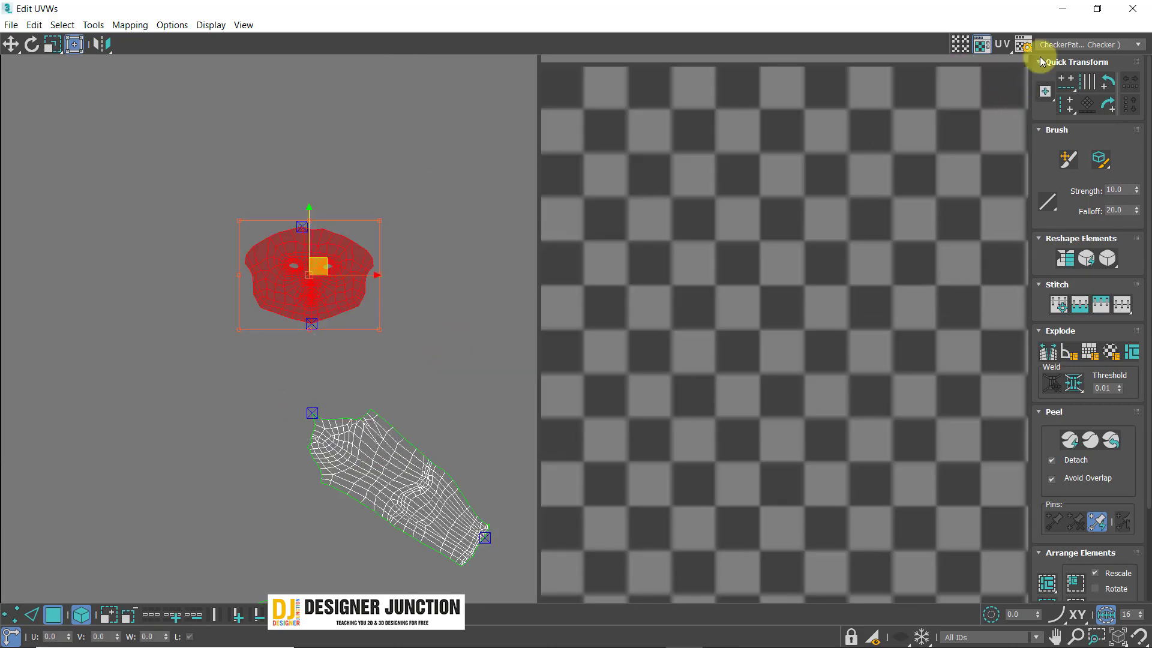
left_click(1096, 10)
left_click_drag(444, 20, 951, 108)
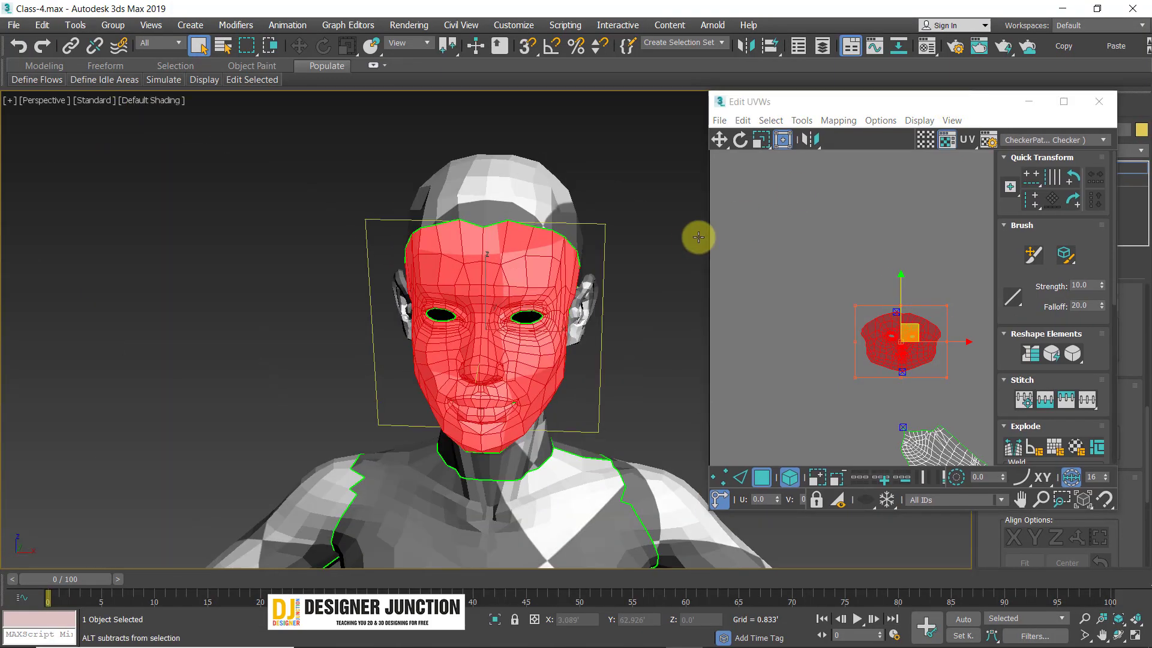
middle_click_drag(699, 237, 676, 233, "alt")
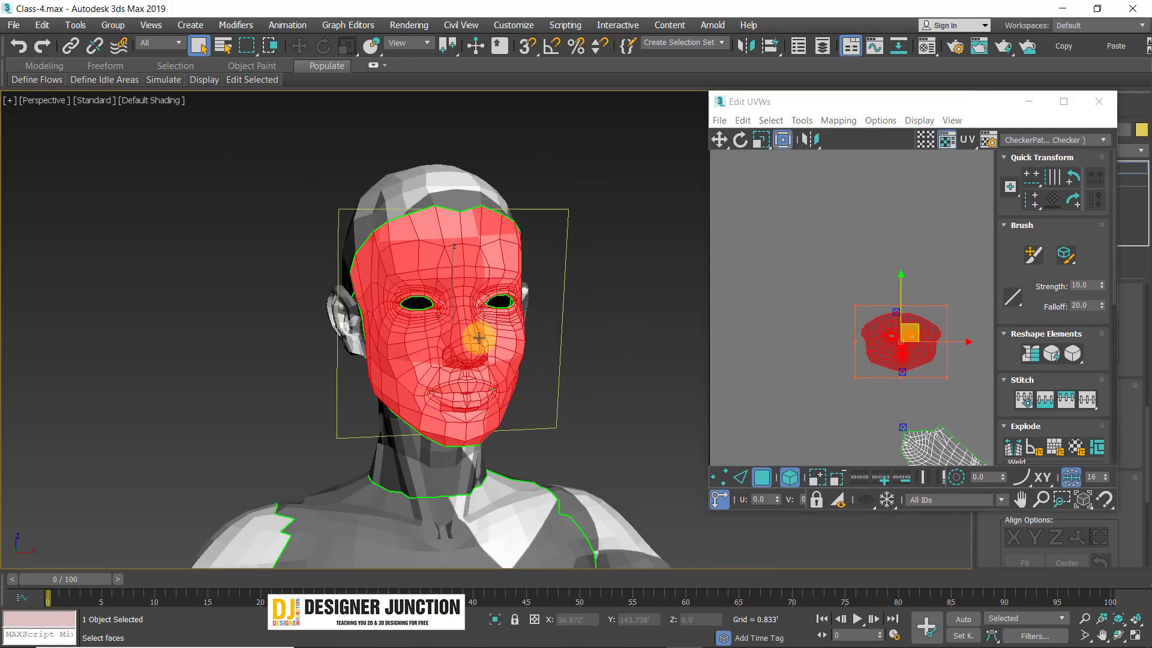
scroll(478, 336, "up", 3)
middle_click_drag(478, 336, 404, 313, "alt")
scroll(861, 331, "down", 5)
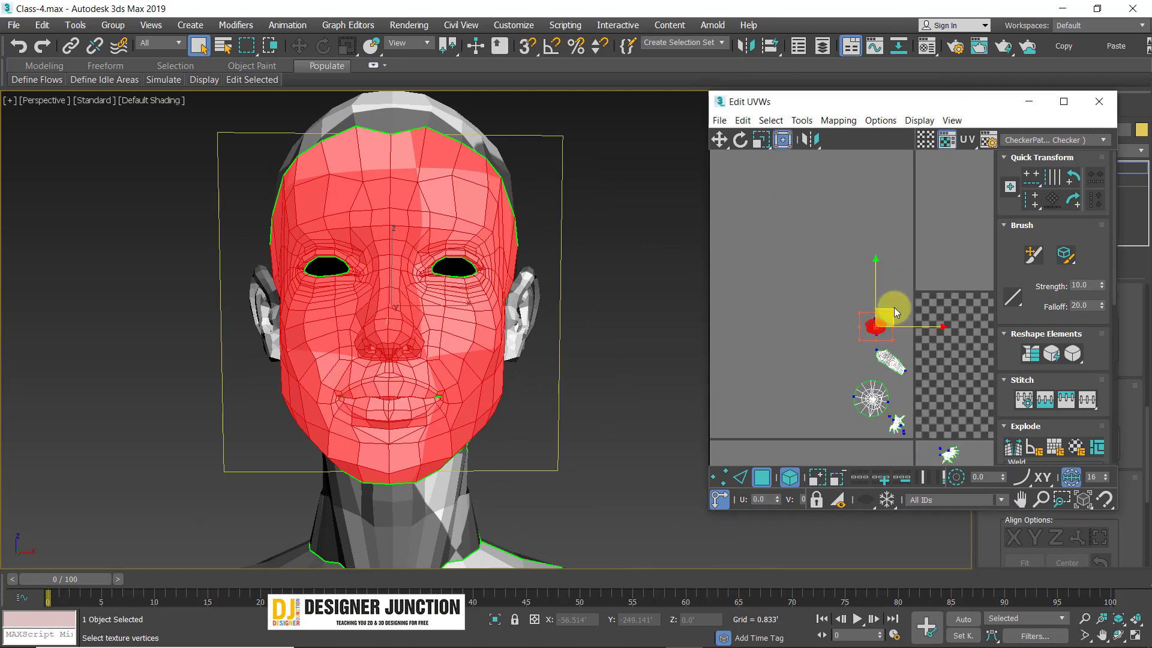
- Undo the horizontal stretch of the face shell and move the shell into the checker tile with the Move tool
left_click_drag(757, 277, 822, 284)
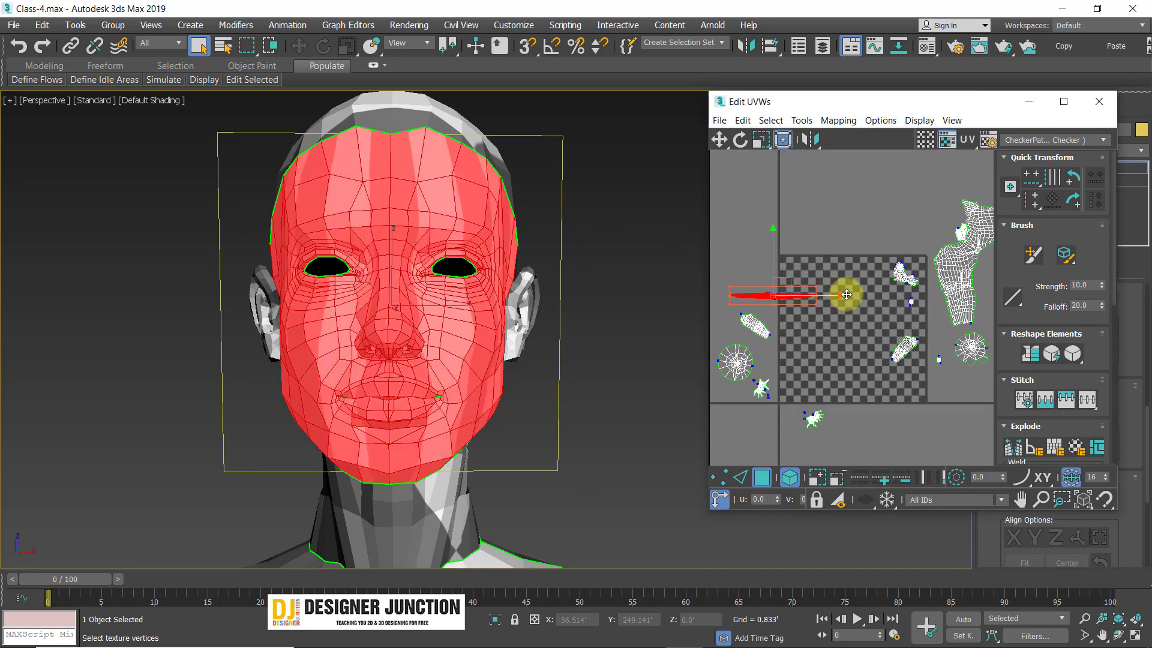
key("ctrl+z")
left_click(723, 144)
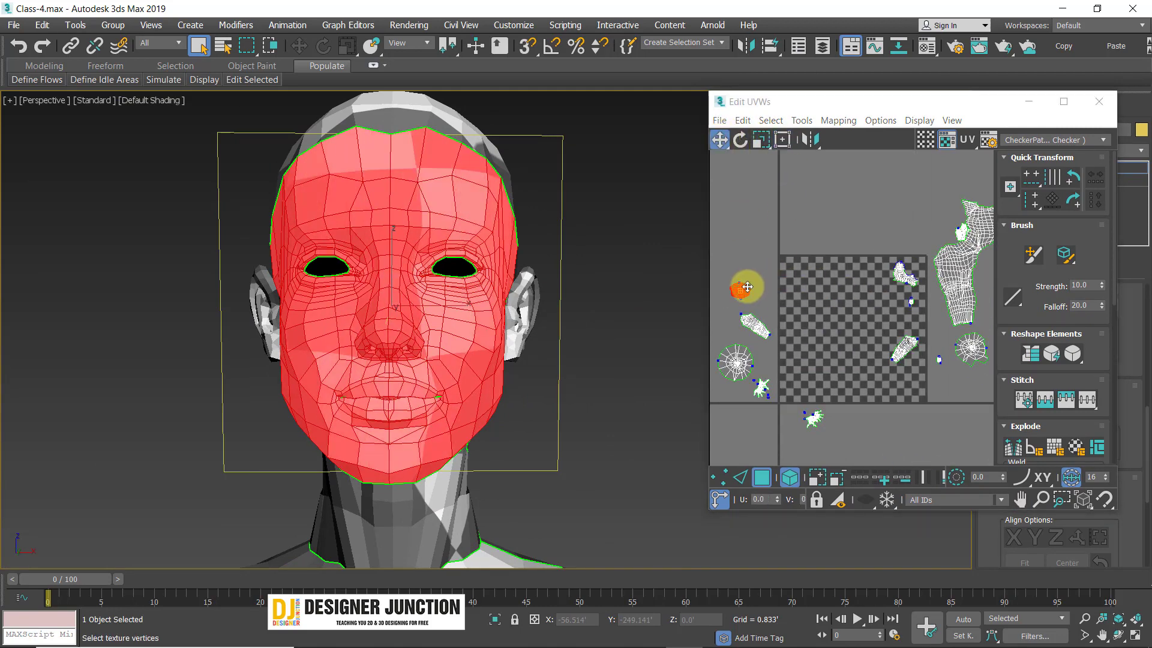
mouse_move(744, 288)
left_mouse_down()
mouse_move(827, 278)
mouse_move(814, 276)
left_mouse_up()
scroll(814, 276, "up", 5)
scroll(791, 275, "up", 2)
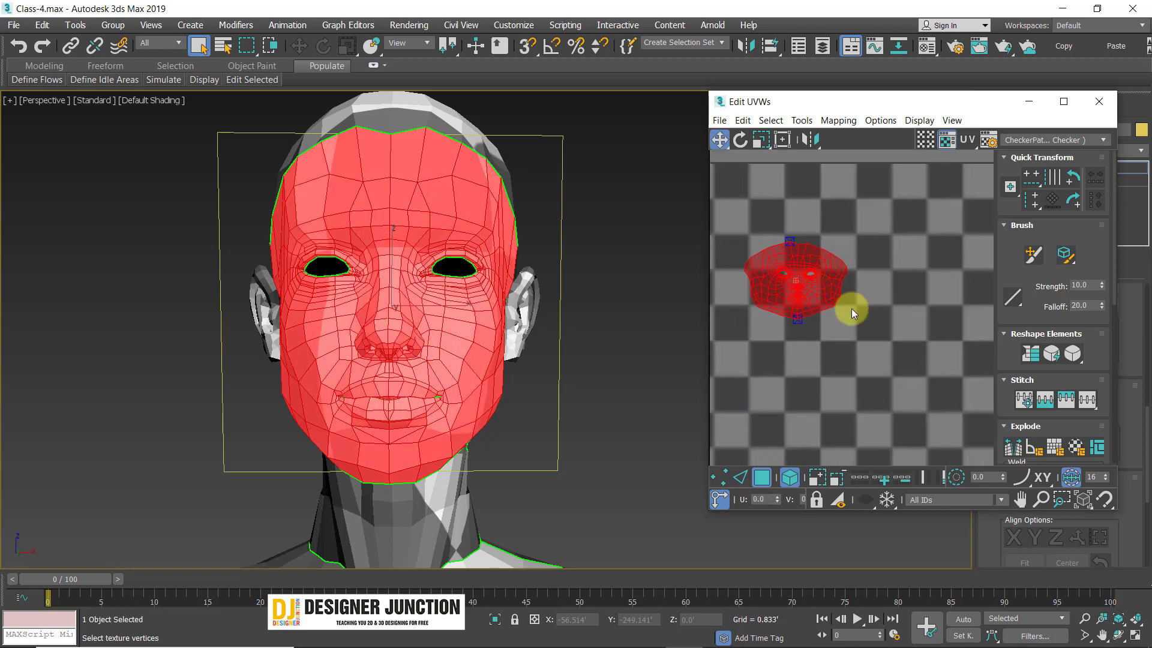
- Reselect the whole face shell and scale it up evenly within the upper left area of the checker tile
left_click(832, 316)
left_click_drag(735, 206, 884, 343)
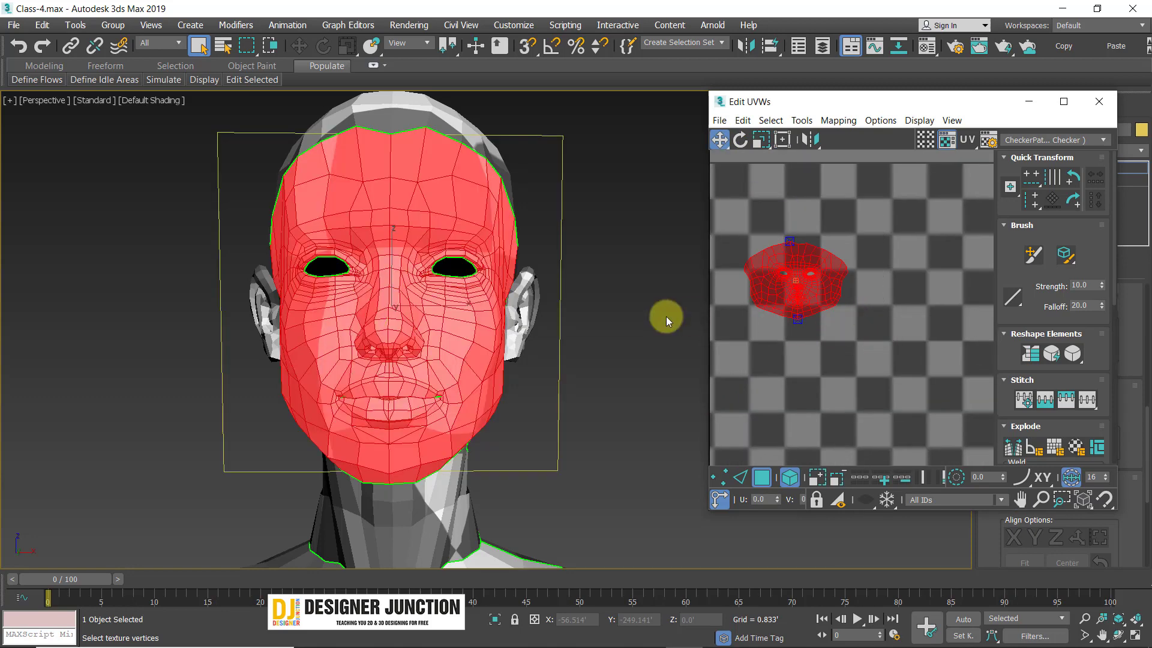
middle_click_drag(586, 316, 502, 324, "alt")
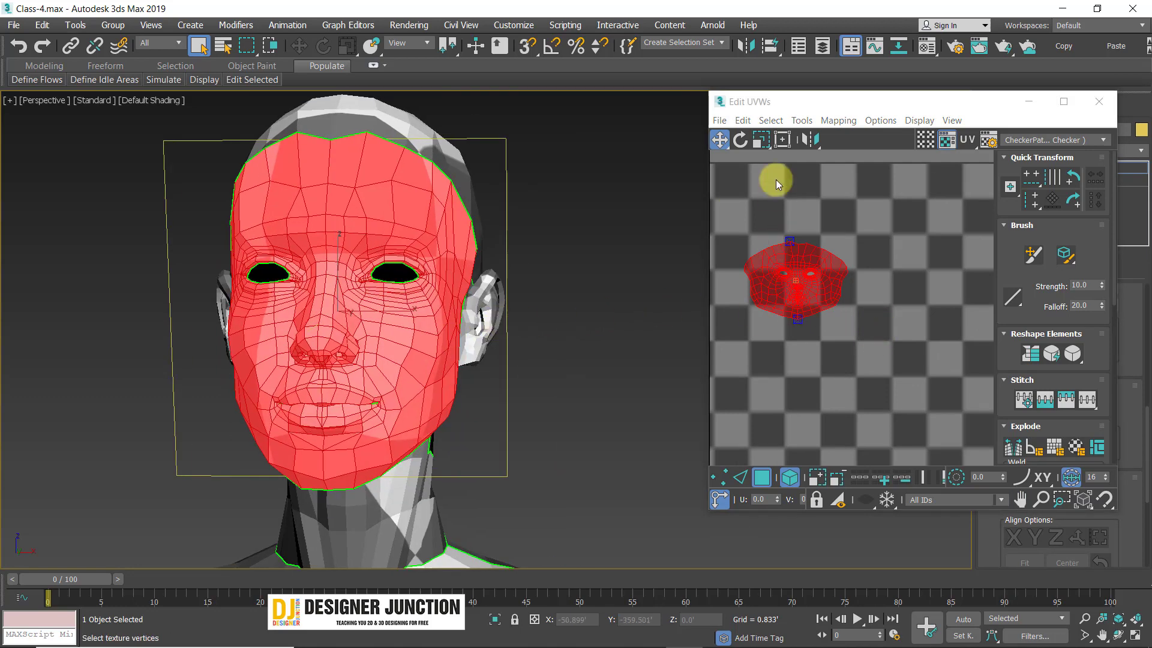
left_click_drag(792, 278, 920, 206)
left_click(761, 139)
scroll(864, 277, "down", 3)
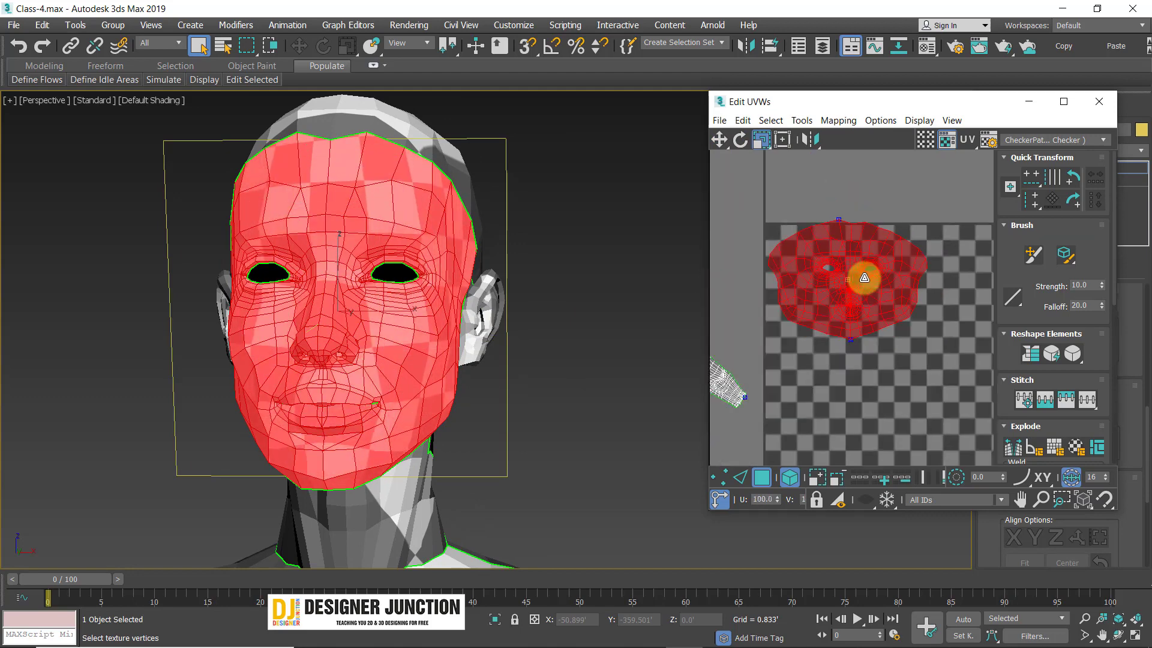
- Finish enlarging the face shell and move the limb shell and the back-of-head-and-neck shell below the checker tile
mouse_move(862, 293)
left_mouse_down()
mouse_move(861, 255)
mouse_move(866, 273)
left_mouse_up()
scroll(866, 275, "down", 2)
middle_click_drag(869, 281, 793, 214)
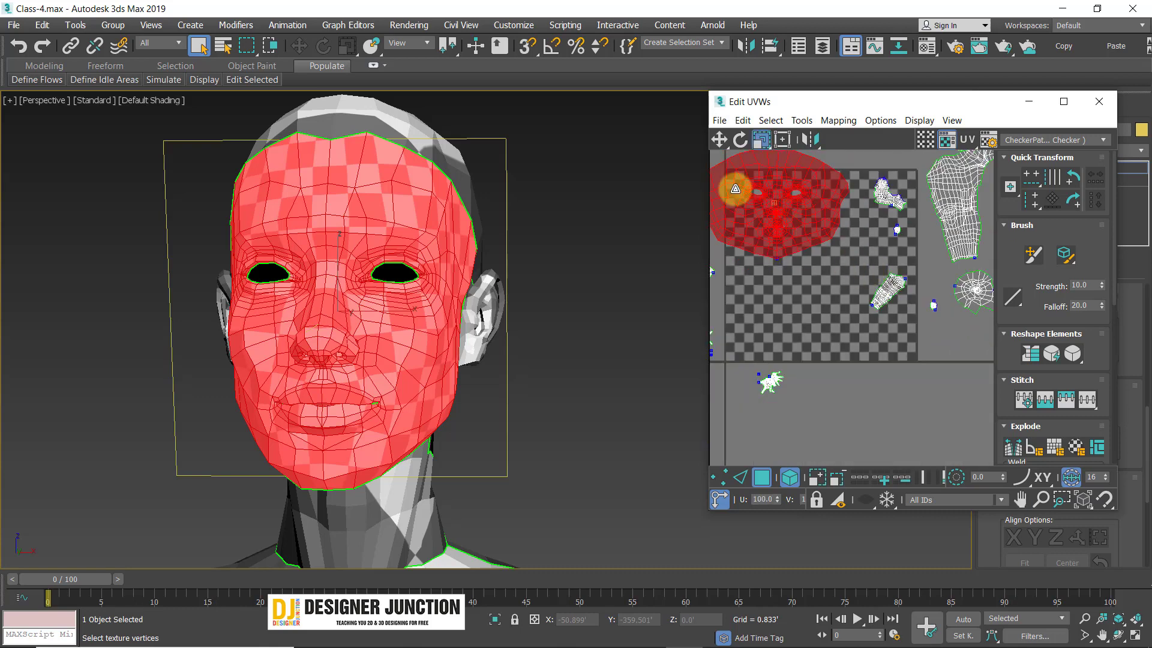
left_click(897, 300)
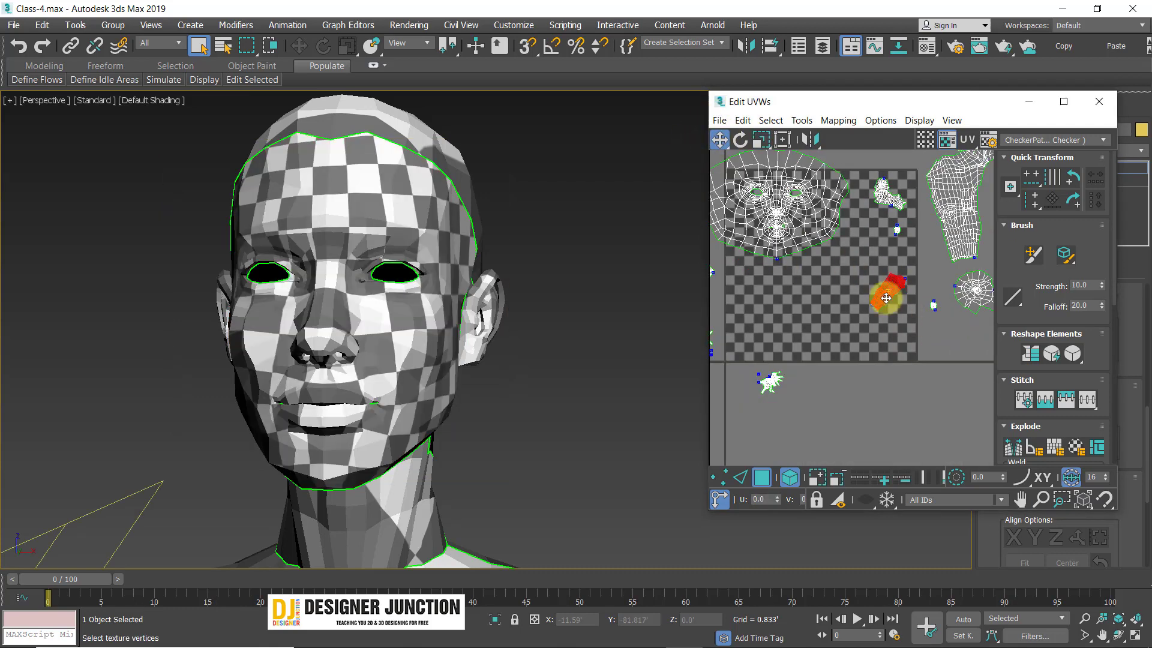
left_click_drag(881, 199, 931, 383)
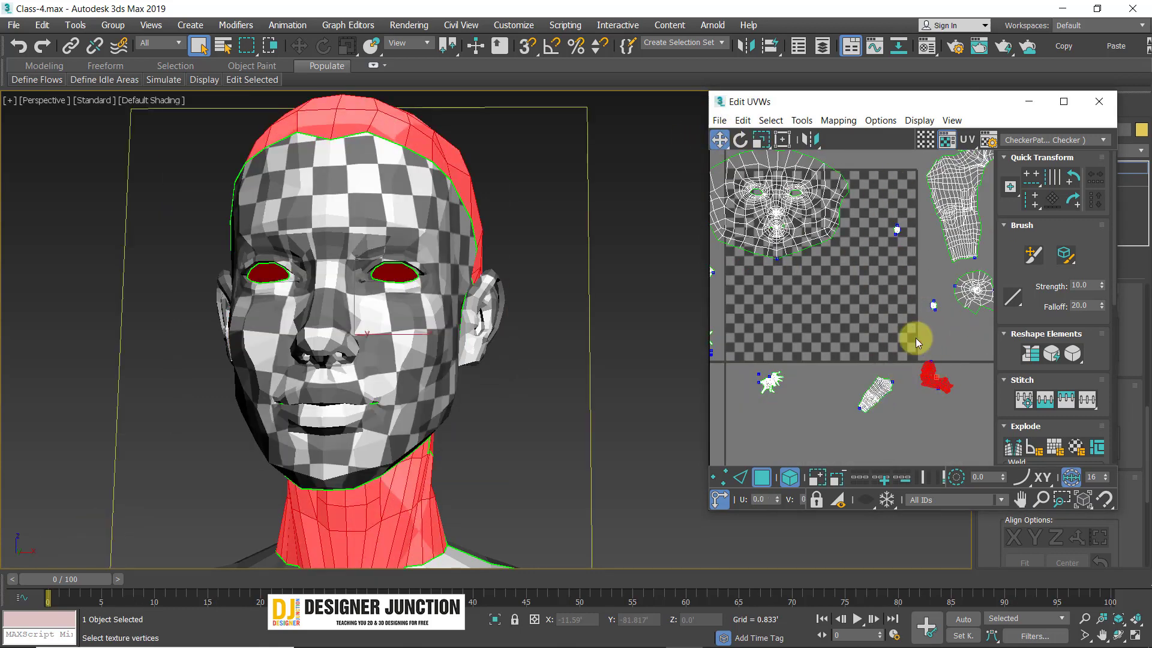
- Move the tiny remaining shell out of the checker tile to the empty area beside it and deselect it
scroll(925, 315, "up", 2)
middle_click_drag(843, 243, 777, 302)
scroll(776, 298, "up", 3)
left_click_drag(778, 294, 895, 390)
scroll(895, 389, "down", 5)
middle_click_drag(813, 340, 862, 263)
scroll(865, 242, "down", 2)
left_click(860, 189)
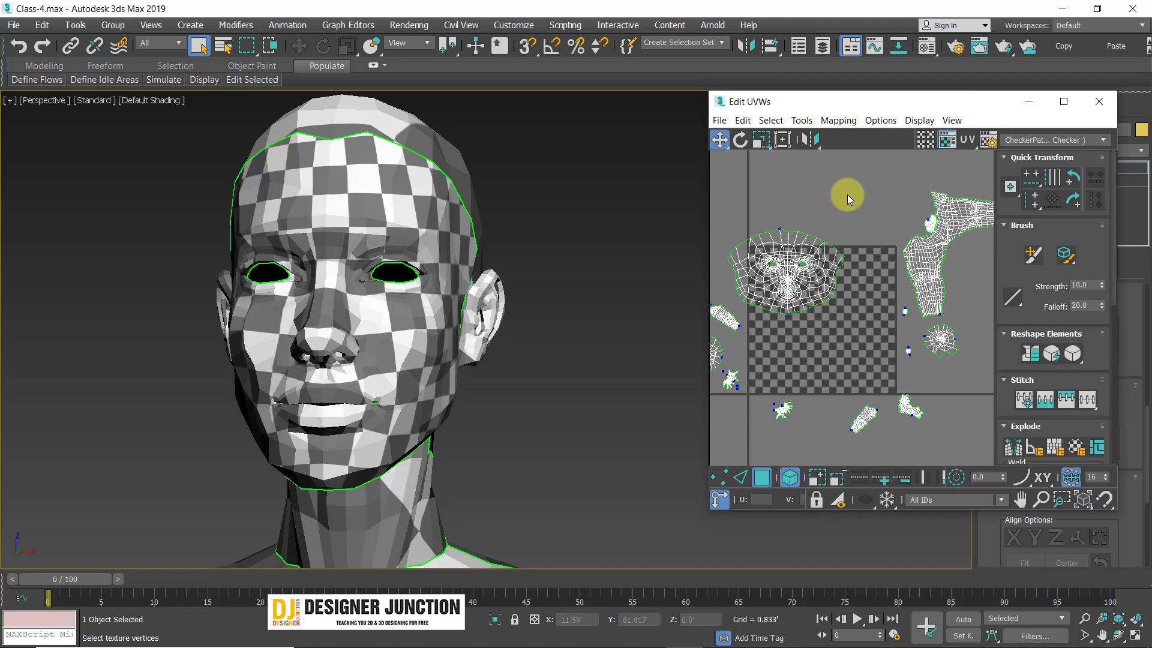
- Move the face shell to the middle of the checker tile and check the pattern on both sides of the face
left_click(785, 264)
left_click_drag(789, 268, 827, 323)
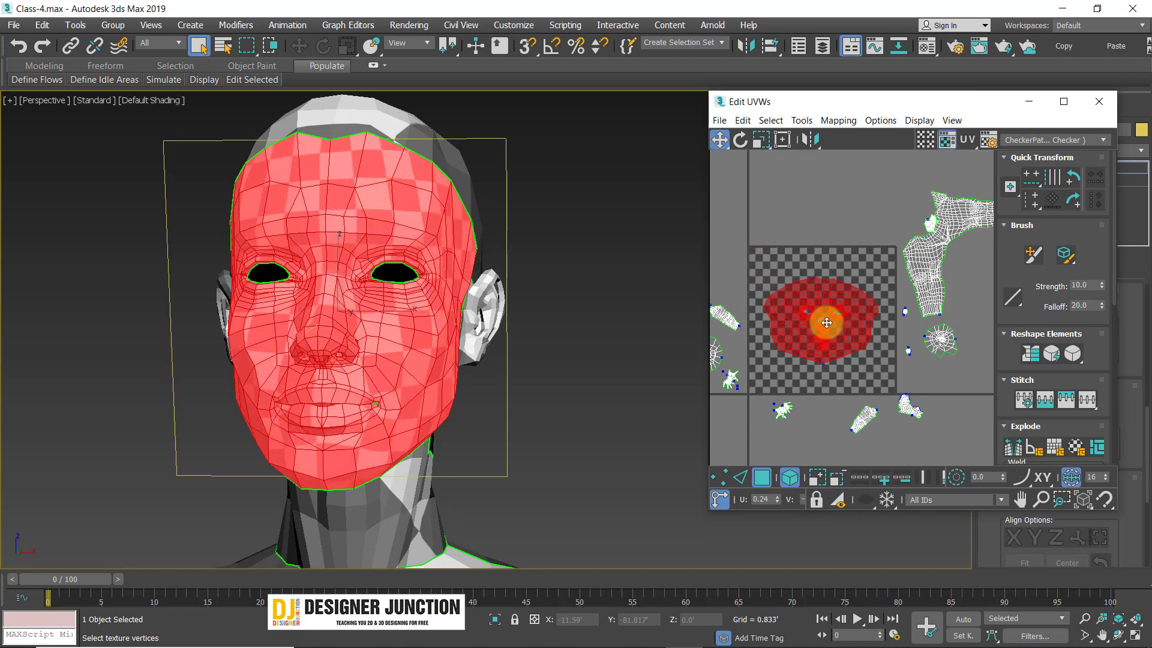
left_click(795, 264)
middle_click_drag(467, 352, 516, 355, "alt")
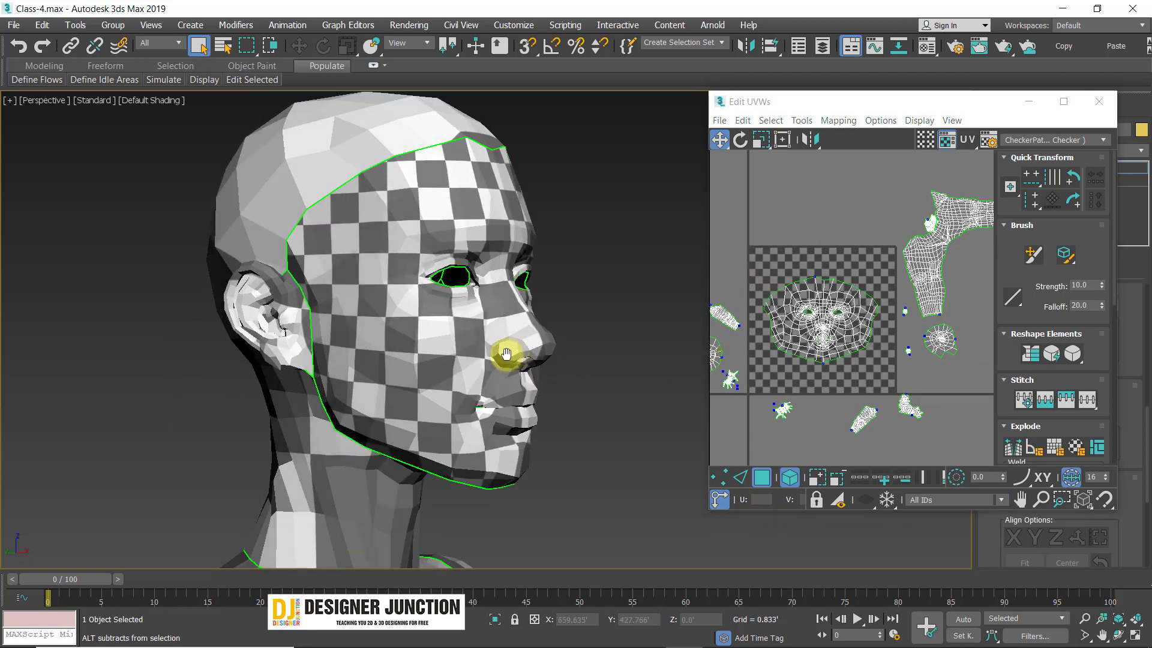
scroll(390, 386, "up", 3)
middle_click_drag(402, 382, 317, 384)
- Scale the face shell up evenly to nearly the full tile width and inspect the checker pattern around the head
left_click(838, 316)
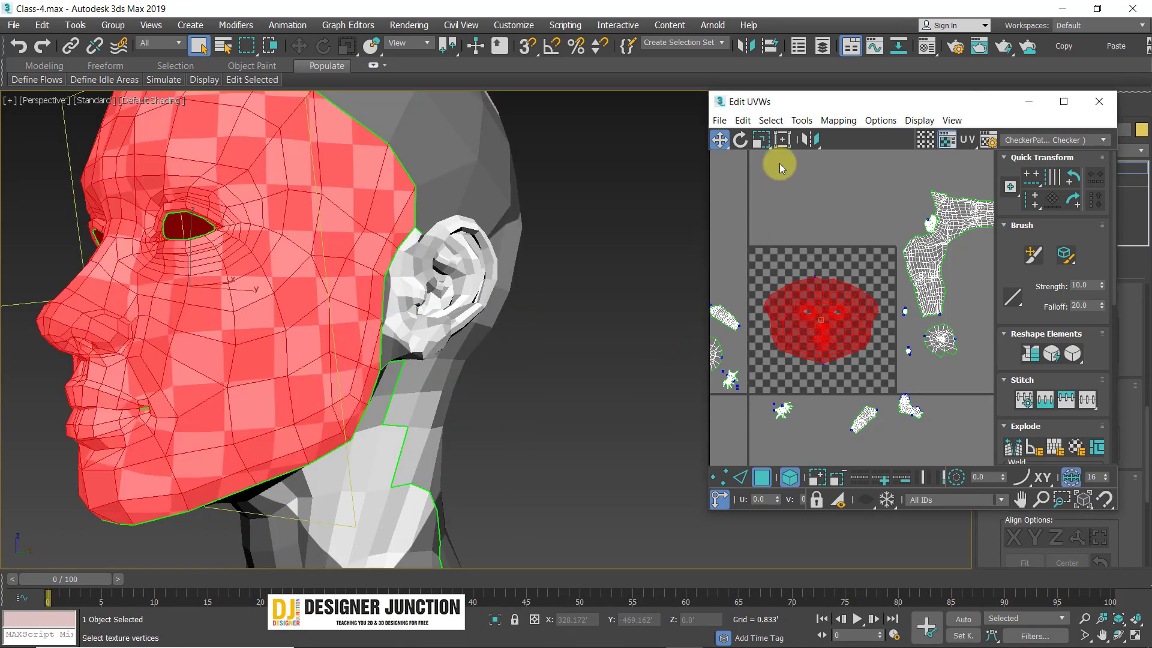
left_click(761, 140)
left_click_drag(792, 342, 811, 322)
left_click(721, 144)
left_click(693, 283)
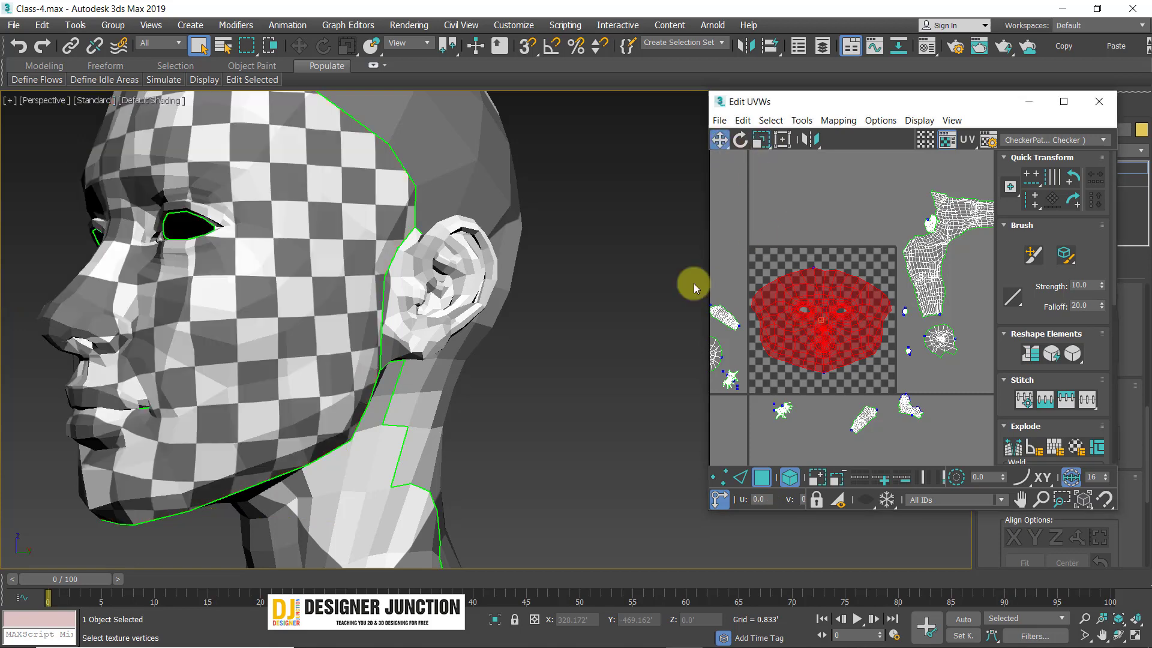
middle_click_drag(485, 328, 533, 328, "alt")
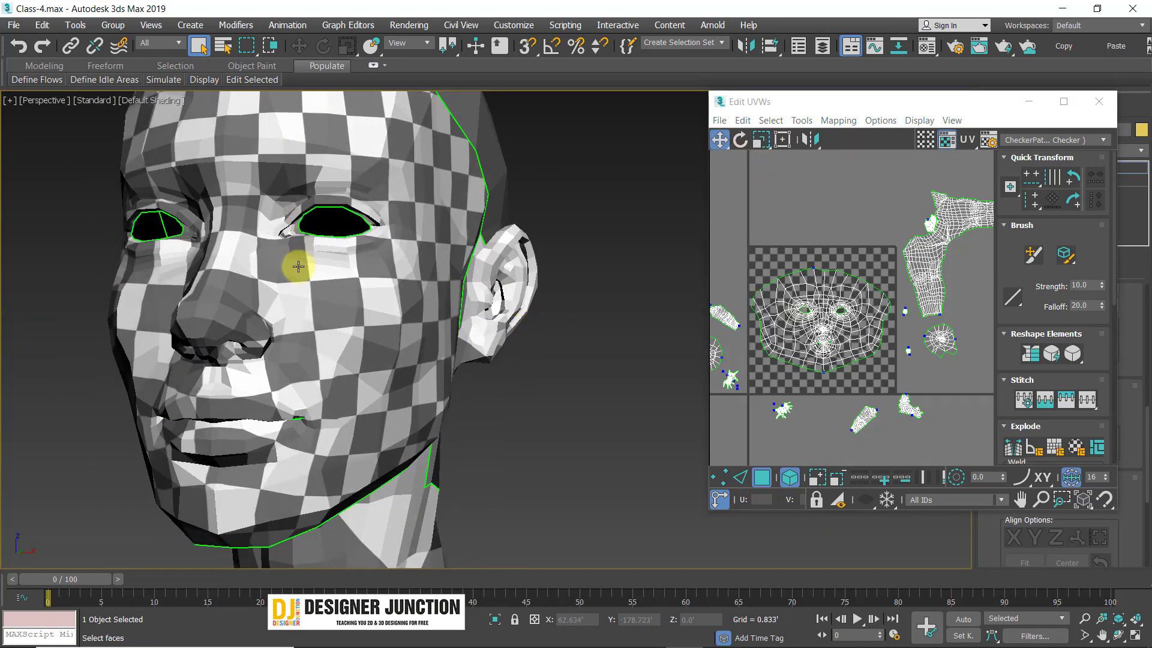
middle_click_drag(298, 265, 381, 272, "alt")
middle_click_drag(558, 410, 552, 347, "alt")
middle_click_drag(480, 307, 394, 326, "alt")
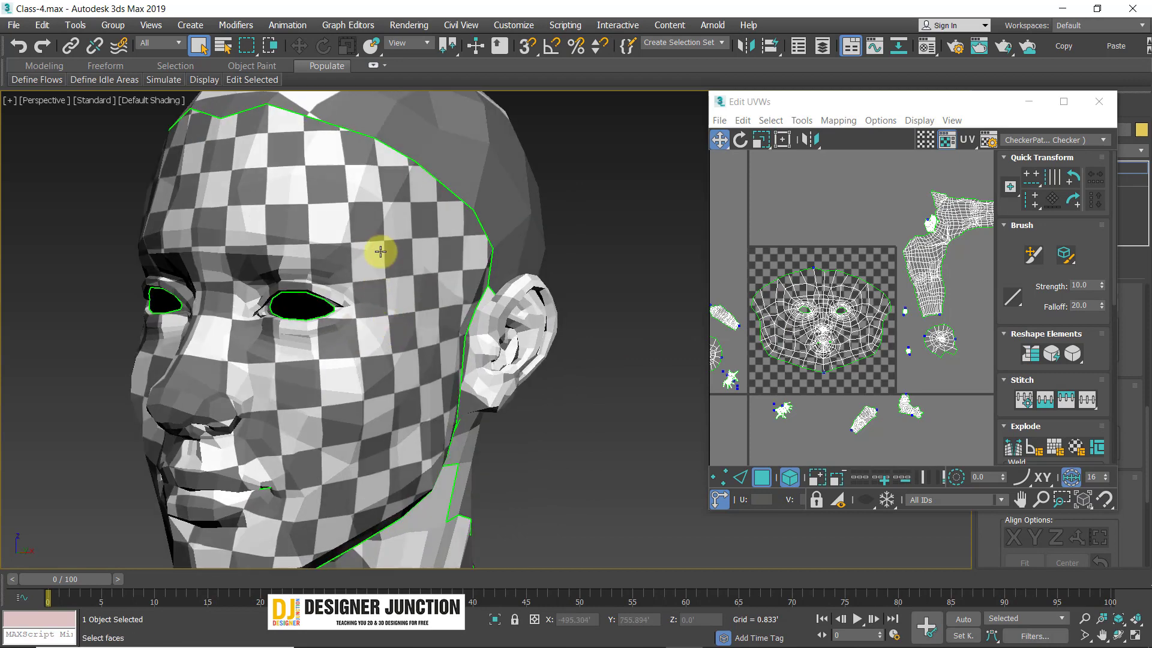
- Relax the face shell by polygon angles with 100 iterations and amount 0.1, and check the checkers around the face
left_click(840, 319)
right_click(868, 248)
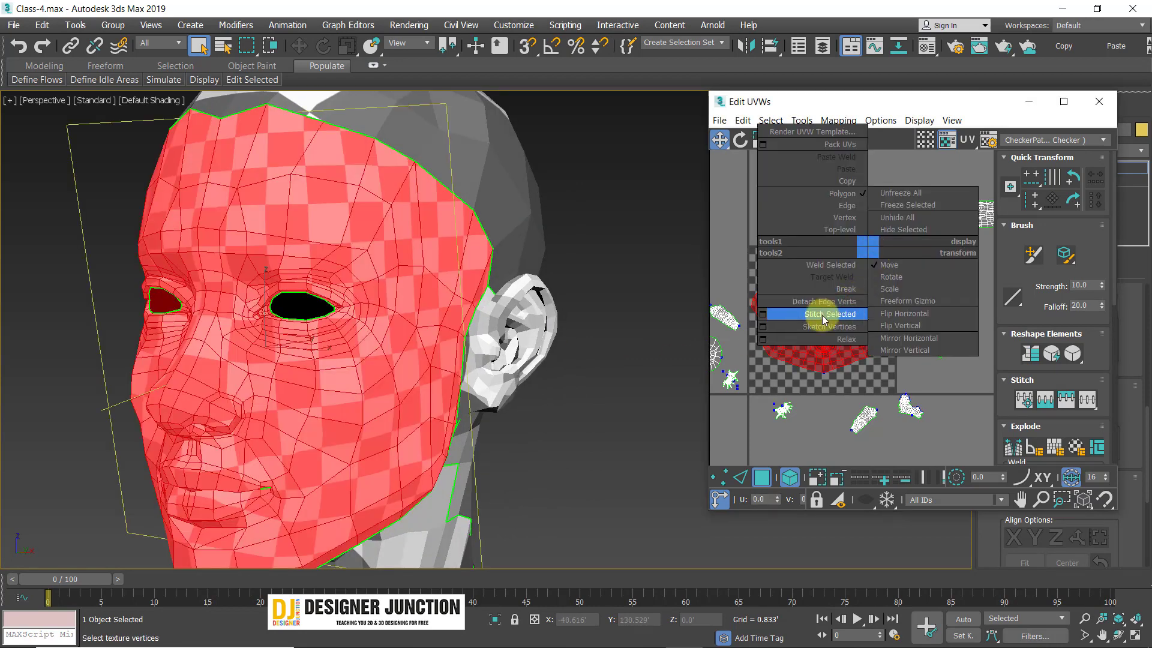
left_click(774, 339)
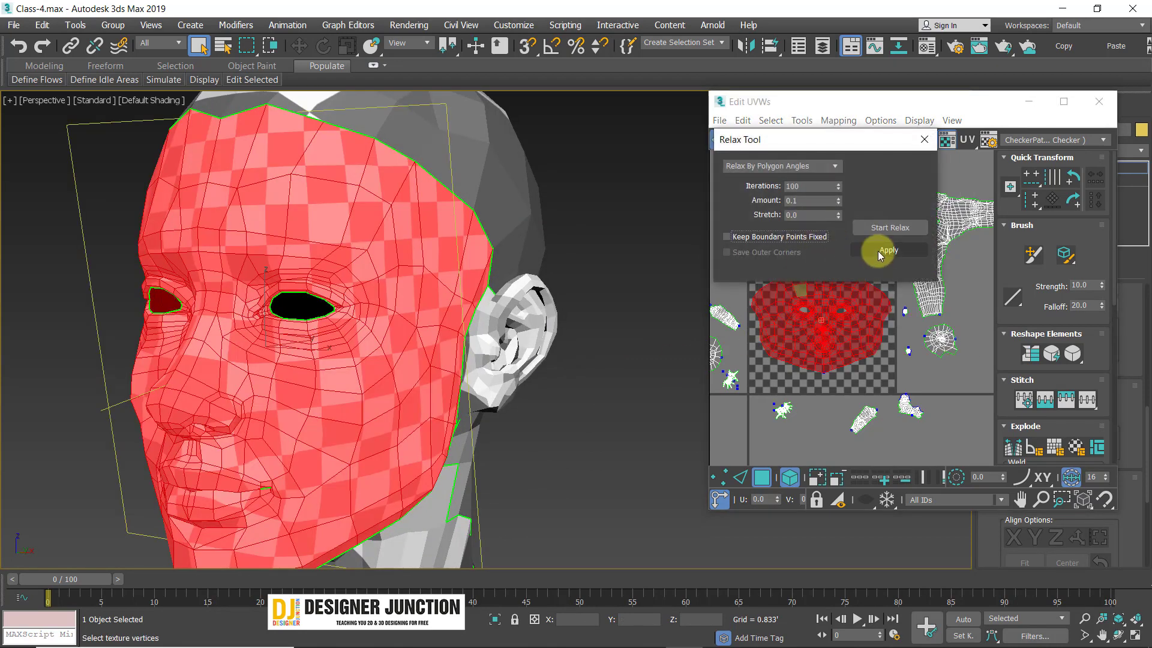
left_click(877, 251)
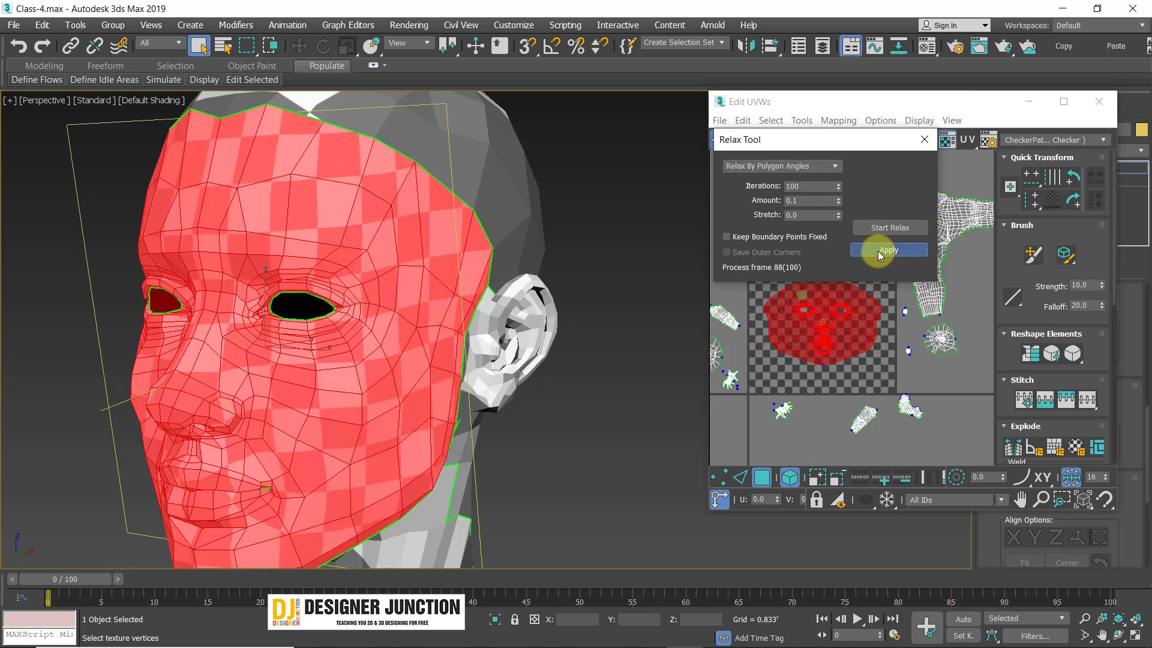
left_click(923, 139)
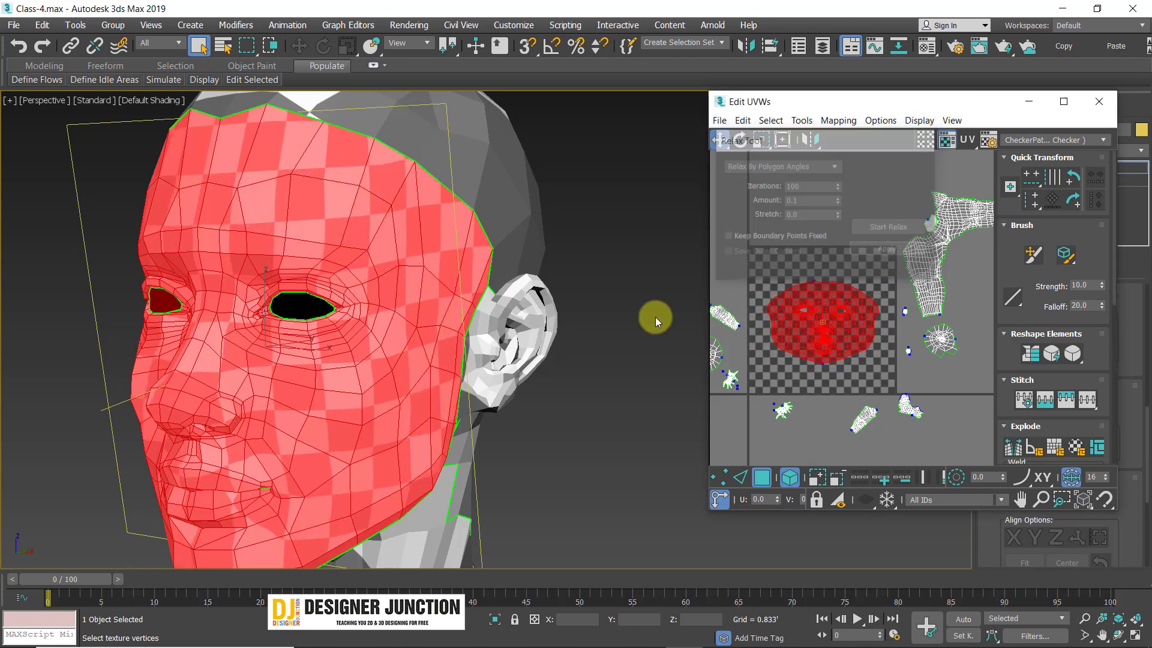
middle_click_drag(656, 316, 422, 331, "alt")
left_click(515, 281)
middle_click_drag(276, 330, 311, 328, "alt")
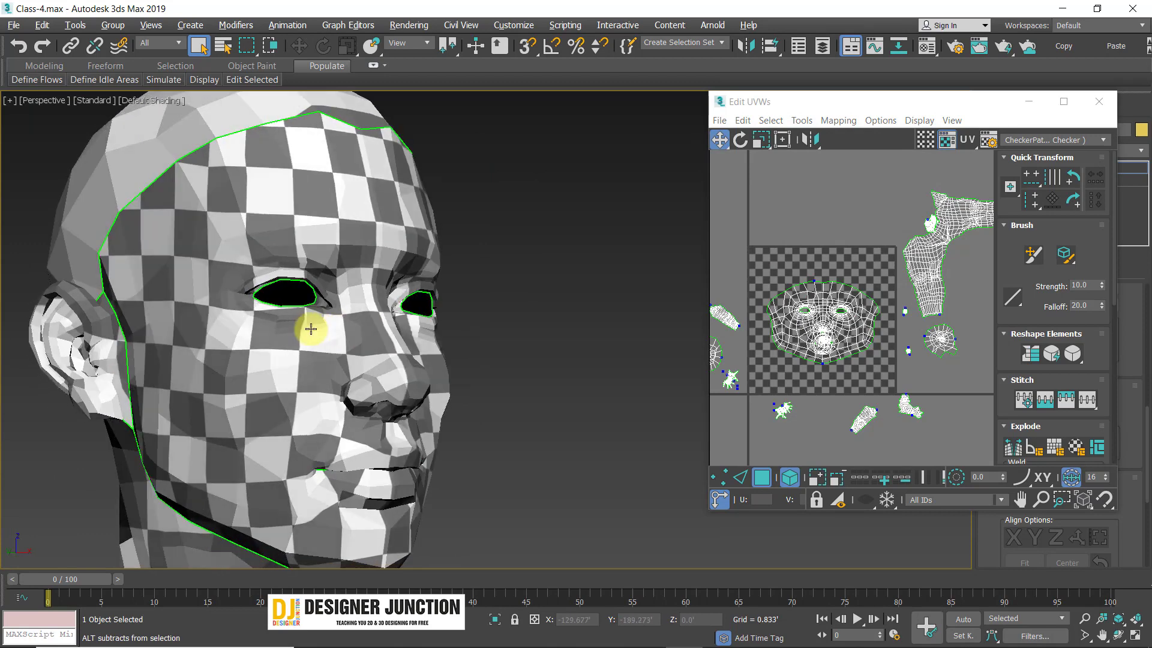
middle_click_drag(542, 442, 503, 391, "alt")
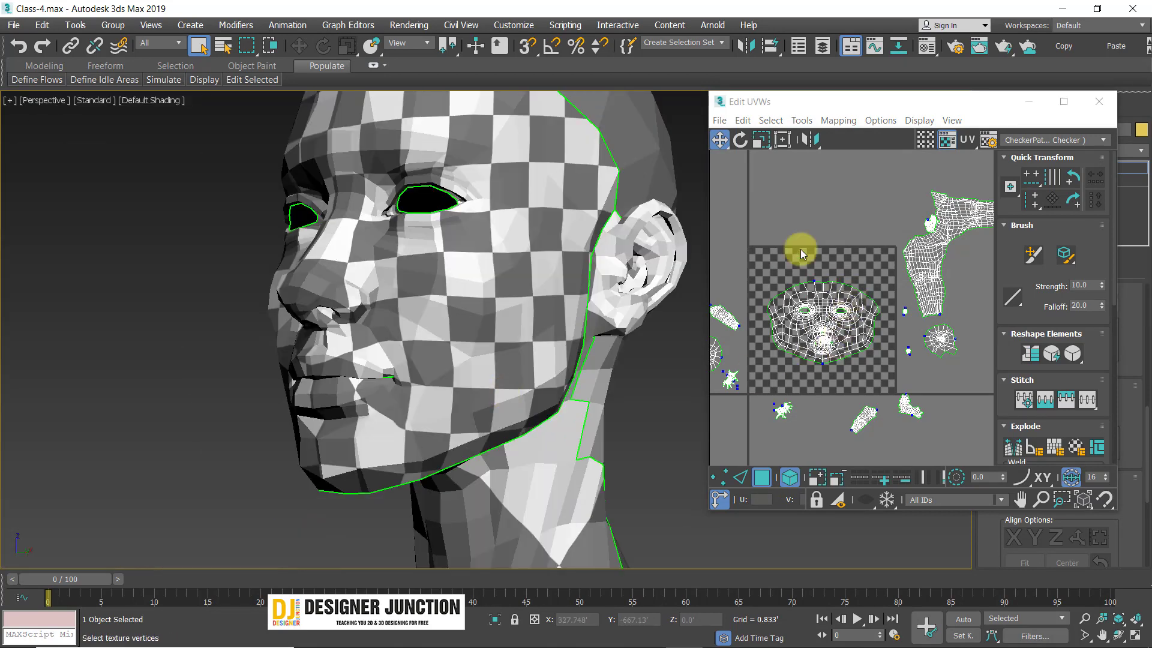
- Select the face shell, shift the UV editor window off the modifier settings, and apply Reset Peel to the shell
left_click(834, 328)
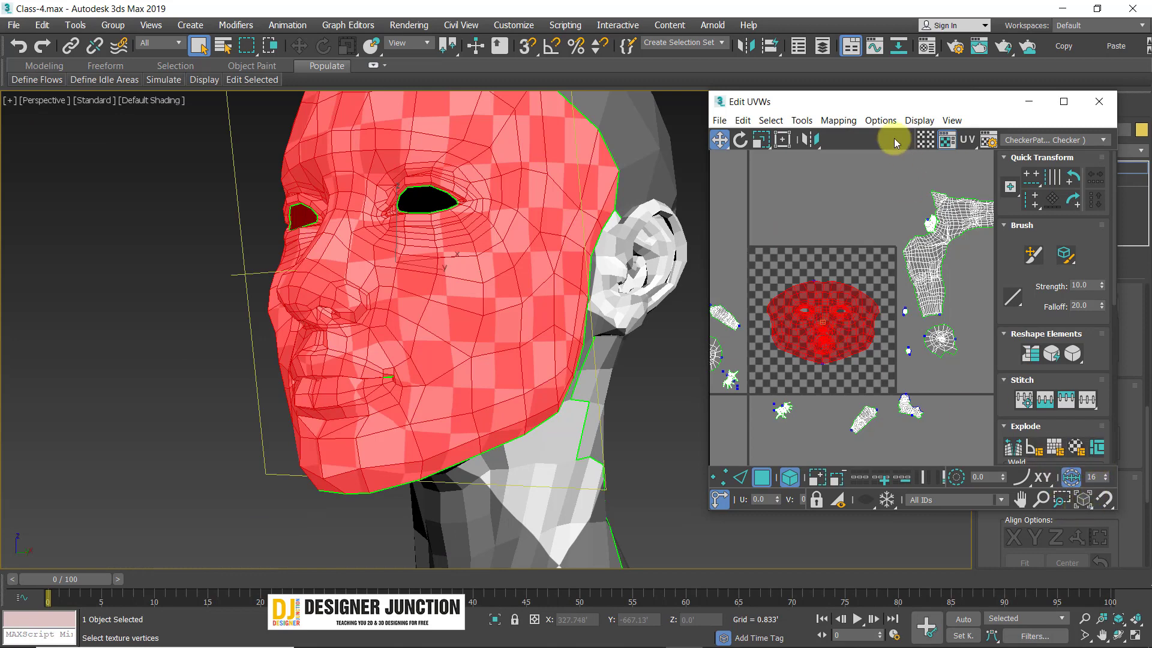
left_click_drag(875, 113, 768, 82)
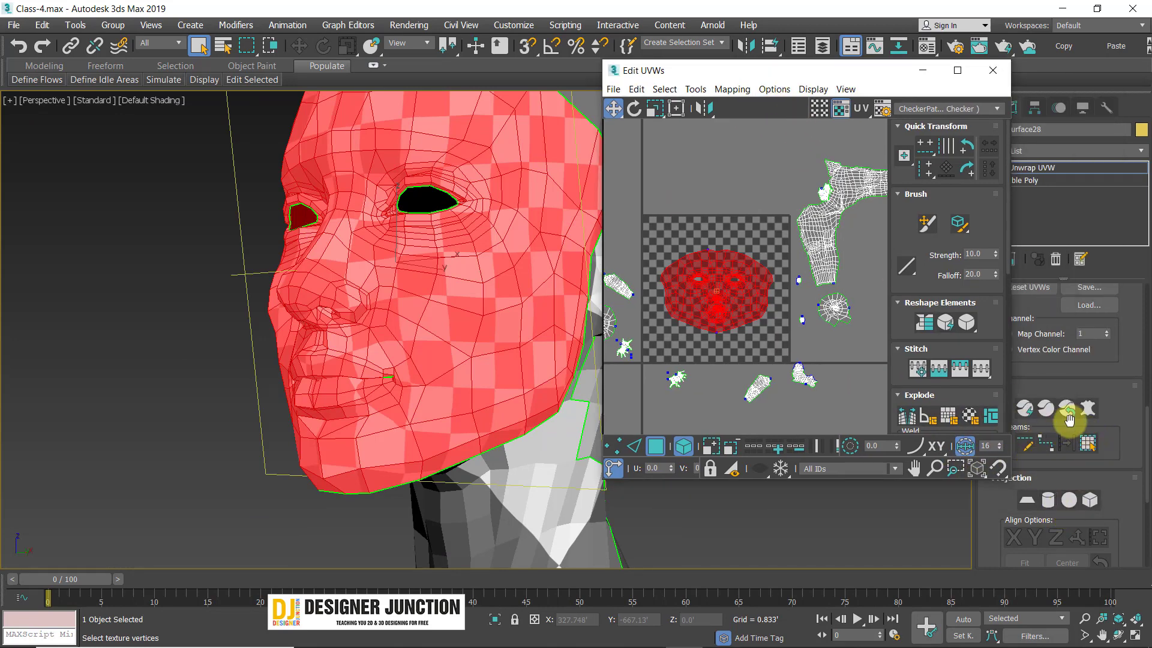
left_click(1066, 409)
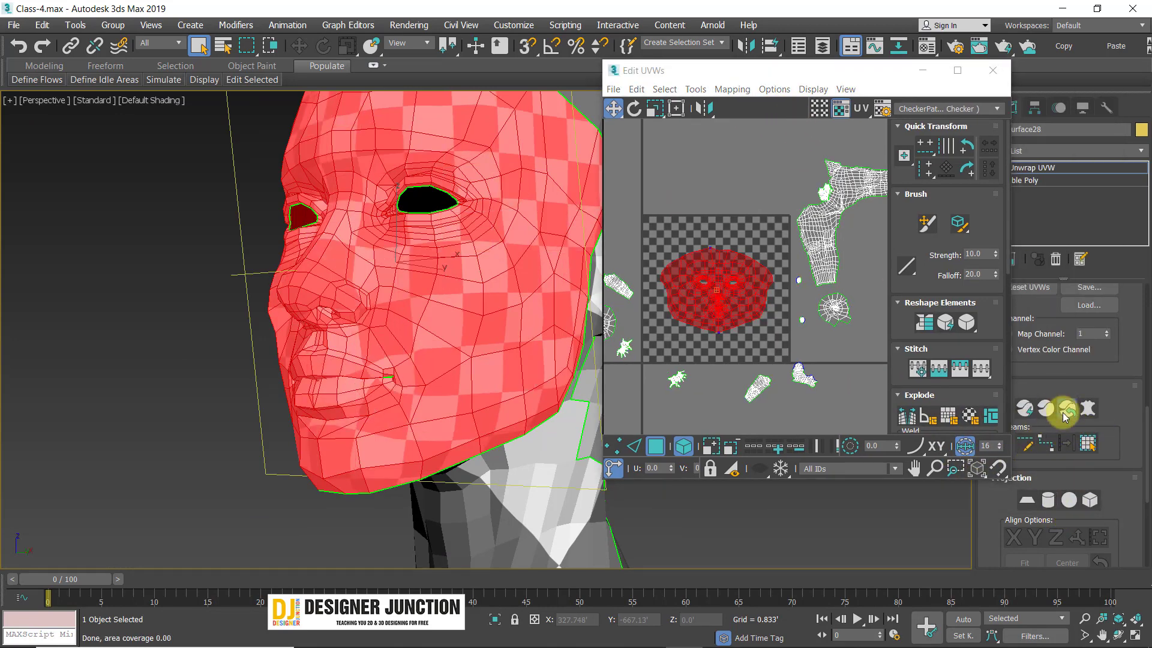
left_click(613, 389)
middle_click_drag(365, 329, 456, 366, "alt")
- Move the face shell above the checker tile, deselect it, and inspect the head from both sides
left_click(725, 303)
left_click_drag(725, 303, 715, 150)
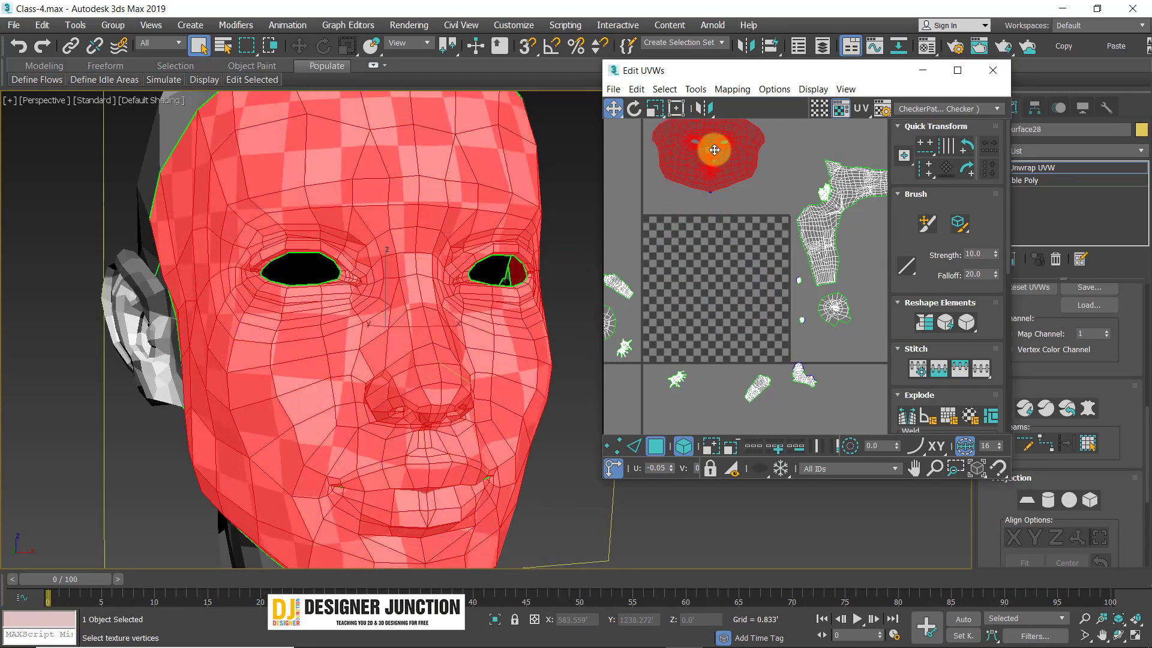
scroll(716, 209, "down", 2)
left_click(714, 210)
scroll(477, 398, "down", 7)
middle_click_drag(477, 399, 383, 398, "alt")
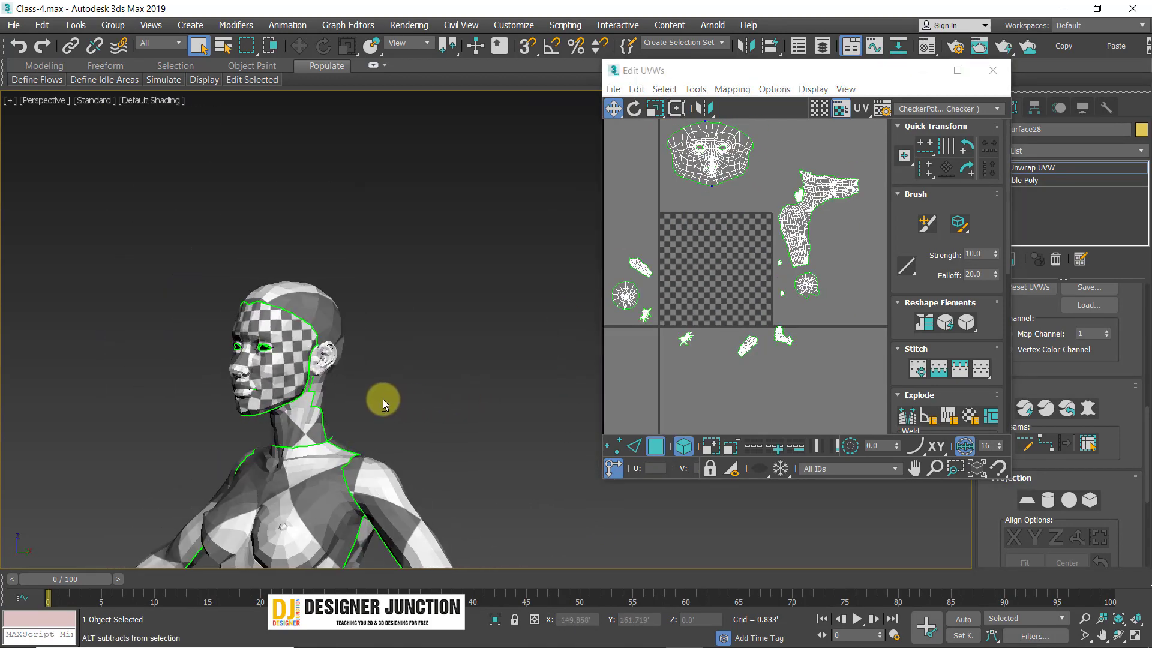
scroll(306, 384, "up", 6)
middle_click_drag(306, 381, 406, 352, "alt")
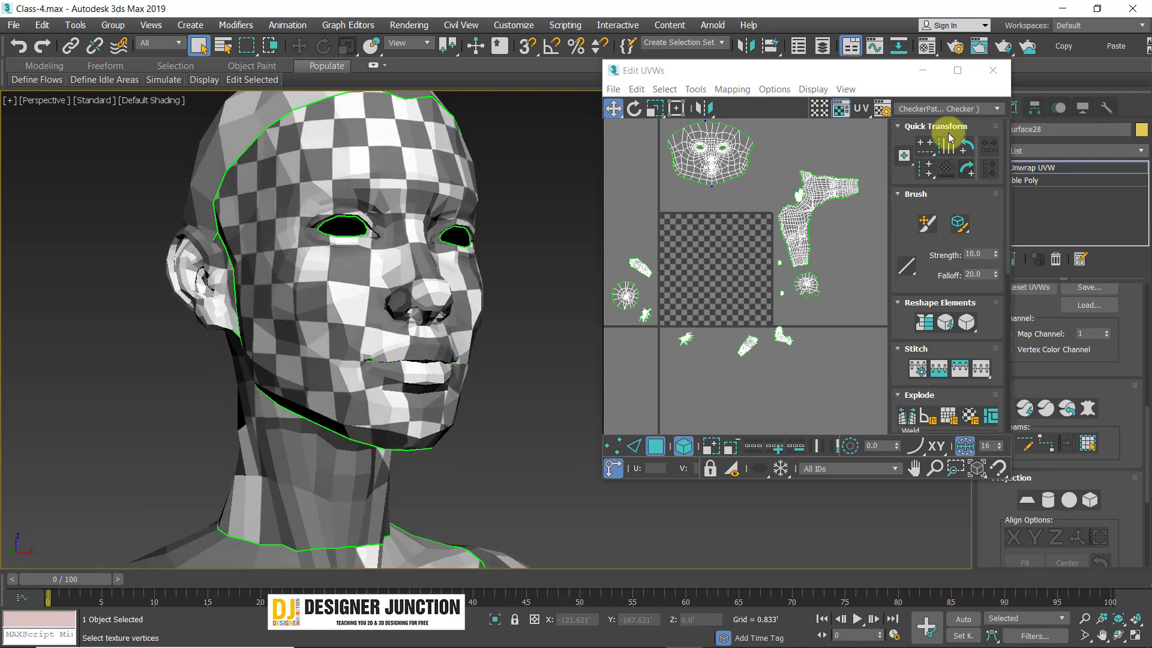
- Display the Texture Checker image on the model and examine its lettered squares across the face for distortion
left_click(939, 109)
left_click(927, 120)
middle_click_drag(420, 270, 293, 301, "alt")
scroll(448, 269, "up", 4)
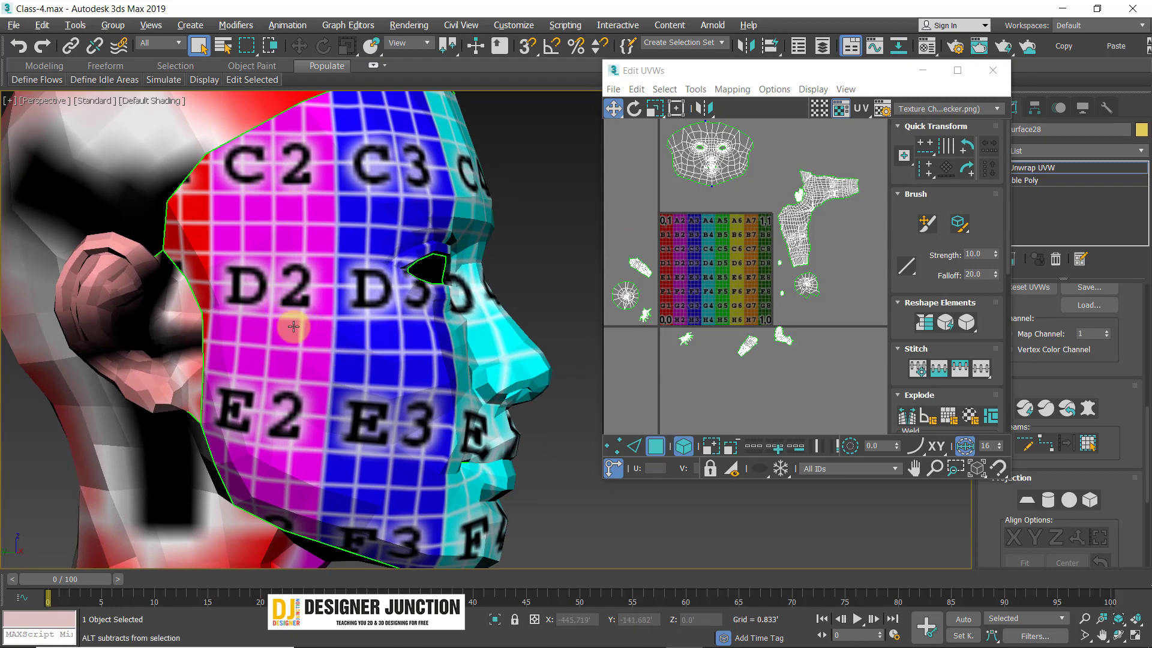
middle_click_drag(293, 326, 402, 408, "alt")
middle_click_drag(511, 427, 273, 391, "alt")
middle_click_drag(372, 398, 264, 368, "alt")
middle_click_drag(208, 424, 257, 359, "alt")
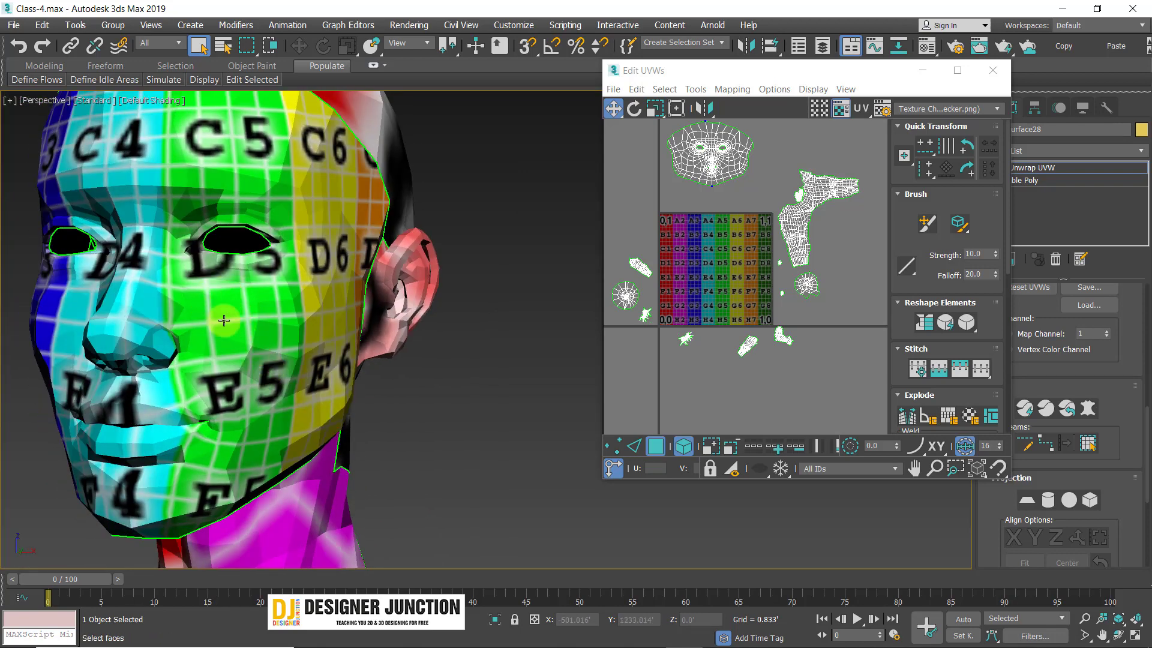
middle_click_drag(265, 318, 338, 325, "alt")
scroll(348, 310, "down", 3)
- Switch the displayed texture back to CheckerPattern and view the head from its other side
left_click(924, 109)
left_click(934, 132)
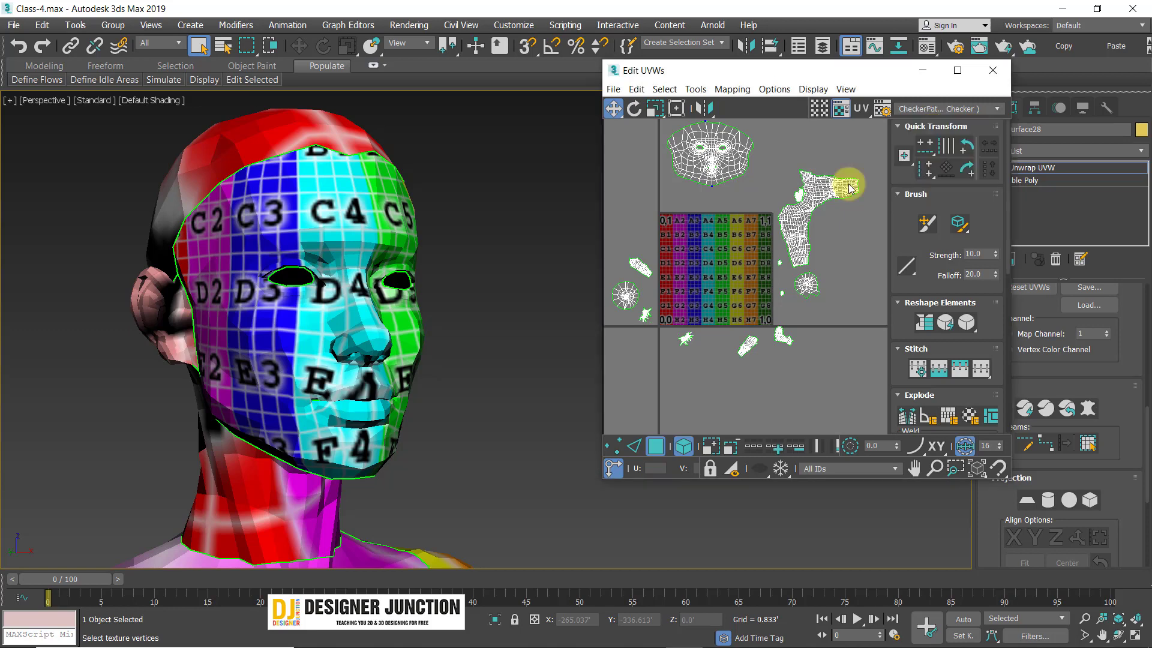
middle_click_drag(479, 304, 283, 289, "alt")
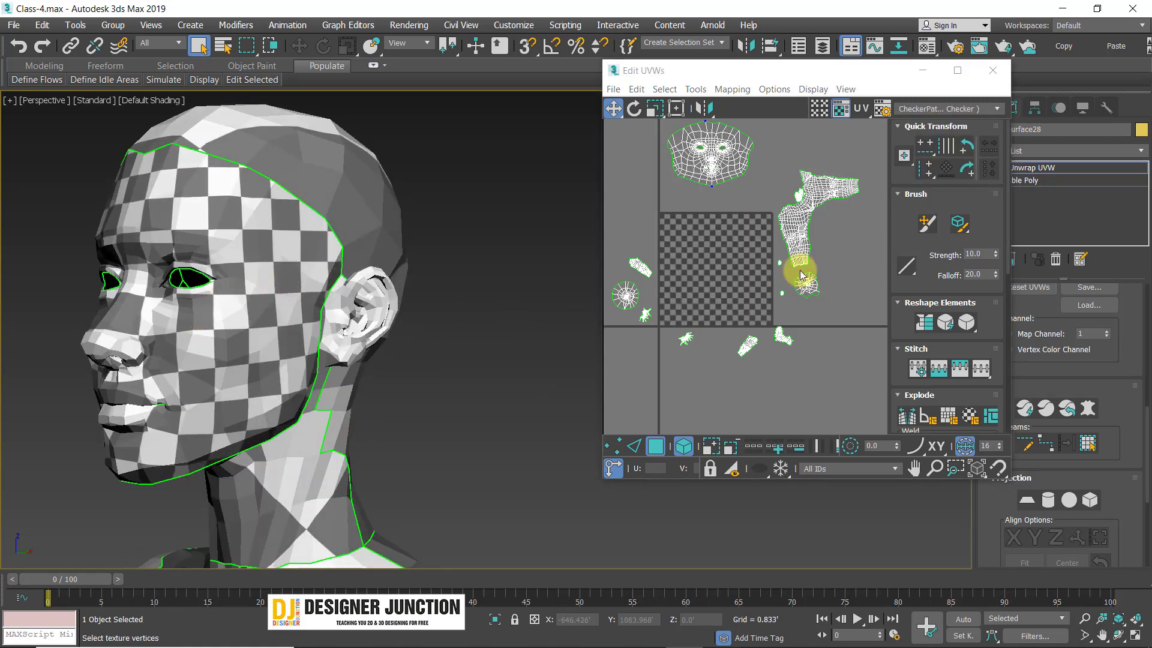
- Select a polygon on the side of the head and look for its shell in the UV layout
middle_click_drag(331, 225, 314, 249)
scroll(314, 250, "up", 3)
left_click(284, 218)
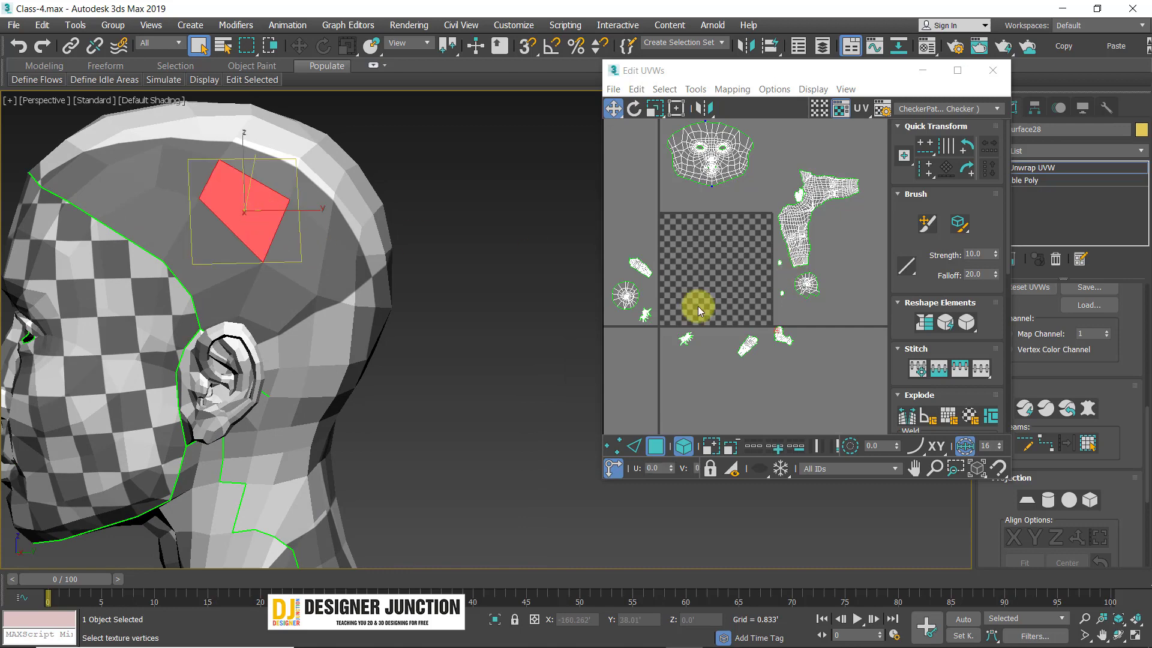
scroll(777, 259, "up", 4)
scroll(382, 287, "down", 4)
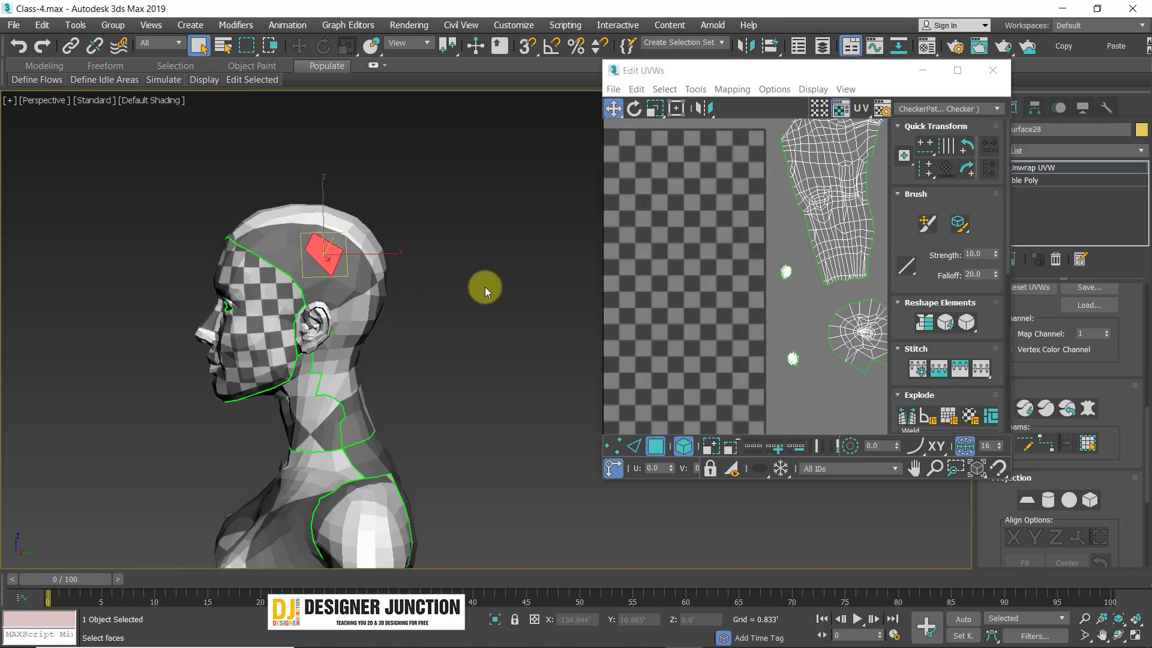
scroll(795, 286, "down", 5)
scroll(683, 338, "up", 3)
scroll(715, 224, "up", 5)
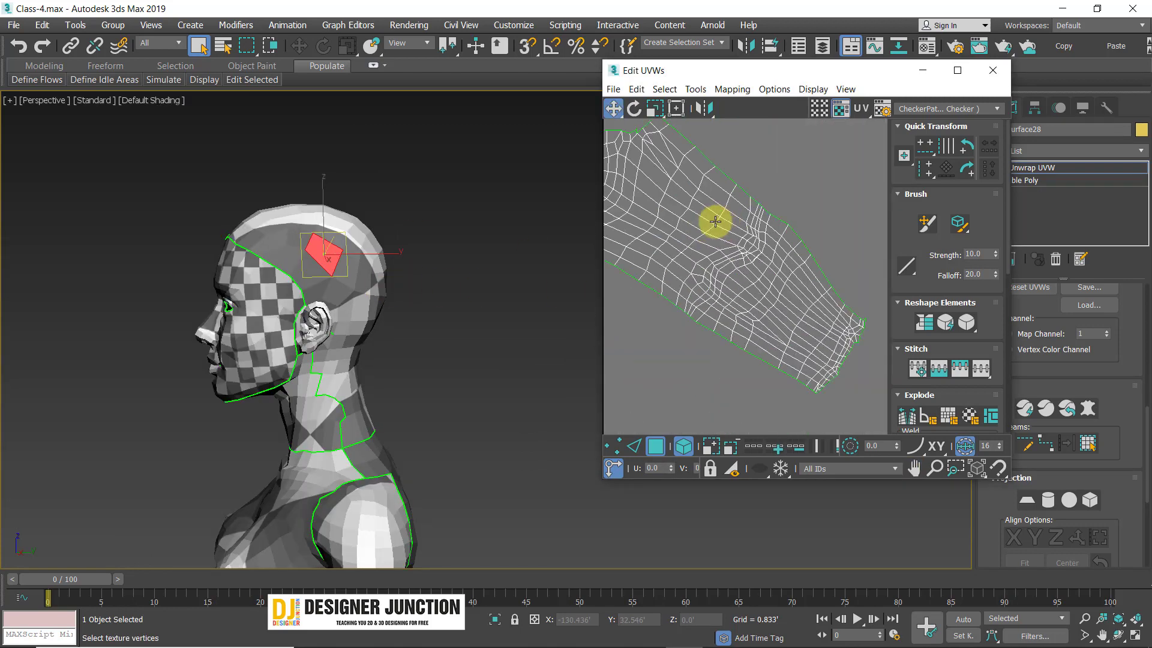
scroll(748, 260, "down", 3)
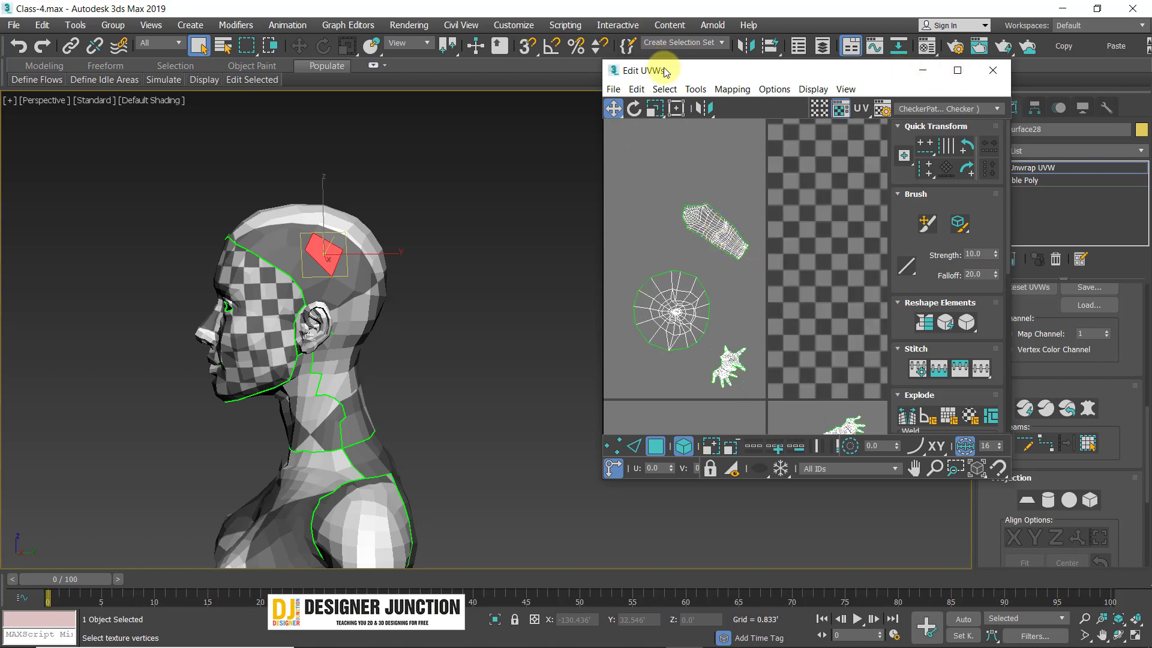
- Reposition and enlarge the Edit UVWs window beside the model so the full shell layout fits in it
left_click_drag(665, 71, 560, 43)
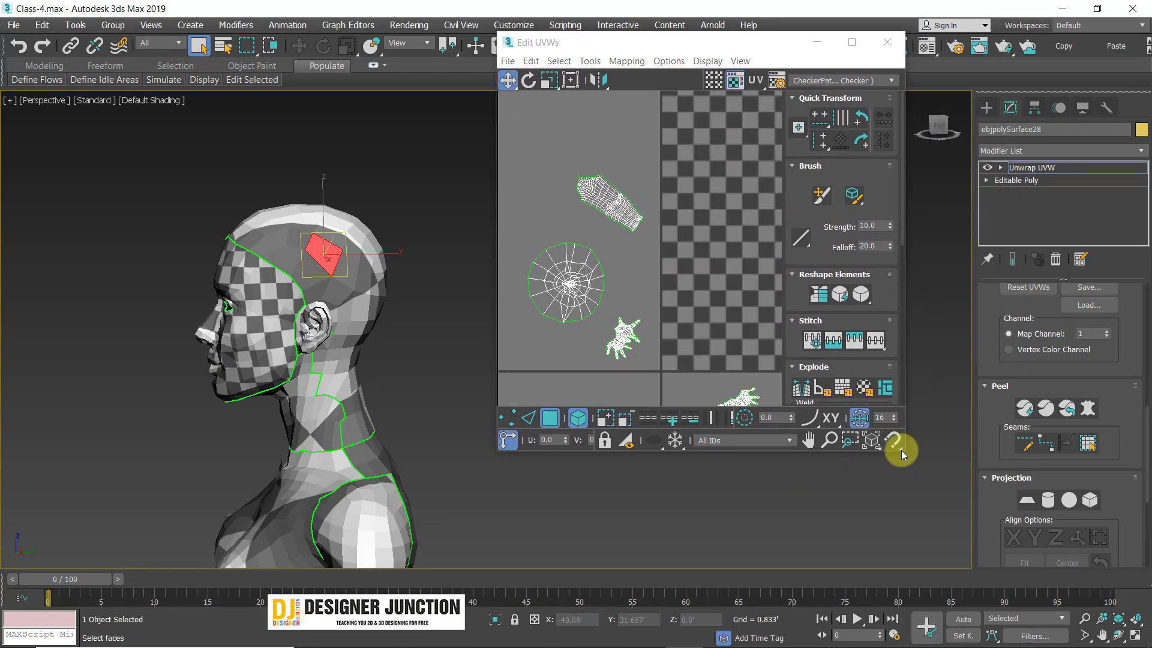
left_click_drag(903, 448, 1046, 618)
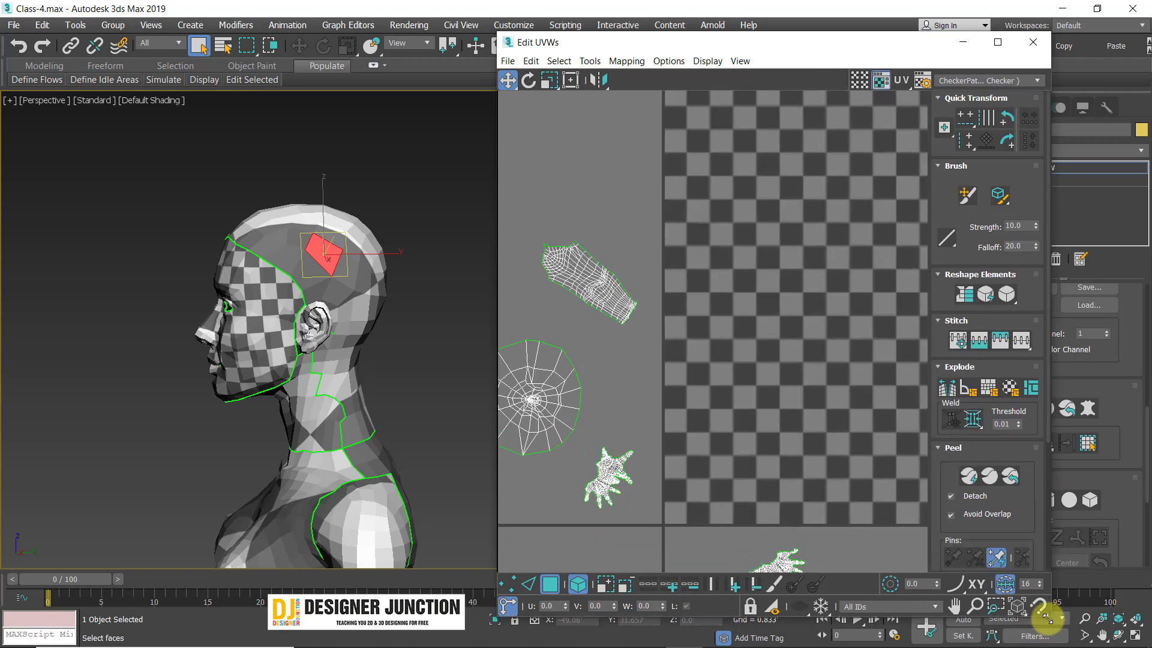
scroll(706, 369, "down", 5)
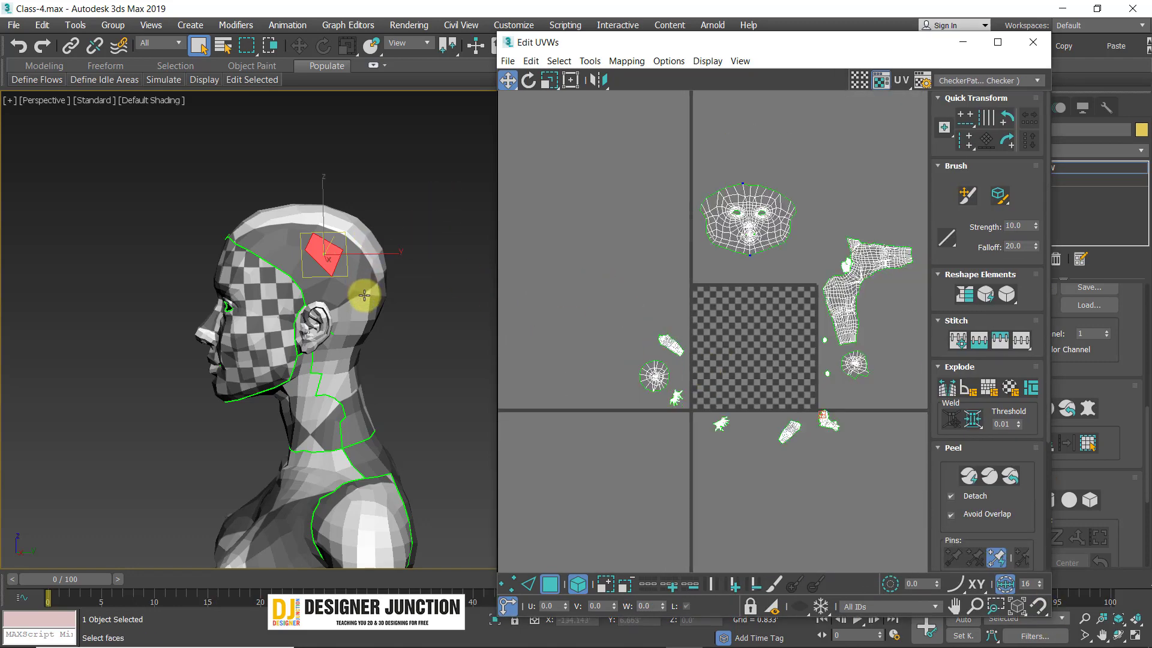
- Select the whole back-of-head-and-neck shell below the checker tile and move it into the tile's lower corner
scroll(831, 418, "up", 10)
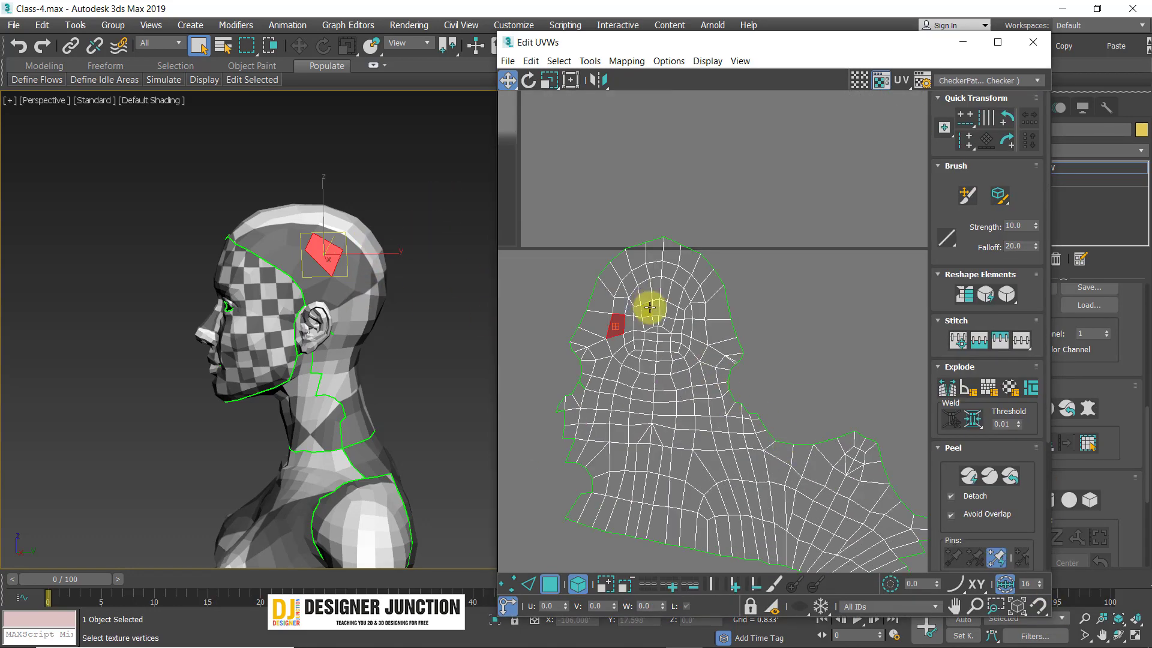
scroll(650, 306, "down", 6)
left_click_drag(617, 268, 725, 383)
left_click_drag(669, 338, 600, 164)
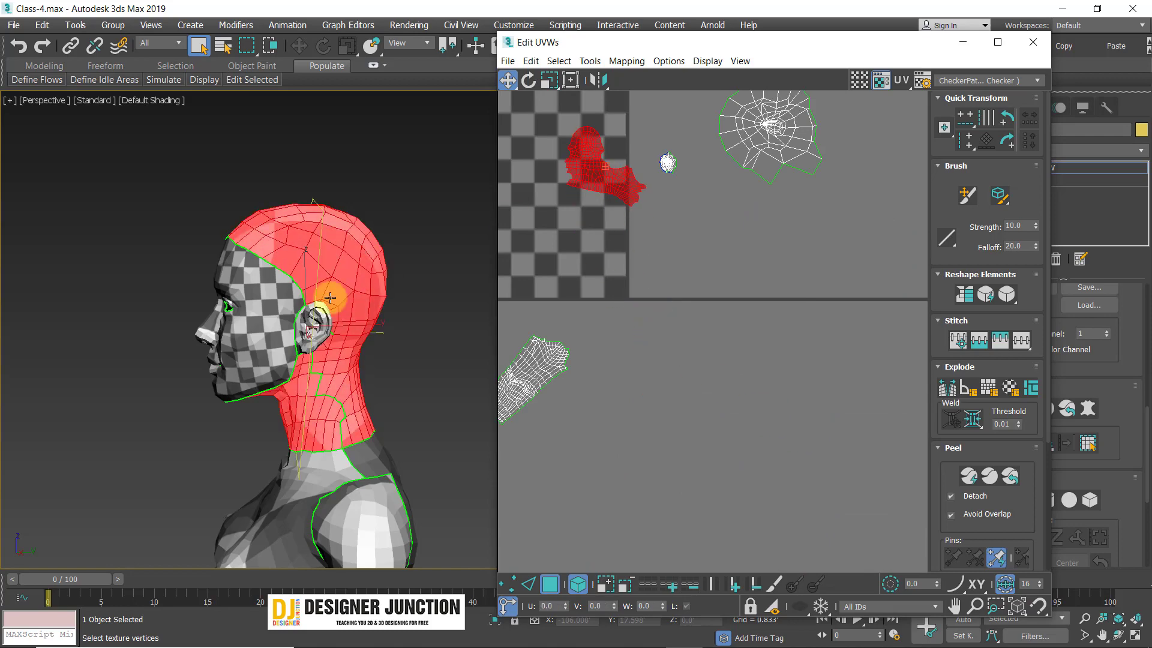
- Move the back-of-head-and-neck shell from the checker tile's lower corner toward the middle of the tile
middle_click_drag(396, 282, 297, 305, "alt")
middle_click_drag(603, 206, 889, 374)
left_click_drag(874, 329, 606, 204)
scroll(621, 210, "down", 4)
middle_click_drag(663, 232, 697, 304)
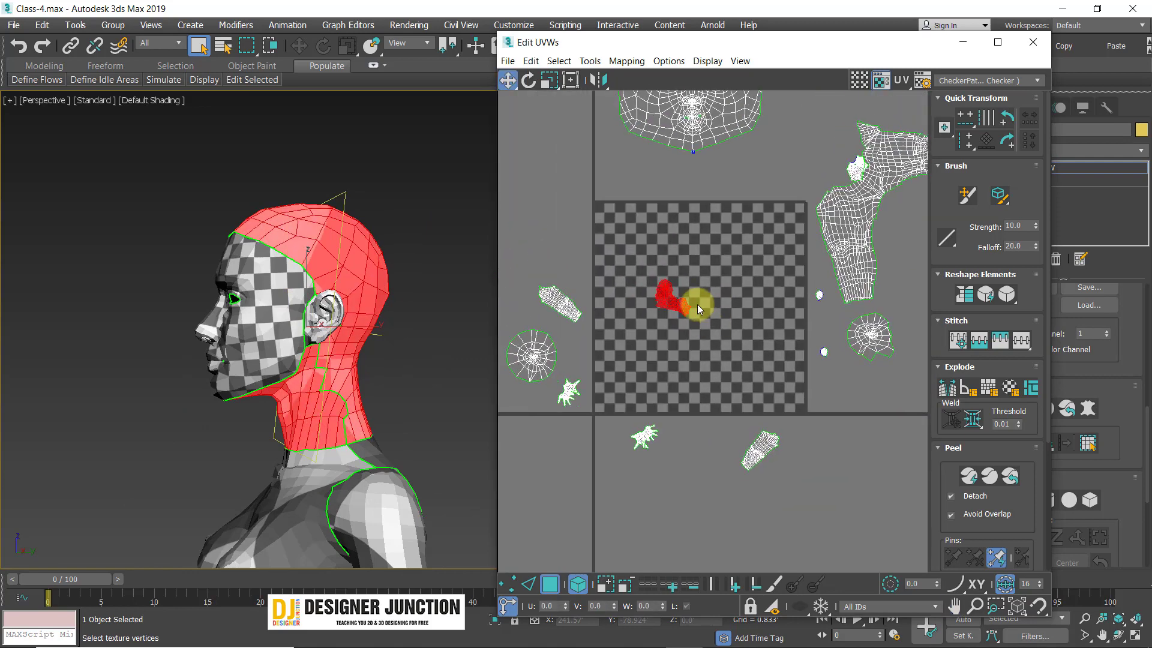
- Enlarge the back-of-head-and-neck shell until it spans most of the checker tile, and shift it fully inside the tile
left_click(549, 80)
left_click_drag(673, 298, 689, 189)
left_click(508, 80)
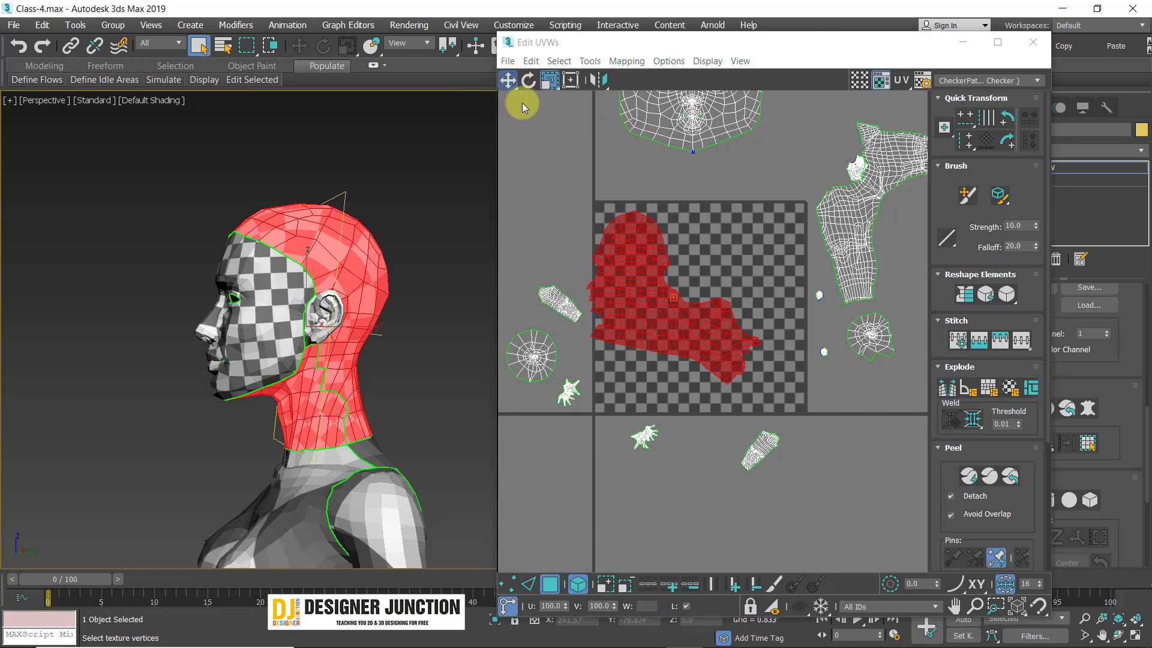
left_click_drag(656, 308, 683, 325)
left_click(592, 177)
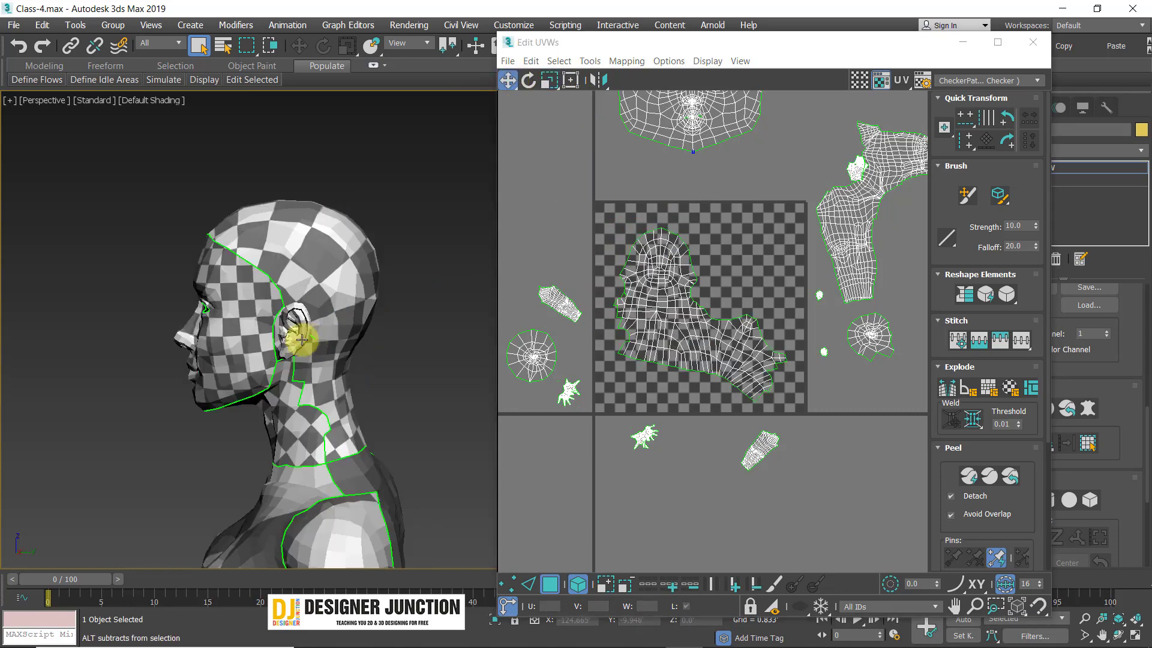
- Reselect the back-of-head-and-neck shell and apply Relax By Polygon Angles to it several times
middle_click_drag(303, 337, 280, 321, "alt")
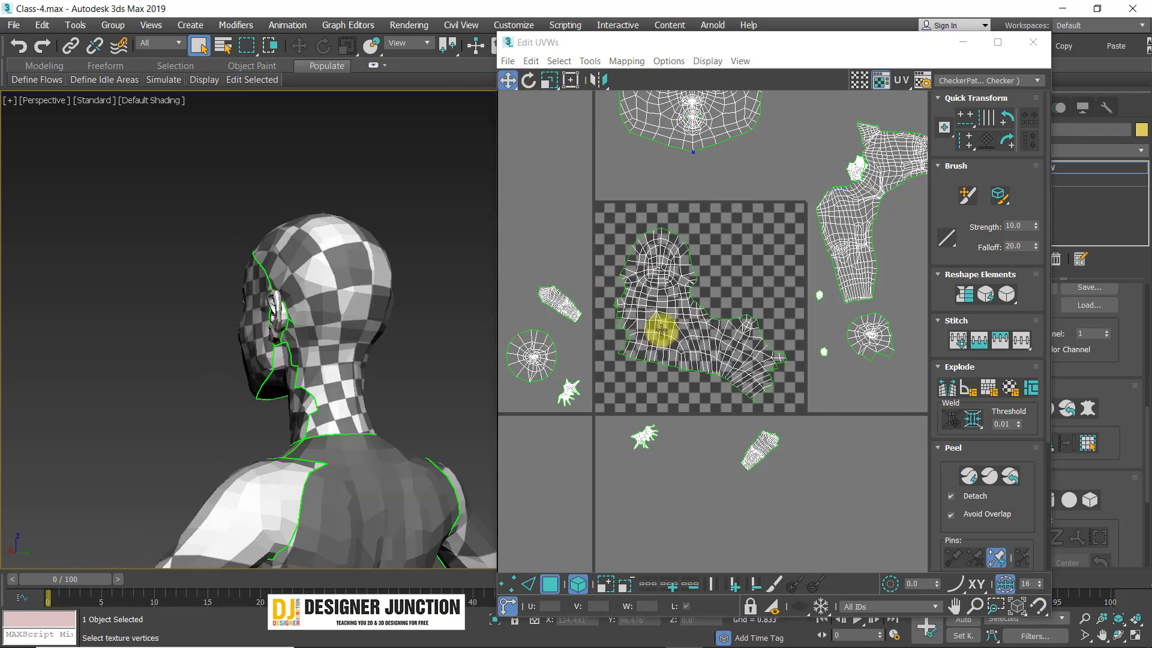
left_click(688, 250)
right_click(770, 319)
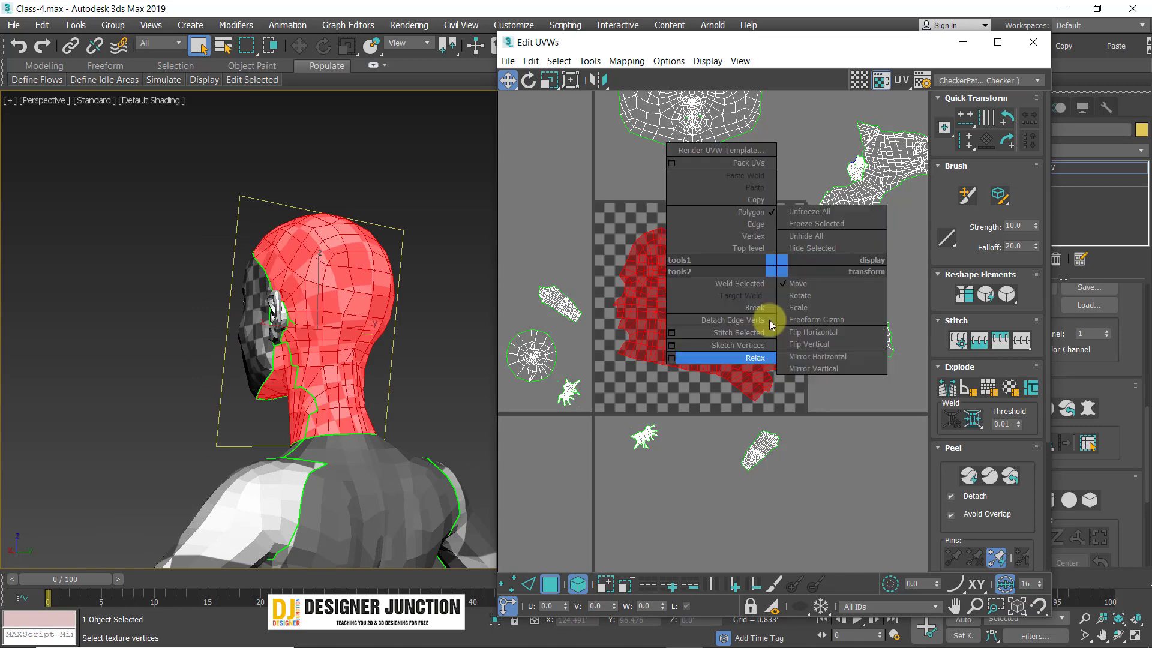
left_click(686, 356)
left_click(891, 250)
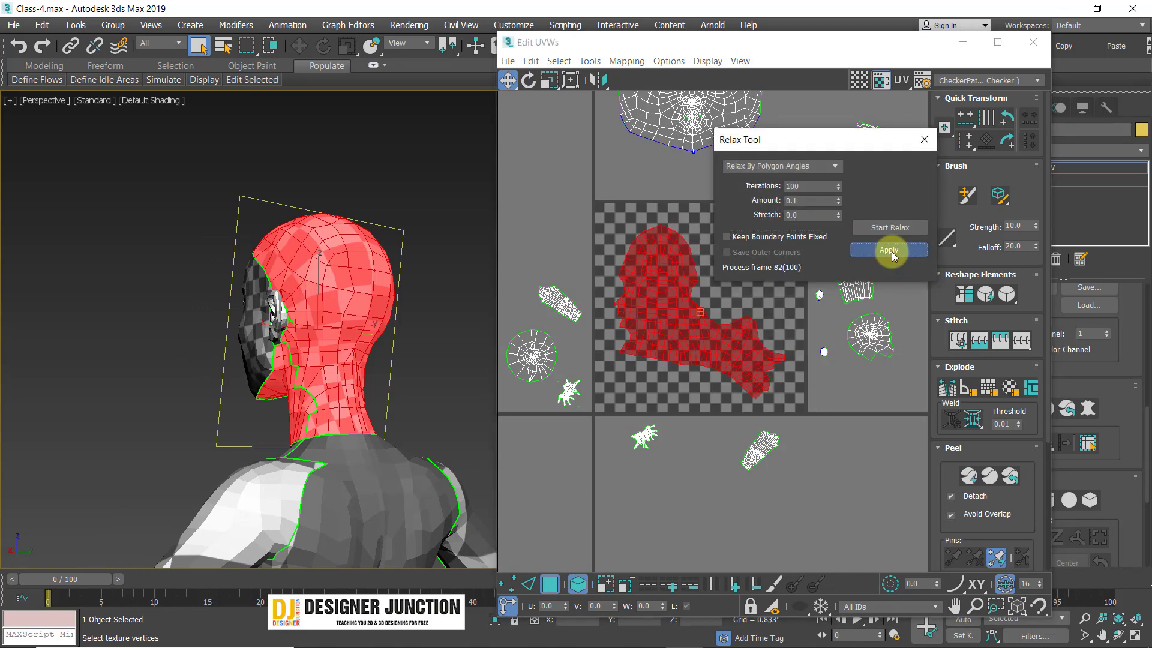
left_click(891, 253)
left_click(891, 253)
left_click(891, 253)
left_click(891, 253)
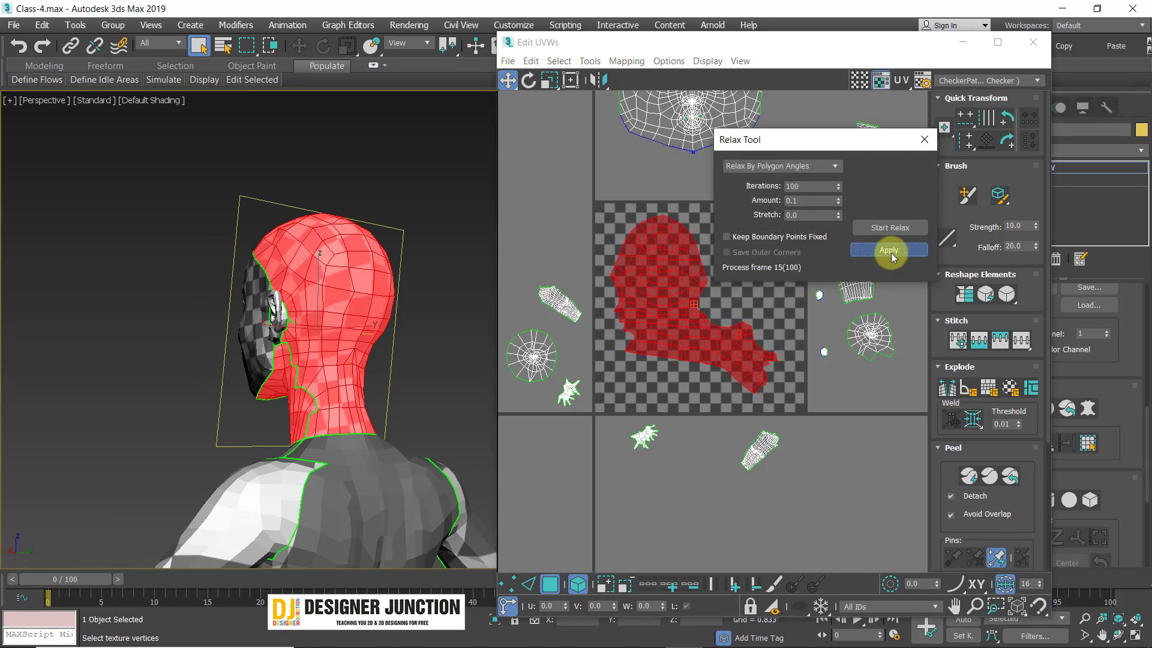
- Relax the same shell continuously until its outline settles, and close the Relax Tool
left_click(892, 229)
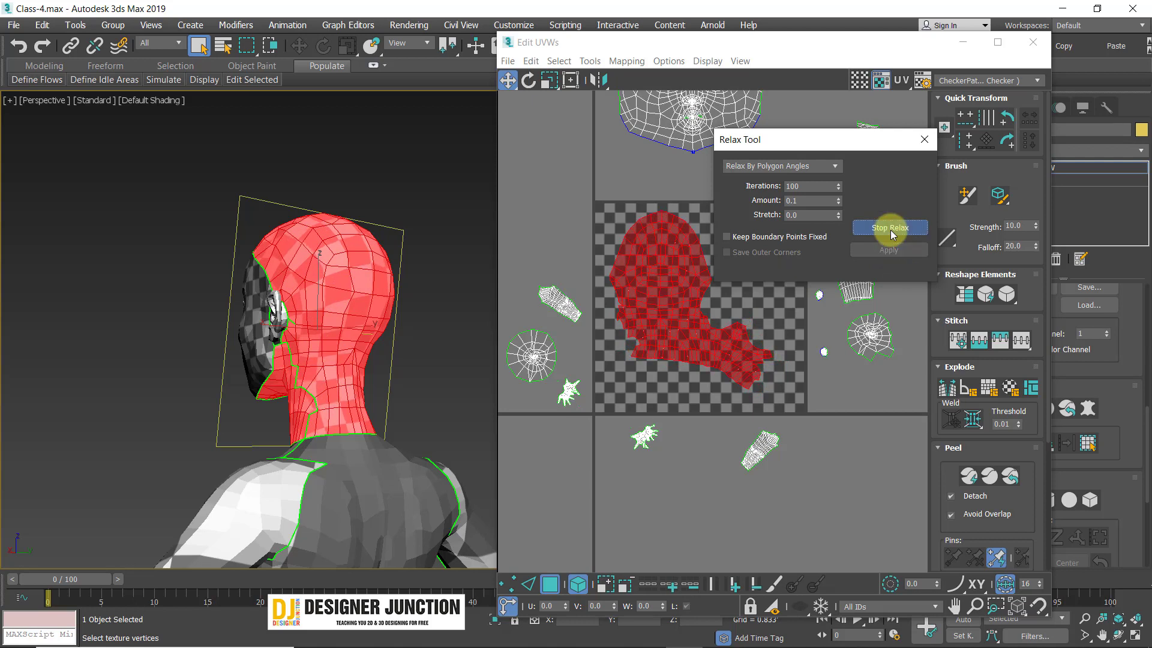
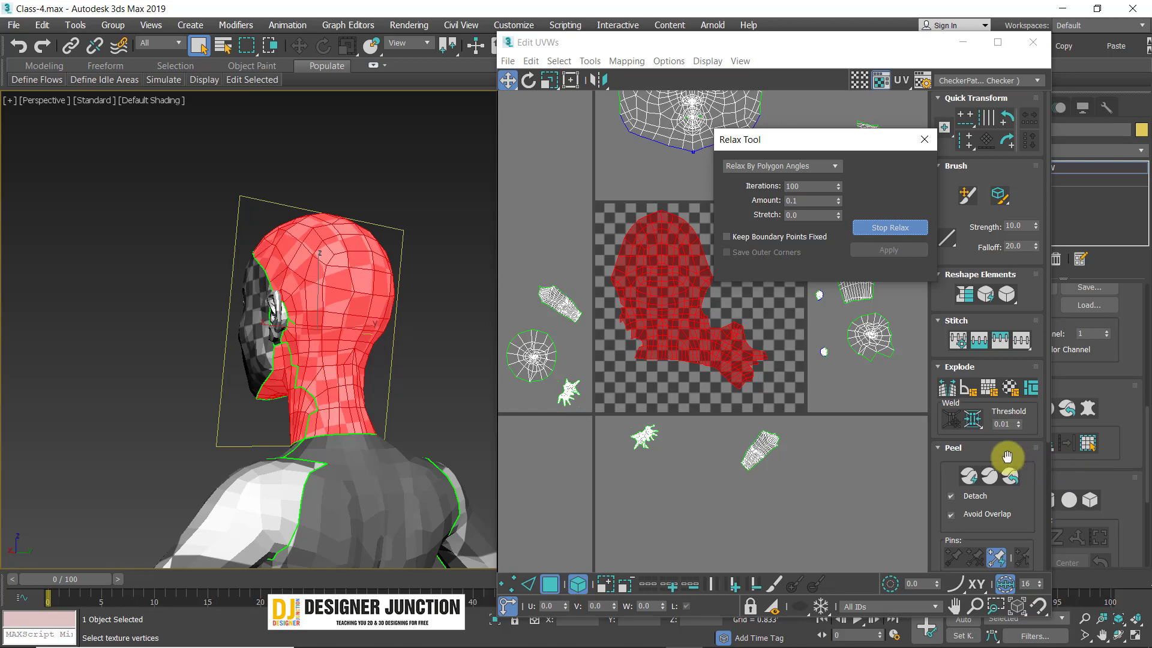
middle_click_drag(432, 283, 355, 342, "alt")
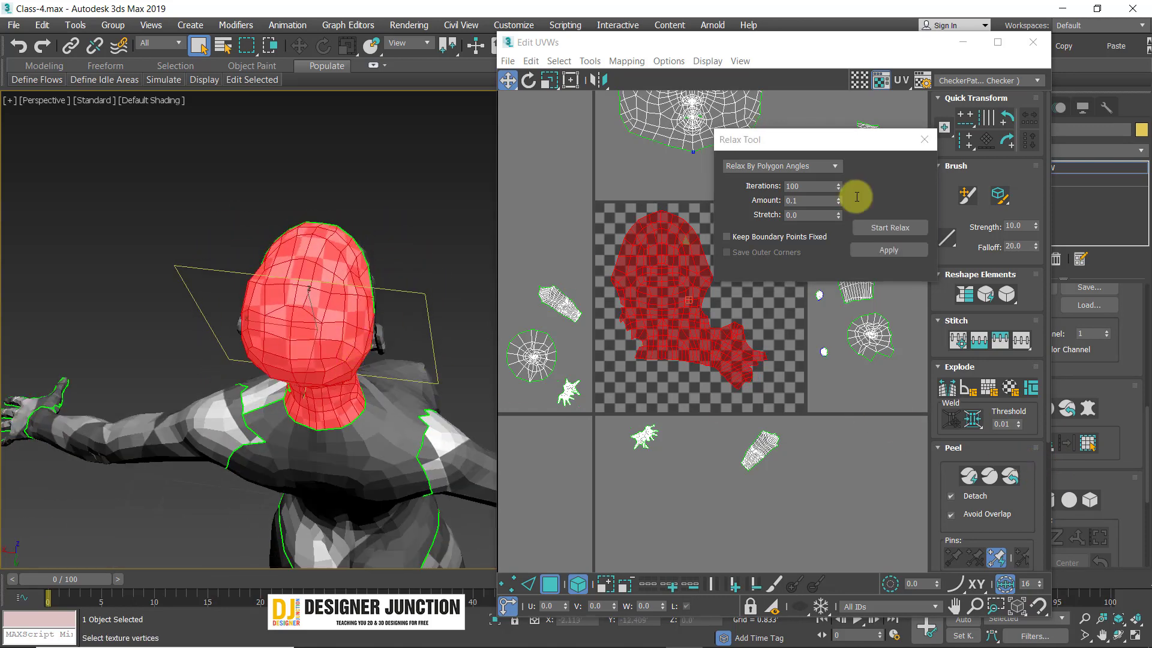
middle_click_drag(419, 288, 470, 216, "alt")
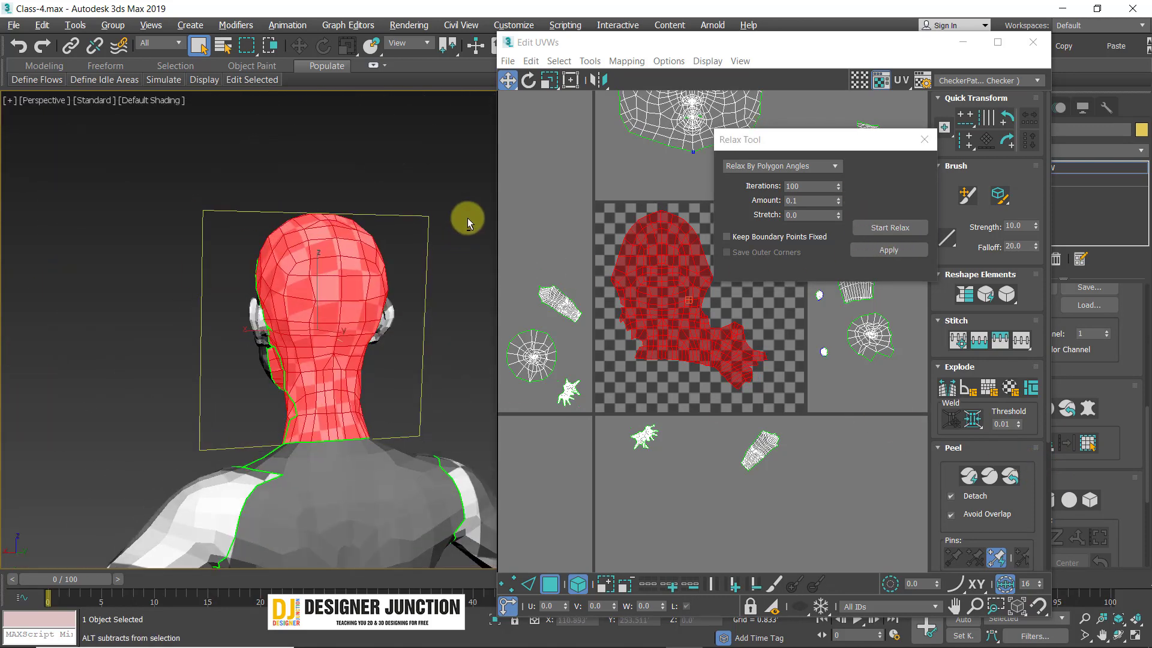
left_click(889, 250)
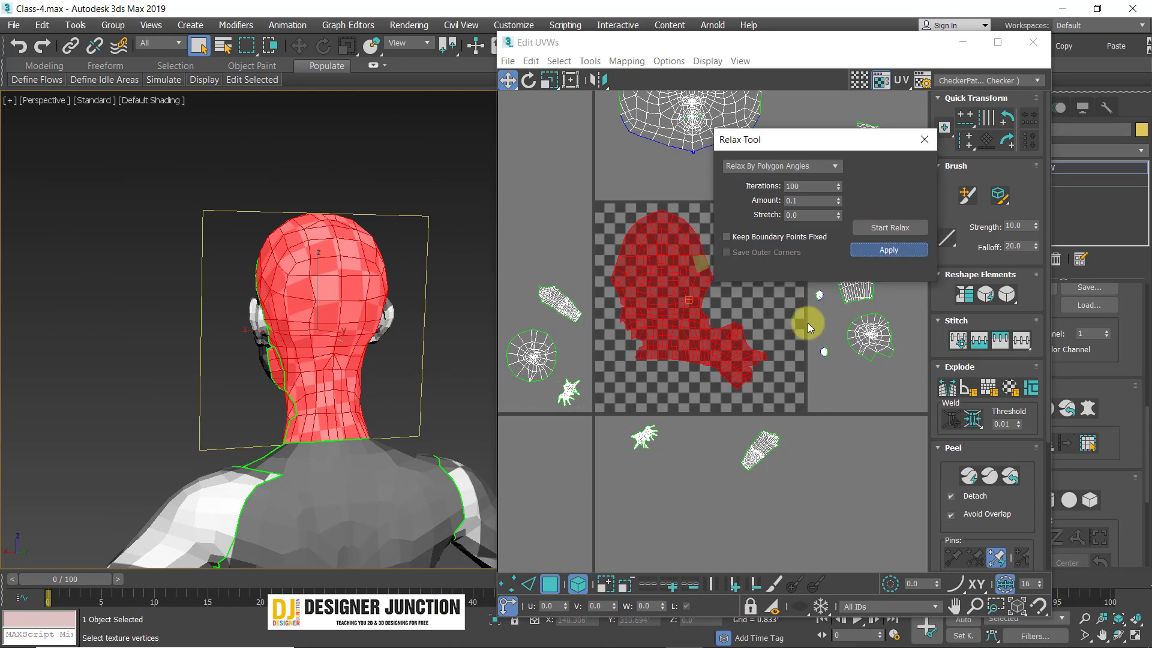
left_click(923, 139)
- Examine the checker pattern on the back of the head and neck, with the shell selected and deselected, for distortion
scroll(372, 291, "up", 5)
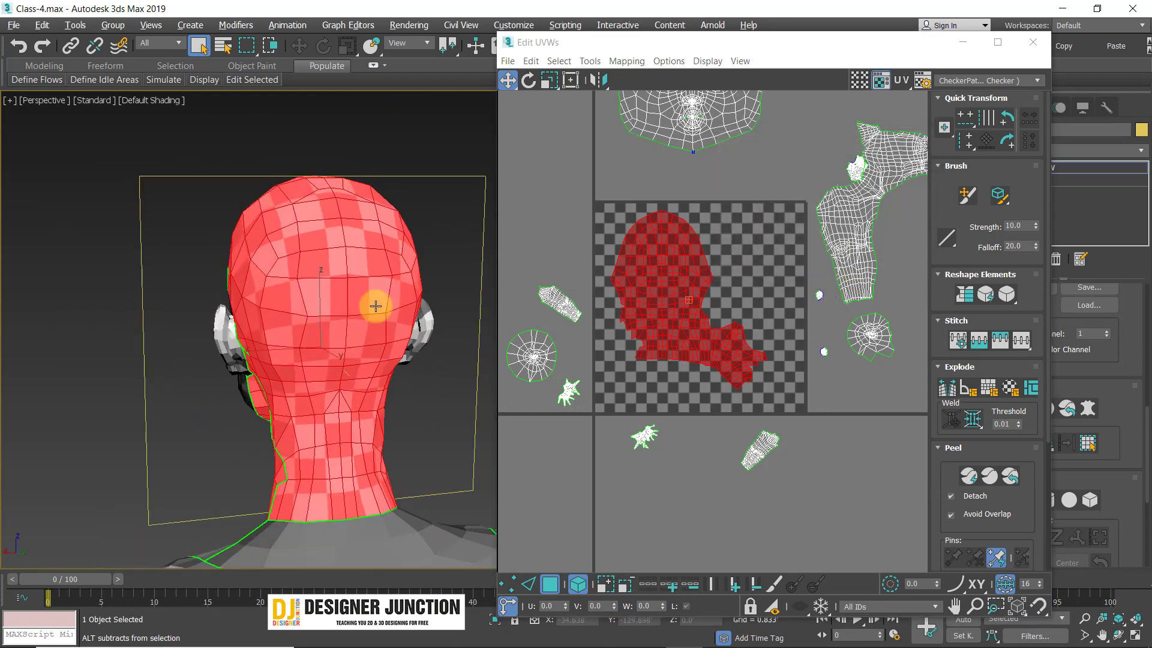
left_click(429, 115)
middle_click_drag(386, 240, 375, 274, "alt")
scroll(386, 278, "down", 4)
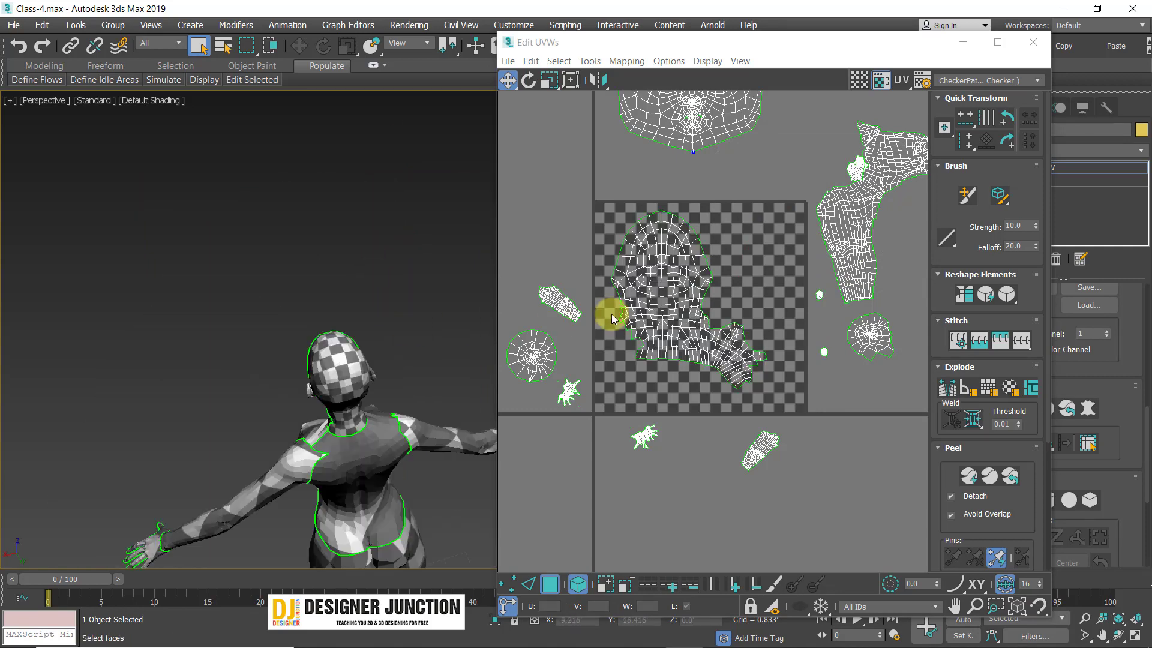
left_click(764, 388)
scroll(425, 273, "up", 4)
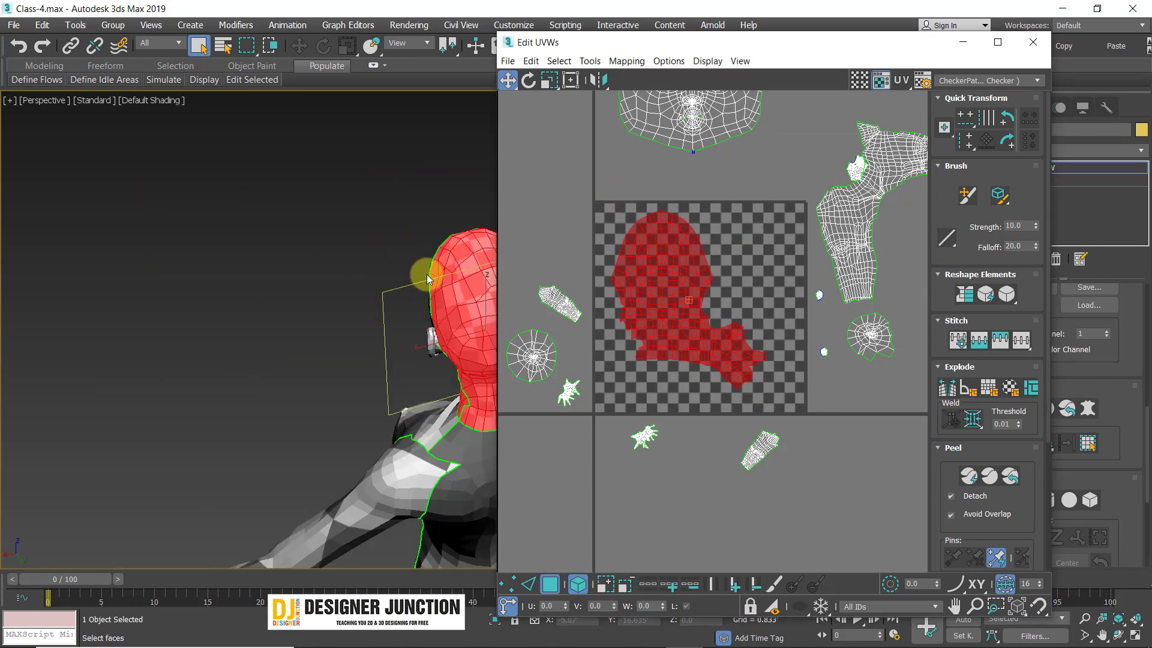
left_click(758, 316)
left_click(660, 283)
middle_click_drag(405, 324, 109, 241, "alt")
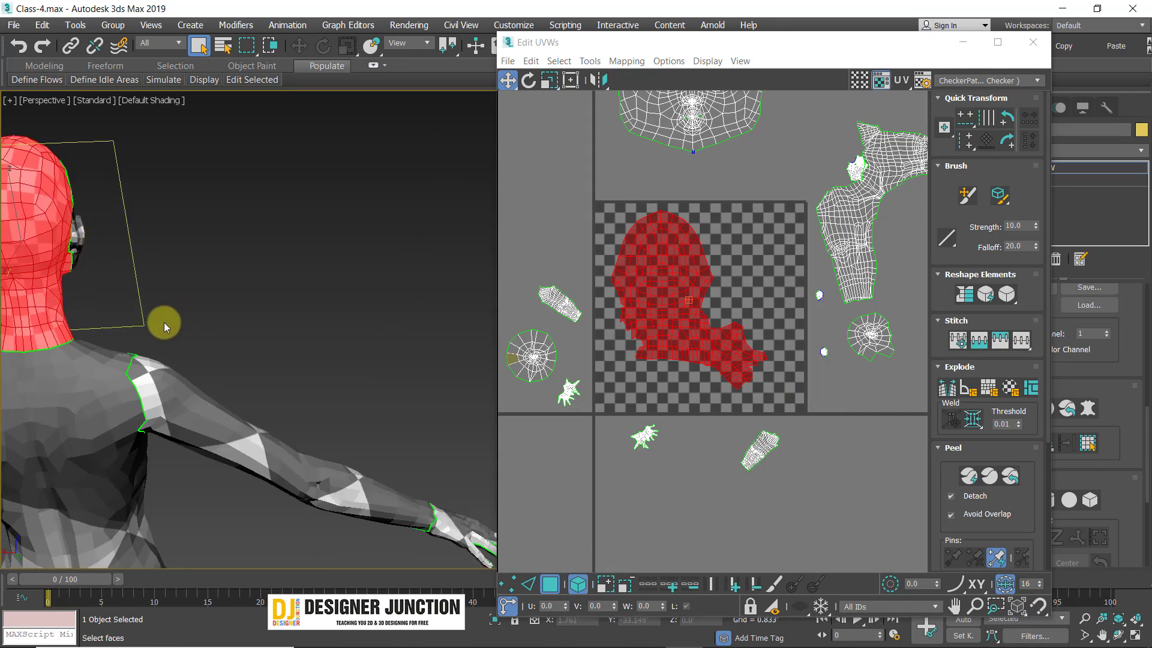
middle_click_drag(165, 324, 280, 348)
scroll(244, 351, "up", 3)
middle_click_drag(254, 311, 213, 335, "alt")
left_click(361, 309)
left_click(713, 277)
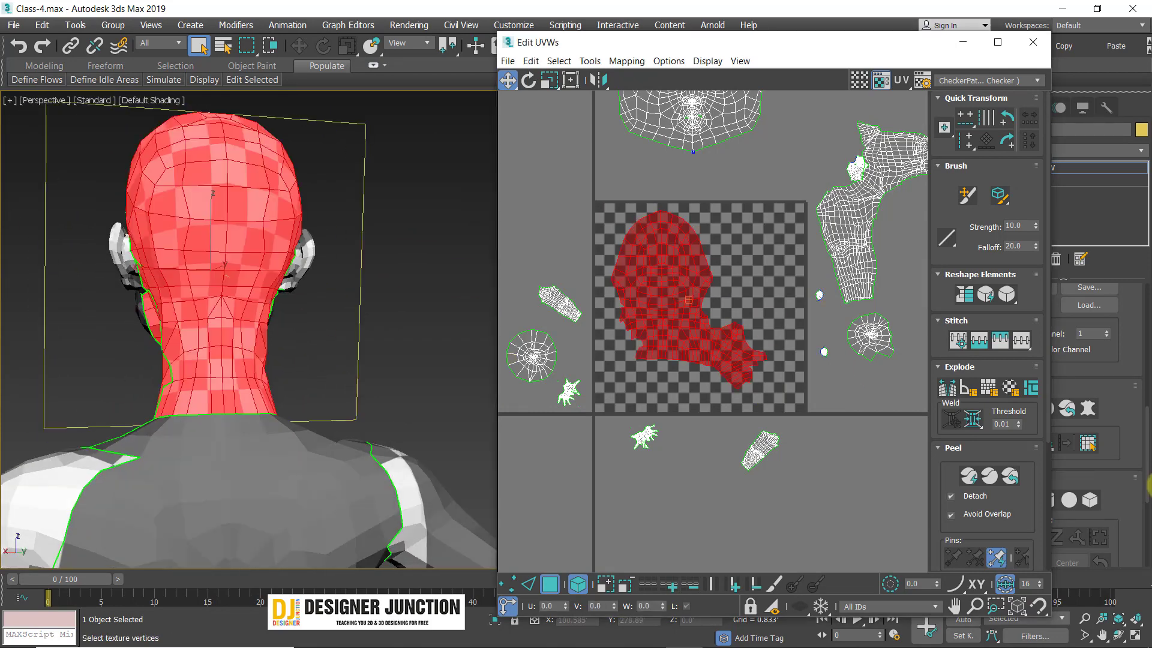
- Try Reset Peel on the back-of-head-and-neck shell and undo it
left_click_drag(823, 47, 742, 34)
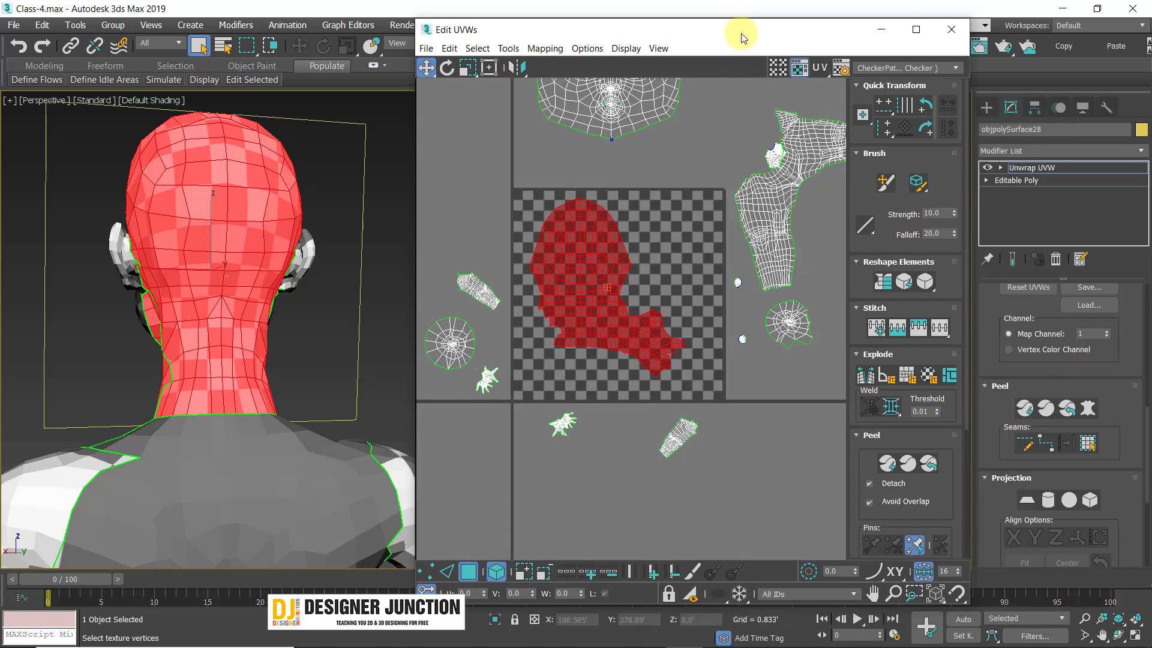
left_click(1066, 408)
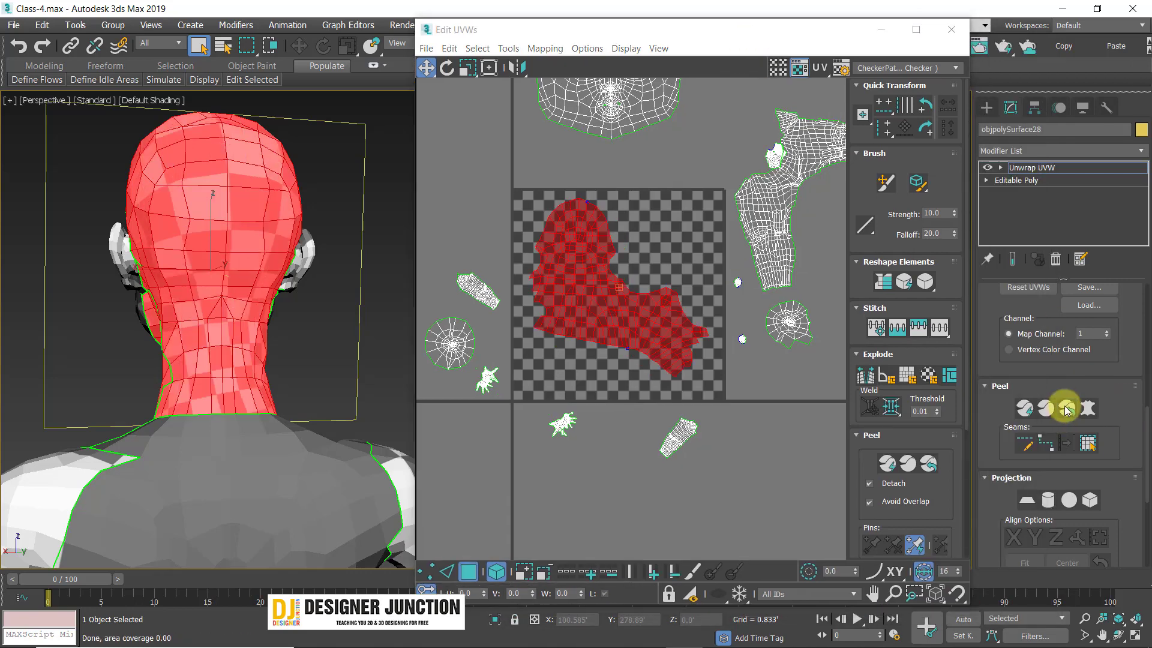
mouse_move(345, 327)
middle_mouse_down("alt")
mouse_move(311, 432)
mouse_move(348, 342)
middle_mouse_up("alt")
key("ctrl+z")
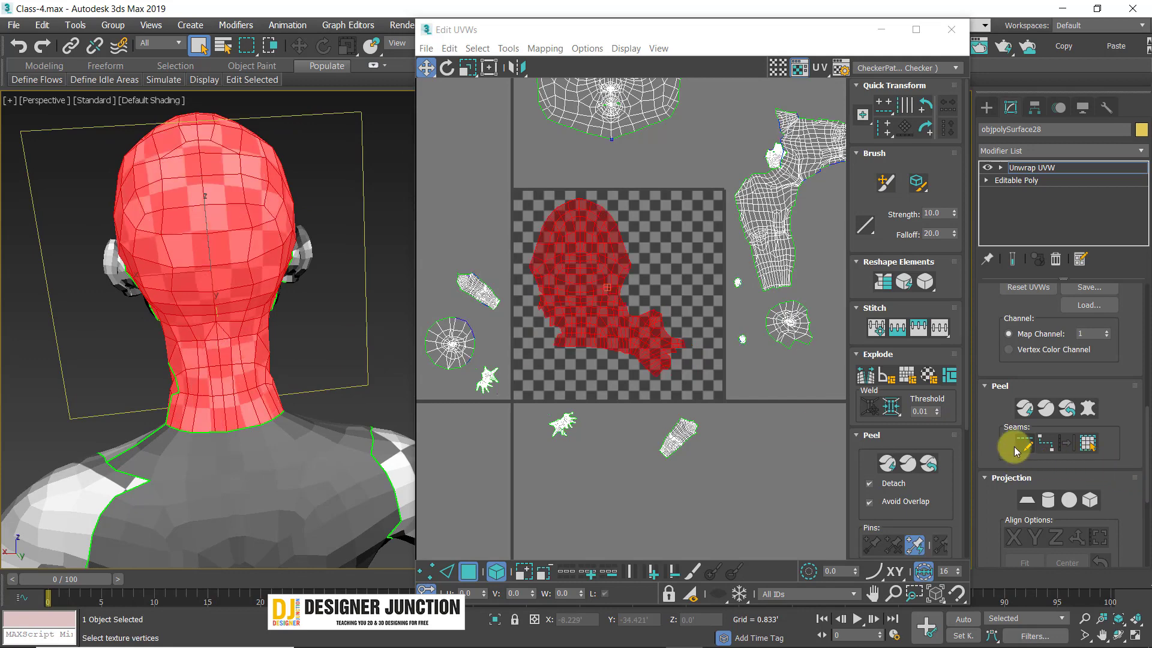
- Switch Peel Mode on and off, unfold the back-of-head-and-neck shell with Quick Peel, and deselect it
left_click(1049, 413)
left_click(1048, 413)
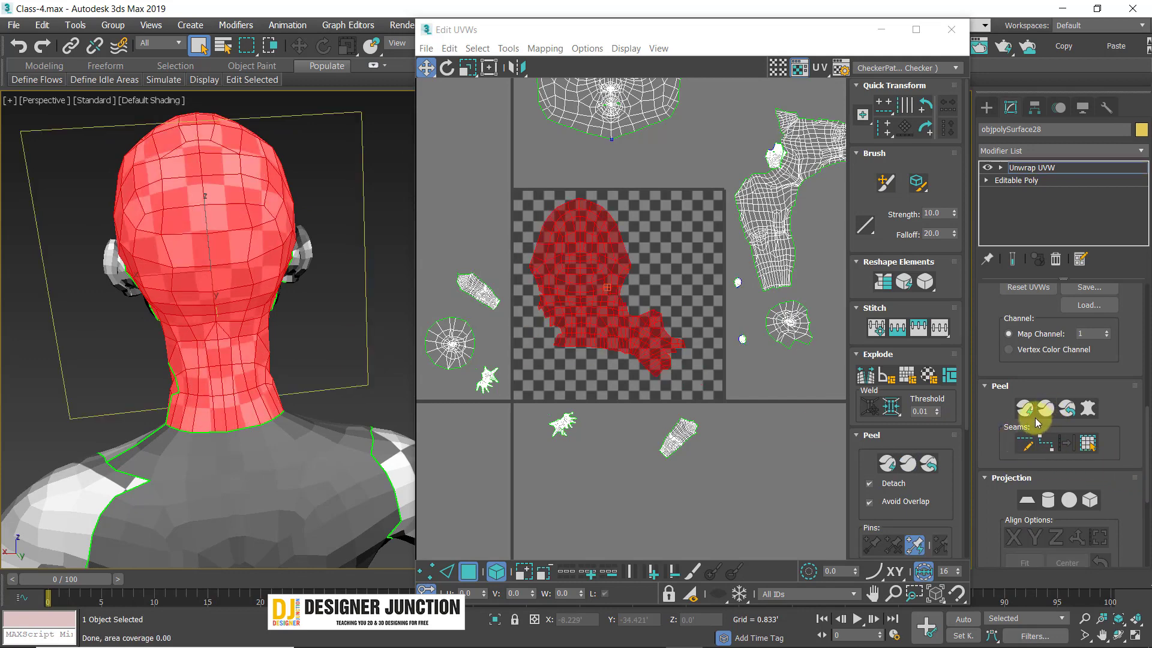
left_click(1026, 410)
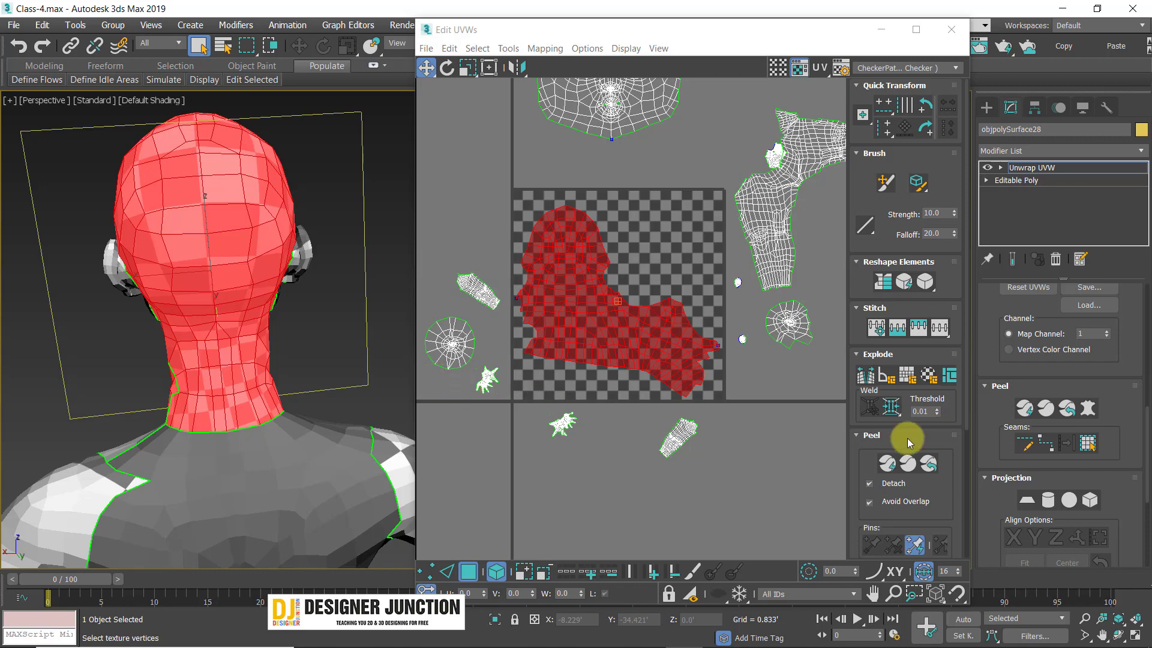
left_click(199, 253)
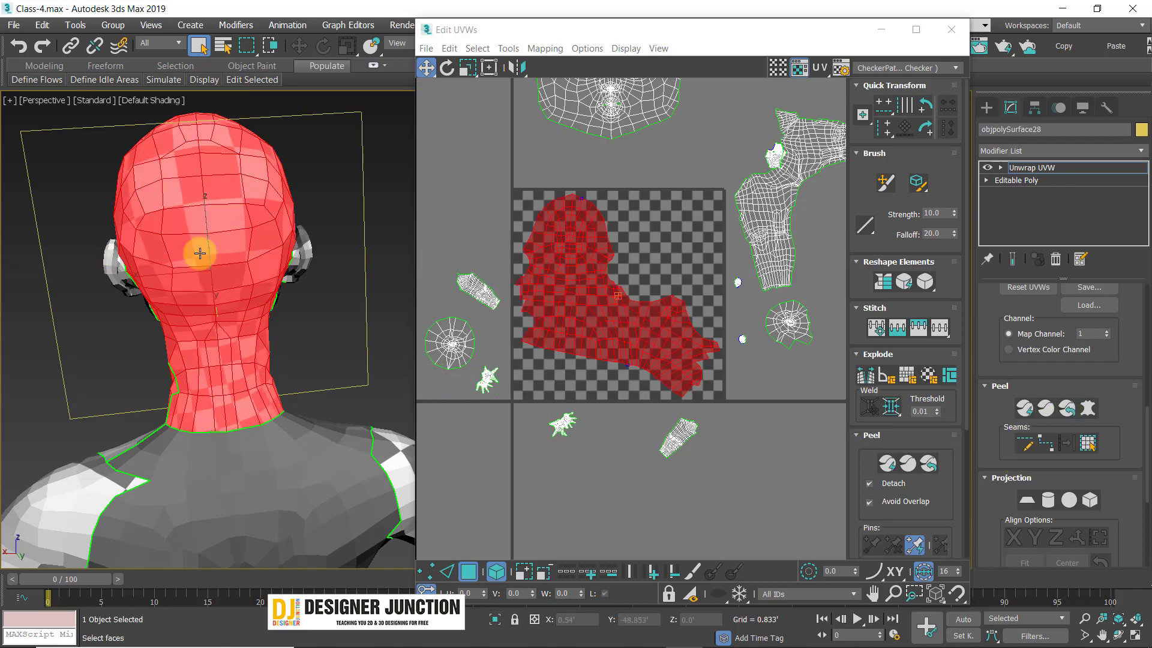
left_click(324, 177)
- Inspect the checker squares around the back of the head and neck for even size and stretching
mouse_move(307, 213)
middle_mouse_down("alt")
mouse_move(282, 267)
mouse_move(304, 230)
middle_mouse_up("alt")
scroll(282, 267, "down", 4)
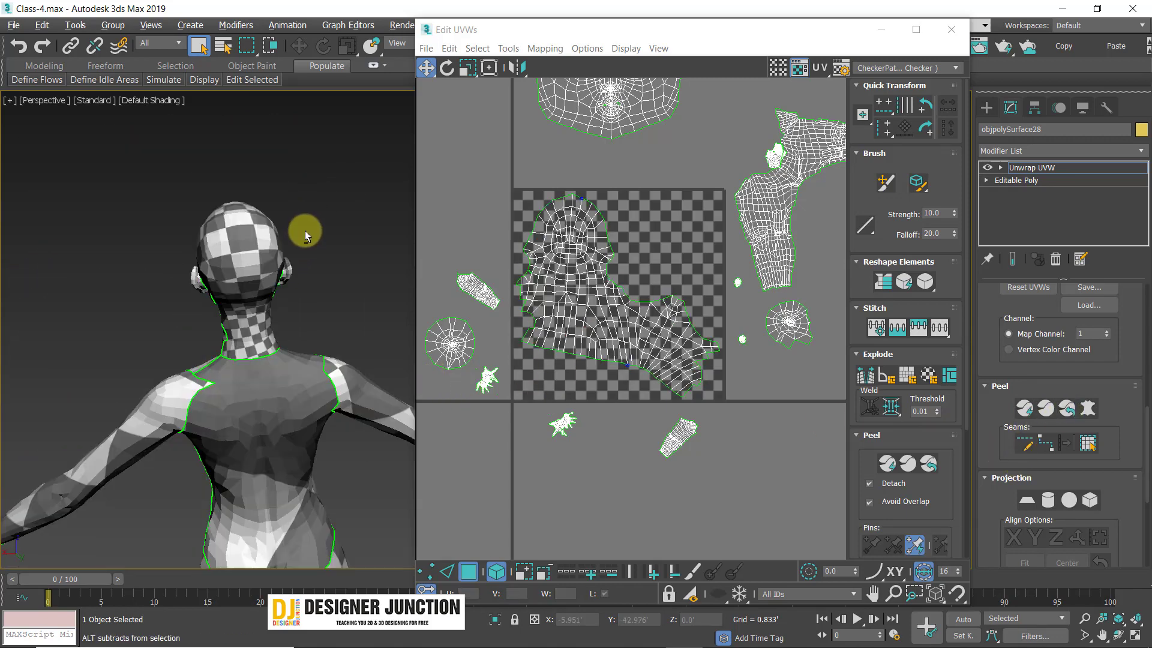
scroll(234, 247, "up", 2)
middle_click_drag(234, 247, 282, 281, "alt")
scroll(268, 257, "up", 4)
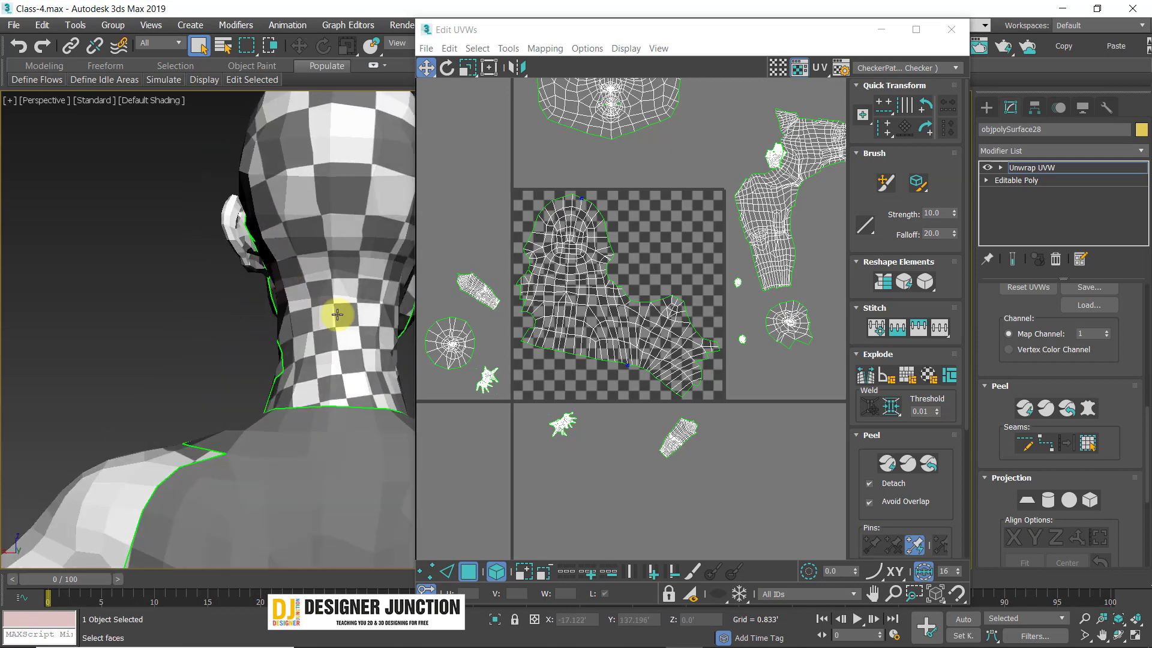
middle_click_drag(332, 228, 214, 324)
middle_click_drag(114, 434, 255, 289, "alt")
middle_click_drag(246, 407, 238, 431, "alt")
scroll(226, 489, "up", 2)
scroll(239, 431, "down", 5)
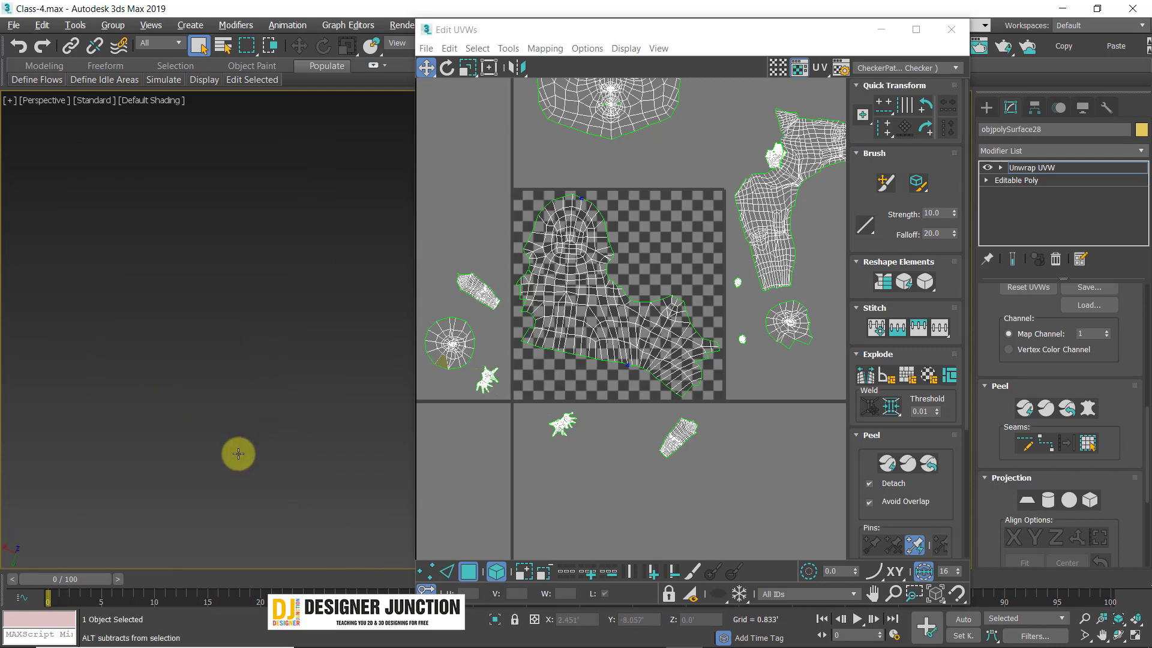
- Move the back-of-head-and-neck shell out of the checker tile to the empty area beside the face shell, and deselect it
left_click(549, 290)
scroll(598, 286, "down", 1)
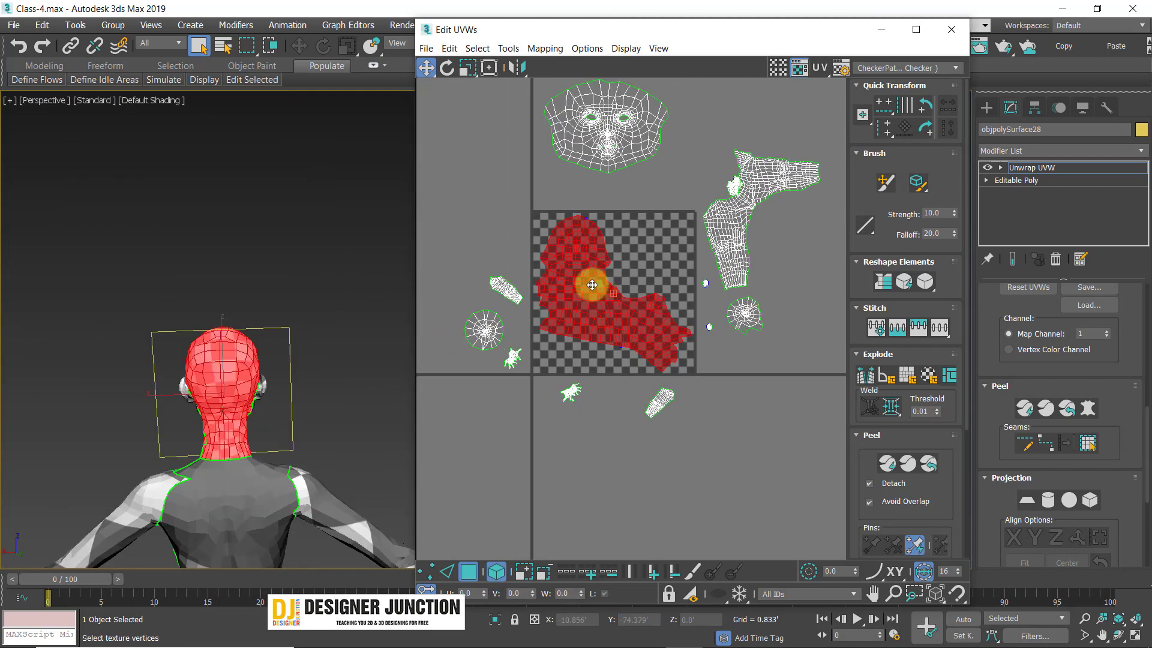
left_click_drag(581, 283, 427, 113)
scroll(427, 197, "down", 1)
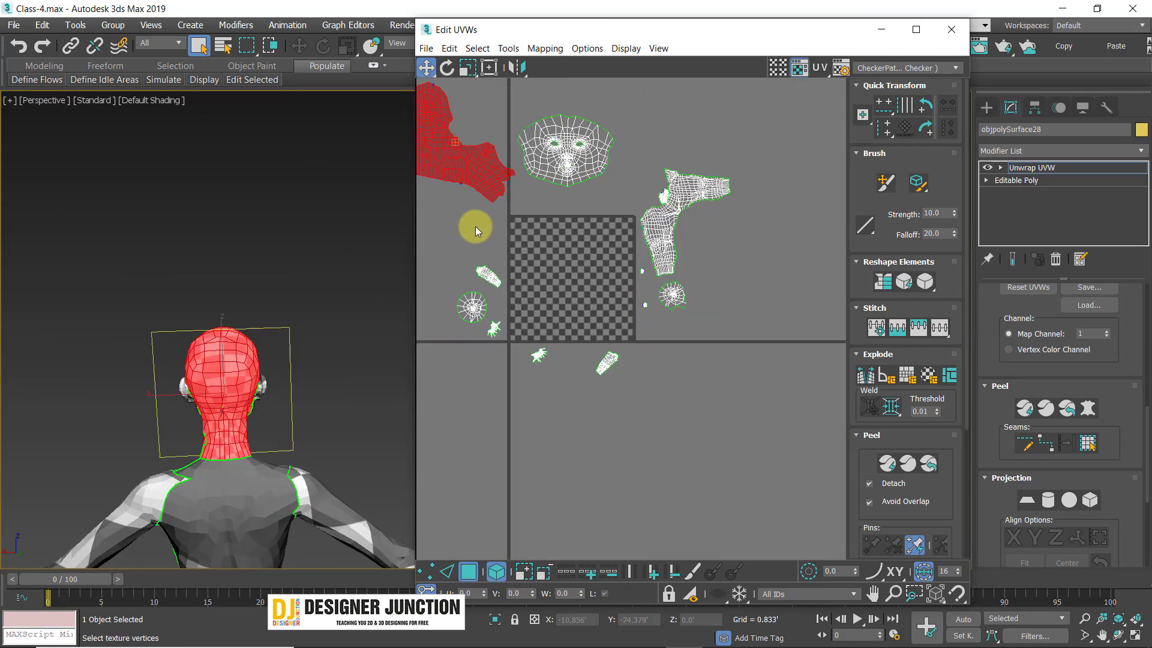
left_click(475, 226)
- Identify the small ear shells beside the checker tile and move one of them down closer to the other
mouse_move(210, 376)
middle_mouse_down("alt")
mouse_move(317, 354)
mouse_move(228, 382)
middle_mouse_up("alt")
scroll(230, 384, "up", 3)
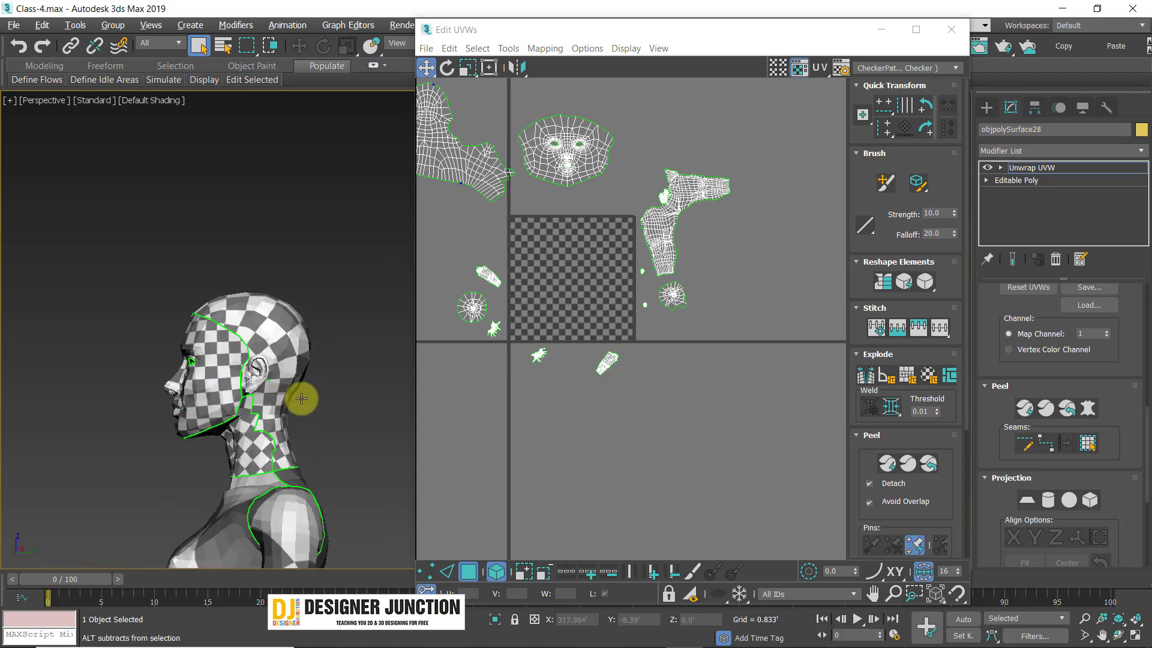
middle_click_drag(301, 398, 345, 335)
scroll(327, 290, "up", 3)
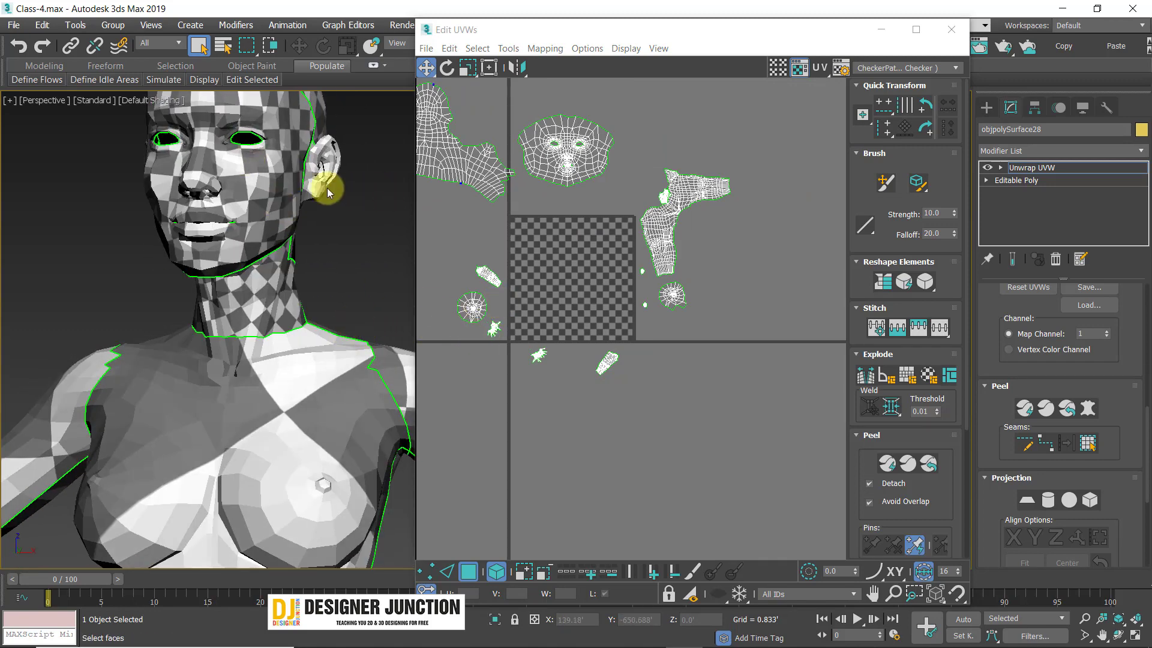
middle_click_drag(646, 305, 649, 348)
left_click(654, 353)
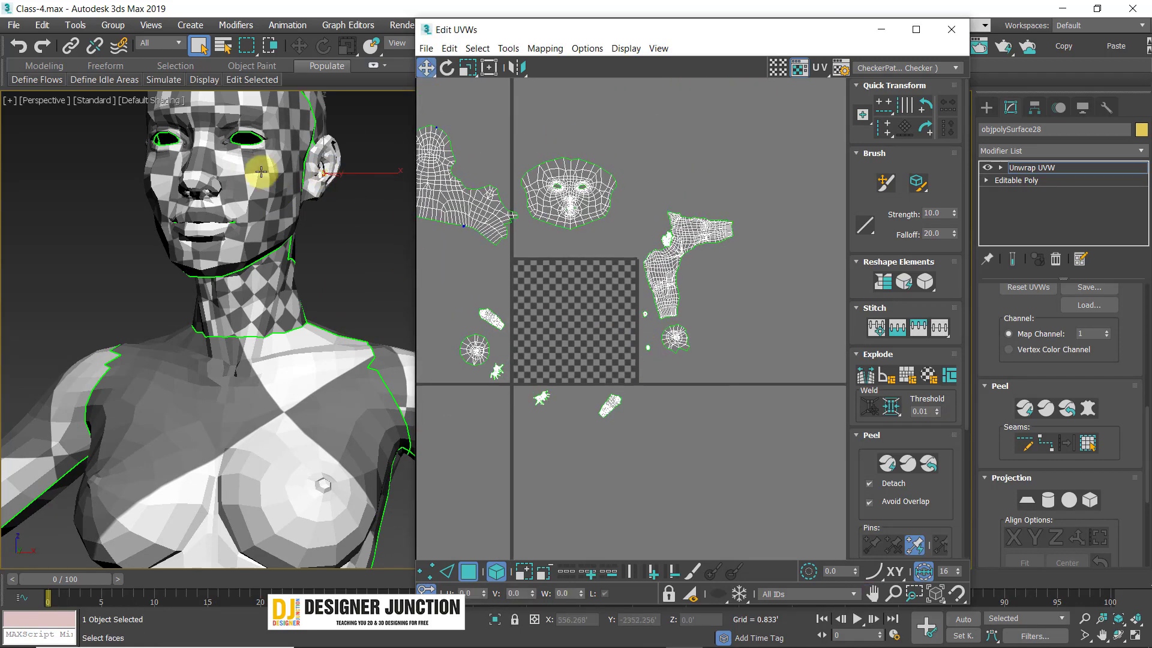
left_click(341, 177)
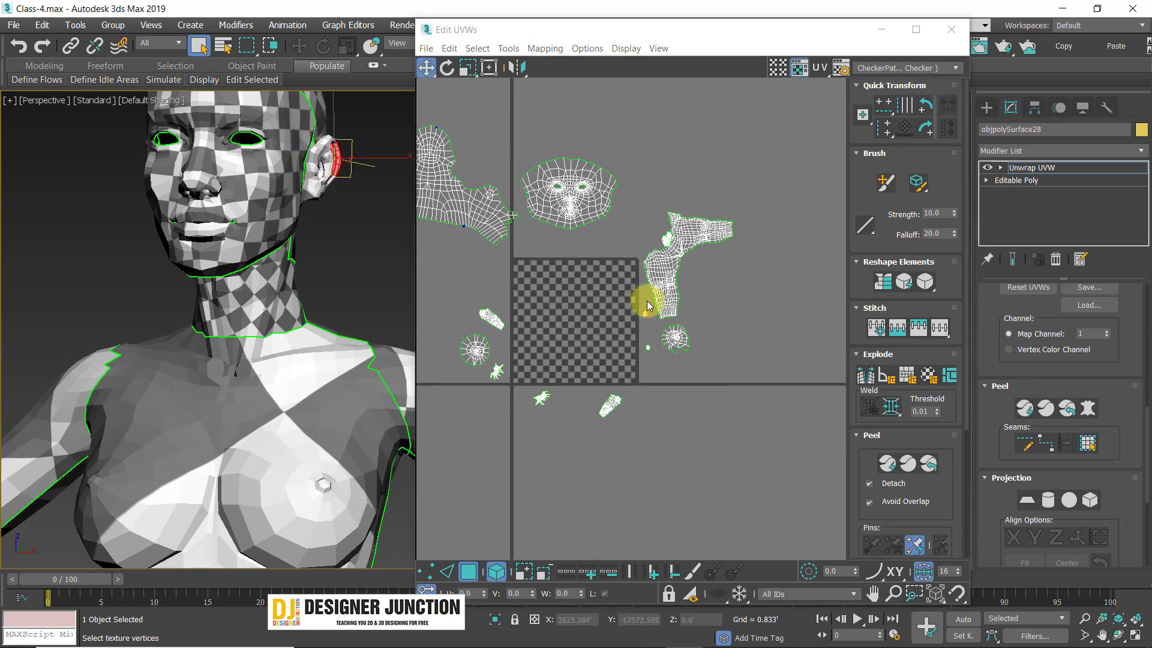
scroll(648, 306, "up", 5)
left_click_drag(641, 347, 651, 394)
- Place the second ear shell directly below the first one, deselect it, and view the body from the front
scroll(253, 268, "down", 4)
middle_click_drag(253, 269, 390, 252, "alt")
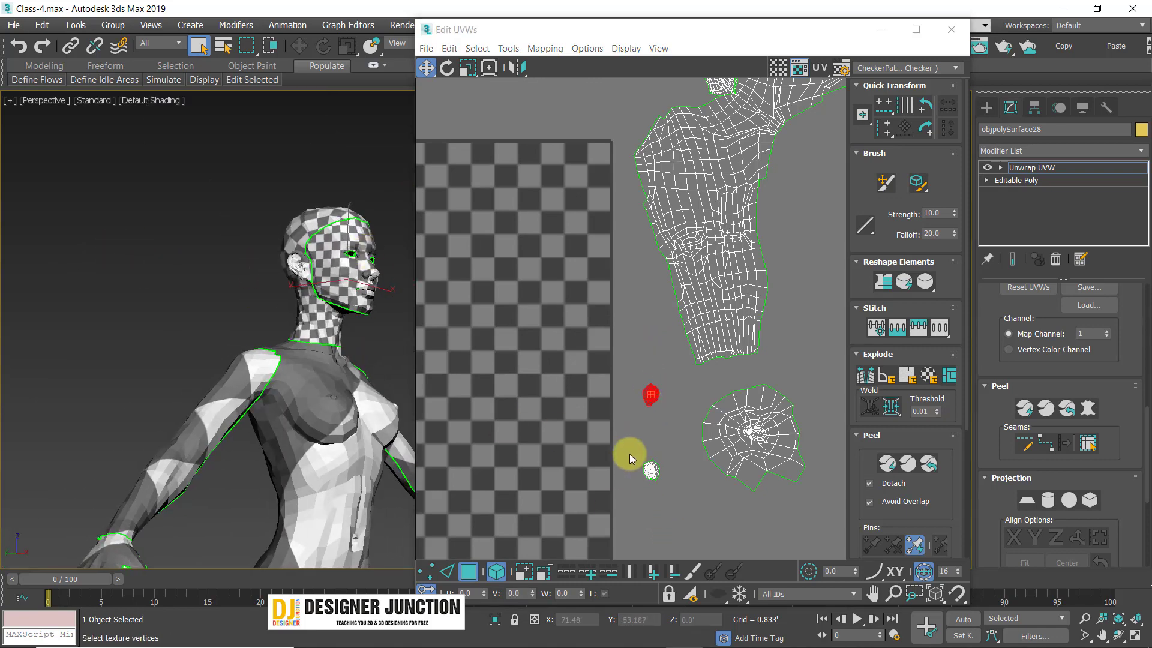
left_click_drag(627, 447, 674, 498)
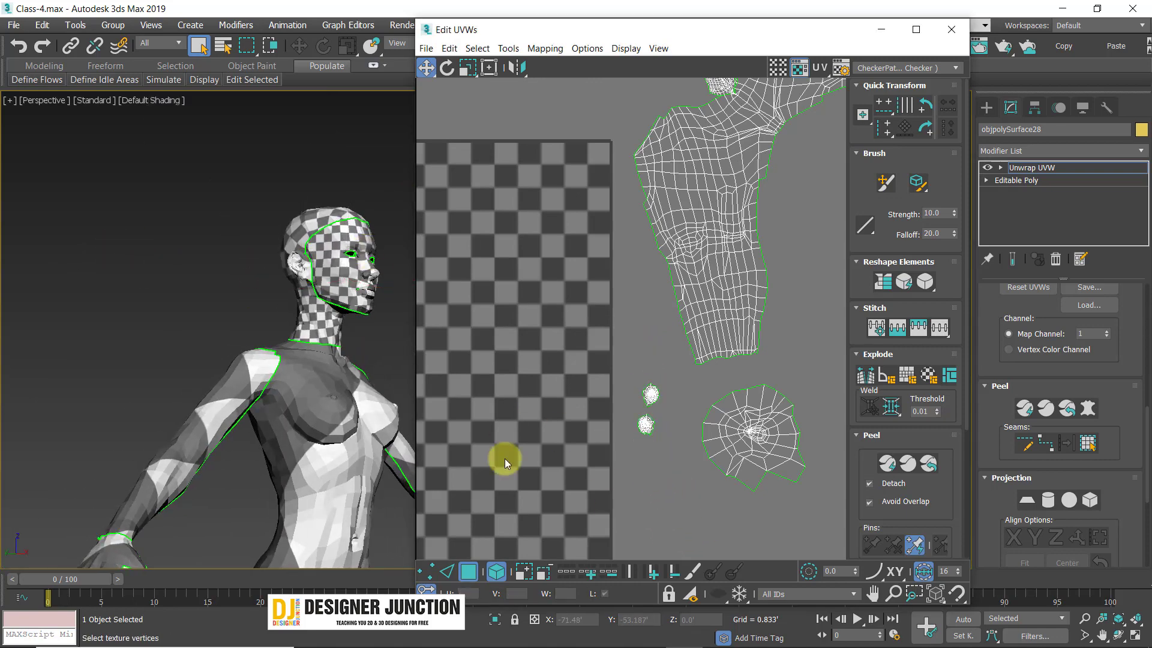
scroll(361, 398, "down", 5)
middle_click_drag(360, 398, 180, 320, "alt")
scroll(336, 423, "up", 4)
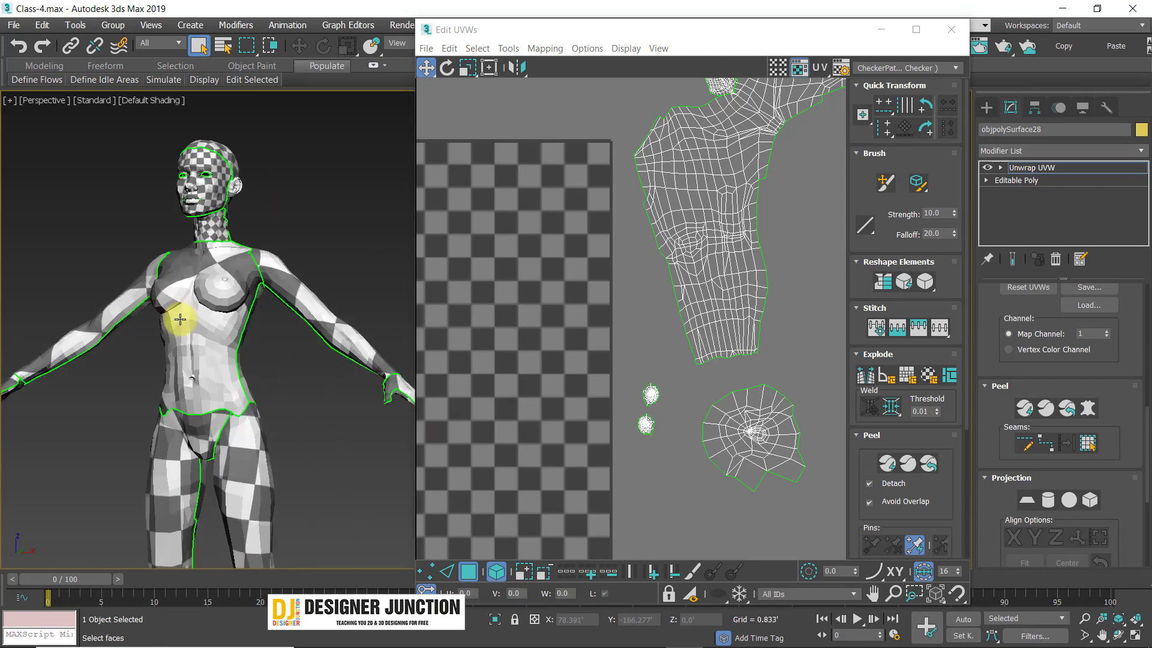
- Move the character's left arm shell into the checker tile, enlarge it to fill the tile, and deselect it
scroll(603, 409, "down", 5)
middle_click_drag(603, 409, 732, 324)
scroll(530, 330, "up", 3)
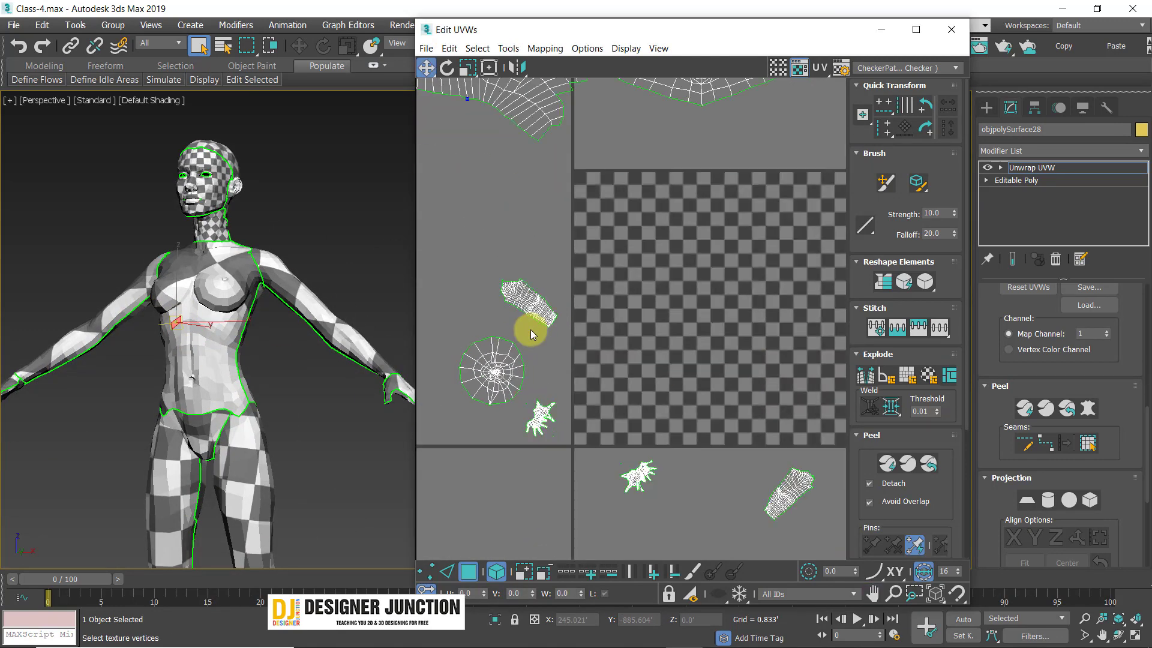
scroll(607, 312, "down", 3)
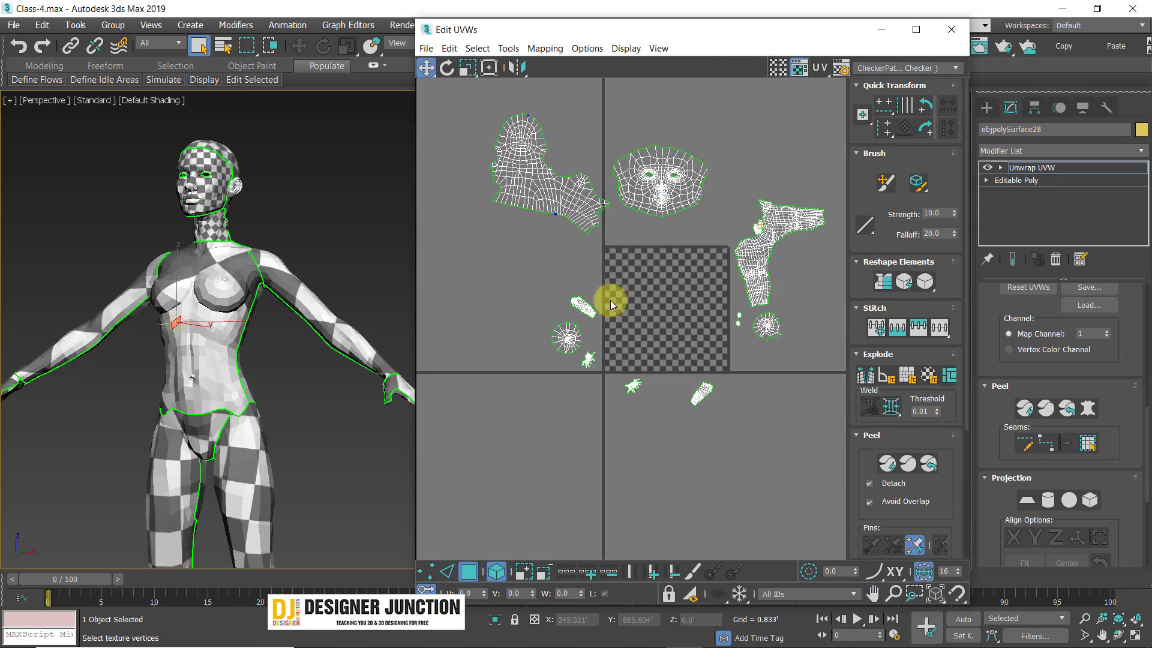
left_click_drag(583, 308, 647, 187)
left_click(467, 69)
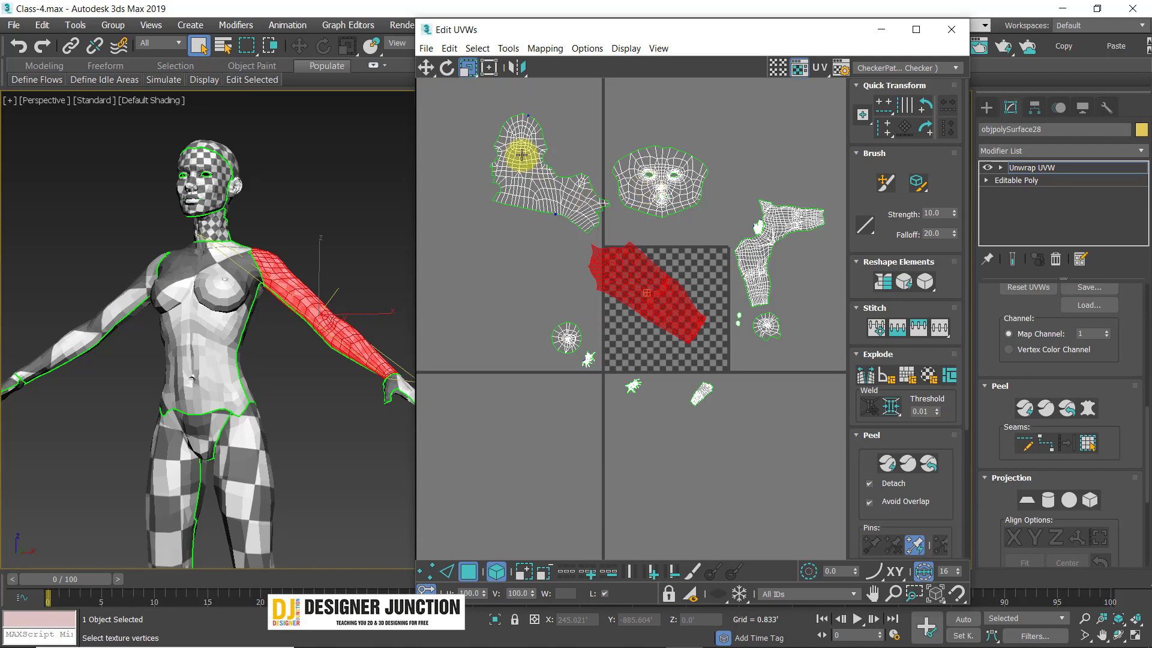
left_click(426, 68)
mouse_move(672, 301)
left_mouse_down()
mouse_move(676, 324)
mouse_move(674, 312)
left_mouse_up()
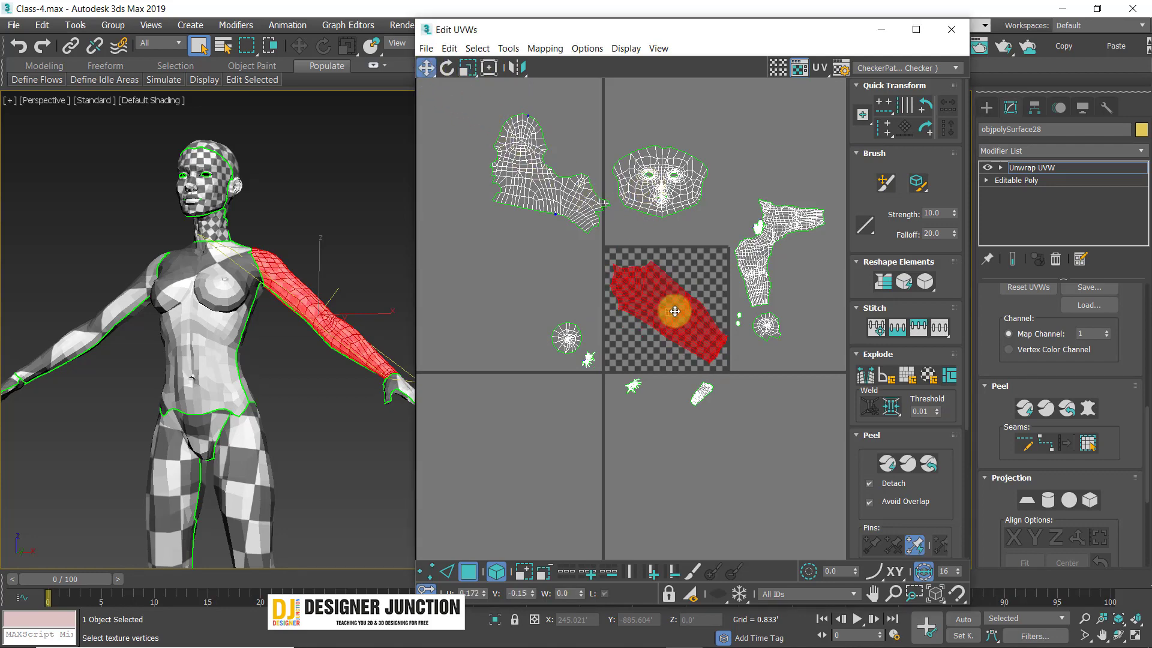
left_click(542, 293)
- Relax the left arm shell by polygon angles with 100 iterations and an amount of 0.1
scroll(447, 292, "up", 2)
middle_click_drag(305, 275, 243, 302, "alt")
scroll(283, 265, "up", 4)
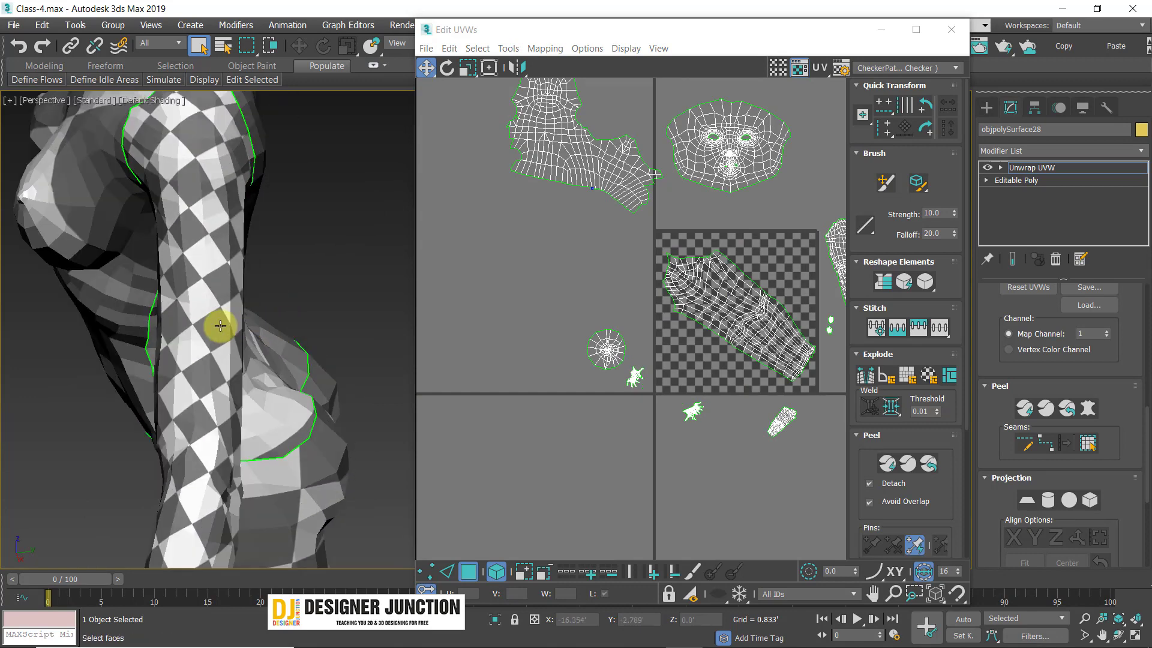
left_click(728, 306)
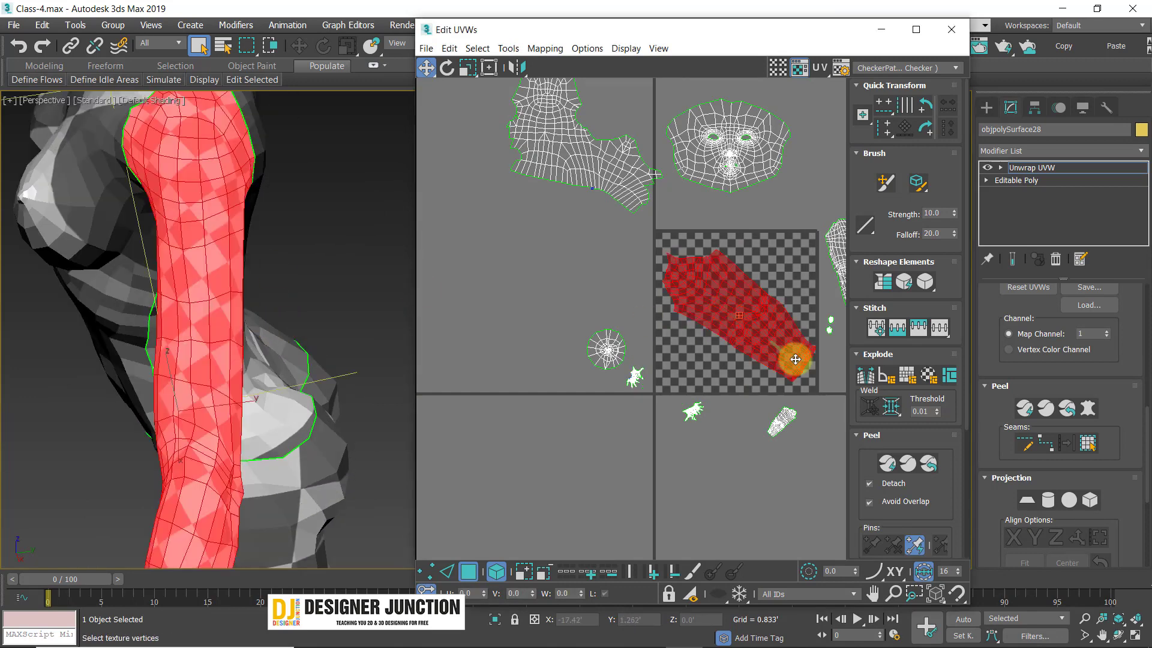
right_click(753, 279)
left_click(643, 363)
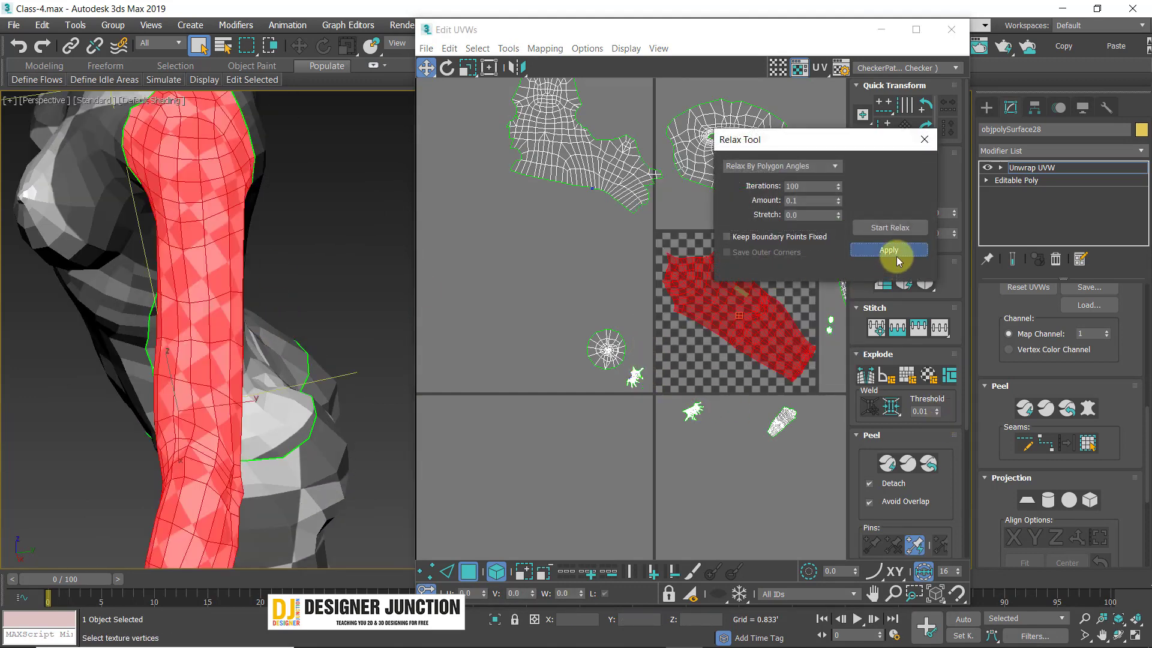
left_click(924, 140)
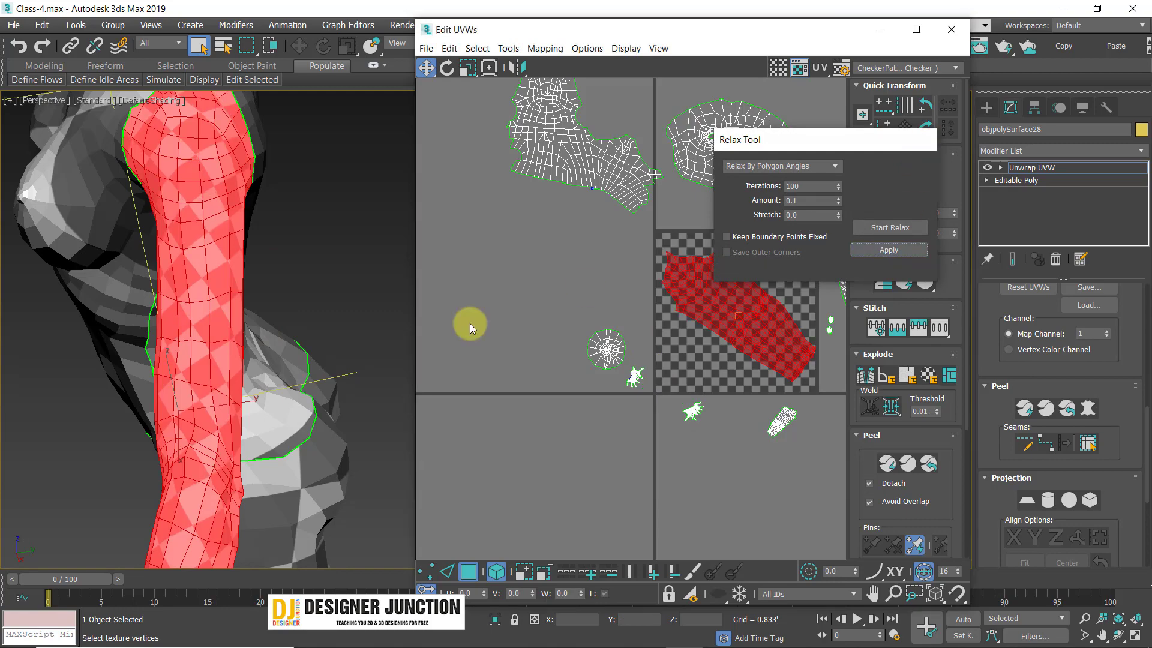
- Inspect the checker squares along the left arm for even size and stretching
middle_click_drag(246, 318, 318, 298, "alt")
left_click(318, 298)
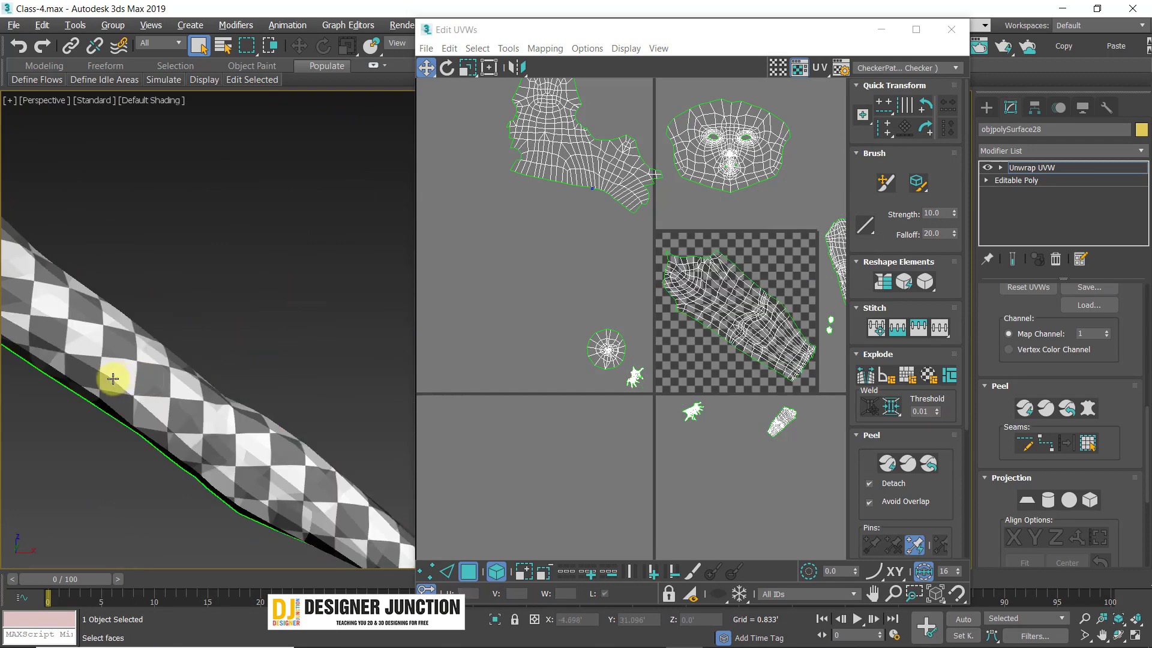
middle_click_drag(110, 380, 18, 381, "alt")
scroll(290, 313, "down", 3)
middle_click_drag(289, 314, 143, 284)
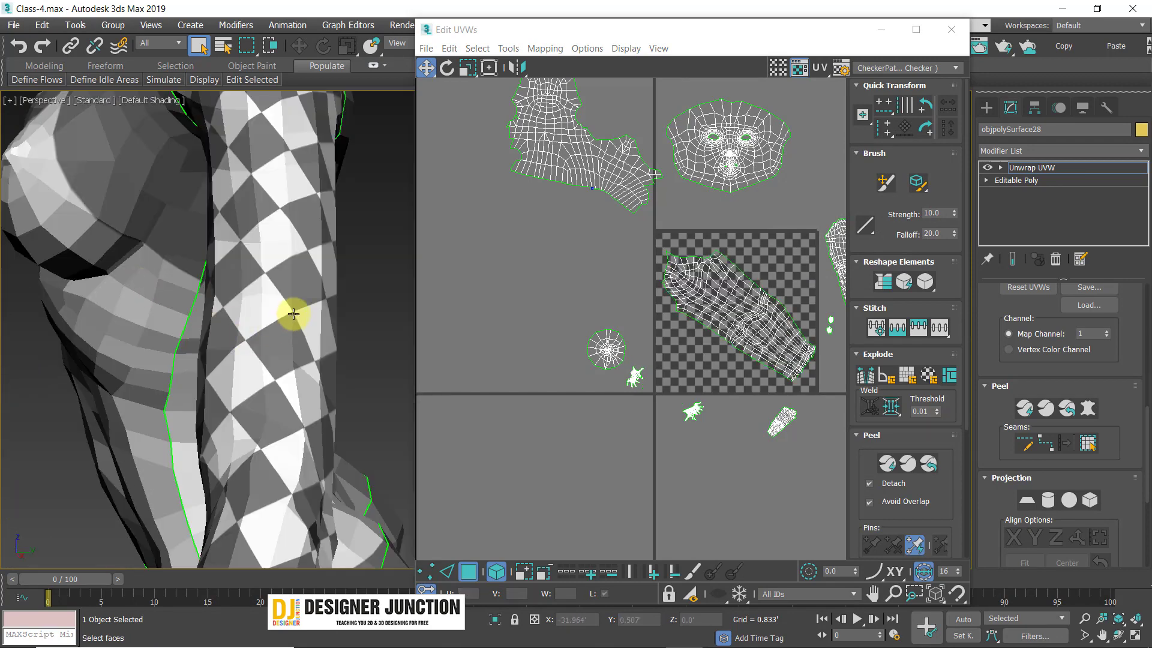
- Select the whole left arm shell, apply Reset Peel to it, and check the arm from the front
left_click(300, 292)
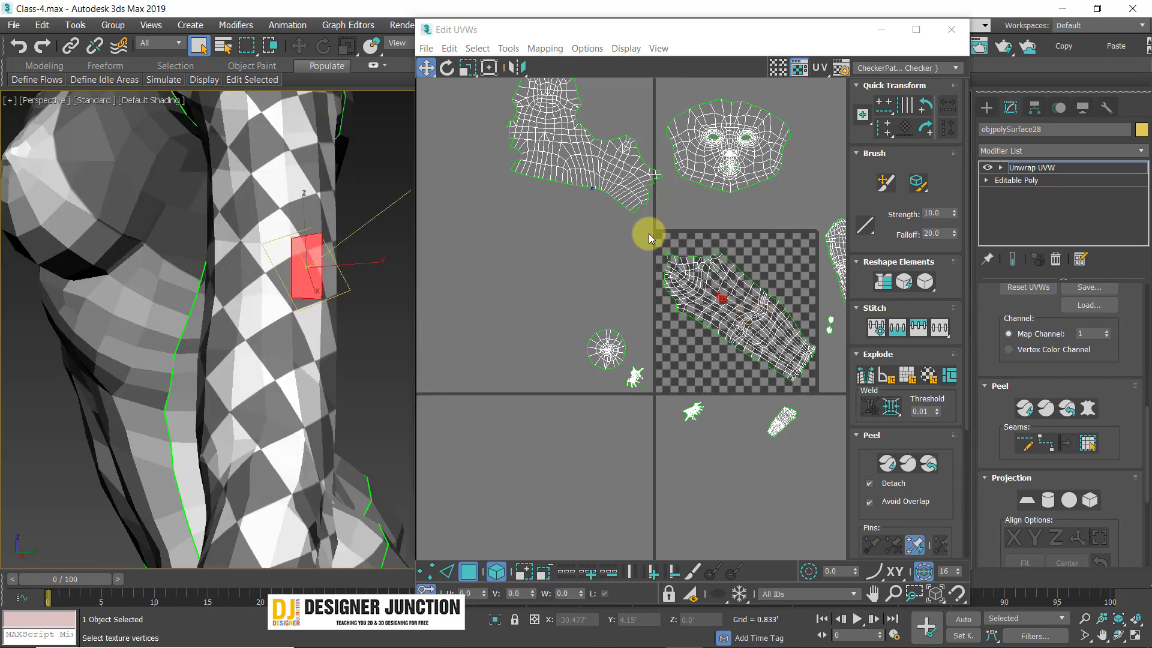
double_click(780, 347)
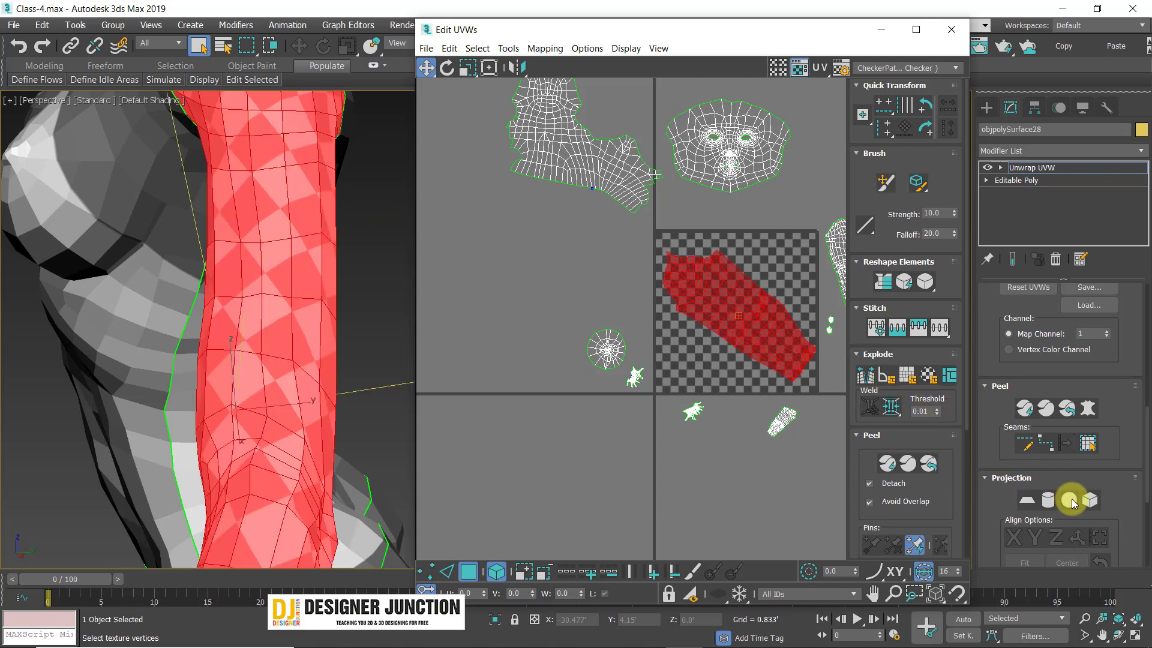
left_click(1068, 414)
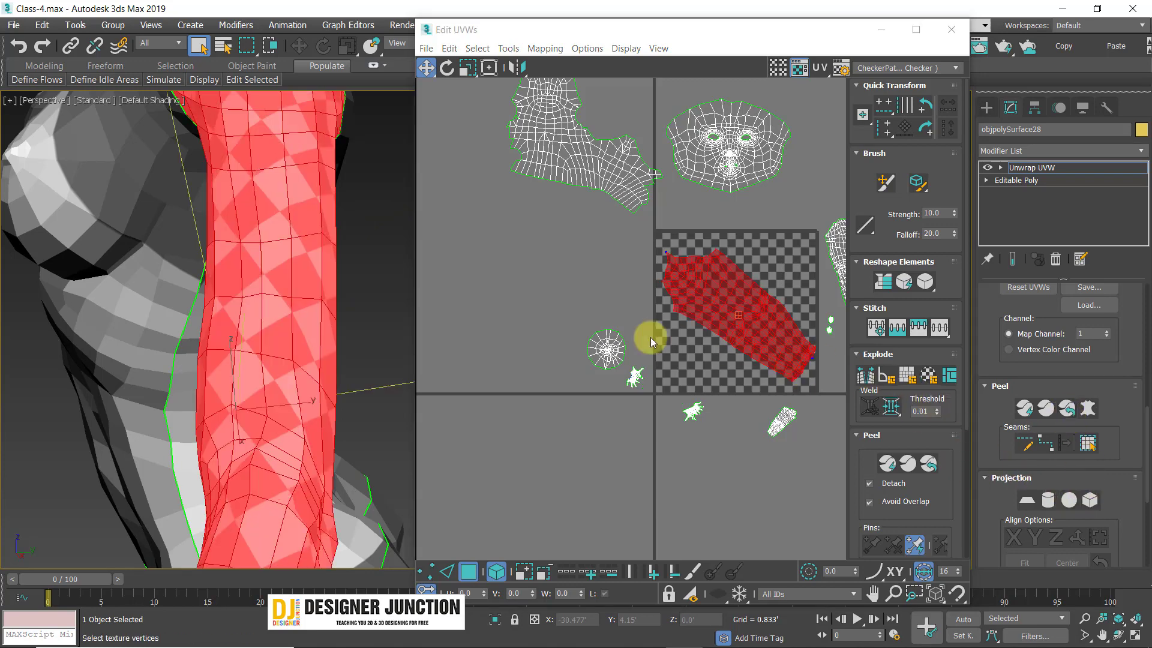
middle_click_drag(365, 299, 187, 295, "alt")
left_click(187, 296)
scroll(306, 344, "down", 3)
middle_click_drag(306, 346, 252, 322, "alt")
- Move the left arm shell out of the checker tile to the empty area above the face shell, and deselect it
double_click(751, 309)
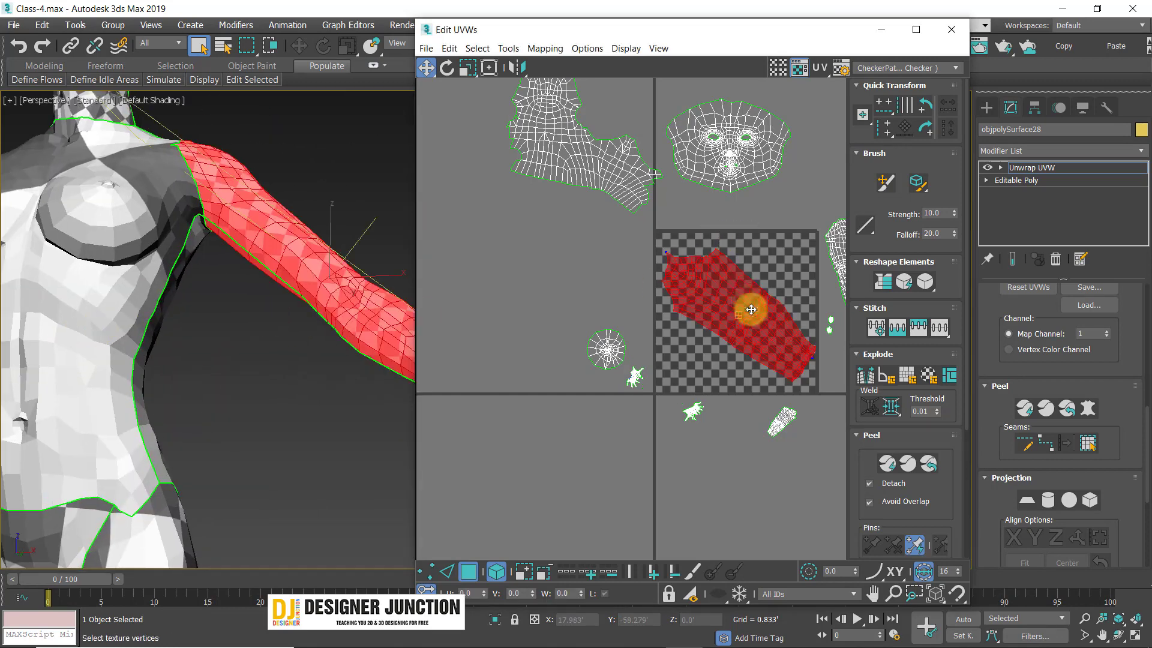
scroll(751, 309, "down", 3)
left_click(671, 192)
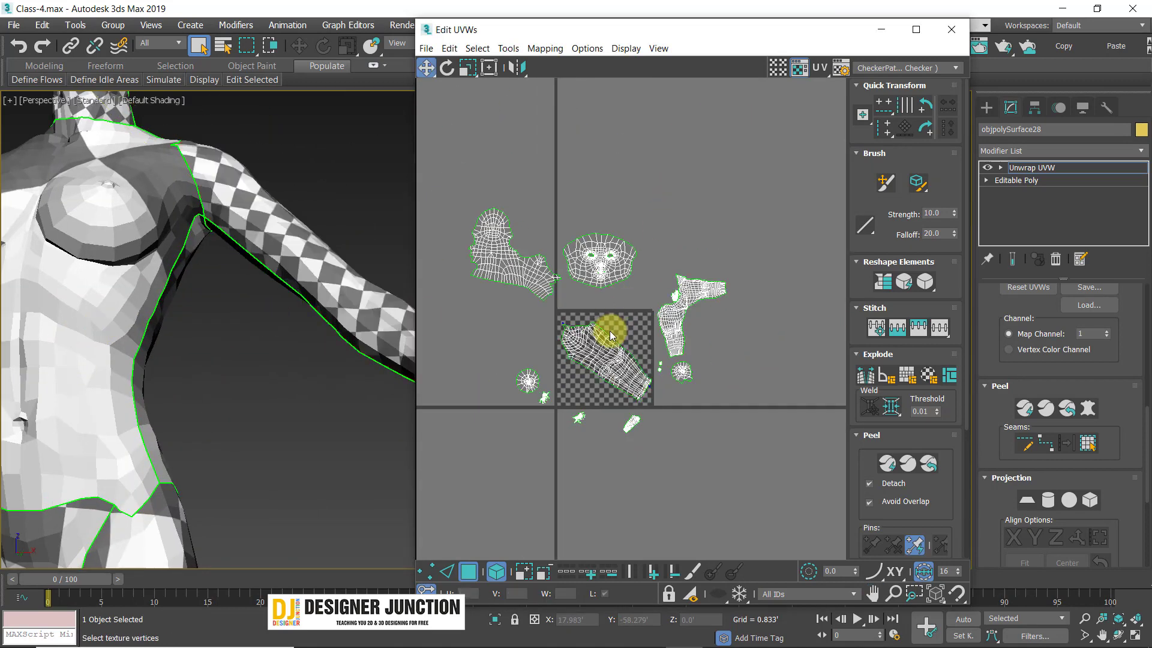
left_click(617, 364)
left_click_drag(621, 193, 646, 191)
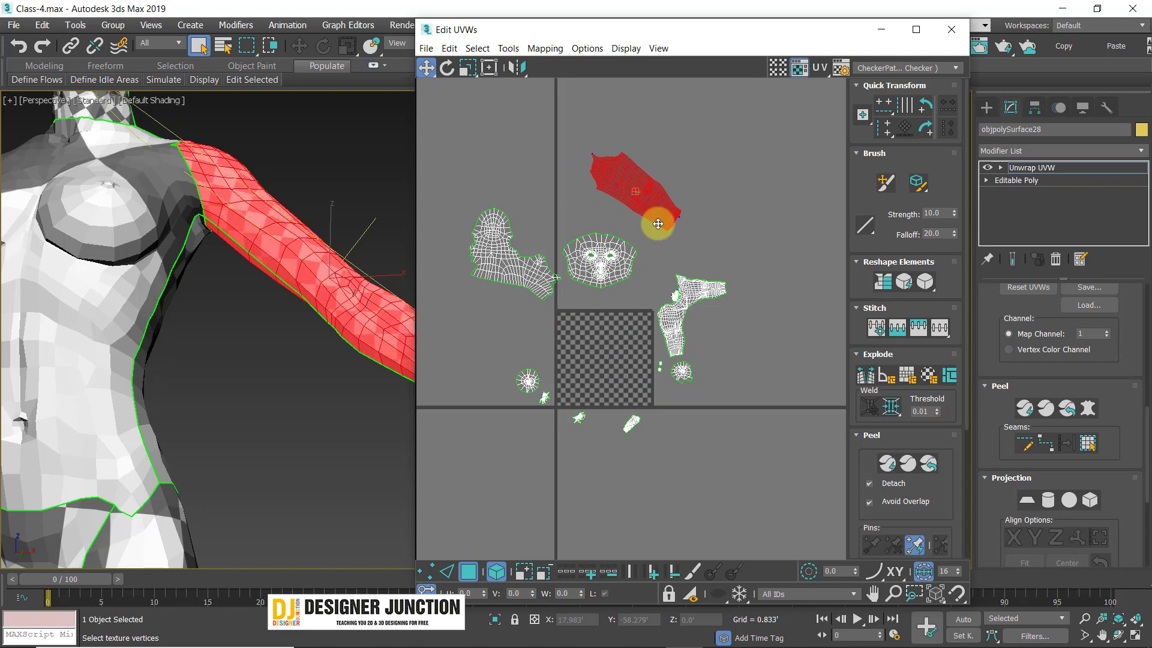
left_click(599, 387)
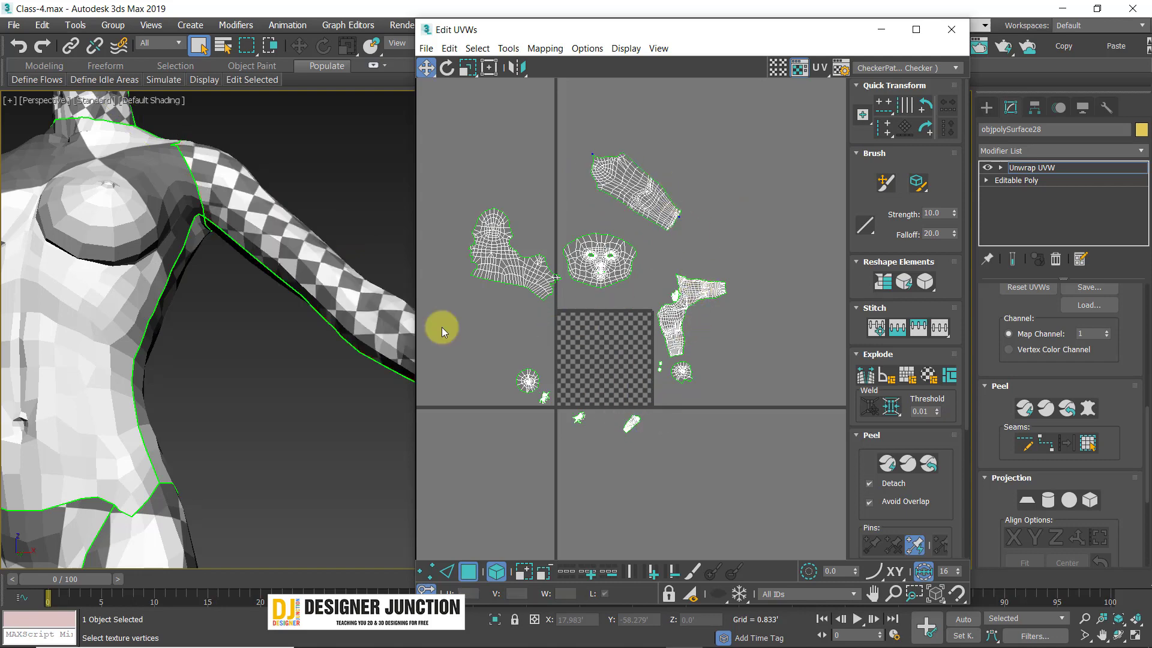
- Move the character's right arm shell into the checker tile, enlarge it to fill the tile, and deselect it
scroll(252, 296, "down", 5)
middle_click_drag(252, 295, 290, 305, "alt")
left_click_drag(103, 223, 157, 349)
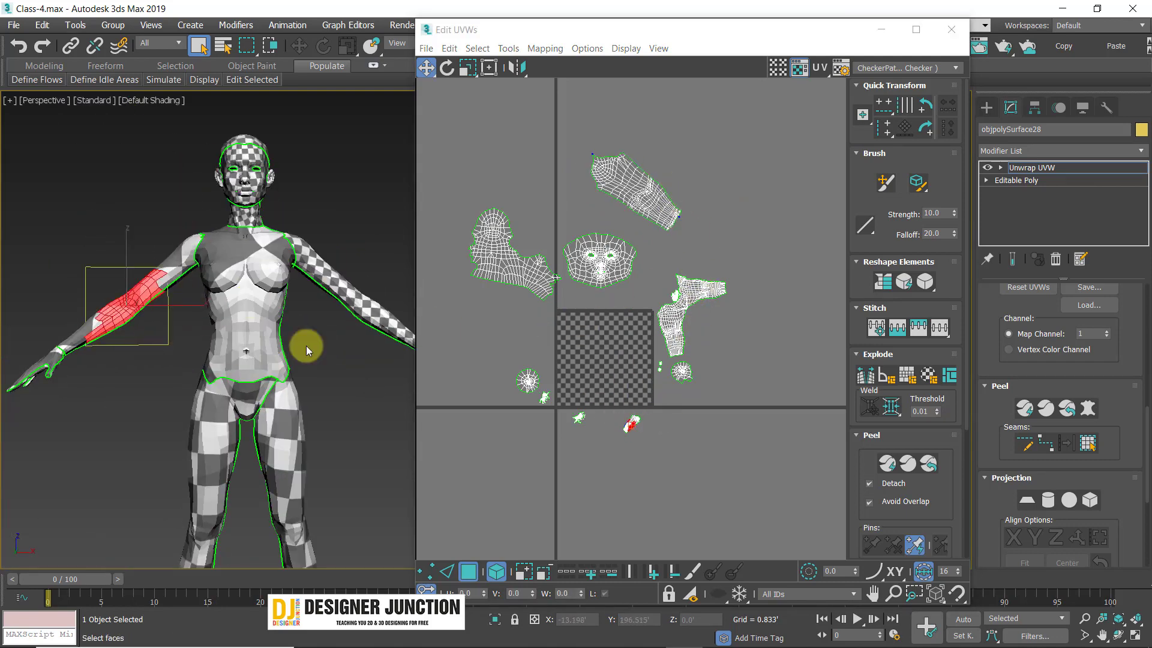
left_click_drag(608, 397, 609, 264)
left_click(473, 71)
left_click(613, 376)
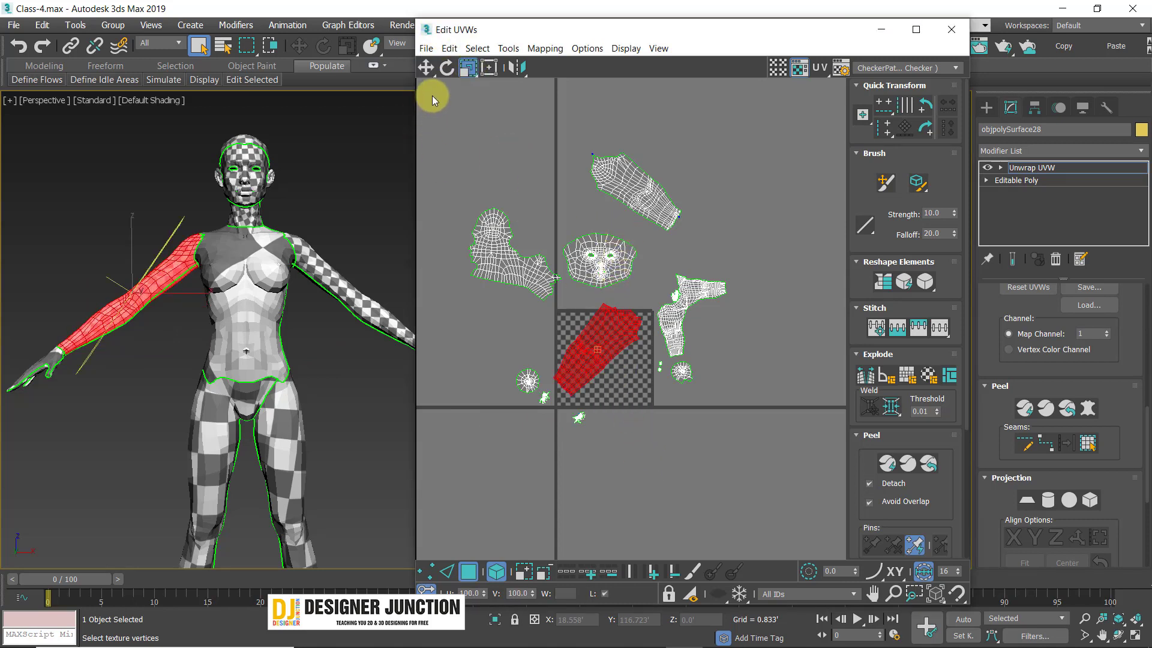
left_click(426, 67)
left_click_drag(600, 348, 604, 355)
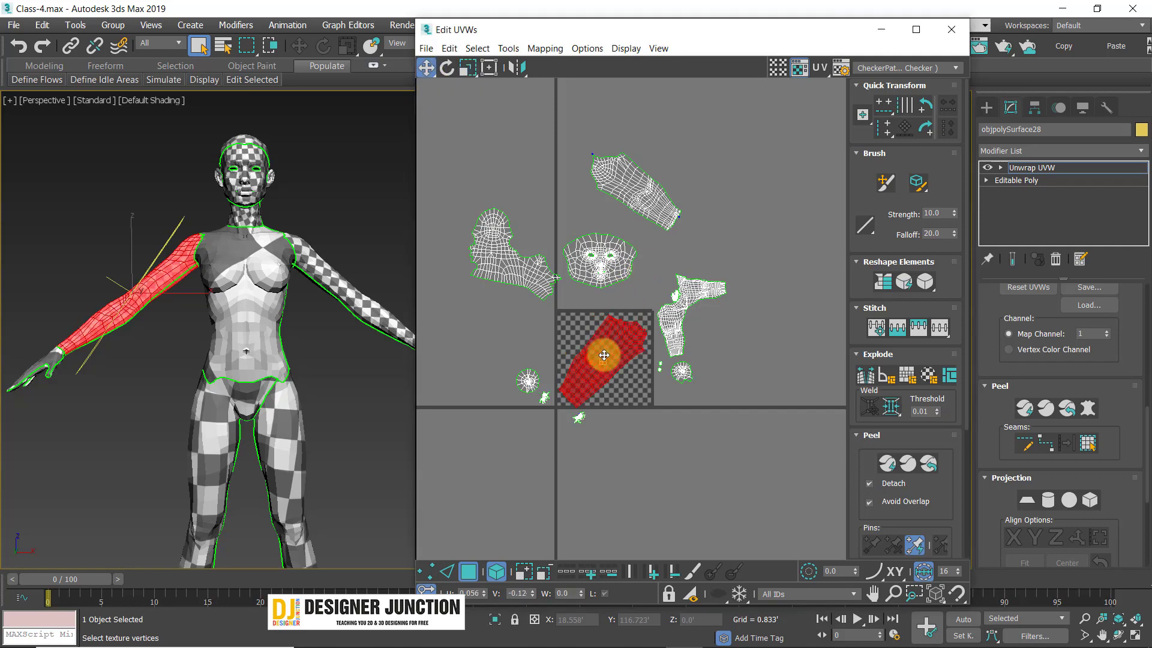
left_click(121, 253)
- Check the right arm's checker squares and move its shell to the empty area above the back-of-head shell
middle_click_drag(122, 254, 213, 384, "alt")
scroll(174, 309, "up", 4)
scroll(195, 289, "down", 2)
scroll(244, 318, "up", 3)
scroll(246, 319, "down", 4)
left_click_drag(589, 360, 520, 153)
left_click(574, 159)
- Compare the checker squares on both arms, then view the upper body from the front
middle_click_drag(359, 281, 337, 343, "alt")
scroll(139, 384, "up", 4)
middle_click_drag(139, 384, 182, 362, "alt")
scroll(218, 294, "down", 4)
middle_click_drag(218, 295, 300, 312, "alt")
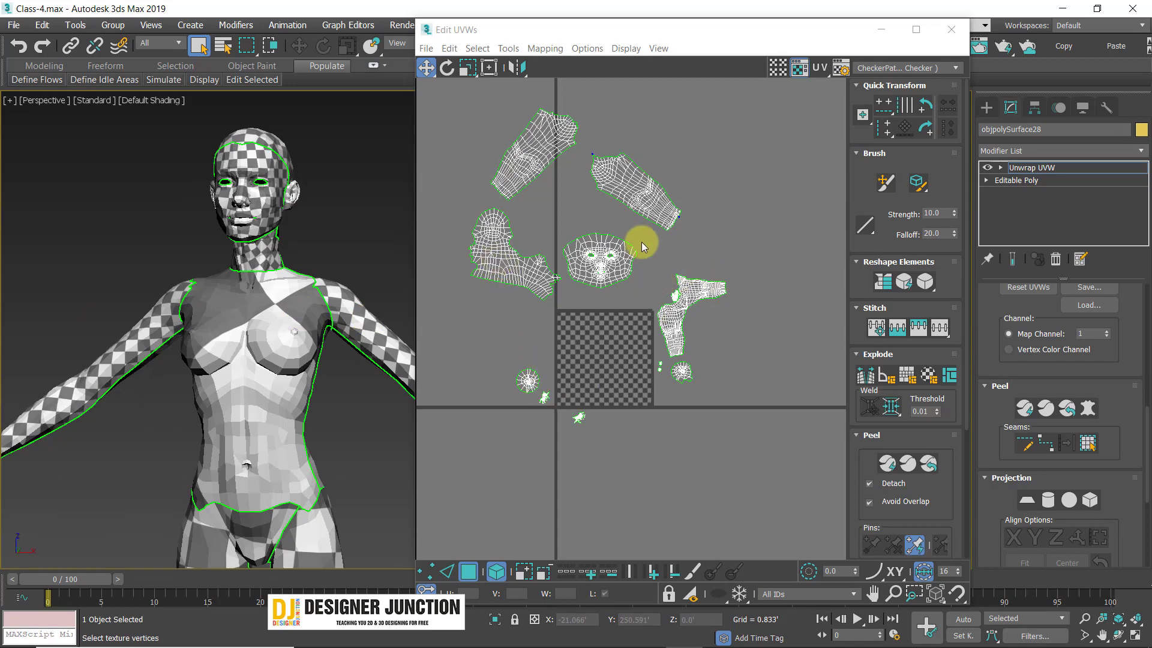
- Examine the small torso shell overlapping the leg shells, up close around its pinched lower tip
scroll(673, 304, "up", 4)
left_click_drag(823, 331, 690, 354)
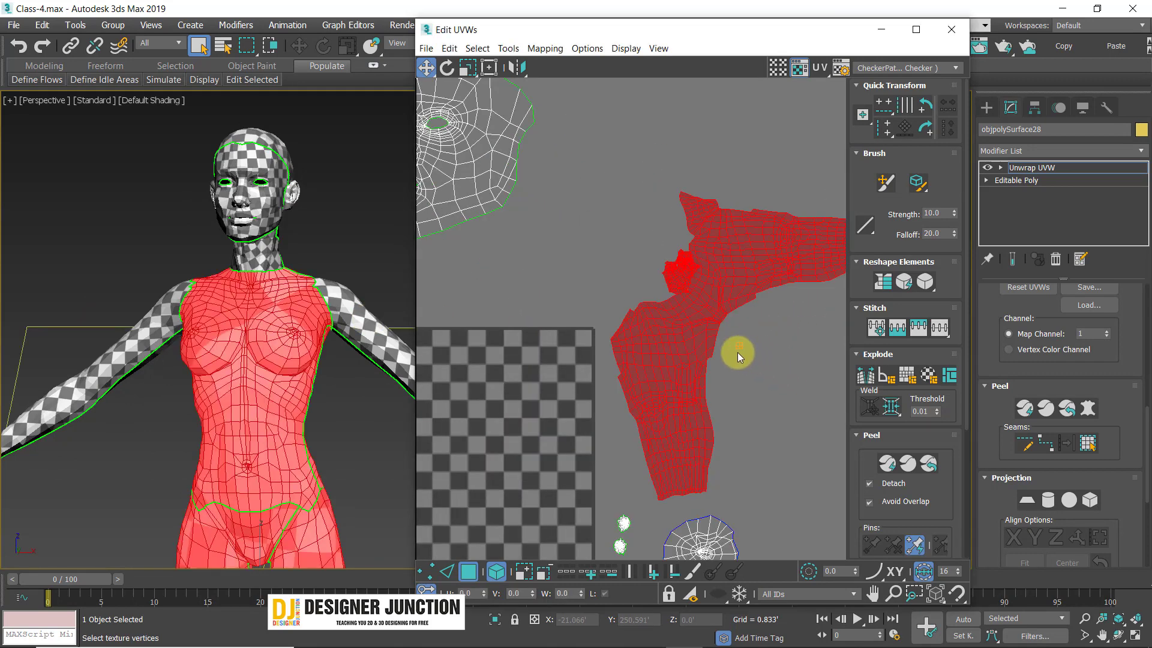
left_click(750, 371)
scroll(733, 270, "up", 4)
left_click(585, 264)
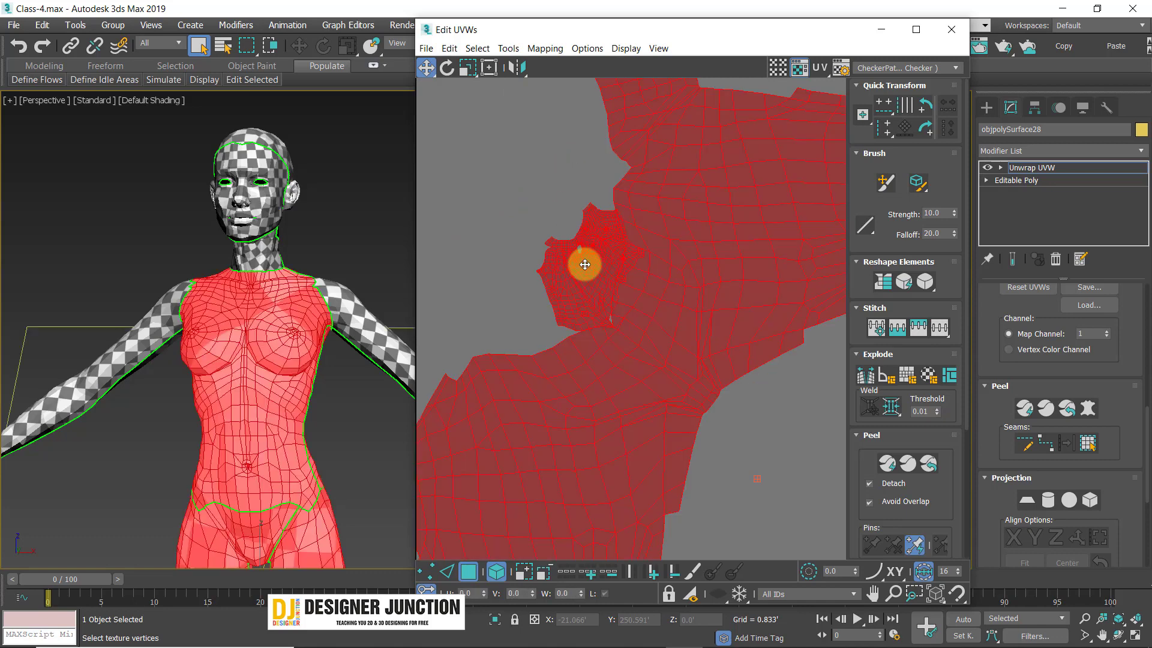
left_click(535, 174)
scroll(666, 326, "up", 4)
scroll(702, 344, "down", 2)
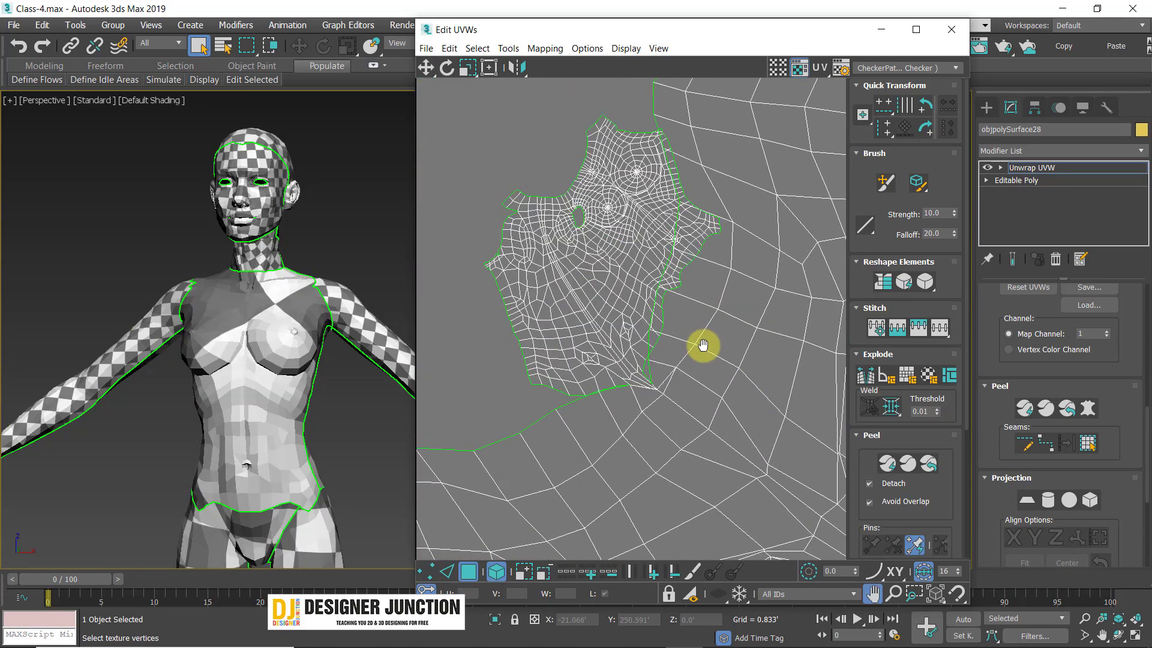
scroll(638, 427, "up", 4)
middle_click_drag(544, 308, 655, 349)
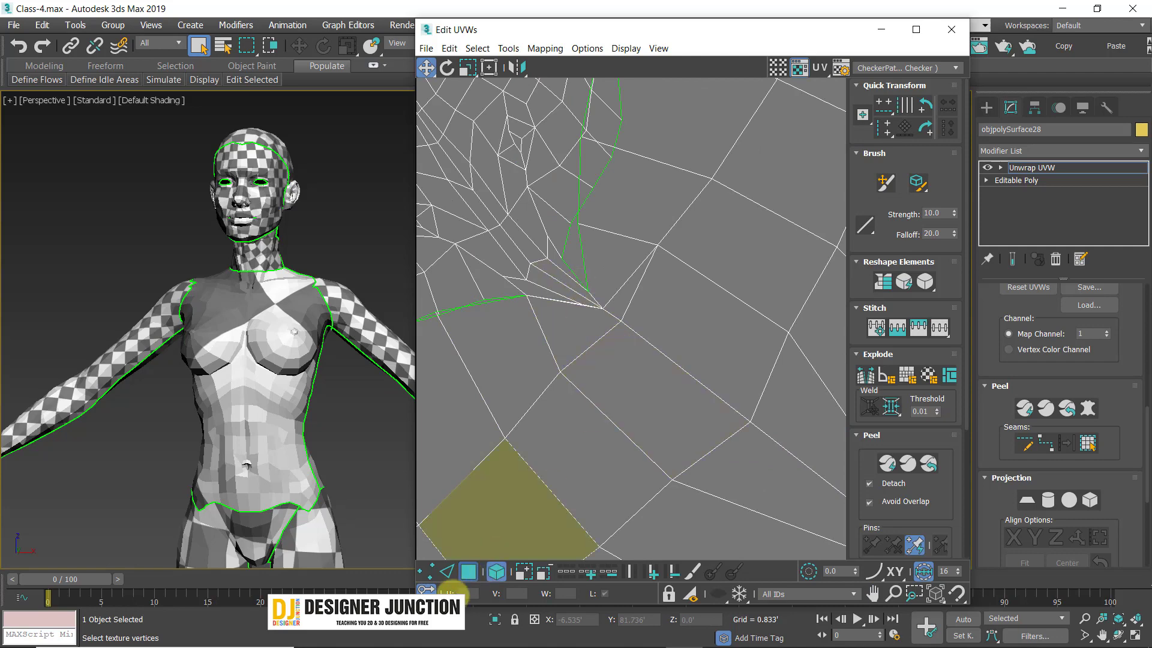
- Select the edges at the pinched tip of the torso shell in edge mode and locate them on the back of the hips
left_click(448, 572)
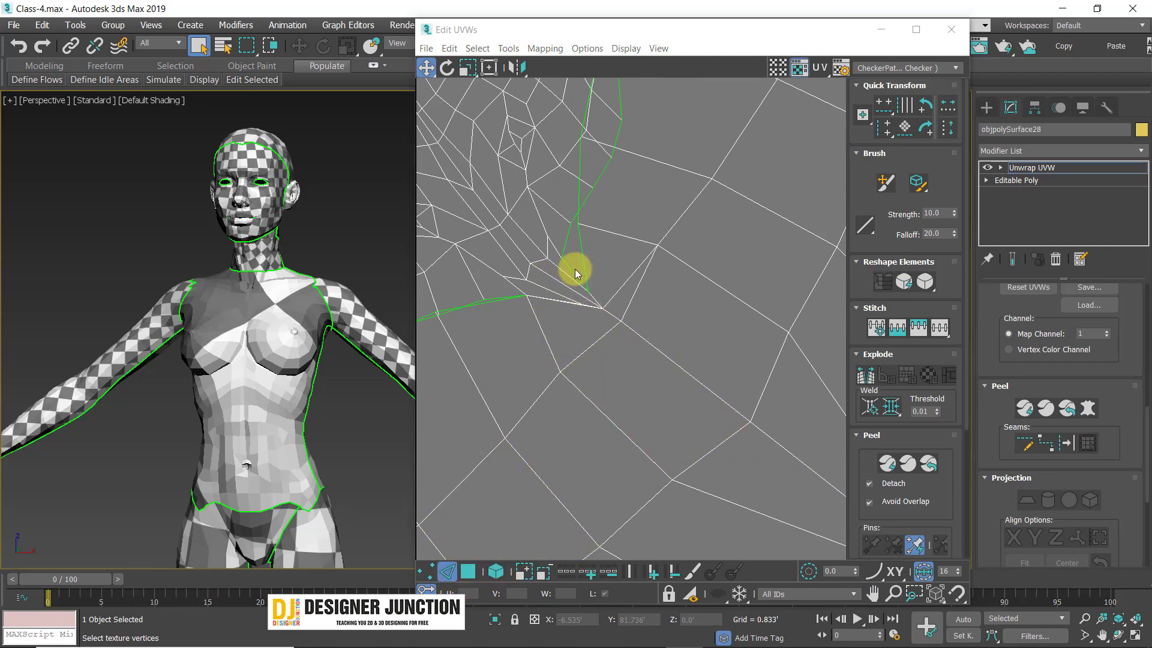
left_click(588, 318)
scroll(585, 319, "down", 5)
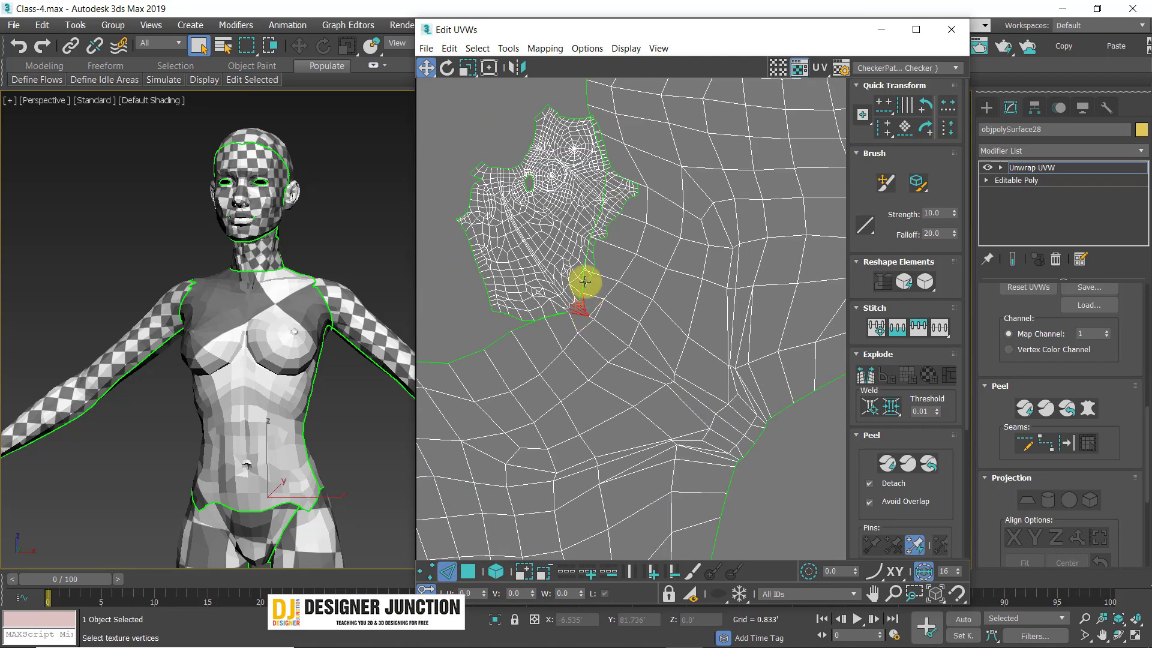
middle_click_drag(553, 260, 609, 273)
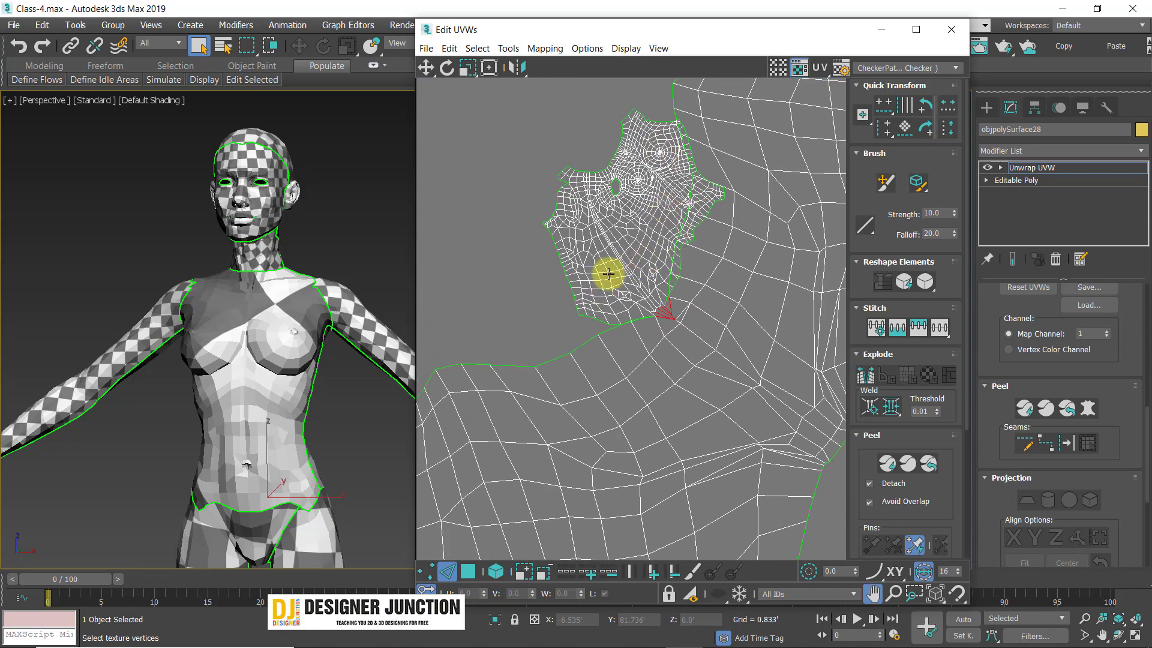
middle_click_drag(223, 386, 257, 330, "alt")
scroll(239, 378, "up", 8)
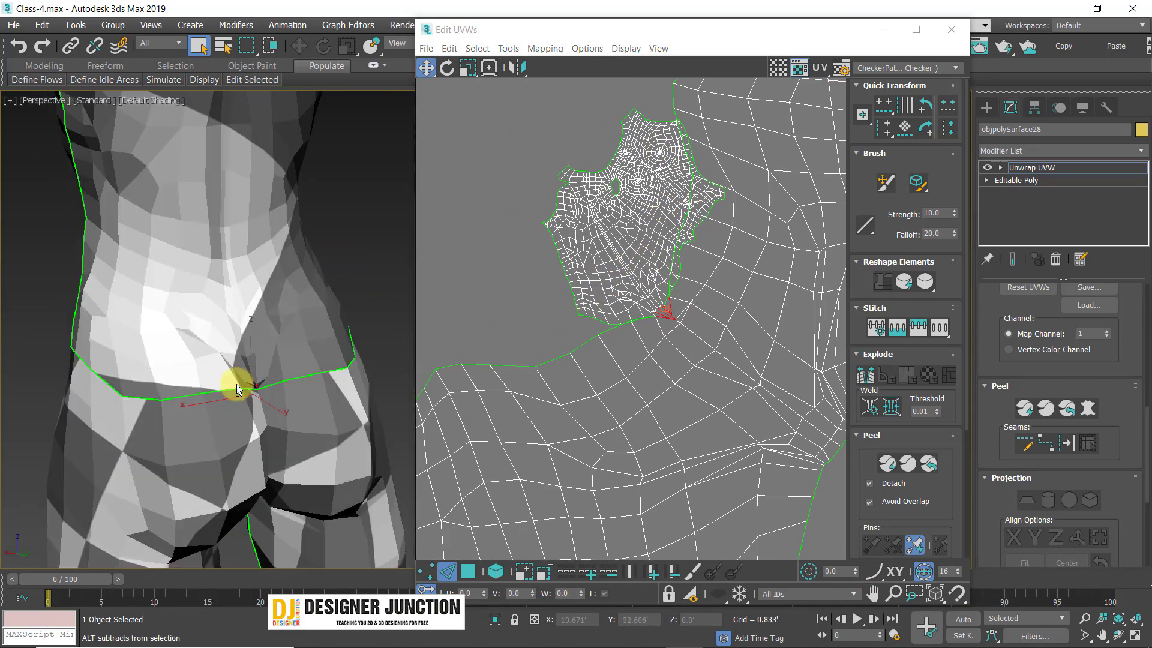
scroll(244, 366, "down", 3)
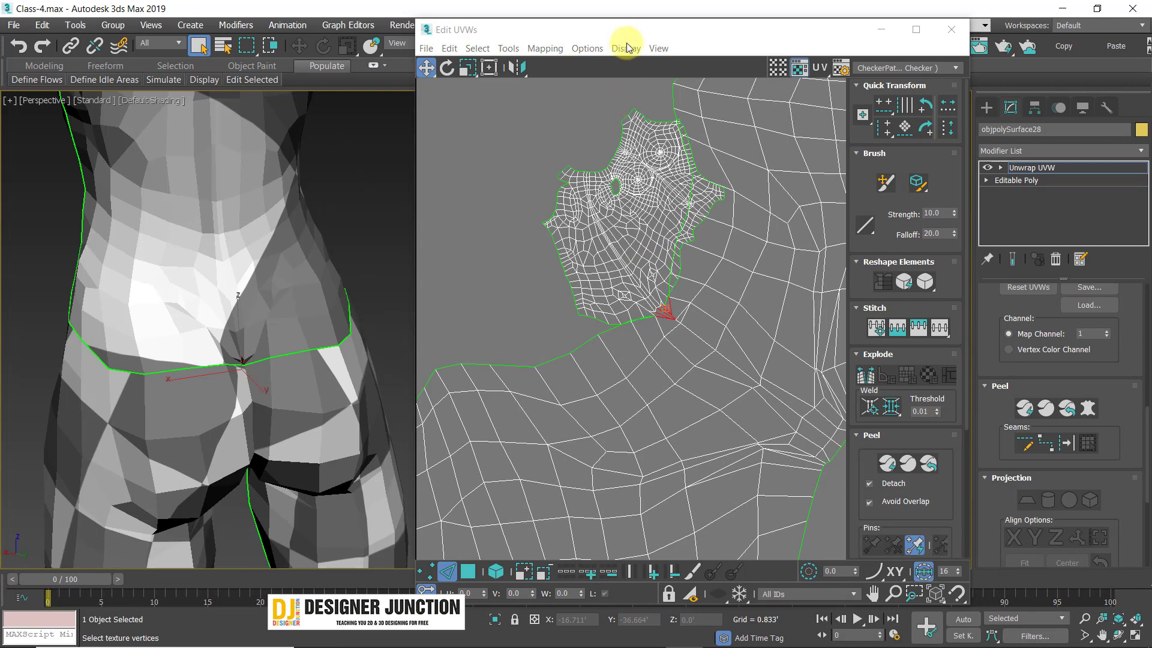
- Add a MeshSmooth modifier to preview the smoothed back of the hips, and return to the Unwrap UVW level
left_click_drag(627, 35, 611, 29)
left_click(1020, 151)
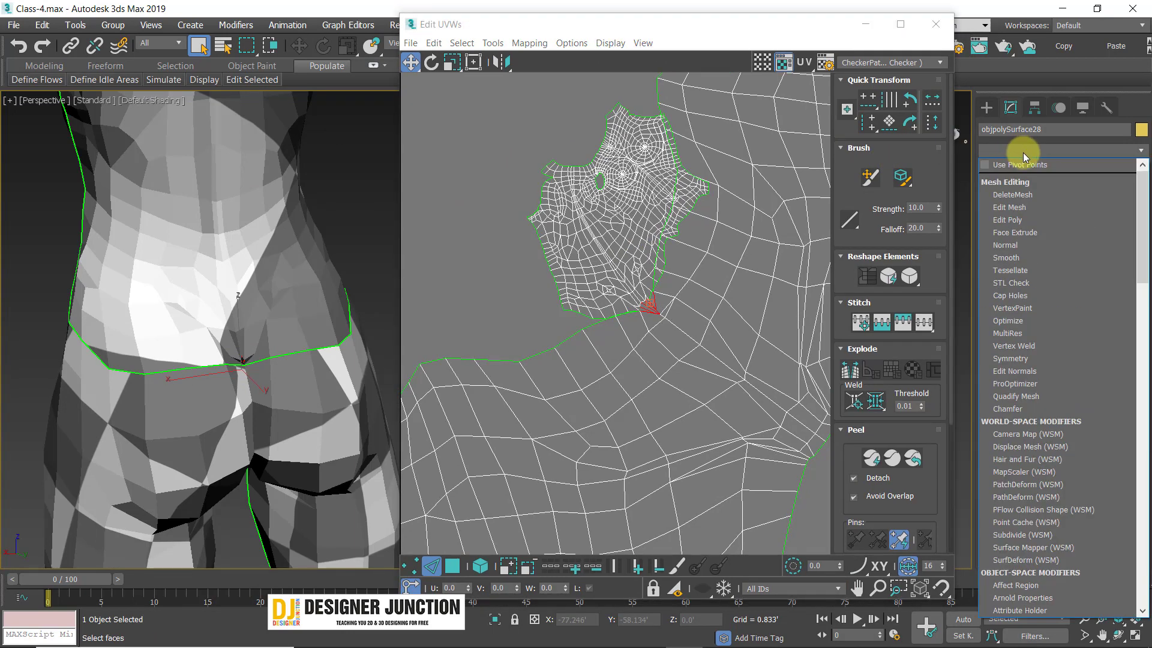
key("m")
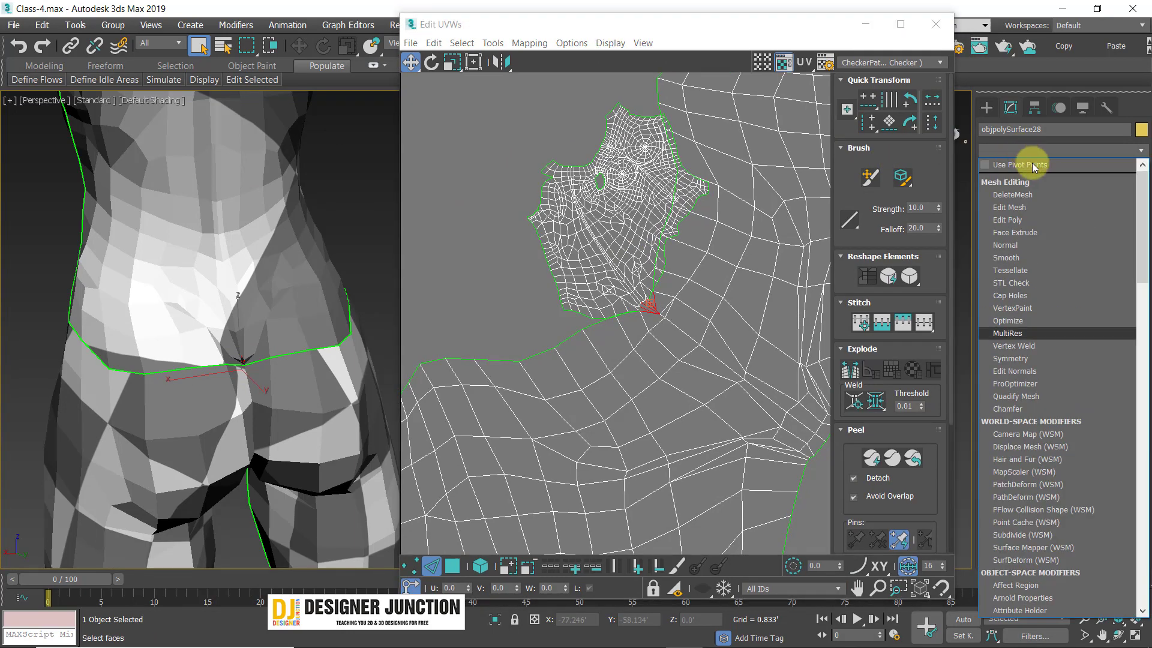
key("m")
key("m")
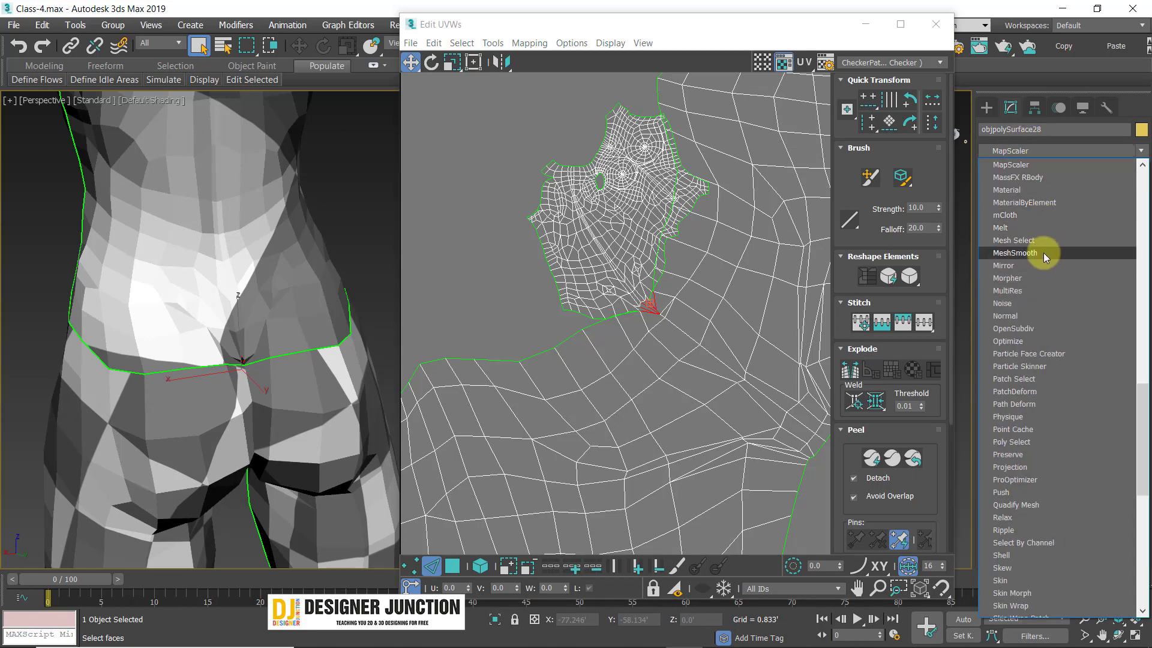
left_click(1043, 253)
middle_click_drag(264, 409, 284, 396, "alt")
scroll(196, 425, "up", 2)
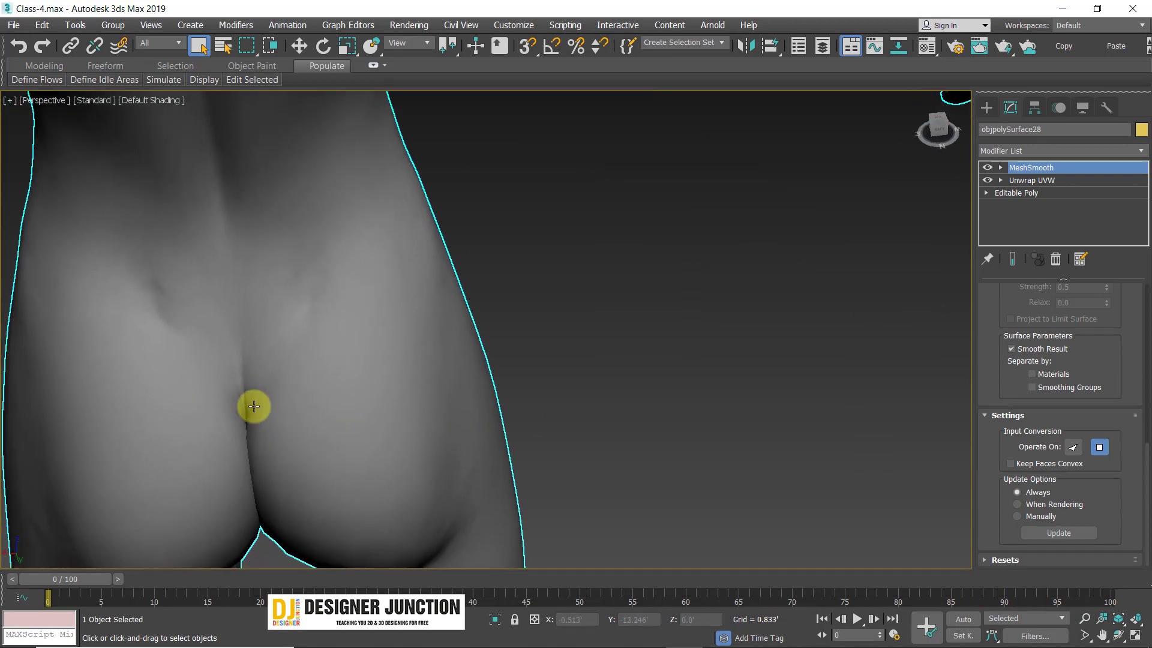
left_click(1021, 180)
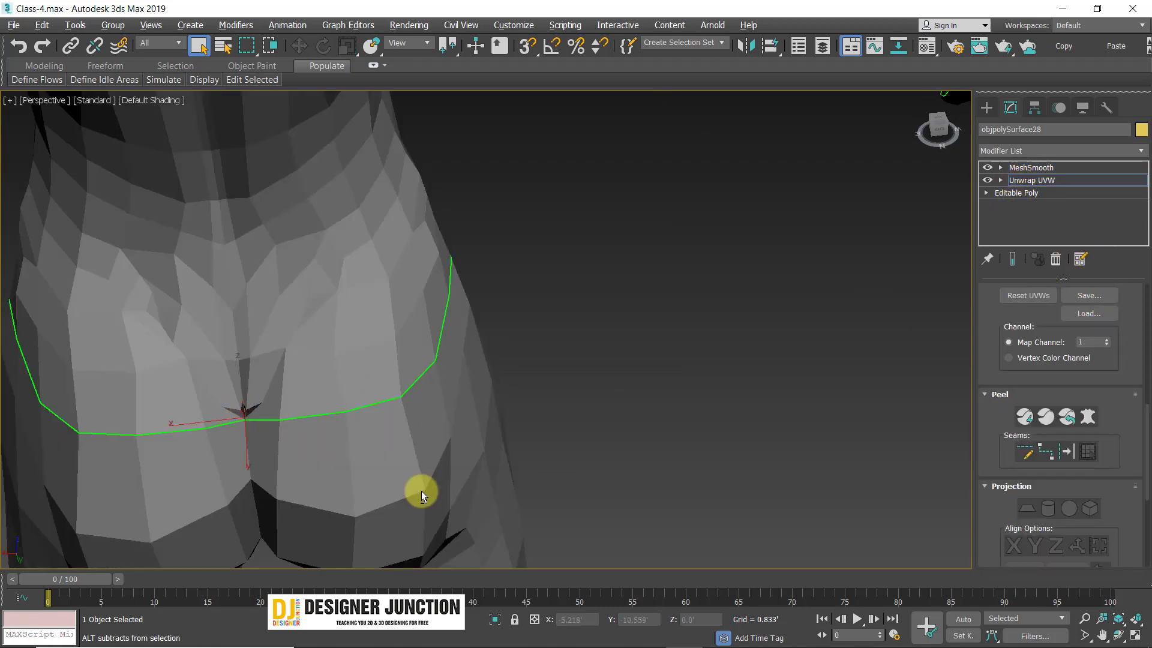
- Delete the MeshSmooth modifier from the character's modifier stack
scroll(414, 450, "down", 3)
left_click(1031, 167)
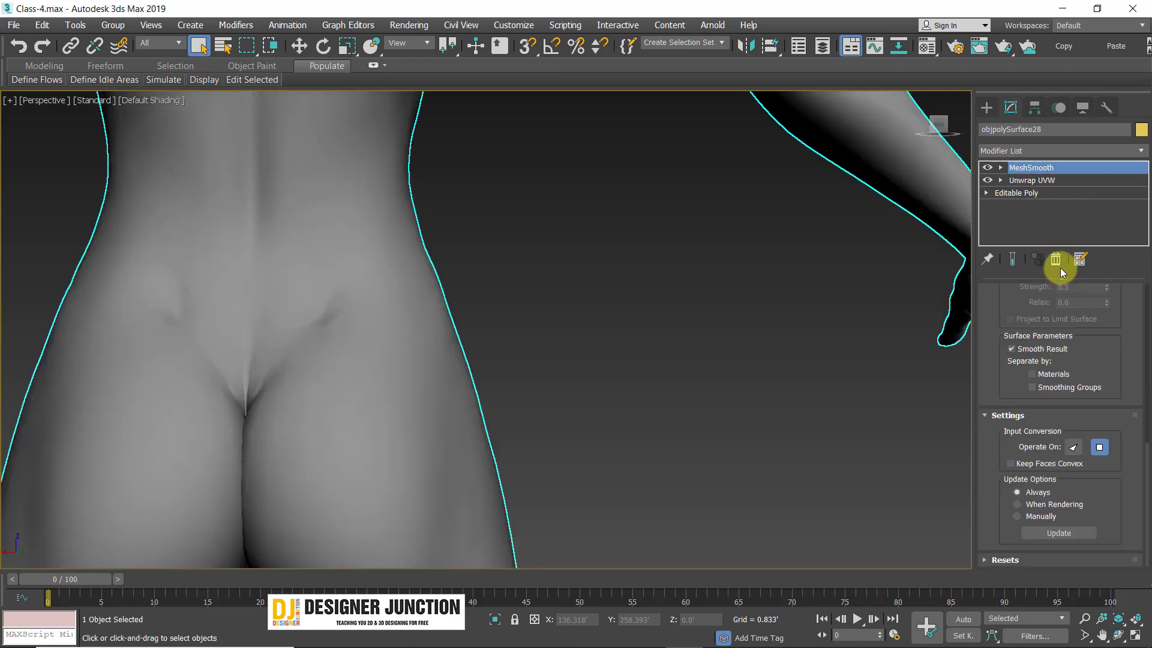
left_click(1055, 259)
- Examine the seams across the back of the hips and down the inner legs around the selected edges
middle_click_drag(462, 418, 578, 406)
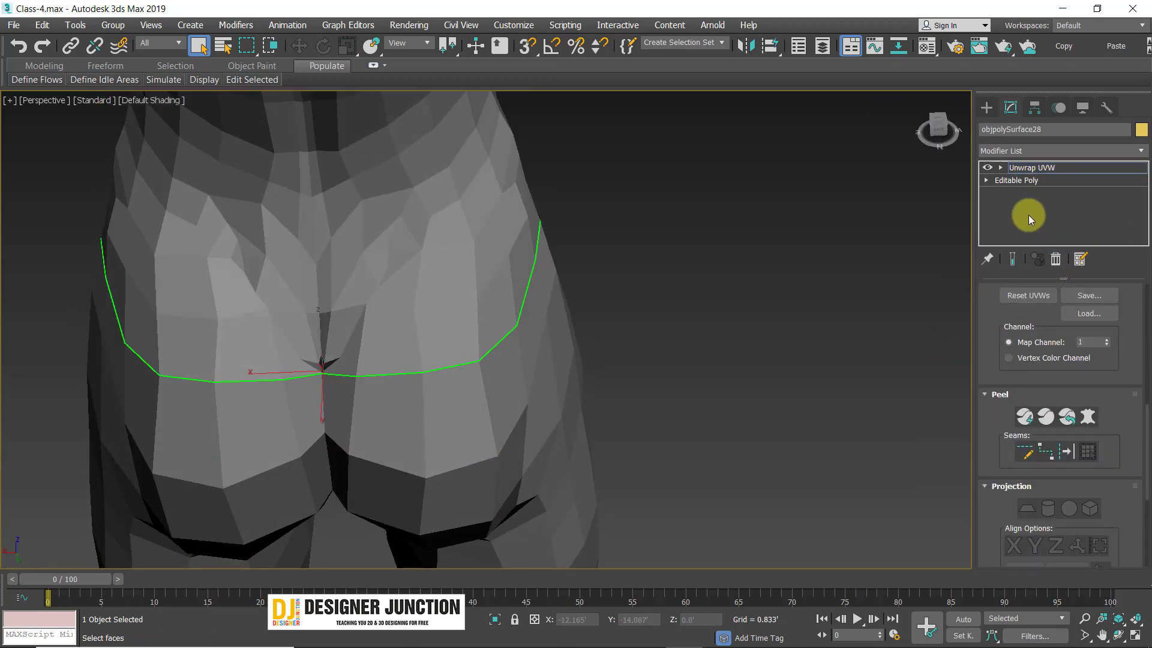
middle_click_drag(329, 414, 312, 327)
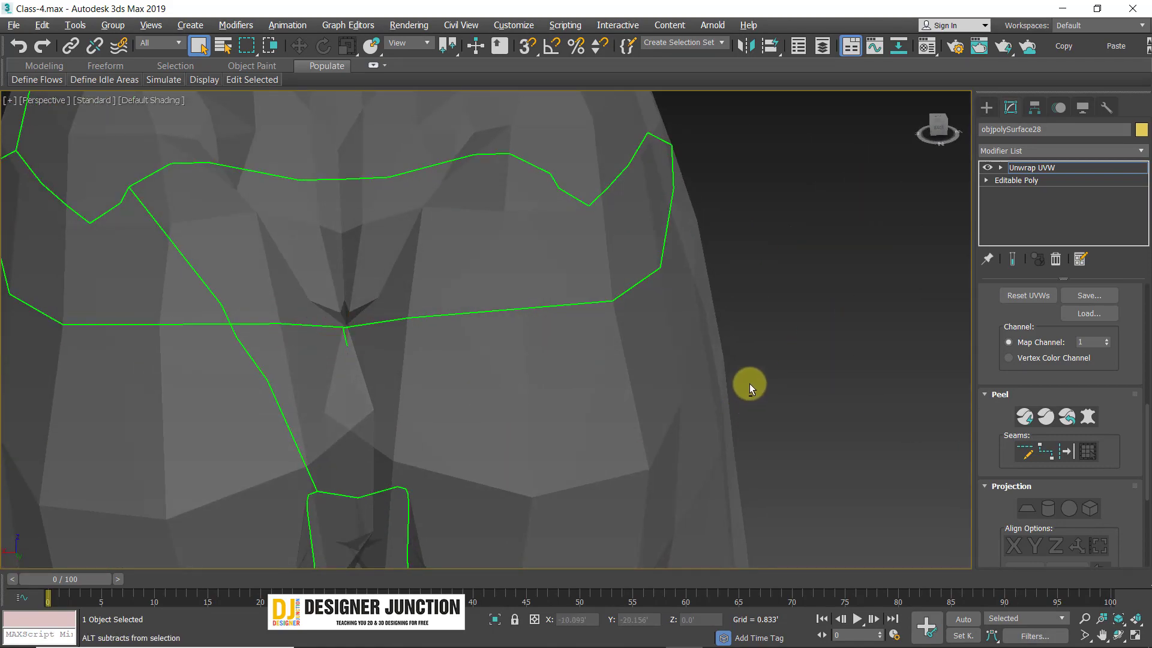
mouse_move(750, 383)
middle_mouse_down("alt")
mouse_move(726, 372)
mouse_move(769, 379)
middle_mouse_up("alt")
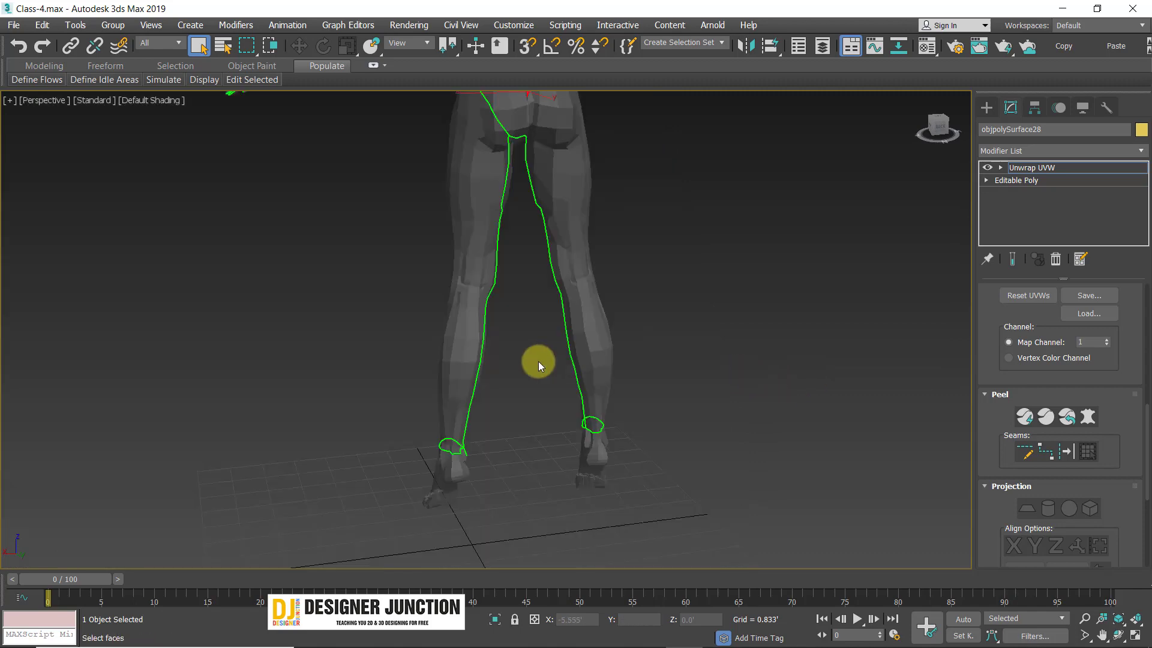
middle_click_drag(538, 361, 559, 386, "alt")
middle_click_drag(552, 186, 520, 302)
scroll(520, 302, "up", 5)
middle_click_drag(600, 247, 712, 301, "alt")
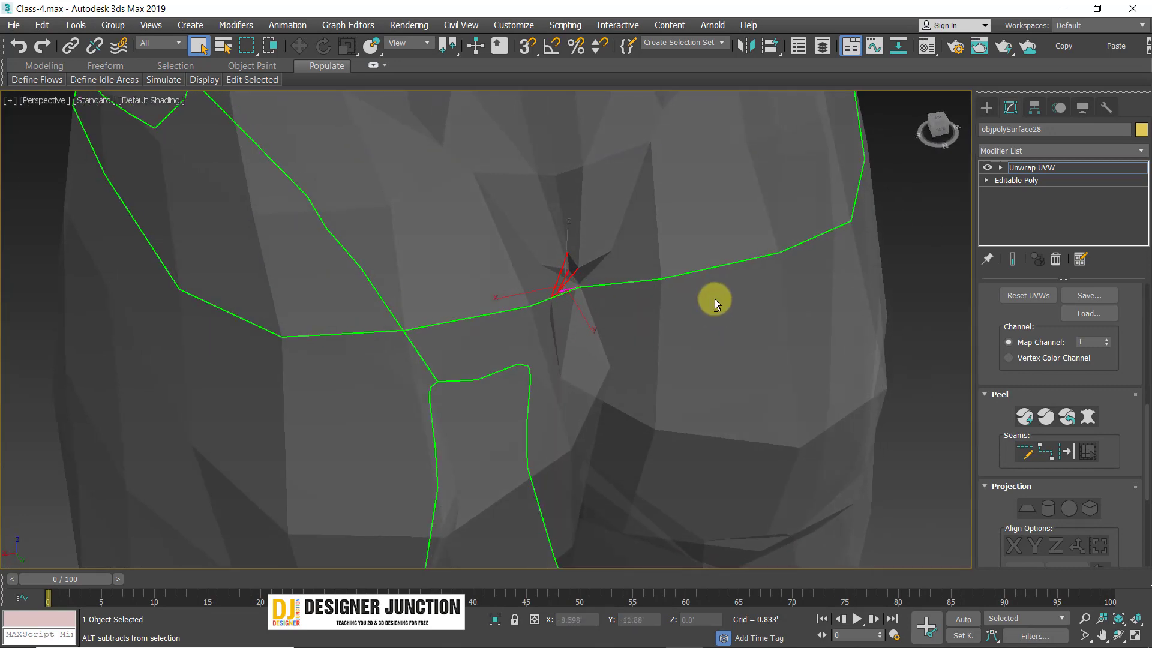
left_click(928, 48)
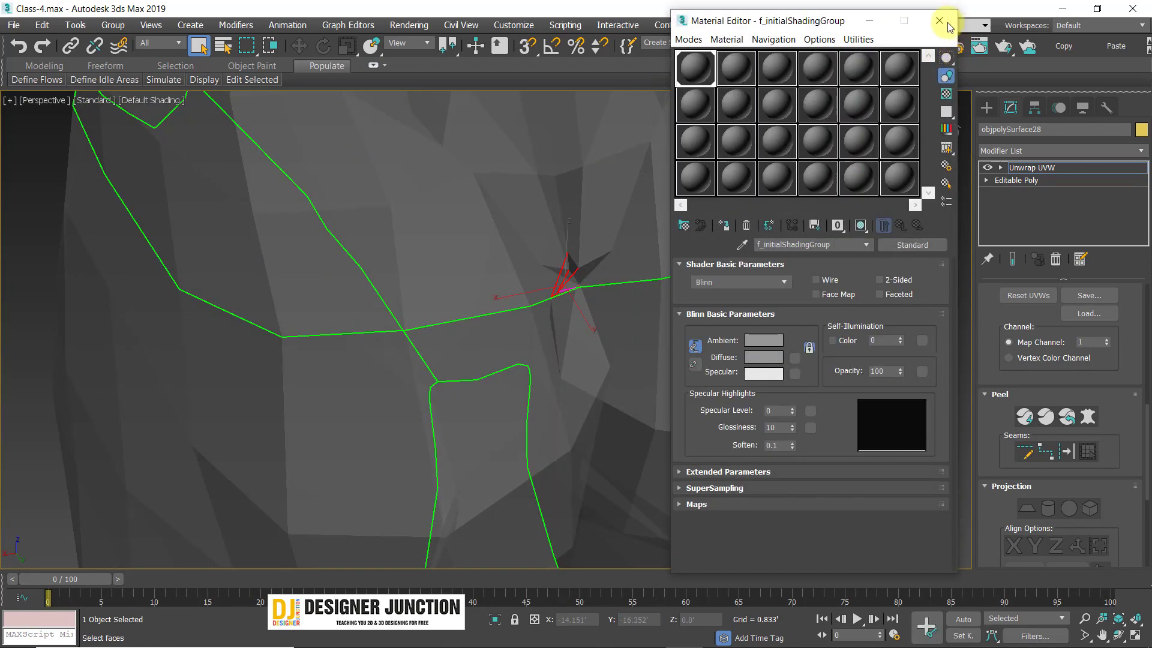
left_click(947, 24)
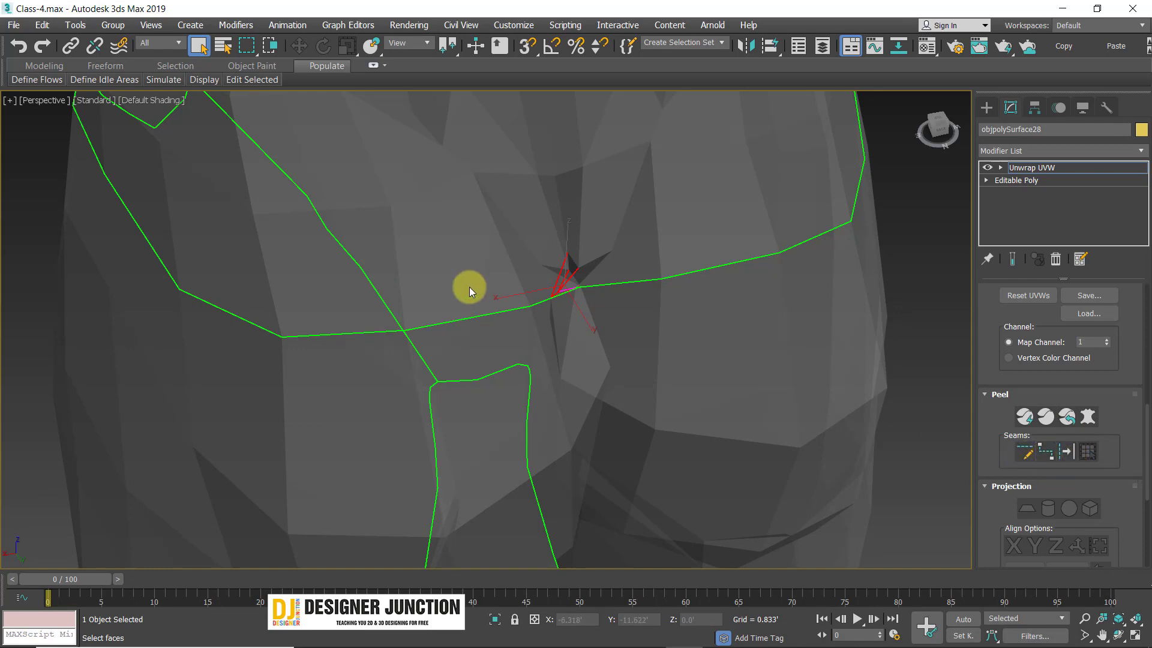
- Reopen the UV editor and bring the pinched tip of the small torso shell into close view
scroll(1126, 415, "up", 5)
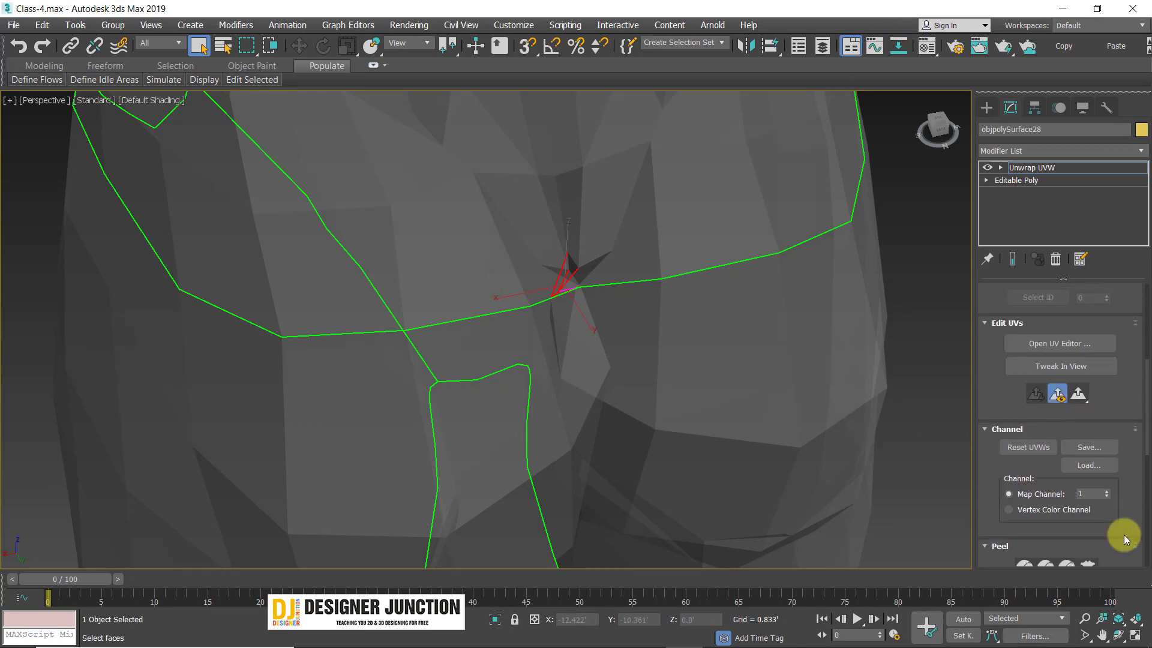
left_click(1024, 467)
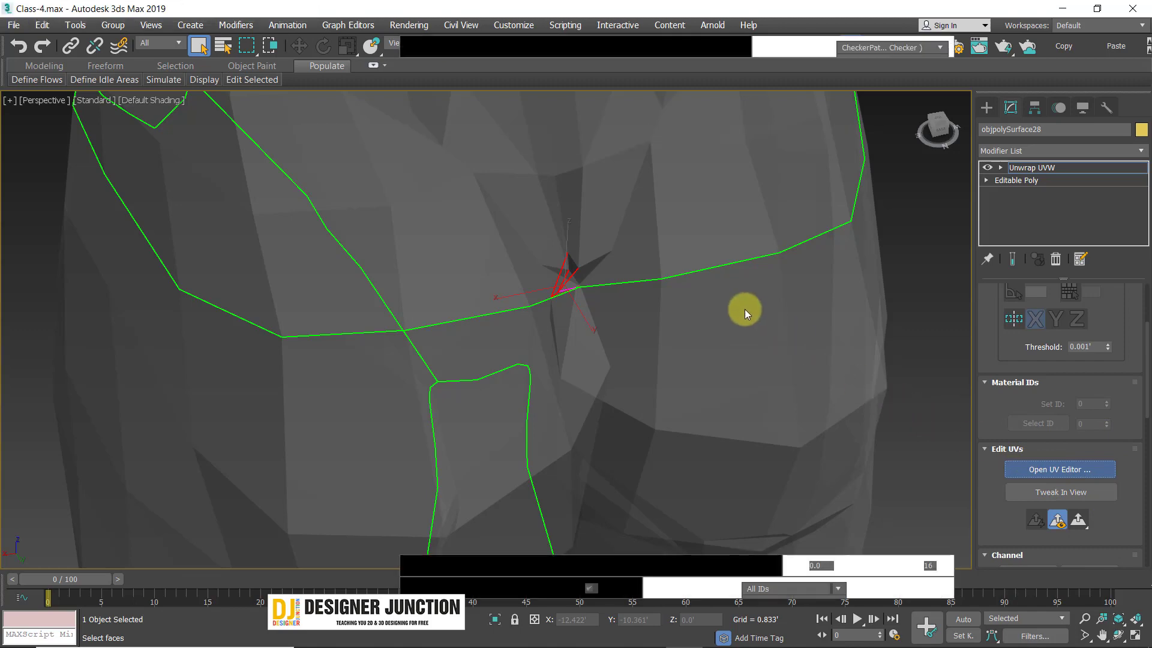
scroll(672, 326, "up", 10)
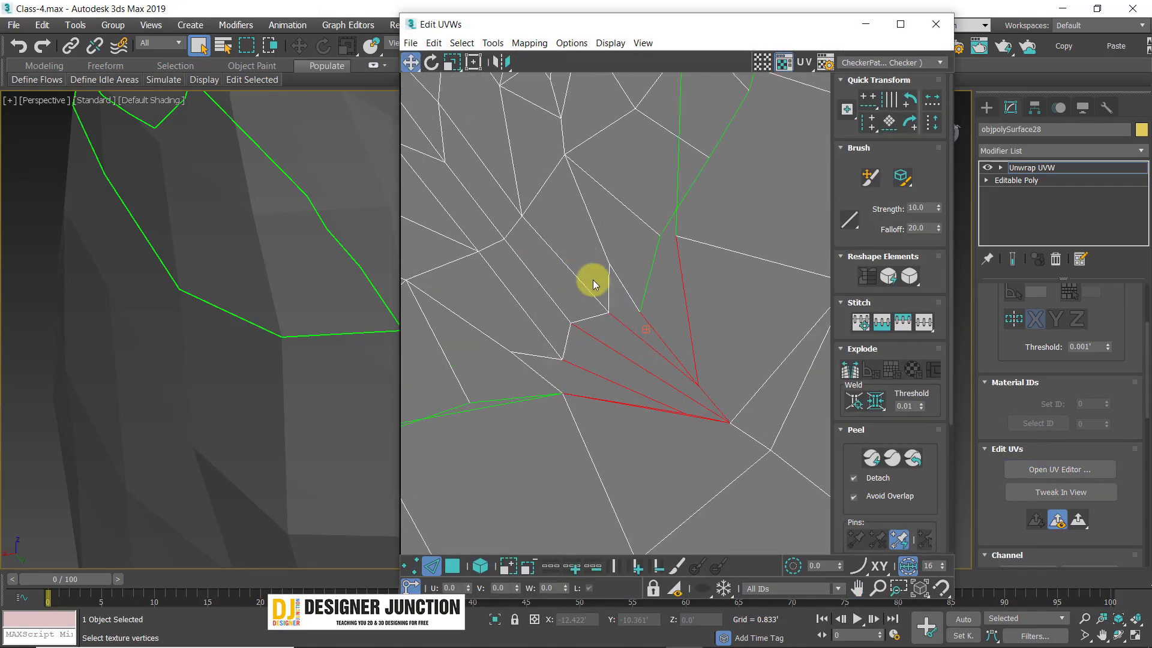
- Select the border edges at the torso shell's pinched tip and try to stitch them
left_click(591, 399)
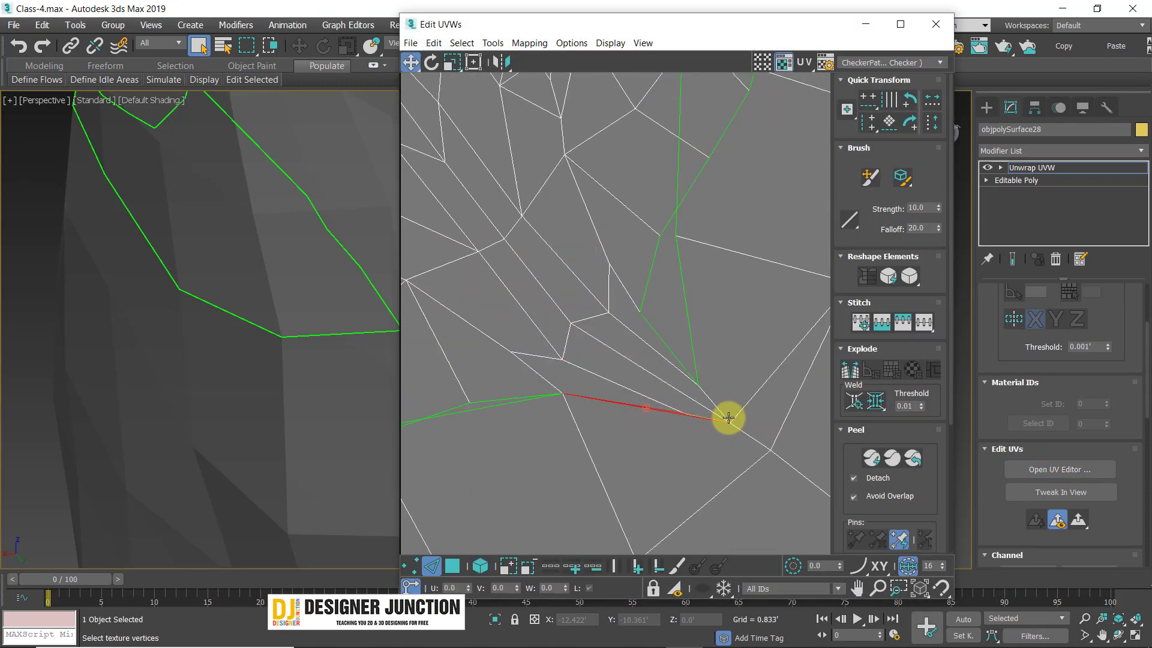
scroll(727, 431, "up", 4)
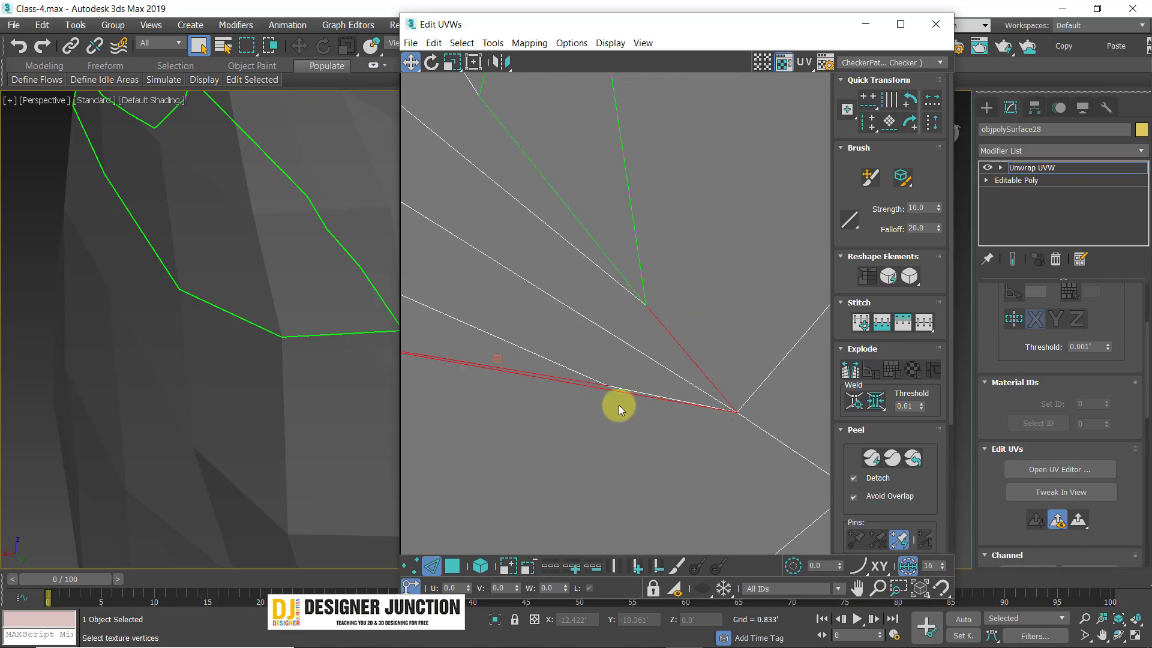
scroll(623, 404, "down", 6)
scroll(626, 403, "up", 5)
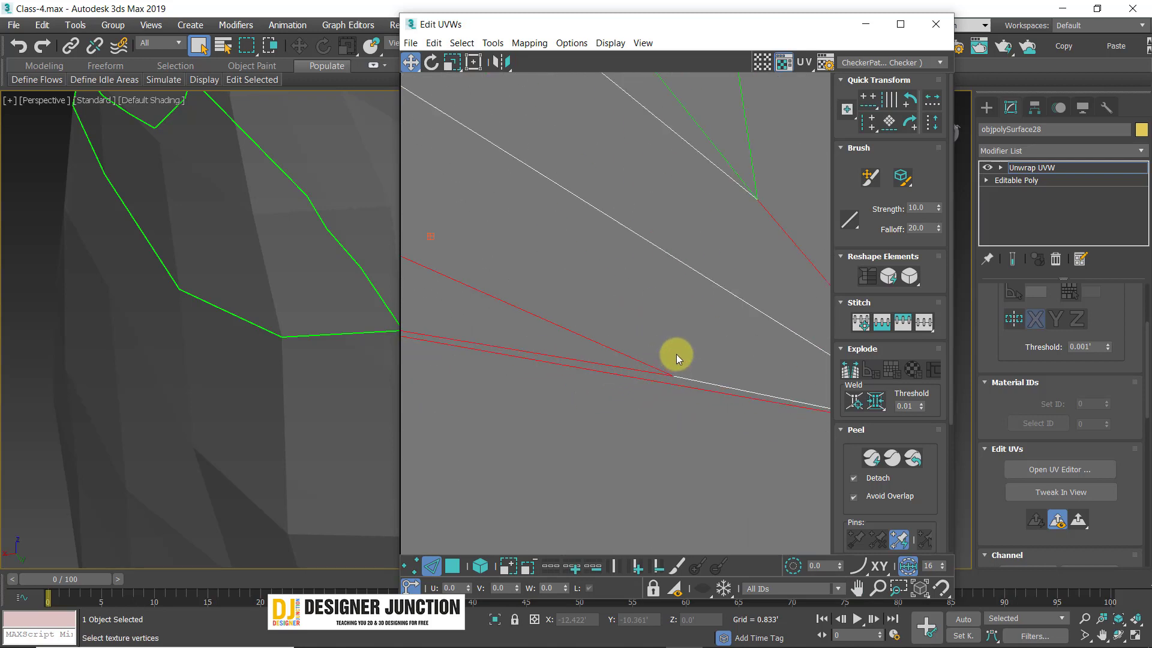
scroll(667, 378, "down", 3)
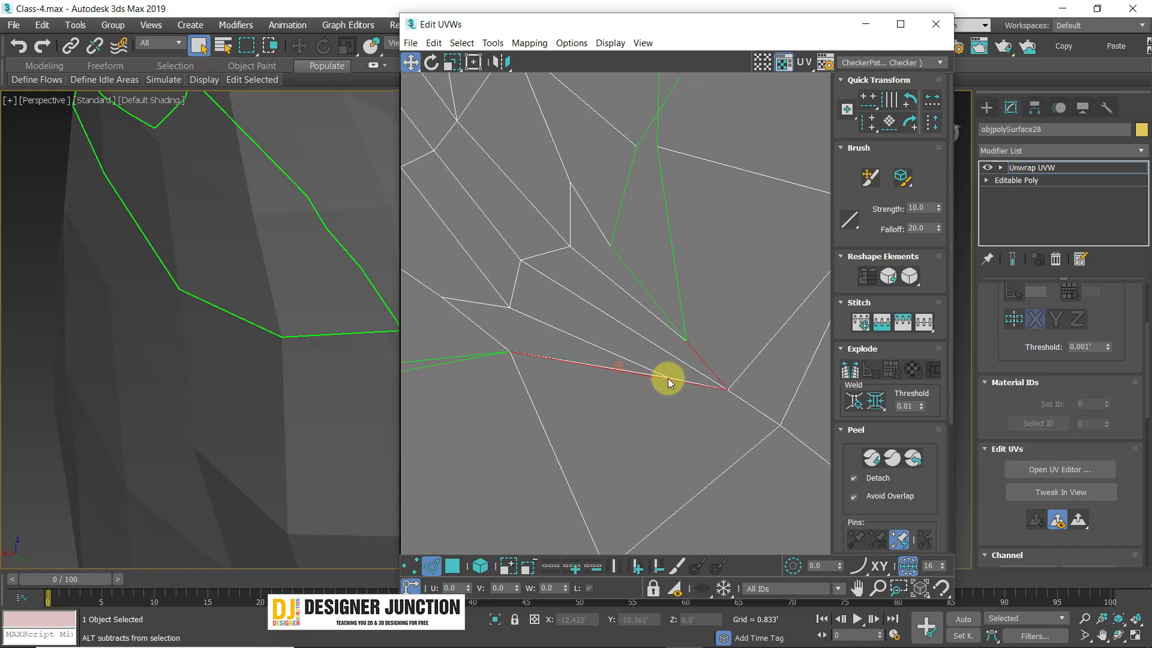
scroll(668, 378, "down", 2)
right_click(717, 327)
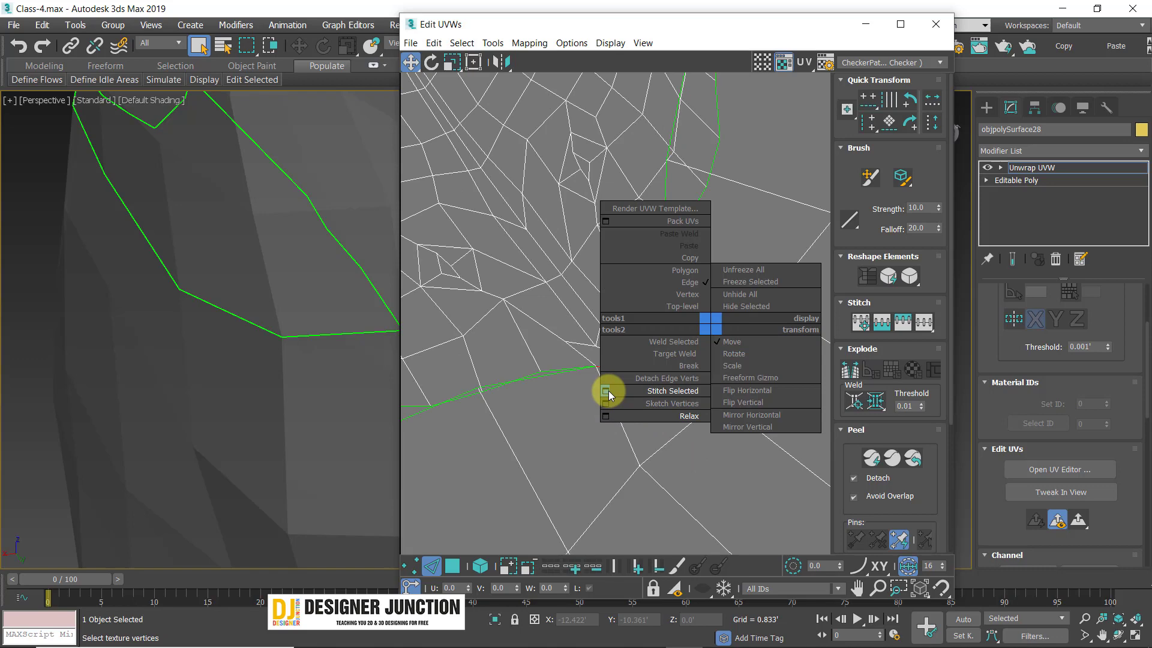
left_click(672, 391)
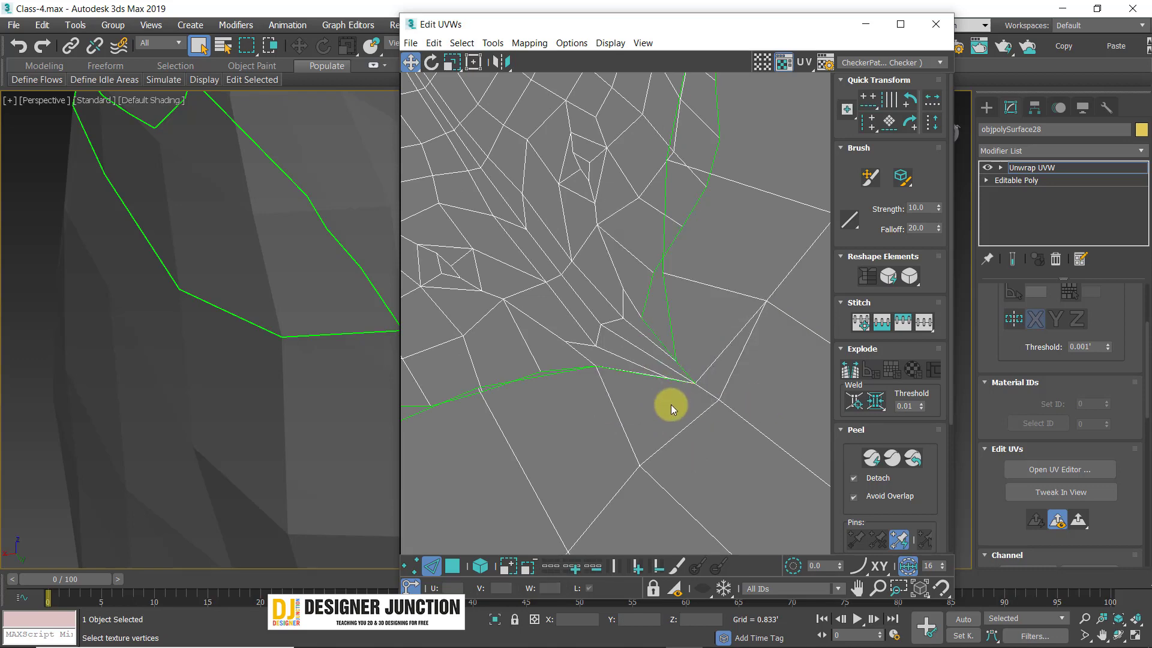
- Select the whole torso shell by element and move it off the leg shells into the empty area beside them
scroll(697, 379, "down", 5)
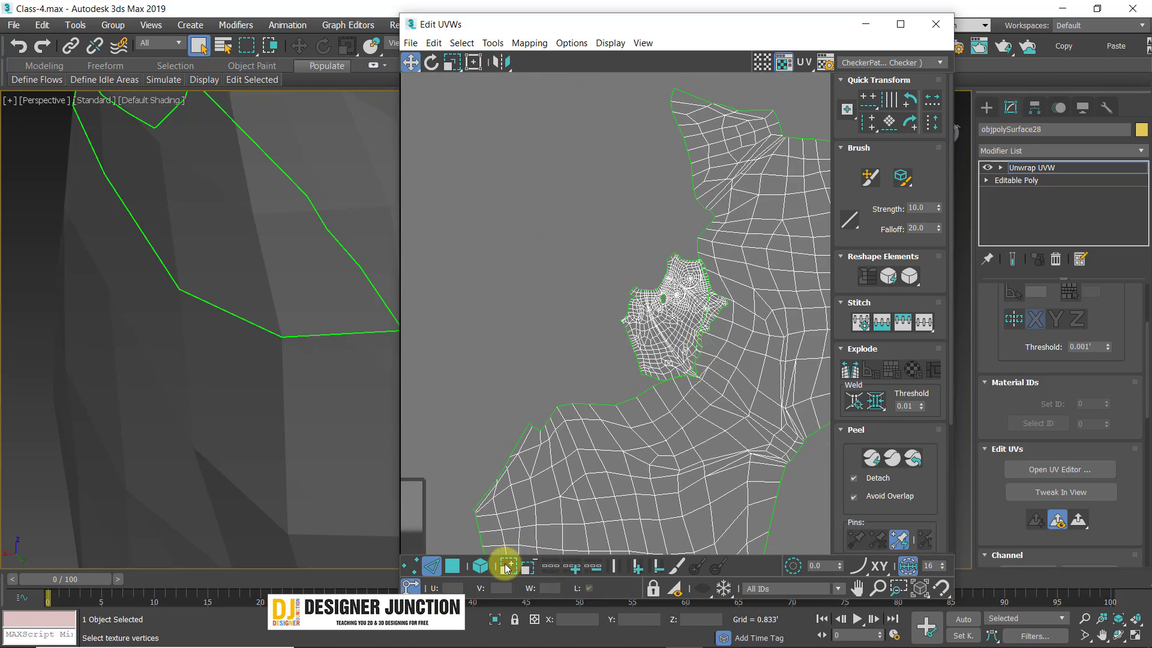
left_click(480, 566)
left_click_drag(677, 334, 512, 236)
left_click(684, 366)
left_click(589, 312)
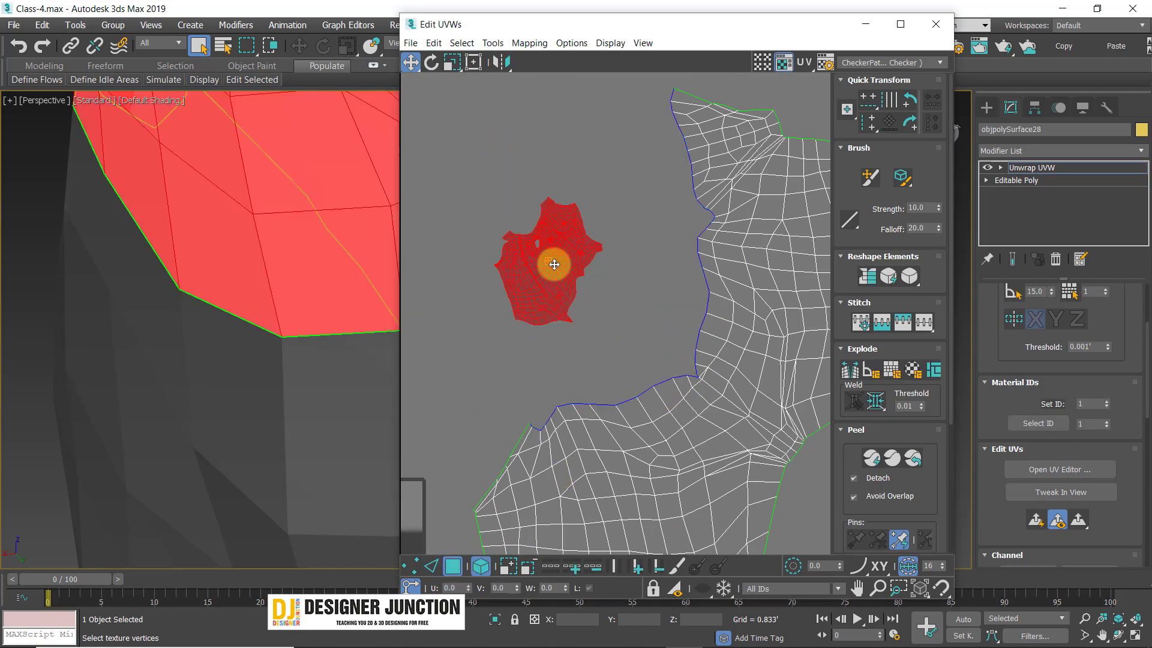
left_click(638, 110)
middle_click_drag(733, 149, 667, 215)
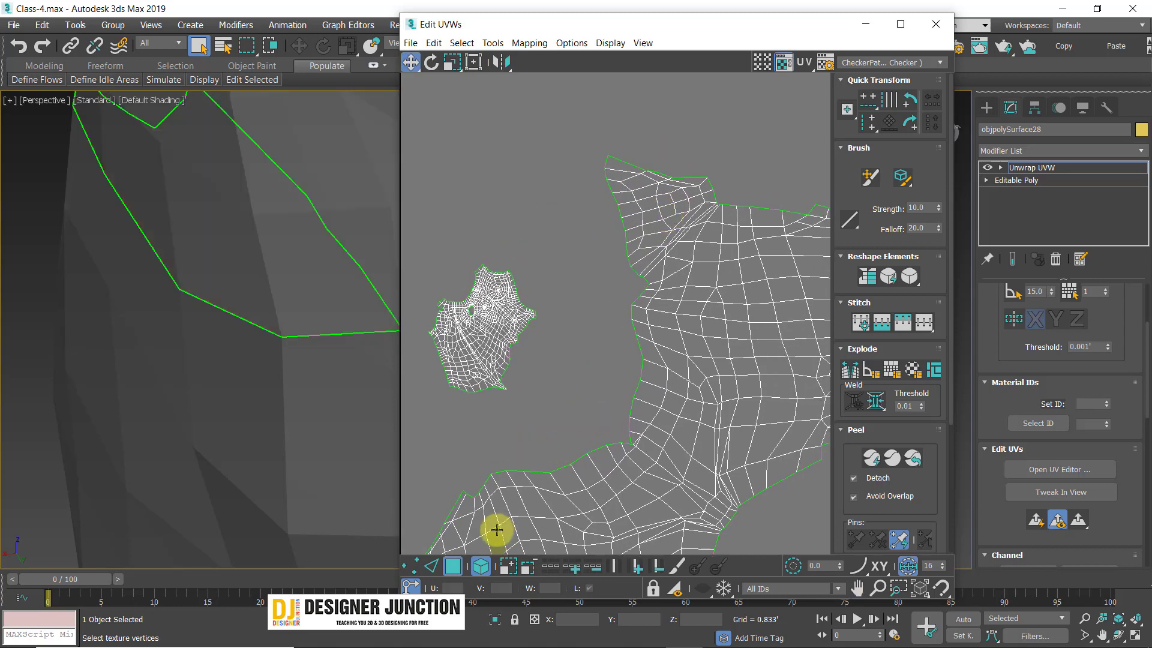
- Try to move the corner faces of the upper leg shell away from it, and undo the move
left_click(652, 186)
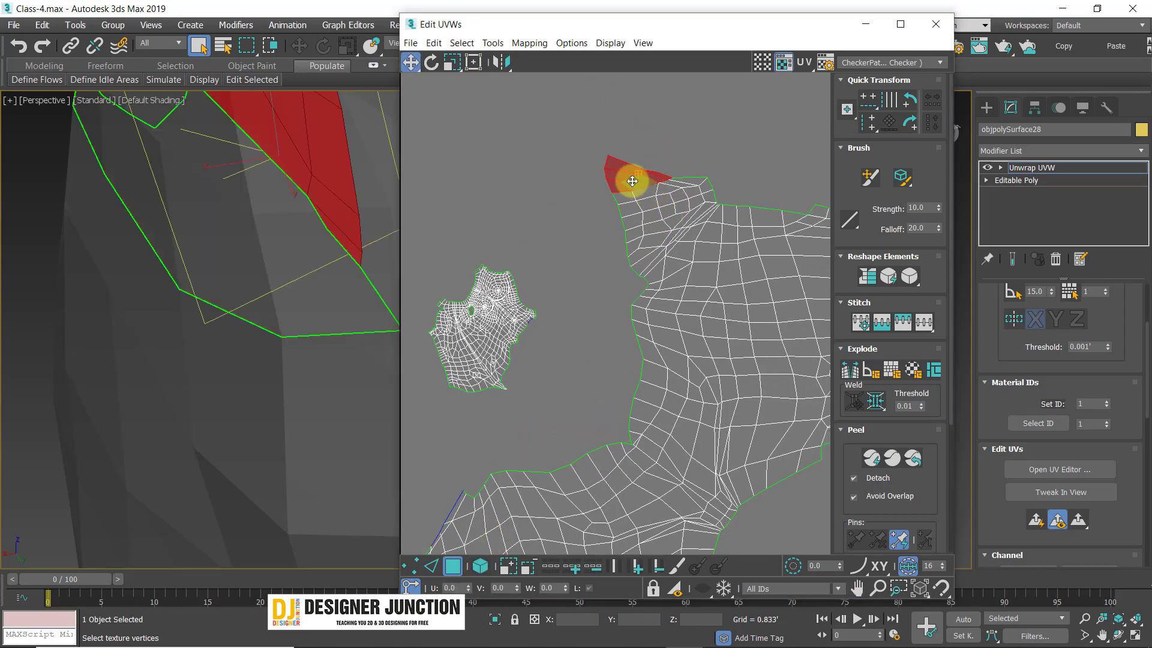
left_click_drag(632, 181, 502, 87)
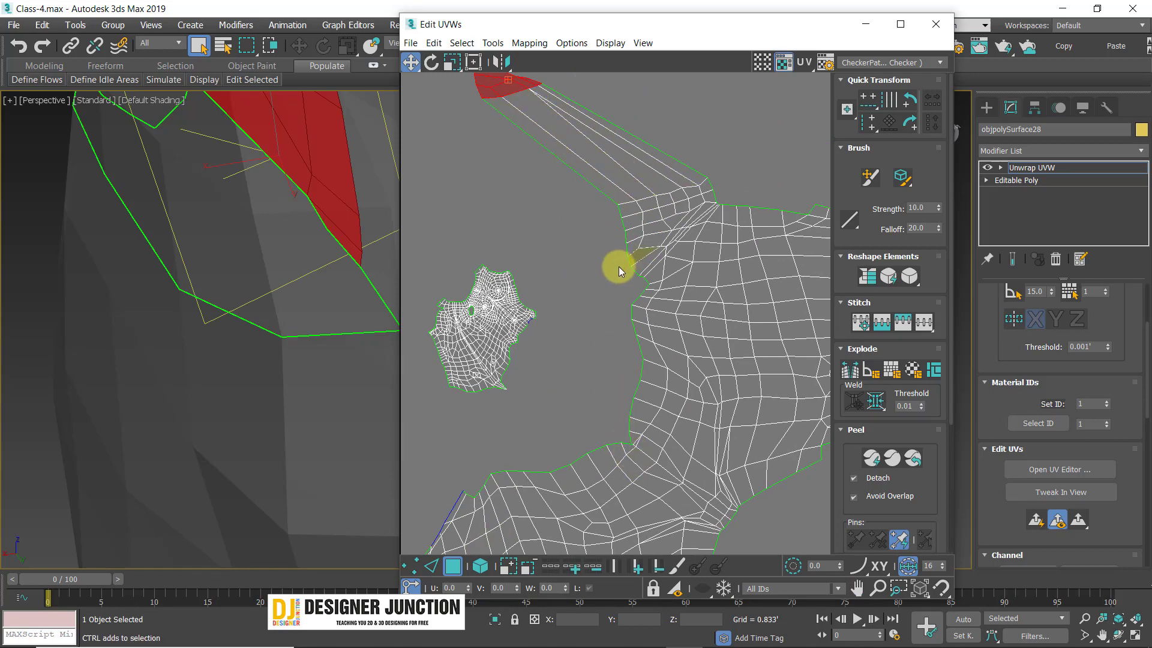
key("ctrl+z")
left_click(605, 402)
scroll(456, 316, "down", 6)
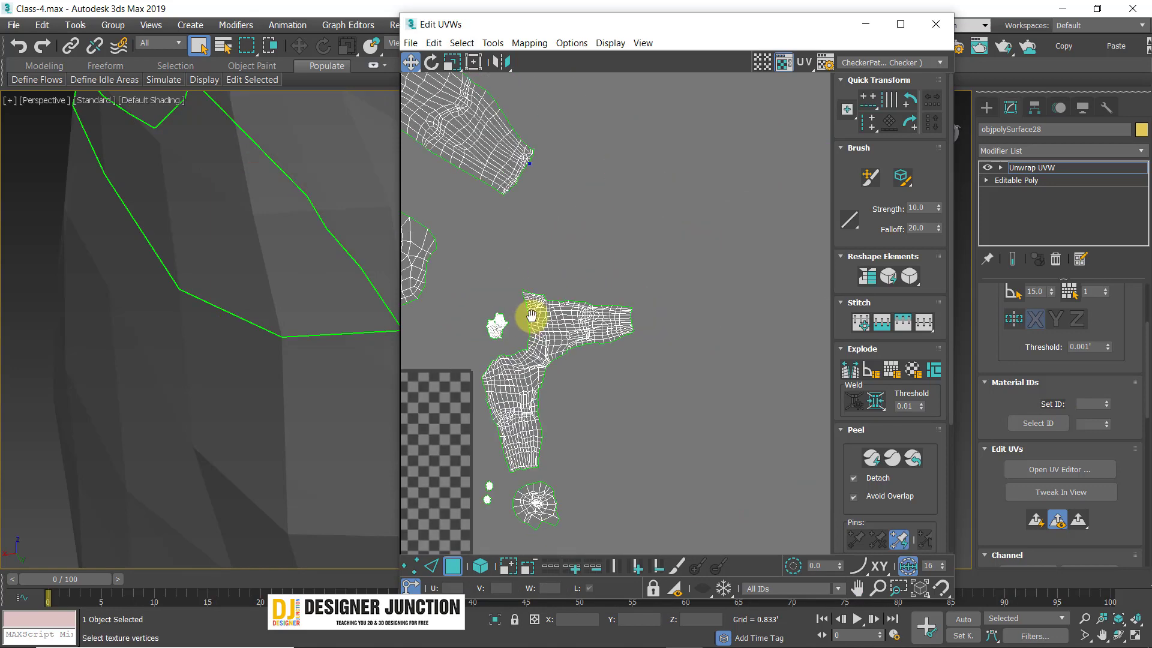
left_click_drag(612, 309, 538, 308)
key("ctrl+z")
- Select the whole torso shell by element and move it onto the checker tile
left_click(480, 565)
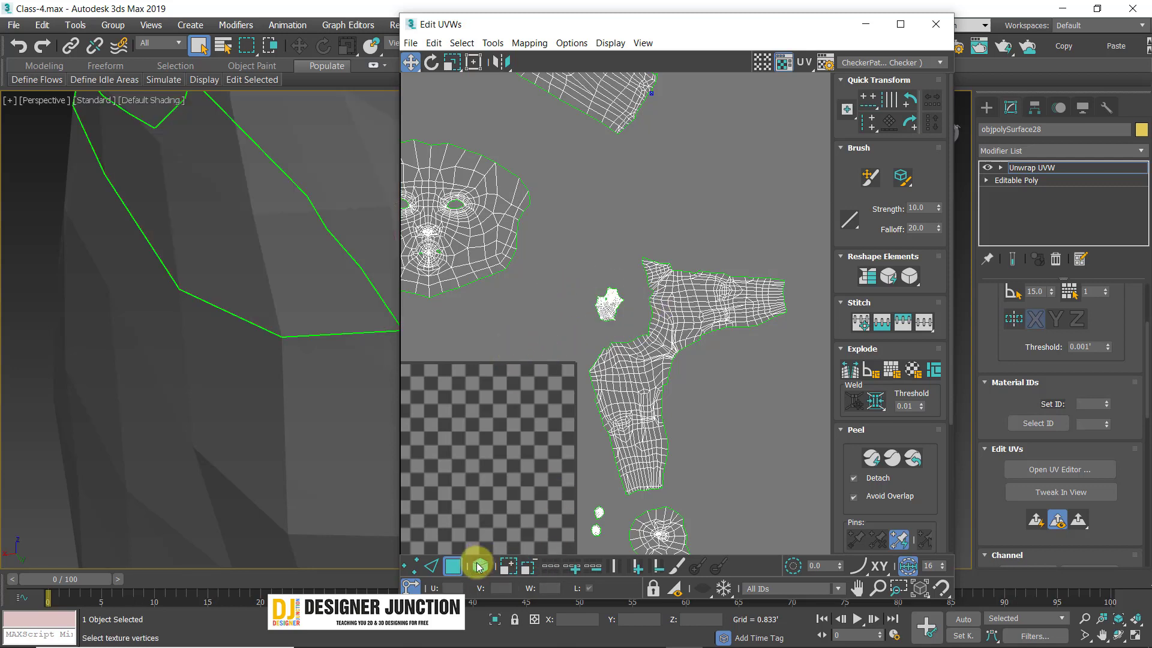
left_click_drag(607, 303, 462, 462)
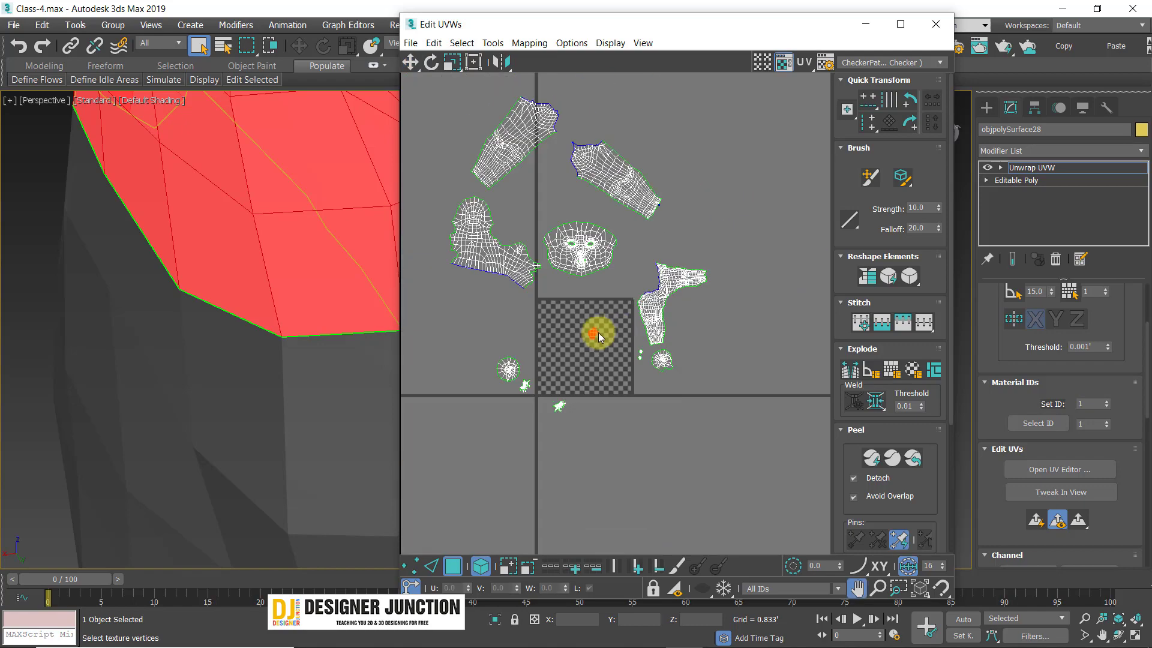
scroll(335, 254, "down", 3)
scroll(335, 254, "down", 8)
- Scale the torso shell up until it roughly covers the checker tile, with the torso's front in view on the model
scroll(337, 216, "up", 5)
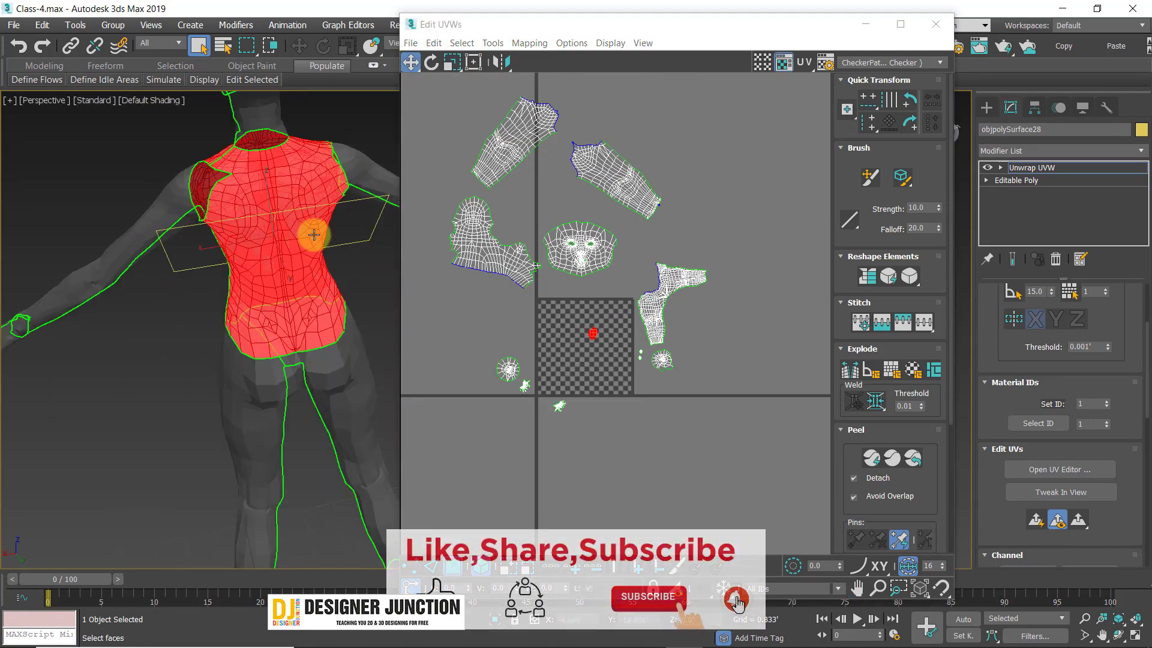
middle_click_drag(264, 242, 222, 266, "alt")
scroll(222, 265, "up", 3)
scroll(592, 335, "up", 5)
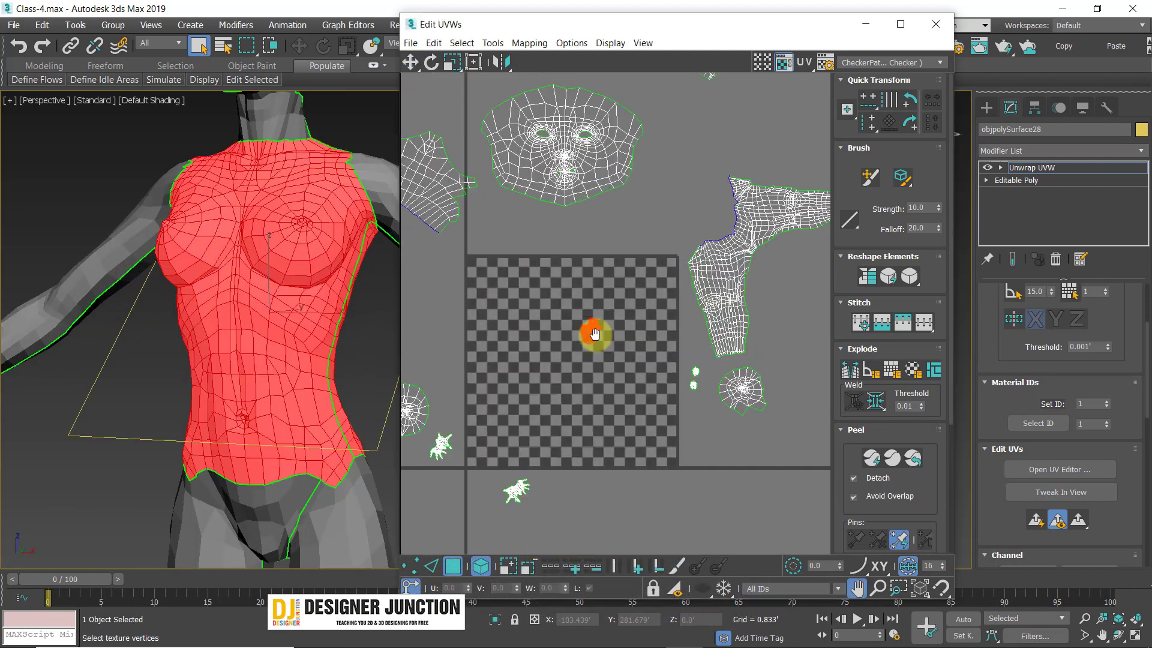
left_click_drag(585, 329, 603, 200)
scroll(603, 204, "down", 3)
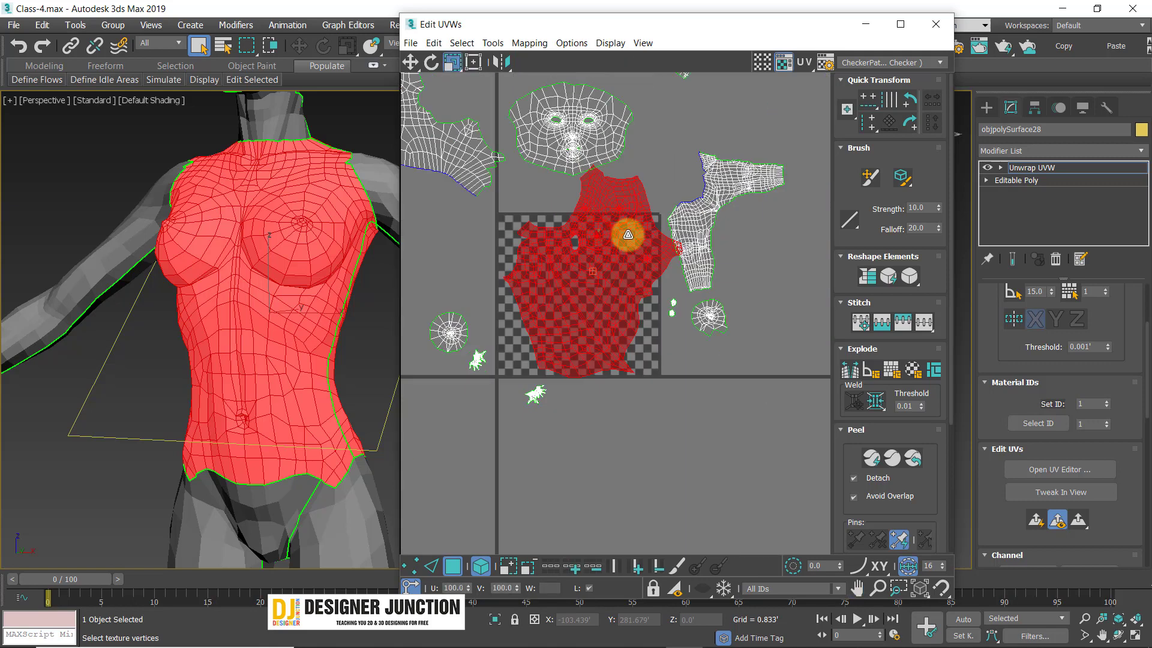
- Preview the lettered Texture Checker map on the model, and set the displayed map back to CheckerPattern
left_click(868, 66)
left_click(869, 79)
left_click(873, 64)
left_click(872, 74)
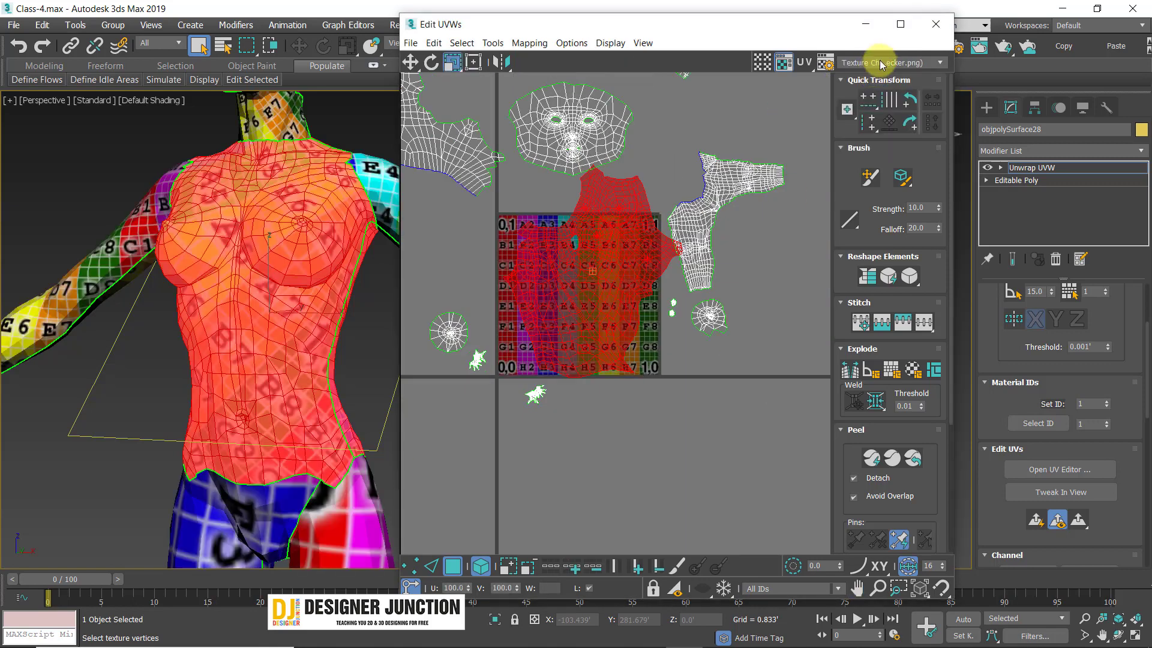
left_click(880, 65)
left_click(870, 84)
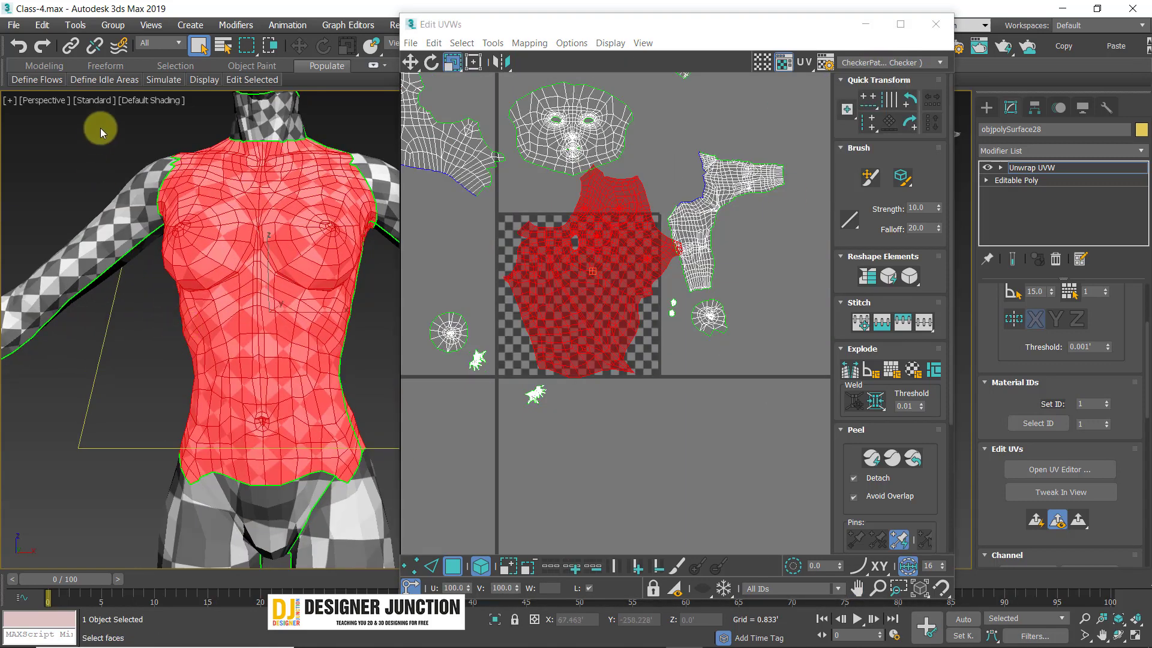
- Clear the face selection, move the UV editor aside, and inspect the checker squares across the front of the torso
left_click(101, 132)
scroll(294, 303, "up", 3)
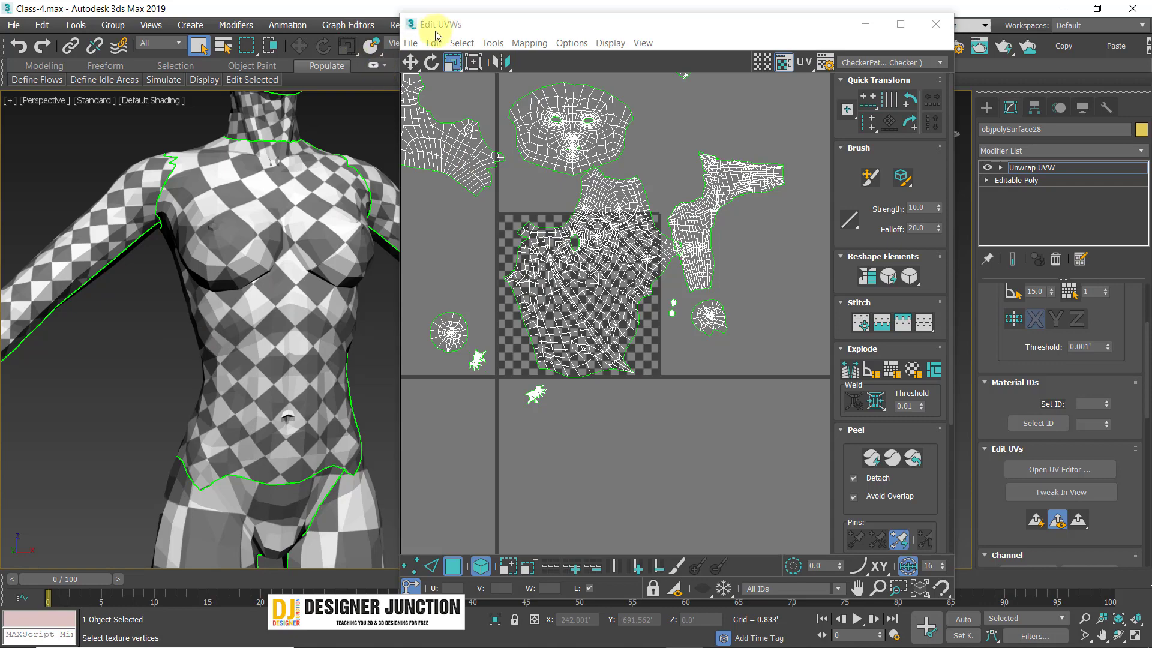
left_click_drag(436, 35, 588, 42)
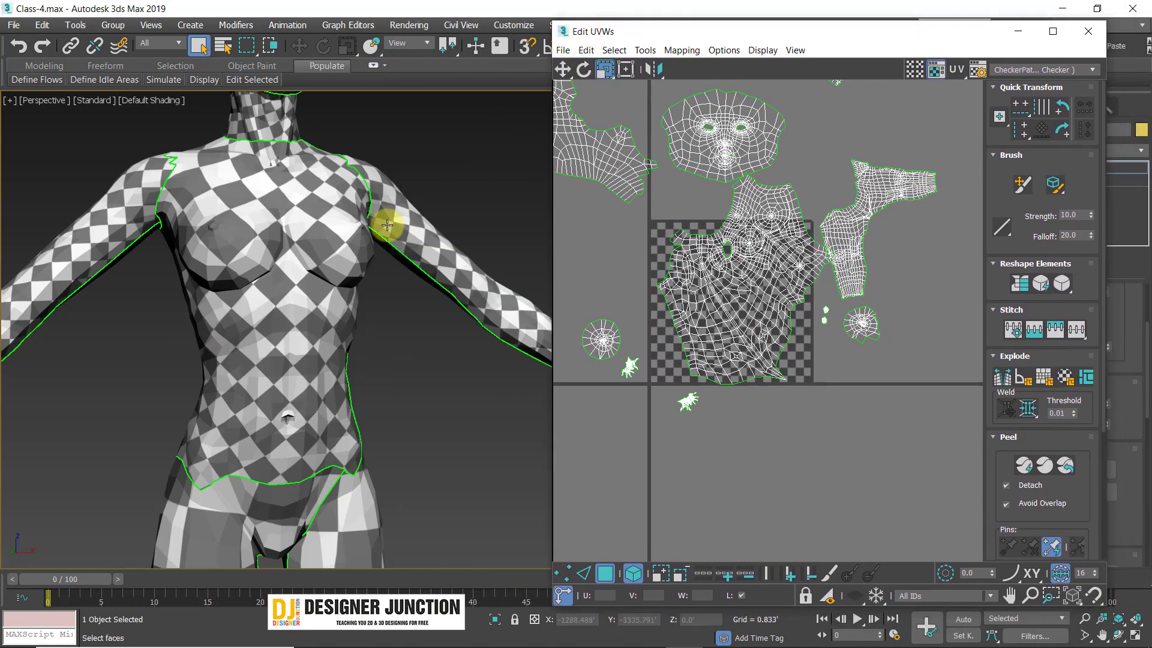
middle_click_drag(387, 225, 312, 266, "alt")
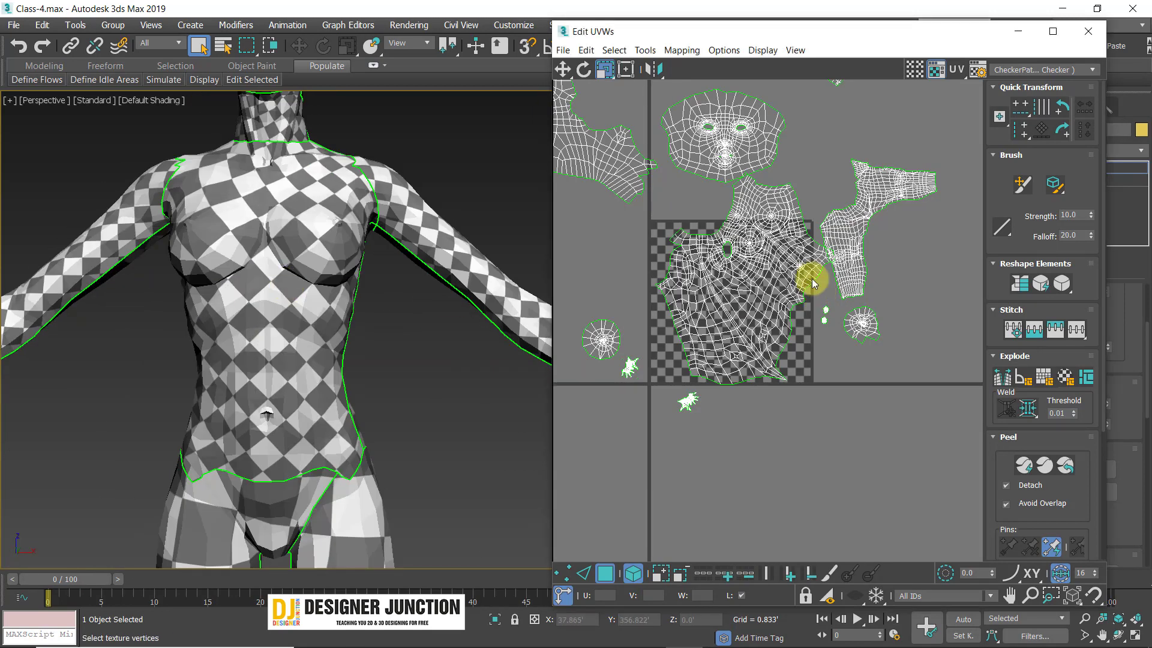
- Select the torso shell, rotate it on the checker tile to straighten the pattern on the body, and return to the Move tool
left_click(788, 332)
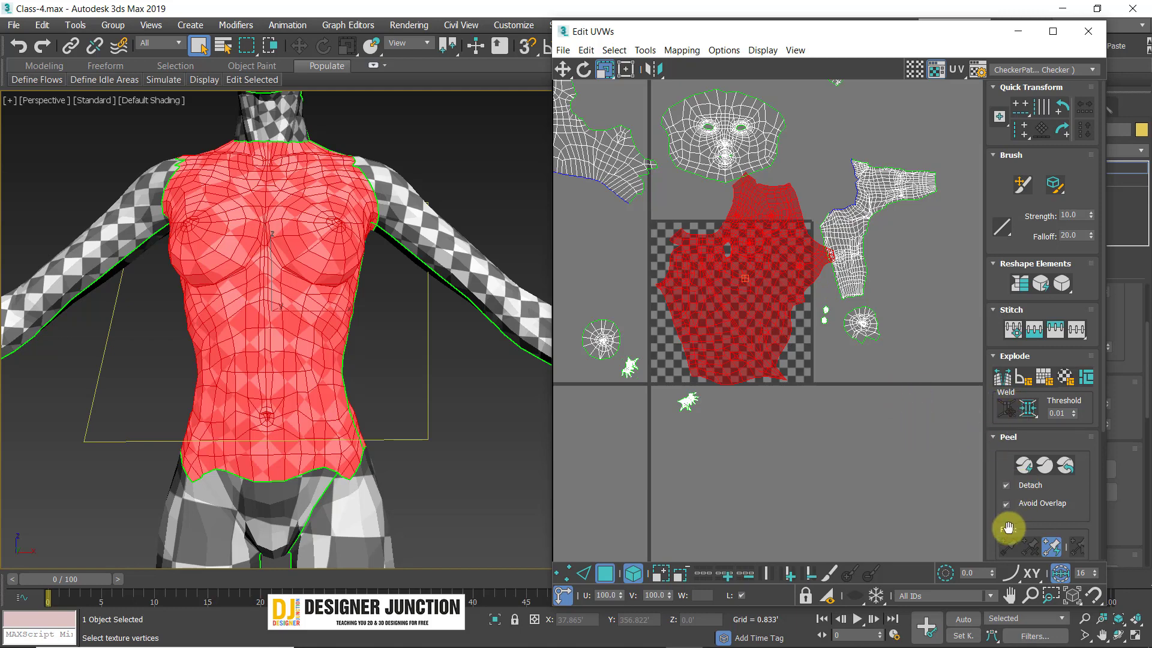
left_click_drag(688, 298, 748, 291)
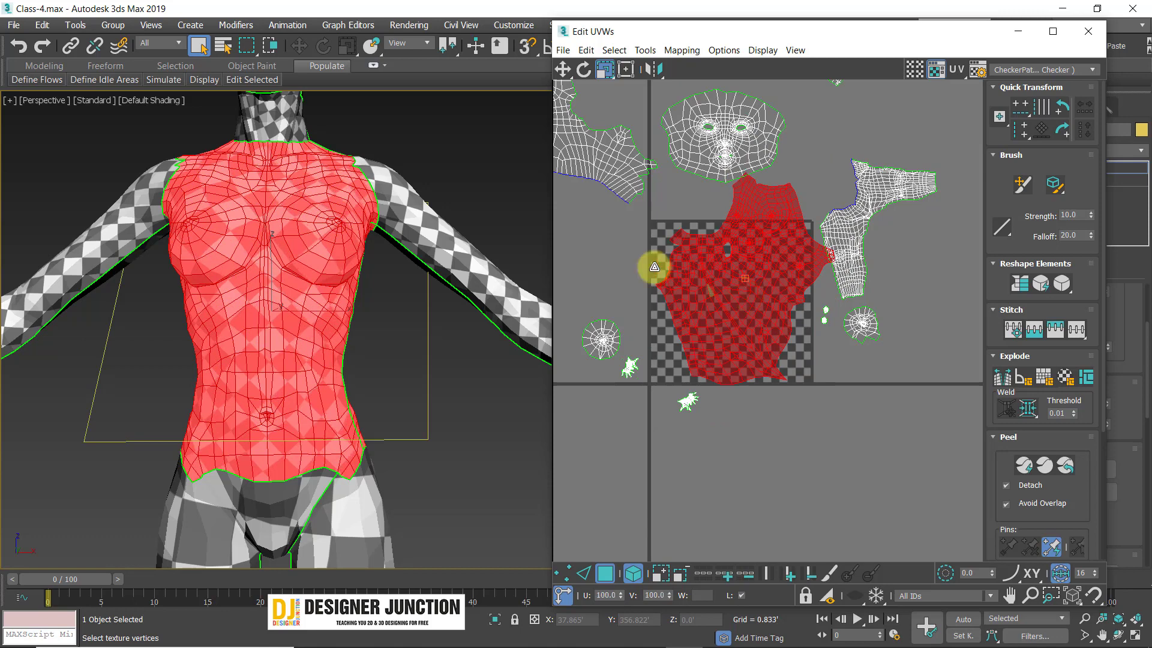
left_click(585, 76)
left_click_drag(725, 256, 759, 283)
left_click(562, 69)
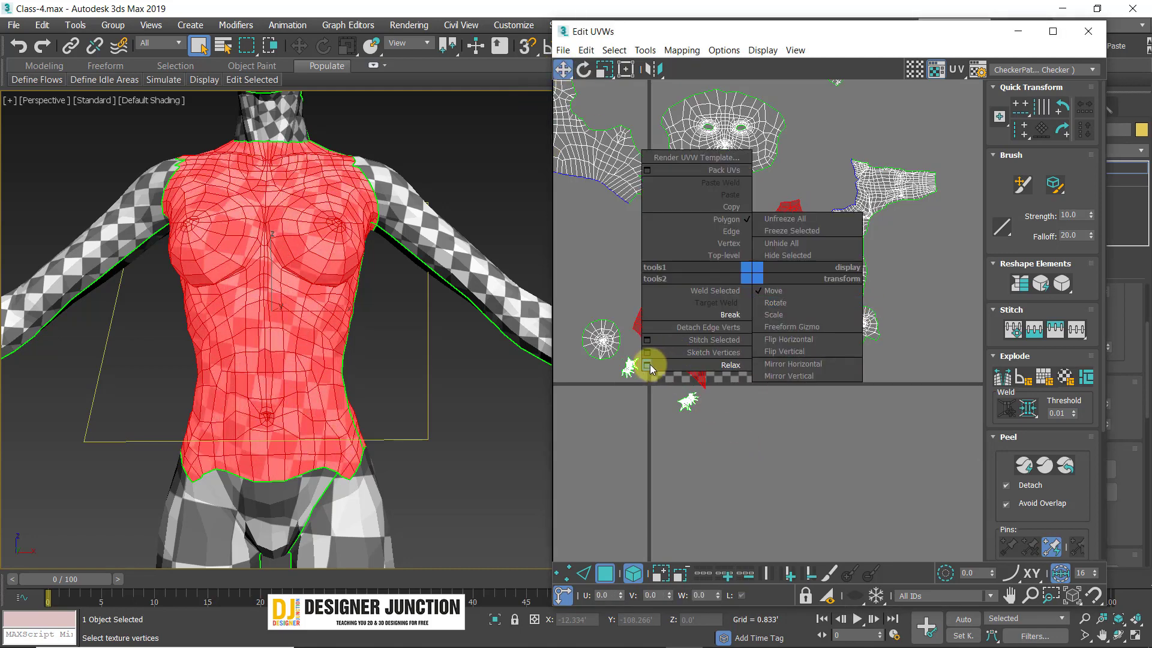
- Relax the torso shell by polygon angles with 100 iterations and amount 0.1, and clear the selection
left_click(649, 365)
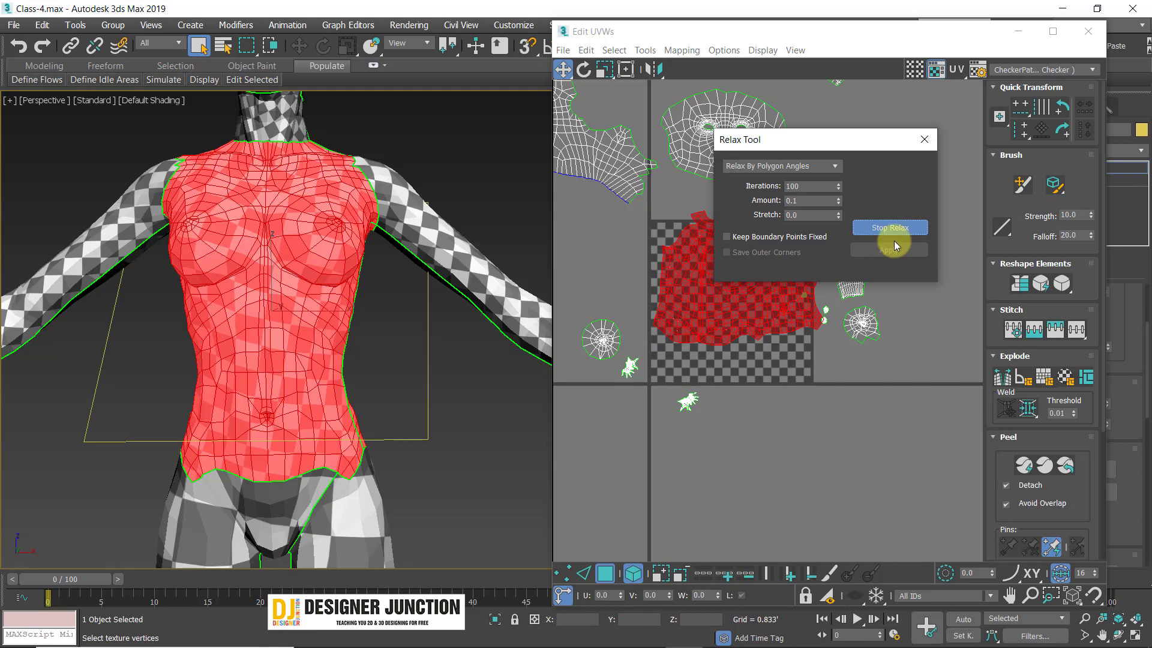
left_click(892, 230)
left_click(927, 140)
left_click(621, 203)
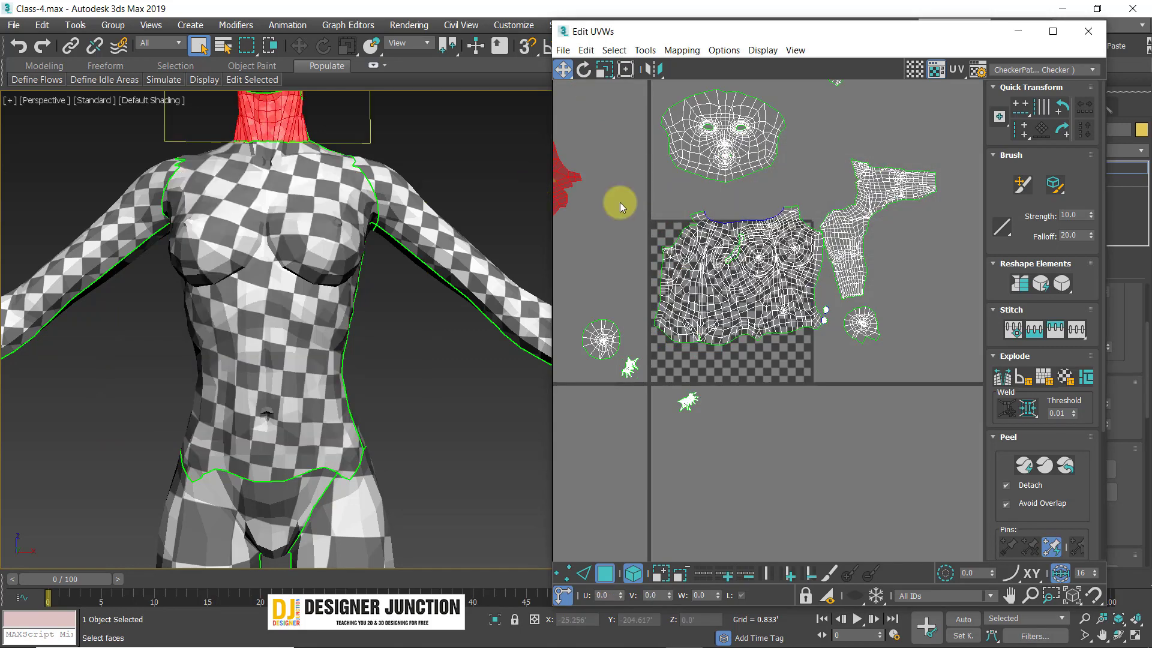
key("ctrl+z")
left_click(482, 191)
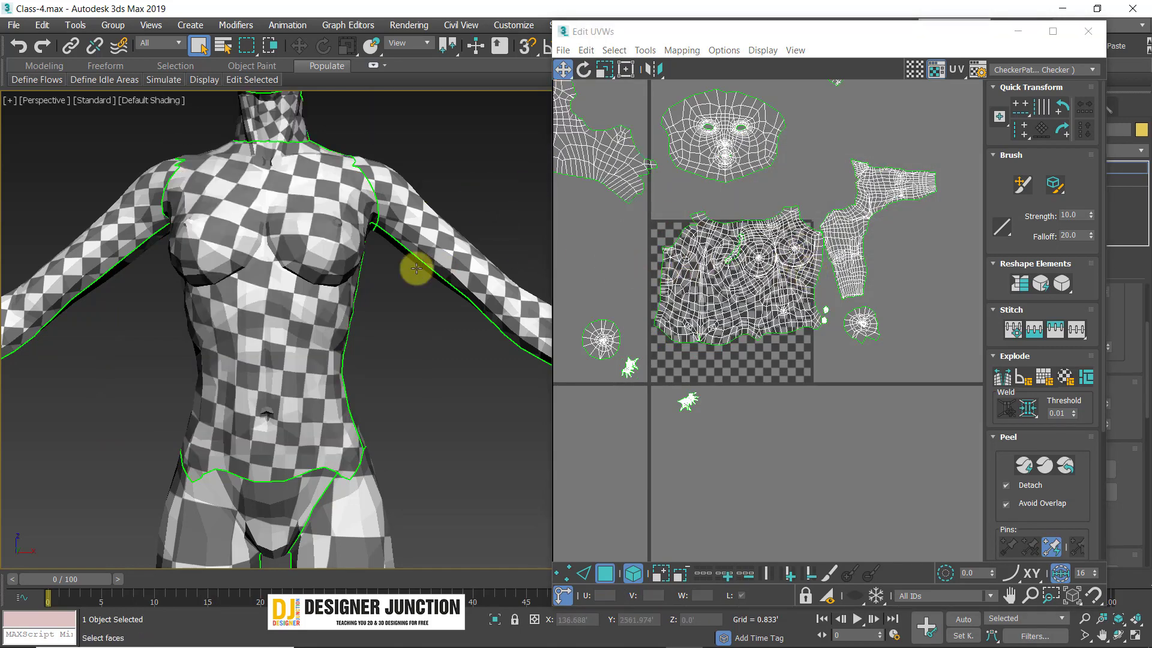
- Check the checker pattern on the character's back and select the whole torso shell
middle_click_drag(275, 286, 453, 351, "alt")
scroll(282, 240, "up", 3)
scroll(282, 258, "up", 2)
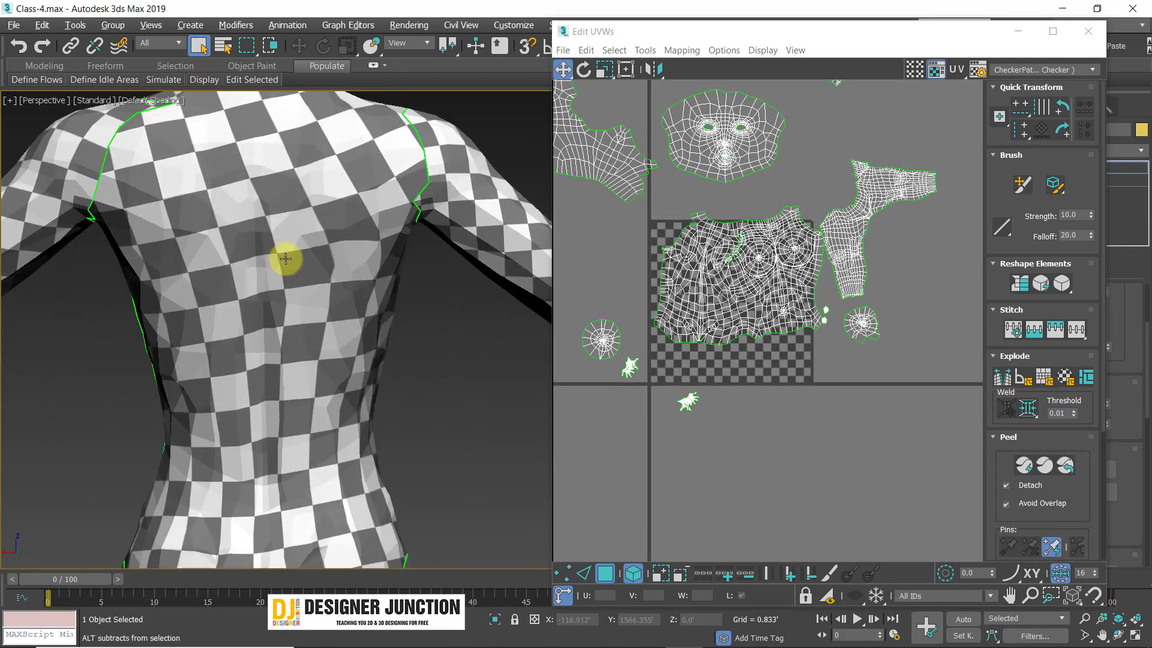
left_click(298, 264)
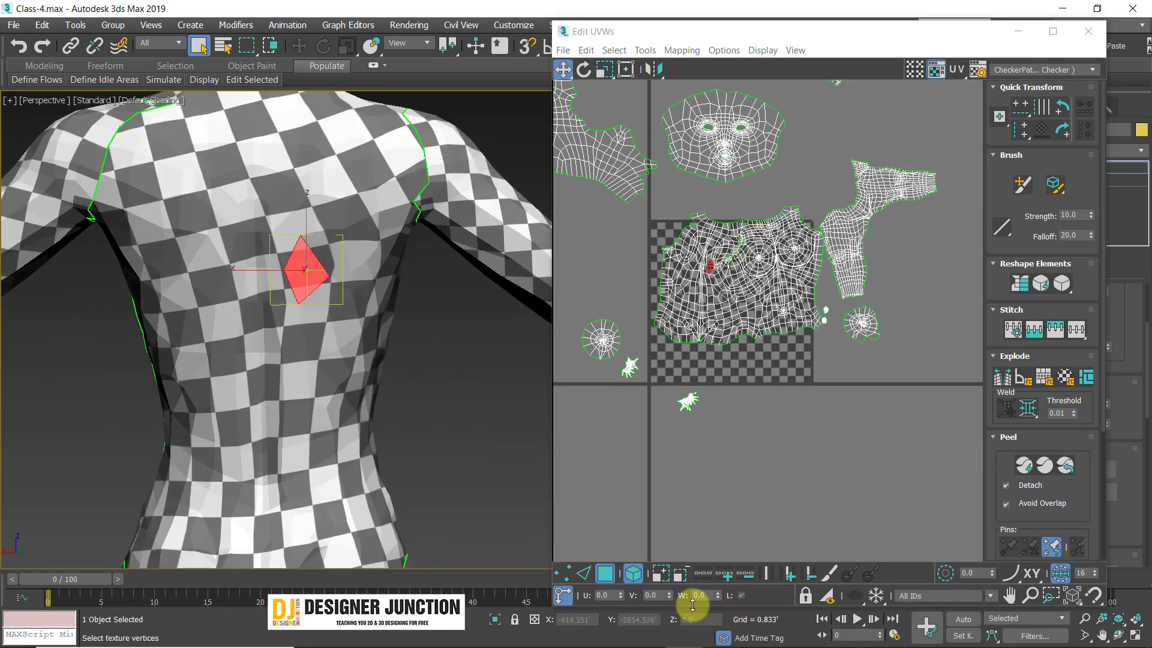
left_click(743, 297)
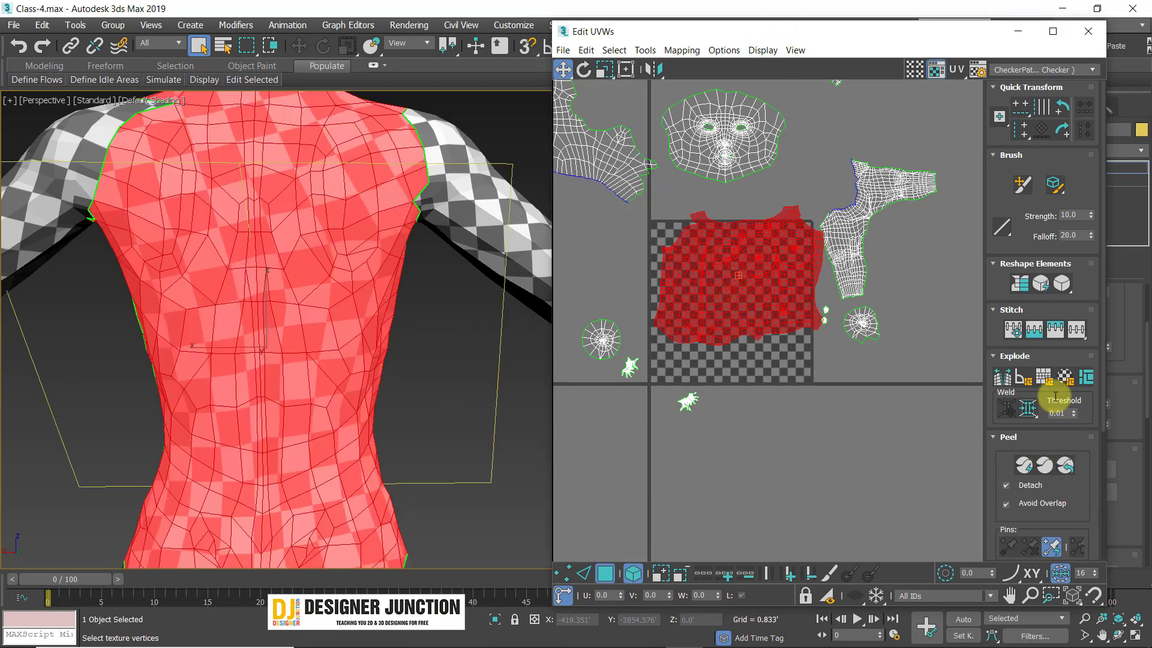
- Reposition the UV editor and re-peel the torso shell using Reset Peel and Peel Mode, leaving peel mode off
left_click_drag(915, 43, 748, 52)
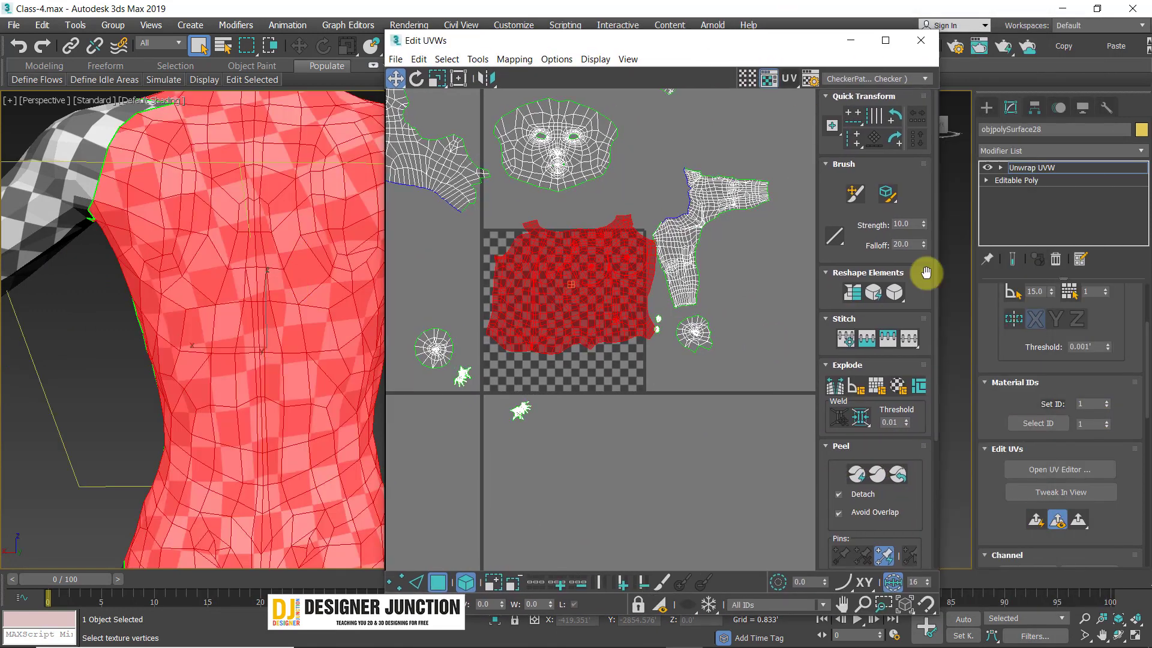
left_click(1093, 530)
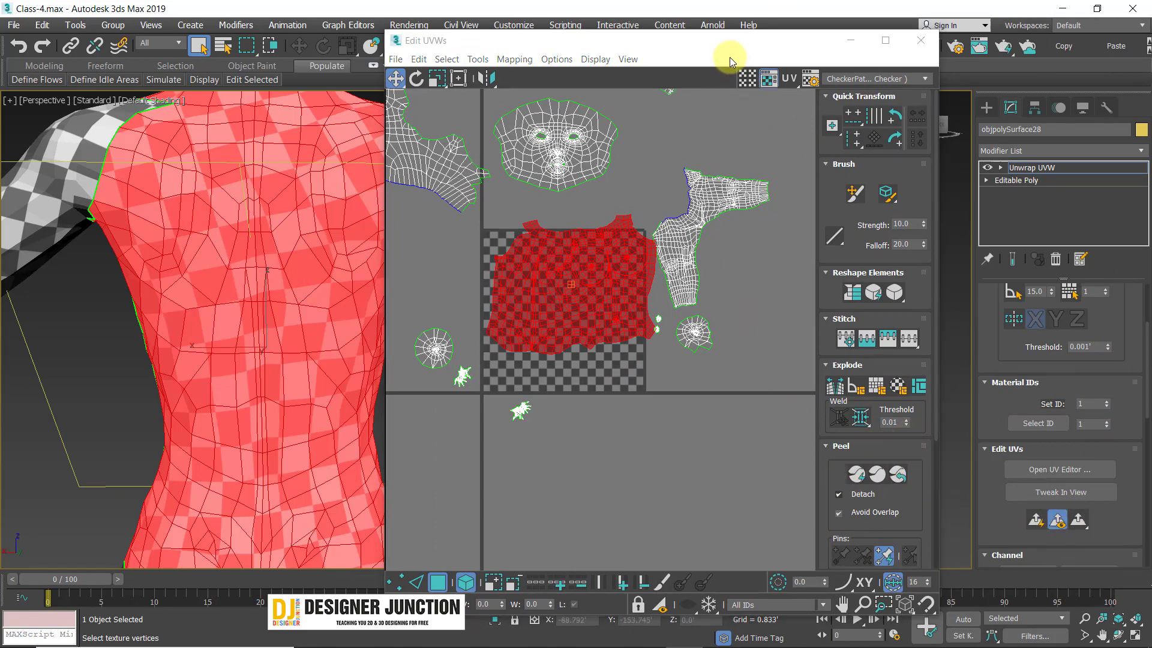
left_click_drag(729, 53, 866, 31)
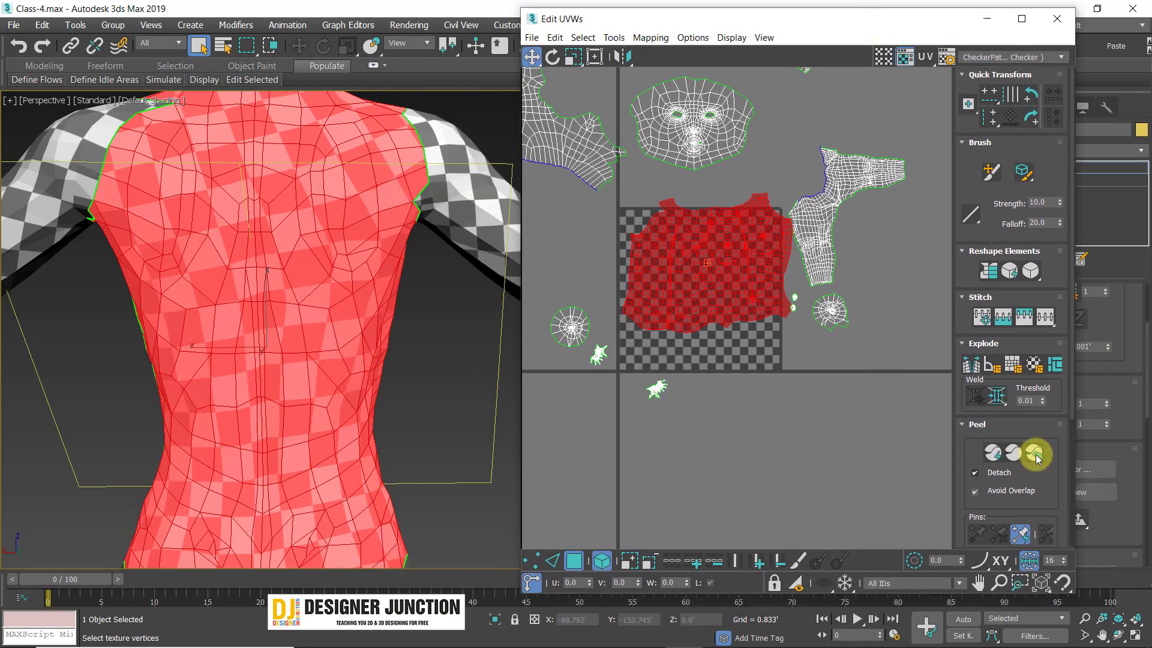
left_click(1036, 454)
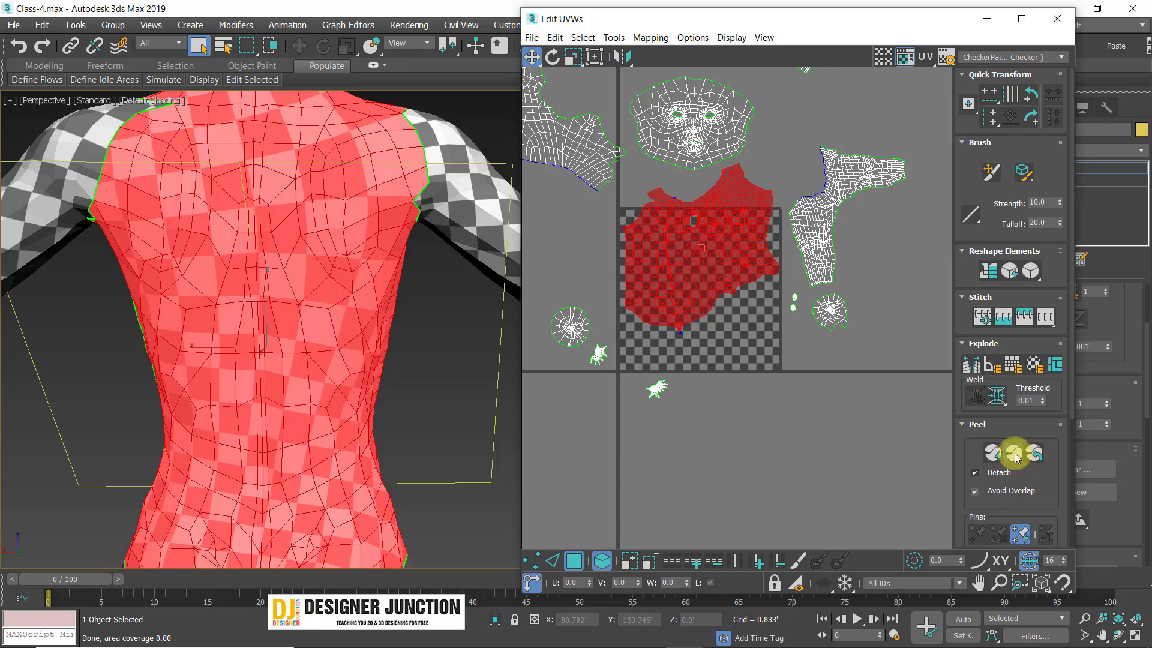
left_click(993, 451)
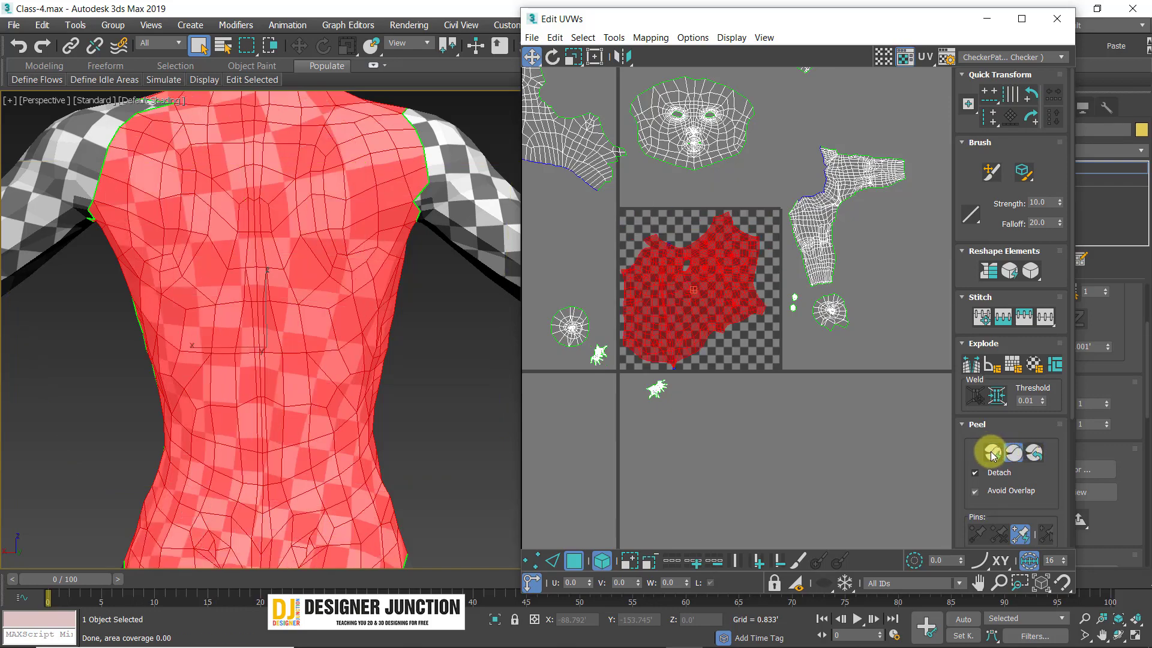
middle_click_drag(294, 314, 462, 327, "alt")
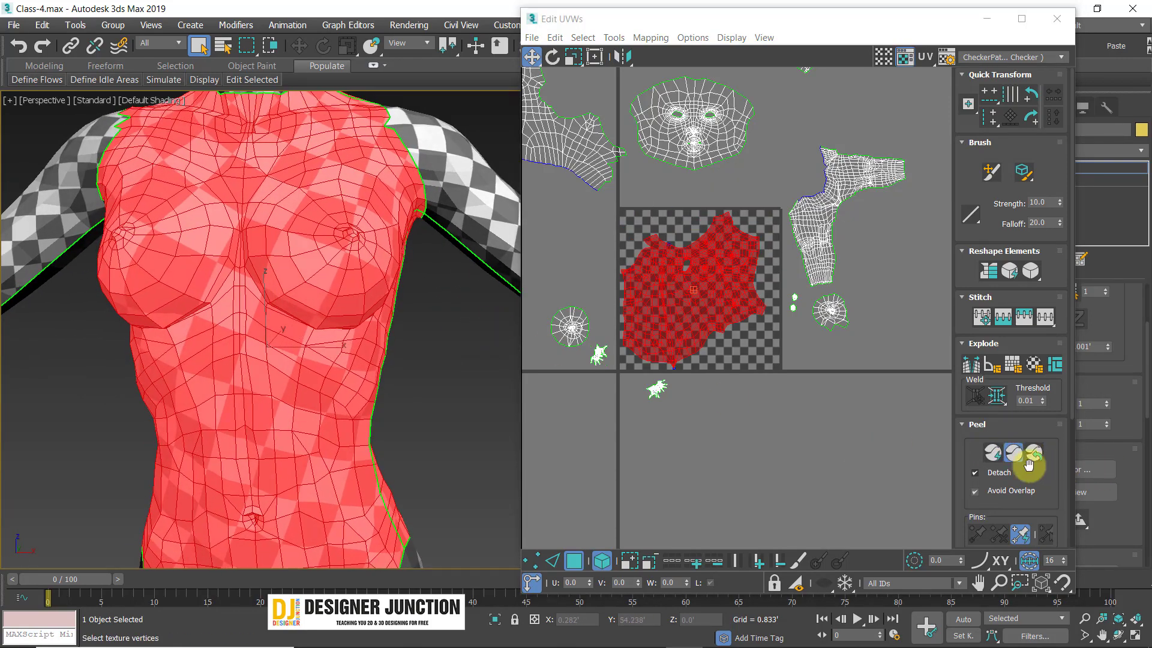
left_click(1033, 455)
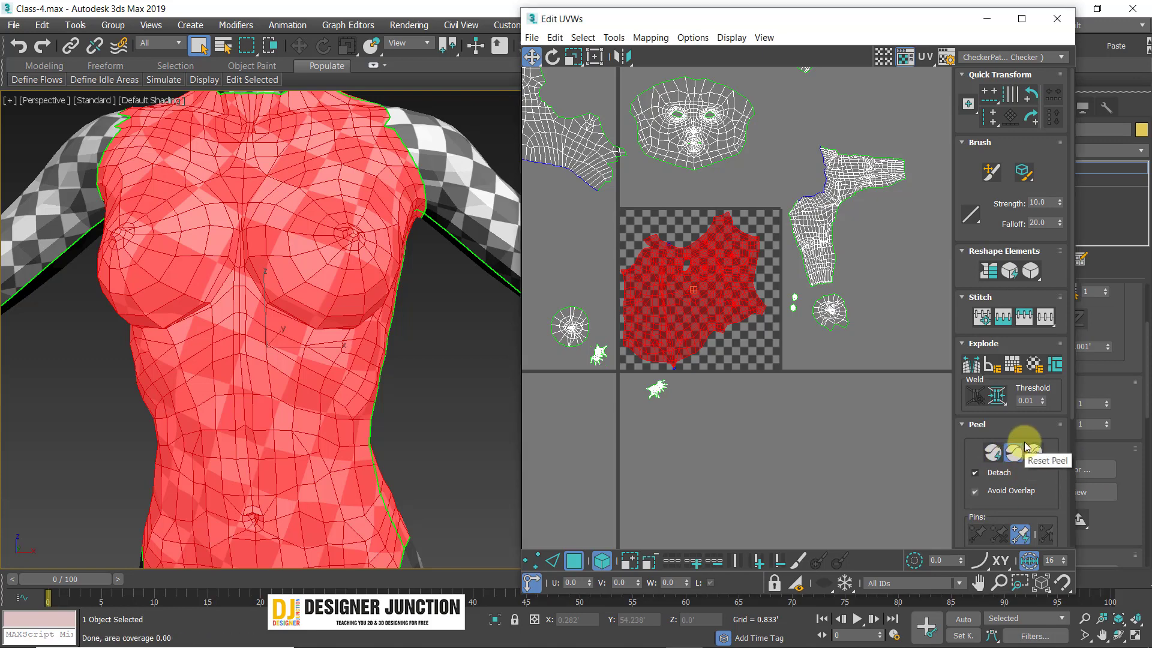
left_click(1011, 457)
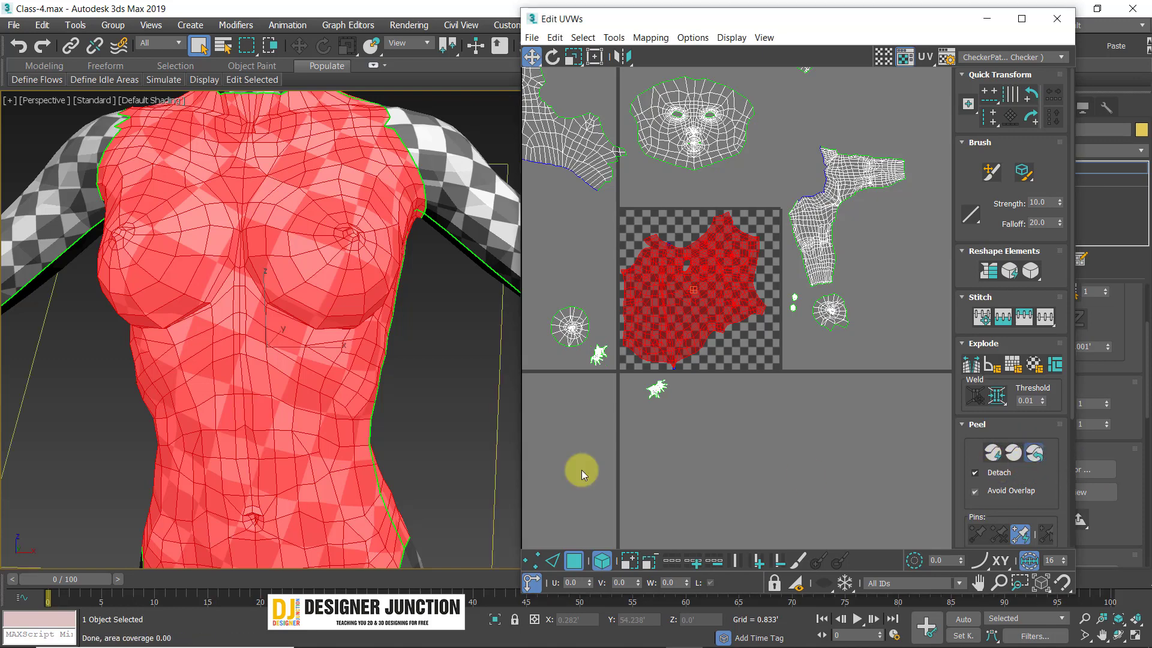
- Clear the selection and examine the checker squares across the front, side and back of the torso
left_click(403, 412)
scroll(402, 412, "down", 3)
middle_click_drag(383, 404, 376, 365)
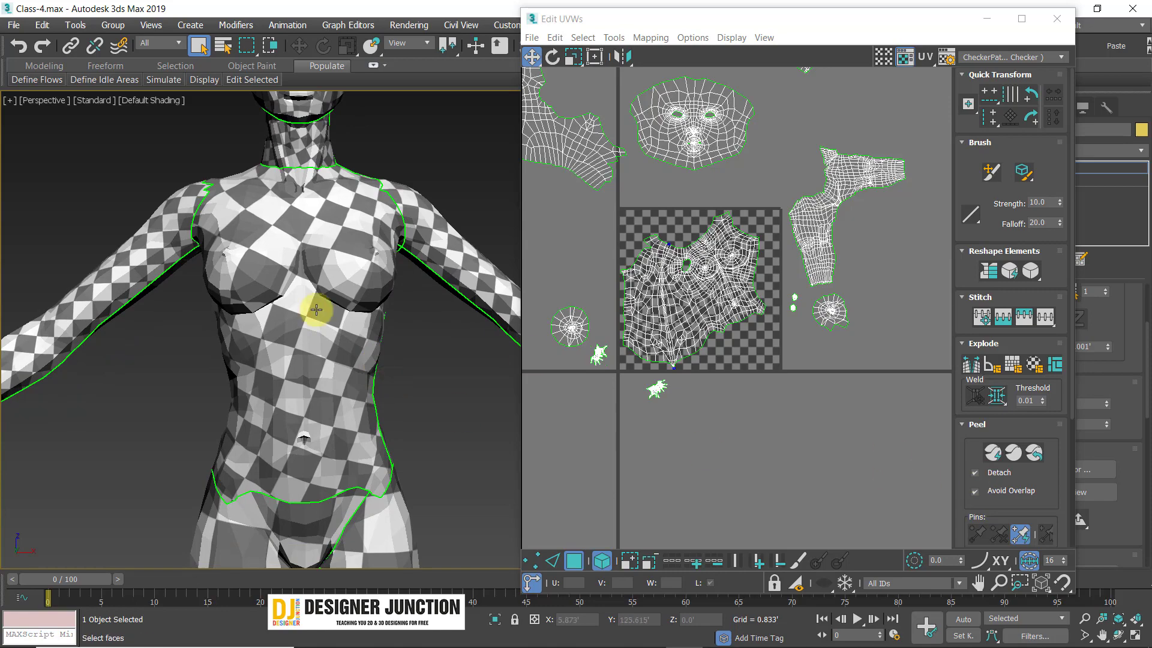
scroll(422, 322, "up", 5)
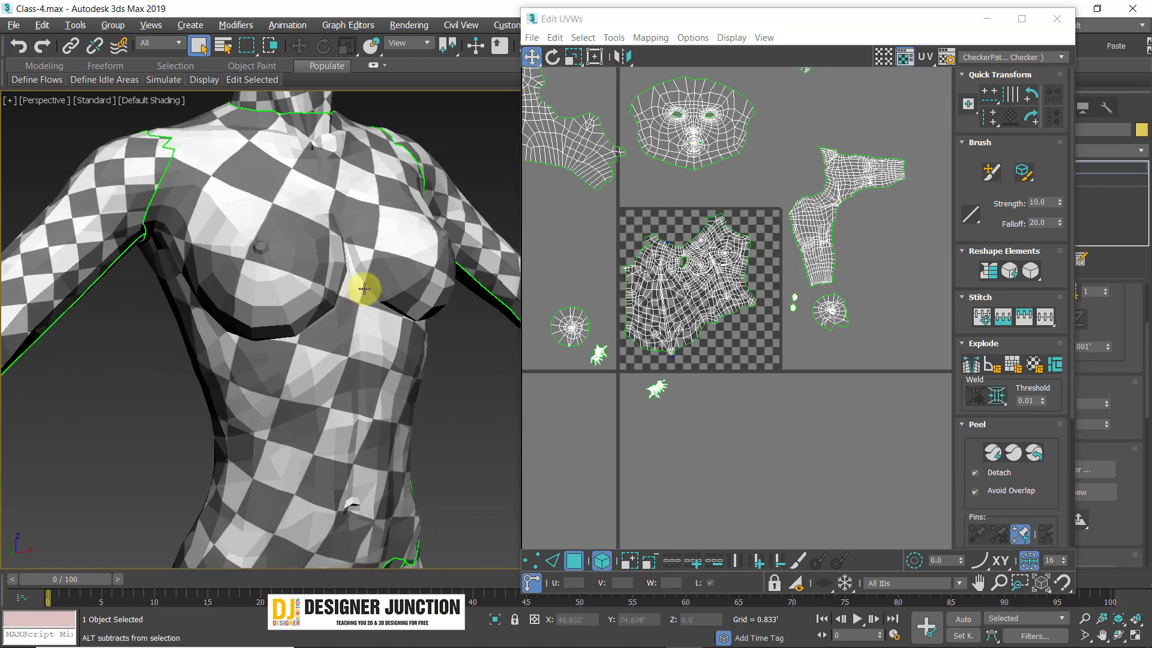
middle_click_drag(364, 288, 477, 242, "alt")
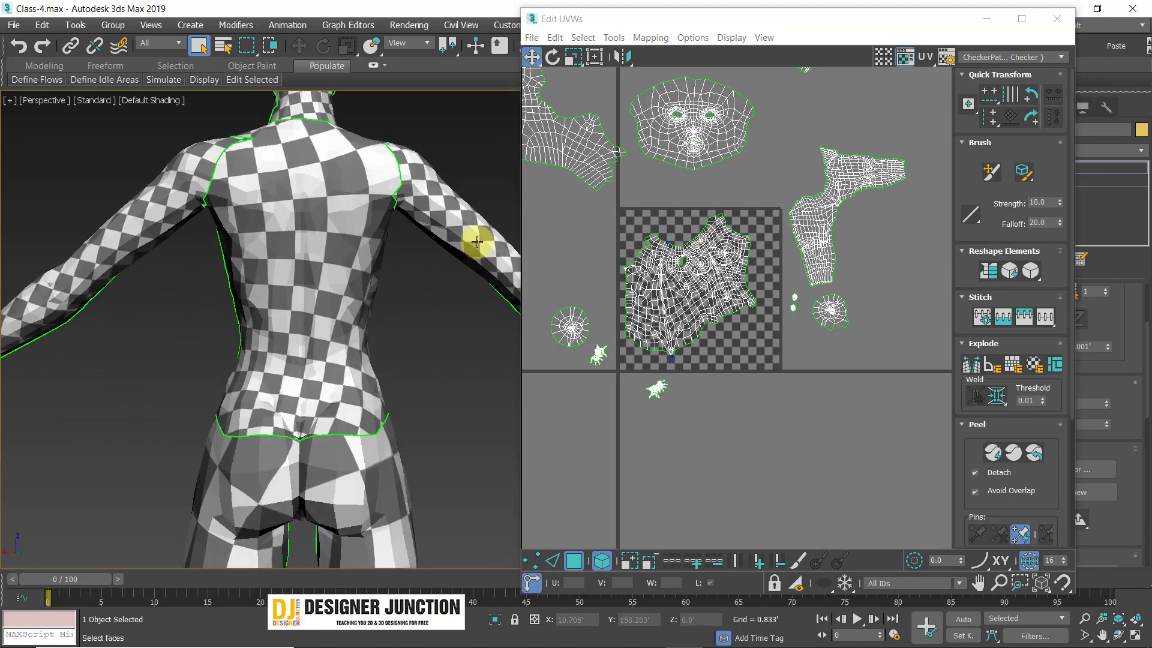
scroll(724, 254, "up", 8)
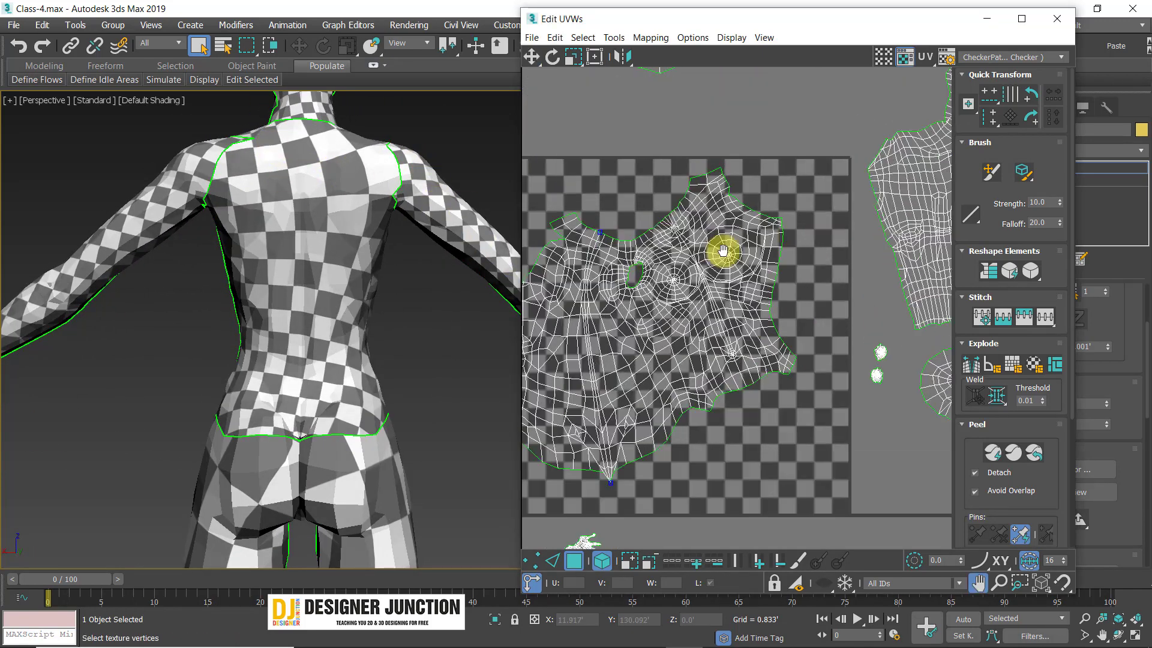
middle_click_drag(366, 175, 336, 240, "alt")
- Select the torso shell, rotate it on the checker tile to level it, and clear the selection
left_click(715, 278)
scroll(750, 300, "down", 8)
middle_click_drag(768, 308, 806, 268)
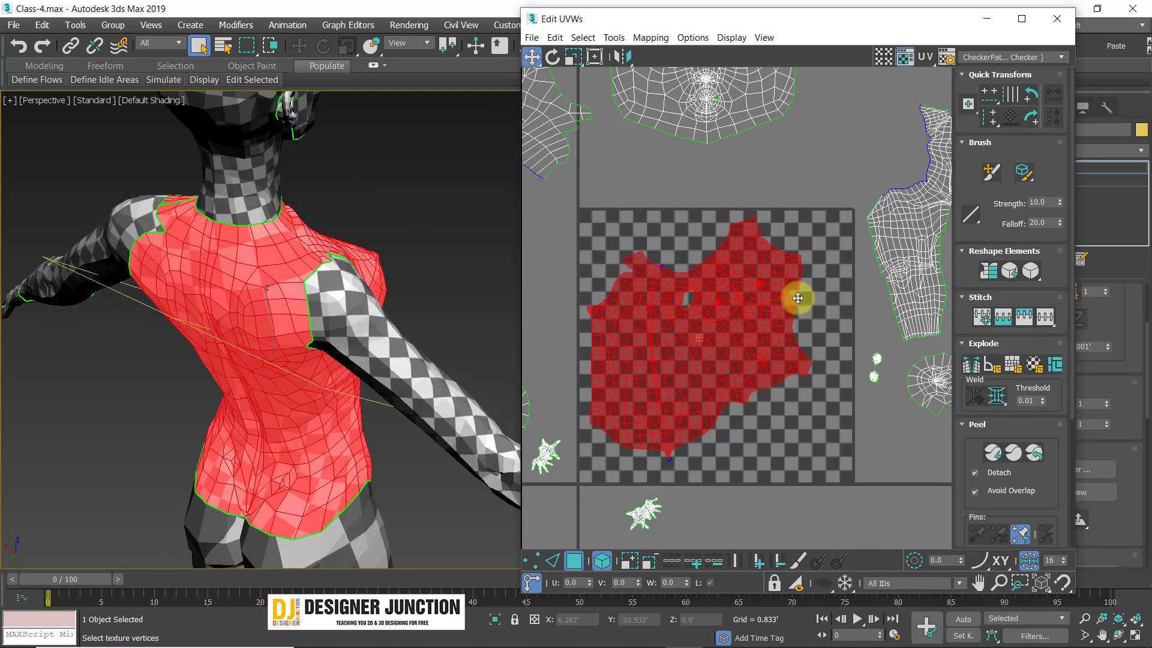
left_click(553, 57)
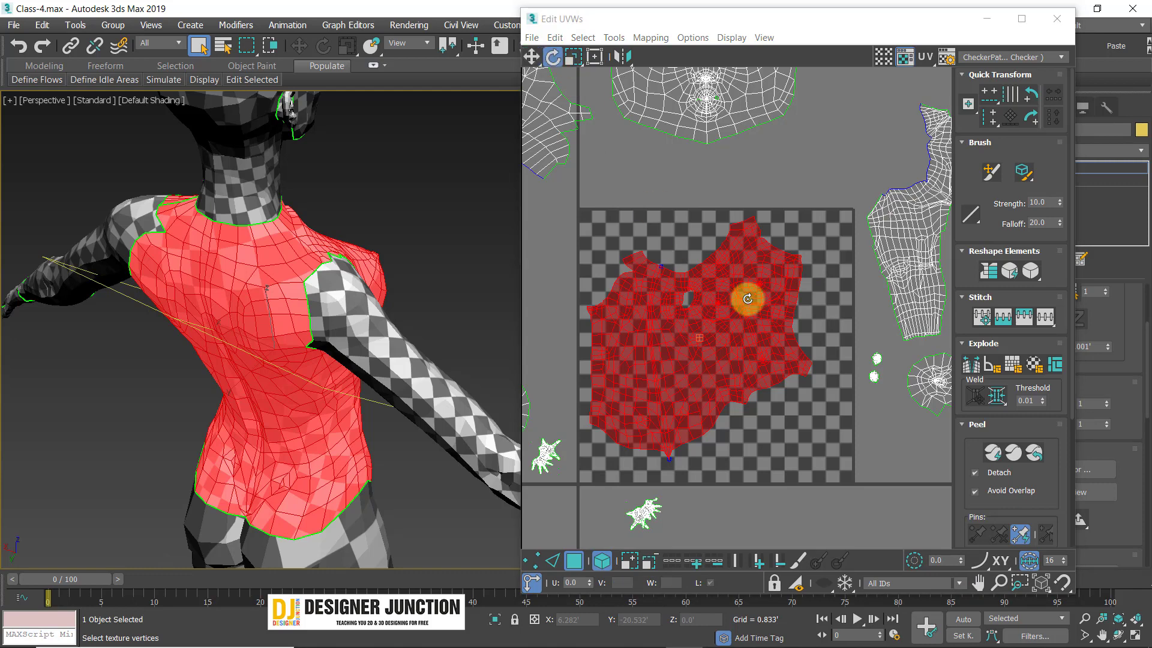
mouse_move(748, 298)
left_mouse_down()
mouse_move(757, 330)
mouse_move(764, 312)
left_mouse_up()
right_click(316, 311)
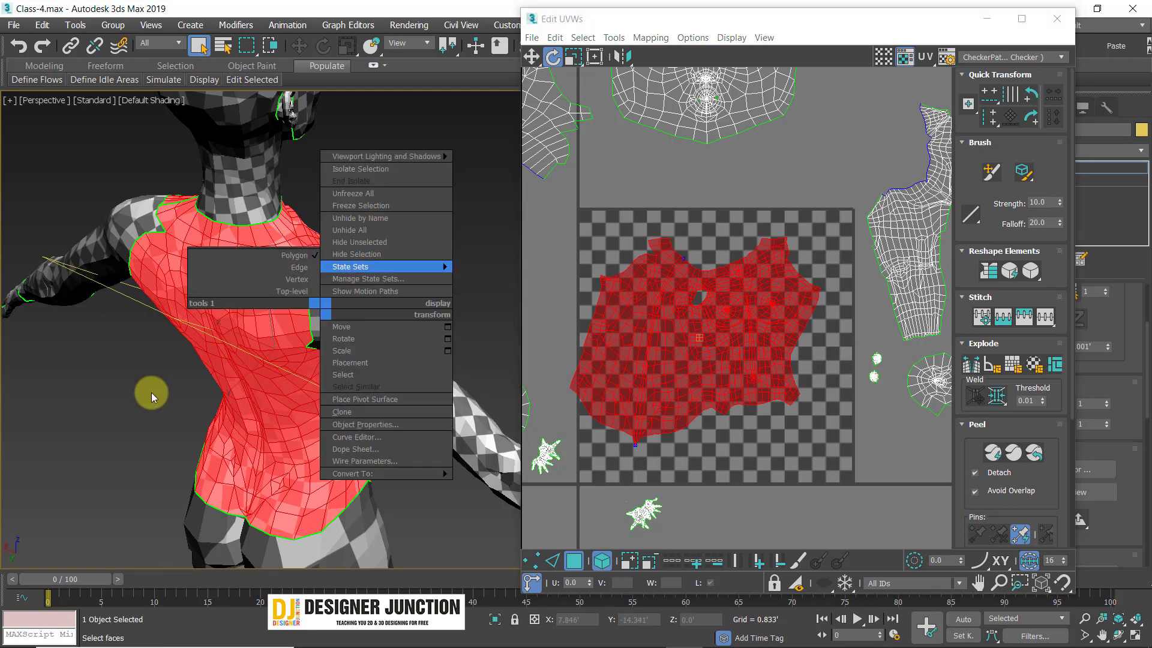
left_click(172, 367)
- Examine the checker pattern over the torso, arms and legs from several angles around the whole body
middle_click_drag(175, 364, 368, 197, "alt")
left_click(347, 312)
scroll(345, 312, "down", 4)
middle_click_drag(345, 312, 519, 288, "alt")
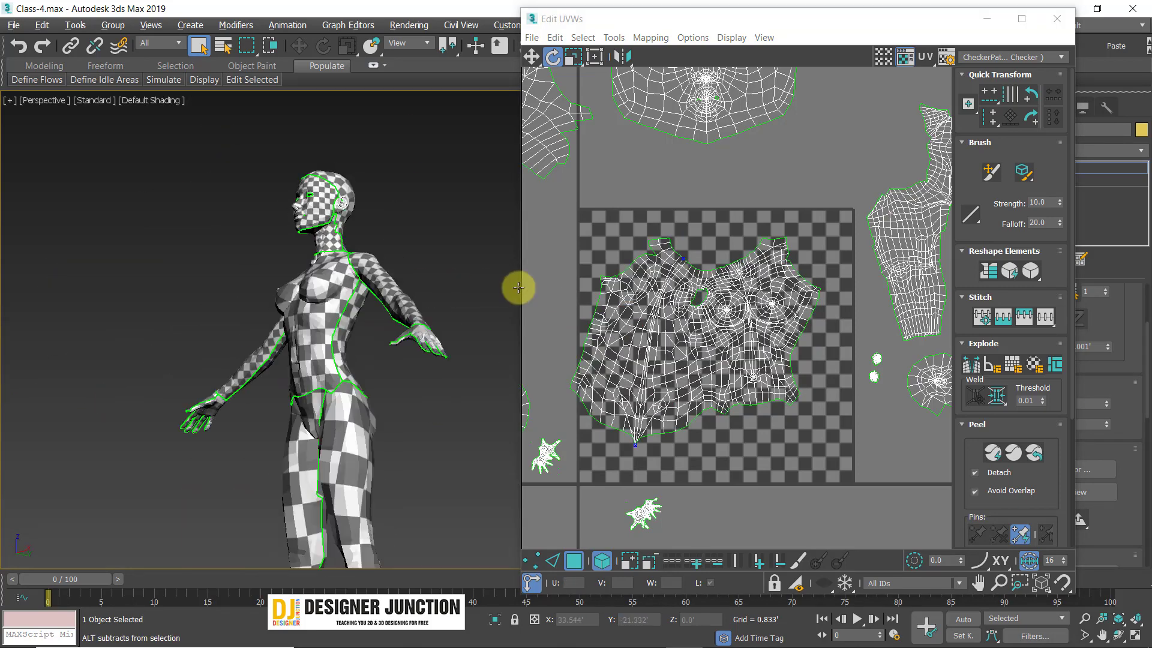
scroll(390, 346, "up", 5)
middle_click_drag(330, 336, 358, 284, "alt")
scroll(373, 340, "down", 5)
middle_click_drag(276, 224, 269, 183)
middle_click_drag(323, 322, 498, 319, "alt")
scroll(339, 326, "down", 4)
- Move the torso shell off the checker tile to a spot above the face shell and clear the selection
left_click(746, 327)
scroll(750, 326, "down", 4)
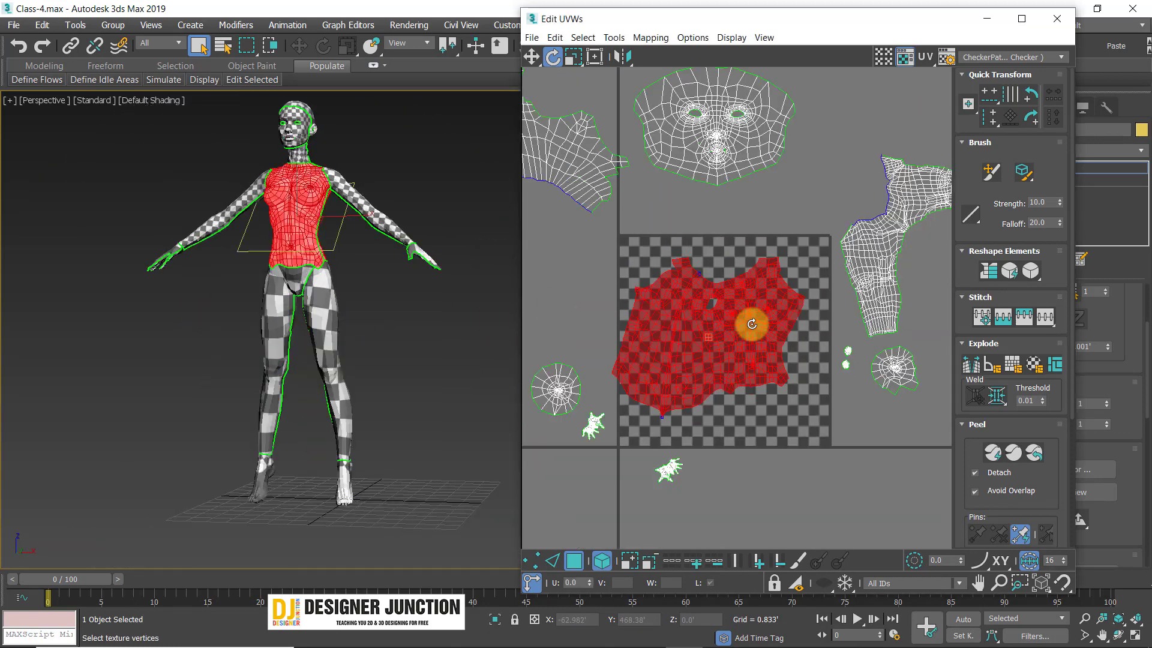
left_click(531, 58)
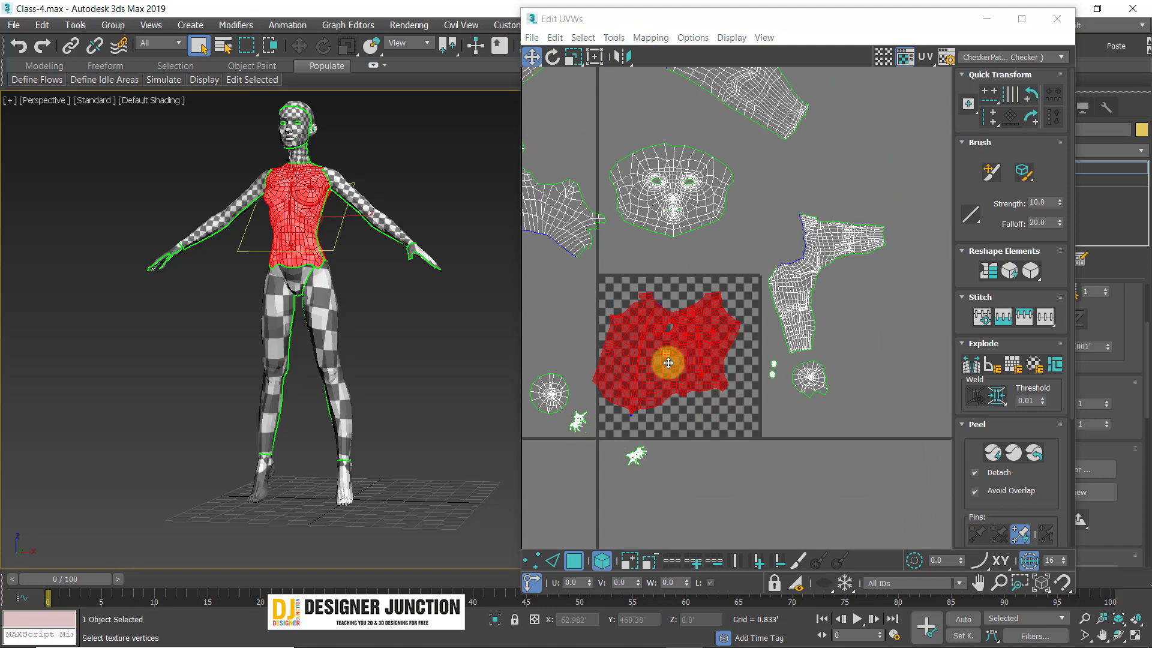
left_click_drag(669, 363, 599, 151)
left_click(858, 198)
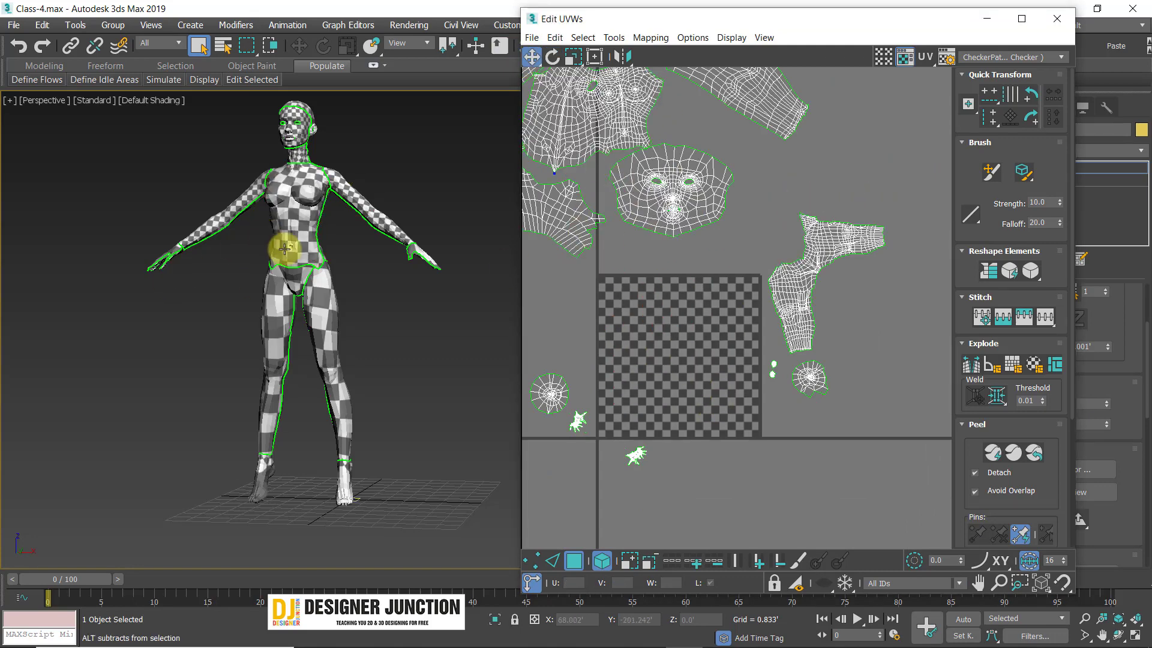
- Select the shell of the character's right foot and move it onto the checker tile
scroll(331, 361, "up", 5)
scroll(299, 255, "down", 5)
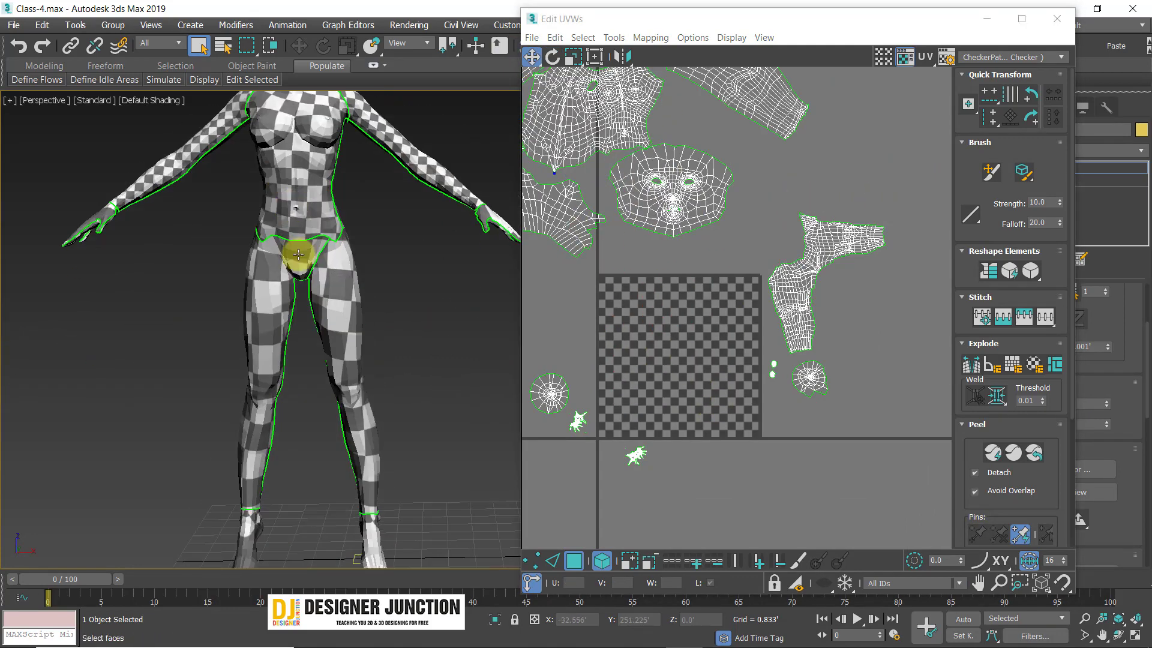
scroll(354, 438, "up", 7)
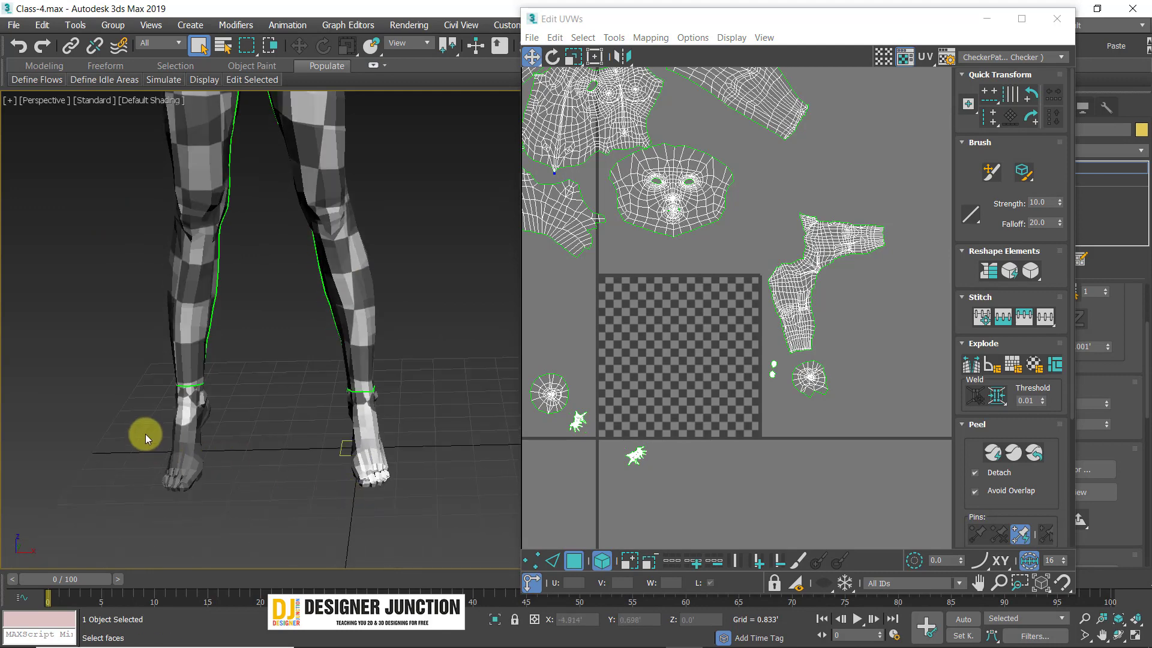
scroll(576, 375, "up", 5)
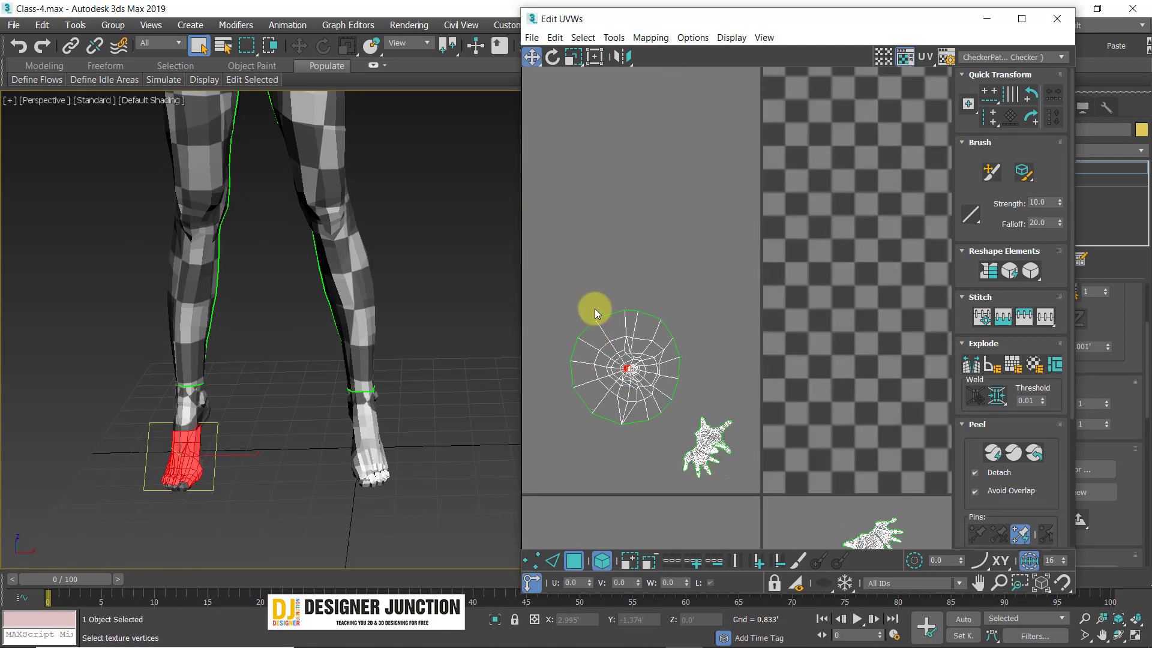
left_click(654, 399)
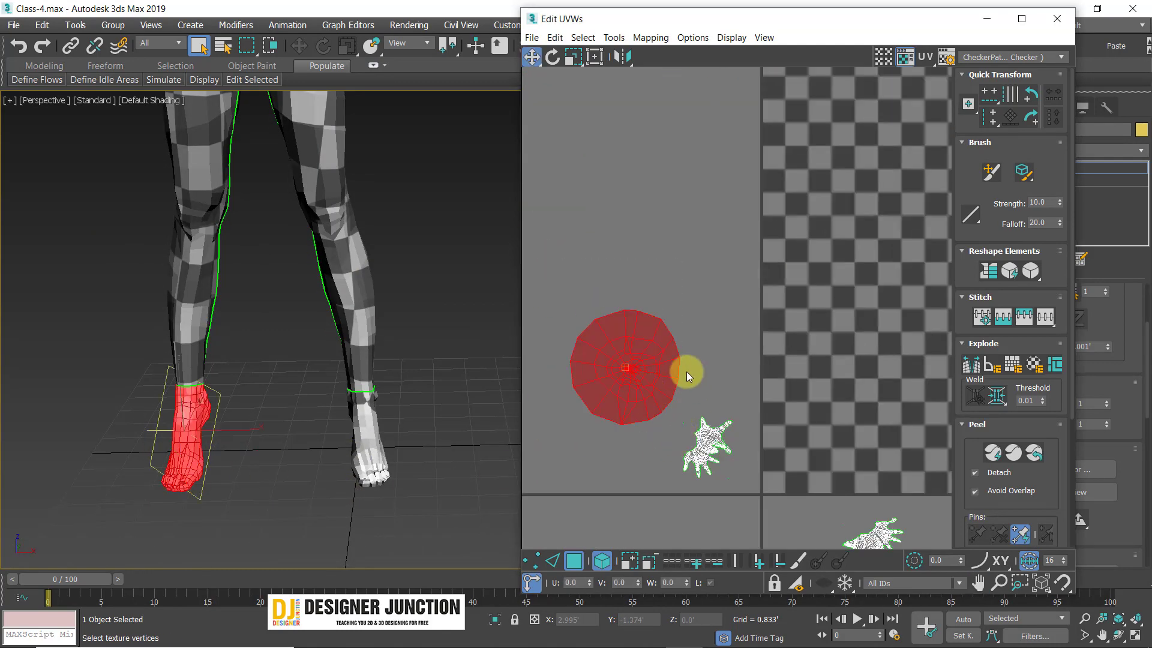
left_click_drag(629, 367, 854, 219)
middle_click_drag(829, 164, 638, 161)
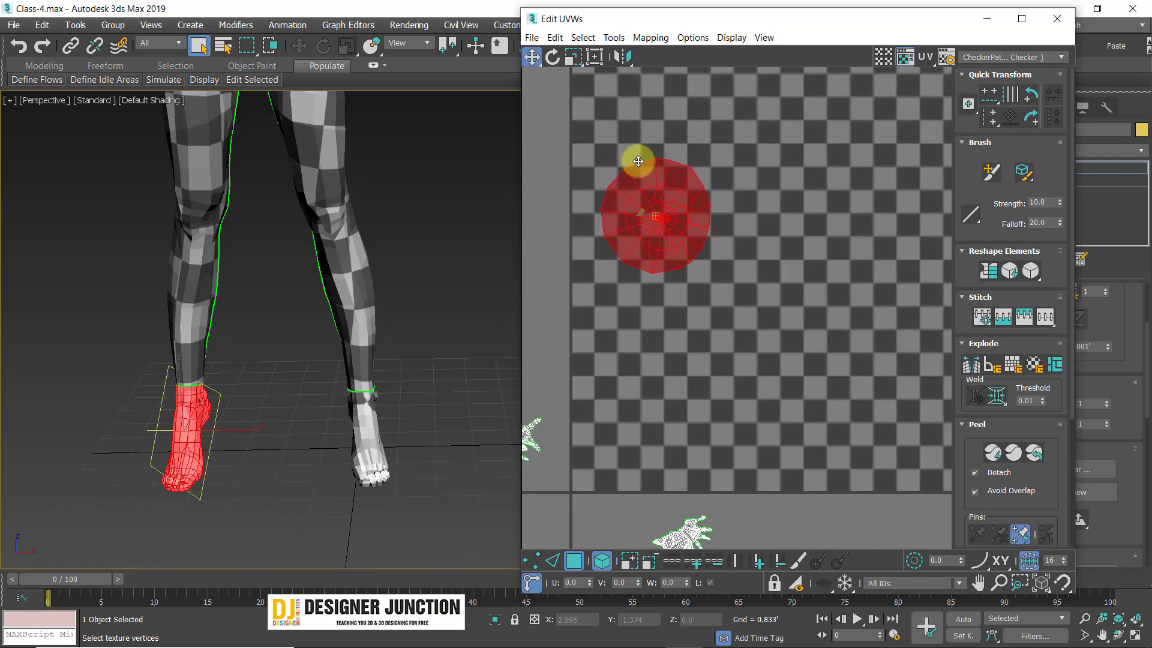
- Apply Flatten Mapping to the foot shell with a 45.0 polygon angle threshold and 0.001 spacing, and clear the selection
left_click(648, 38)
left_click(661, 53)
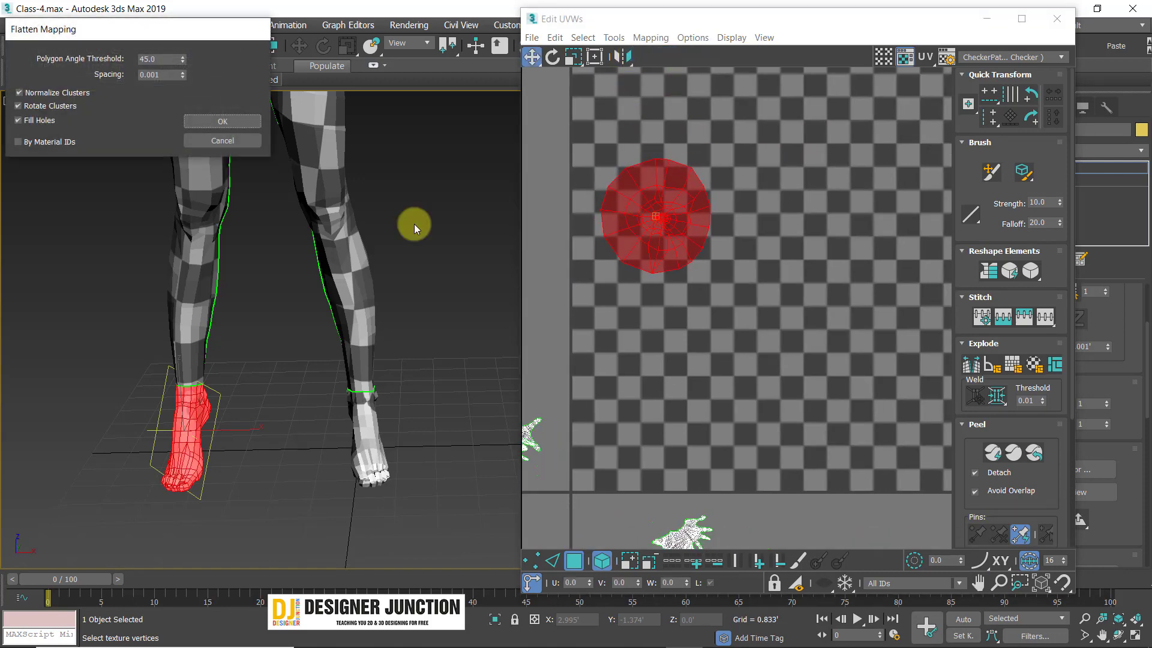
left_click(211, 123)
scroll(732, 268, "down", 5)
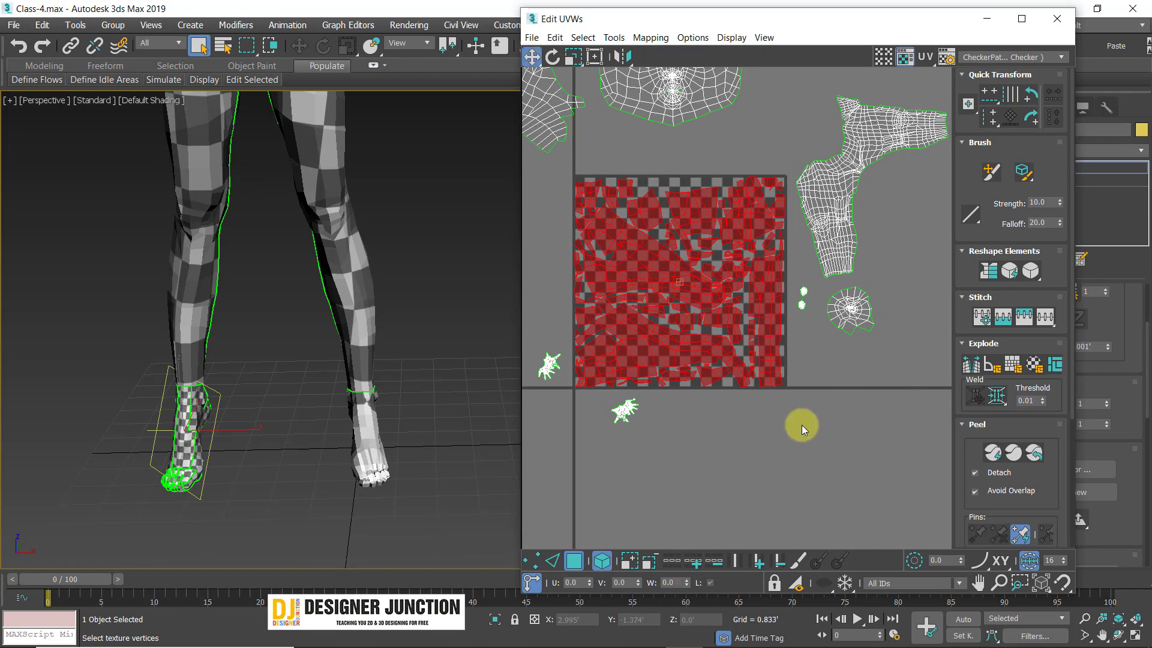
left_click(801, 425)
- Examine the seams and checker squares on the flattened foot and compare them with the other foot and legs
scroll(201, 439, "up", 6)
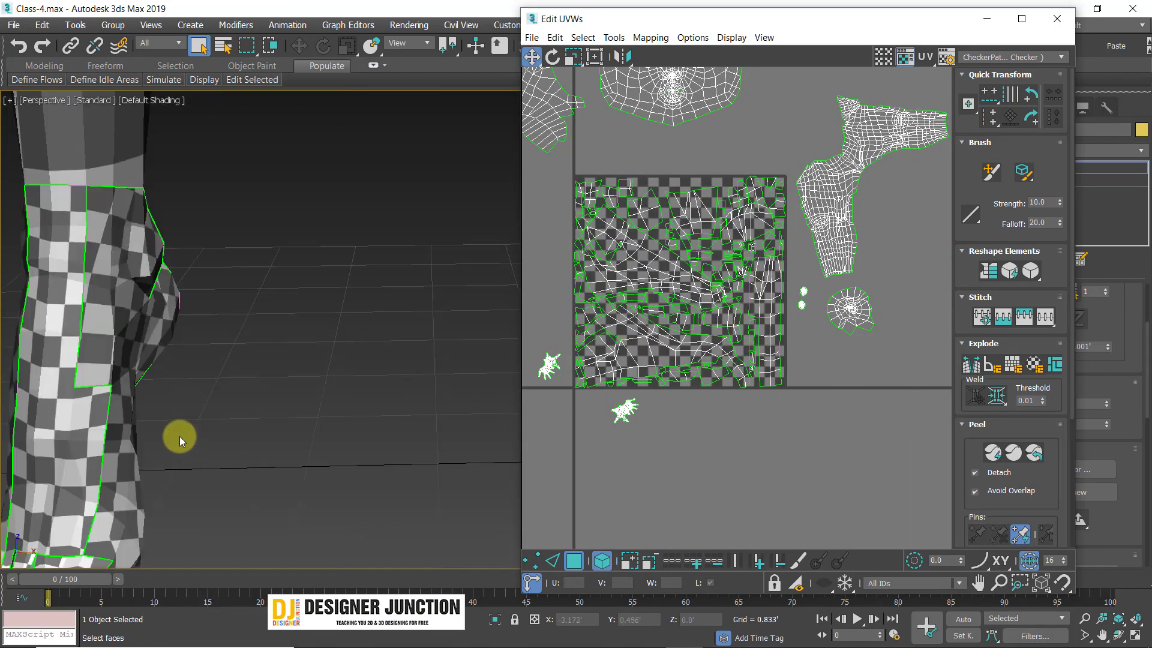
middle_click_drag(179, 437, 253, 336)
scroll(183, 354, "down", 4)
middle_click_drag(141, 432, 314, 365)
middle_click_drag(463, 291, 334, 296, "alt")
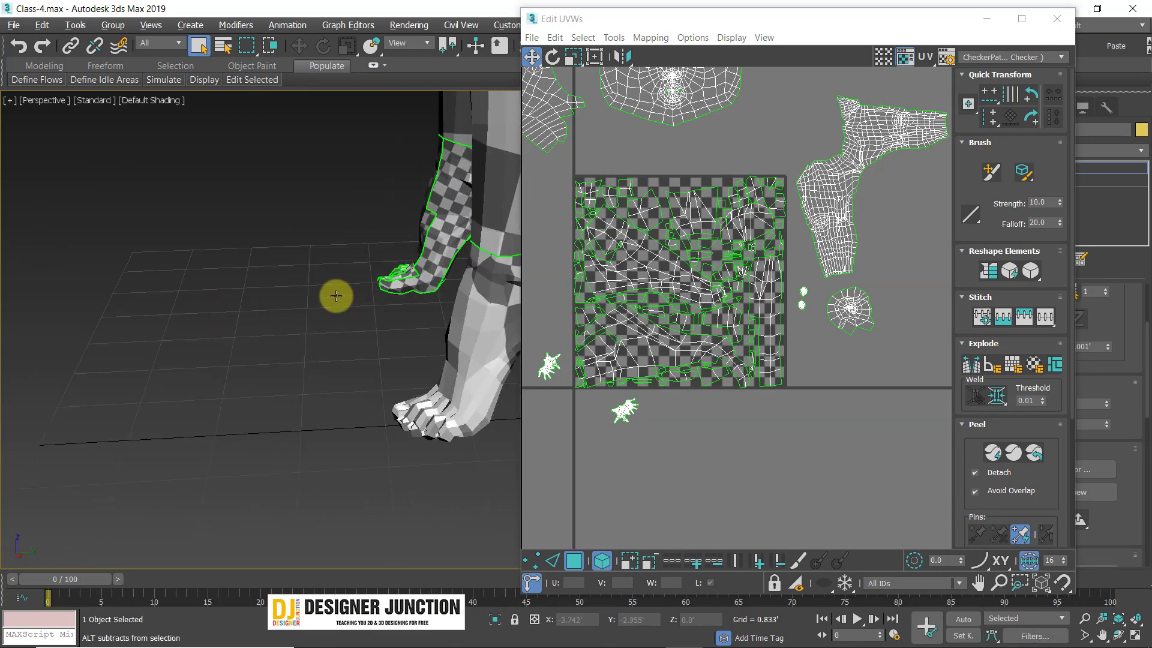
middle_click_drag(434, 243, 387, 335)
scroll(224, 391, "down", 4)
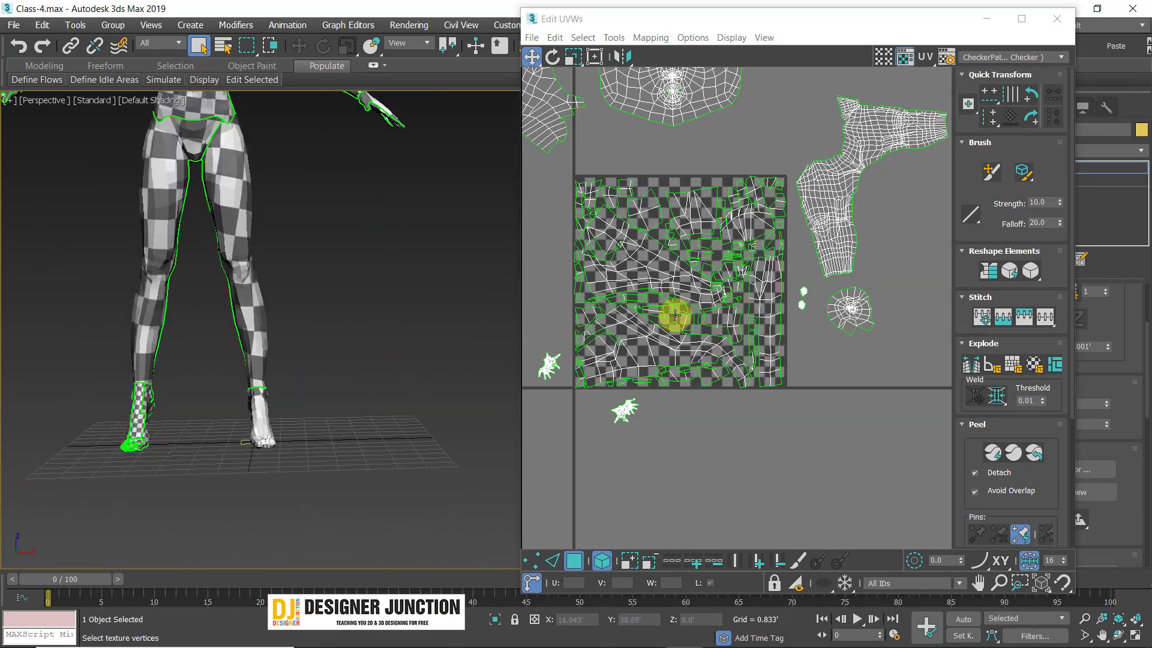
- Move both hand shells from around the checker tile to the free space near the small round shell and clear the selection
left_click_drag(598, 411, 870, 366)
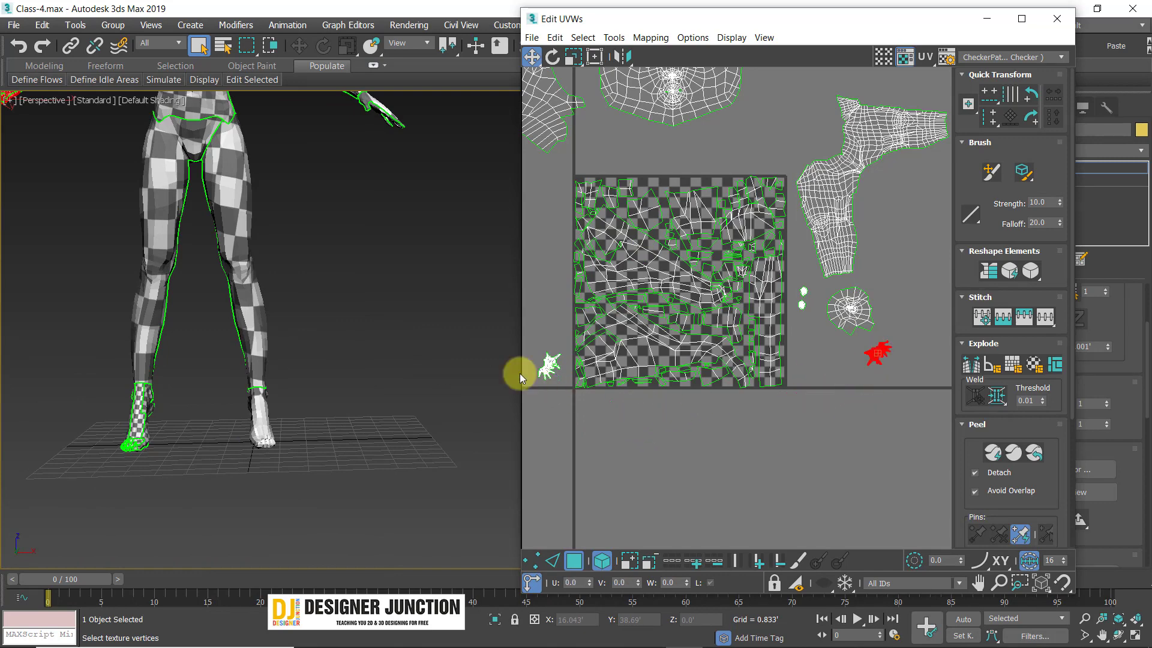
left_click_drag(551, 372, 911, 302)
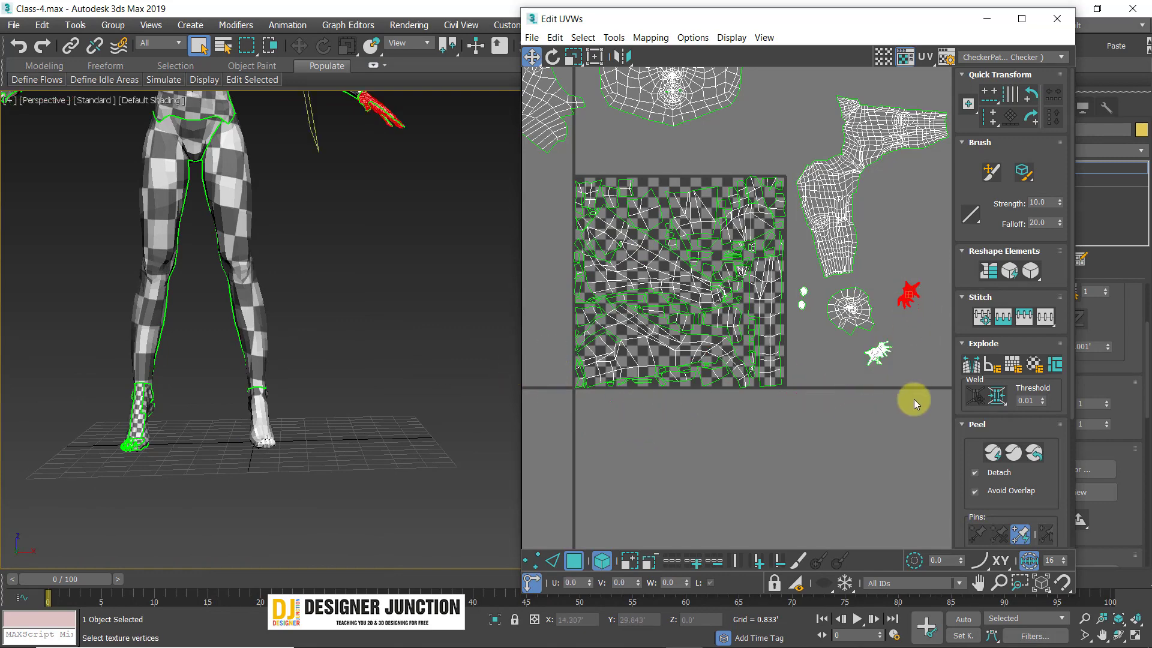
left_click(913, 399)
scroll(919, 287, "up", 4)
scroll(910, 318, "down", 4)
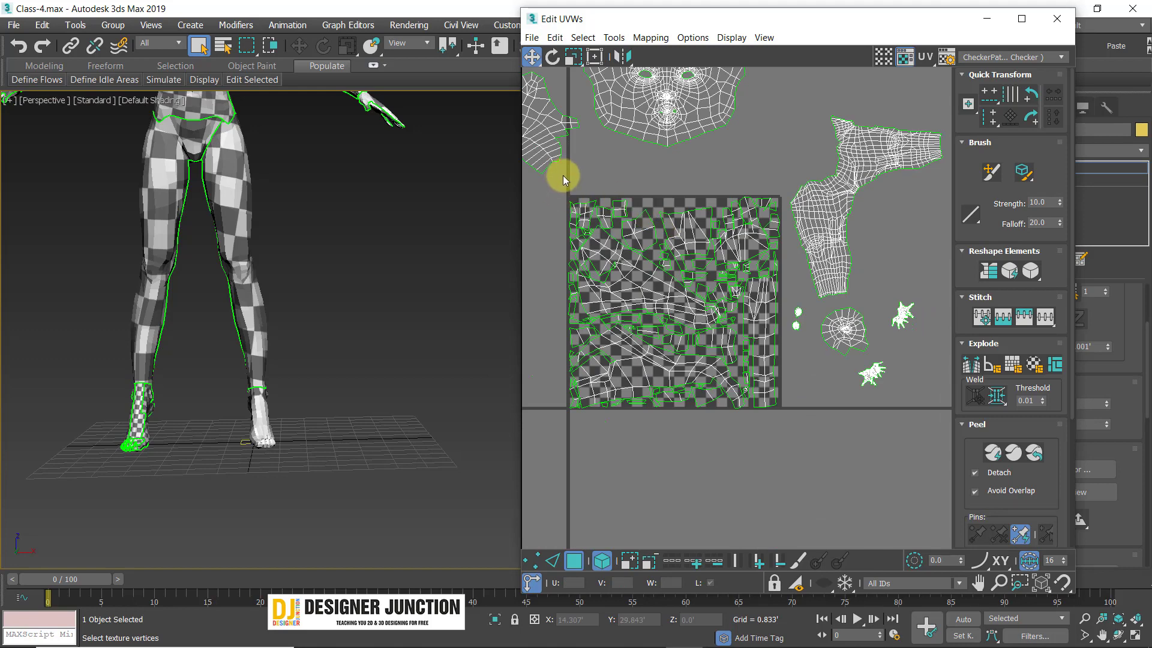
- Undo the hand shell moves and the foot's Flatten Mapping, and move the foot shell off the tile below the small round shell
left_click_drag(770, 377, 787, 428)
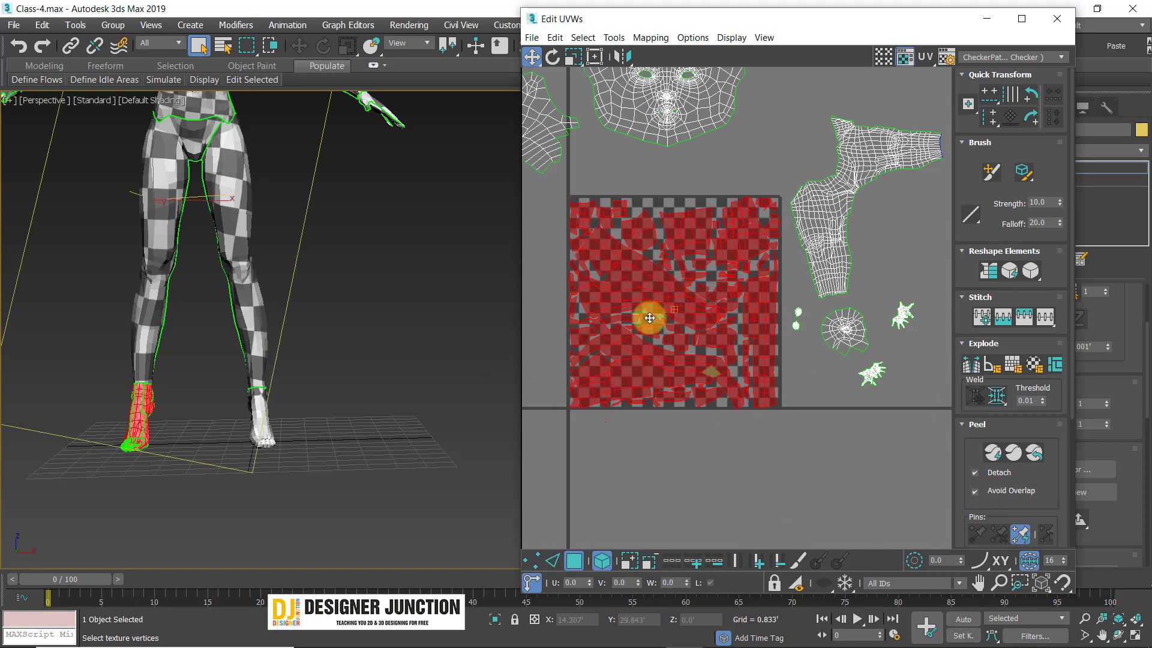
key("ctrl+z")
key("ctrl+z")
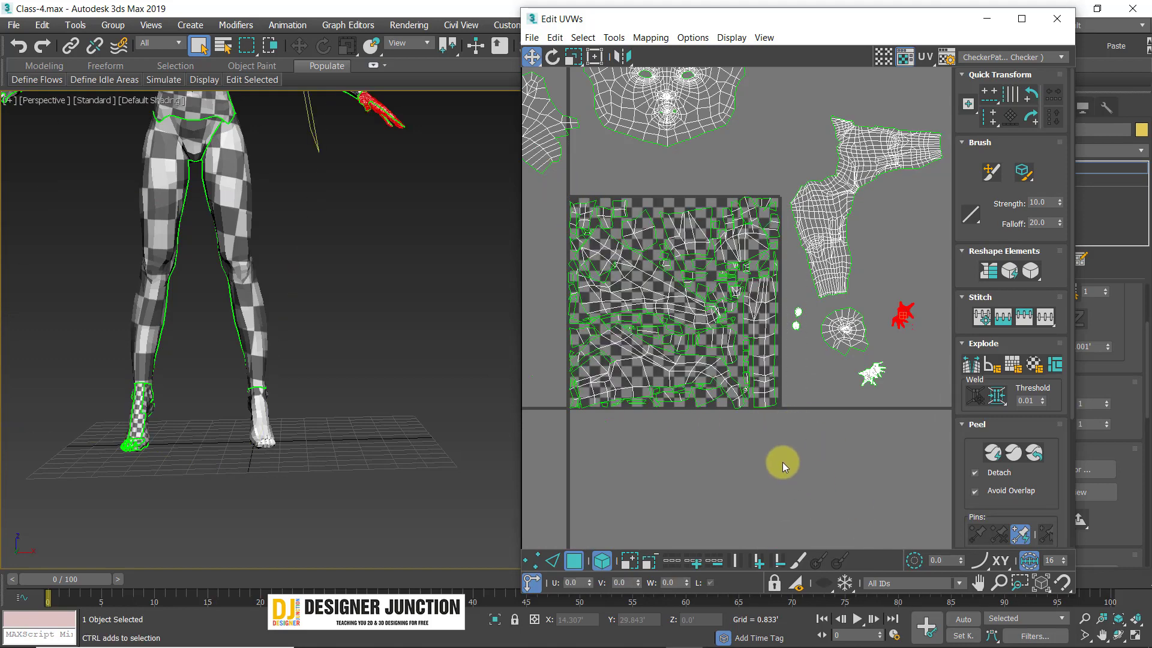
key("ctrl+z")
key("ctrl+z")
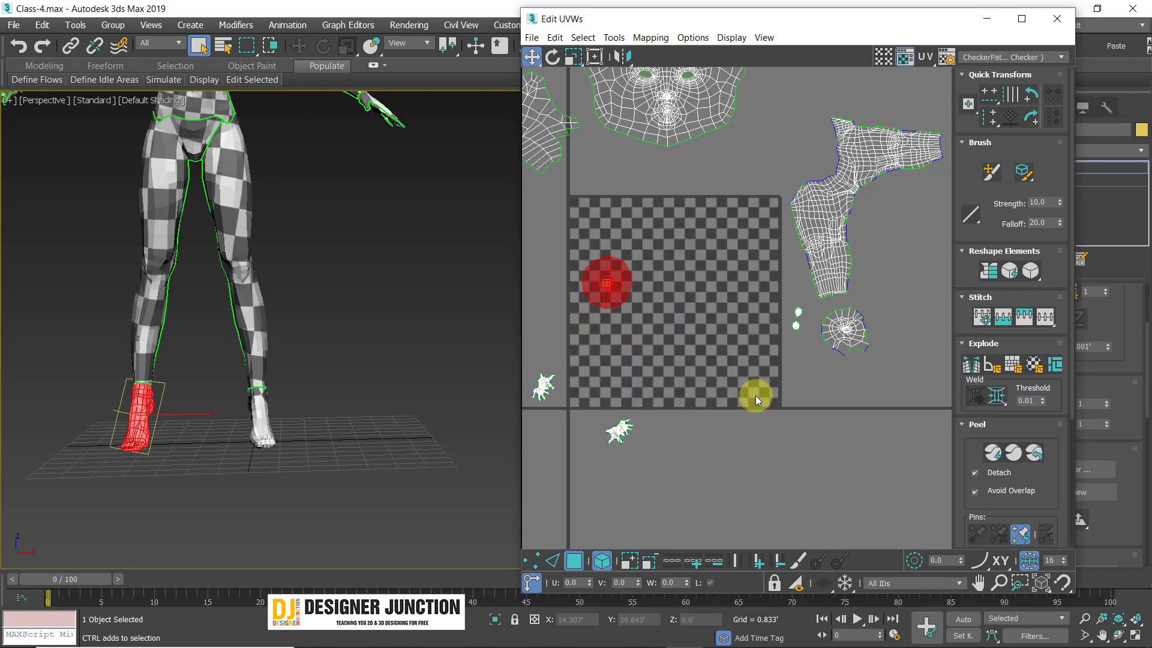
left_click(827, 404)
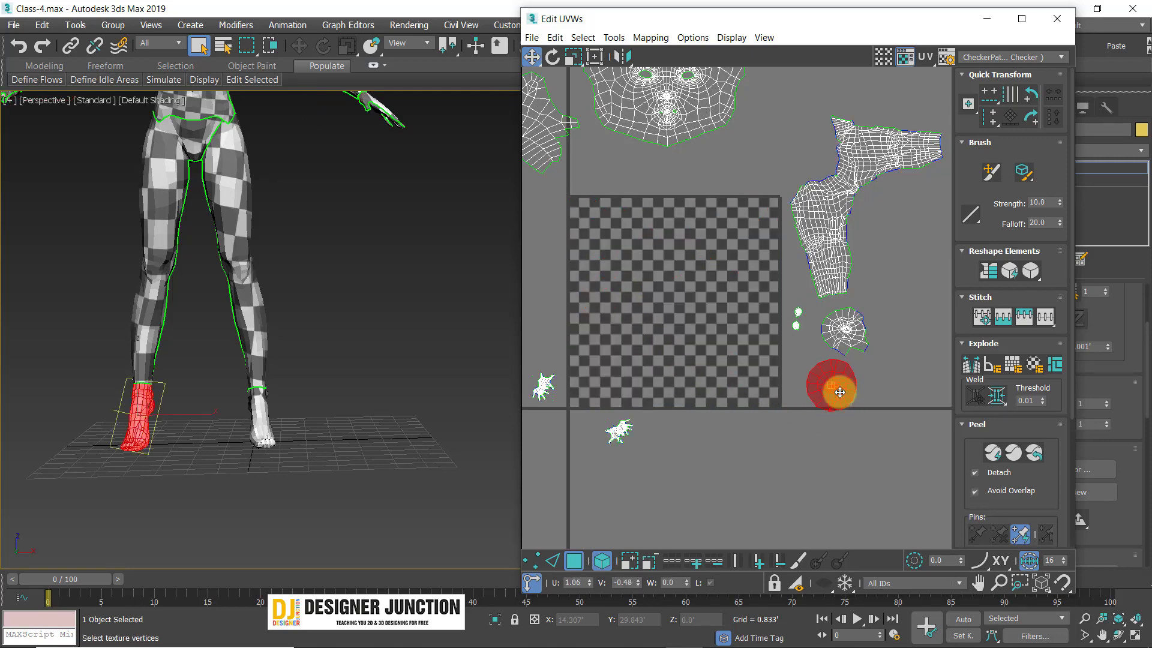
- Move the character's left hand shell onto the checker tile and scale it up uniformly to fill the tile
middle_click_drag(586, 381, 678, 372)
scroll(674, 371, "up", 3)
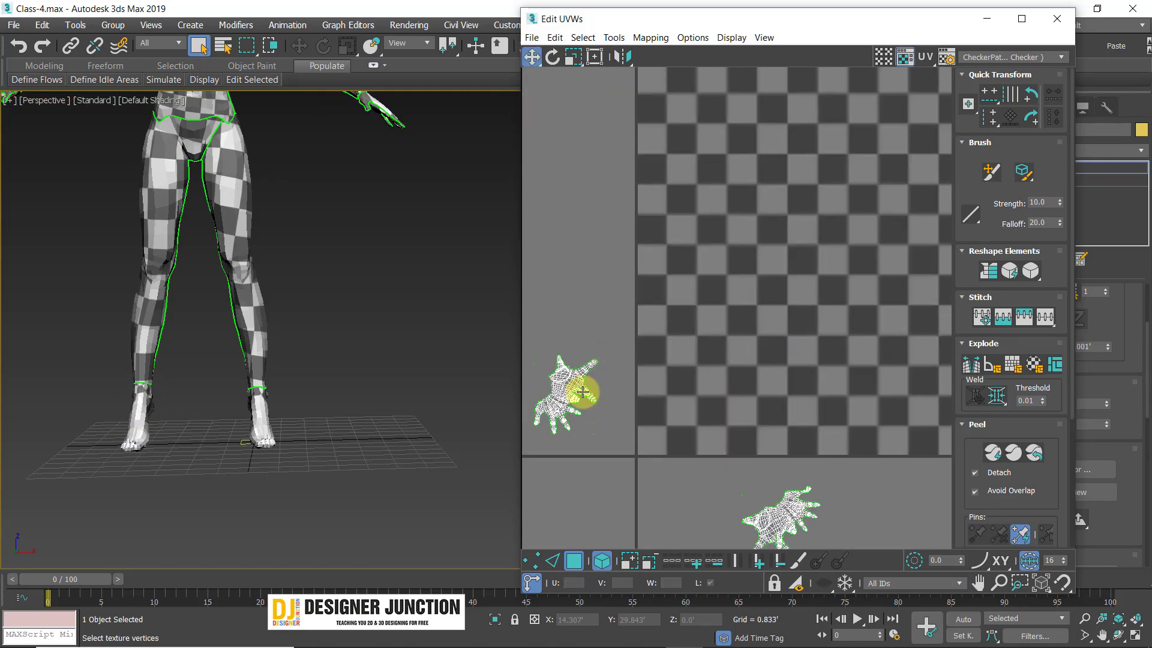
left_click(588, 405)
left_click_drag(588, 405, 766, 232)
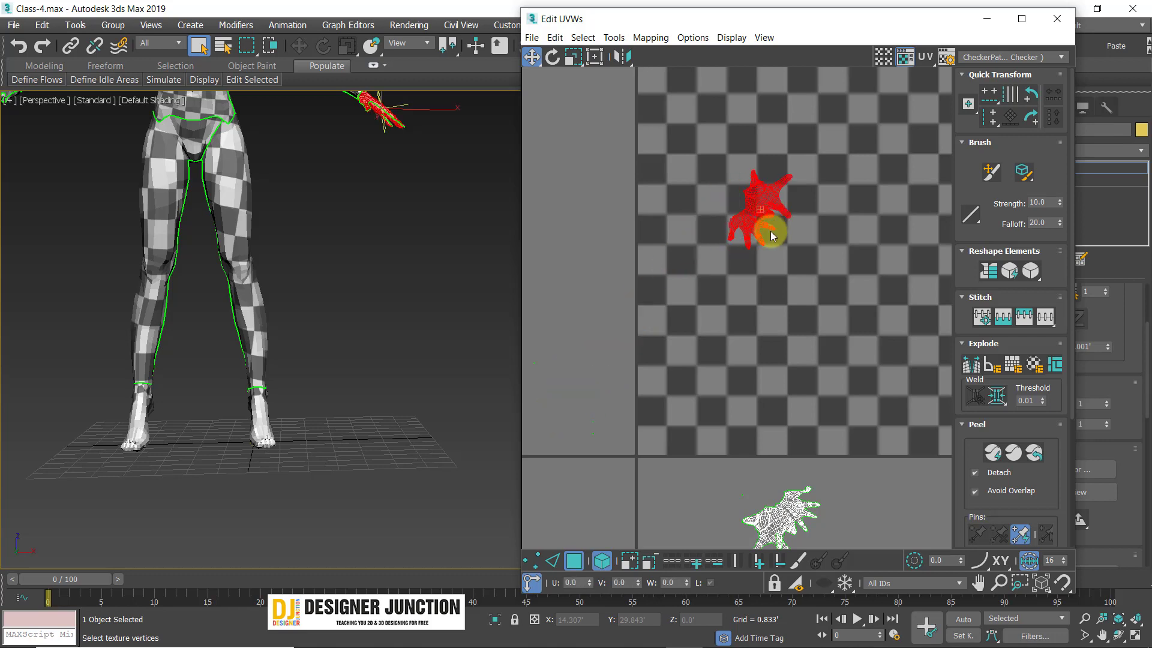
scroll(648, 313, "down", 3)
middle_click_drag(647, 313, 601, 346)
left_click(573, 56)
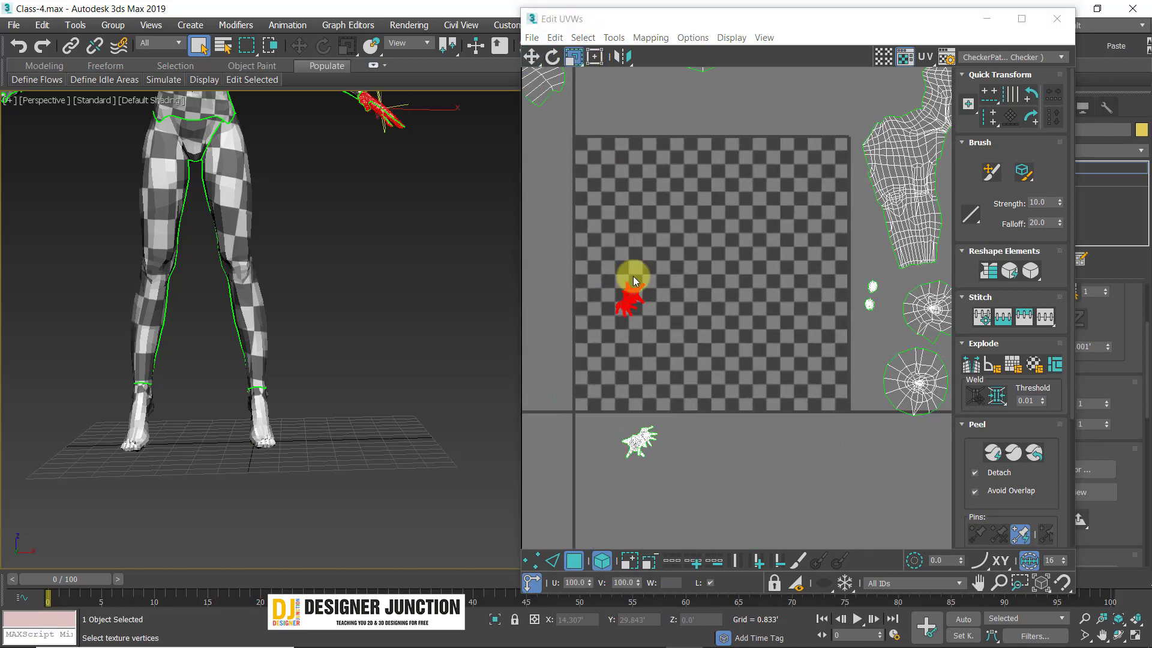
left_click_drag(635, 308, 668, 164)
left_click_drag(637, 265, 715, 235)
left_click(673, 144)
- Check the checker squares on the left hand and move its enlarged shell off the tile, opposite the foot shell
left_click(540, 56)
scroll(352, 257, "down", 5)
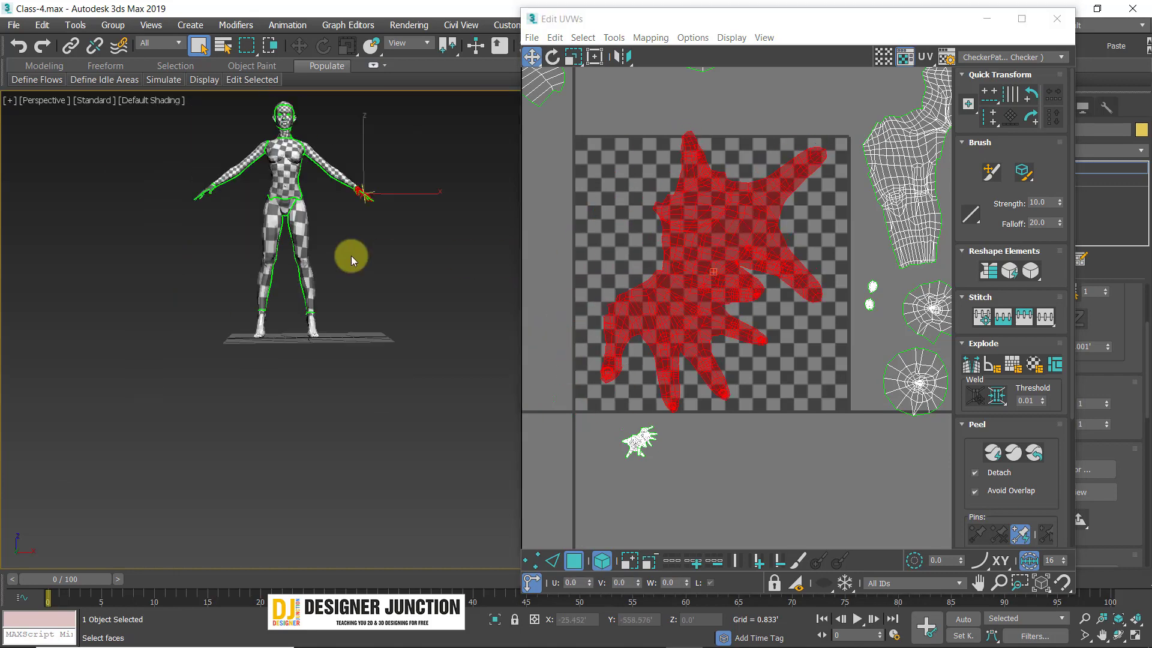
middle_click_drag(378, 226, 390, 201)
scroll(360, 216, "up", 9)
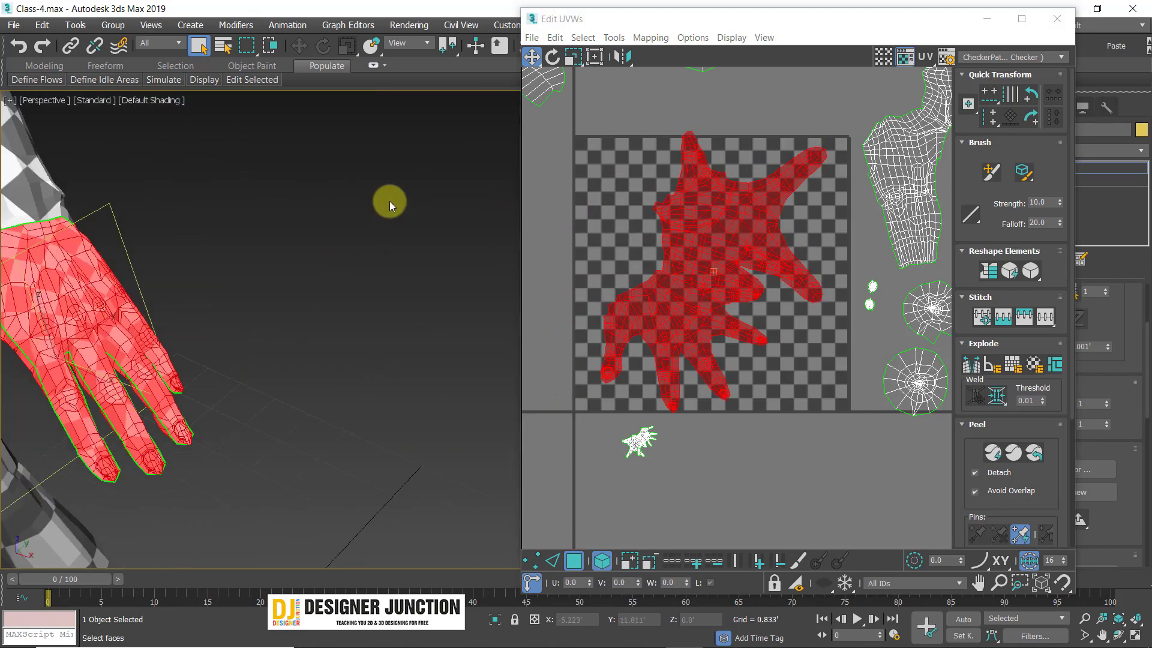
left_click(156, 280)
middle_click_drag(157, 280, 411, 369, "alt")
scroll(303, 222, "down", 8)
left_click(706, 233)
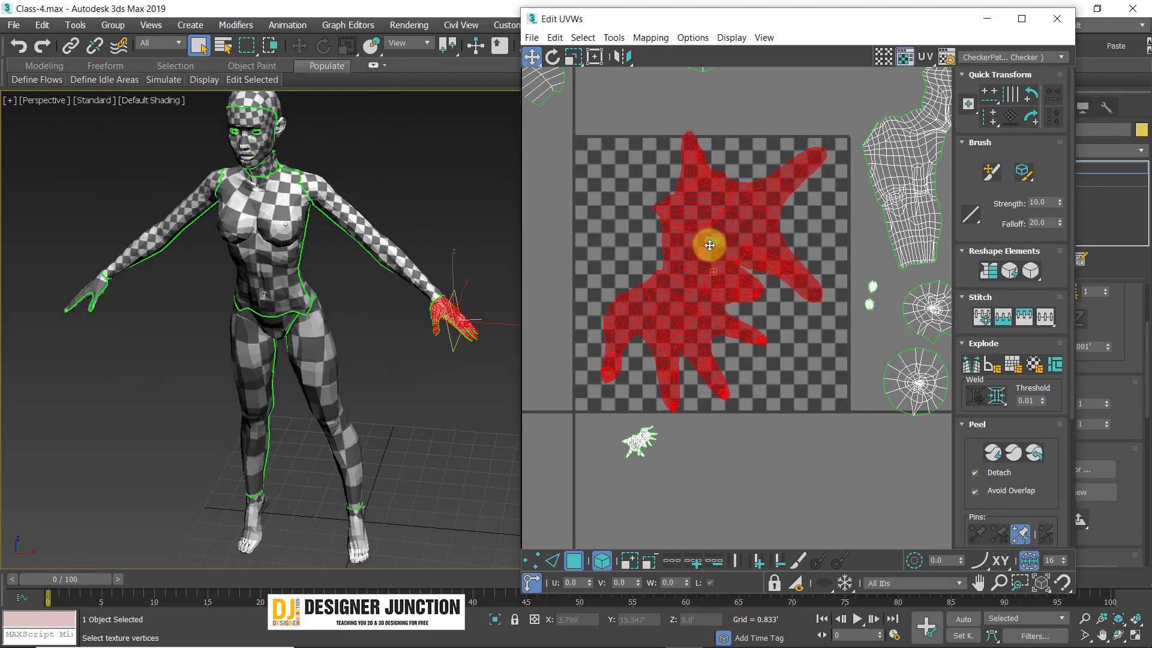
scroll(701, 243, "down", 4)
left_click_drag(700, 244, 553, 219)
- Move the character's right hand shell onto the checker tile and scale it up to nearly fill the tile
scroll(691, 361, "up", 4)
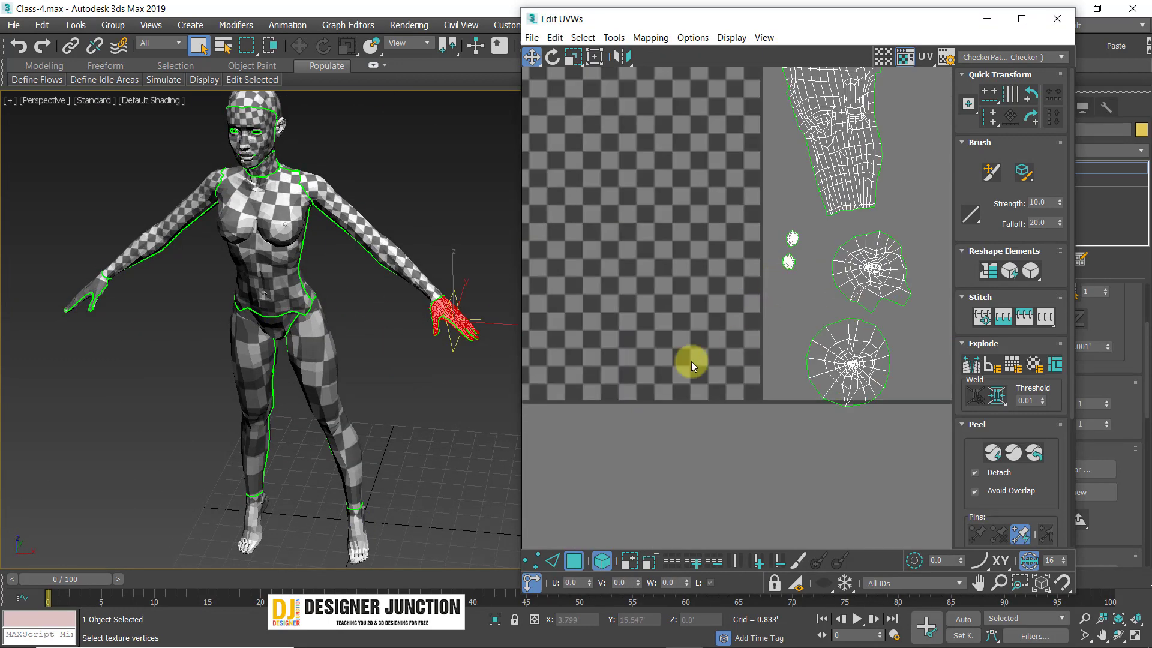
left_click(649, 374)
scroll(650, 374, "down", 3)
left_click_drag(654, 377, 733, 57)
left_click(573, 60)
- Clear the selection and examine the checker squares on the hands compared with the arms, torso and legs
key("z")
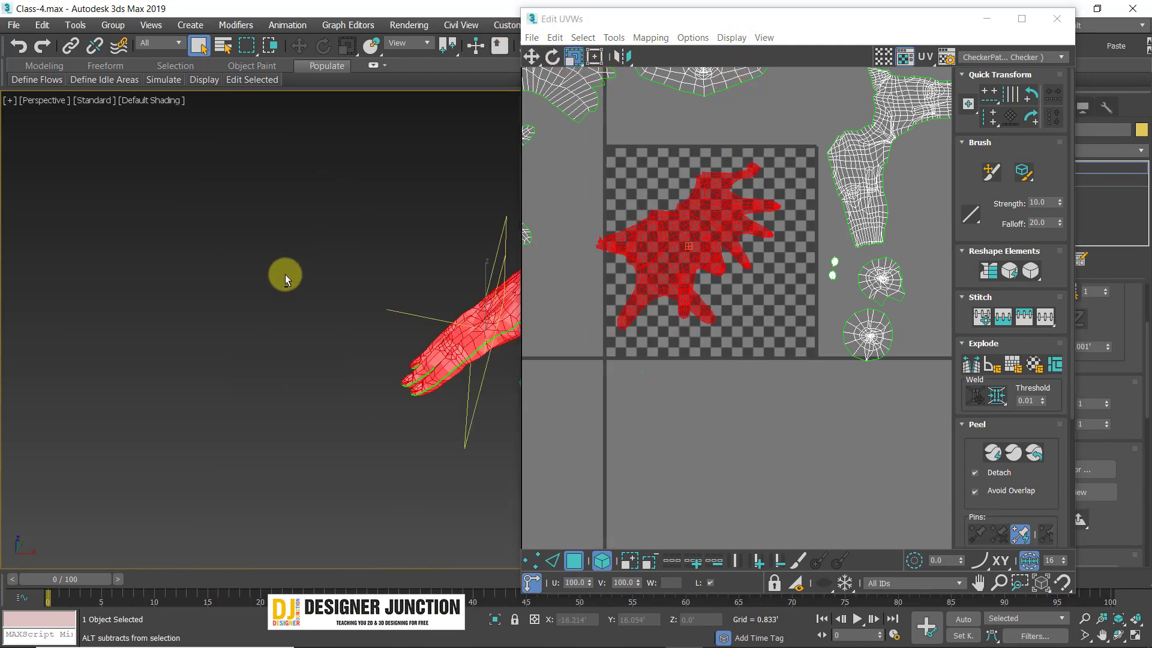
middle_click_drag(286, 274, 267, 224, "alt")
left_click(268, 224)
scroll(442, 303, "up", 3)
middle_click_drag(442, 304, 391, 301, "alt")
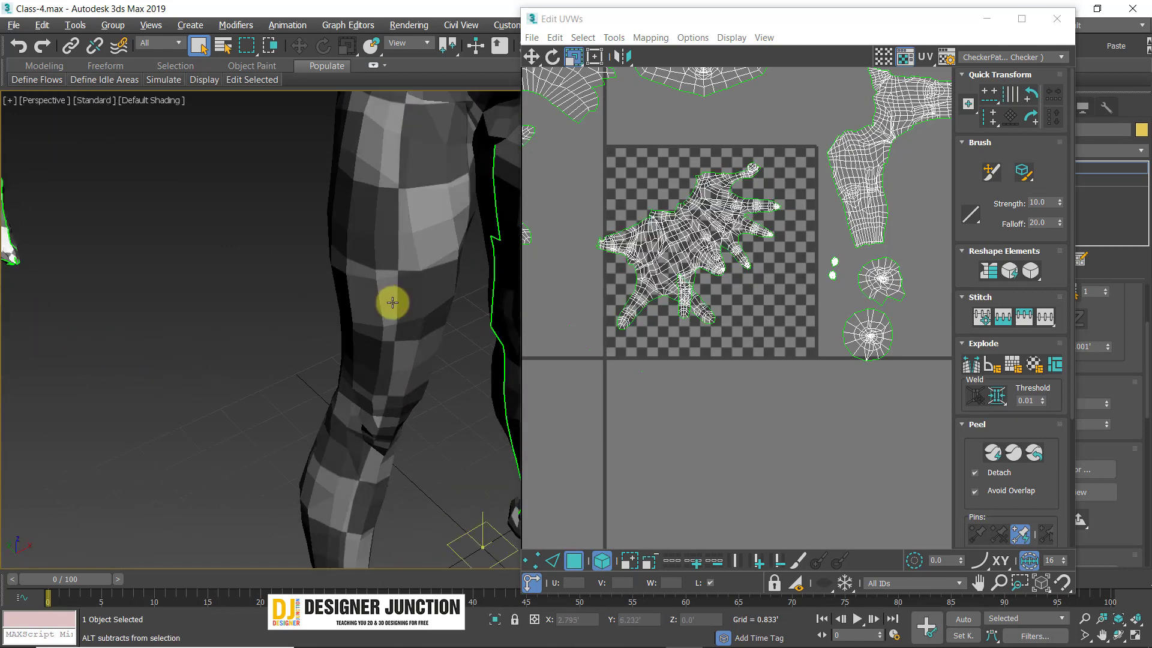
scroll(220, 264, "down", 5)
middle_click_drag(220, 264, 256, 286, "alt")
scroll(256, 286, "up", 5)
scroll(201, 276, "down", 6)
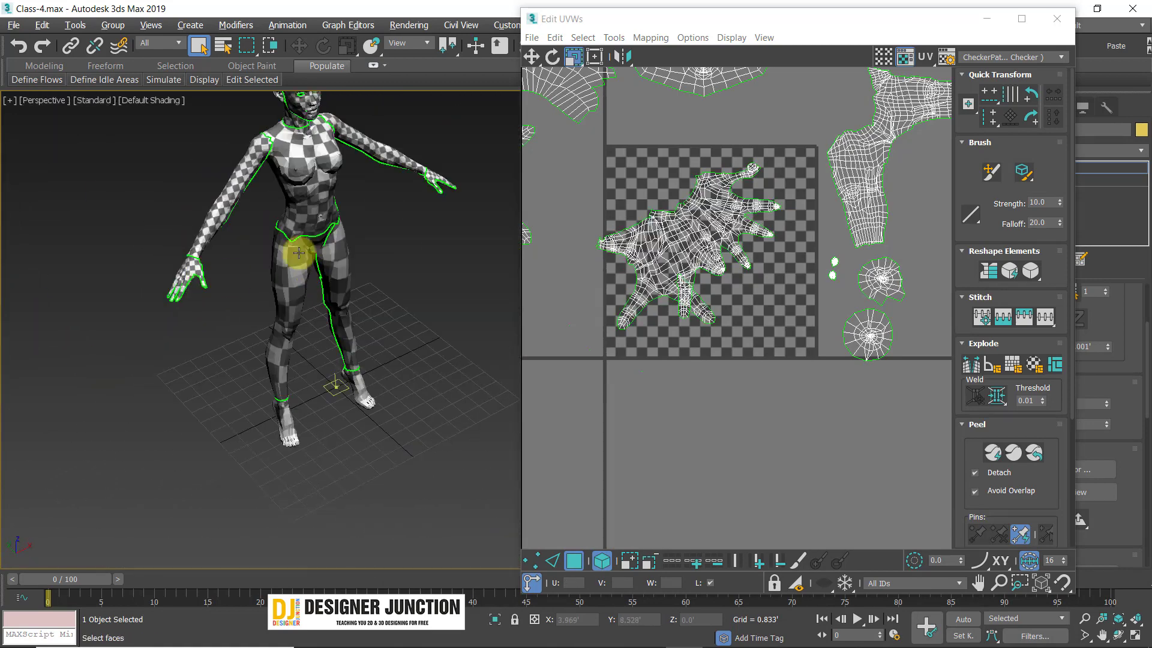
middle_click_drag(299, 252, 311, 291, "alt")
- Select the enlarged right hand shell on the checker tile
left_click(662, 227)
scroll(662, 226, "down", 3)
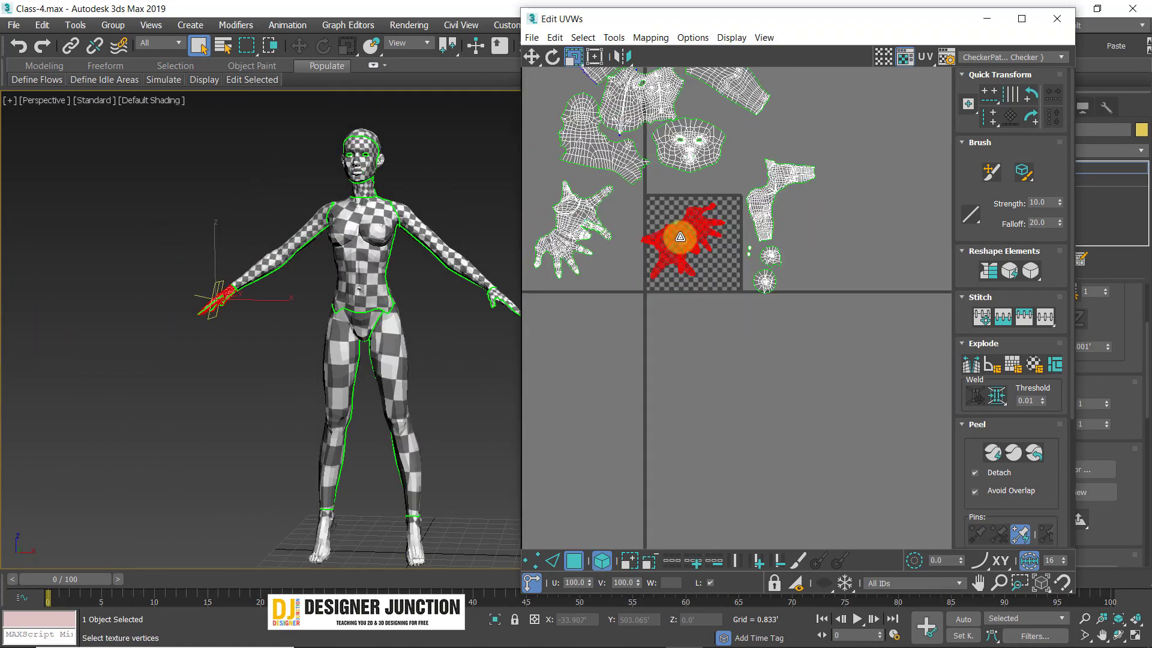
- Move the selected hand UV shell out of the checker tile to the far side of the other hand and arm shells, and deselect it
left_click(531, 56)
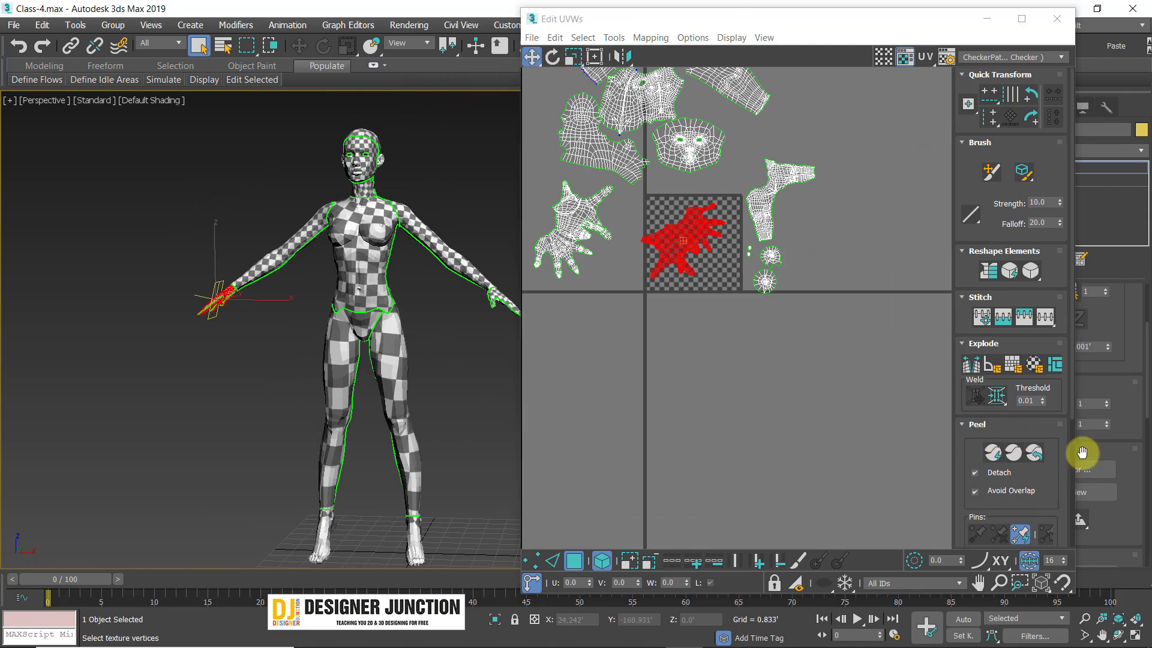
middle_click_drag(648, 270, 685, 350)
left_click_drag(697, 303, 561, 178)
left_click(584, 128)
- Examine the checker pattern on the model's torso, hips and thighs for size differences and distortion
scroll(352, 252, "up", 5)
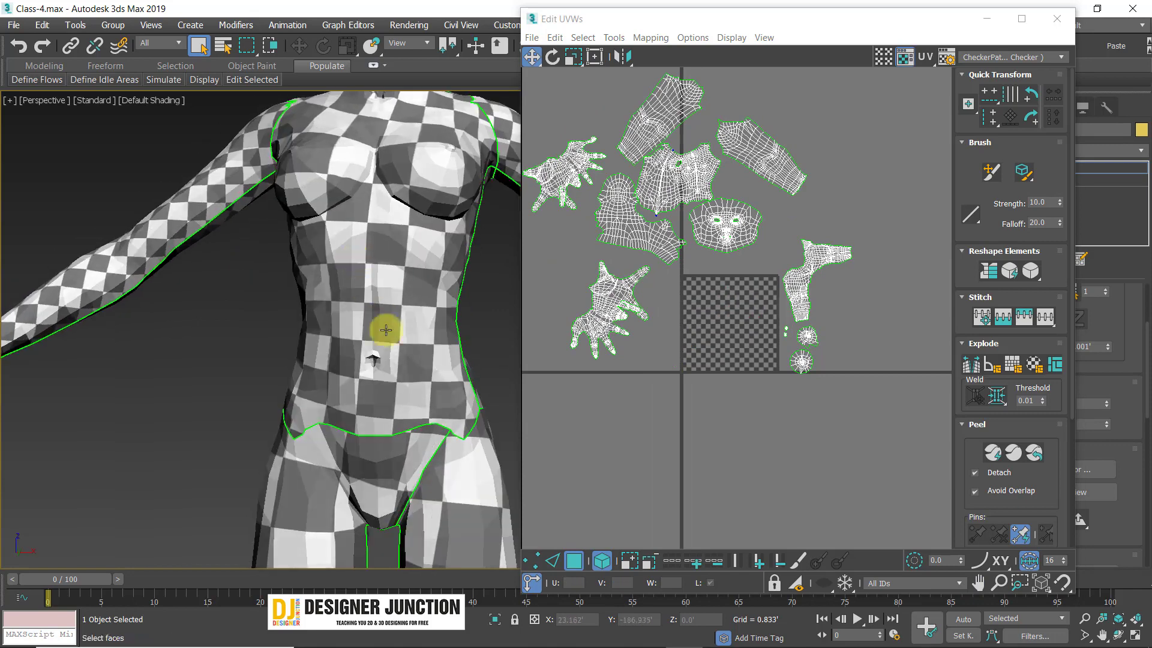
scroll(390, 327, "up", 4)
middle_click_drag(425, 322, 353, 277)
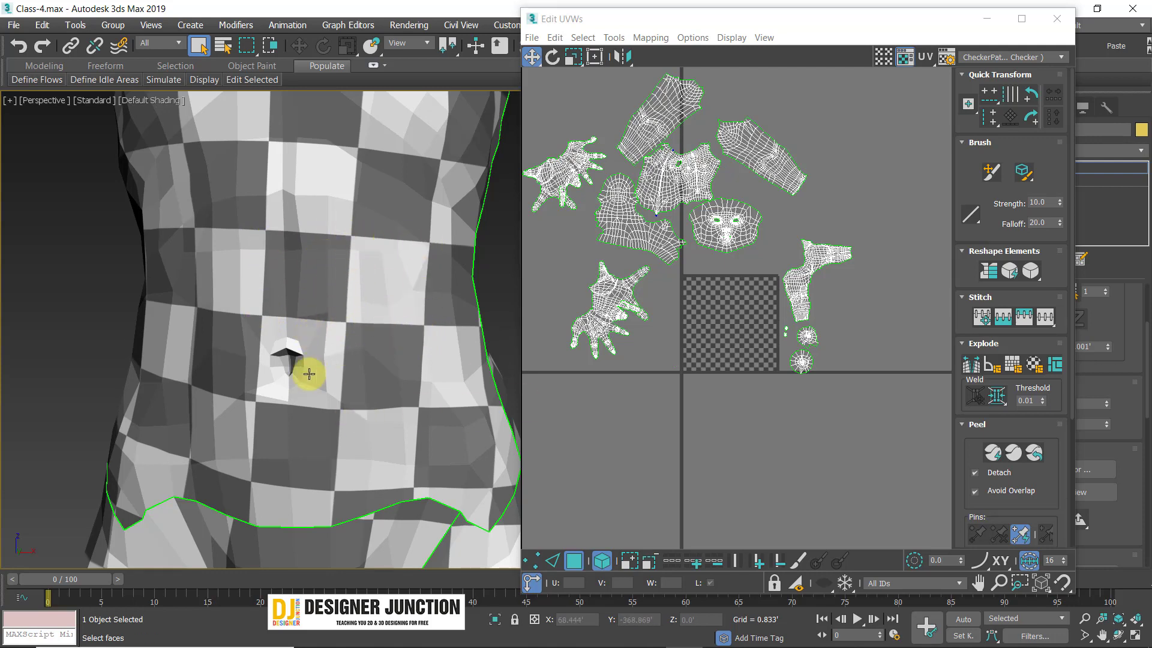
middle_click_drag(328, 221, 361, 329)
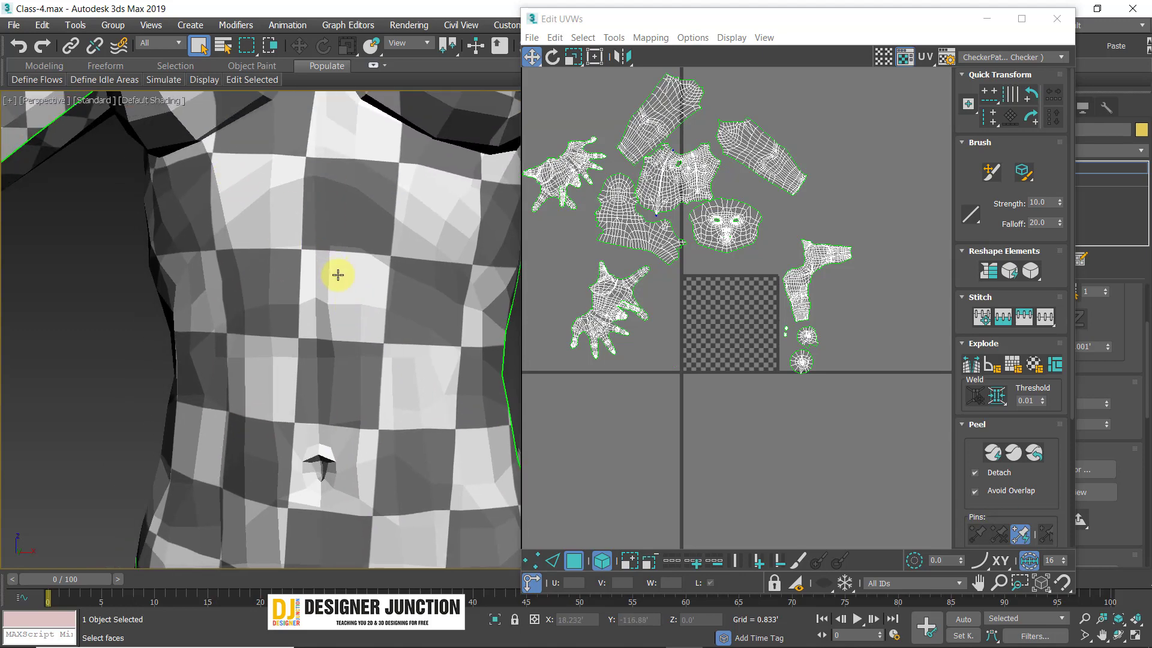
scroll(338, 275, "down", 5)
scroll(334, 465, "up", 4)
middle_click_drag(334, 465, 320, 252)
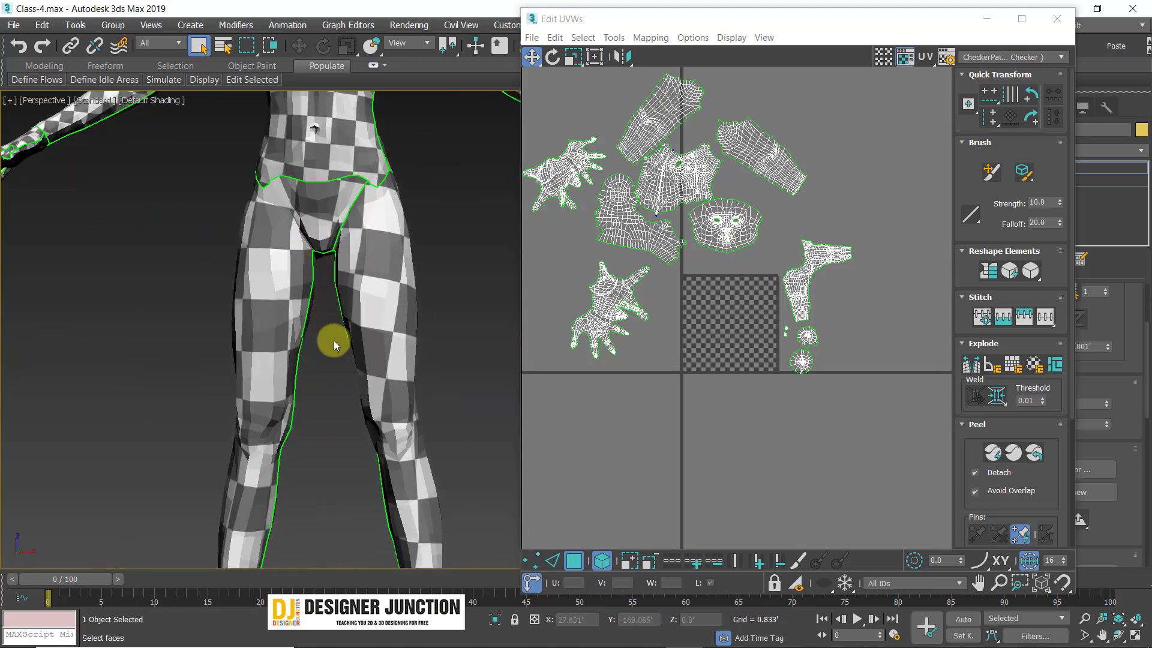
scroll(246, 274, "up", 3)
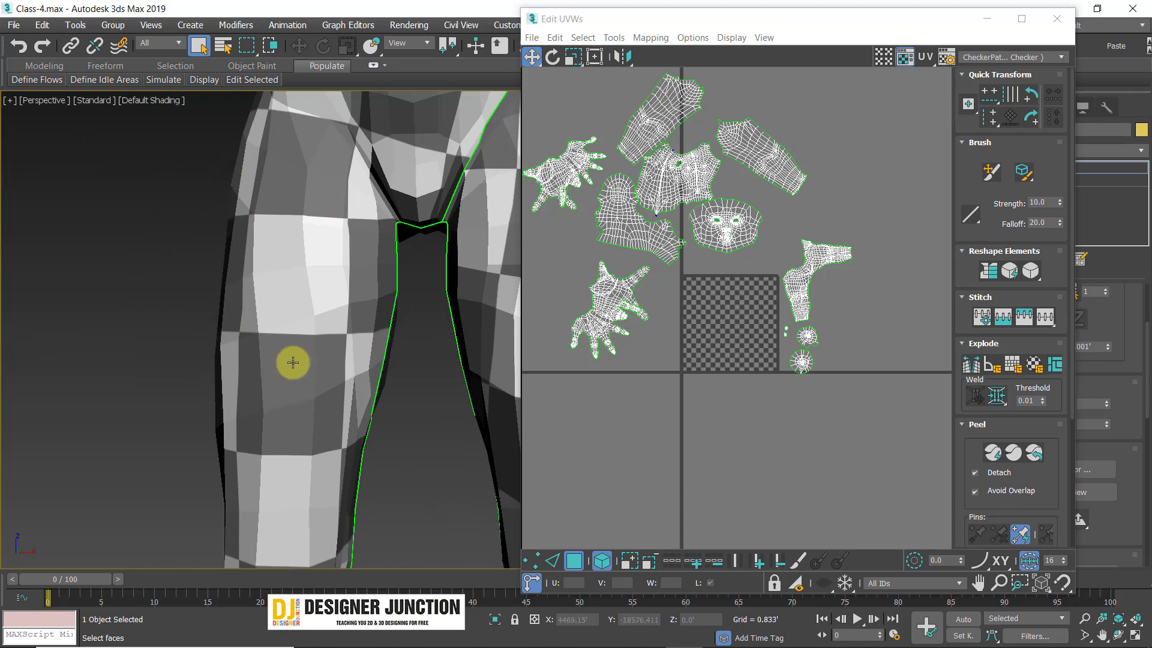
scroll(270, 355, "down", 5)
scroll(267, 330, "up", 4)
scroll(399, 216, "up", 3)
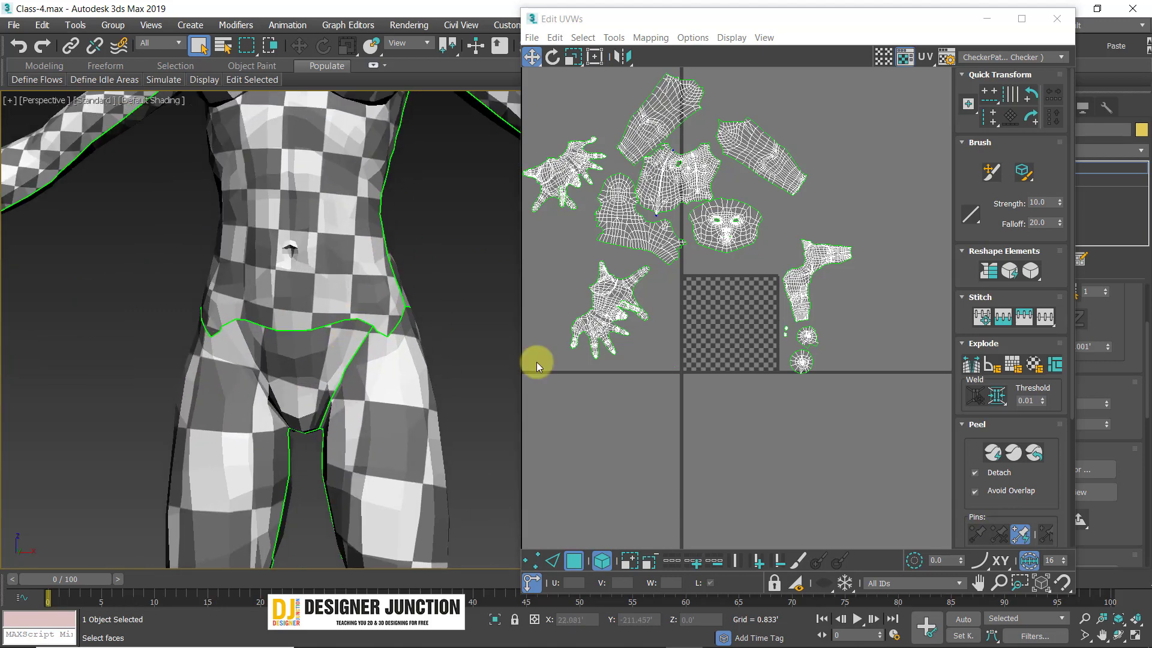
- Try enlarging the torso UV shell and compare its checker size on the model
left_click(612, 282)
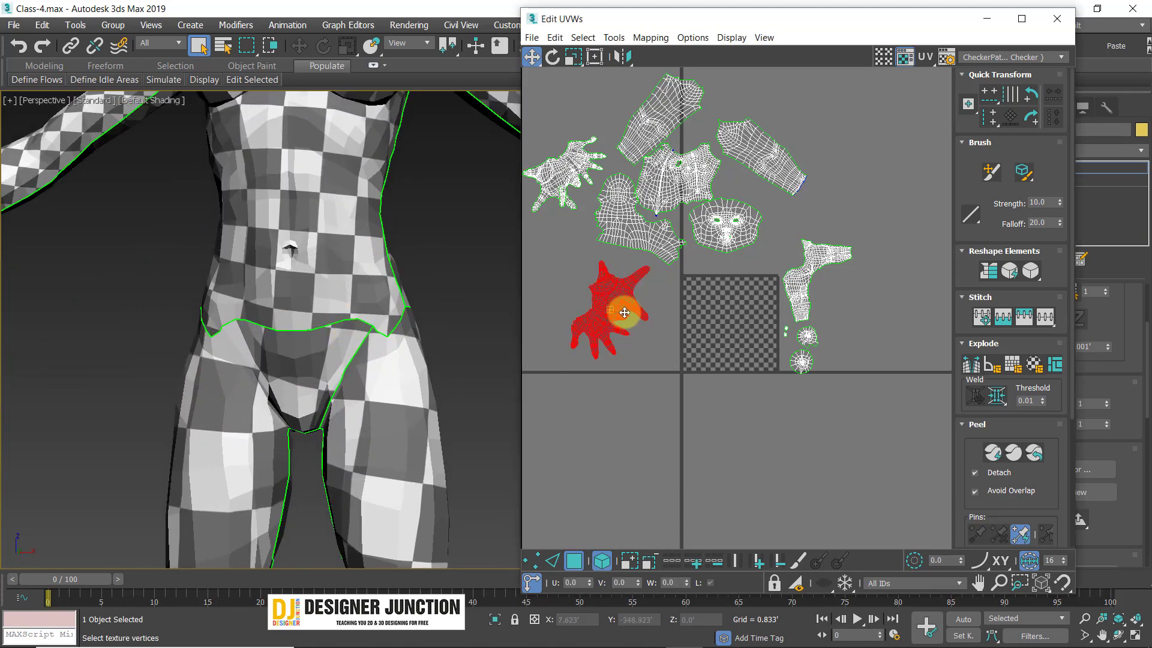
left_click(628, 409)
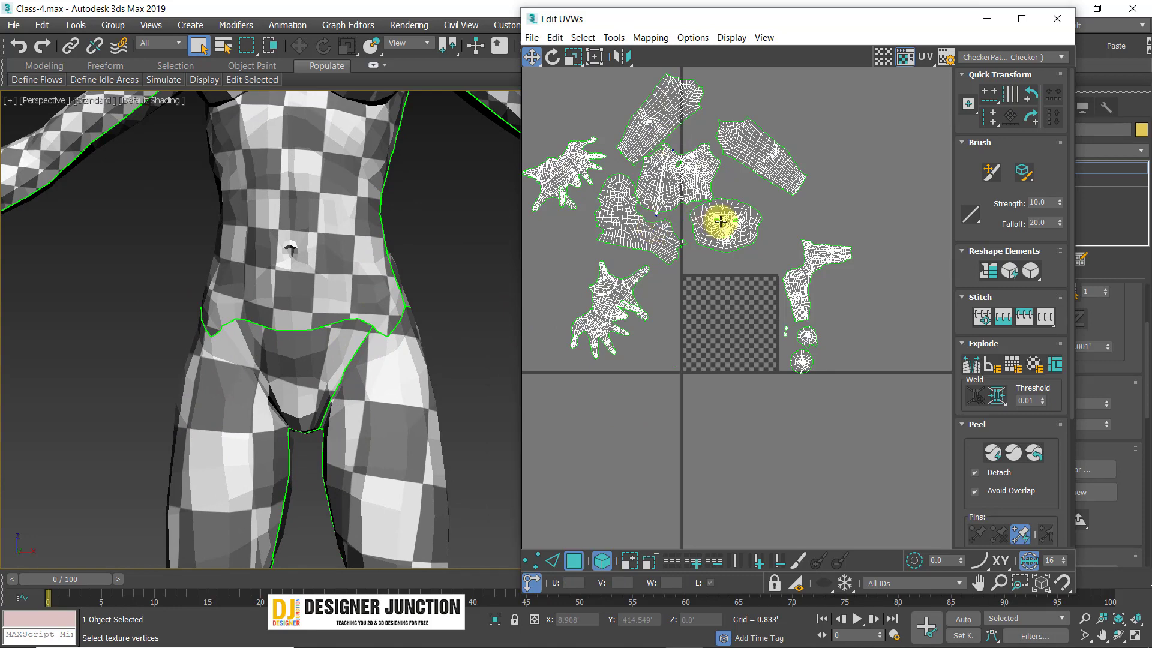
left_click(666, 165)
left_click(360, 271)
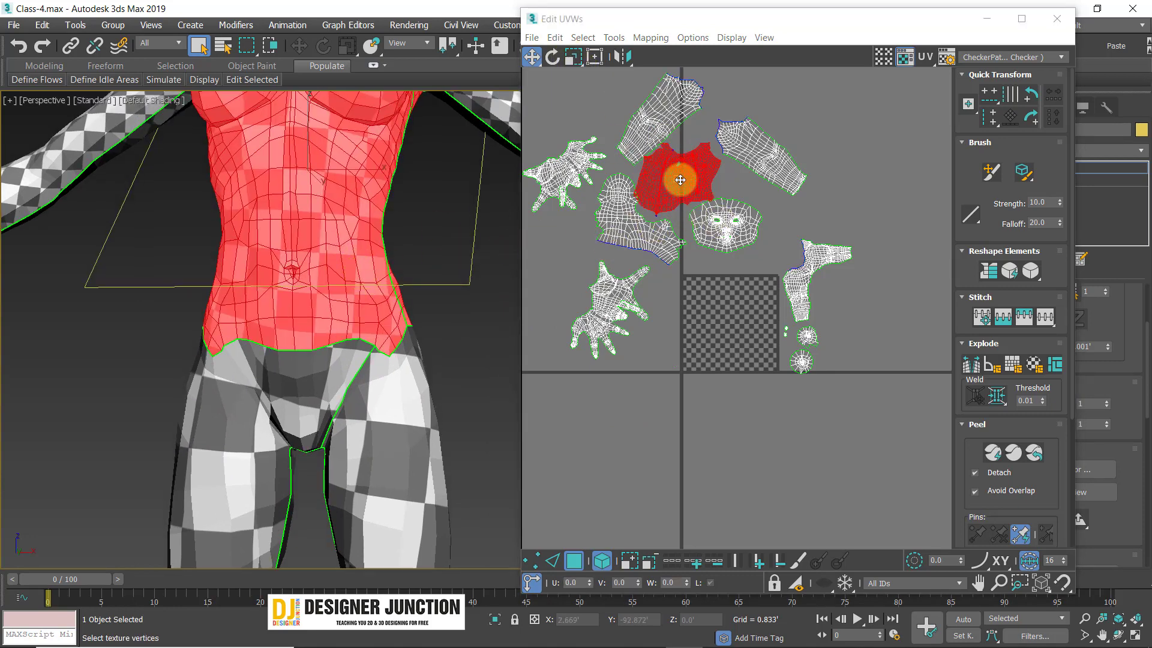
left_click_drag(680, 180, 668, 30)
left_click(577, 62)
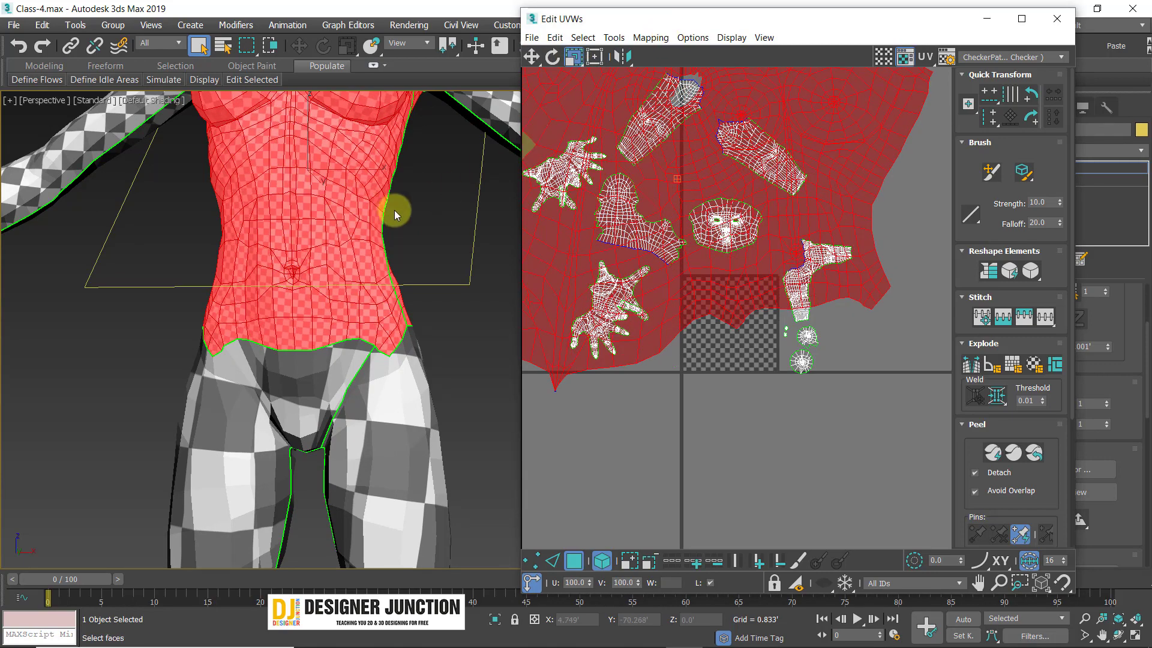
left_click(463, 370)
scroll(437, 262, "up", 6)
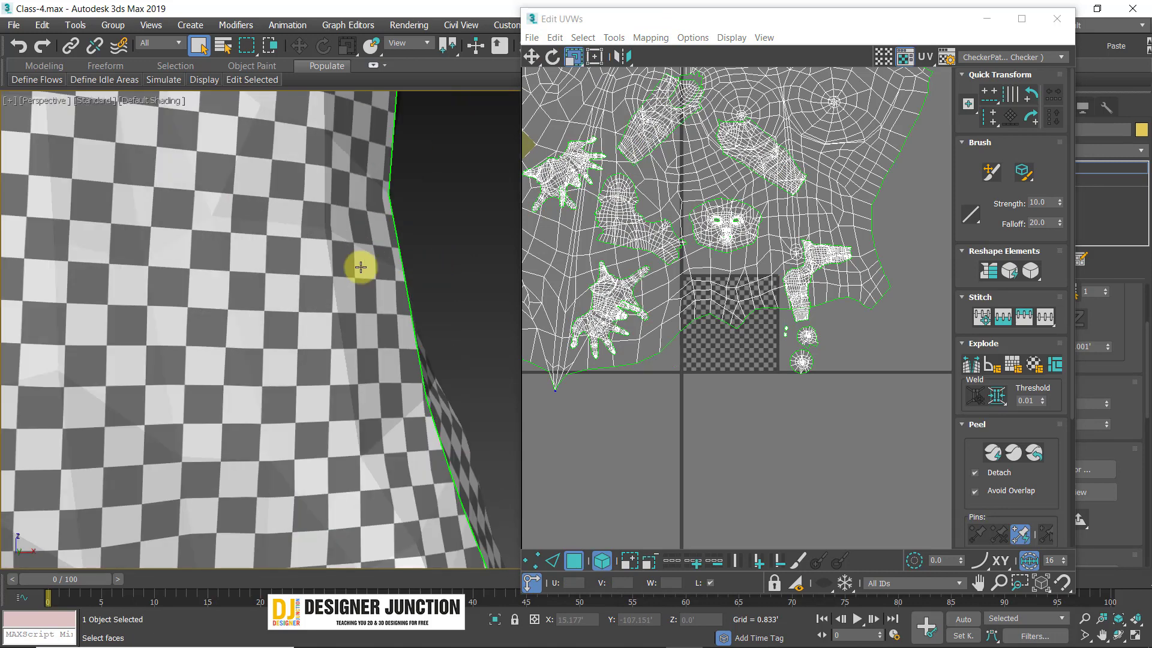
scroll(384, 282, "down", 3)
- Undo the torso shell's enlargement and clear the selection
key("ctrl+z")
key("ctrl+z")
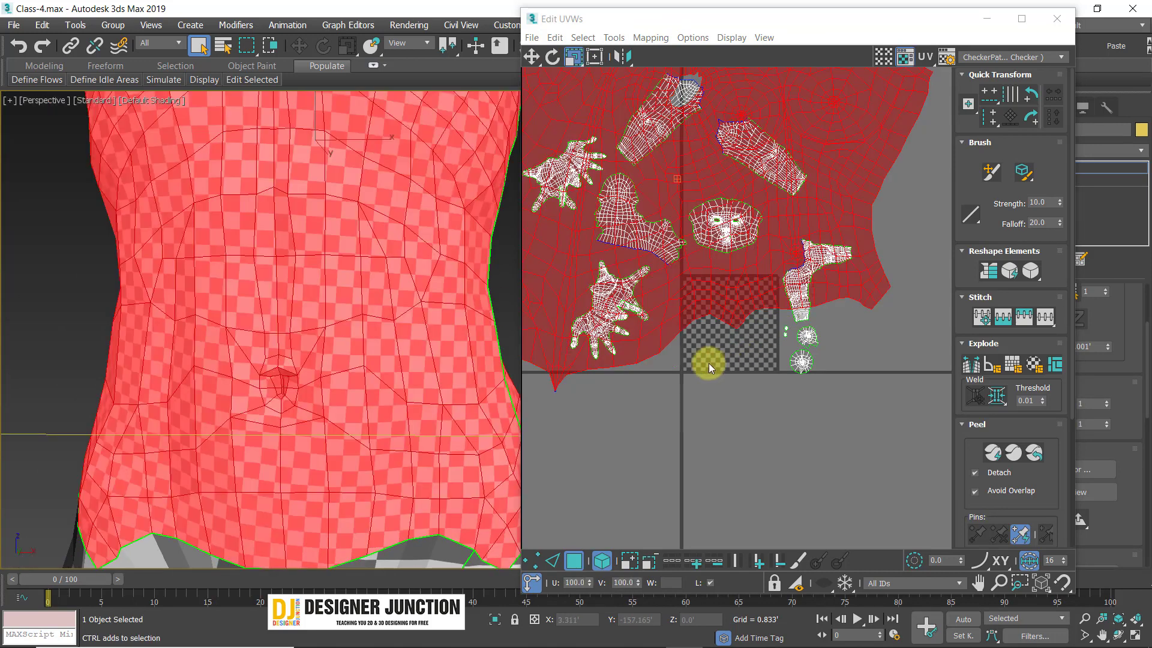
left_click(716, 369)
scroll(318, 313, "down", 5)
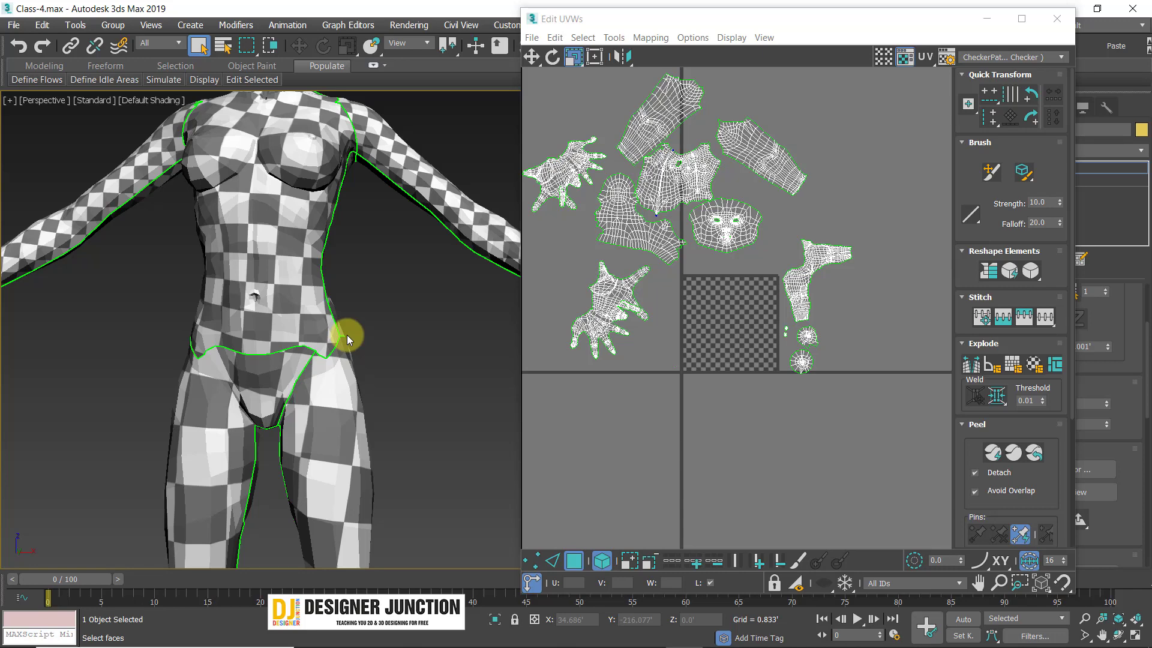
- Examine the checker pattern on the legs, abdomen and arm, comparing square sizes between the body parts
middle_click_drag(324, 448, 393, 366, "alt")
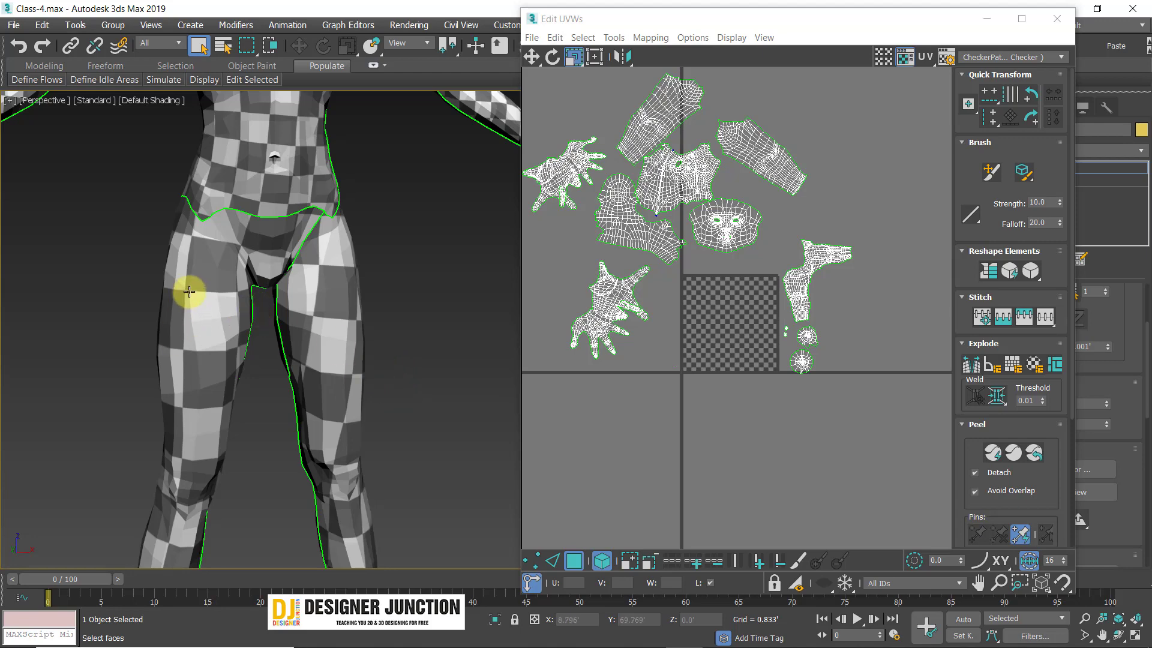
scroll(284, 204, "down", 2)
middle_click_drag(285, 204, 309, 280)
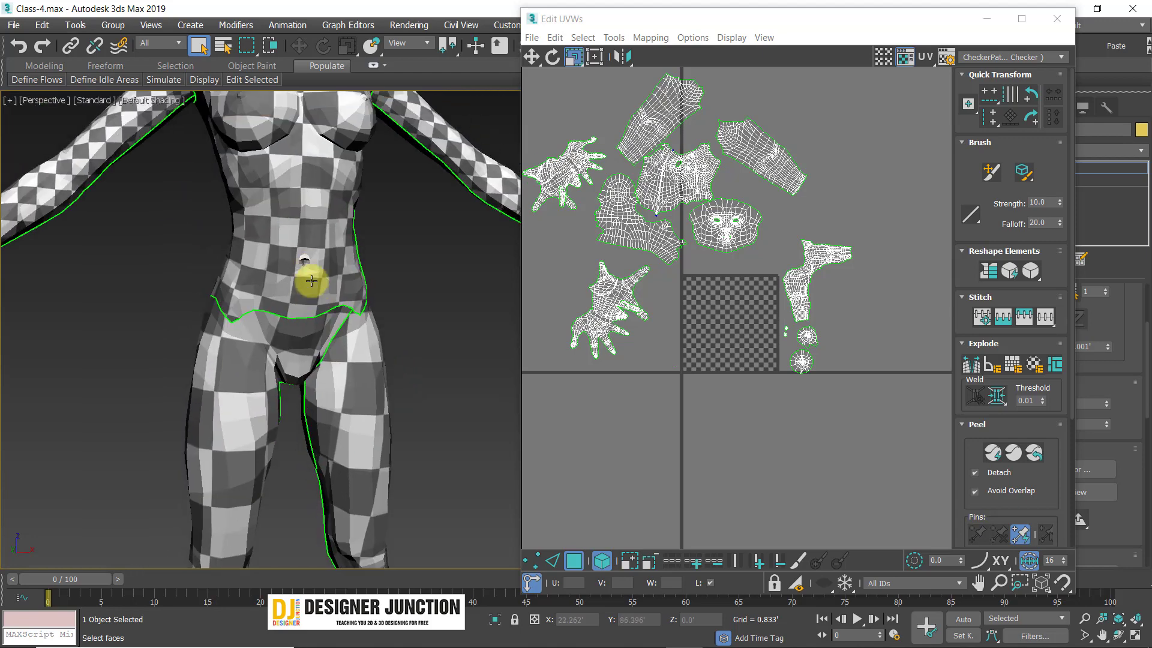
scroll(312, 268, "up", 3)
scroll(312, 236, "down", 4)
middle_click_drag(222, 244, 304, 285)
scroll(342, 305, "up", 4)
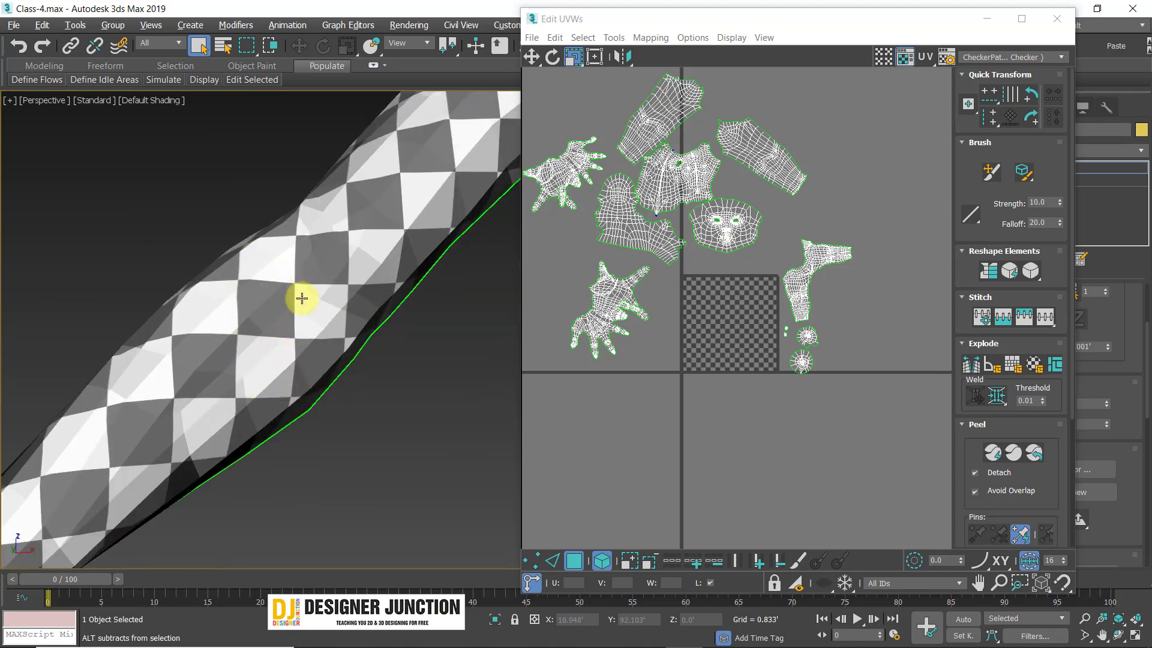
mouse_move(302, 299)
middle_mouse_down("alt")
mouse_move(322, 296)
mouse_move(278, 355)
middle_mouse_up("alt")
scroll(303, 278, "down", 6)
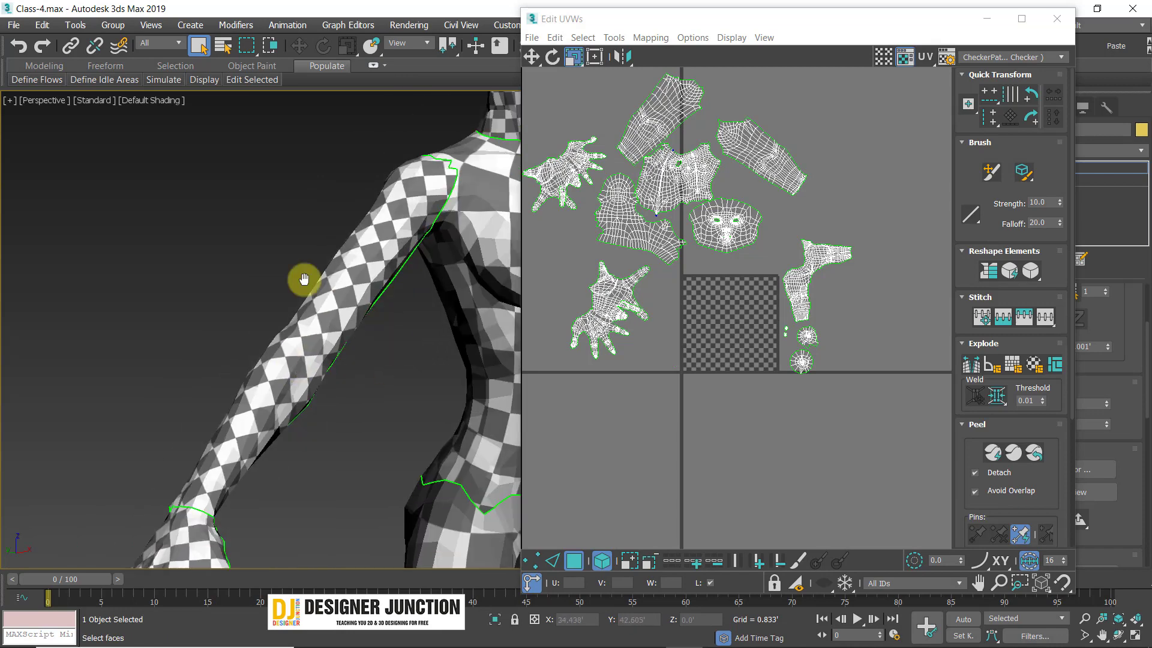
- Inspect the feet from several angles and pick a foot polygon to locate its UV shell
scroll(336, 341, "up", 3)
scroll(282, 466, "up", 5)
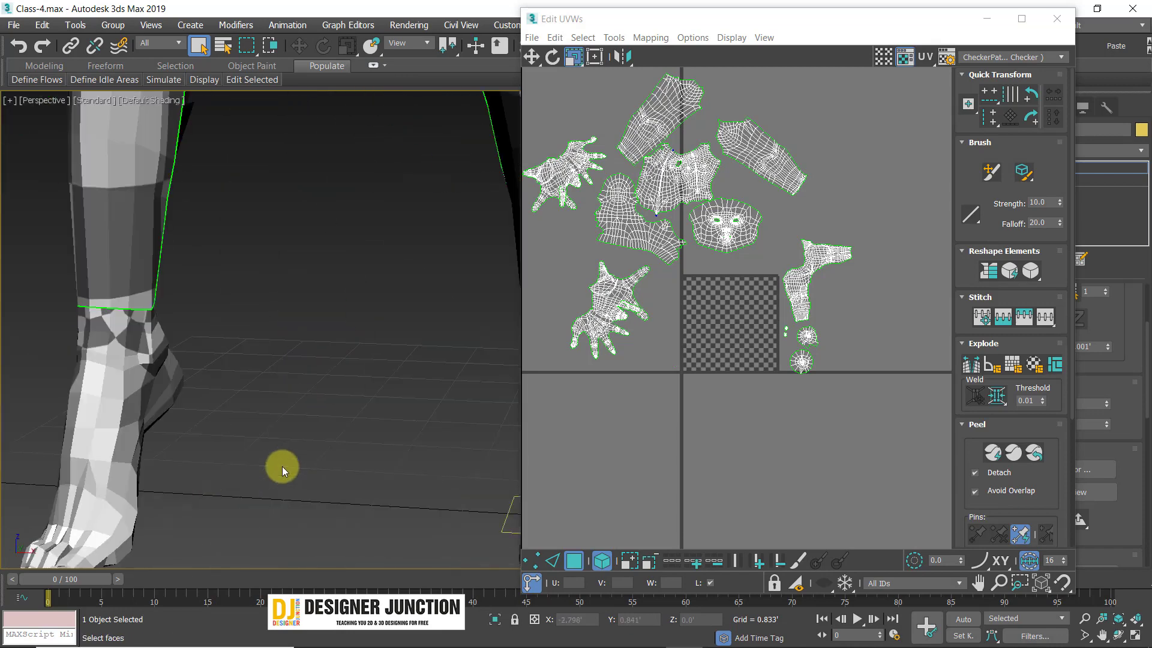
middle_click_drag(137, 465, 150, 401)
scroll(69, 350, "up", 2)
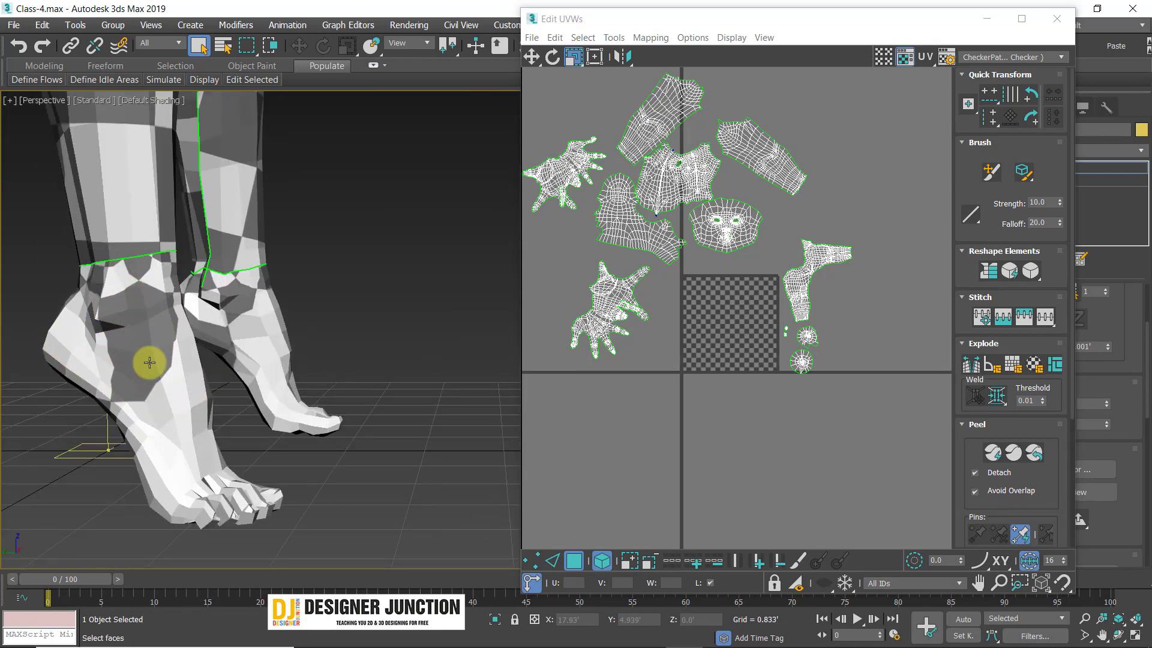
middle_click_drag(213, 435, 112, 461, "alt")
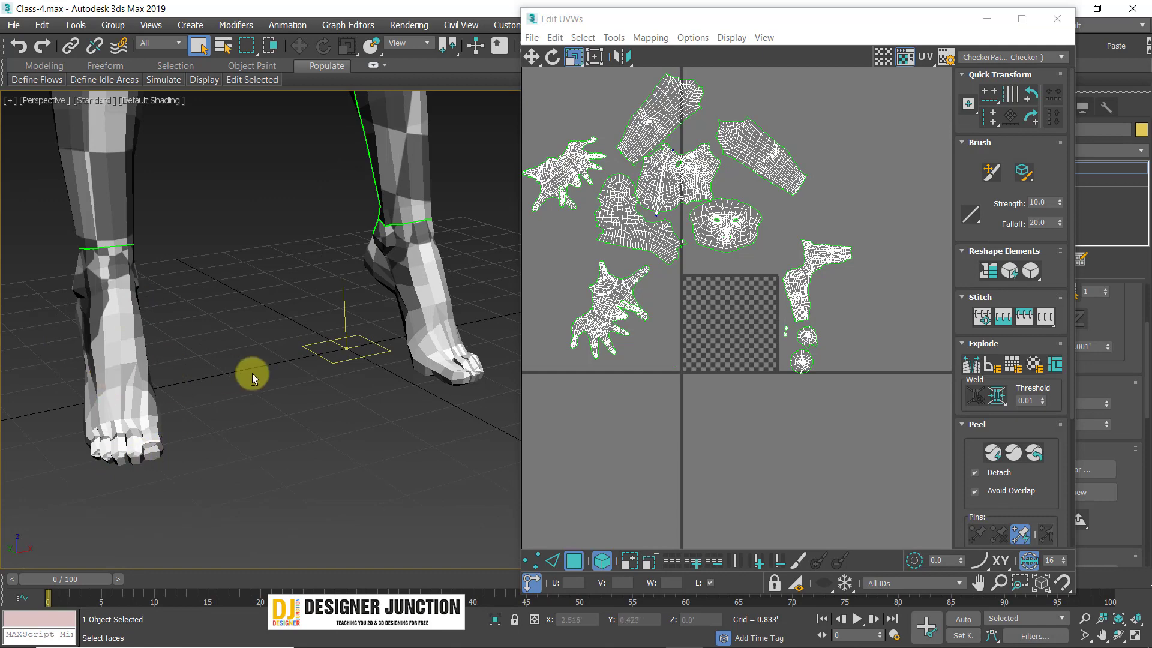
middle_click_drag(252, 374, 83, 326, "alt")
left_click(75, 355)
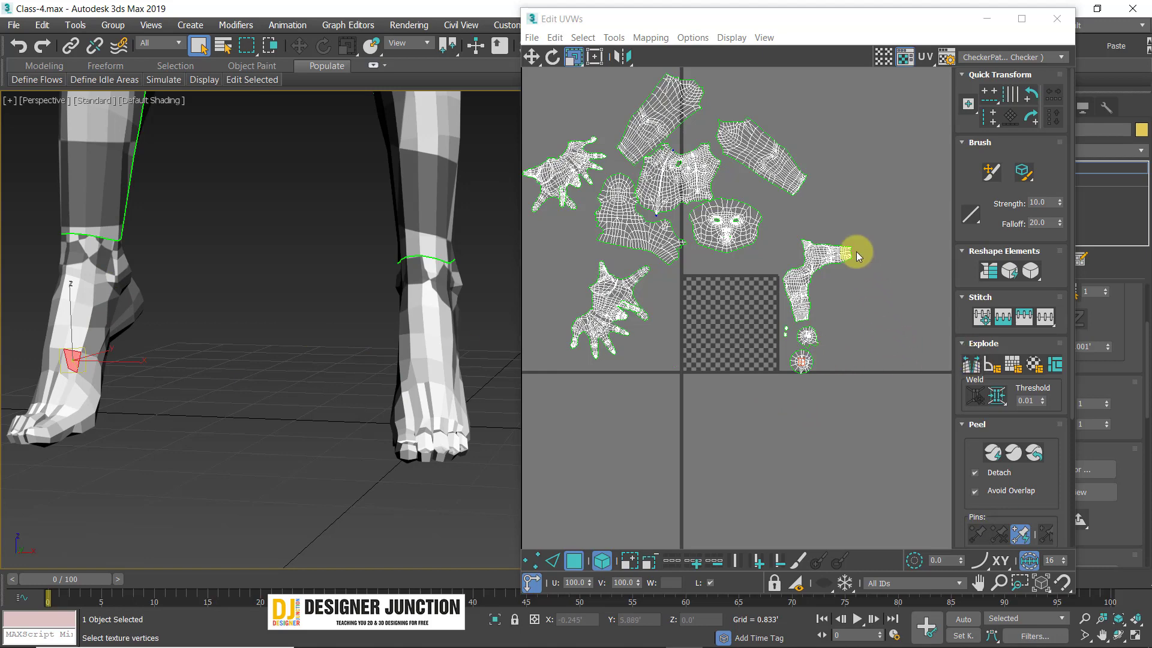
- Enlarge the legs' UV shell and move it up beside the arm shell, clear of the foot shells
left_click(826, 277)
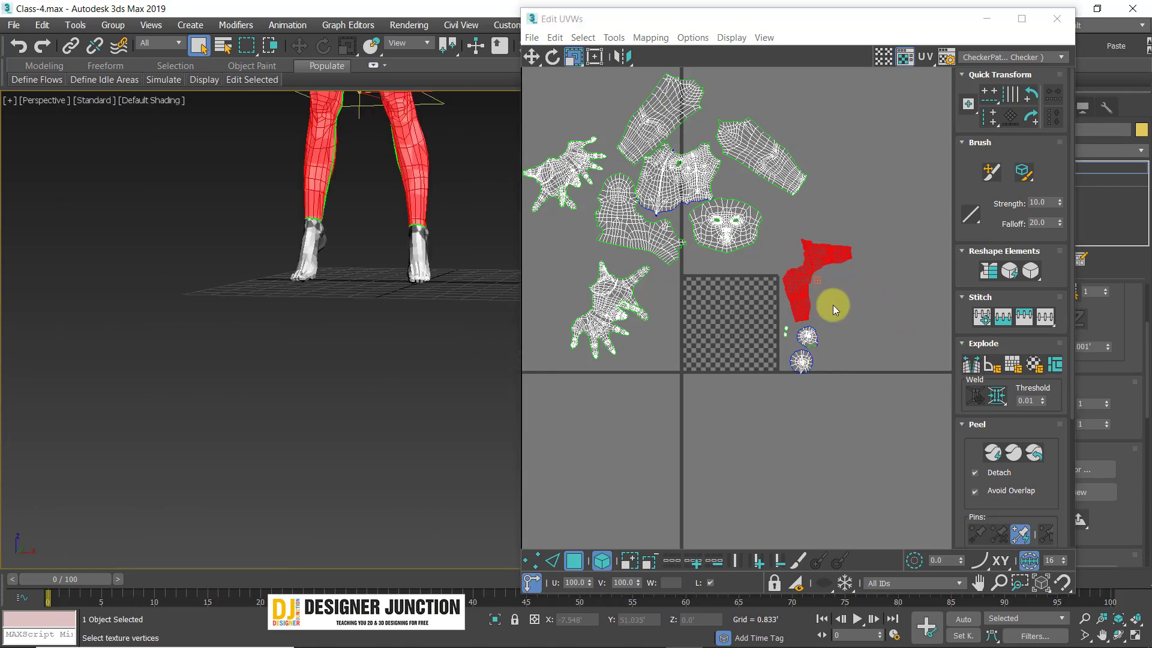
left_click_drag(816, 259, 865, 81)
left_click(531, 56)
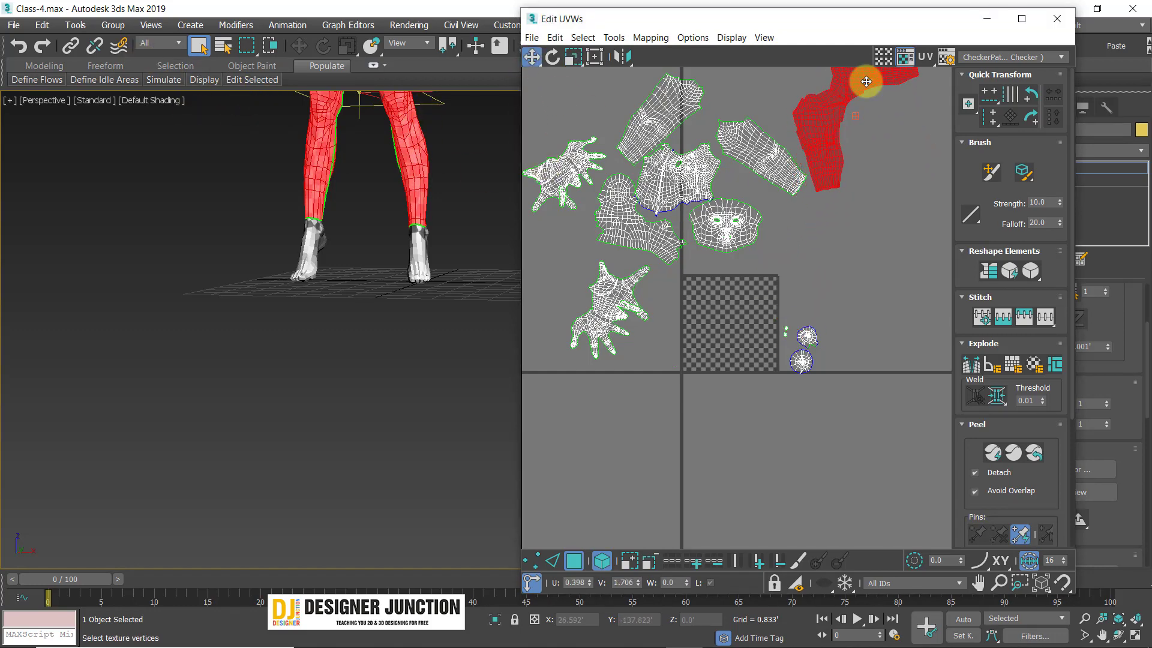
left_click(800, 274)
- Select the four small shells beside the checker tile, check which body parts they cover on the model, and deselect them
scroll(800, 341, "up", 3)
left_click_drag(923, 481, 776, 321)
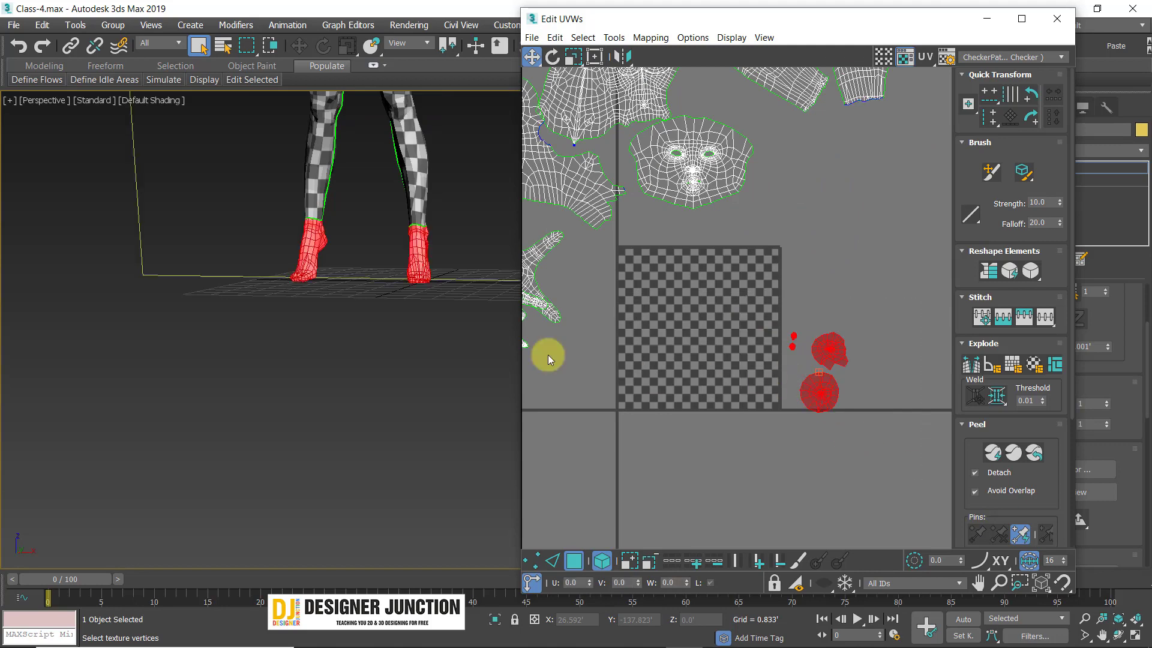
middle_click_drag(342, 216, 306, 541)
middle_click_drag(295, 333, 287, 439)
scroll(251, 308, "up", 5)
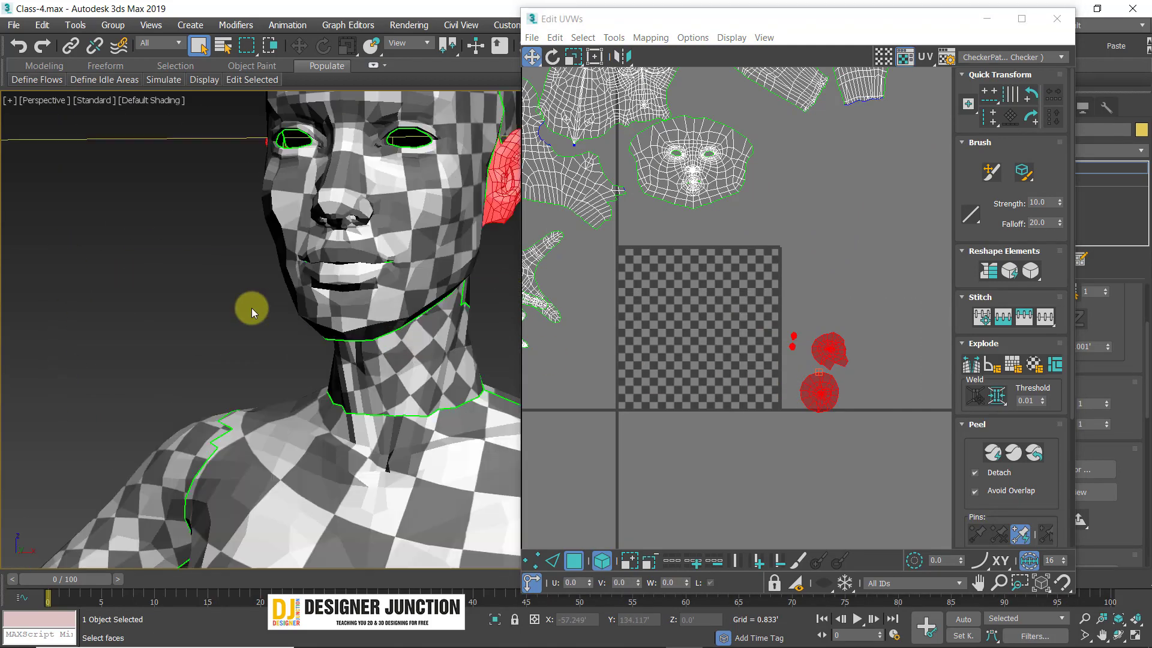
scroll(296, 247, "down", 8)
middle_click_drag(455, 226, 396, 408)
scroll(300, 301, "up", 5)
scroll(398, 304, "up", 4)
scroll(423, 312, "down", 6)
left_click(396, 408)
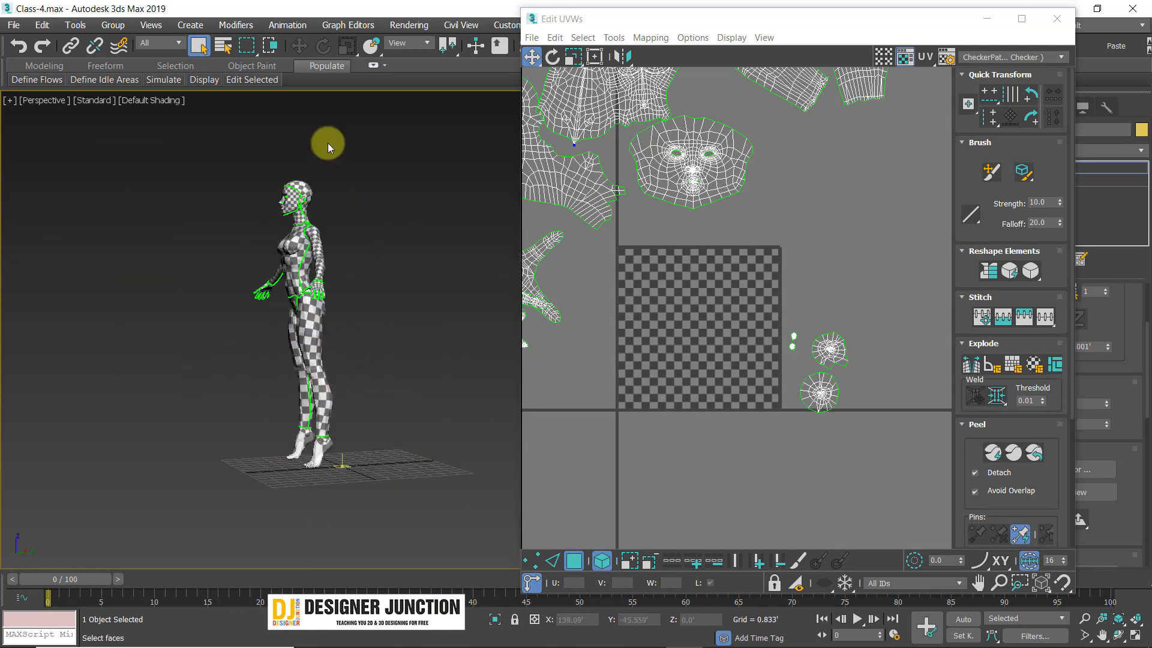
- Move one of the tiny ear UV shells into the checker tile
scroll(328, 143, "up", 8)
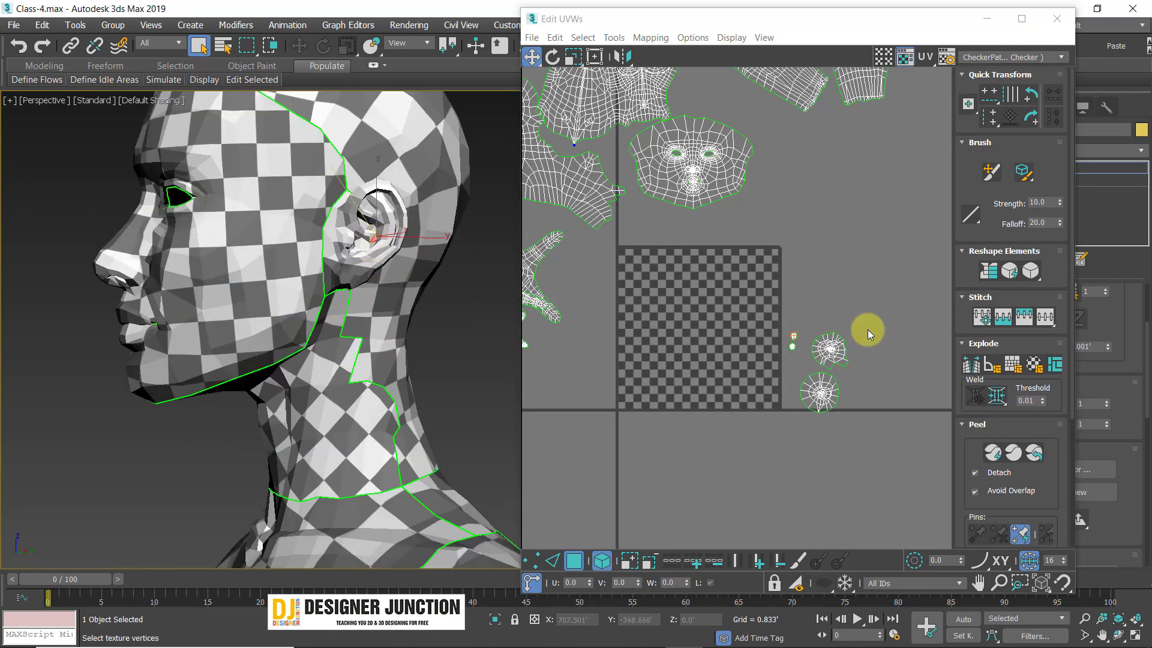
scroll(778, 335, "up", 5)
left_click_drag(840, 348, 637, 267)
scroll(798, 363, "down", 2)
- Move the other ear shell and the two foot shells upward beside the checker tile, and clear the selection
left_click(815, 371)
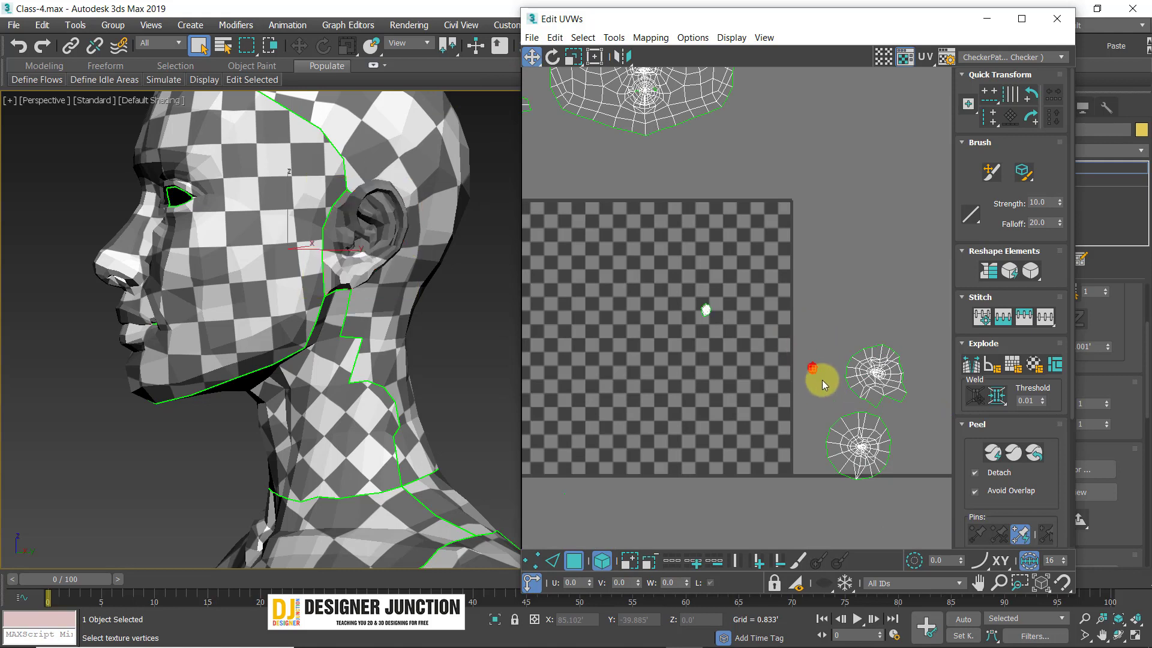
left_click_drag(819, 360, 845, 252)
left_click_drag(888, 377, 859, 306)
left_click_drag(854, 460, 847, 393)
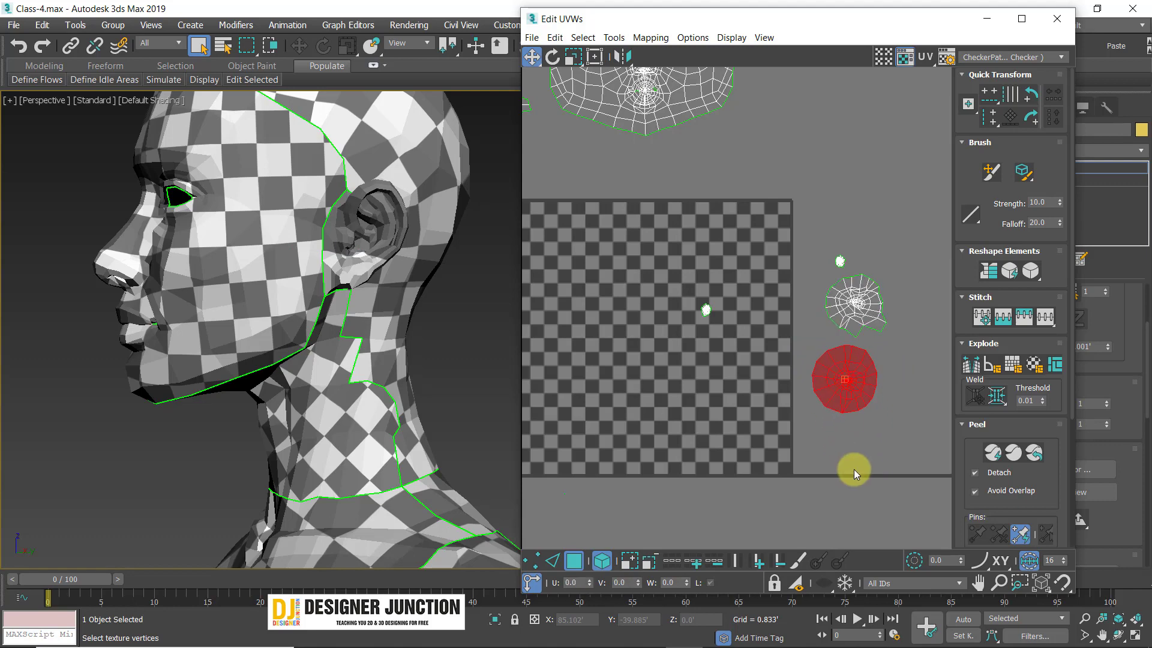
left_click(854, 470)
- Select the ear shell inside the checker tile, compare its UV mesh with the ear on the model, and deselect it
left_click_drag(740, 363, 742, 366)
key("z")
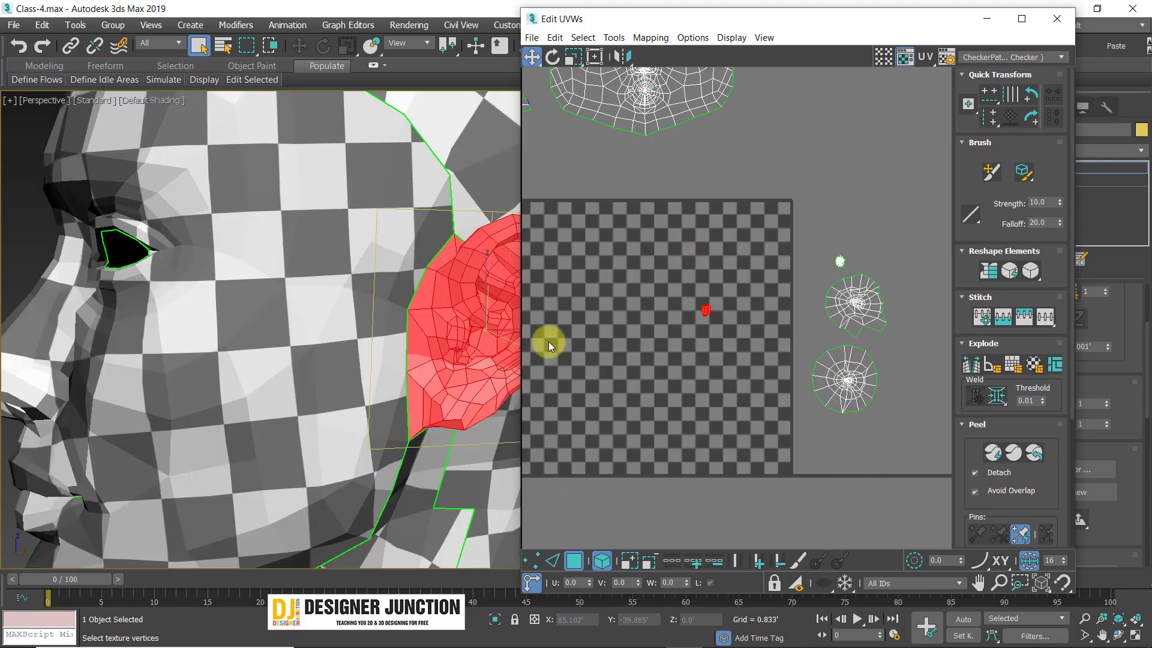
middle_click_drag(433, 321, 336, 296)
scroll(685, 304, "up", 12)
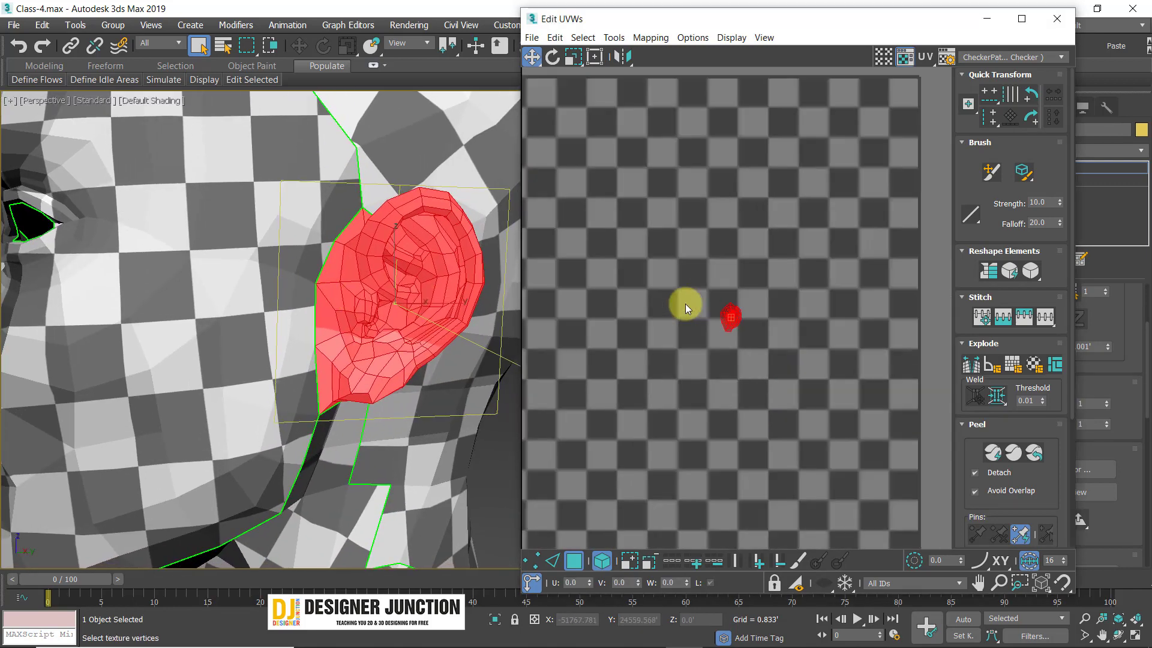
scroll(718, 307, "up", 5)
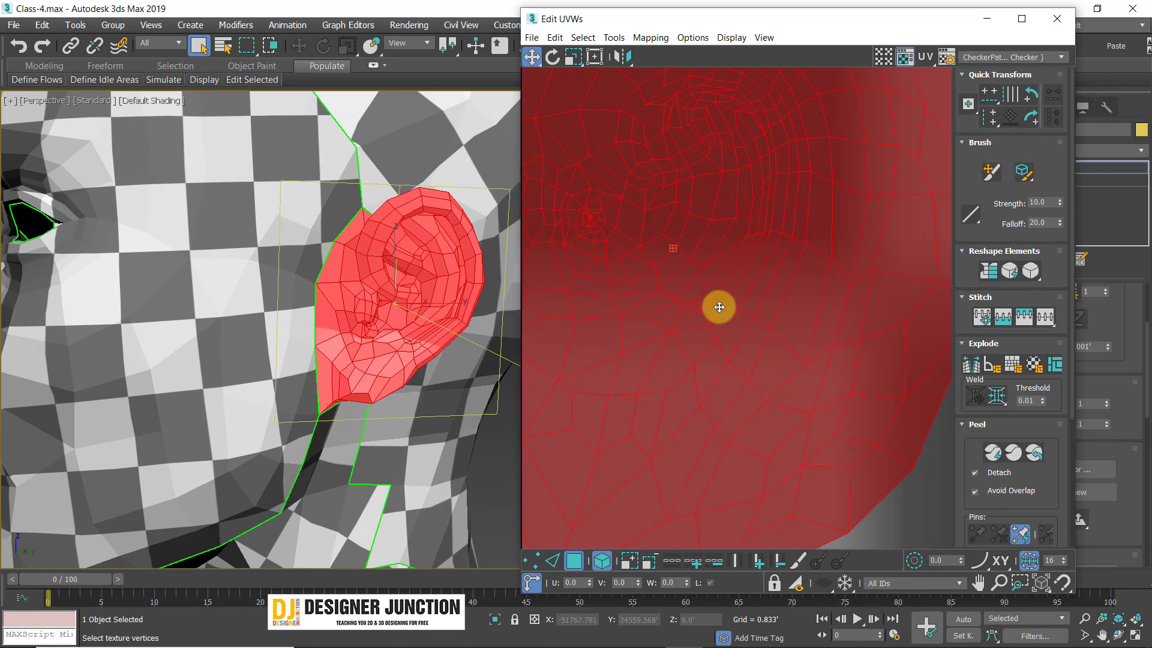
scroll(719, 308, "down", 15)
scroll(719, 307, "up", 3)
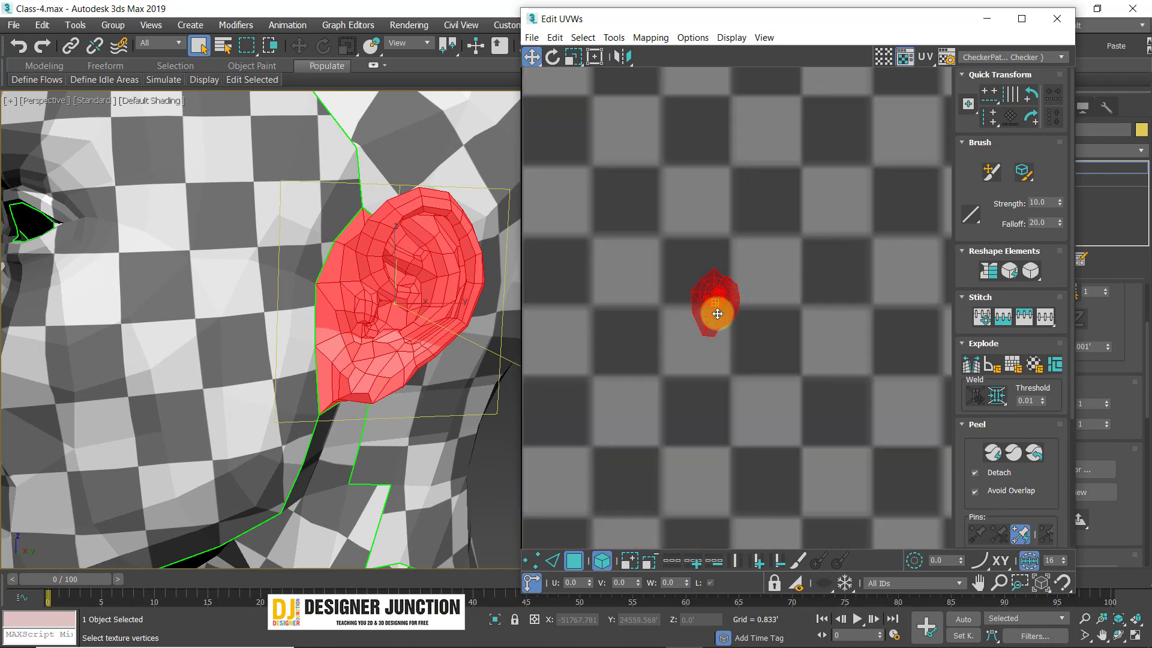
scroll(718, 314, "up", 6)
middle_click_drag(471, 291, 190, 294)
left_click(473, 324)
scroll(682, 242, "down", 3)
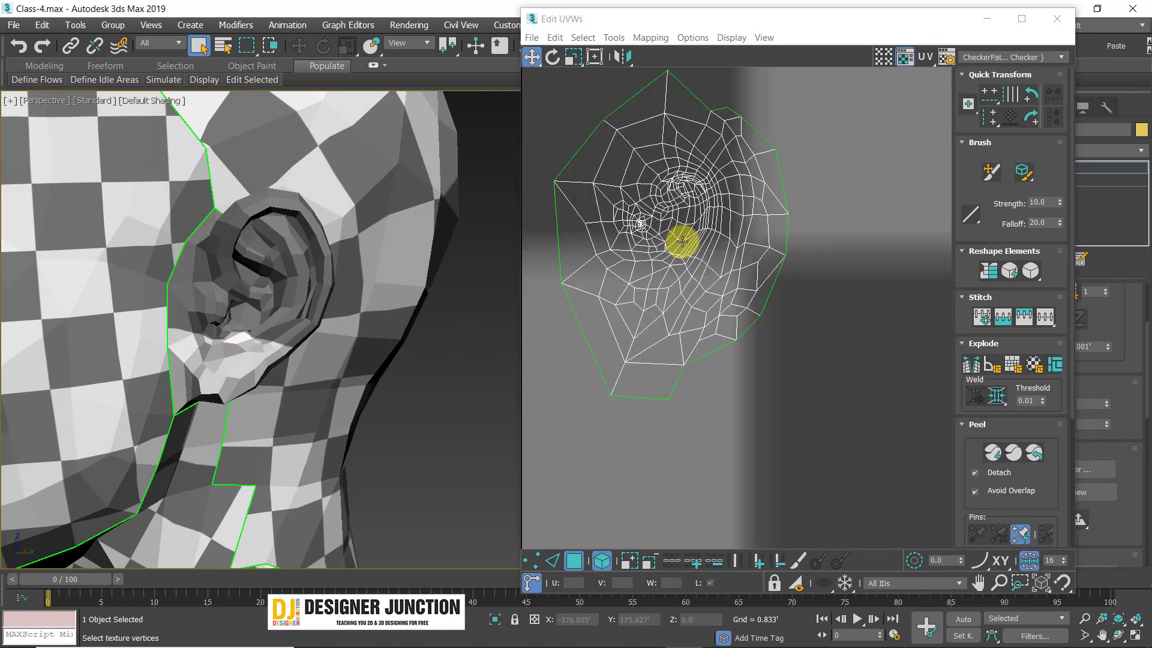
- Select the ear shell in the checker tile and relax it by polygon angles with 100 iterations and amount 0.1
scroll(682, 242, "up", 3)
scroll(672, 230, "down", 4)
left_click_drag(640, 155, 784, 346)
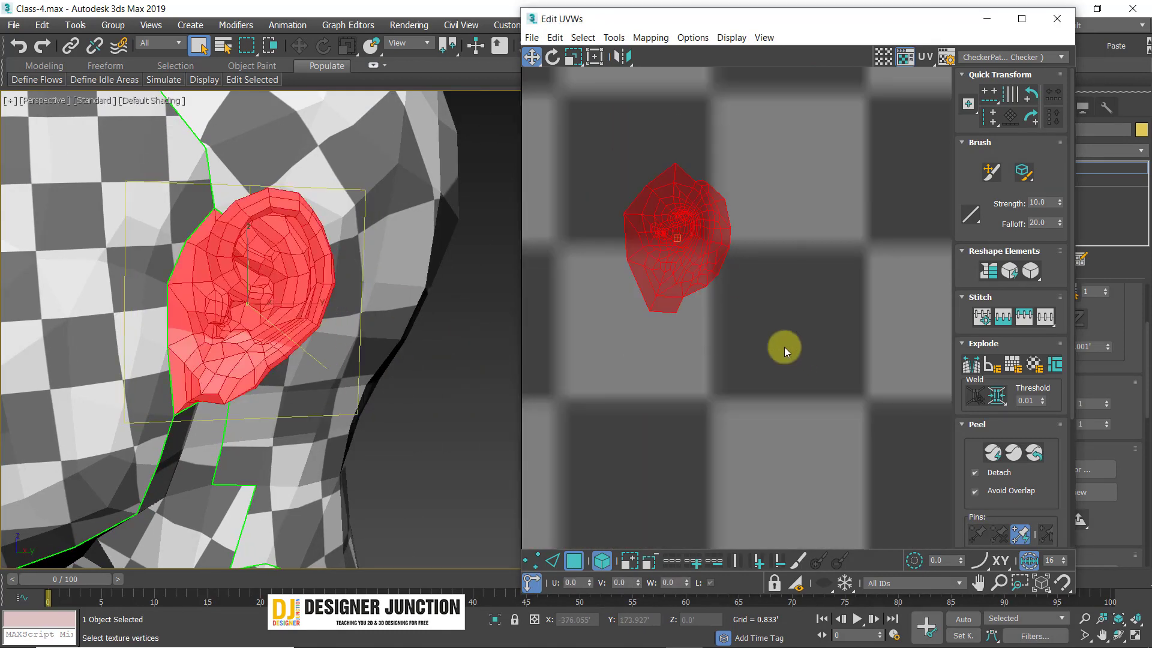
right_click(784, 347)
left_click(757, 351)
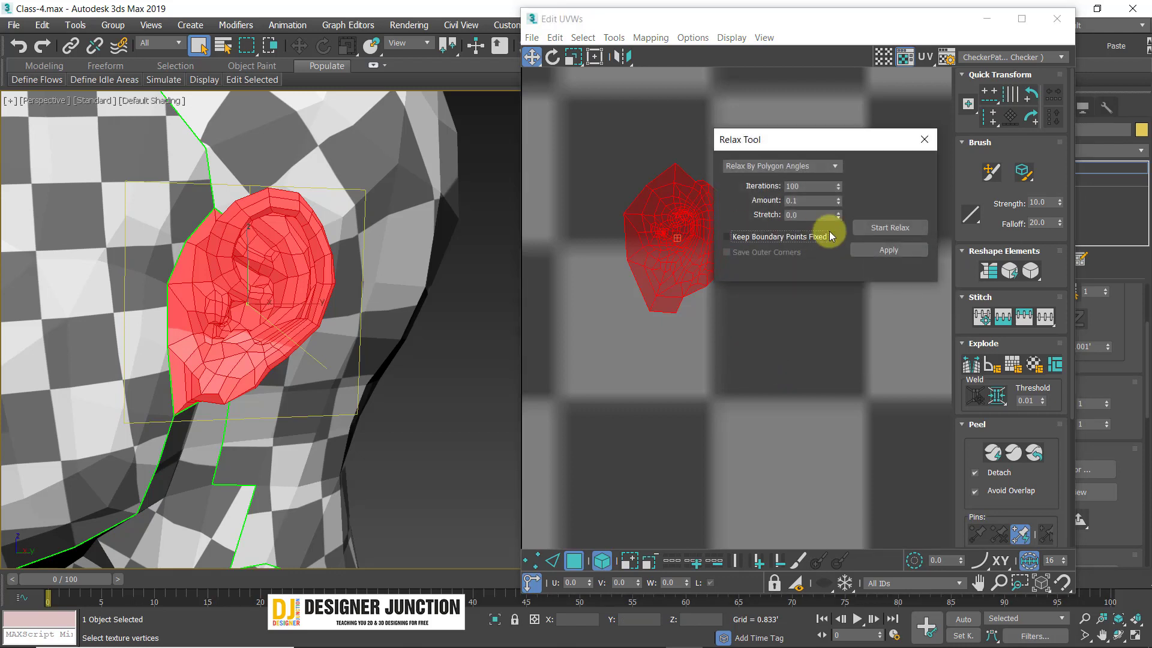
left_click(889, 230)
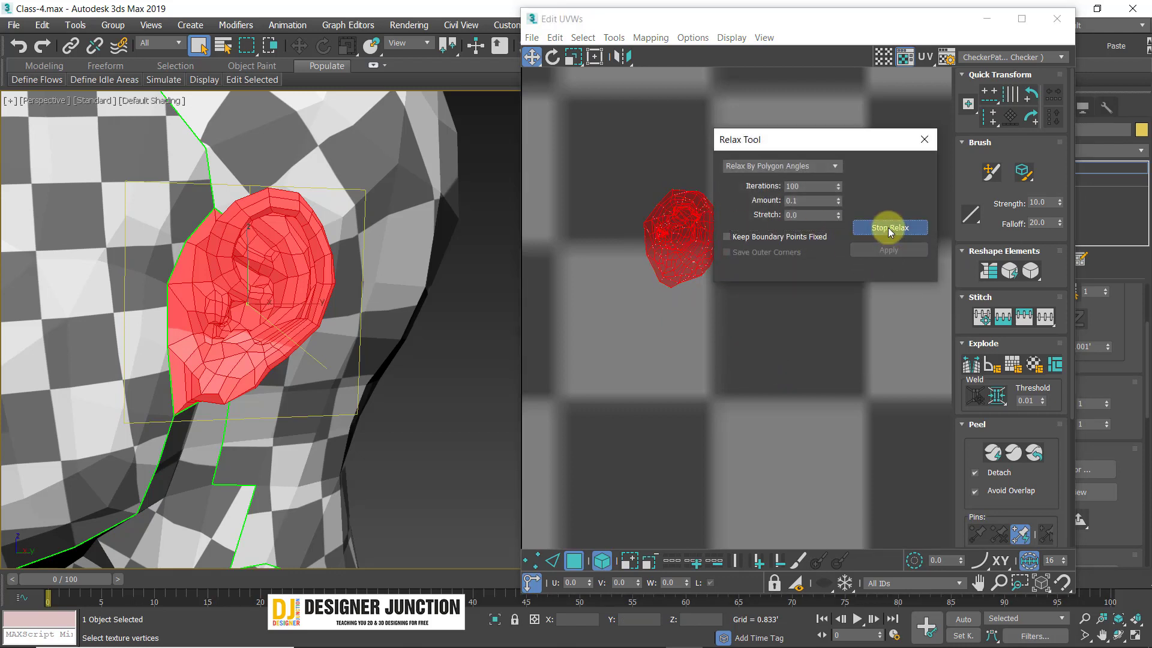
left_click(888, 230)
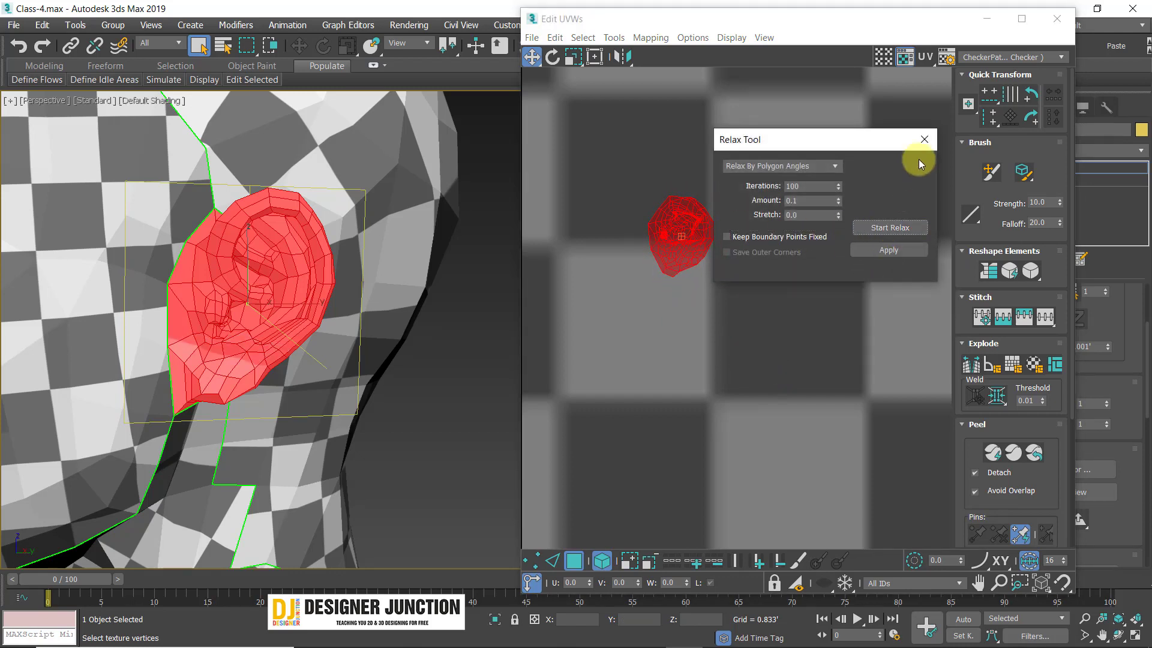
left_click(924, 139)
- Scale the relaxed ear shell up until it is larger than the checker tile, and clear the selection
scroll(690, 348, "down", 5)
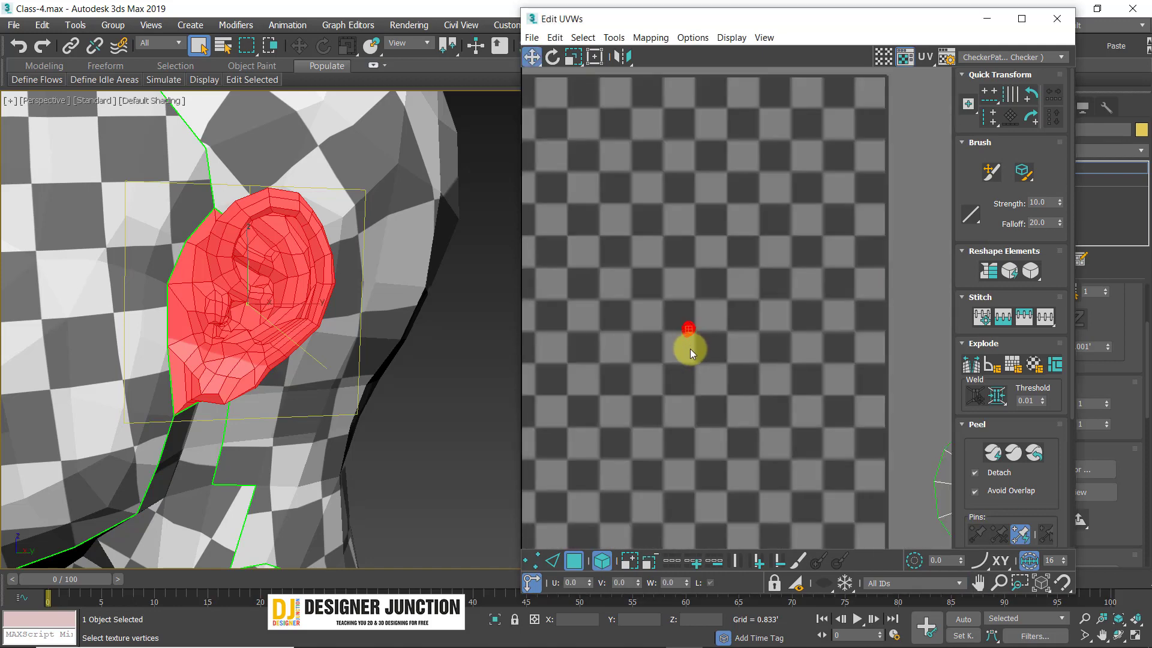
left_click(577, 60)
scroll(690, 329, "down", 3)
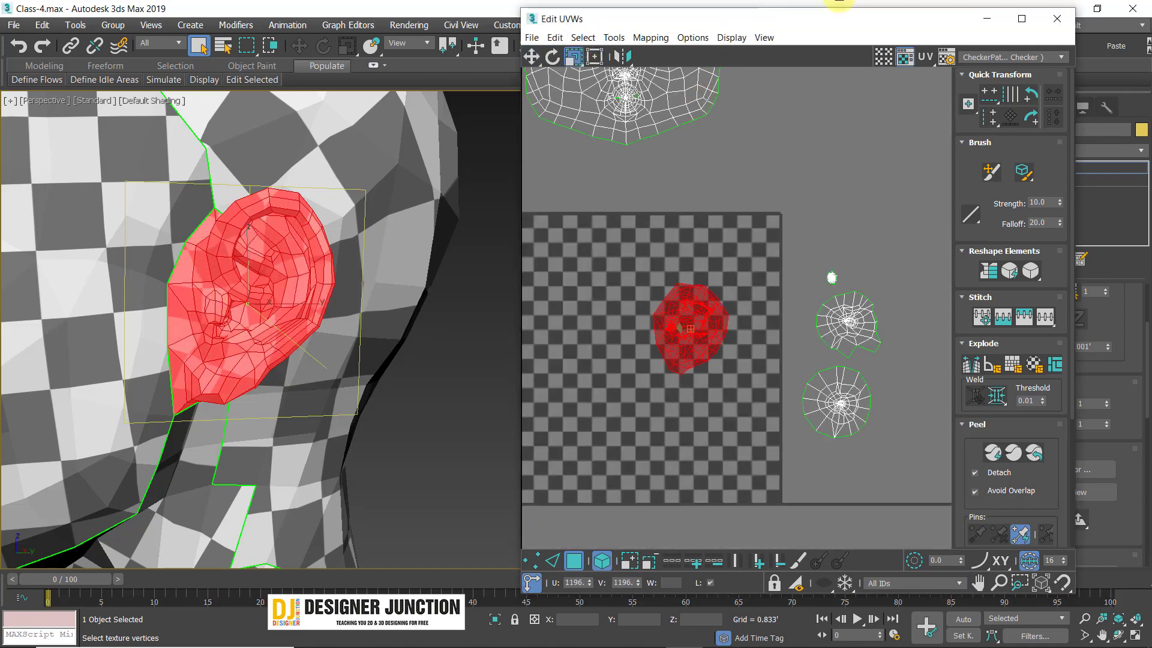
left_click_drag(690, 327, 711, 242)
left_click(807, 171)
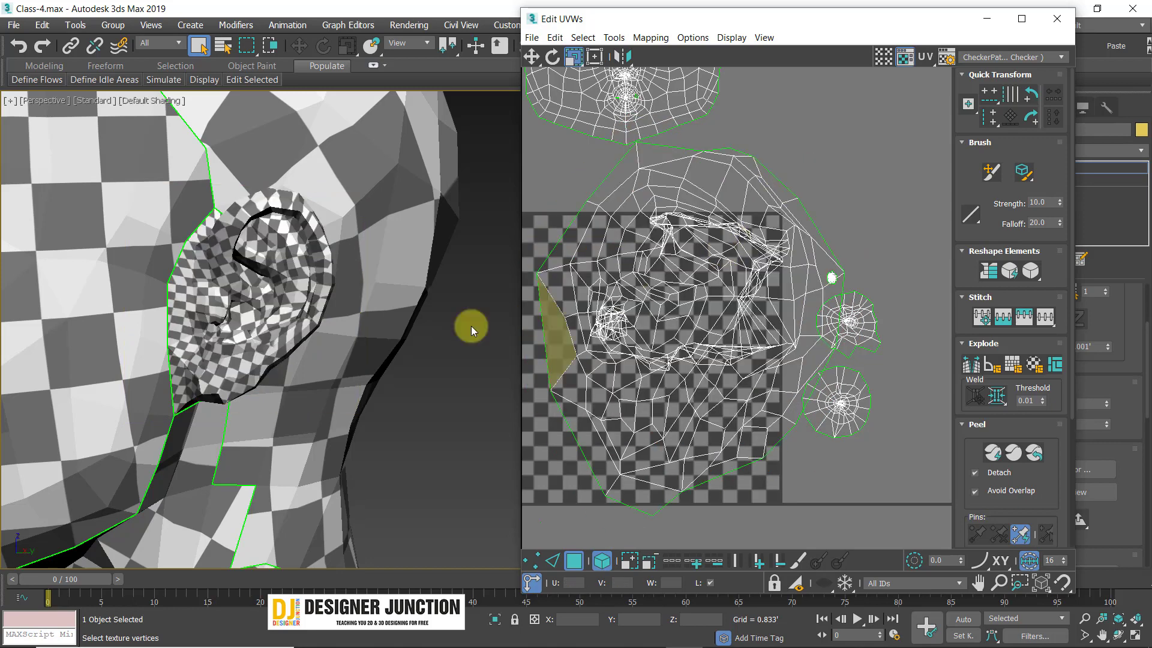
- Shift the enlarged ear shell over the checker tile, unfold it again with Reset Peel, and deselect it
scroll(228, 311, "up", 5)
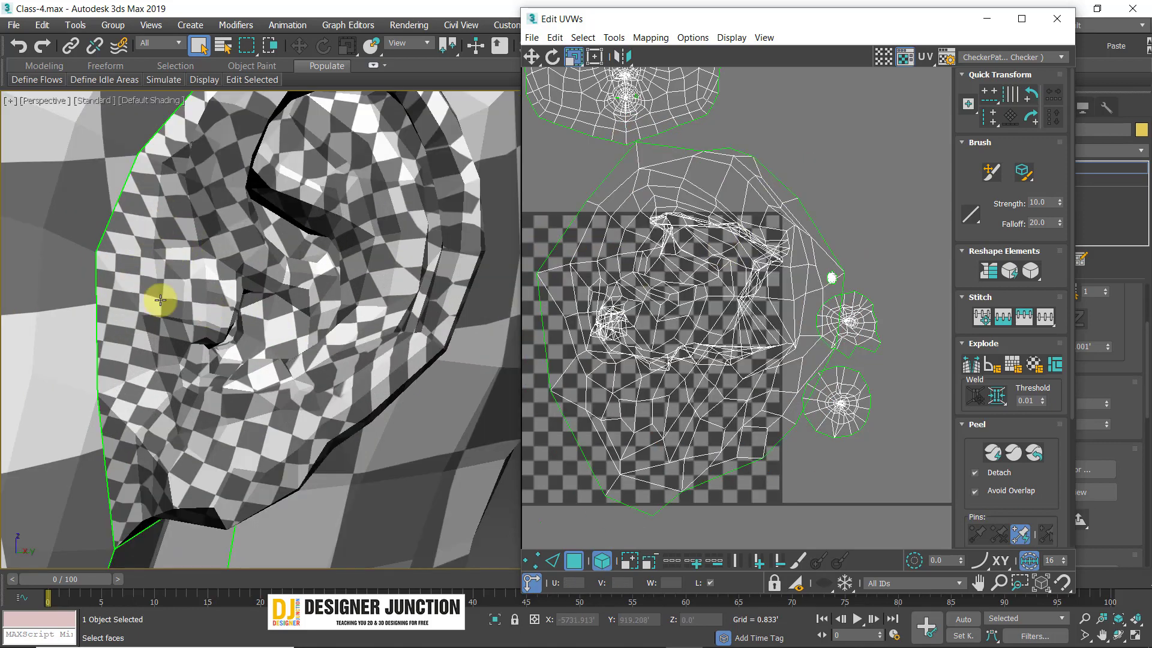
scroll(282, 261, "down", 4)
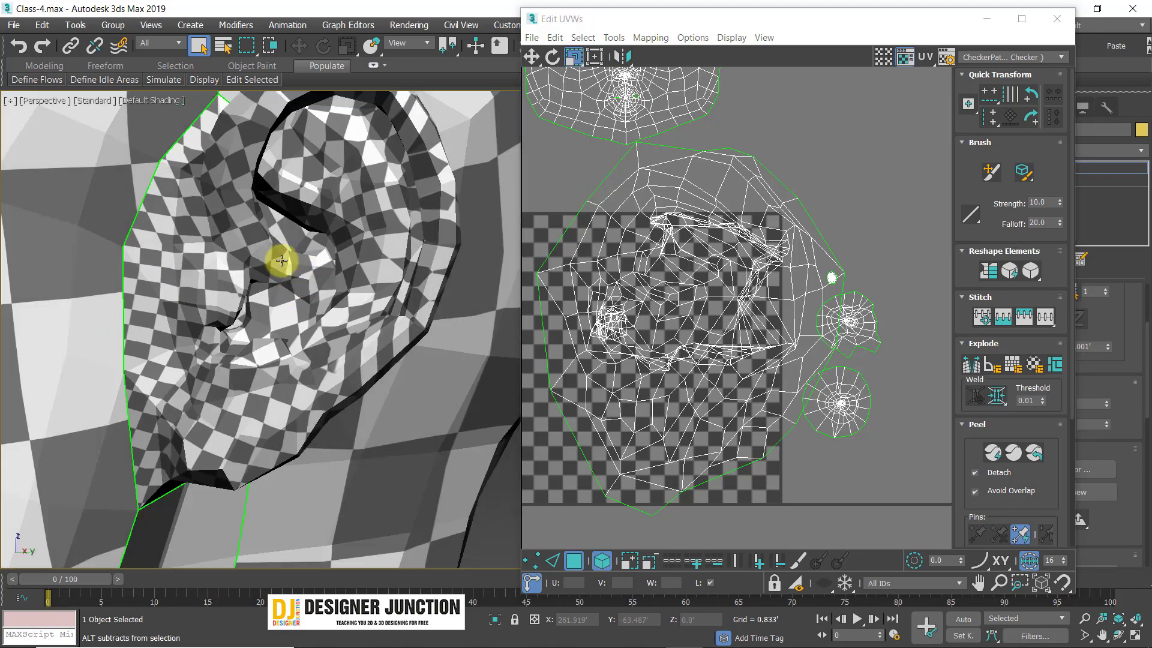
middle_click_drag(209, 326, 216, 285, "alt")
left_click(738, 266)
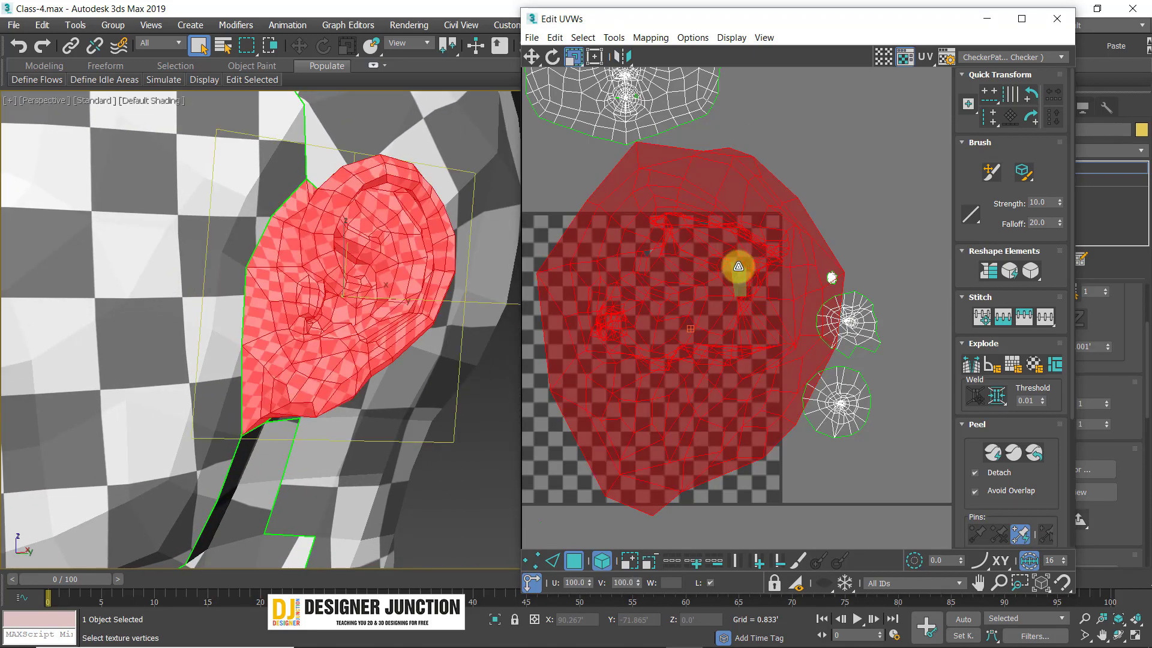
scroll(731, 282, "down", 3)
left_click(532, 56)
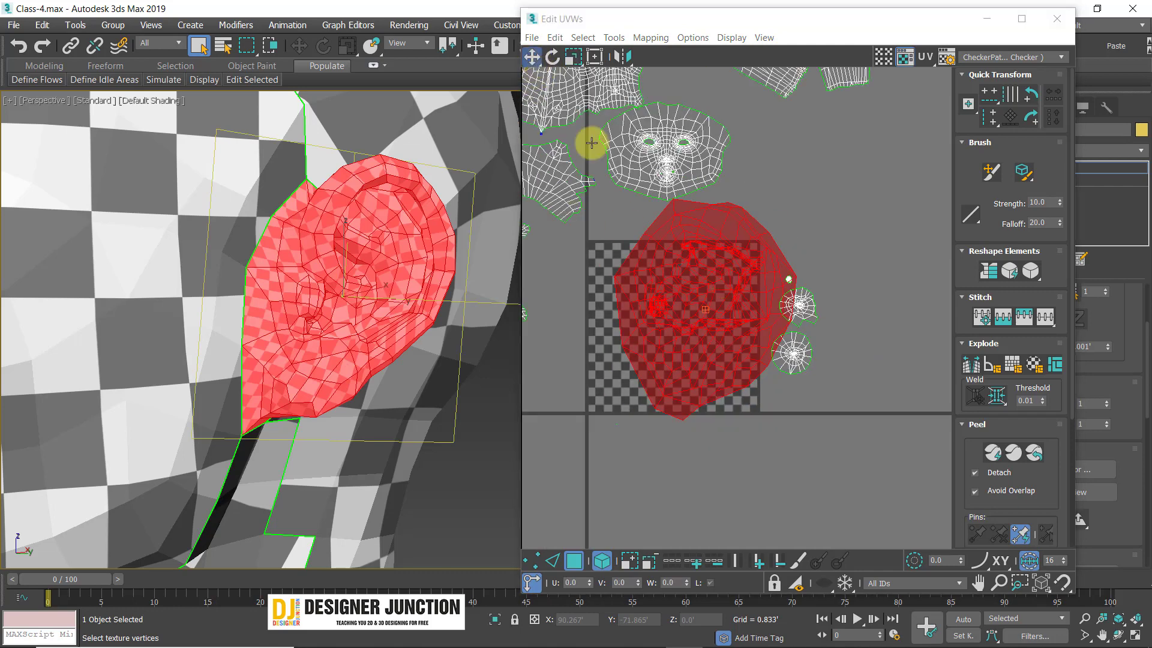
left_click_drag(708, 246, 651, 285)
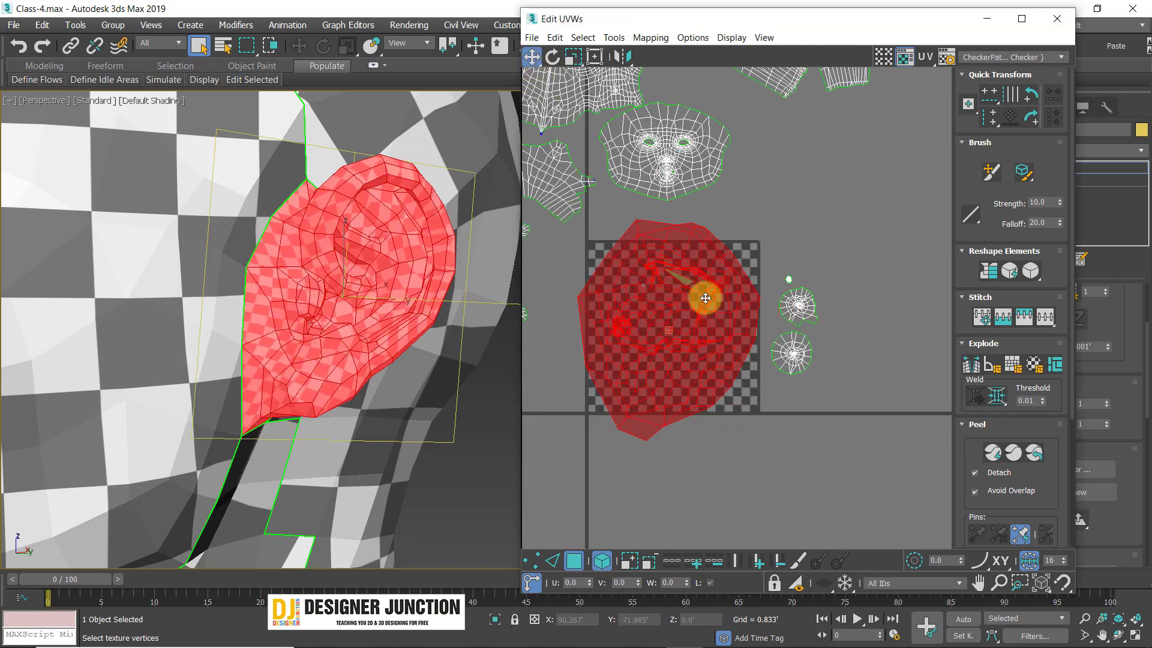
left_click(1034, 453)
left_click(848, 221)
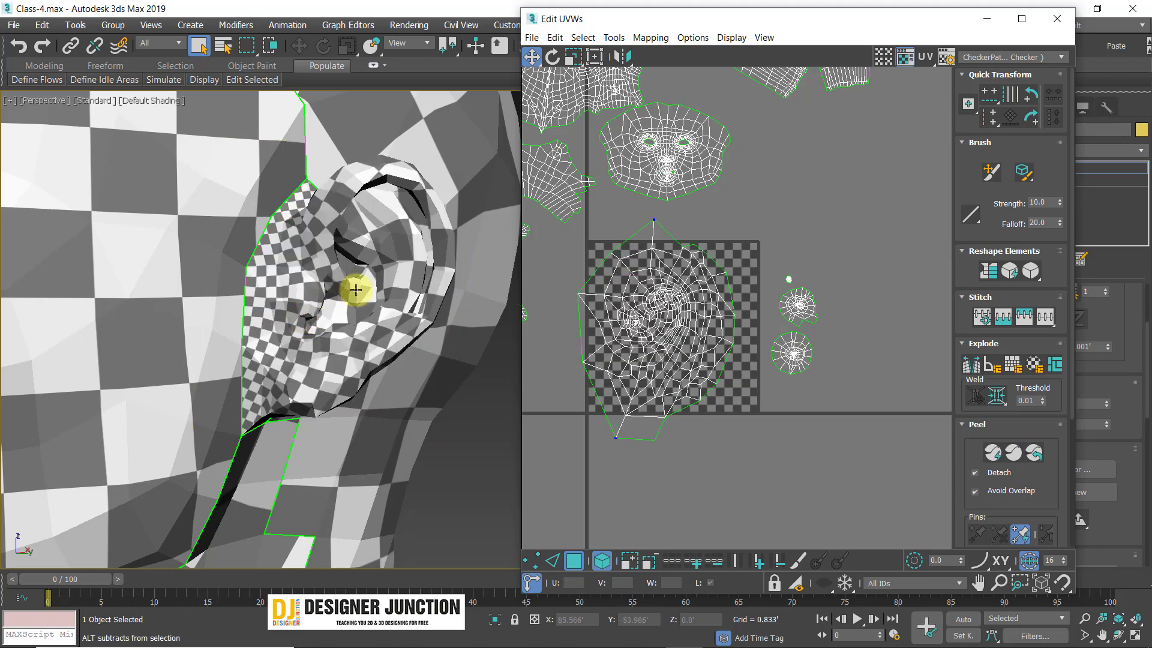
- Examine the checker pattern on the outer ear and compare its square size with the adjoining head surface
middle_click_drag(424, 288, 319, 290, "alt")
scroll(172, 323, "up", 3)
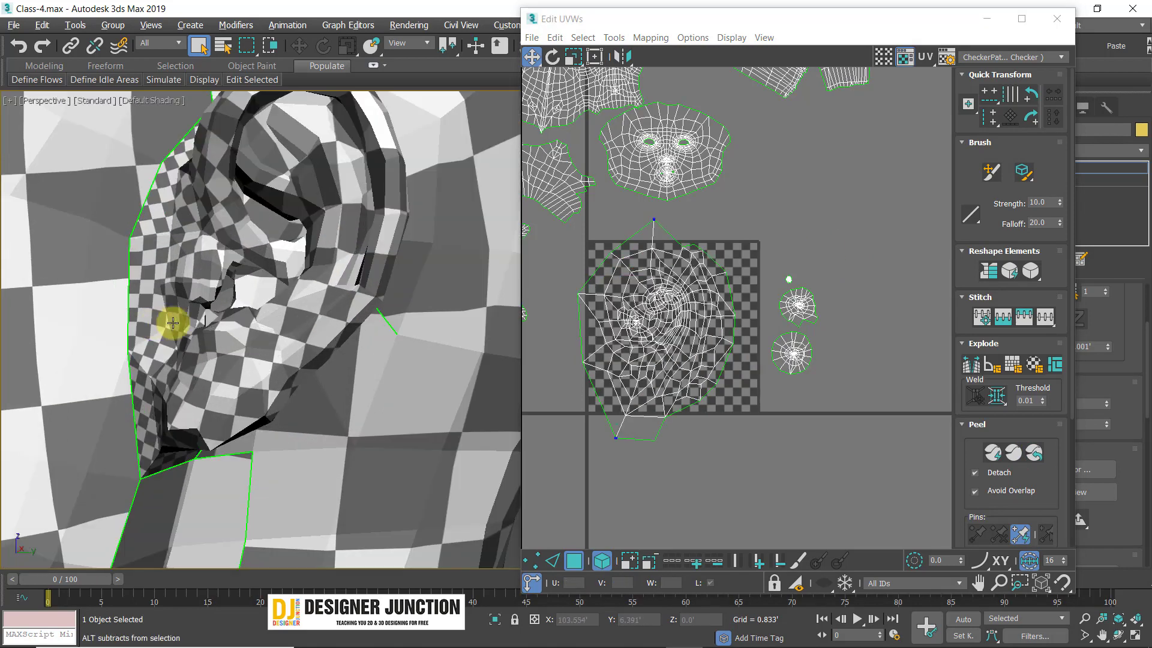
middle_click_drag(172, 324, 288, 290, "alt")
scroll(289, 291, "up", 3)
scroll(334, 307, "up", 2)
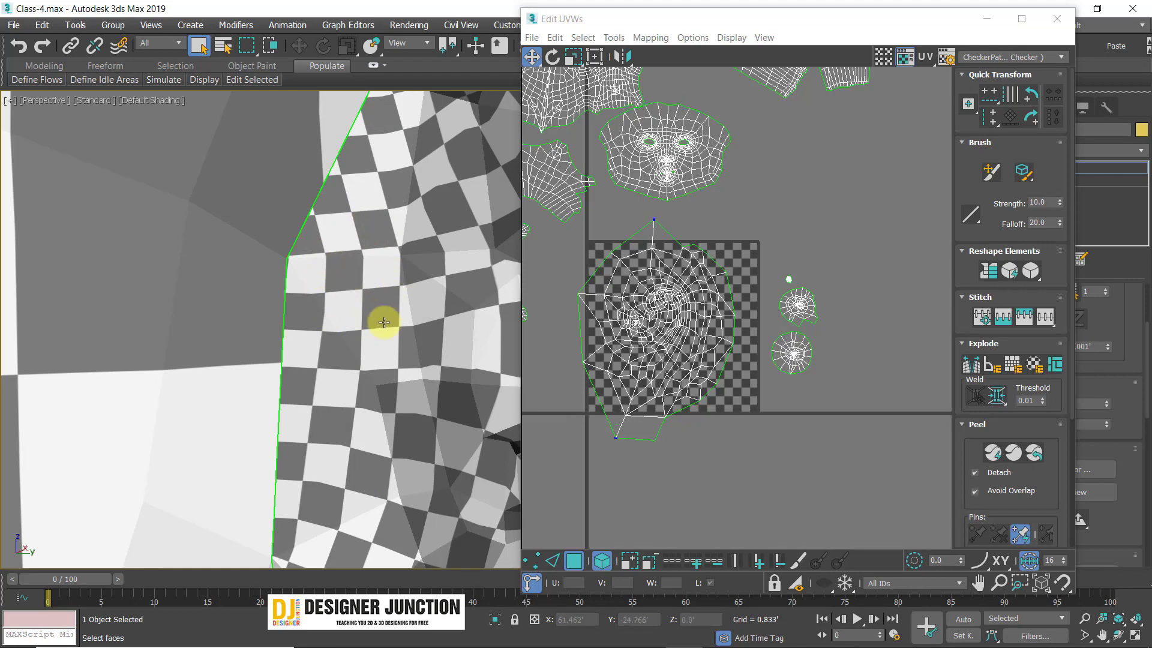
scroll(232, 288, "down", 4)
scroll(314, 309, "down", 4)
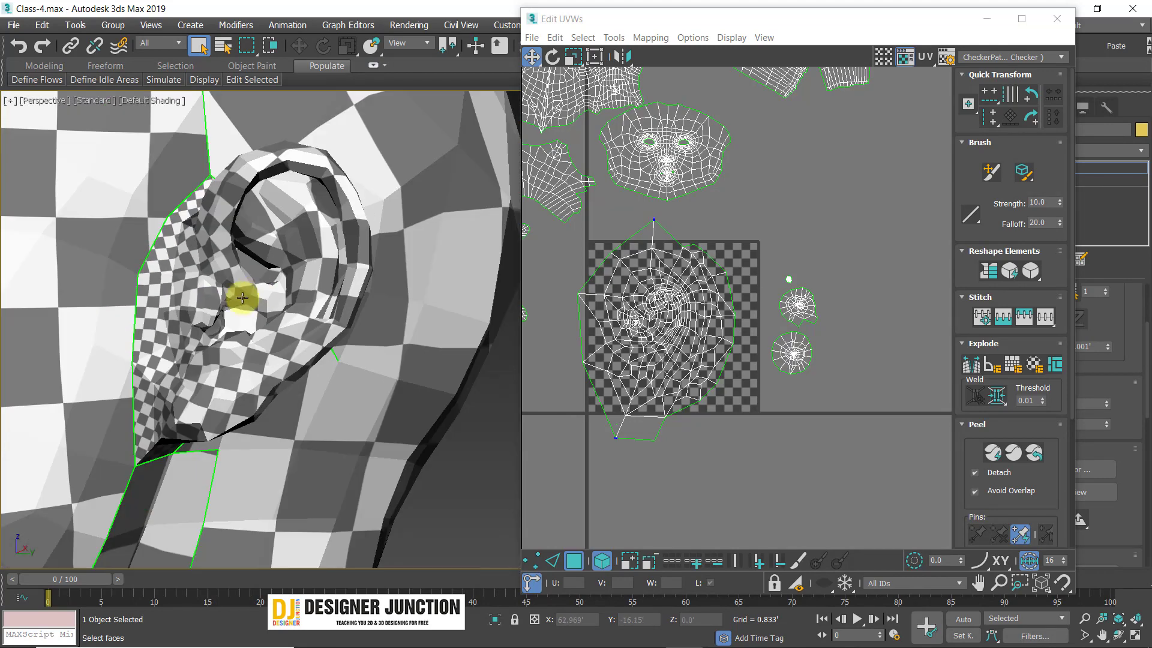
middle_click_drag(291, 278, 271, 289, "alt")
middle_click_drag(129, 299, 284, 314)
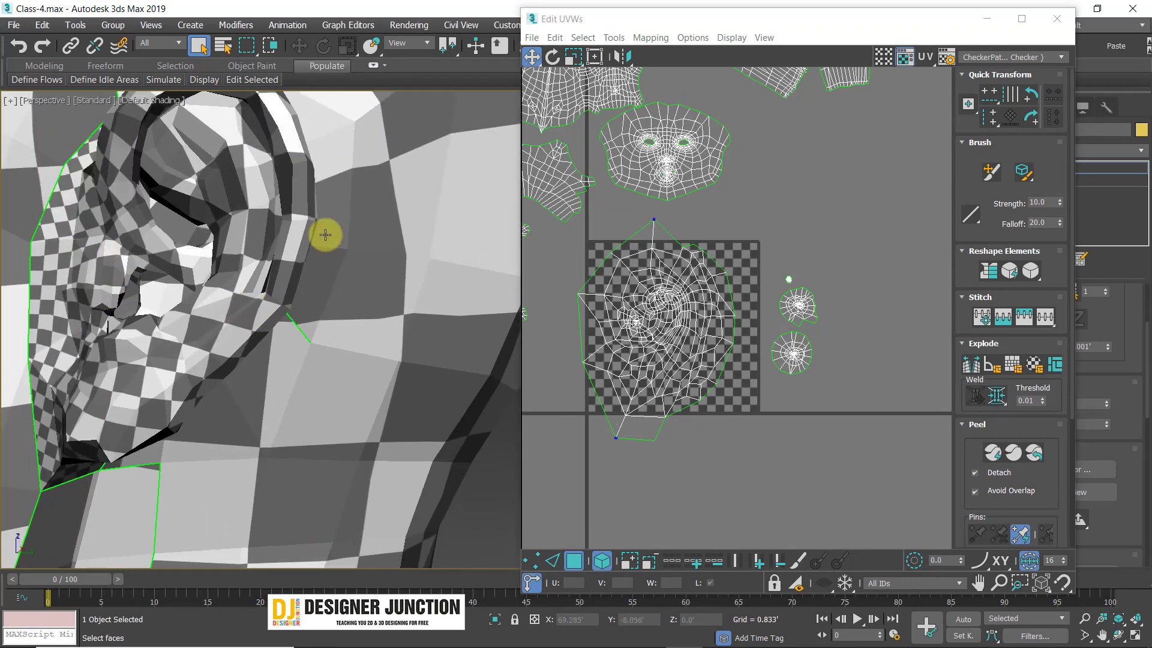
scroll(290, 230, "up", 6)
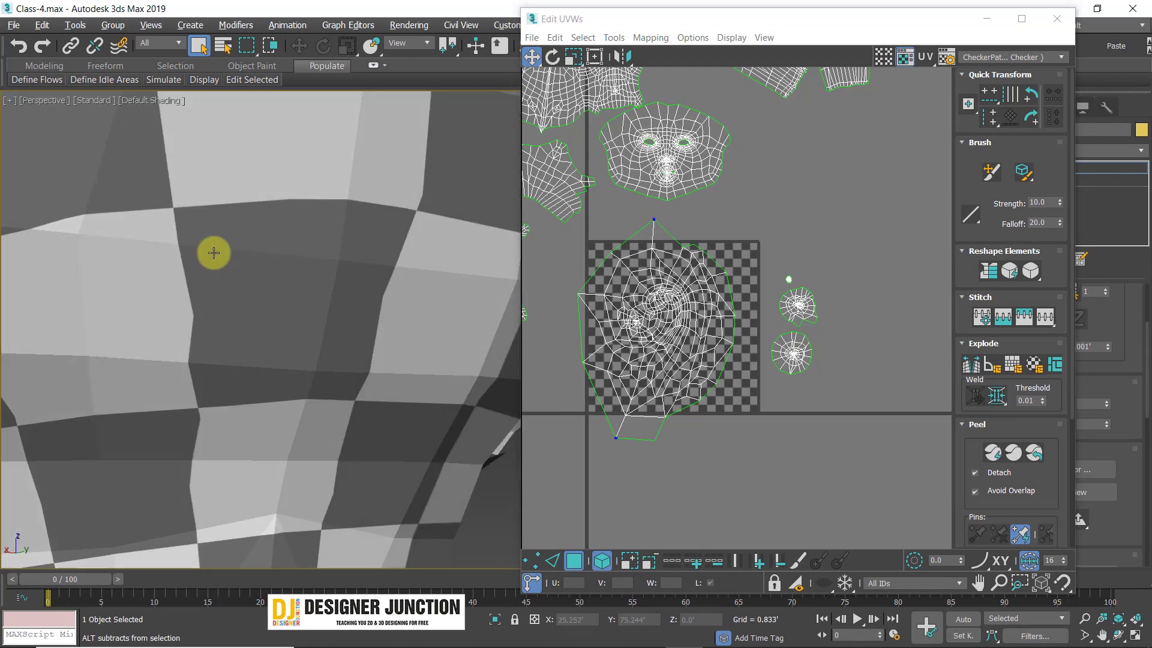
- Examine the checker squares across the back of the head, the neck and the upper back
scroll(77, 243, "down", 5)
scroll(154, 257, "up", 3)
middle_click_drag(198, 244, 217, 180, "alt")
scroll(154, 257, "down", 1)
middle_click_drag(217, 180, 223, 117)
middle_click_drag(251, 375, 295, 206)
scroll(226, 334, "down", 6)
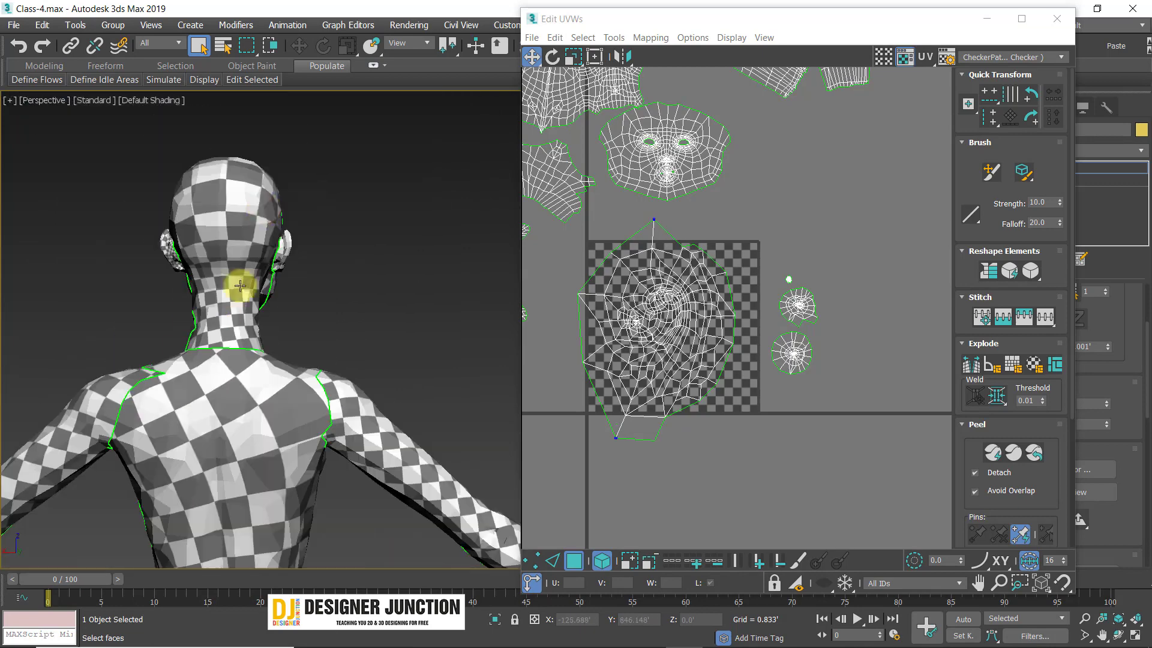
middle_click_drag(210, 181, 241, 281)
scroll(240, 281, "up", 2)
scroll(240, 282, "up", 4)
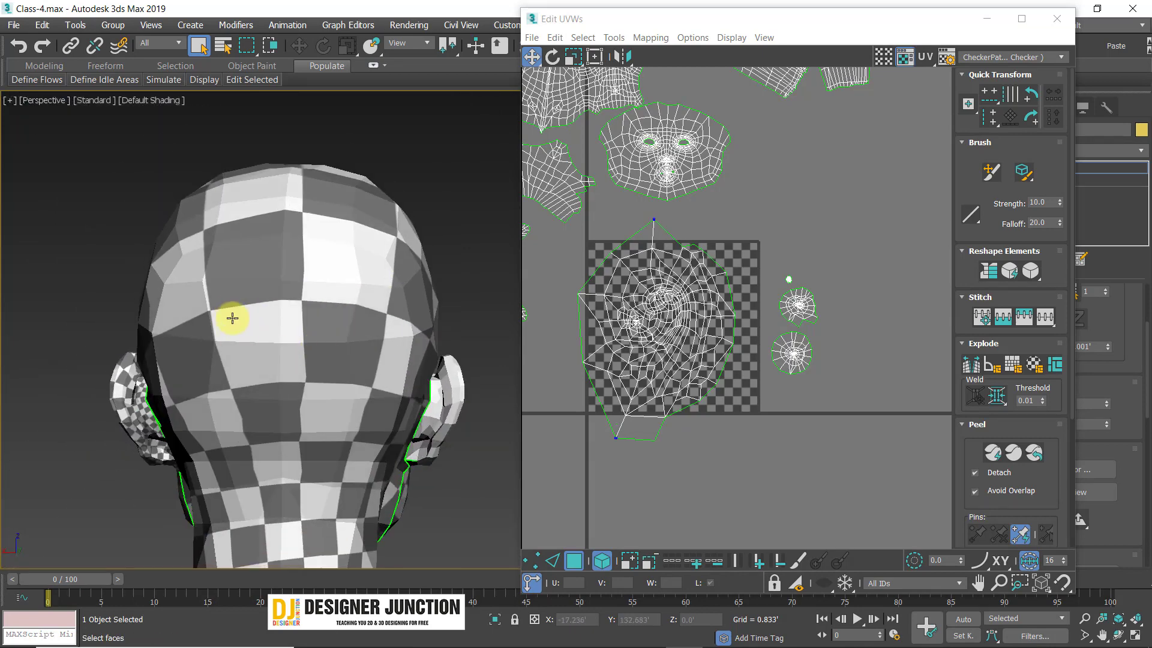
scroll(288, 257, "down", 5)
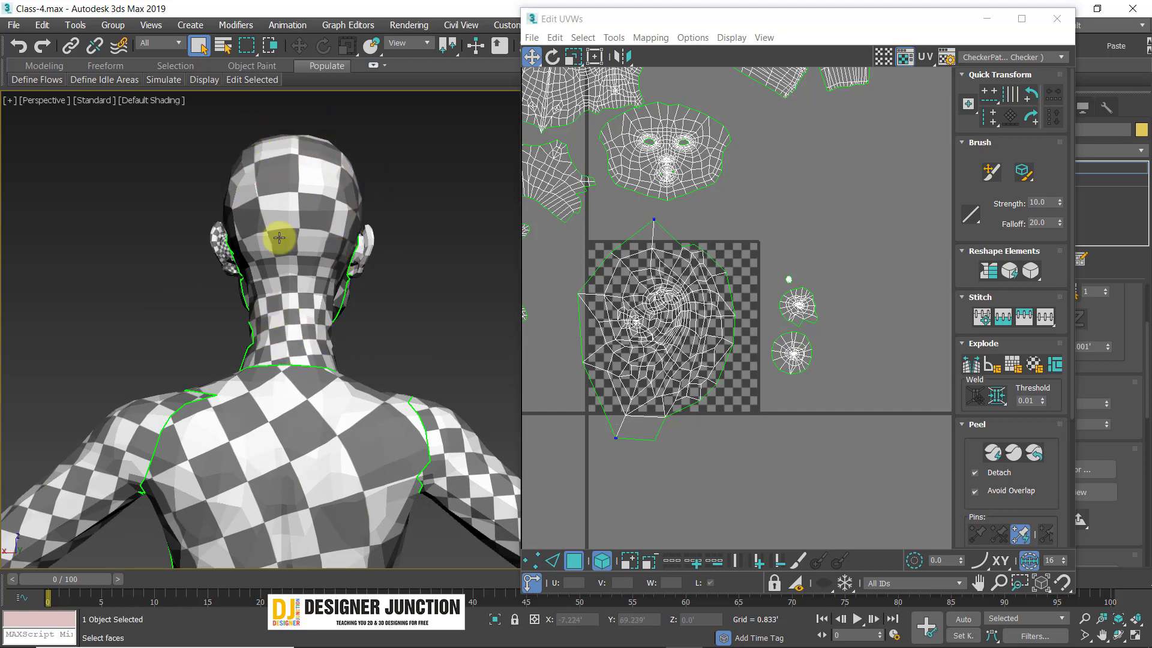
scroll(280, 239, "up", 3)
middle_click_drag(289, 274, 312, 280, "alt")
scroll(236, 278, "up", 2)
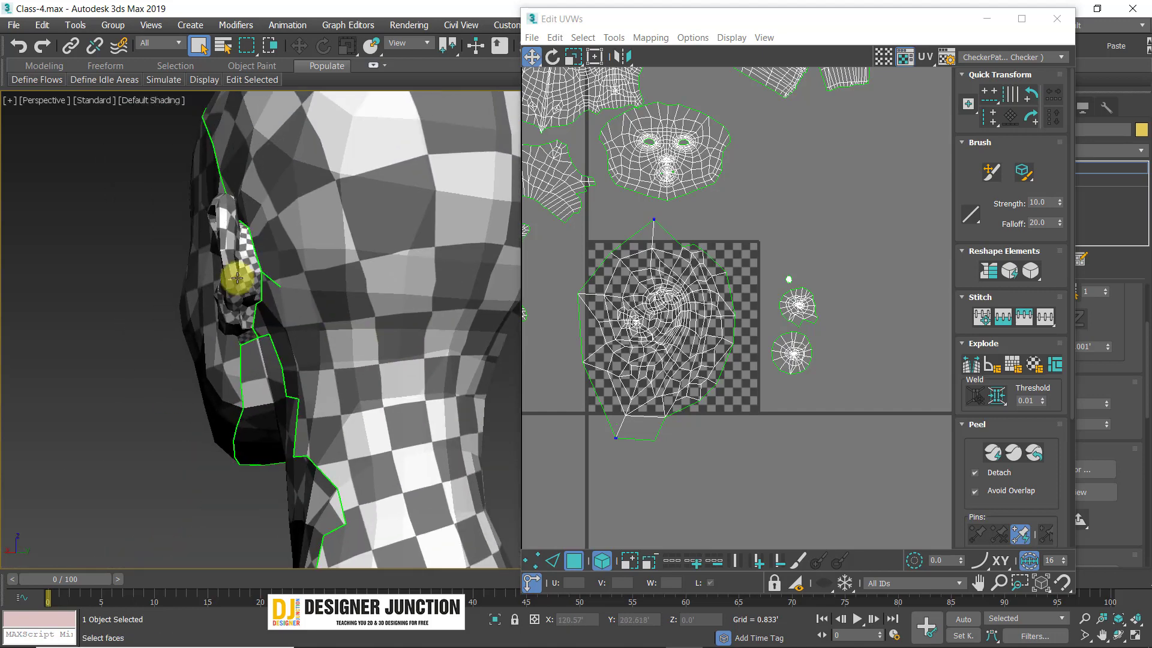
middle_click_drag(236, 278, 271, 346, "alt")
scroll(250, 318, "down", 5)
scroll(272, 347, "up", 3)
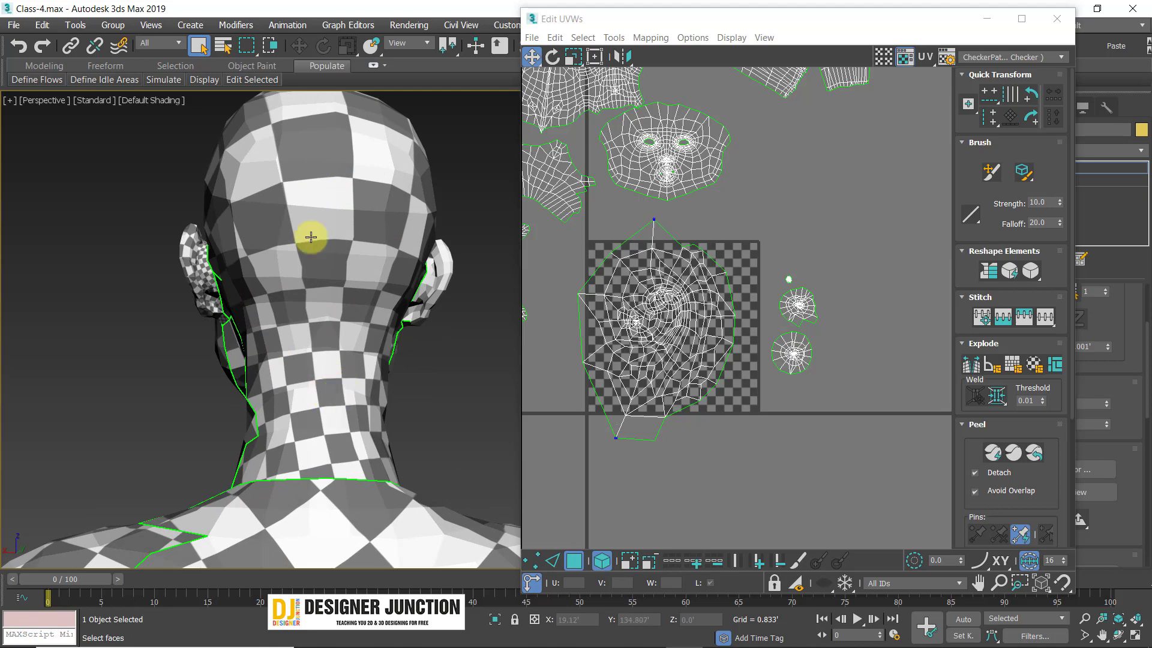
- Examine the checker distortion in the inner folds and along the rim of the ear
middle_click_drag(306, 294, 390, 305, "alt")
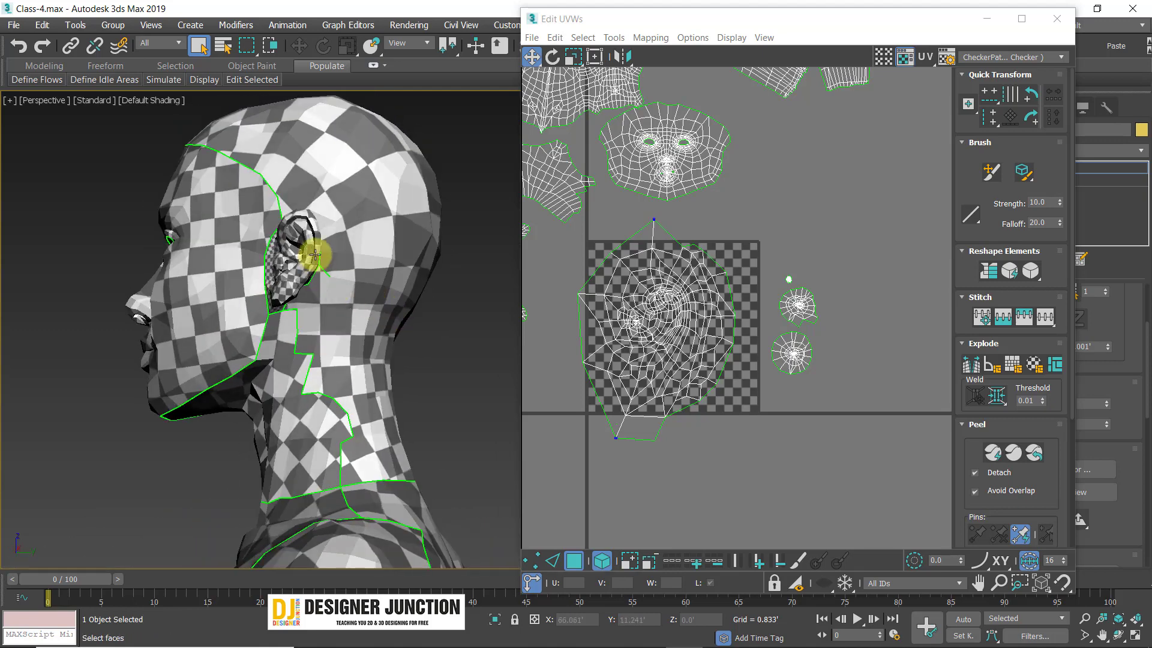
scroll(313, 255, "up", 5)
middle_click_drag(318, 258, 448, 232, "alt")
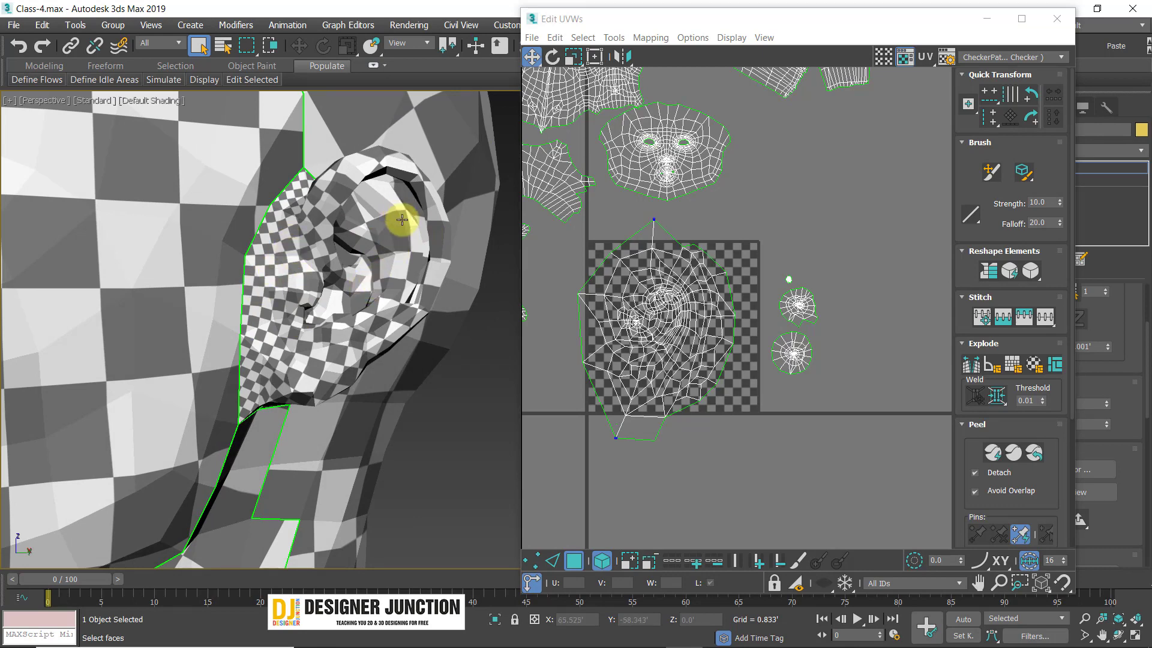
scroll(401, 220, "up", 3)
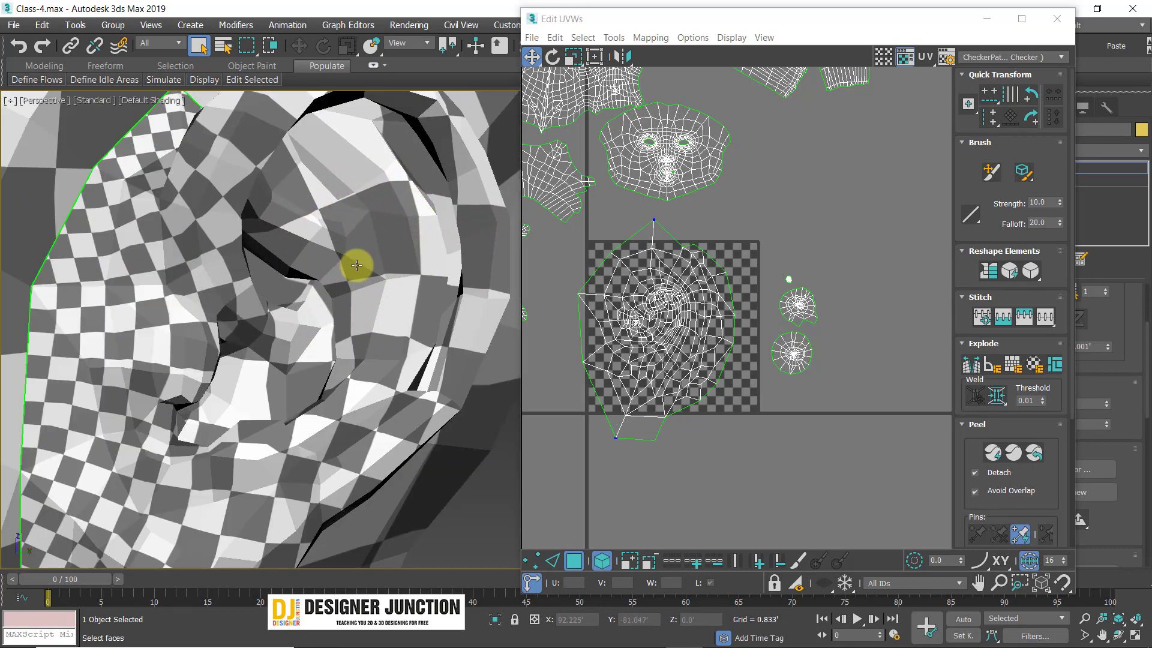
scroll(384, 252, "down", 3)
scroll(386, 324, "up", 3)
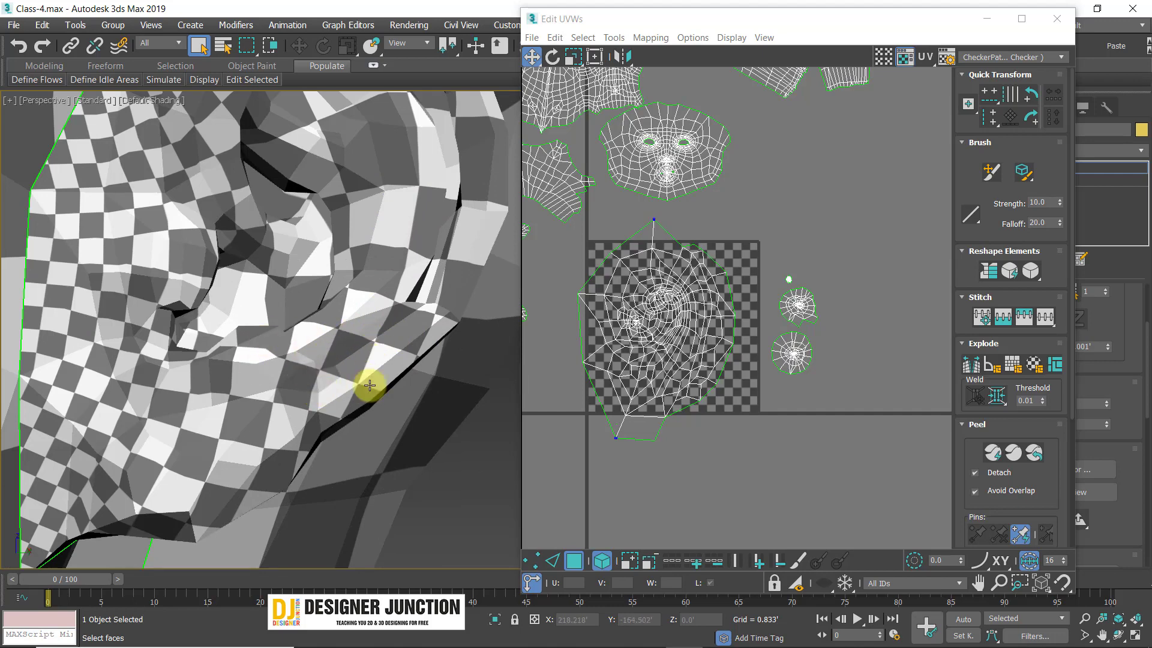
scroll(417, 307, "down", 2)
middle_click_drag(370, 276, 294, 268, "alt")
- Examine the checker pattern and the seam behind the ear where it meets the head
scroll(223, 287, "down", 5)
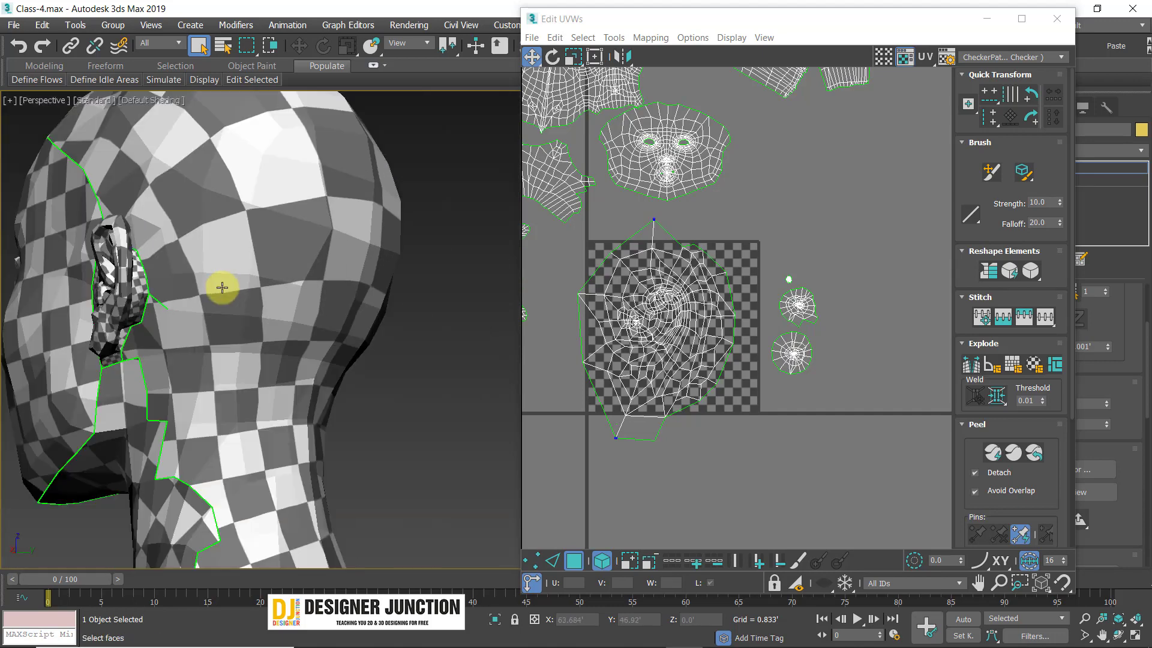
middle_click_drag(168, 285, 186, 270)
scroll(232, 251, "up", 3)
middle_click_drag(186, 270, 144, 320)
scroll(245, 337, "up", 1)
scroll(204, 299, "up", 3)
middle_click_drag(144, 320, 348, 298)
middle_click_drag(34, 194, 137, 228, "alt")
scroll(138, 268, "down", 3)
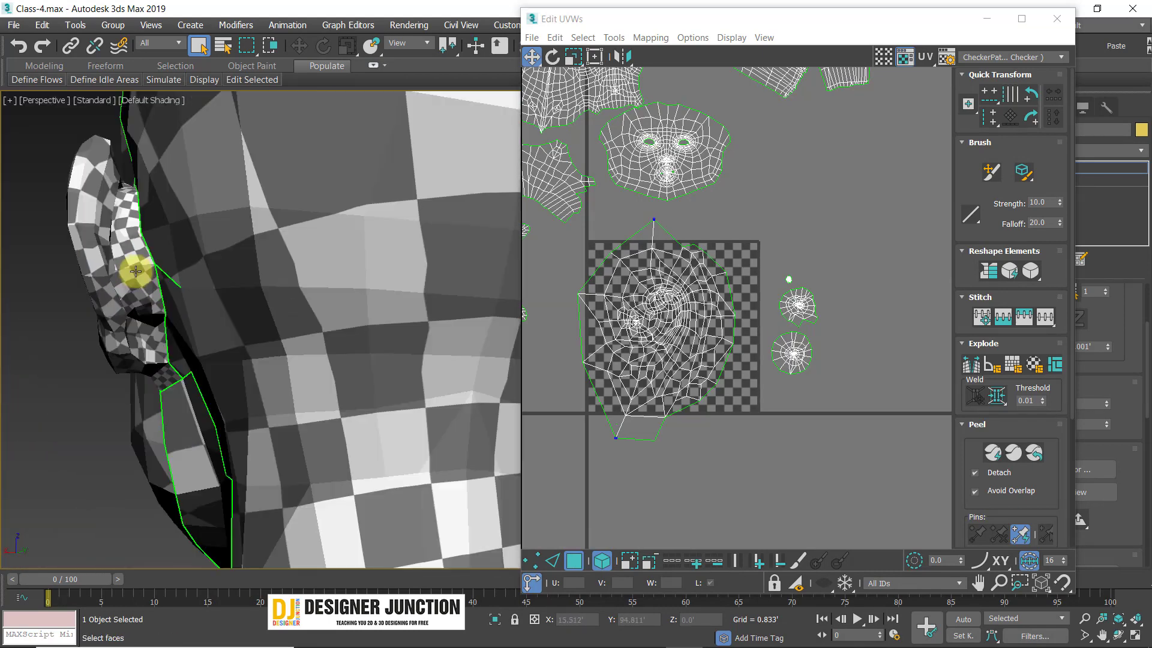
scroll(113, 232, "up", 4)
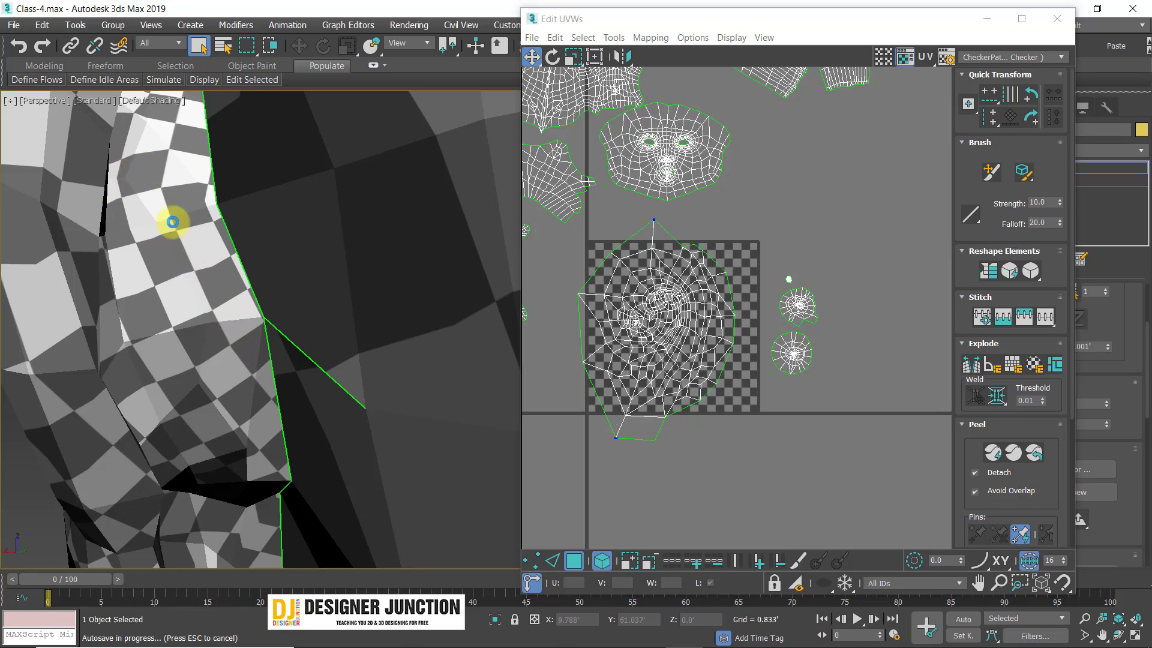
scroll(173, 221, "down", 2)
middle_click_drag(199, 240, 273, 306)
- Select the ear shell to check which faces it covers on the model, deselect it, and compare the ear with the cheek
left_click(636, 314)
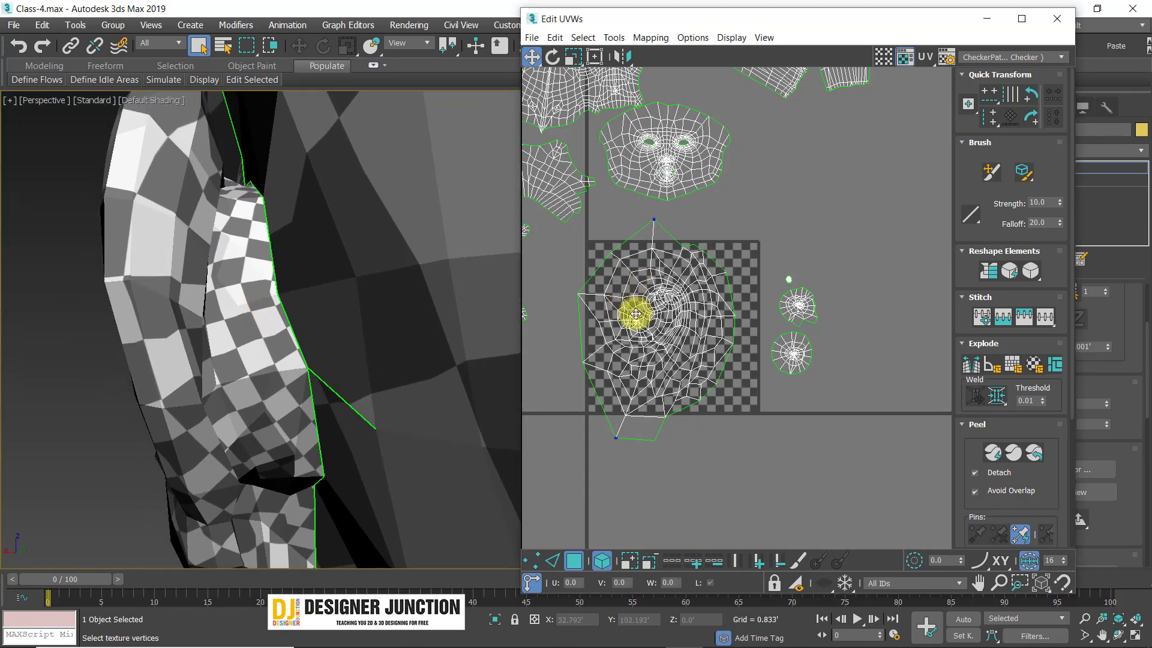
left_click(636, 313)
scroll(283, 350, "down", 4)
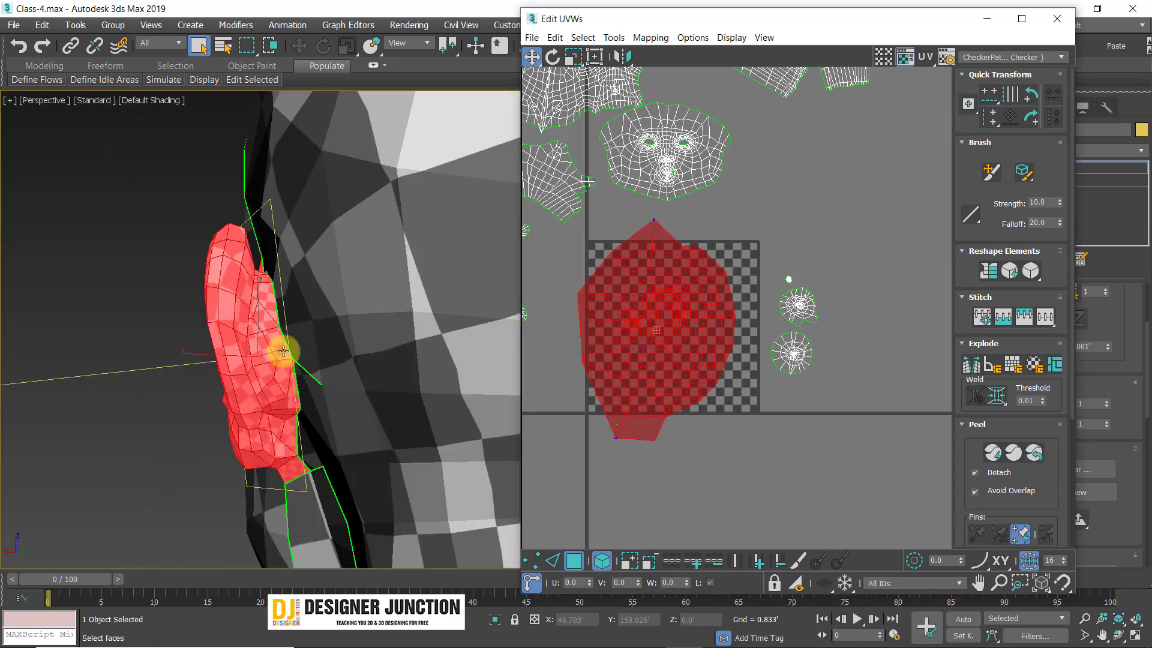
left_click(201, 261)
middle_click_drag(276, 309, 465, 318, "alt")
middle_click_drag(465, 318, 133, 288)
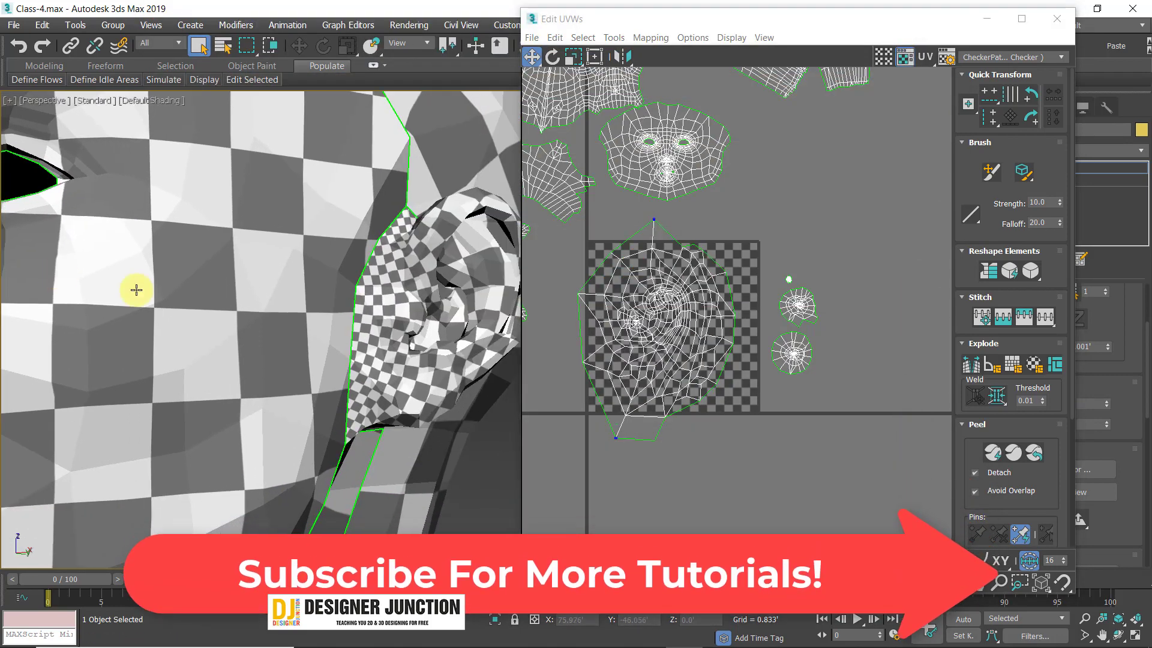
- Move the large ear shell off the checker tile into the empty space beyond the small shells, and clear the selection
left_click(671, 330)
scroll(671, 330, "down", 3)
left_click_drag(671, 329, 847, 243)
left_click(795, 357)
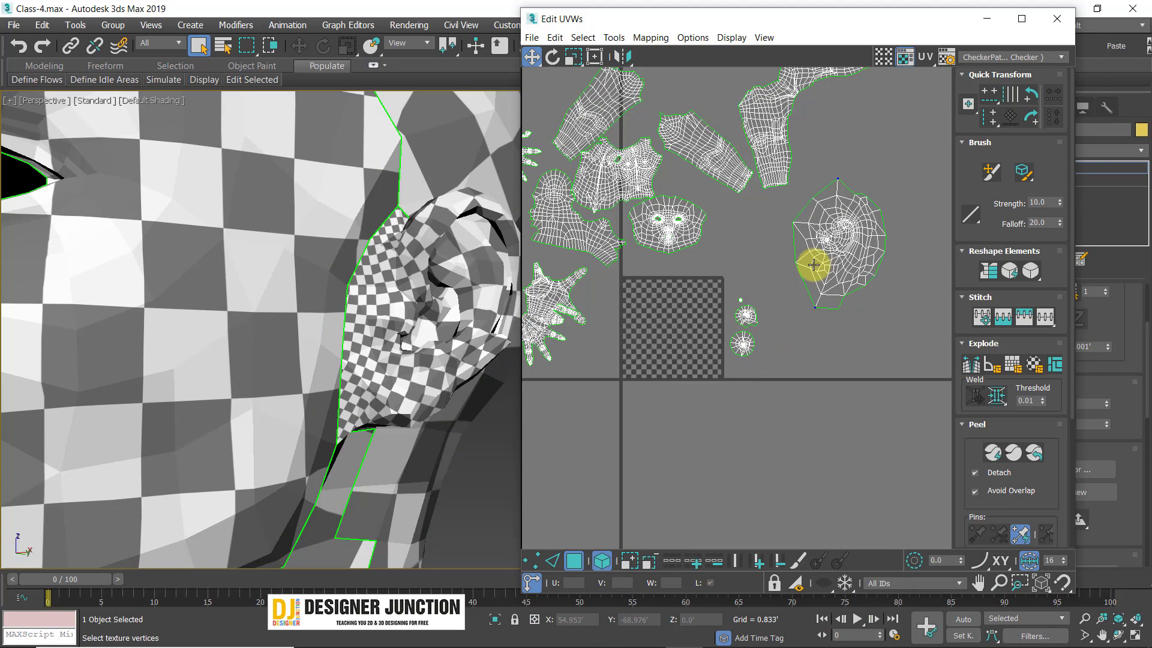
left_click(832, 218)
left_click(851, 401)
scroll(729, 324, "up", 4)
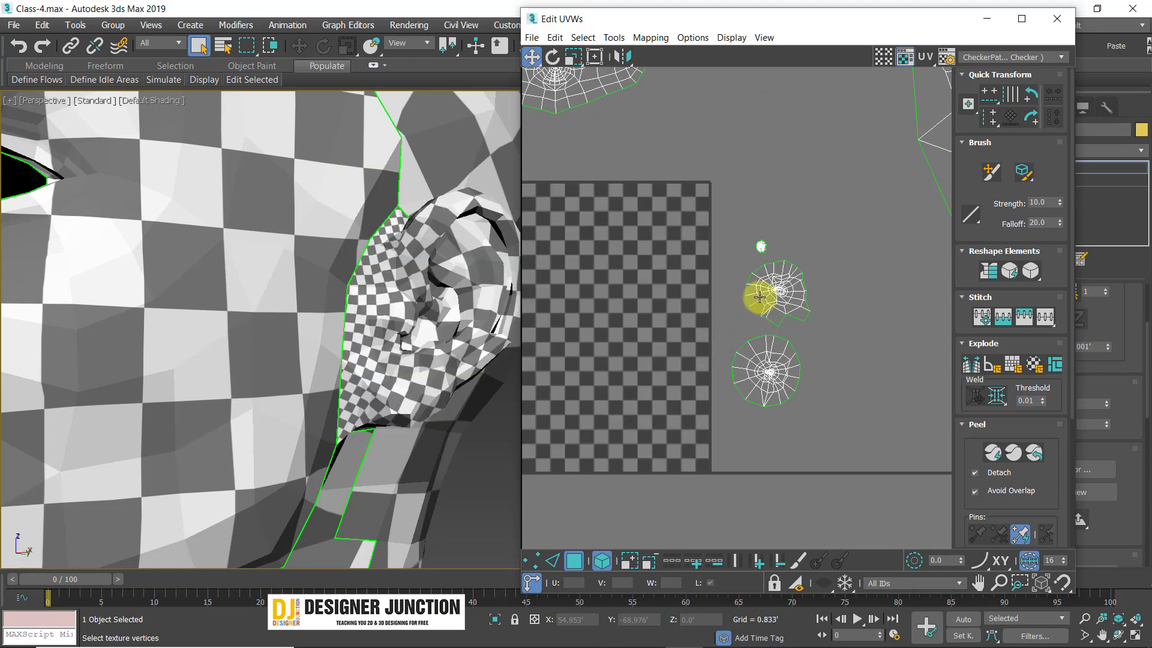
- Move the foot shell from beside the small shells onto the checker tile and clear the selection
left_click(787, 299)
left_click_drag(779, 298, 587, 294)
scroll(616, 312, "down", 3)
middle_click_drag(616, 312, 738, 284)
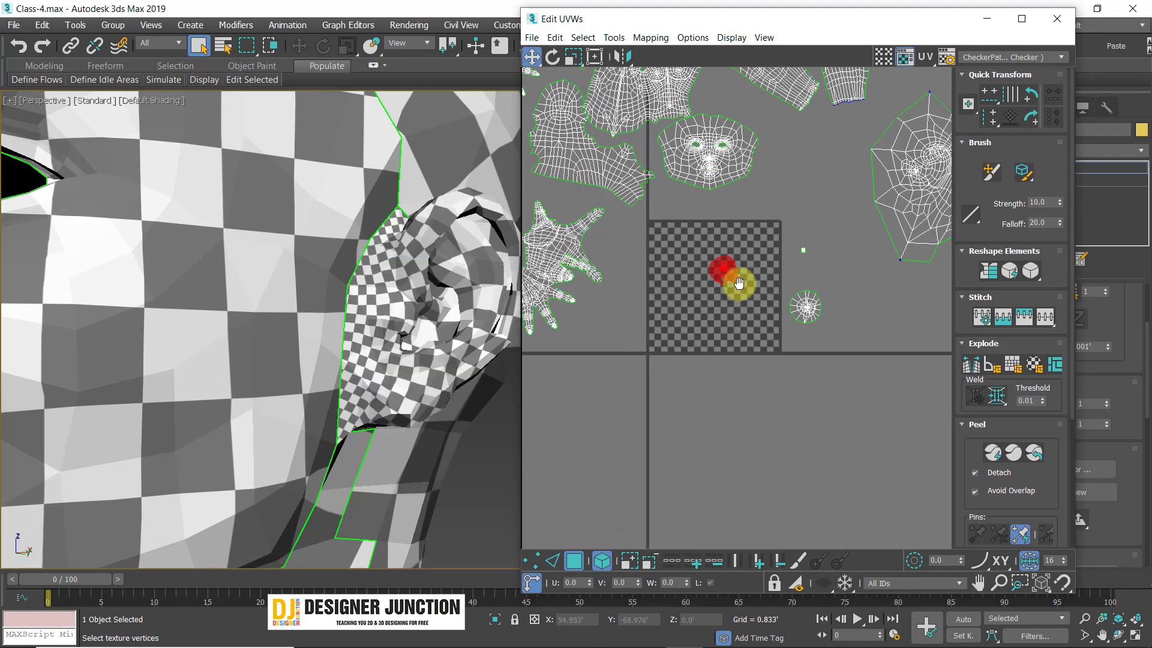
scroll(722, 284, "down", 2)
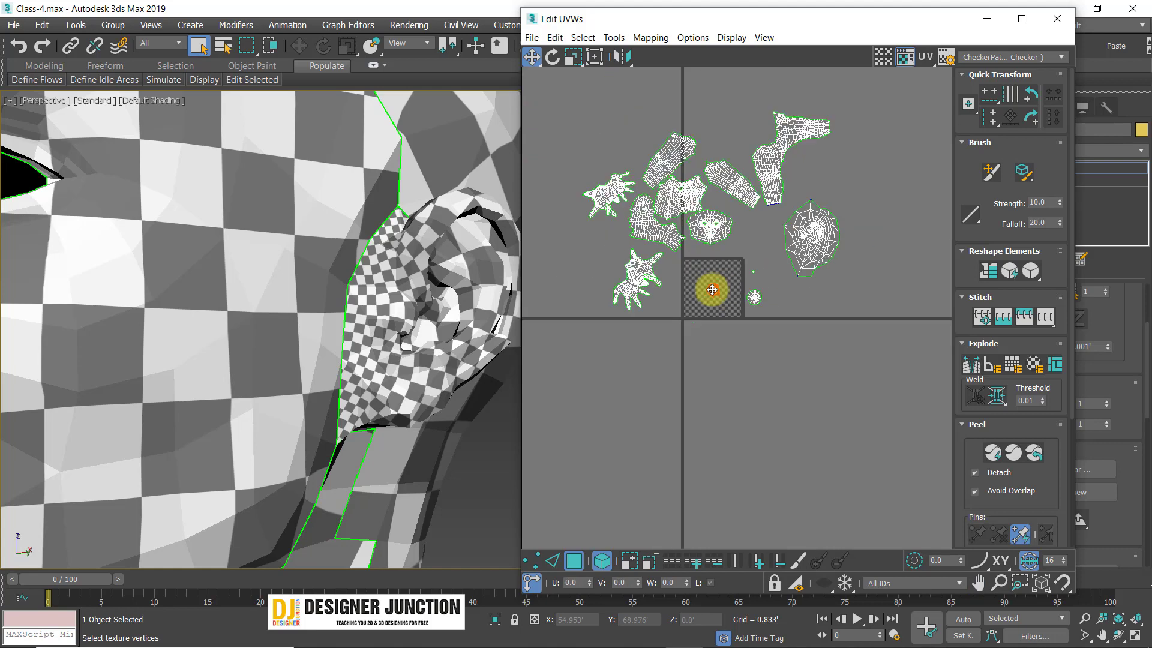
scroll(727, 300, "up", 7)
left_click(890, 329)
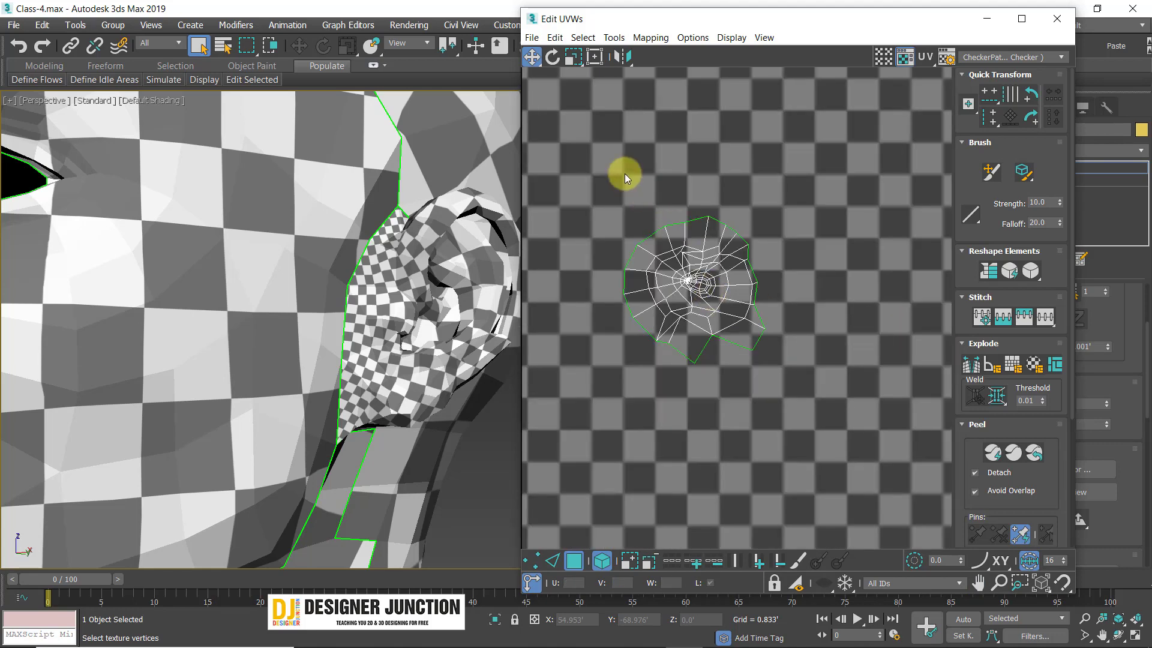
- Select the whole foot shell on the checker tile and frame the foot on the model
left_click_drag(625, 174, 756, 348)
key("z")
middle_click_drag(366, 369, 318, 289, "alt")
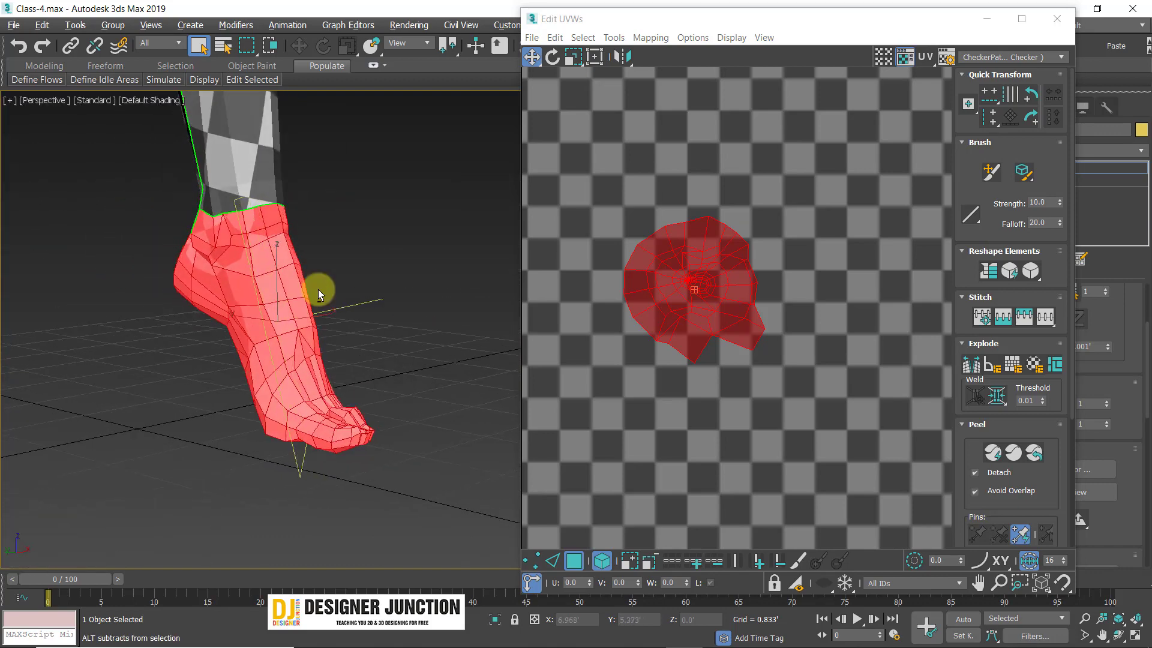
- Try Unfold Mapping on the foot shell, and select one of the resulting pieces to check which faces it covers
left_click(652, 38)
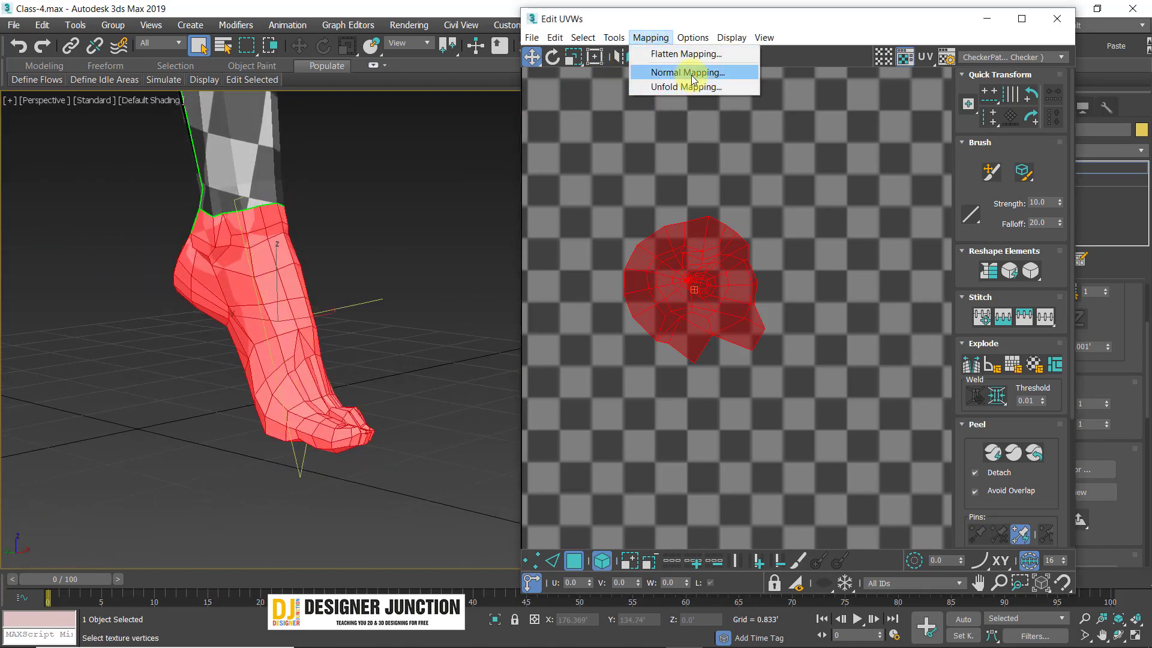
left_click(685, 86)
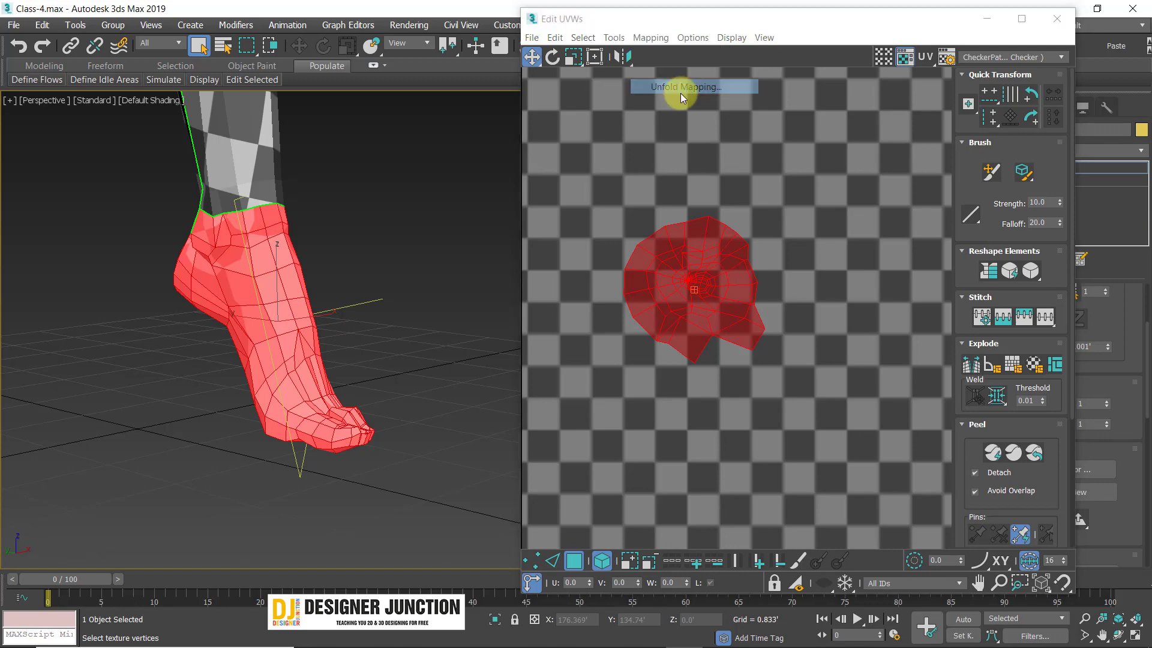
left_click(222, 60)
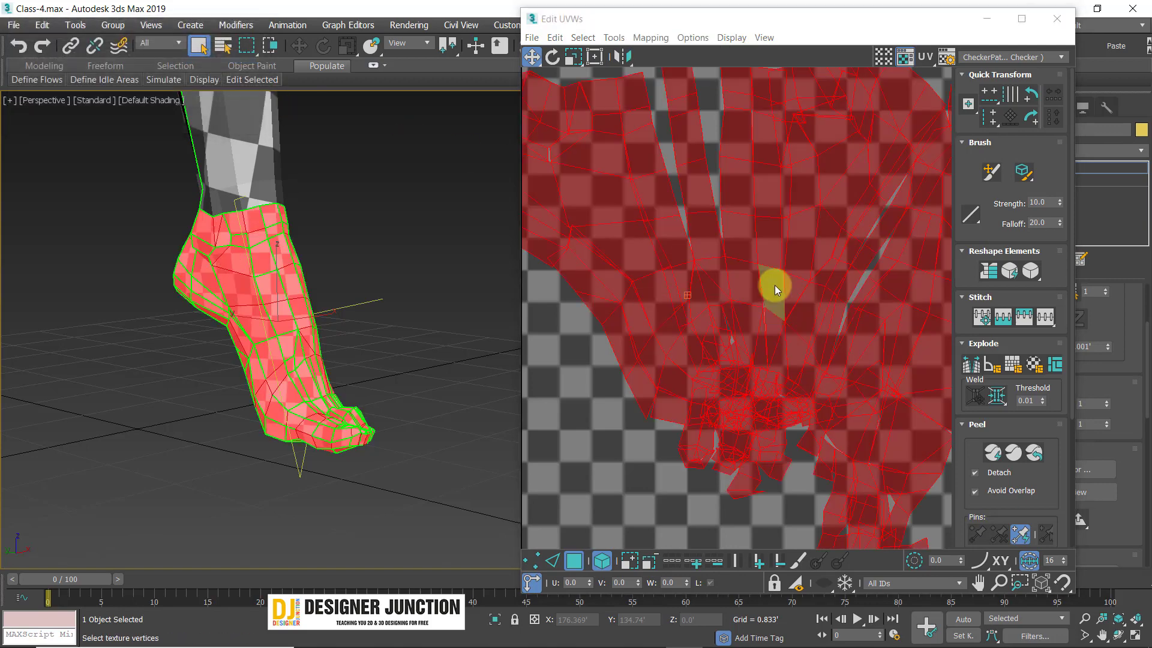
scroll(775, 286, "down", 4)
left_click(811, 387)
scroll(660, 334, "up", 2)
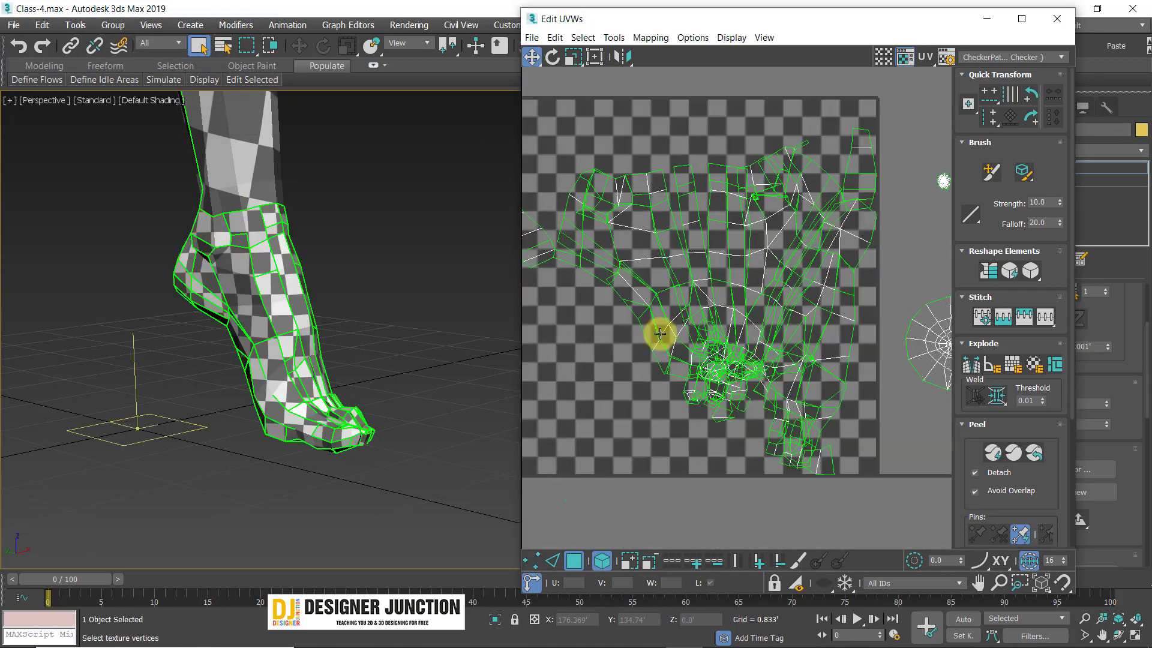
left_click(652, 243)
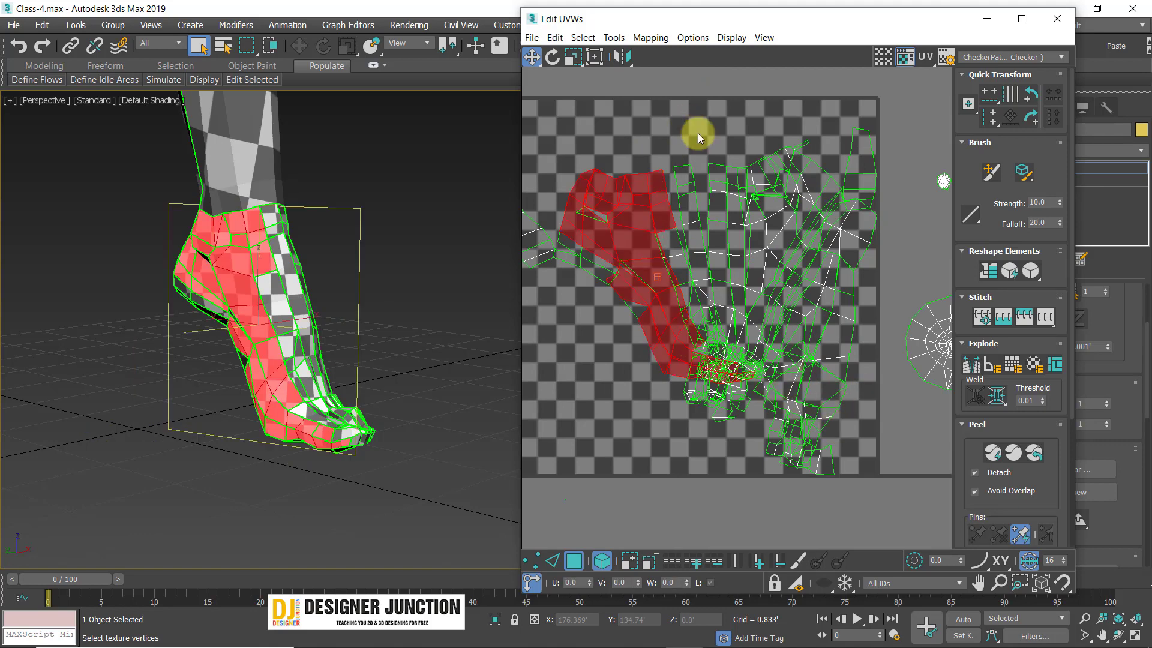
- Undo the Unfold Mapping of the foot shell
key("ctrl+z")
key("ctrl+z")
key("ctrl+z")
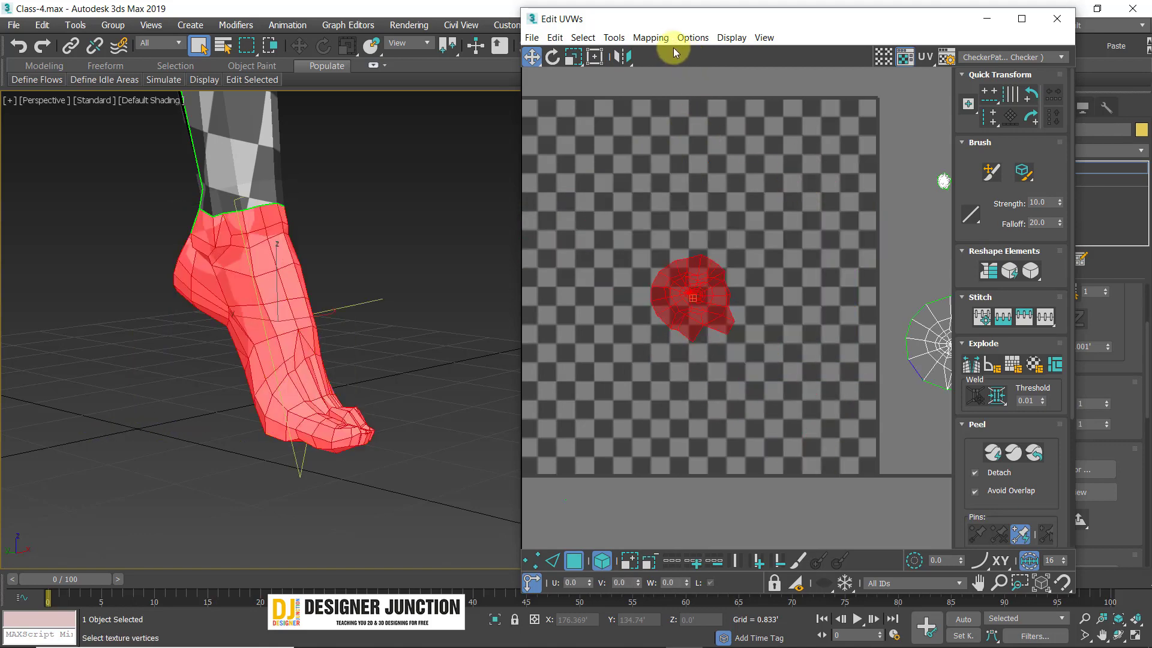
- Try Normal Mapping with the Back/Front Mapping option on the foot shell, and undo it
left_click(651, 38)
left_click(684, 72)
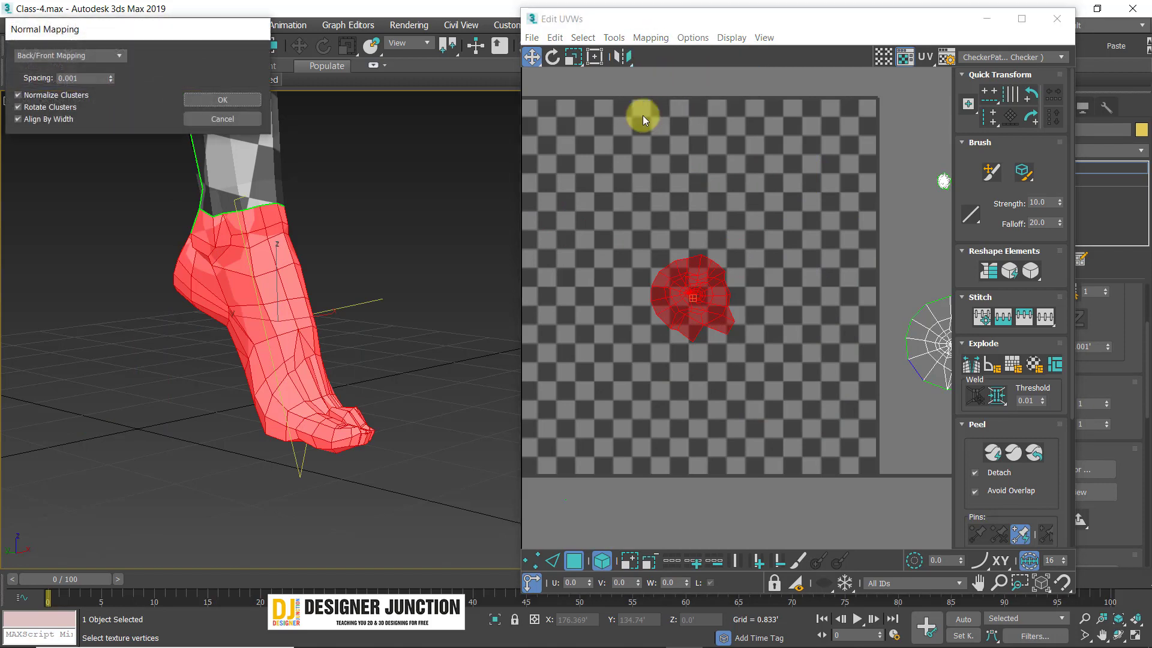
left_click(117, 56)
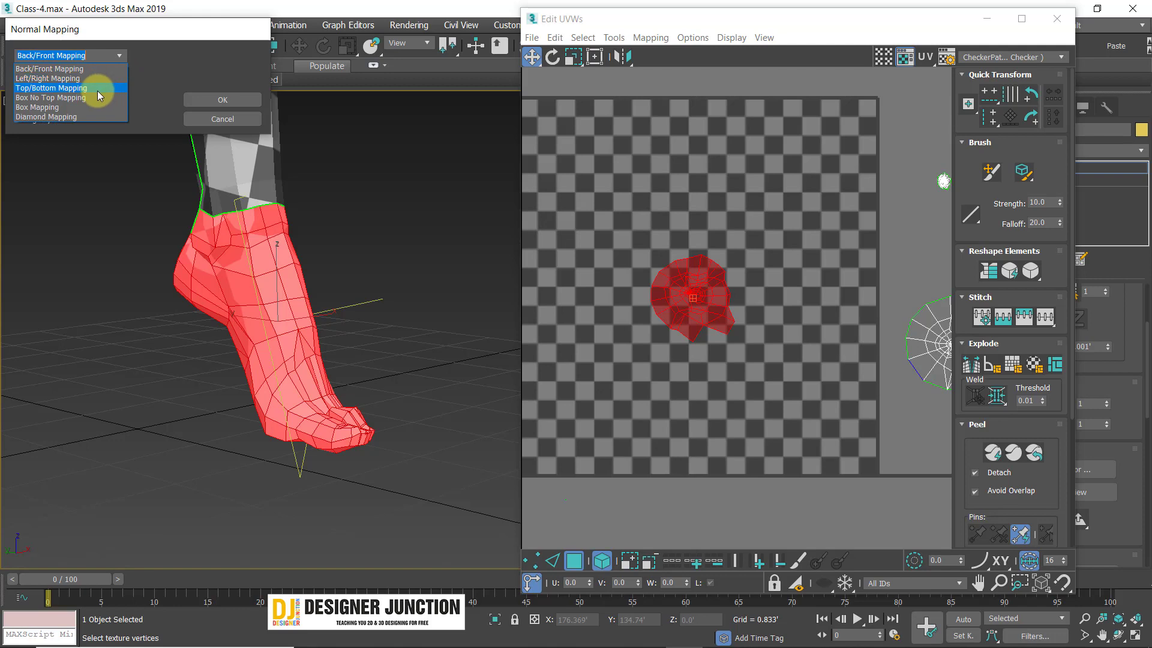
left_click(78, 79)
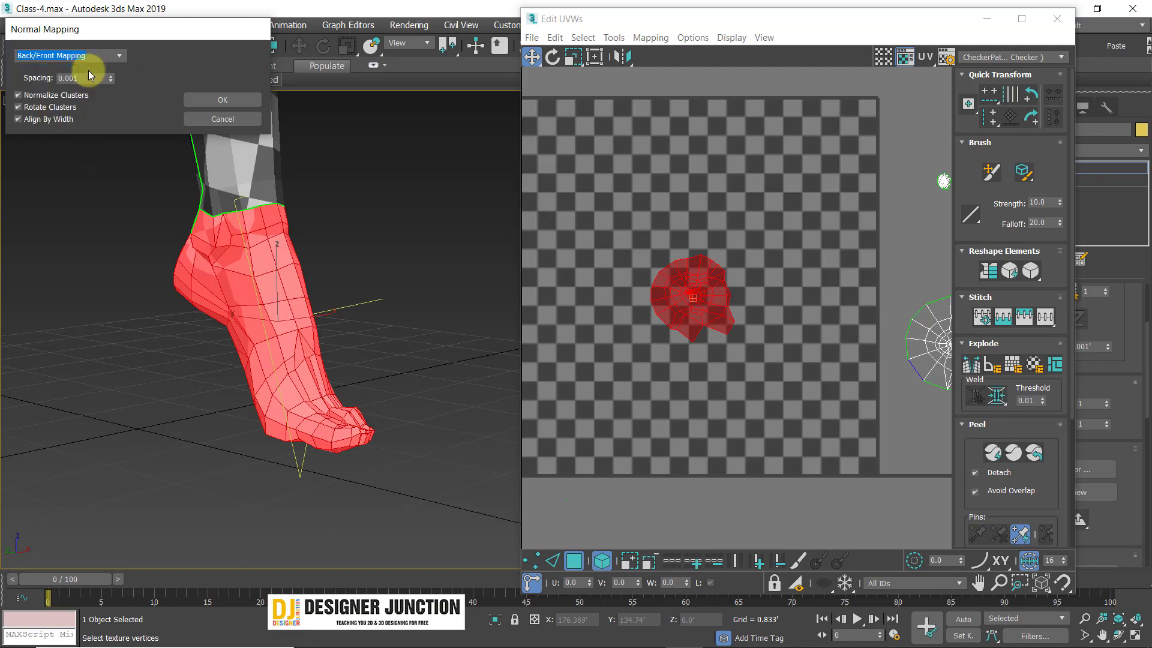
left_click(223, 103)
left_click(683, 305)
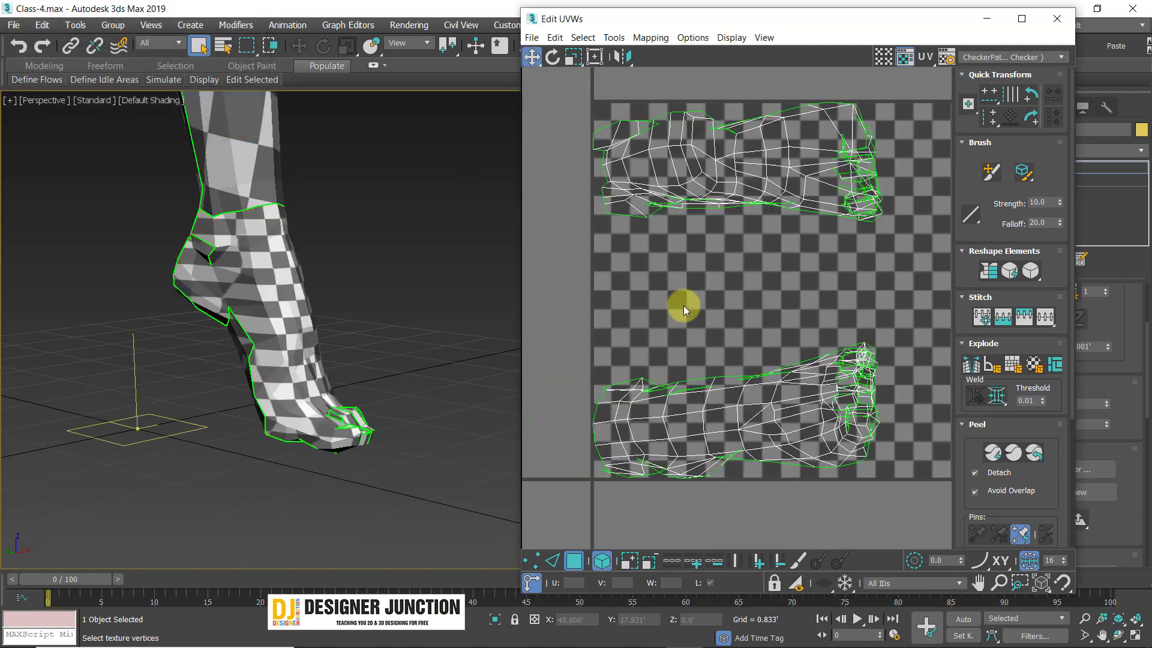
key("ctrl+a")
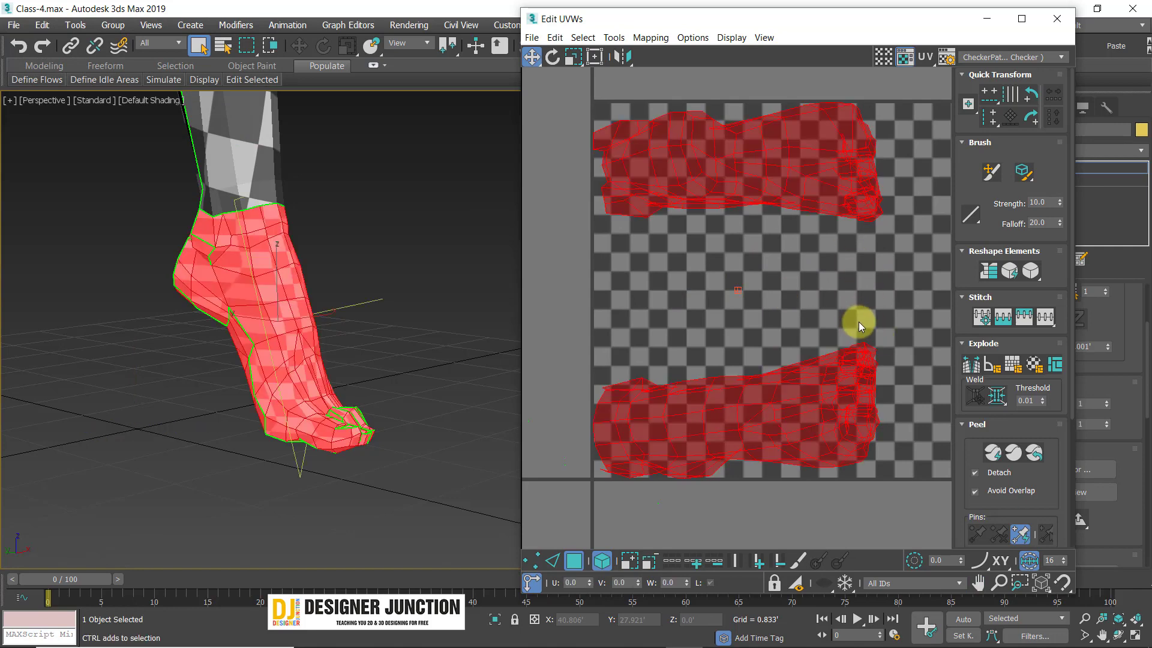
key("ctrl+z")
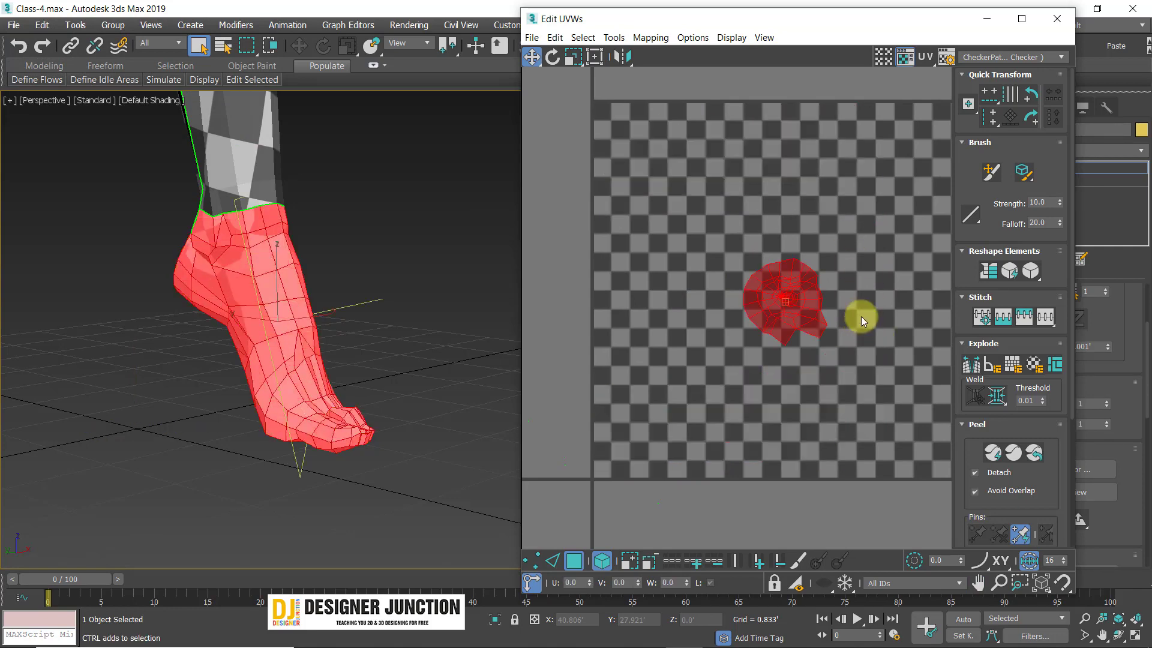
- Try Normal Mapping with the Left/Right Mapping option on the foot shell, clear the selection, and check the seams from the front
left_click(653, 39)
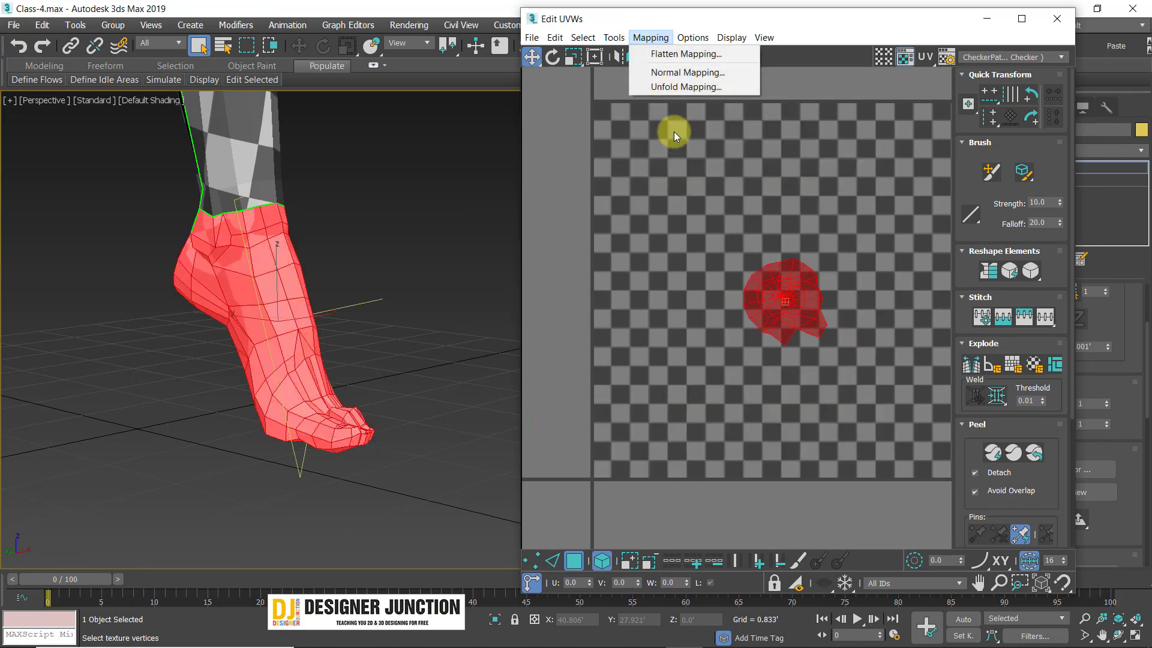
left_click(684, 70)
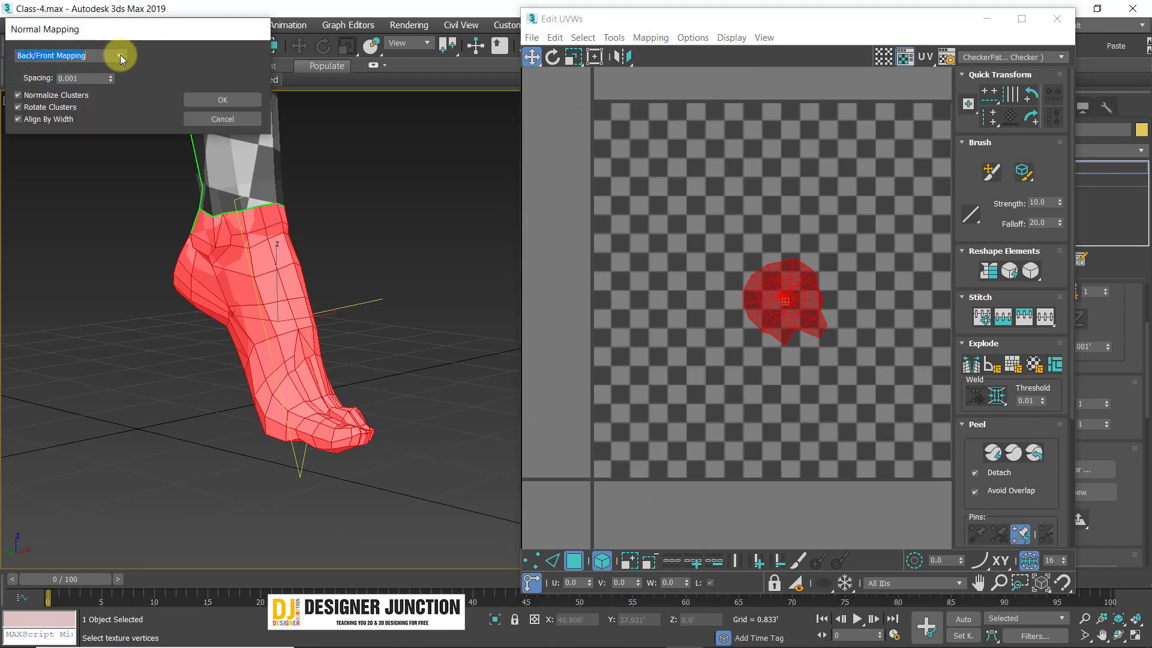
left_click(120, 55)
left_click(103, 77)
left_click(222, 99)
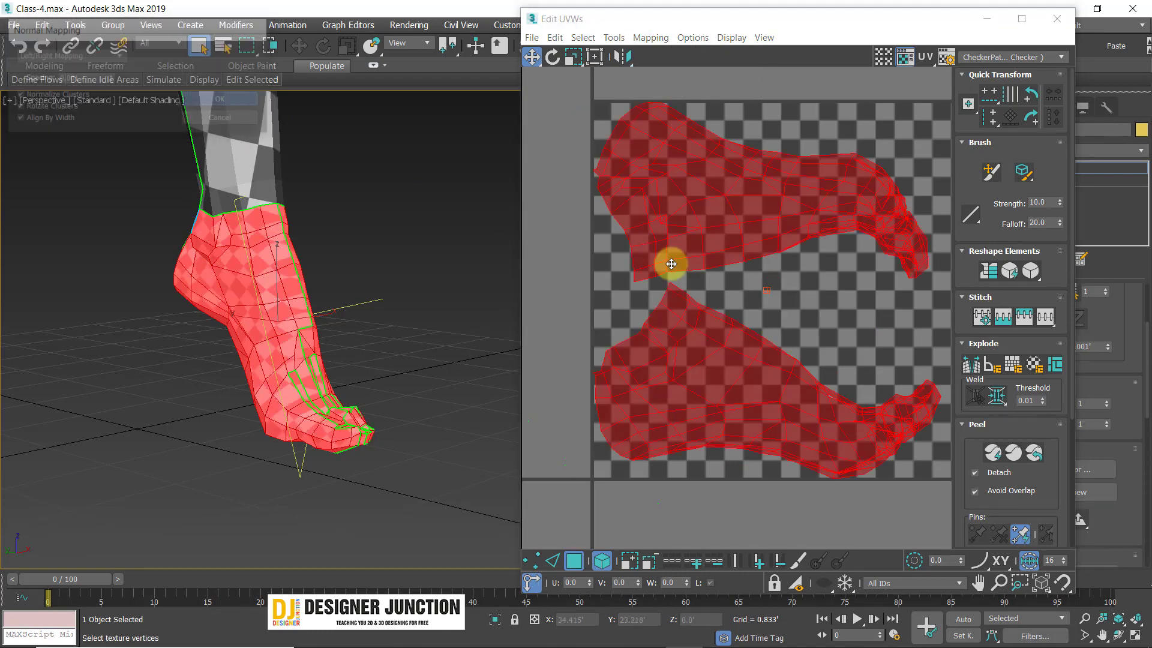
left_click(908, 322)
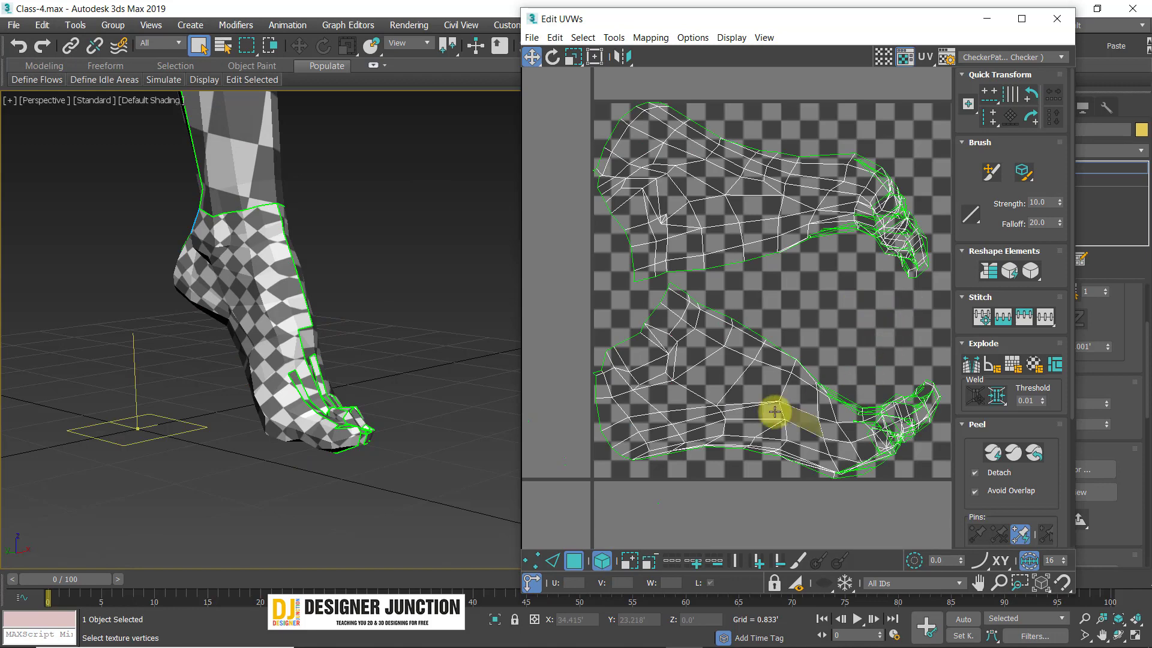
middle_click_drag(323, 347, 262, 267, "alt")
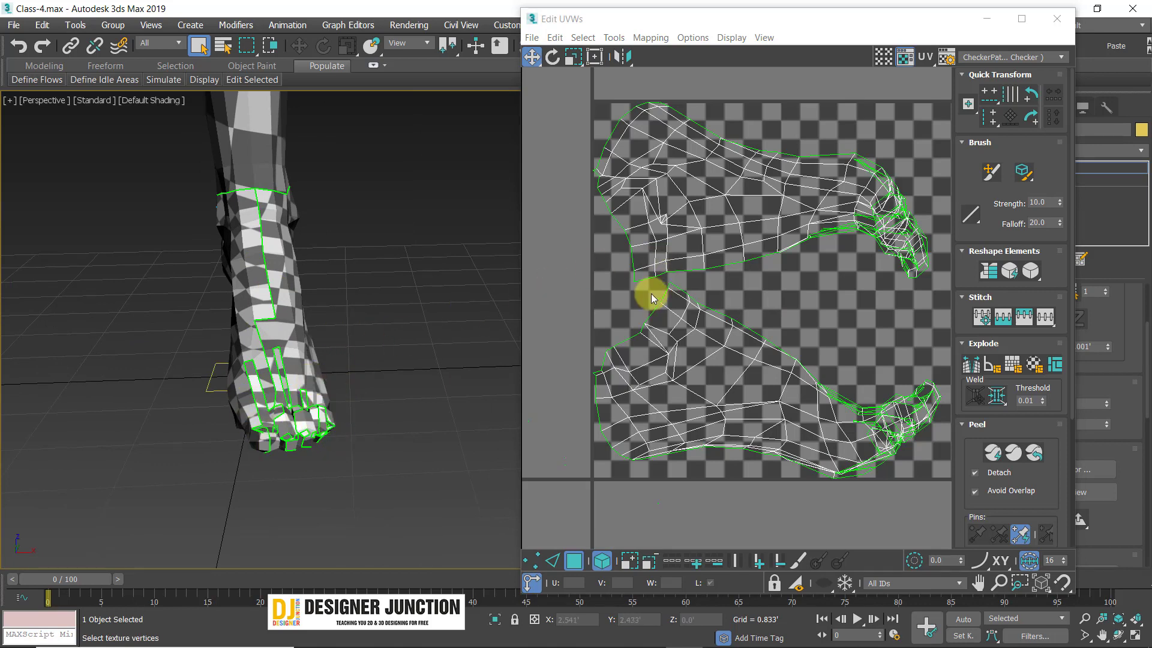
- Try Normal Mapping with the Top/Bottom Mapping option on the foot shell and clear the selection
left_click(651, 37)
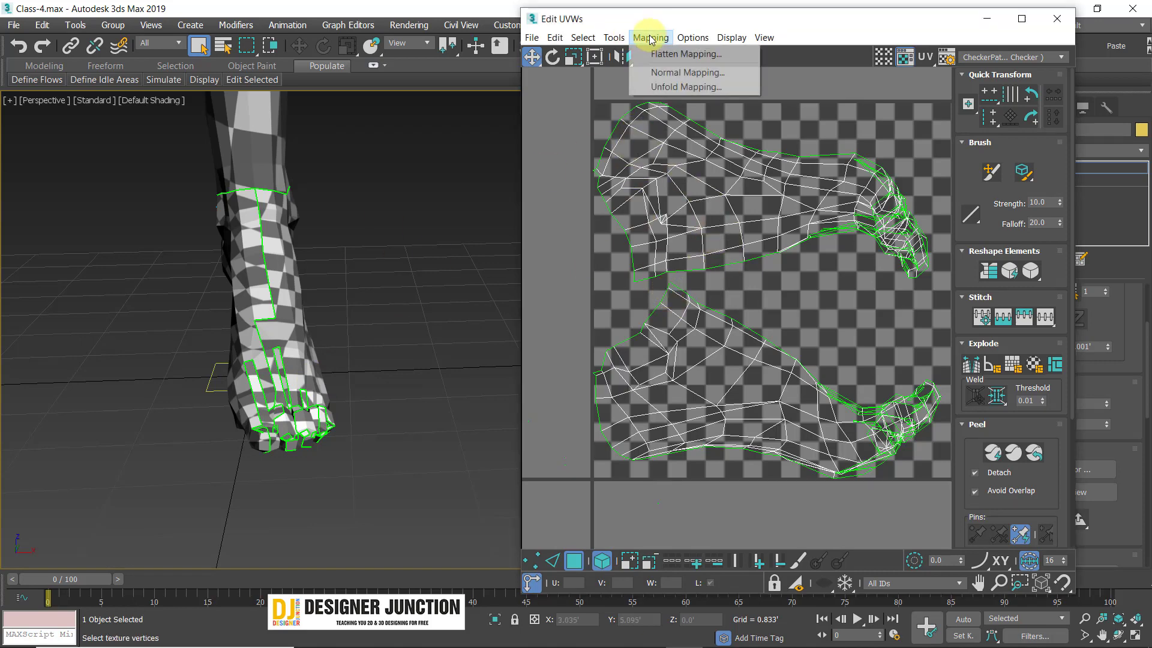
left_click(666, 72)
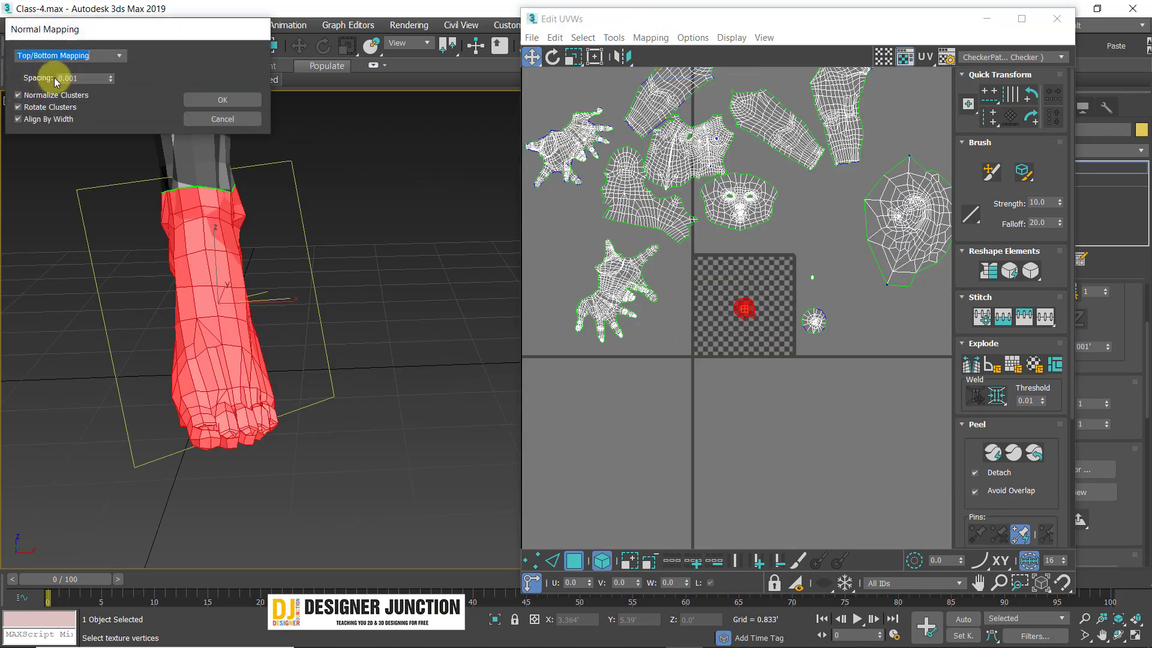
left_click(105, 58)
left_click(117, 55)
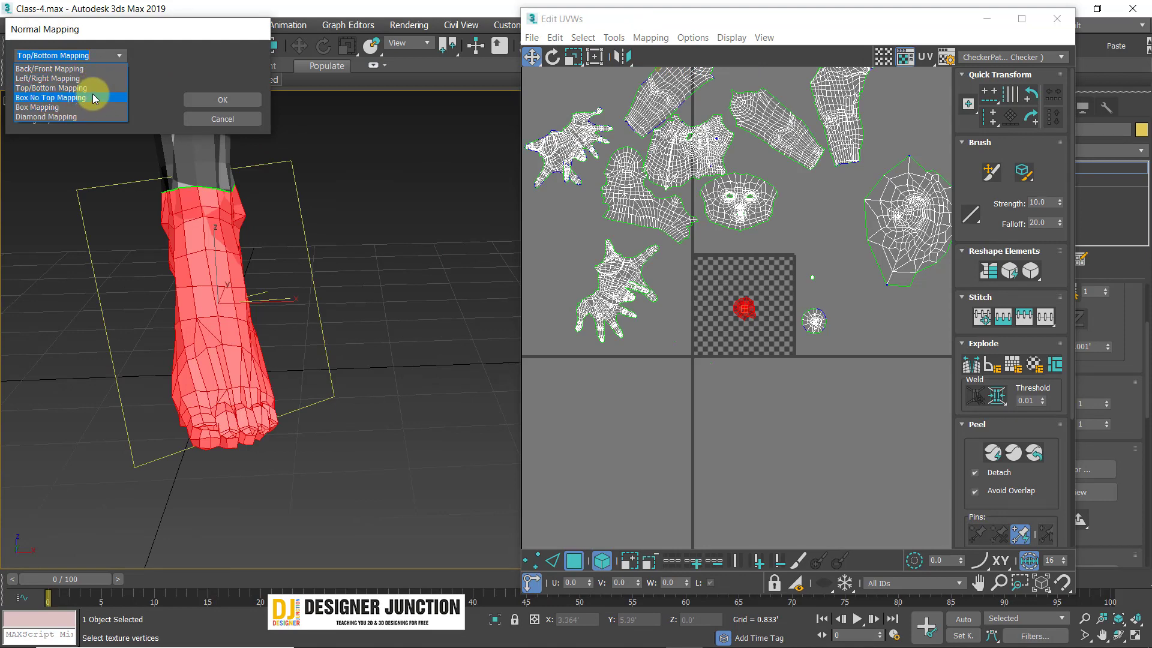
left_click(94, 98)
left_click(118, 55)
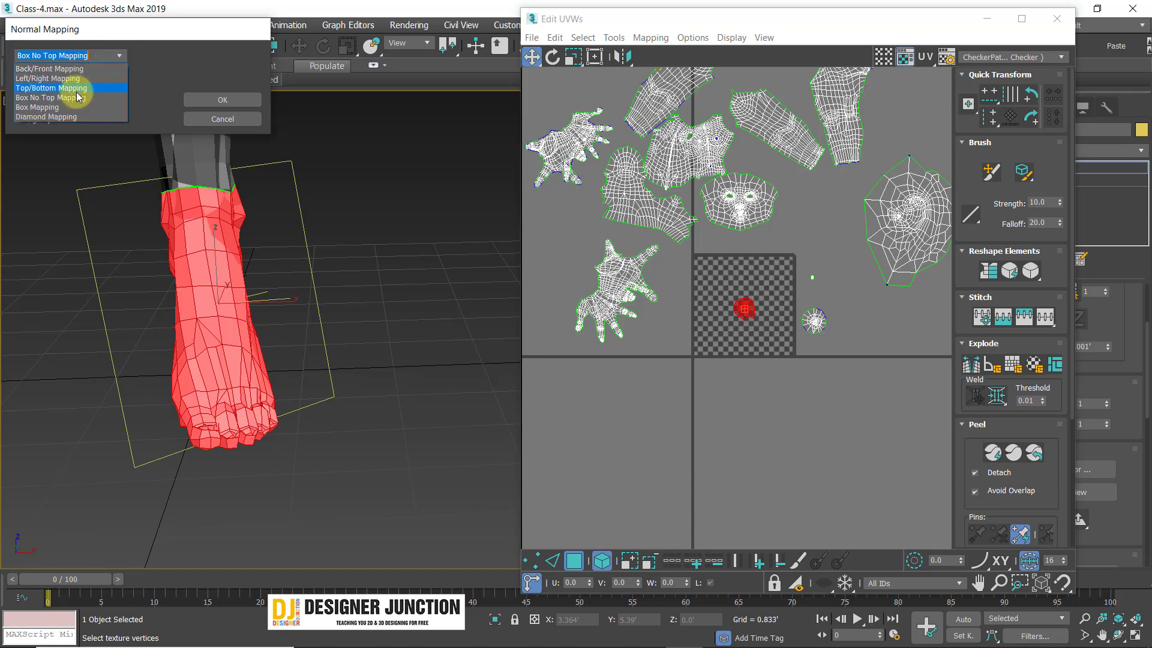
left_click(72, 90)
left_click(19, 95)
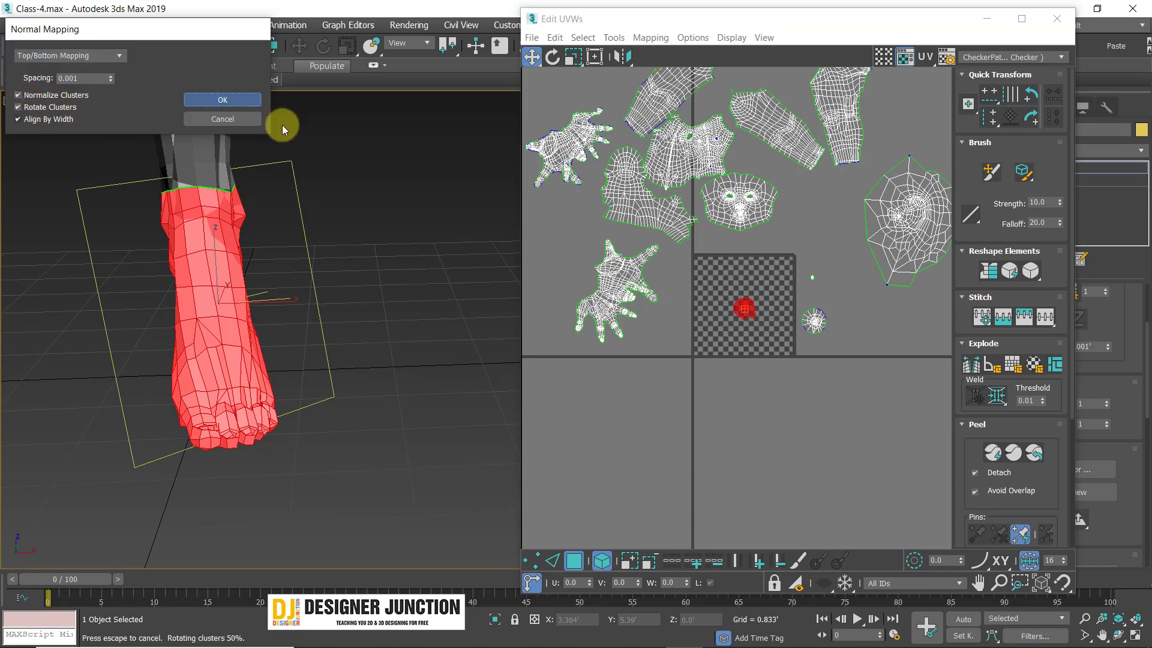
scroll(739, 305, "up", 3)
left_click(739, 305)
scroll(740, 377, "up", 2)
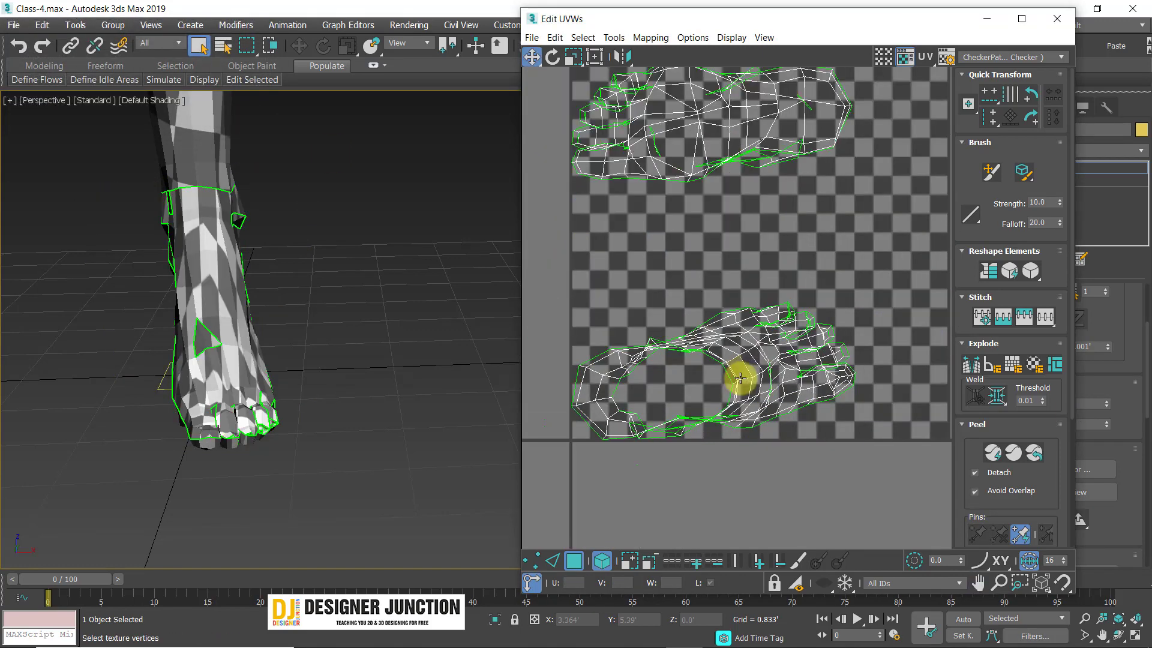
- Try peeling the shell that covers the top of the foot, and examine its coverage around the toes and ankle
middle_click_drag(292, 347, 284, 368)
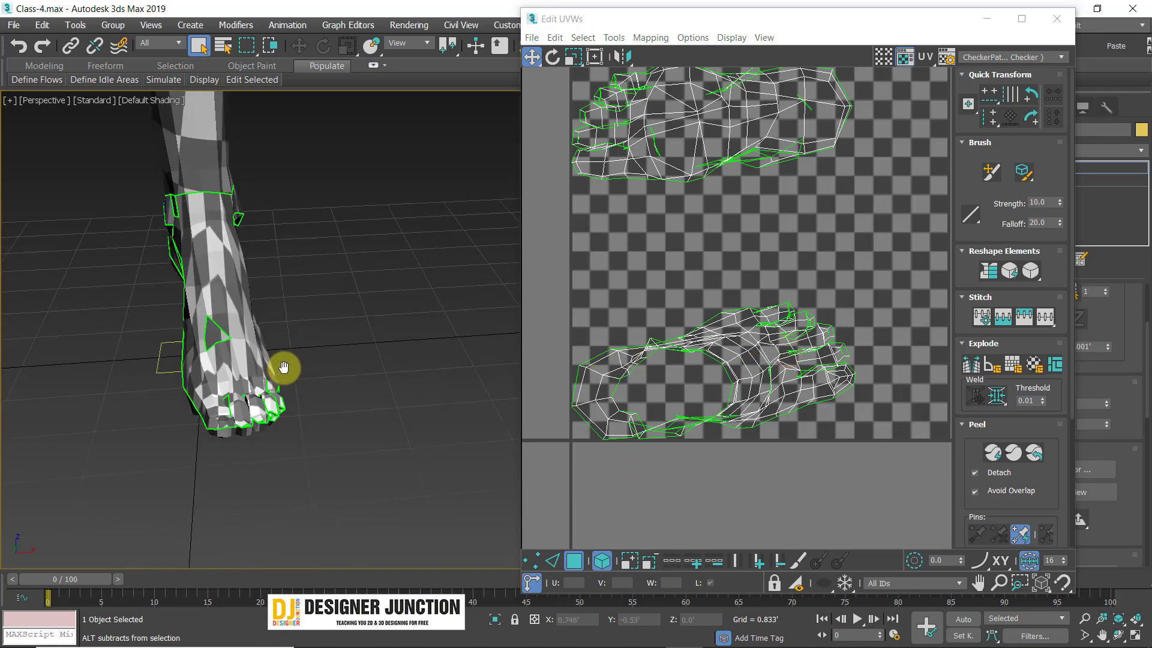
middle_click_drag(300, 229, 336, 228, "alt")
scroll(640, 300, "down", 3)
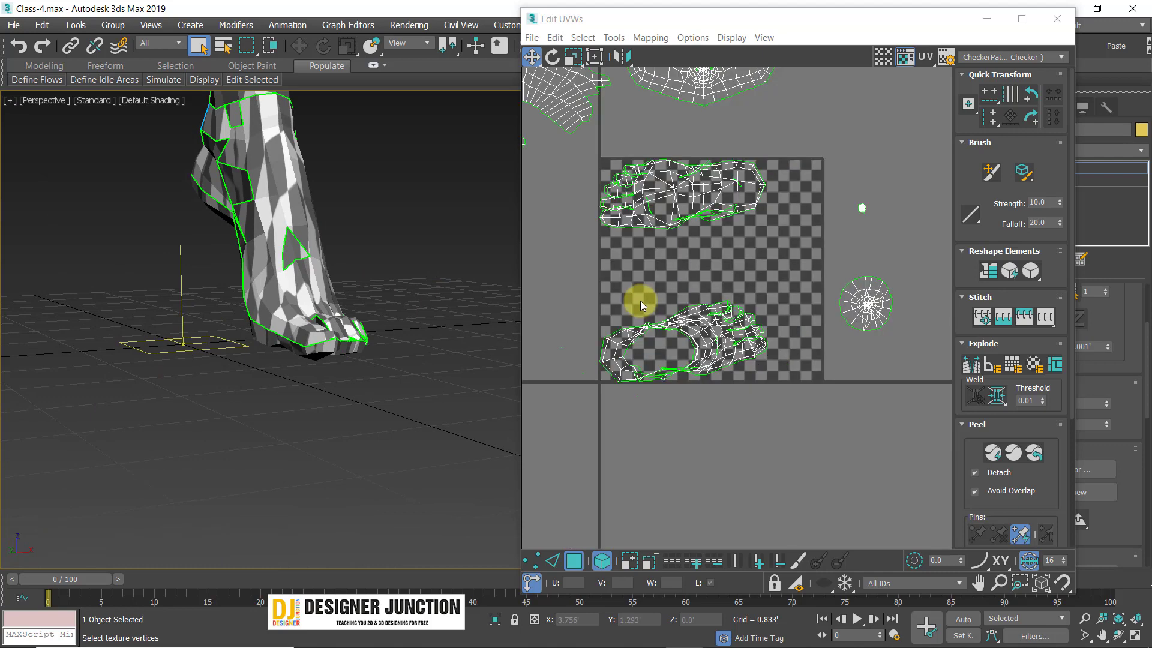
left_click_drag(563, 270, 778, 431)
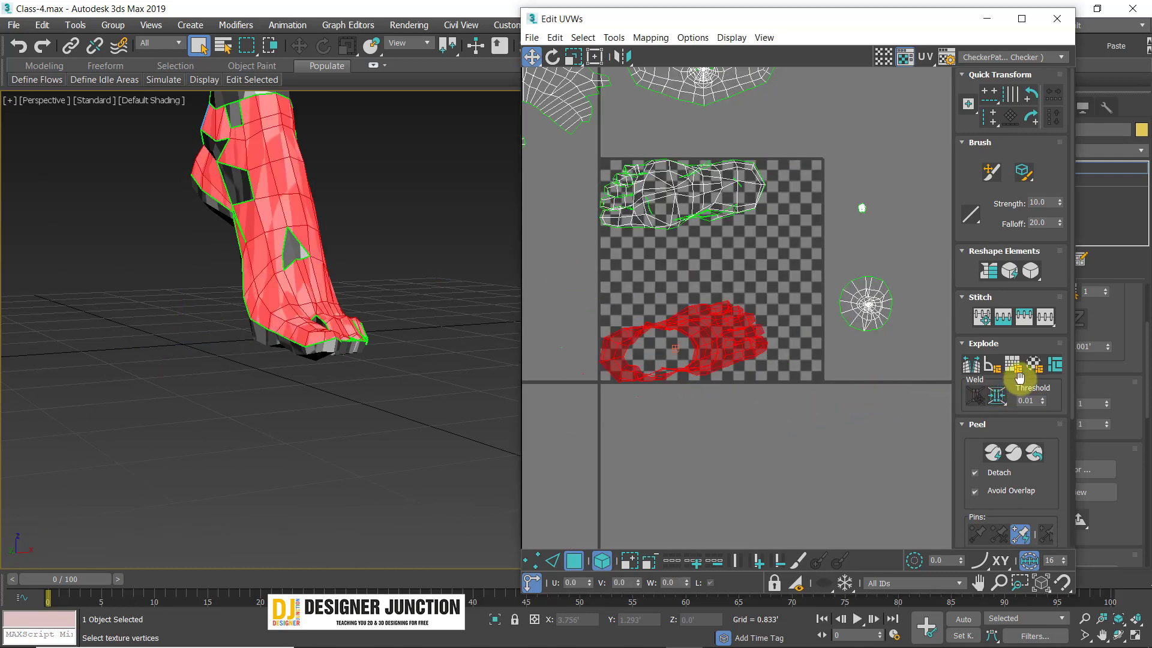
left_click(1034, 454)
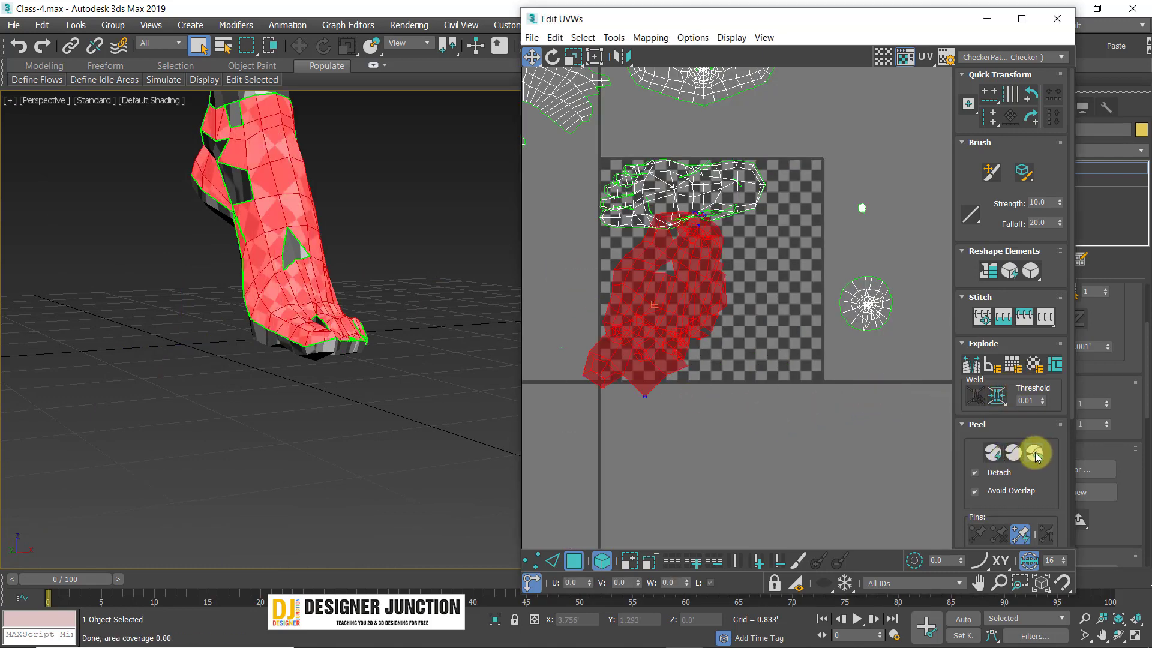
middle_click_drag(443, 330, 352, 339, "alt")
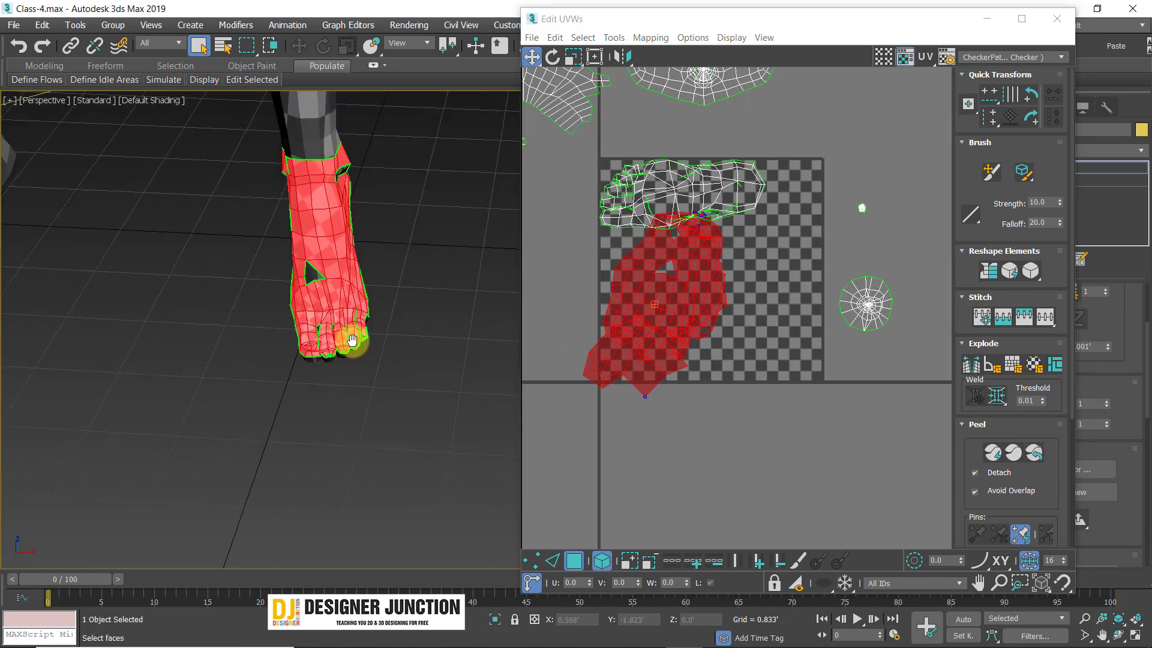
scroll(352, 339, "up", 6)
left_click(448, 270)
scroll(448, 293, "down", 5)
middle_click_drag(449, 293, 413, 387)
left_click(395, 357)
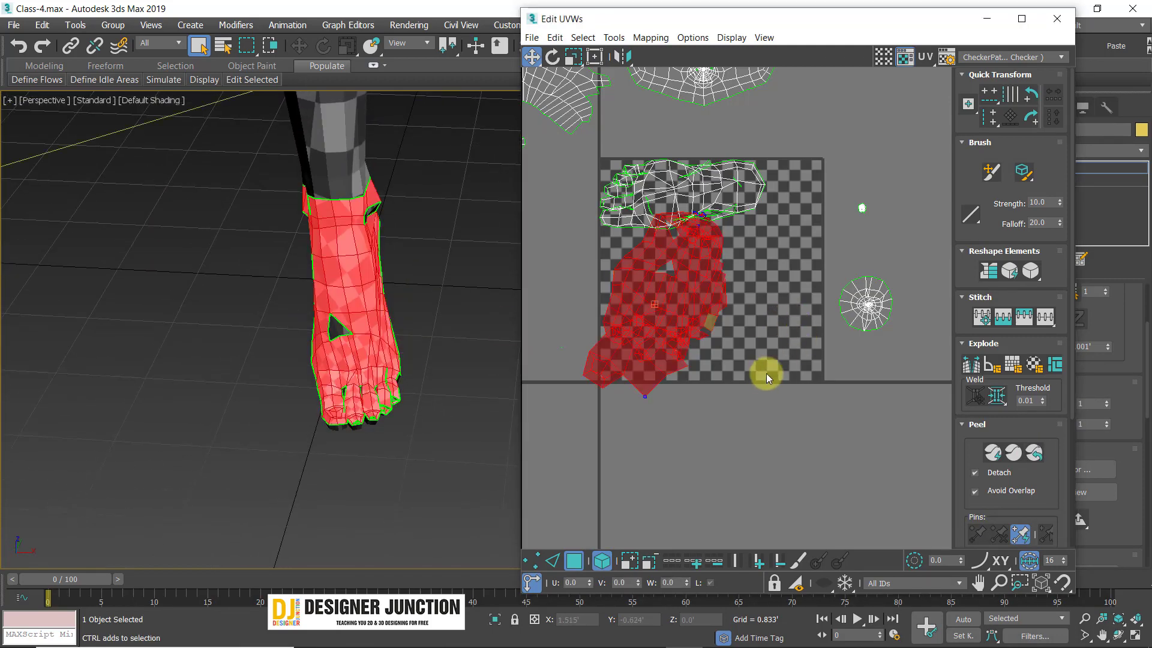
- Undo the peel and the Top/Bottom Normal Mapping of the foot
left_click(779, 320)
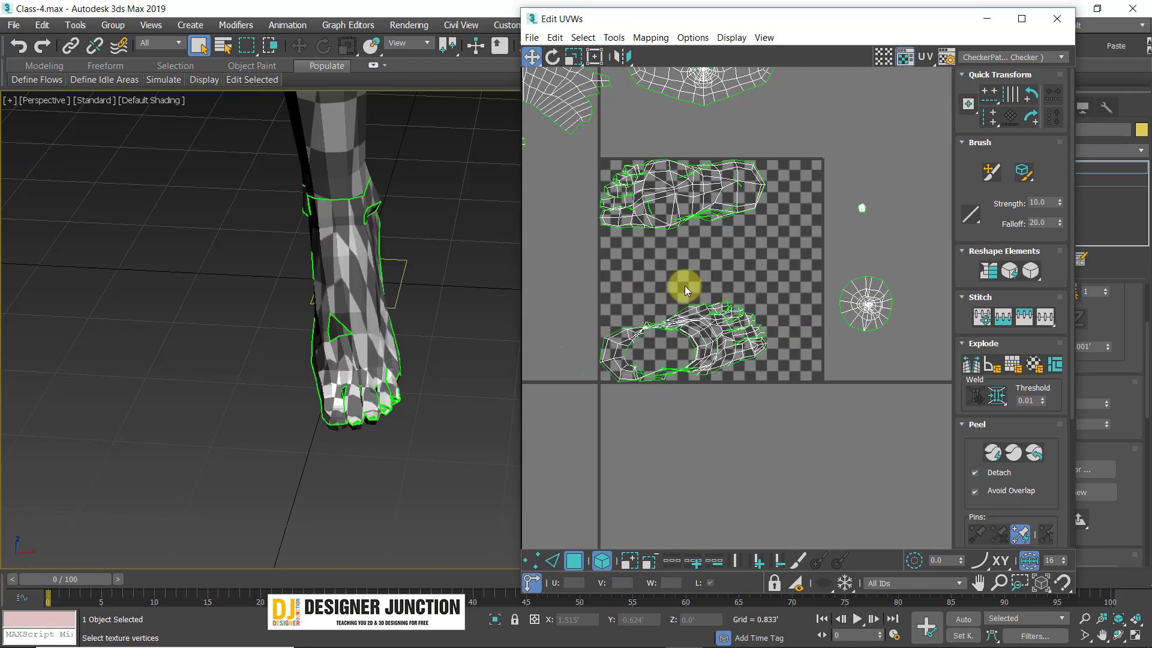
key("ctrl+z")
key("ctrl+z")
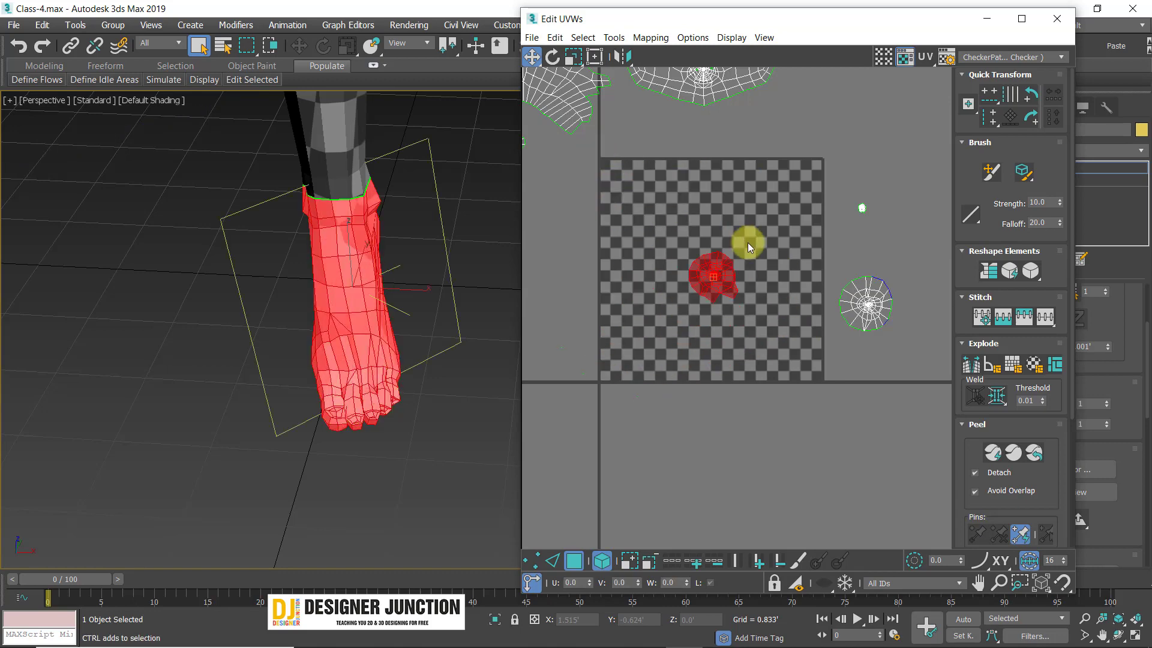
- Try Normal Mapping with the Box Mapping option on the foot shell and clear the selection
left_click(650, 37)
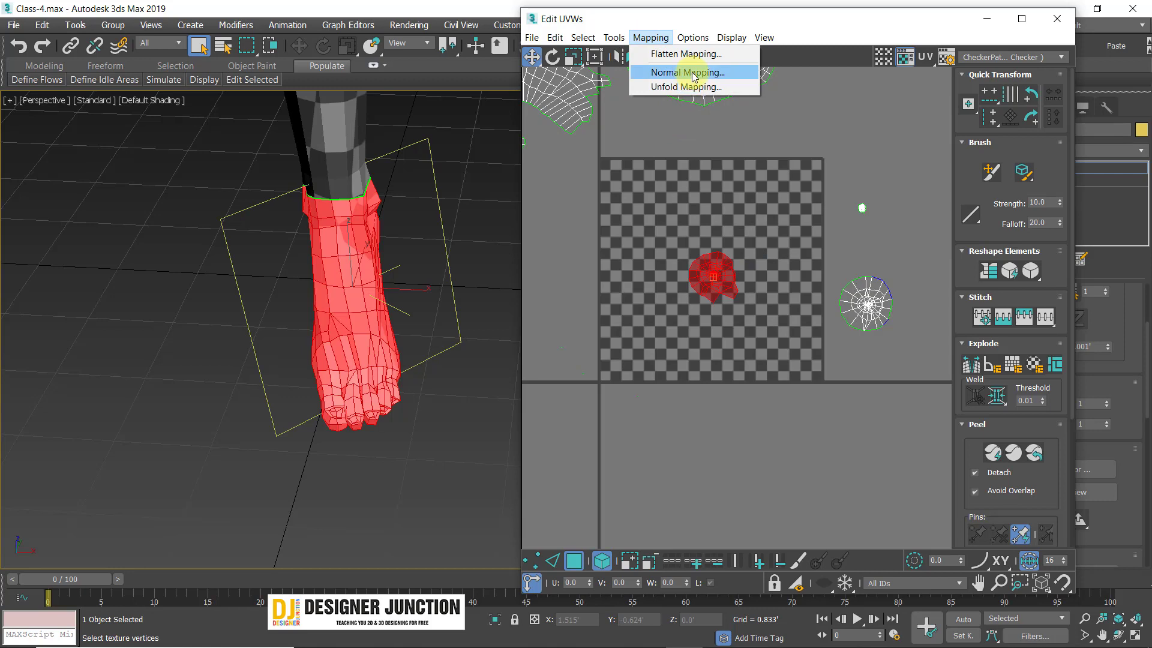
left_click(688, 72)
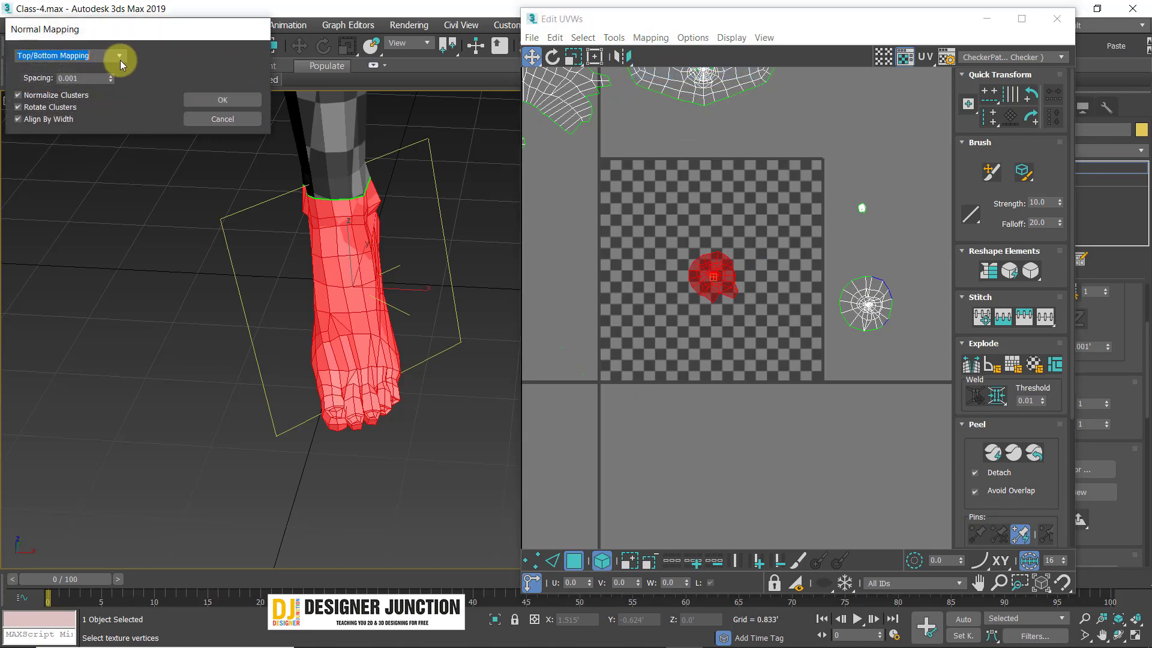
left_click(120, 59)
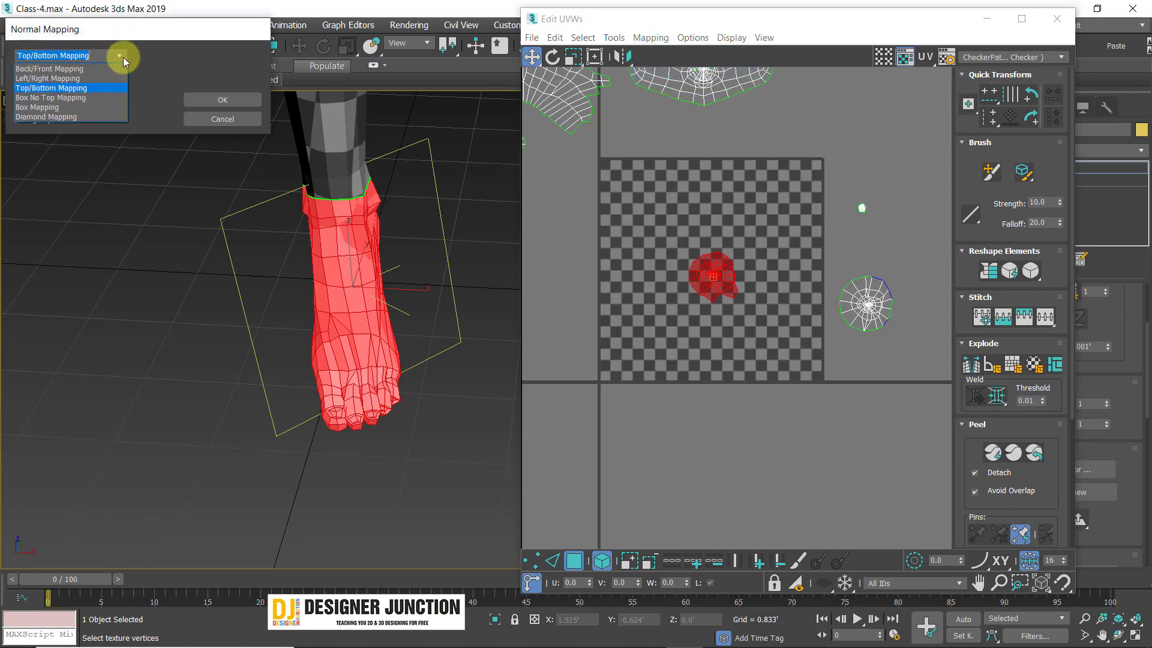
left_click(96, 108)
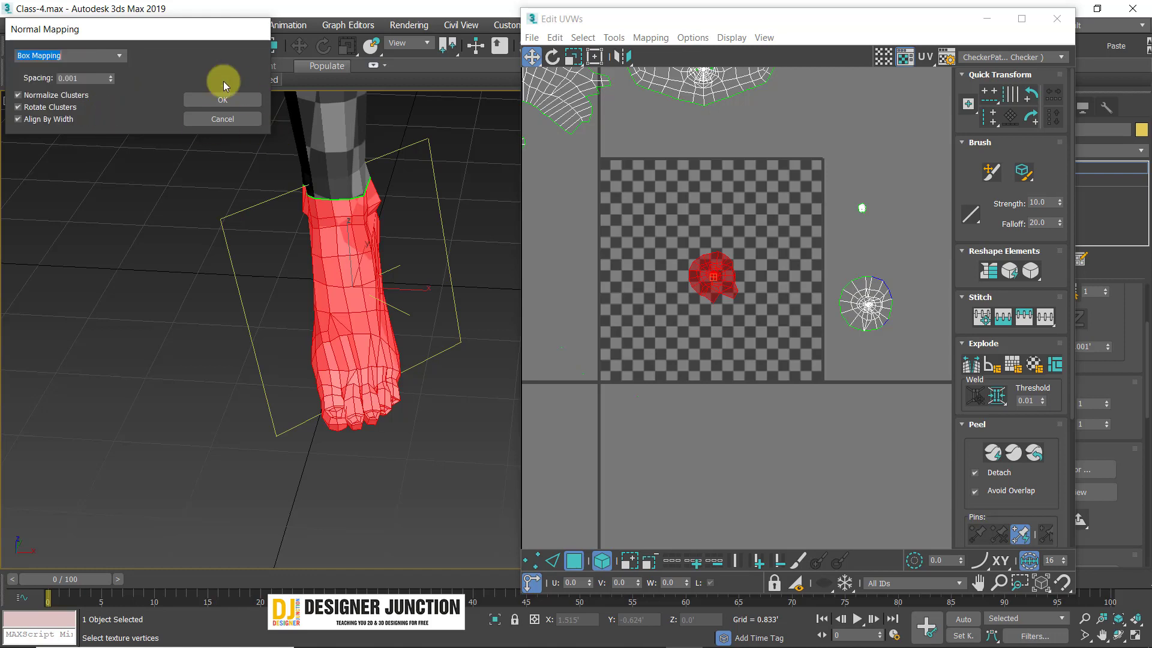
left_click(225, 101)
middle_click_drag(713, 340, 727, 317)
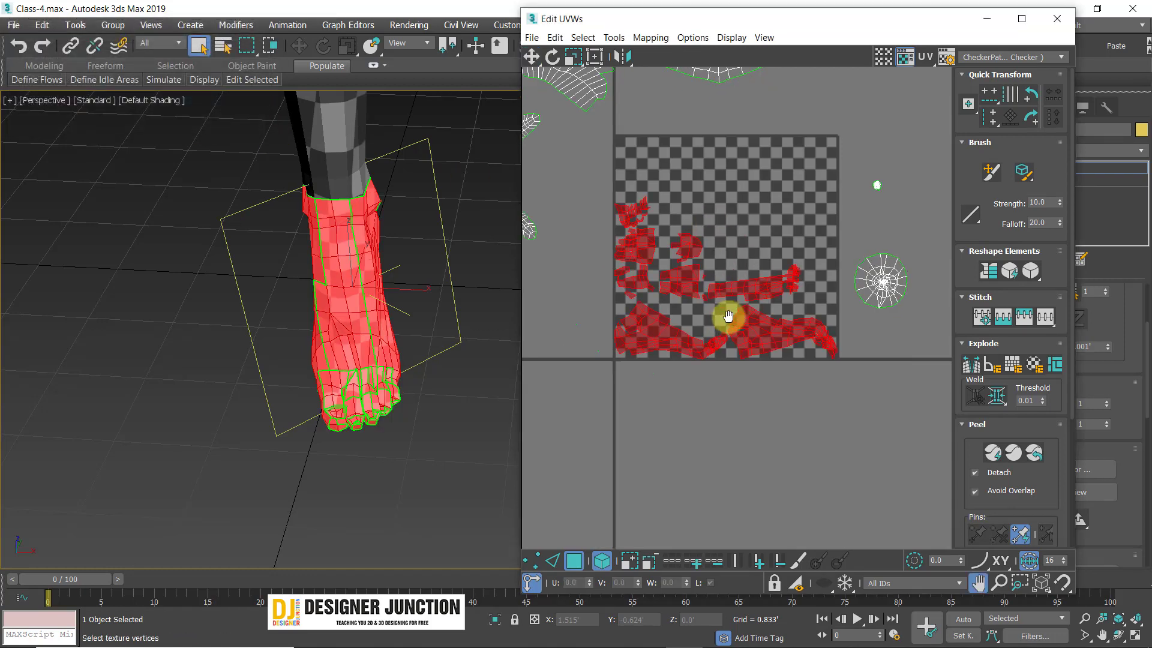
scroll(728, 317, "up", 3)
left_click(715, 406)
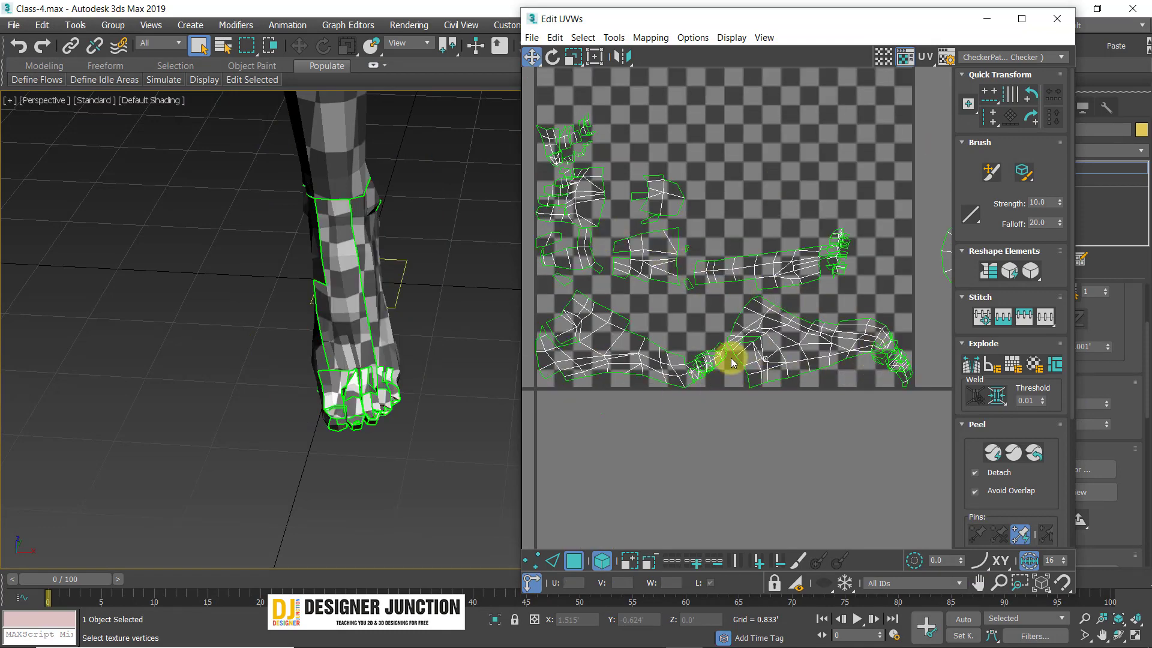
- Try moving one of the small box-mapped shells aside, and examine which parts of the foot the shells cover
left_click(765, 269)
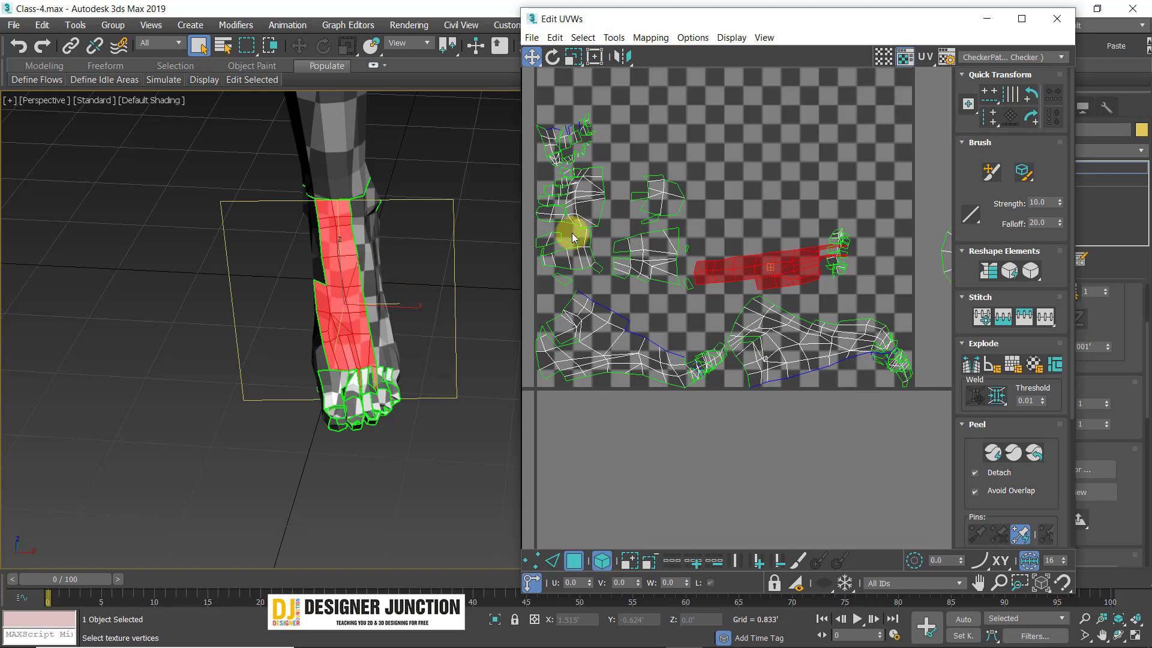
left_click_drag(591, 183, 641, 144)
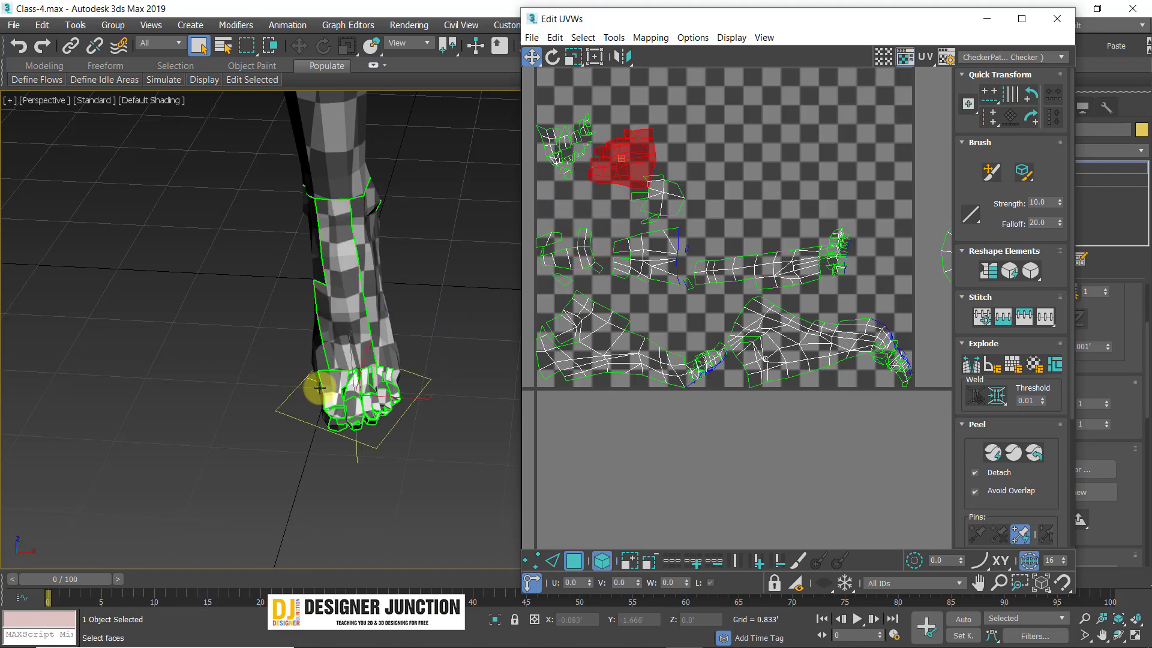
middle_click_drag(319, 389, 381, 368, "alt")
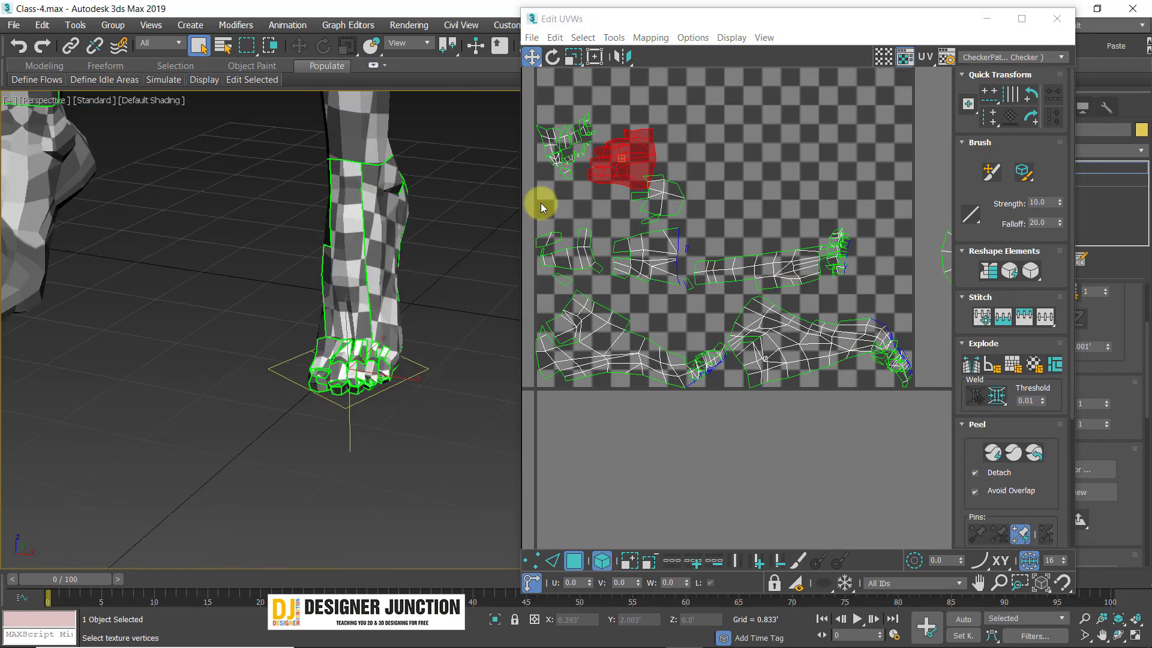
right_click(738, 180)
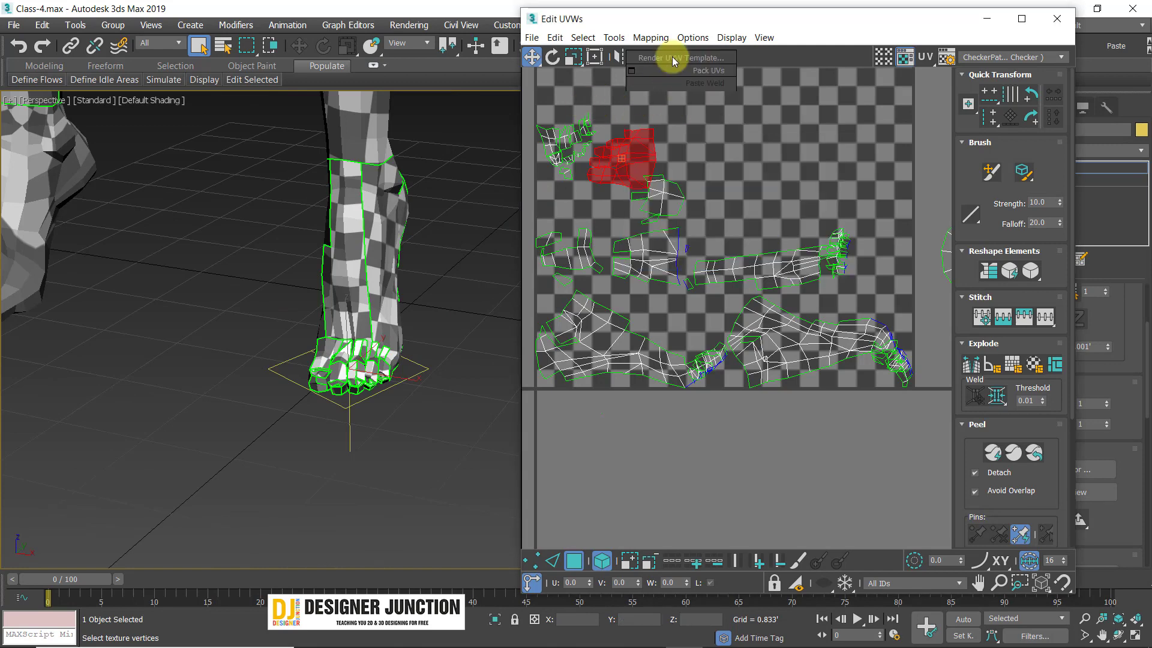
left_click(635, 118)
middle_click_drag(763, 240, 749, 294)
scroll(750, 278, "down", 5)
scroll(751, 278, "up", 5)
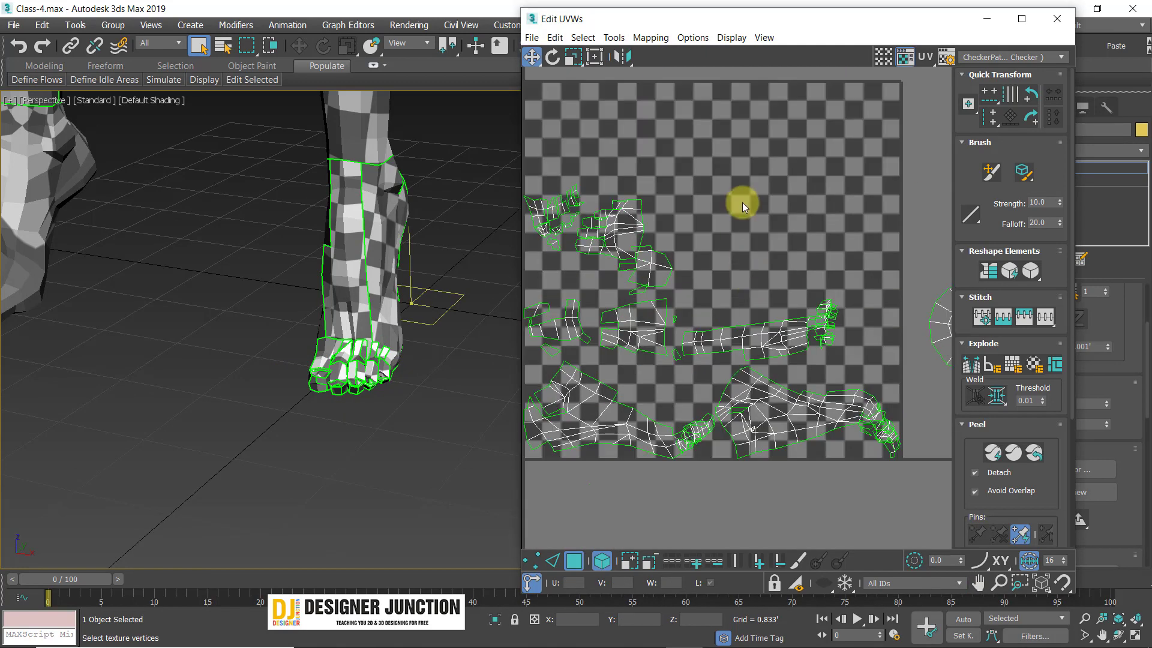
left_click(748, 283)
left_click(690, 124)
left_click(656, 41)
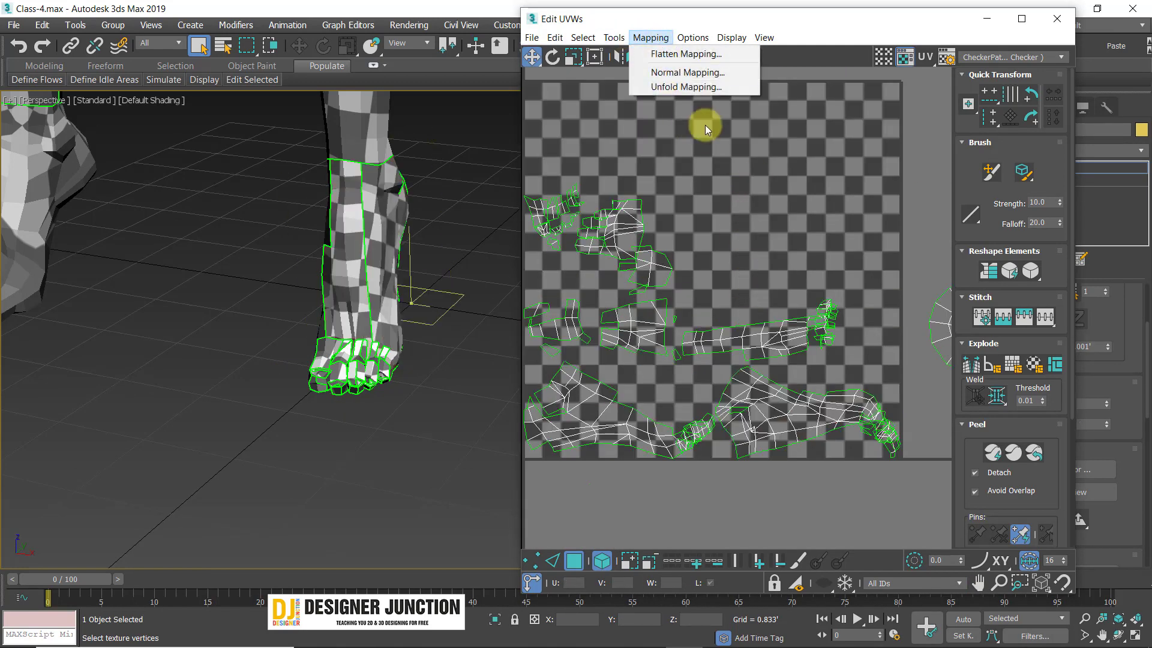
left_click(719, 157)
- Try Normal Mapping with the Diamond Mapping option on all the foot shells, clear the selection and examine the resulting pieces
scroll(587, 225, "down", 3)
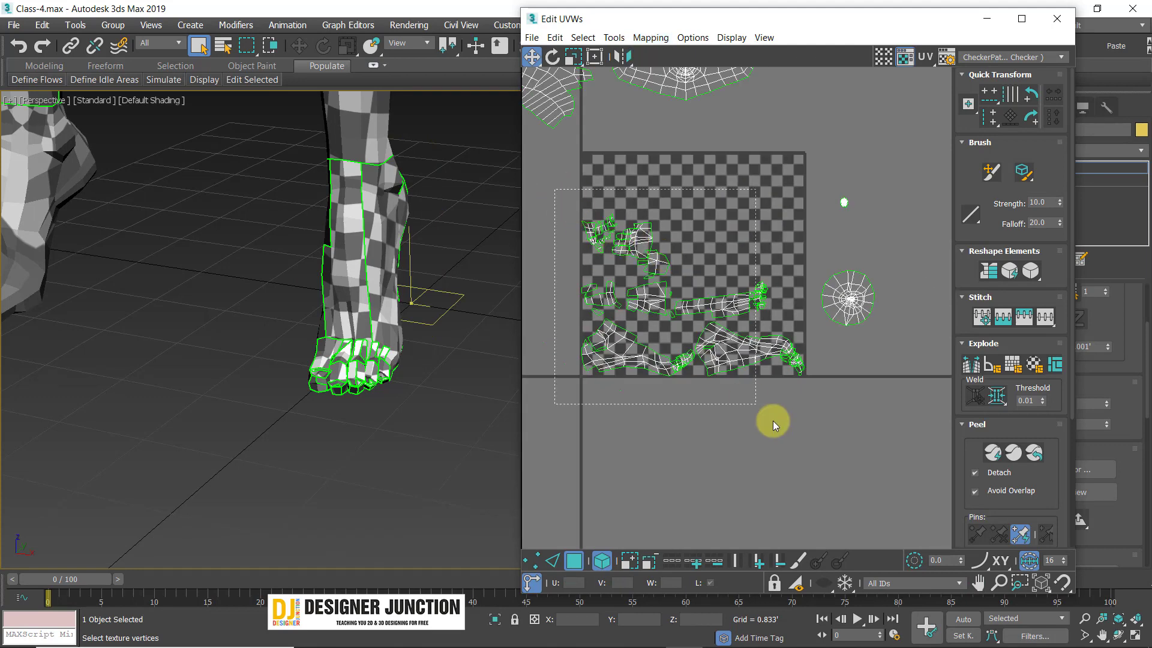
left_click_drag(773, 420, 816, 425)
left_click(651, 38)
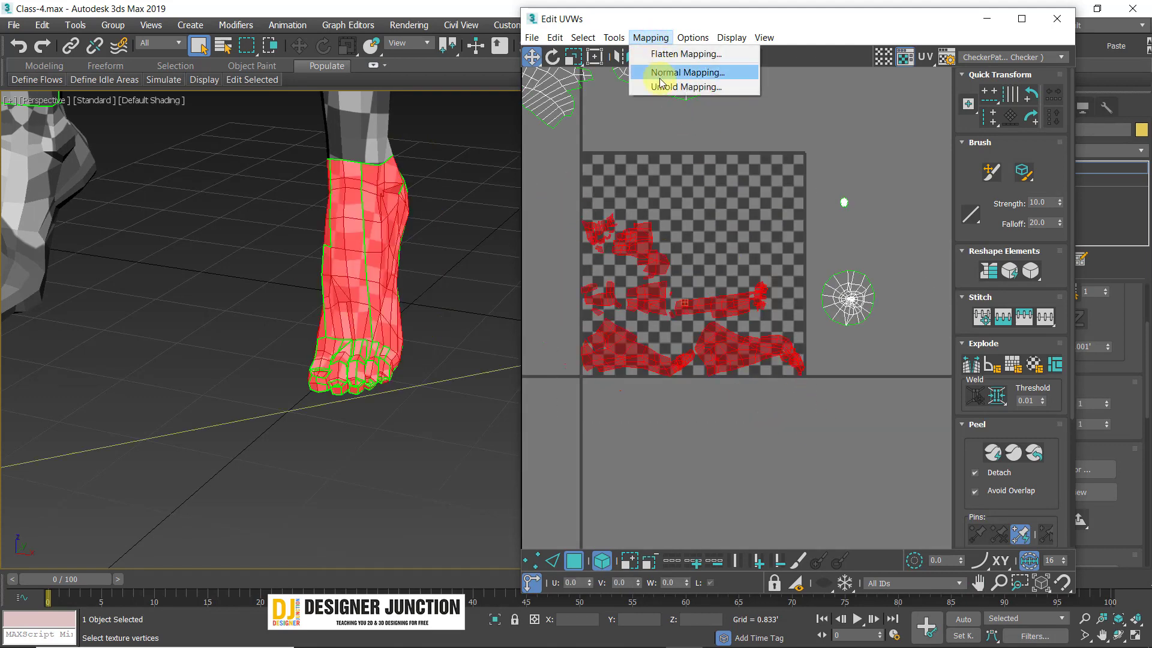
left_click(675, 72)
left_click(89, 56)
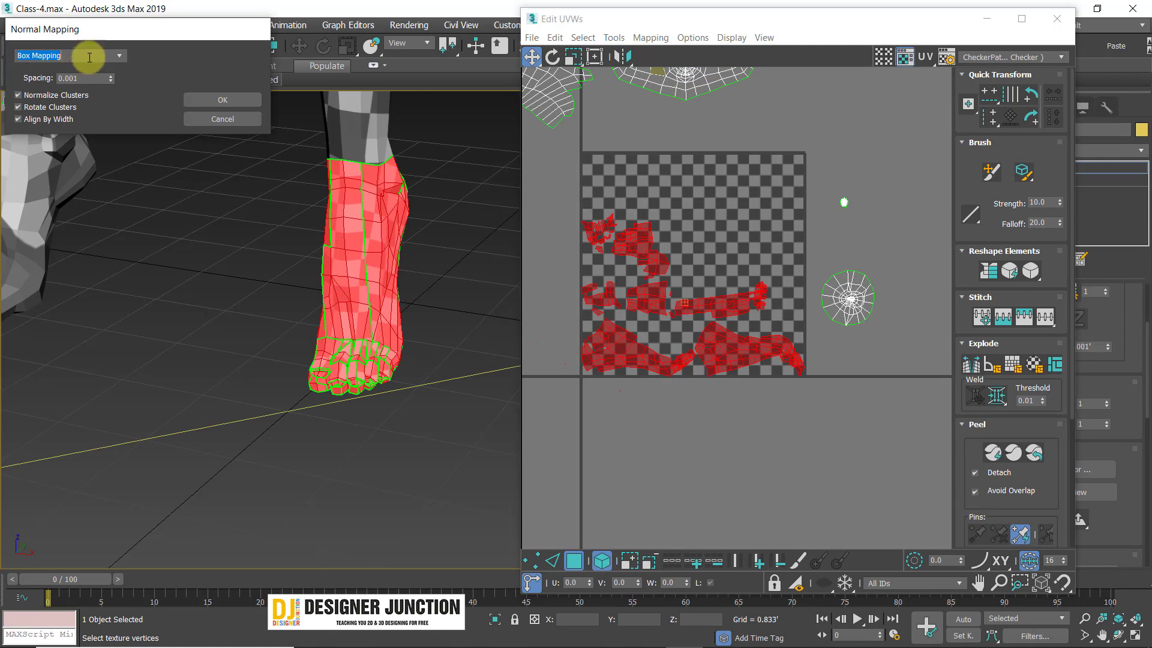
left_click(120, 55)
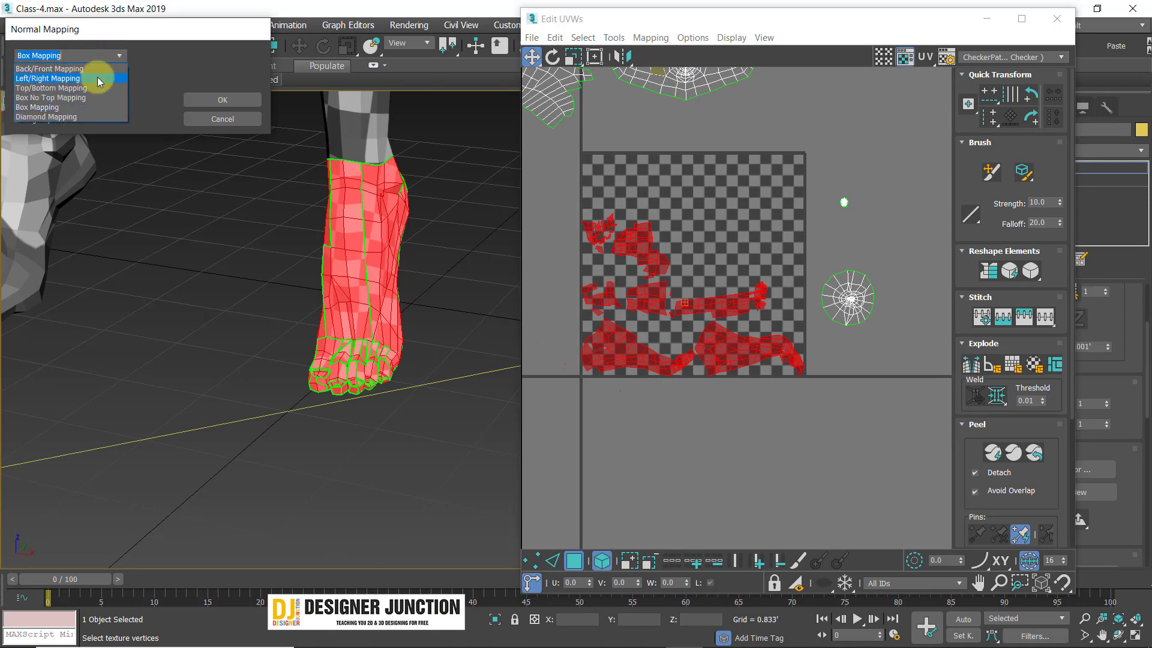
left_click(88, 117)
left_click(221, 101)
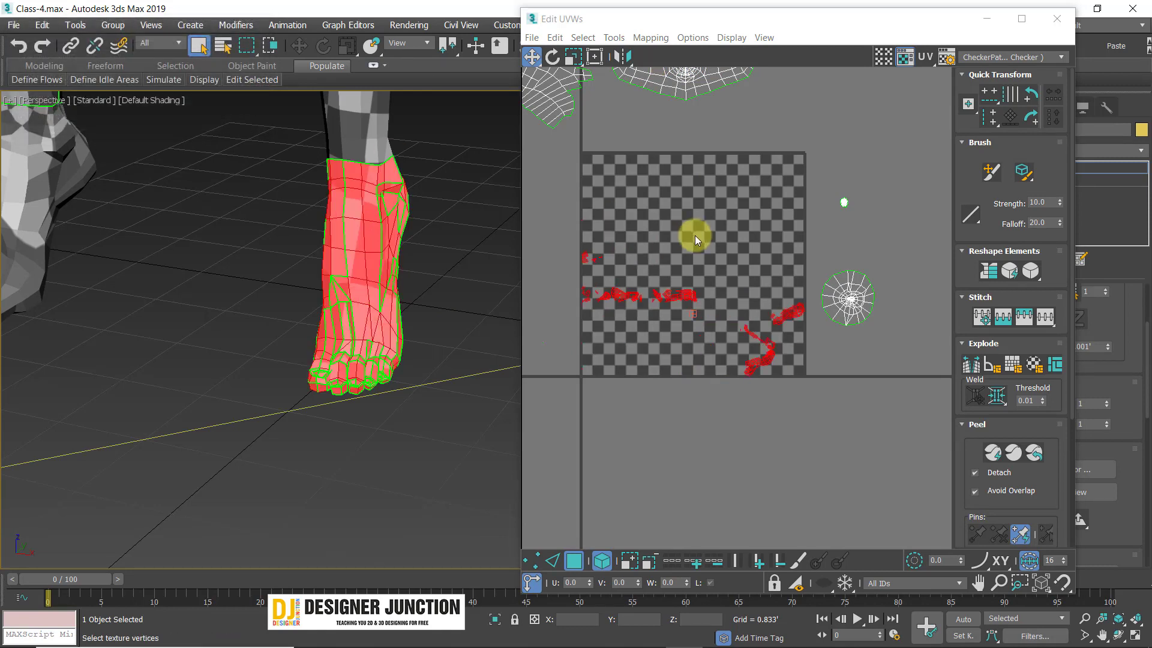
middle_click_drag(695, 235, 675, 319)
scroll(696, 319, "up", 4)
scroll(696, 318, "down", 6)
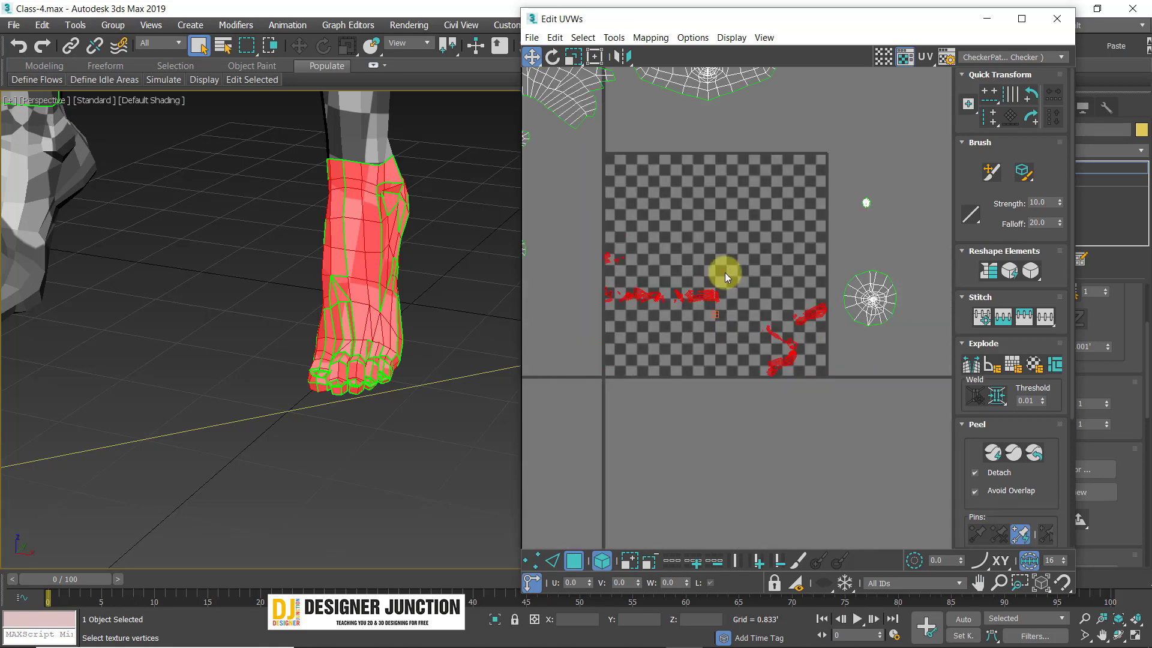
left_click(835, 332)
scroll(837, 332, "up", 4)
scroll(816, 324, "down", 1)
scroll(798, 314, "down", 4)
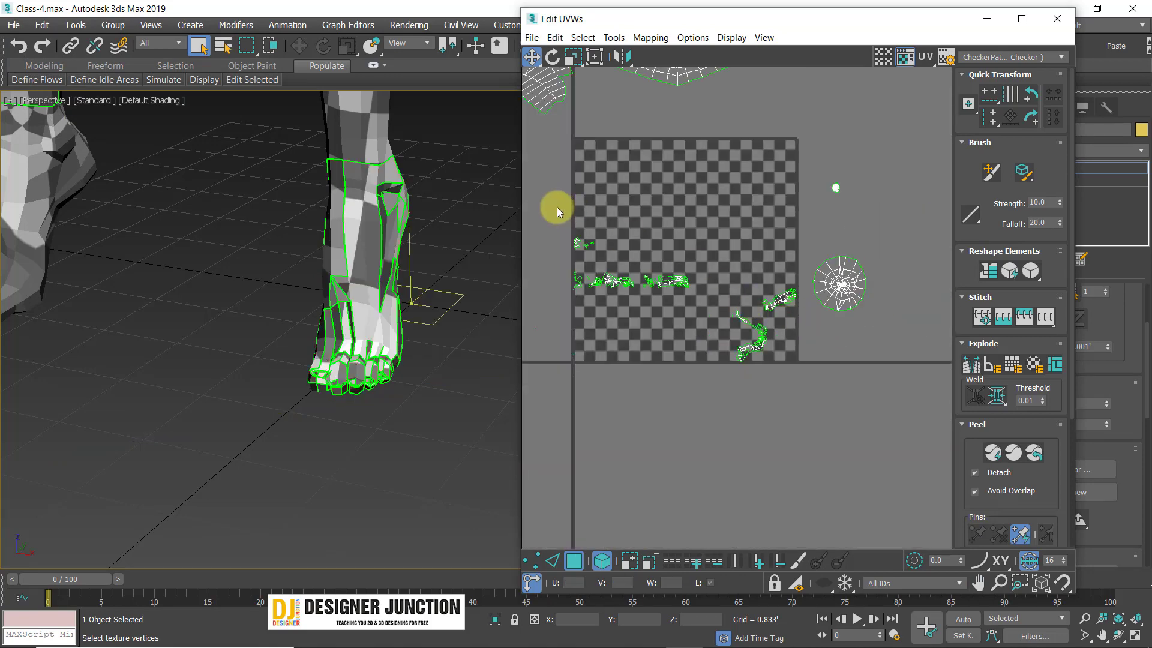
- Apply Flatten Mapping with a polygon angle threshold of 45 to all the foot shells and clear the selection
left_click_drag(808, 398, 524, 198)
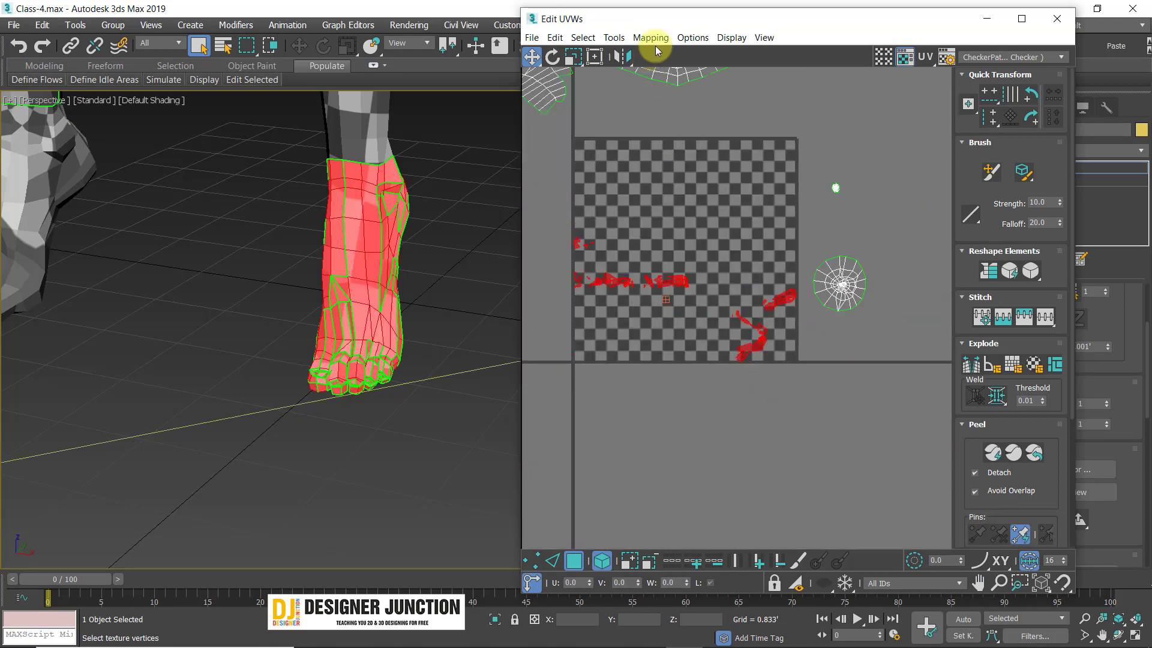
left_click(651, 38)
left_click(681, 54)
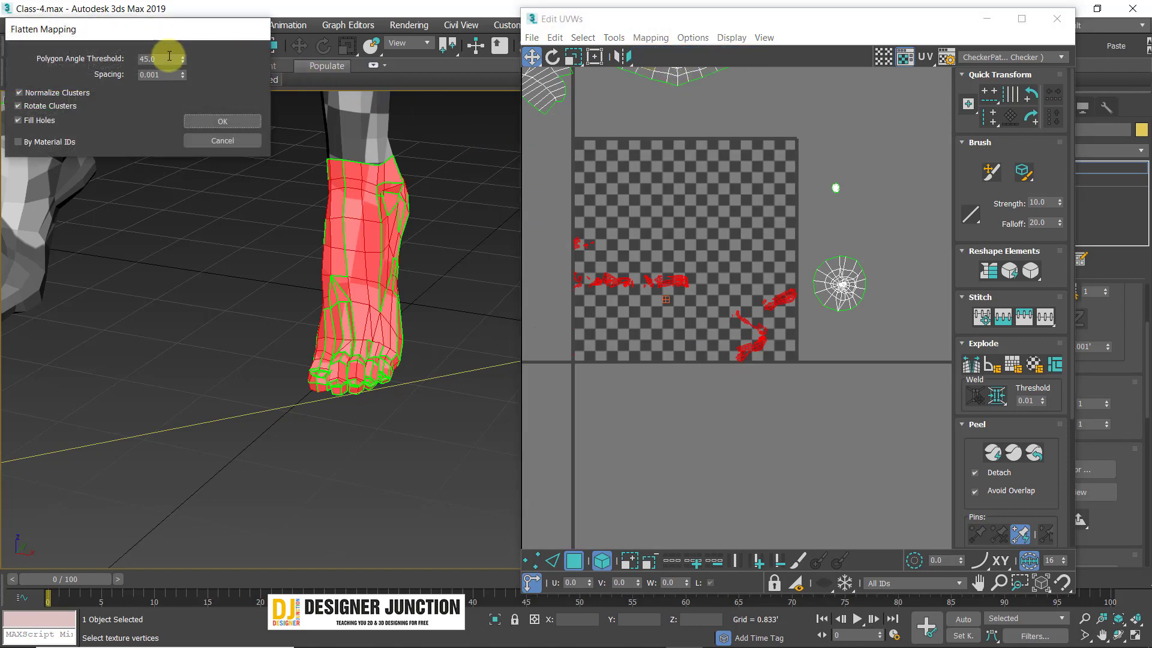
left_click(222, 121)
left_click(733, 393)
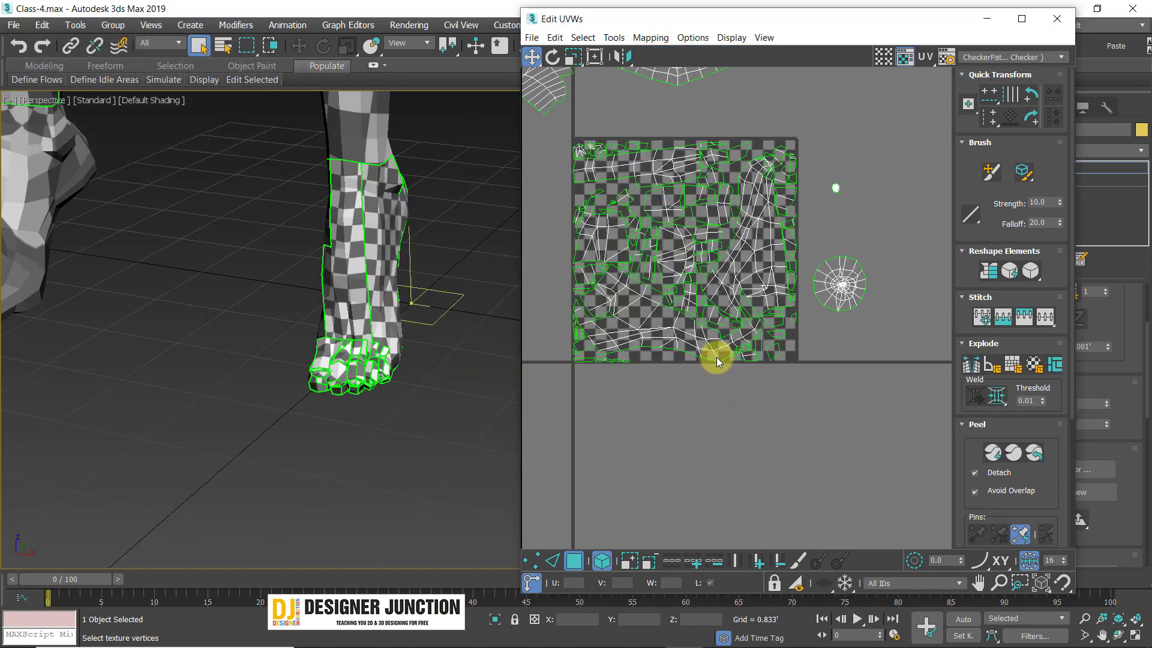
- Move the large flattened shell from one side of the foot into the empty space below the checker tile
scroll(682, 298, "up", 3)
left_click(670, 360)
scroll(671, 360, "down", 3)
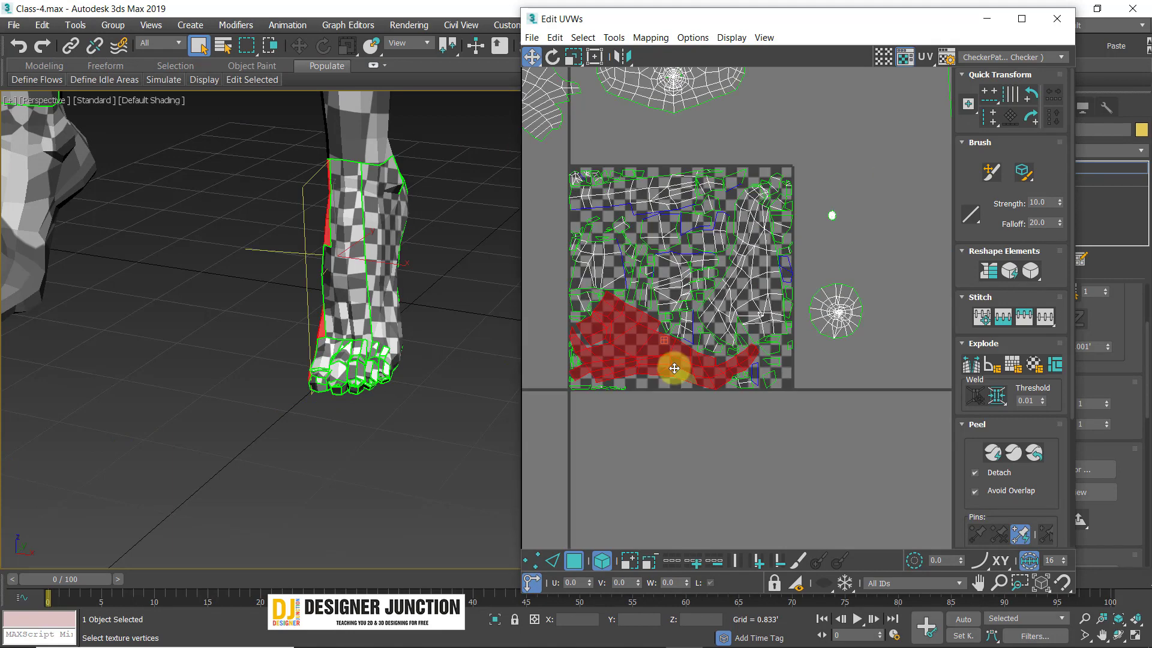
left_click_drag(627, 342, 622, 511)
middle_click_drag(750, 434, 765, 294)
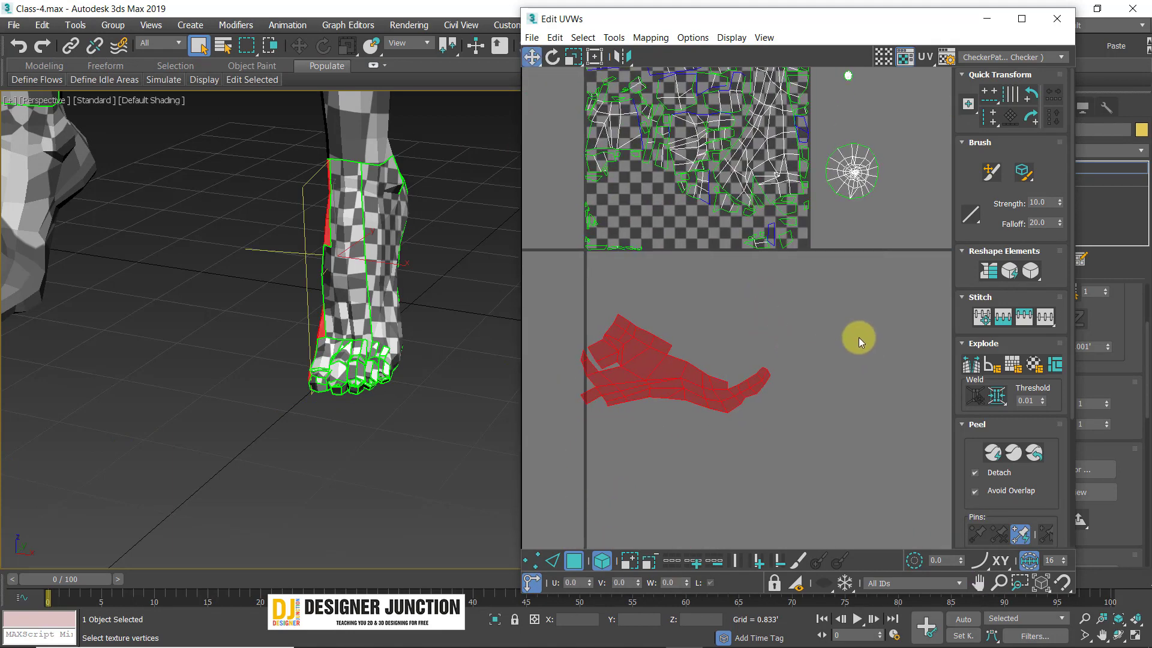
- Move the shell of the foot's opposite side below the checker tile, beside the first side shell
left_click(859, 339)
left_click(775, 187)
left_click_drag(789, 250, 848, 378)
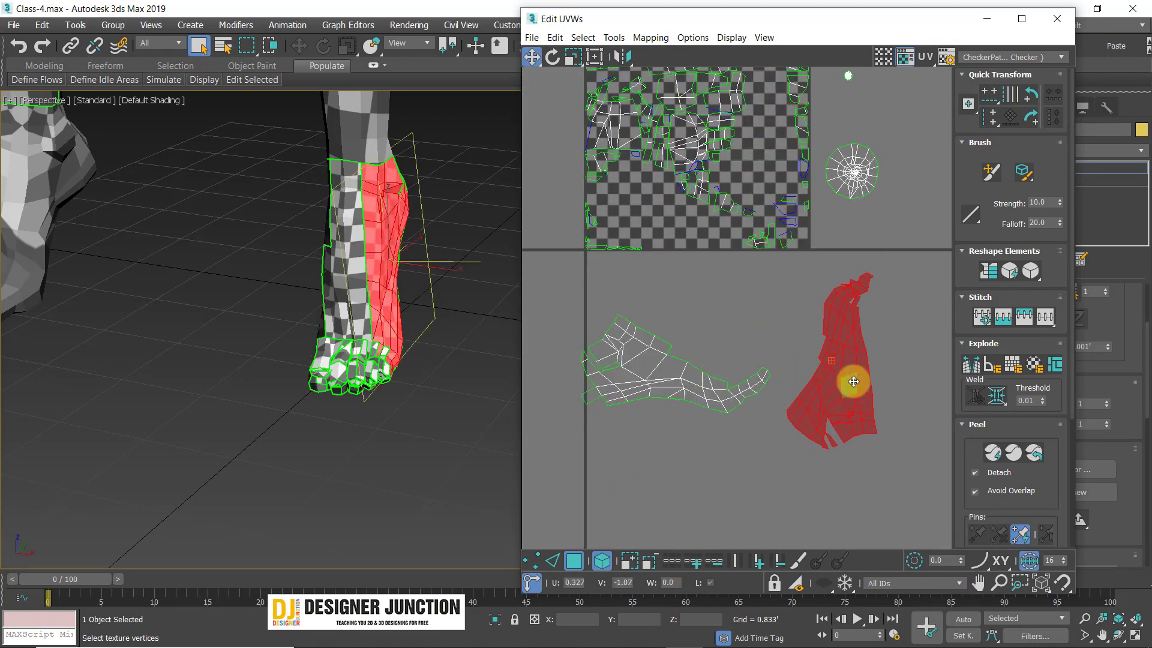
left_click(638, 399)
- Examine the flattened foot's seams and checker pattern on the model from the side and the front
middle_click_drag(265, 259, 392, 346, "alt")
scroll(178, 370, "down", 5)
middle_click_drag(178, 370, 333, 307)
scroll(267, 329, "up", 5)
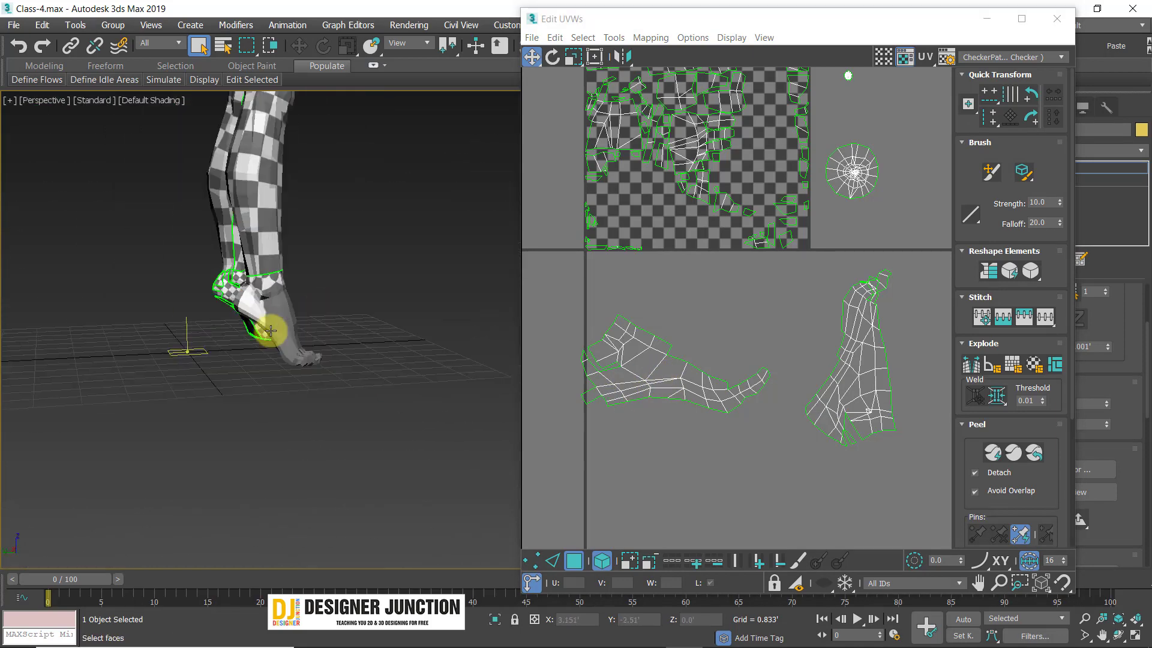
middle_click_drag(267, 329, 204, 302, "alt")
left_click_drag(366, 210, 401, 224)
middle_click_drag(400, 224, 391, 260, "alt")
left_click(391, 260)
- Switch the UV editor to edge selection and turn off selection by element, leaving no edges of the side shell selected
scroll(690, 370, "up", 3)
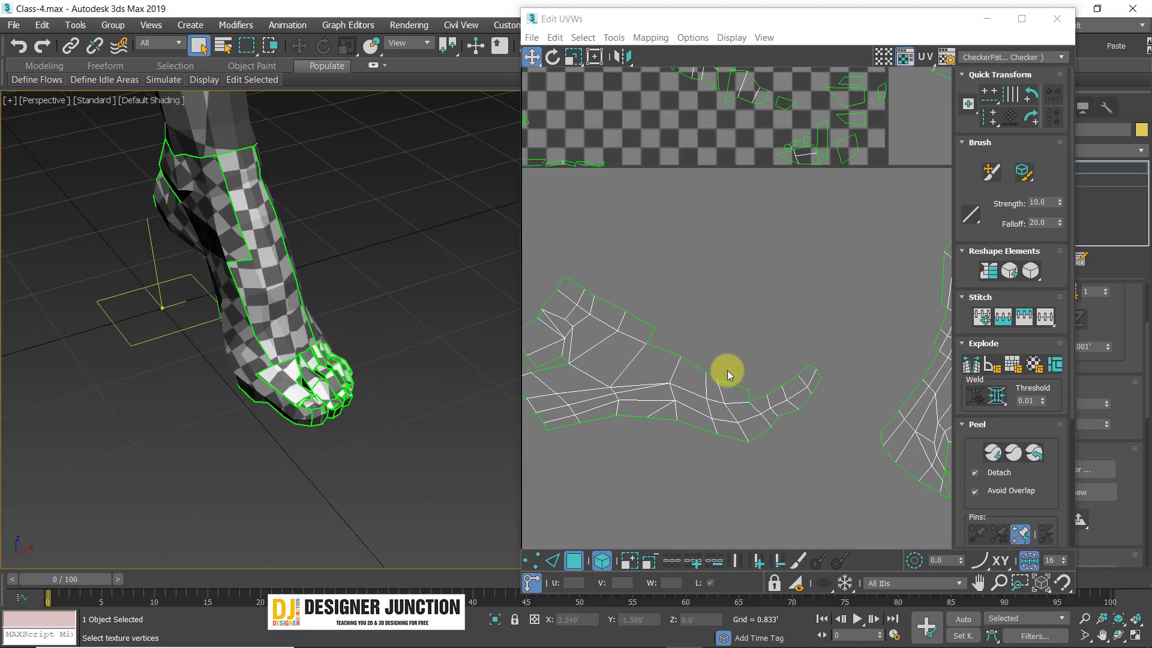
left_click(718, 383)
left_click(783, 323)
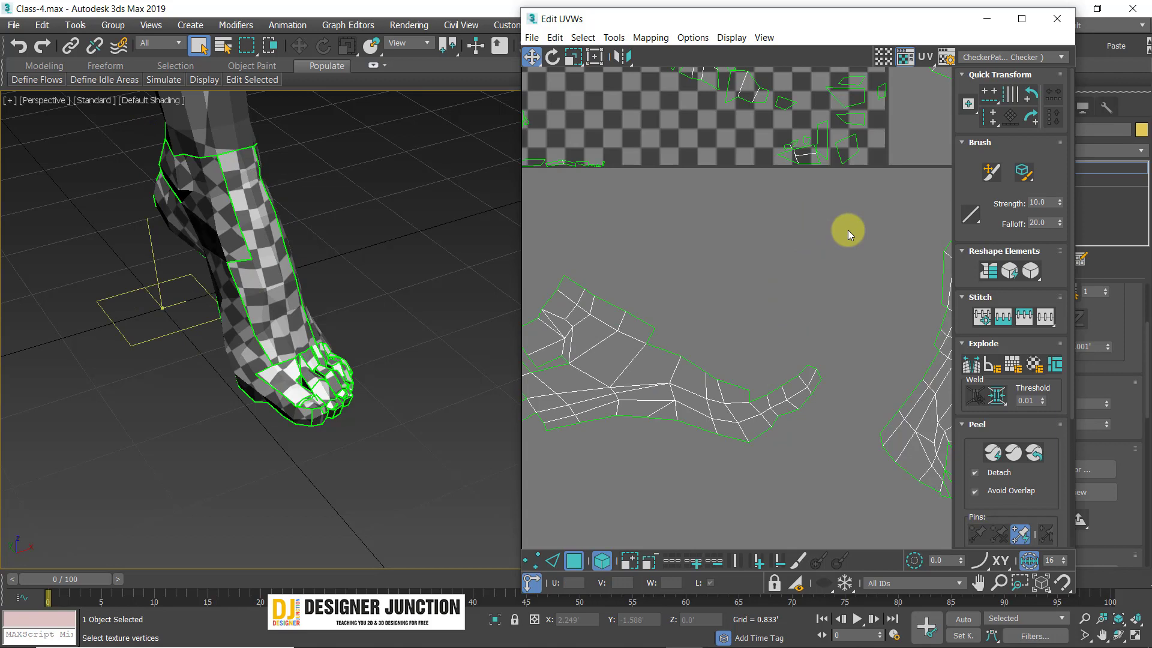
right_click(785, 235)
left_click(766, 201)
left_click(714, 381)
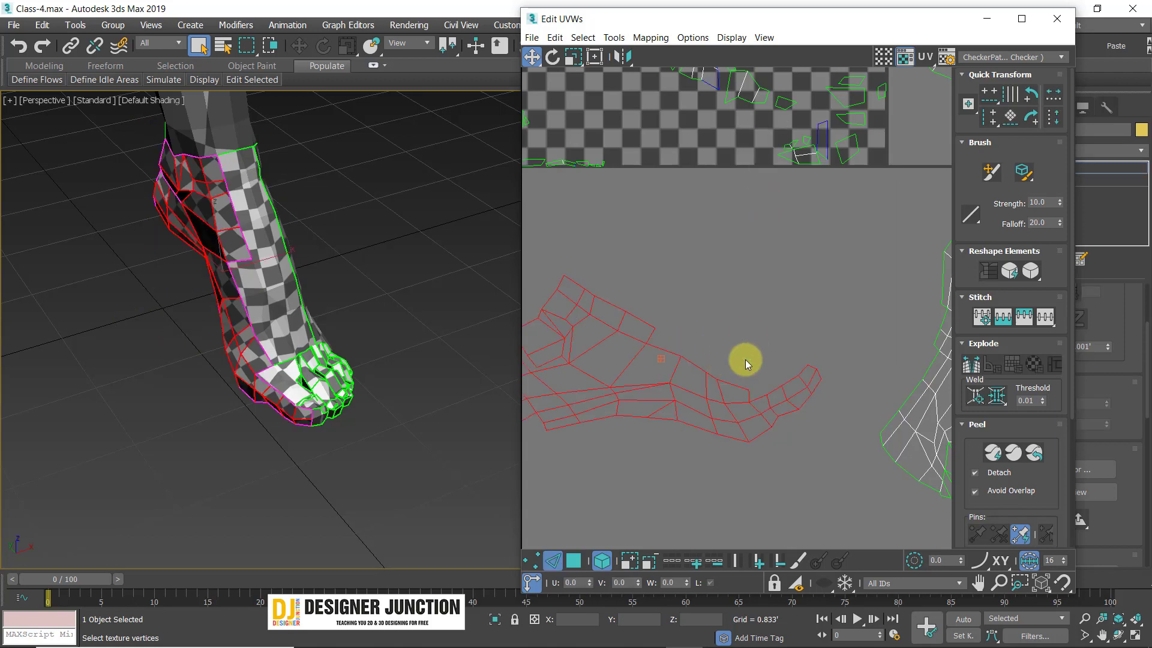
left_click(642, 314)
left_click(639, 317)
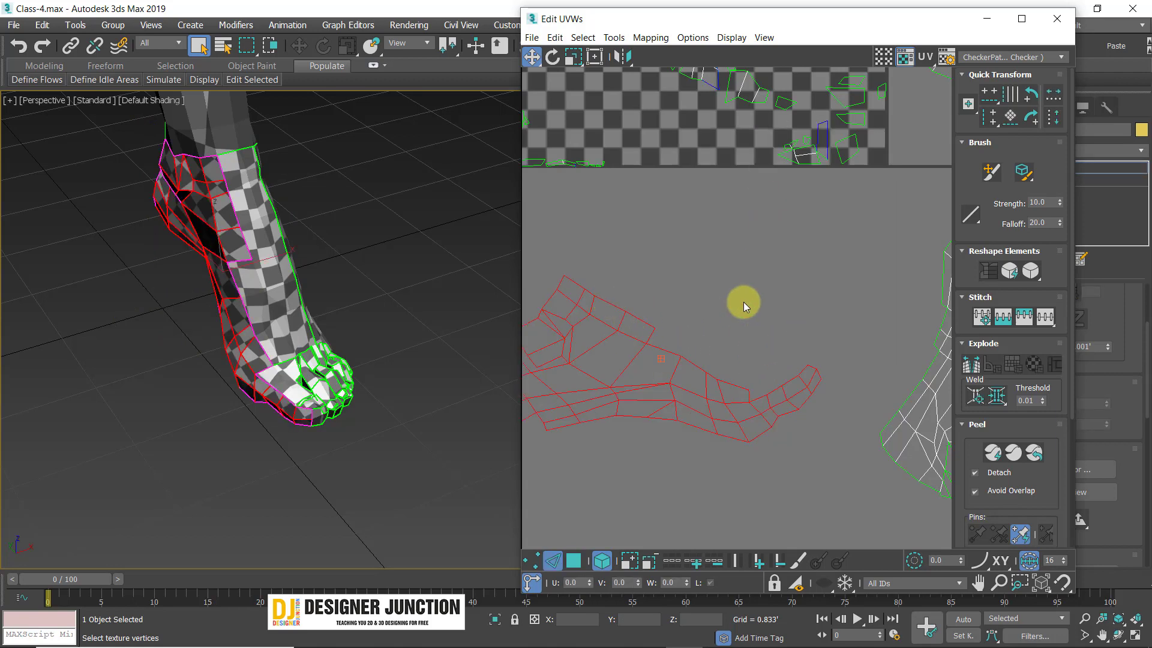
left_click(634, 497)
- Select the upper border edges of the foot's side shell and stitch the front ankle strip to them
left_click(697, 373)
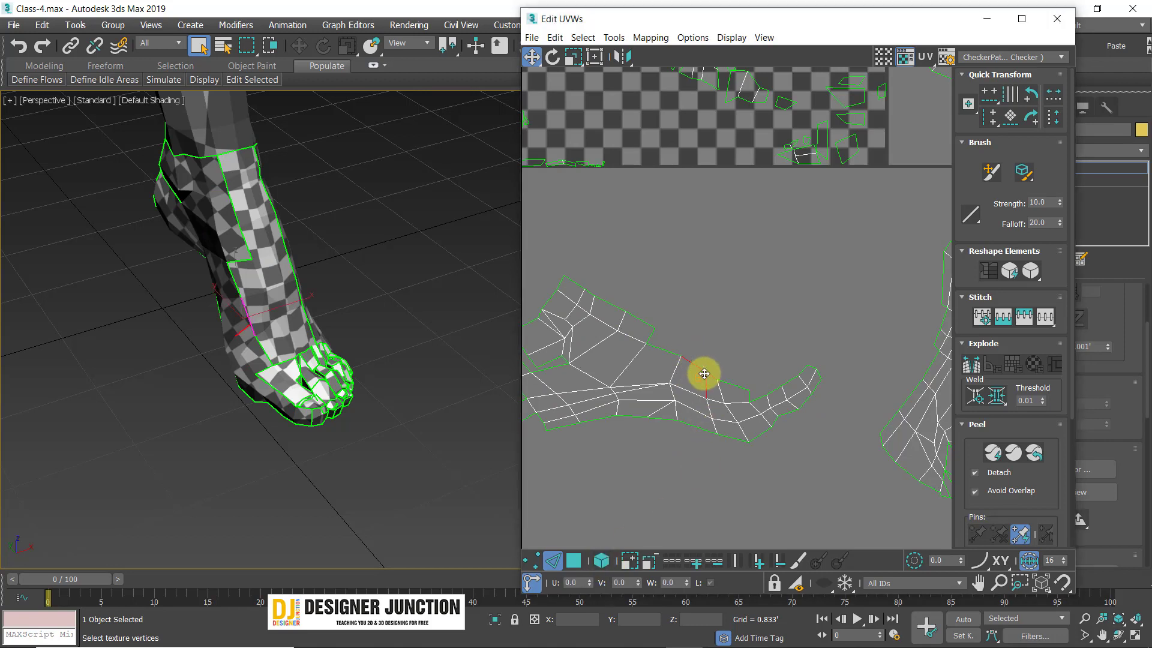
left_click(661, 343)
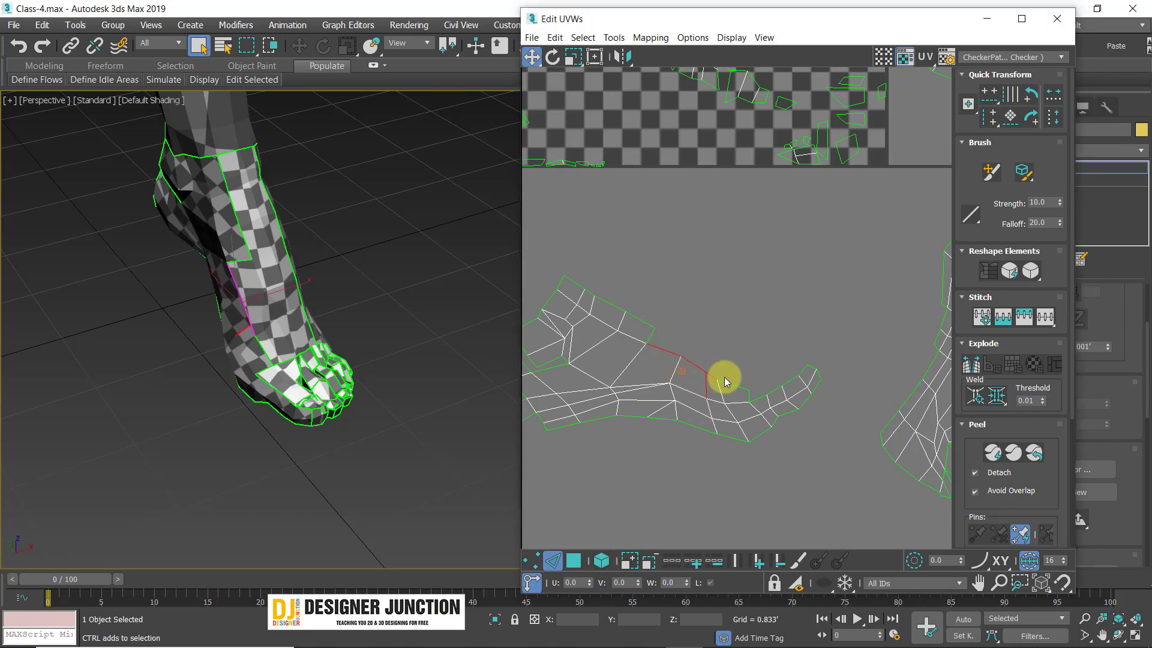
right_click(787, 330)
left_click(757, 401)
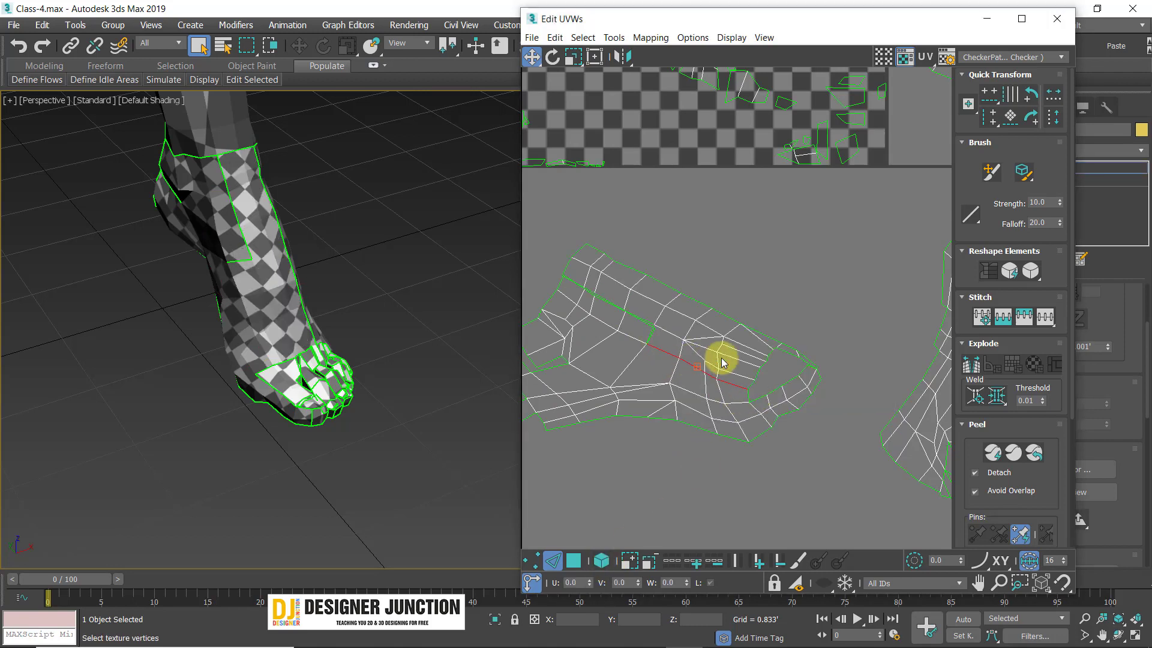
- Select the split edges between the front ankle strip and the foot's side shell and stitch them closed up to the ankle border
scroll(678, 342, "up", 5)
middle_click_drag(737, 346, 744, 349)
left_click(740, 330)
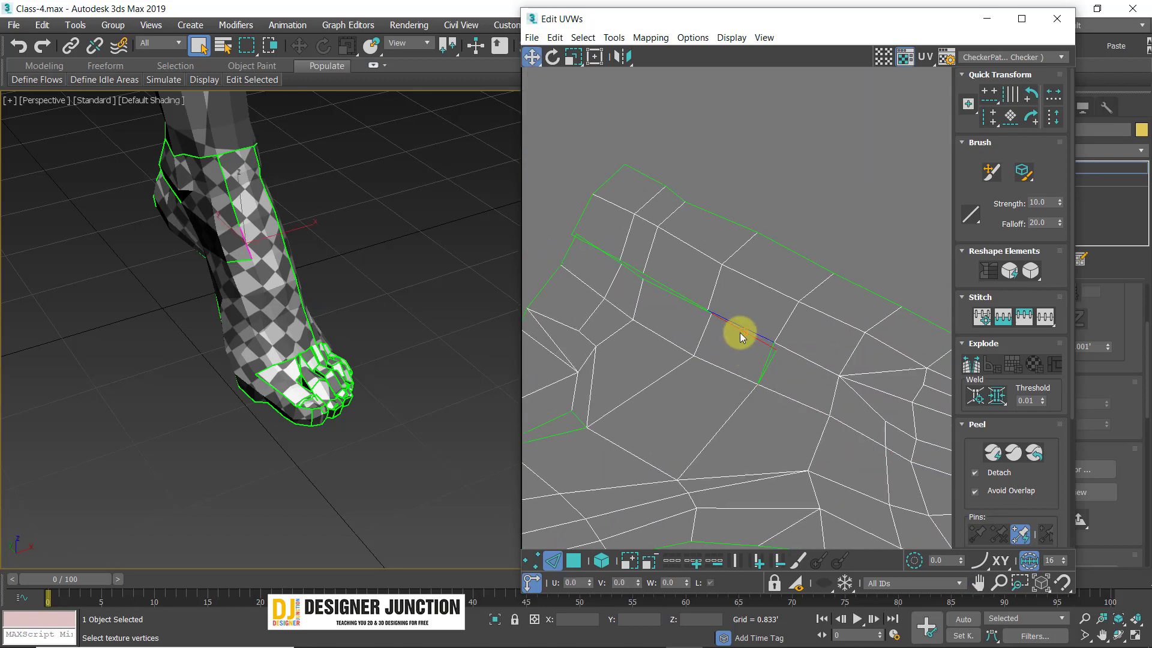
left_click(676, 294, "ctrl")
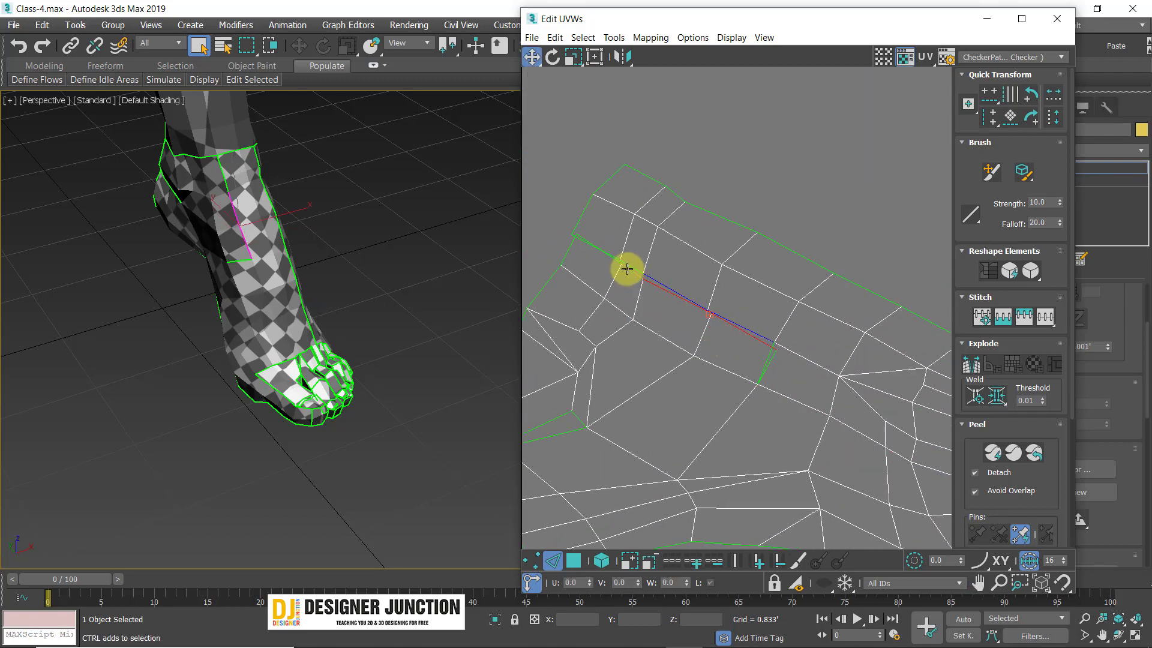
left_click(596, 249, "ctrl")
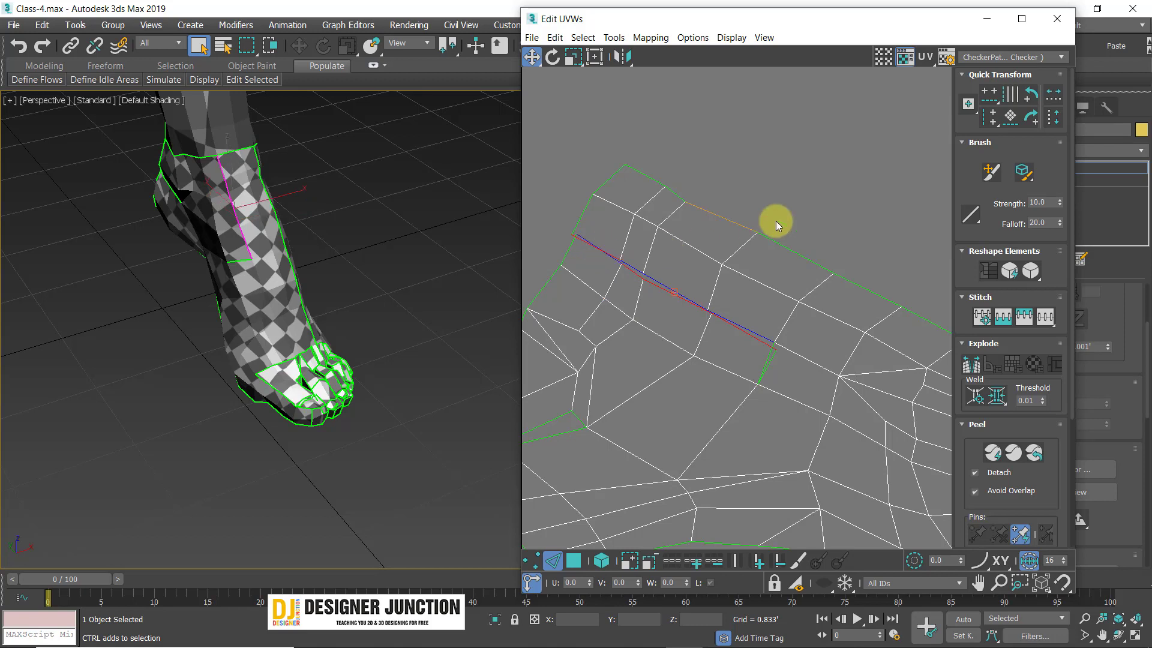
right_click(771, 217)
left_click(757, 284)
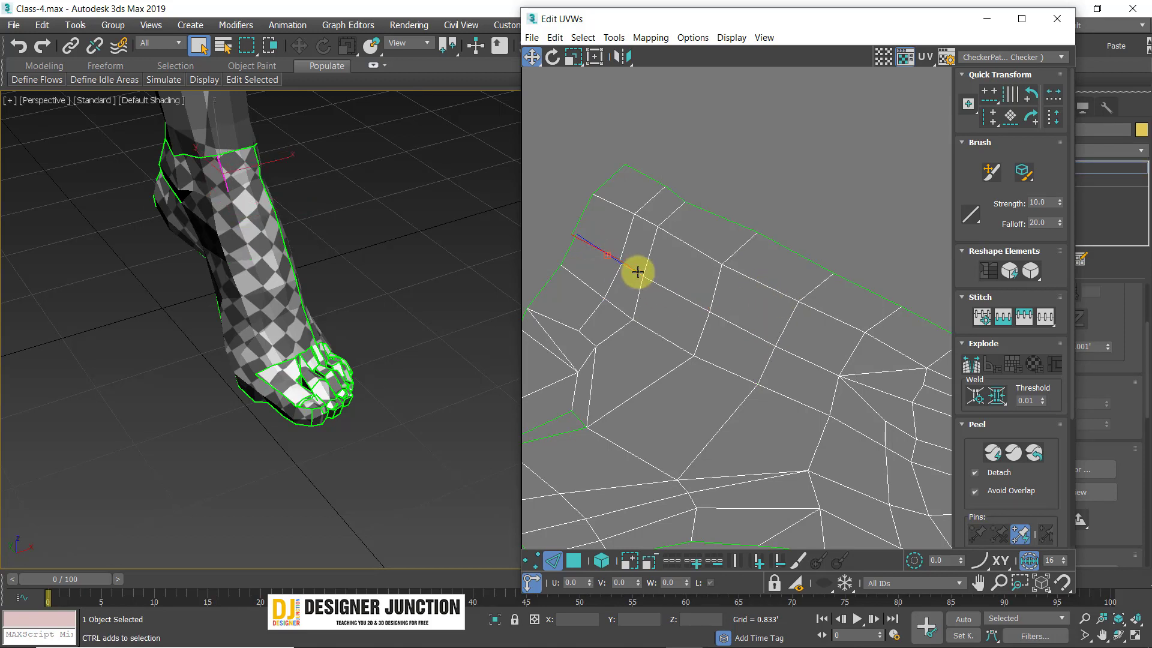
right_click(729, 262)
left_click(699, 329)
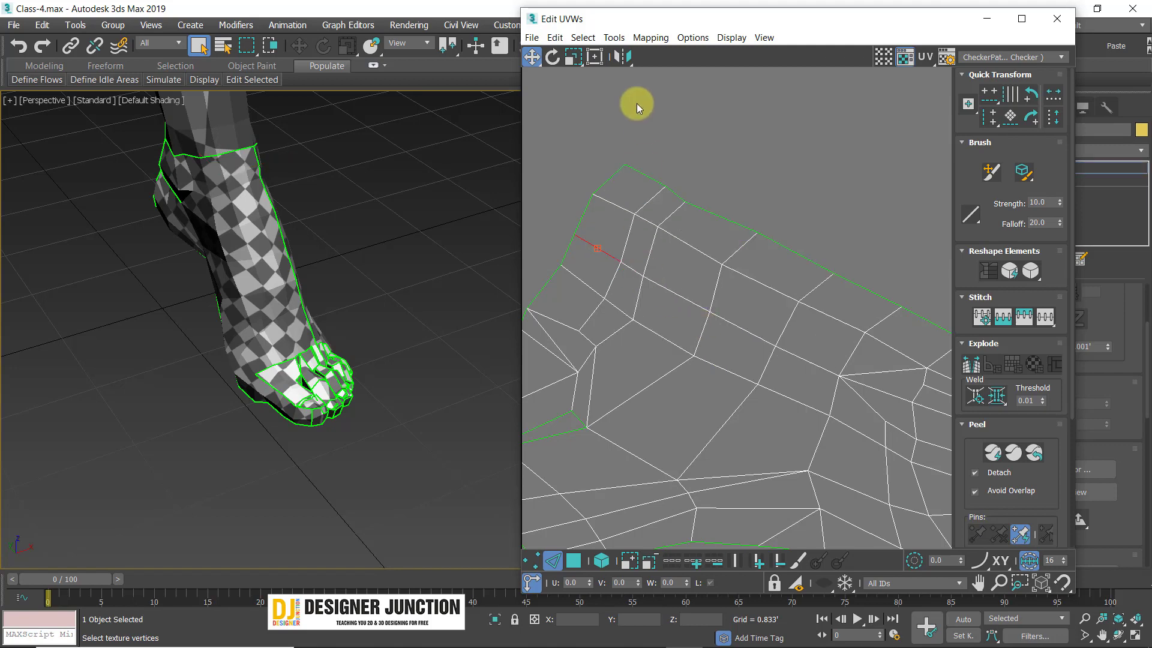
left_click(651, 37)
left_click(667, 56)
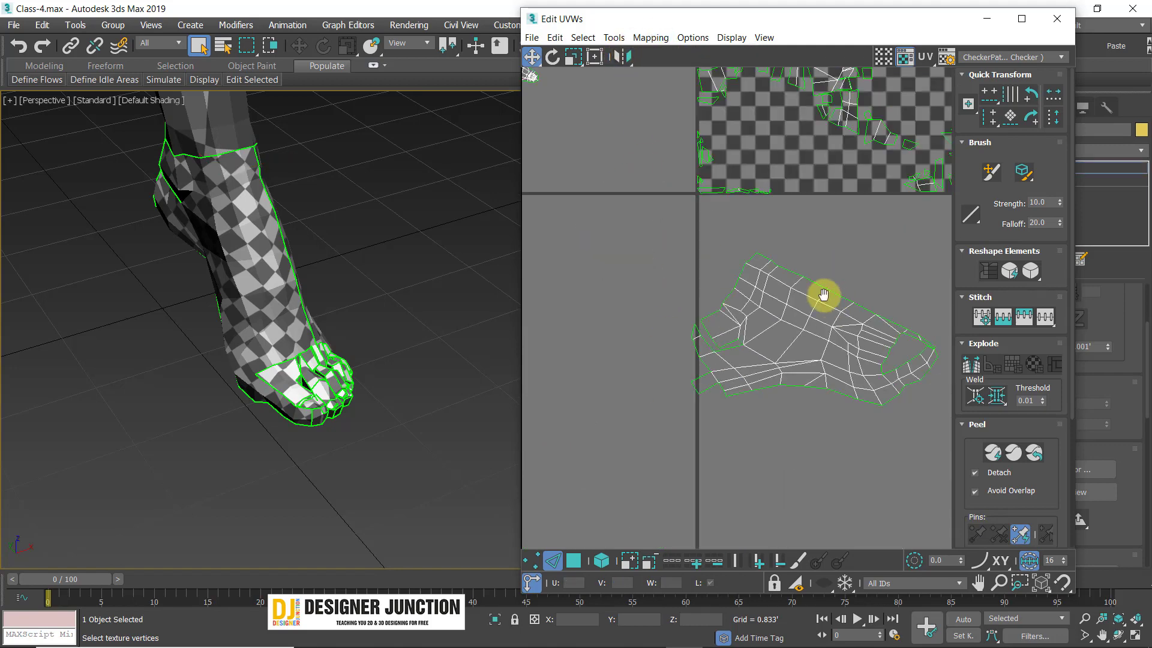
- Move the UV editor window off the modifier stack and examine the full UV layout and the checker sizes on the whole character
middle_click_drag(823, 294, 732, 251)
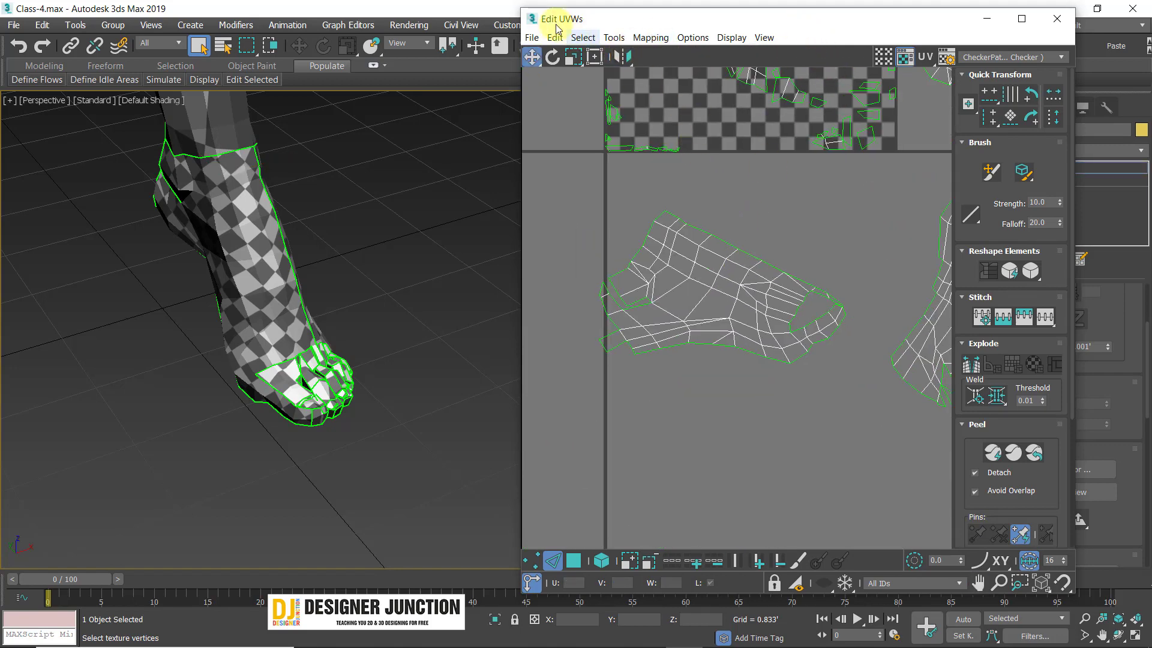
left_click_drag(548, 17, 421, 34)
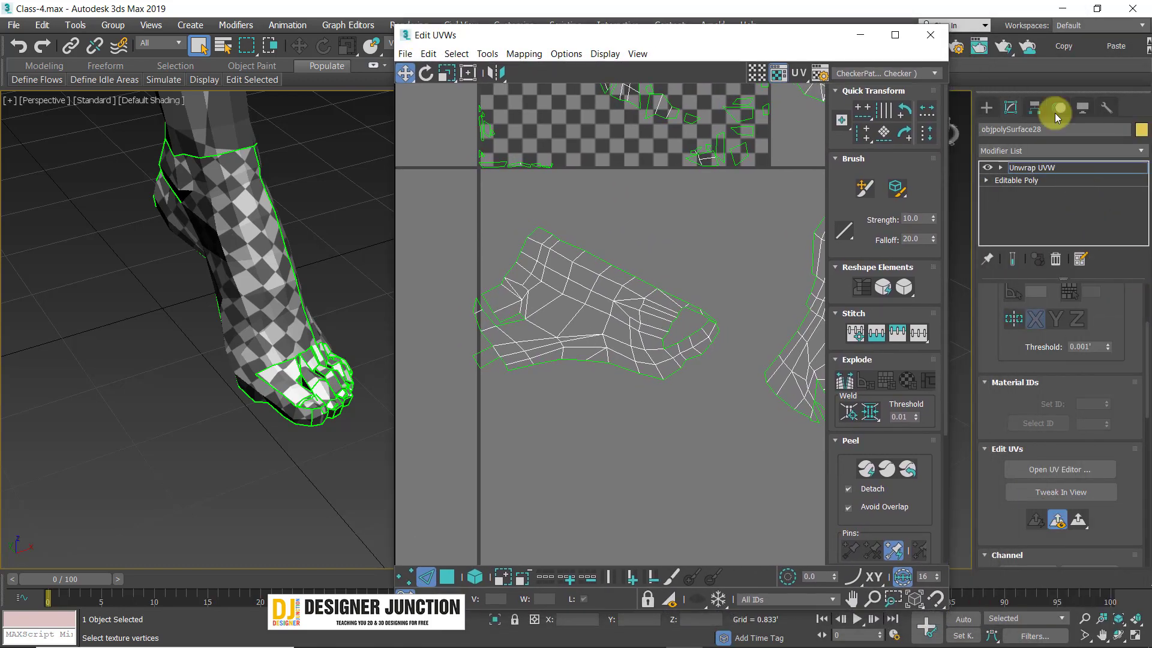
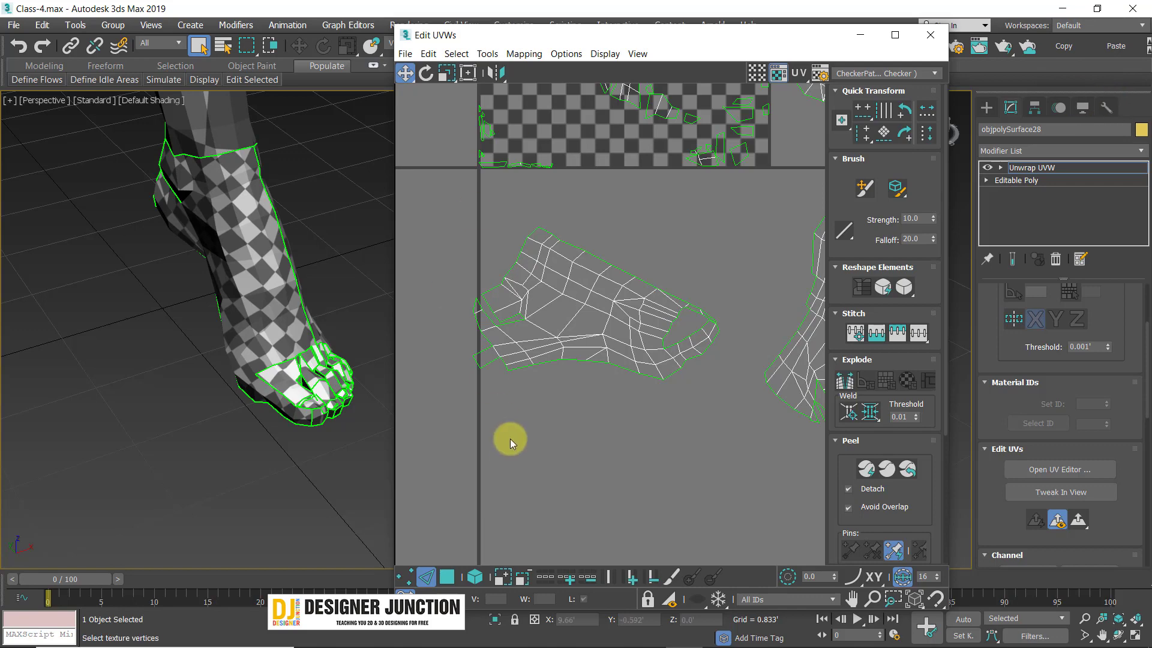
scroll(636, 238, "down", 6)
scroll(647, 251, "up", 4)
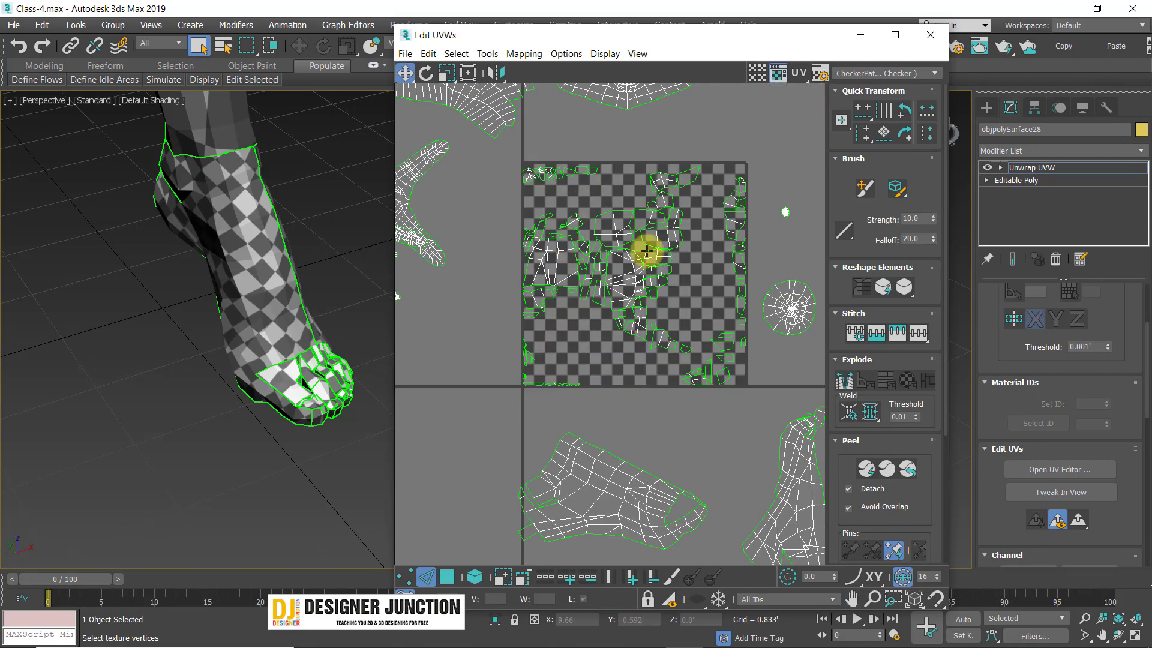
scroll(613, 383, "down", 3)
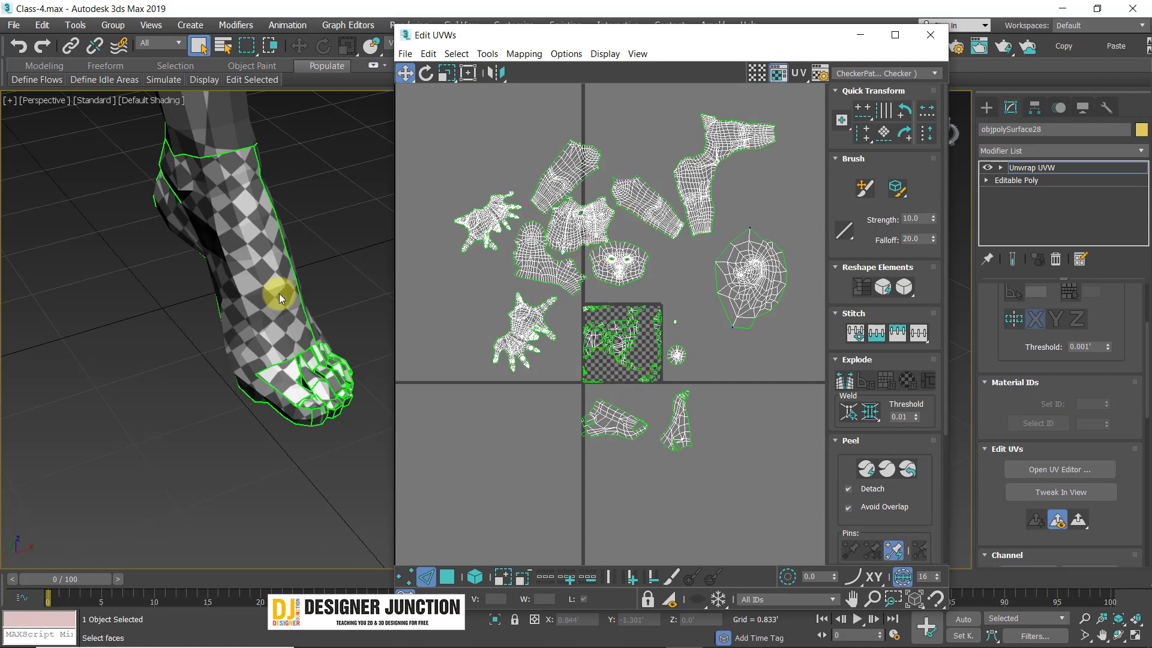
scroll(281, 252, "down", 8)
scroll(284, 227, "up", 5)
scroll(303, 336, "down", 4)
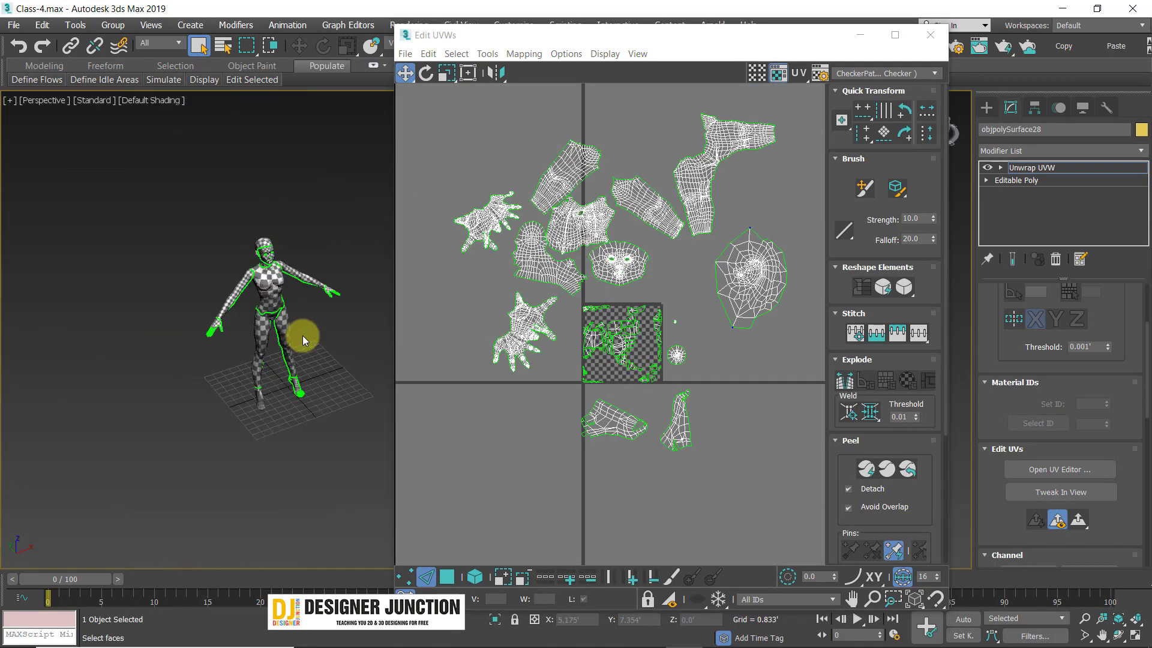
scroll(303, 336, "up", 5)
scroll(635, 414, "up", 8)
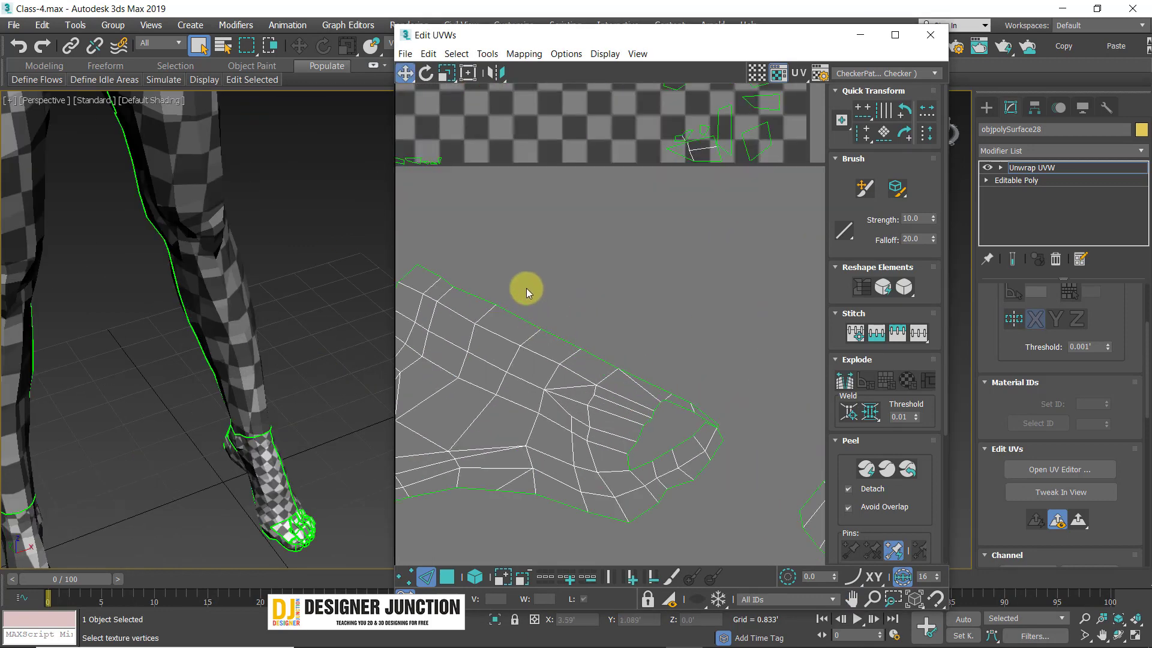
- Select the middle edges of the foot side shell's upper border and stitch the opposite side shell to them
left_click_drag(527, 289, 563, 337)
right_click(689, 309)
left_click(639, 375)
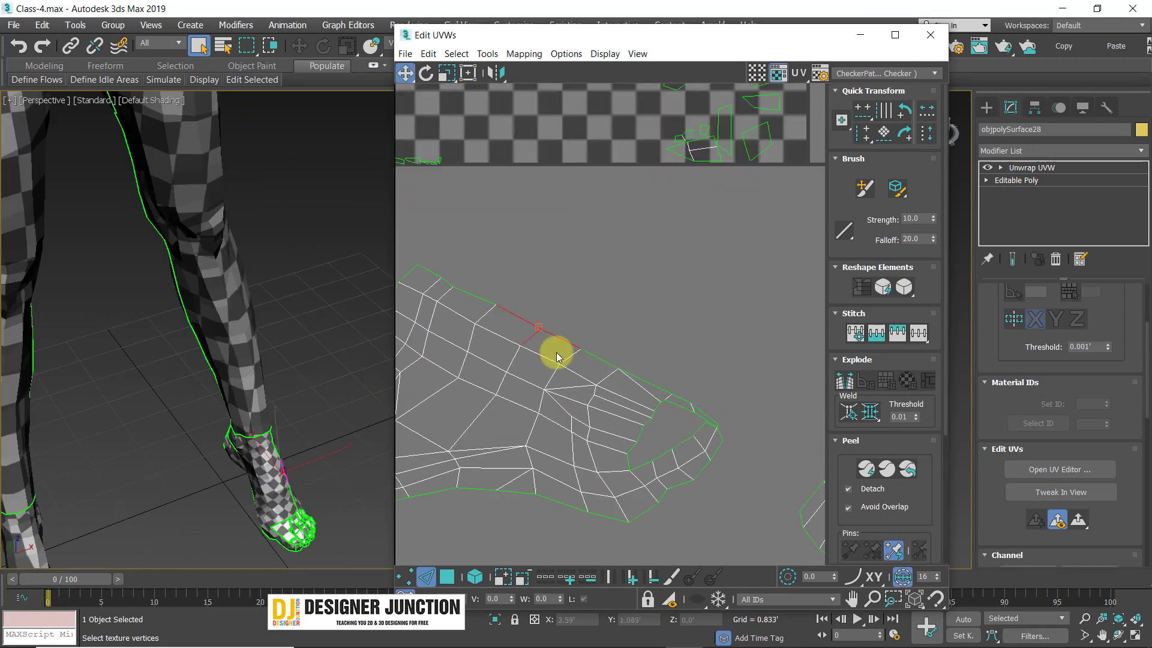
- Select the open seam edges between the two foot sides near the ankle and stitch them together
scroll(520, 301, "up", 3)
left_click(518, 300)
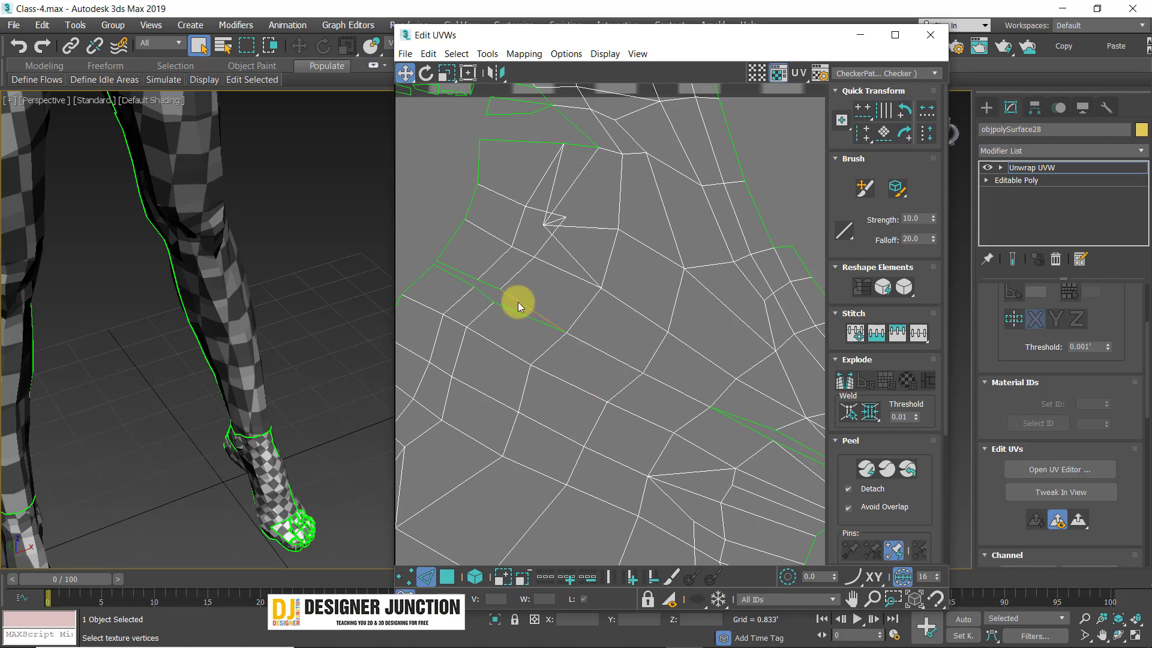
left_click_drag(514, 319, 484, 301)
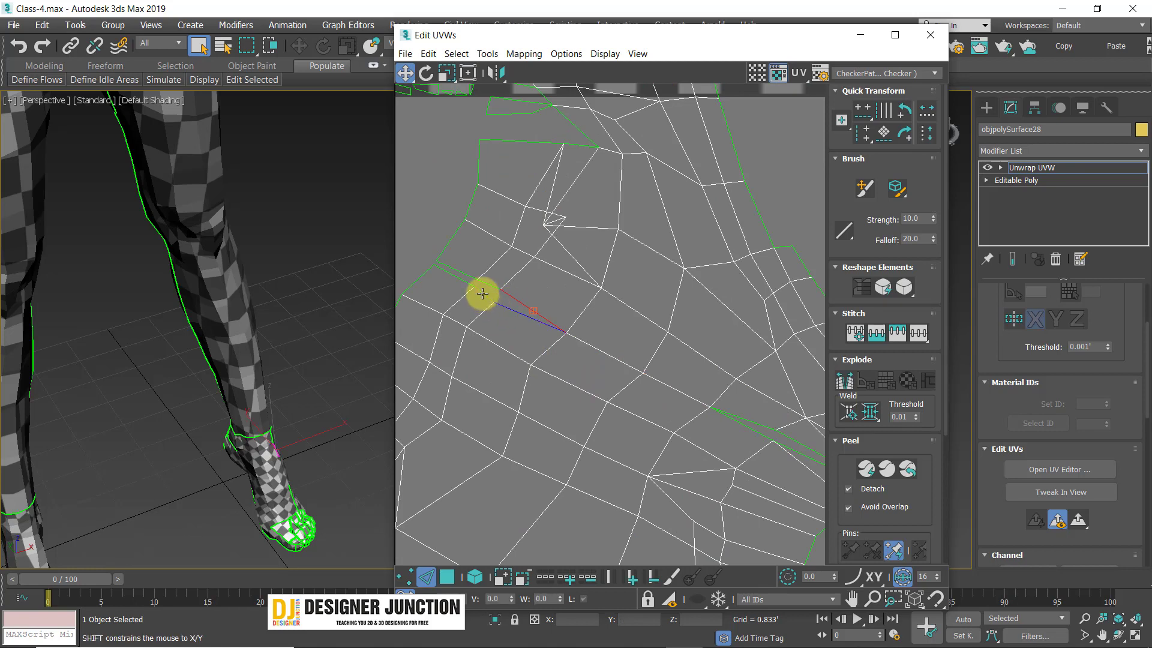
left_click(458, 272)
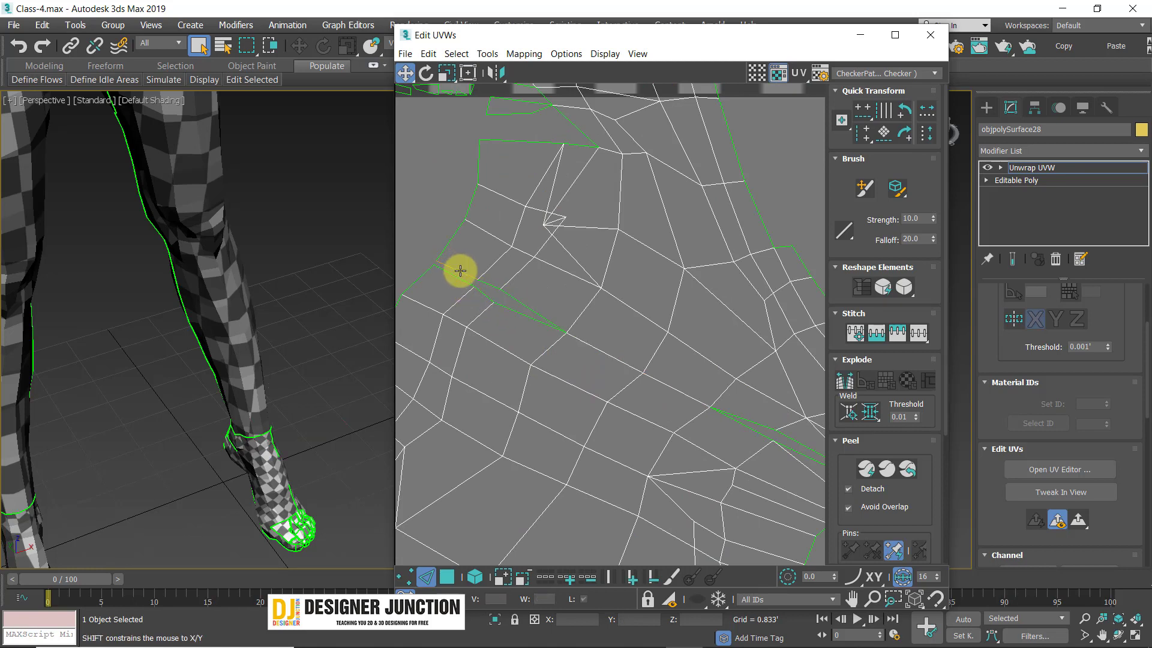
left_click(496, 298)
left_click(464, 281)
right_click(710, 323)
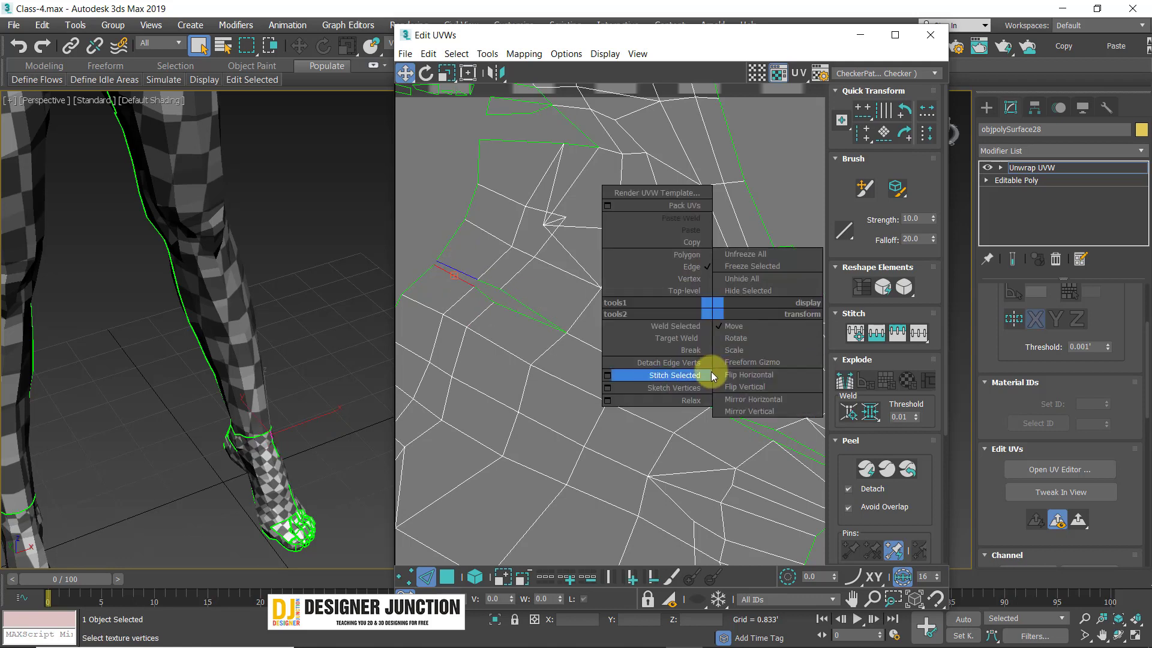
left_click(485, 295, "ctrl")
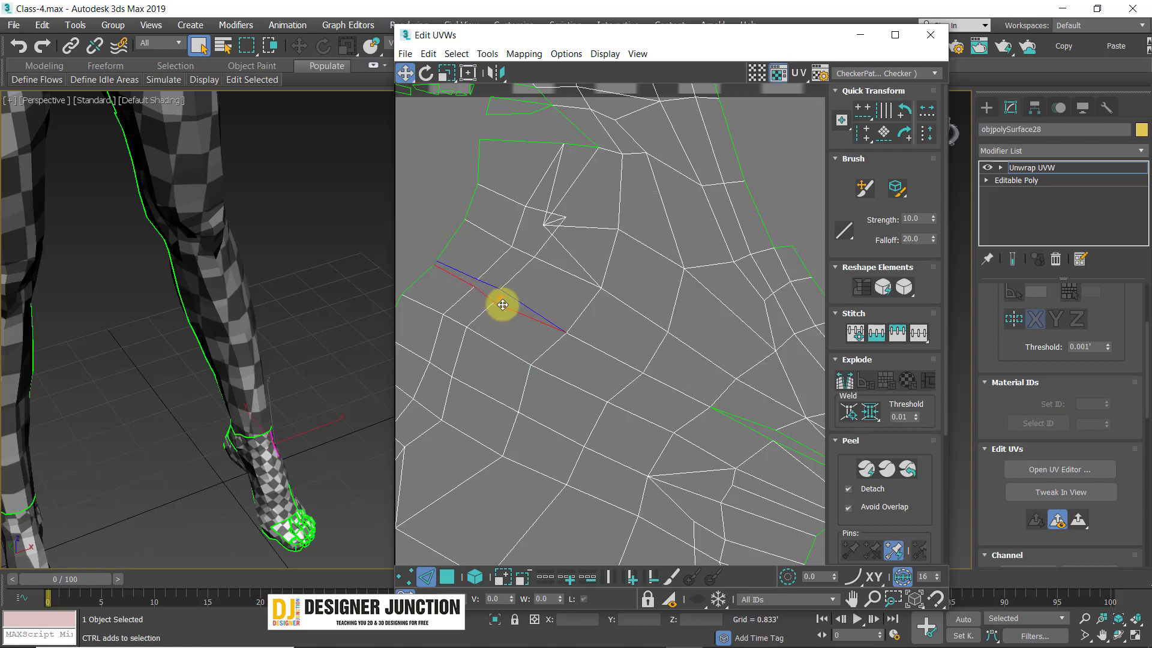
key("e")
right_click(679, 325)
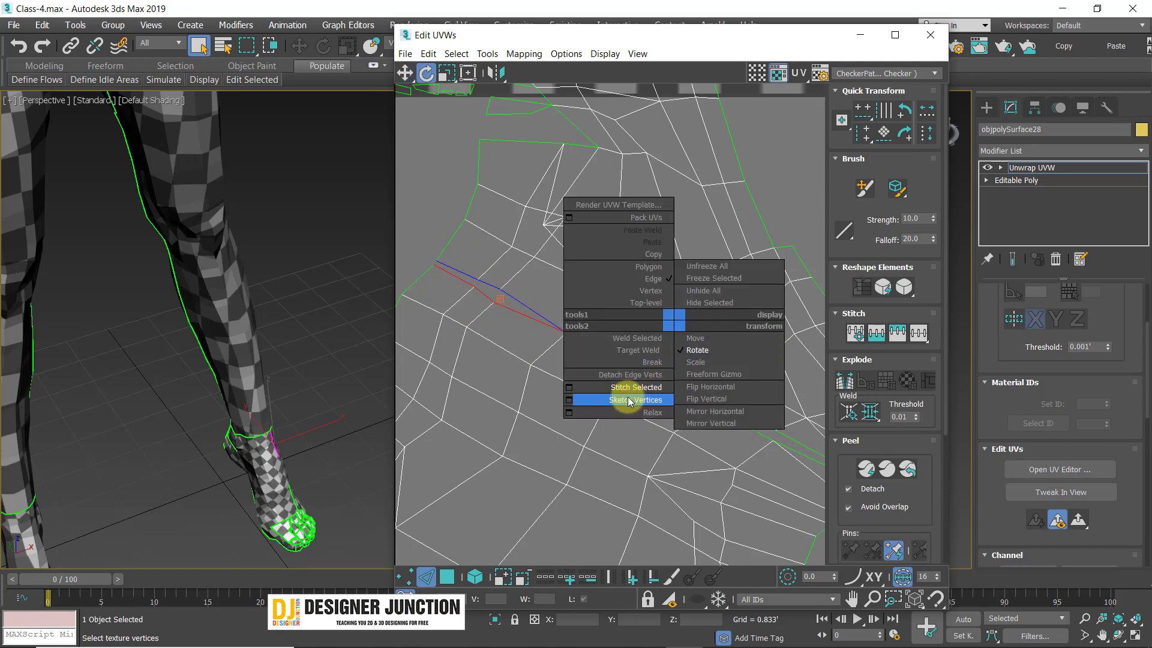
left_click(620, 391)
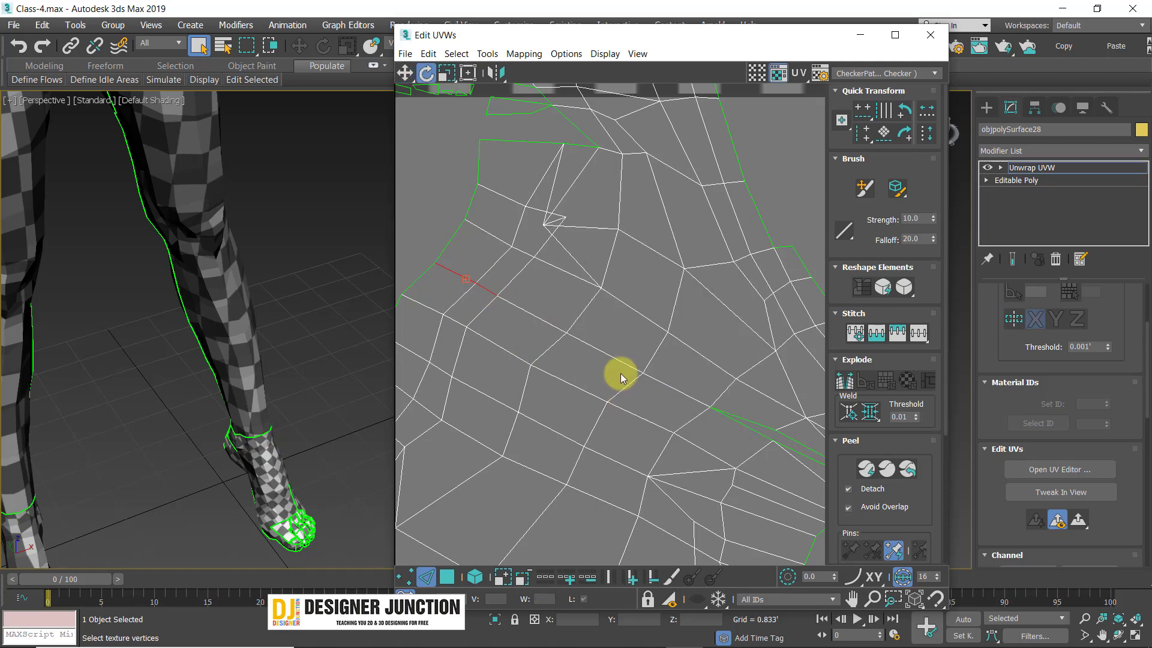
- Select the open seam edges between the two foot sides near the toes and stitch them together
scroll(618, 374, "down", 4)
middle_click_drag(612, 366, 579, 317)
scroll(686, 365, "up", 4)
left_click(630, 346)
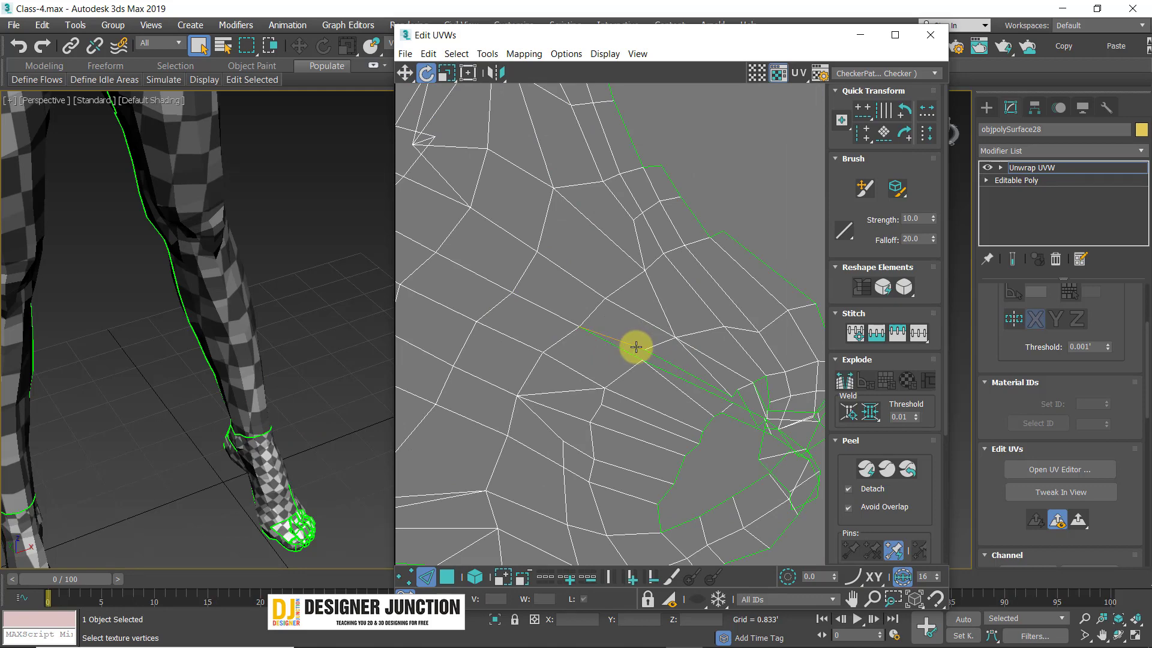
left_click(663, 358, "ctrl")
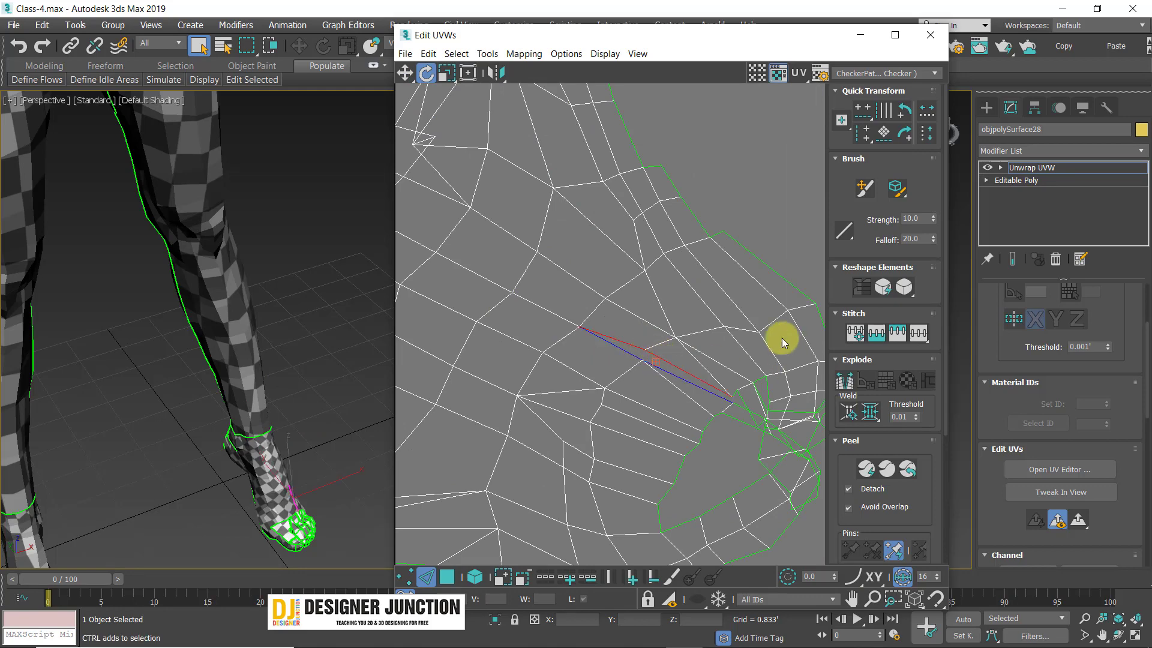
right_click(776, 334)
left_click(740, 399)
scroll(650, 351, "down", 5)
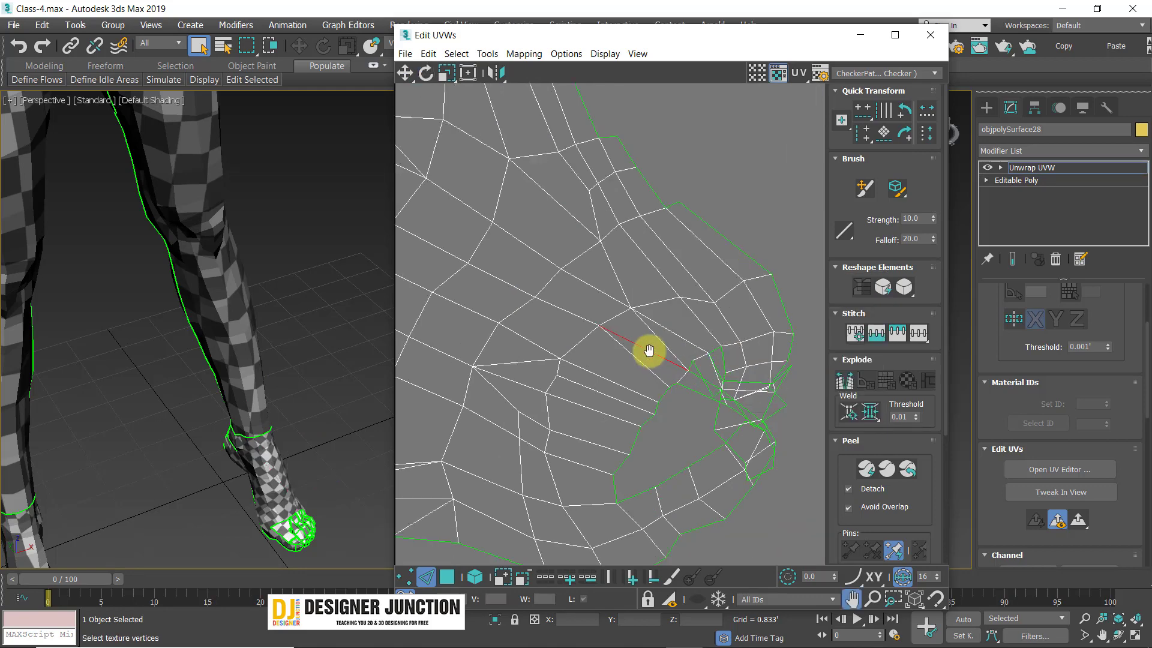
scroll(640, 290, "down", 6)
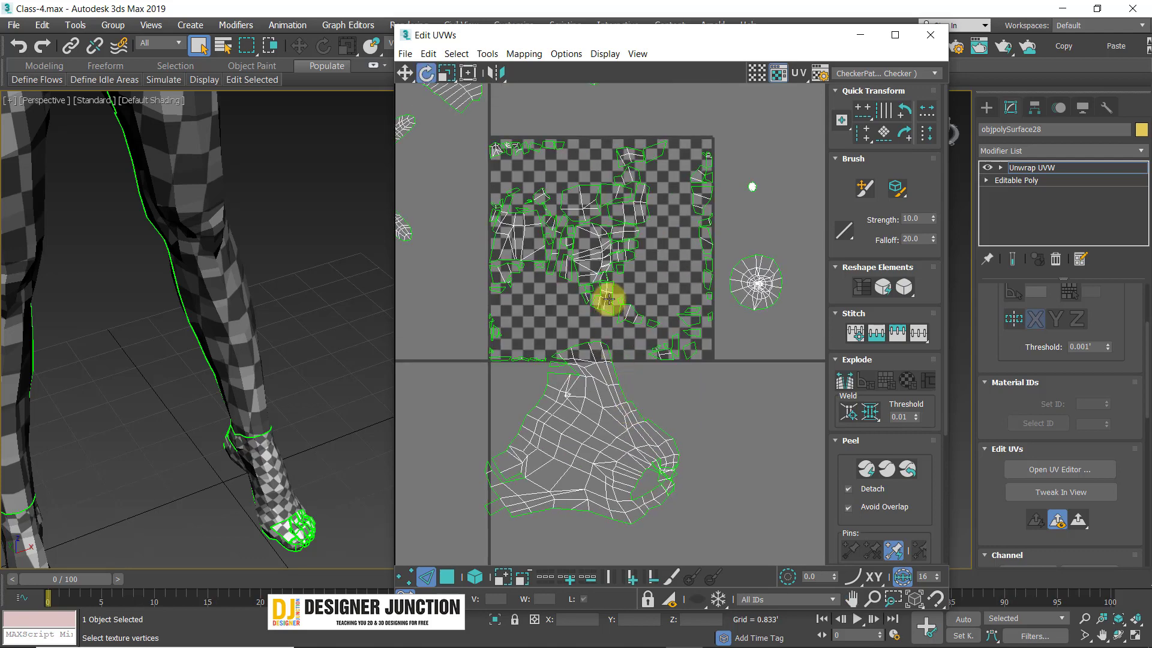
- Switch the UV editor to polygon selection and select the faces of the stitched foot shell
middle_click_drag(252, 464, 298, 371)
middle_click_drag(180, 514, 327, 271)
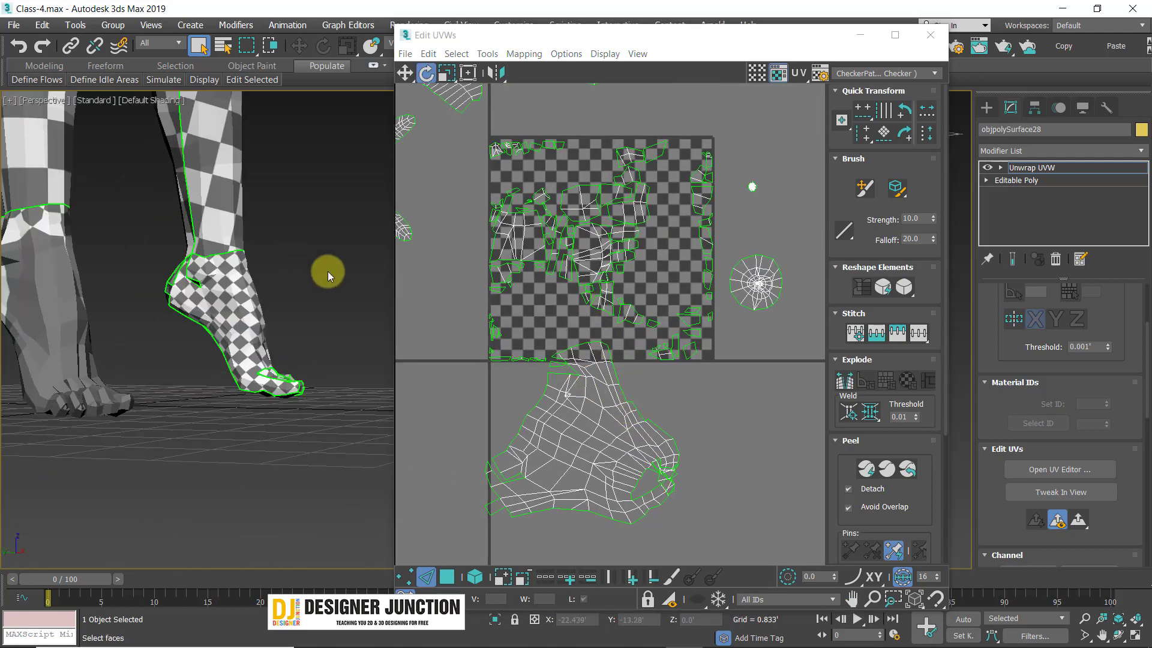
scroll(581, 261, "up", 3)
middle_click_drag(607, 457, 604, 314)
scroll(604, 314, "down", 3)
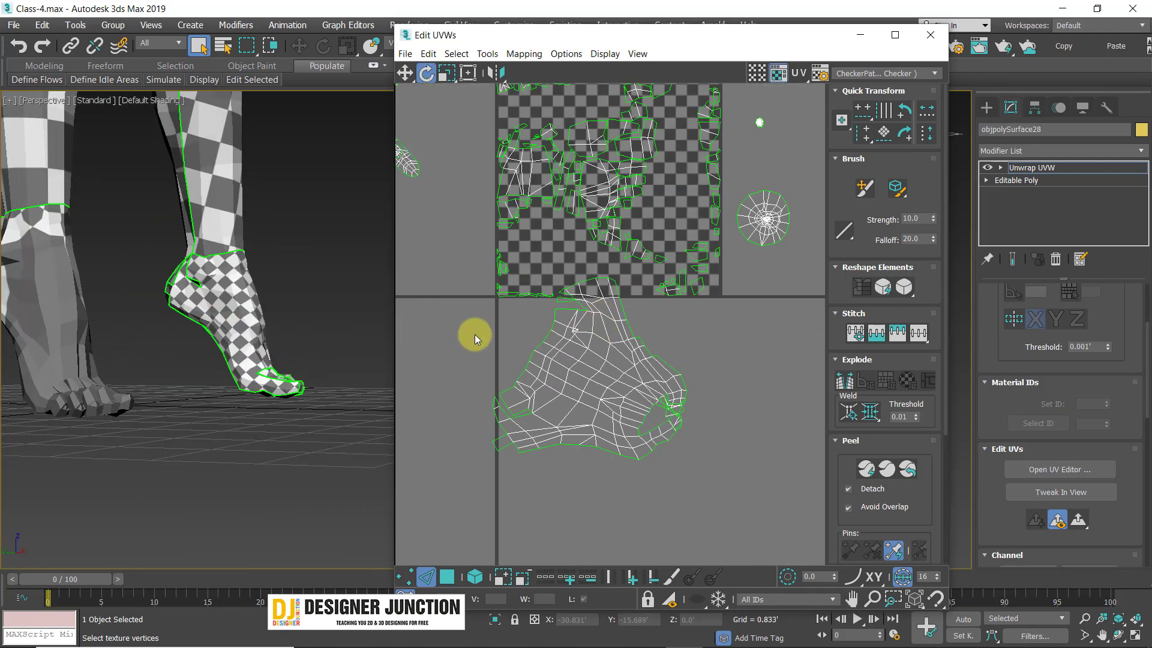
left_click_drag(474, 333, 696, 451)
middle_click_drag(244, 306, 208, 311, "alt")
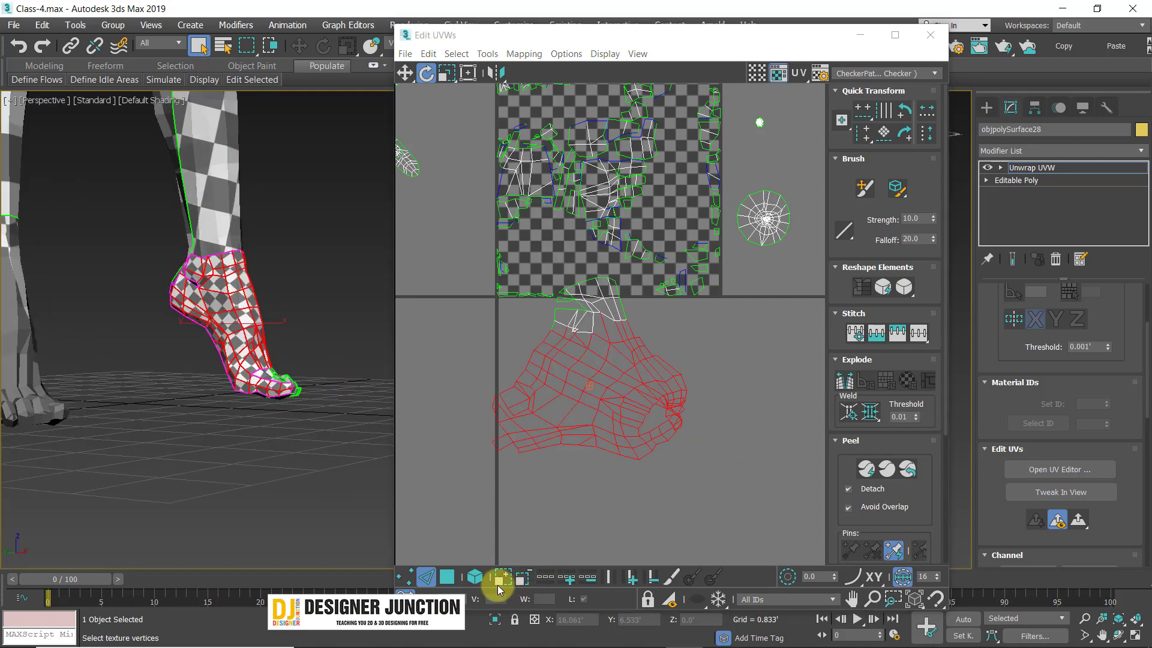
left_click(447, 576)
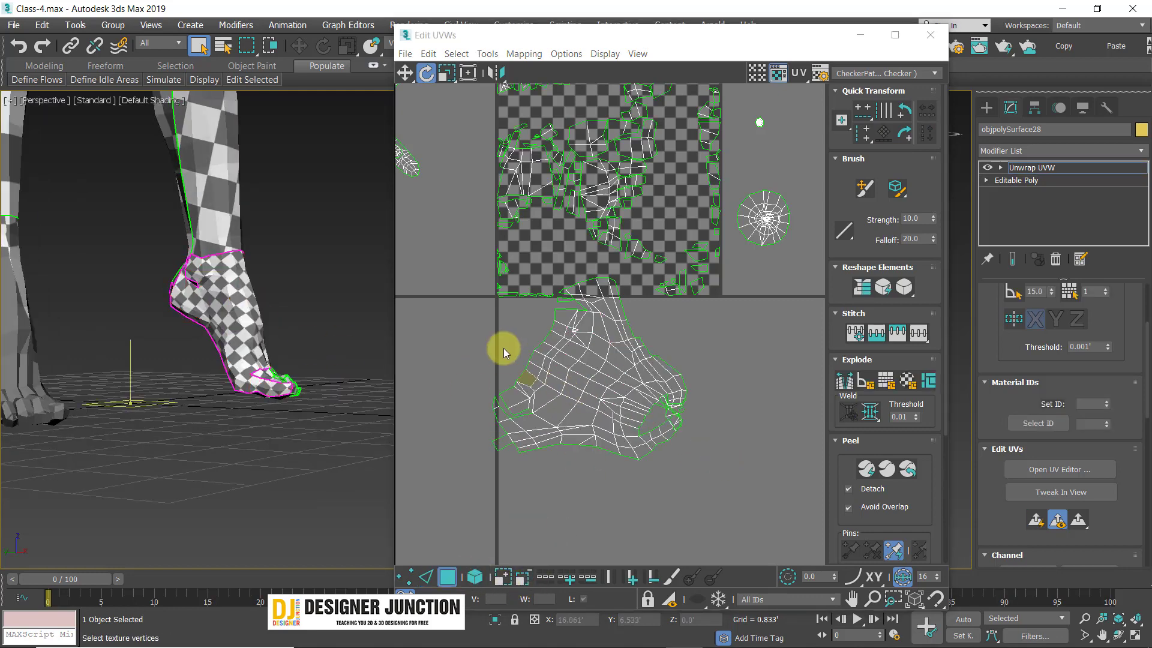
left_click_drag(720, 450, 720, 450)
- Examine the foot shell's coverage on the model from the front, sole and toes, comparing its checker pattern with and without the faces selected
scroll(256, 359, "up", 3)
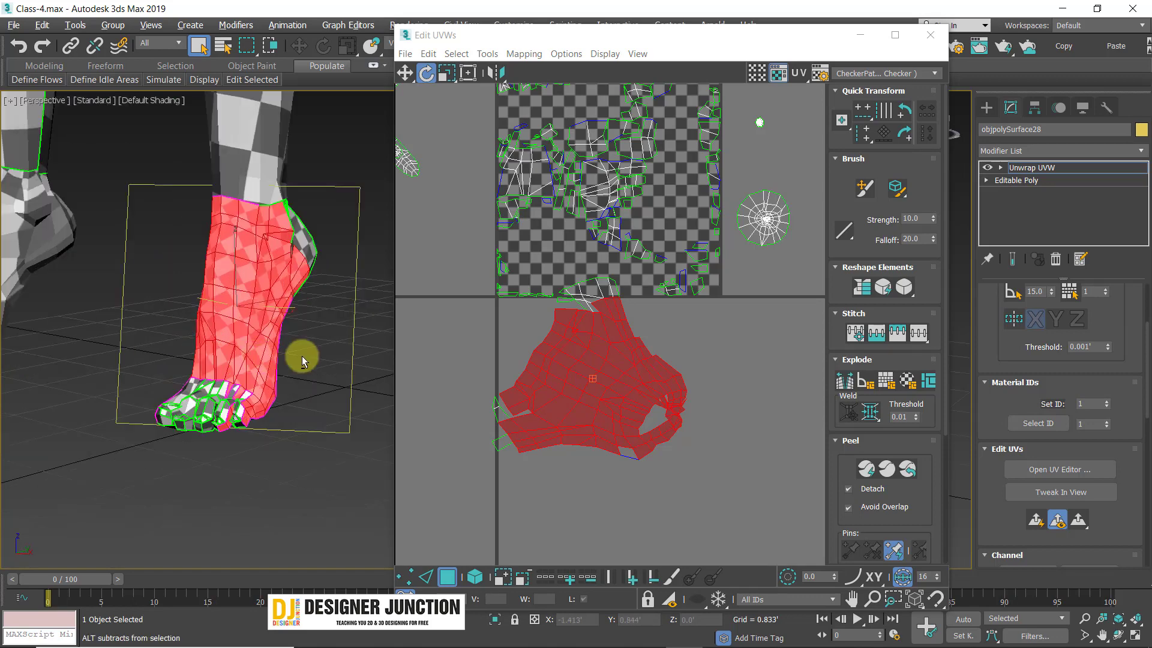
middle_click_drag(300, 360, 580, 381, "alt")
scroll(184, 391, "up", 3)
middle_click_drag(186, 373, 252, 124, "alt")
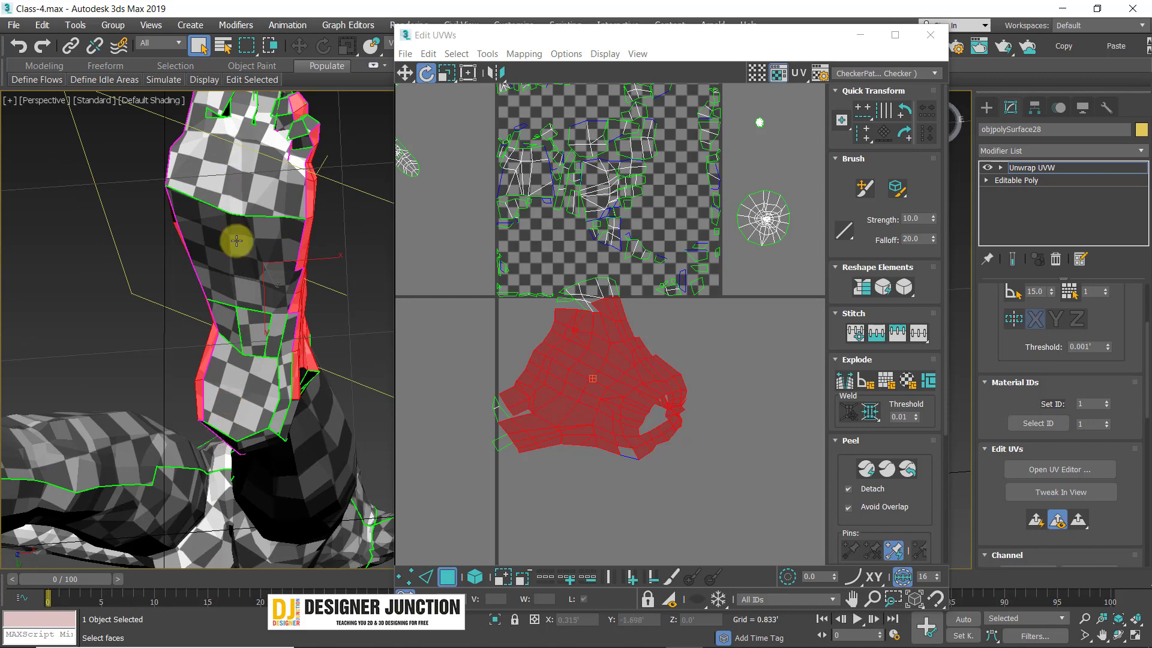
middle_click_drag(245, 320, 305, 442, "alt")
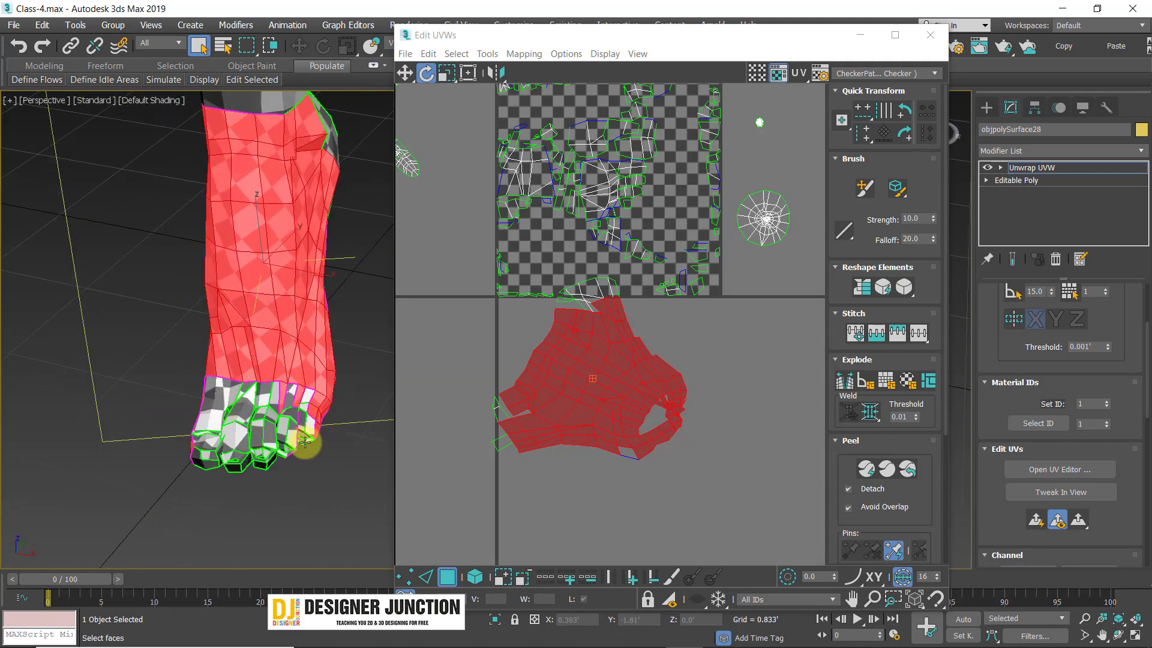
scroll(660, 439, "up", 5)
left_click(630, 408)
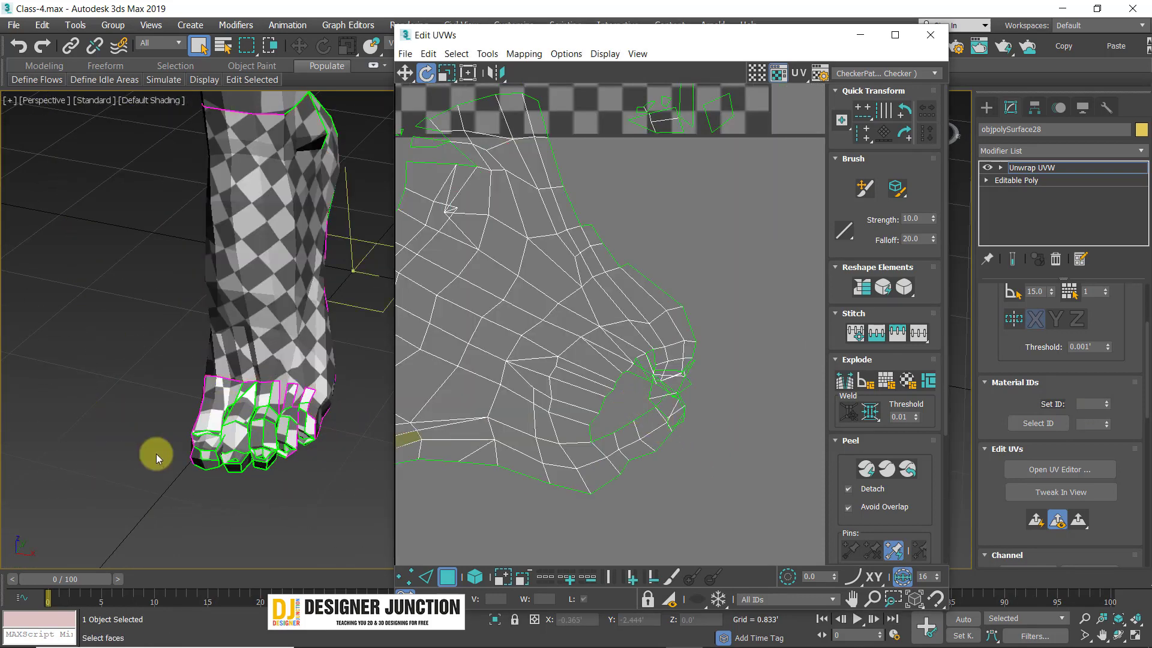
middle_click_drag(248, 471, 301, 437, "alt")
left_click(612, 390)
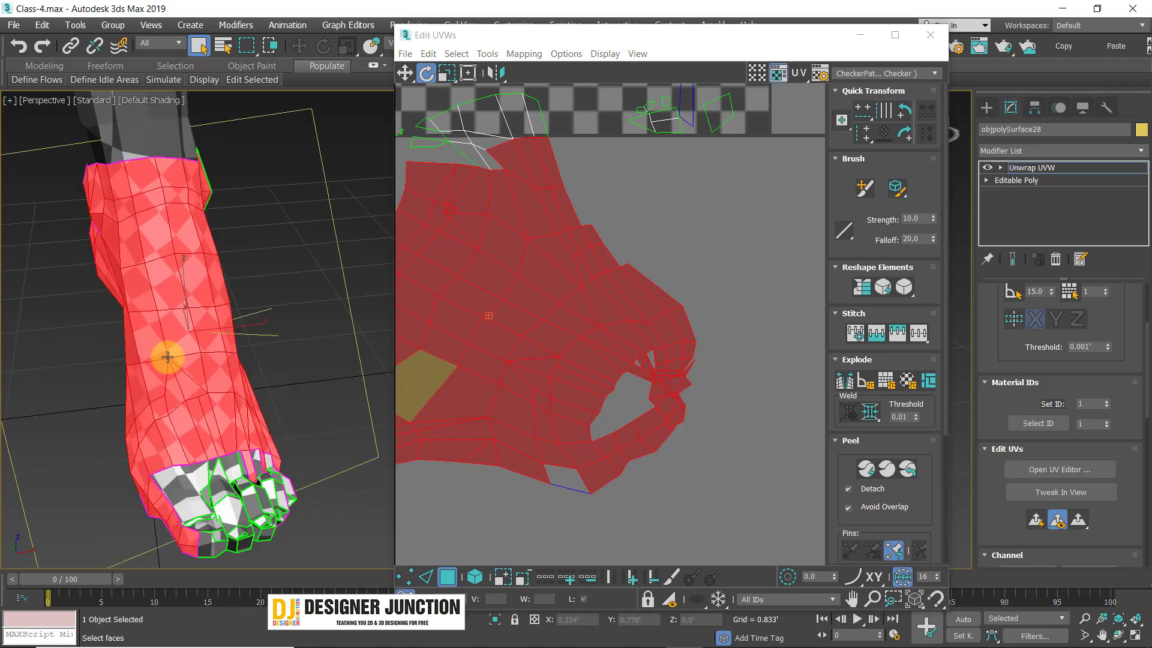
middle_click_drag(167, 352, 275, 348, "alt")
scroll(247, 364, "down", 5)
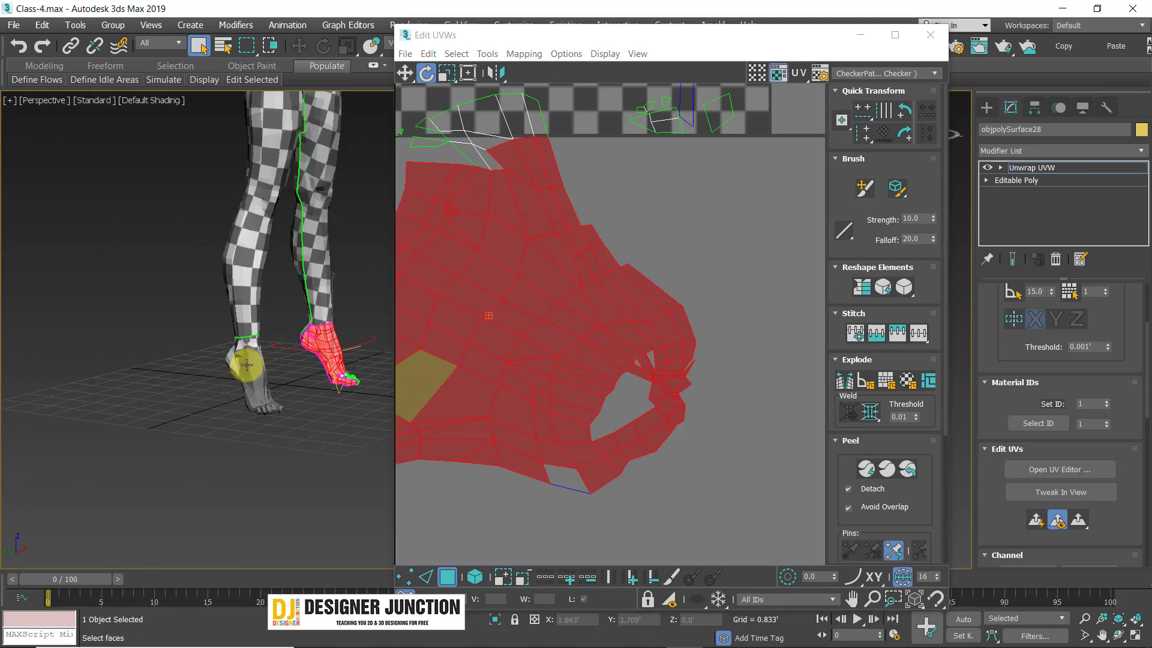
- Examine the foot shell's coverage on the model from several sides, and its toe area in the UV layout
scroll(357, 356, "up", 5)
middle_click_drag(108, 355, 30, 300, "alt")
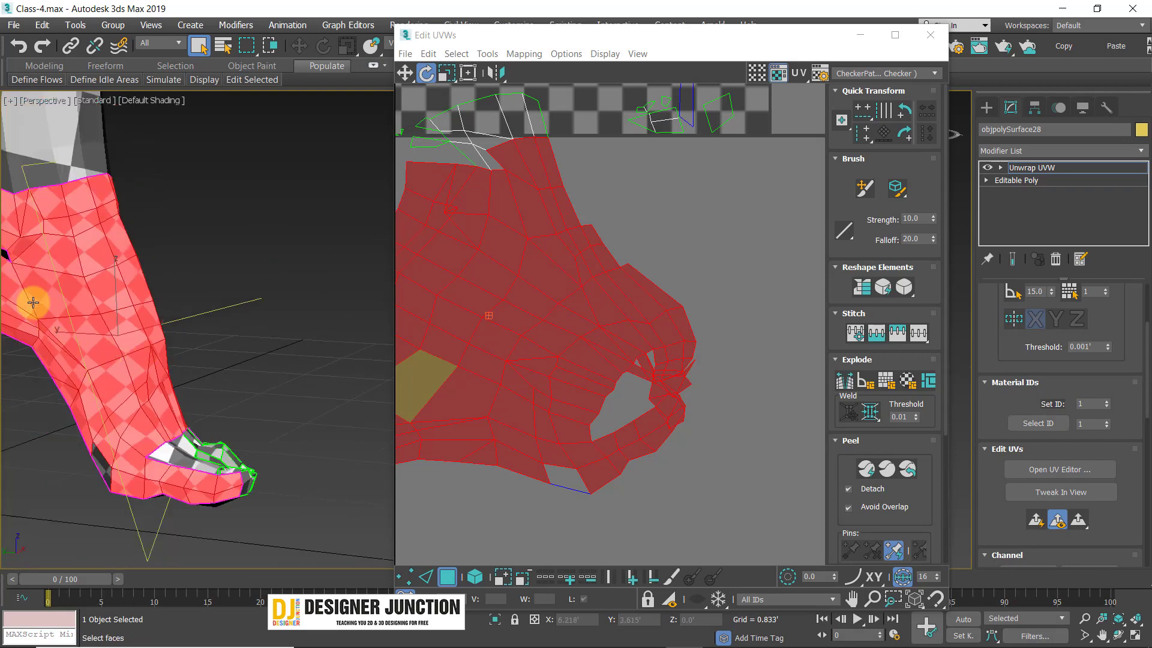
middle_click_drag(128, 304, 227, 257, "alt")
scroll(748, 332, "down", 3)
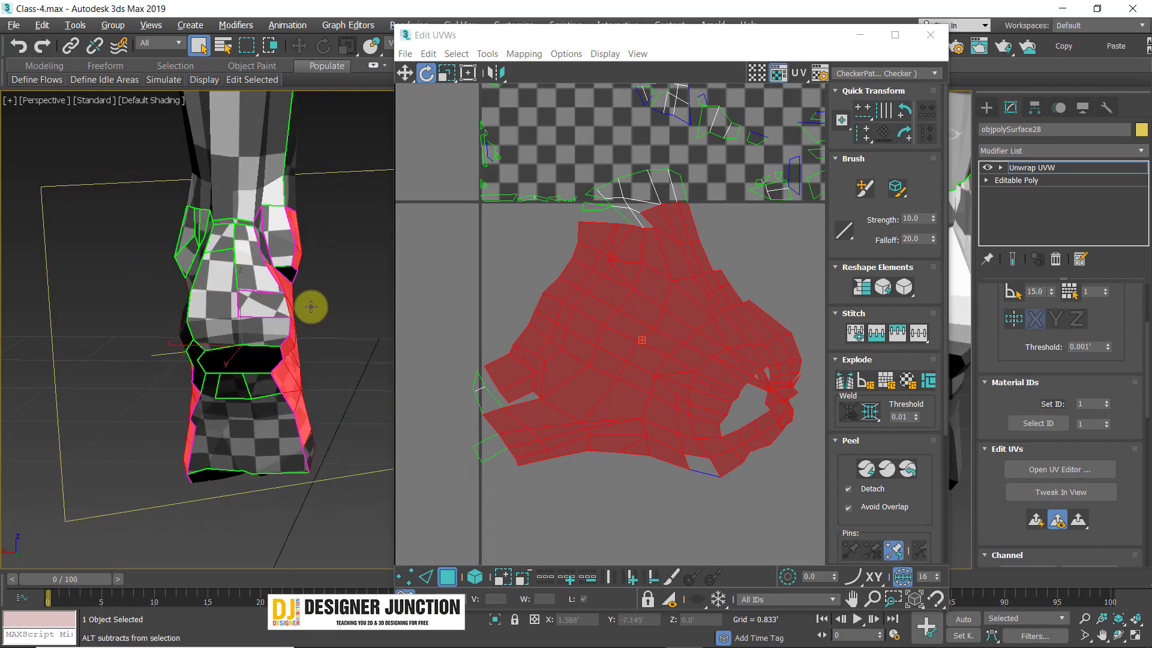
middle_click_drag(308, 303, 250, 374, "alt")
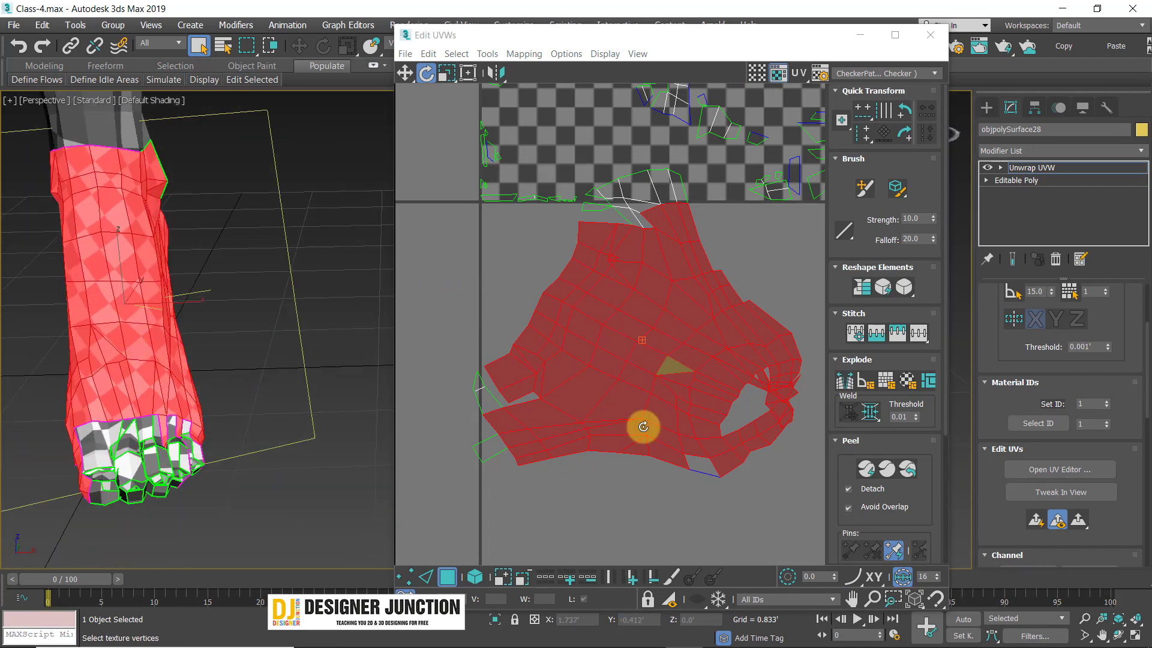
left_click(596, 451)
middle_click_drag(711, 281, 705, 309)
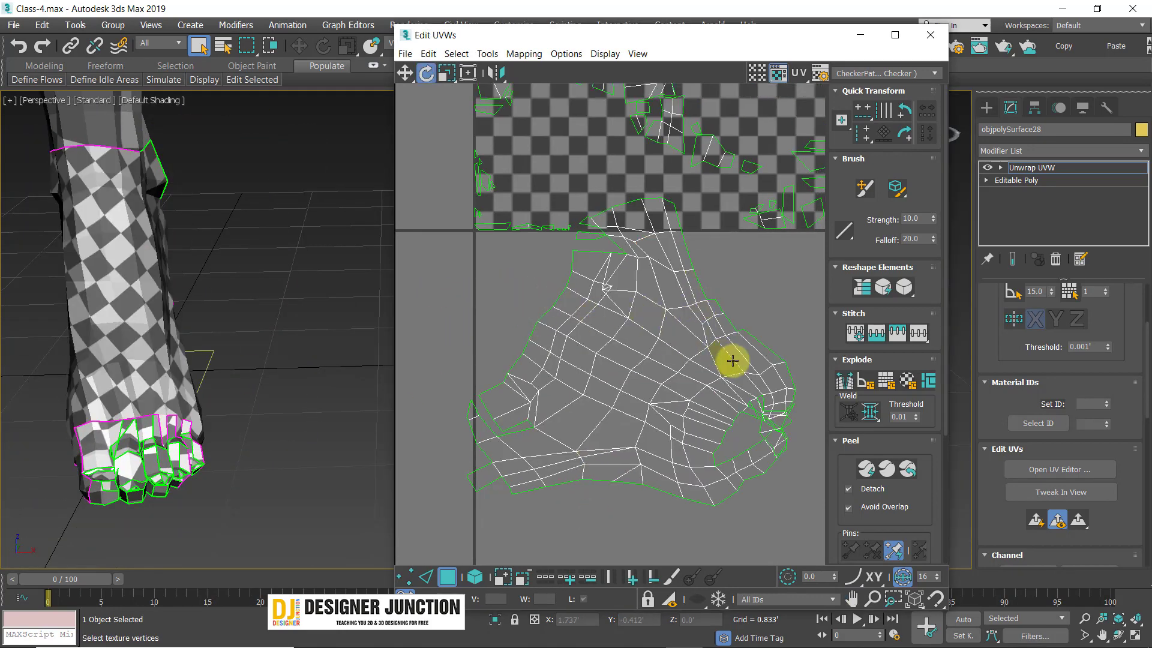
middle_click_drag(732, 360, 726, 326)
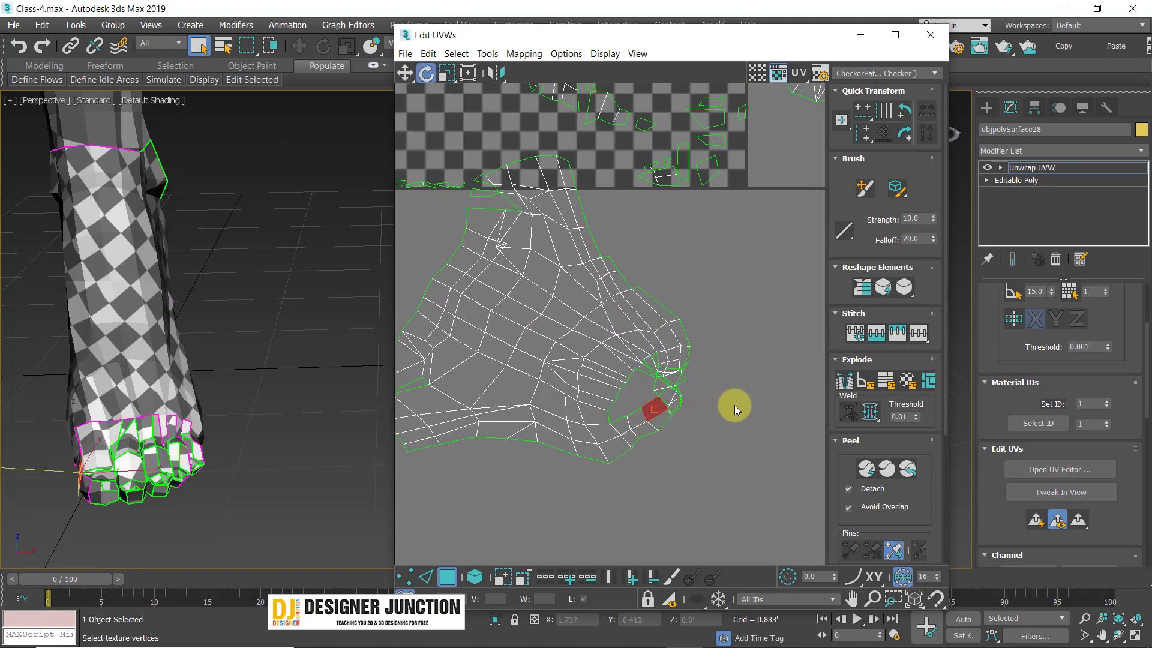
- Switch the UV editor to edge selection and stitch the open edge beside the big toe to its matching seam
right_click(745, 335)
left_click(724, 295)
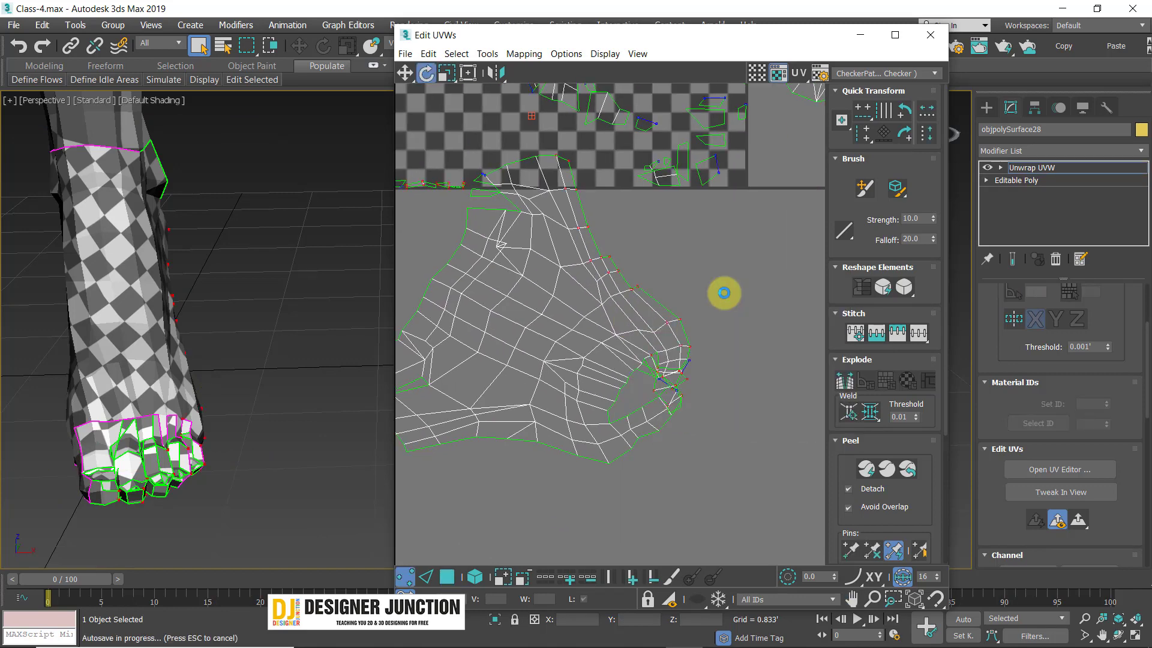
right_click(727, 294)
right_click(718, 393)
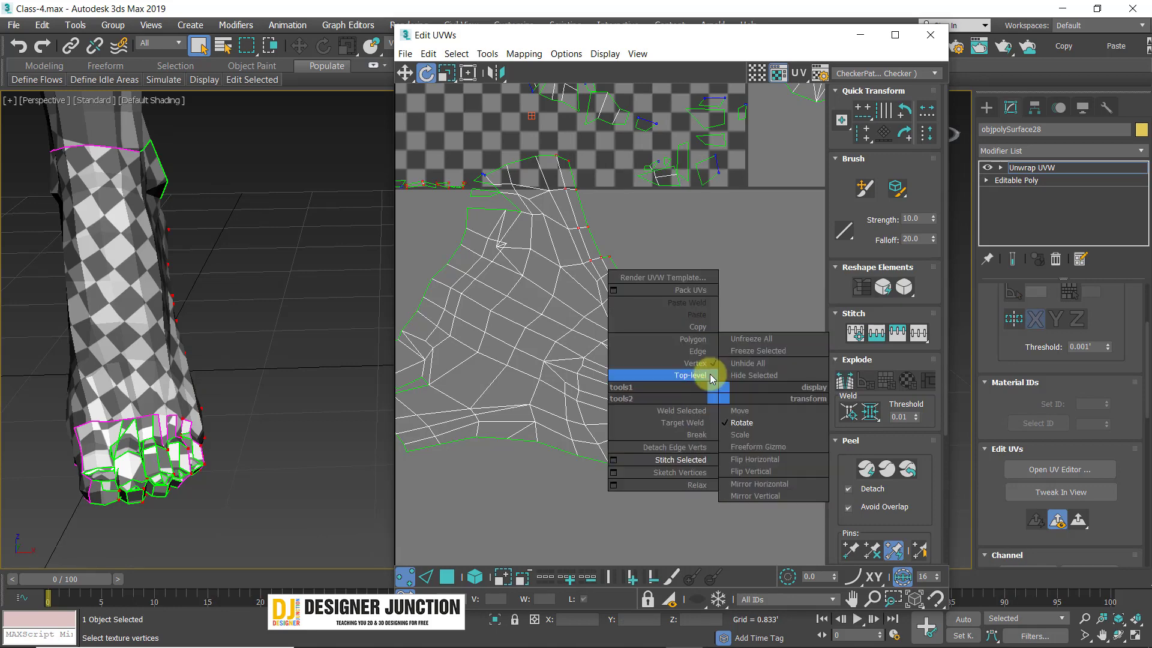
left_click(698, 353)
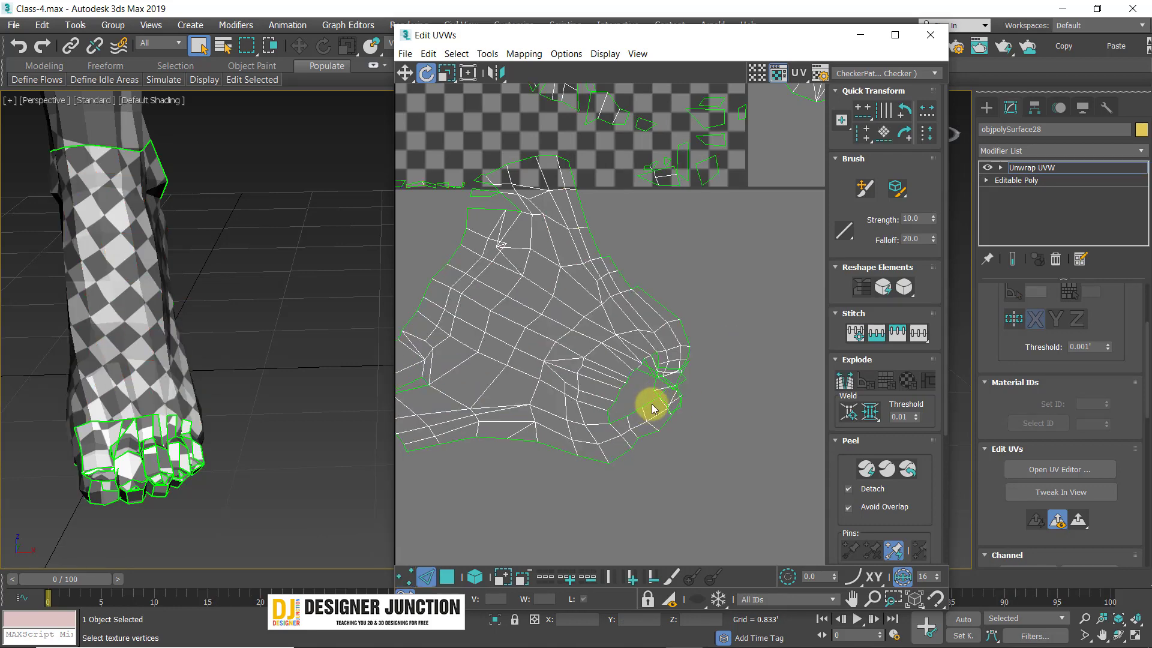
scroll(102, 474, "up", 6)
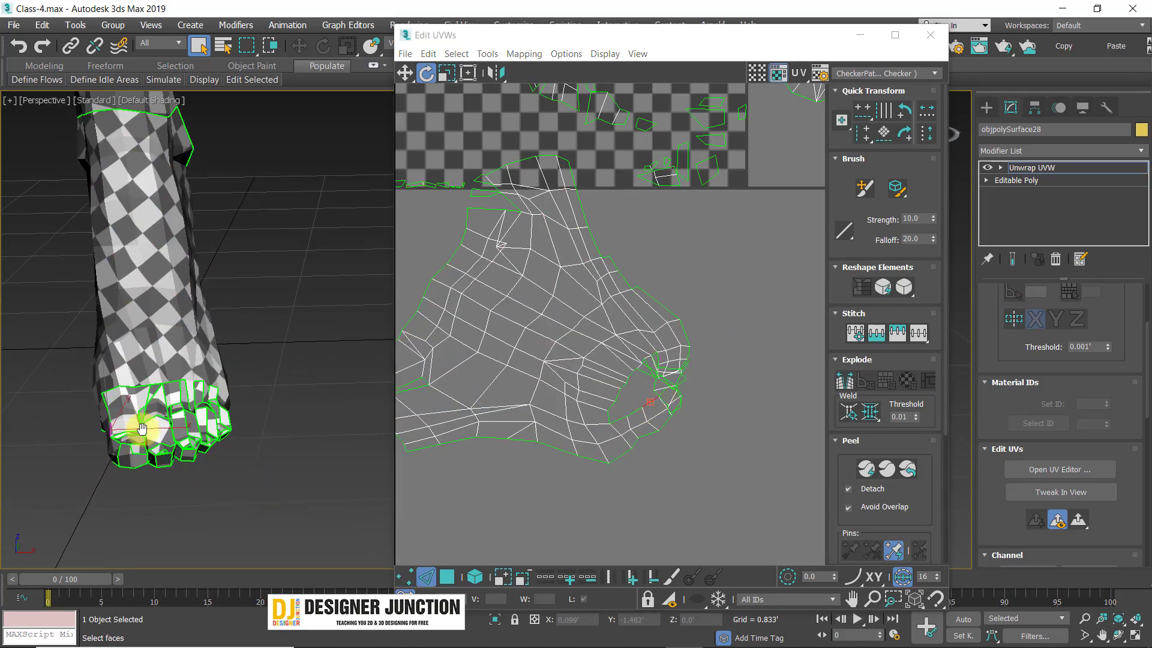
right_click(630, 305)
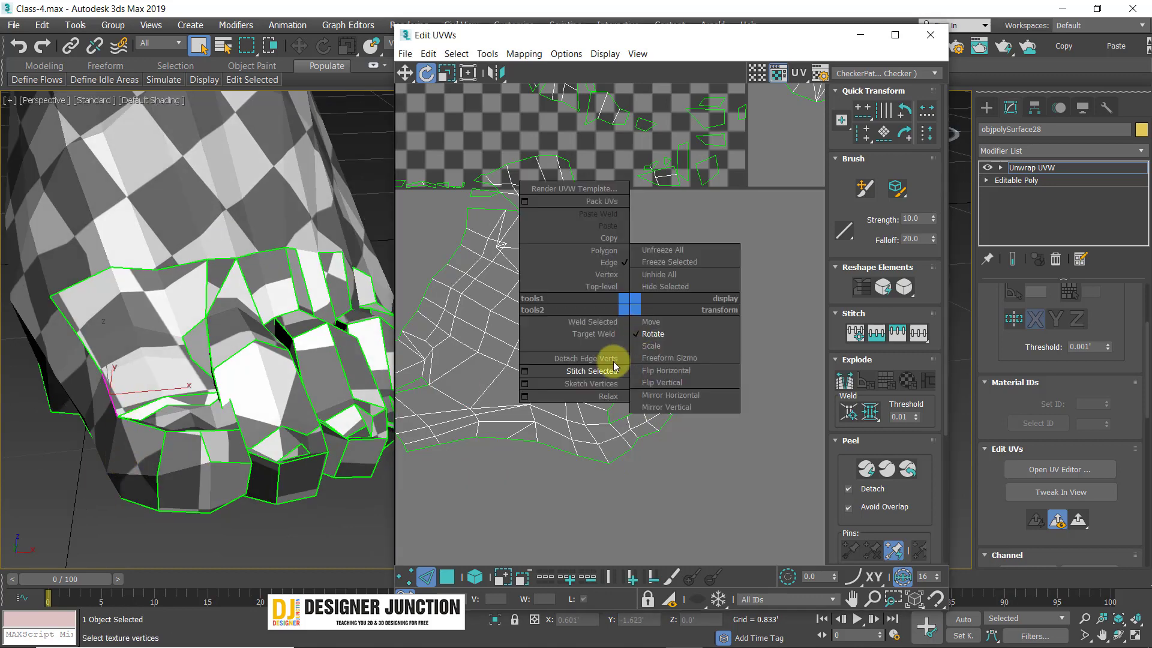
left_click(584, 371)
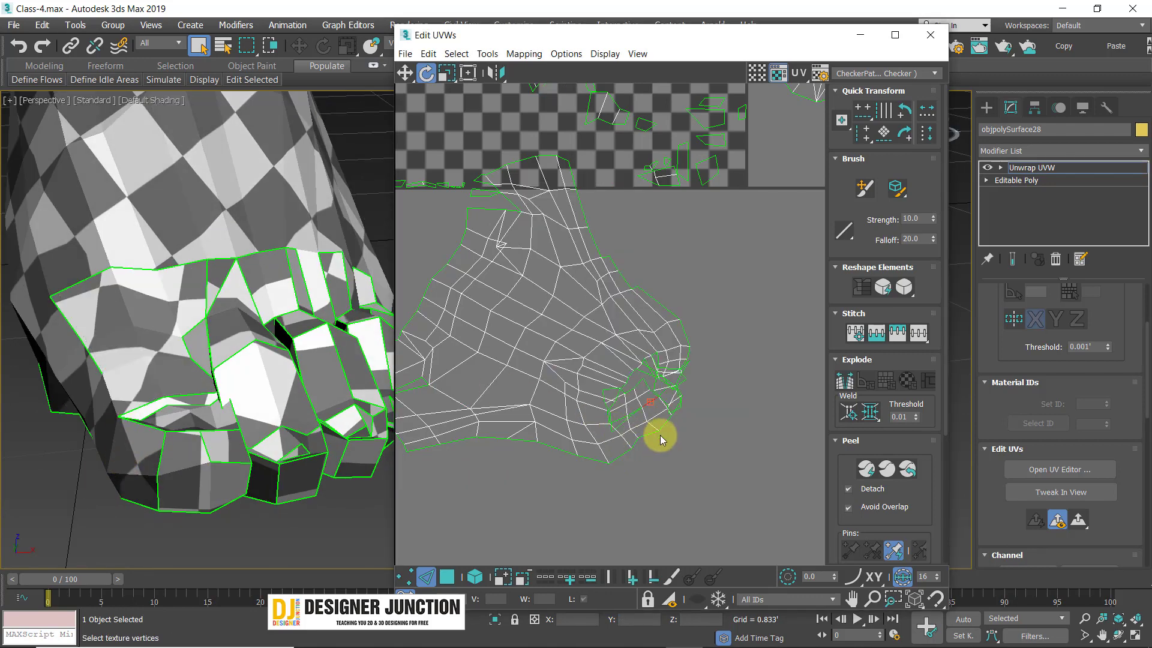
- Select the open edges at the inner end of the toe gap and stitch them to their matching edges
scroll(553, 411, "up", 4)
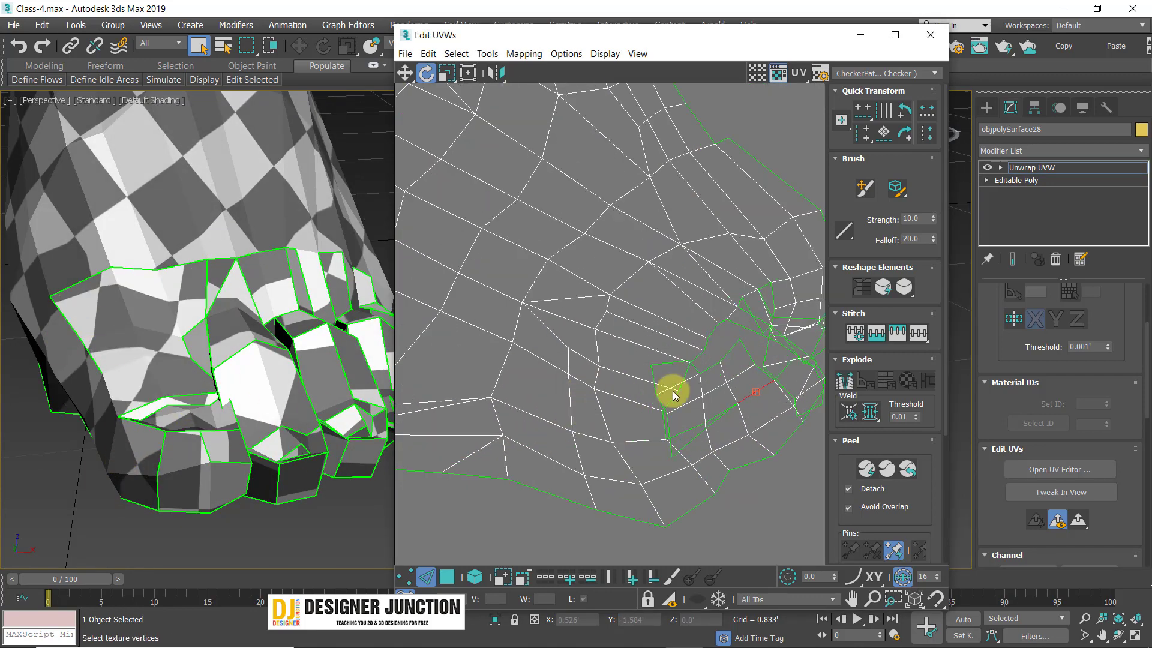
middle_click_drag(672, 394, 553, 402)
left_click(531, 373)
right_click(720, 368)
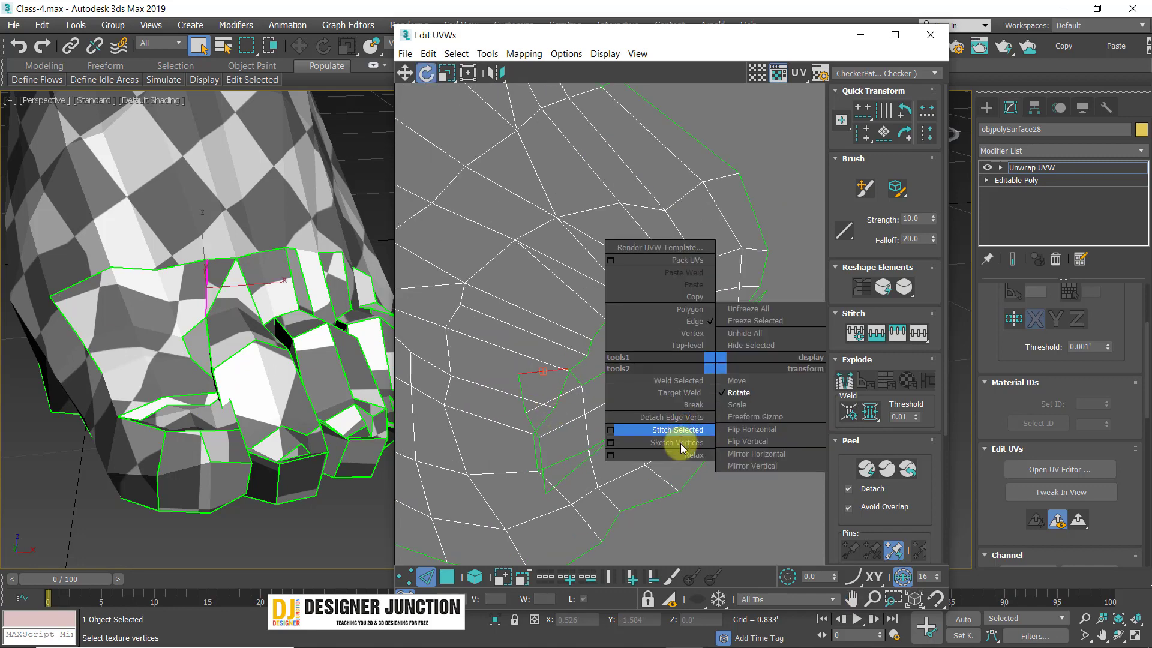
left_click(678, 438)
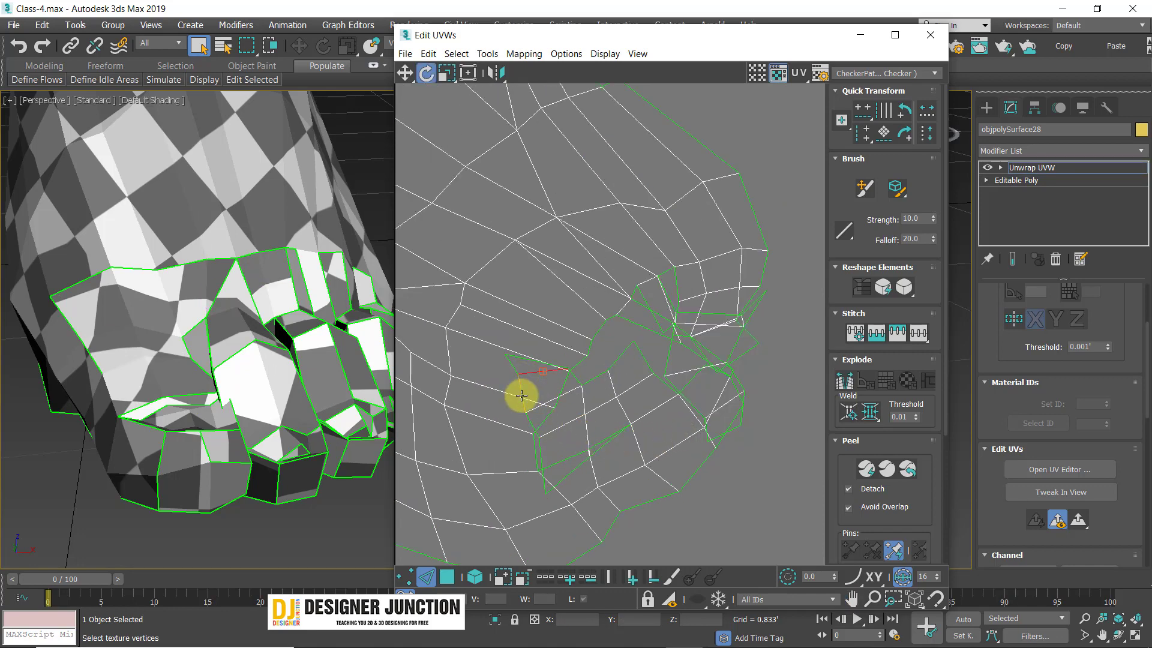
right_click(740, 329)
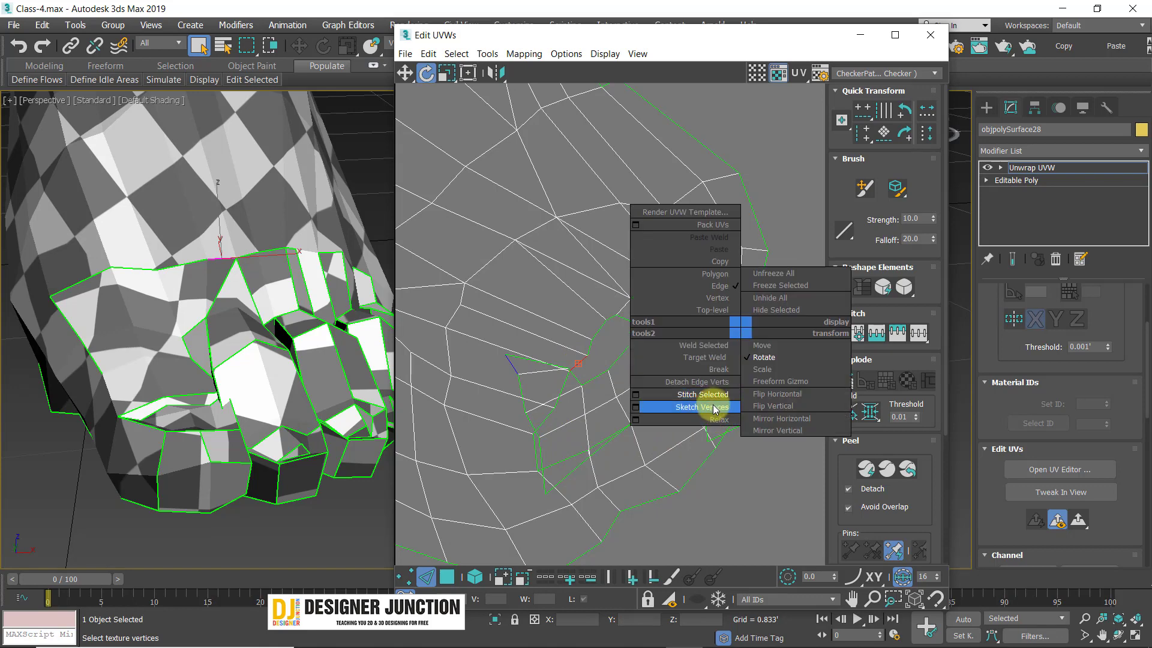
left_click(694, 402)
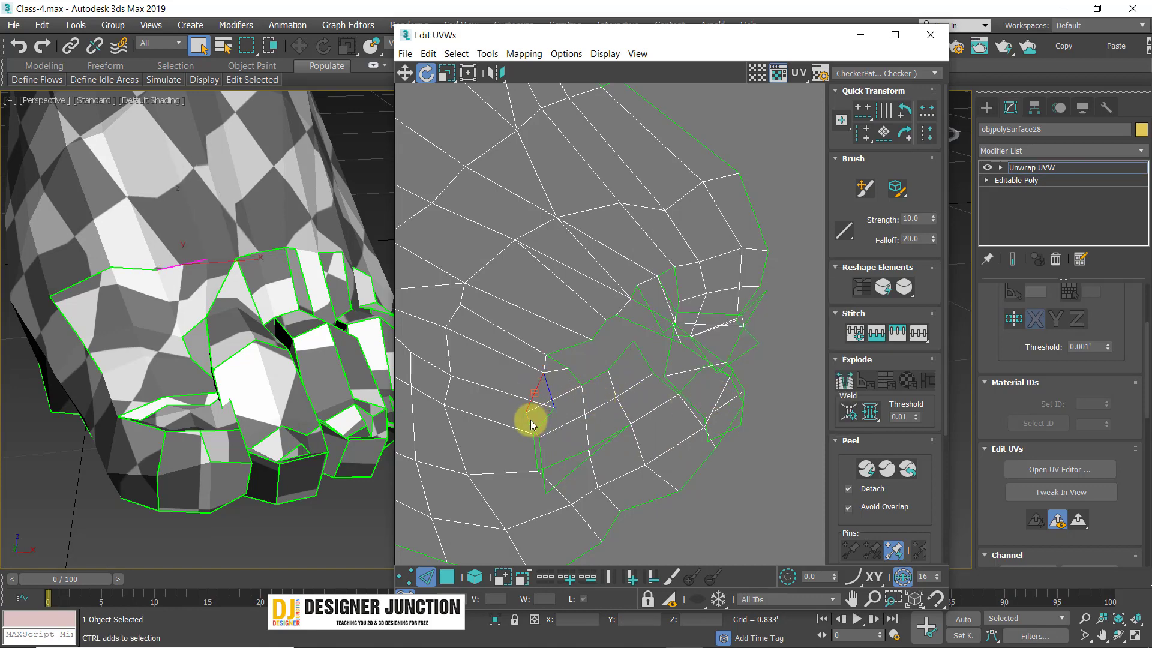
- Stitch the remaining open edges between the toe strip and the foot shell, including the slanted edge along the big toe side
left_click(540, 453)
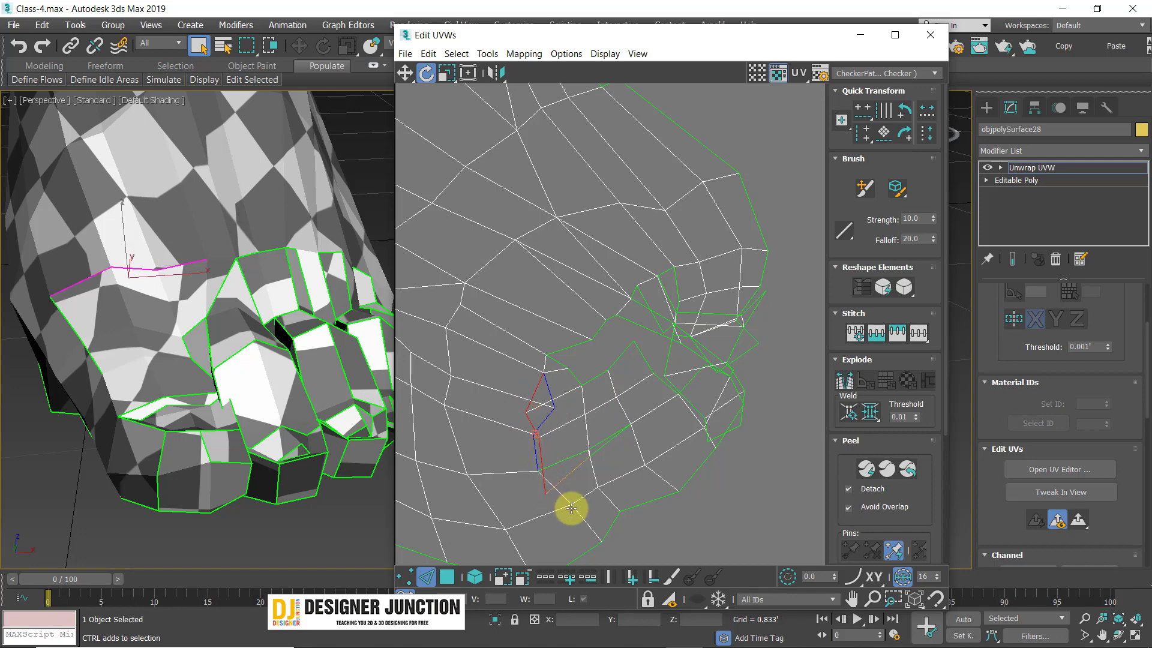
right_click(779, 390)
left_click(742, 457)
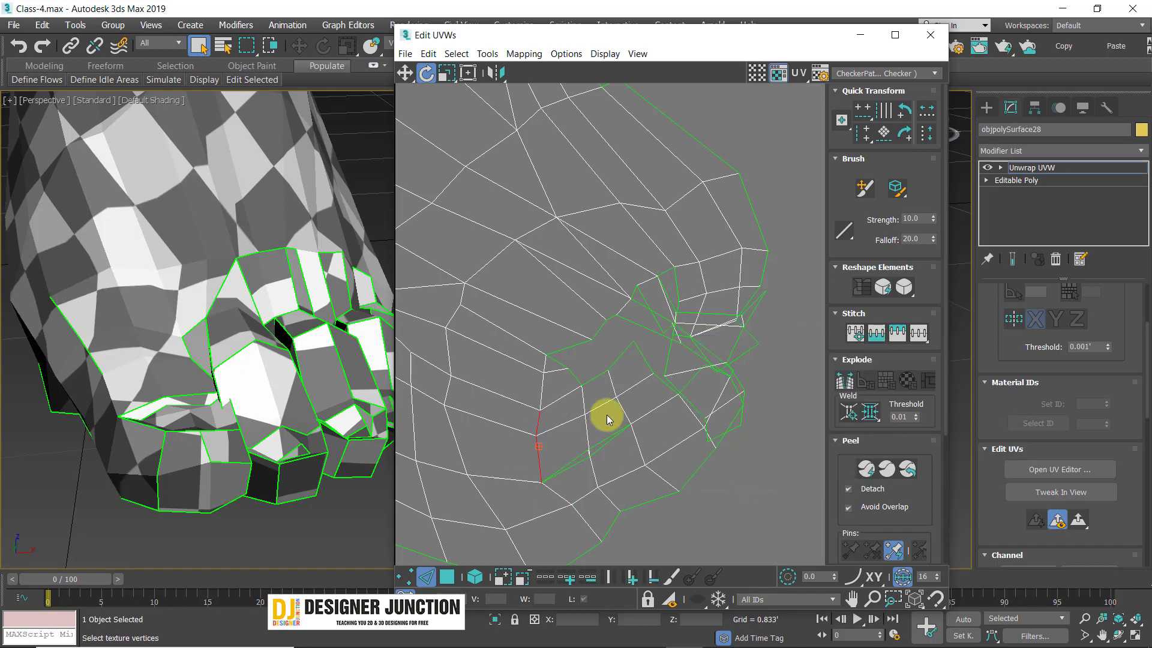
left_click(603, 445)
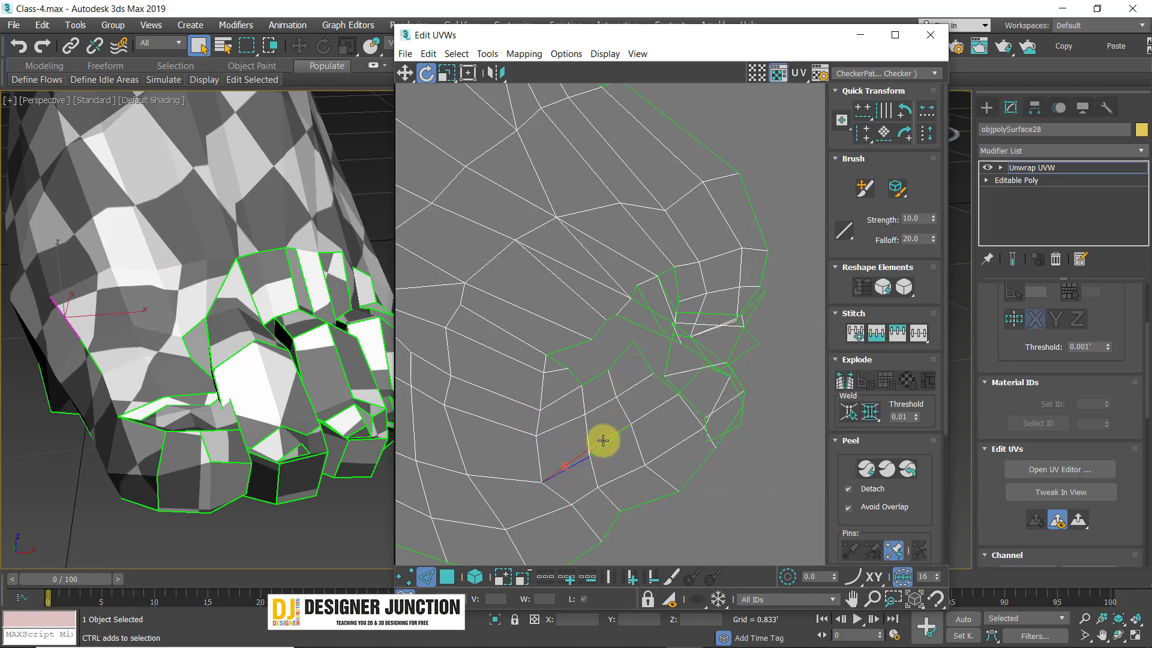
right_click(744, 437)
left_click(732, 437)
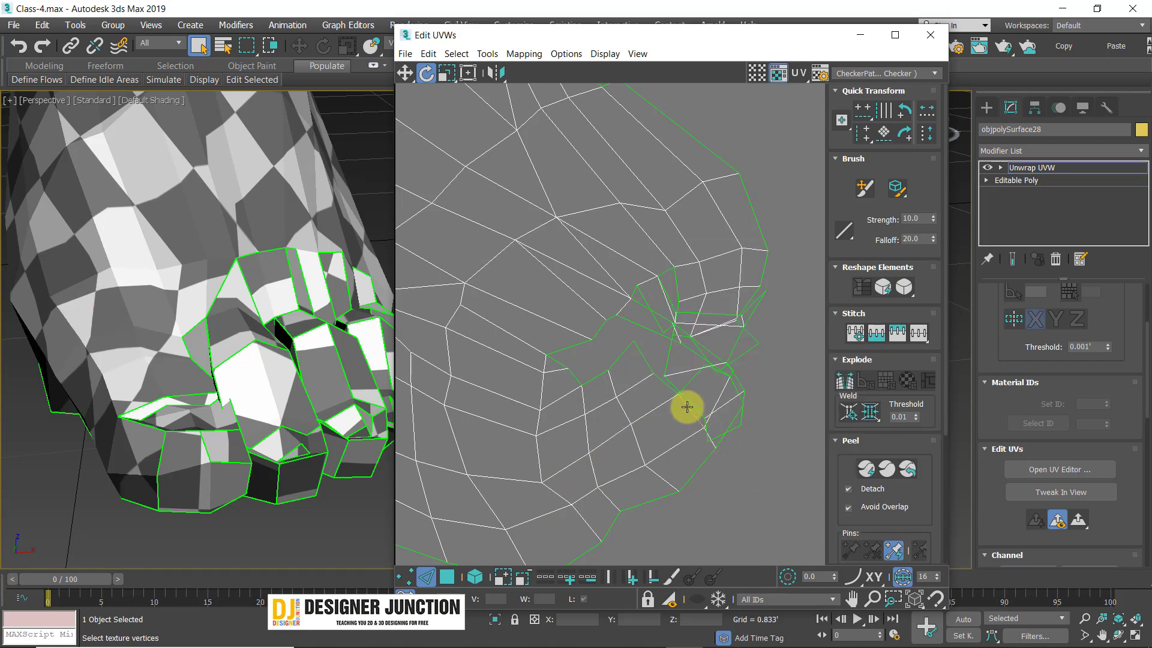
- Examine the UV layout and the foot shell's outer toe edges for remaining pieces that belong to the foot
scroll(677, 389, "down", 5)
middle_click_drag(676, 367, 653, 414)
scroll(652, 414, "down", 1)
scroll(572, 185, "up", 3)
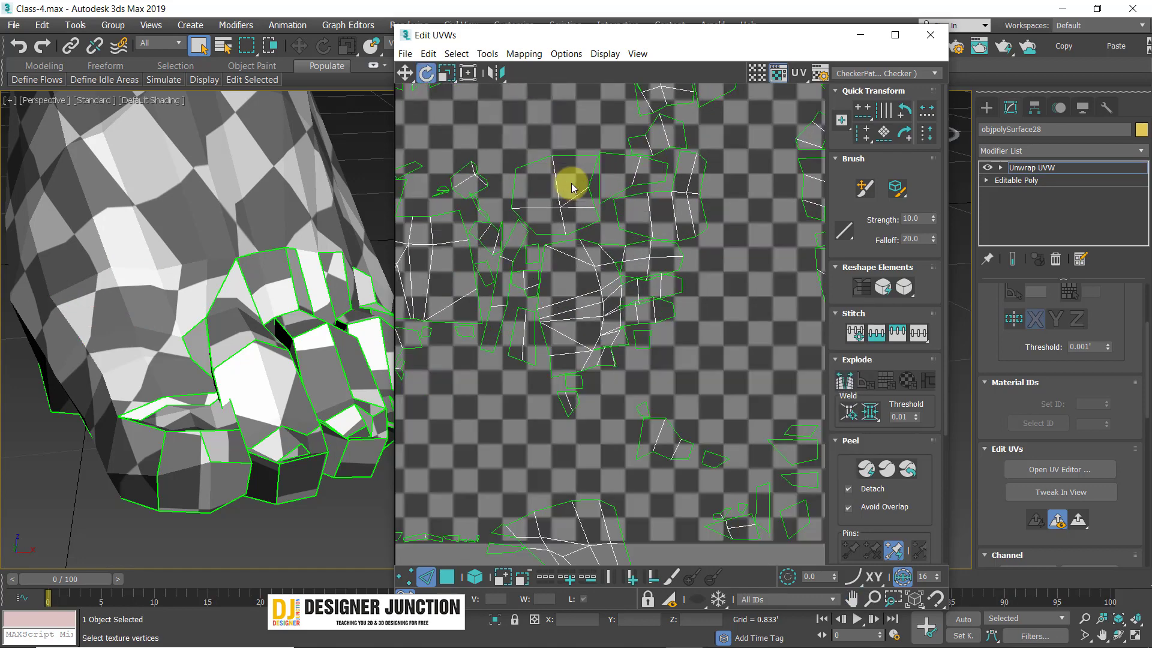
scroll(572, 188, "down", 3)
scroll(617, 491, "up", 5)
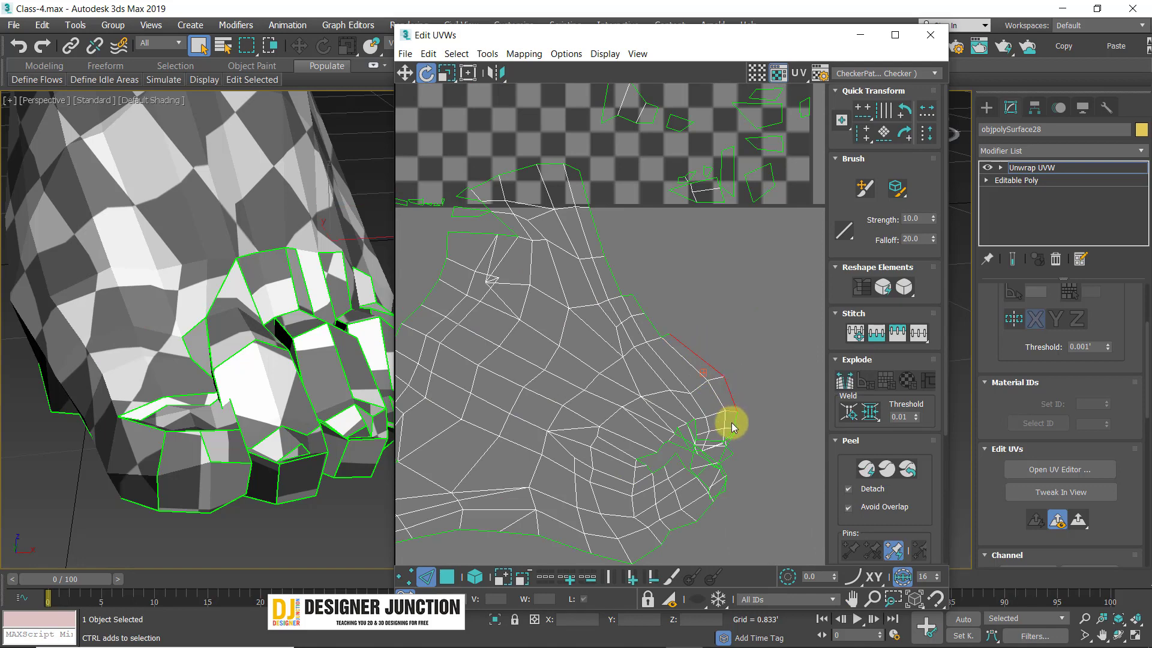
left_click(704, 367)
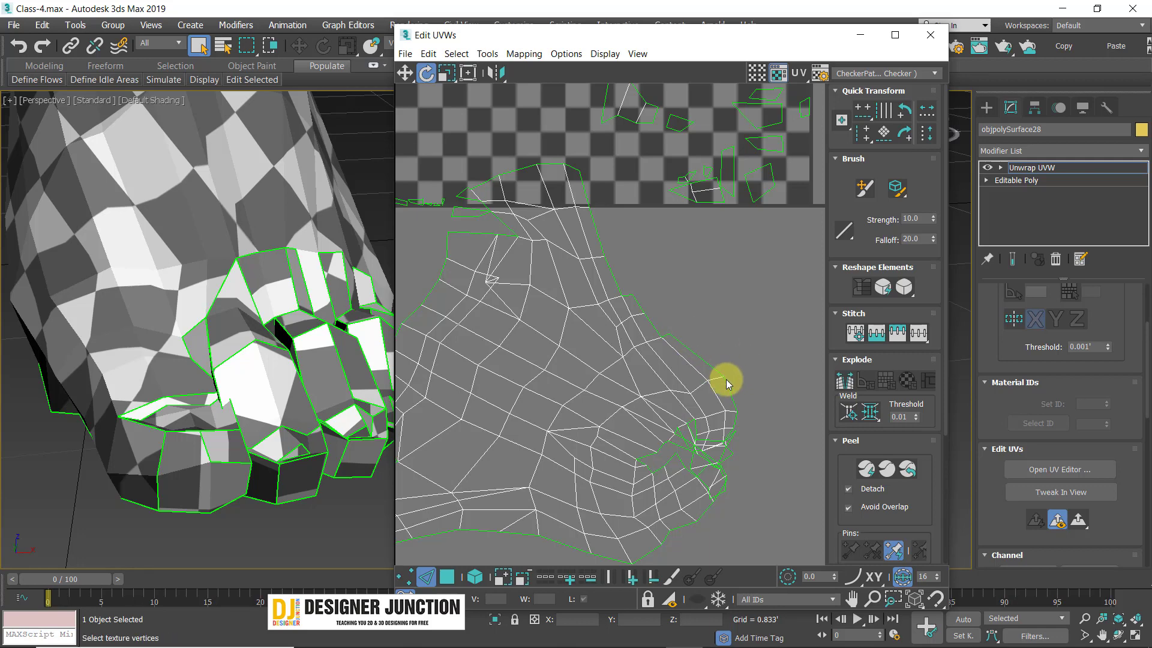
left_click_drag(651, 275, 755, 435)
scroll(736, 315, "down", 8)
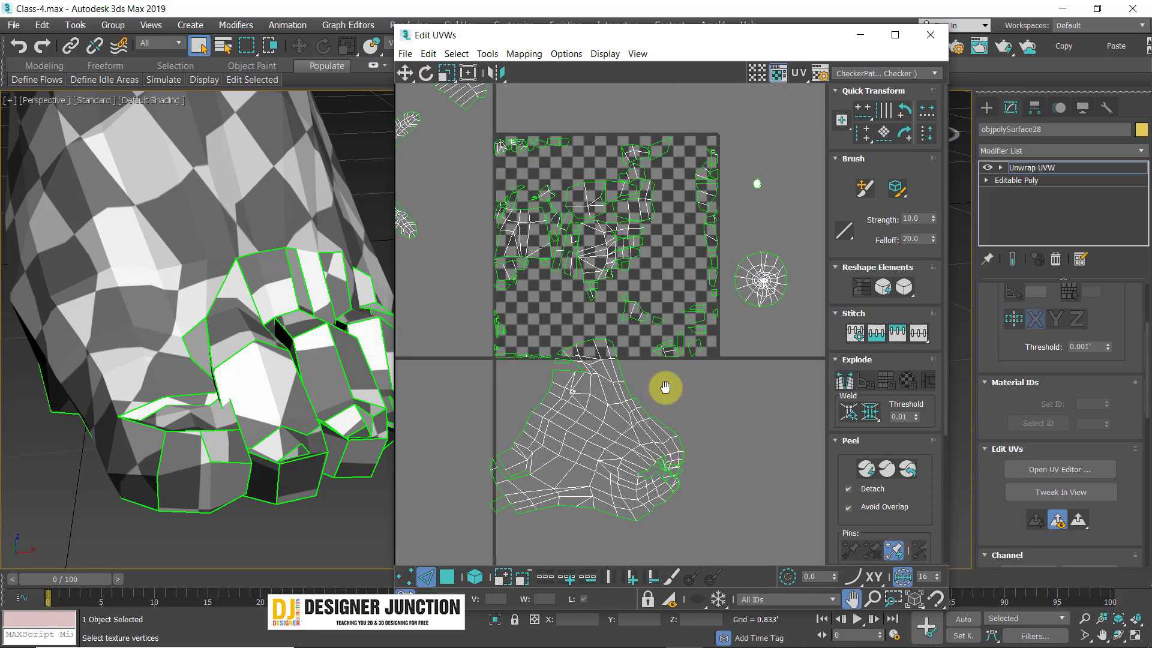
scroll(612, 201, "up", 4)
scroll(612, 205, "down", 6)
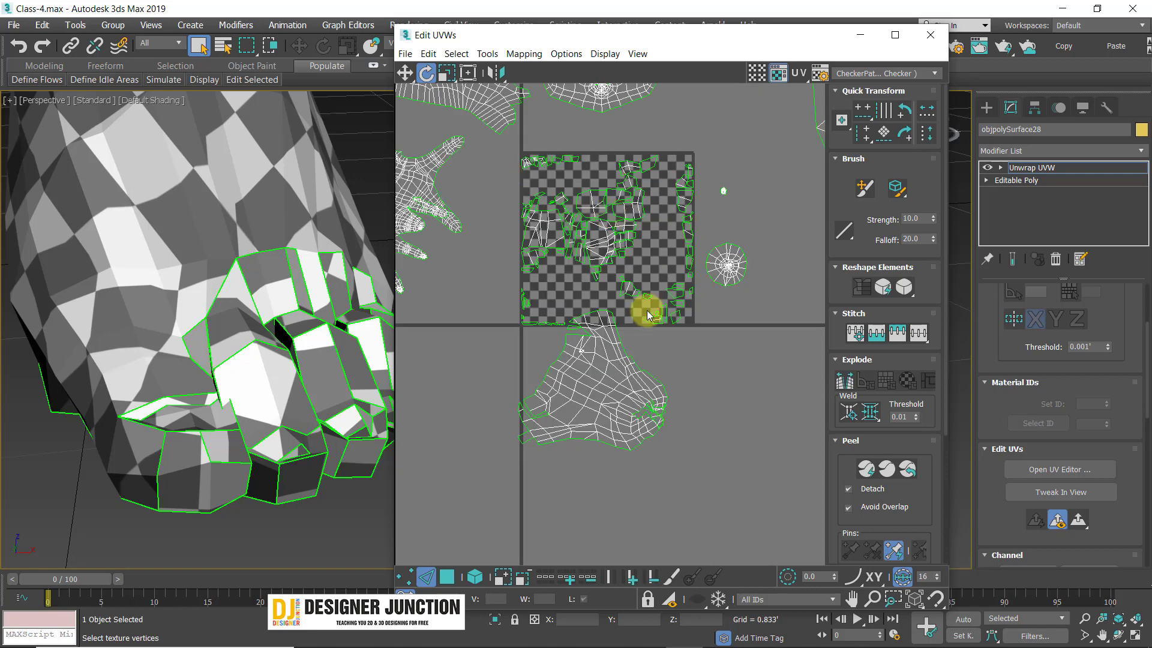
- Try to move the foot shell aside using a box selection of its edges, and undo the move
left_click_drag(512, 369, 646, 432)
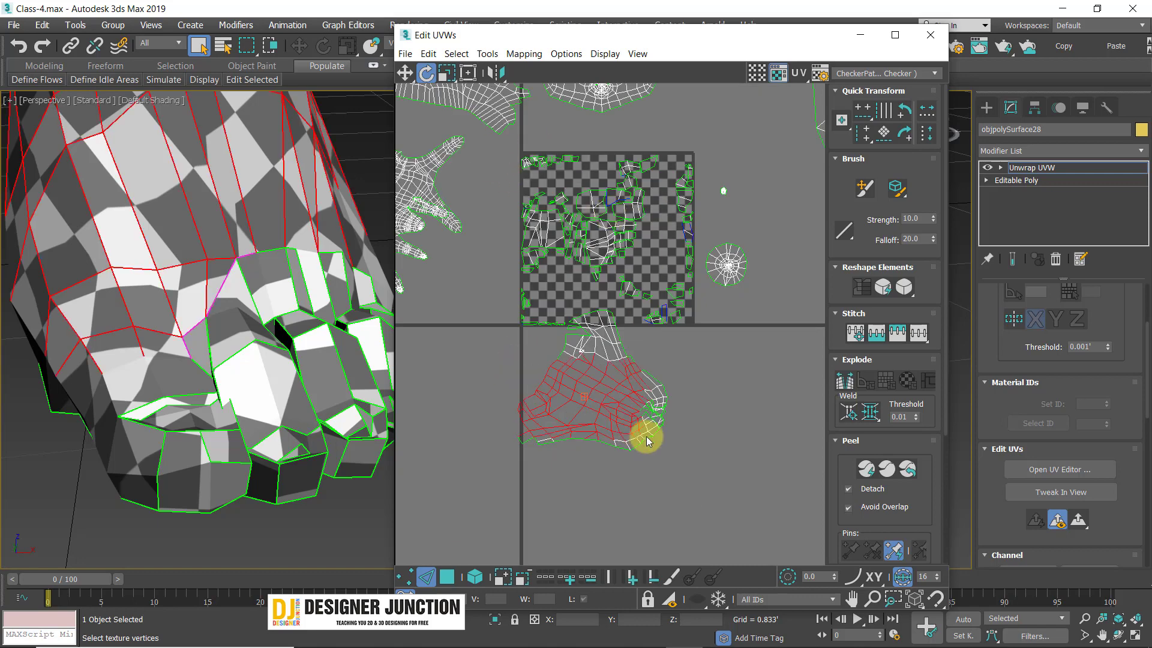
left_click(402, 75)
left_click(697, 399)
left_click_drag(518, 355, 679, 452)
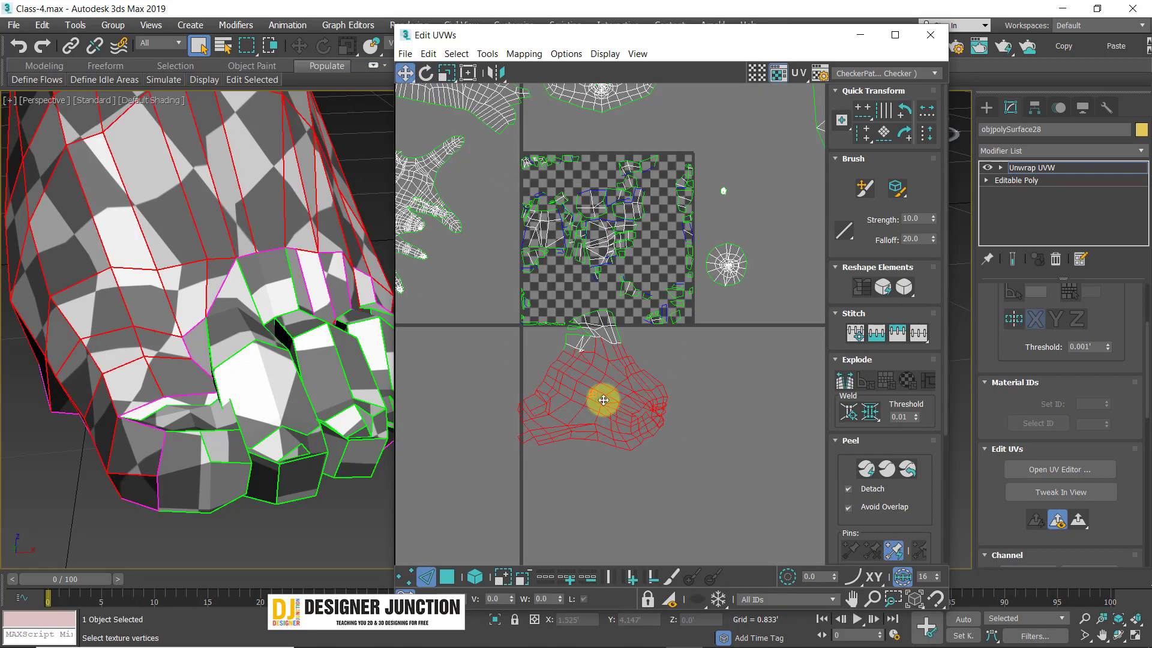
left_click_drag(605, 374, 679, 384)
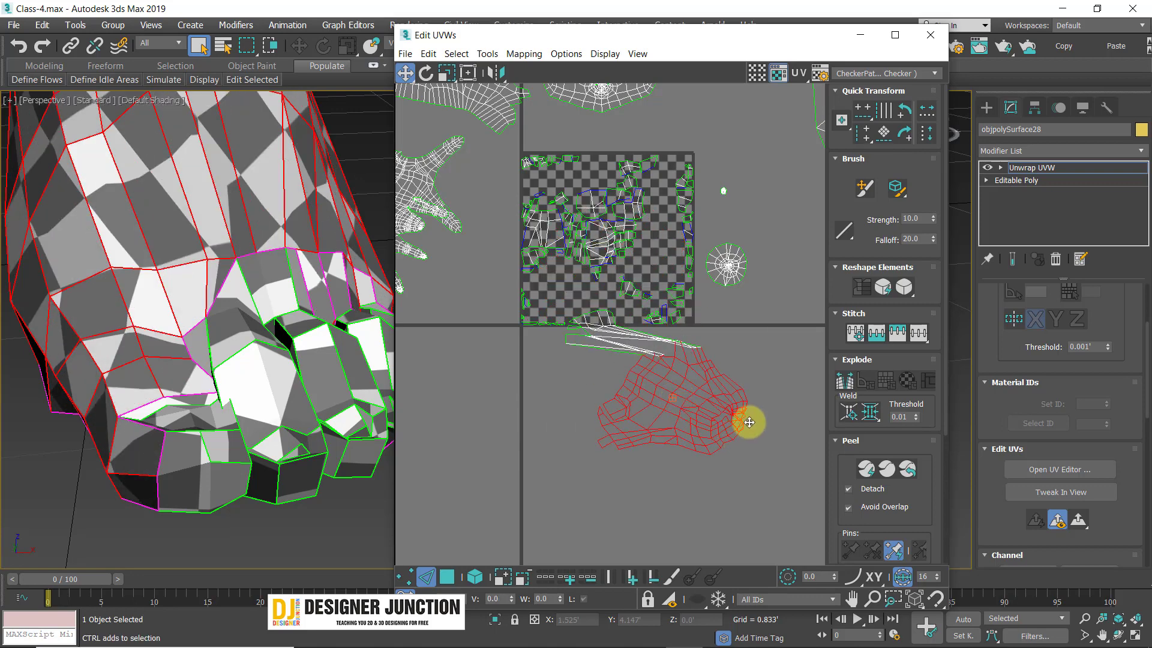
key("ctrl+z")
key("ctrl+z")
- Try to move the whole foot shell onto the checker tile with element selection enabled, and undo the move
left_click(476, 578)
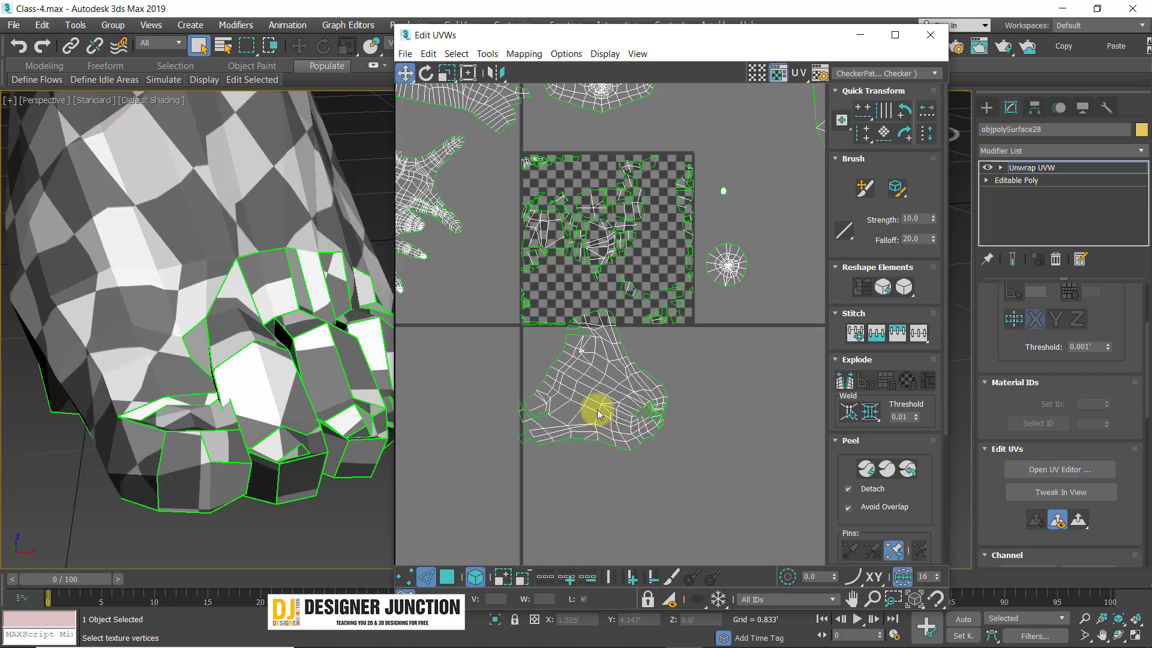
left_click(619, 385)
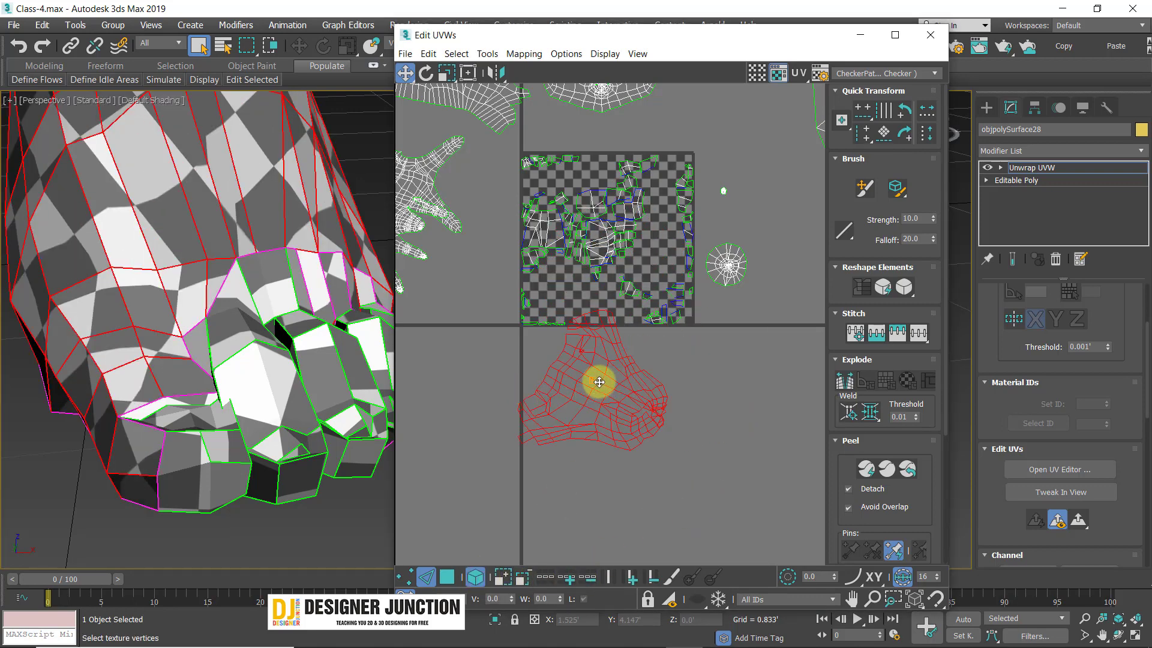
left_click_drag(599, 383, 599, 232)
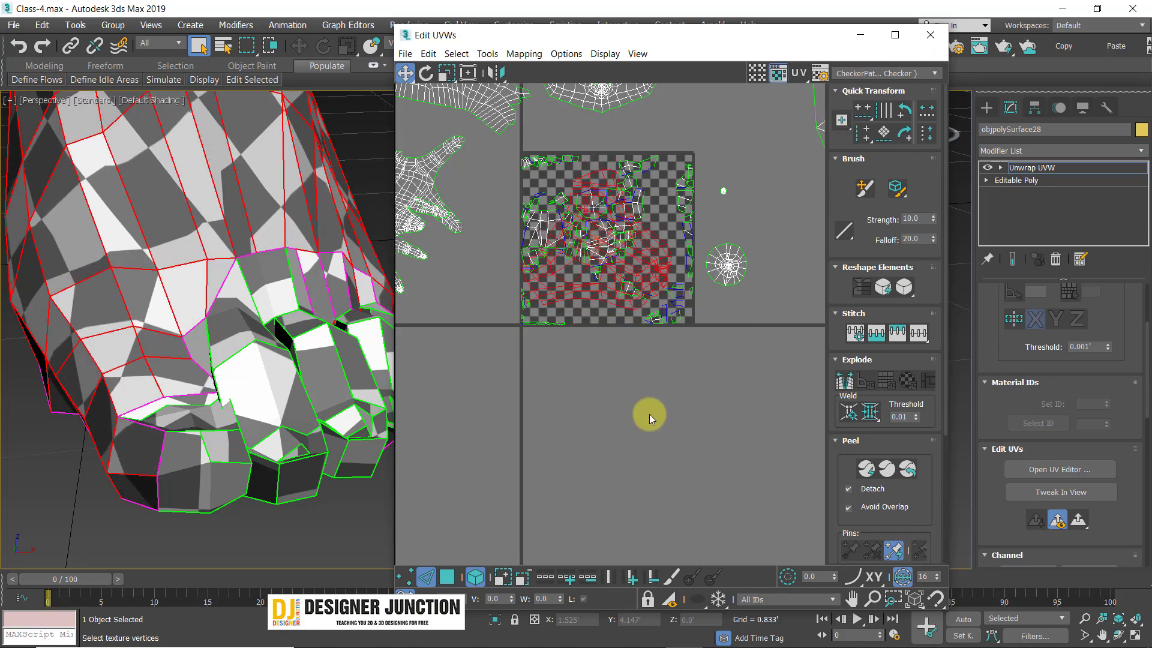
key("ctrl+z")
left_click(743, 476)
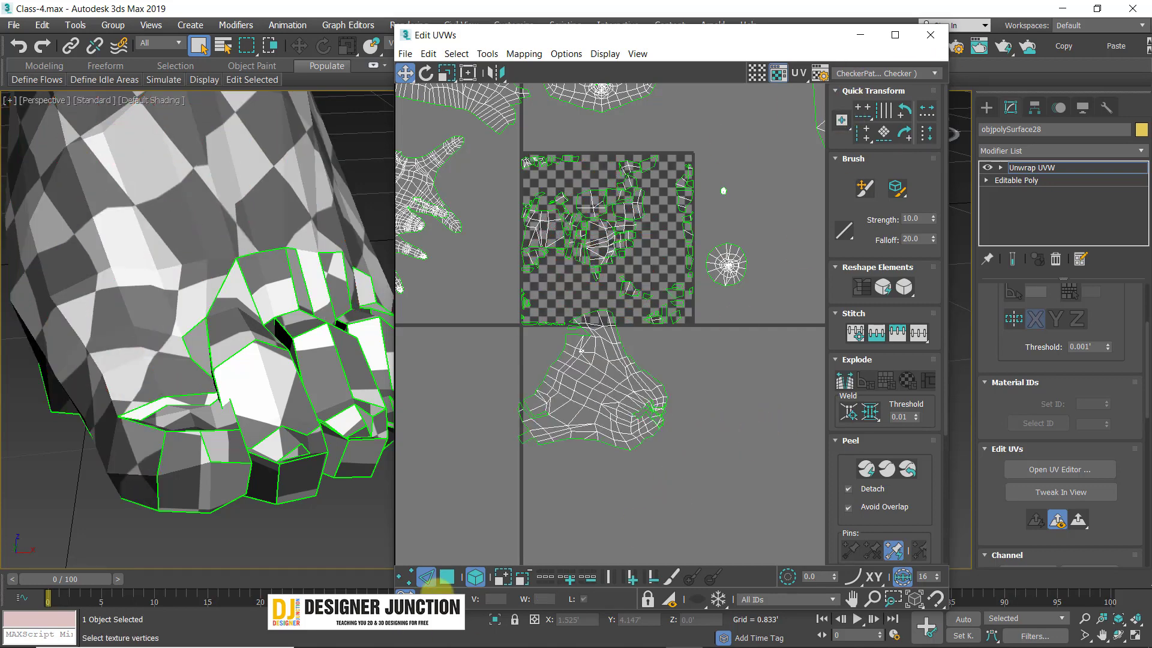
- Try to capture the foot shell with vertex box selections, and clear the vertex selection
left_click(405, 577)
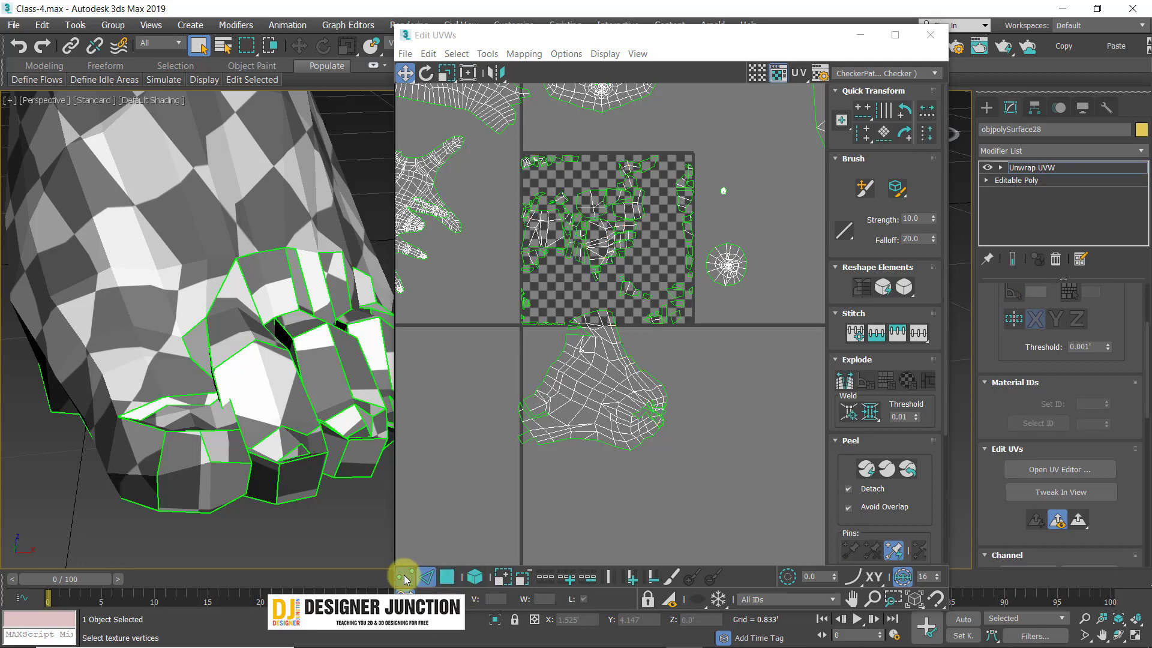
left_click_drag(515, 390, 452, 506)
key("ctrl+z")
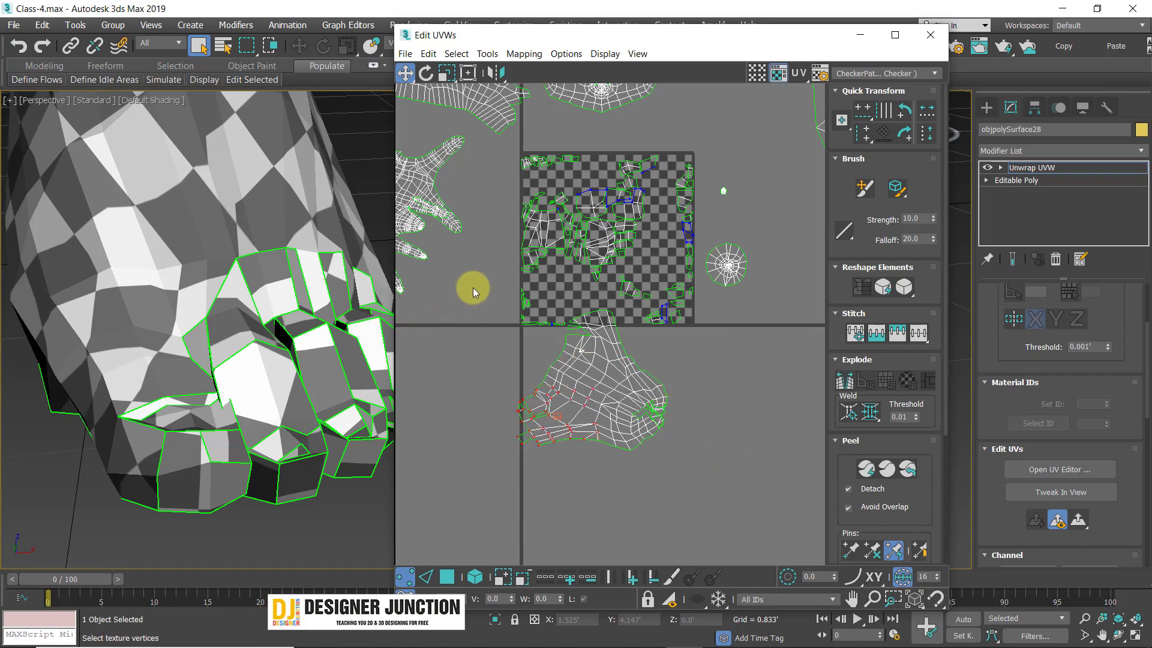
left_click_drag(473, 287, 722, 486)
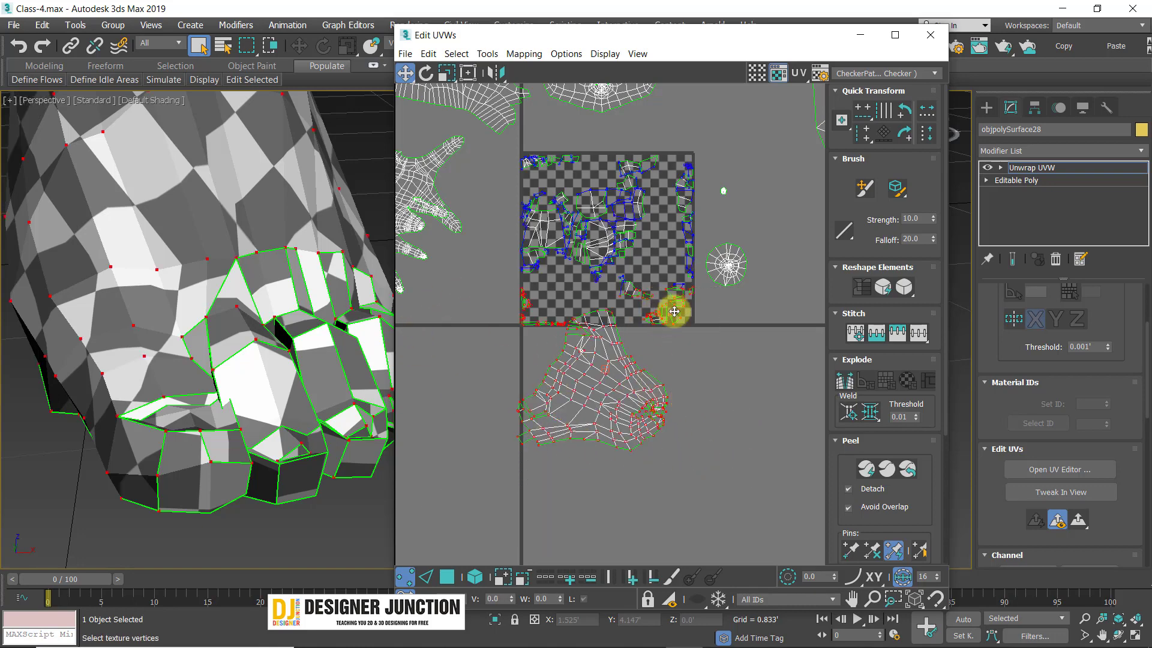
left_click(709, 427)
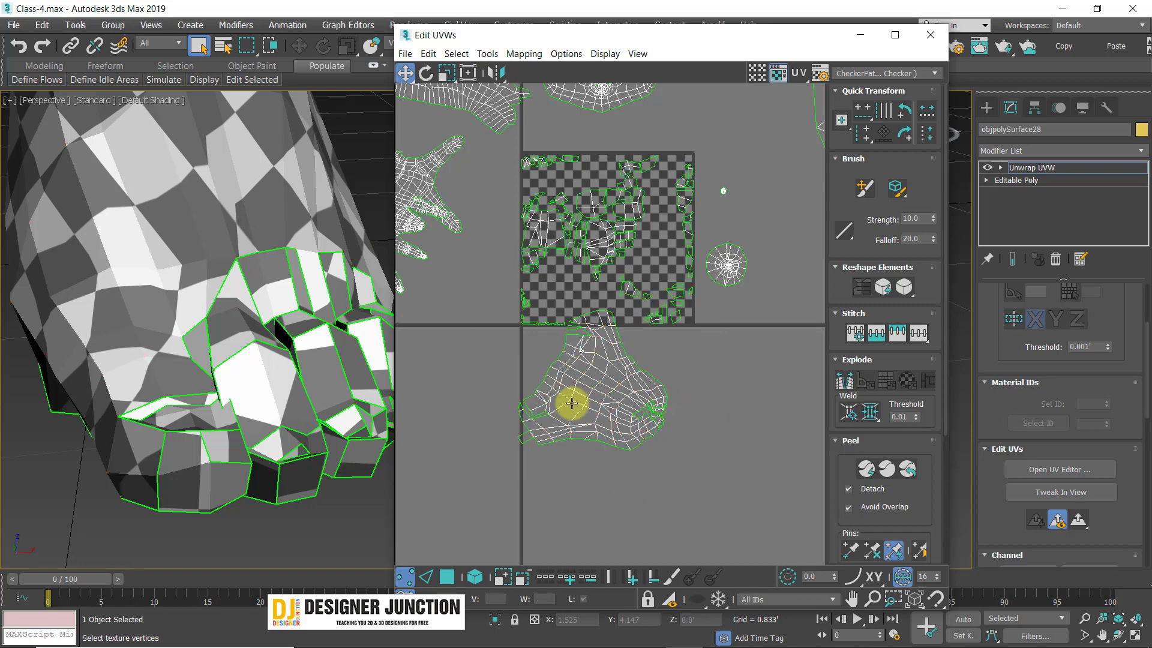
- Select the whole foot shell as a polygon element and move it into the empty area below the checker tile
left_click(475, 578)
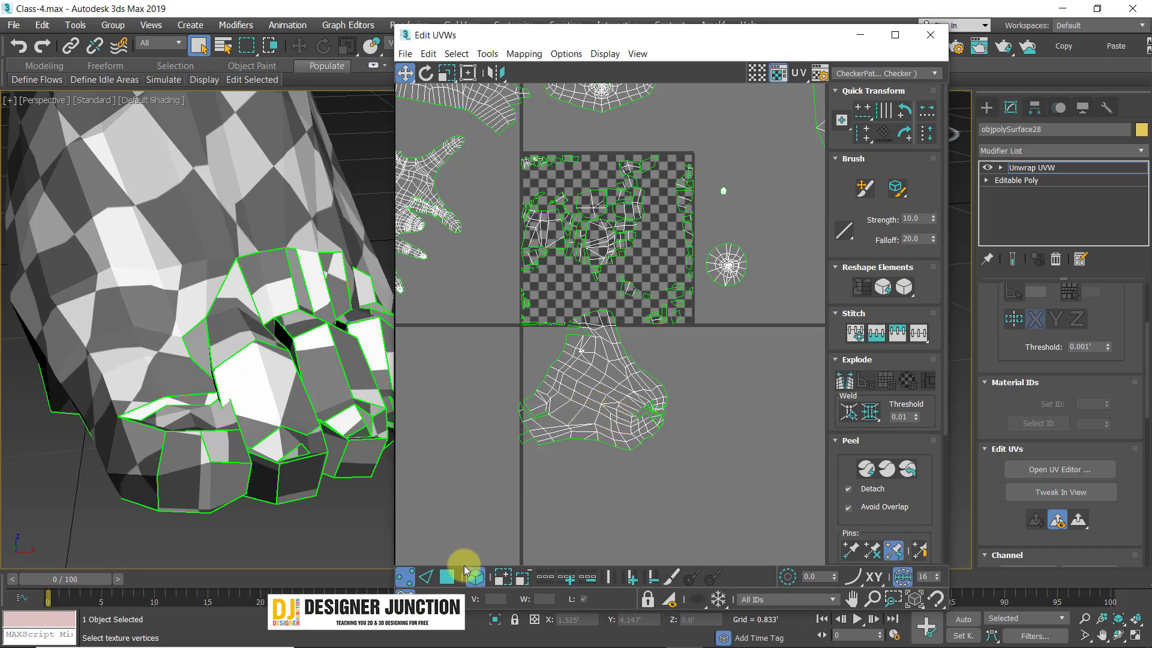
left_click(447, 578)
left_click(622, 385)
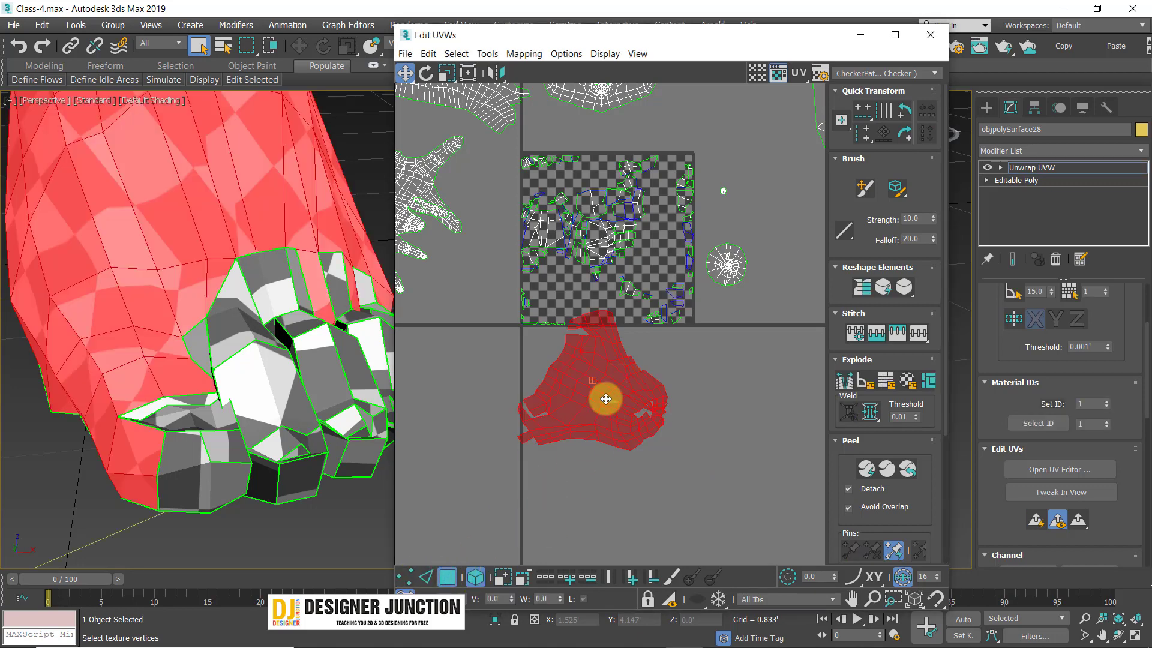
left_click_drag(604, 398, 679, 412)
left_click(465, 577)
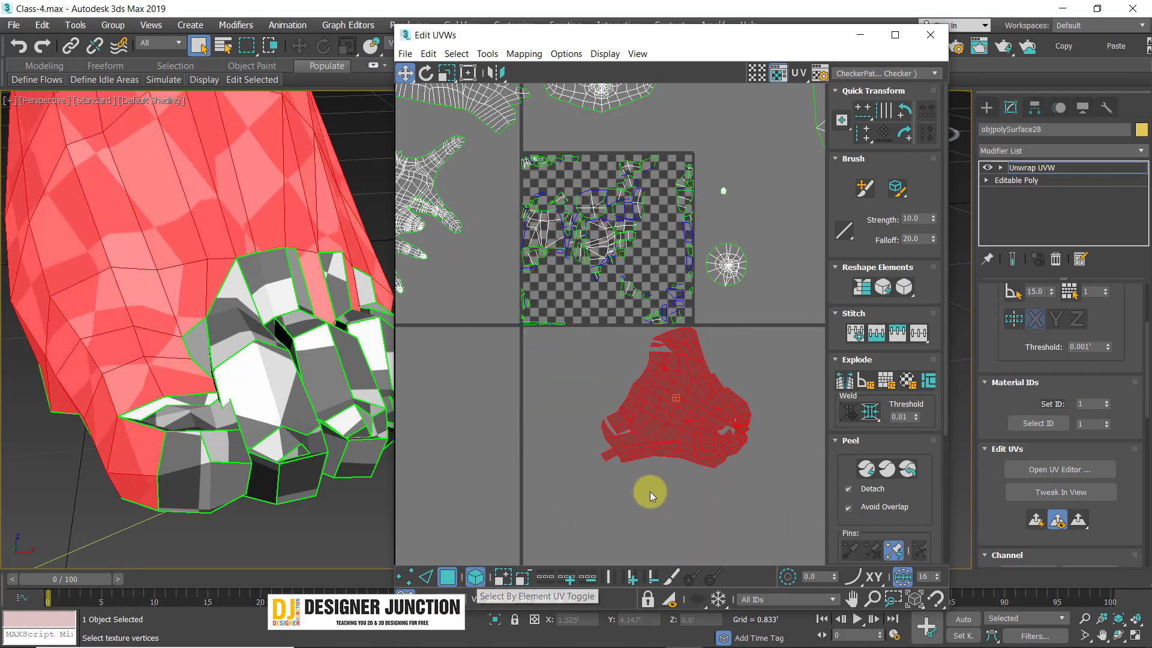
left_click(650, 493)
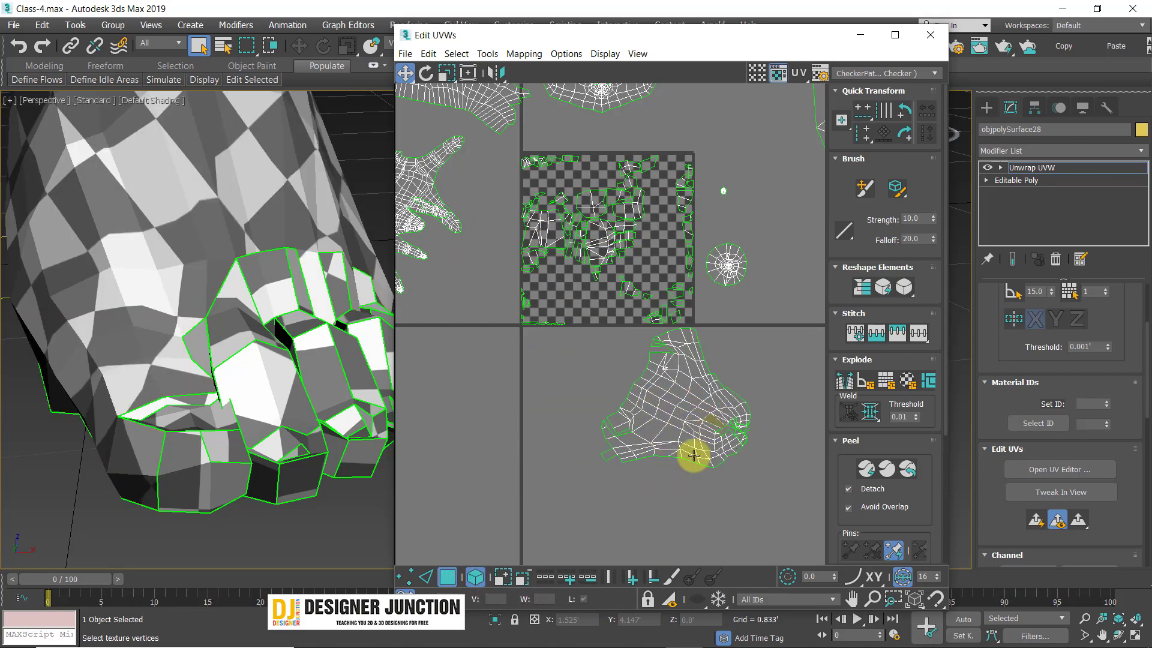
- Move the complete foot shell onto the checker tile among the remaining small pieces
left_click(475, 576)
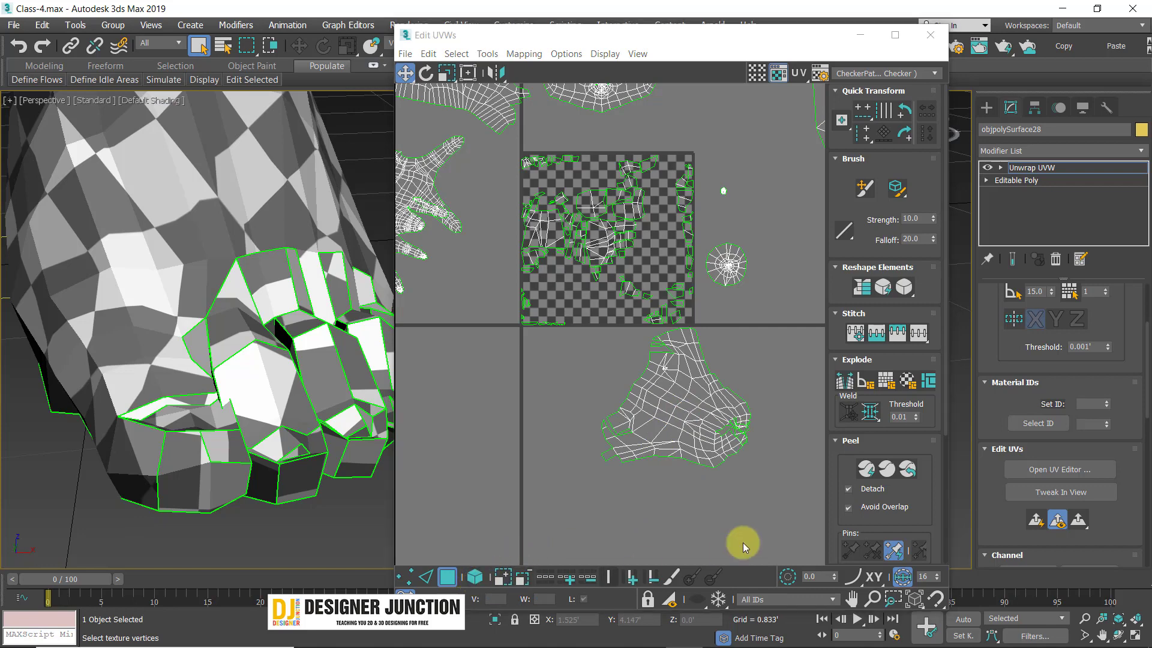
left_click(476, 577)
left_click(704, 429)
scroll(732, 386, "down", 1)
left_click_drag(703, 391, 641, 263)
middle_click_drag(735, 277, 700, 313)
left_click(685, 307)
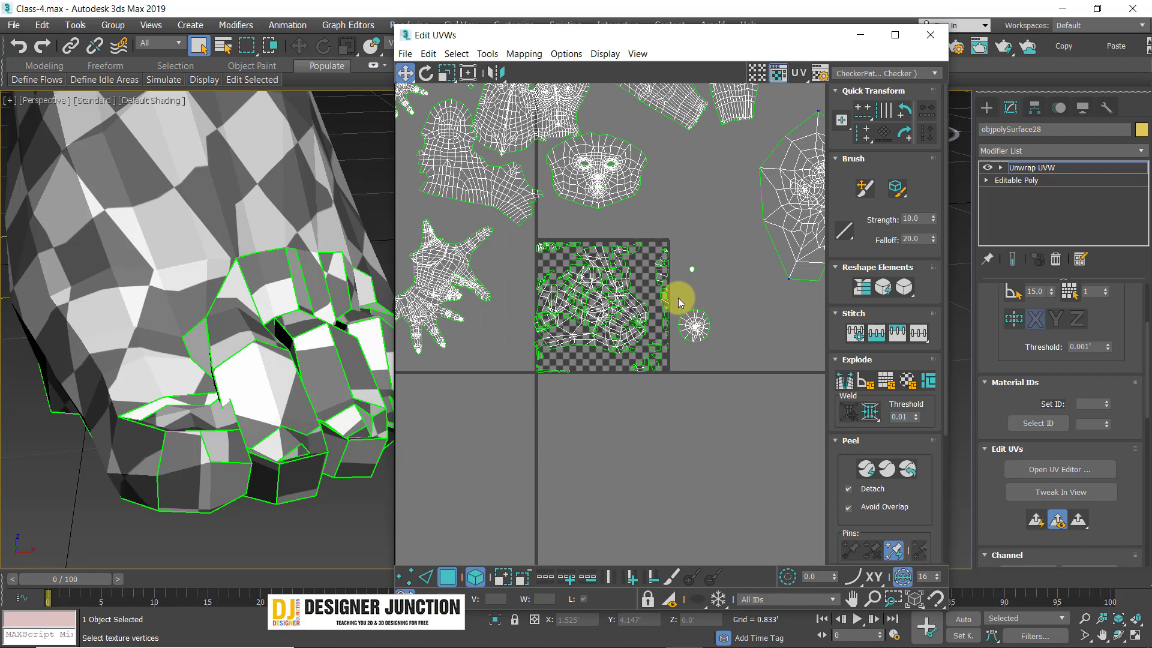
- Move the small round shell and the tiny dot shell farther away from the checker tile
left_click_drag(694, 329, 775, 314)
left_click(602, 286)
scroll(652, 284, "up", 3)
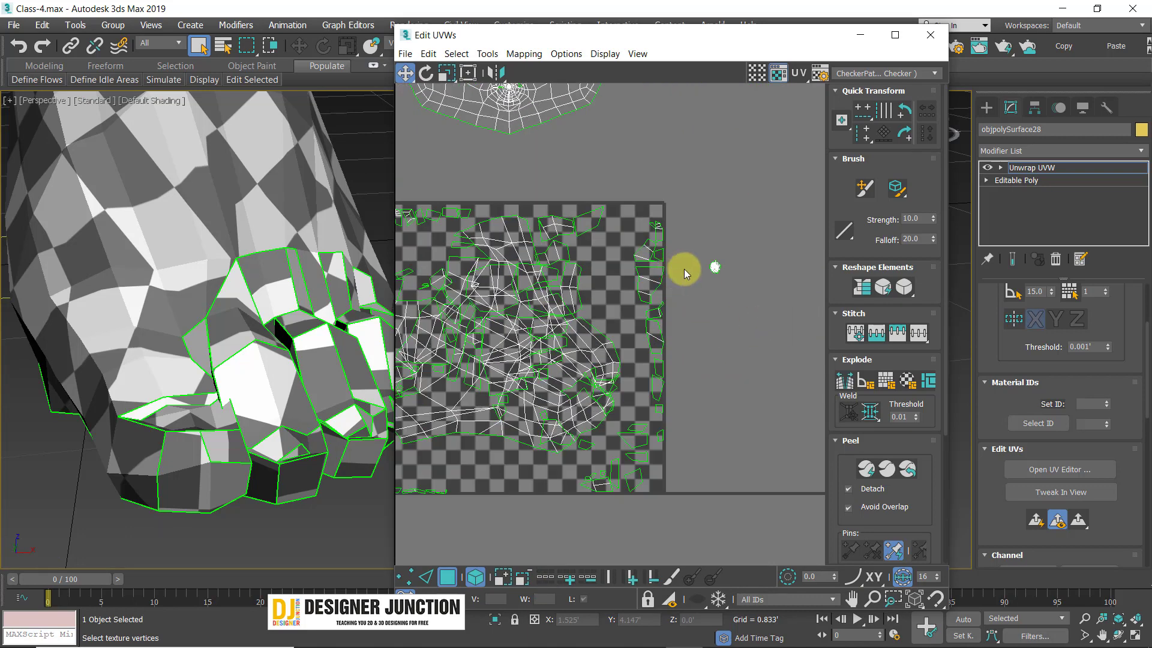
scroll(722, 289, "down", 2)
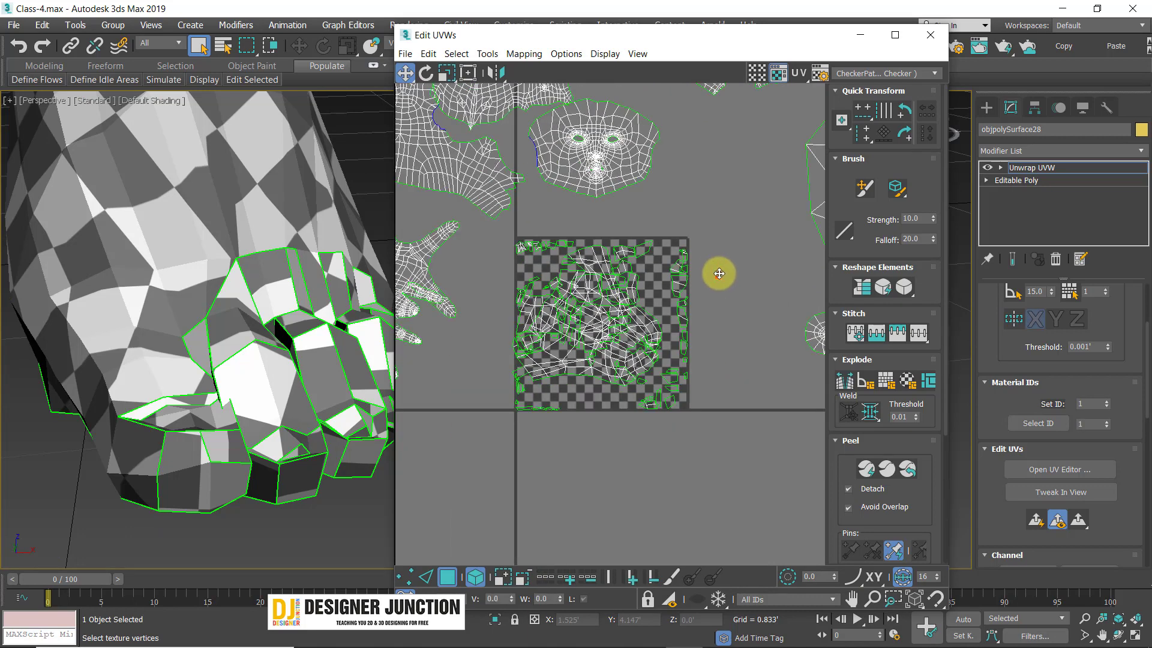
scroll(695, 288, "down", 1)
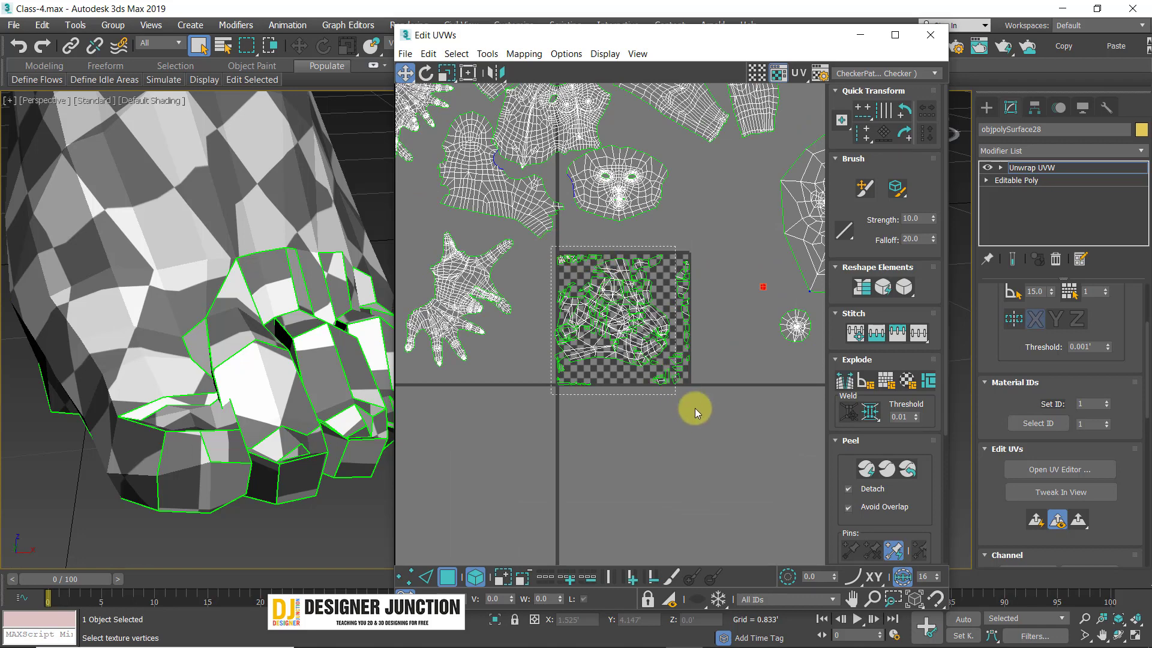
- Select all the foot pieces lying on the checker tile and move them together into the empty area below it
left_click_drag(694, 409, 697, 412)
left_click_drag(623, 313, 650, 522)
left_click(742, 233)
scroll(662, 252, "down", 2)
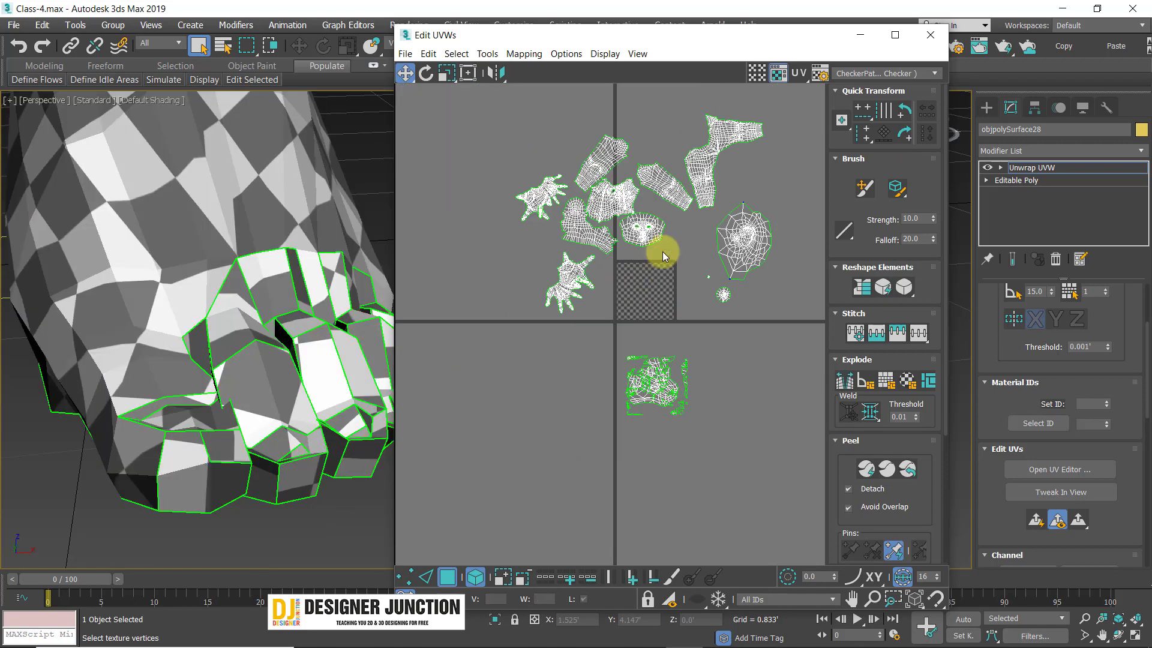
- Bring the whole character into view and move the face shell onto the emptied checker tile
scroll(662, 251, "up", 2)
middle_click_drag(621, 208, 608, 255)
scroll(299, 267, "down", 8)
middle_click_drag(299, 263, 307, 398)
scroll(265, 288, "down", 2)
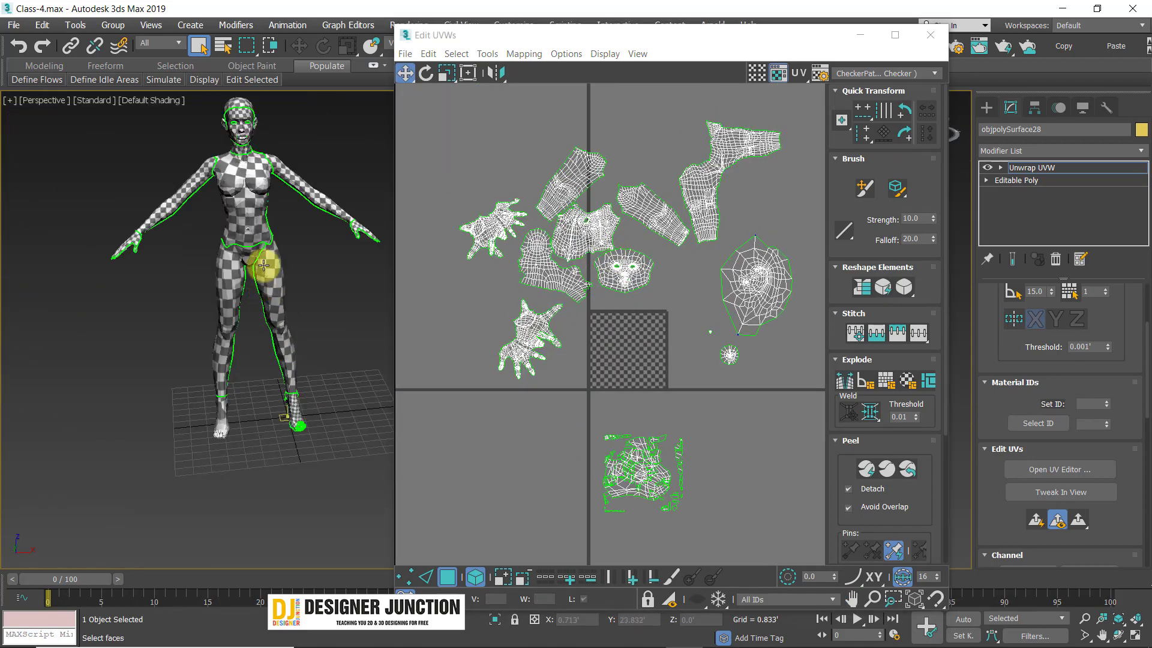
mouse_move(259, 254)
middle_mouse_down("alt")
mouse_move(250, 288)
mouse_move(247, 270)
middle_mouse_up("alt")
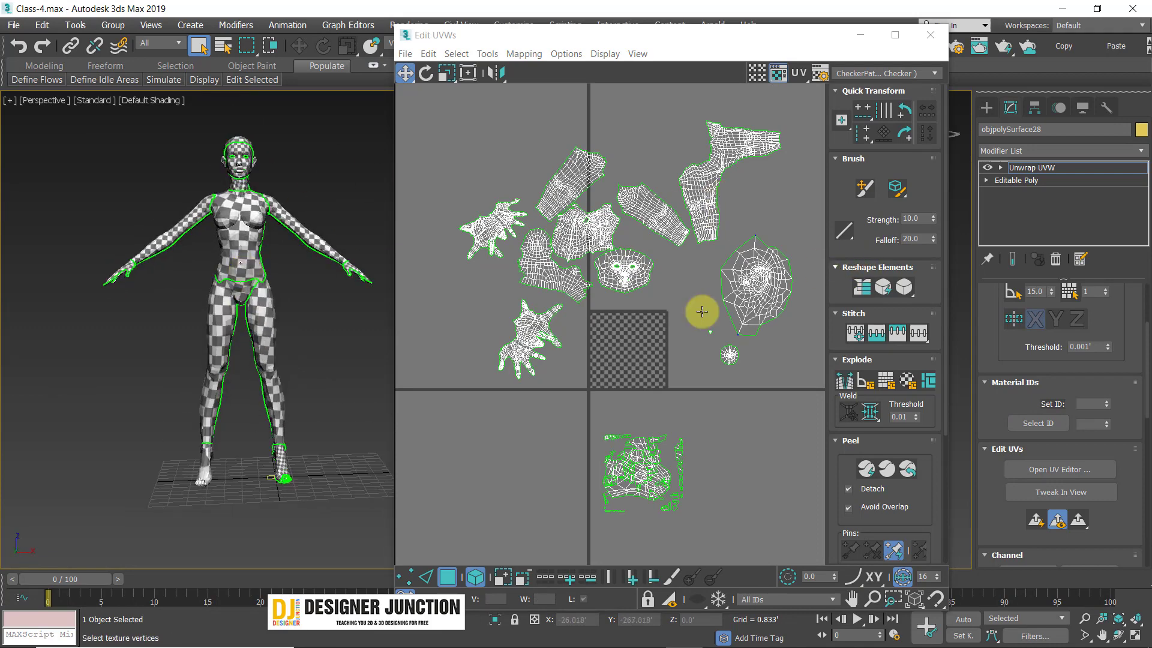
left_click(617, 264)
scroll(629, 333, "up", 3)
left_click_drag(596, 247, 593, 264)
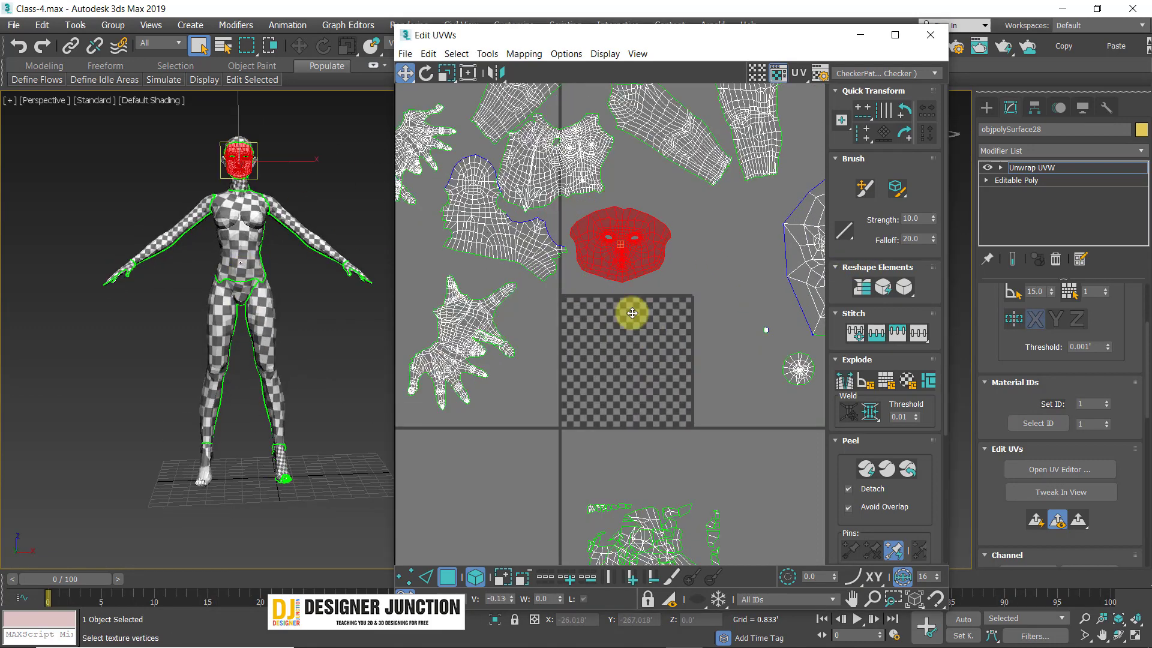
left_click_drag(632, 314, 622, 355)
- Scale down the face shell and place it in the upper-left corner of the checker tile
scroll(616, 355, "up", 2)
scroll(612, 386, "up", 1)
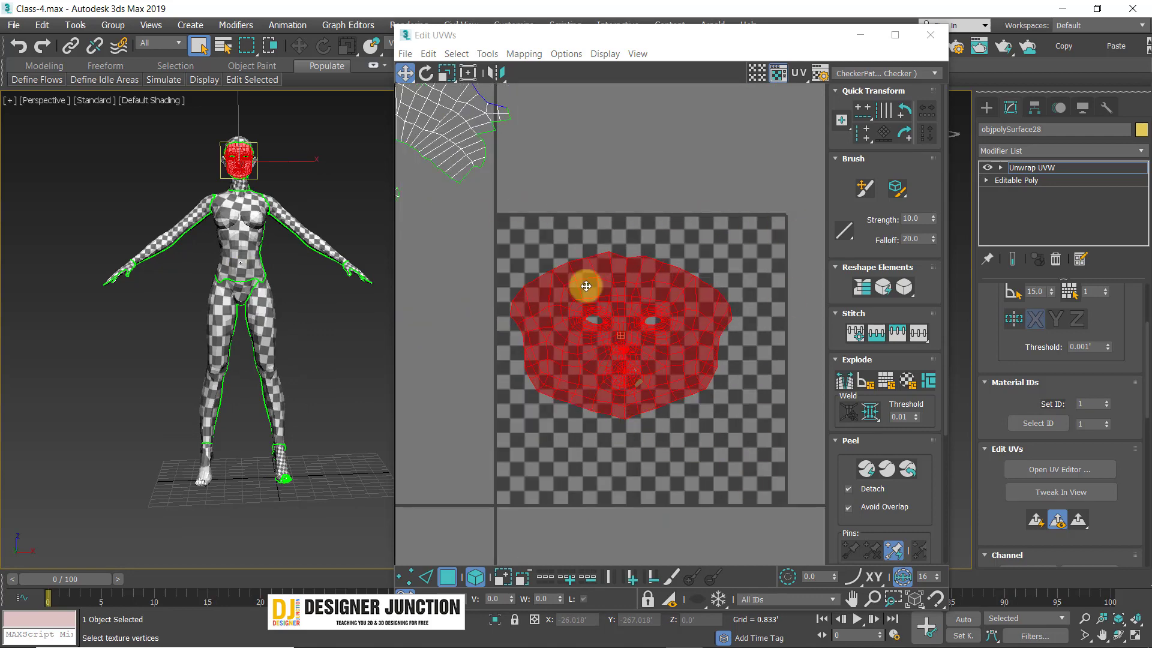
left_click_drag(620, 339, 619, 431)
left_click(446, 72)
left_click(405, 73)
left_click_drag(609, 343, 527, 238)
left_click(563, 197)
- Move the head and neck shell onto the checker tile and scale it down
scroll(565, 199, "down", 3)
middle_click_drag(601, 240, 593, 302)
scroll(593, 302, "down", 3)
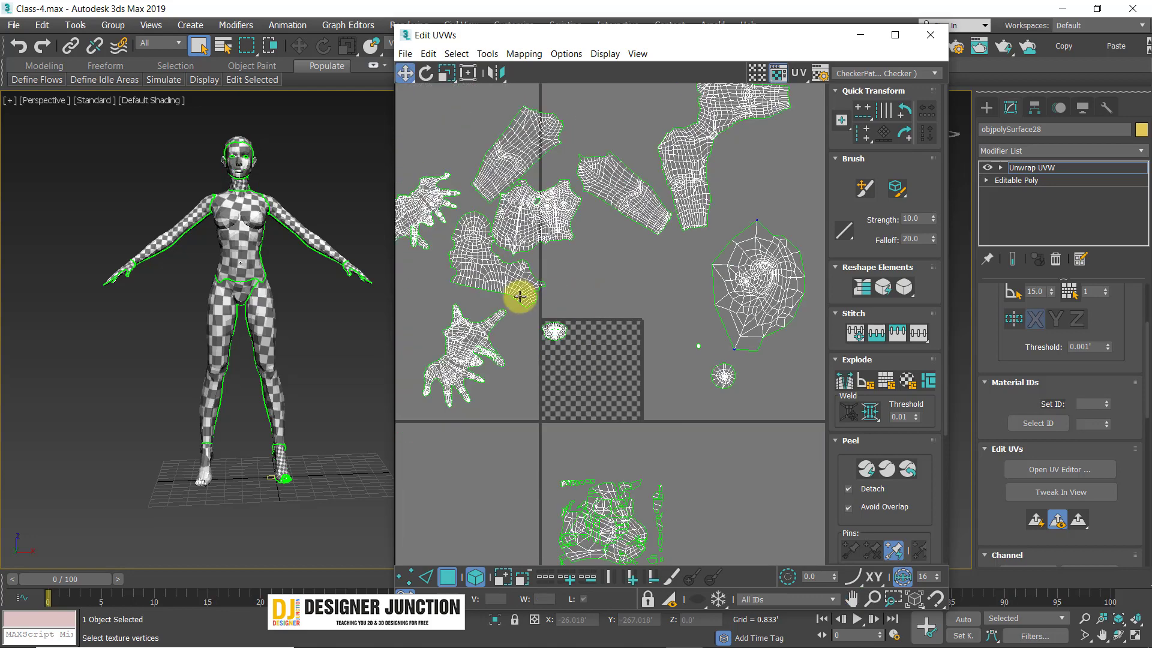
left_click(496, 288)
left_click_drag(496, 288, 586, 472)
left_click(447, 72)
scroll(580, 415, "up", 4)
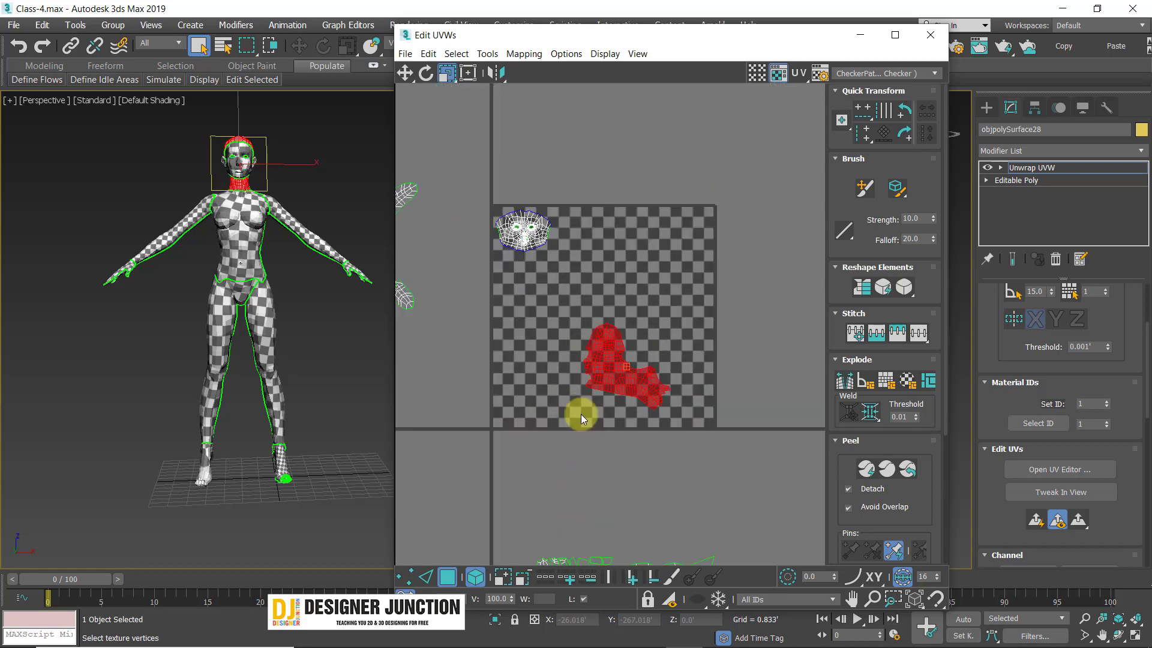
- Compare the checker size on head and body, and place the head and neck shell in the tile's lower-left corner
scroll(243, 192, "up", 3)
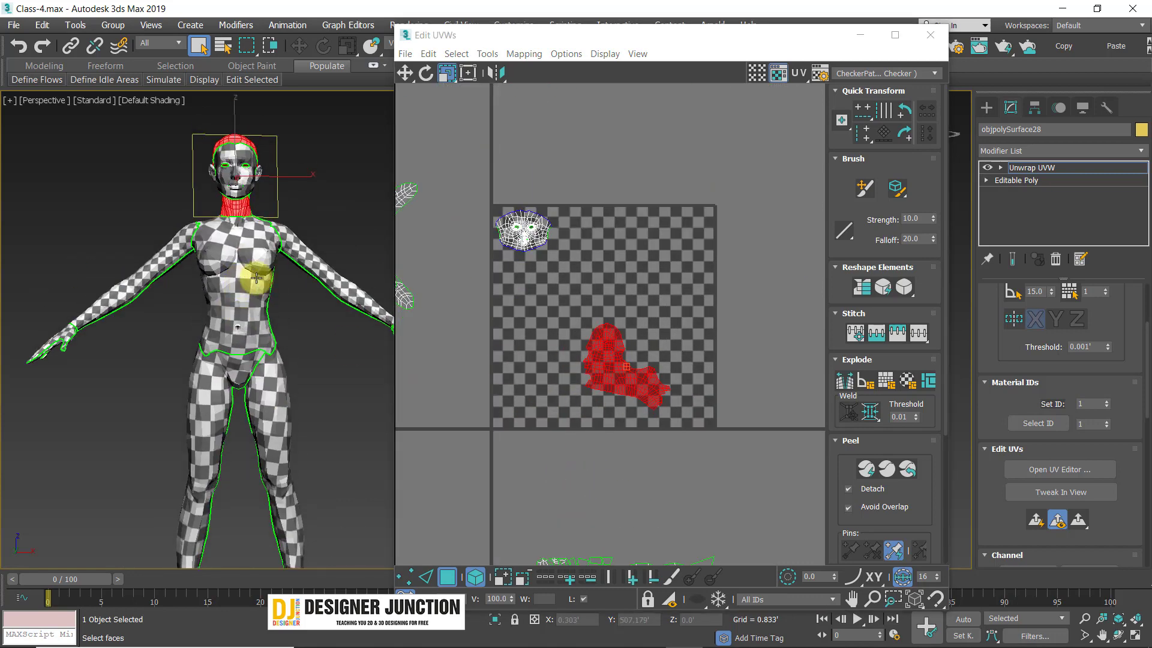
middle_click_drag(170, 315, 180, 159, "alt")
scroll(180, 158, "up", 4)
scroll(100, 156, "down", 5)
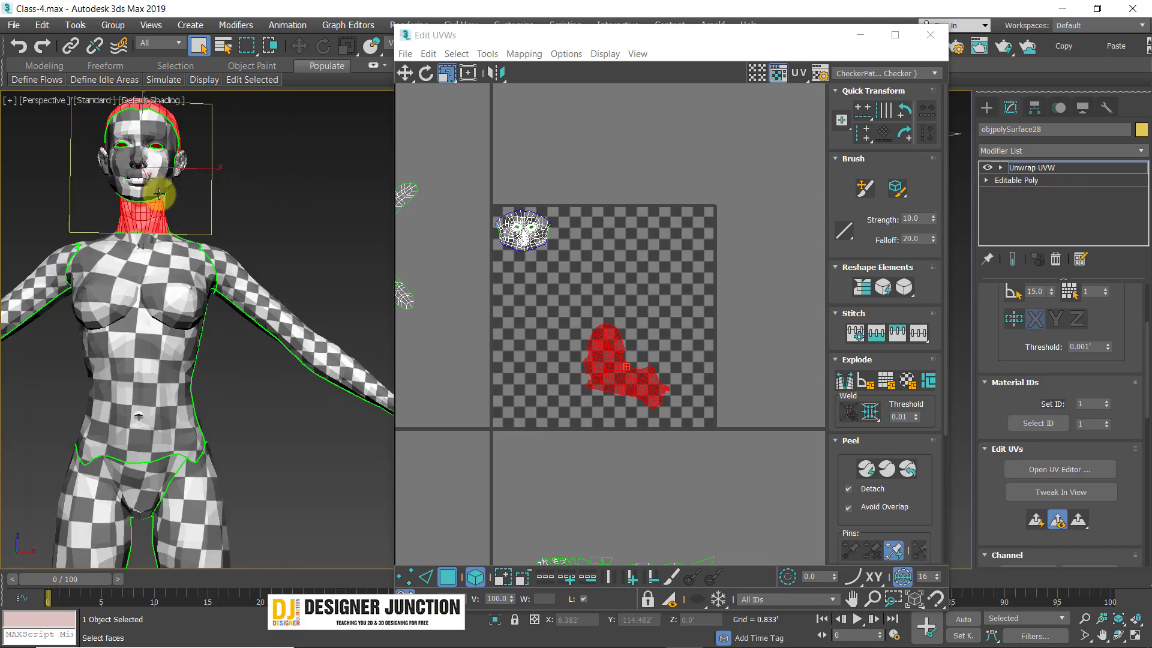
left_click(624, 373)
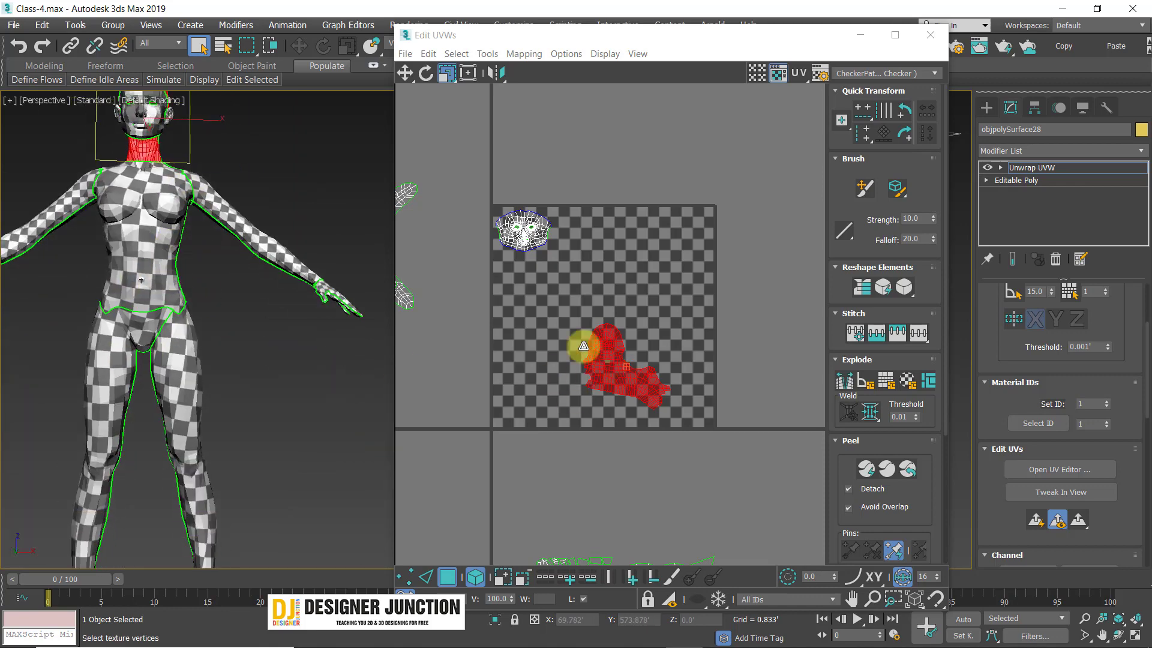
left_click_drag(609, 354, 527, 374)
left_click(405, 72)
left_click(565, 344)
- Scale down the shell of the character's left hand and move it onto the lower-right part of the checker tile
scroll(564, 339, "down", 3)
middle_click_drag(521, 296, 604, 327)
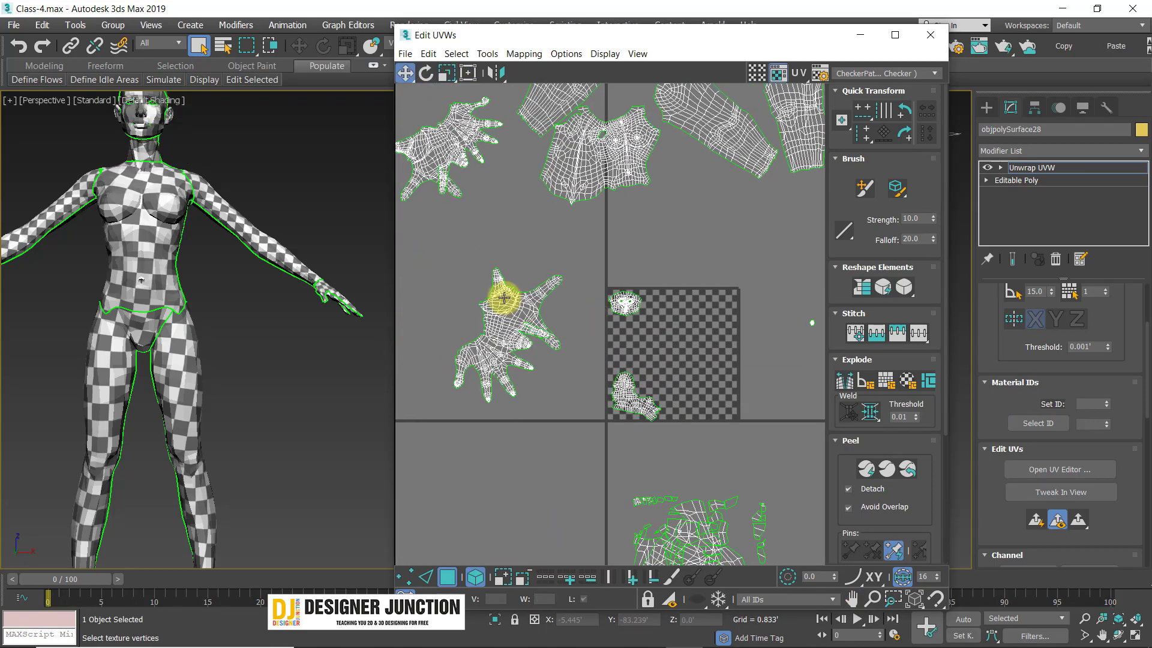
left_click(506, 300)
left_click(447, 73)
left_click_drag(496, 343, 492, 374)
left_click(405, 72)
left_click_drag(507, 333, 714, 379)
- Shrink the hand shell further so it fits in the lower-right corner of the checker tile
scroll(708, 390, "up", 4)
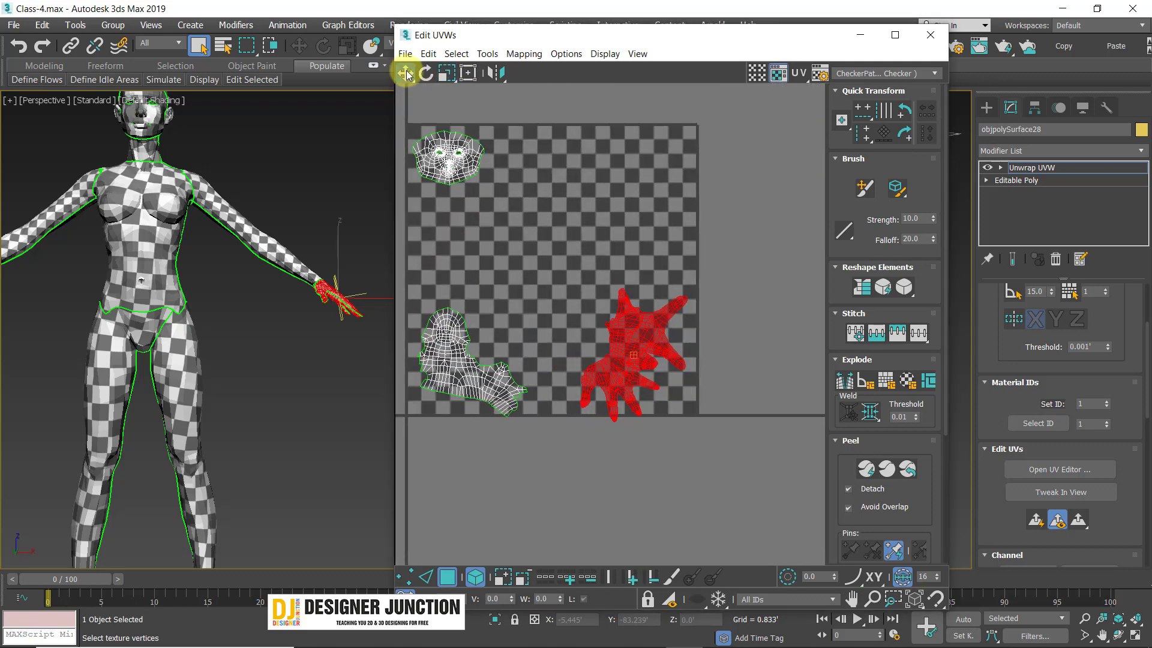
left_click(447, 73)
left_click_drag(631, 333, 647, 367)
left_click(404, 73)
left_click(720, 276)
- Scale down the large ear shell and move it onto the checker tile
scroll(719, 276, "down", 2)
middle_click_drag(679, 266, 633, 342)
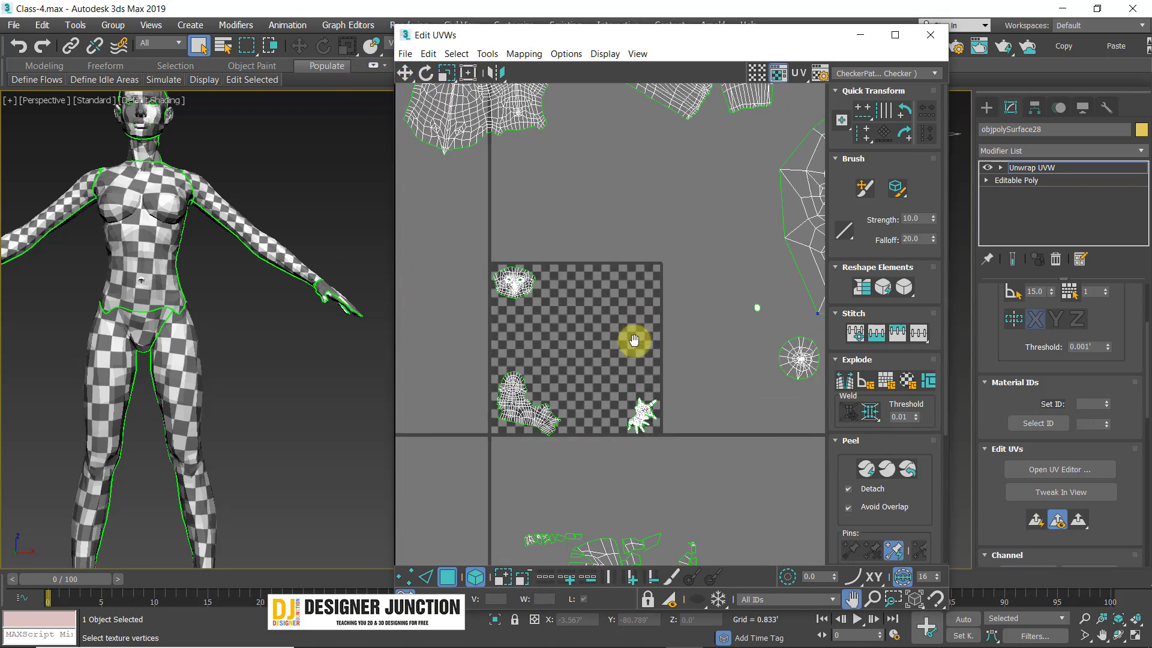
middle_click_drag(738, 216, 623, 322)
scroll(622, 321, "down", 2)
left_click(729, 336)
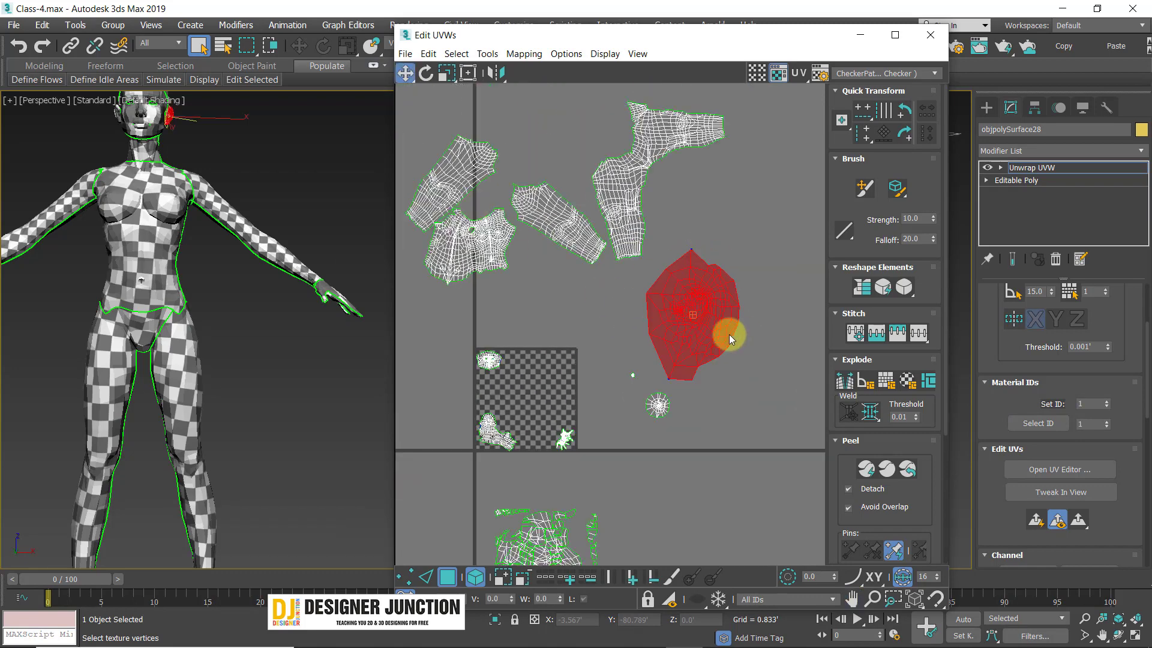
left_click(446, 73)
left_click_drag(710, 329, 632, 378)
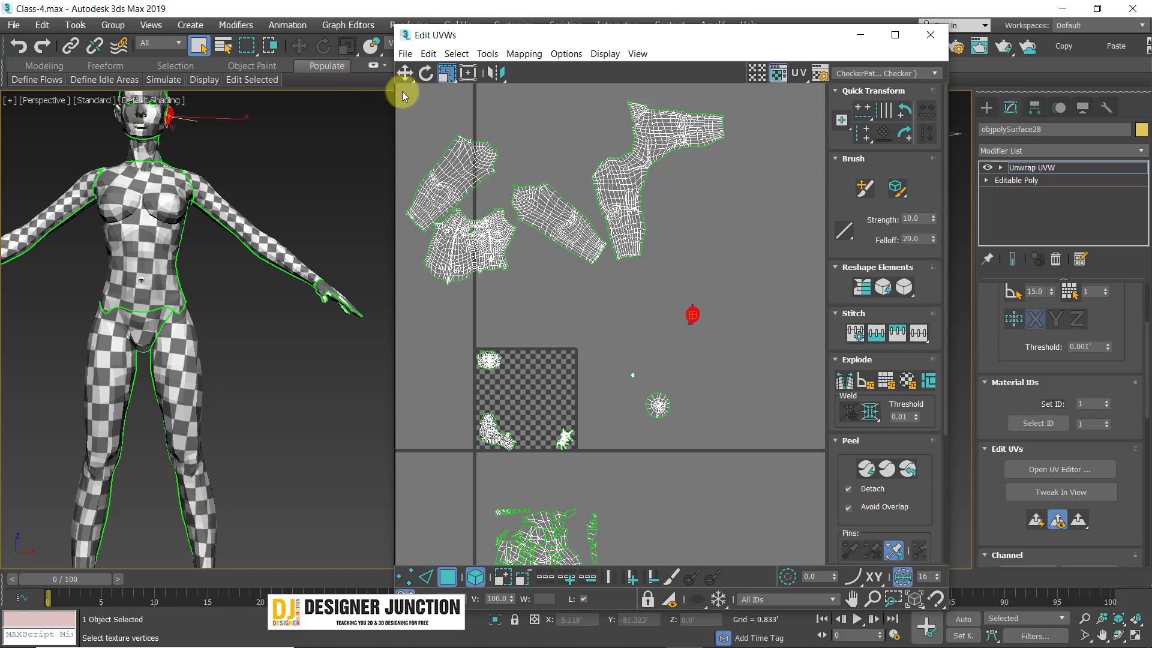
left_click(405, 73)
left_click_drag(695, 317, 560, 406)
- Shrink the ear shell further and place it just above the hand shell
scroll(567, 413, "up", 5)
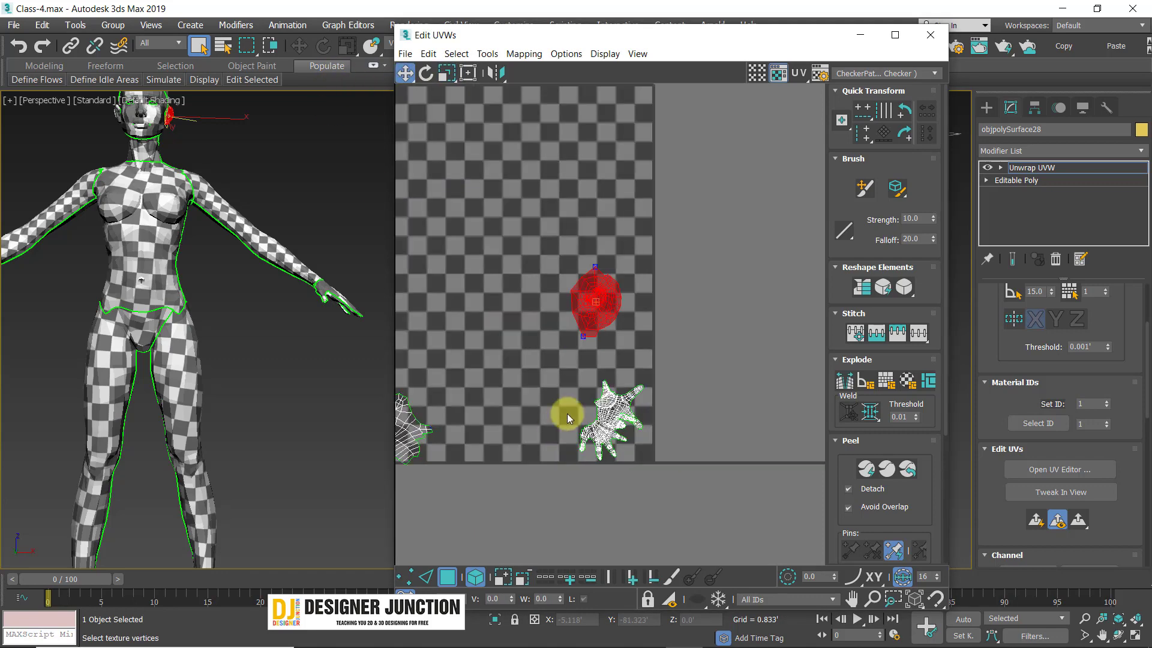
left_click_drag(602, 308, 614, 390)
left_click(451, 74)
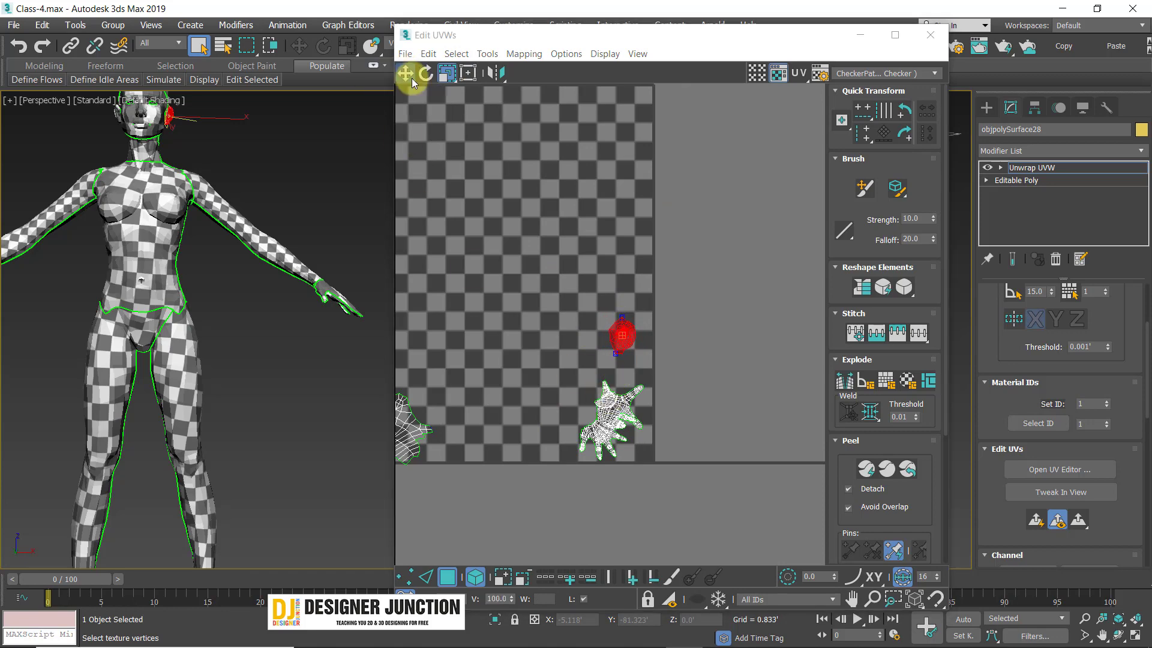
left_click(406, 73)
left_click_drag(625, 338, 629, 353)
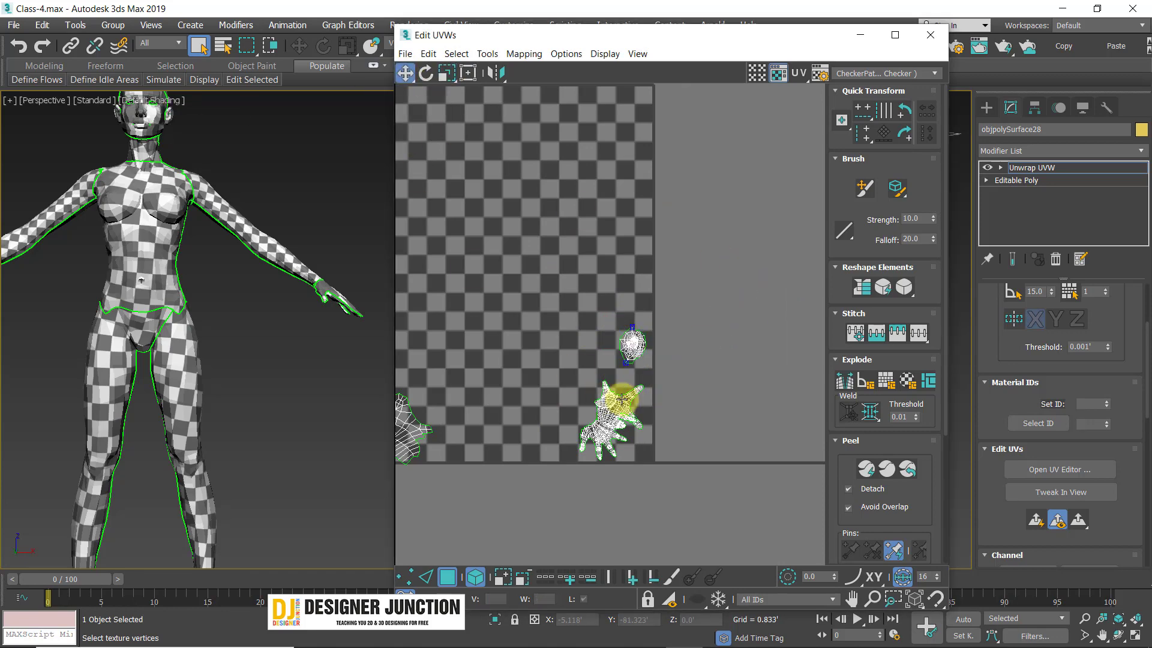
- Select the shell of the character's right arm and move it onto the checker tile
scroll(639, 375, "up", 3)
scroll(636, 348, "down", 3)
scroll(545, 220, "down", 4)
scroll(564, 234, "up", 3)
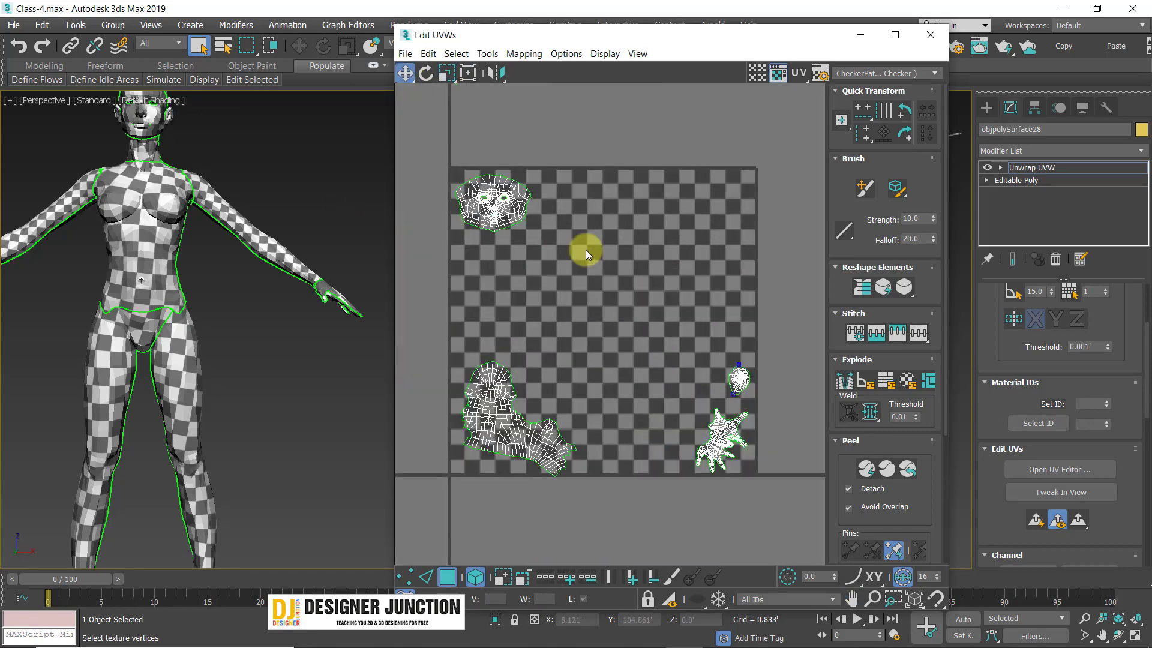
middle_click_drag(694, 150, 640, 322)
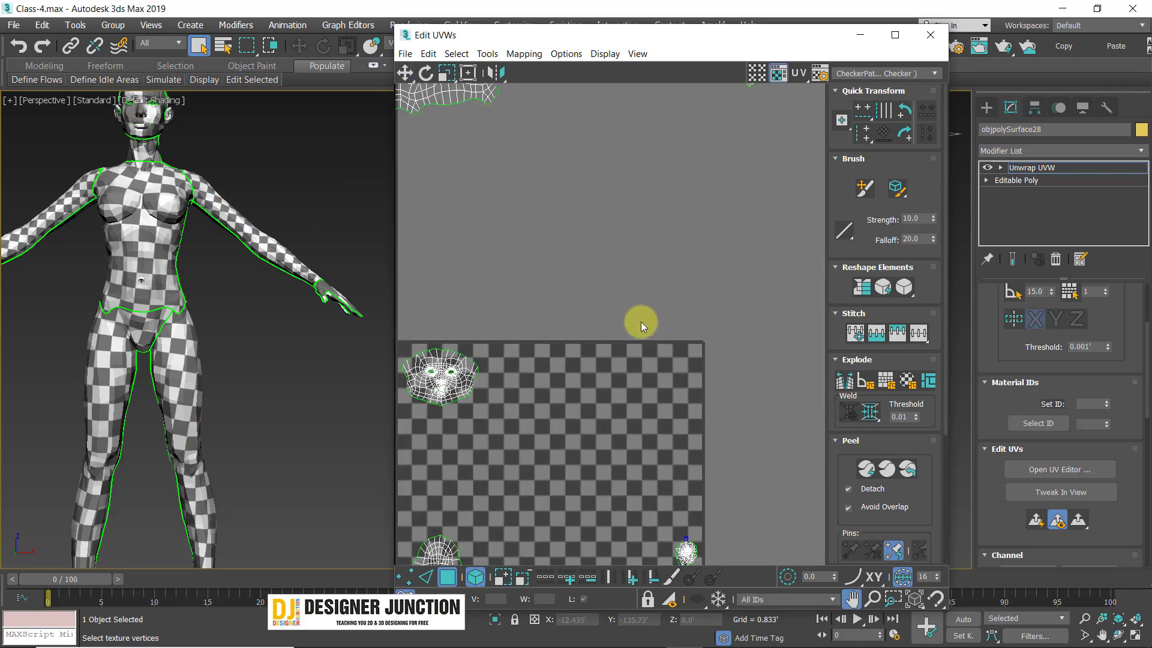
scroll(651, 267, "down", 4)
middle_click_drag(586, 176, 562, 299)
left_click(543, 250)
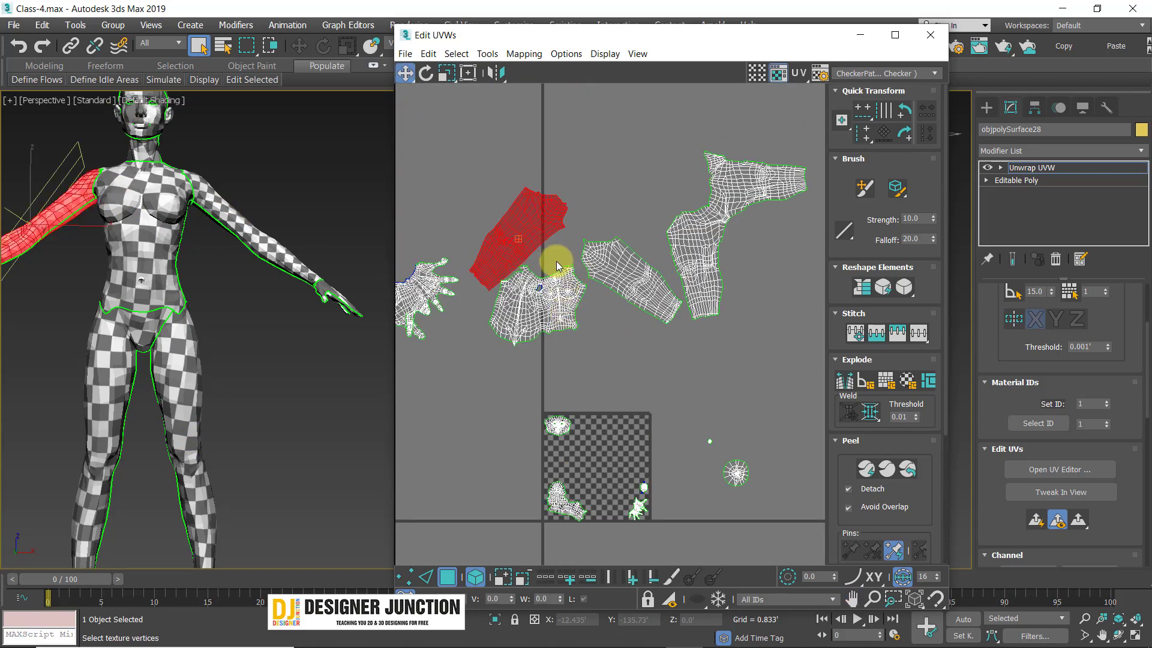
left_click_drag(521, 226, 618, 412)
middle_click_drag(626, 379, 626, 220)
scroll(626, 221, "up", 2)
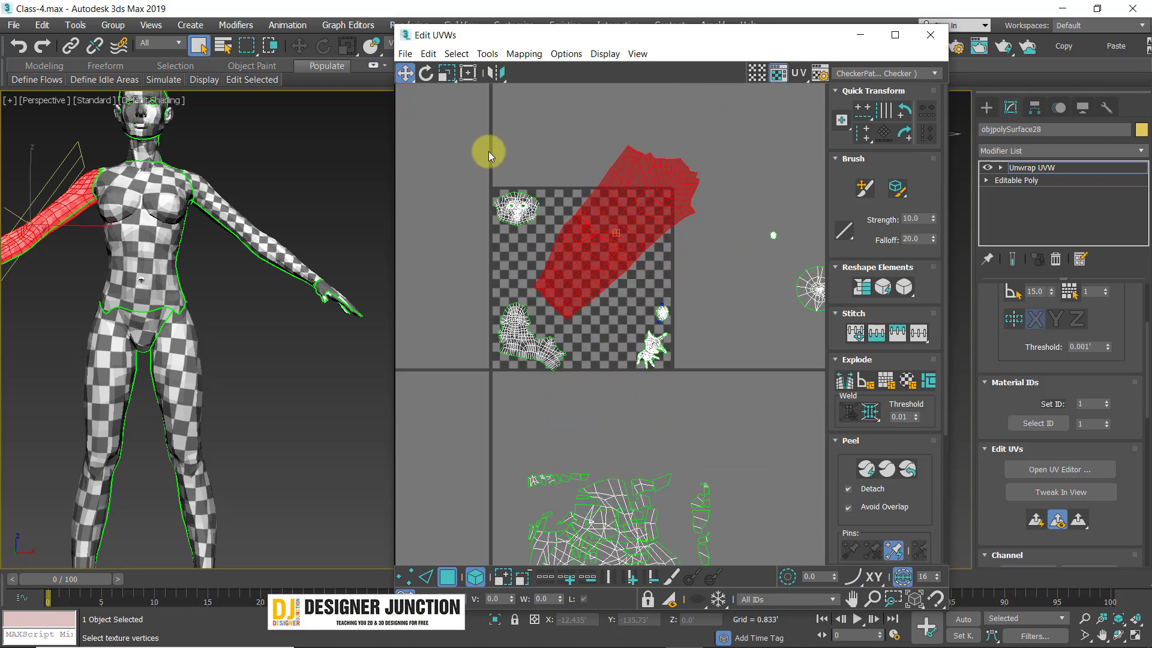
- Scale down the right arm shell and place it along the tile's lower edge, beside the smaller hand shell
left_click(444, 73)
left_click_drag(650, 187, 621, 297)
left_click(401, 72)
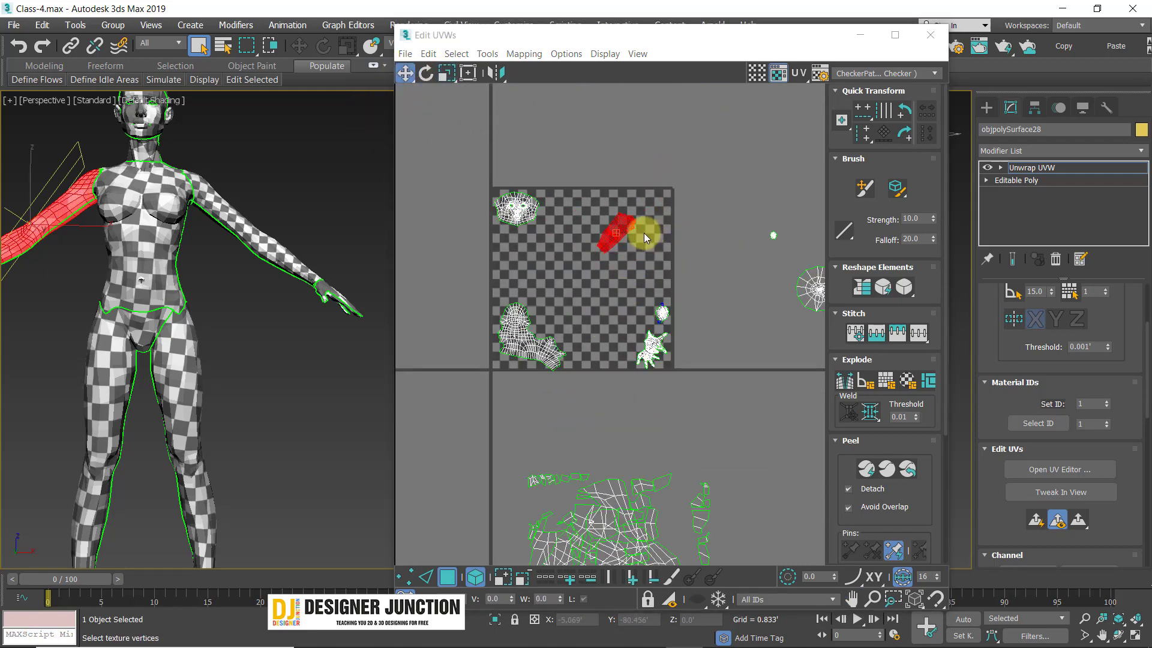
left_click_drag(628, 228, 605, 343)
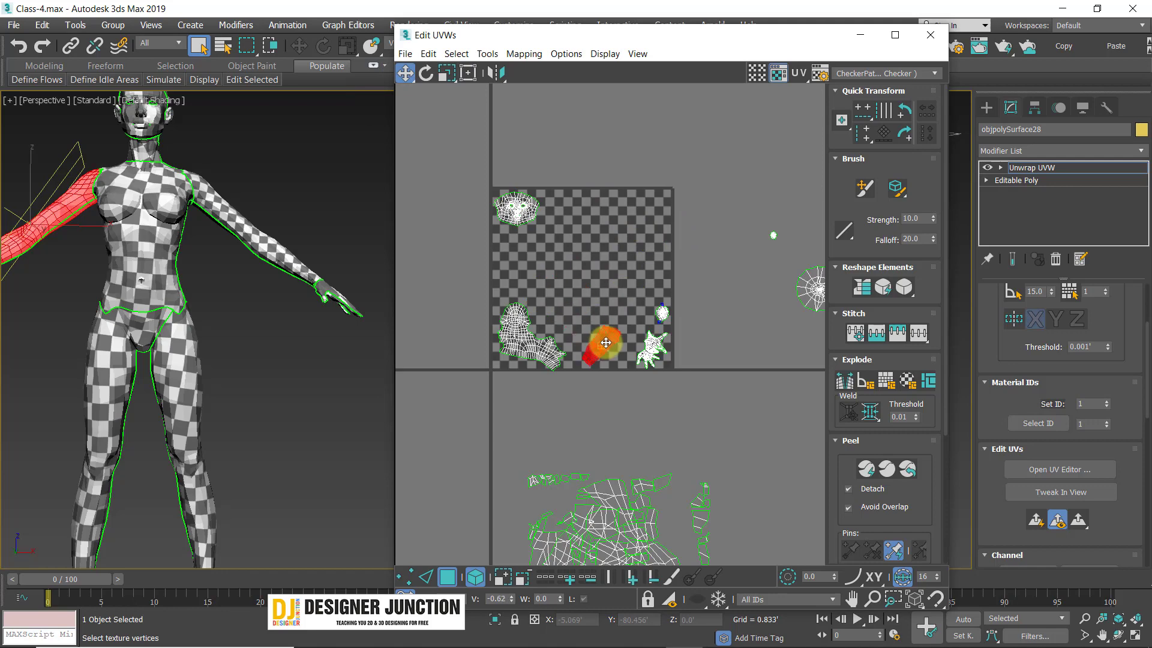
left_click(607, 265)
- Scale down the character's left arm shell and place it in the left half of the checker tile
scroll(582, 267, "down", 2)
left_click(597, 156)
left_click(447, 73)
left_click_drag(645, 169, 597, 219)
left_click(405, 72)
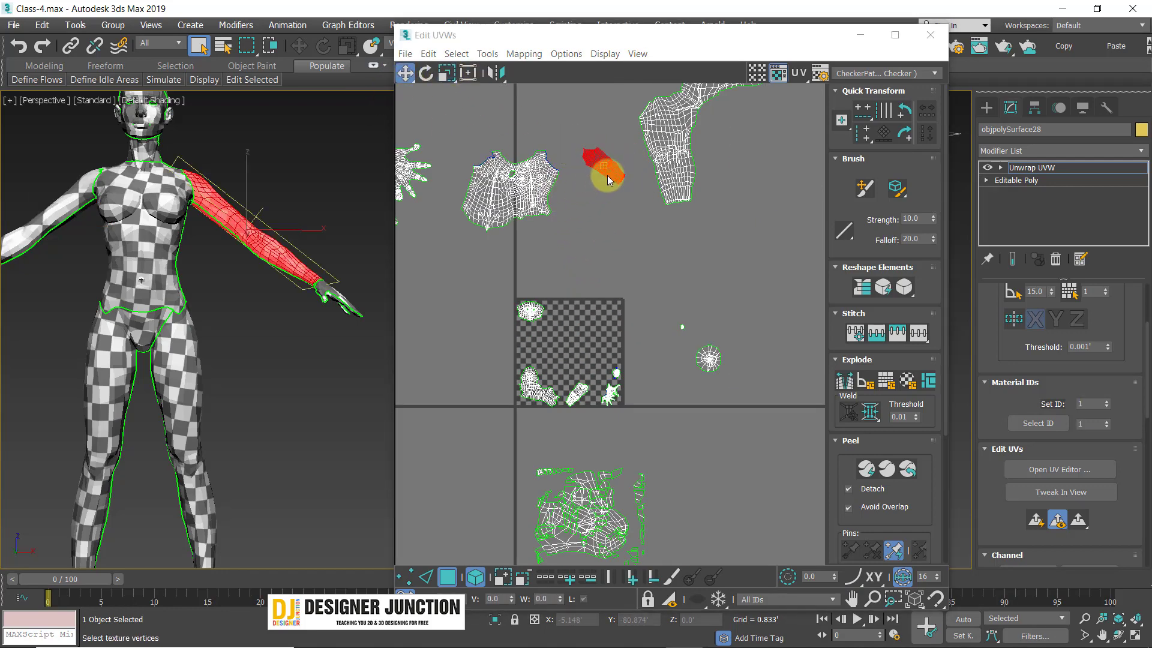
left_click_drag(600, 171, 575, 358)
- Scale down the large leg shell and move it to the upper-right part of the checker tile
left_click(643, 145)
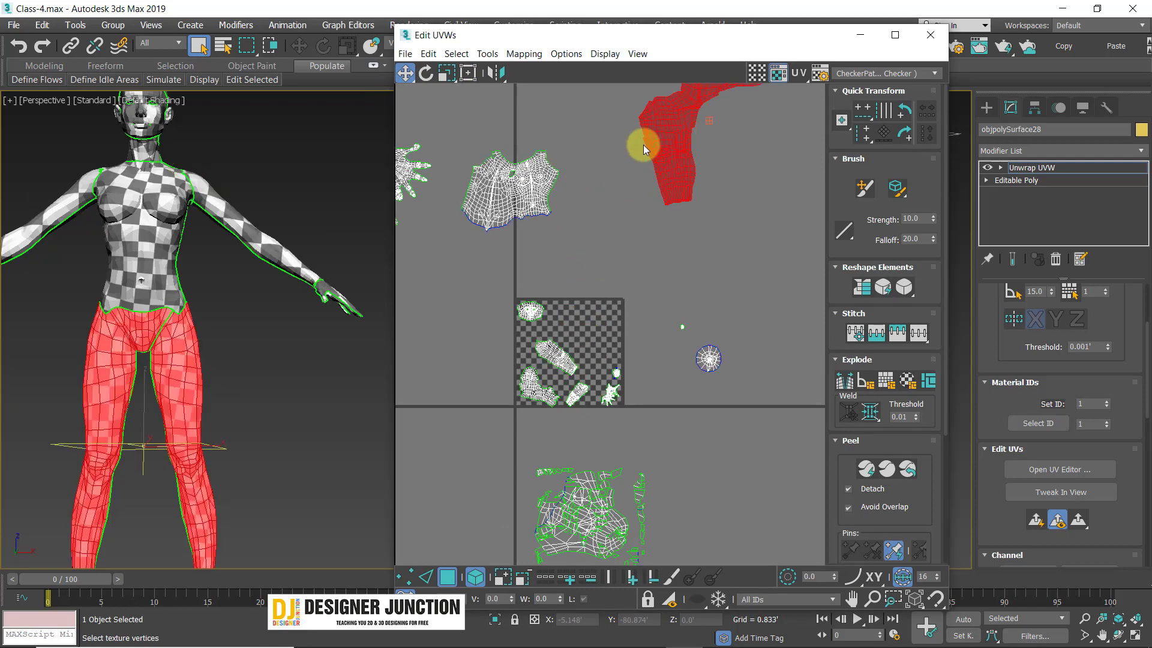
middle_click_drag(643, 145, 614, 201)
left_click(447, 73)
left_click_drag(616, 155, 645, 216)
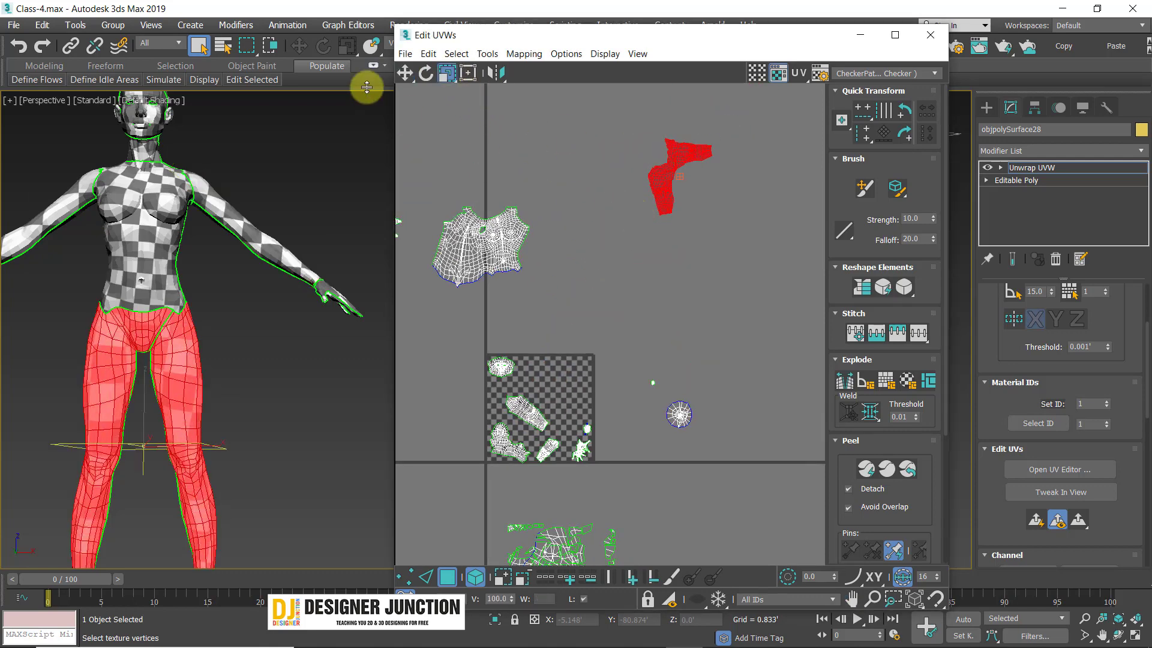
left_click(405, 73)
left_click_drag(670, 177, 575, 391)
left_click(564, 386)
scroll(564, 386, "up", 2)
middle_click_drag(564, 387, 668, 240)
scroll(693, 204, "down", 4)
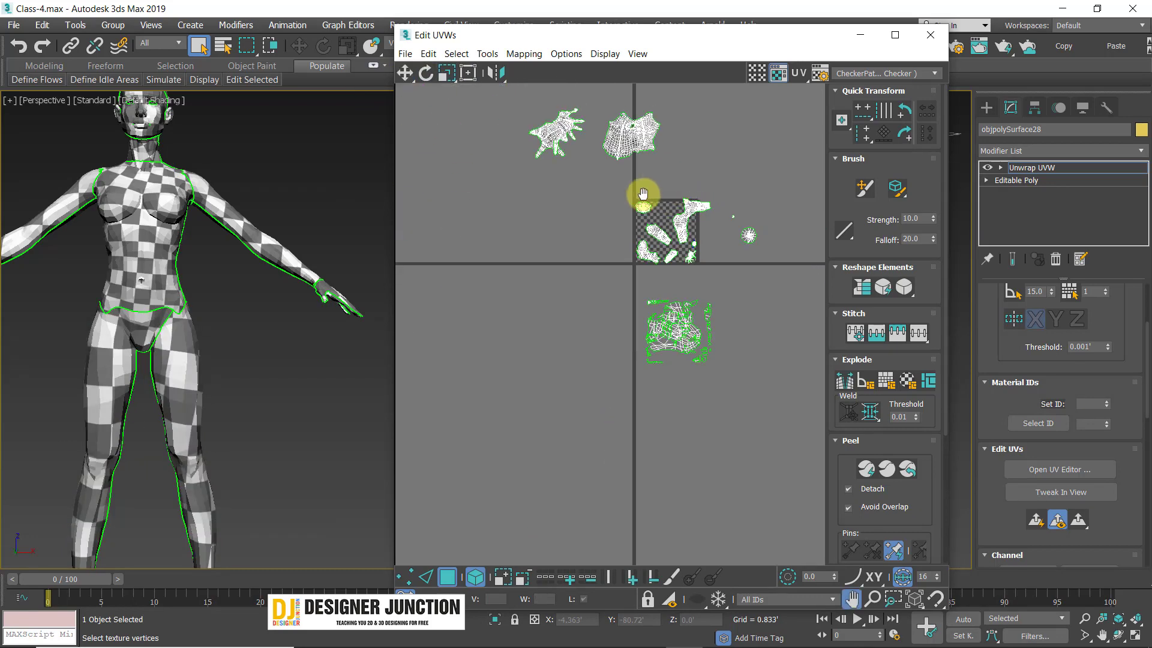
scroll(590, 149, "up", 2)
middle_click_drag(590, 149, 528, 198)
scroll(655, 353, "up", 2)
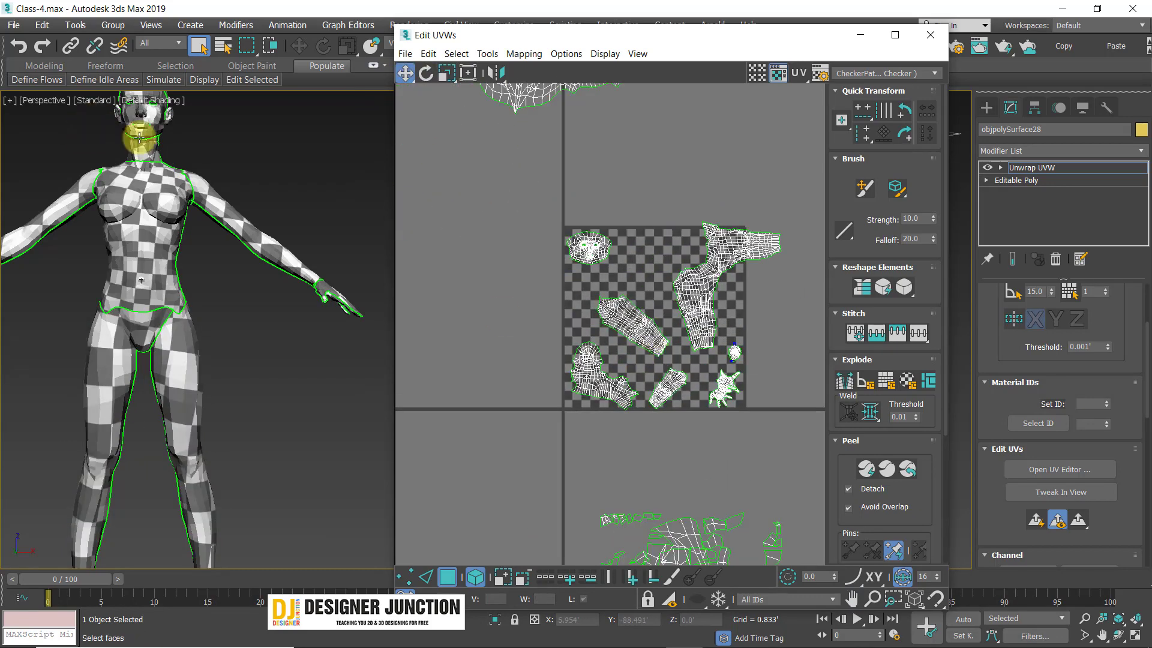
middle_click_drag(139, 137, 154, 236)
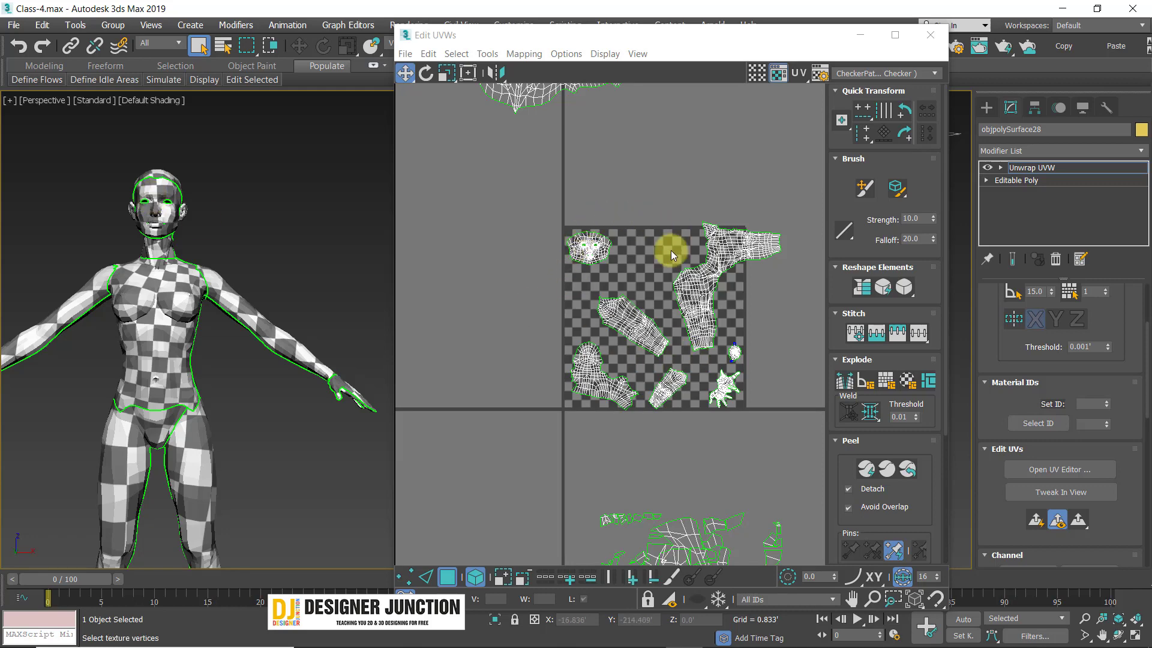
left_click(600, 249)
left_click(447, 72)
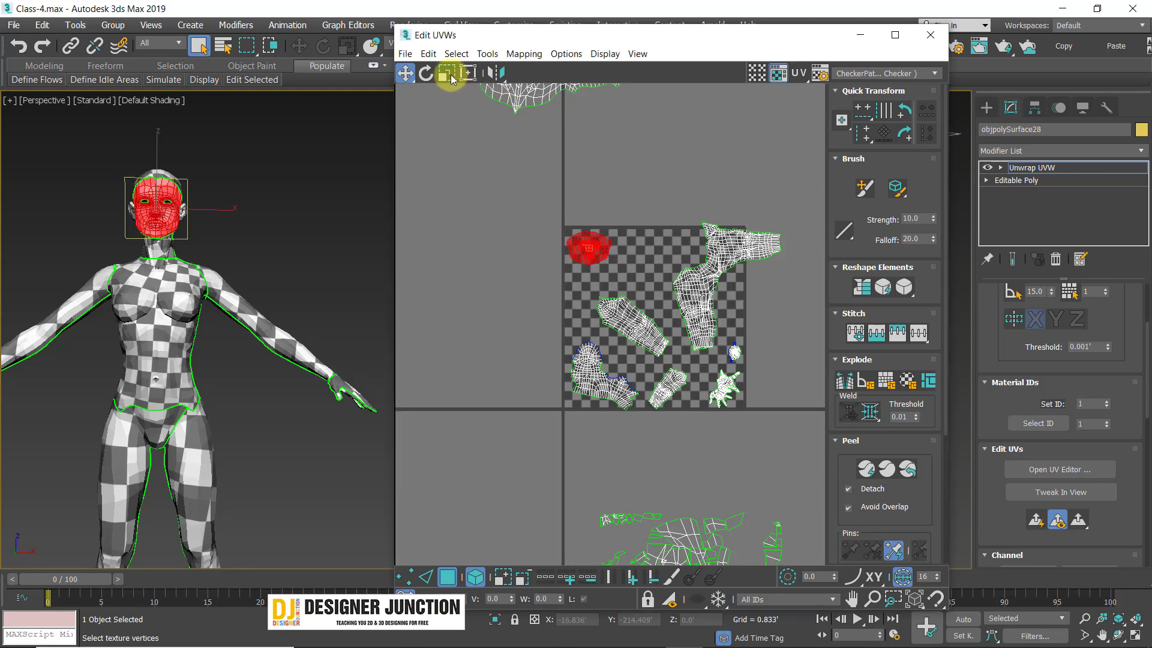
left_click_drag(587, 247, 586, 308)
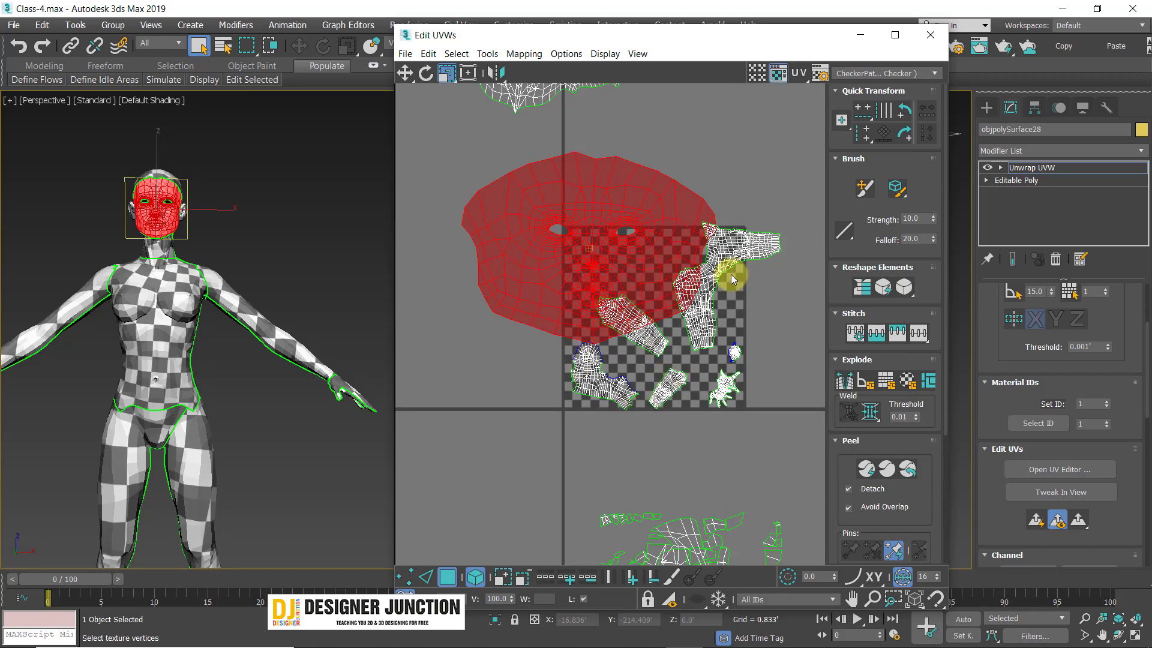
key("ctrl+z")
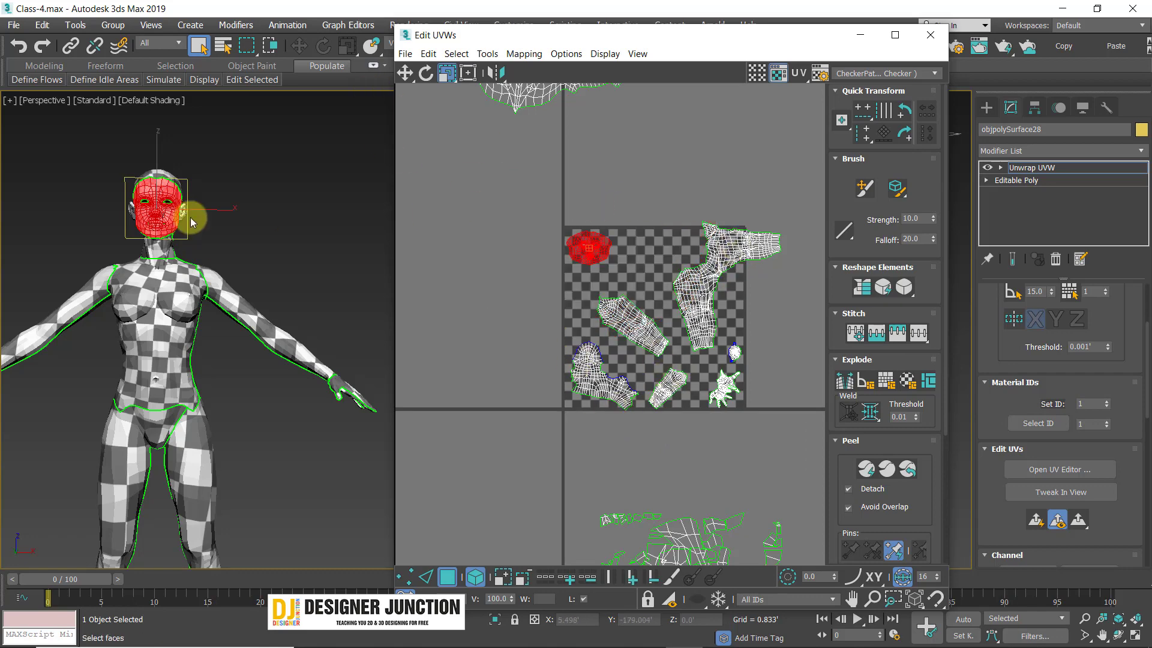
- Shrink the leg shell slightly so that it fits inside the checker tile's upper-right corner
left_click(709, 257)
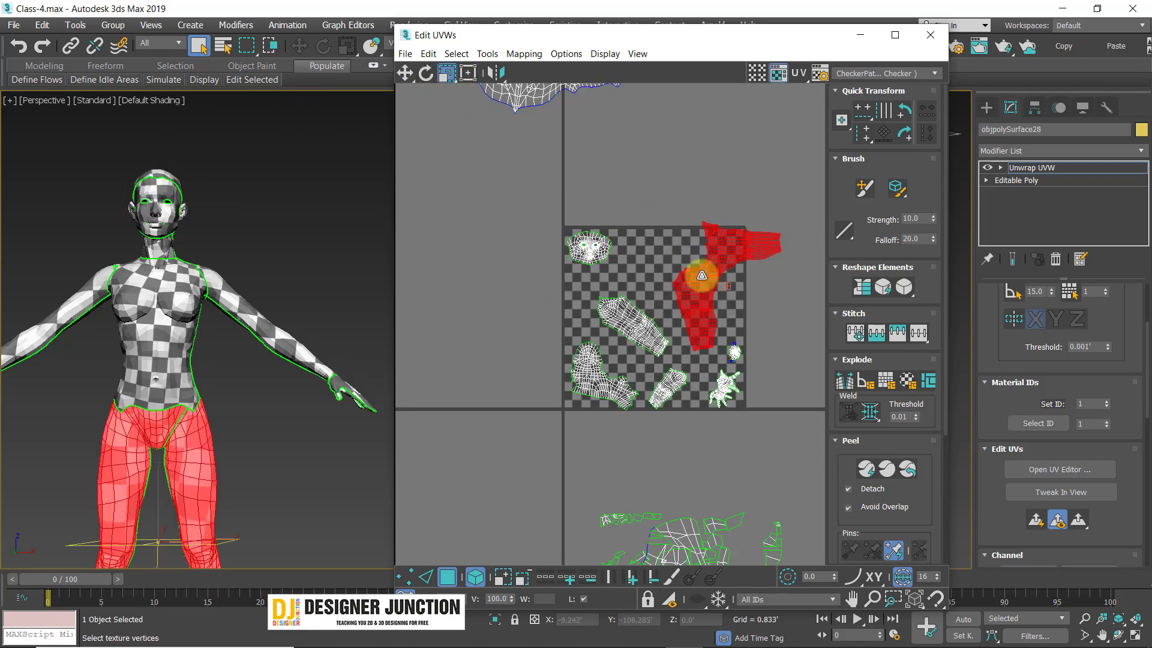
left_click_drag(696, 270, 668, 283)
left_click(405, 72)
left_click(702, 175)
- Scale down the torso shell to roughly half its size and move it onto the upper part of the checker tile
middle_click_drag(702, 175, 626, 276)
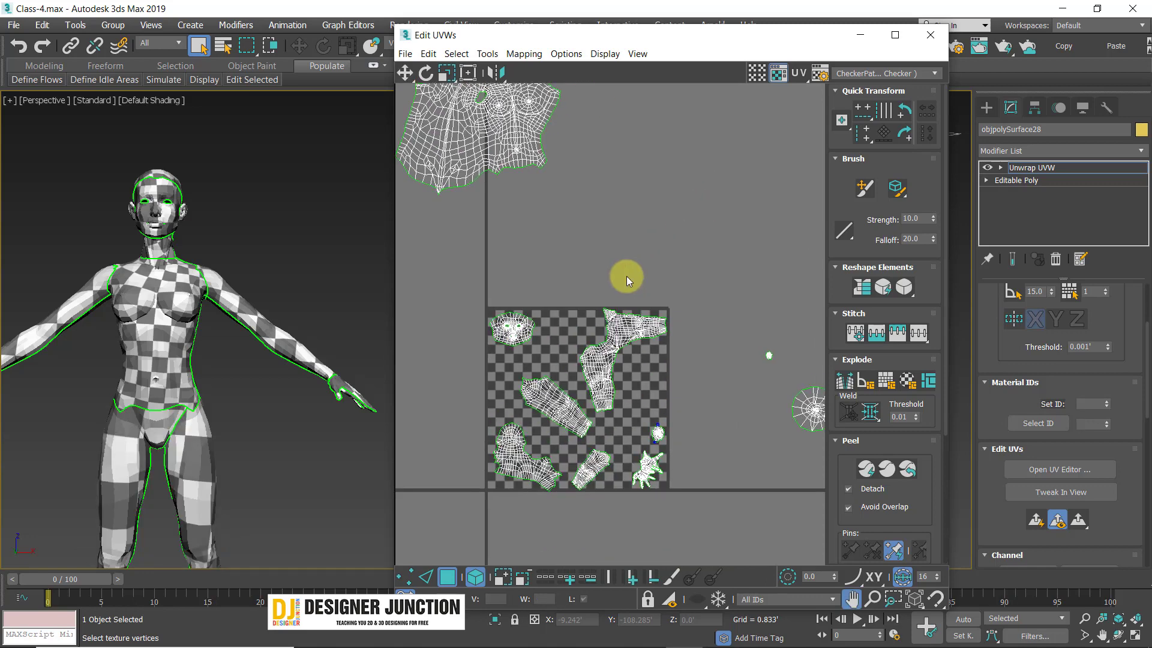
scroll(489, 165, "down", 3)
left_click(493, 155)
scroll(510, 207, "up", 2)
middle_click_drag(507, 205, 593, 288)
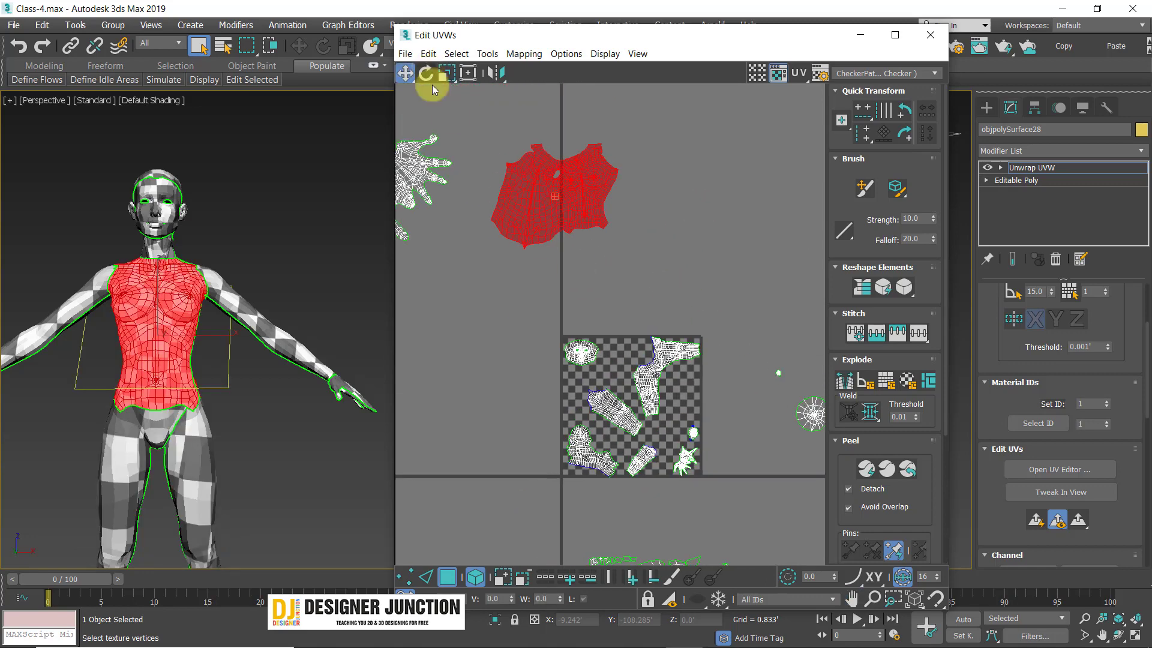
left_click(447, 72)
left_click_drag(530, 181, 533, 249)
left_click(405, 72)
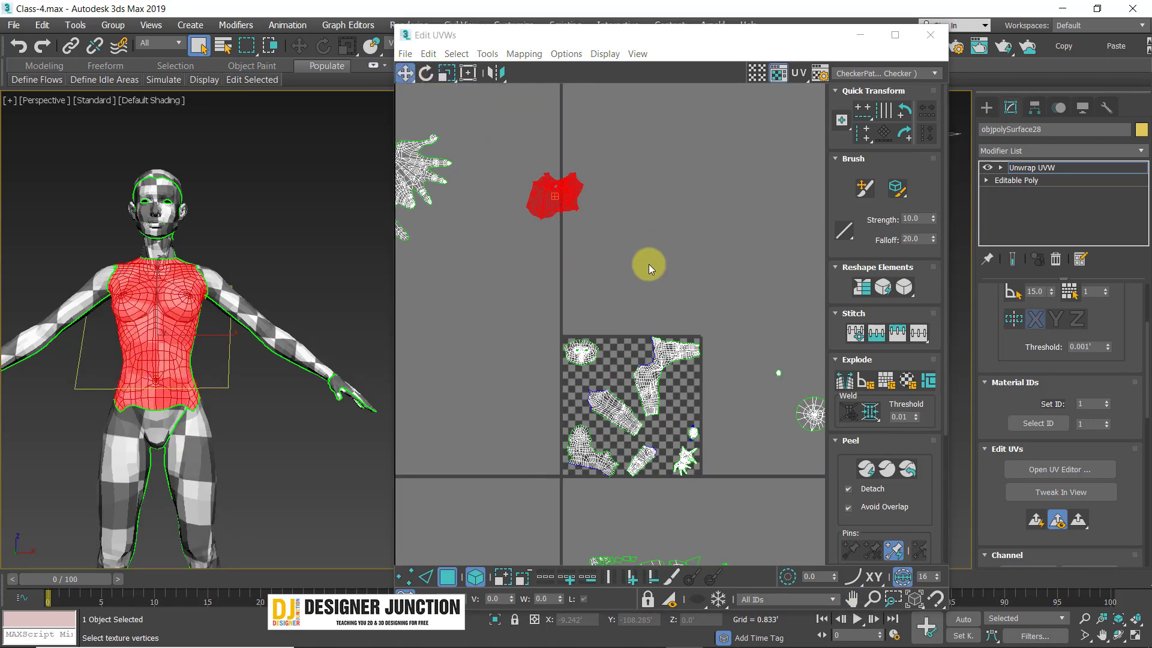
left_click_drag(563, 193, 625, 355)
- Move the face shell to the tile's right side below the leg shell and place the torso shell in the upper-left corner
scroll(645, 383, "up", 3)
middle_click_drag(639, 383, 585, 176)
left_click(495, 185)
left_click_drag(494, 185, 705, 240)
left_click_drag(560, 185, 515, 198)
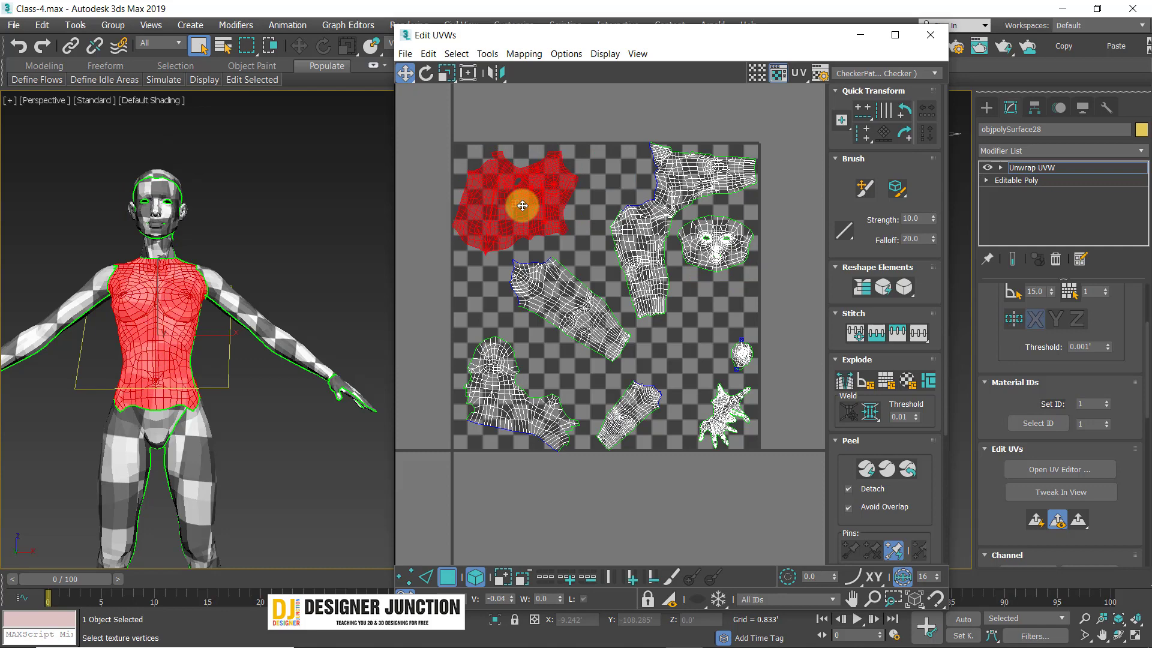
left_click(532, 154)
- Scale the remaining large hand shell to about 38% and place it in the tile's lower right, above the smaller hand
scroll(552, 157, "down", 3)
middle_click_drag(558, 157, 615, 298)
middle_click_drag(499, 194, 594, 226)
left_click(476, 184)
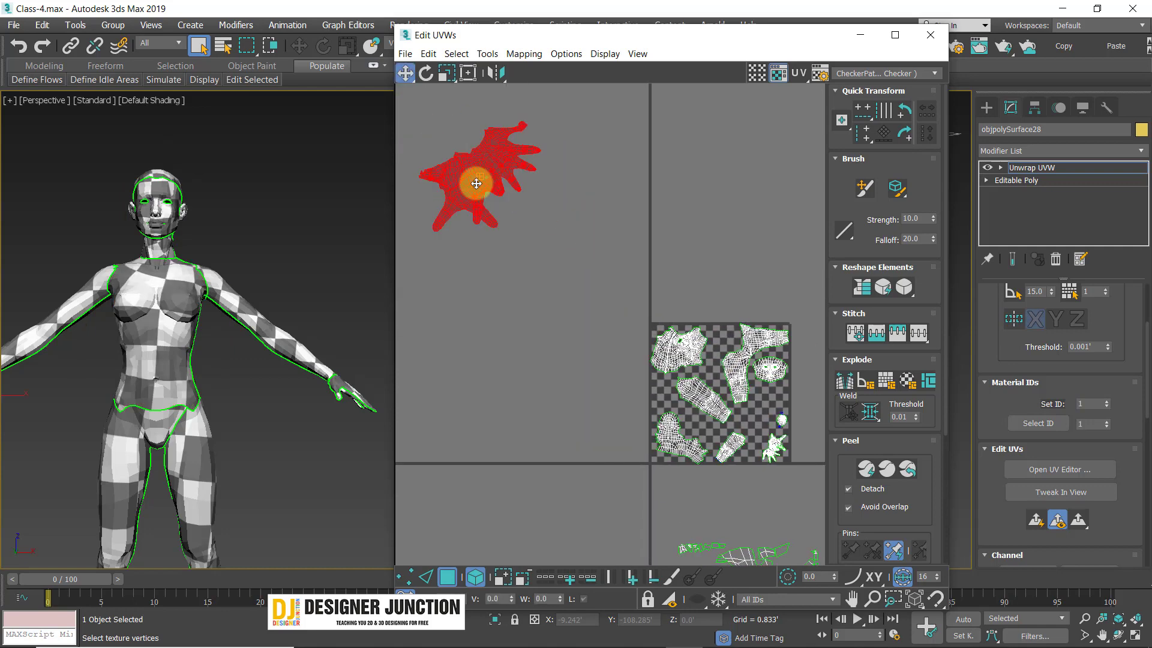
left_click(447, 73)
left_click_drag(481, 172, 487, 245)
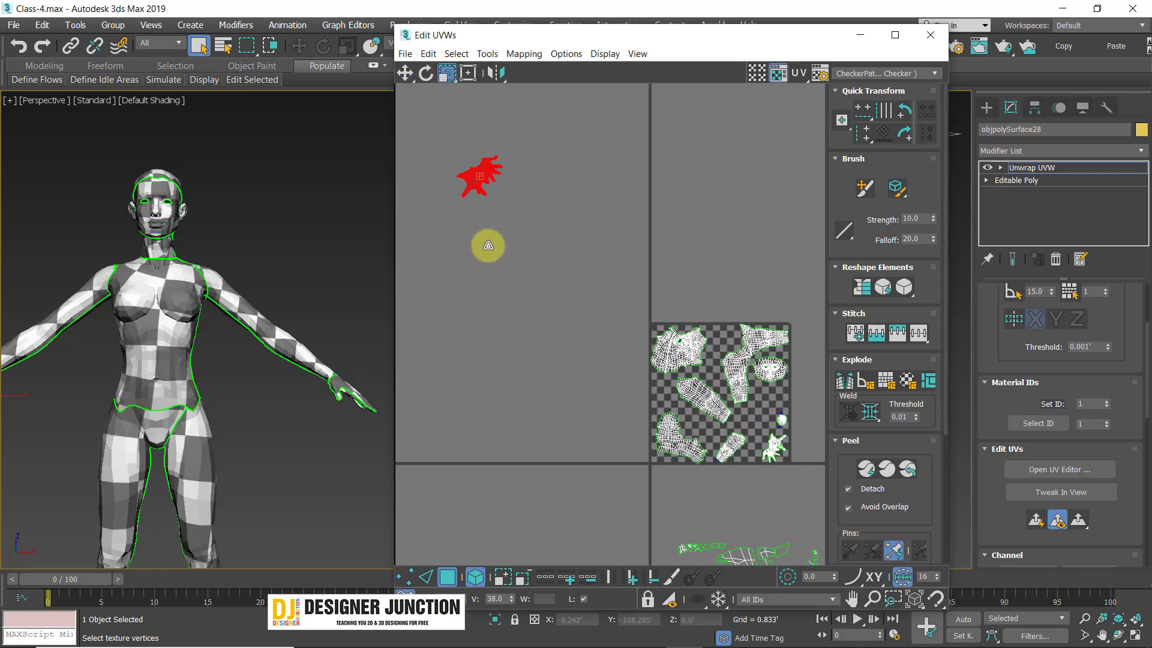
left_click(404, 73)
left_click_drag(485, 166, 745, 378)
scroll(758, 413, "up", 5)
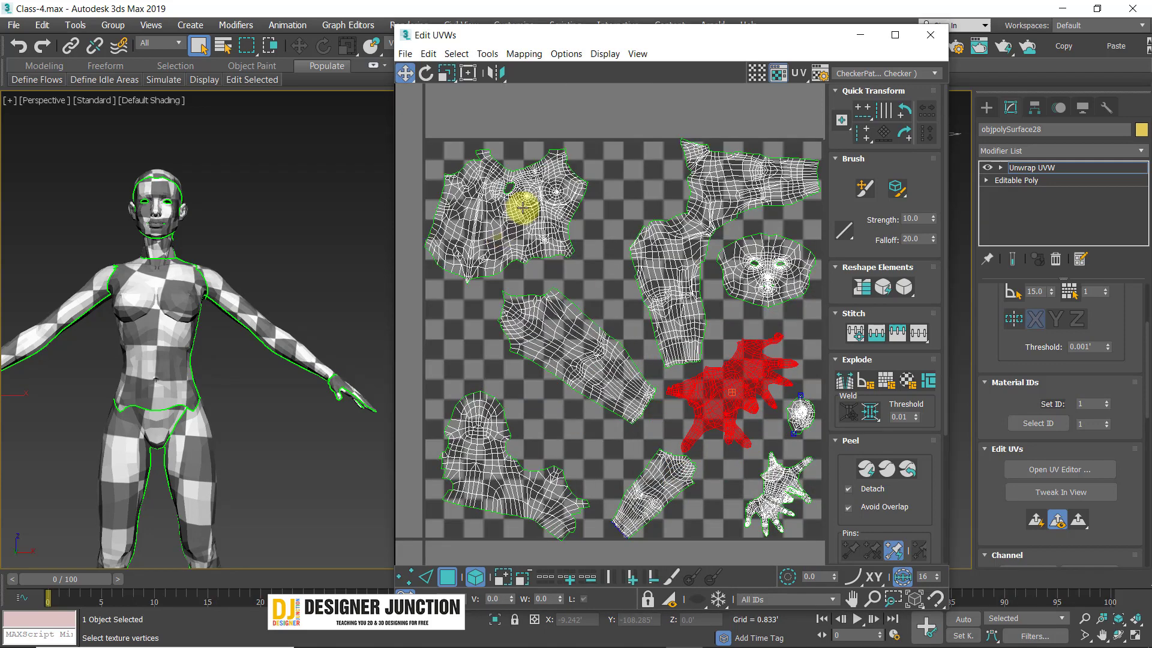
- Shift the leg, left arm and face shells leftward inside the tile to space the shells more evenly
left_click(564, 228)
left_click_drag(702, 224, 686, 222)
left_click_drag(579, 352, 546, 360)
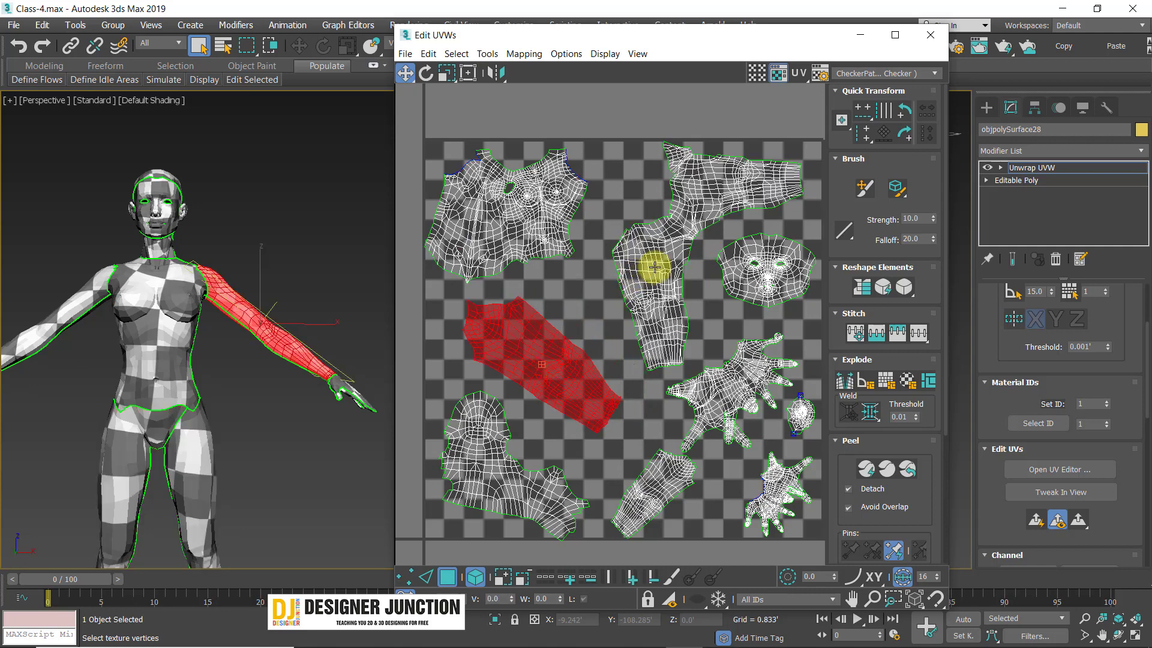
left_click_drag(653, 262, 629, 270)
left_click(742, 265)
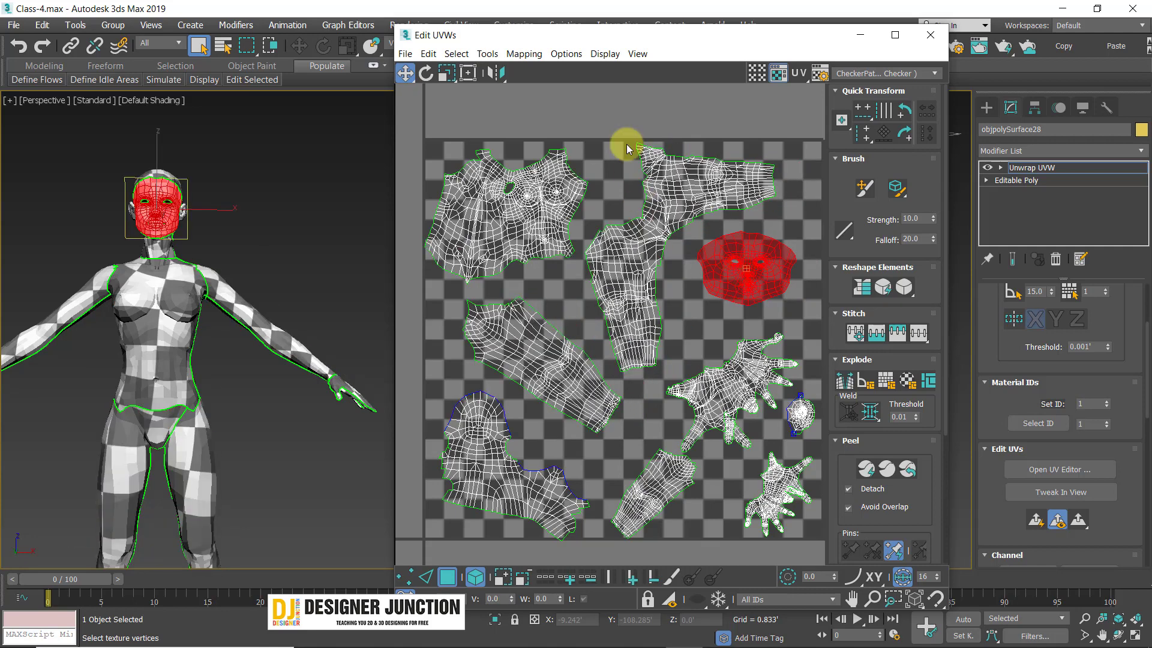
left_click(622, 147)
- Move the ear and round shells closer to the checker tile, and bring the cluster of fragmented shells up beneath it
scroll(735, 358, "down", 4)
middle_click_drag(735, 358, 598, 259)
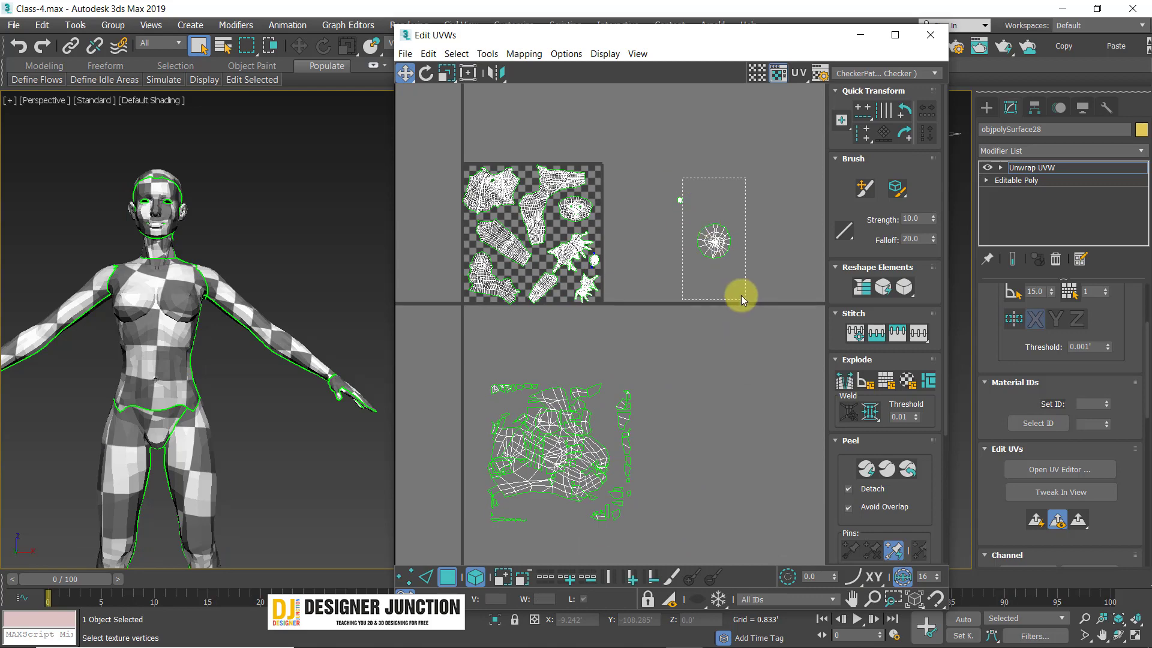
left_click_drag(713, 240, 666, 273)
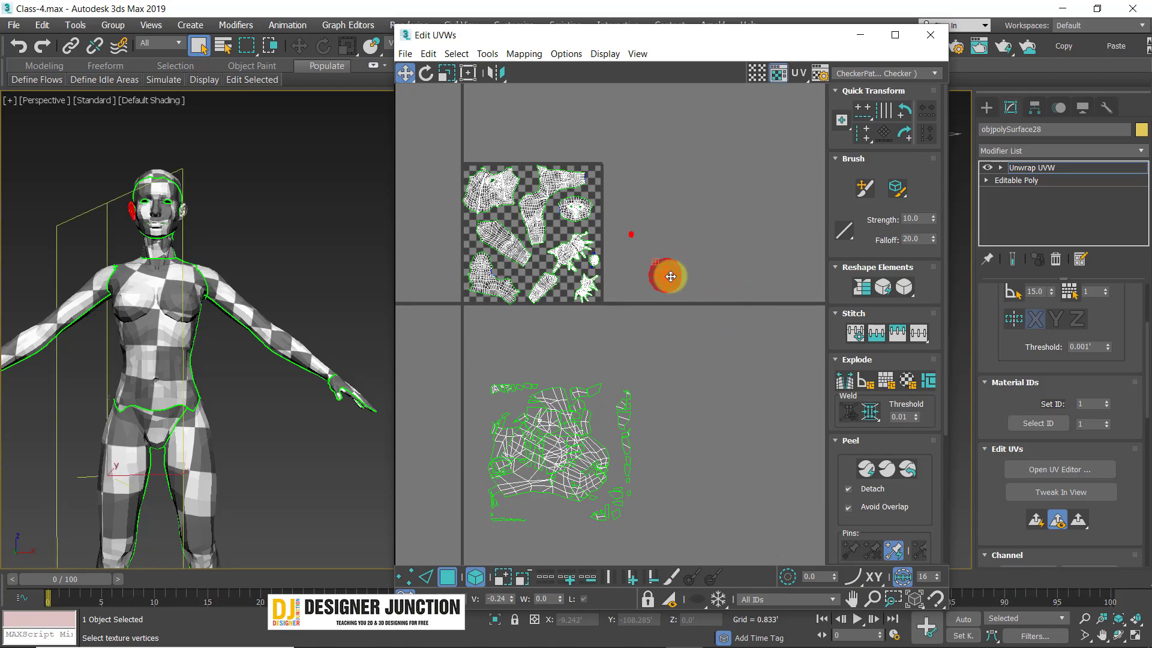
left_click(441, 390)
left_click_drag(722, 586, 723, 586)
left_click_drag(542, 445, 546, 392)
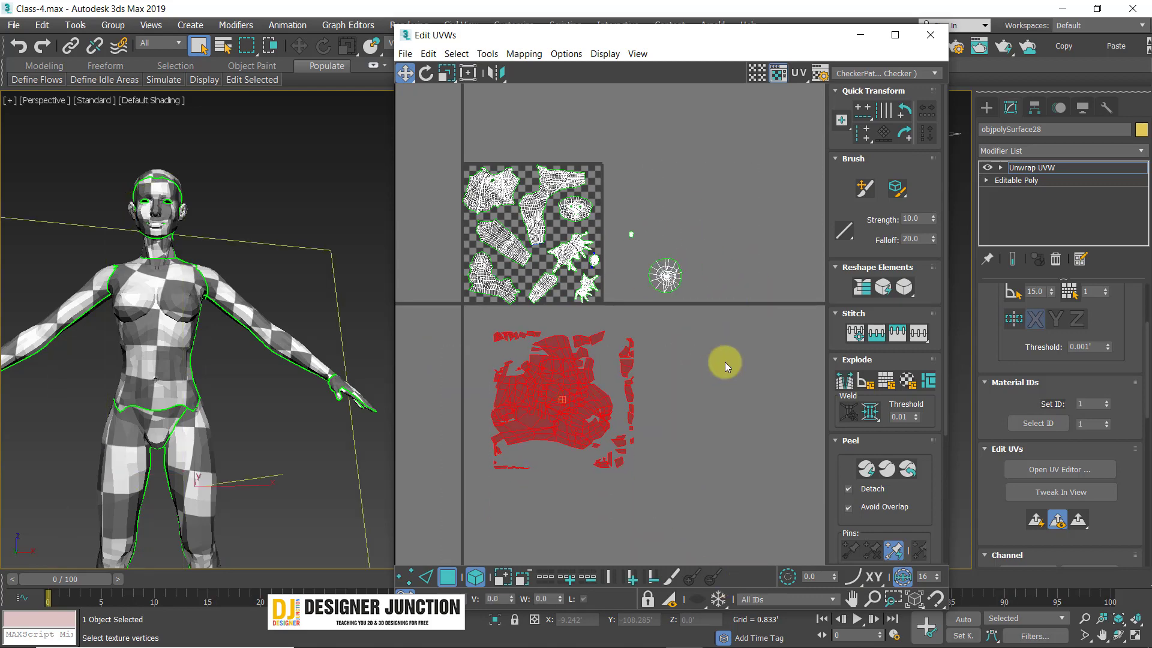
left_click(725, 364)
- Separate the large overlapping shell from the fragment cluster and place it in the empty space left of the cluster
scroll(544, 400, "up", 3)
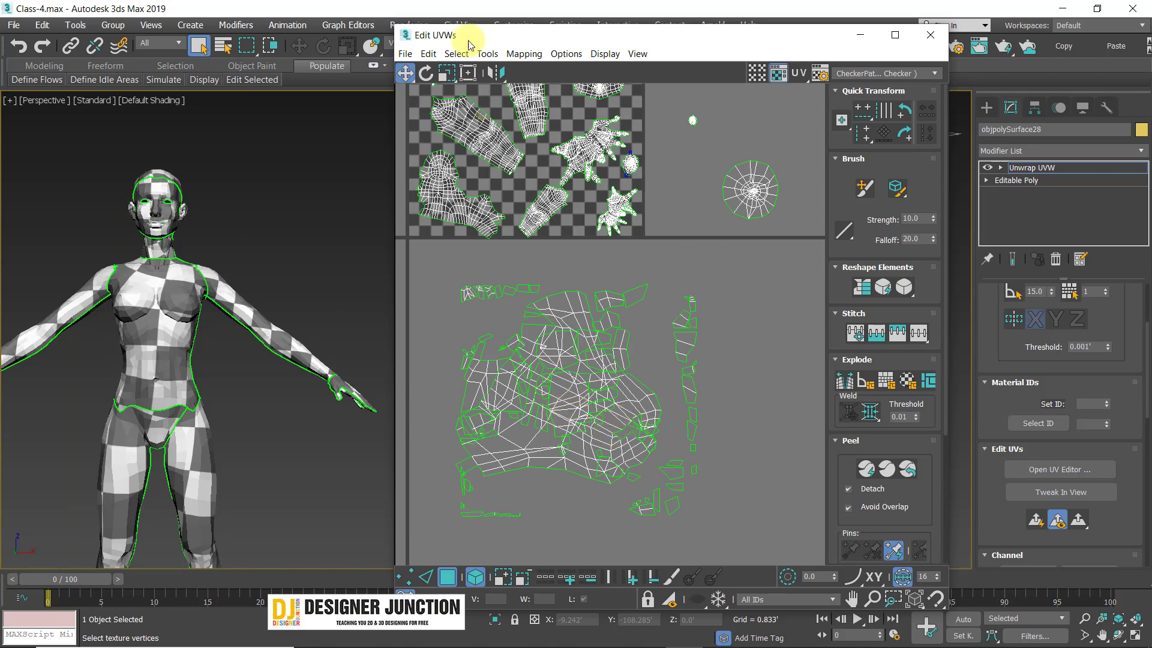
left_click(532, 57)
left_click(749, 389)
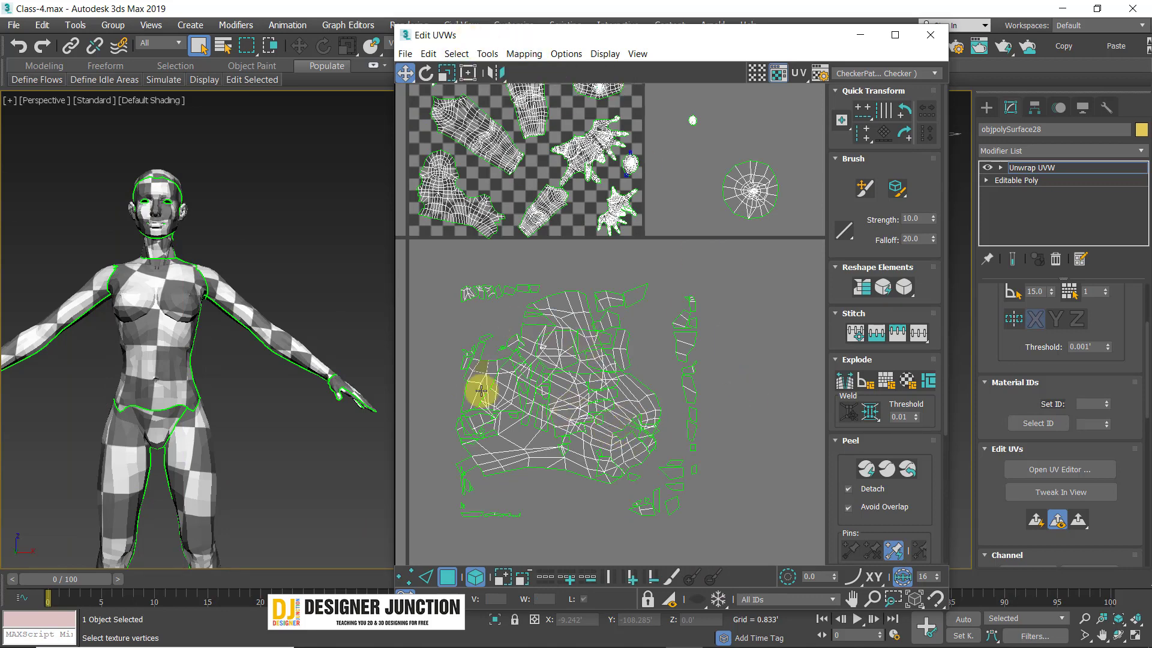
scroll(549, 447, "up", 2)
left_click(648, 449)
scroll(669, 441, "down", 4)
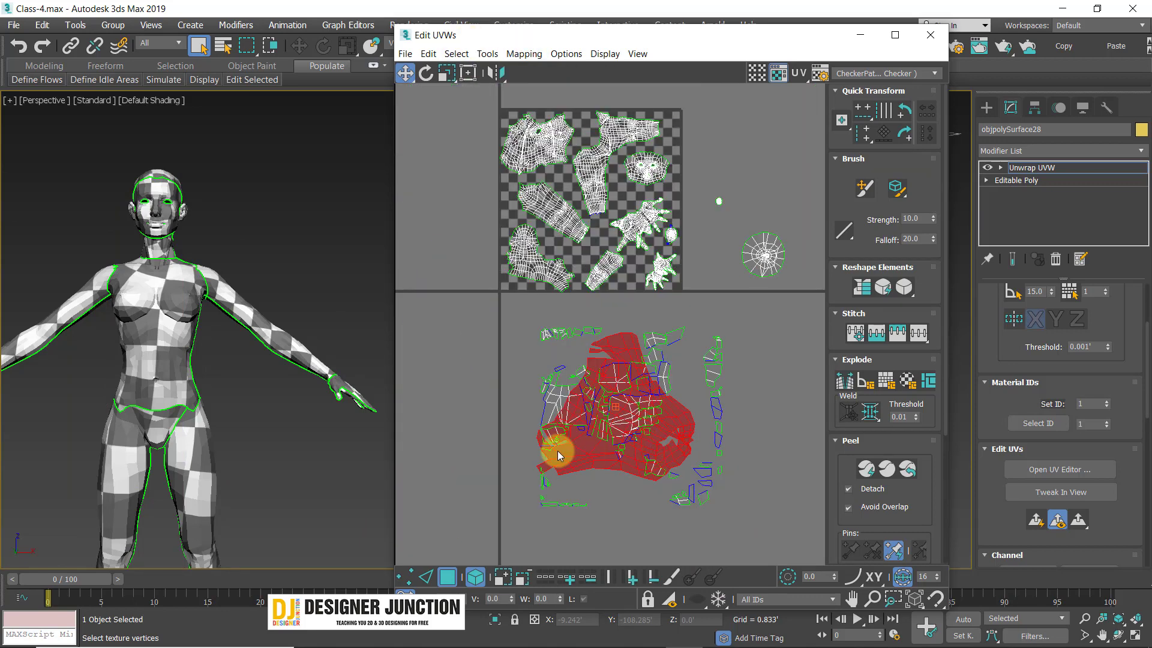
left_click_drag(673, 429, 483, 412)
left_click(511, 447)
scroll(480, 426, "up", 2)
scroll(600, 402, "down", 2)
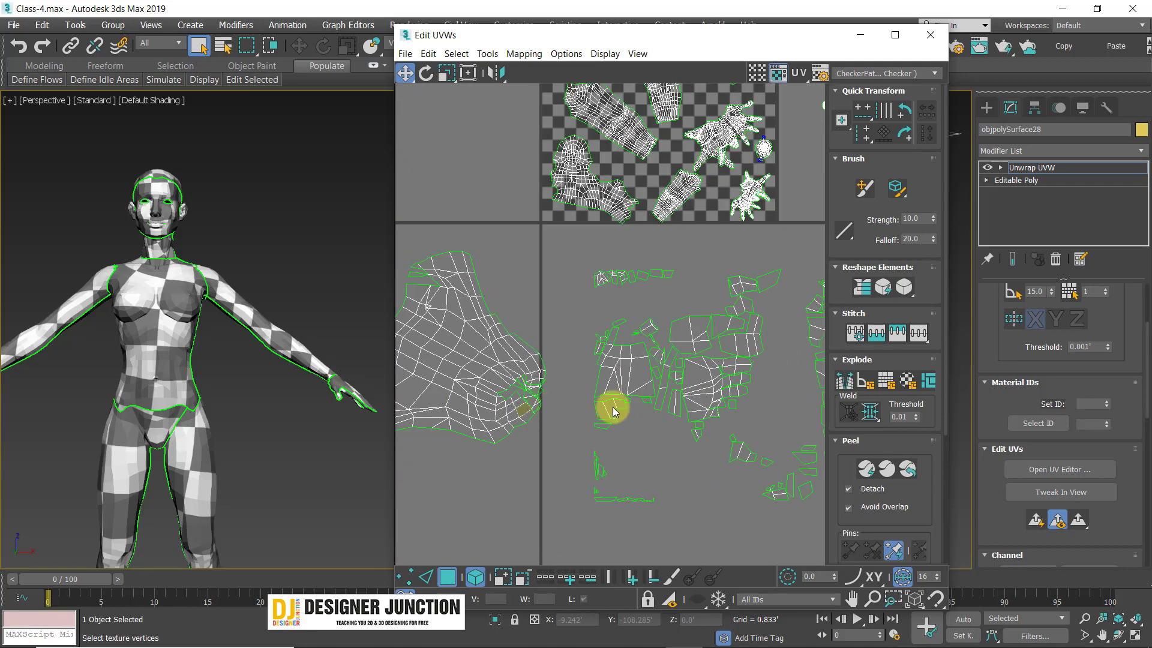
scroll(648, 330, "down", 3)
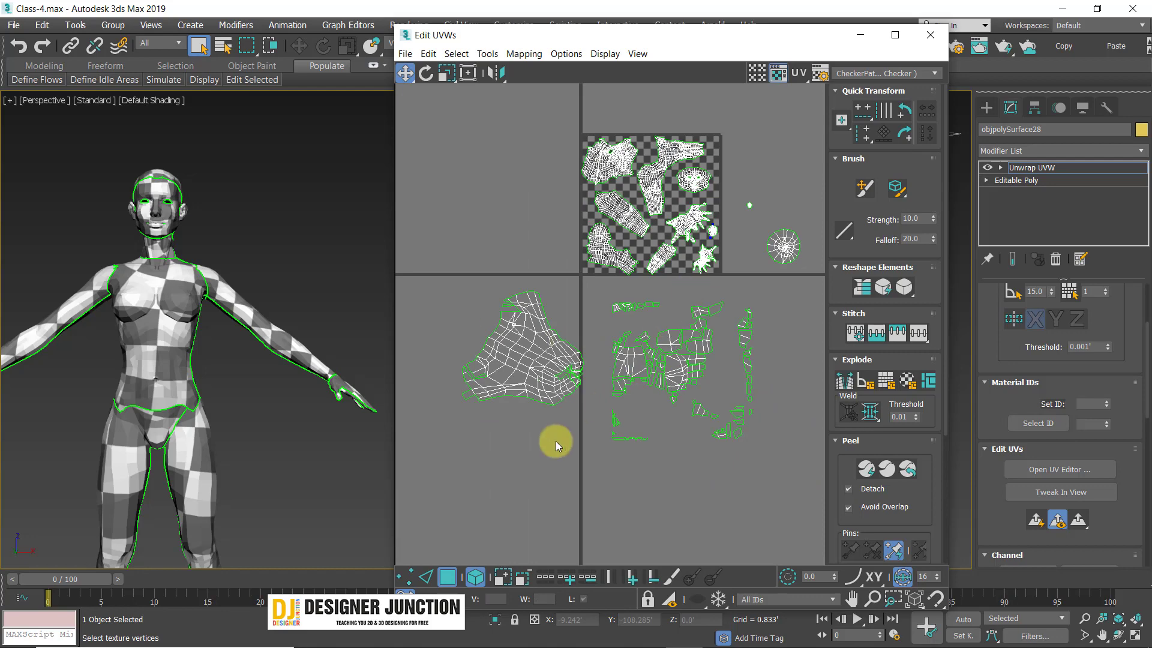
- Move the round shell nearer to the tile and place the second ear shell between the face and larger hand shells
scroll(761, 204, "up", 4)
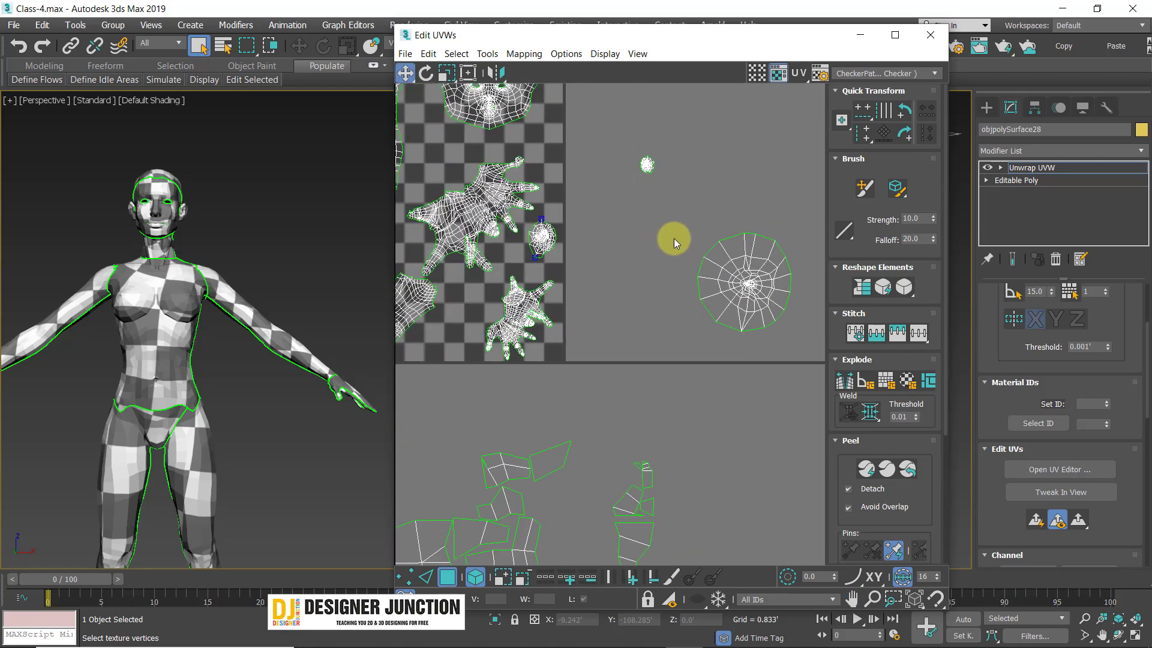
left_click_drag(773, 317, 774, 315)
left_click_drag(749, 275, 656, 249)
left_click(646, 164)
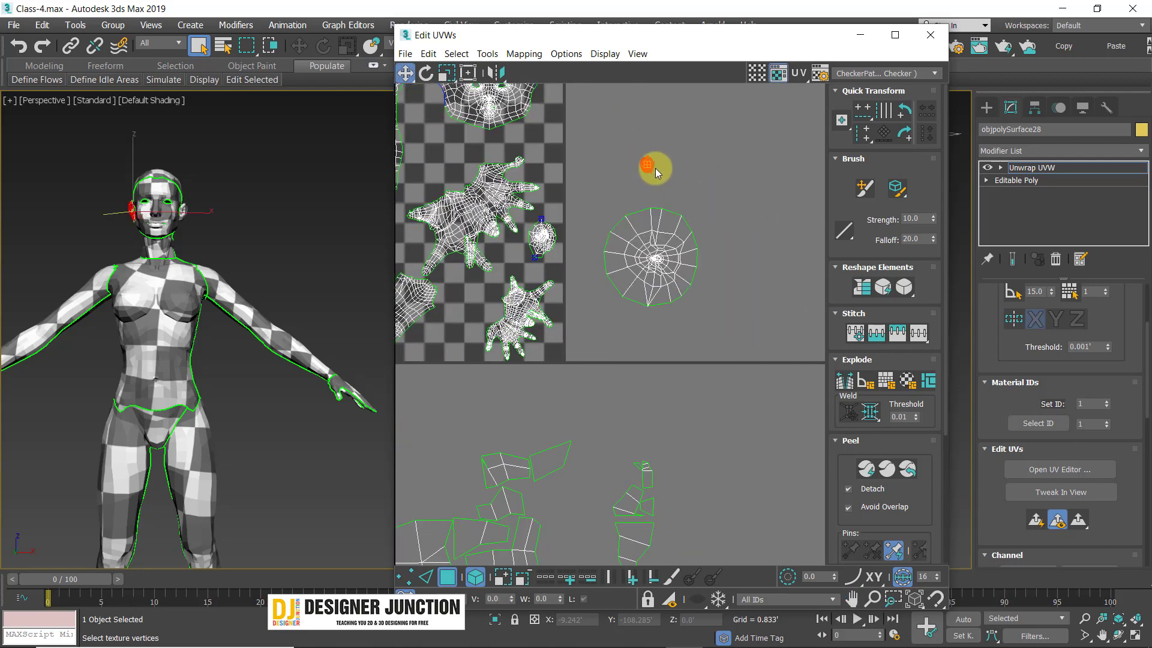
left_click_drag(579, 149, 543, 139)
- Scale down the round shell and place it in the tile's gap just above the larger hand's wrist side
left_click_drag(729, 343, 730, 344)
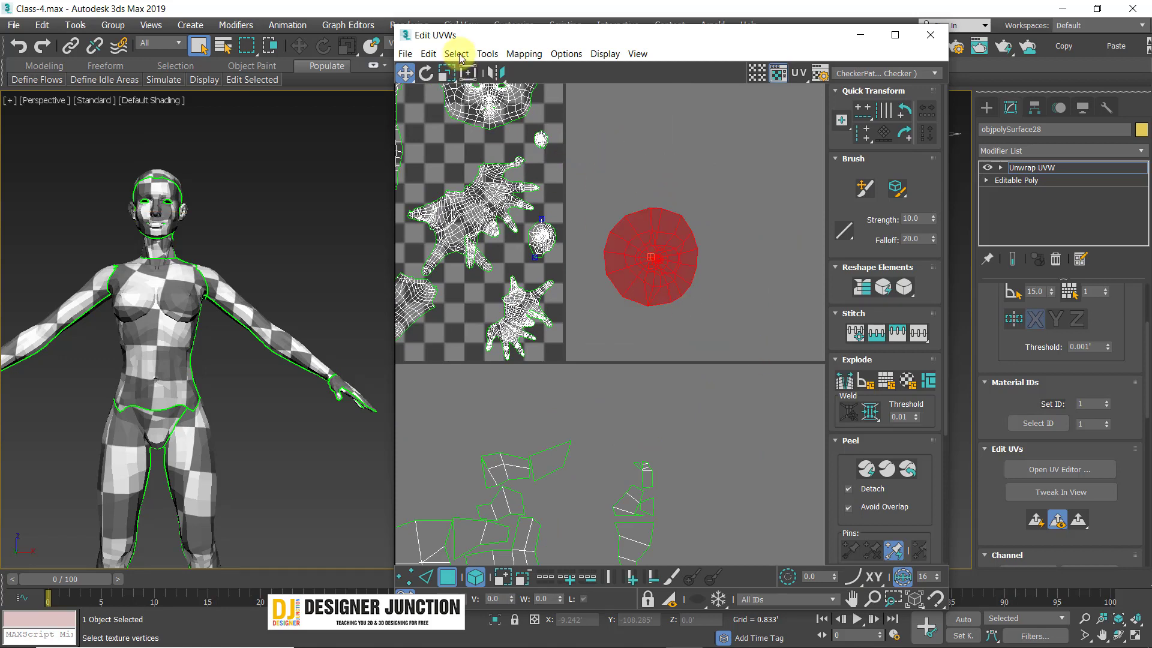
left_click(446, 74)
left_click_drag(693, 268, 669, 345)
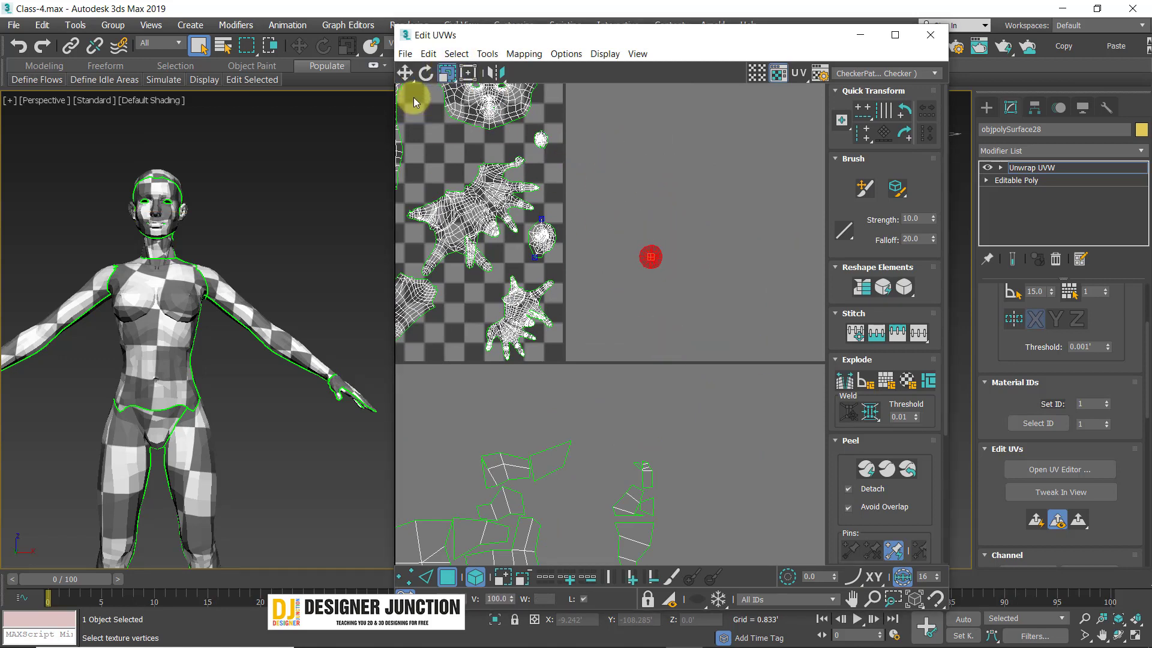
left_click(405, 73)
left_click_drag(650, 255, 431, 154)
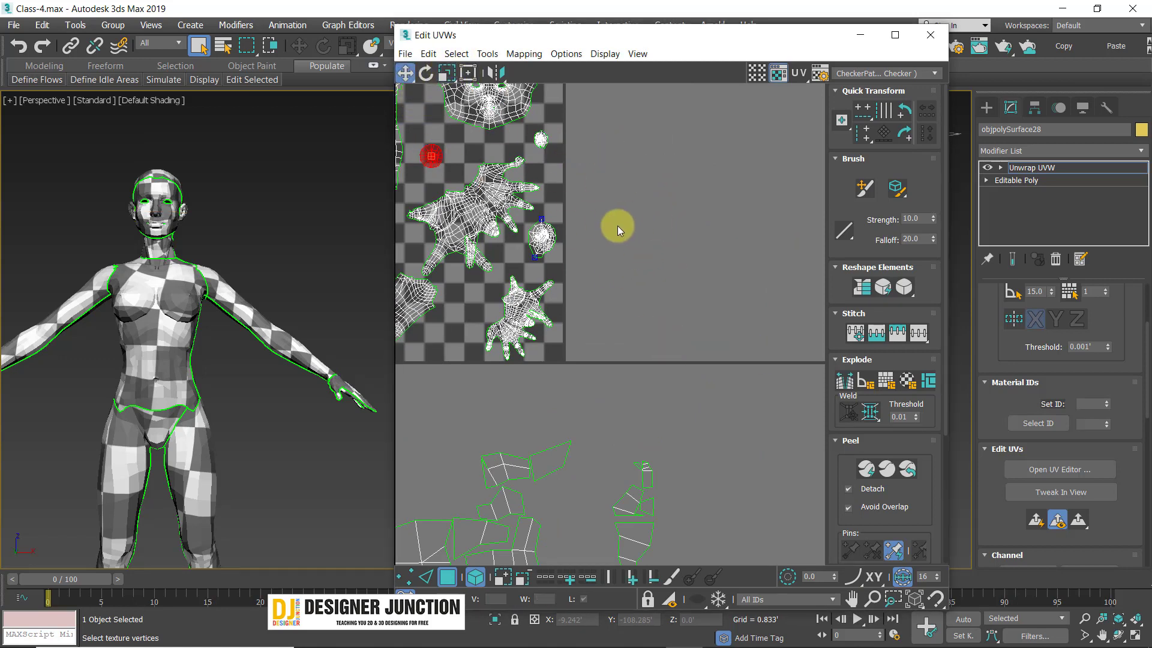
left_click(617, 226)
scroll(617, 227, "down", 4)
middle_click_drag(617, 226, 520, 240)
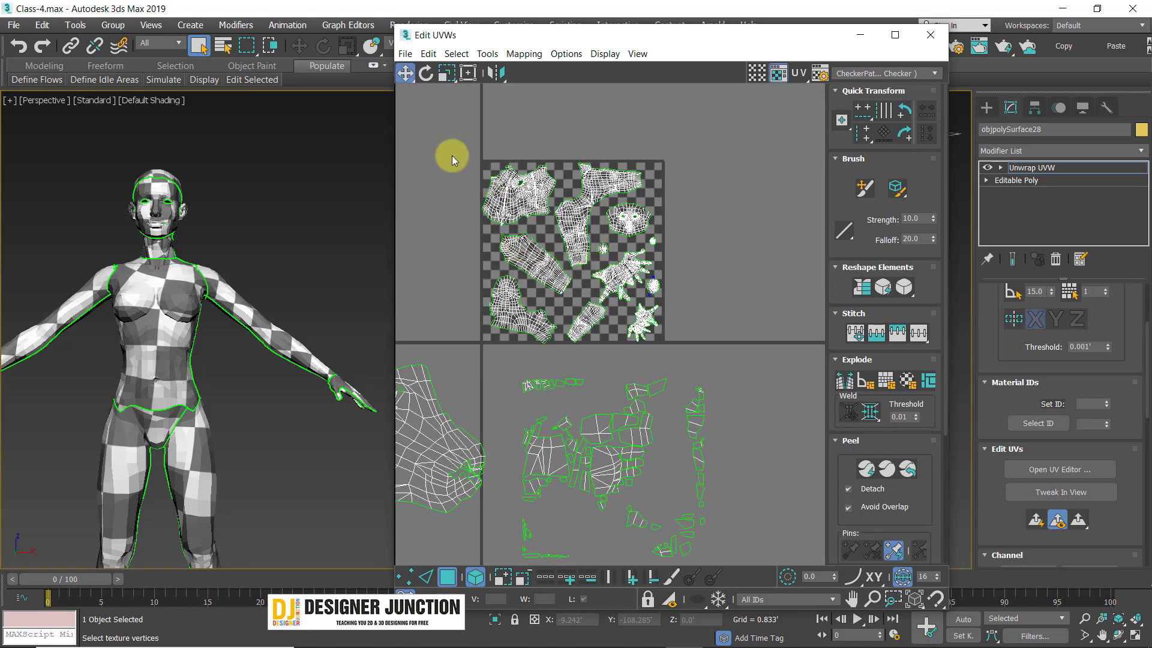
- Render the UVW template of the arranged shells at 1024 by 1024 with the default render target
left_click(486, 55)
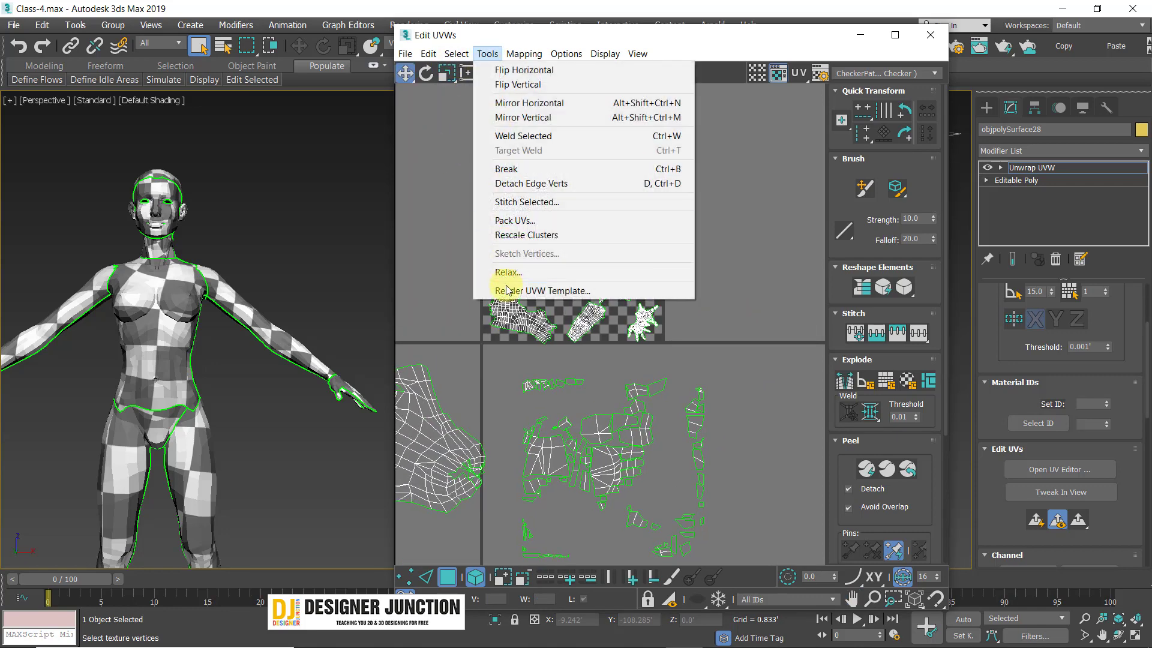
left_click(522, 293)
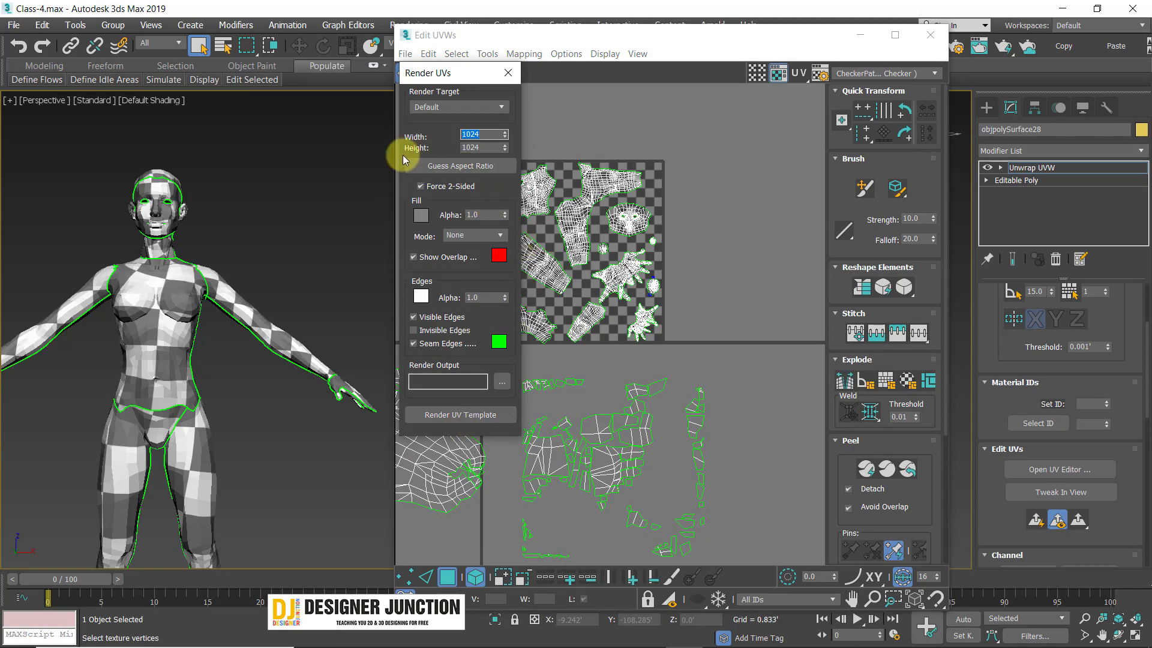
left_click_drag(489, 135, 383, 151)
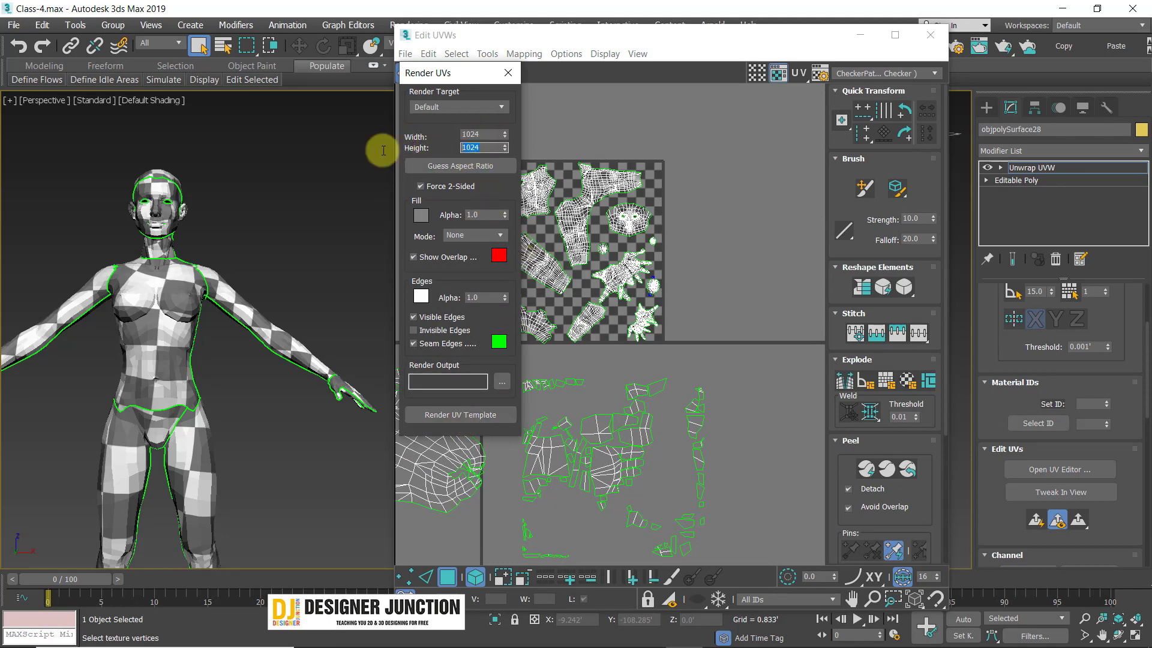
left_click(458, 415)
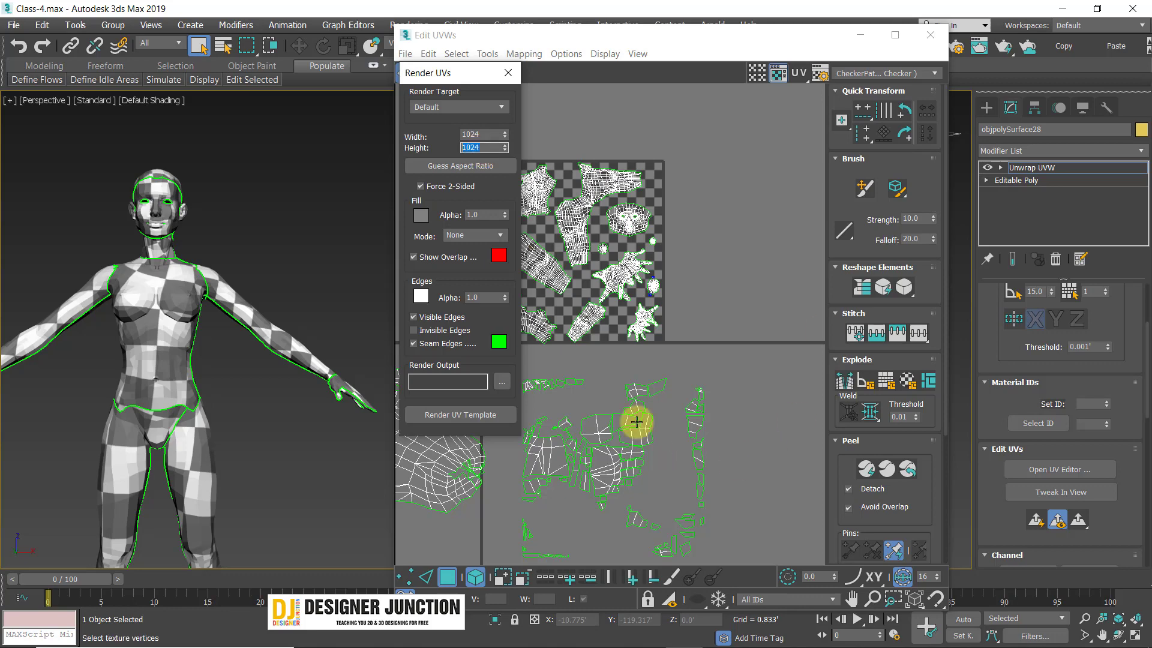
left_click(432, 415)
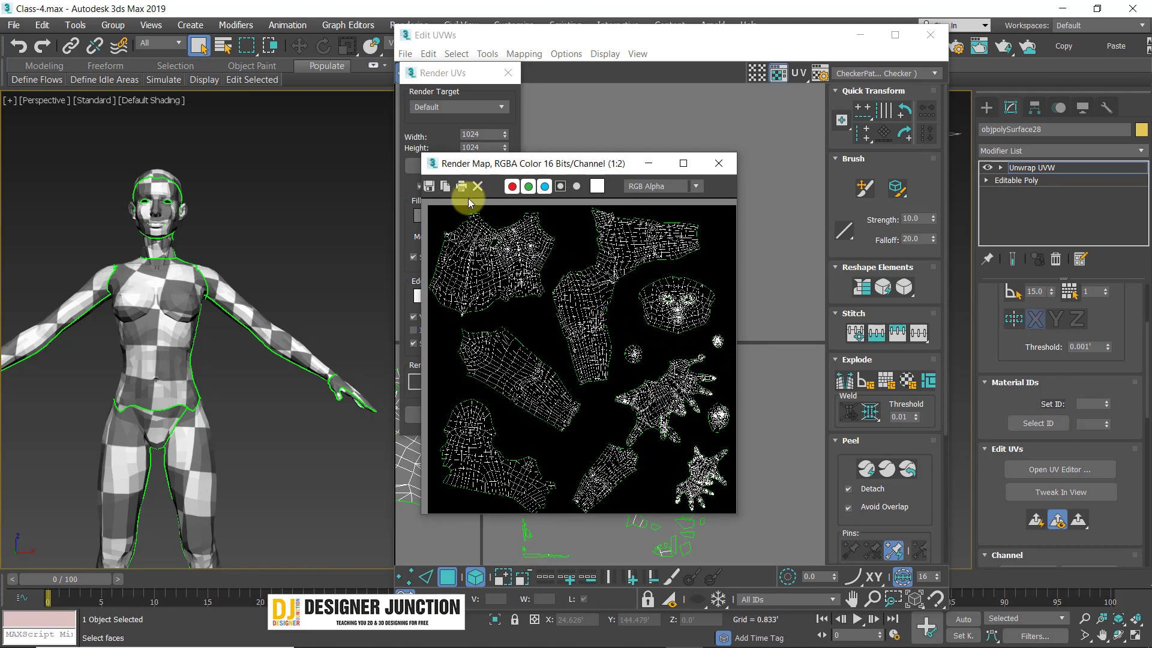
- Examine the rendered UV template full screen and close up, and restore its window size
left_click(683, 163)
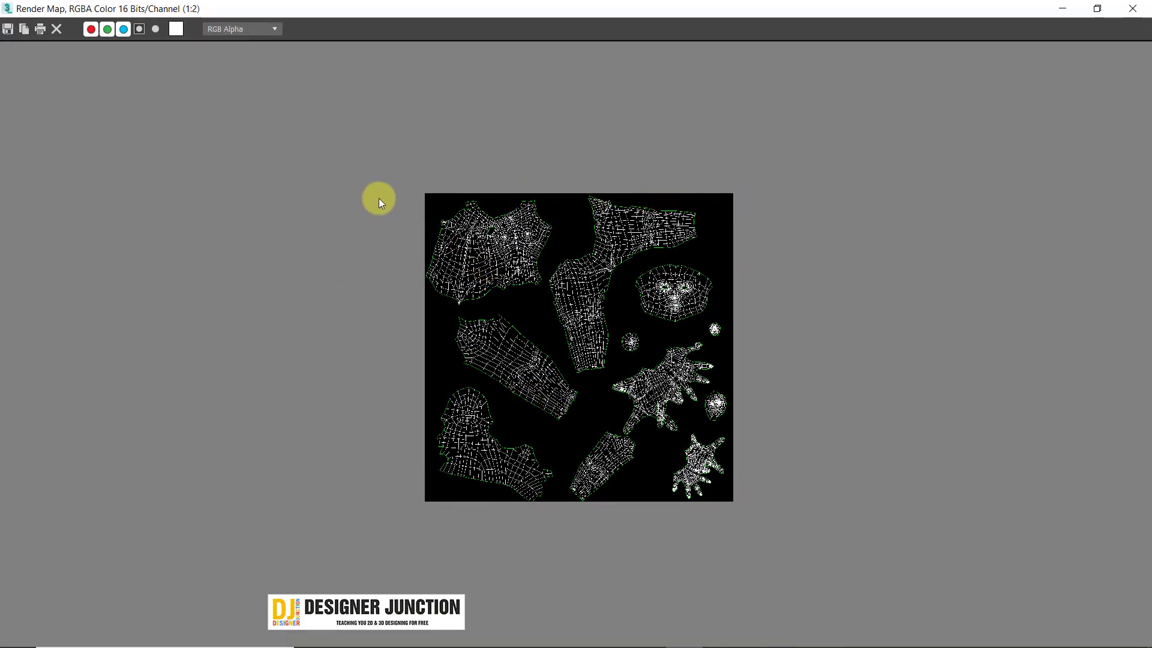
scroll(601, 342, "up", 3)
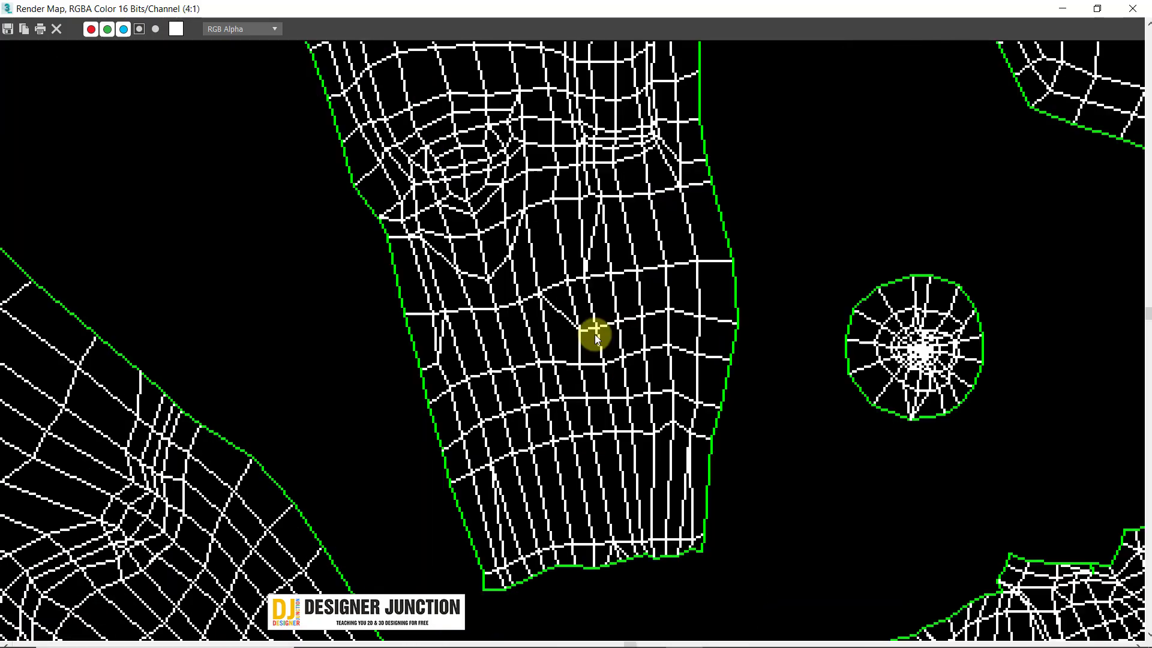
scroll(595, 333, "down", 4)
scroll(595, 334, "up", 1)
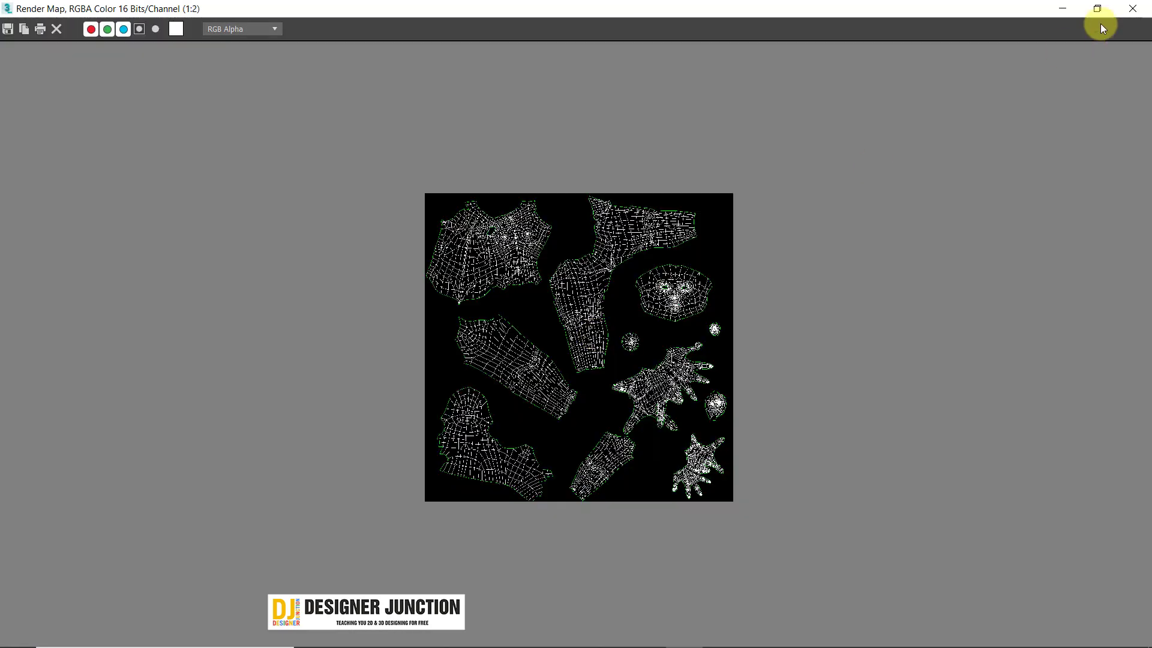
left_click(1097, 8)
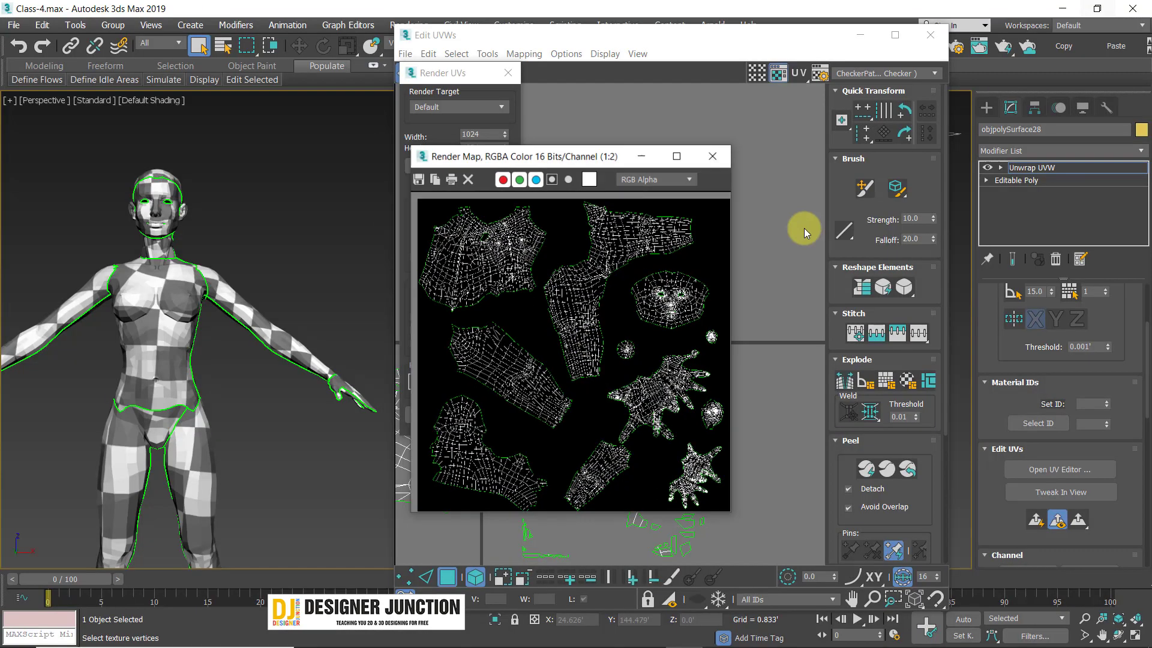
- Look through the image formats available for saving the rendered map, and close the save and Render UVs dialogs without saving
left_click_drag(532, 171, 680, 104)
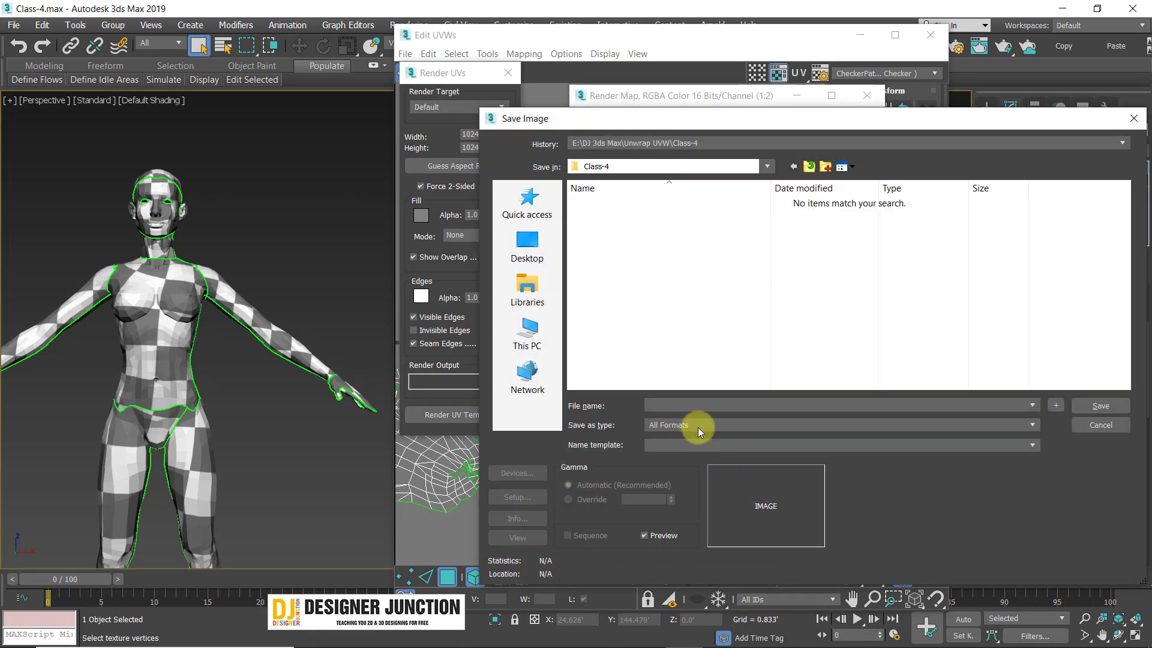
left_click(698, 427)
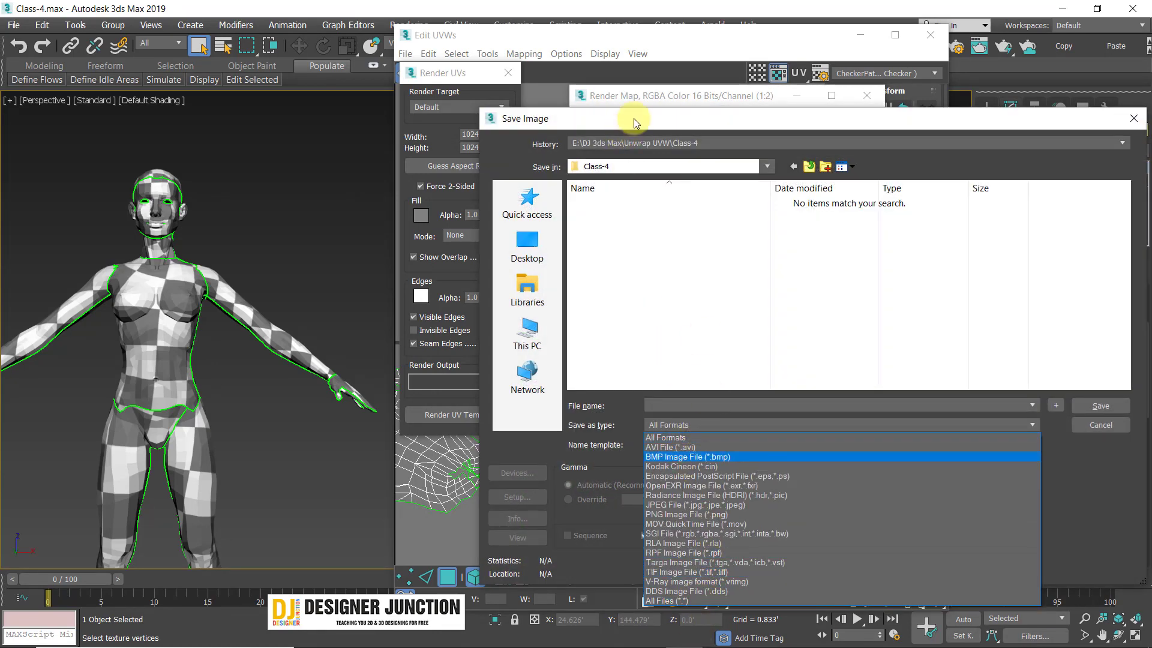
left_click_drag(634, 118, 247, 108)
left_click(746, 108)
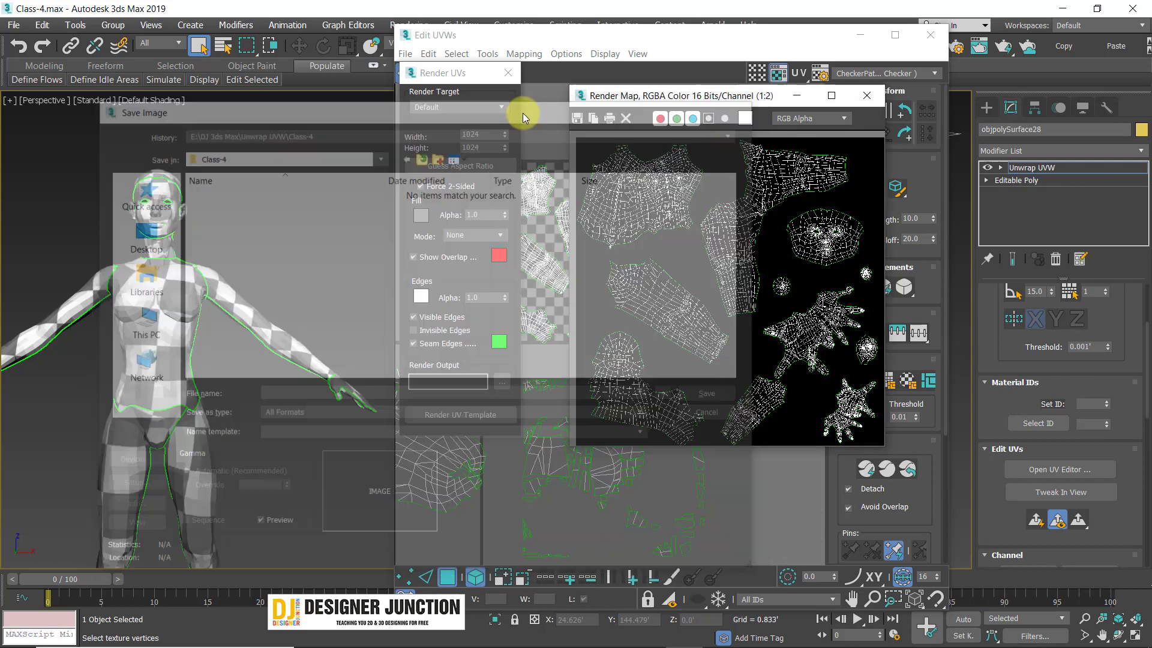
left_click(508, 72)
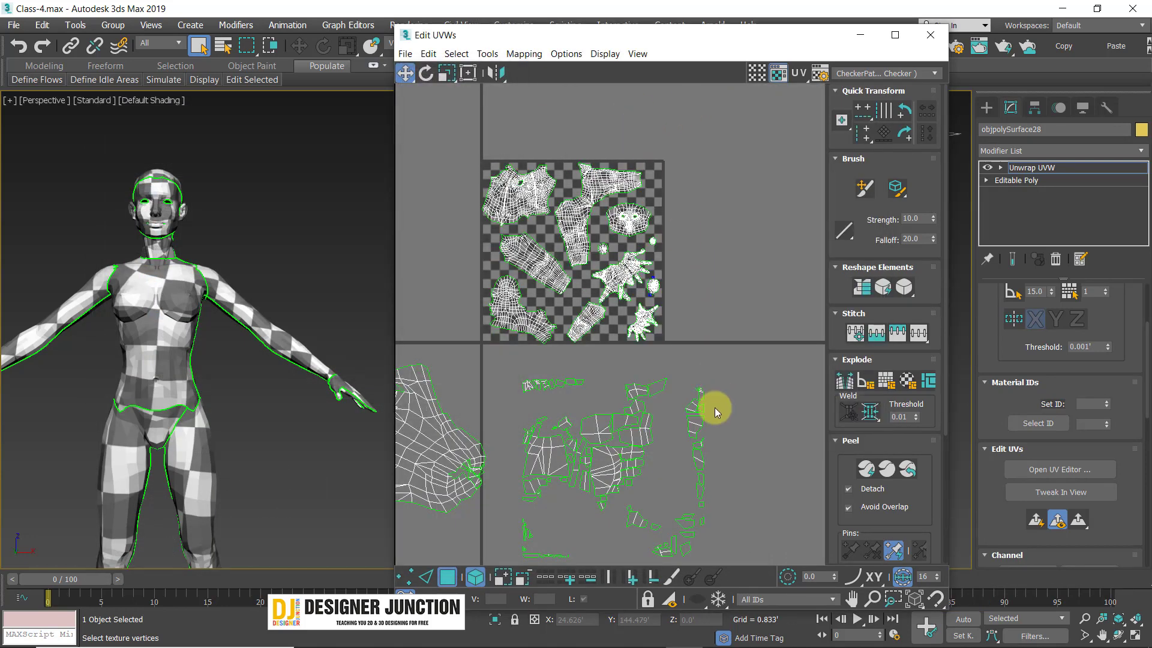
- Review the shell layout in the checker tile, and close the UV editor and the rendered map
scroll(714, 408, "down", 2)
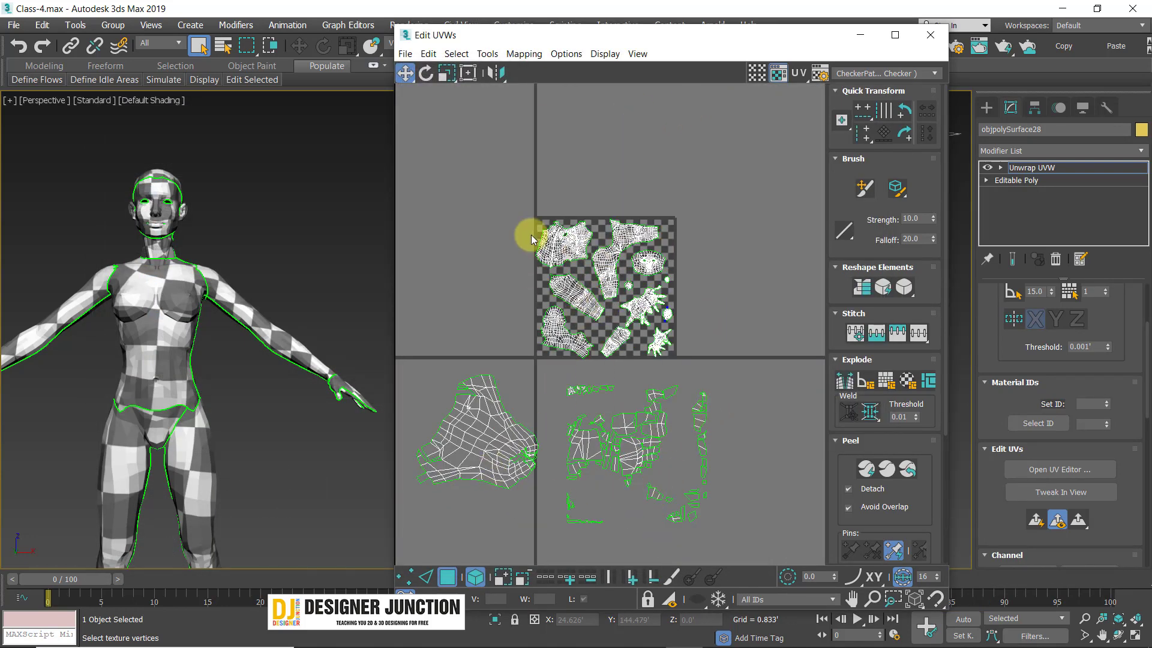
scroll(591, 252, "up", 1)
scroll(575, 298, "up", 1)
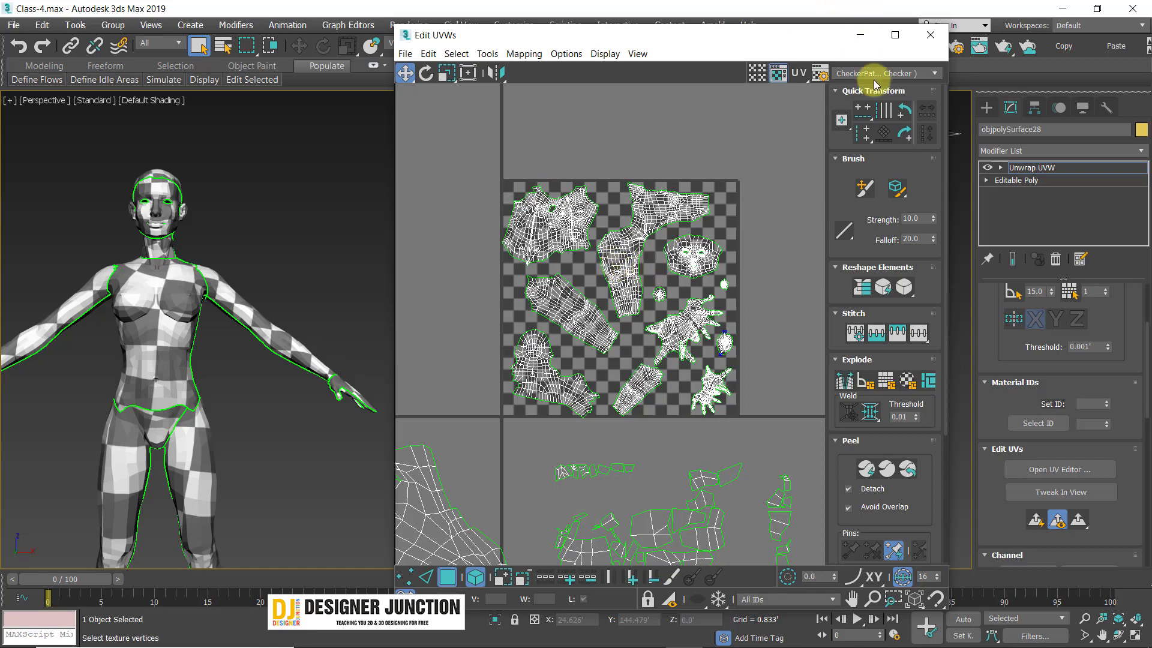
left_click(930, 36)
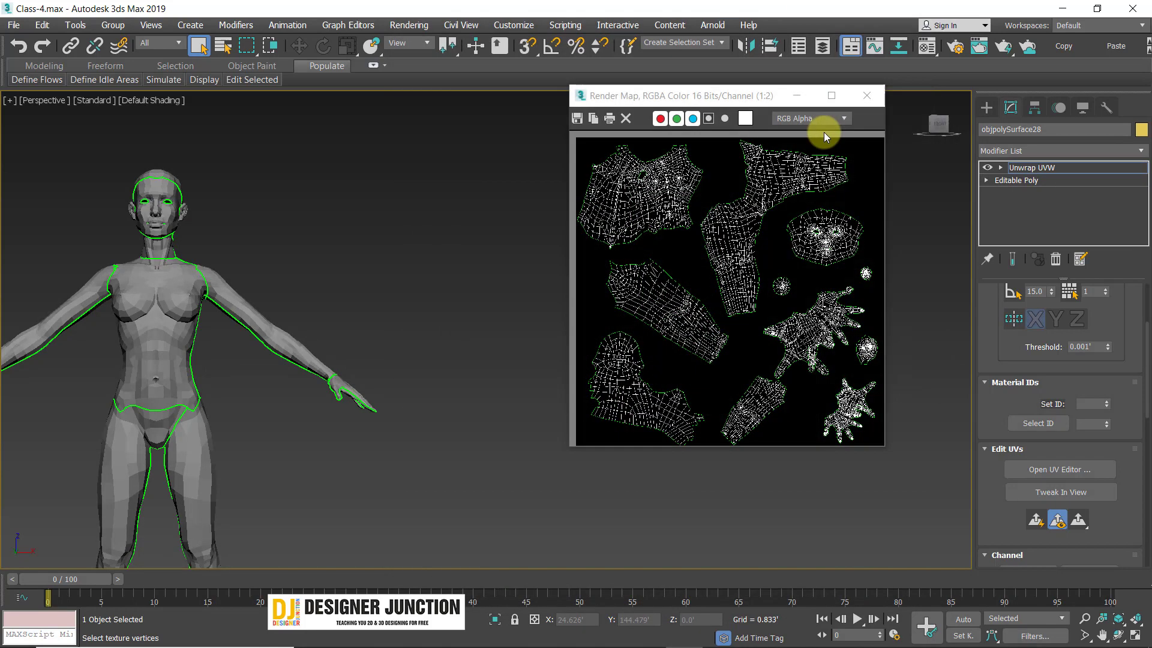
left_click(866, 95)
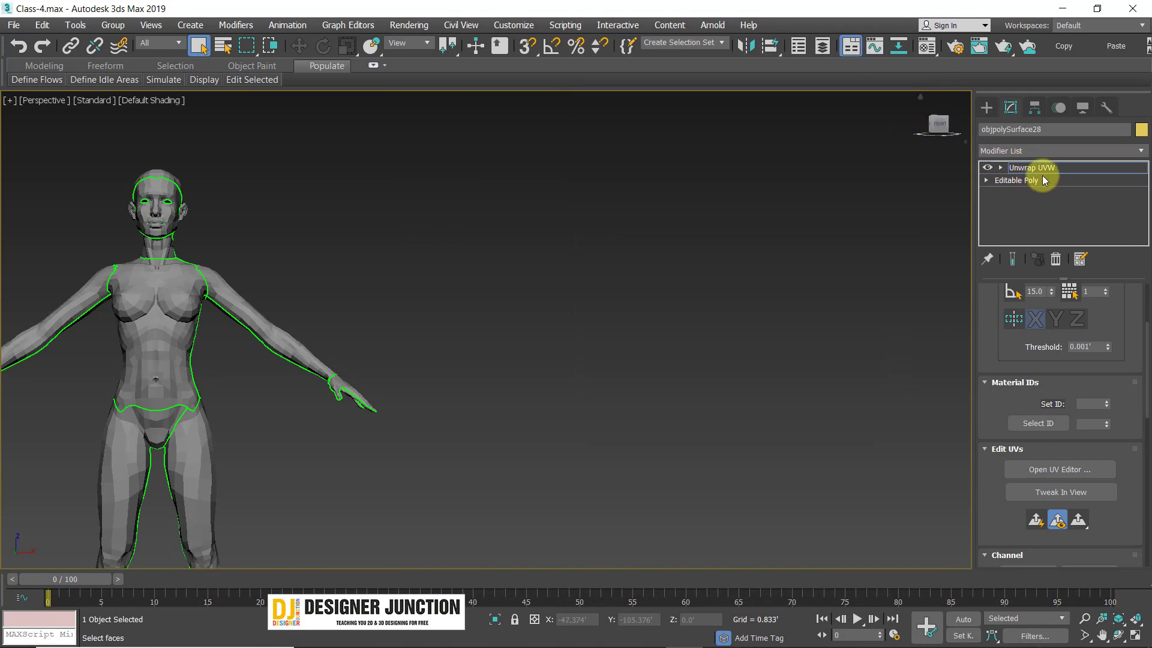
left_click(1042, 172)
left_click(1046, 471)
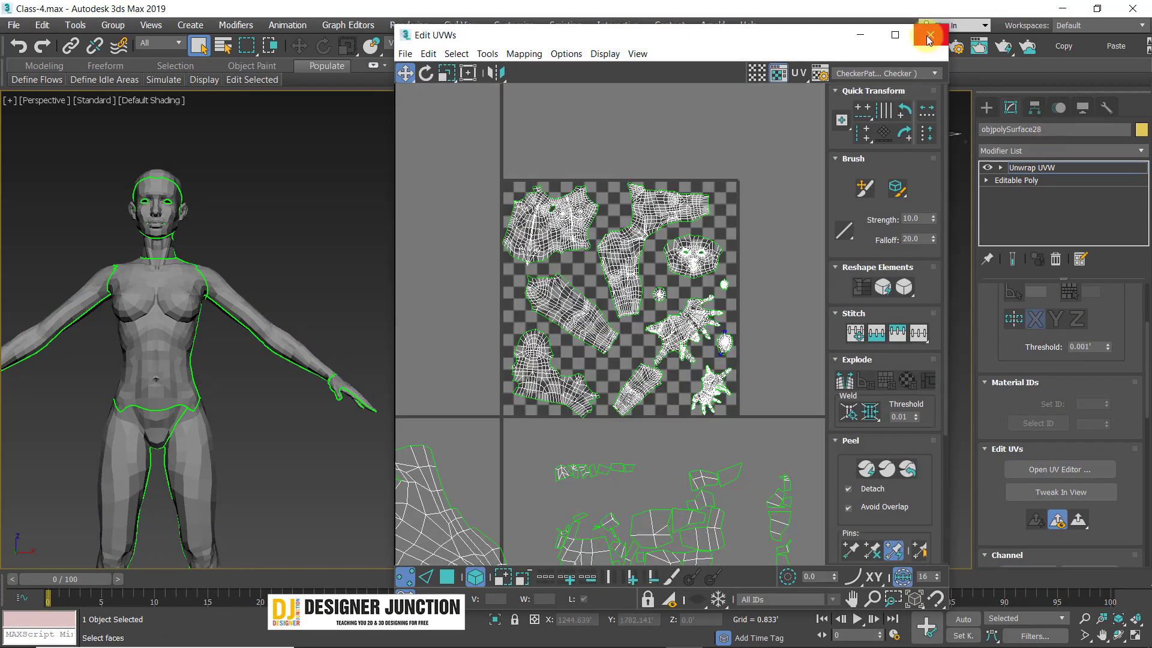
left_click(929, 39)
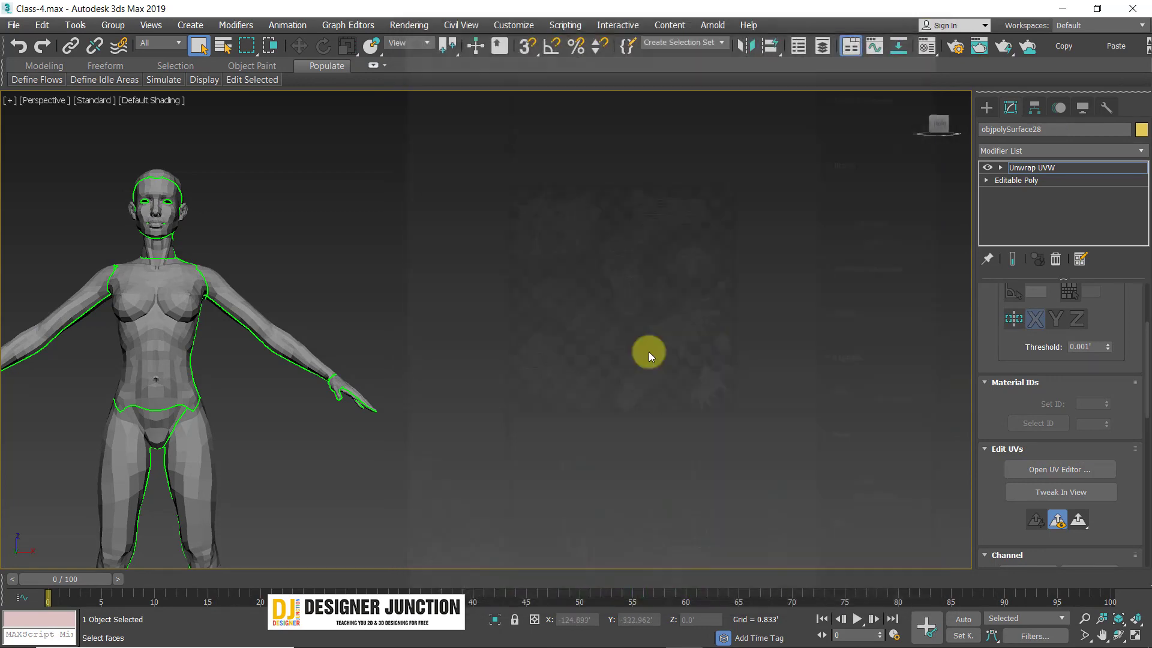
- Select the whole female figure and assign the f_initialShadingGroup material to it from the Material Editor
key("z")
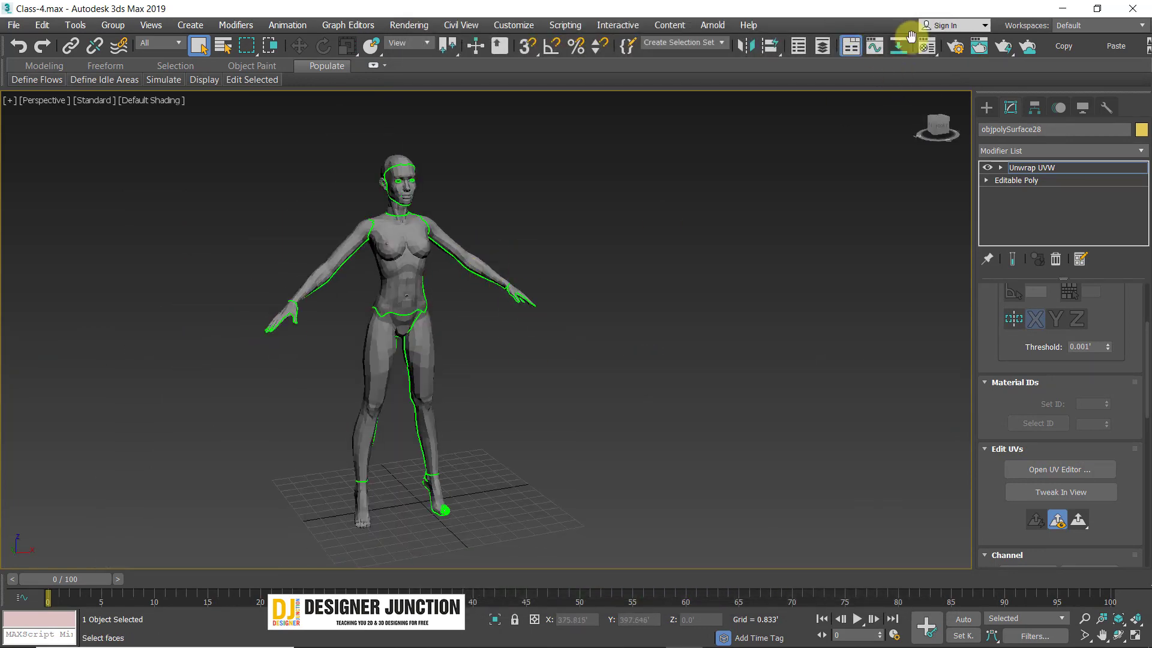
left_click(926, 48)
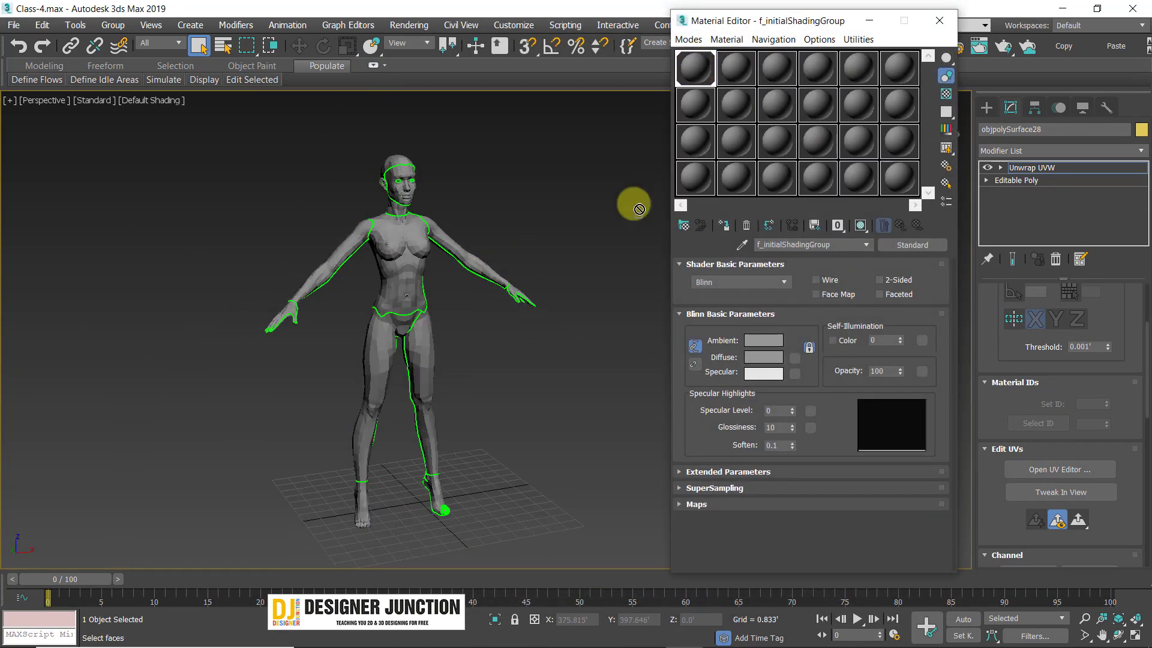
left_click_drag(237, 127, 606, 543)
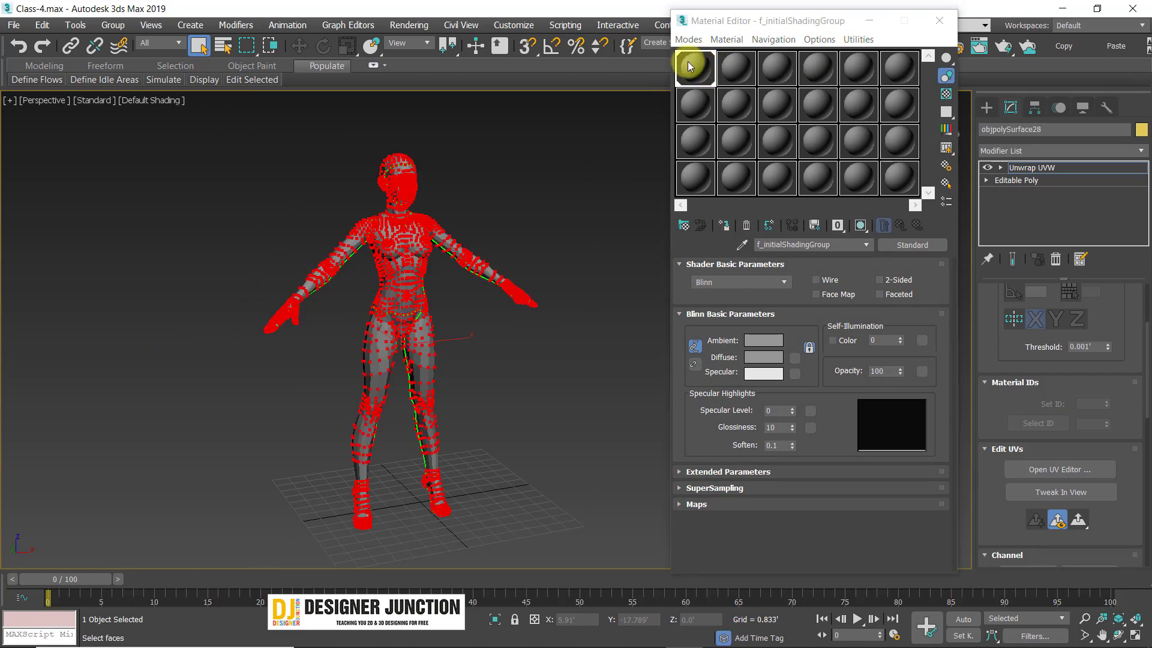
left_click(689, 76)
double_click(689, 77)
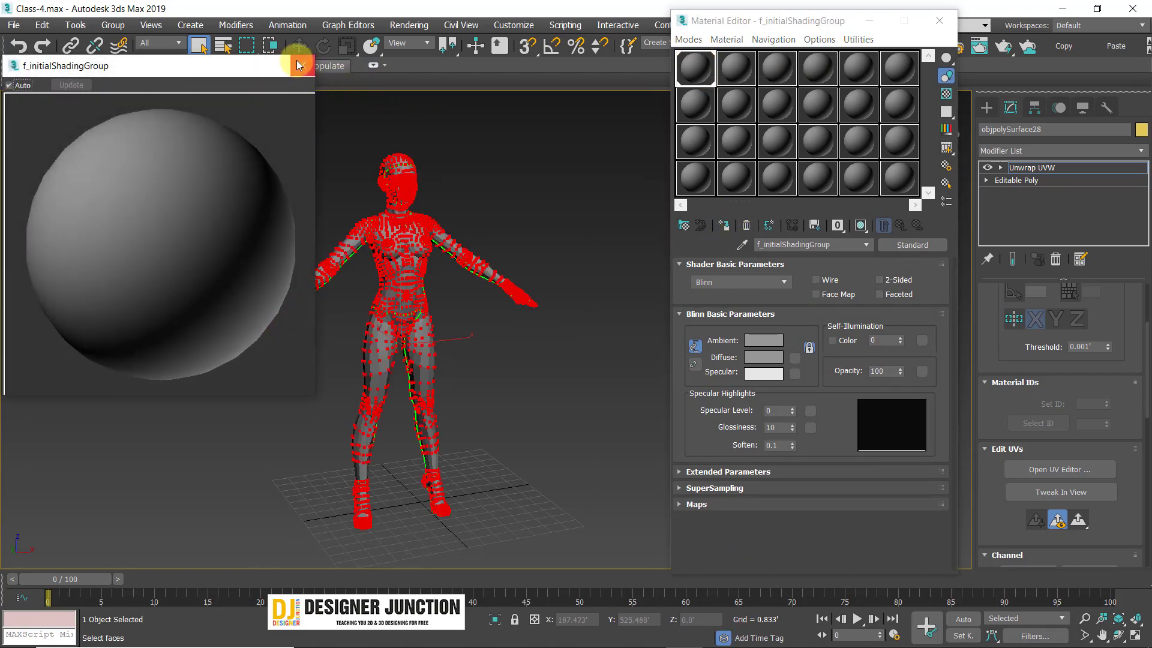
left_click(300, 65)
left_click(723, 225)
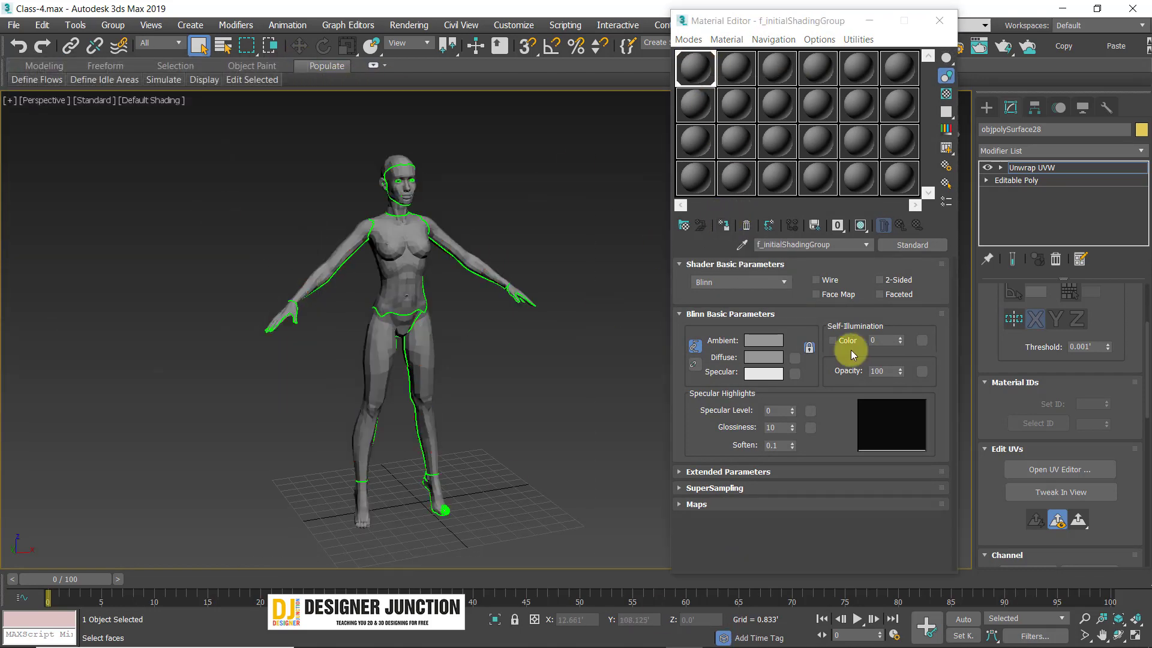
- Use the scene's Texture Checker bitmap (UV_Checker.png) as the material's diffuse map, display it on the figure, and close the Material Editor
left_click(796, 358)
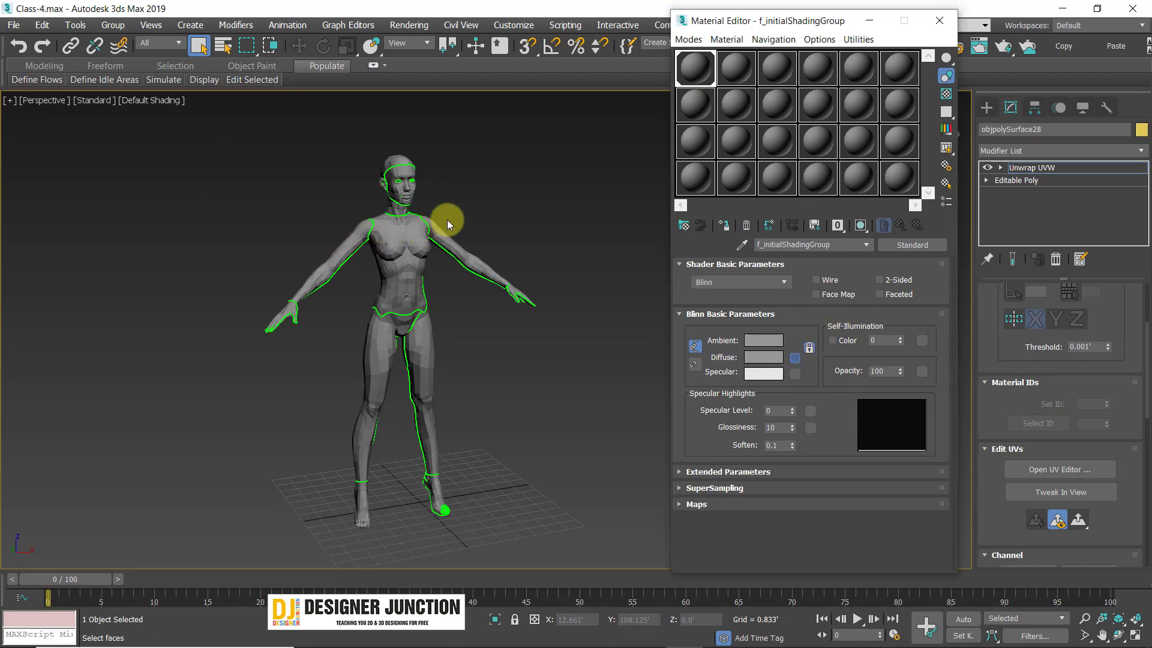
left_click(795, 358)
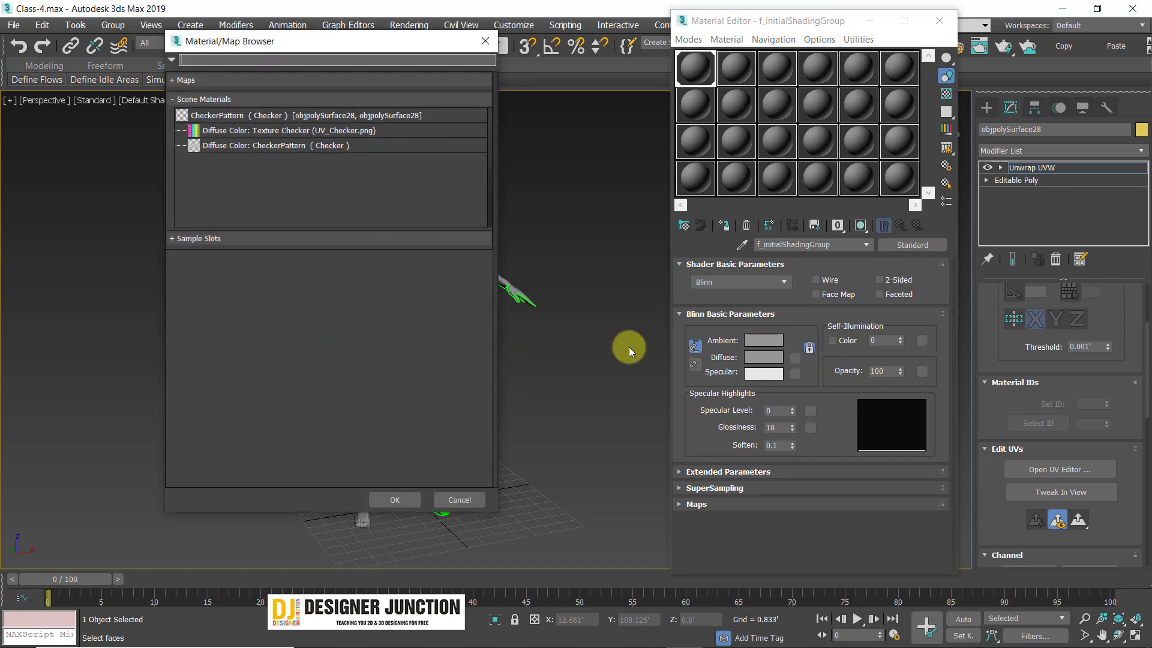
left_click(217, 147)
double_click(217, 131)
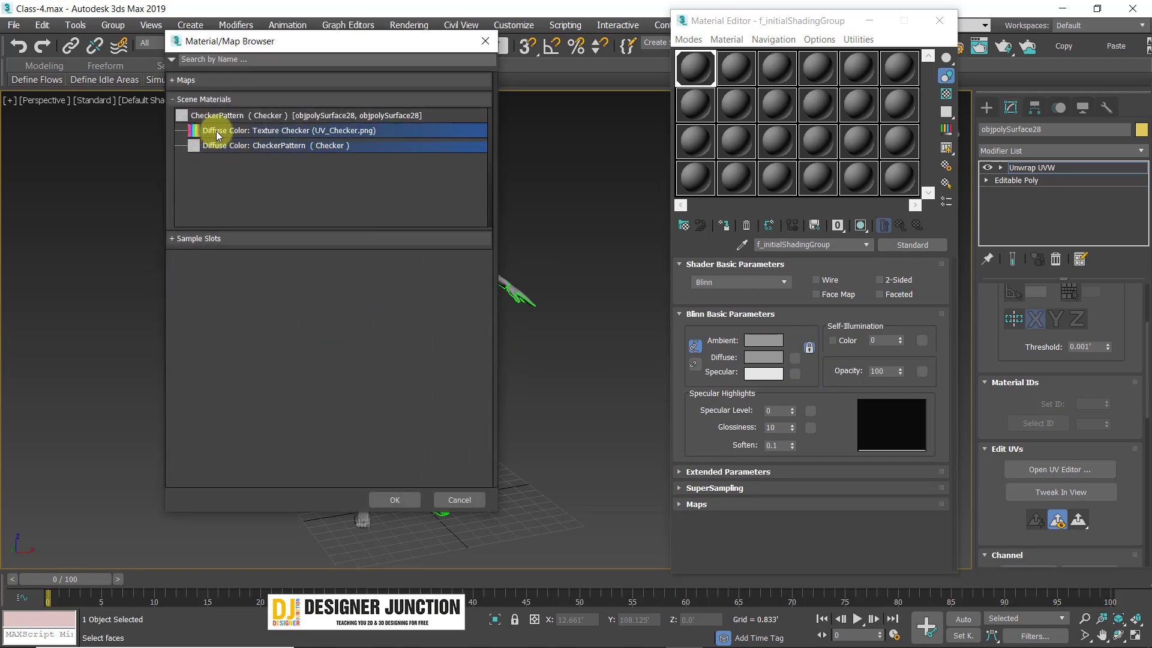
left_click(534, 368)
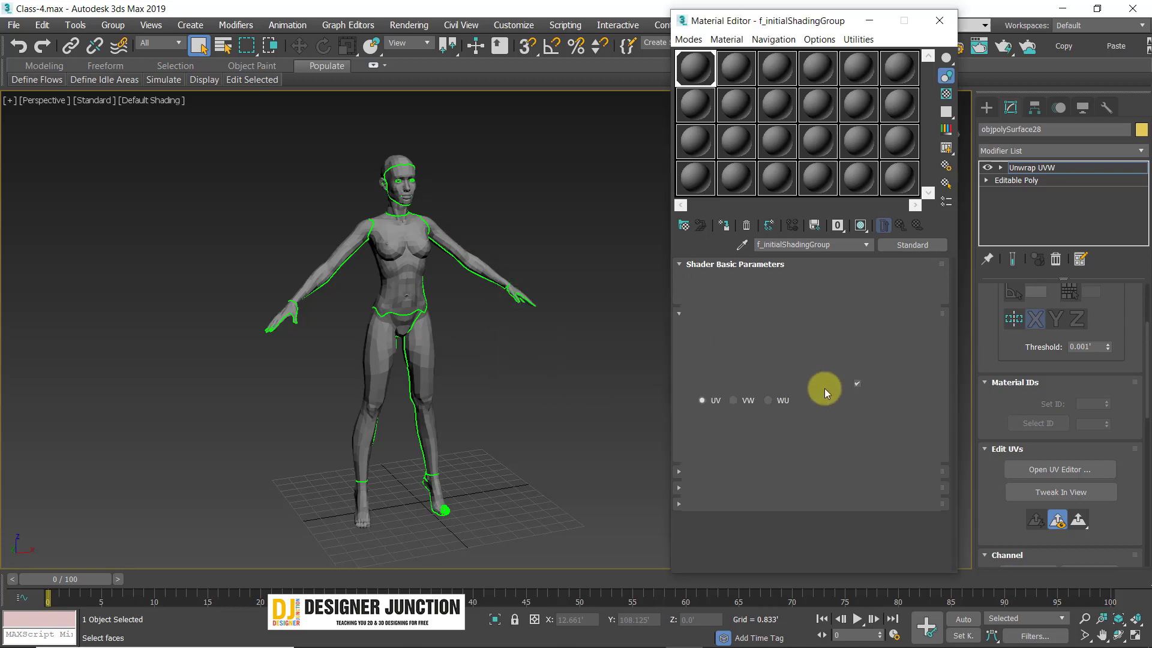
left_click(861, 225)
scroll(376, 350, "up", 4)
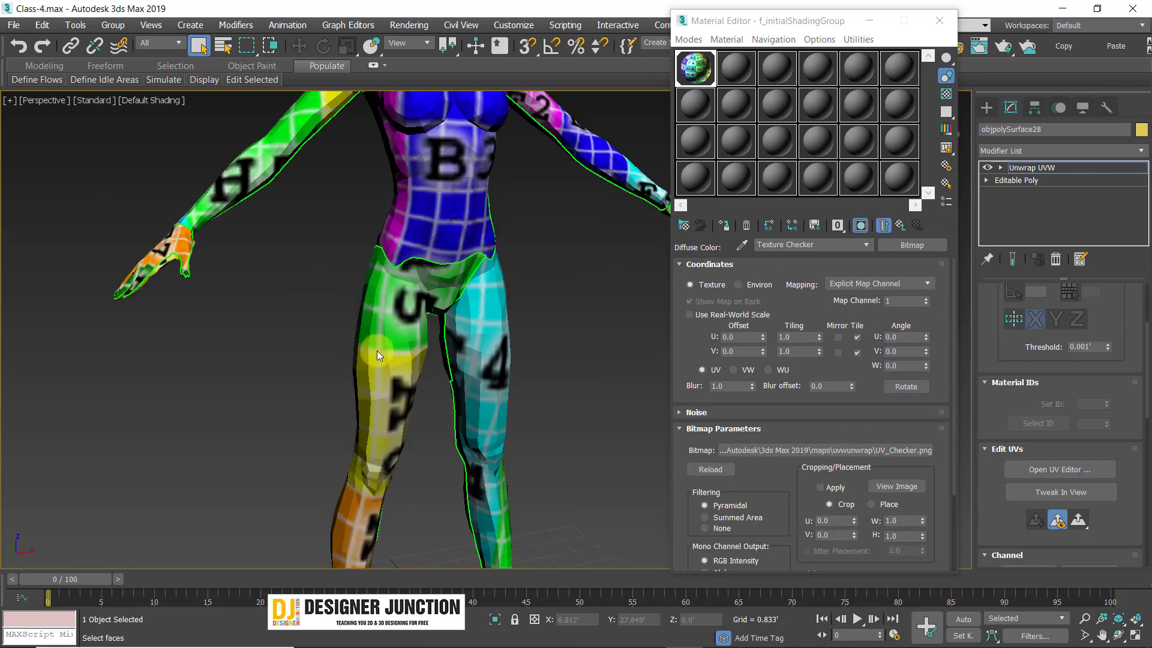
middle_click_drag(397, 319, 386, 273, "alt")
left_click(940, 20)
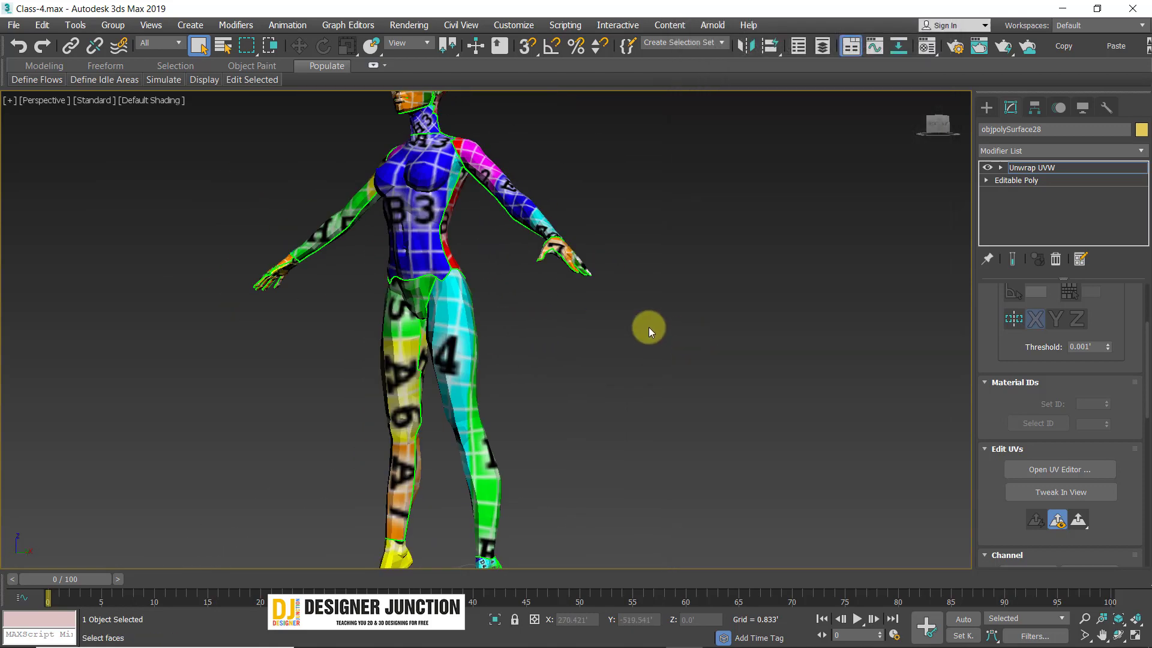
- Examine the numbered checker texture on the figure's thighs, hips, torso and arms for stretching and seams
scroll(502, 304, "up", 5)
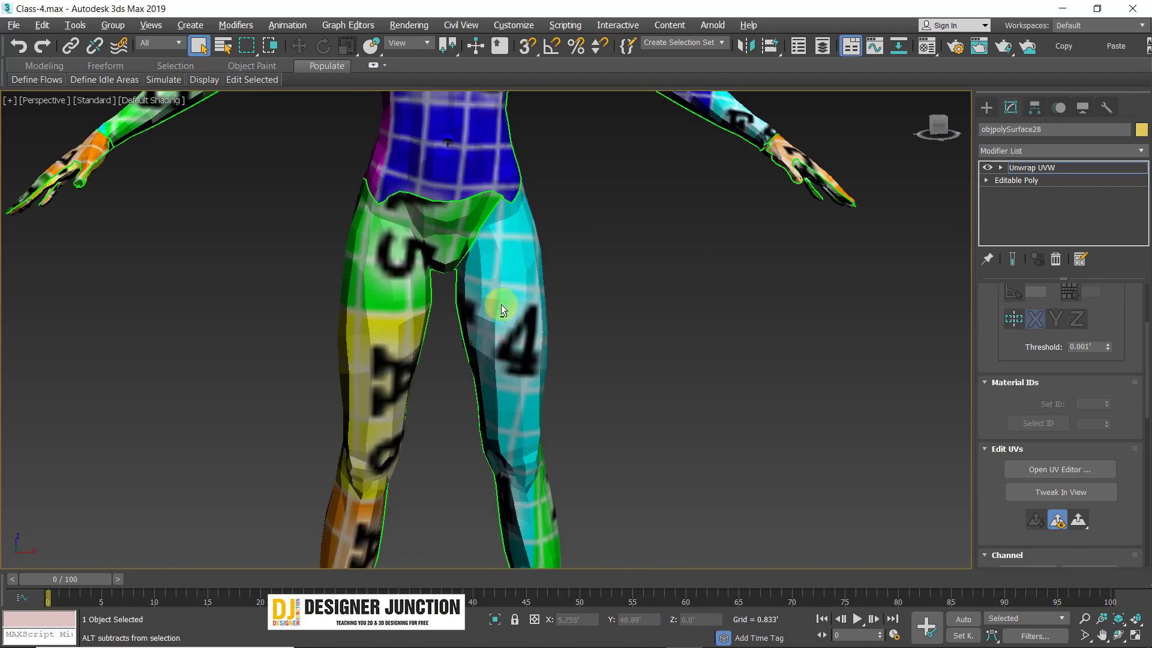
scroll(516, 252, "up", 4)
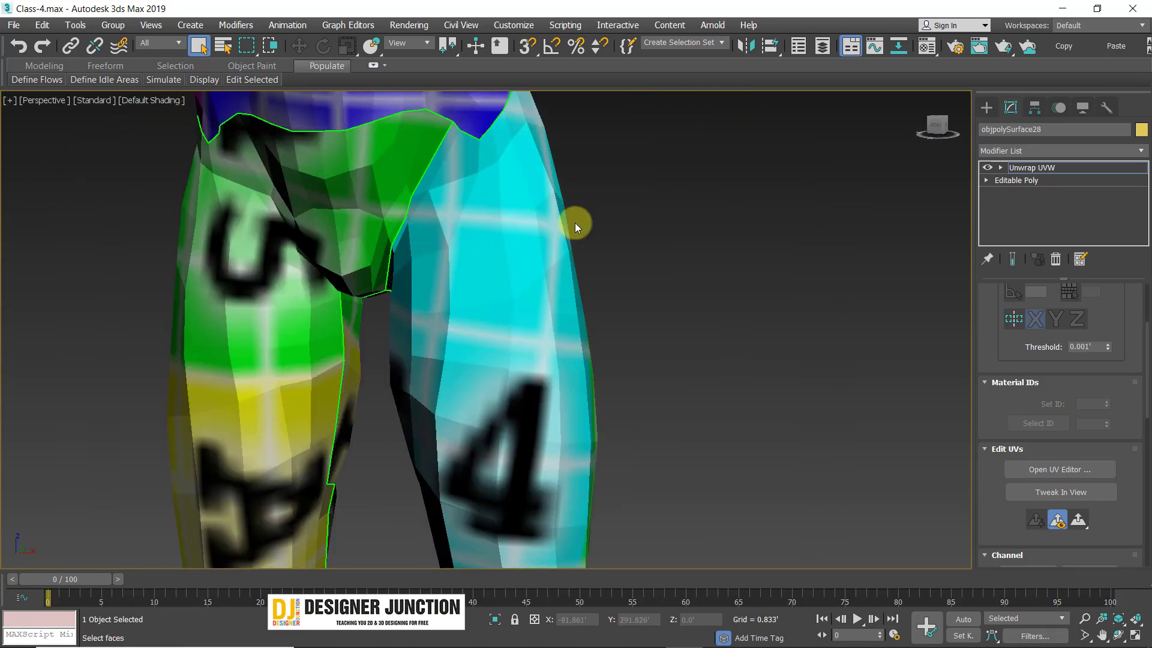
scroll(540, 246, "down", 8)
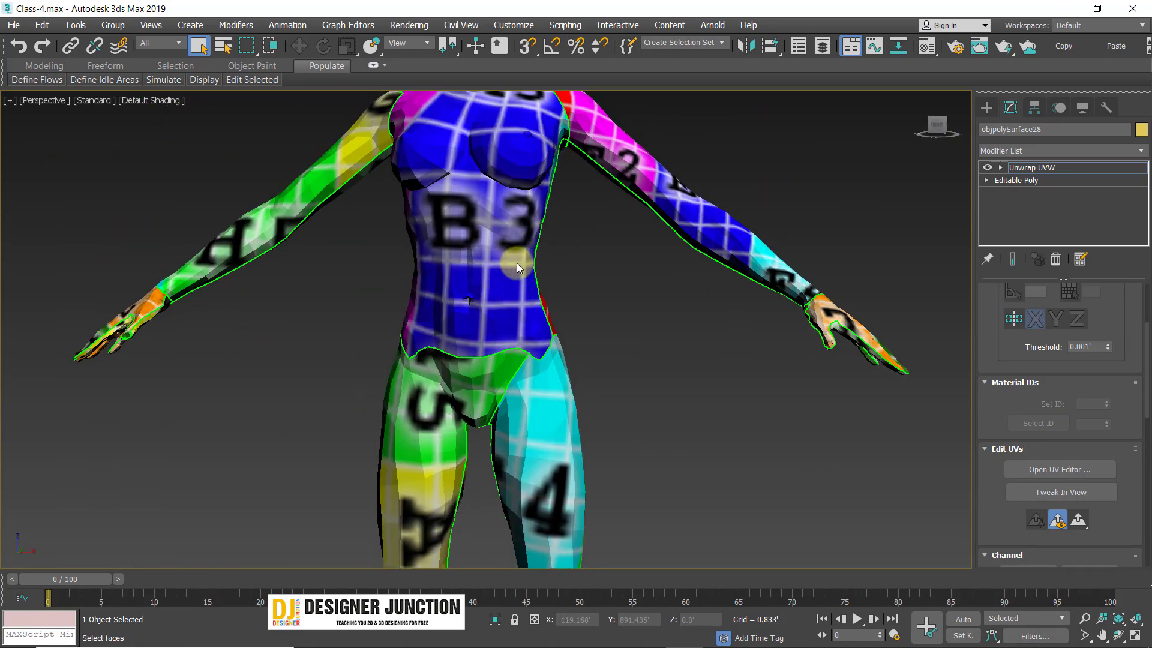
middle_click_drag(538, 391, 530, 333)
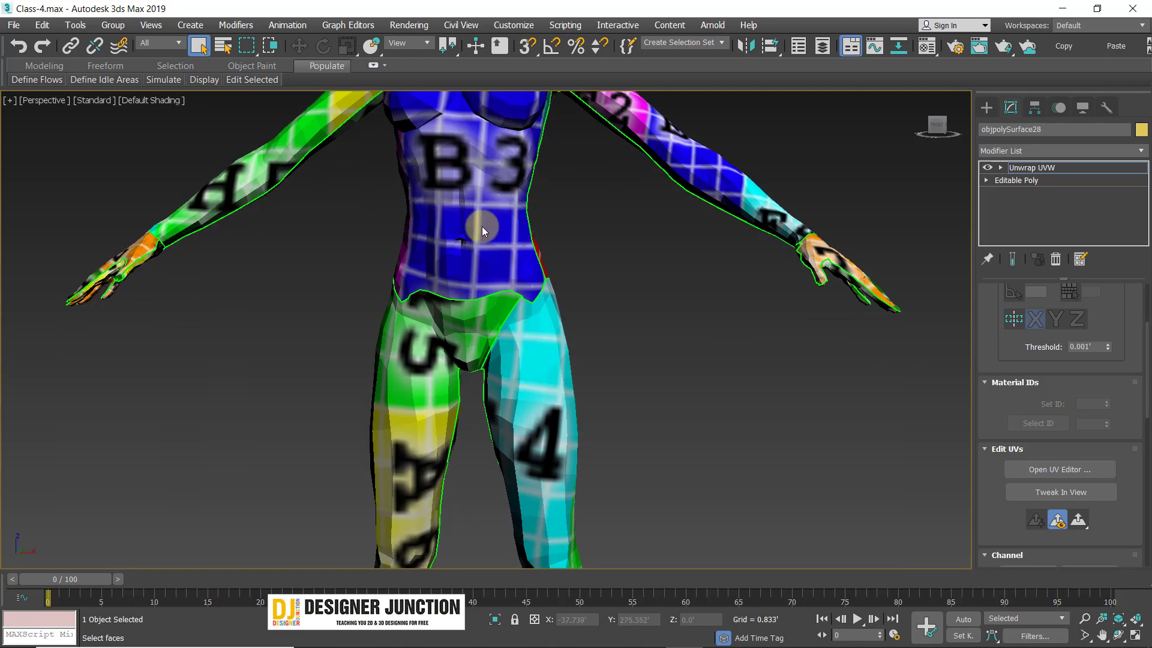
scroll(482, 227, "down", 3)
middle_click_drag(479, 226, 502, 228, "alt")
middle_click_drag(502, 227, 542, 334)
scroll(496, 262, "up", 5)
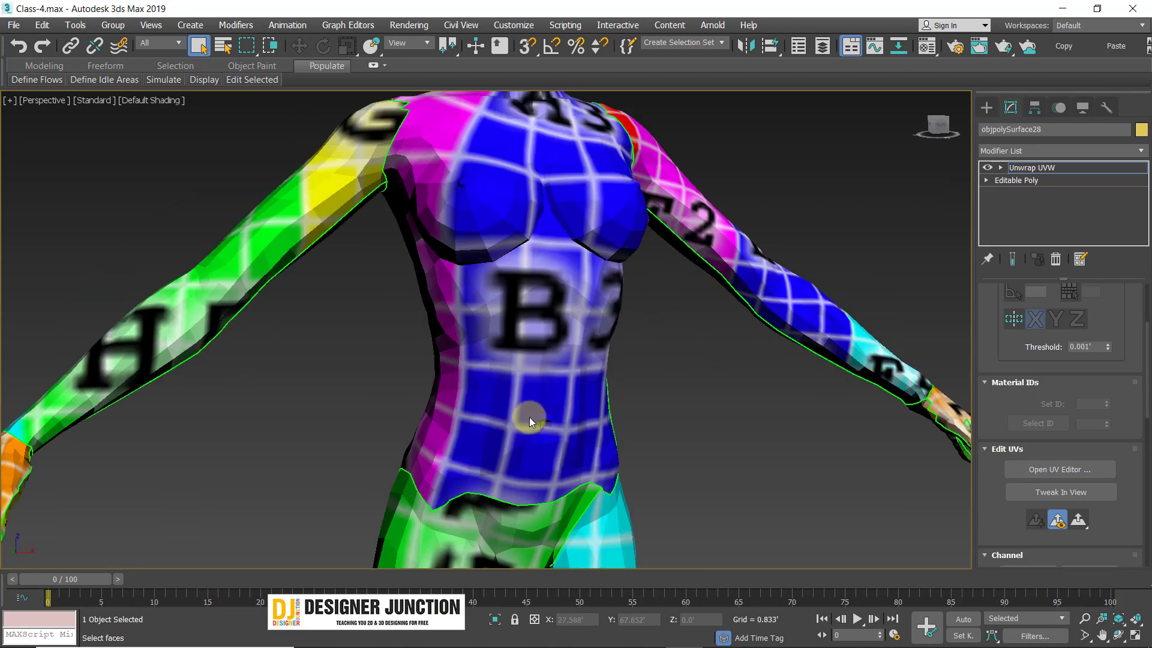
- Enlarge the face shell uniformly inside the checker tile in the UV editor, and close the editor
middle_click_drag(348, 283, 381, 281, "alt")
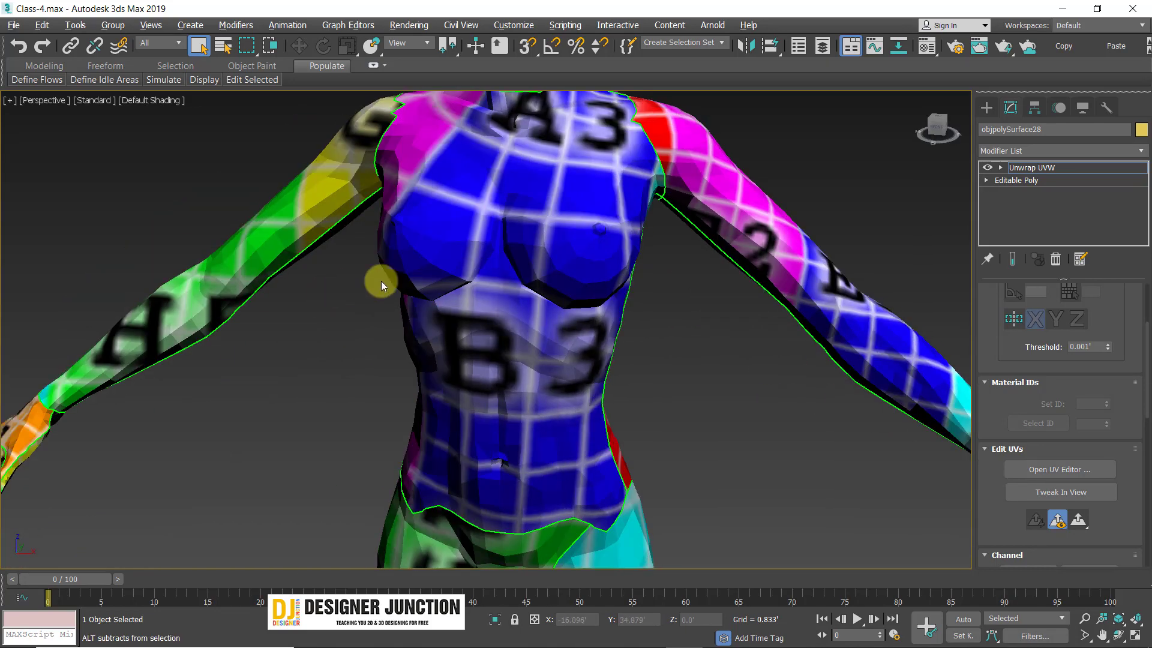
middle_click_drag(531, 174, 498, 290)
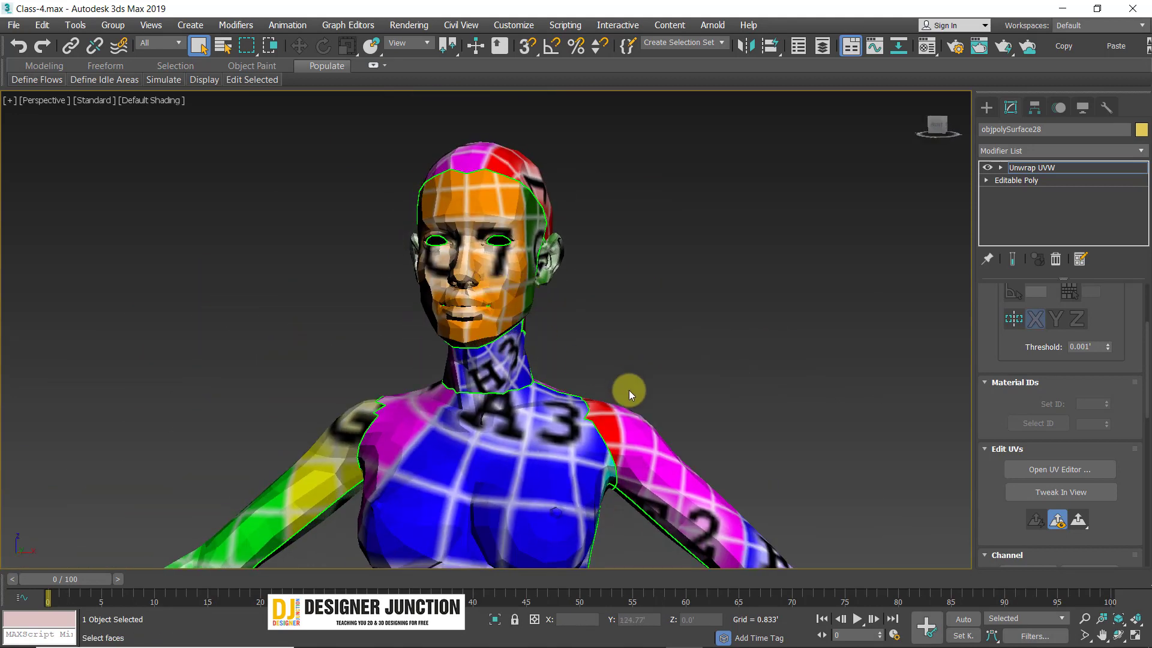
scroll(679, 442, "down", 5)
middle_click_drag(666, 443, 498, 119)
middle_click_drag(439, 178, 468, 279)
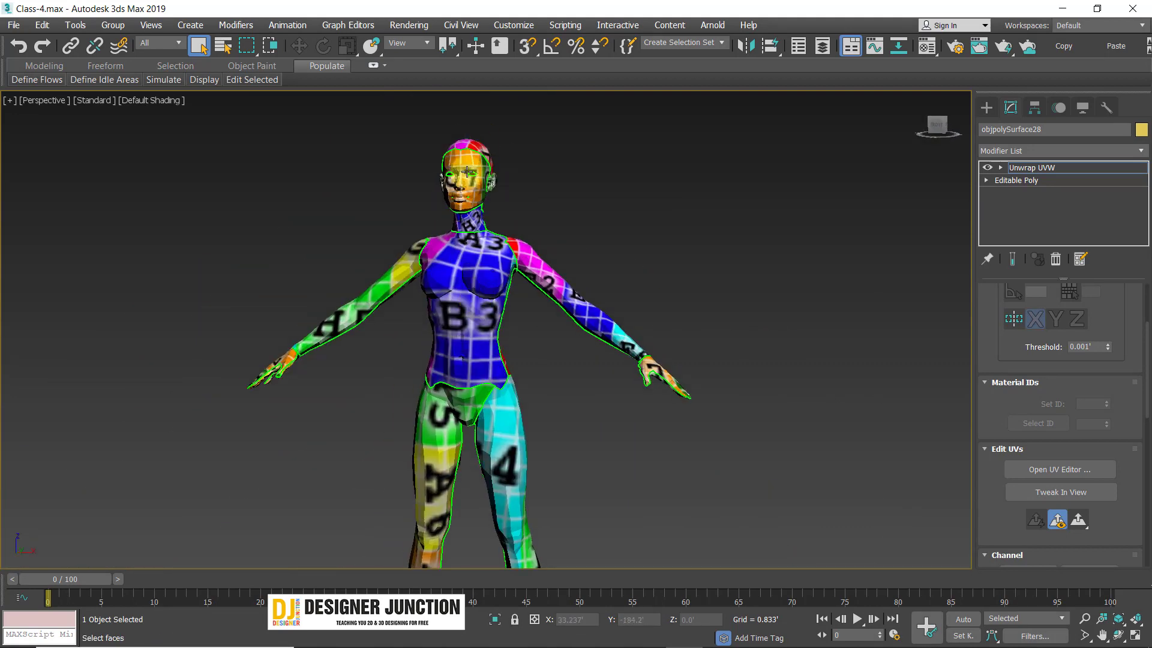
left_click(1029, 170)
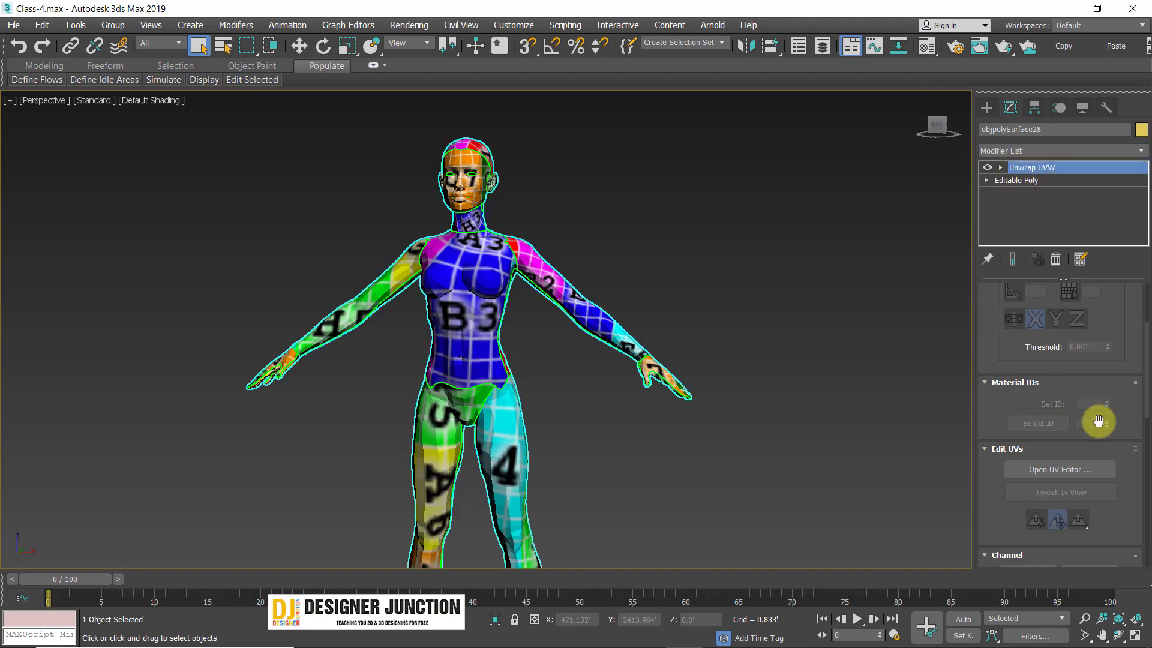
left_click(1064, 474)
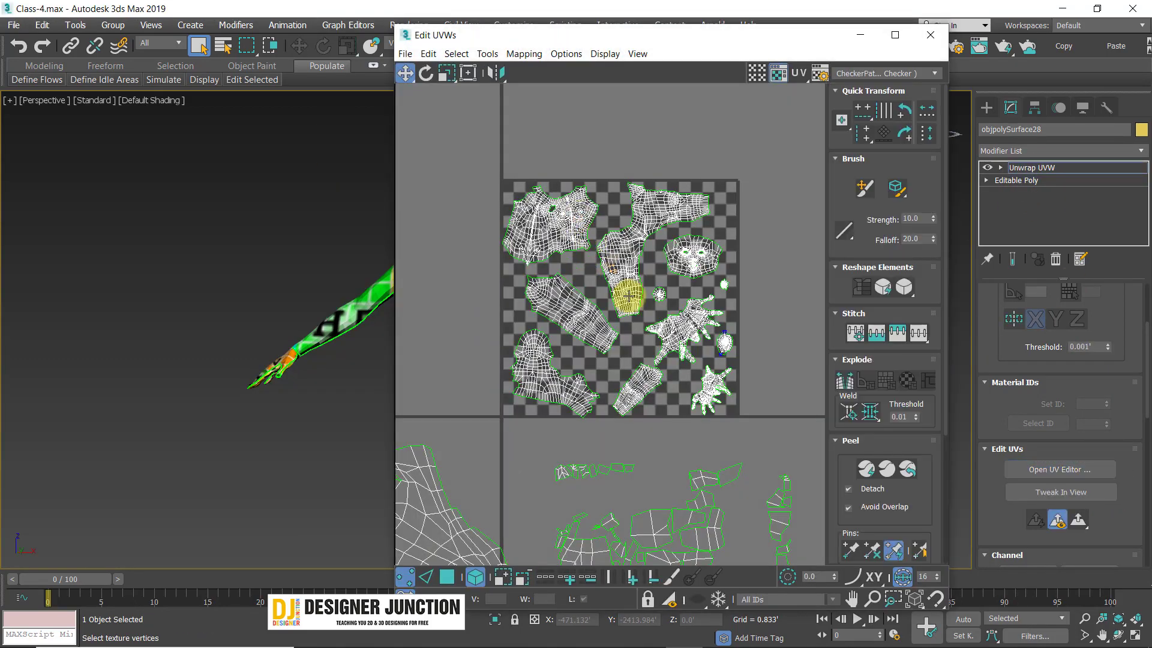
left_click(699, 256)
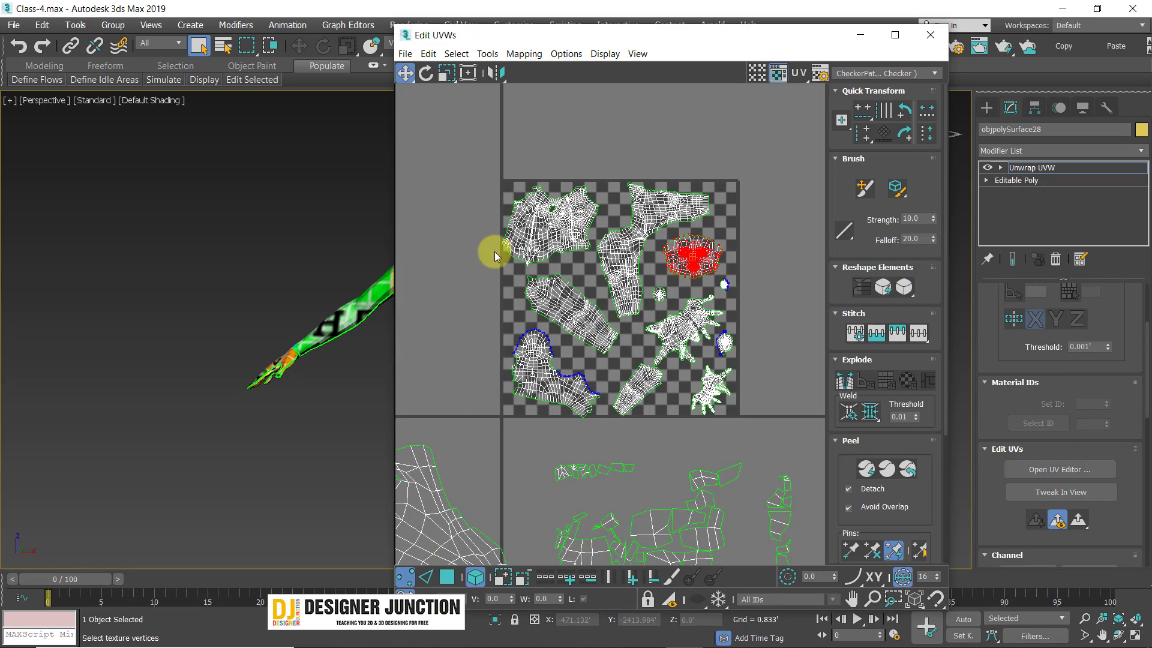
left_click(449, 75)
left_click_drag(692, 258, 709, 241)
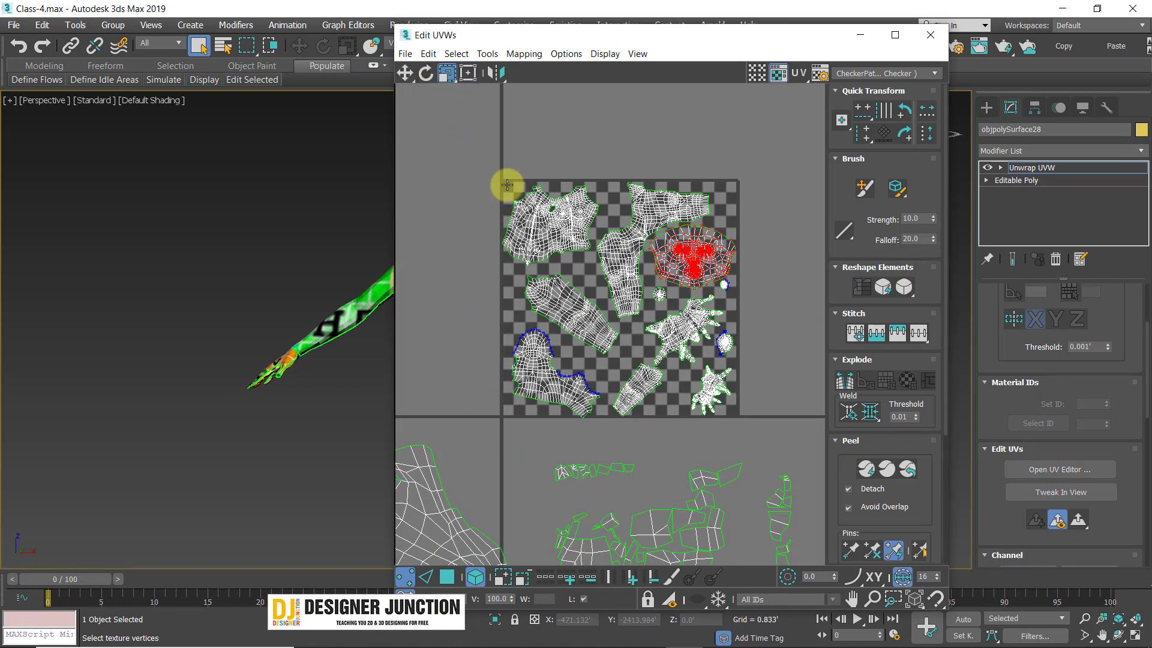
left_click(931, 34)
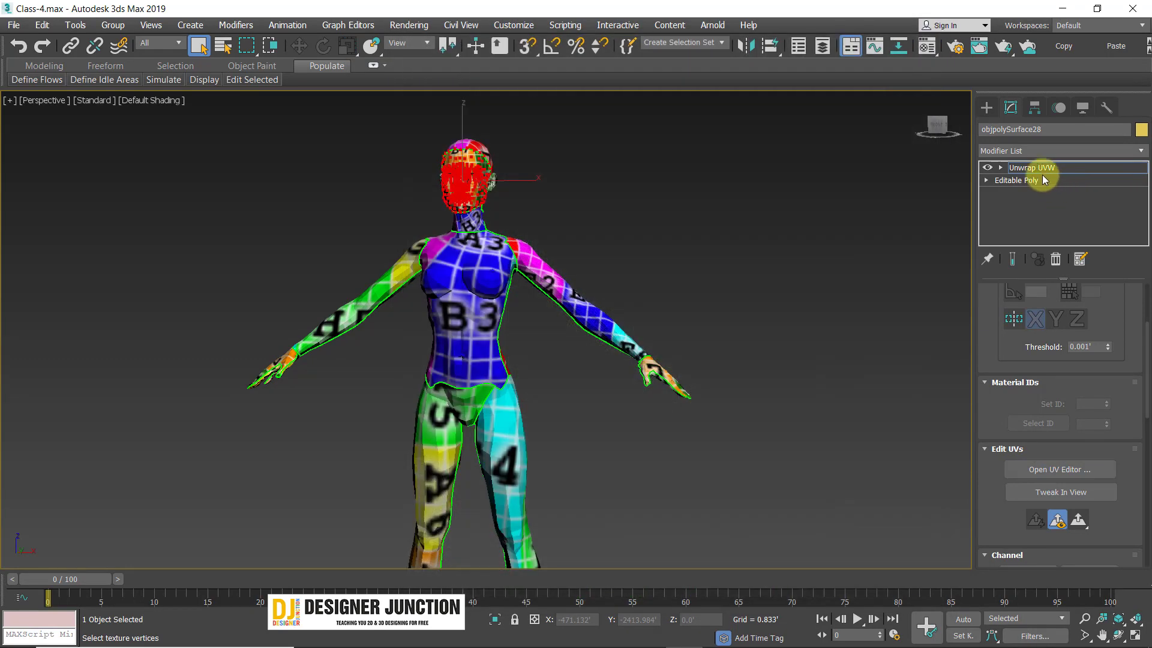
- Deselect the figure, check the texture on its face and body, and view the material's UV_Checker.png image from the Material Editor
left_click(640, 216)
scroll(416, 221, "up", 10)
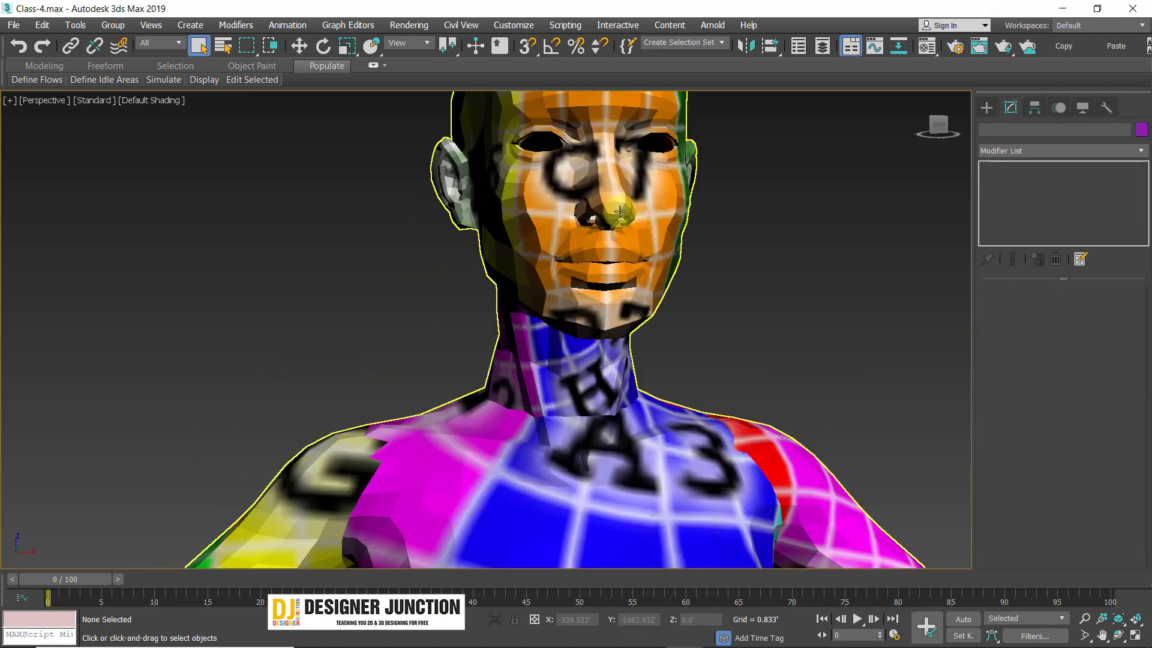
scroll(736, 318, "down", 5)
middle_click_drag(735, 319, 450, 139)
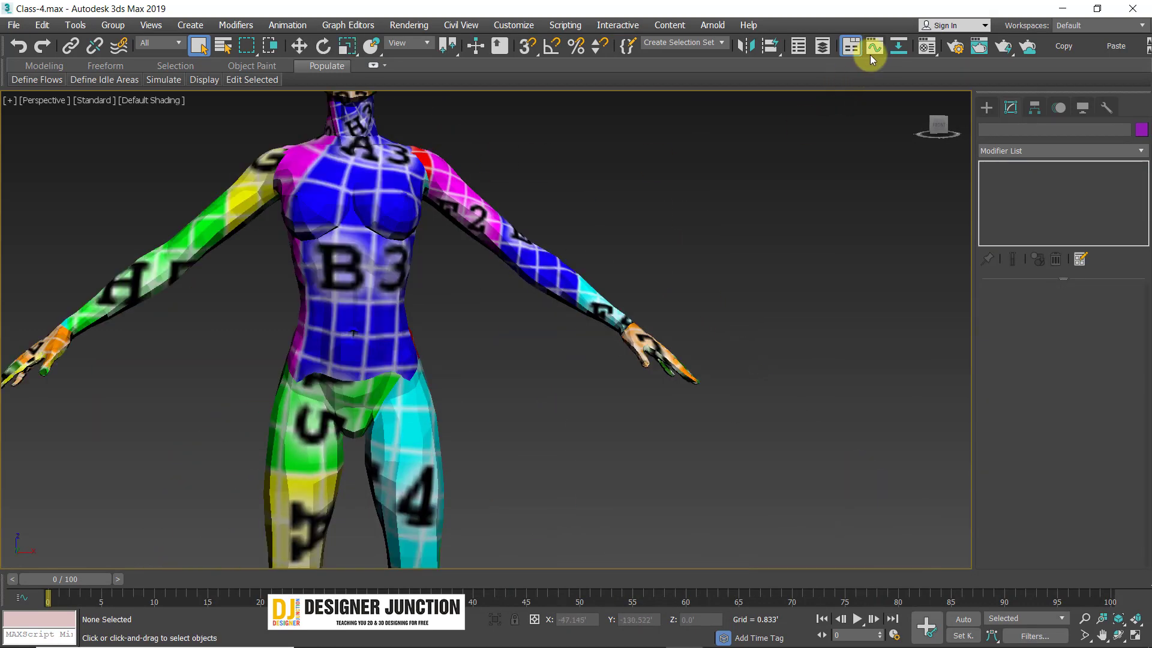
scroll(741, 160, "down", 4)
left_click(927, 45)
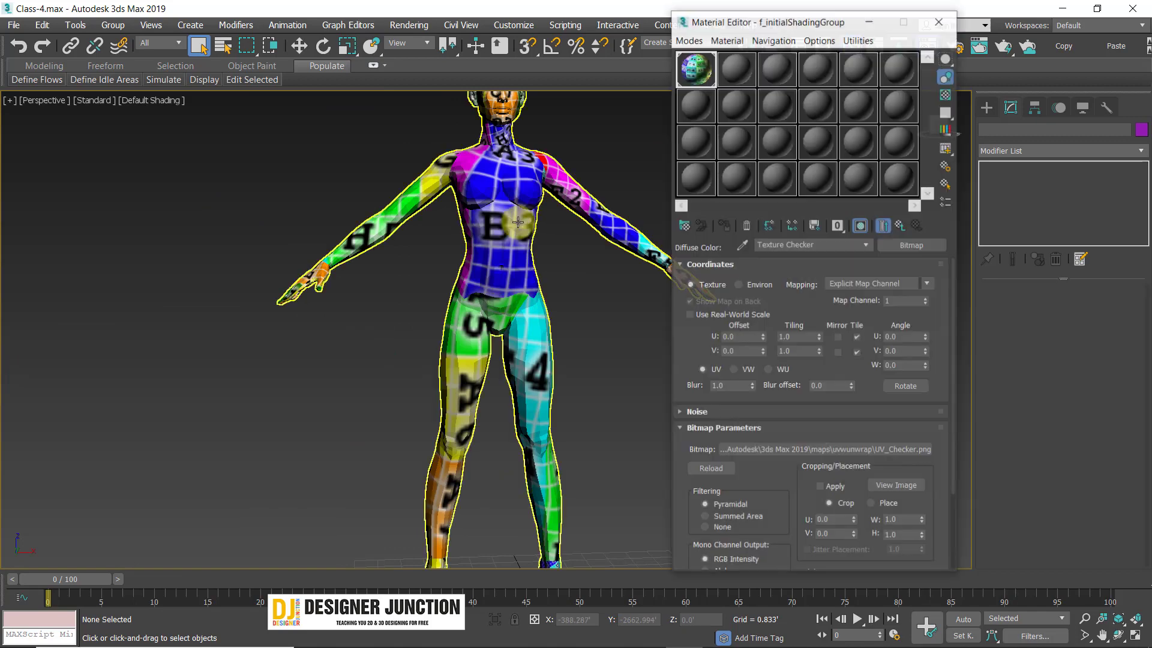
middle_click_drag(518, 223, 397, 298)
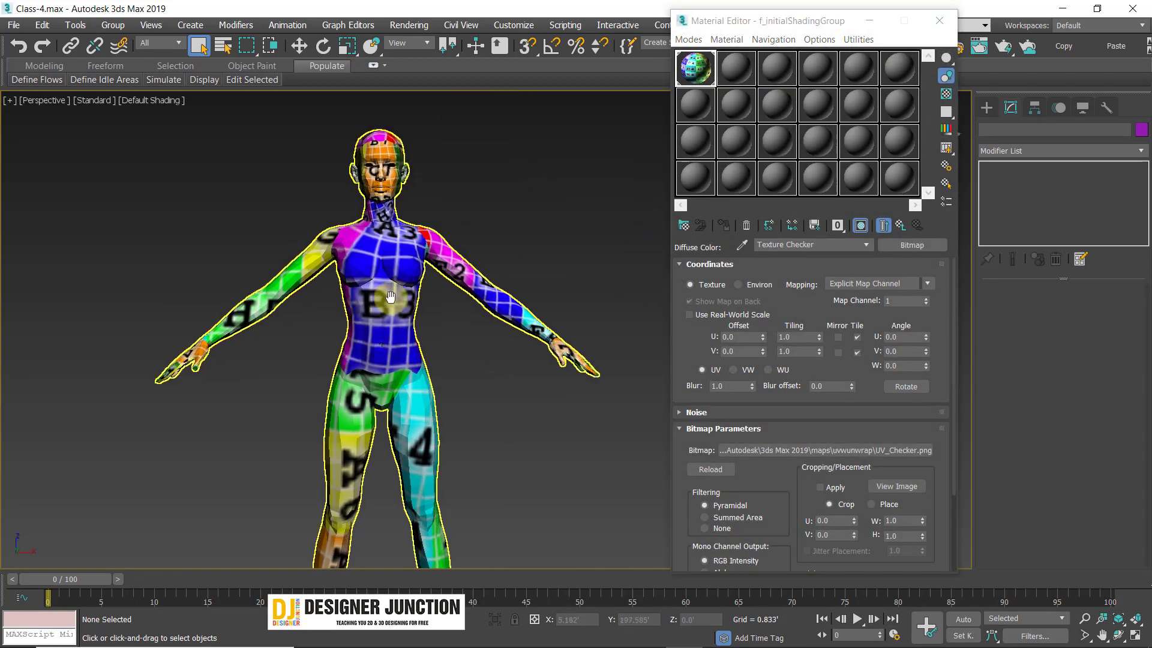
left_click(889, 496)
left_click(492, 55)
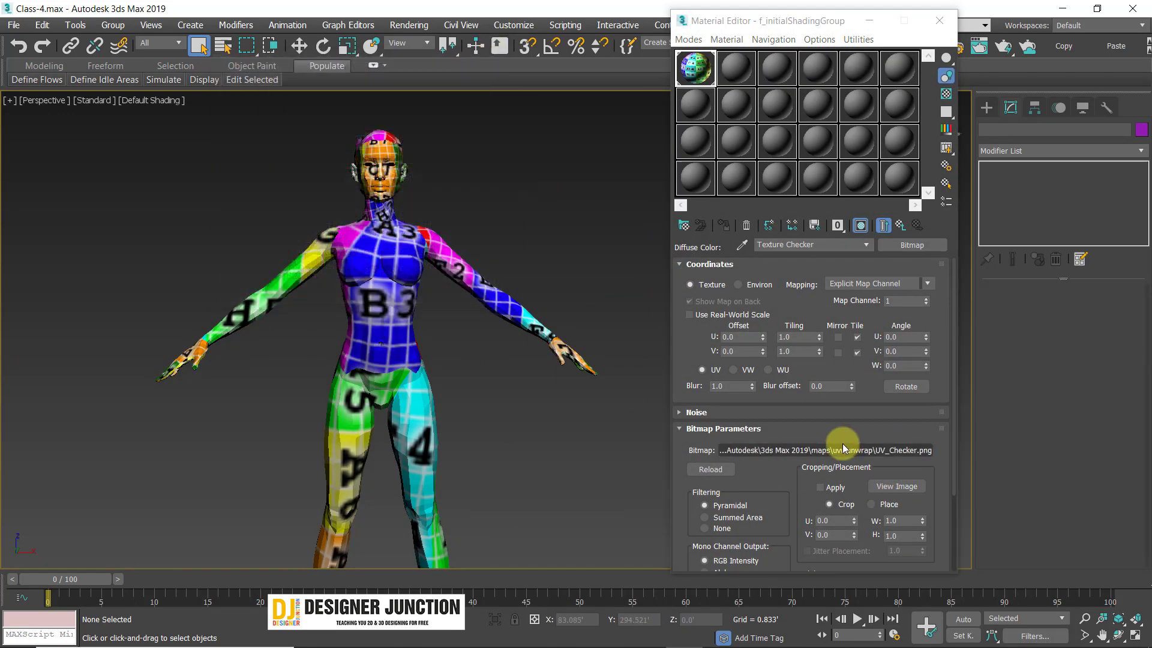
- Replace the diffuse map of f_initialShadingGroup with the scene's CheckerPattern (Checker) map and display it on the figure
left_click(902, 226)
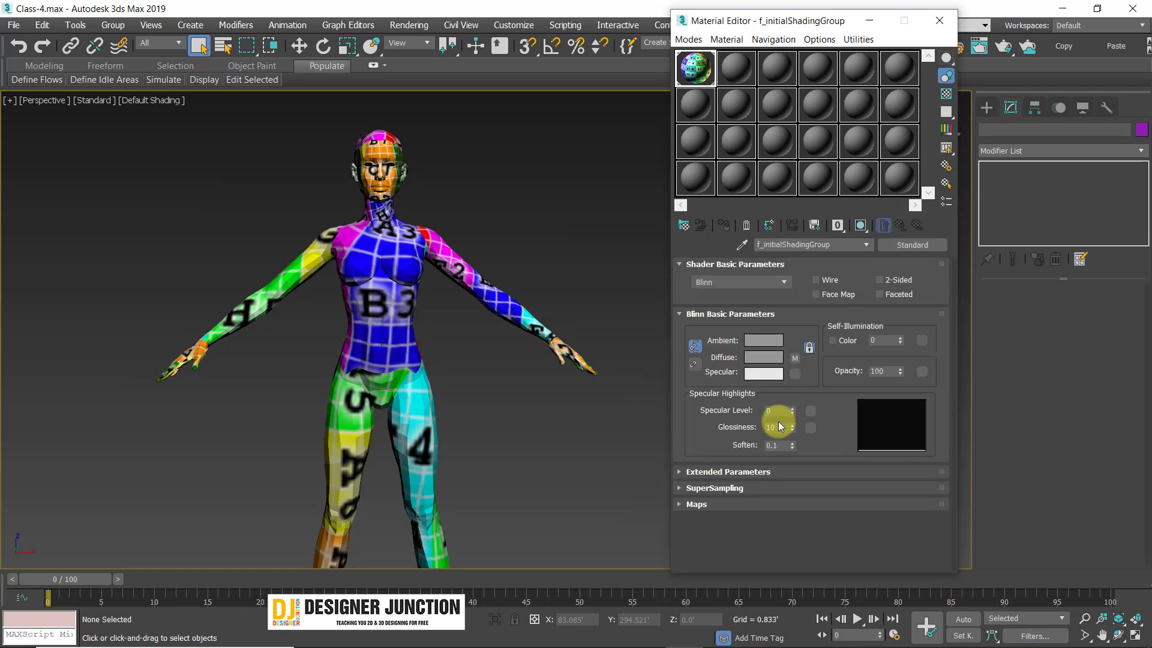
right_click(795, 358)
left_click(843, 400)
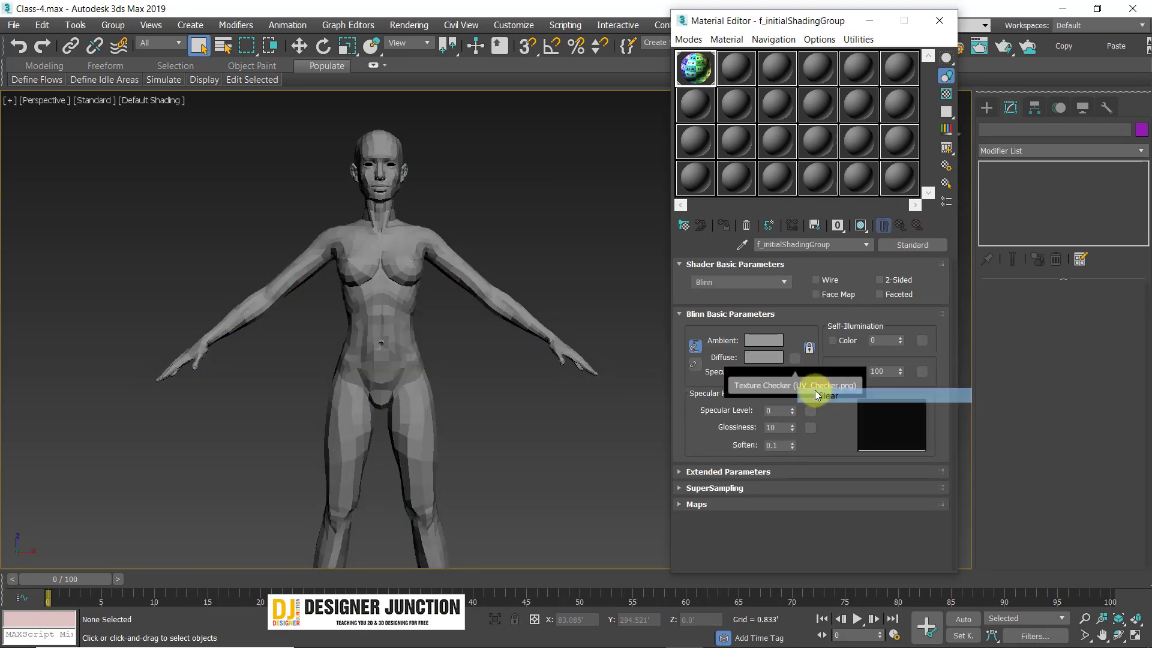
left_click(795, 359)
left_click(206, 145)
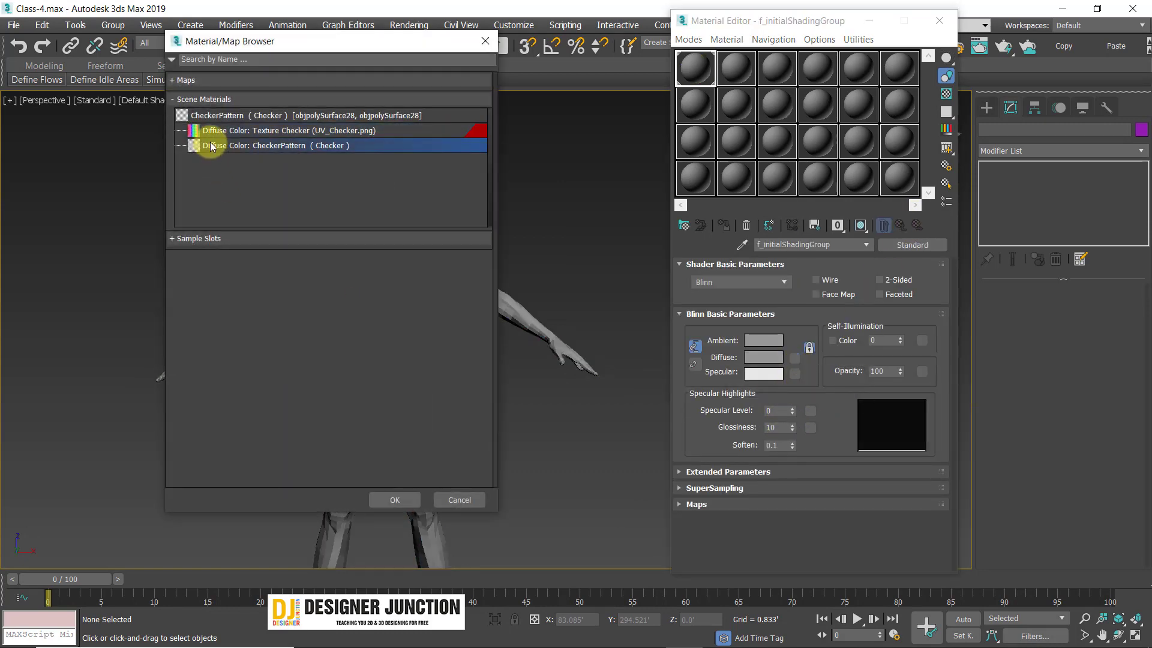
double_click(206, 146)
left_click(534, 367)
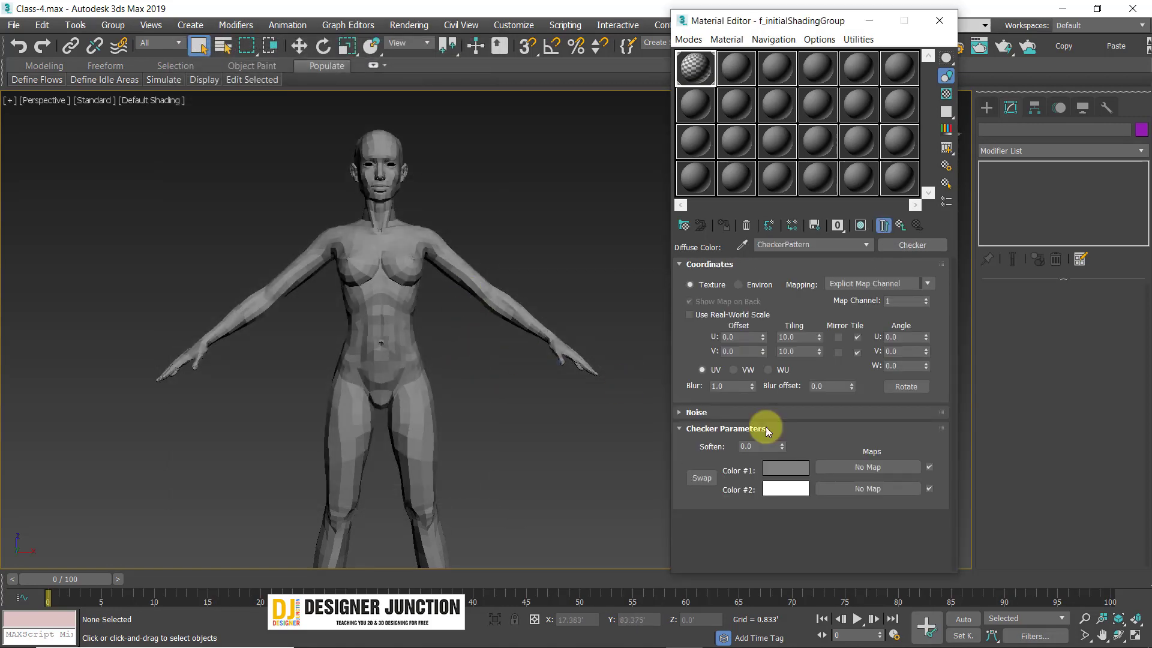
left_click(862, 226)
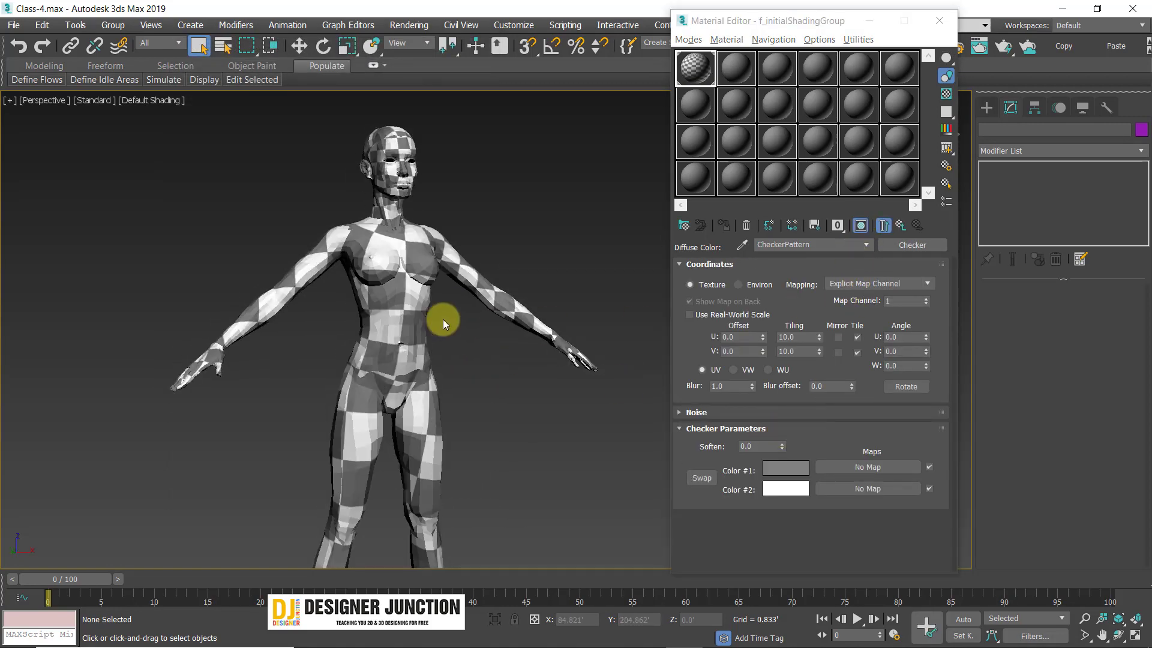
- Examine the grey-and-white checker pattern on the figure's head, torso, limbs and feet from several angles, and close the Material Editor
scroll(425, 257, "up", 8)
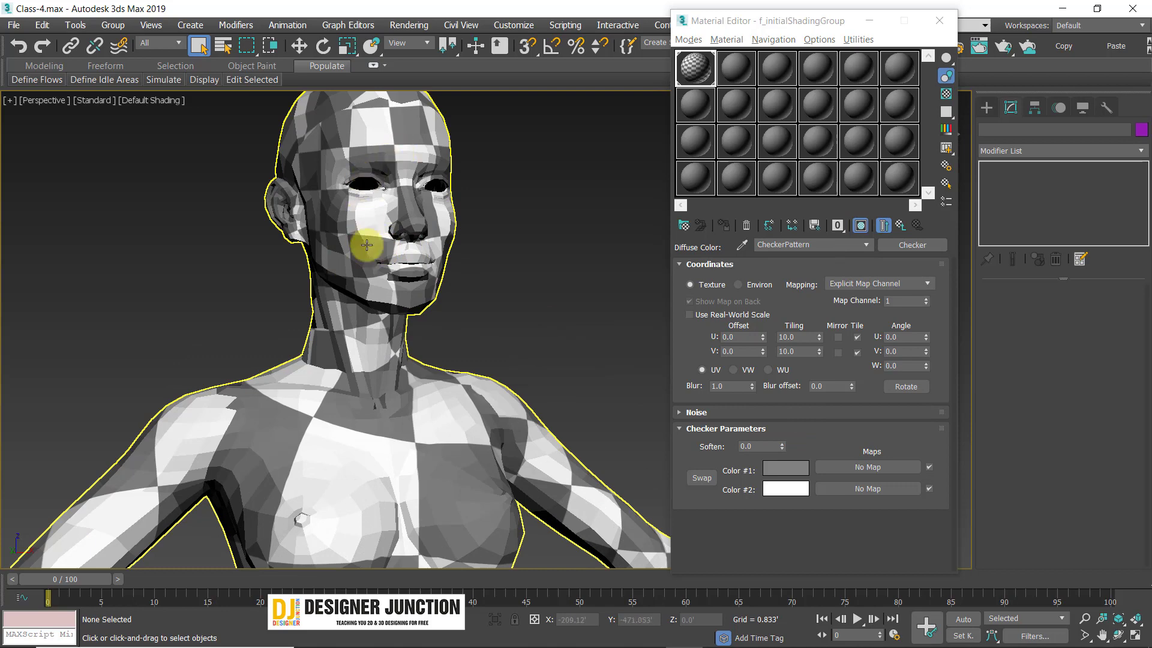
scroll(368, 249, "down", 5)
scroll(413, 270, "down", 6)
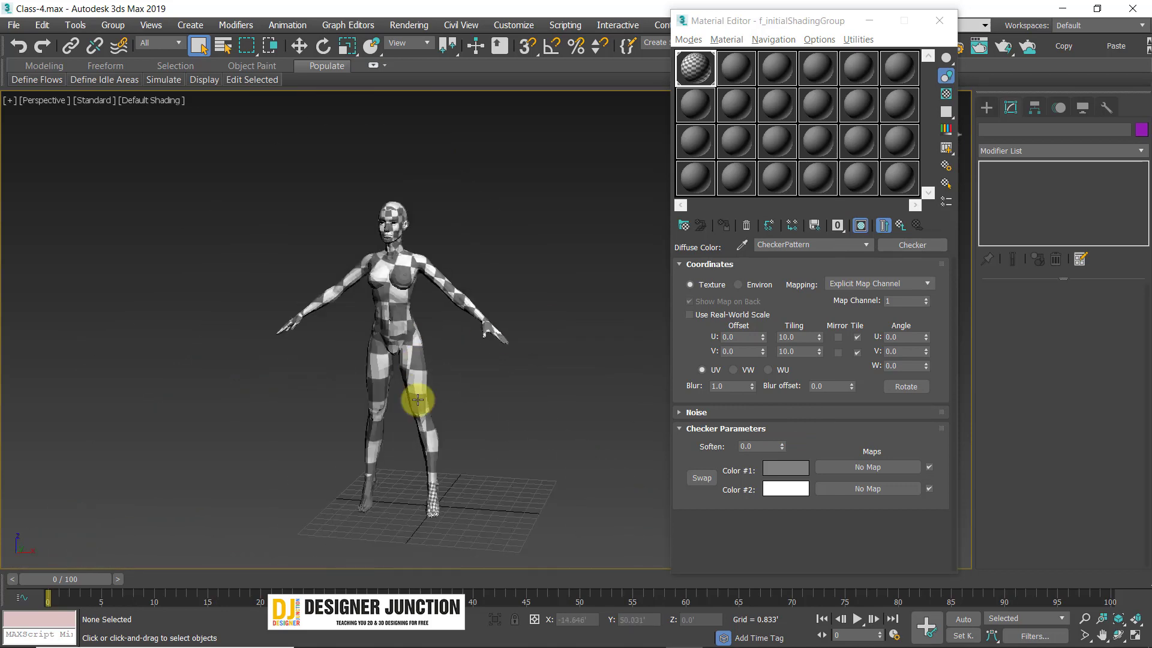
scroll(420, 406, "up", 4)
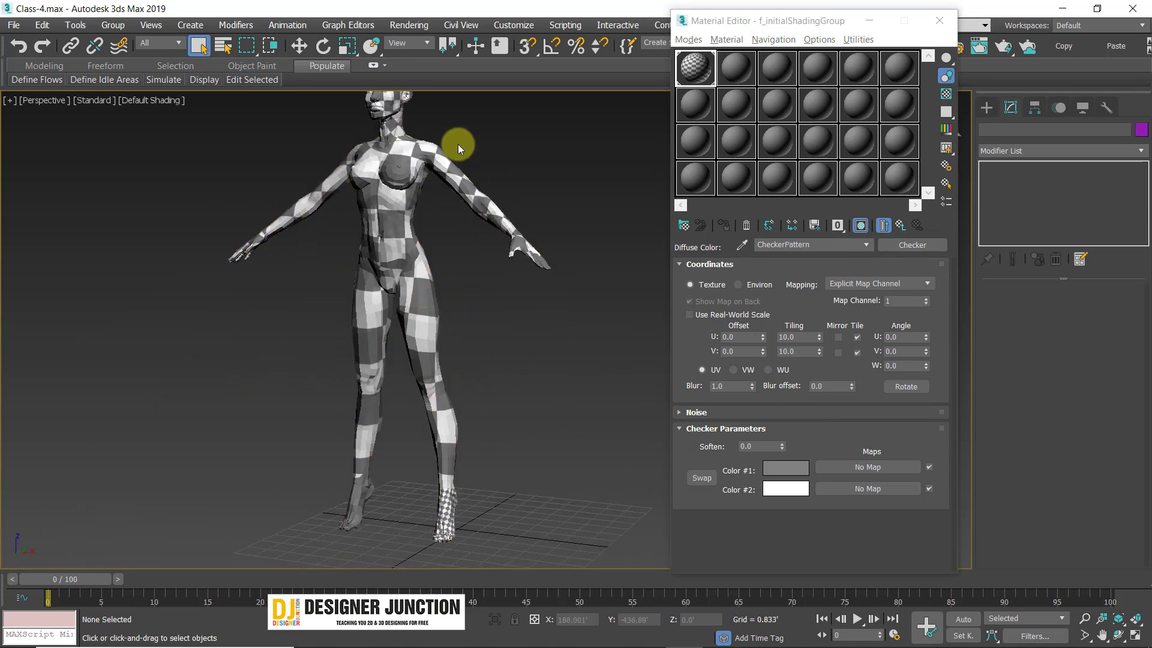
middle_click_drag(432, 314, 568, 330, "alt")
scroll(398, 327, "down", 5)
middle_click_drag(398, 326, 580, 323, "alt")
scroll(528, 306, "up", 3)
middle_click_drag(516, 303, 359, 282)
left_click_drag(704, 21, 592, 46)
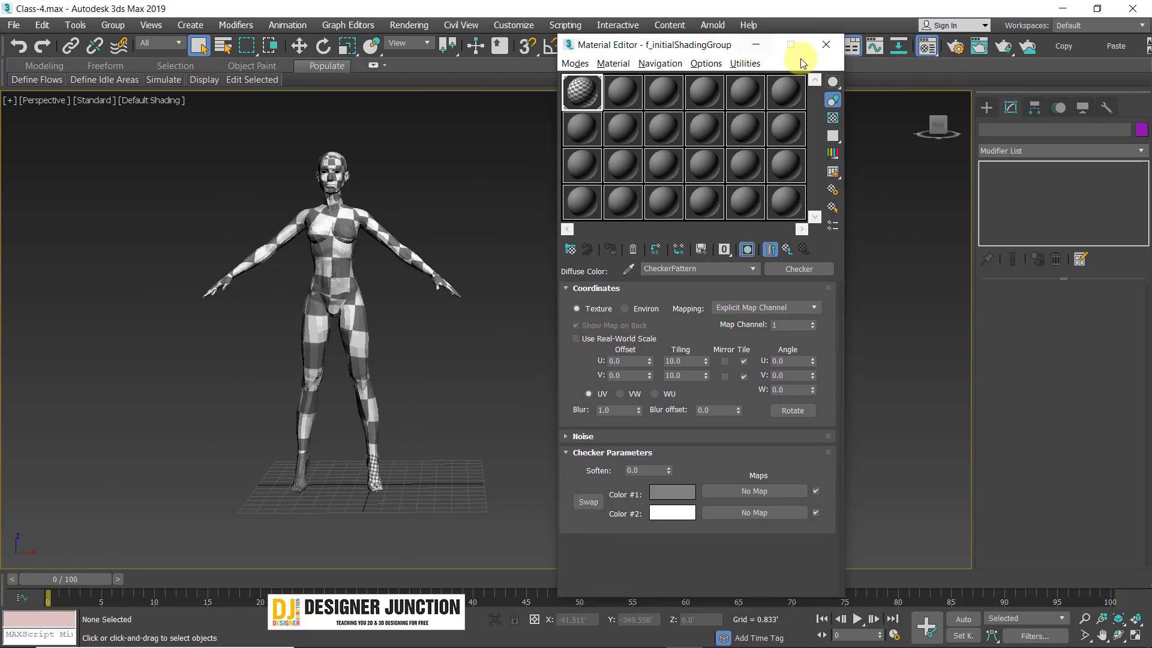
left_click(826, 47)
key("z")
middle_click_drag(538, 233, 509, 255, "alt")
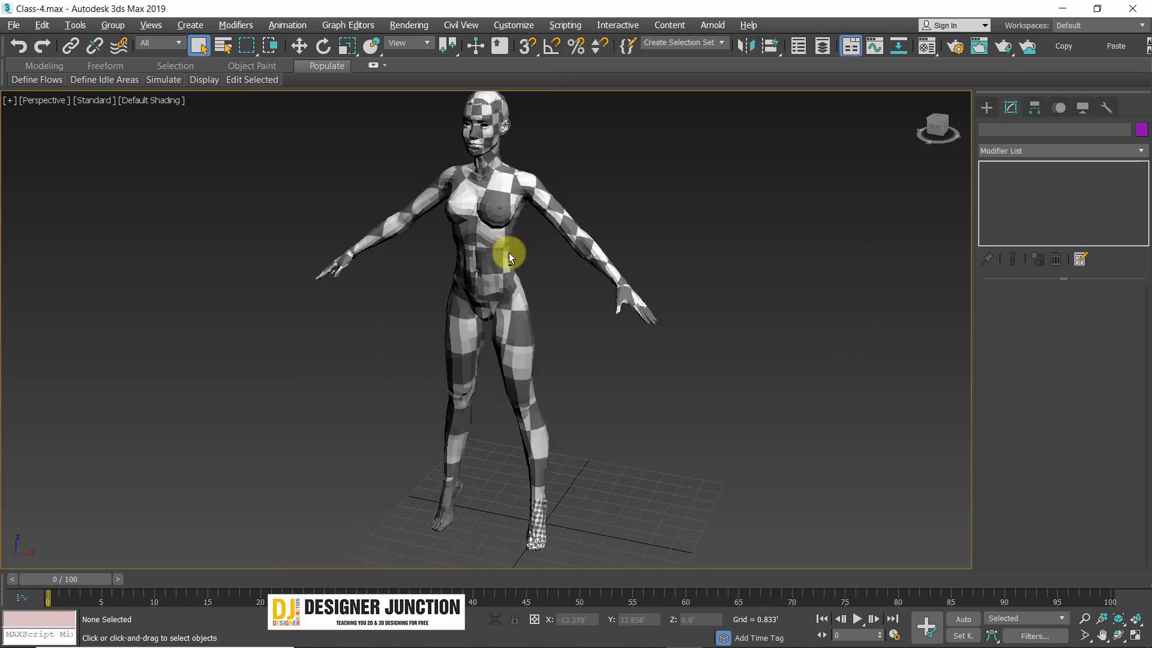